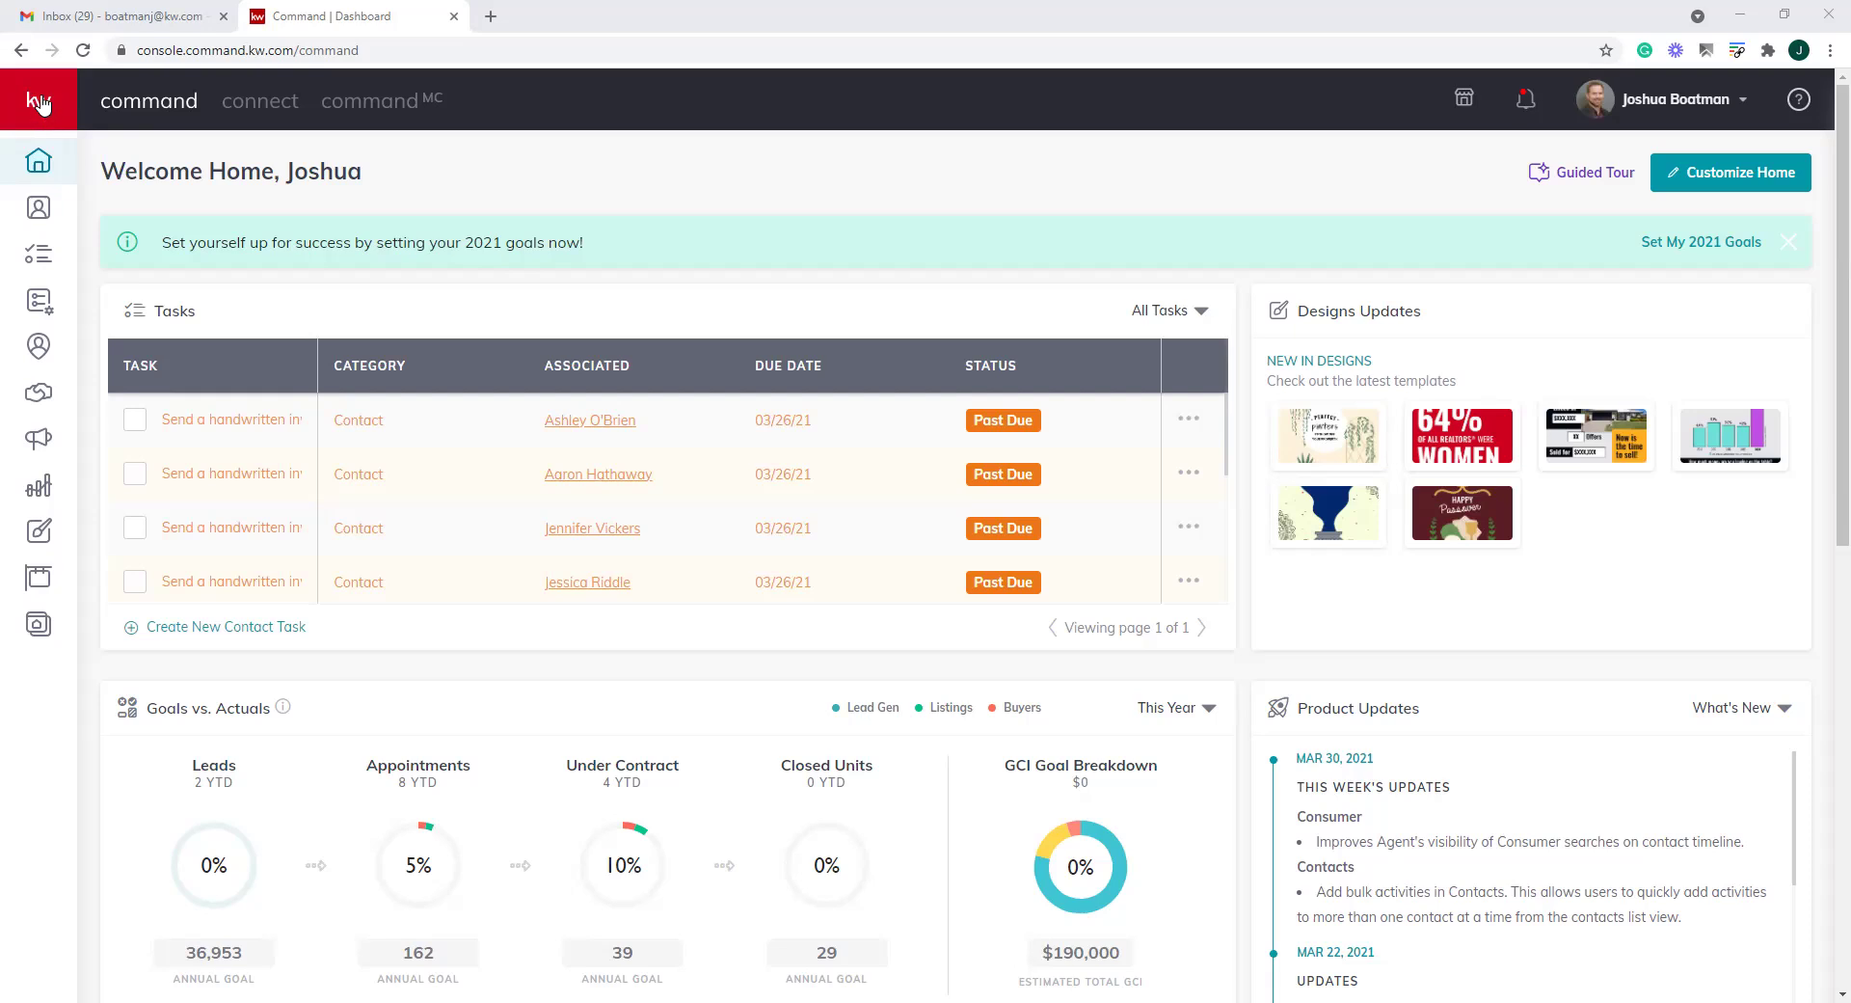
Open the Consumer agent site pages, then the Site & App Settings General page
{"action": "mouse_move", "coordinate": [108, 188]}
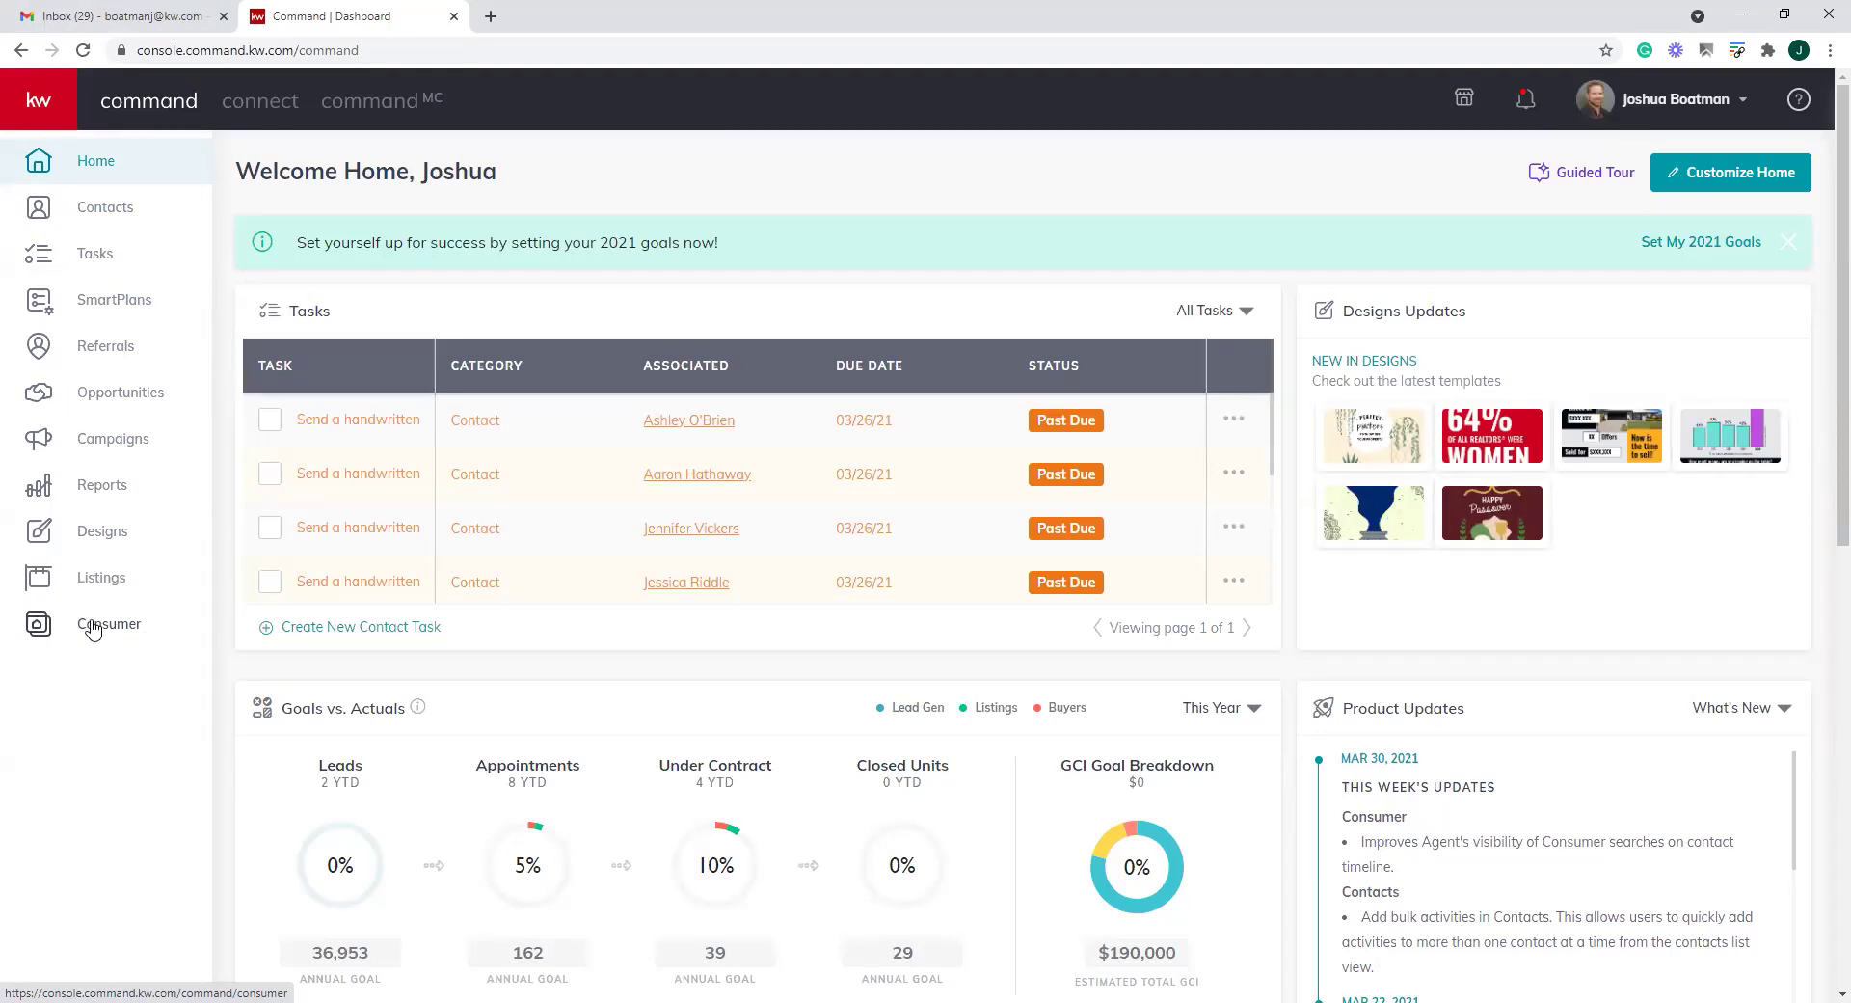
{"action": "left_click", "coordinate": [93, 629]}
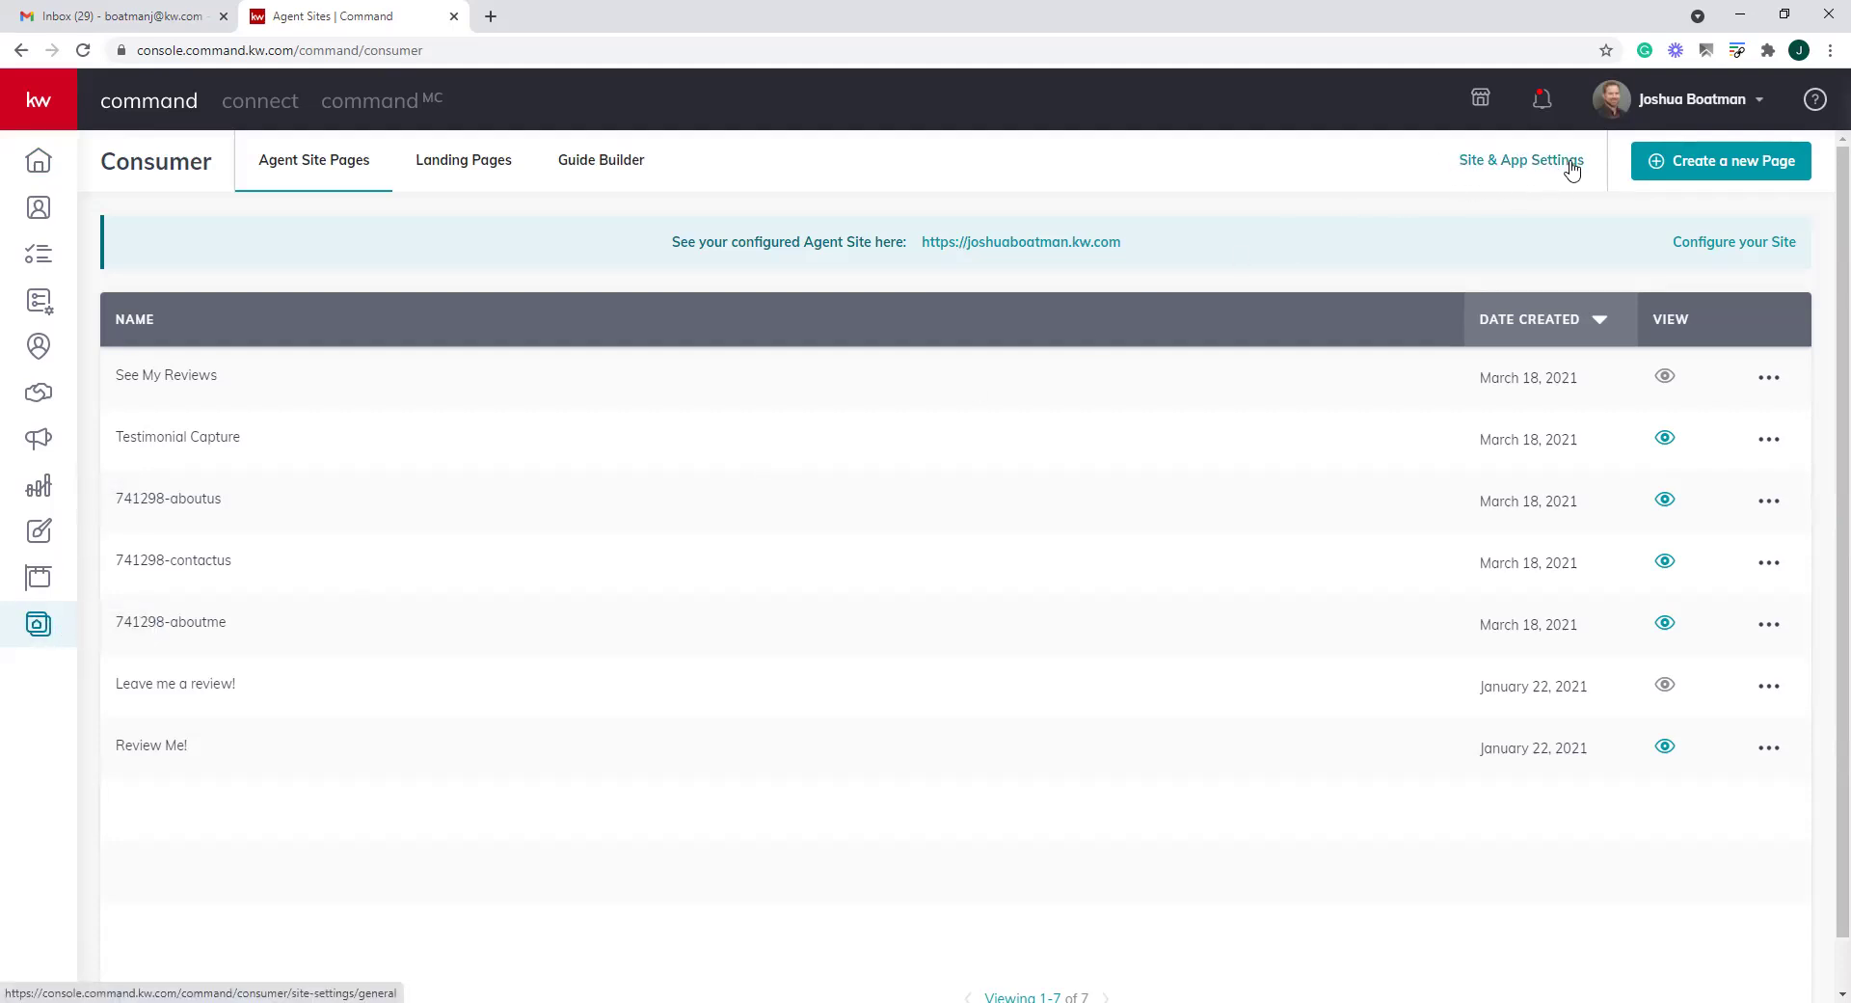
{"action": "left_click", "coordinate": [1536, 164]}
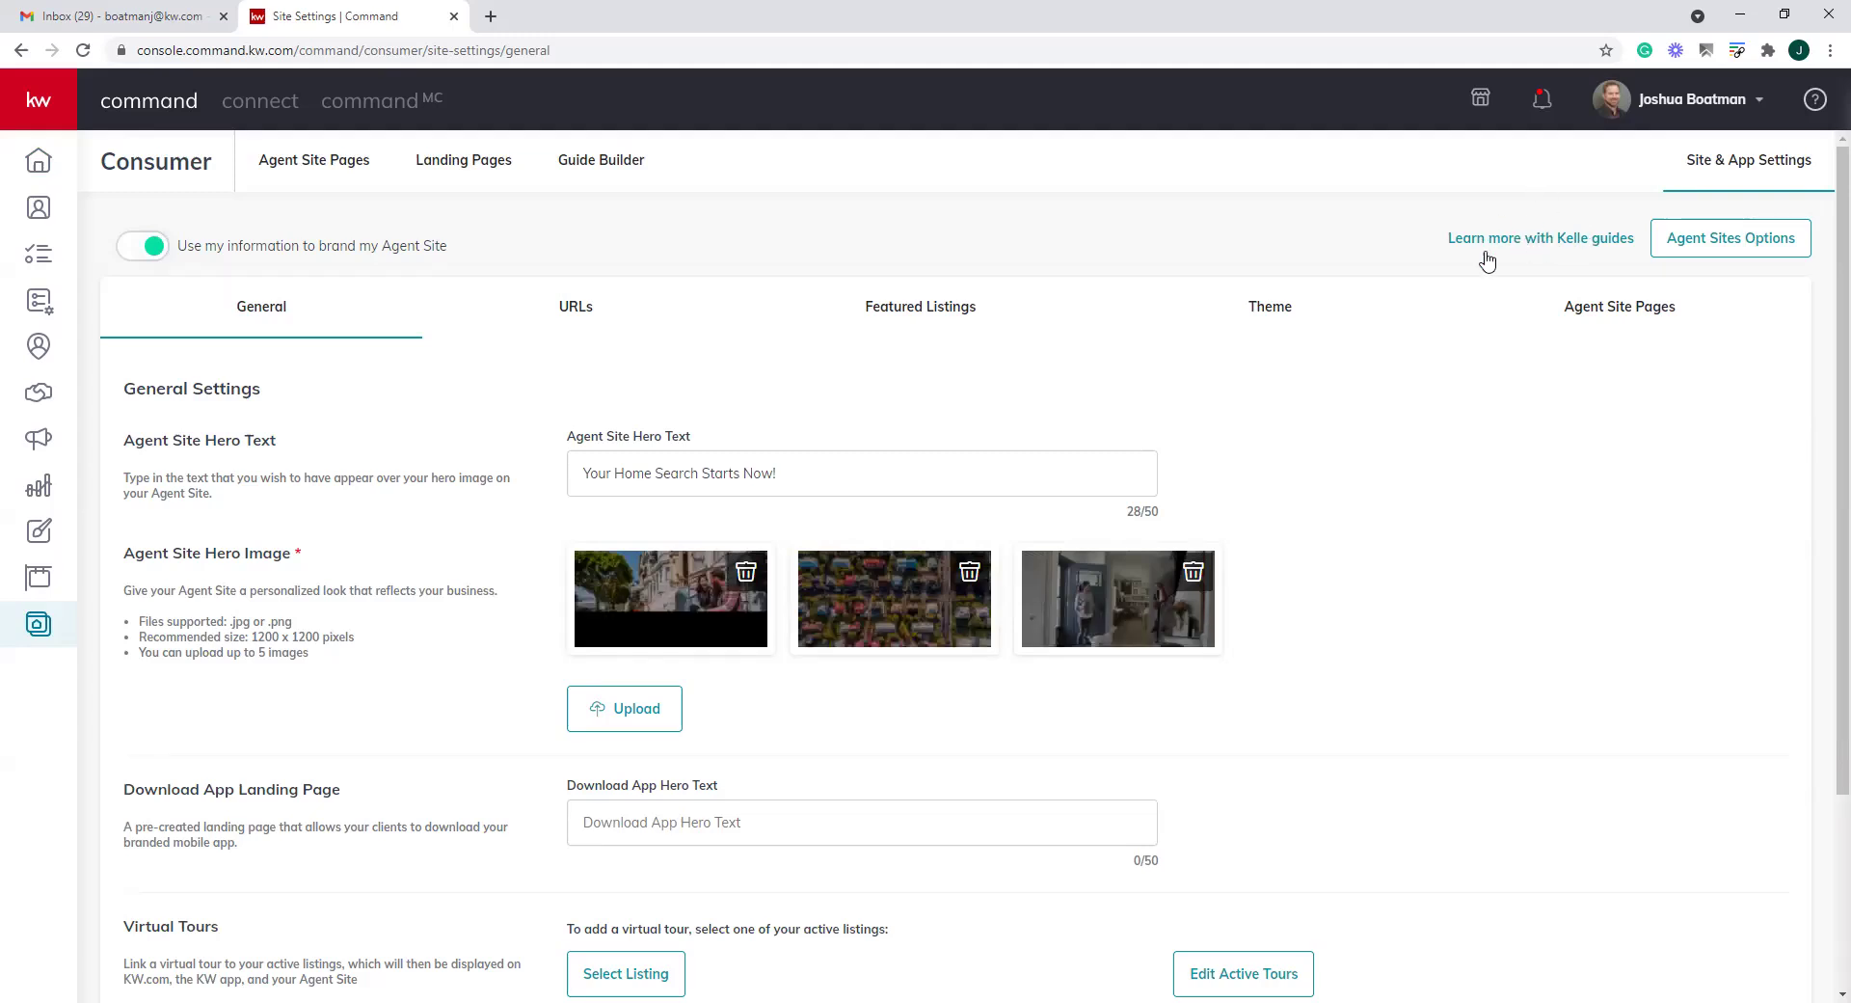
Choose the Agent Site Kelle guide and continue, leaving the settings page
{"action": "left_click", "coordinate": [1564, 247]}
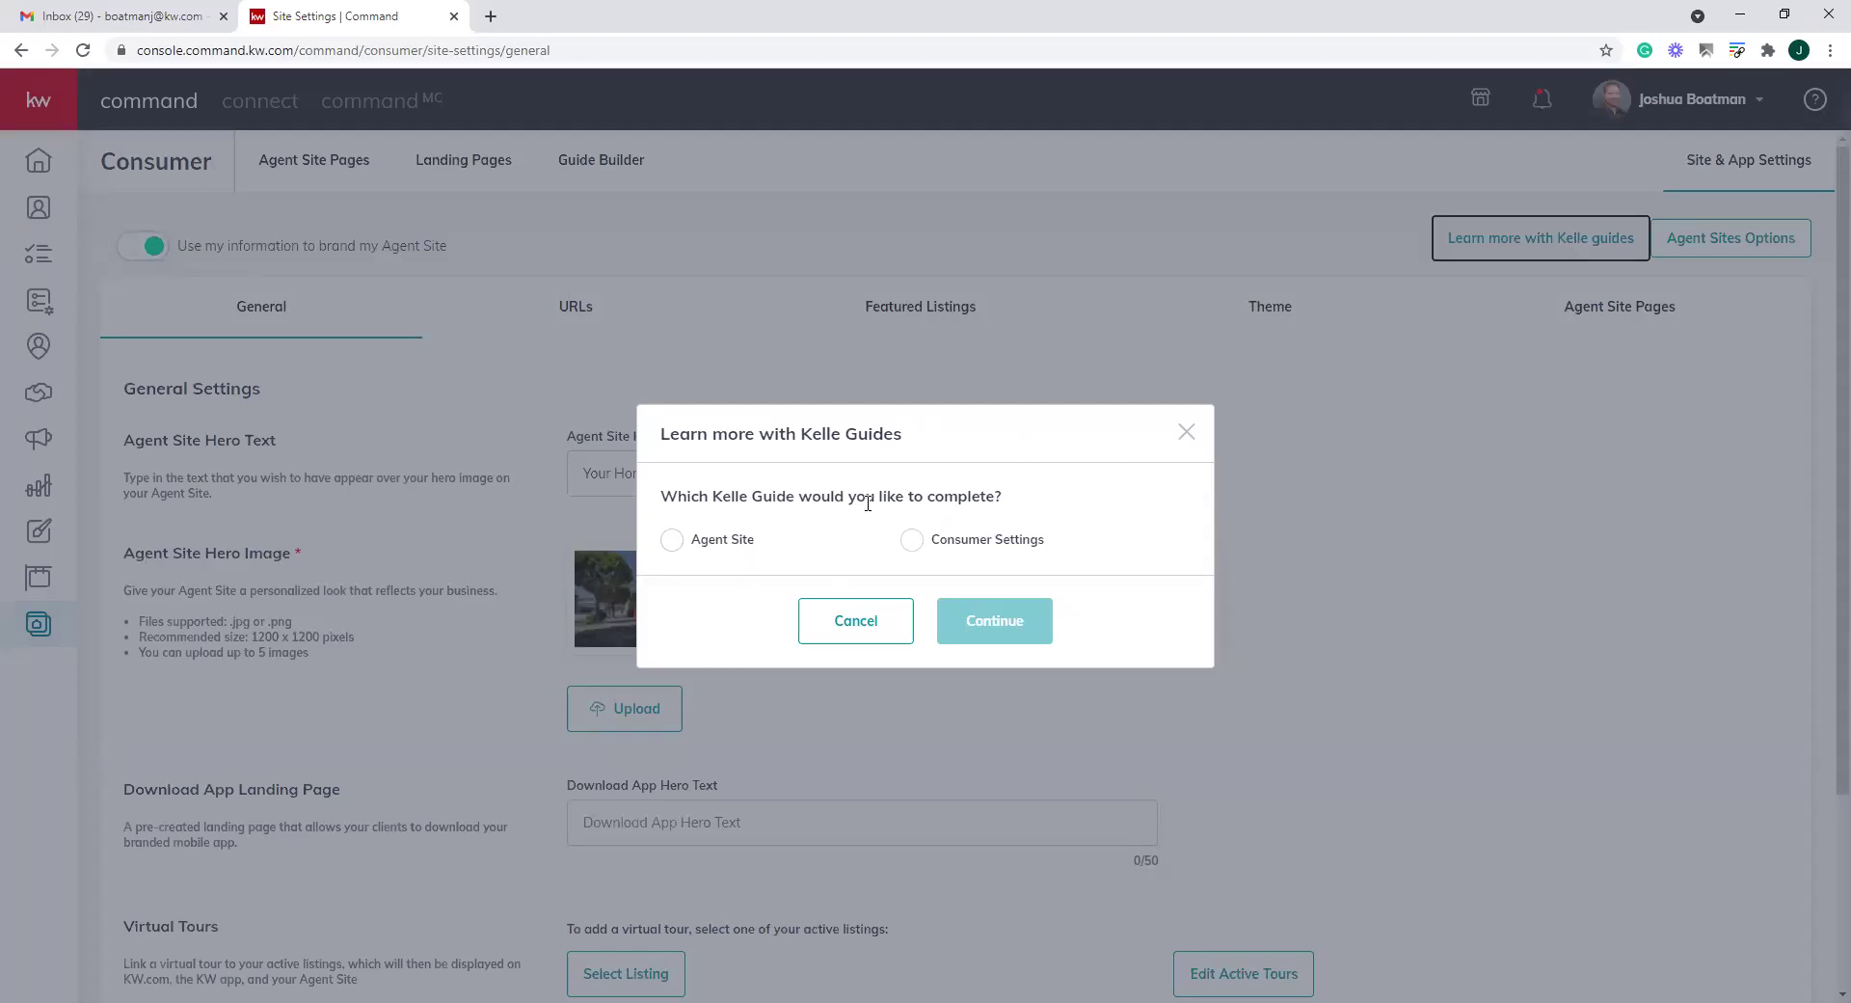
{"action": "left_click", "coordinate": [678, 543]}
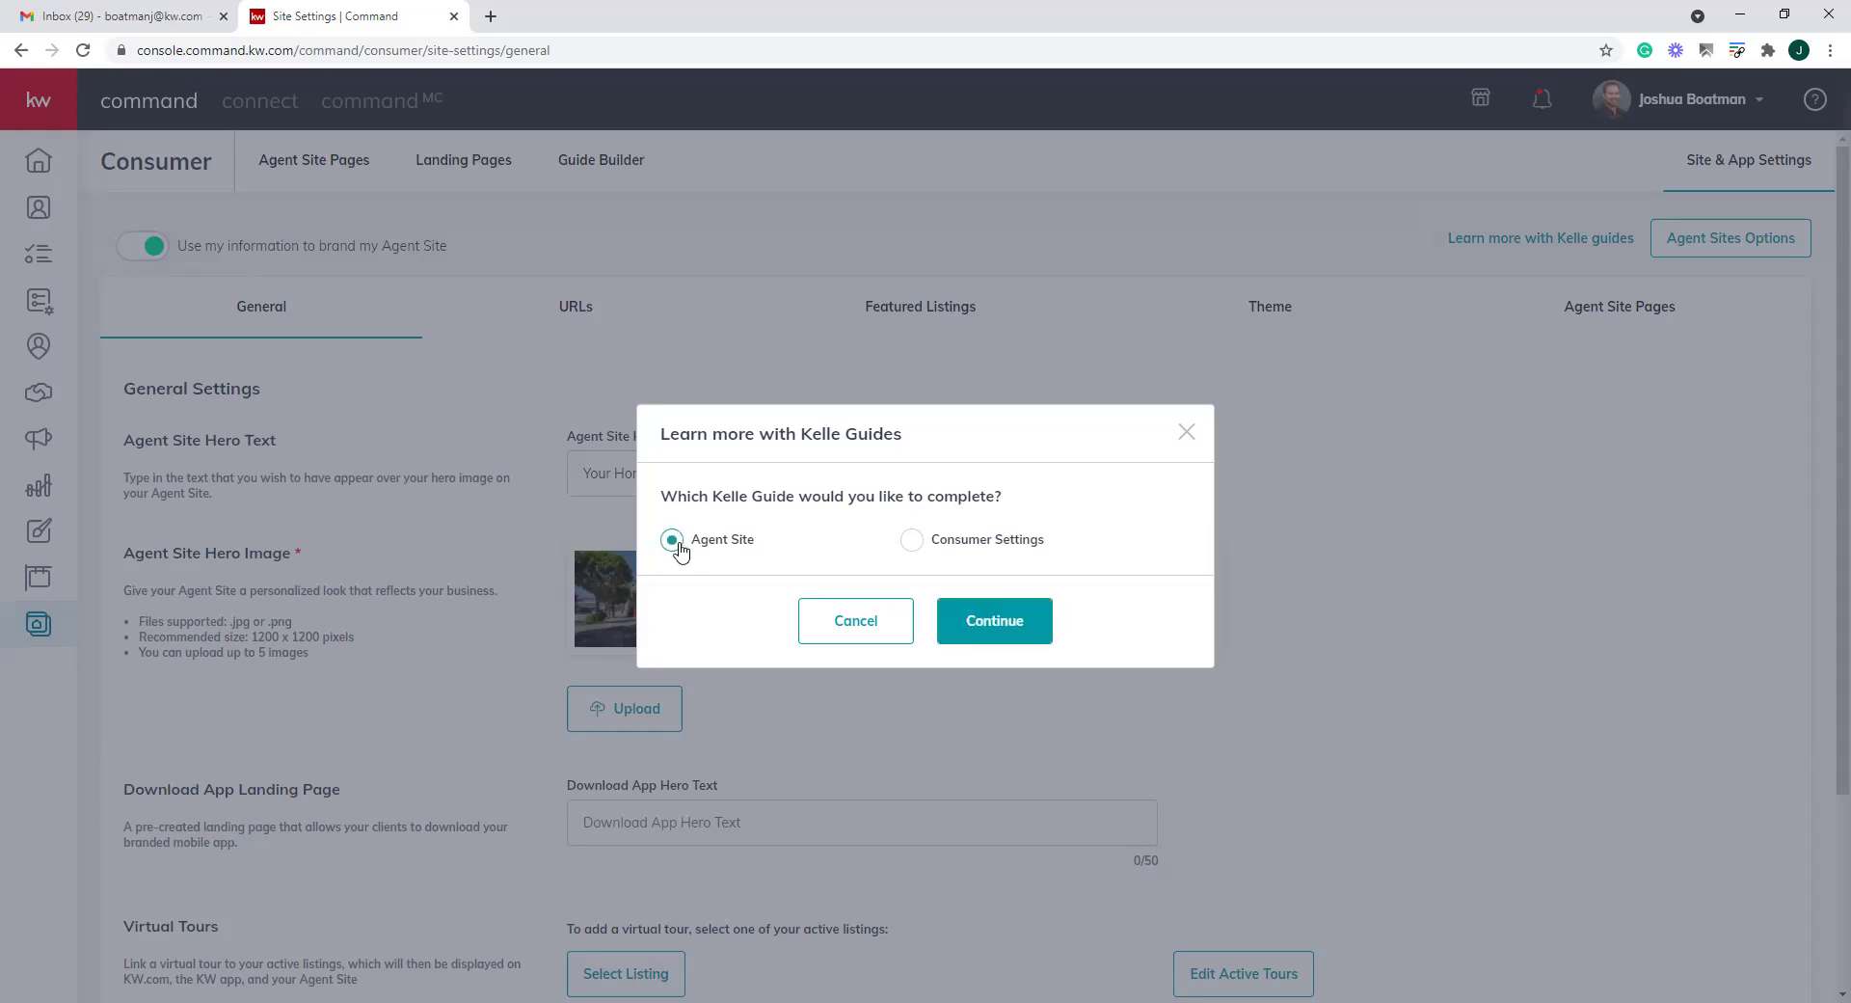
{"action": "left_click", "coordinate": [1003, 627]}
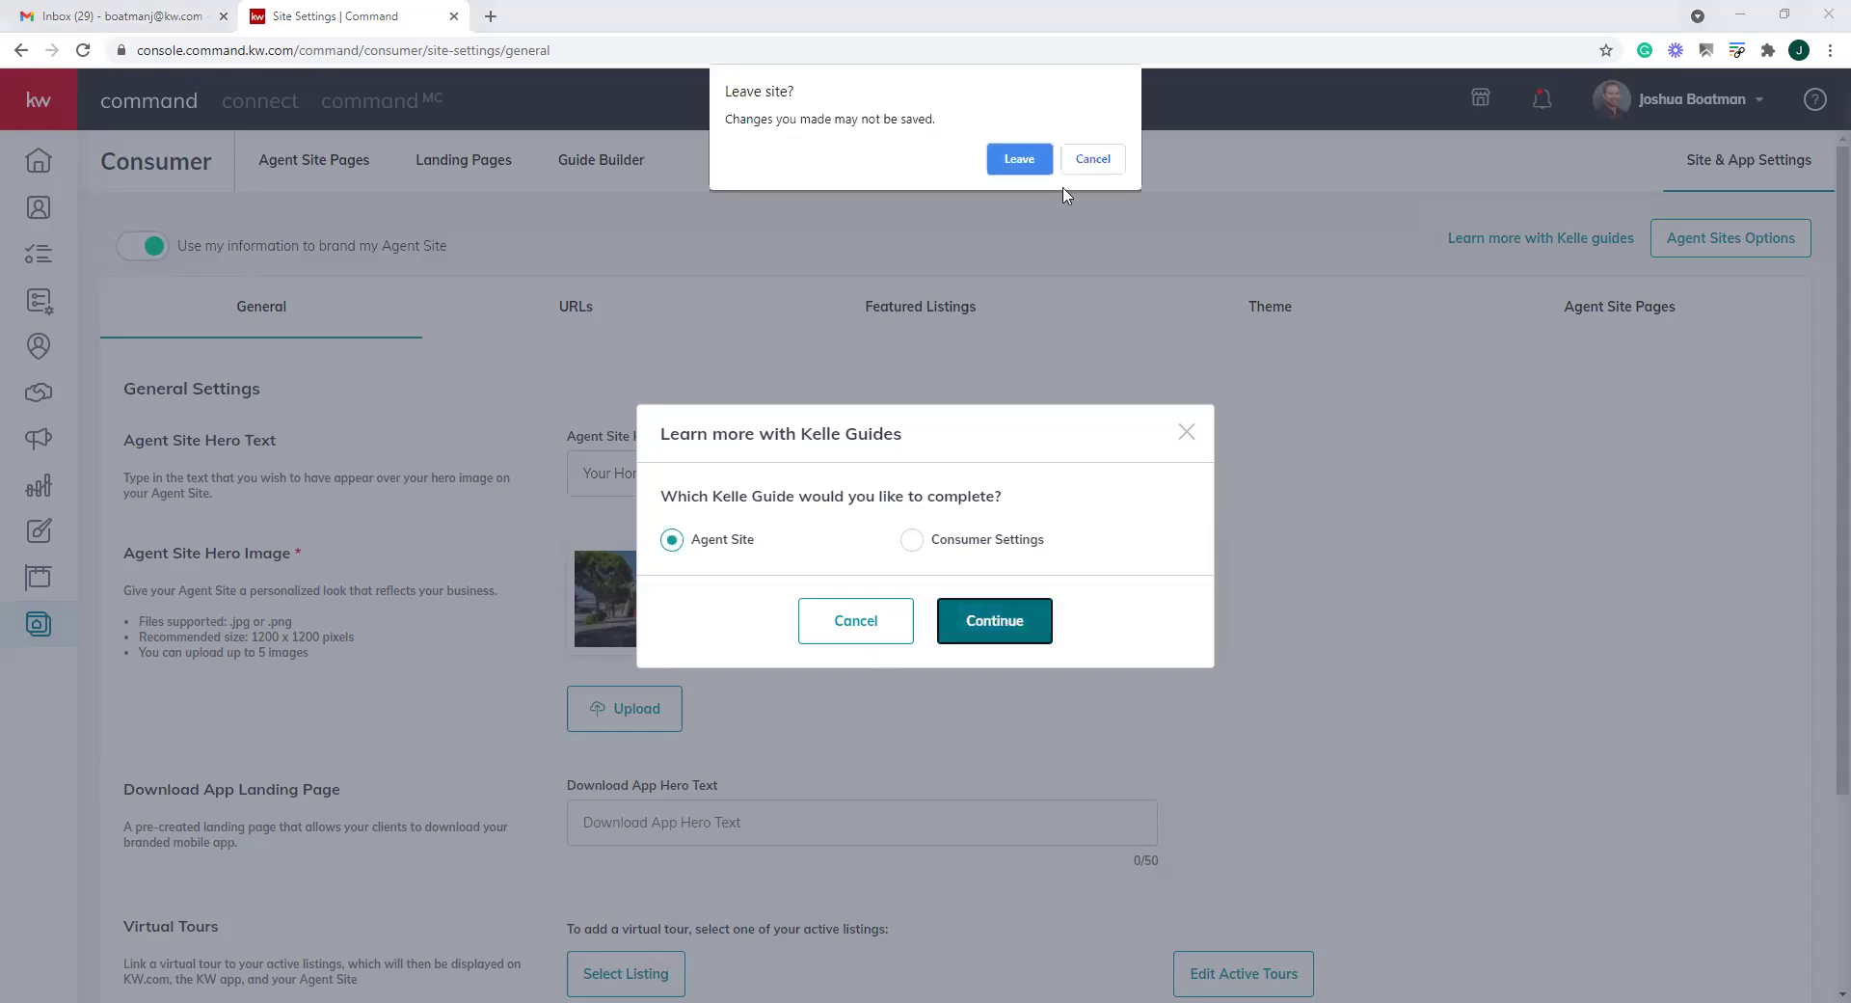
{"action": "left_click", "coordinate": [1019, 159]}
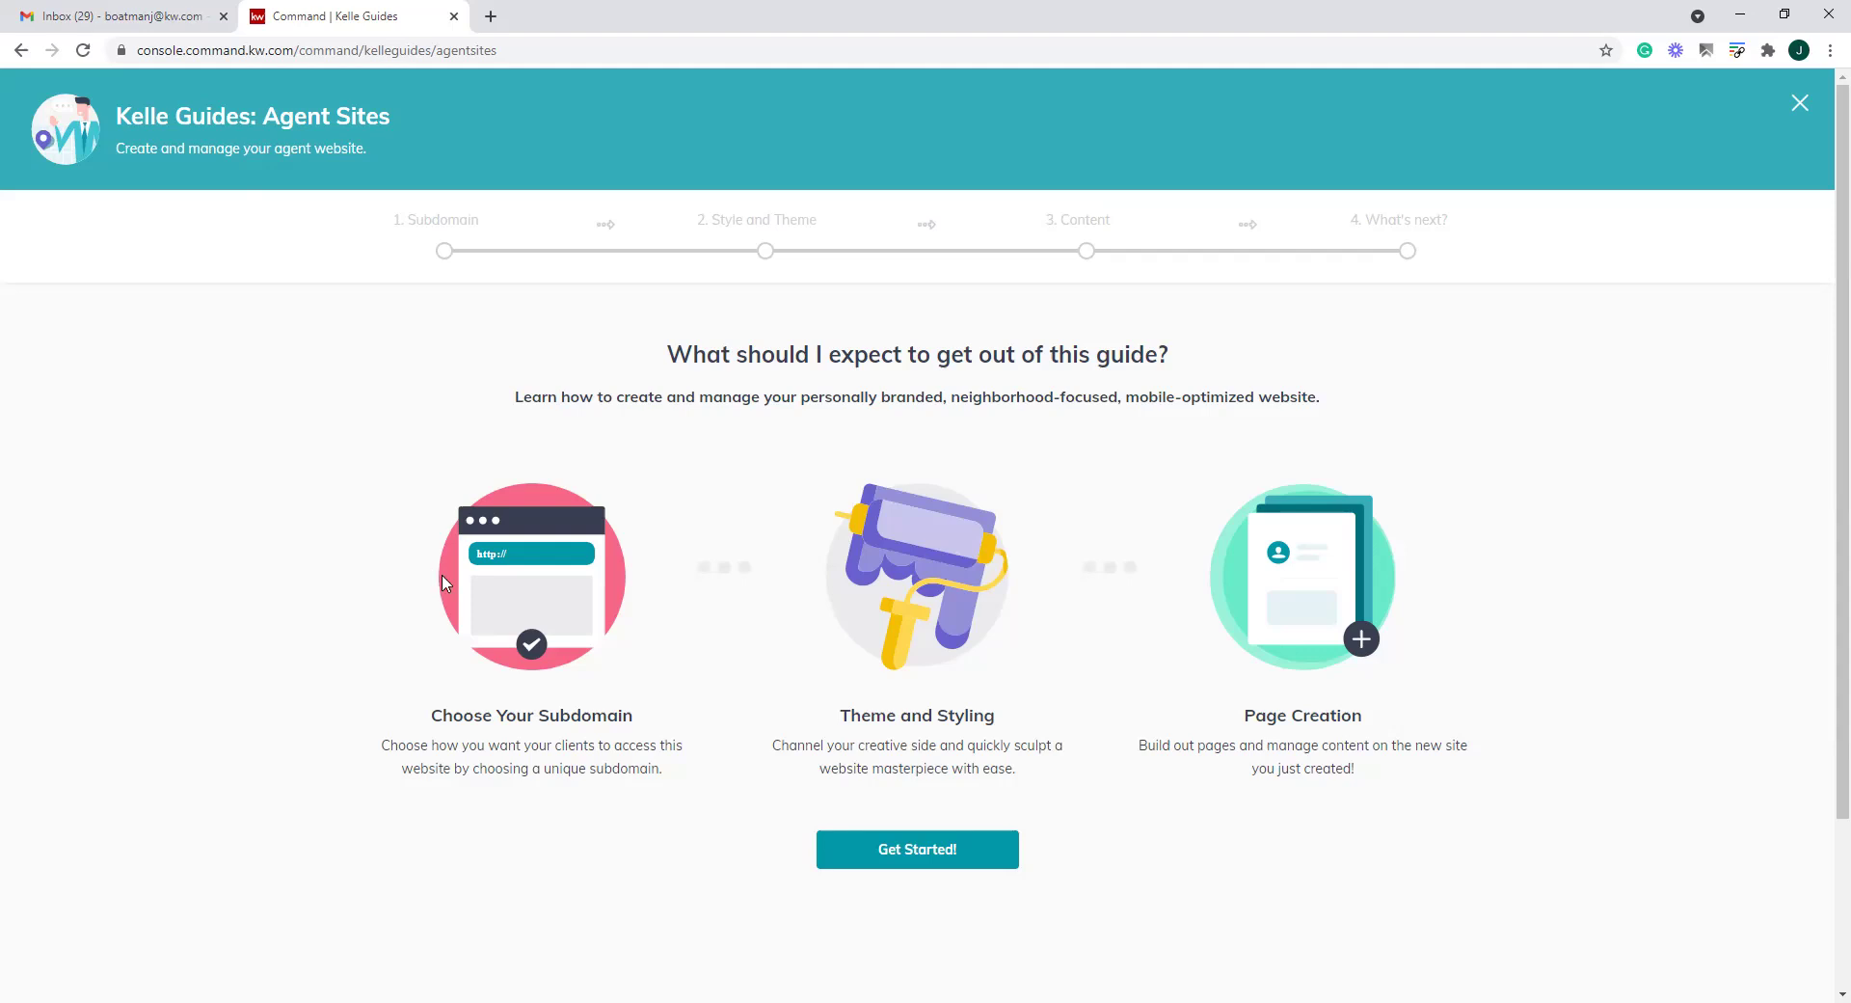
Start the Agent Sites guide with Get Started! to show the Compliance Reminder
{"action": "left_click", "coordinate": [916, 856]}
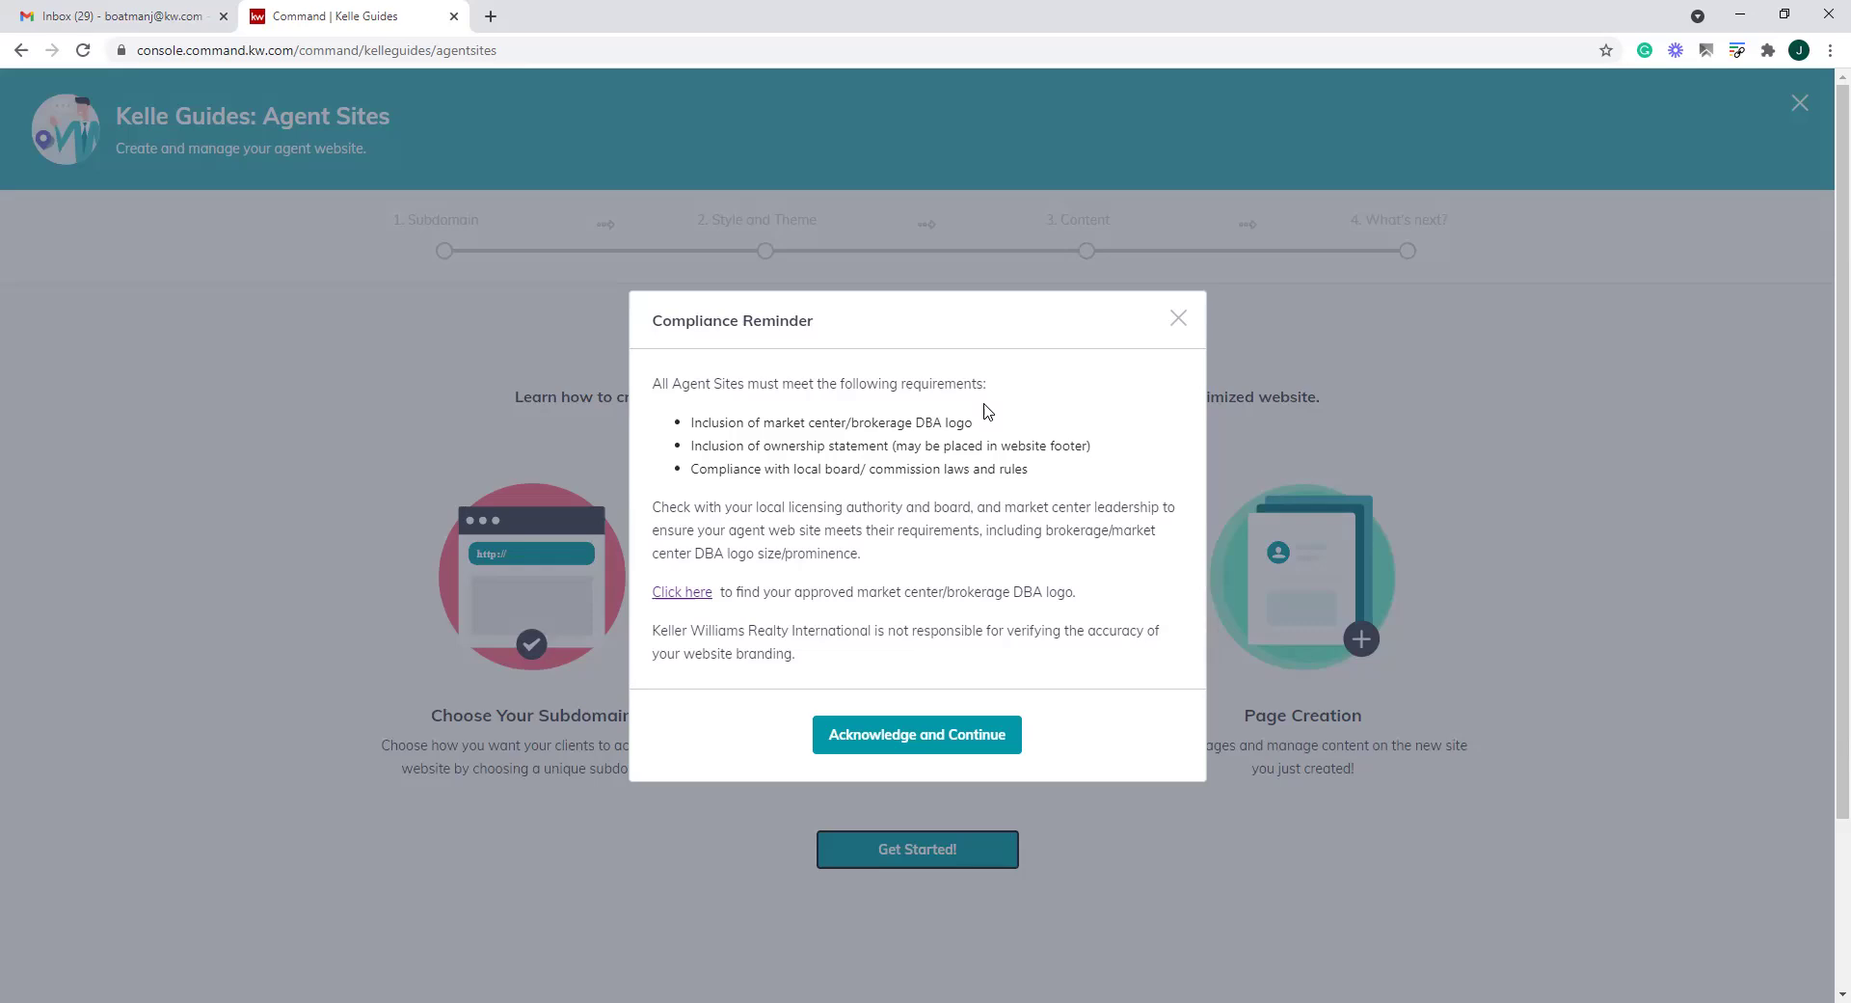
Review the branding disclaimer and open the approved DBA logo link in a new tab
{"action": "left_click_drag", "start_coordinate": [825, 657], "coordinate": [683, 633]}
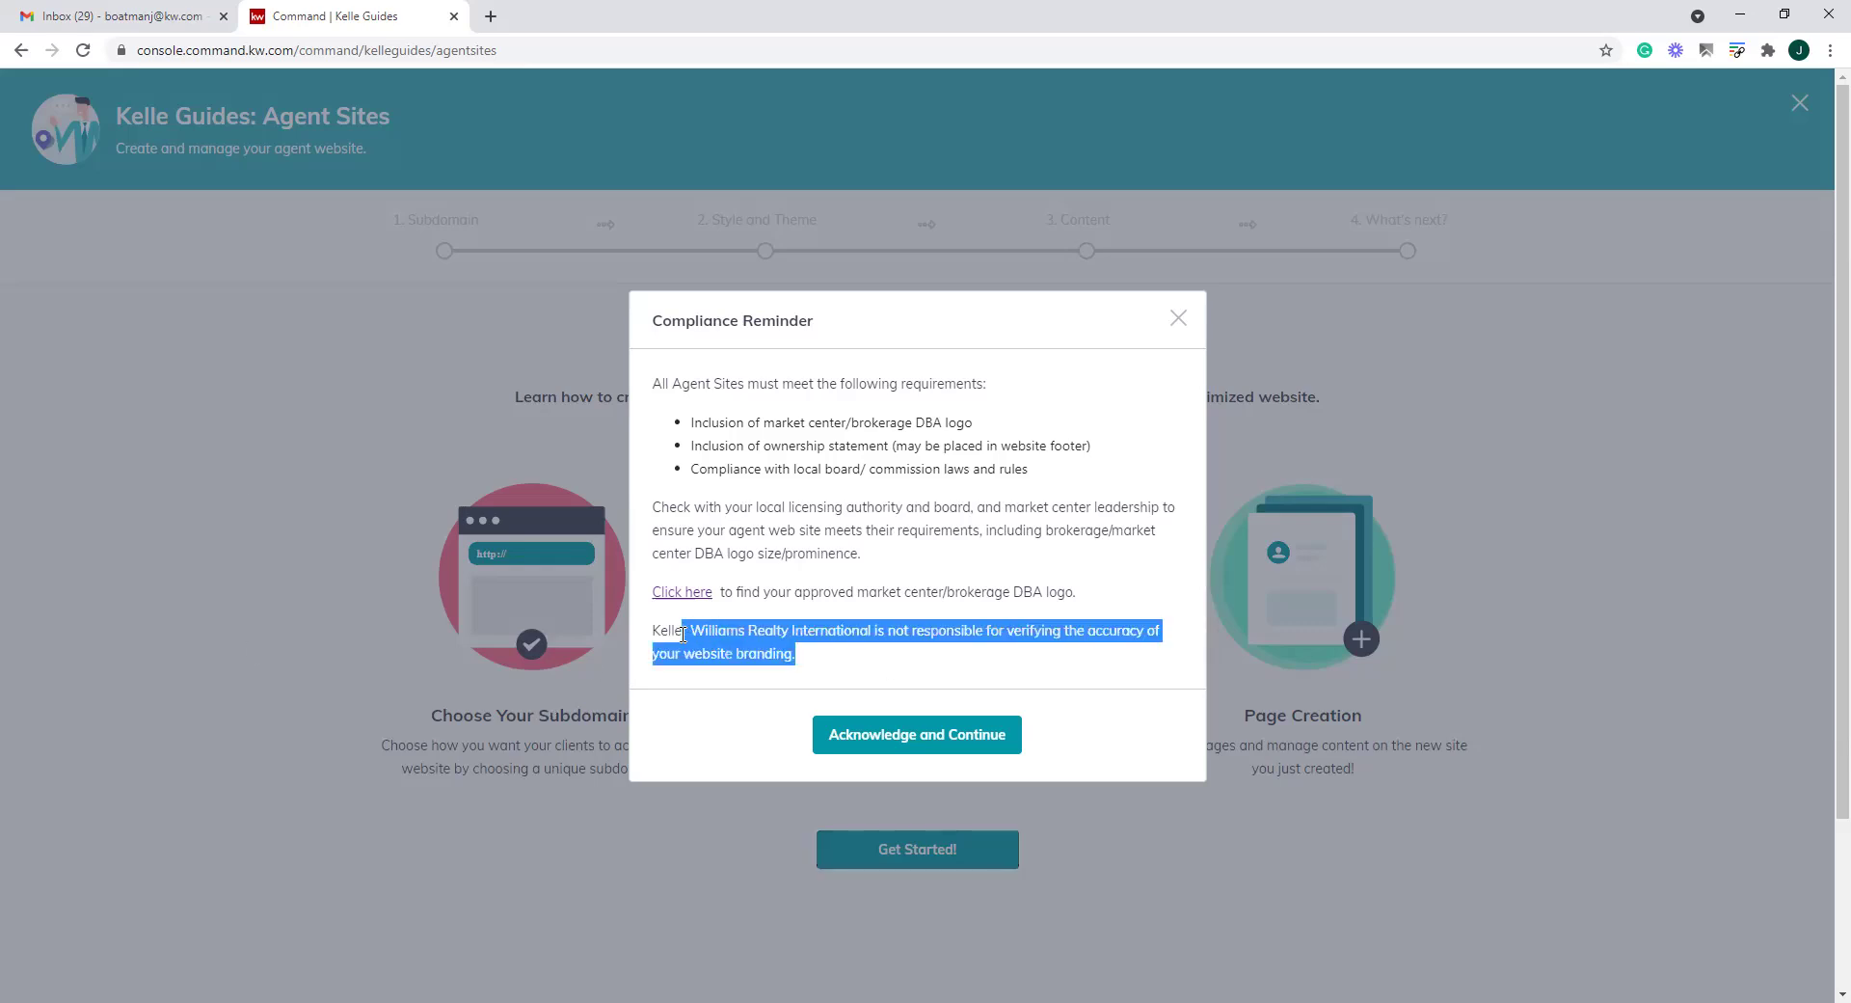
{"action": "left_click", "coordinate": [838, 659]}
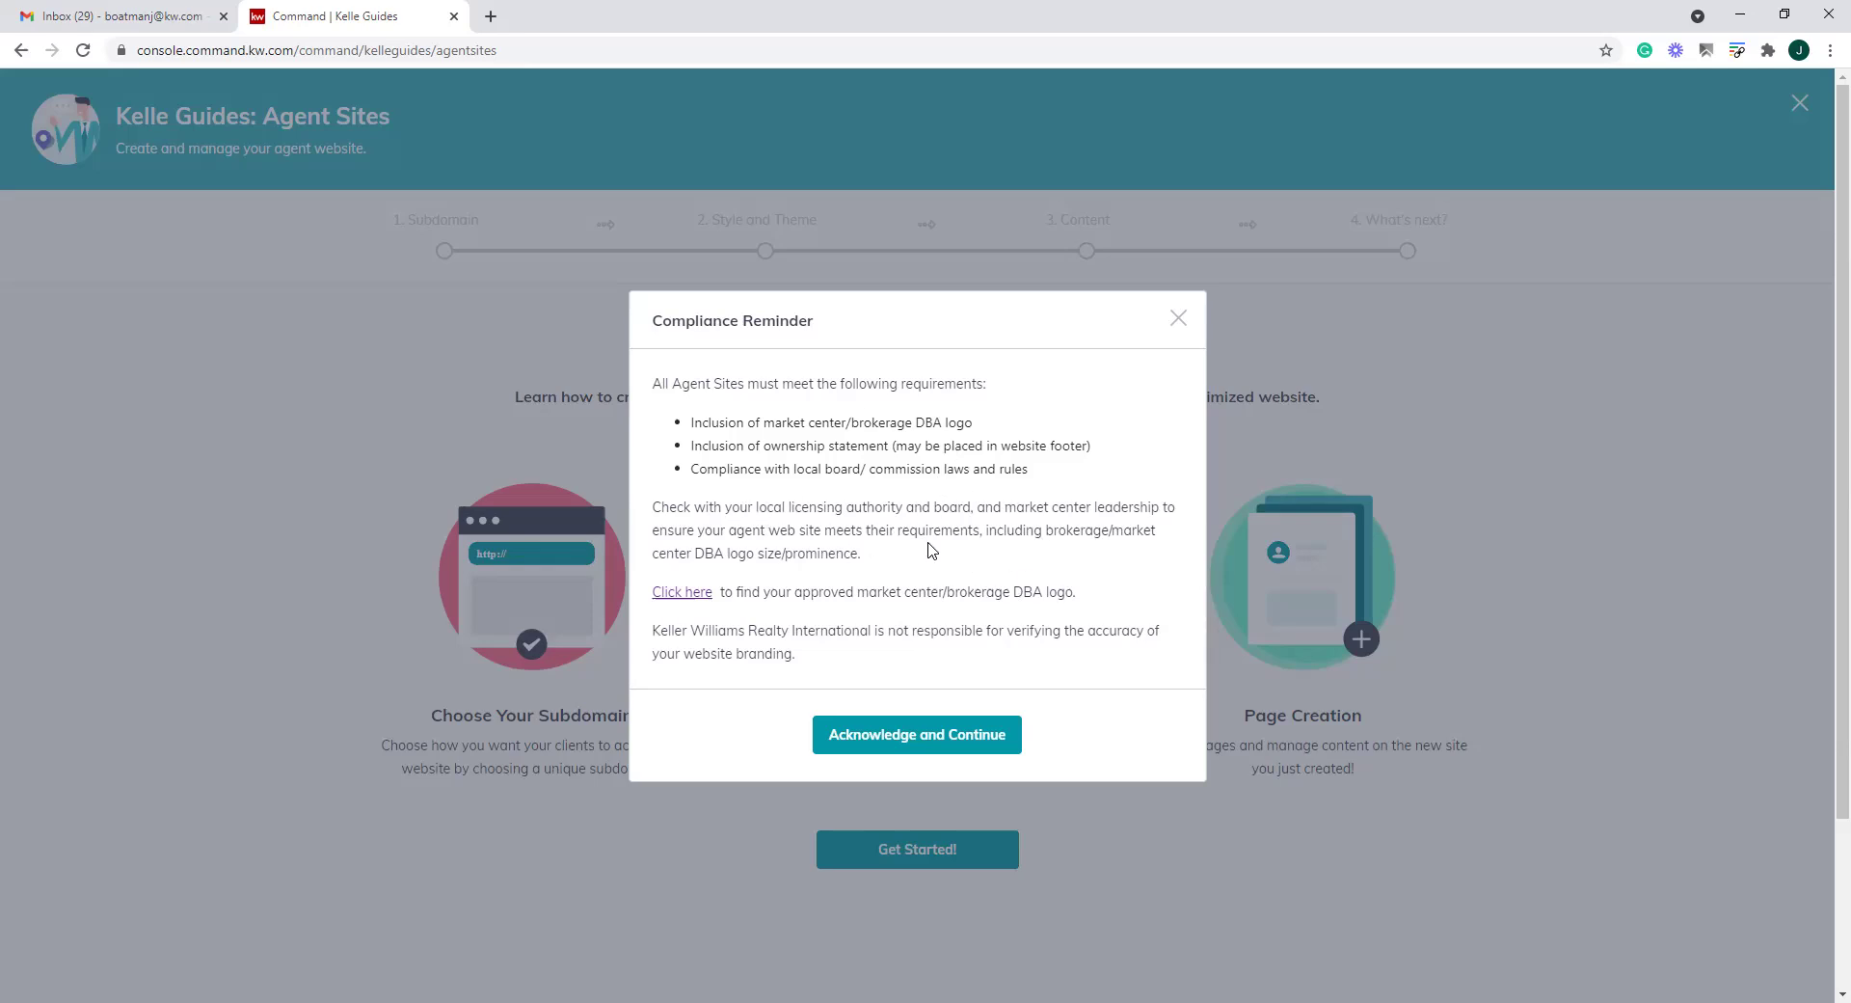
{"action": "right_click", "coordinate": [710, 598]}
{"action": "left_click", "coordinate": [771, 606]}
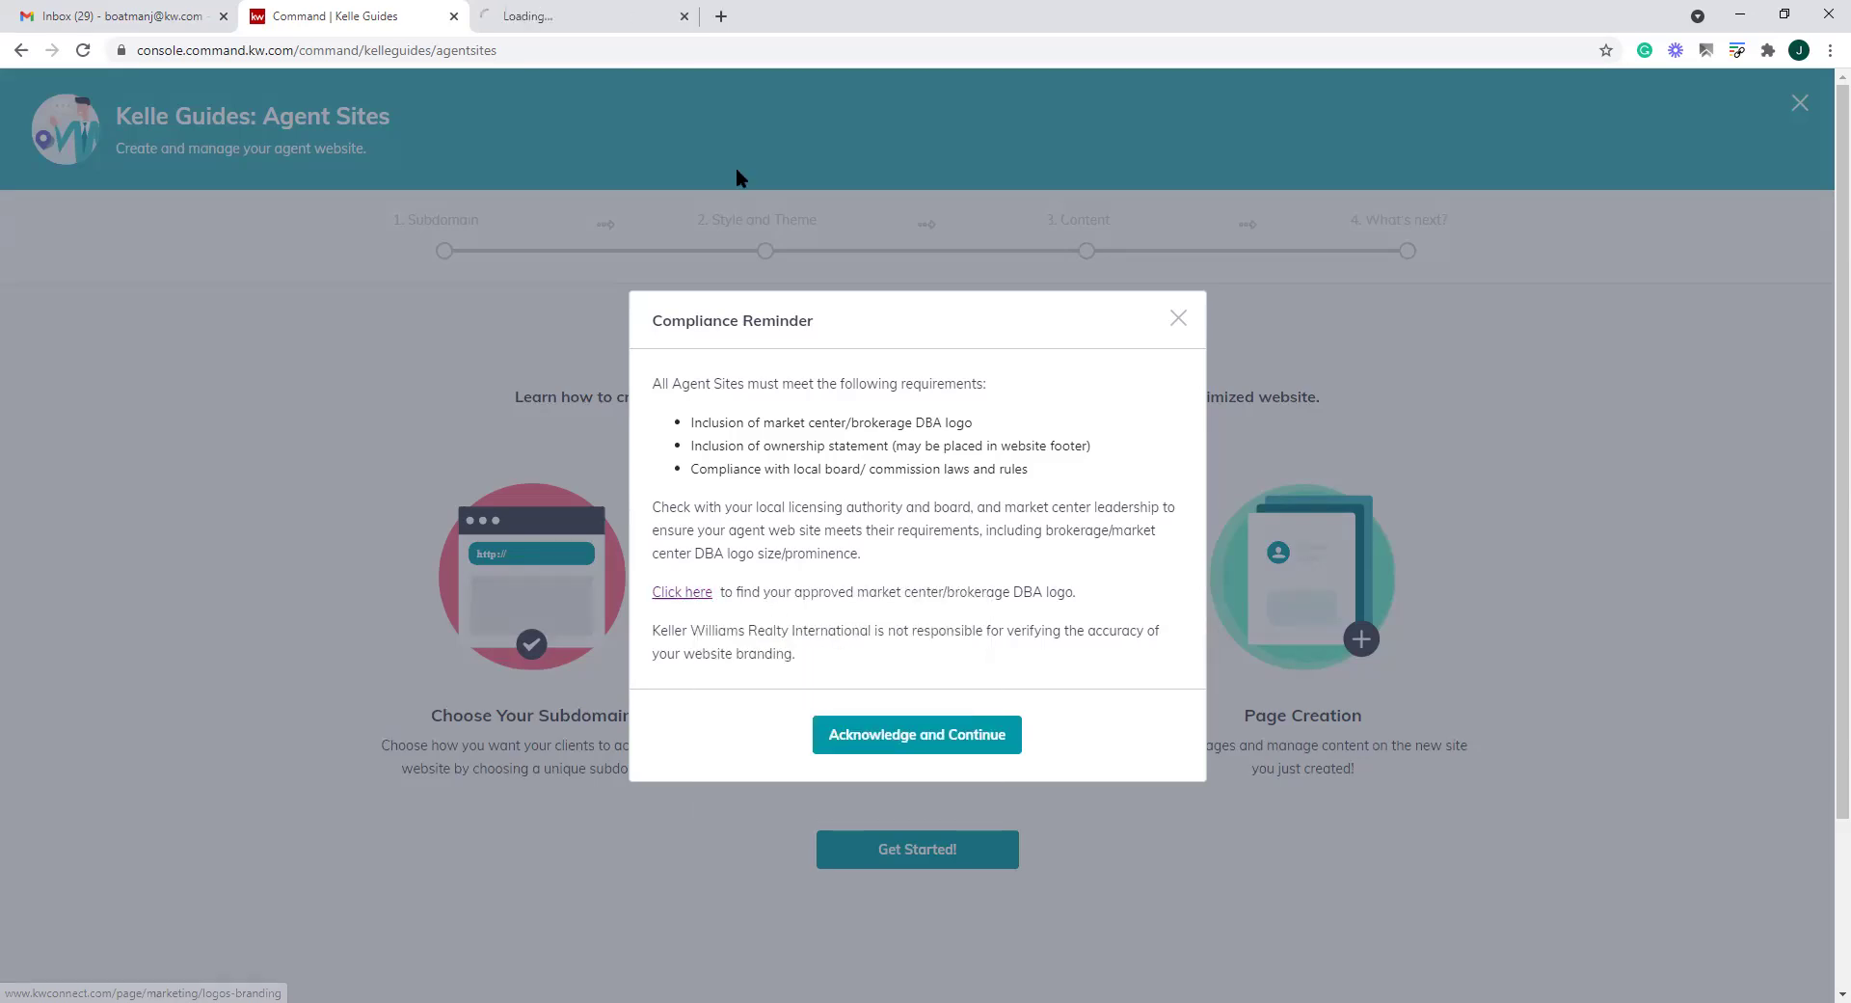
On KWConnect, search Market Center Logos for '353', then close the tab
{"action": "left_click", "coordinate": [666, 17]}
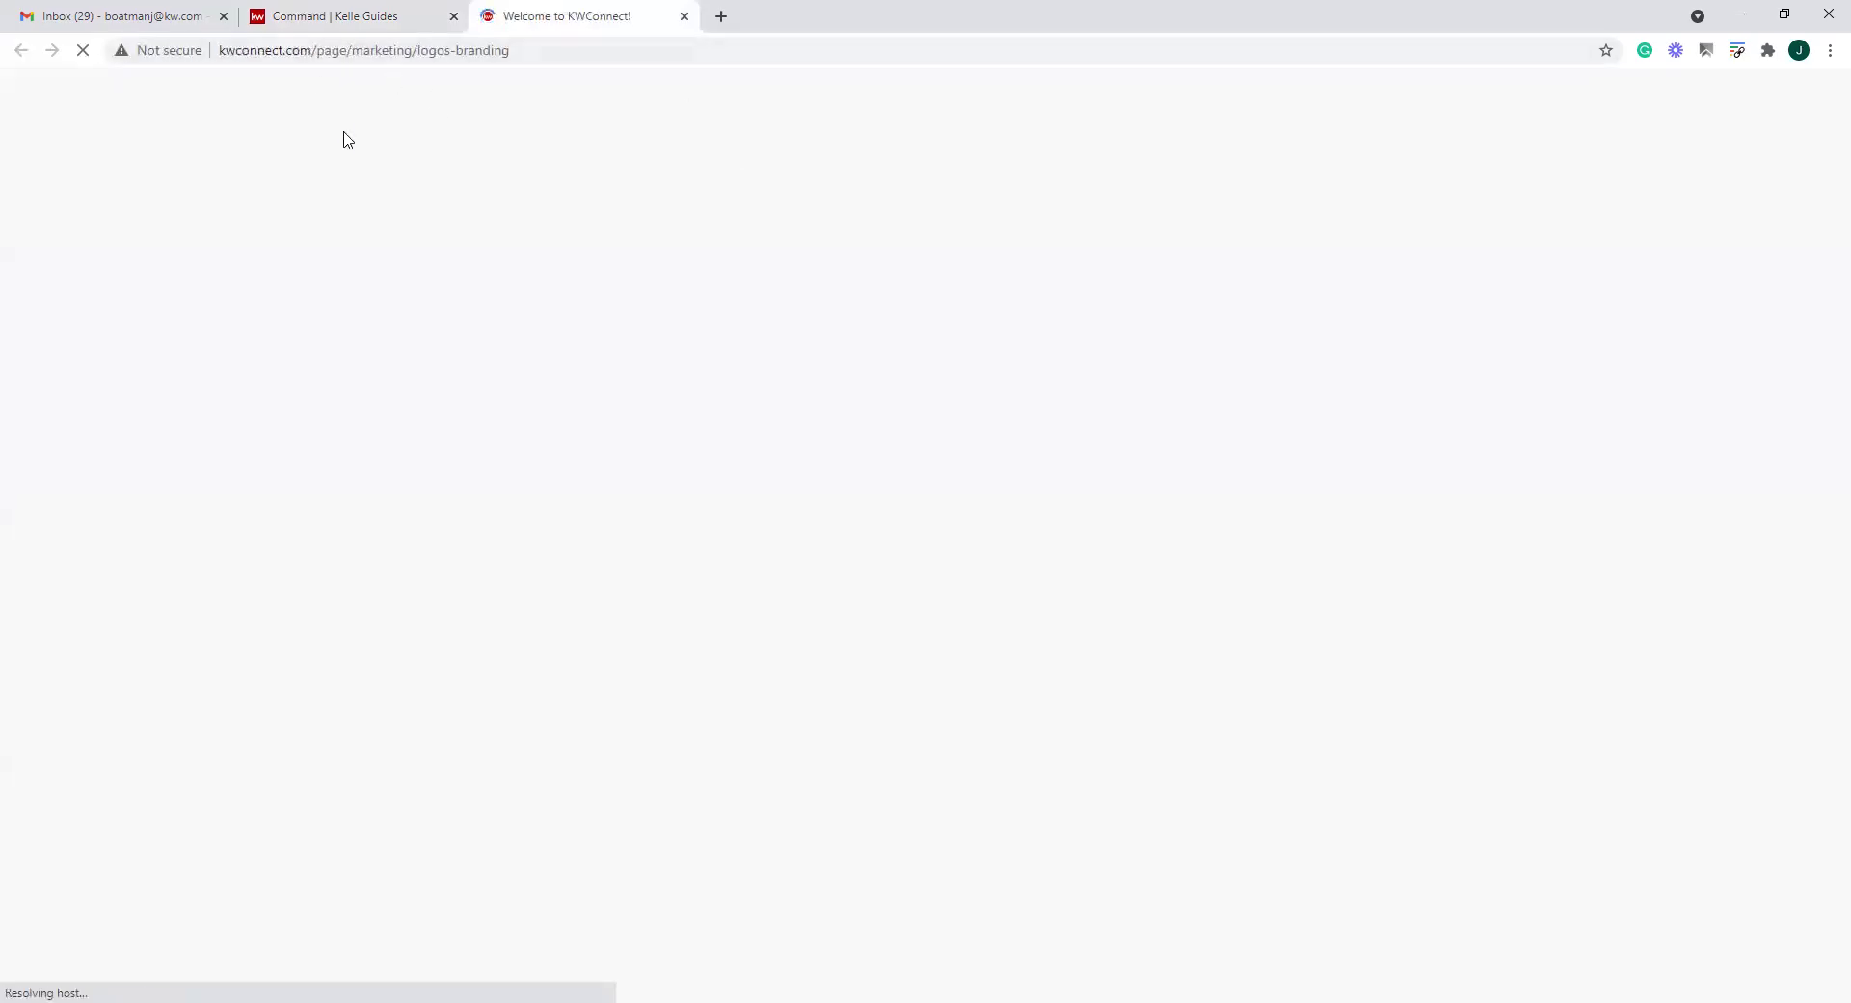
{"action": "scroll", "coordinate": [1024, 606], "scroll_direction": "down", "scroll_amount": 5}
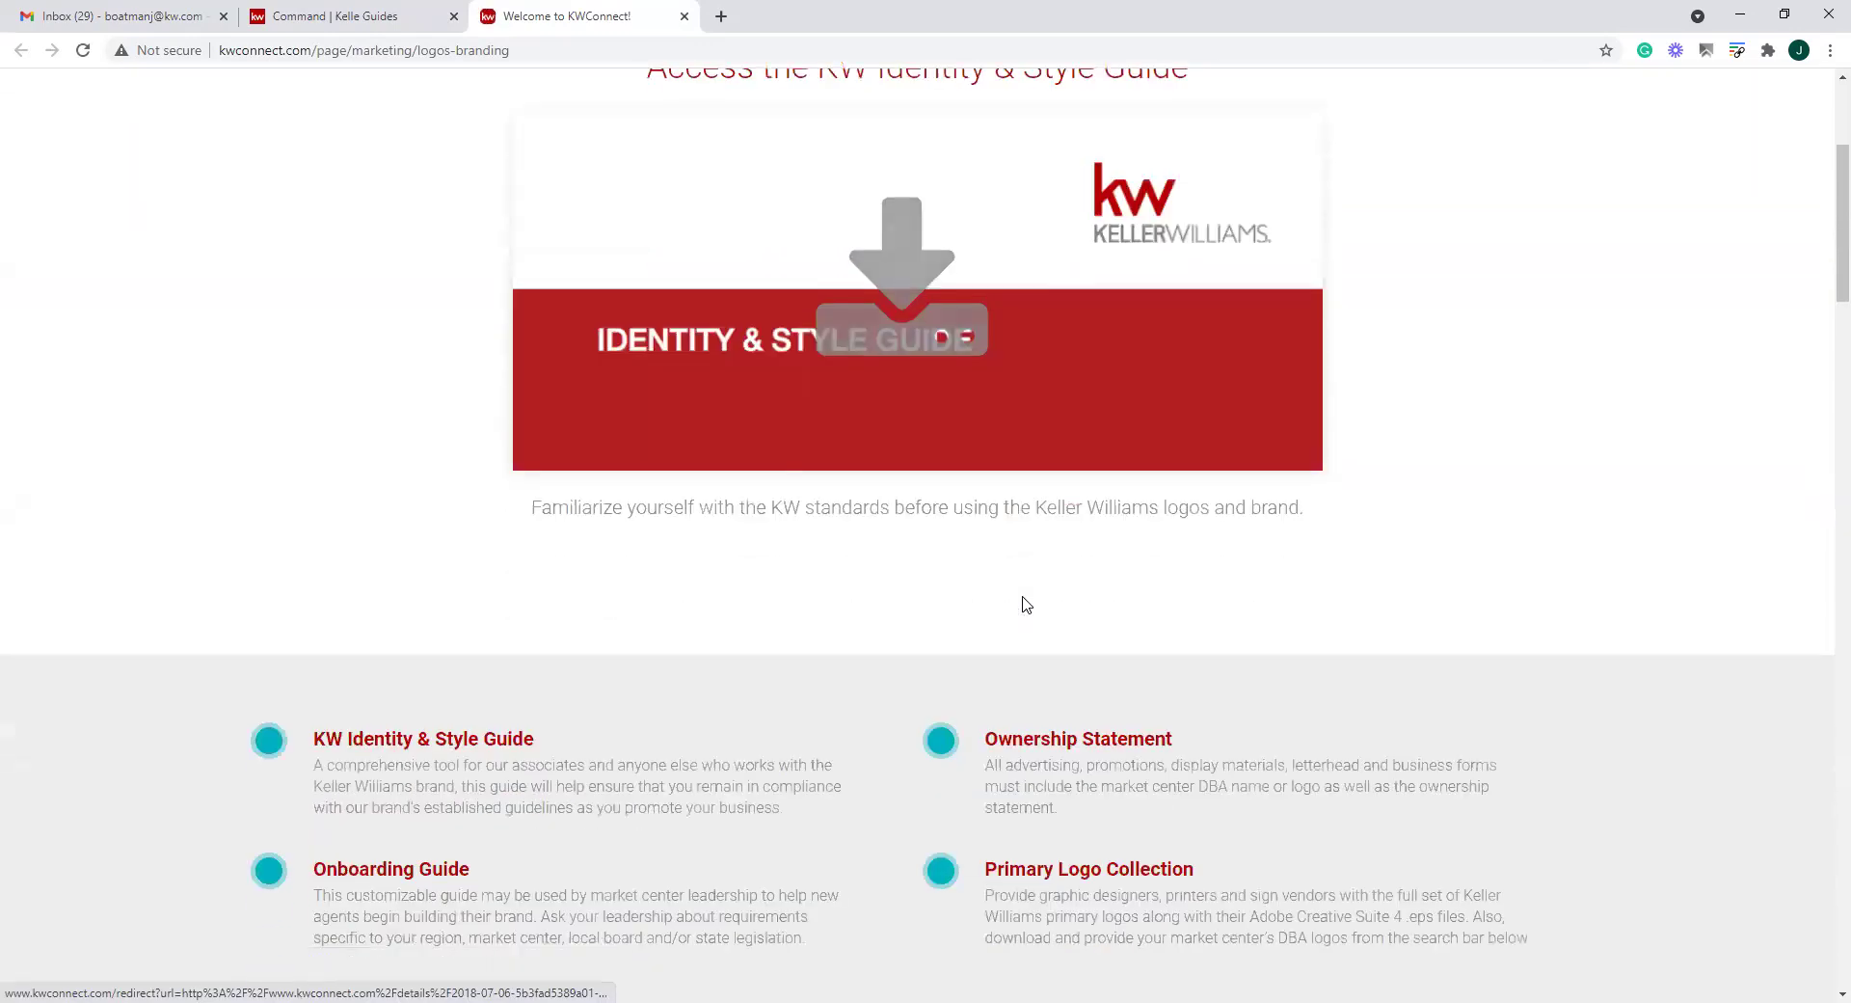
{"action": "scroll", "coordinate": [1027, 604], "scroll_direction": "down", "scroll_amount": 7}
{"action": "scroll", "coordinate": [1027, 603], "scroll_direction": "down", "scroll_amount": 1}
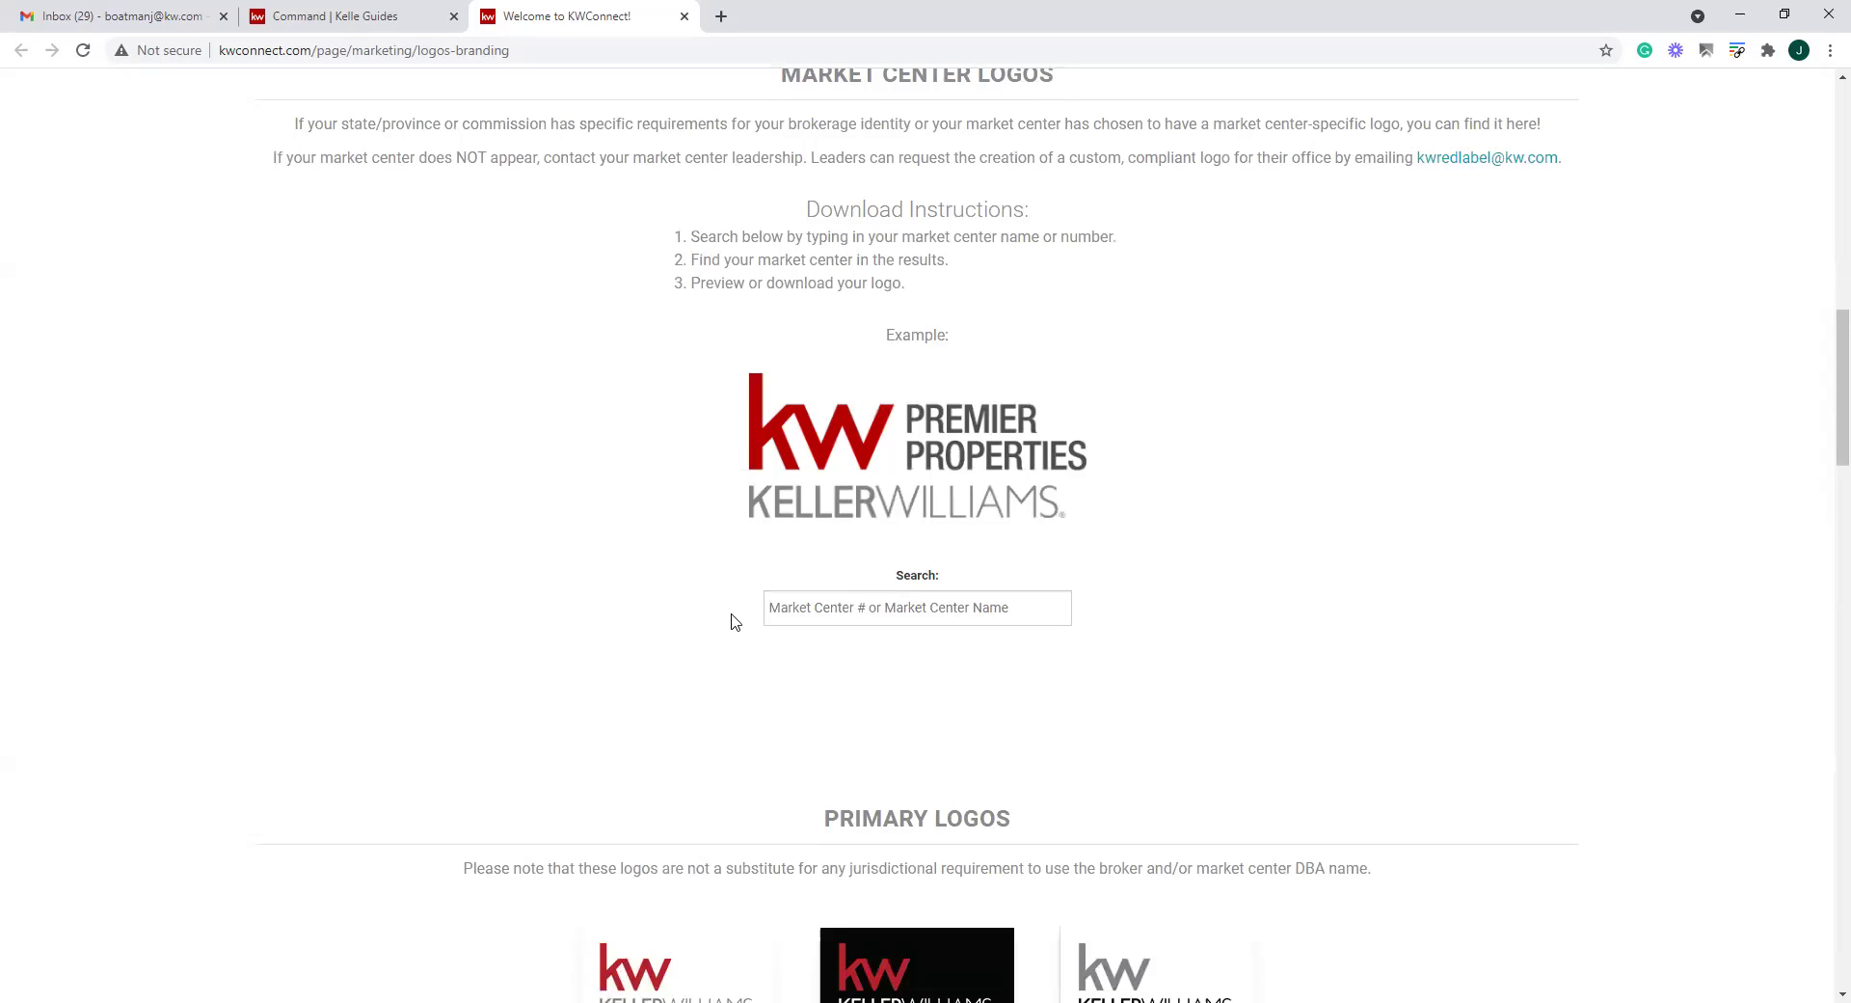
{"action": "left_click", "coordinate": [914, 621]}
{"action": "type", "text": "3"}
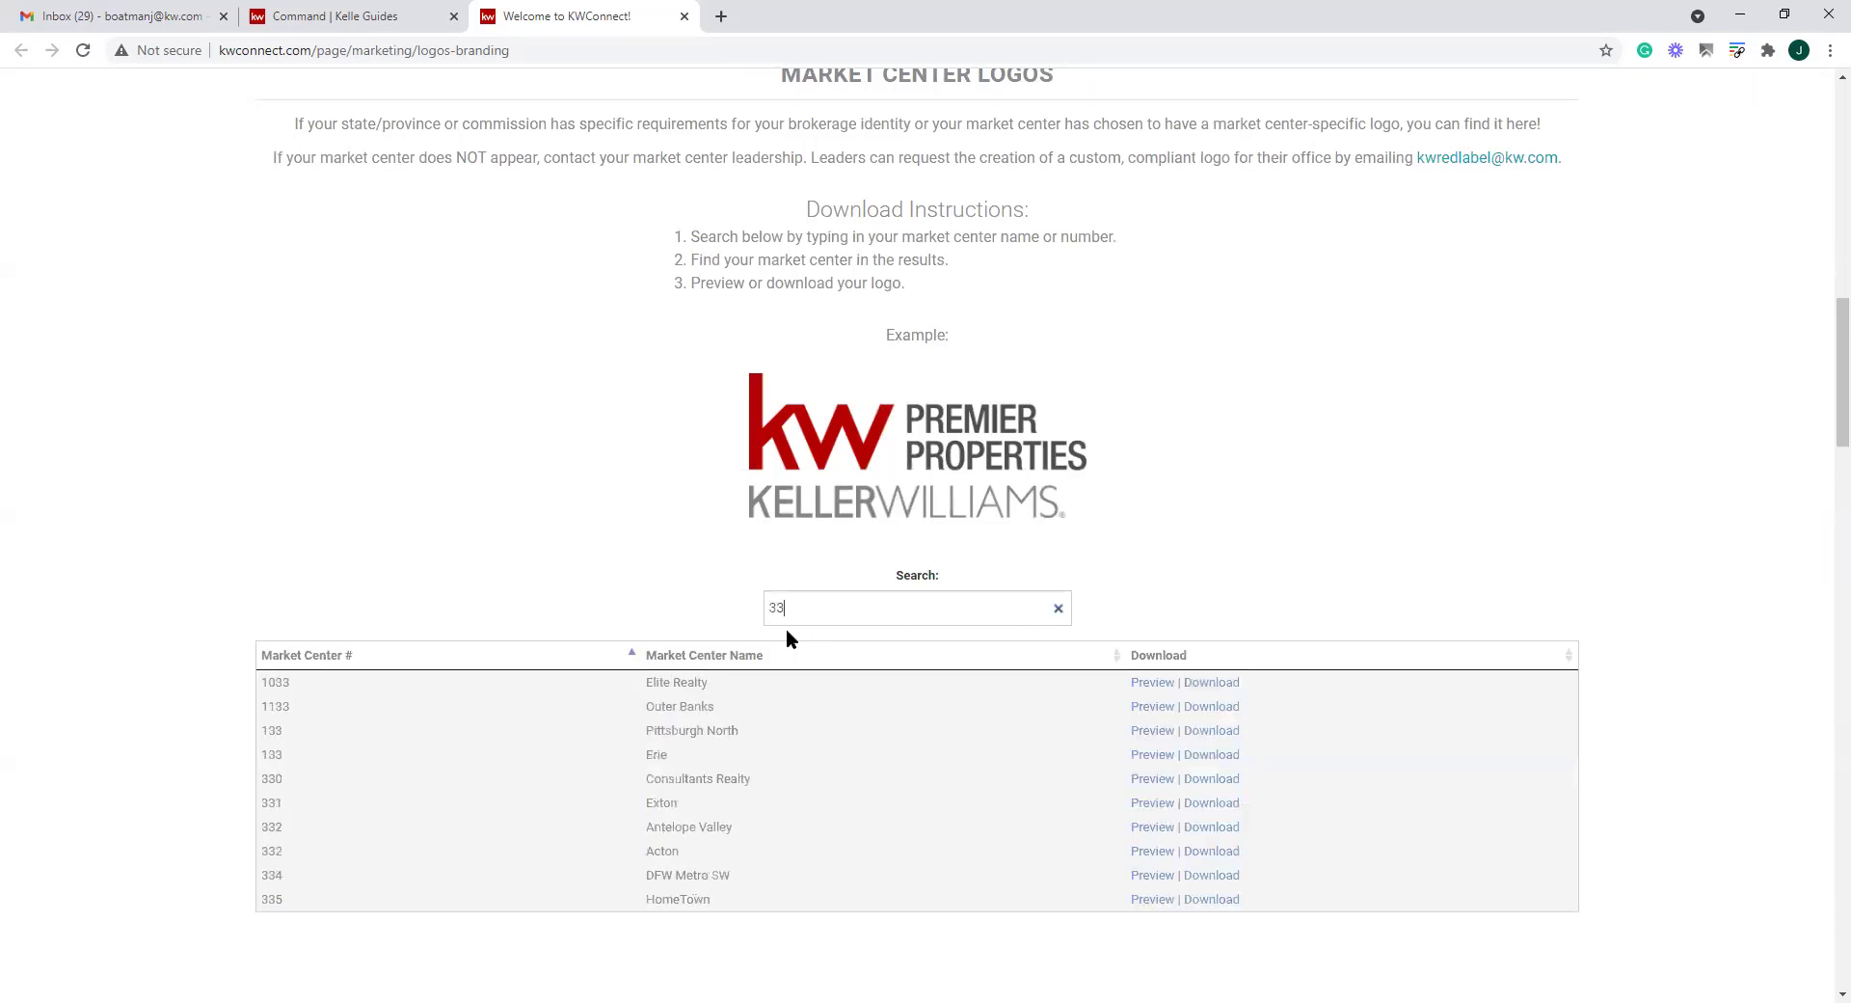
{"action": "type", "text": "53"}
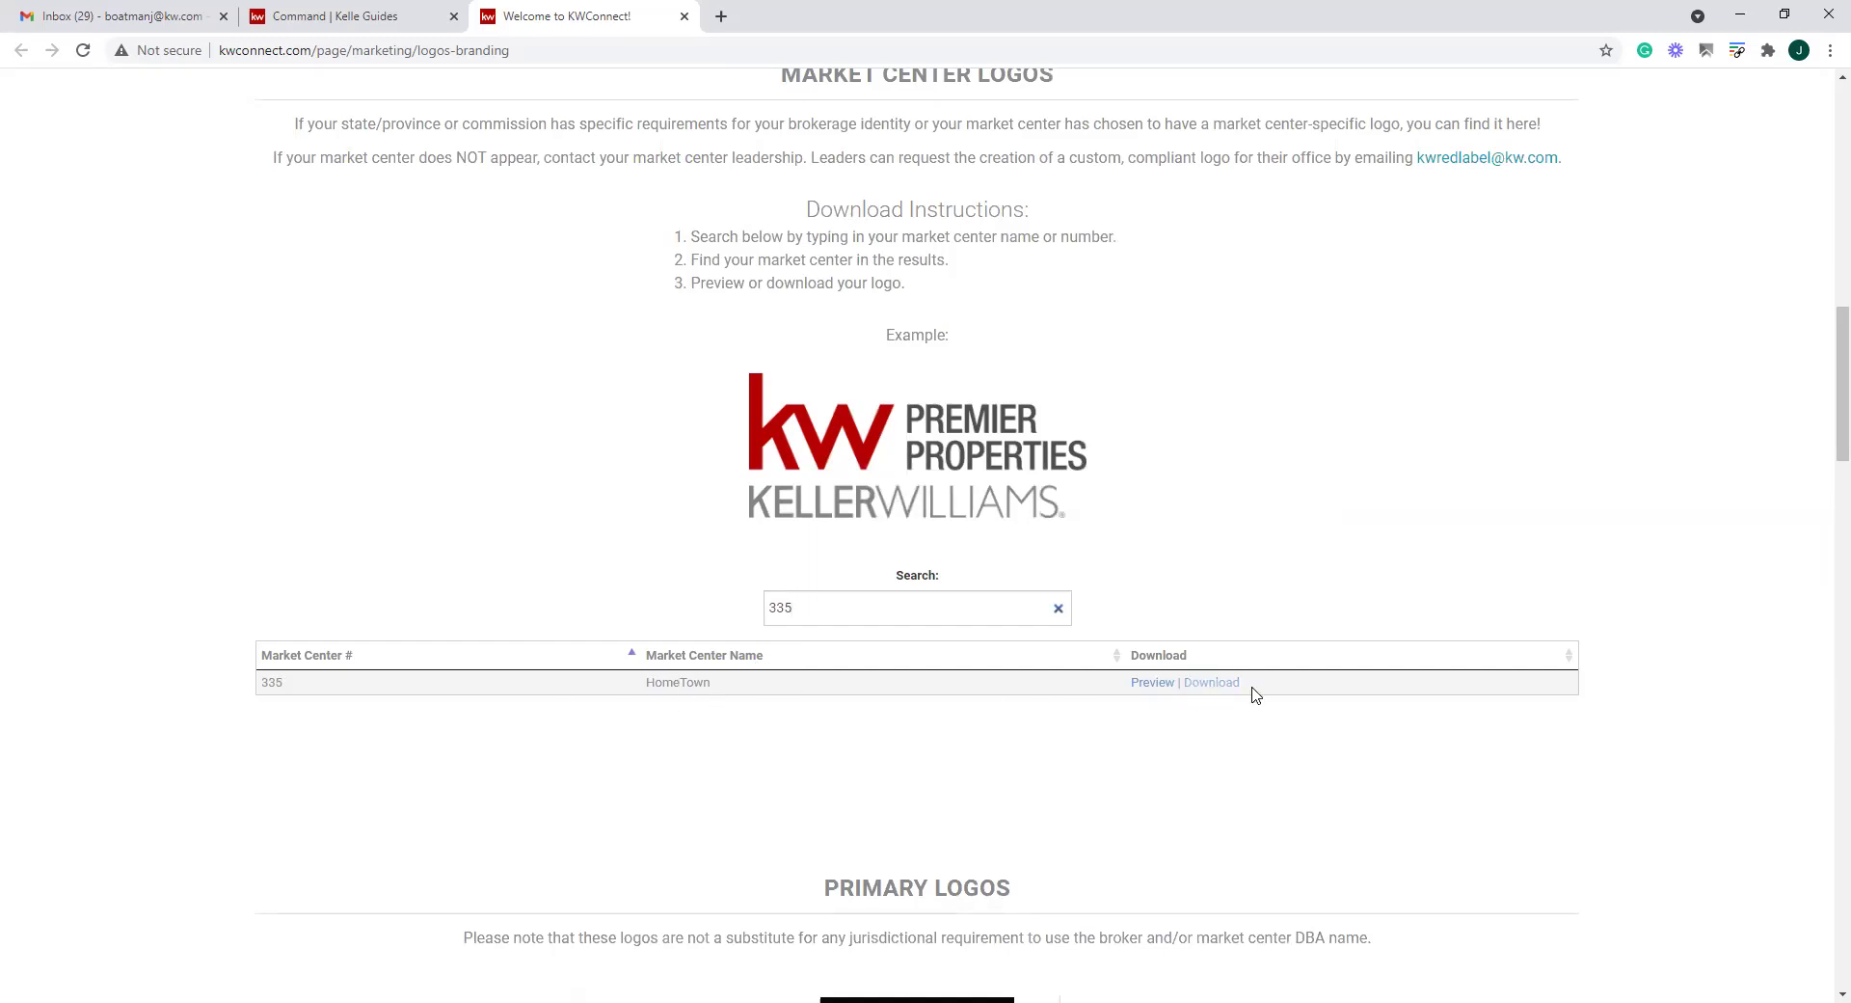
{"action": "scroll", "coordinate": [897, 656], "scroll_direction": "up", "scroll_amount": 10}
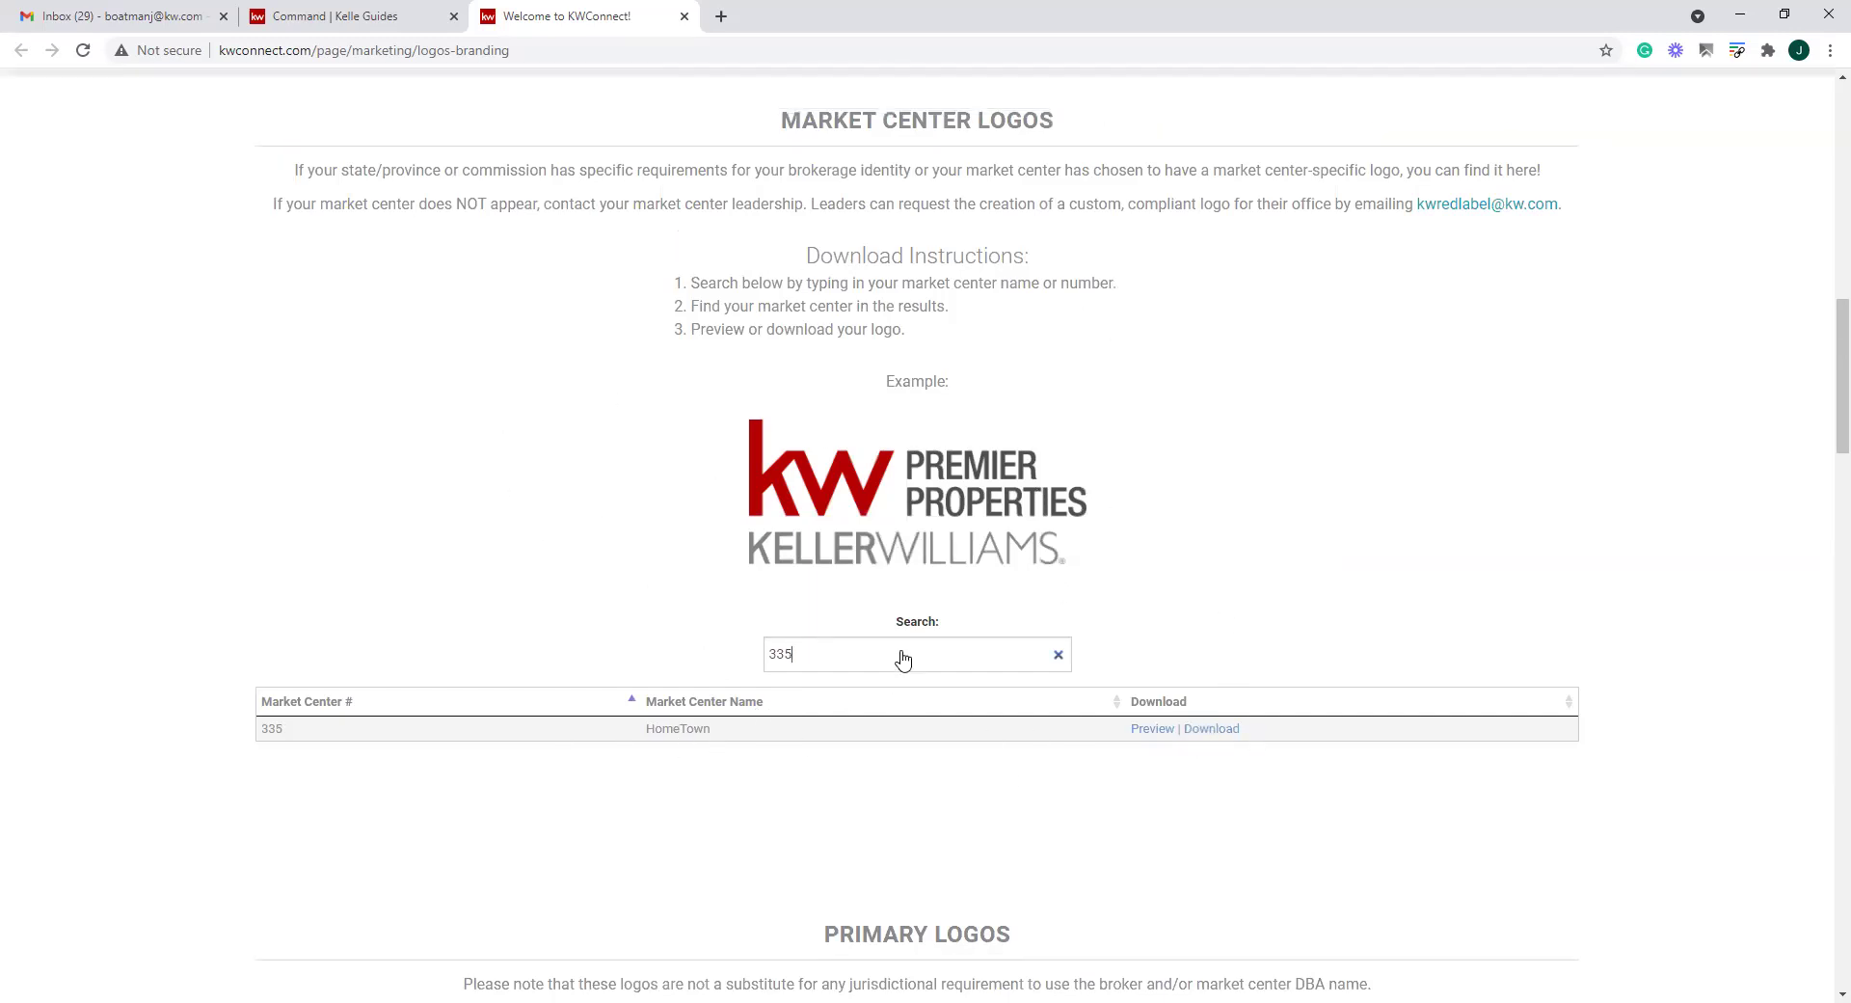
{"action": "scroll", "coordinate": [740, 287], "scroll_direction": "up", "scroll_amount": 3}
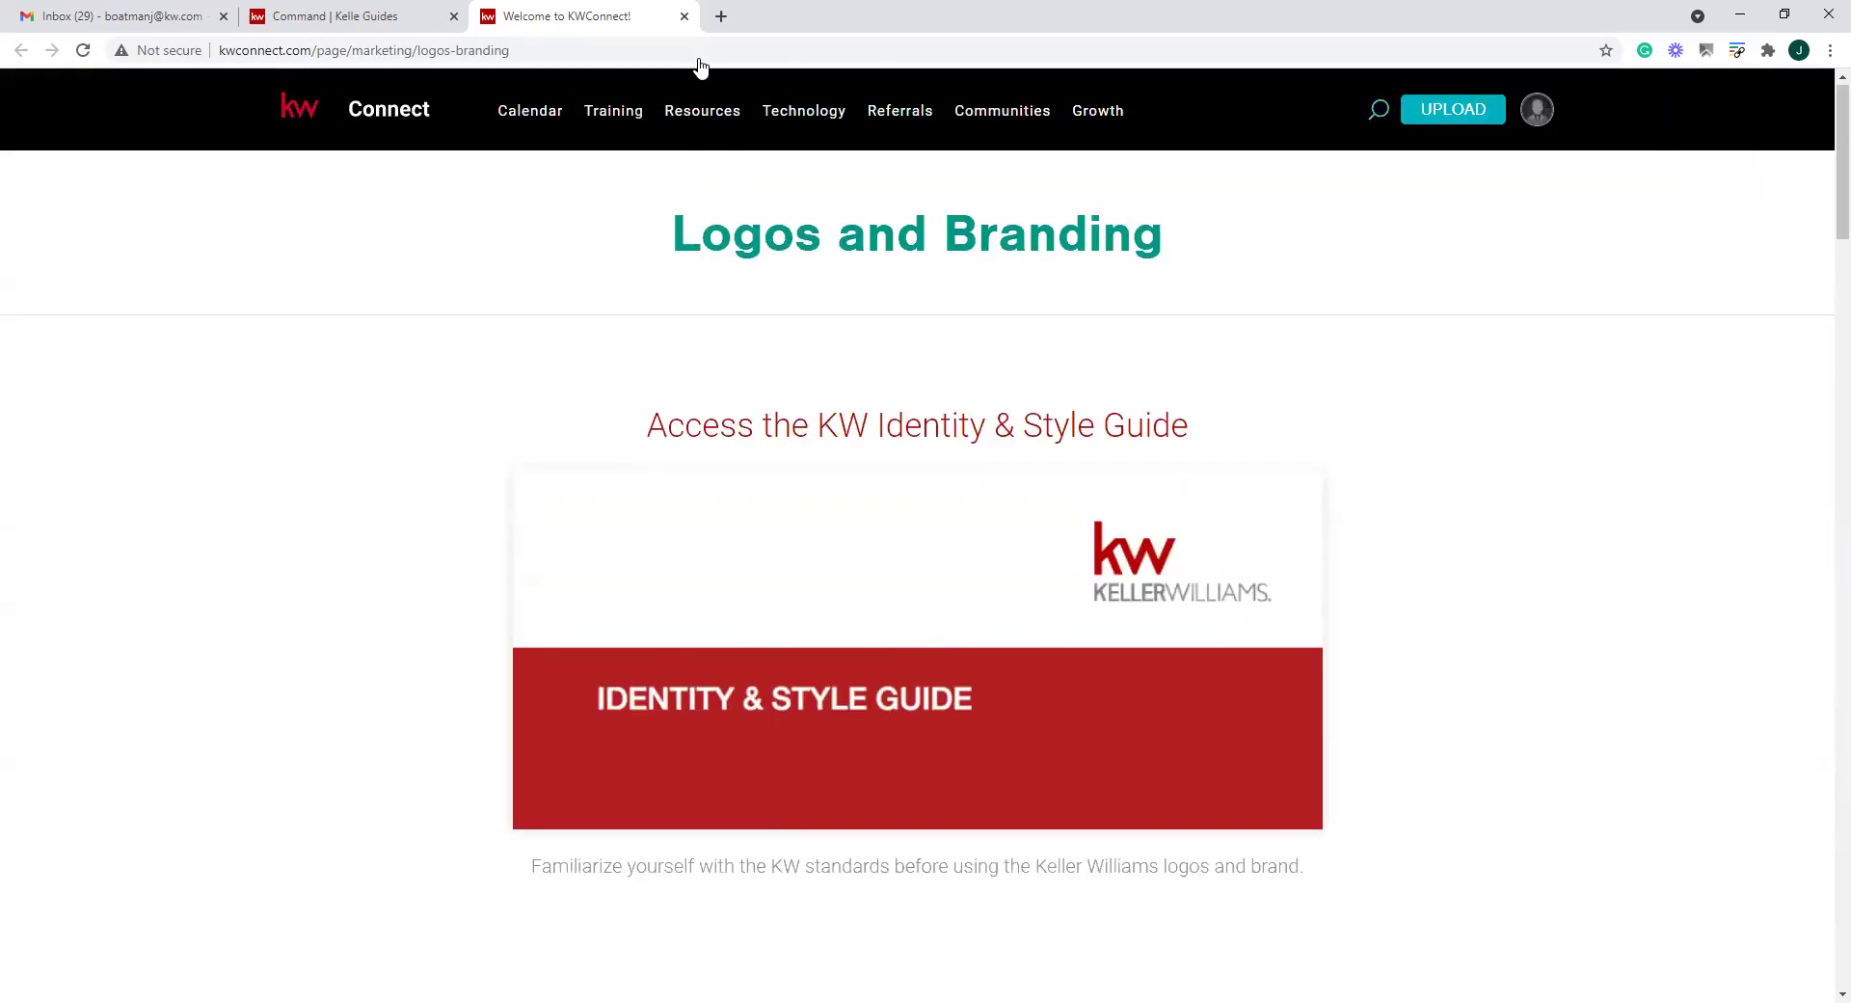
{"action": "left_click", "coordinate": [685, 17]}
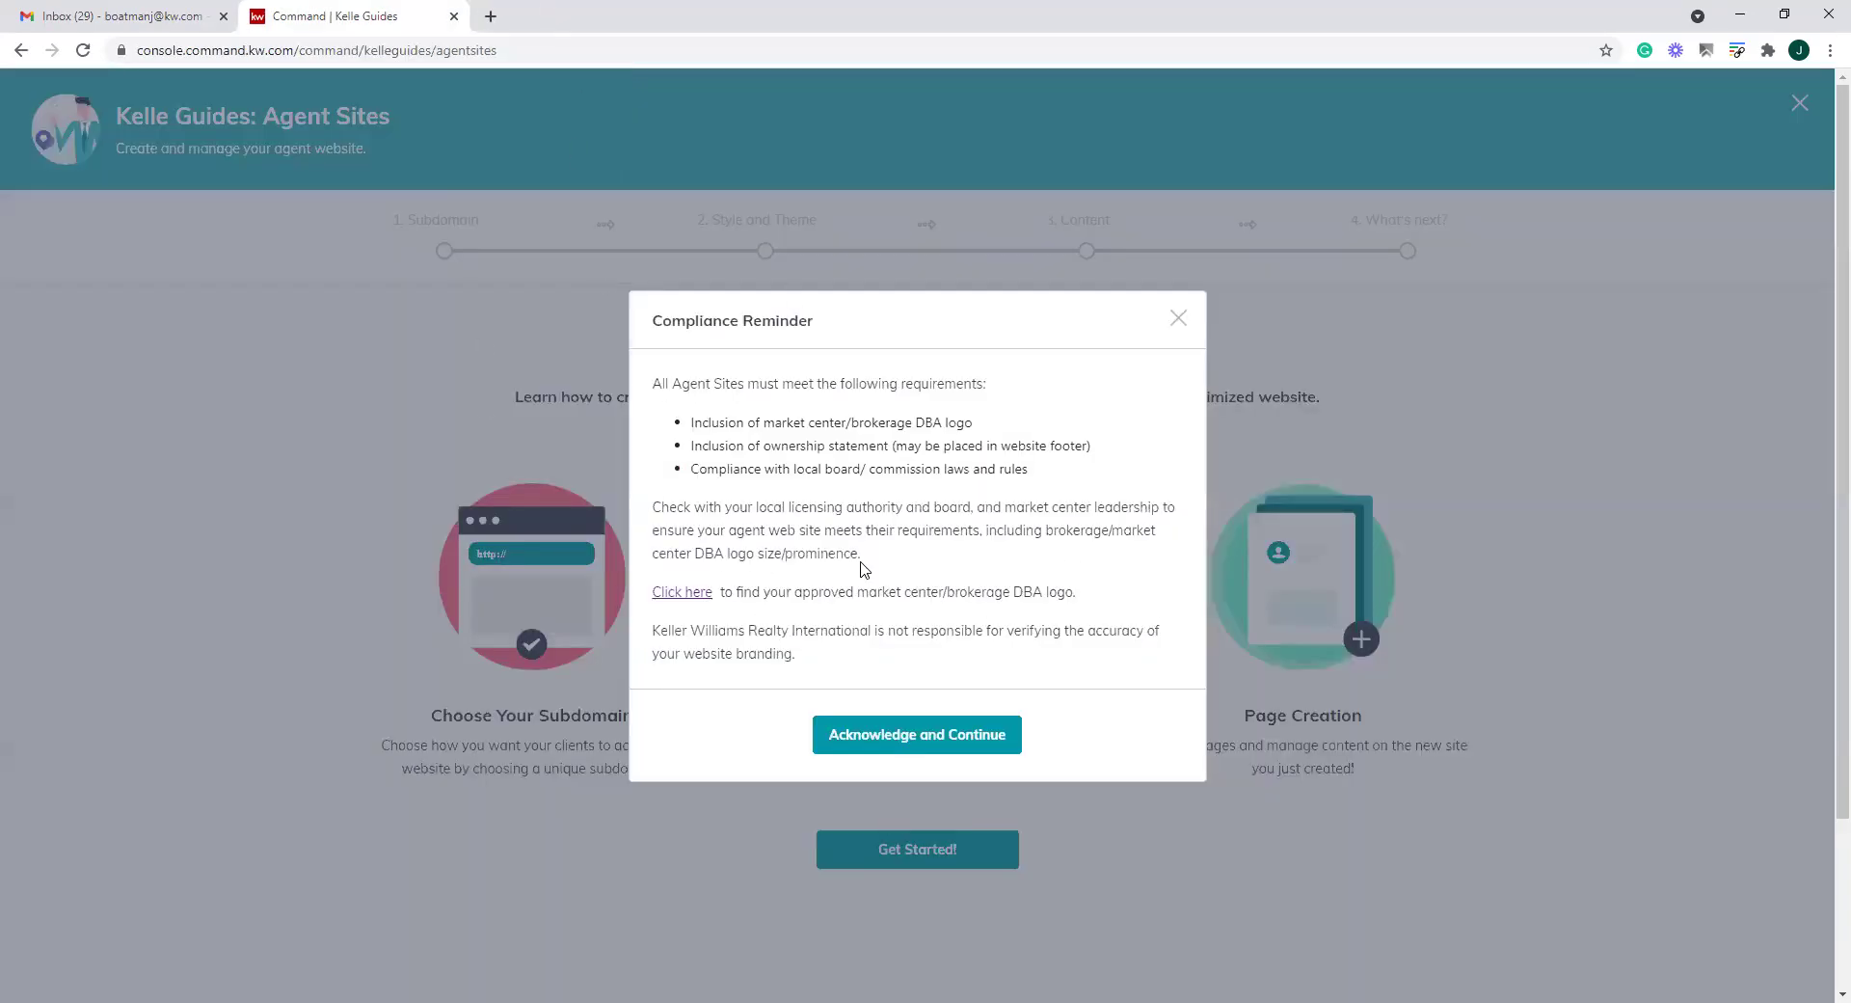
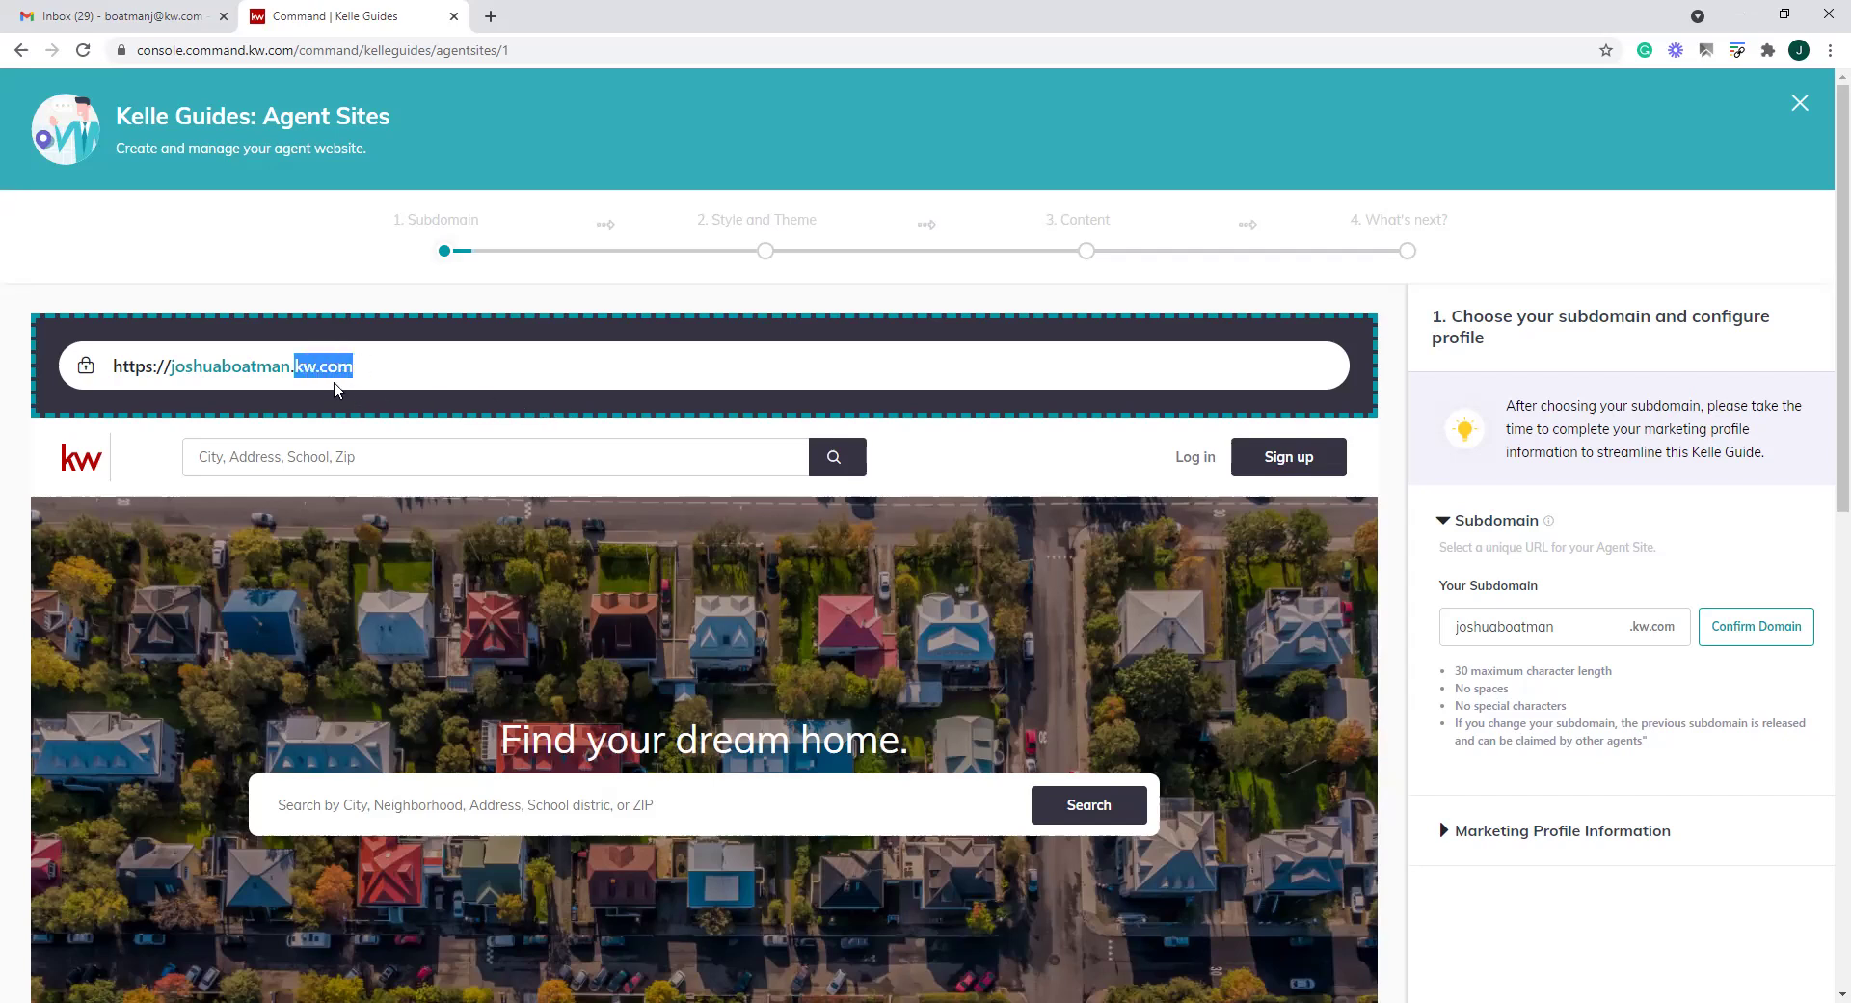
Highlight the subdomain portion of the preview web address to review it
{"action": "left_click", "coordinate": [293, 373]}
{"action": "left_click_drag", "start_coordinate": [293, 370], "coordinate": [170, 367]}
{"action": "left_click", "coordinate": [312, 361]}
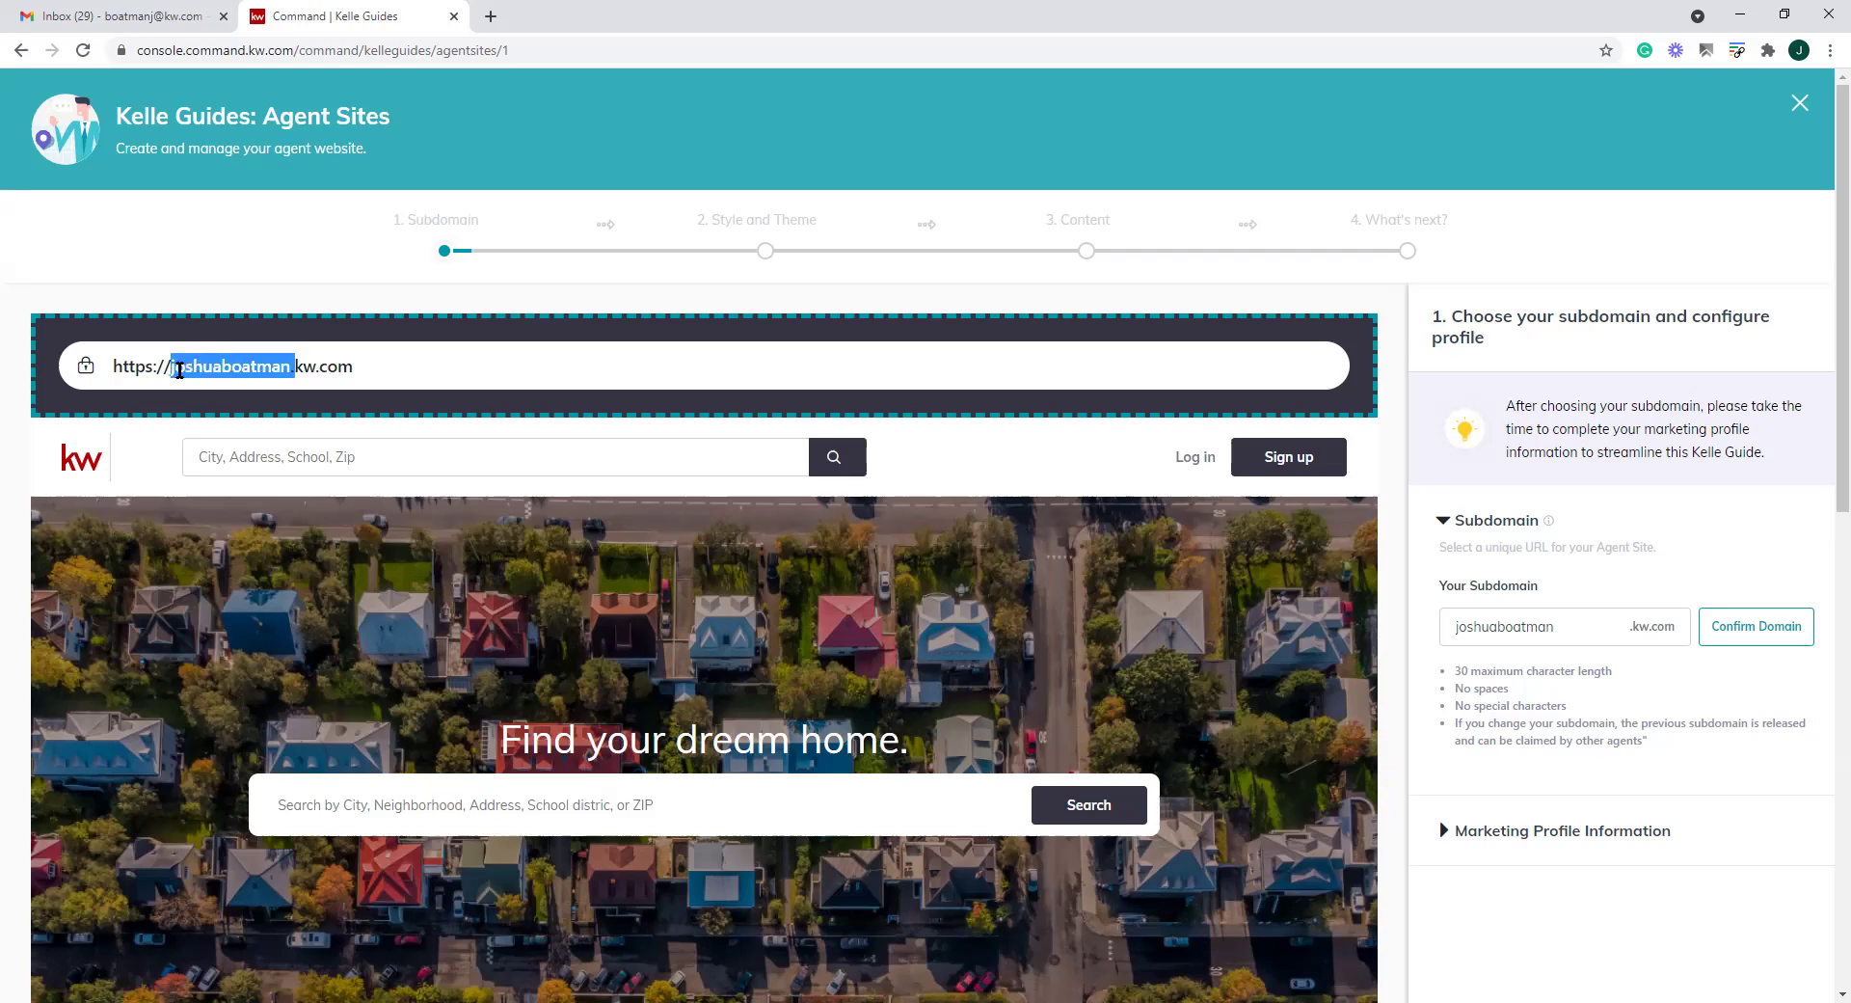
{"action": "left_click", "coordinate": [287, 367]}
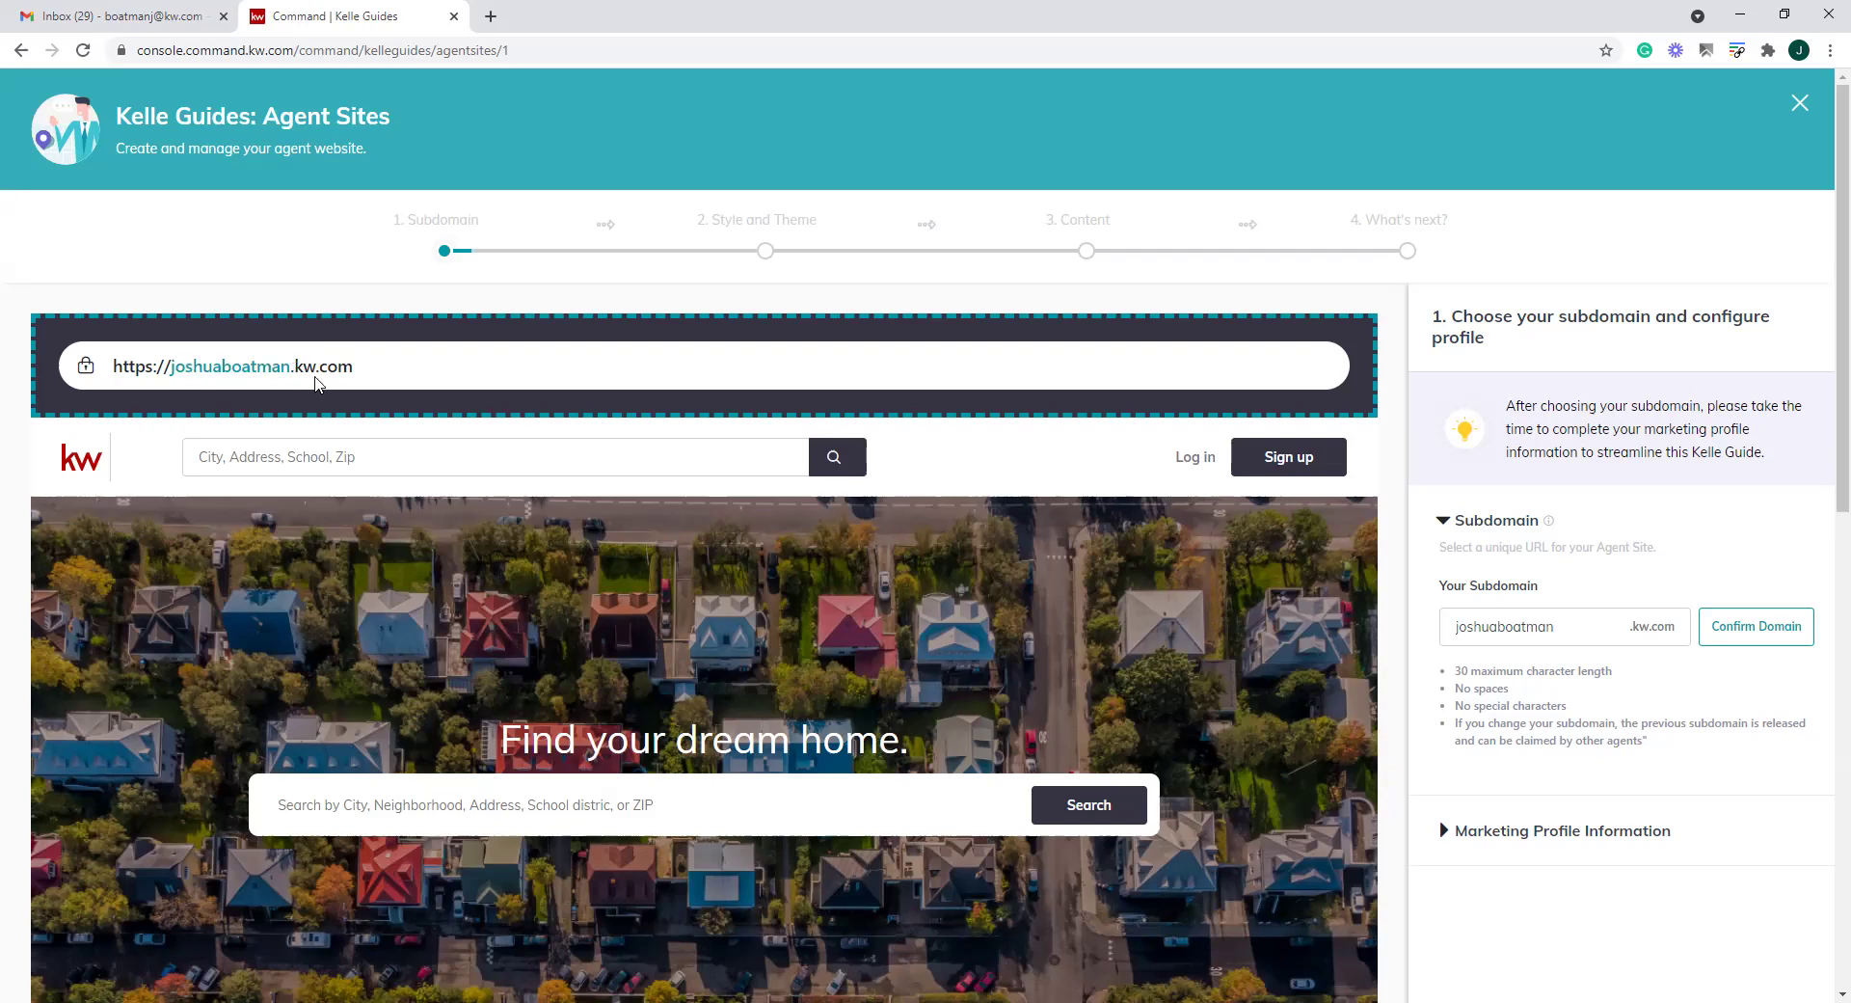
{"action": "left_click_drag", "start_coordinate": [389, 371], "coordinate": [108, 371]}
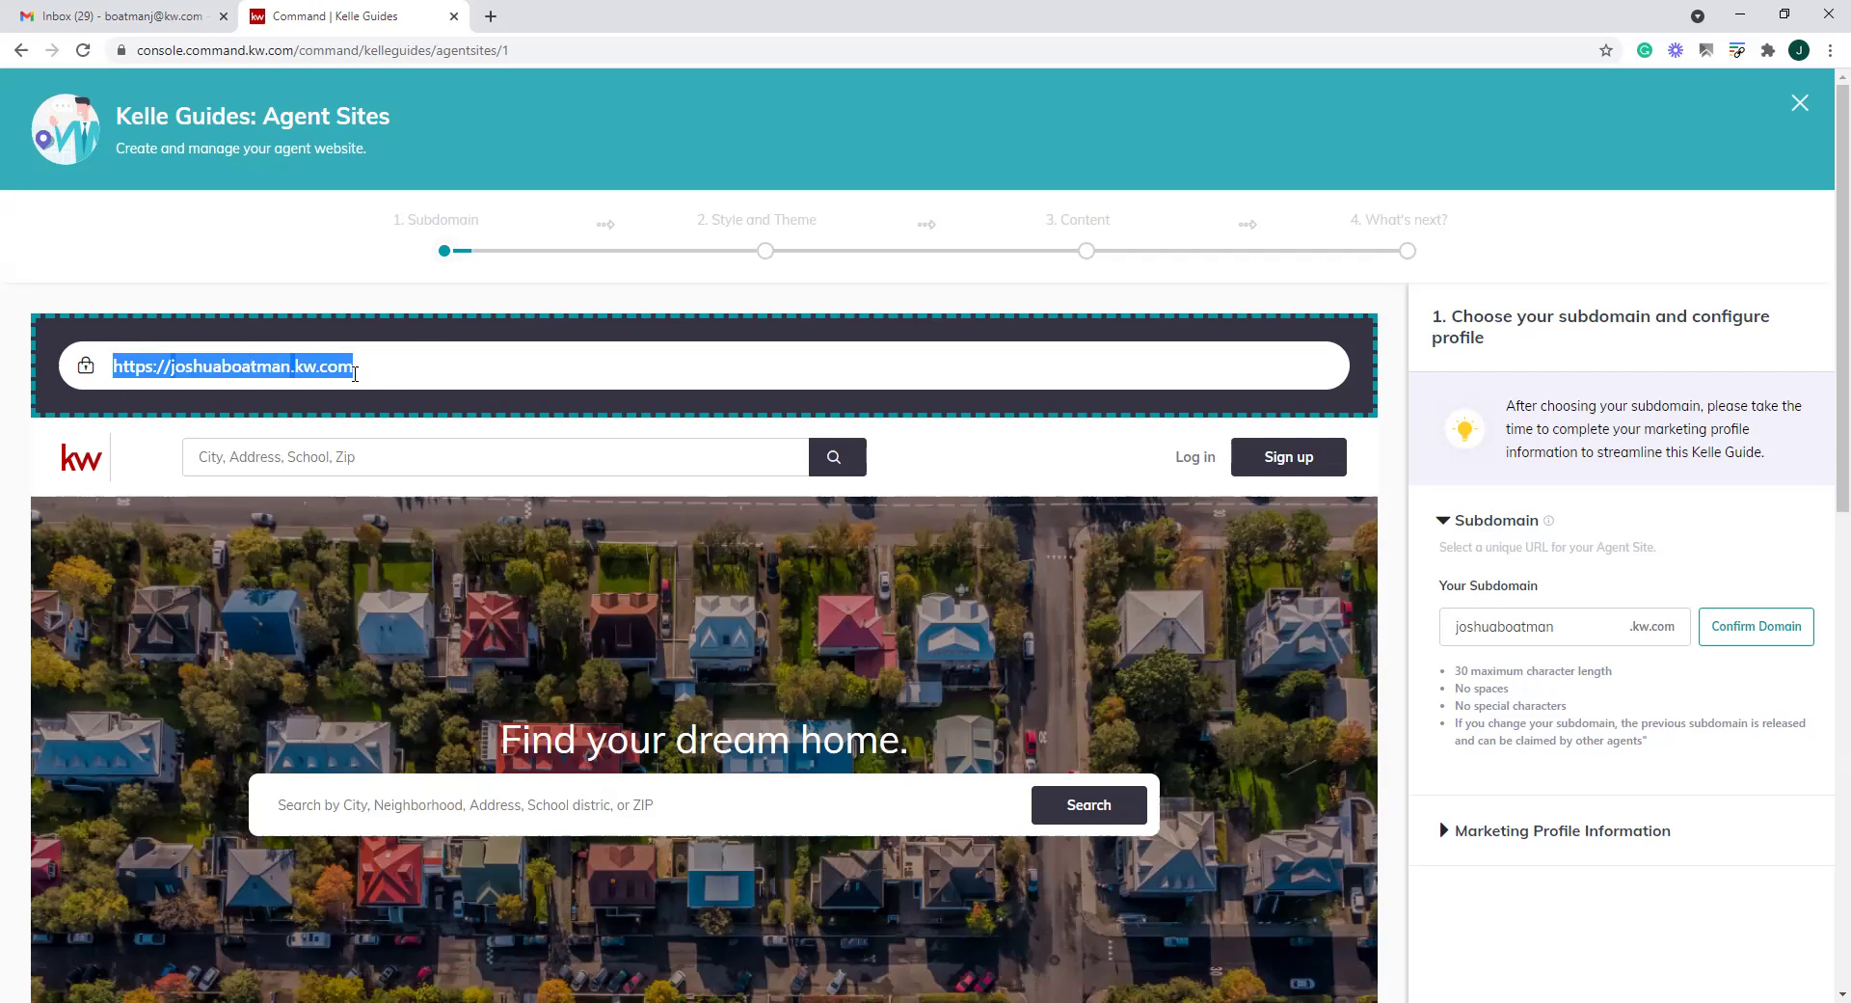
{"action": "left_click", "coordinate": [400, 372]}
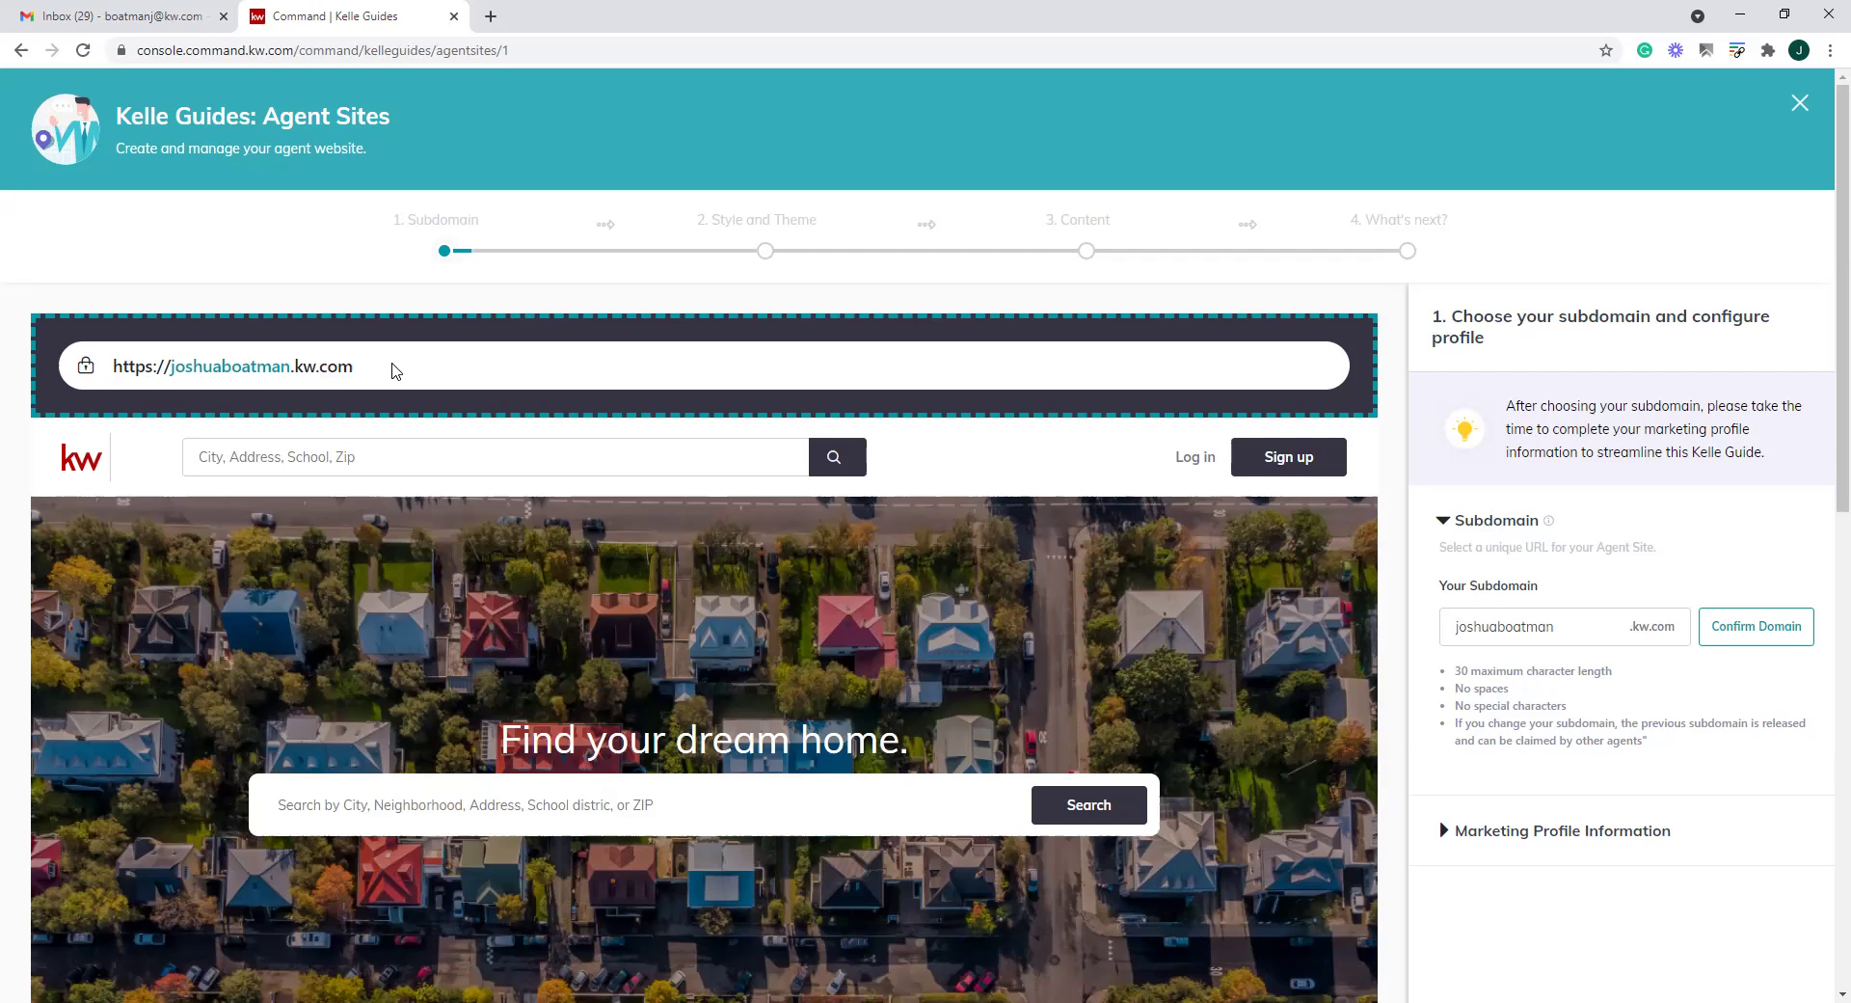
{"action": "left_click_drag", "start_coordinate": [393, 370], "coordinate": [113, 367]}
{"action": "left_click_drag", "start_coordinate": [398, 376], "coordinate": [106, 366]}
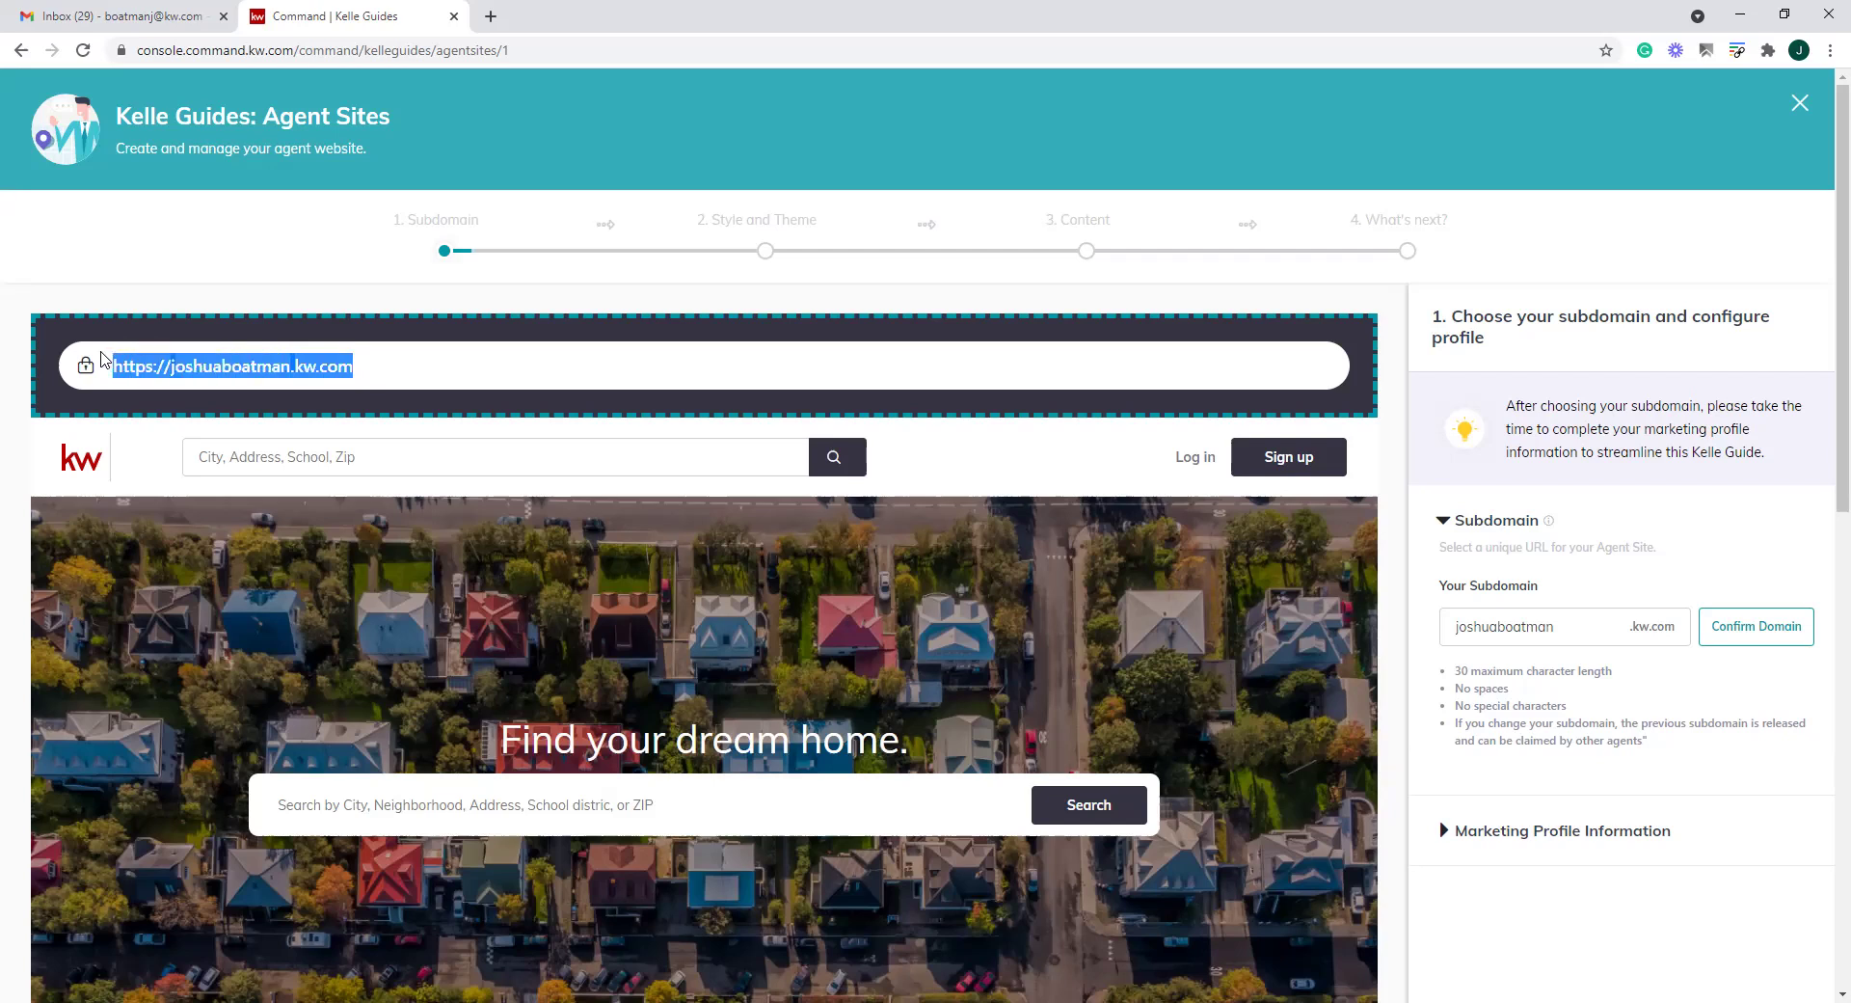
{"action": "left_click", "coordinate": [418, 372]}
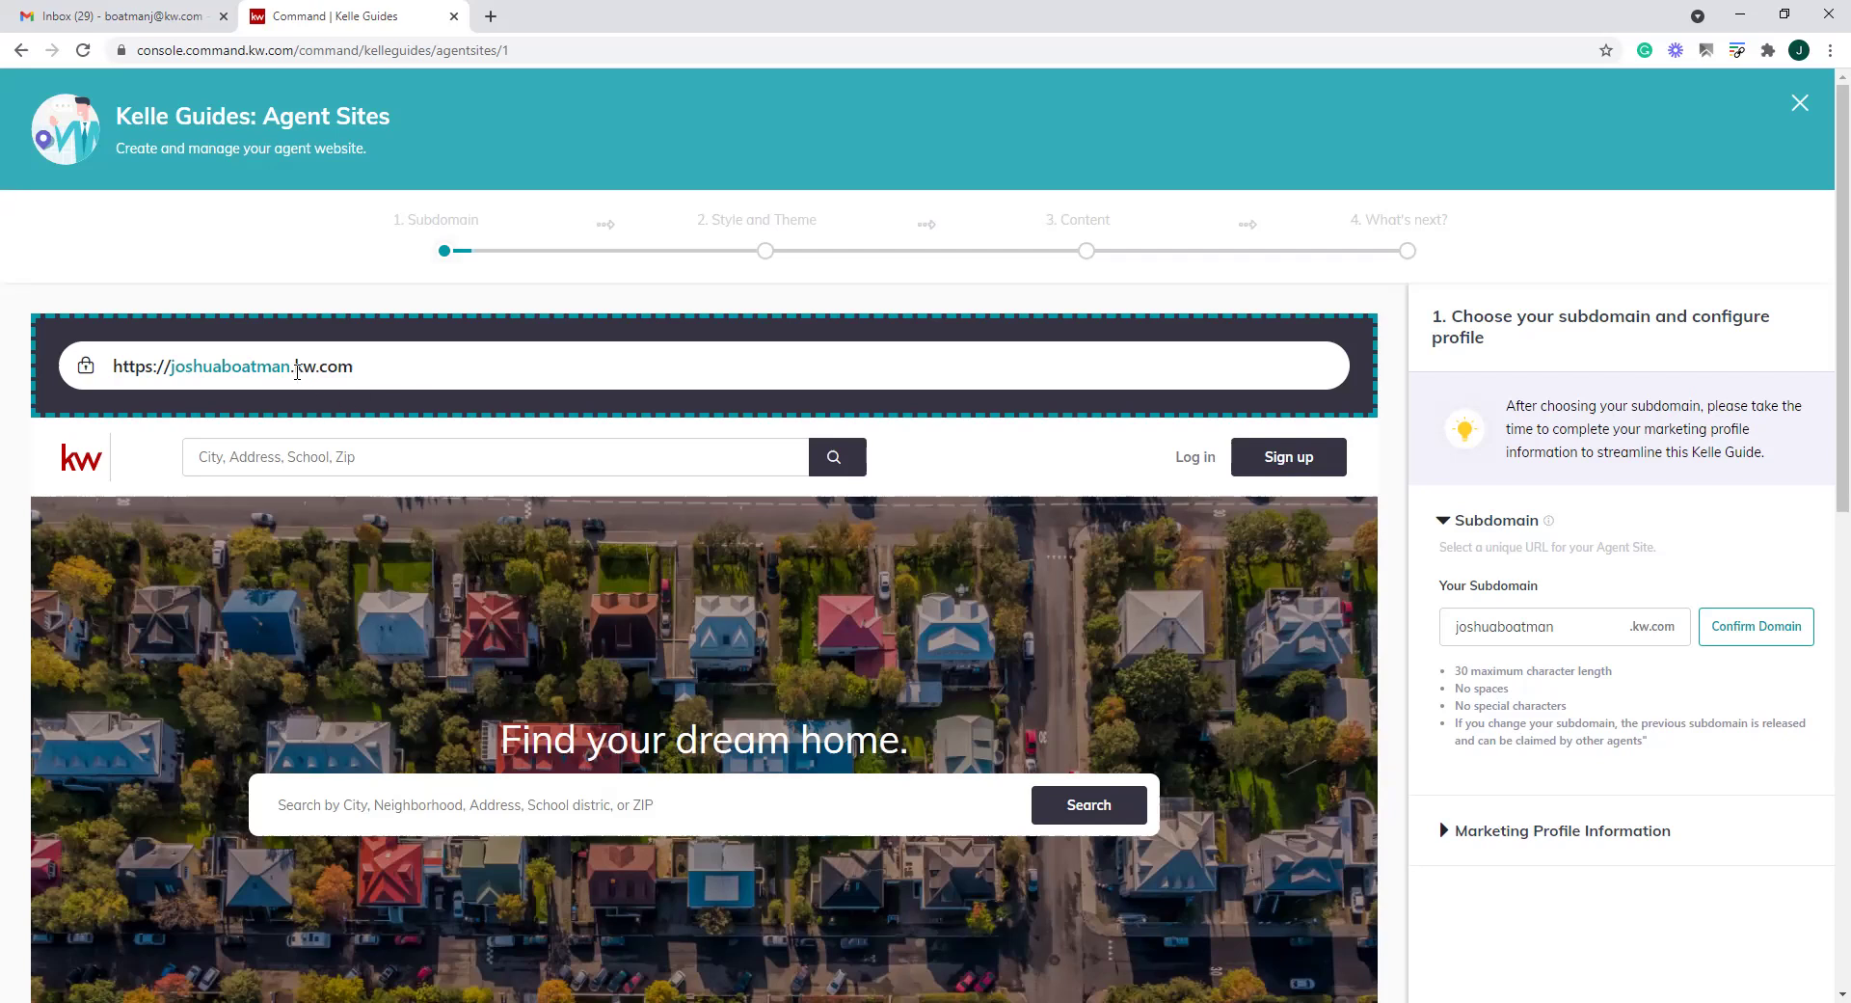
{"action": "left_click_drag", "start_coordinate": [291, 369], "coordinate": [172, 365]}
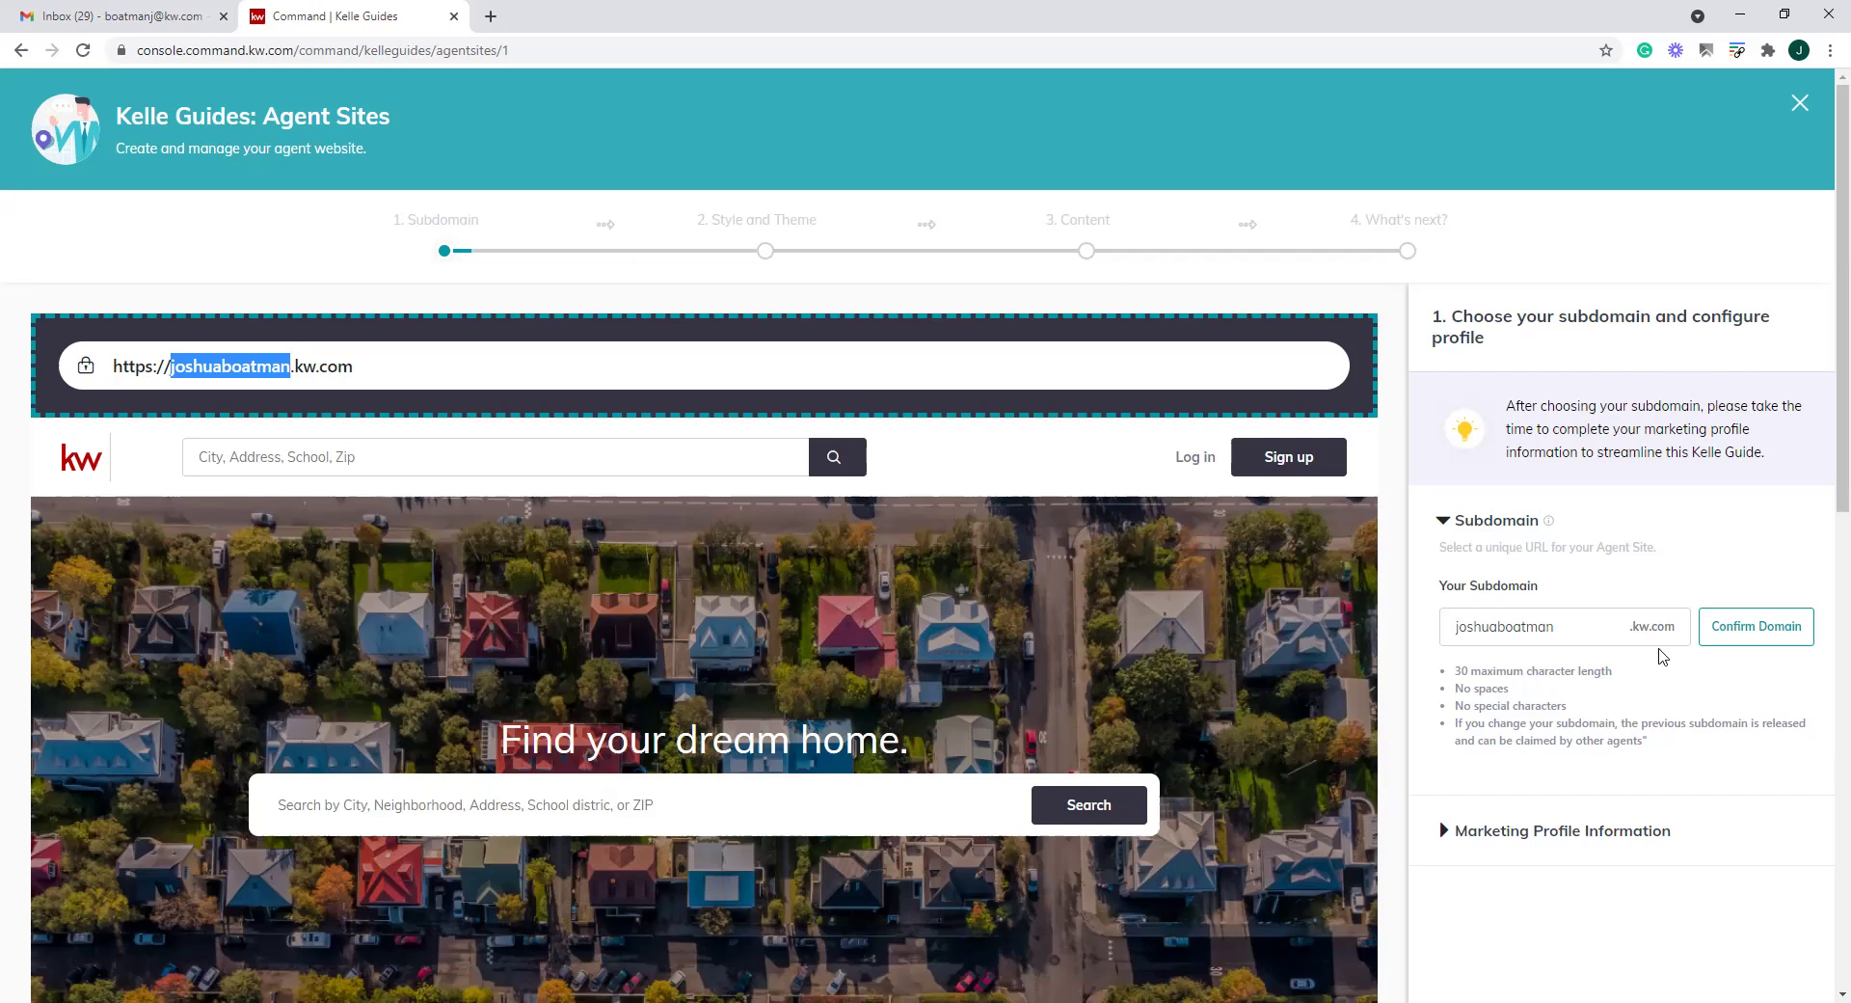
Enter the agent's full name as the subdomain, fix the missing letters, and confirm the domain
{"action": "scroll", "coordinate": [1642, 683], "scroll_direction": "down", "scroll_amount": 1}
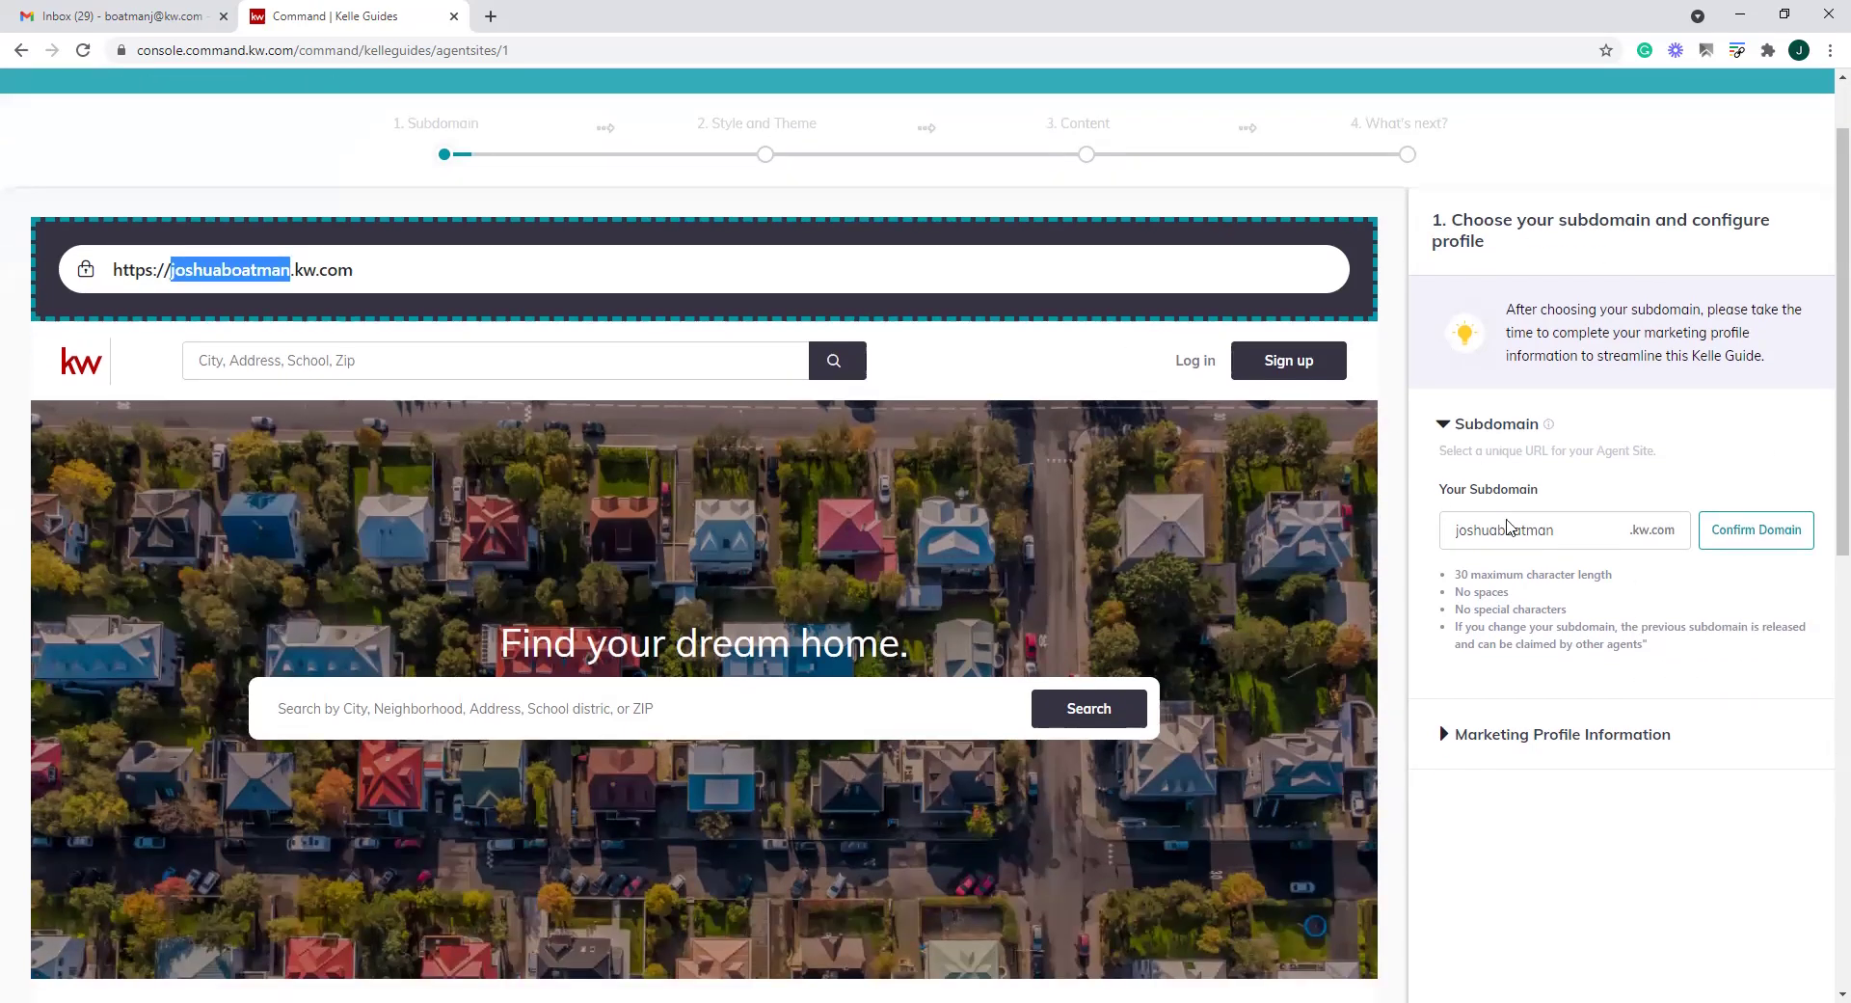
{"action": "left_click_drag", "start_coordinate": [1581, 529], "coordinate": [1311, 517]}
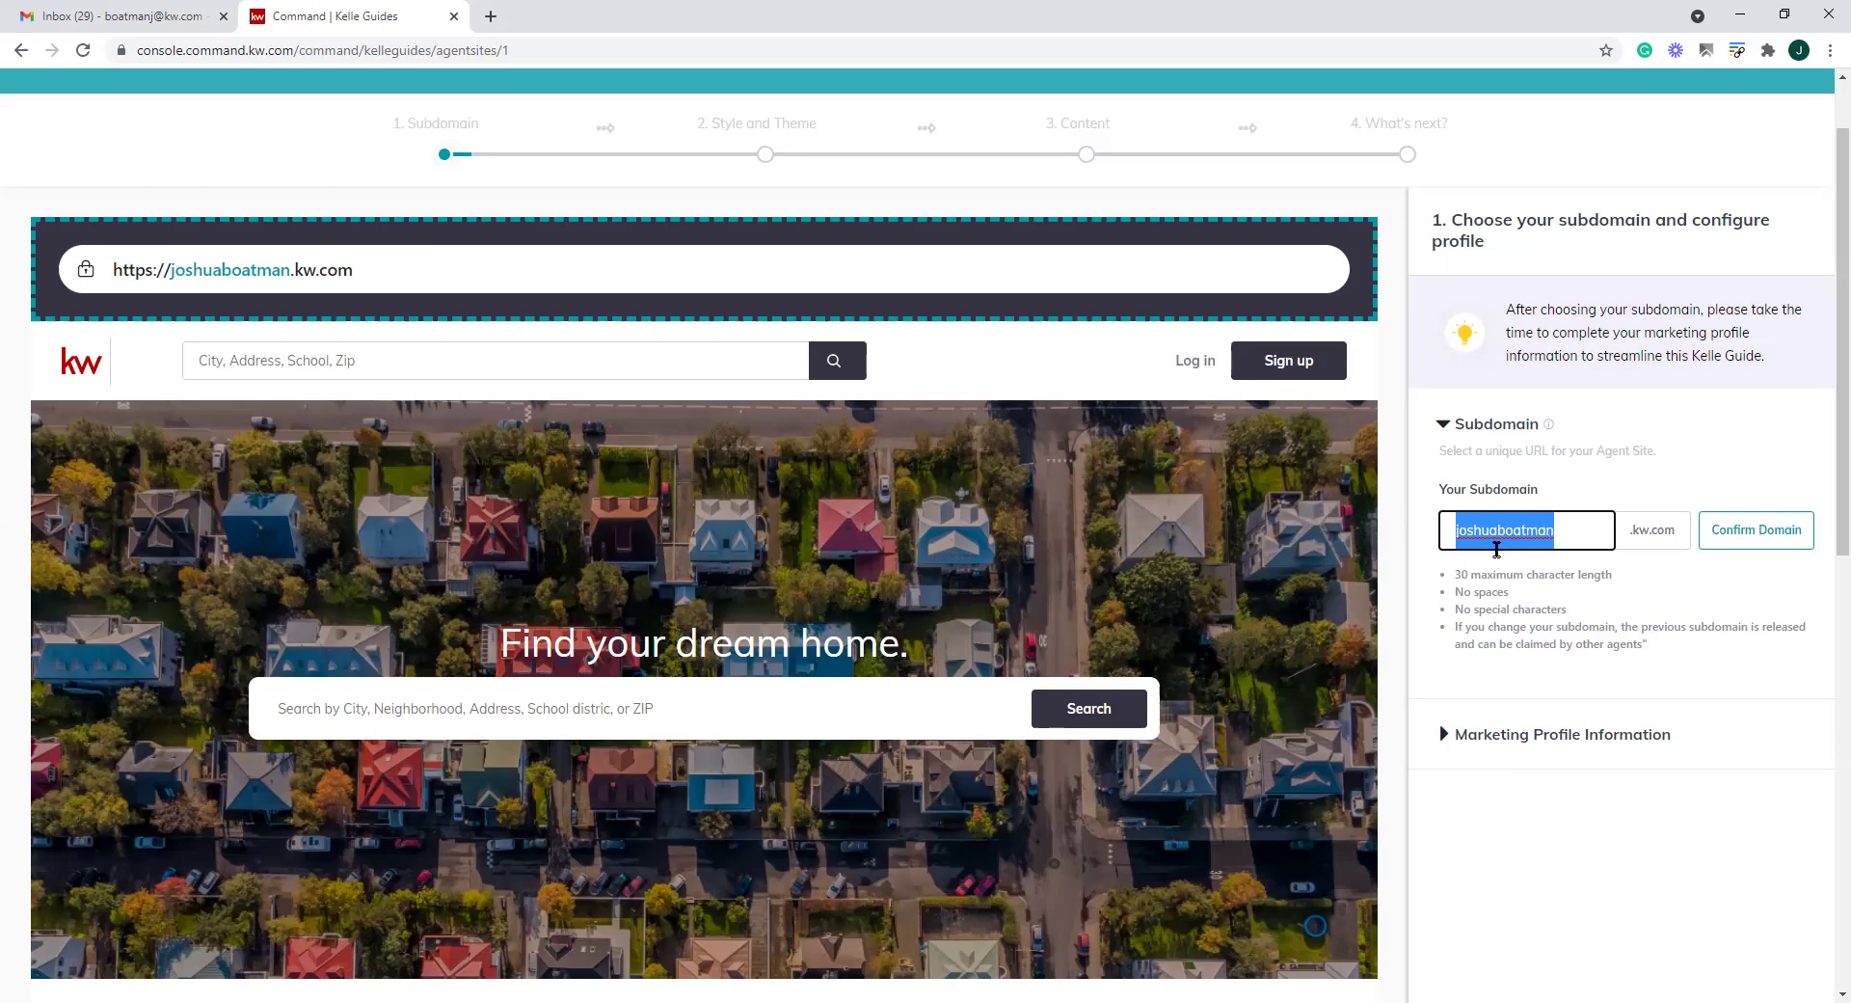
{"action": "left_click_drag", "start_coordinate": [1567, 530], "coordinate": [1414, 539]}
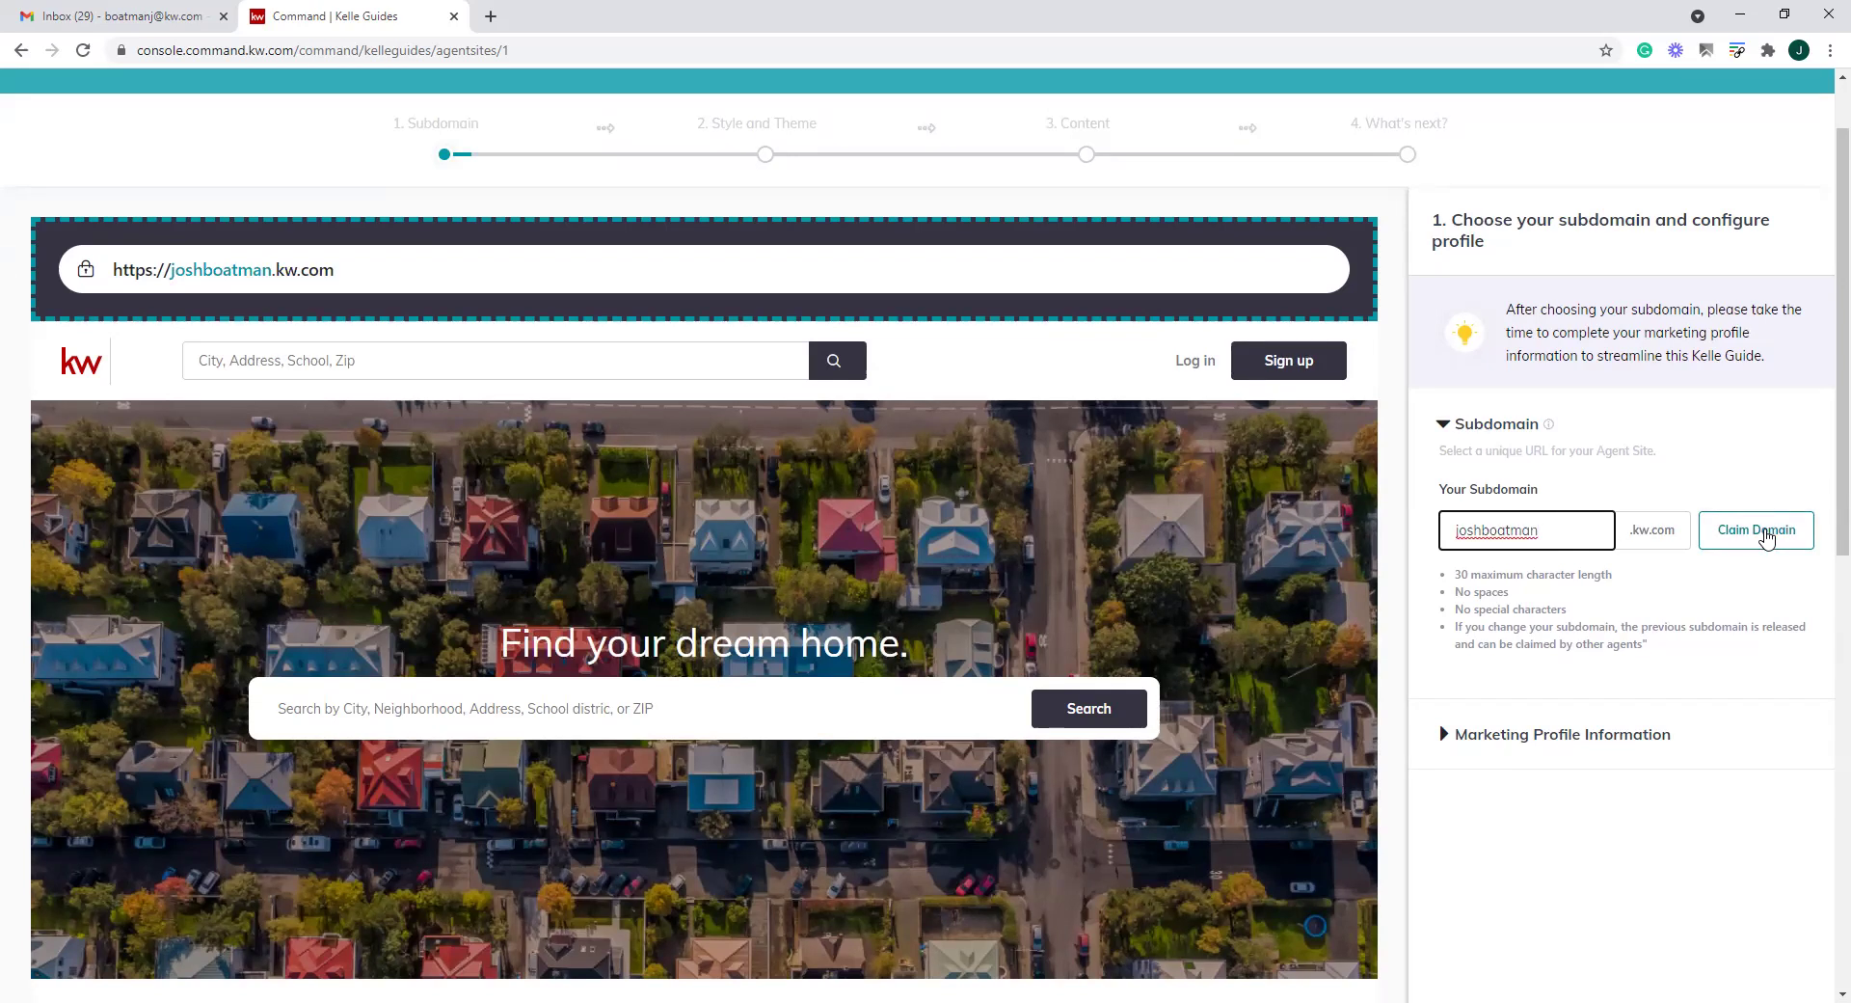
{"action": "left_click", "coordinate": [1481, 531]}
{"action": "type", "text": "ua"}
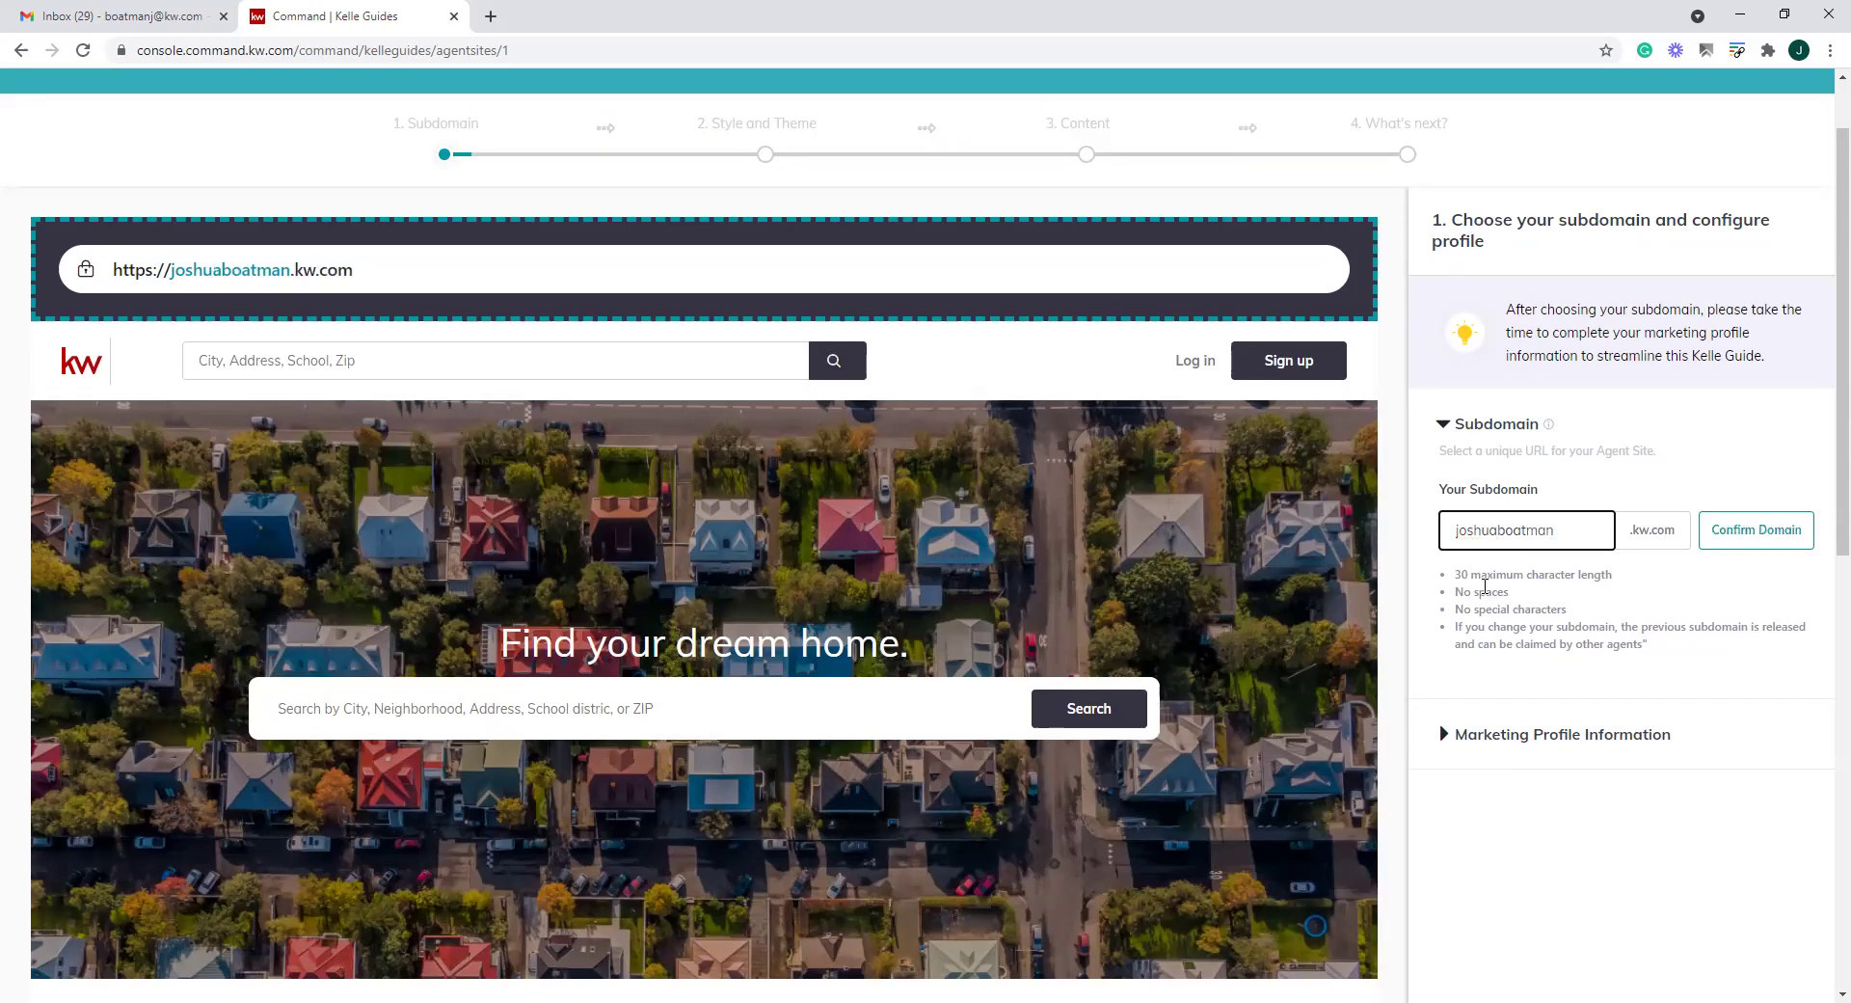
{"action": "left_click", "coordinate": [1756, 530]}
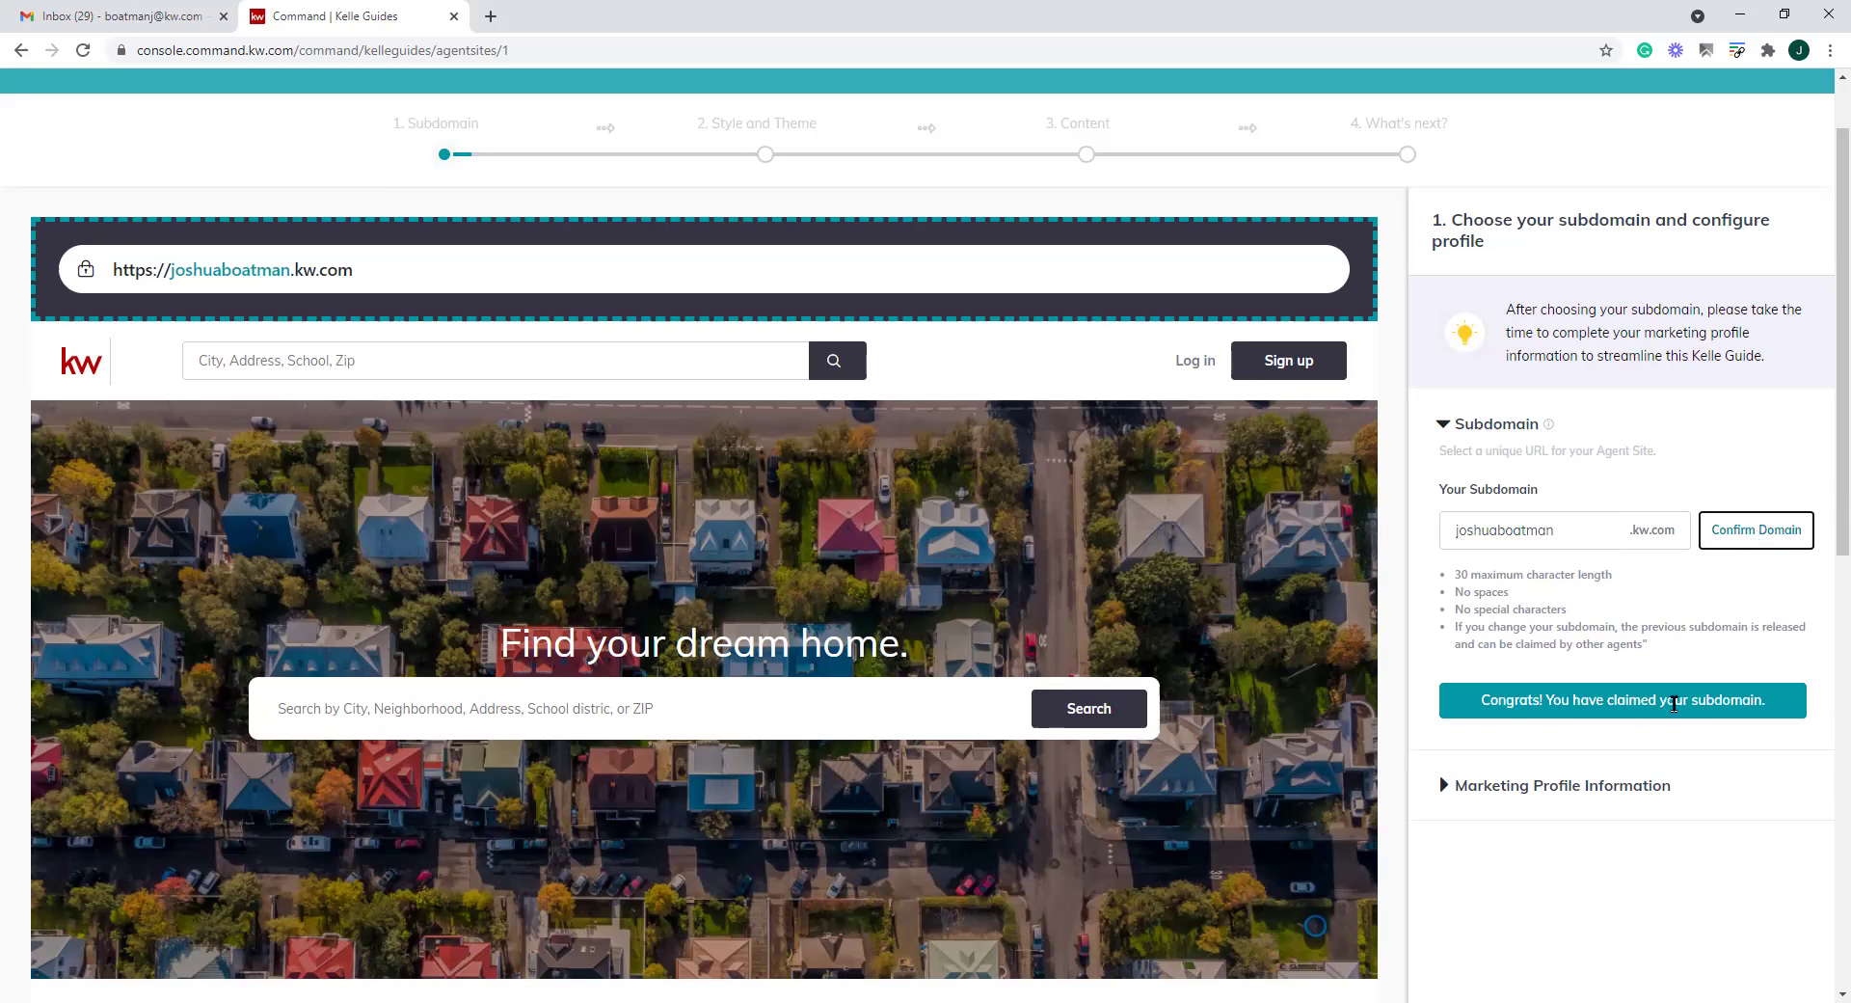
Review the subdomain rules: maximum length, no spaces, no special characters, and the change warning
{"action": "left_click_drag", "start_coordinate": [1461, 575], "coordinate": [1564, 575]}
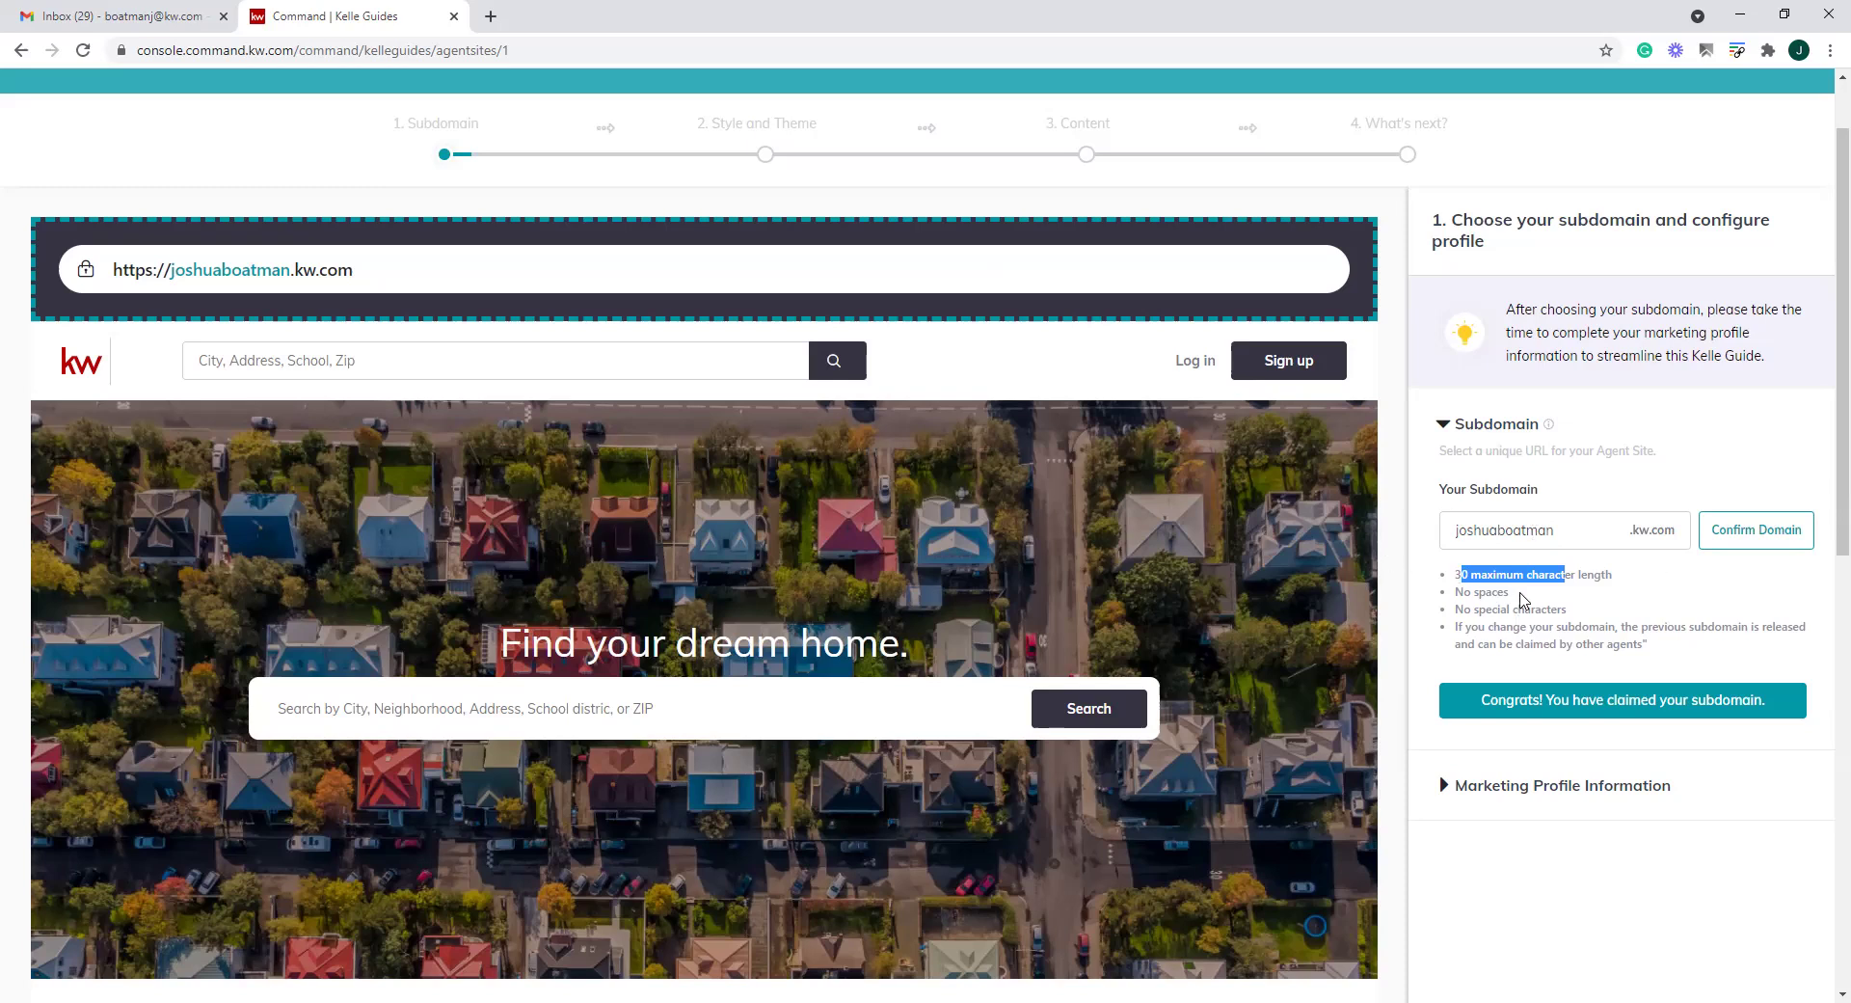
{"action": "left_click_drag", "start_coordinate": [1512, 593], "coordinate": [1457, 593]}
{"action": "left_click_drag", "start_coordinate": [1571, 611], "coordinate": [1446, 617]}
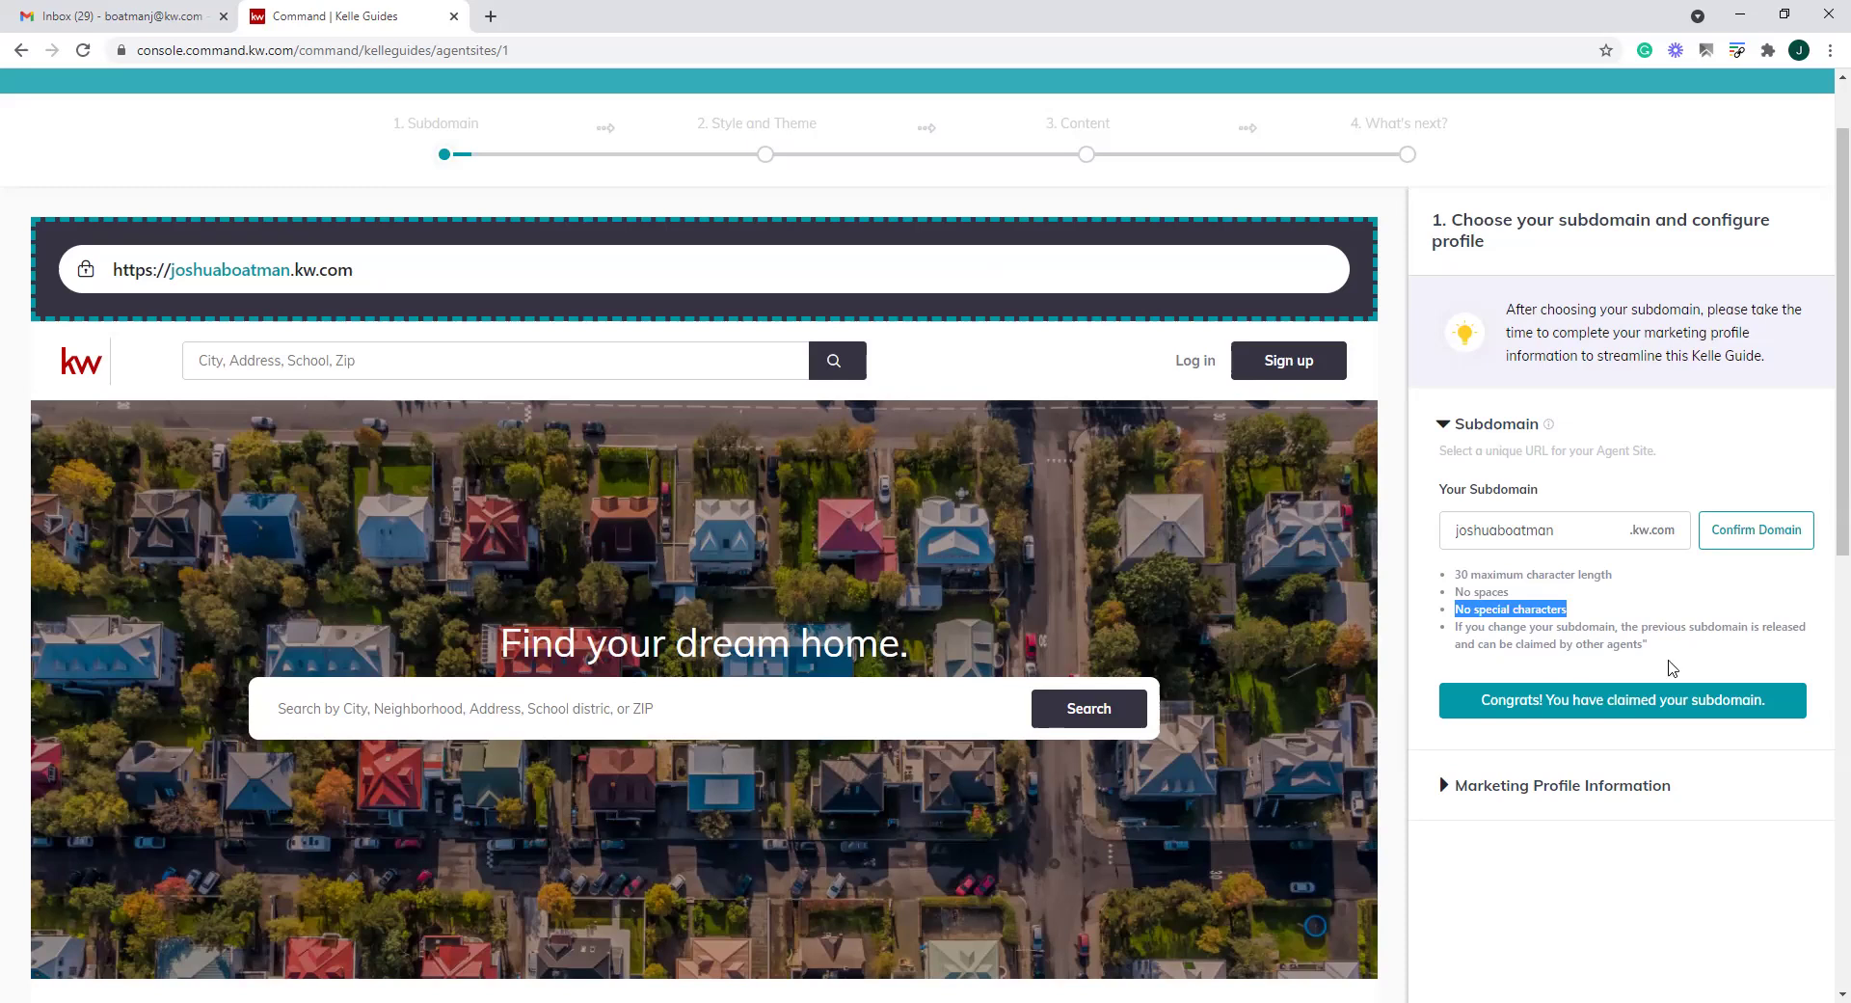
{"action": "left_click_drag", "start_coordinate": [1651, 649], "coordinate": [1478, 629]}
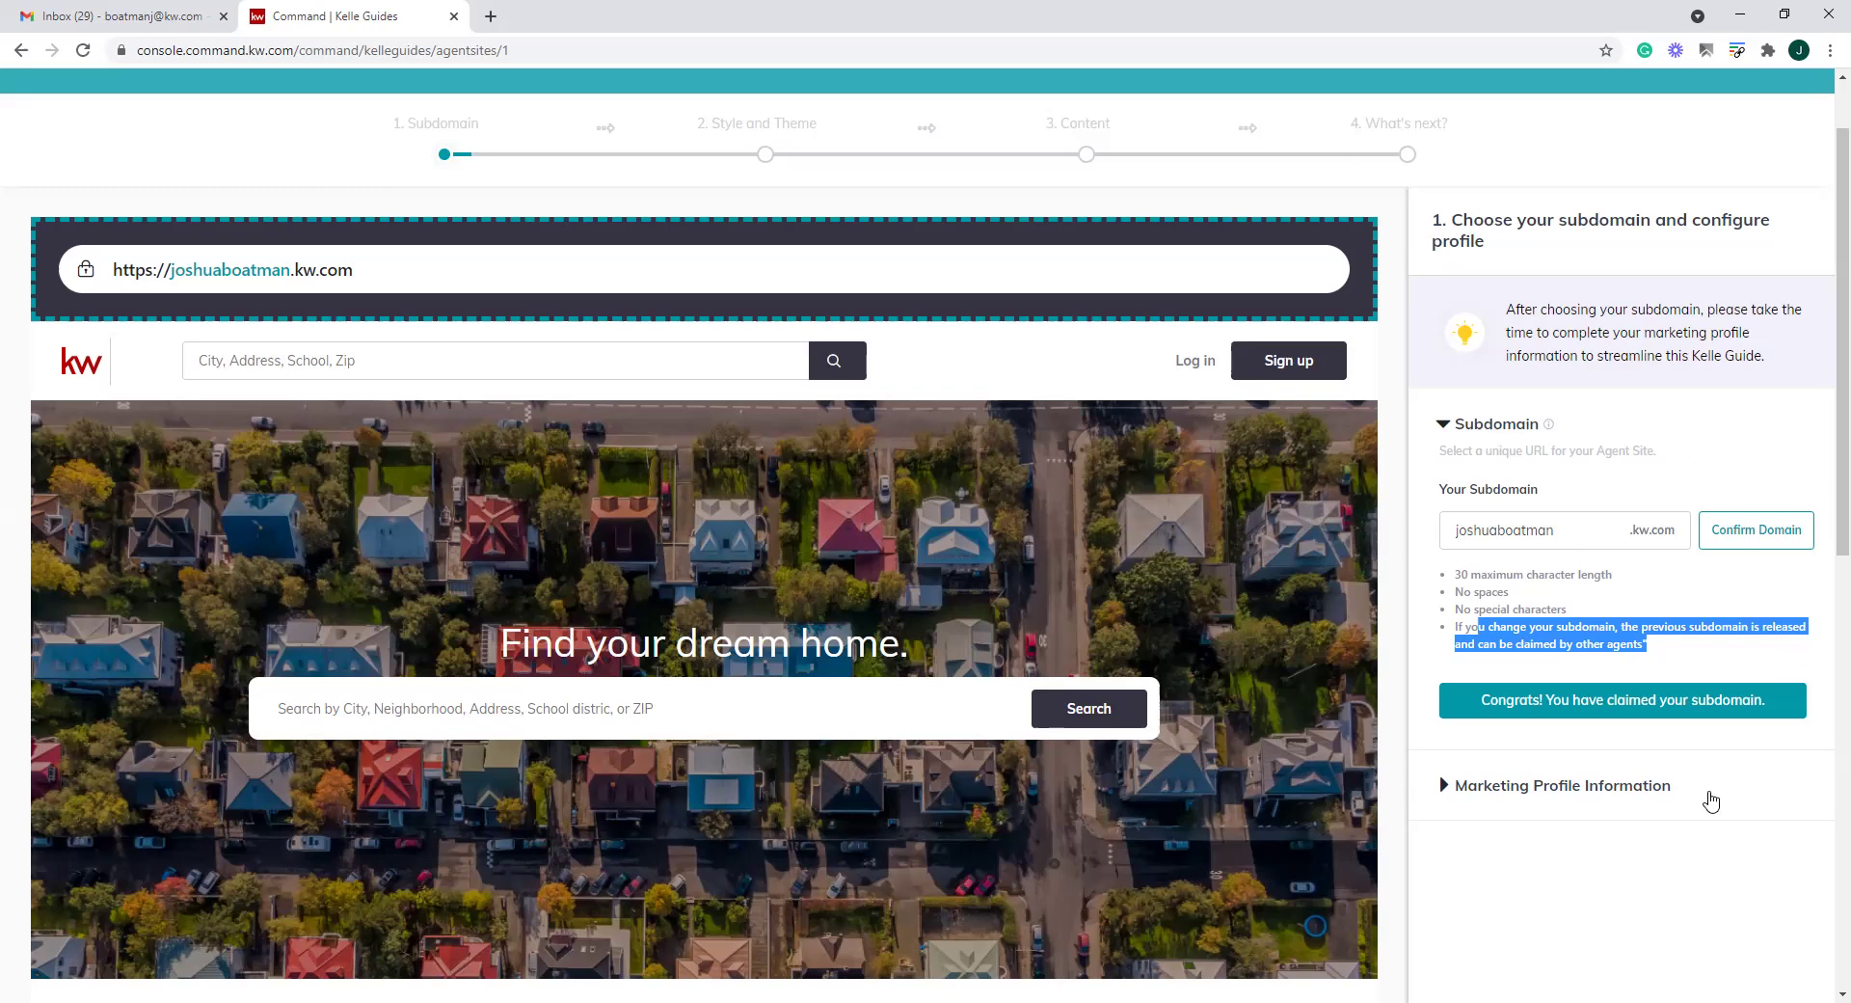
Expand Marketing Profile Information and scroll through the name and contact fields
{"action": "scroll", "coordinate": [1706, 796], "scroll_direction": "down", "scroll_amount": 3}
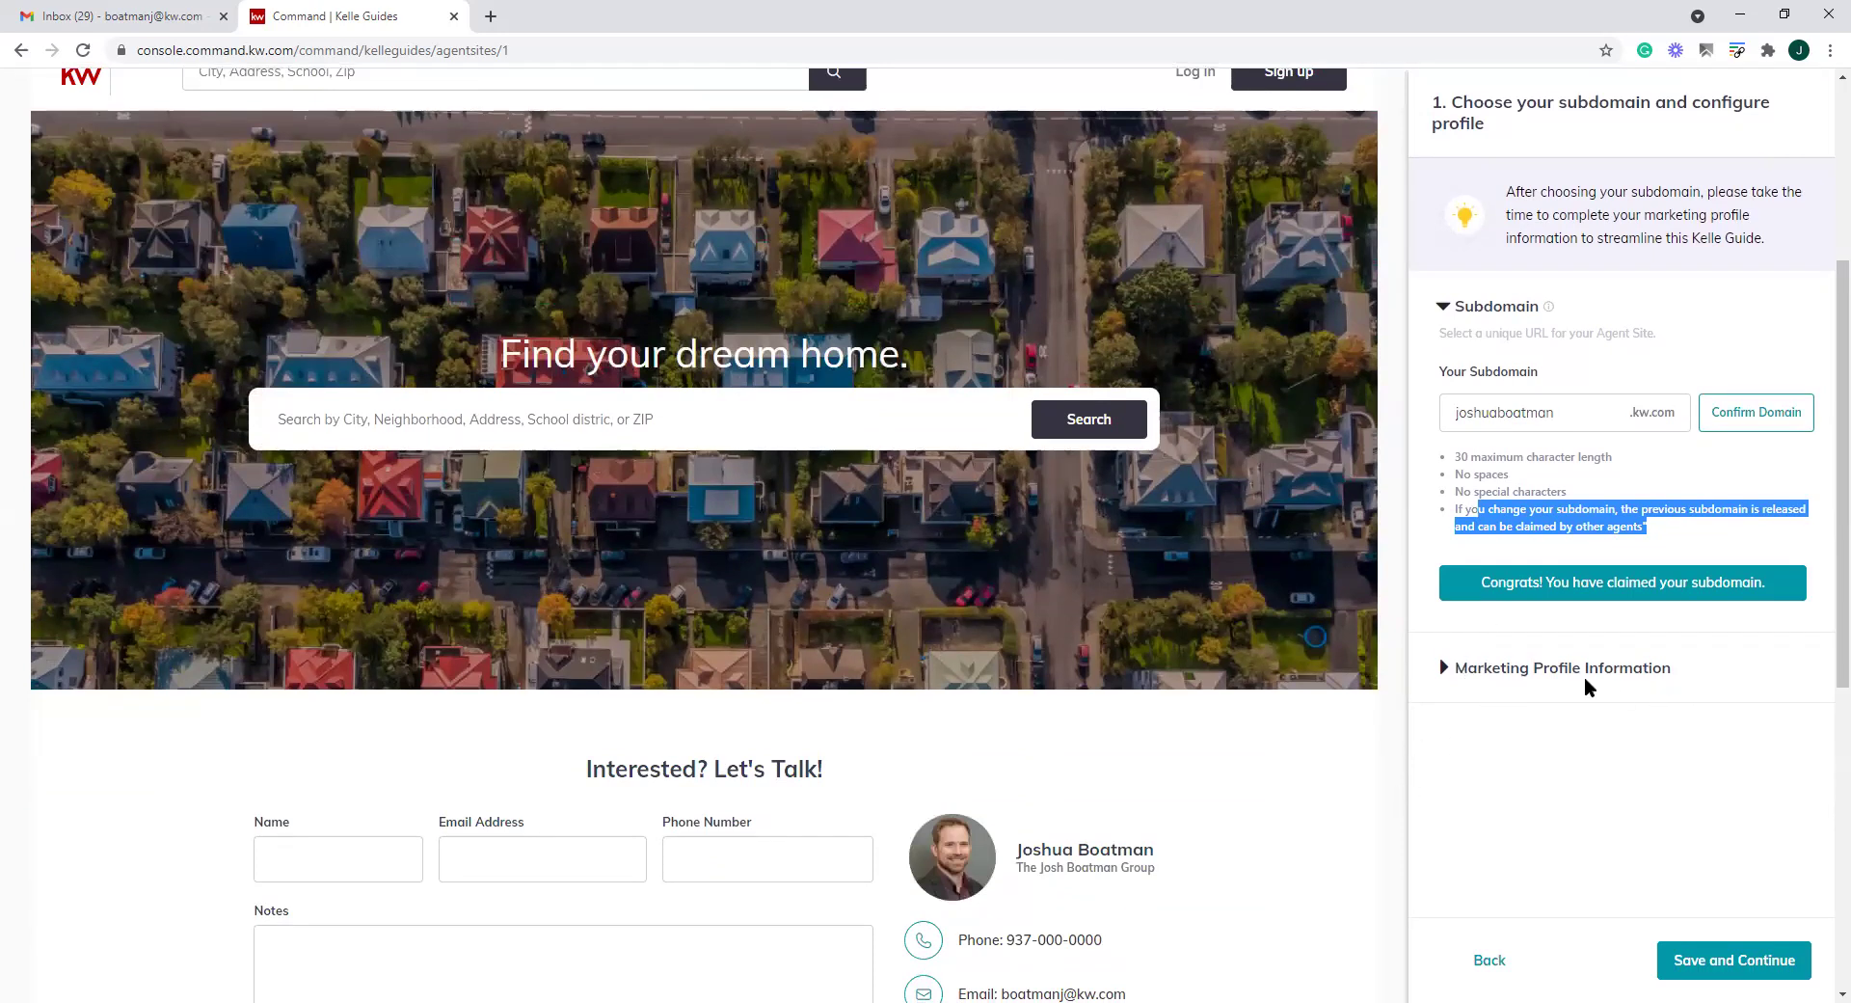
{"action": "left_click", "coordinate": [1442, 672]}
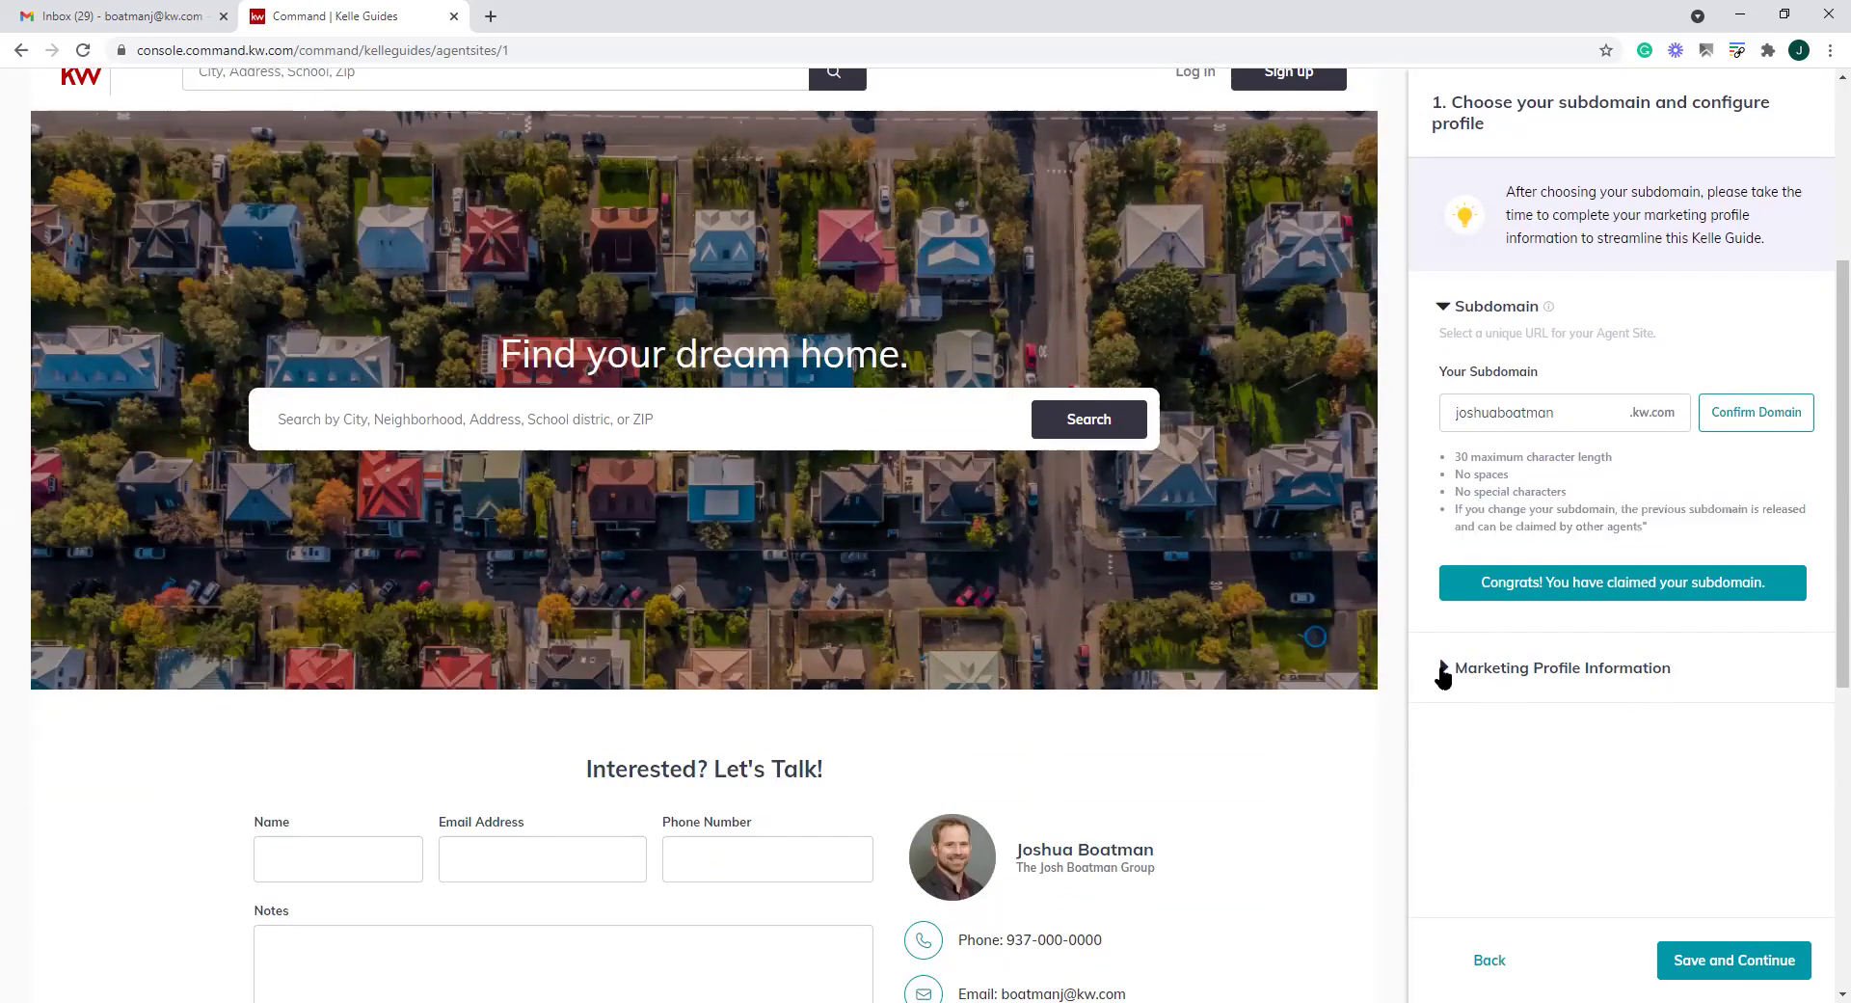
{"action": "left_click", "coordinate": [1443, 672]}
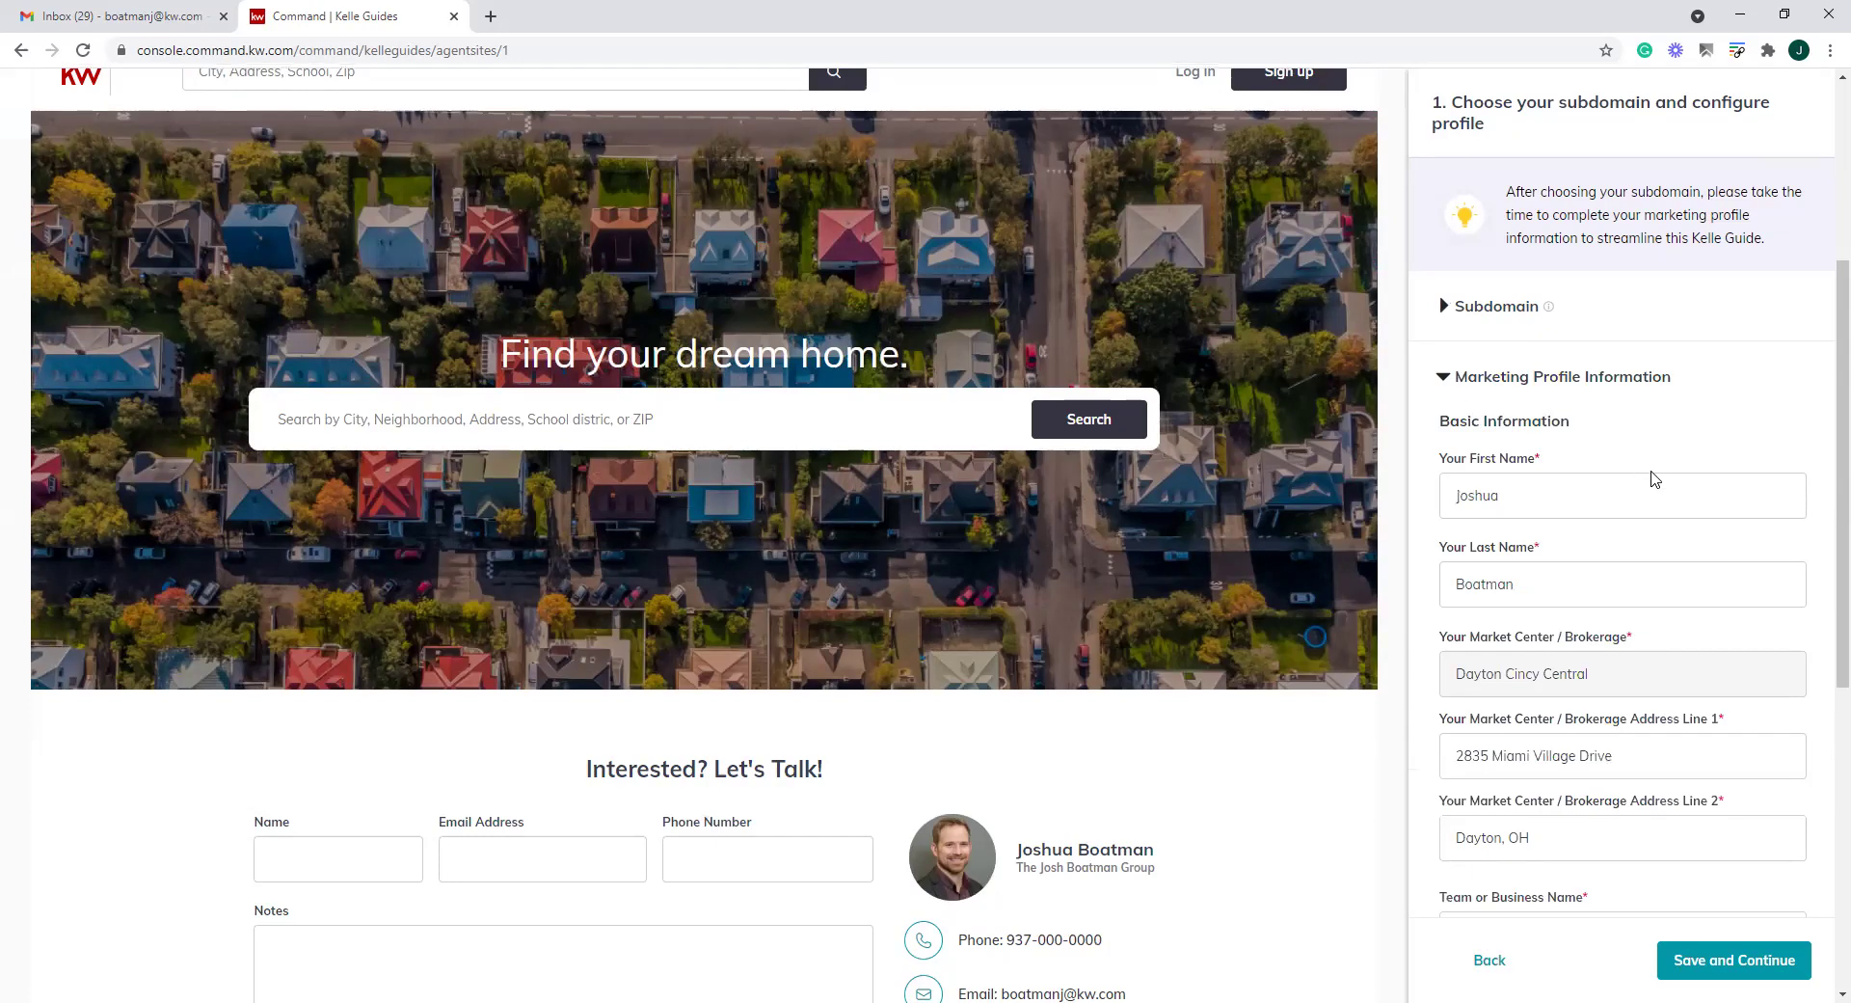
{"action": "scroll", "coordinate": [1658, 491], "scroll_direction": "down", "scroll_amount": 2}
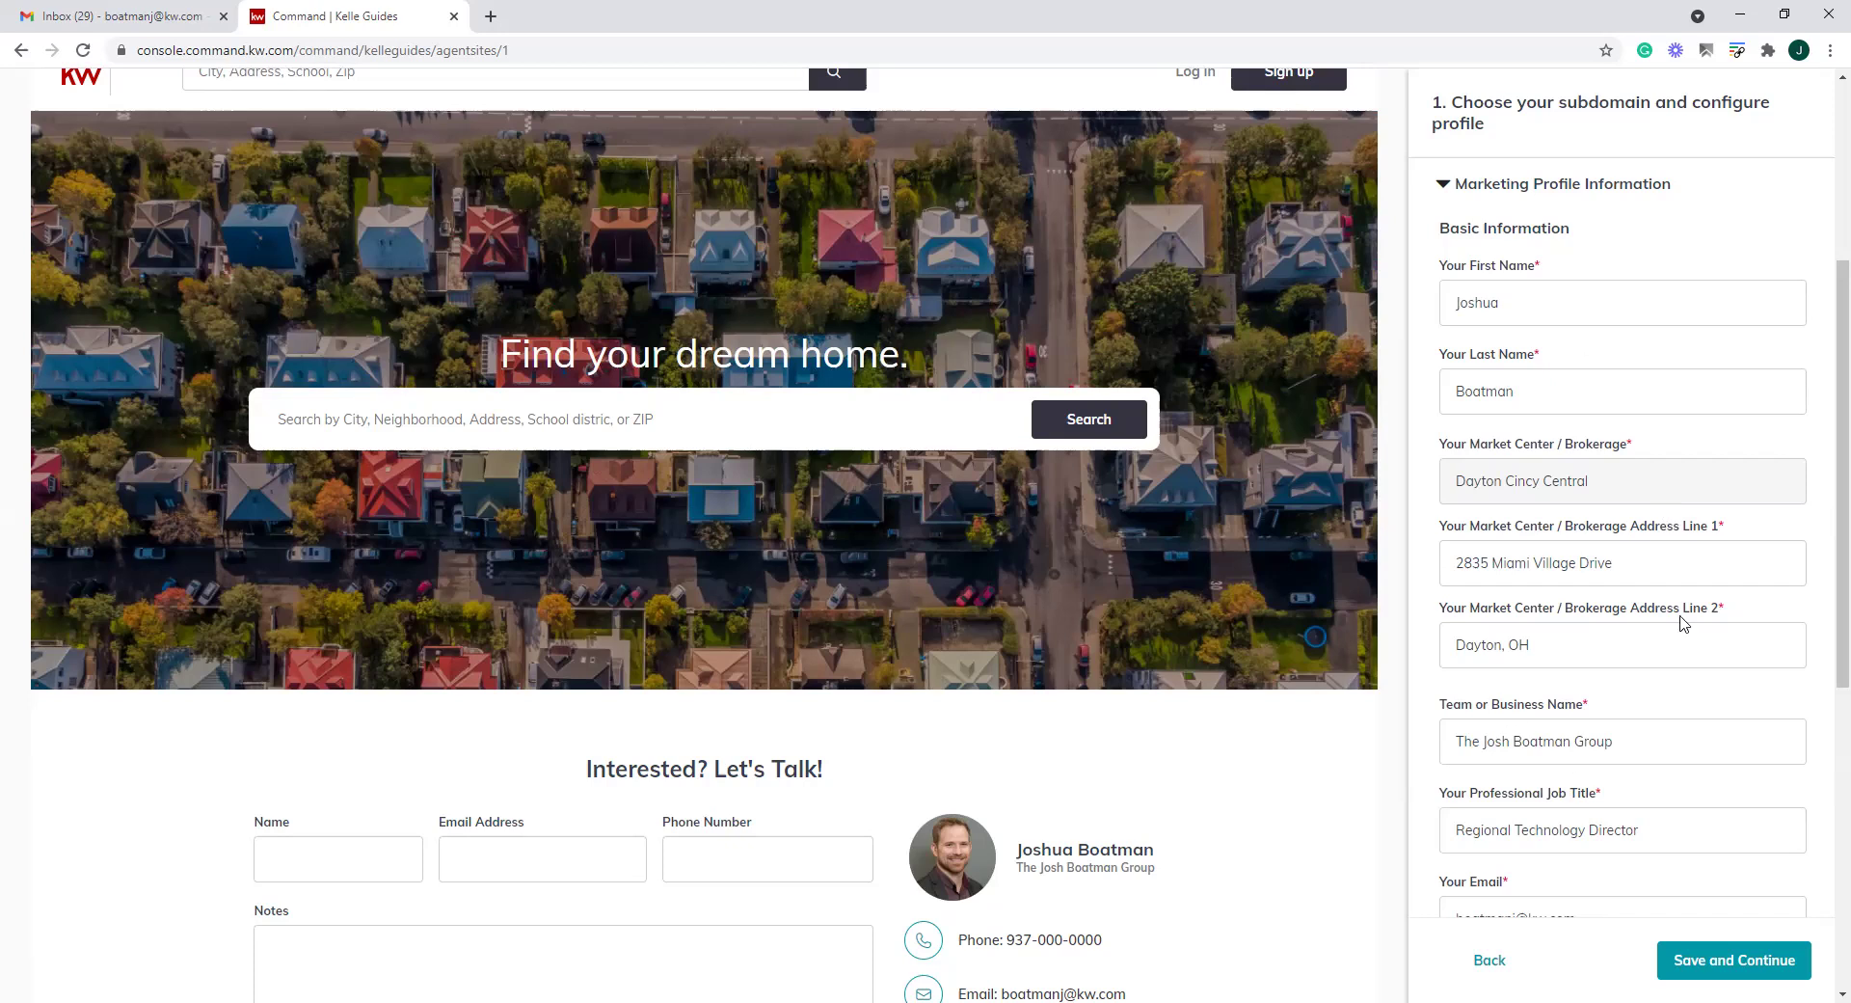
{"action": "scroll", "coordinate": [1614, 482], "scroll_direction": "down", "scroll_amount": 4}
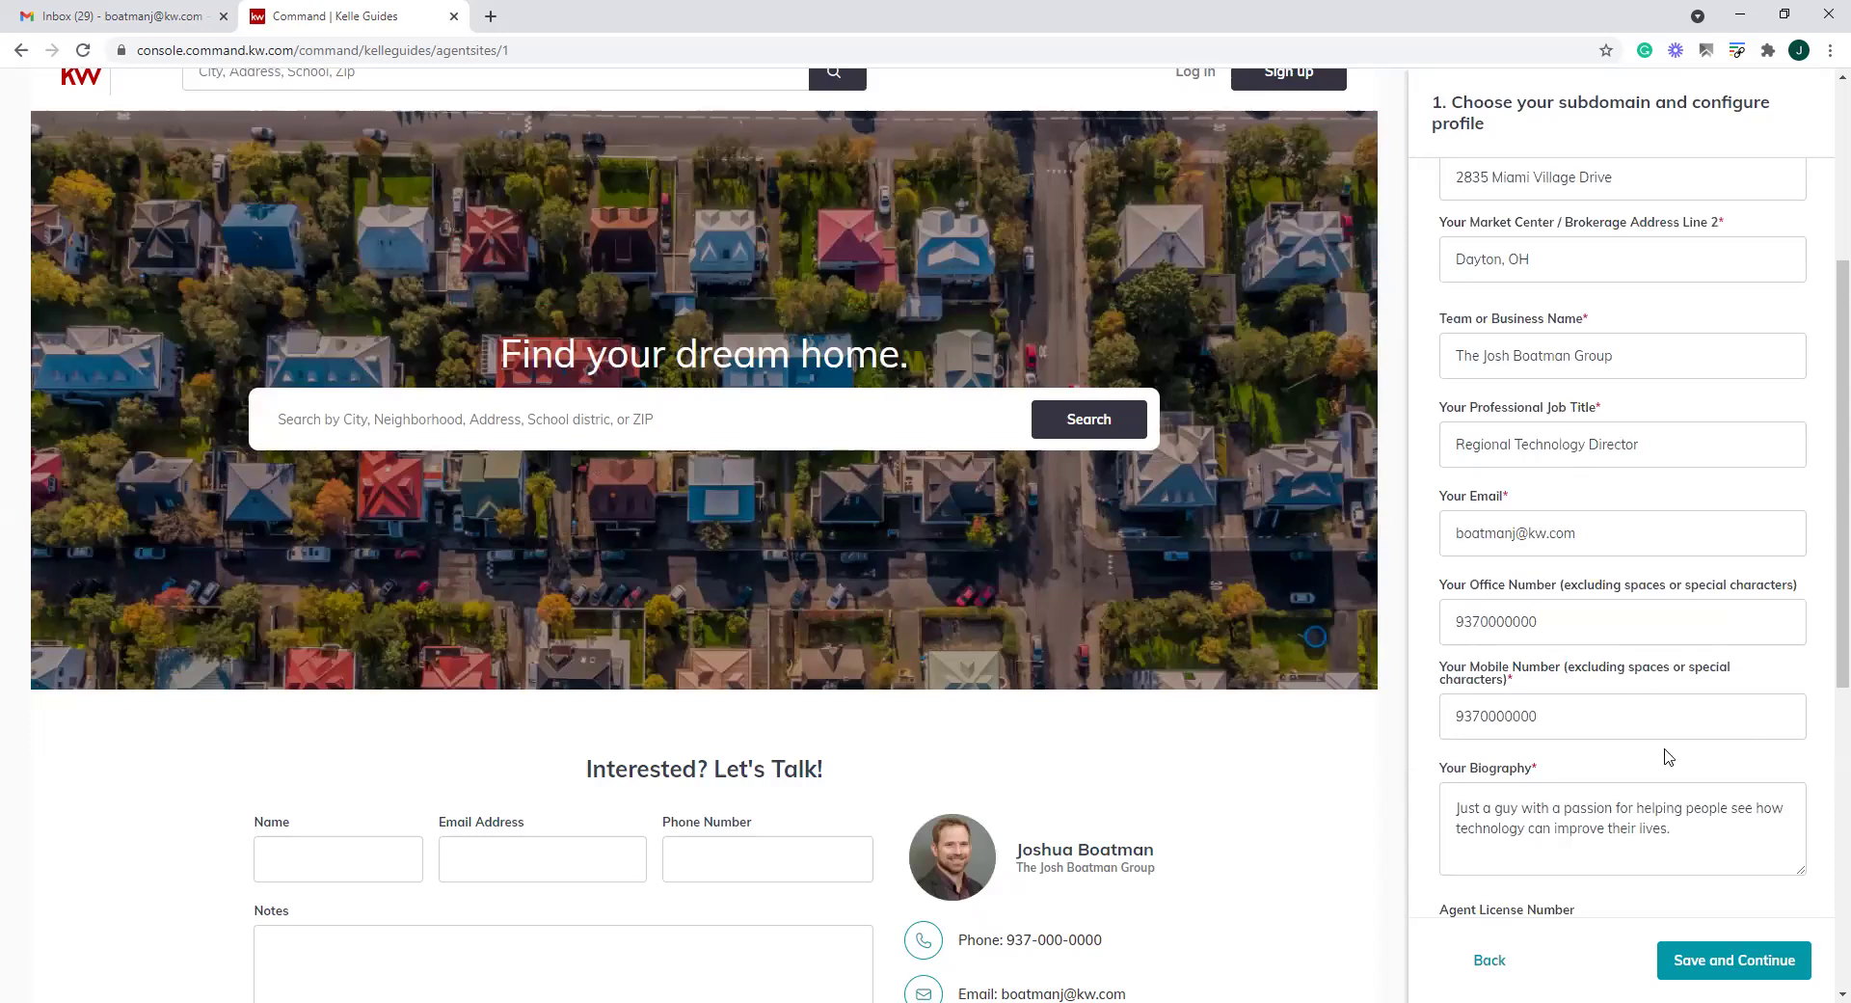
{"action": "scroll", "coordinate": [1639, 540], "scroll_direction": "down", "scroll_amount": 1}
{"action": "scroll", "coordinate": [1636, 501], "scroll_direction": "down", "scroll_amount": 2}
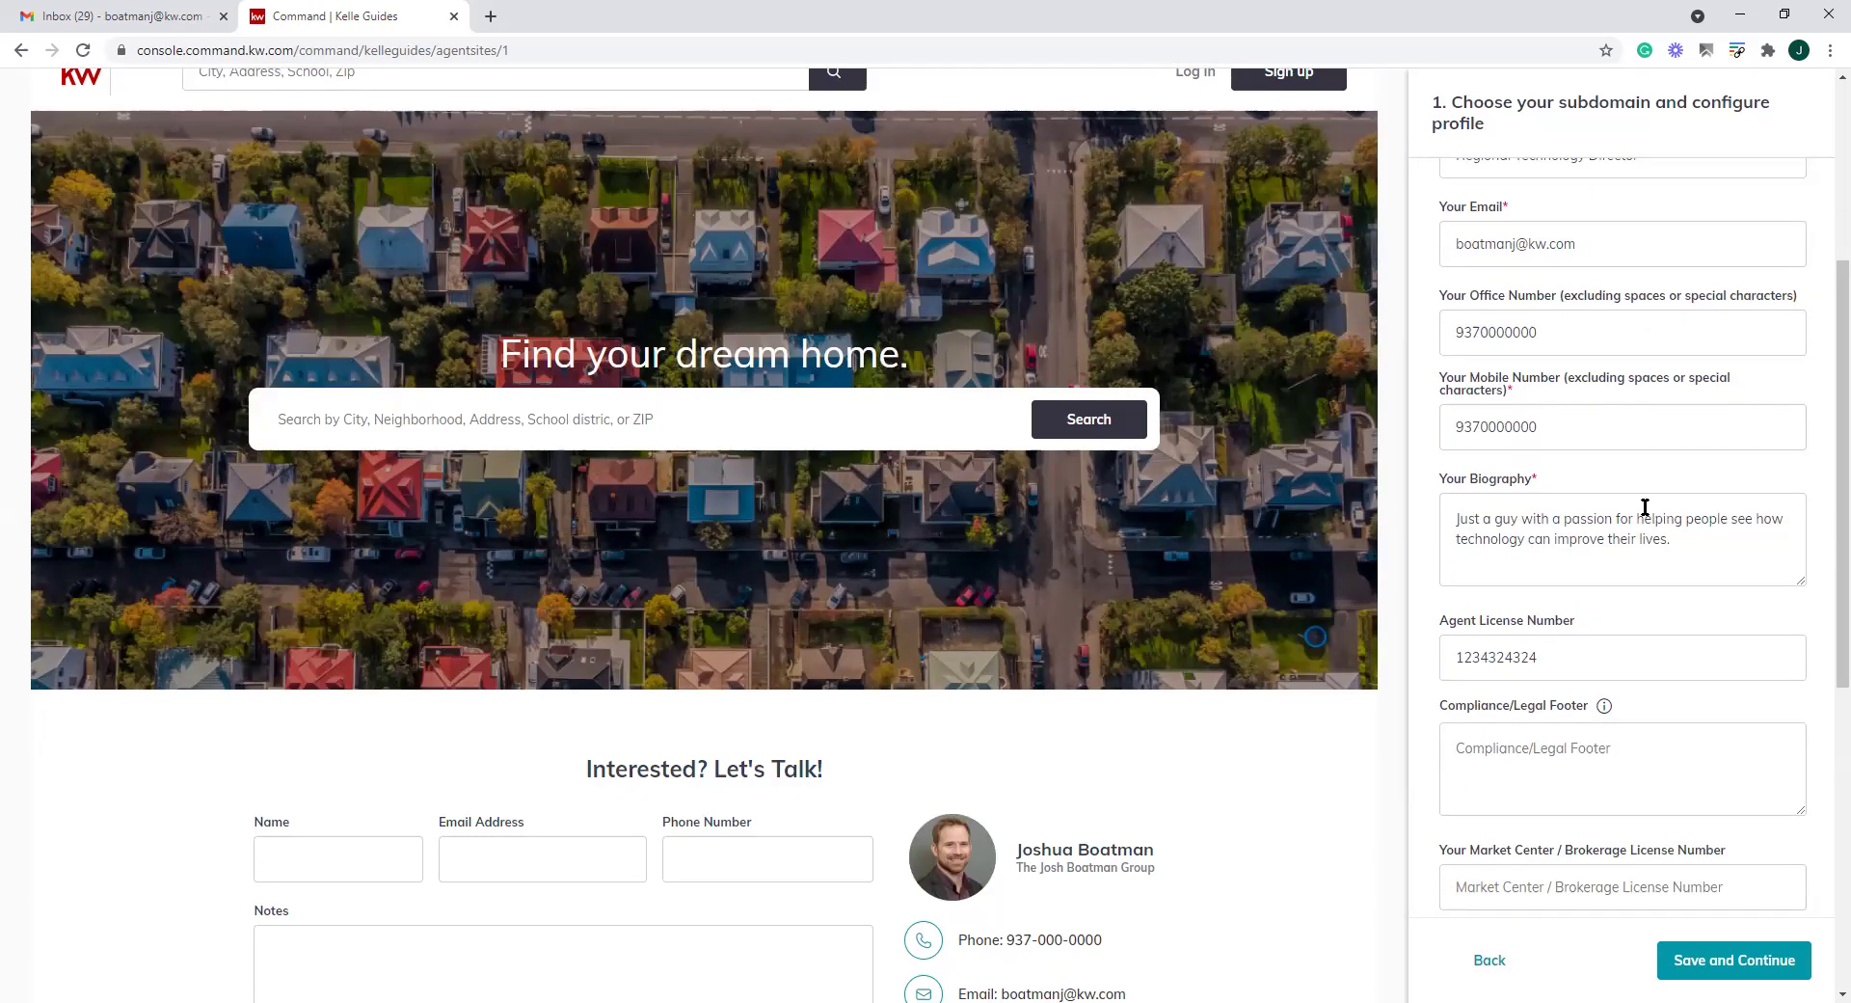
Look over the Biography text, then scroll down to Legal Footer Images
{"action": "left_click", "coordinate": [1682, 550]}
{"action": "key", "text": "ctrl+a"}
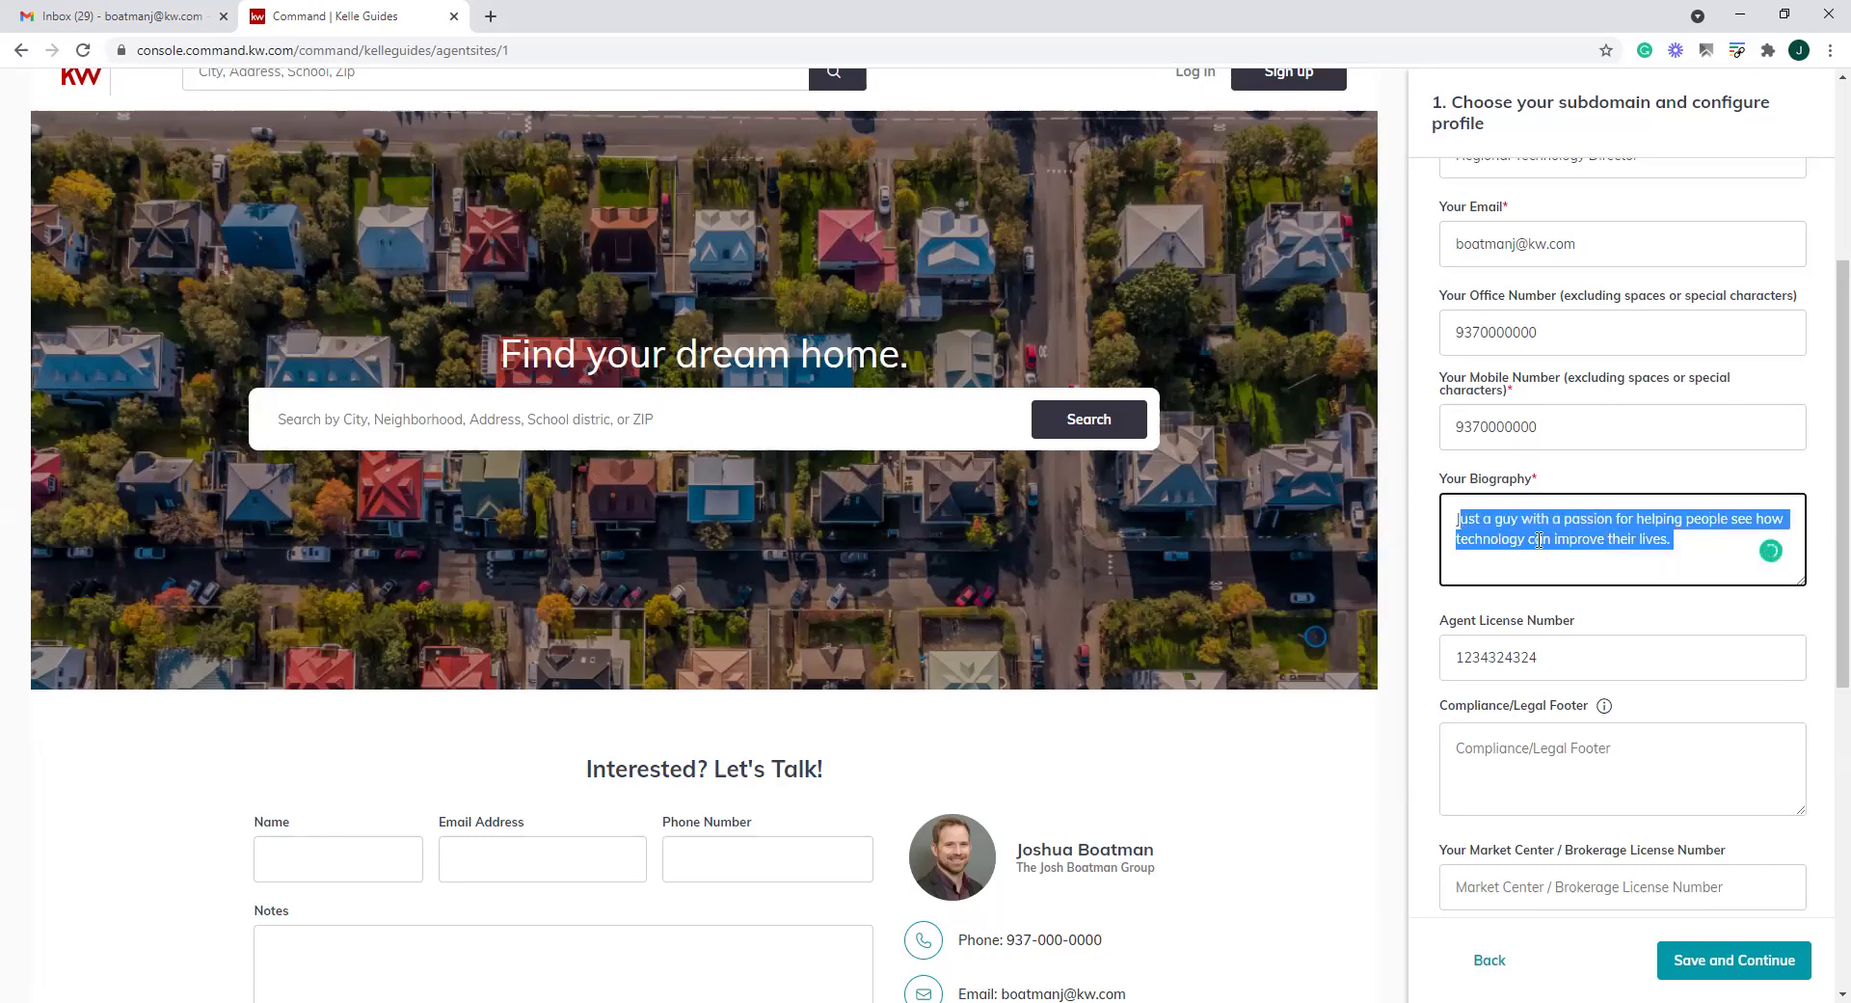
{"action": "left_click", "coordinate": [1673, 546]}
{"action": "left_click_drag", "start_coordinate": [1673, 546], "coordinate": [1462, 512]}
{"action": "left_click", "coordinate": [1680, 540]}
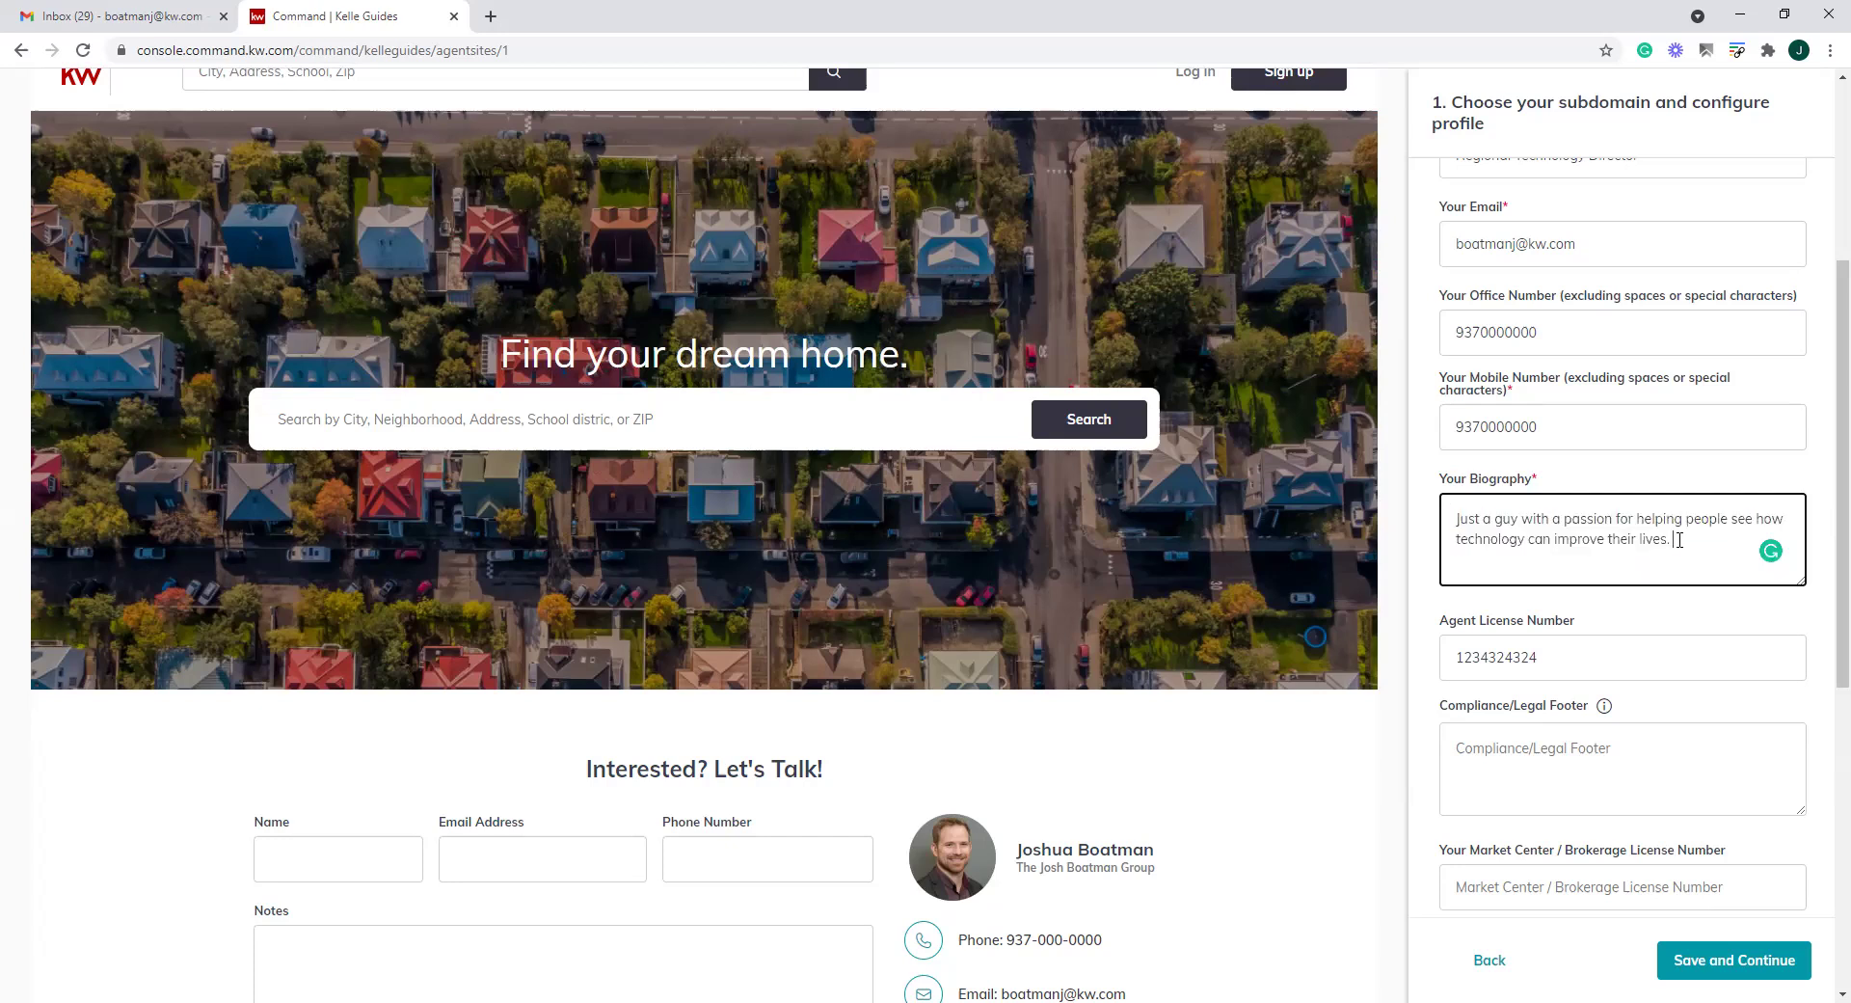
{"action": "left_click", "coordinate": [1656, 626]}
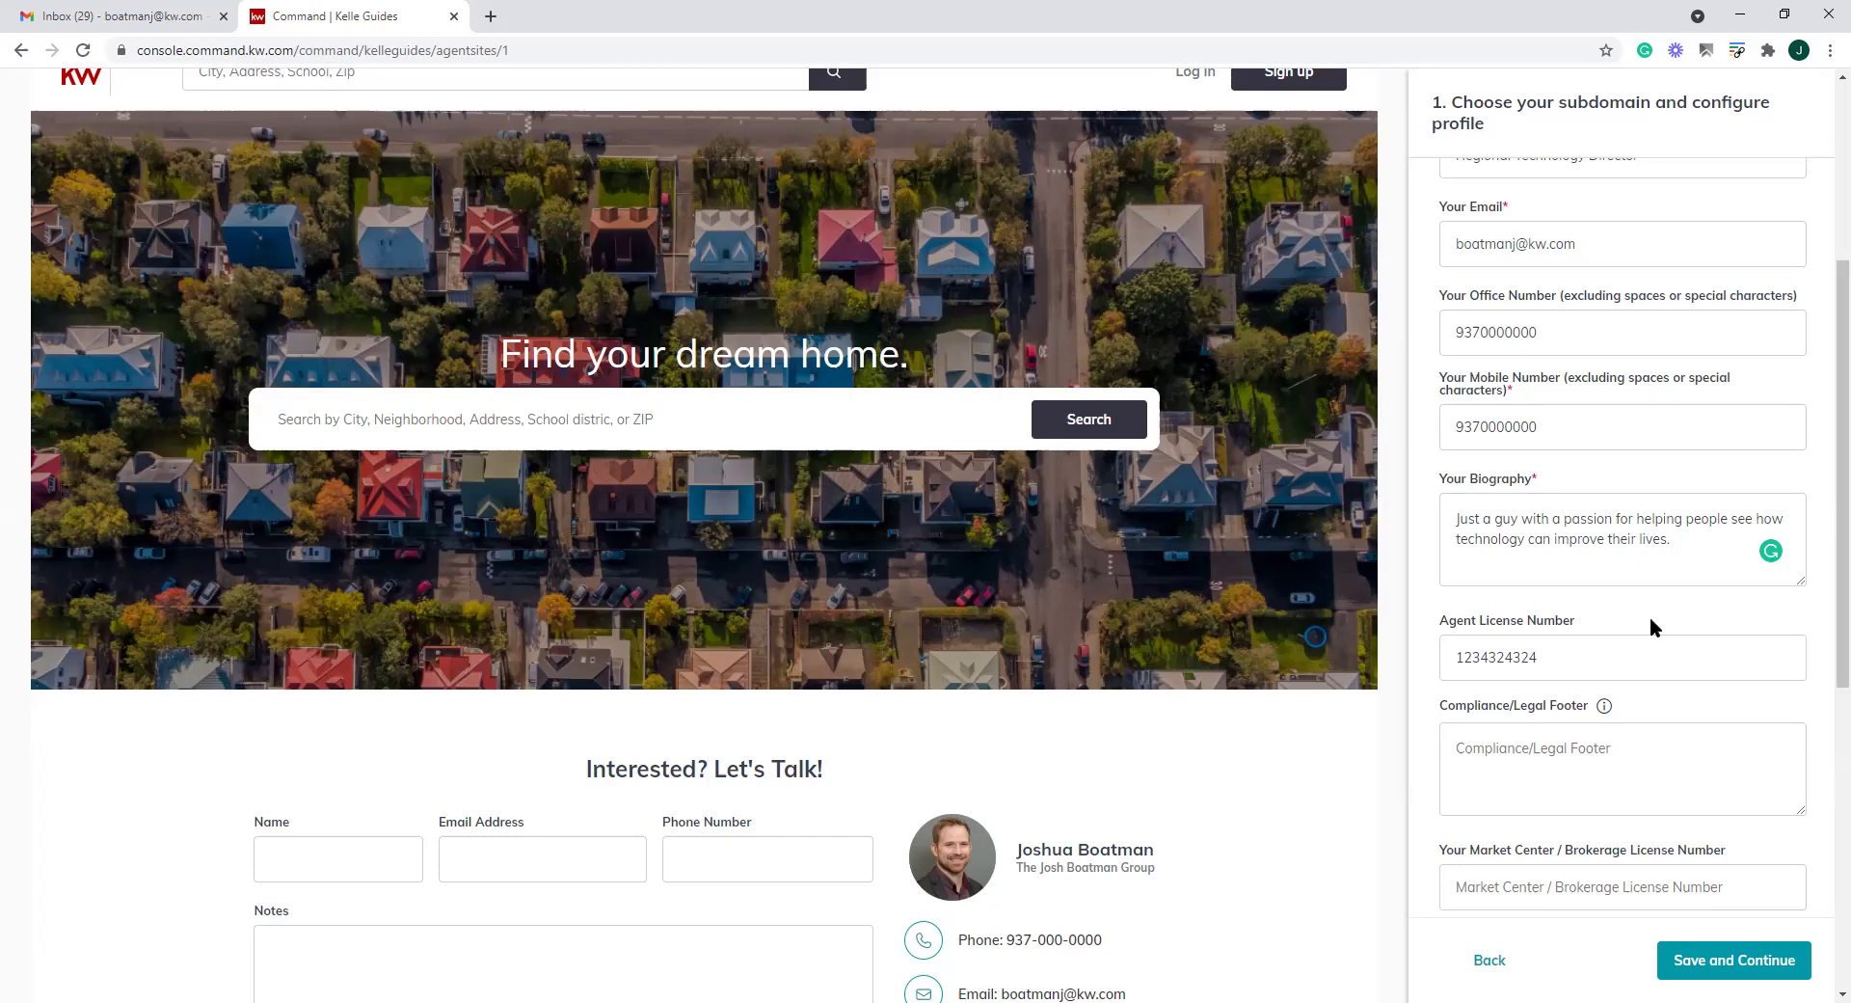
{"action": "scroll", "coordinate": [1644, 622], "scroll_direction": "down", "scroll_amount": 2}
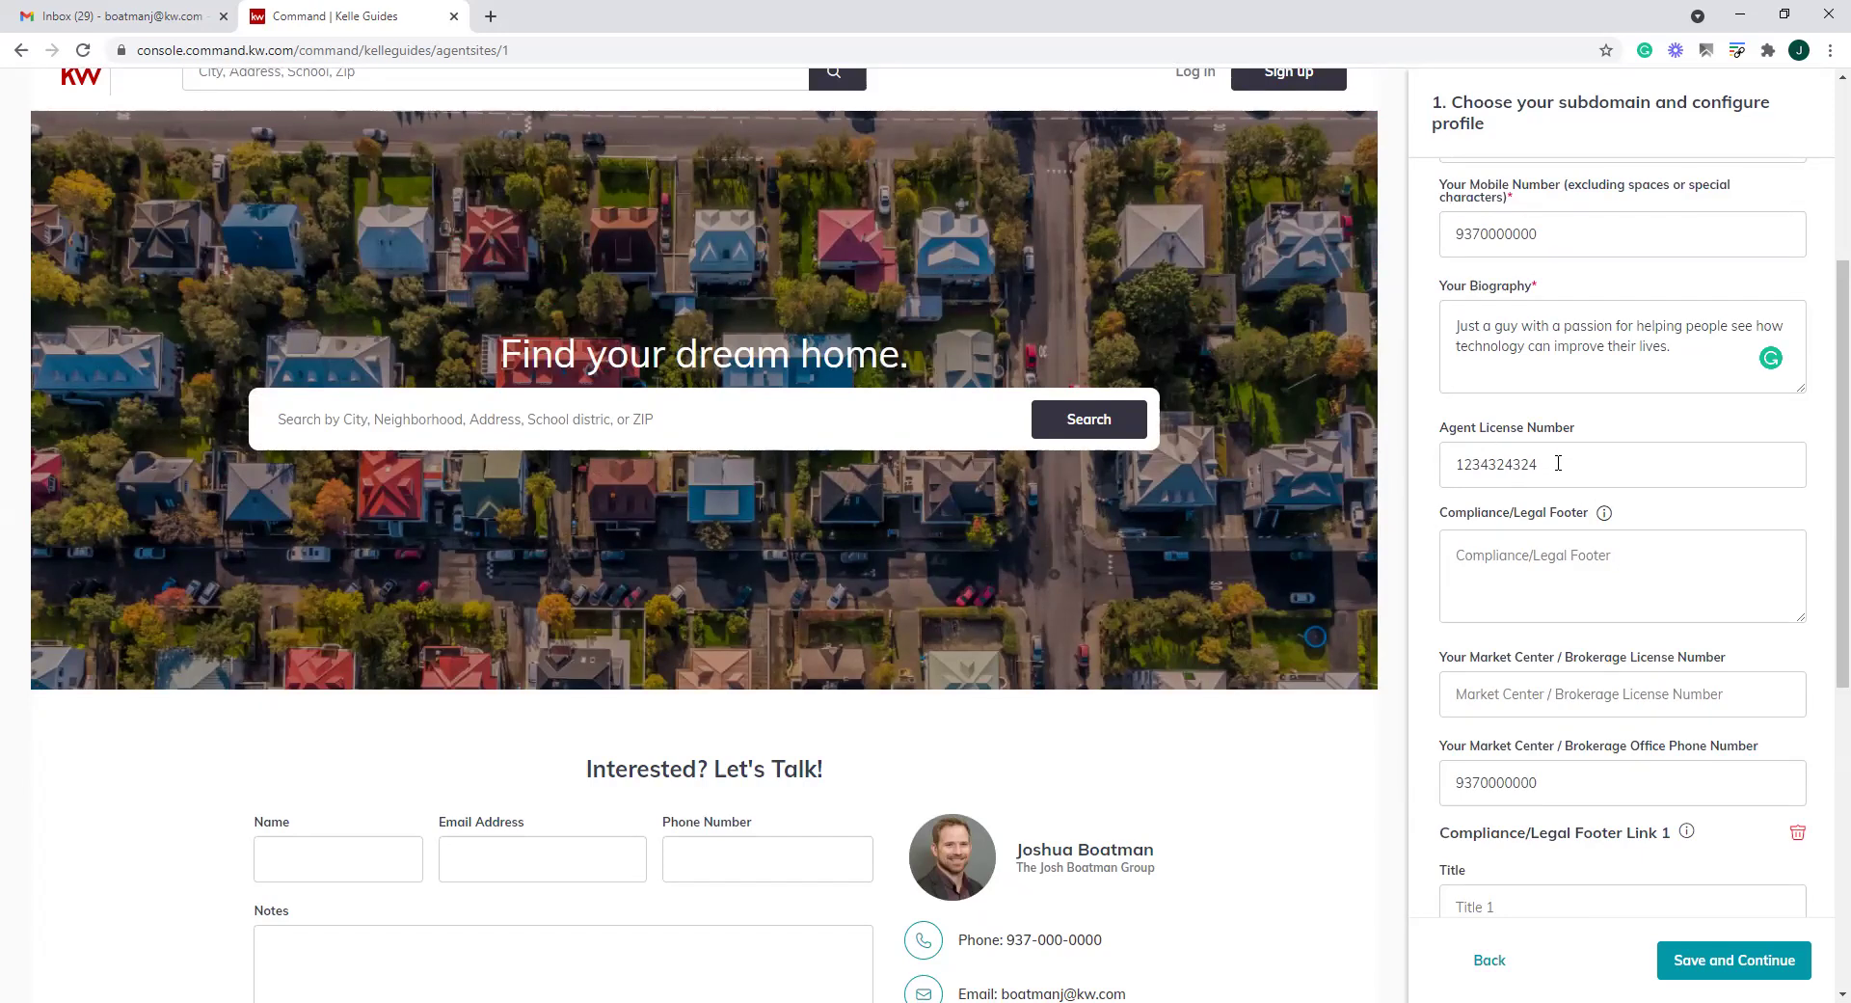
{"action": "scroll", "coordinate": [1745, 665], "scroll_direction": "down", "scroll_amount": 2}
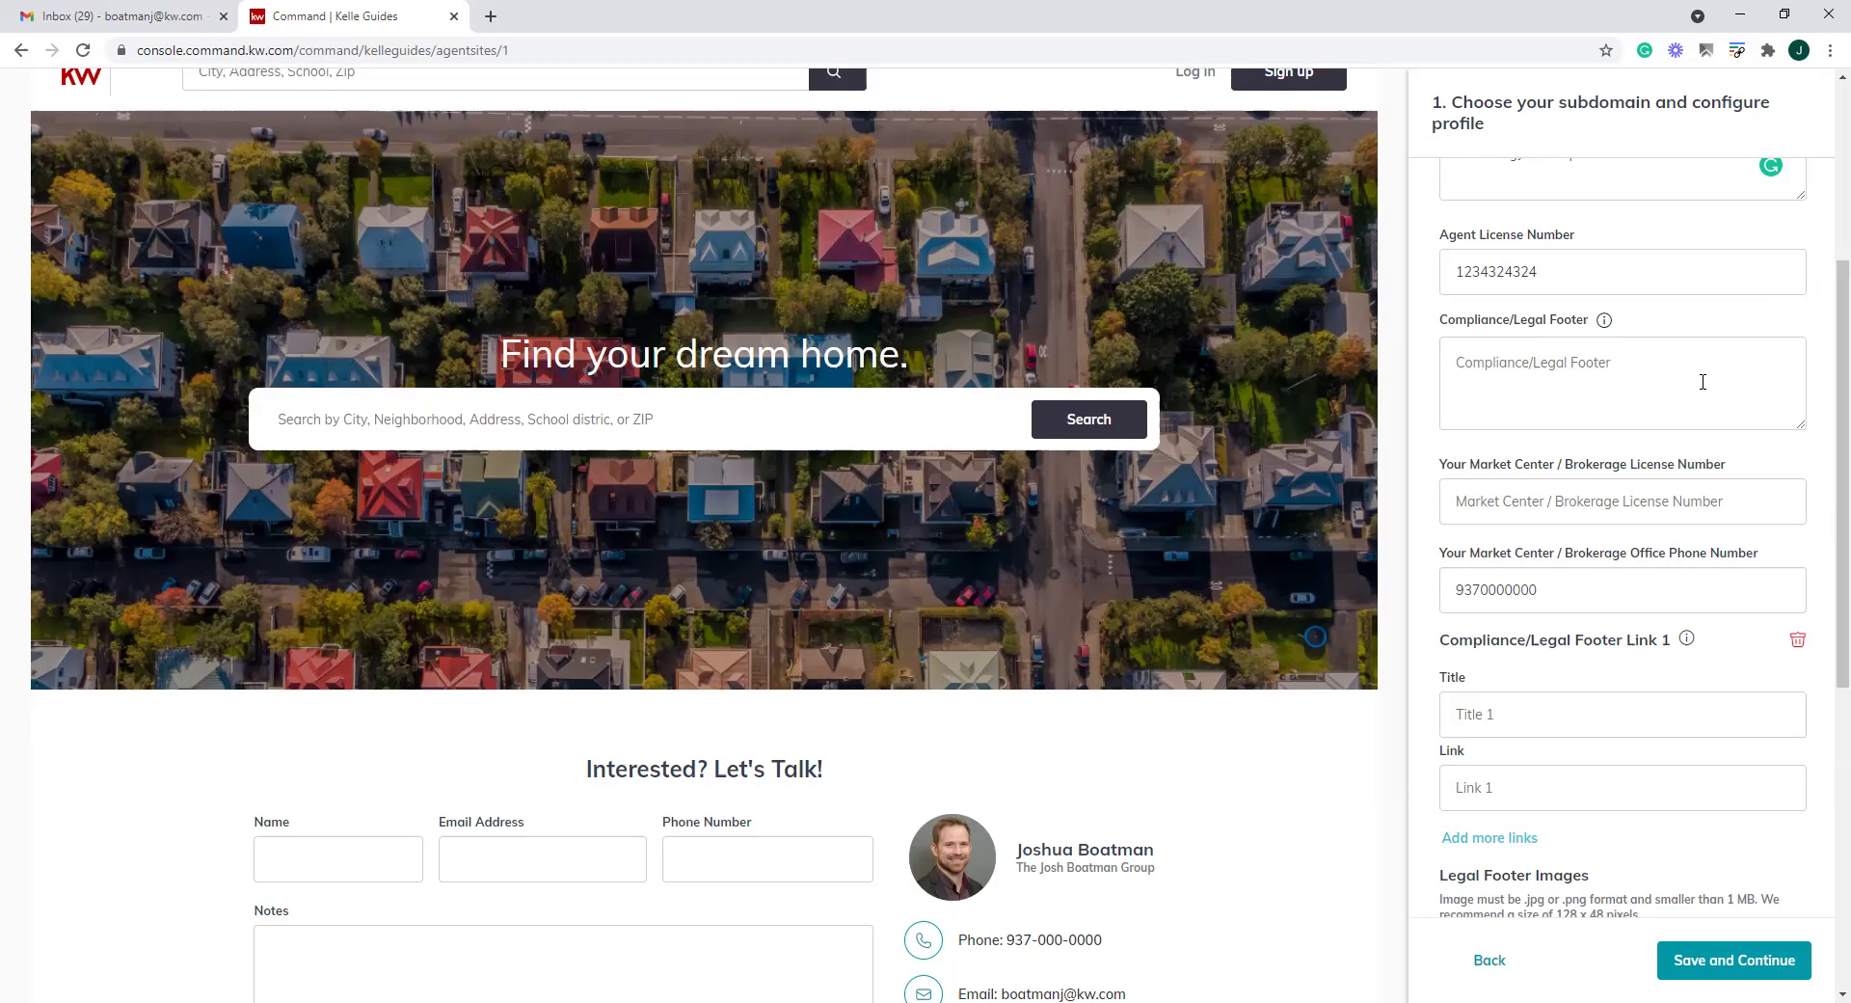
{"action": "scroll", "coordinate": [1702, 382], "scroll_direction": "down", "scroll_amount": 2}
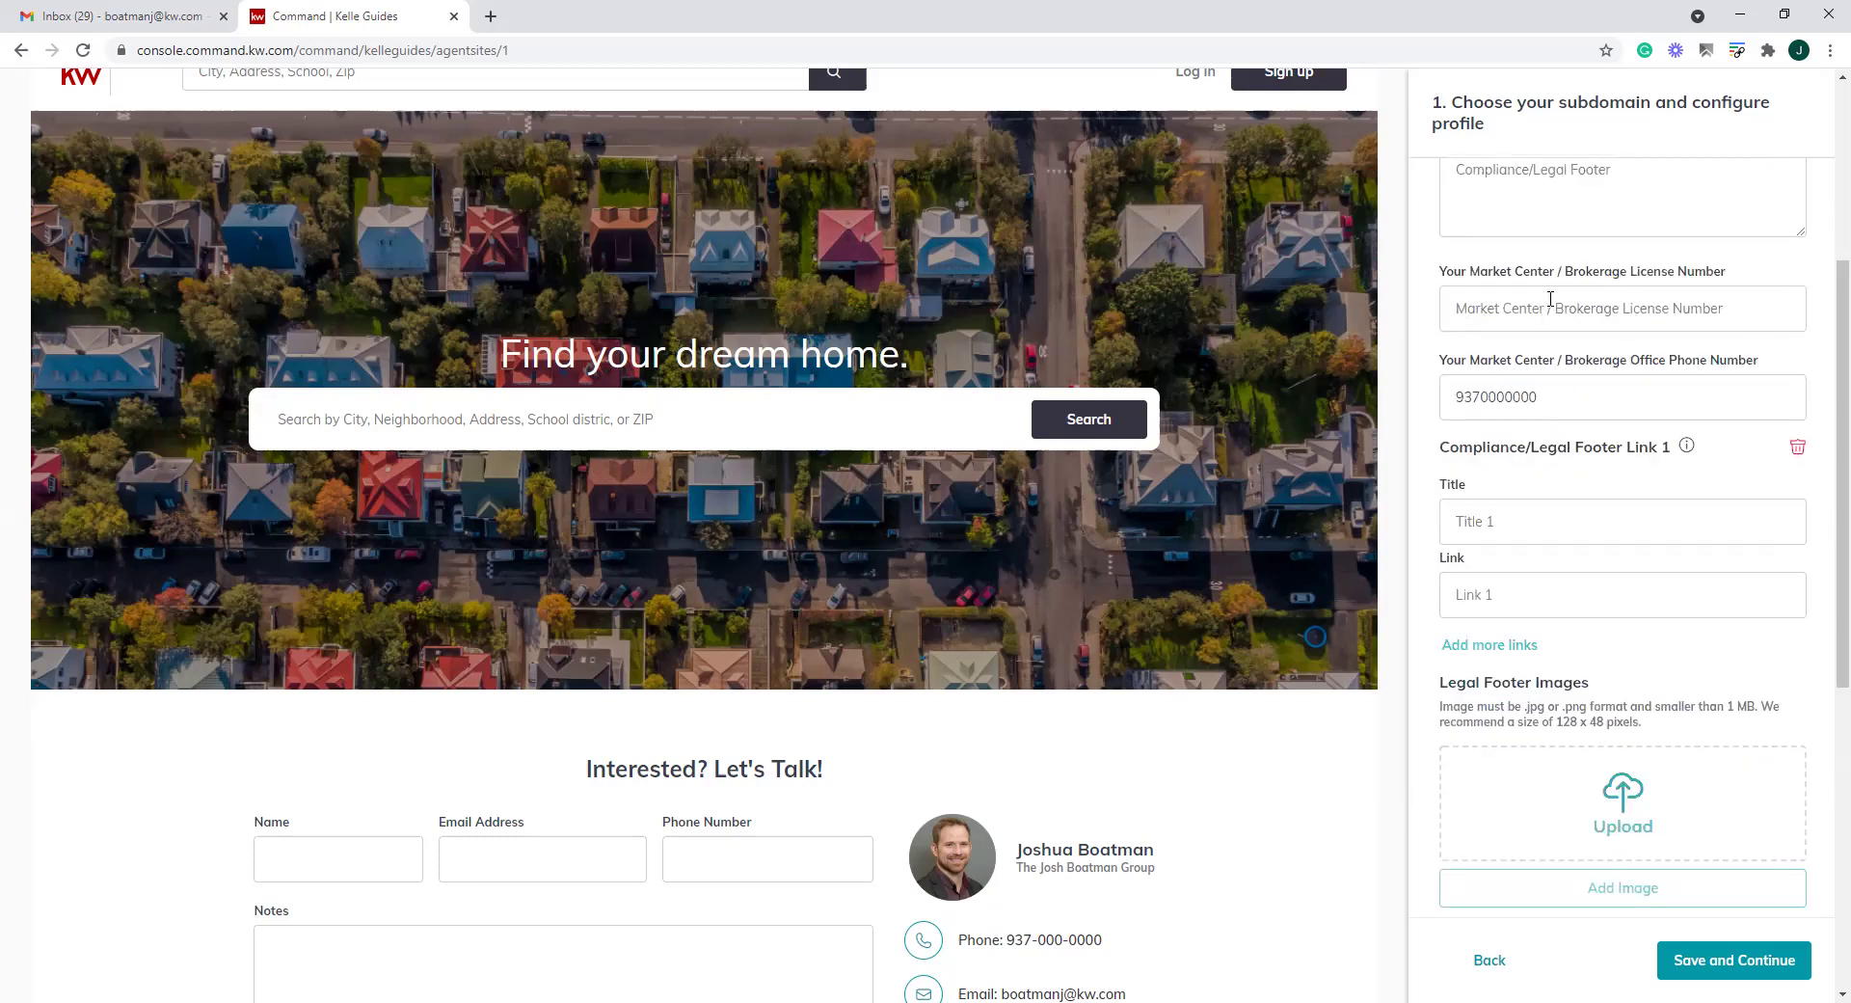
Review the existing social media links and save, continuing to the Style and Theme step
{"action": "scroll", "coordinate": [1631, 507], "scroll_direction": "down", "scroll_amount": 4}
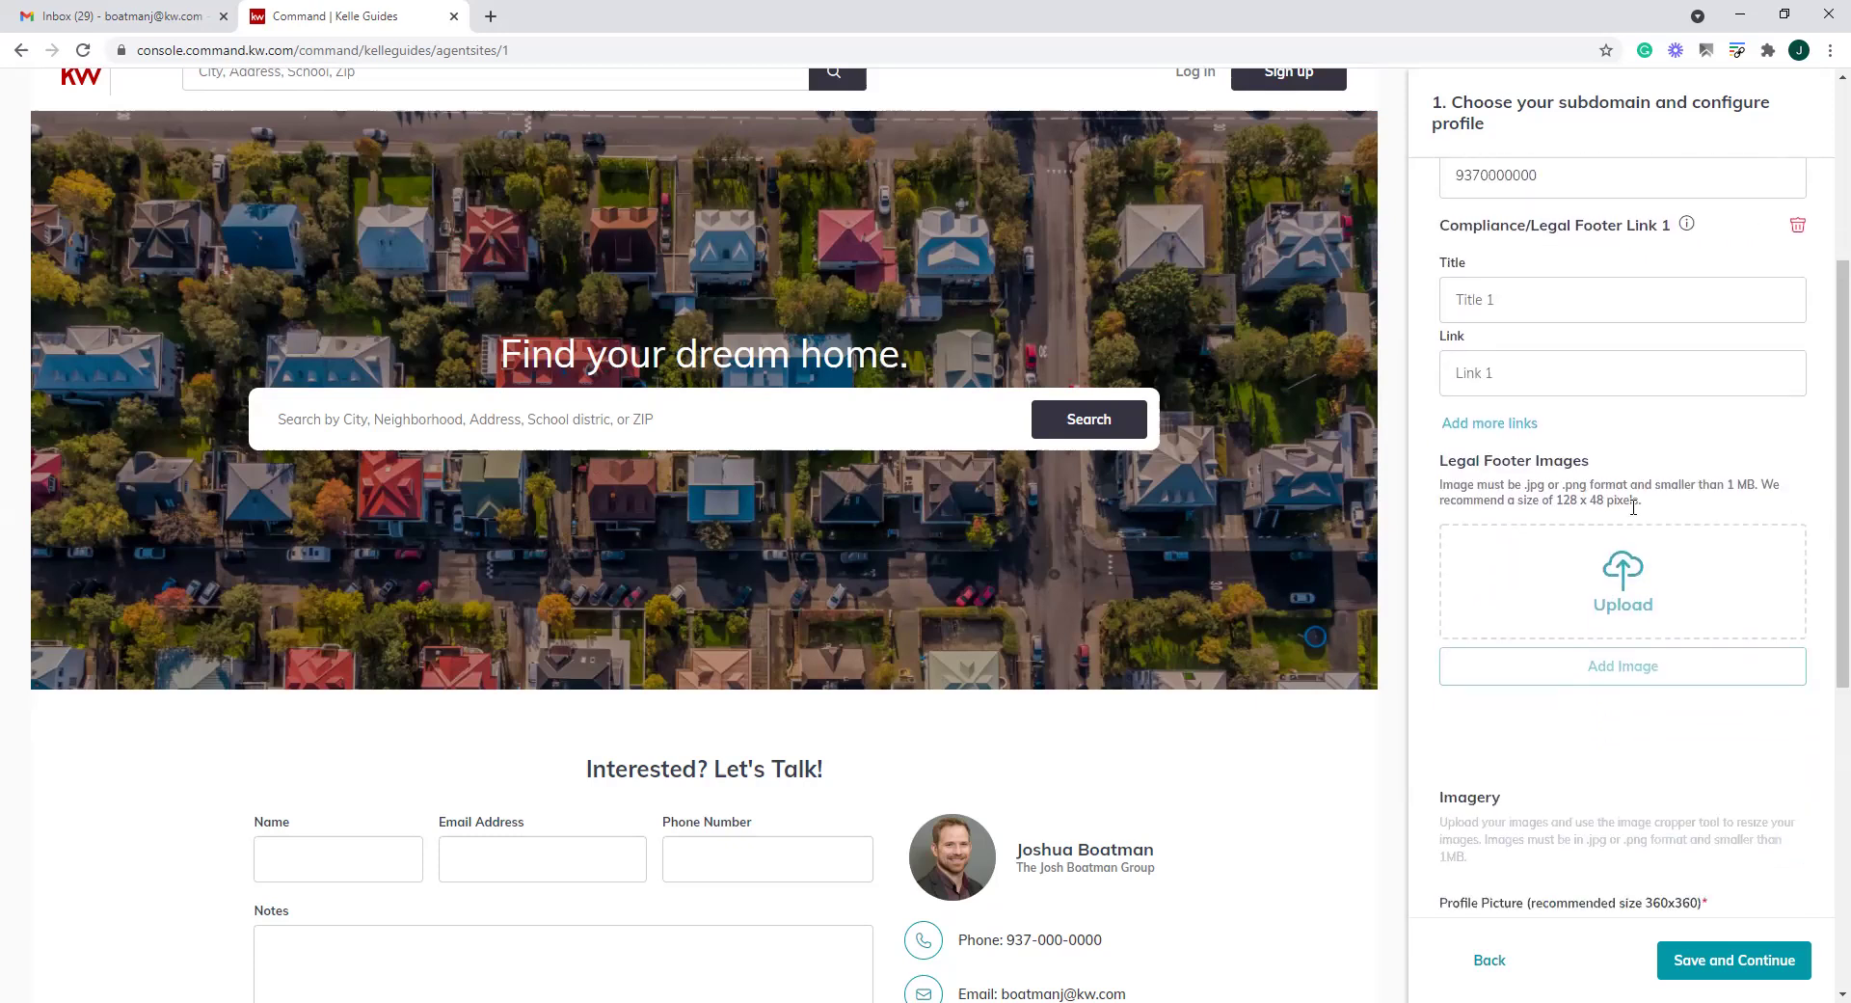
{"action": "scroll", "coordinate": [1630, 506], "scroll_direction": "down", "scroll_amount": 4}
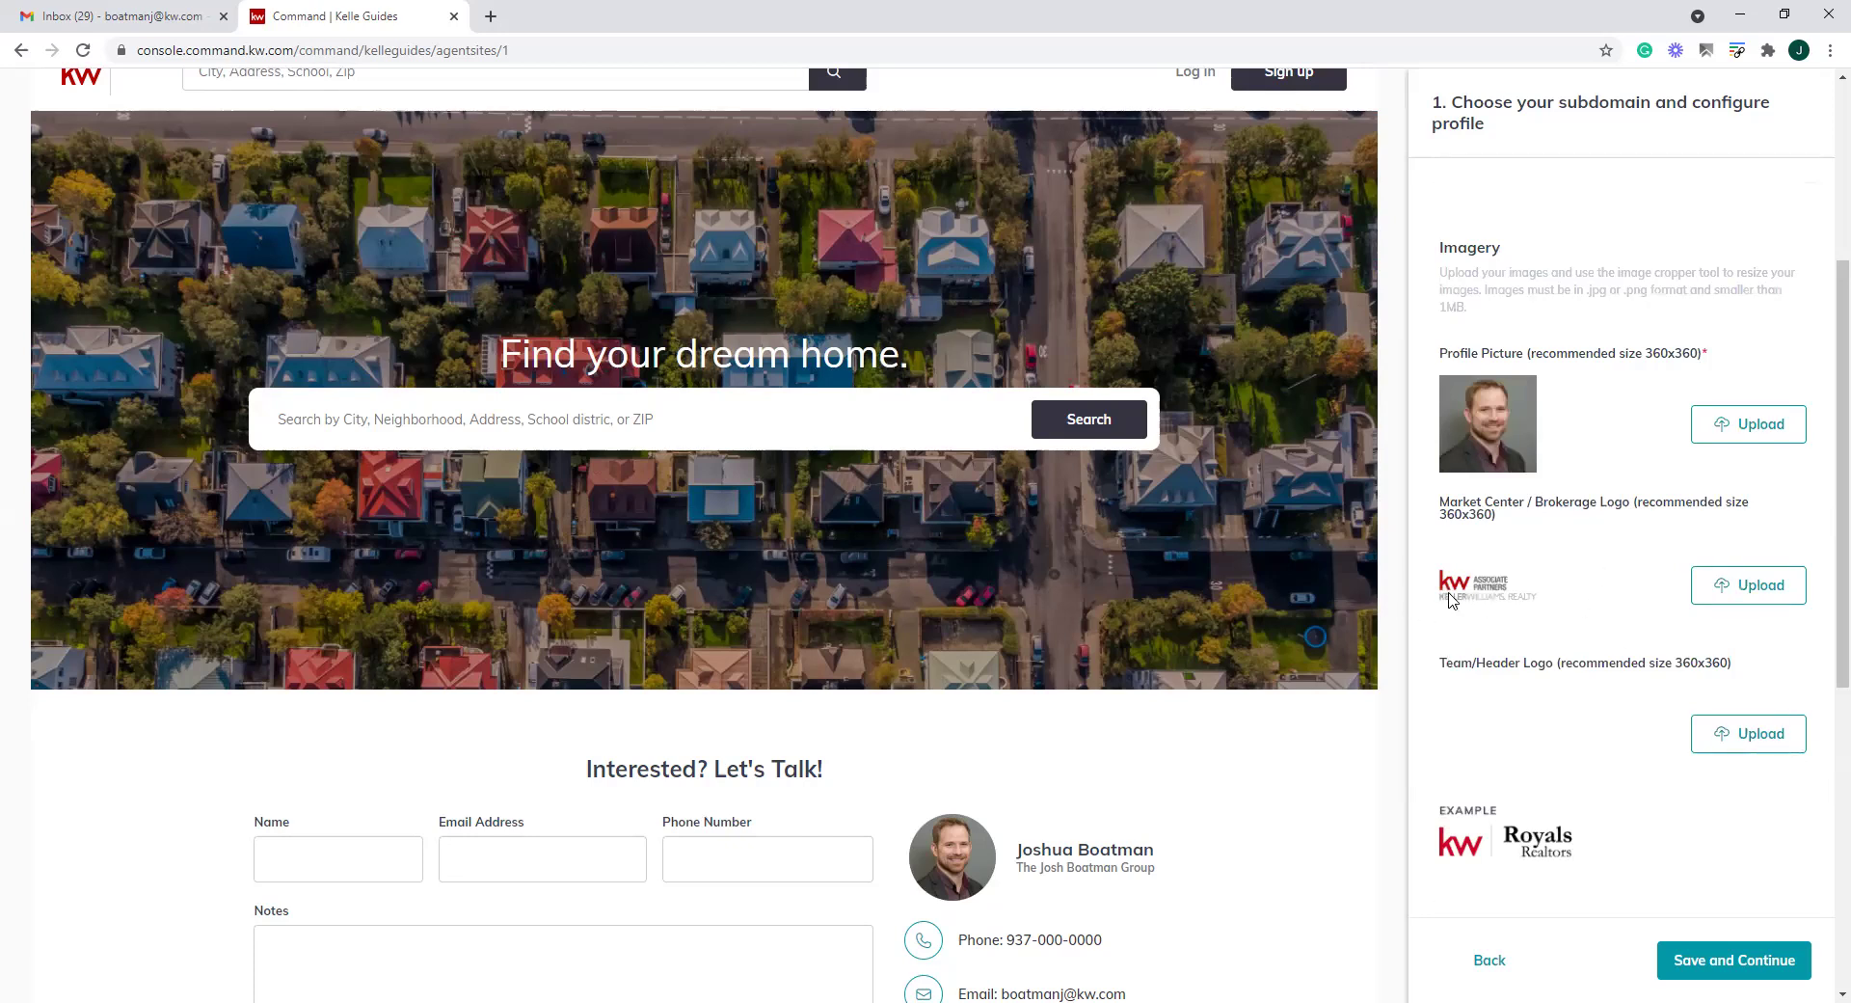
{"action": "scroll", "coordinate": [1451, 600], "scroll_direction": "down", "scroll_amount": 4}
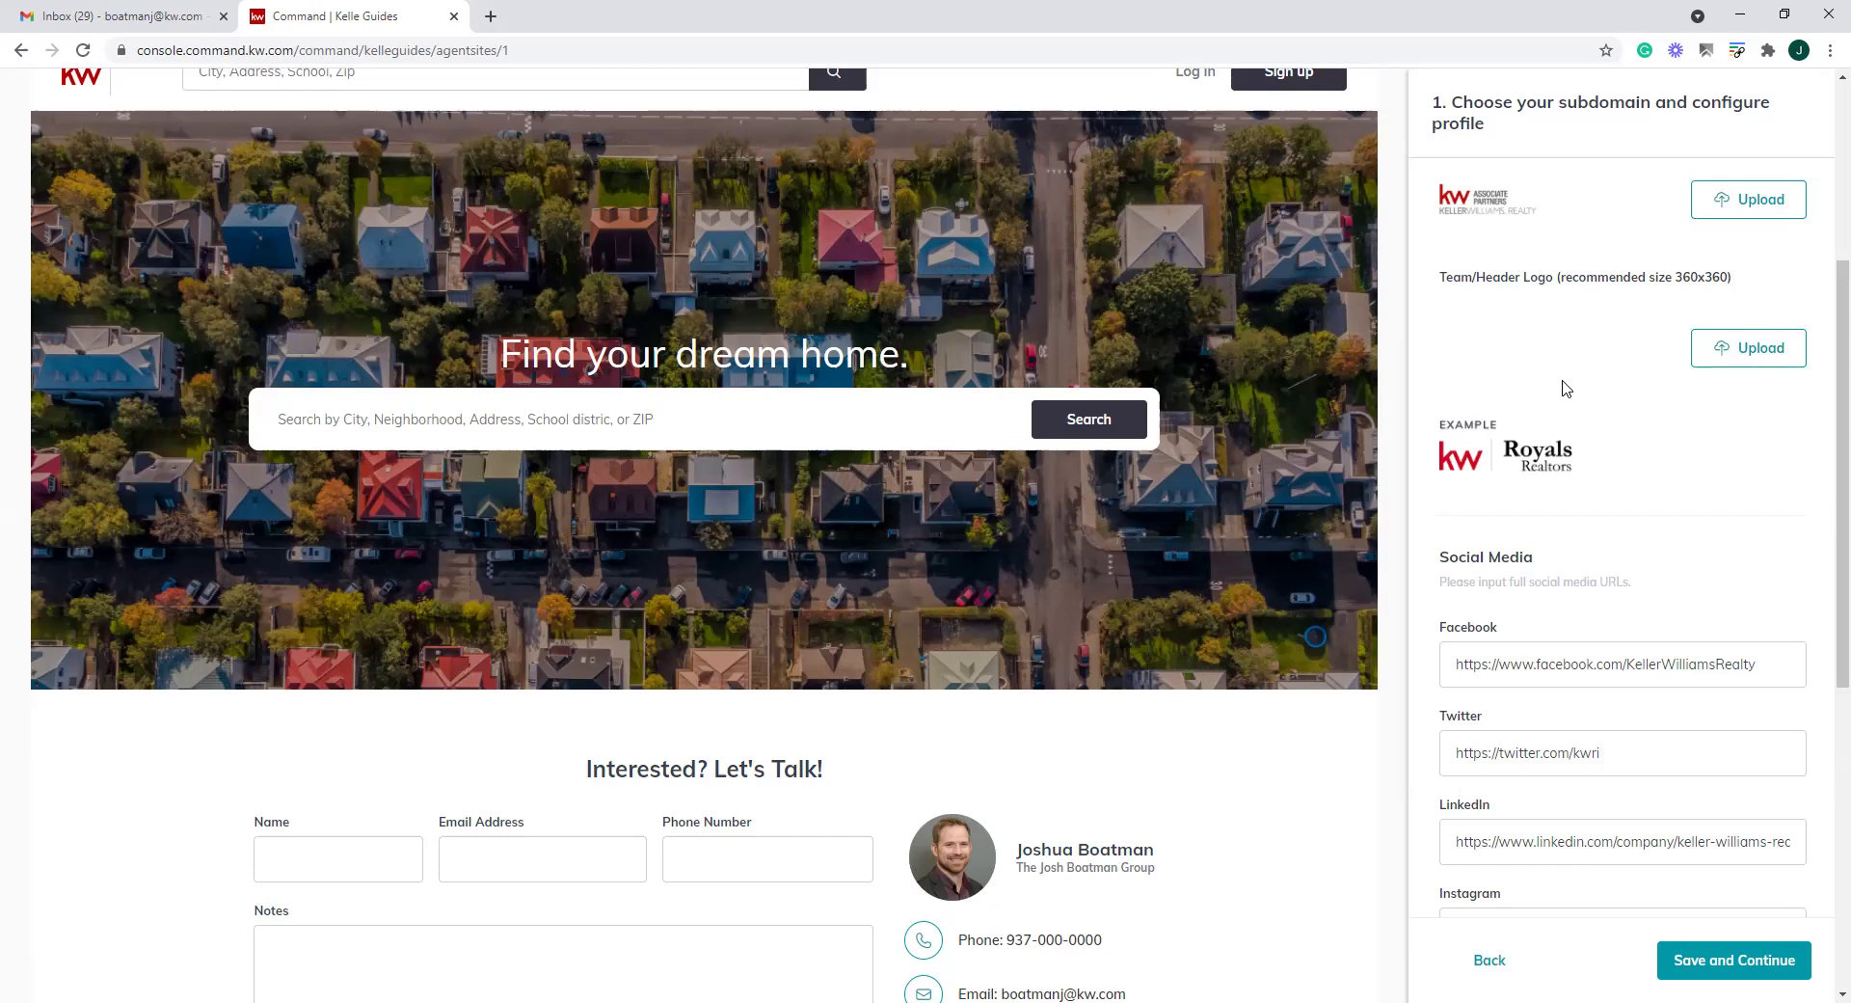
{"action": "scroll", "coordinate": [1565, 387], "scroll_direction": "down", "scroll_amount": 3}
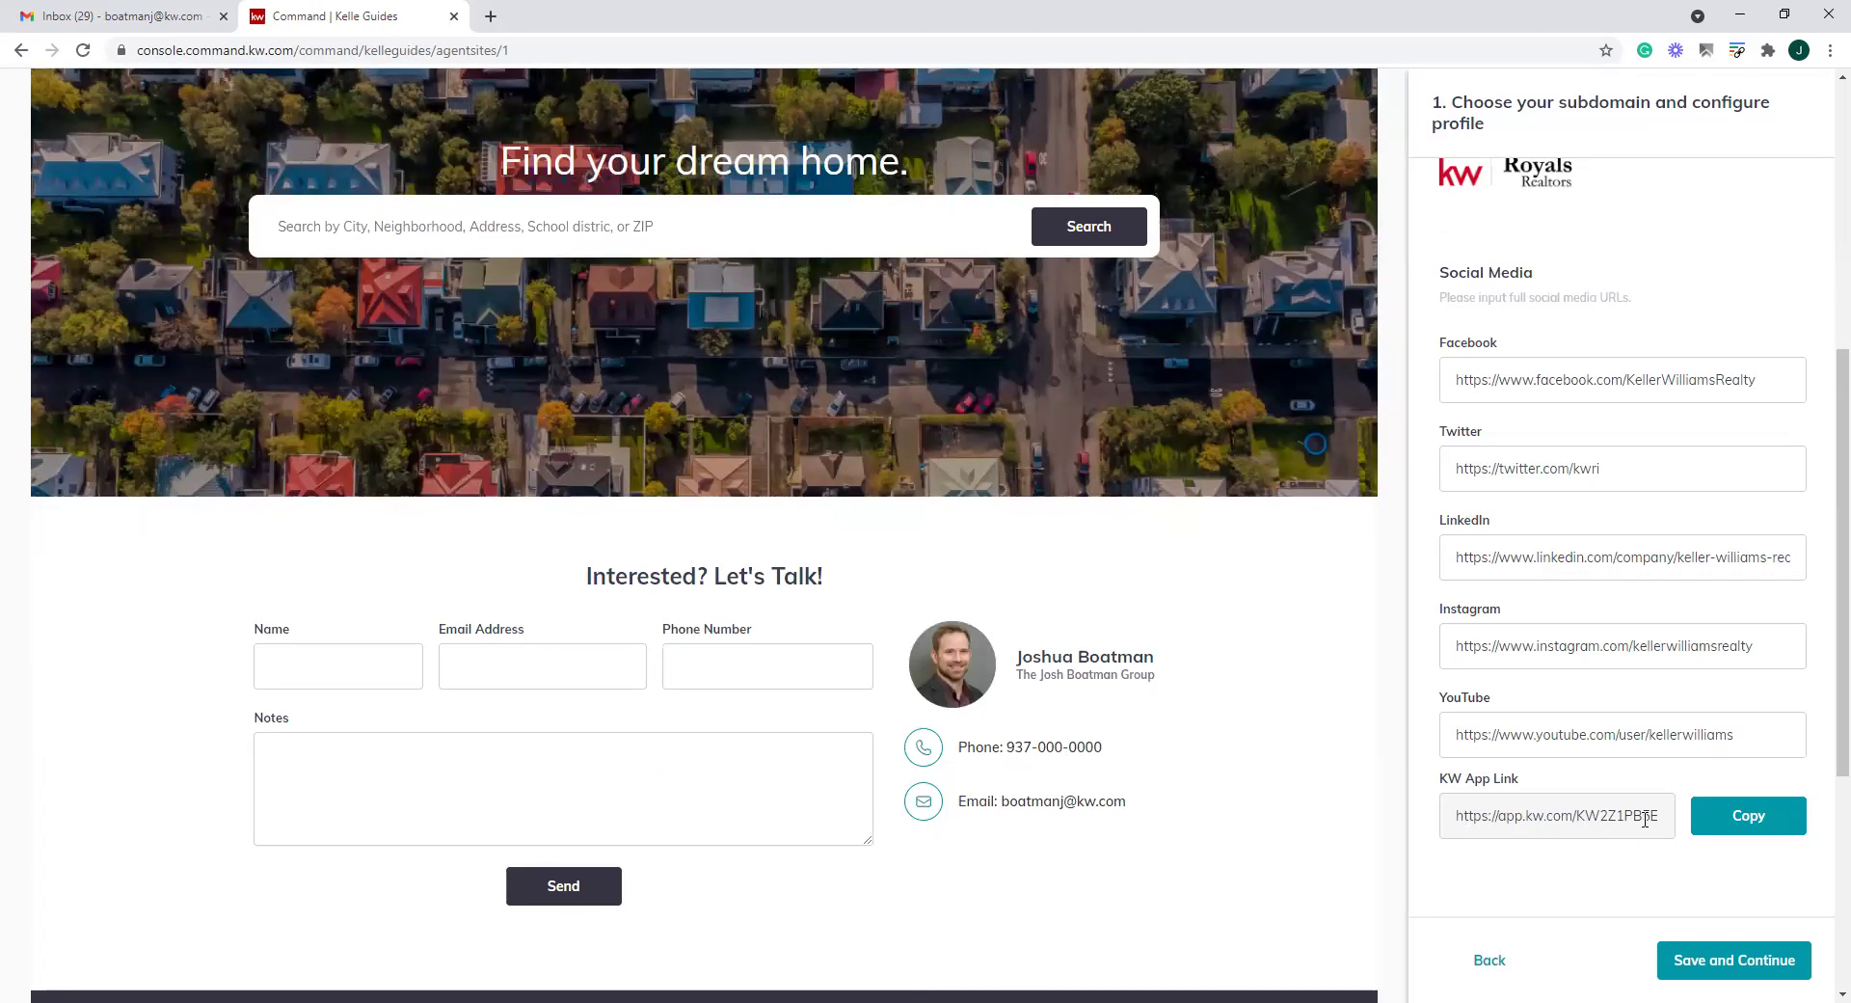
{"action": "scroll", "coordinate": [1272, 781], "scroll_direction": "up", "scroll_amount": 1}
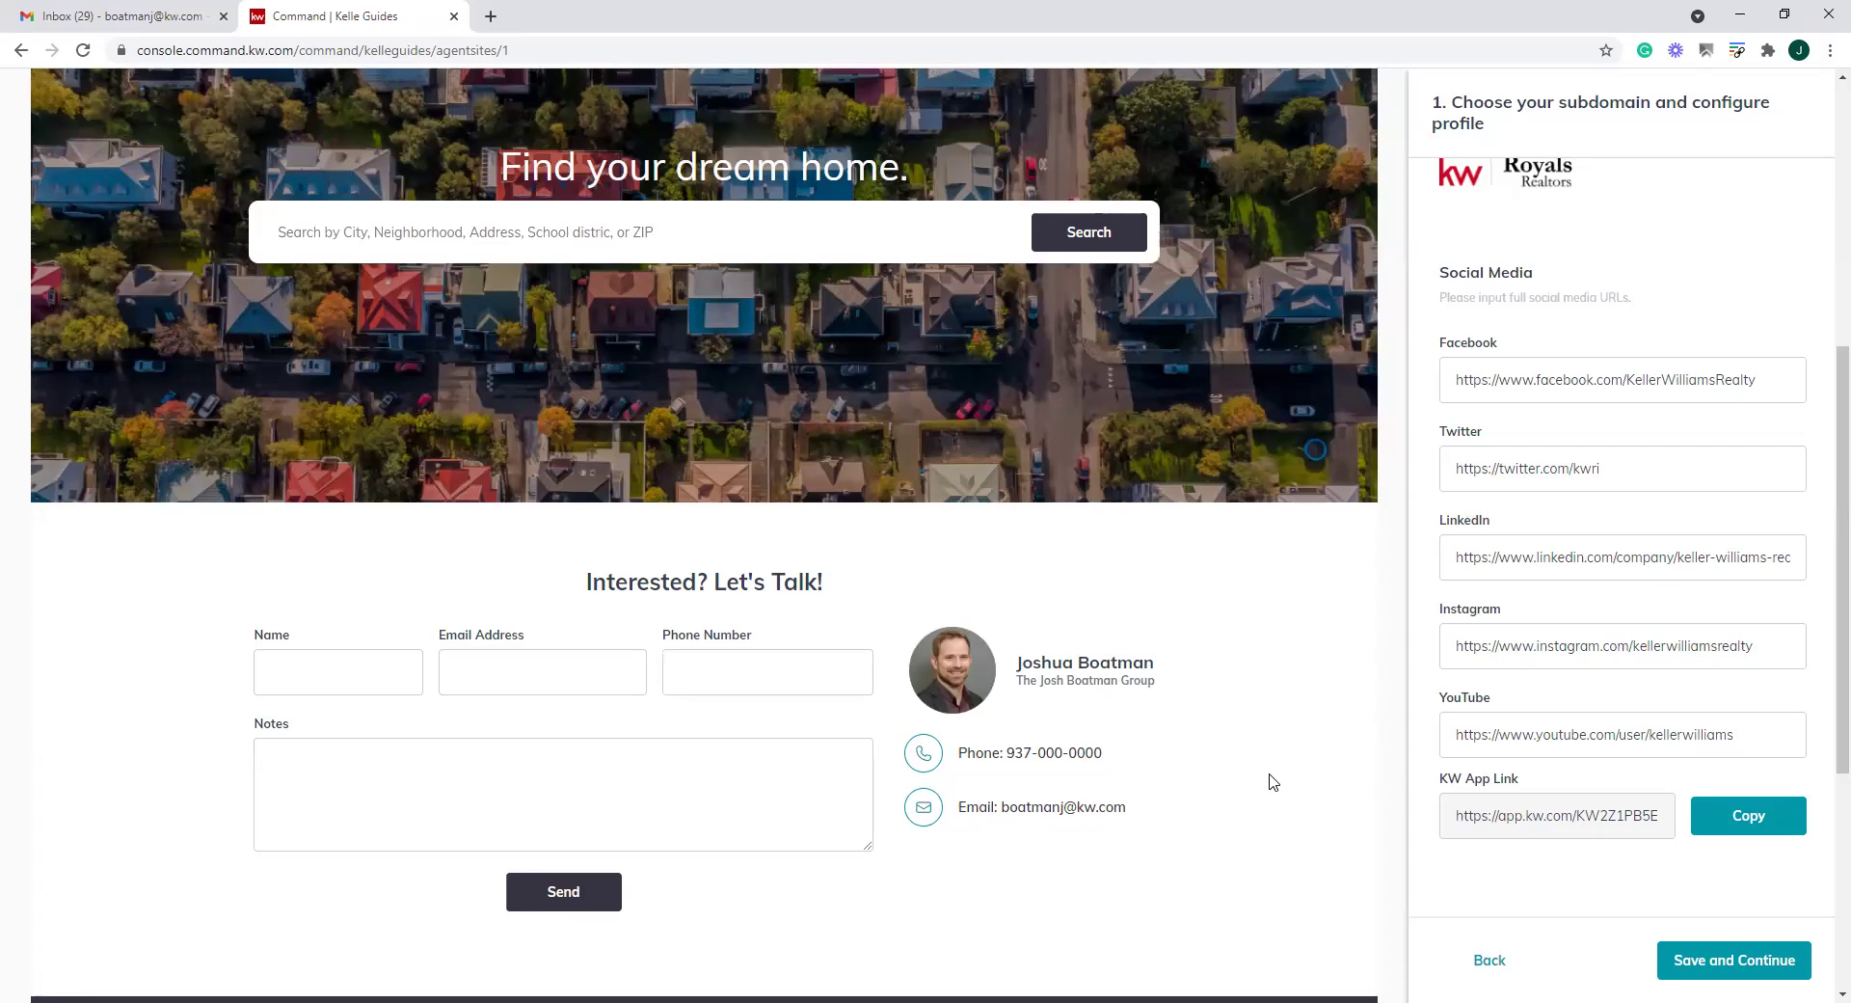
{"action": "scroll", "coordinate": [1273, 781], "scroll_direction": "up", "scroll_amount": 6}
{"action": "scroll", "coordinate": [1269, 782], "scroll_direction": "down", "scroll_amount": 4}
{"action": "scroll", "coordinate": [1269, 782], "scroll_direction": "up", "scroll_amount": 3}
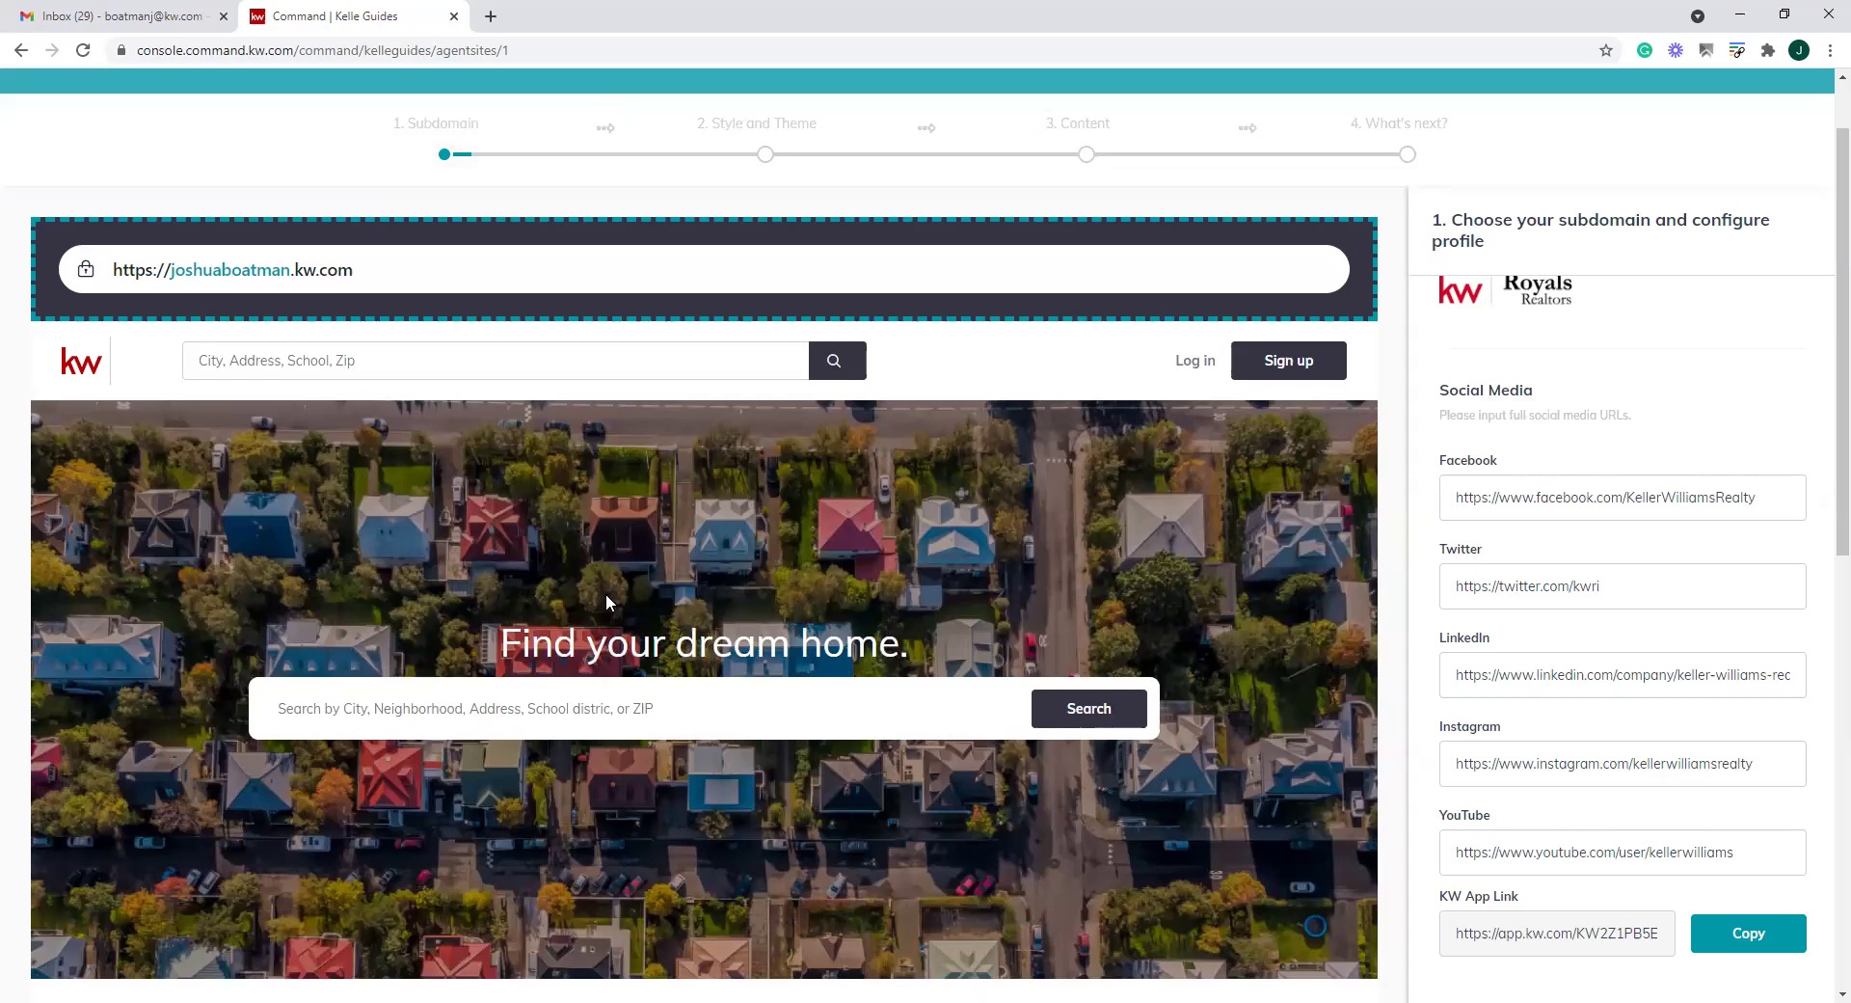
{"action": "scroll", "coordinate": [917, 632], "scroll_direction": "down", "scroll_amount": 6}
{"action": "left_click", "coordinate": [1728, 963]}
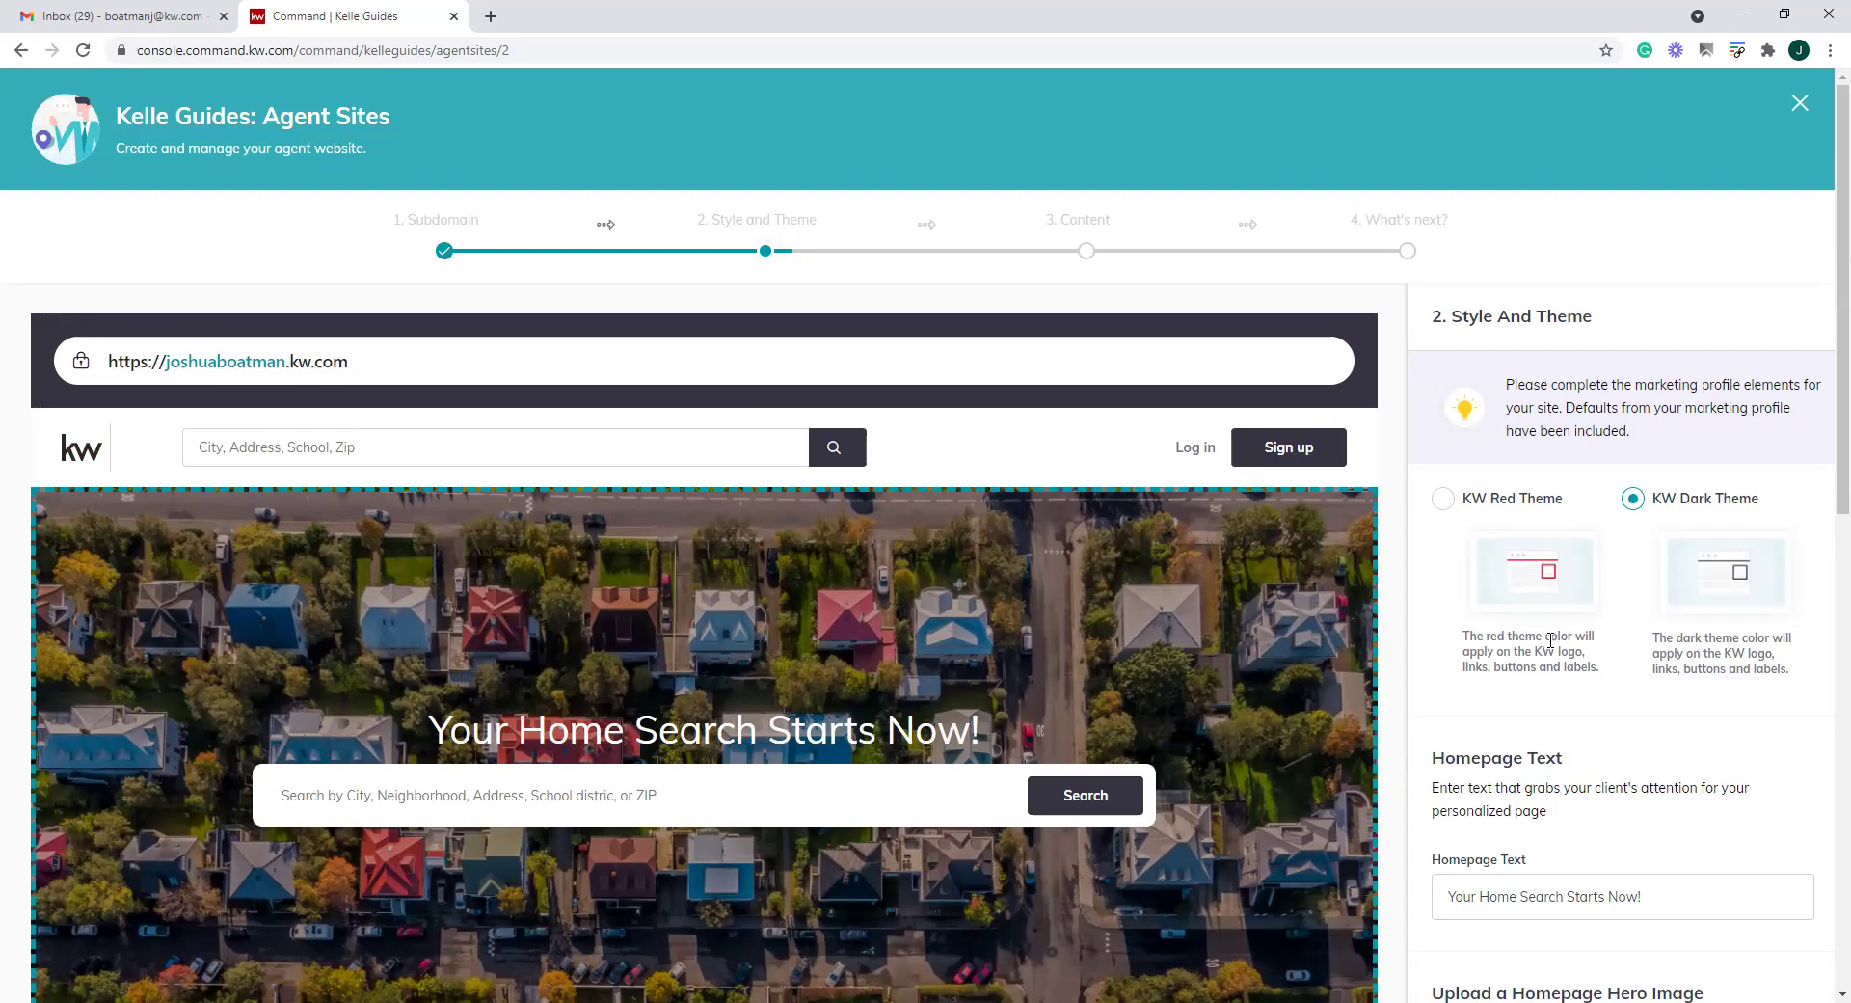
Try KW Red Theme, then switch back to KW Dark Theme
{"action": "scroll", "coordinate": [1551, 640], "scroll_direction": "down", "scroll_amount": 1}
{"action": "scroll", "coordinate": [1549, 631], "scroll_direction": "up", "scroll_amount": 1}
{"action": "left_click", "coordinate": [1440, 499]}
{"action": "scroll", "coordinate": [569, 628], "scroll_direction": "down", "scroll_amount": 9}
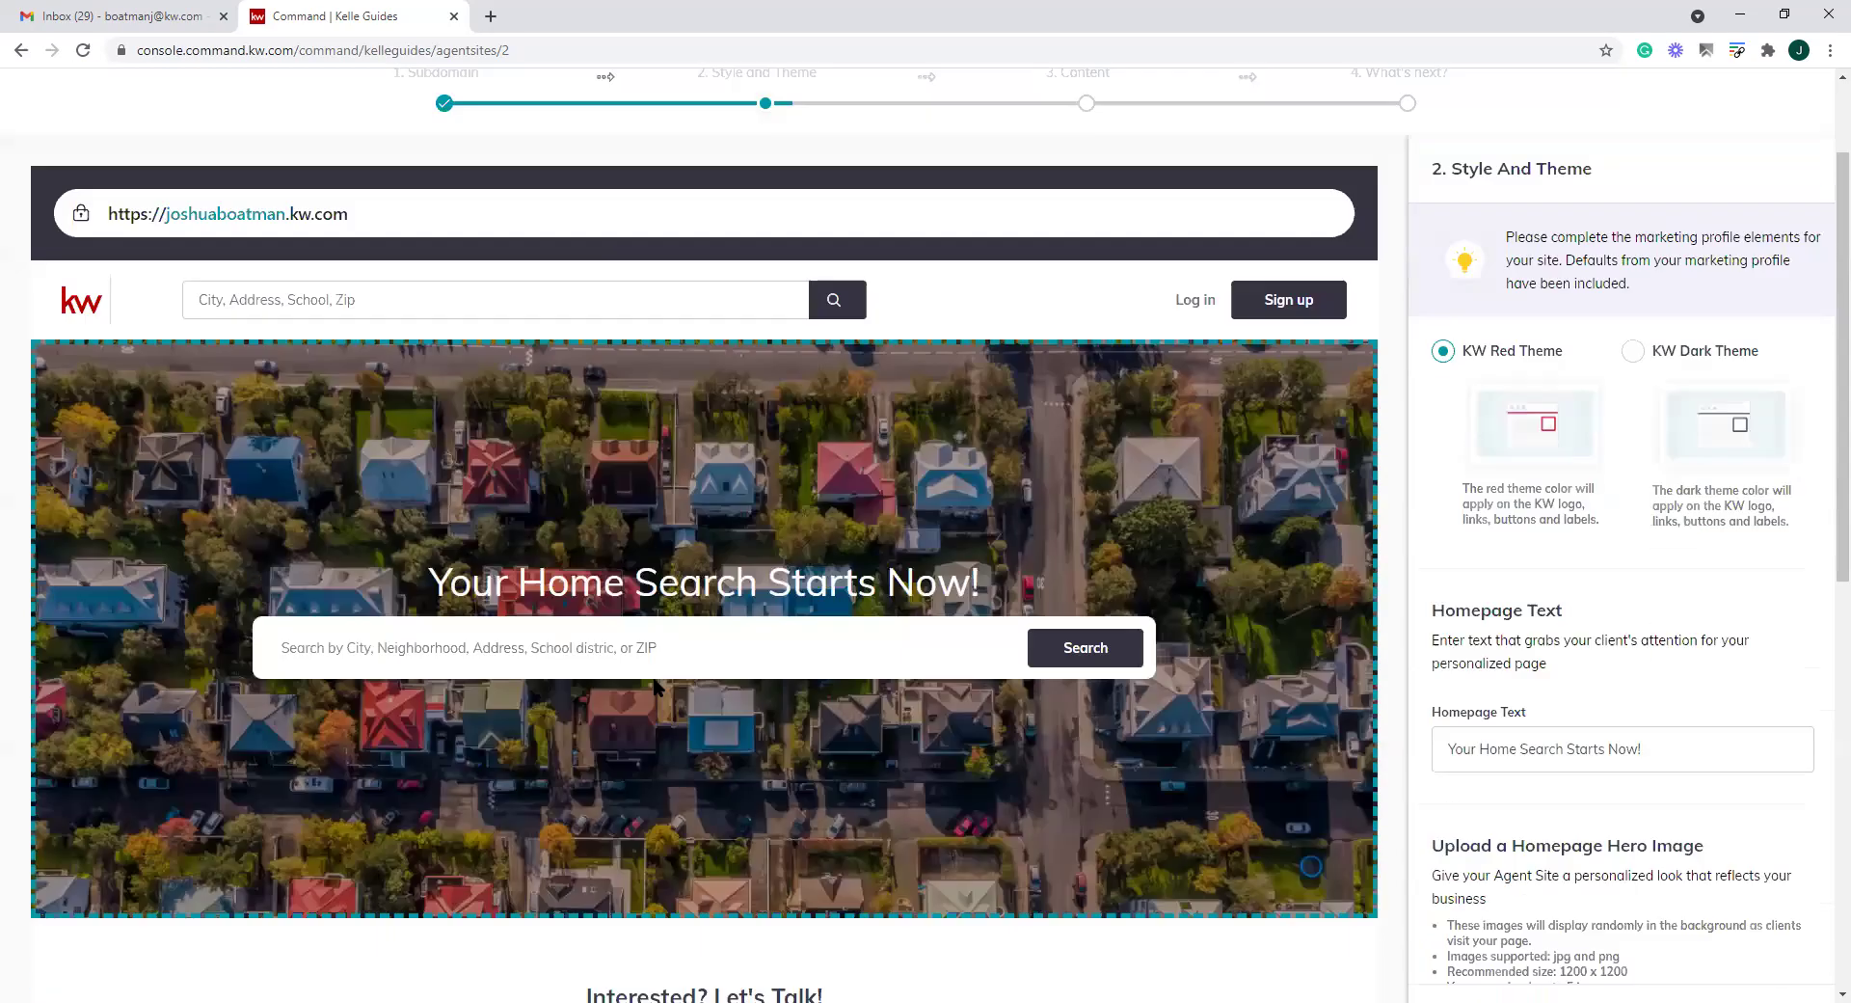
{"action": "scroll", "coordinate": [1286, 621], "scroll_direction": "up", "scroll_amount": 10}
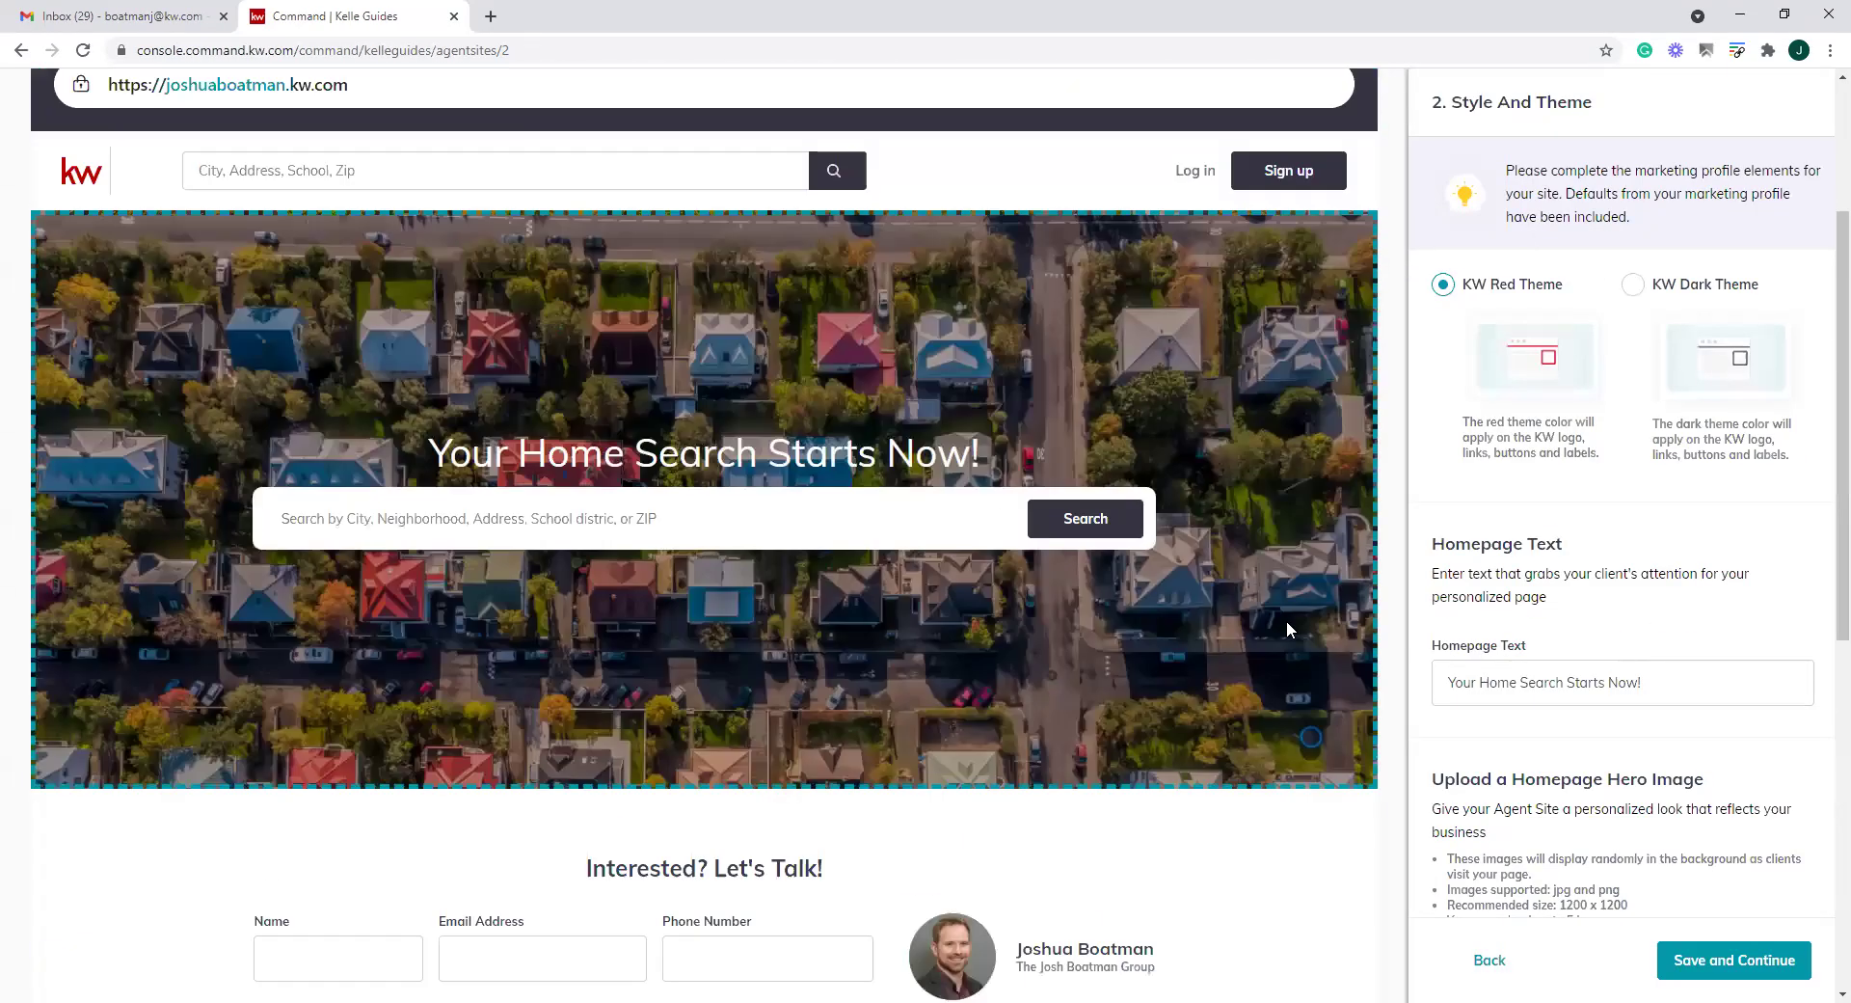
{"action": "left_click", "coordinate": [1636, 308]}
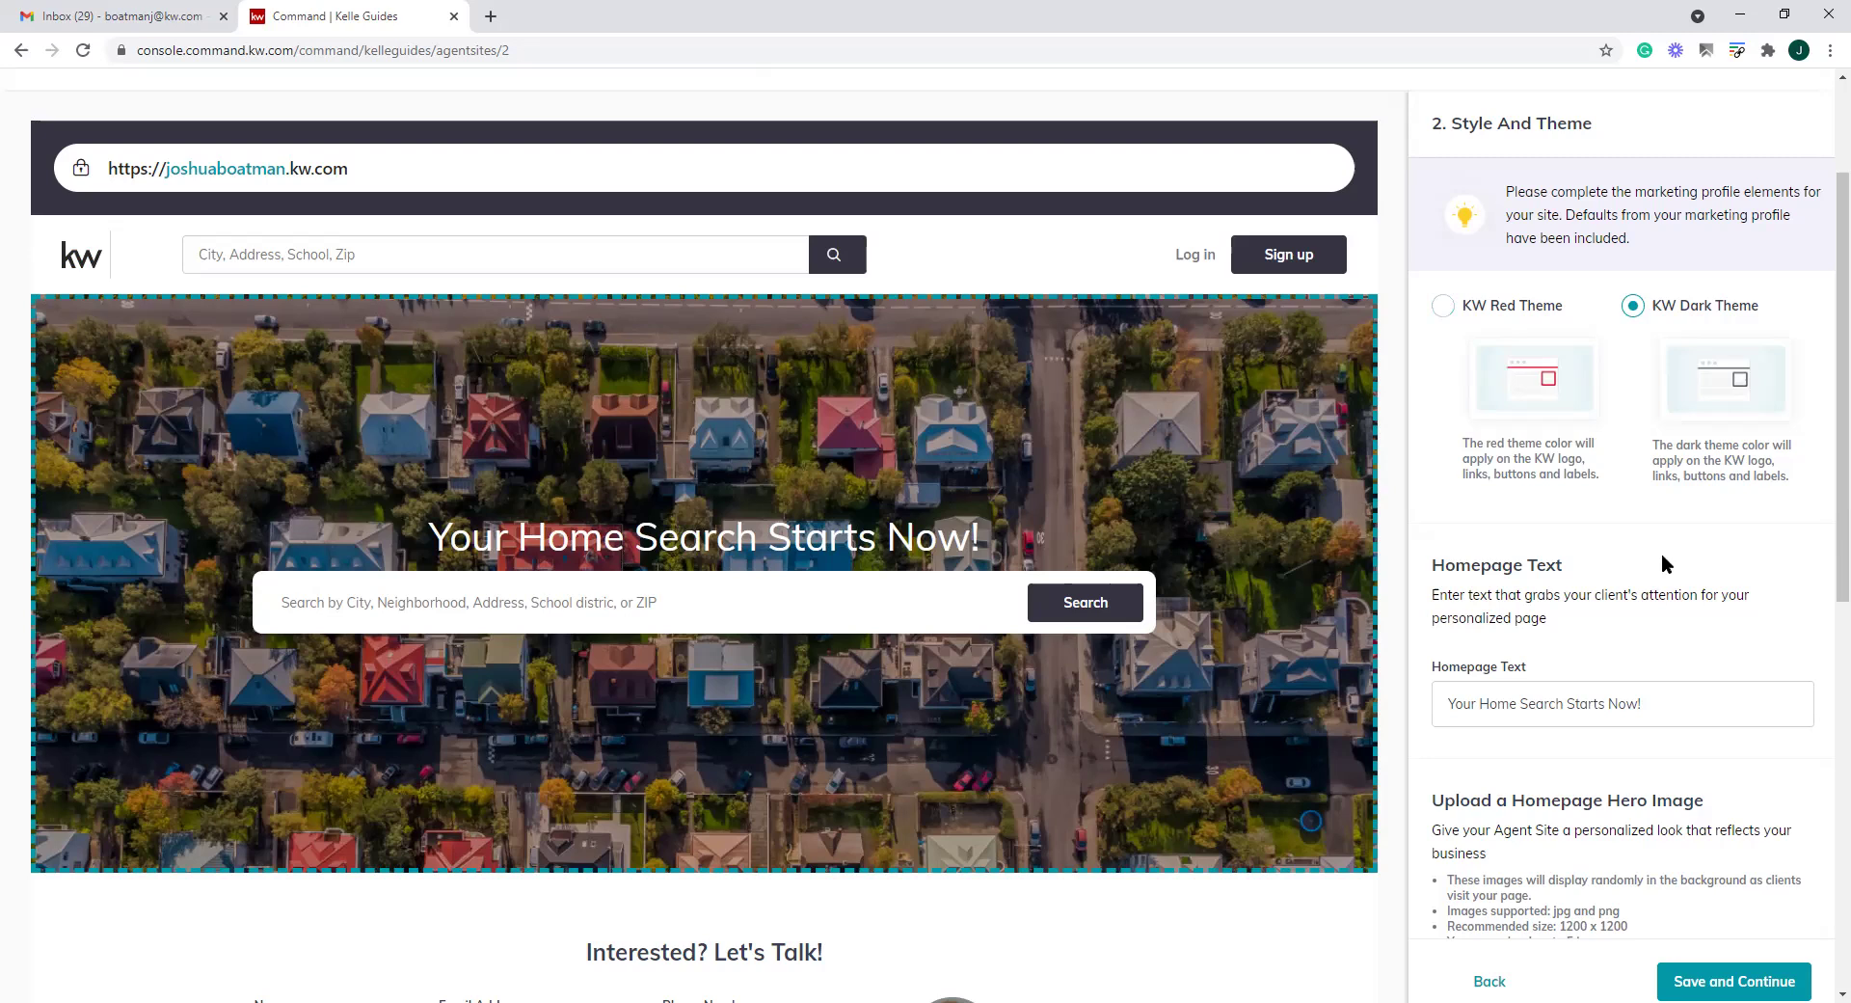
Highlight the existing hero headline, including 'Starts Now!', in the site preview
{"action": "scroll", "coordinate": [1667, 563], "scroll_direction": "down", "scroll_amount": 1}
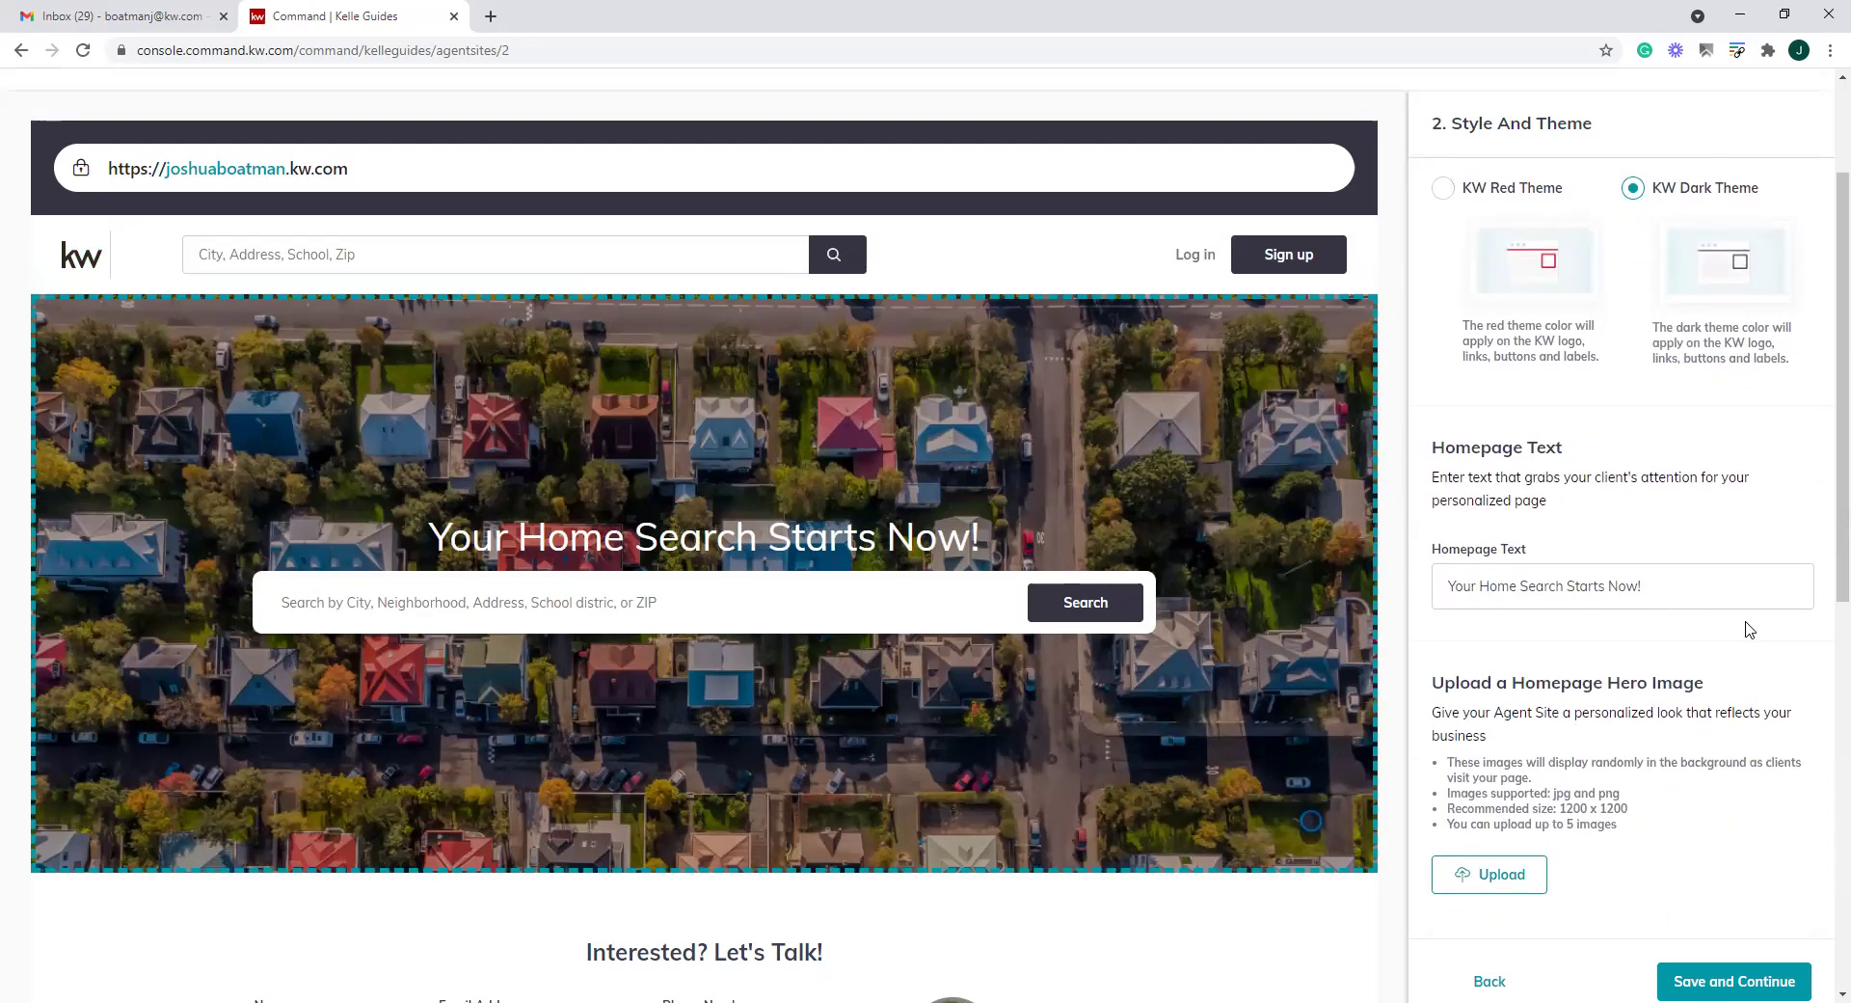
{"action": "scroll", "coordinate": [1726, 626], "scroll_direction": "down", "scroll_amount": 1}
{"action": "left_click_drag", "start_coordinate": [981, 536], "coordinate": [410, 535]}
{"action": "left_click", "coordinate": [974, 536]}
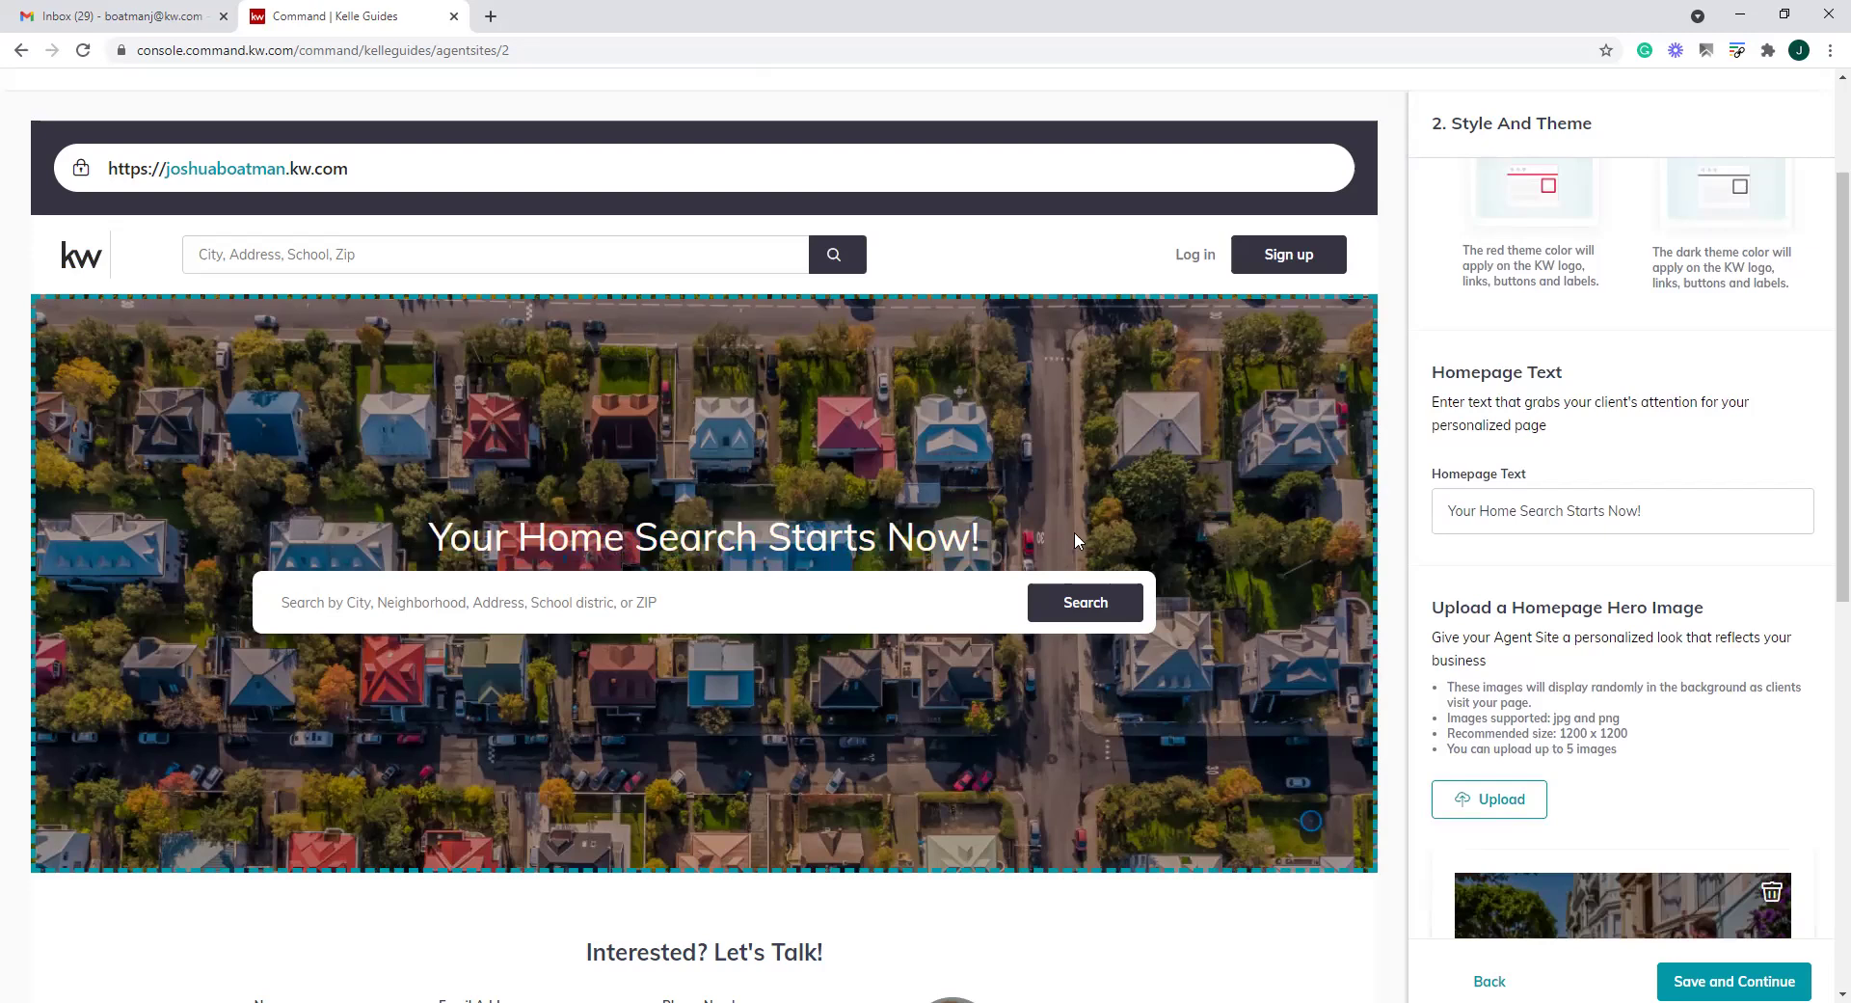
{"action": "left_click_drag", "start_coordinate": [981, 536], "coordinate": [409, 531]}
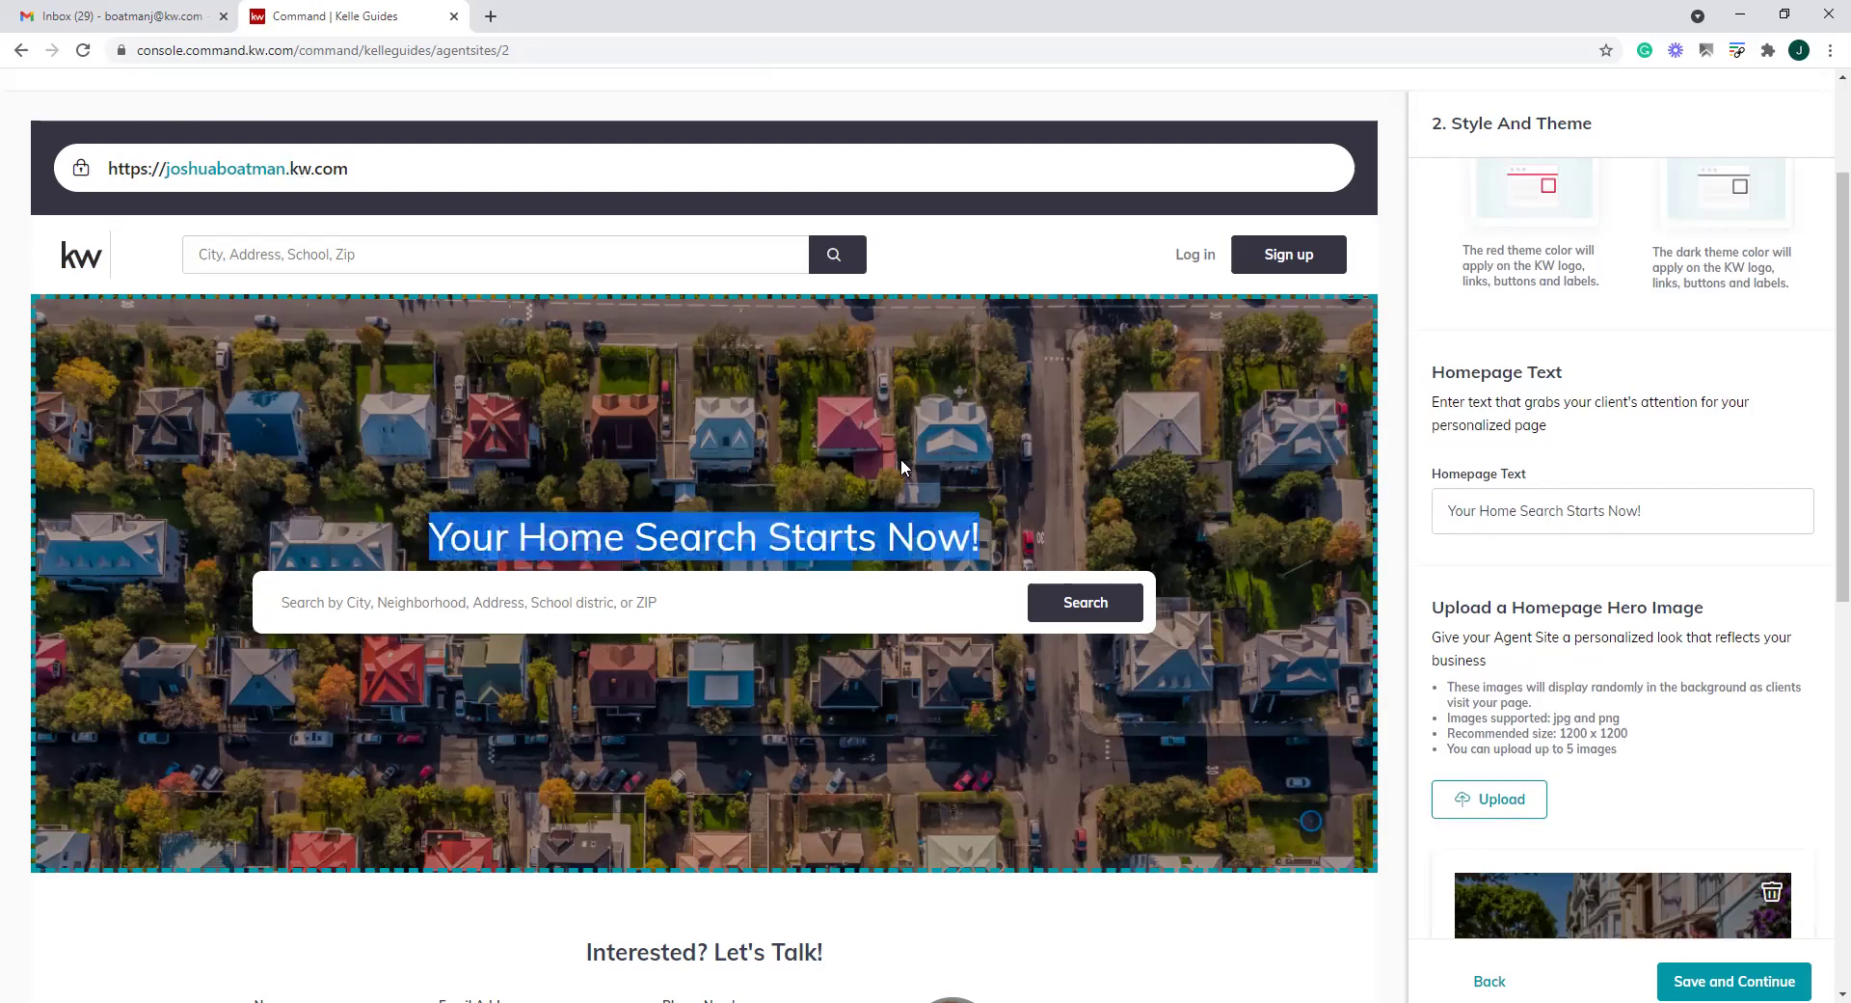
{"action": "left_click_drag", "start_coordinate": [984, 536], "coordinate": [767, 536]}
{"action": "left_click_drag", "start_coordinate": [540, 513], "coordinate": [425, 532]}
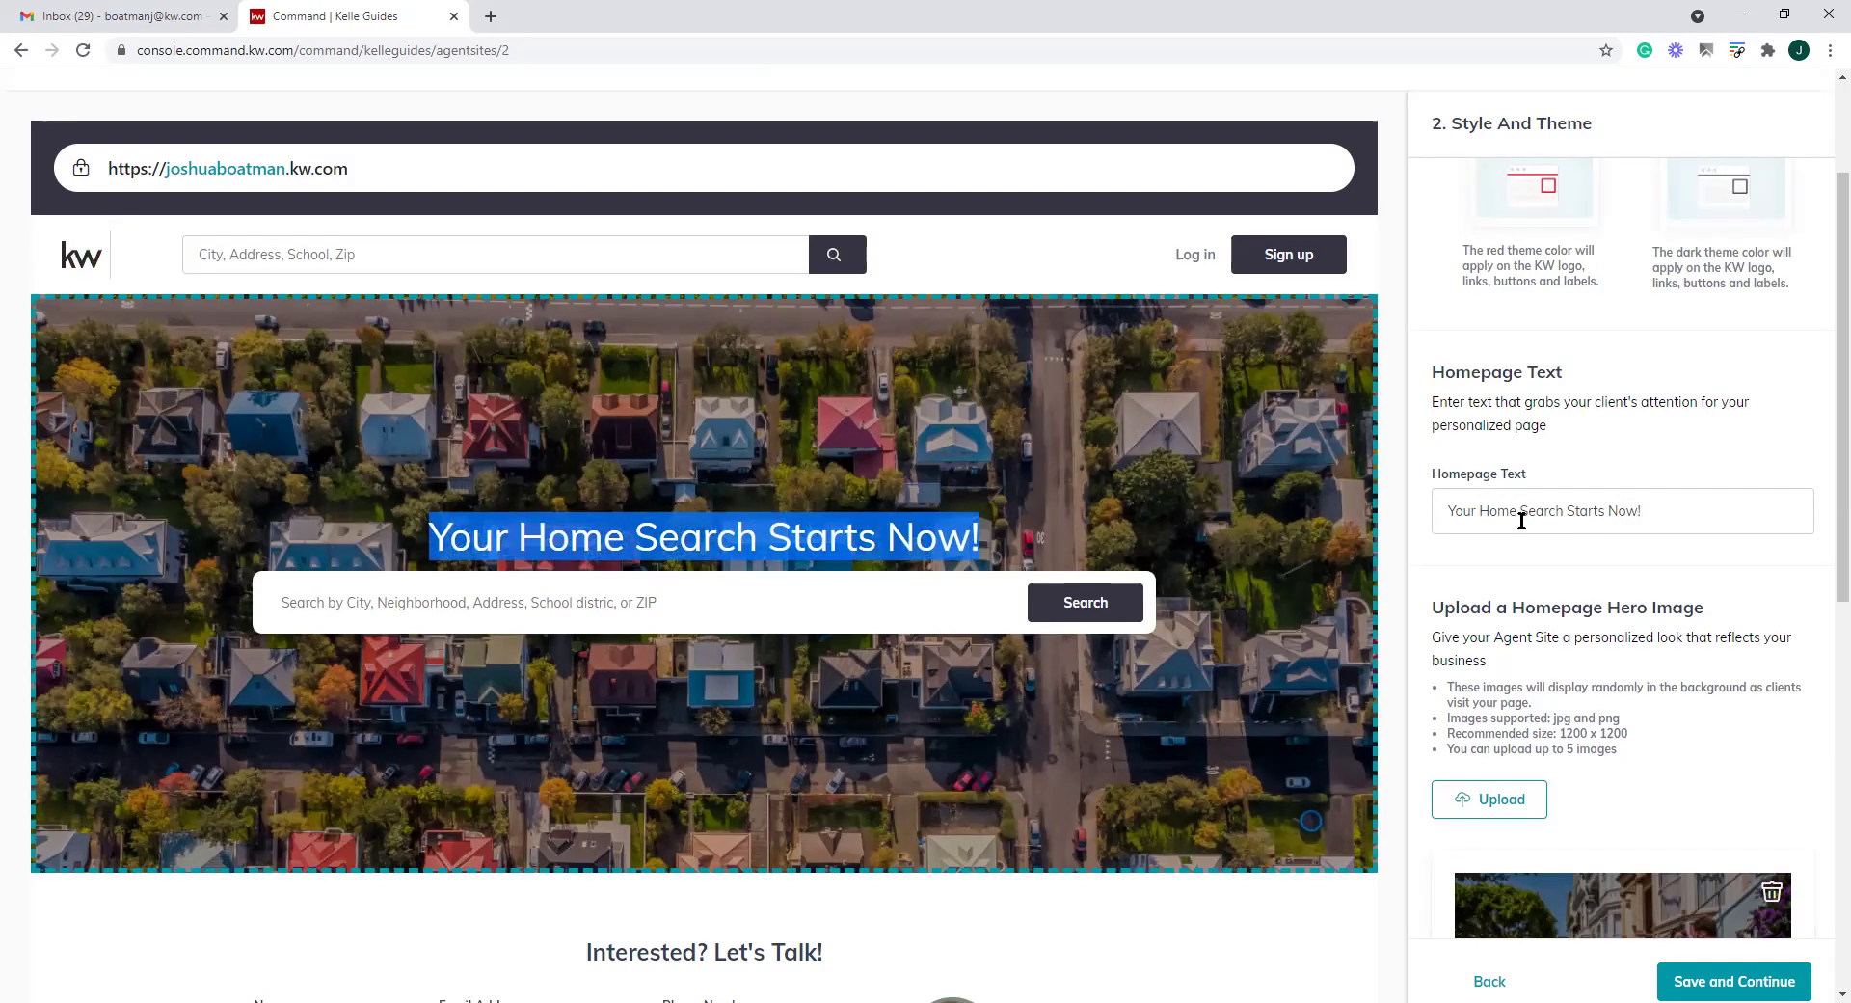
Replace the Homepage Text with "Turn Your dreams into an address!"
{"action": "left_click", "coordinate": [1572, 521]}
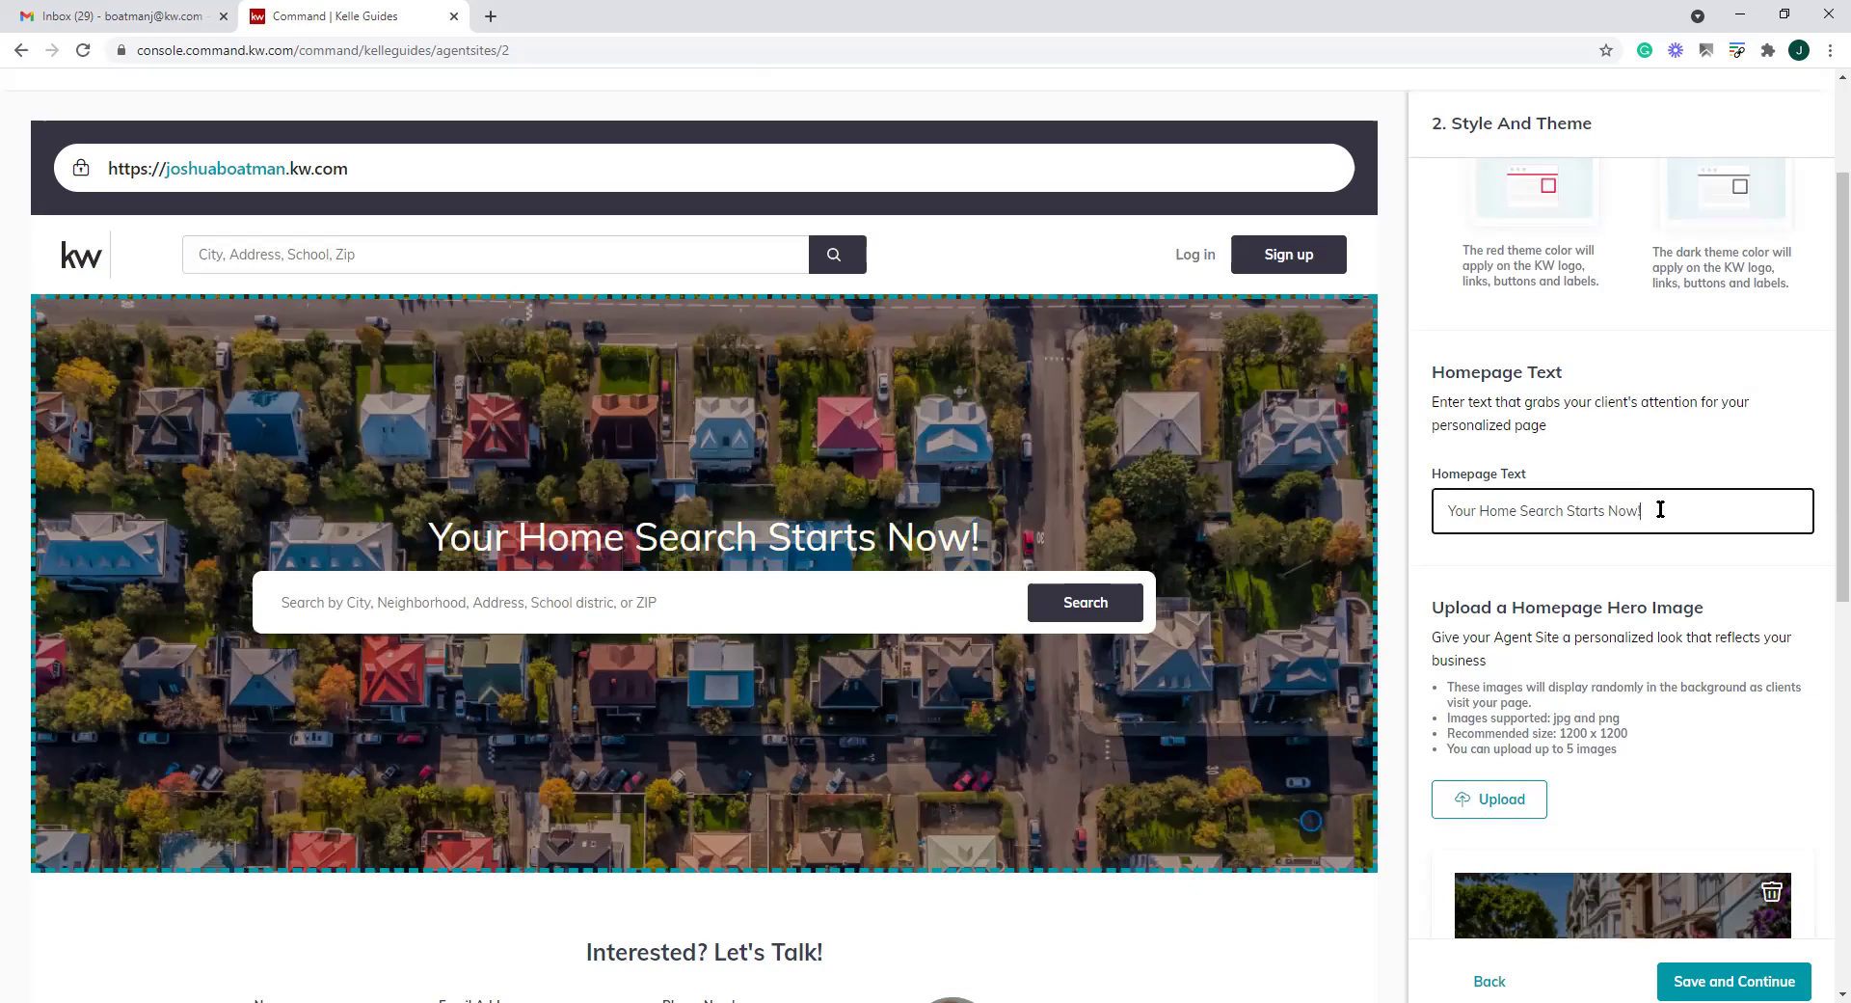
{"action": "left_click_drag", "start_coordinate": [1658, 511], "coordinate": [1384, 504]}
{"action": "key", "text": "BackSpace"}
{"action": "type", "text": "Fnd"}
{"action": "key", "text": "BackSpace"}
{"action": "key", "text": "BackSpace"}
{"action": "key", "text": "BackSpace"}
{"action": "type", "text": "Turn y"}
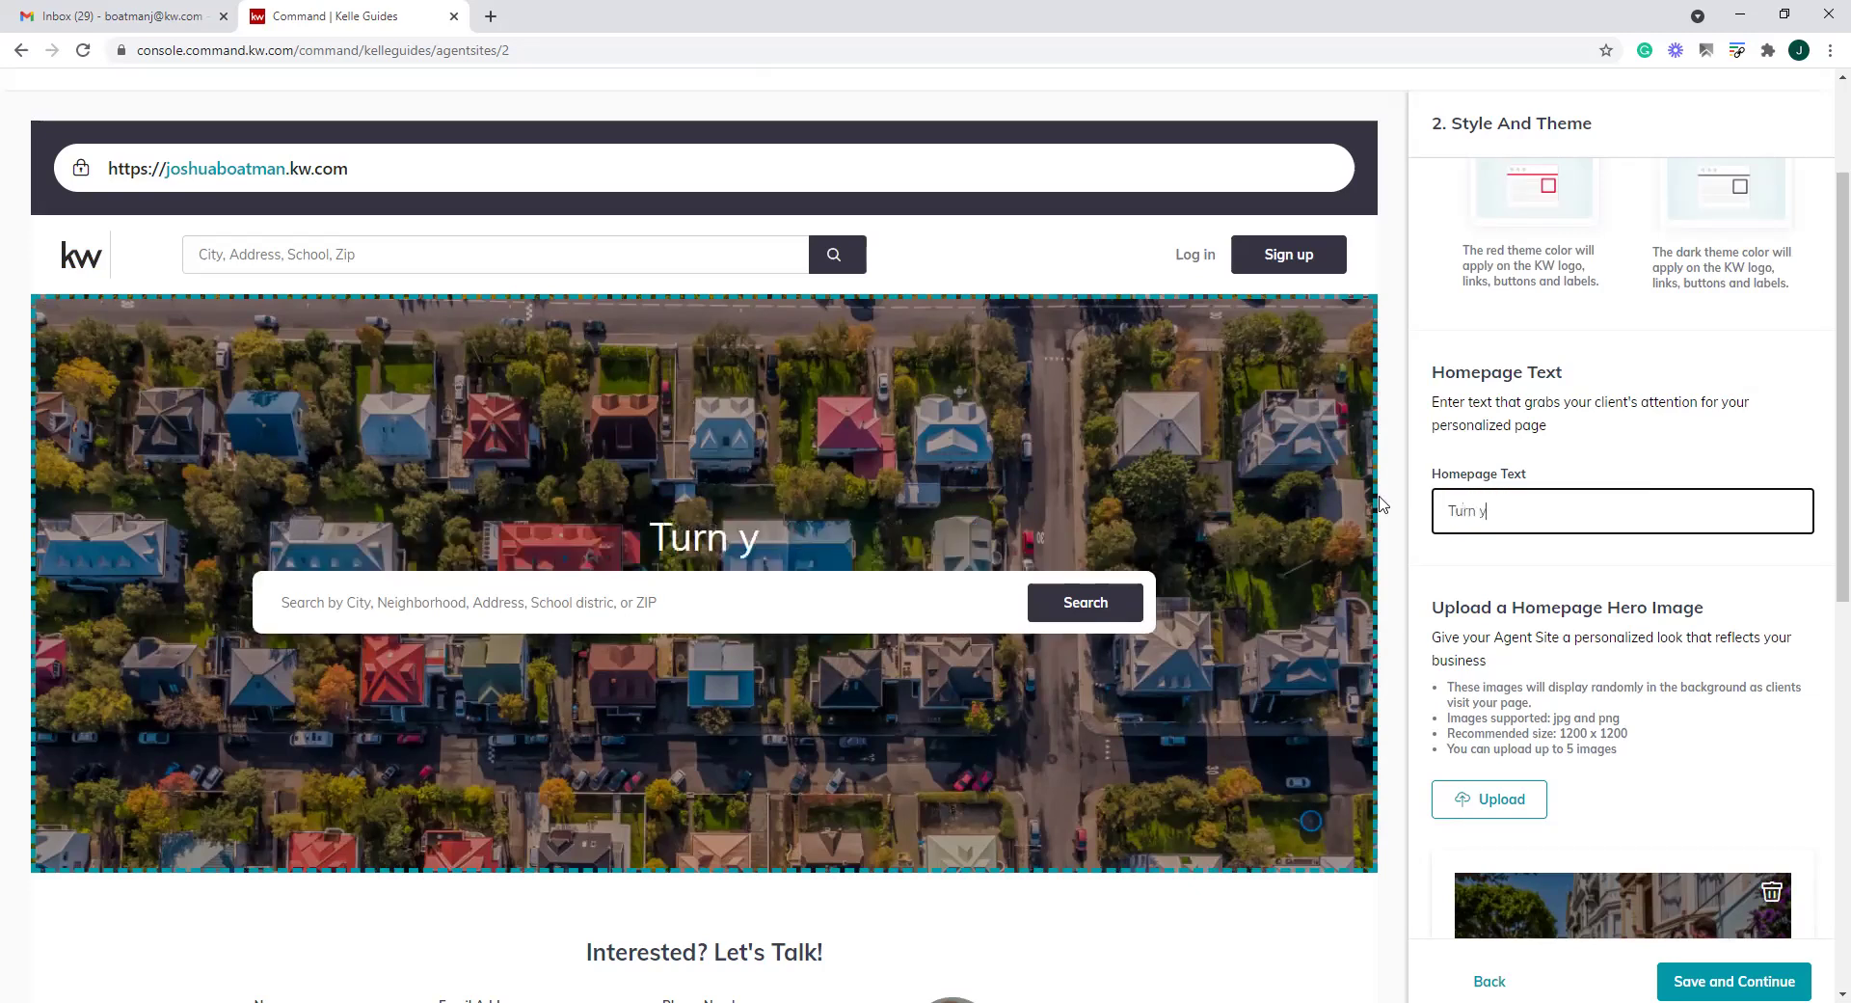
{"action": "type", "text": "our dreams into a"}
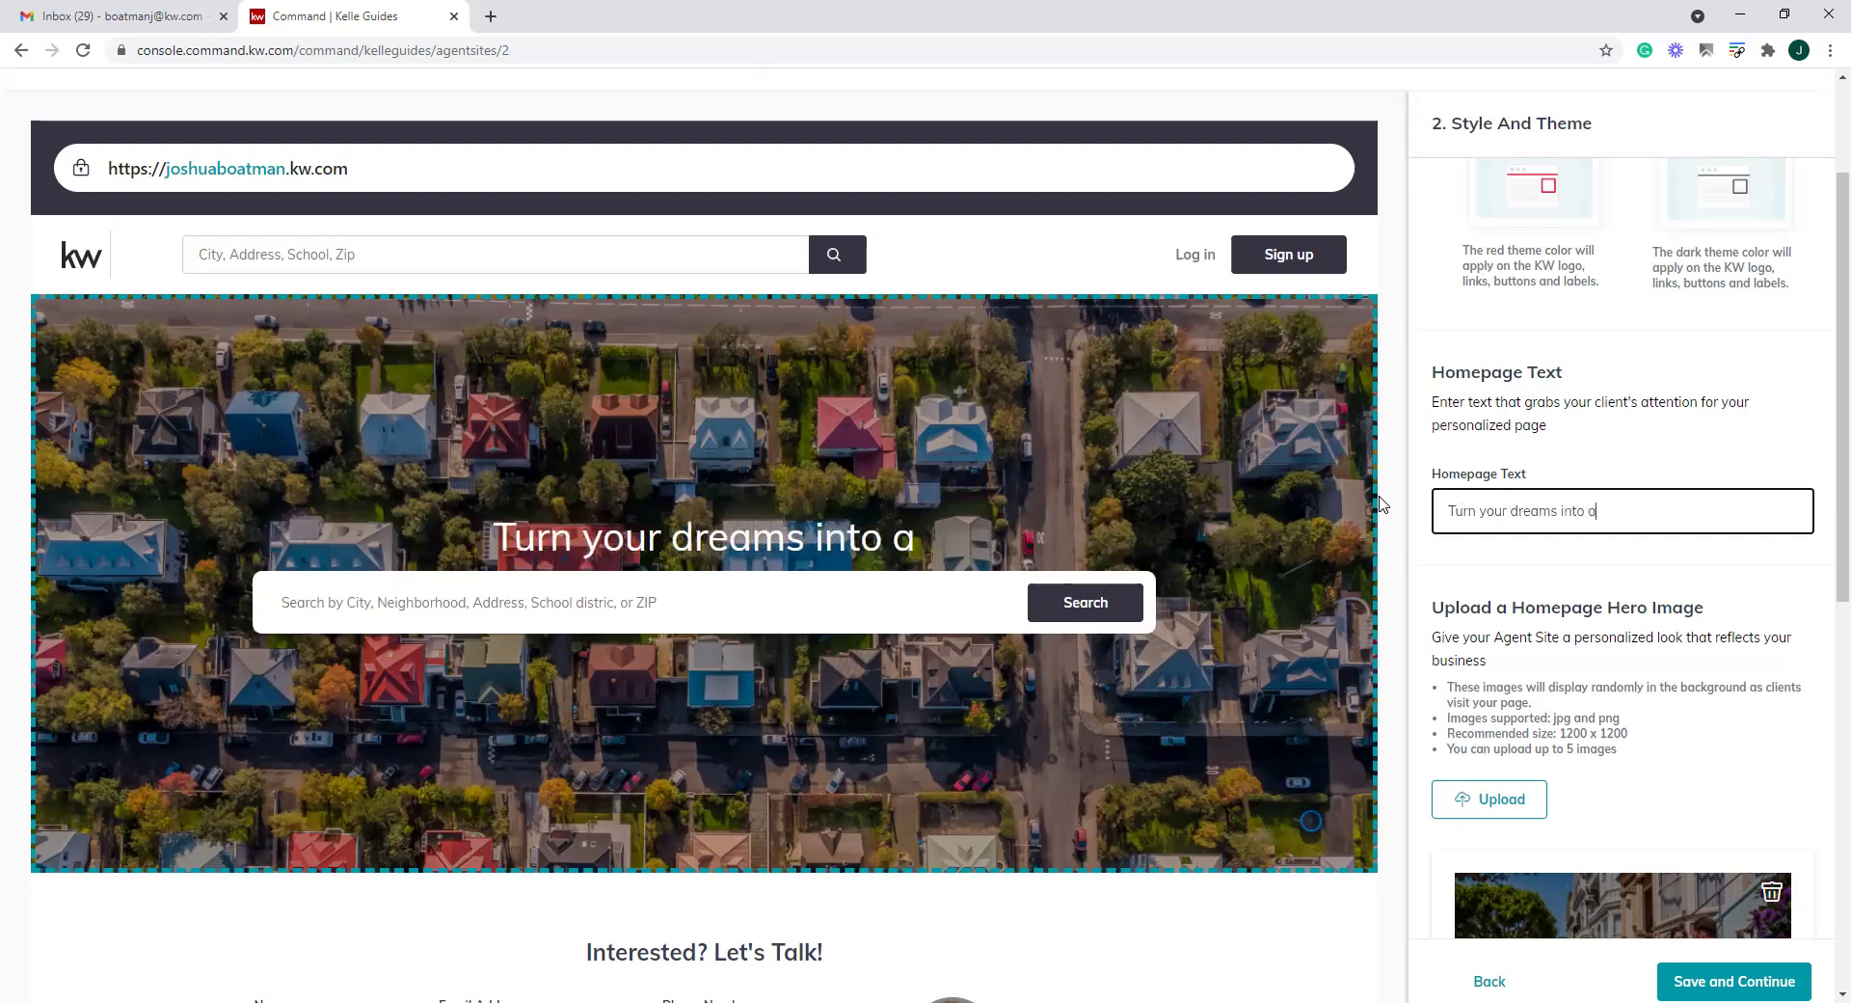
{"action": "type", "text": "n address!"}
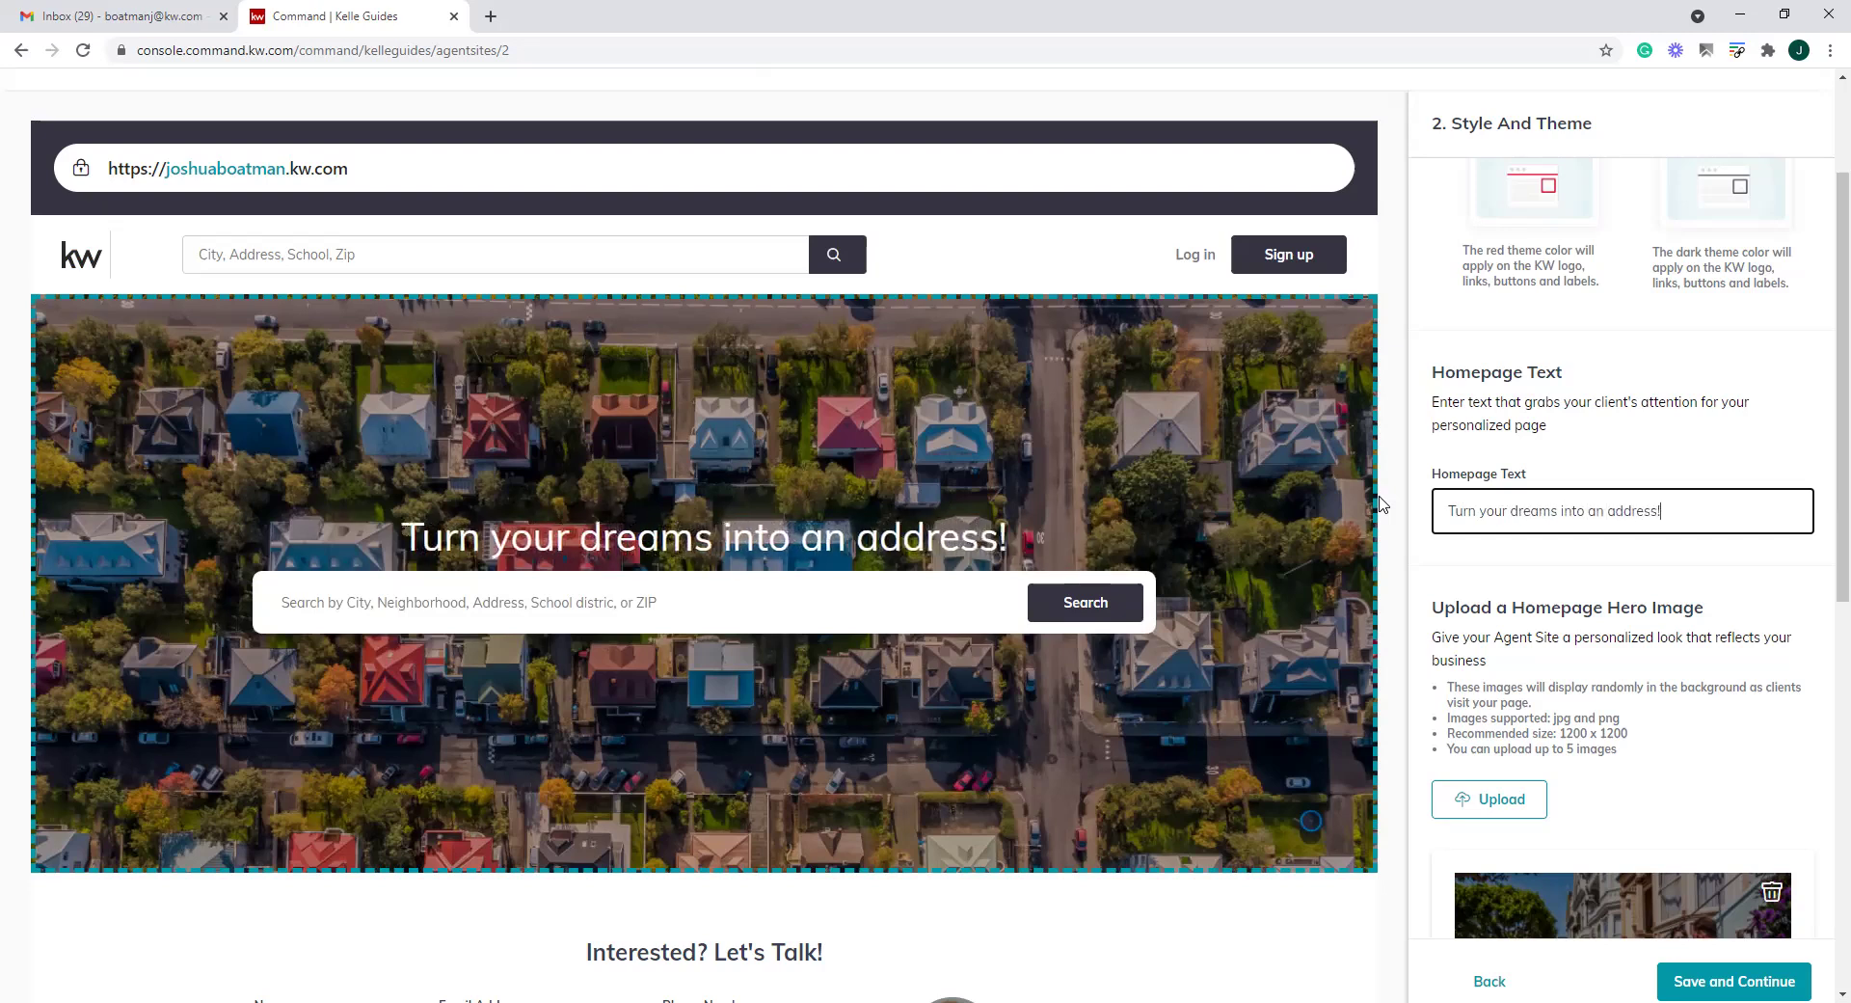
{"action": "left_click_drag", "start_coordinate": [1486, 511], "coordinate": [1476, 511]}
{"action": "type", "text": "Y"}
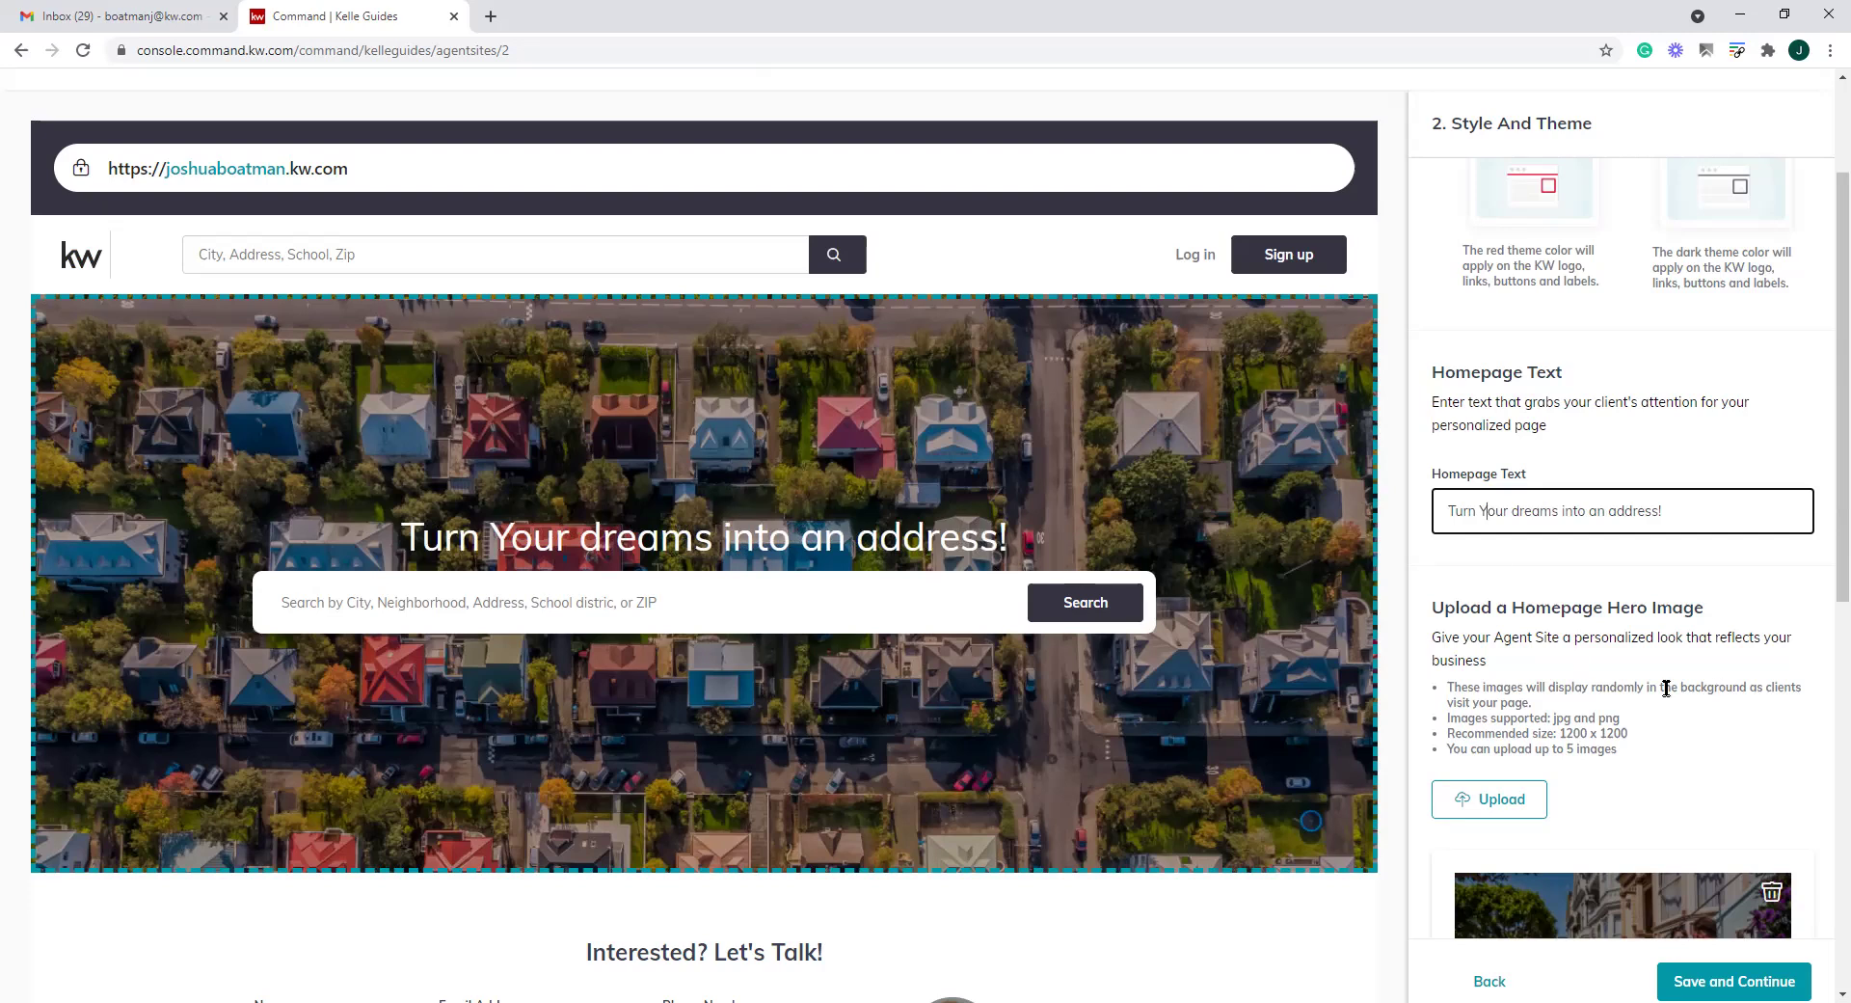
{"action": "scroll", "coordinate": [1827, 588], "scroll_direction": "down", "scroll_amount": 7}
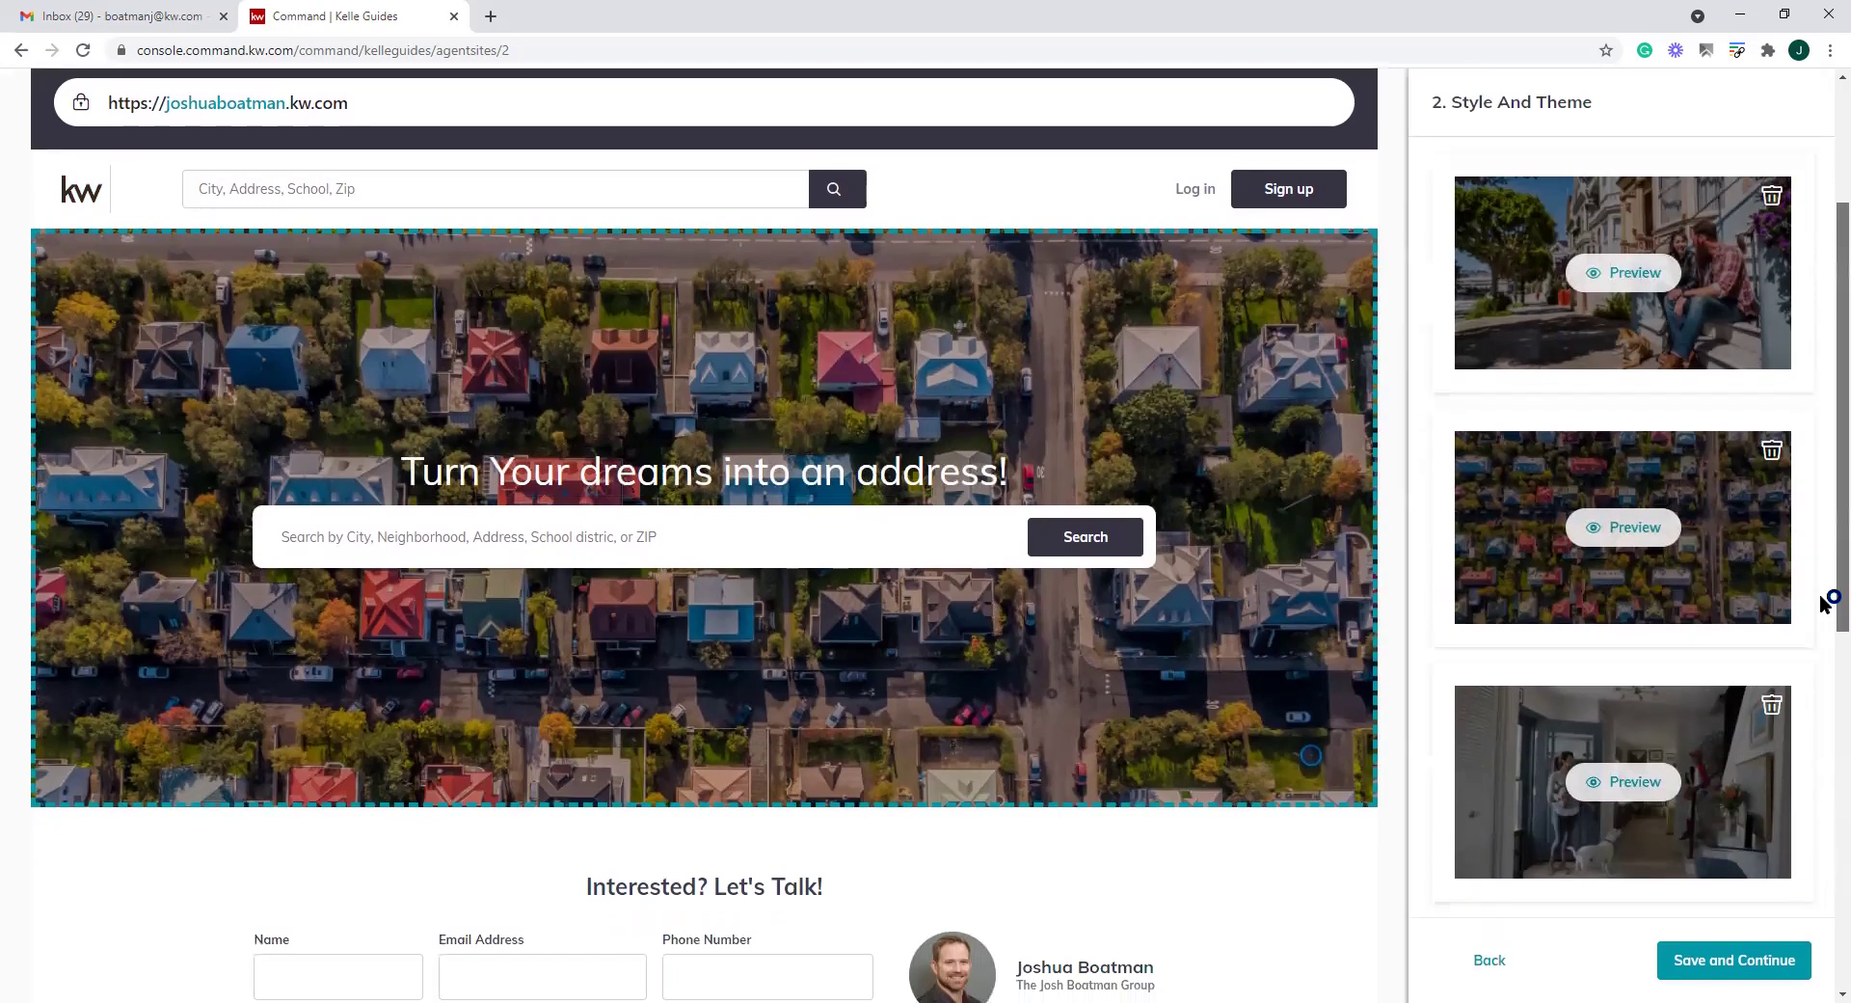
{"action": "scroll", "coordinate": [1825, 602], "scroll_direction": "up", "scroll_amount": 1}
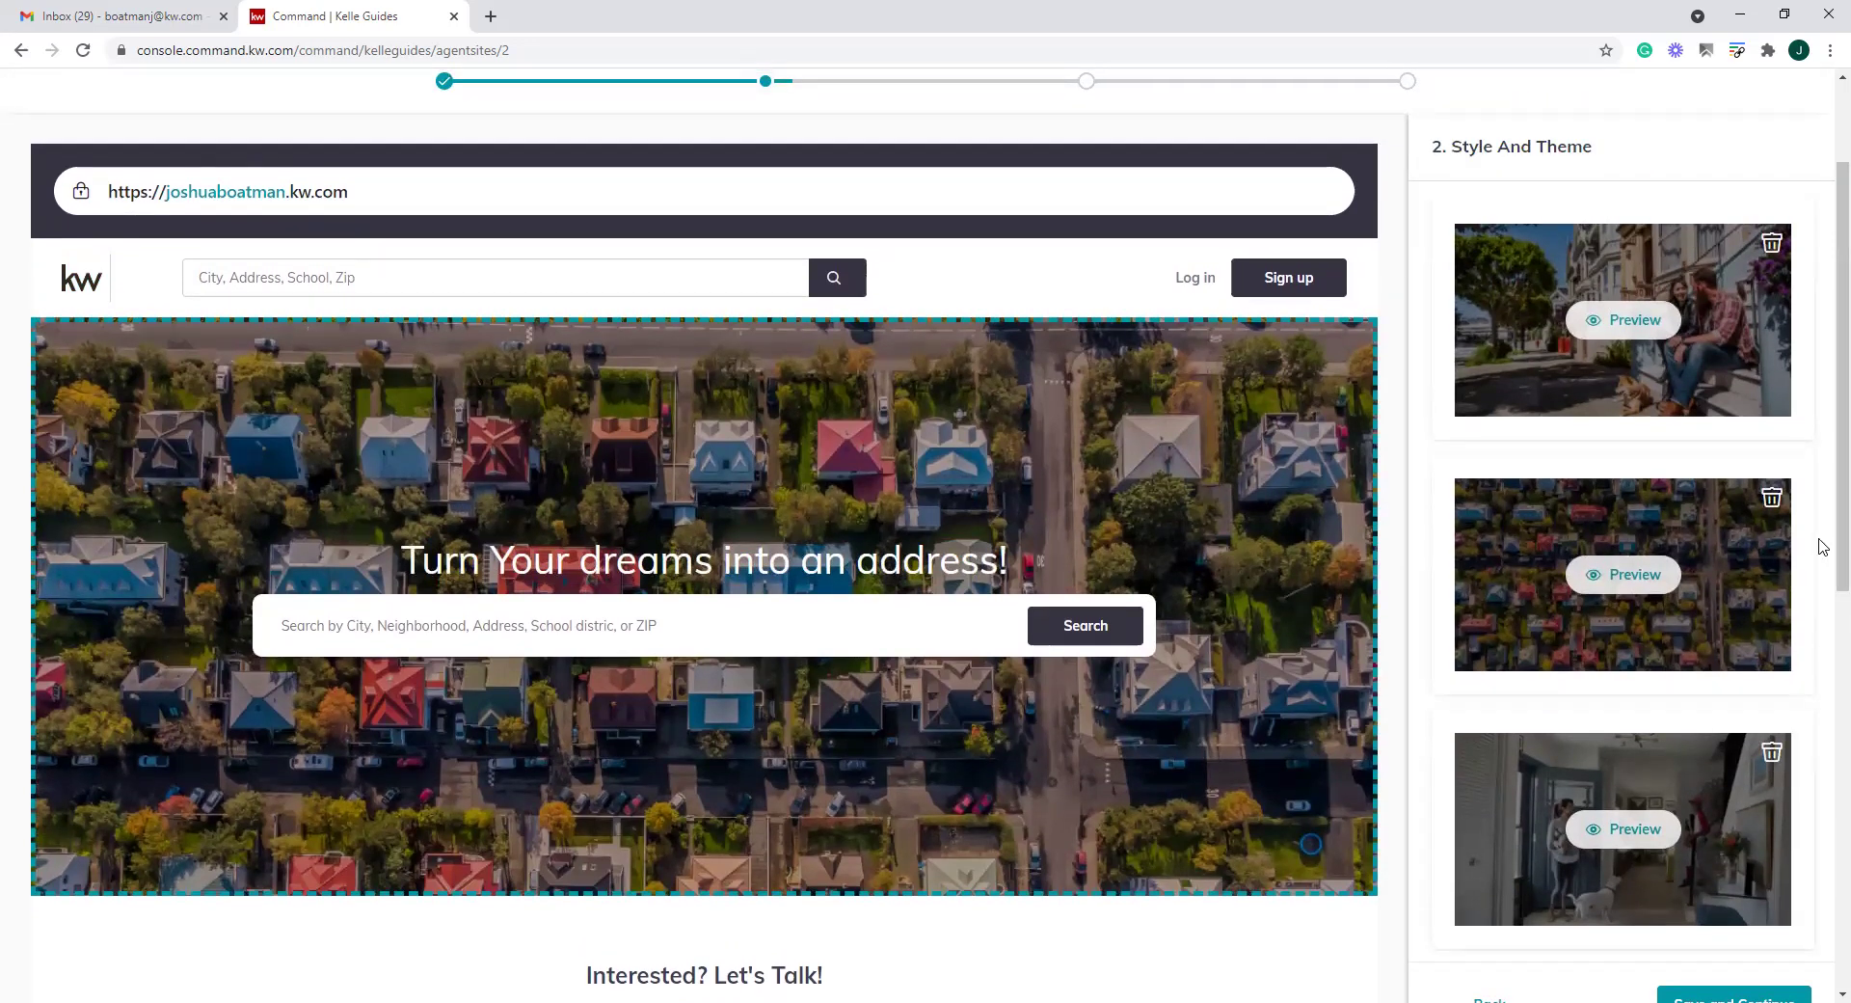
{"action": "scroll", "coordinate": [1822, 546], "scroll_direction": "up", "scroll_amount": 2}
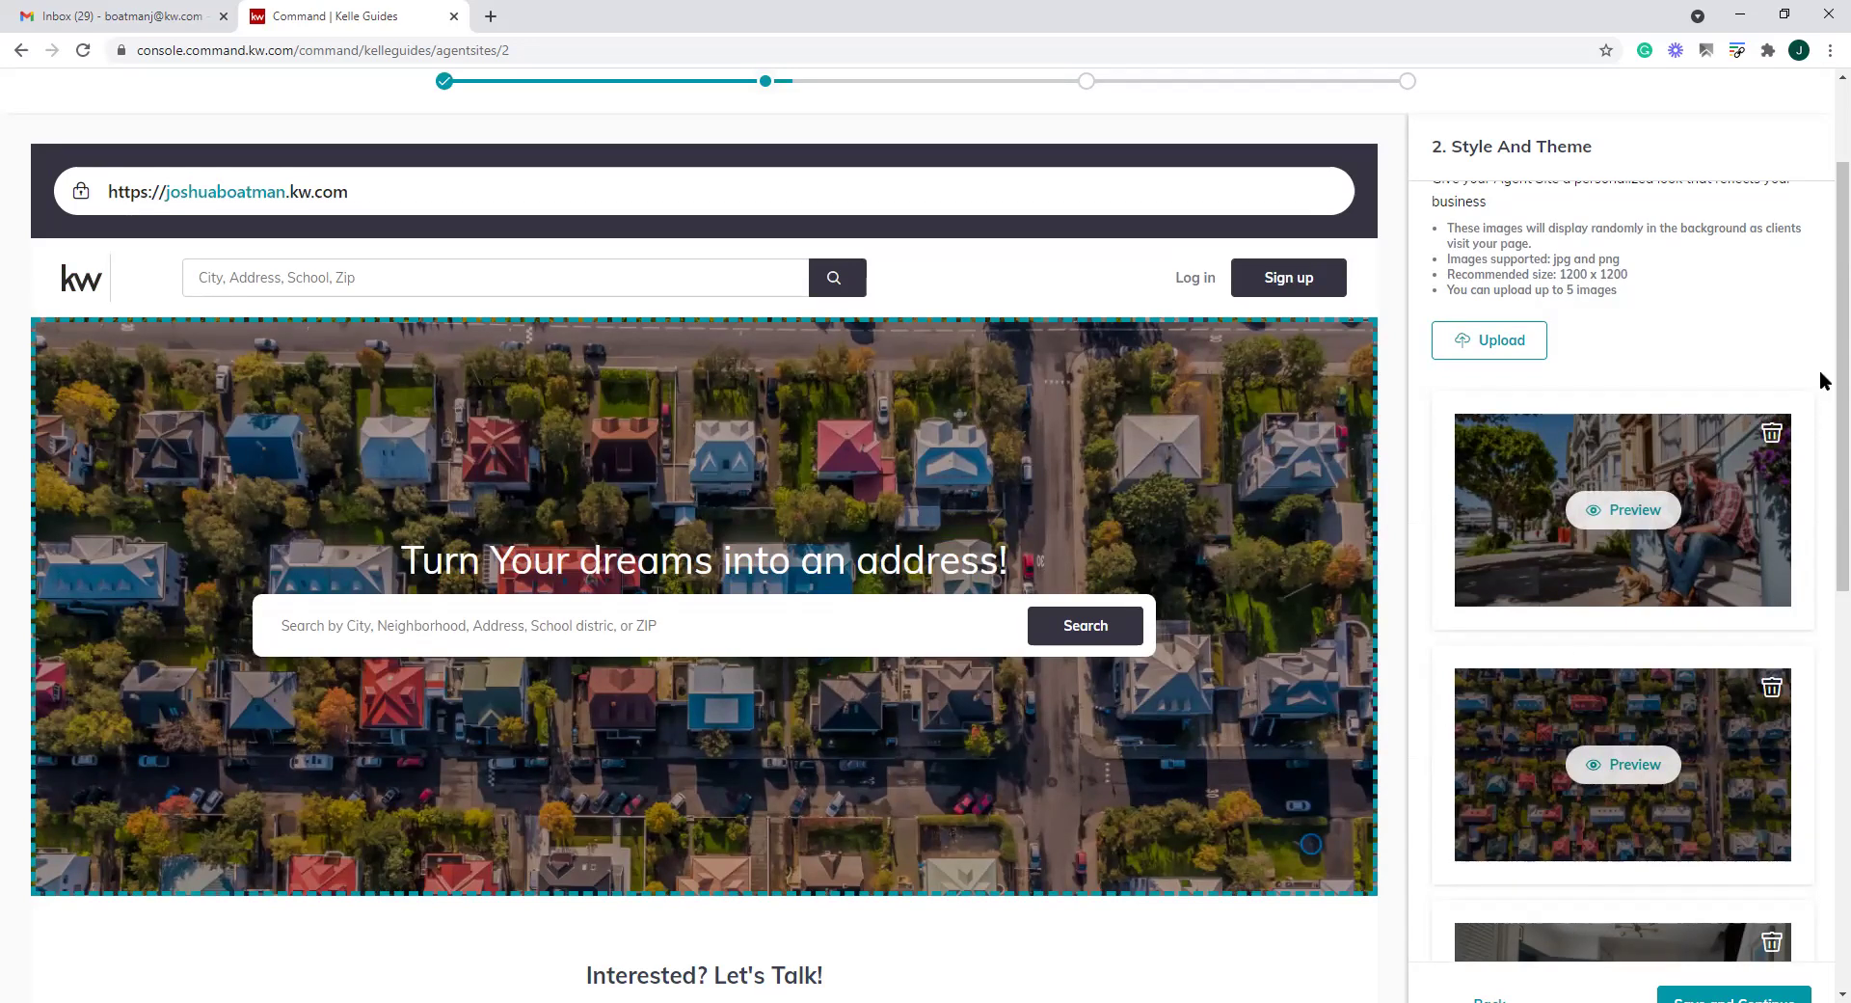
{"action": "scroll", "coordinate": [1822, 380], "scroll_direction": "down", "scroll_amount": 2}
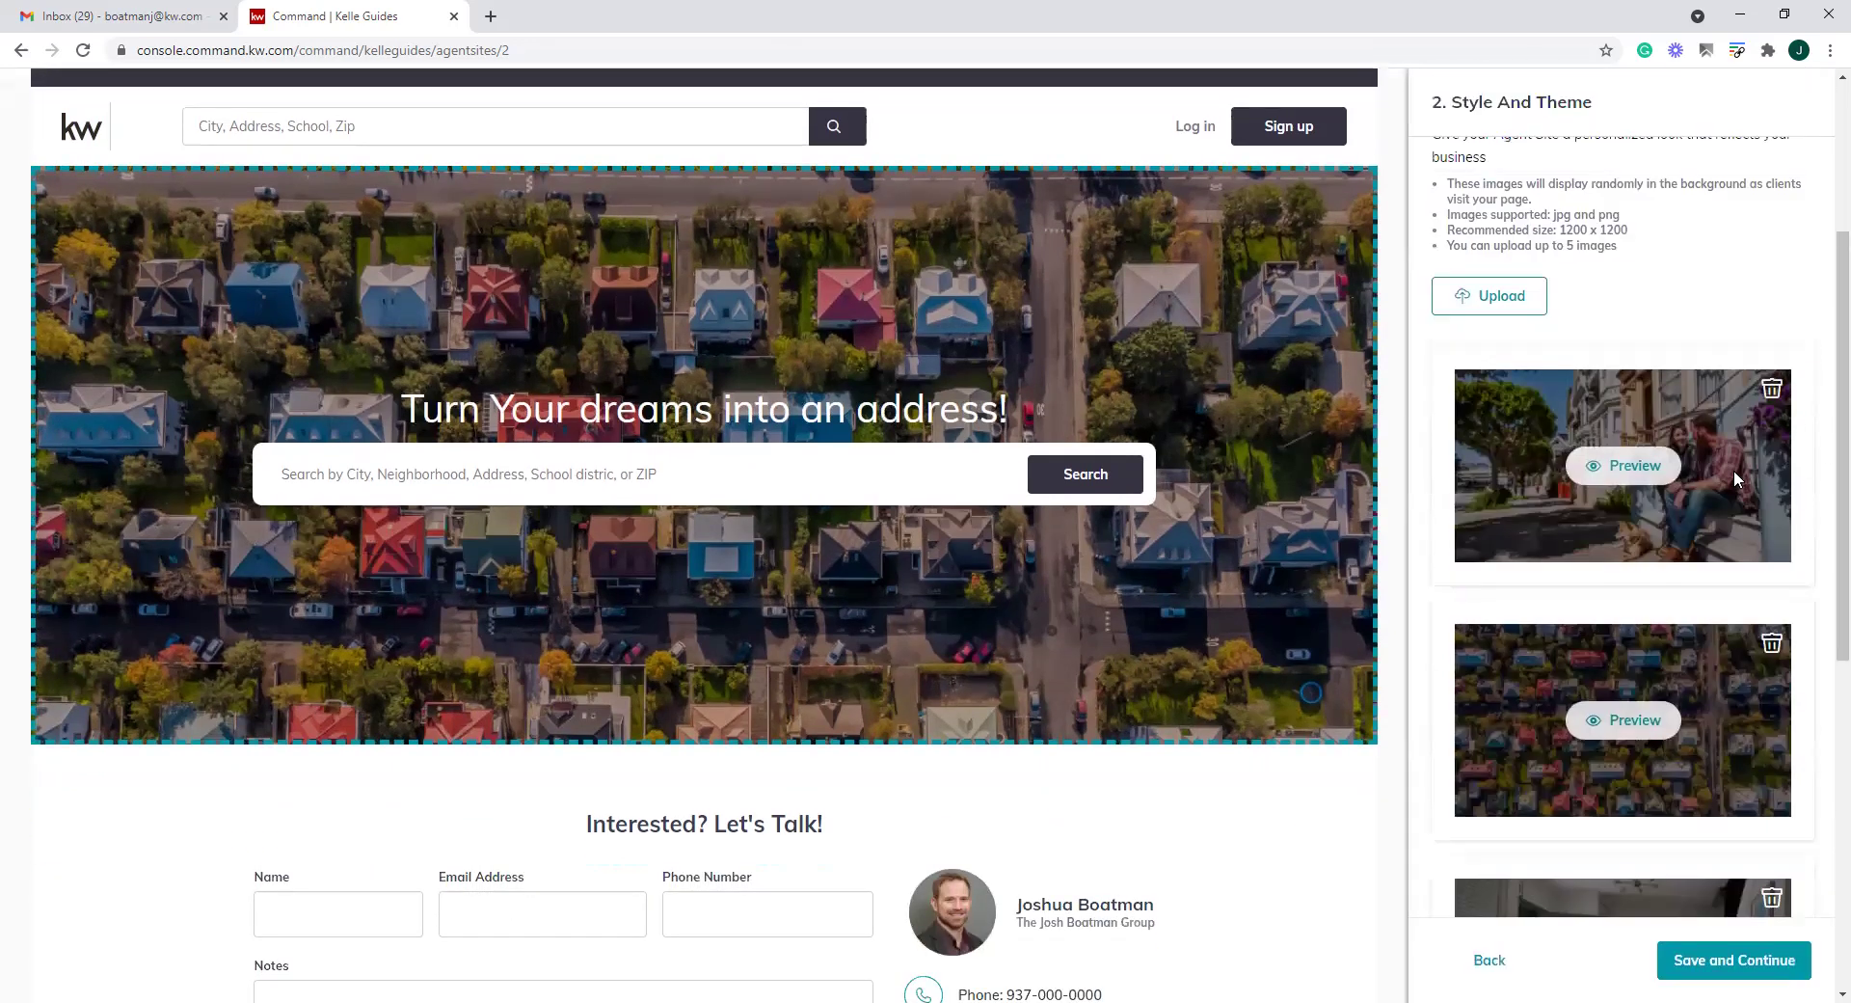
{"action": "scroll", "coordinate": [1703, 651], "scroll_direction": "down", "scroll_amount": 5}
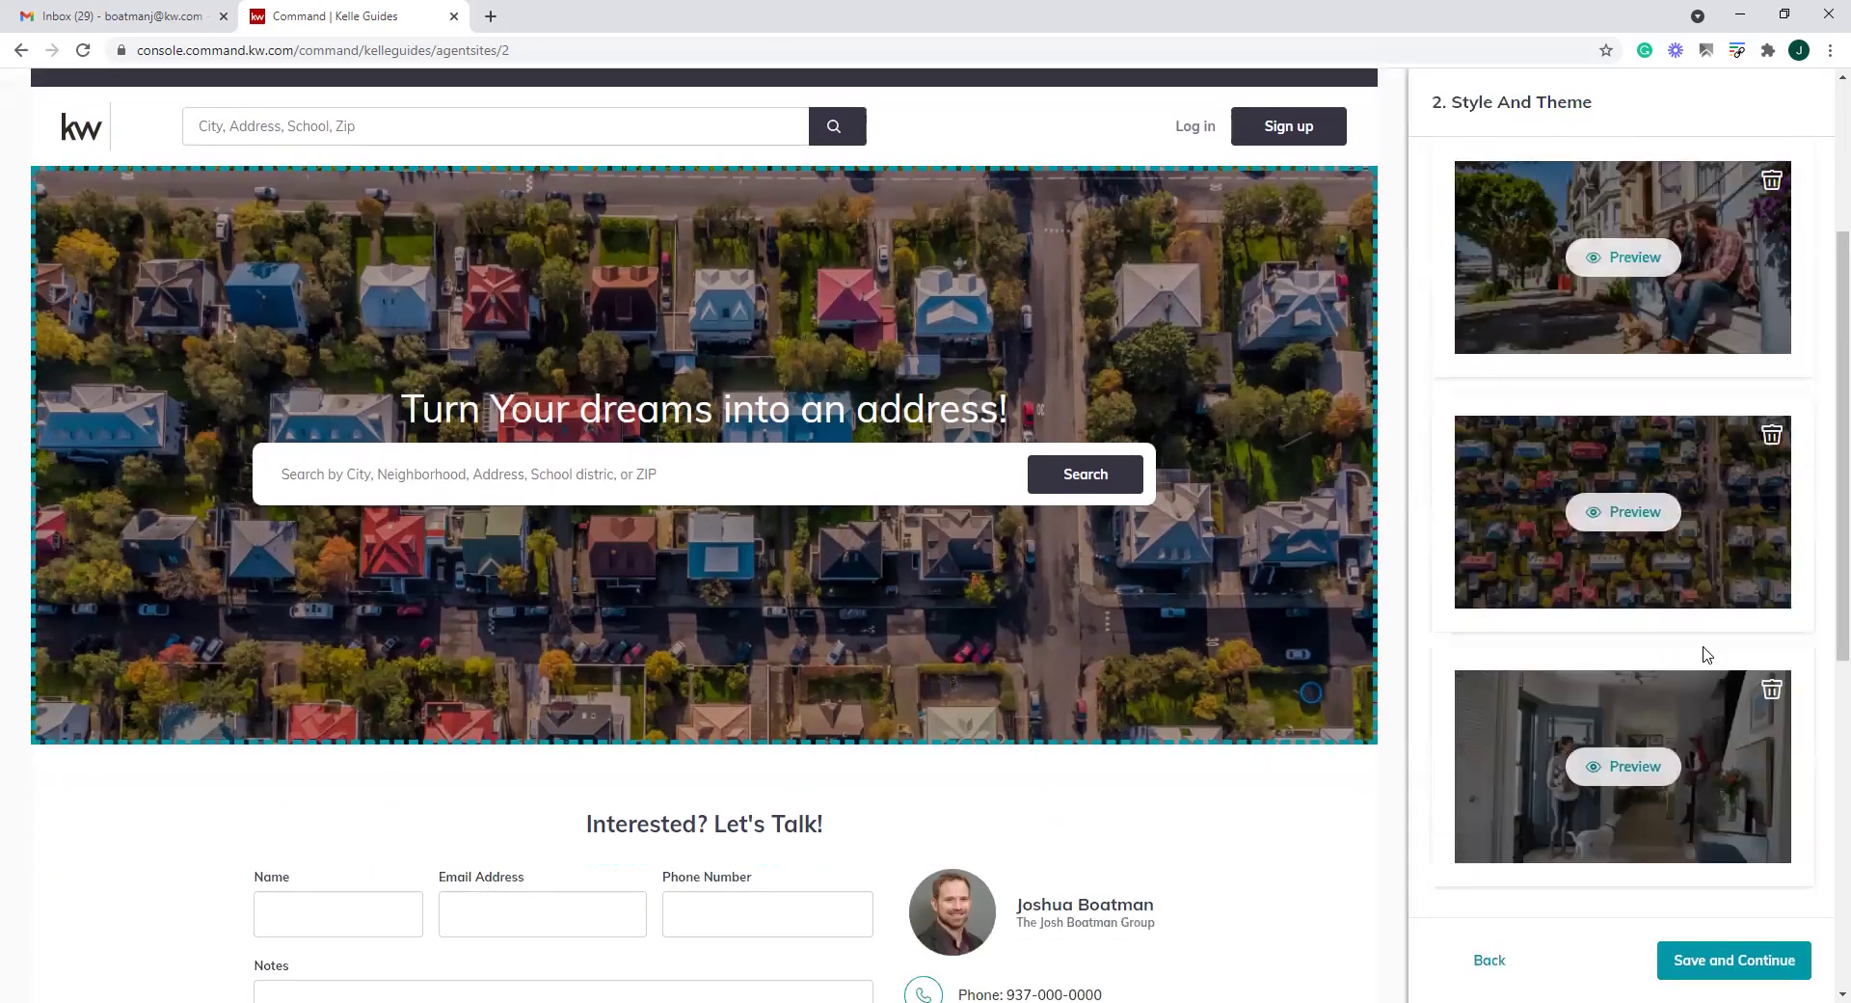
{"action": "scroll", "coordinate": [1706, 655], "scroll_direction": "up", "scroll_amount": 3}
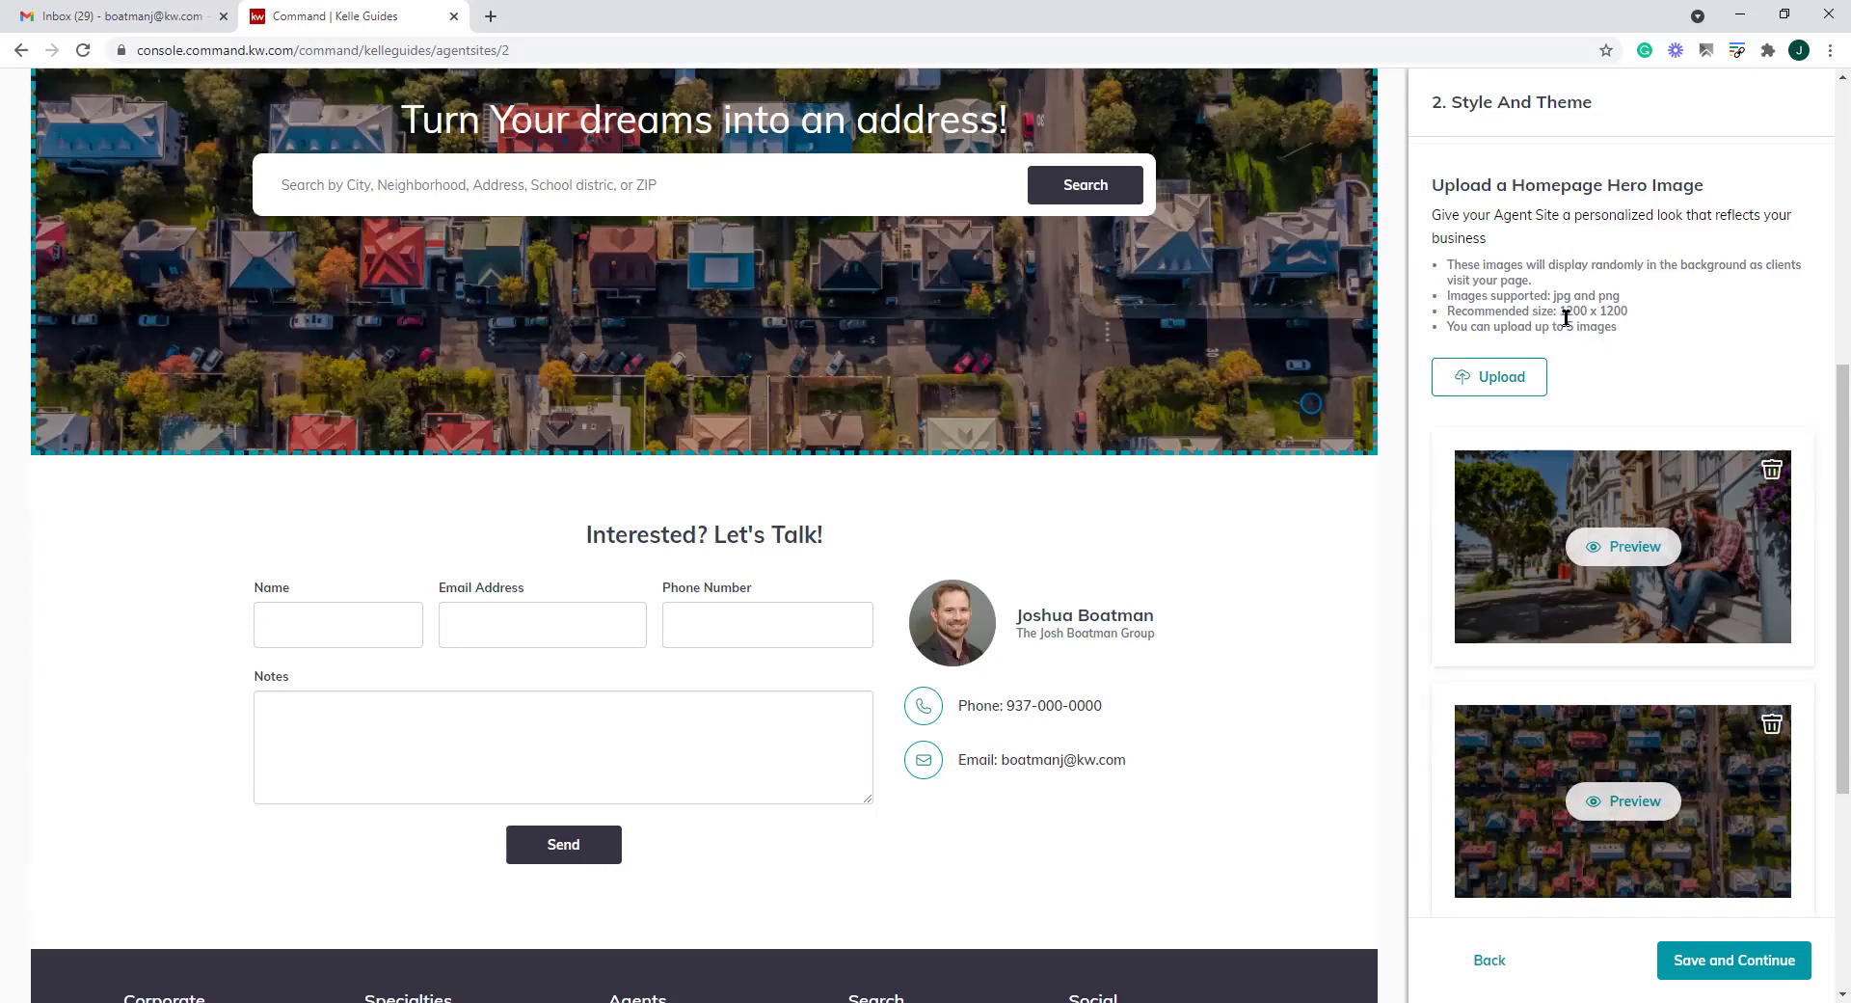
{"action": "left_click_drag", "start_coordinate": [1563, 311], "coordinate": [1636, 329]}
{"action": "left_click", "coordinate": [1637, 329]}
{"action": "scroll", "coordinate": [1413, 482], "scroll_direction": "up", "scroll_amount": 2}
{"action": "scroll", "coordinate": [1413, 482], "scroll_direction": "up", "scroll_amount": 1}
{"action": "scroll", "coordinate": [1280, 513], "scroll_direction": "up", "scroll_amount": 4}
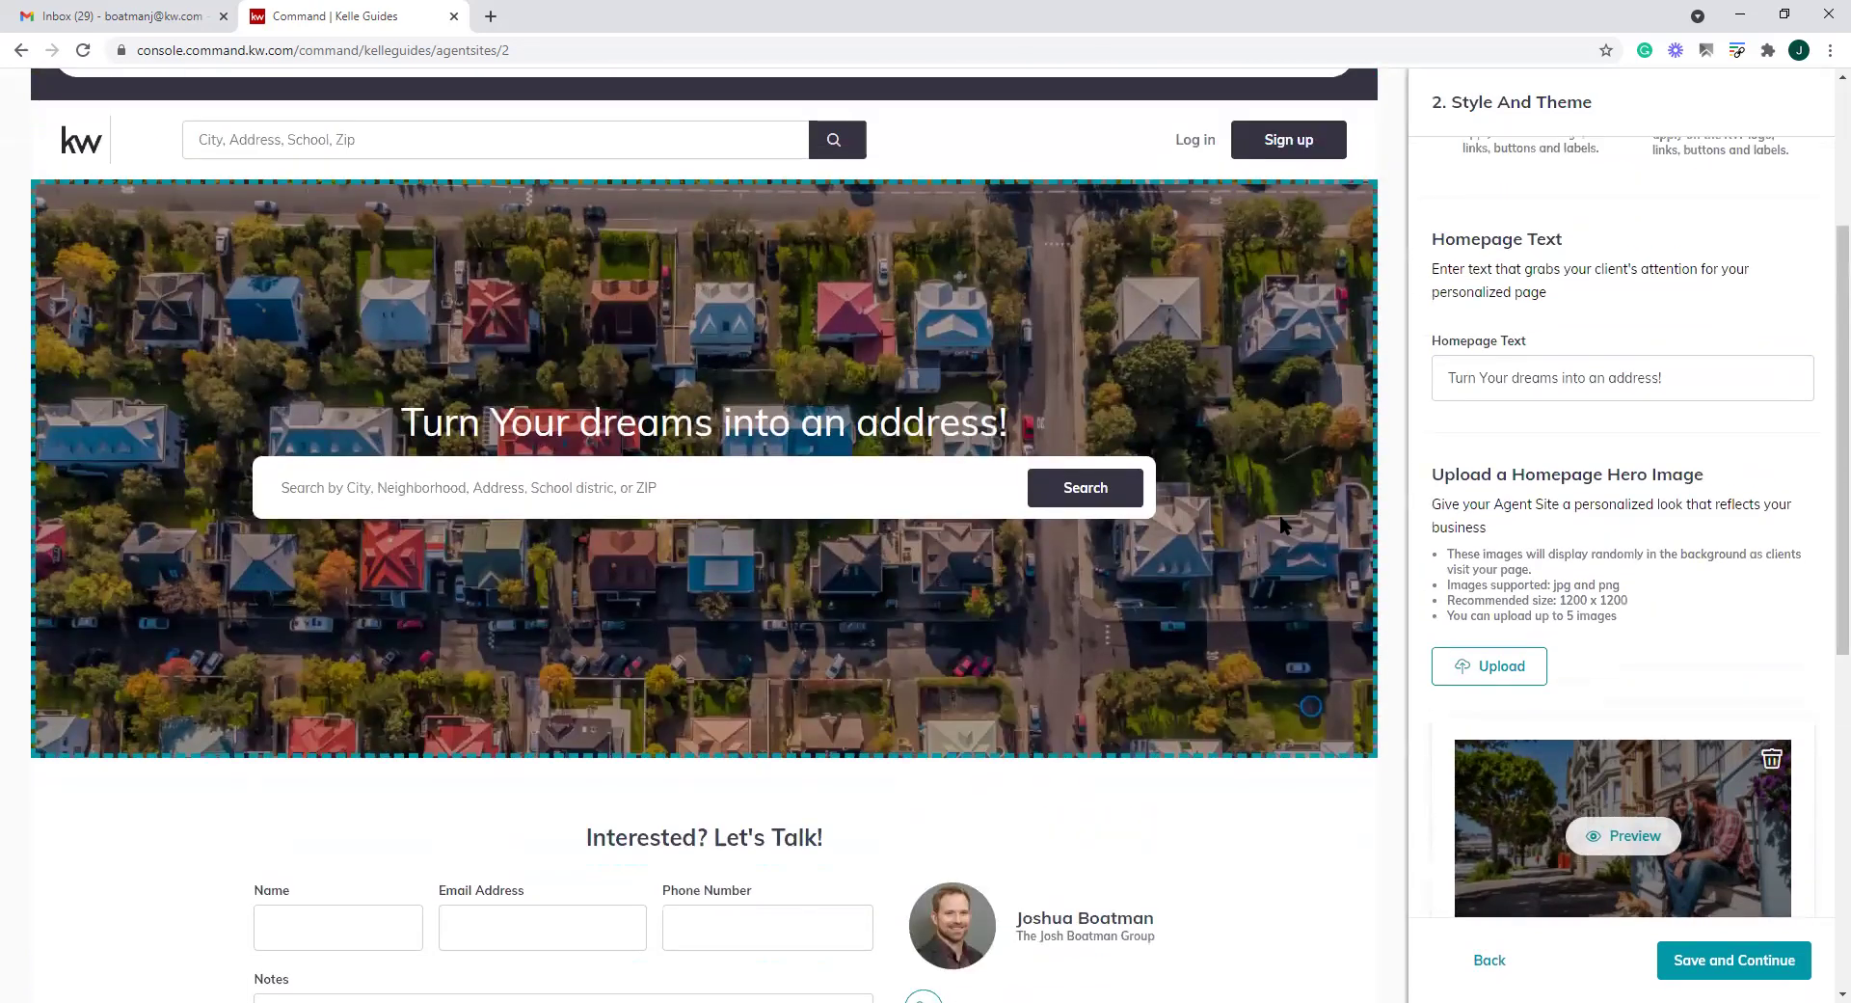
{"action": "scroll", "coordinate": [1541, 538], "scroll_direction": "down", "scroll_amount": 1}
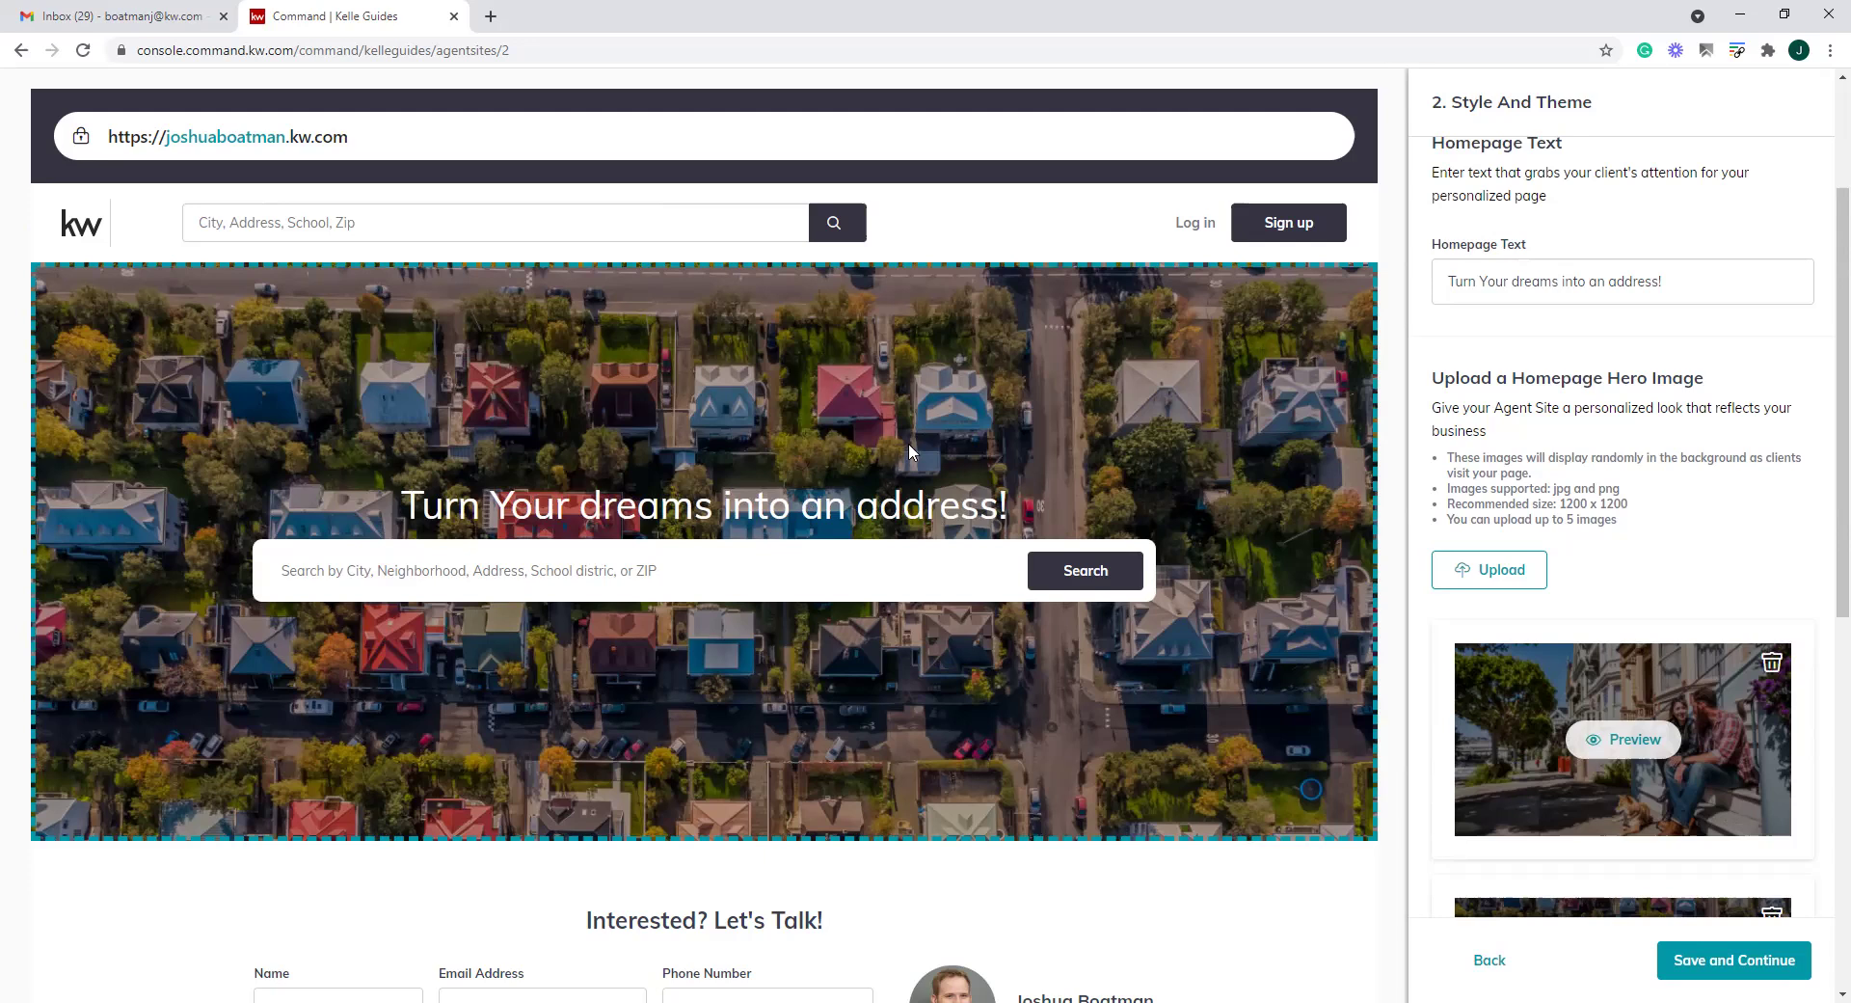
Save the dark theme, headline and hero images and continue to Content
{"action": "scroll", "coordinate": [1745, 579], "scroll_direction": "down", "scroll_amount": 6}
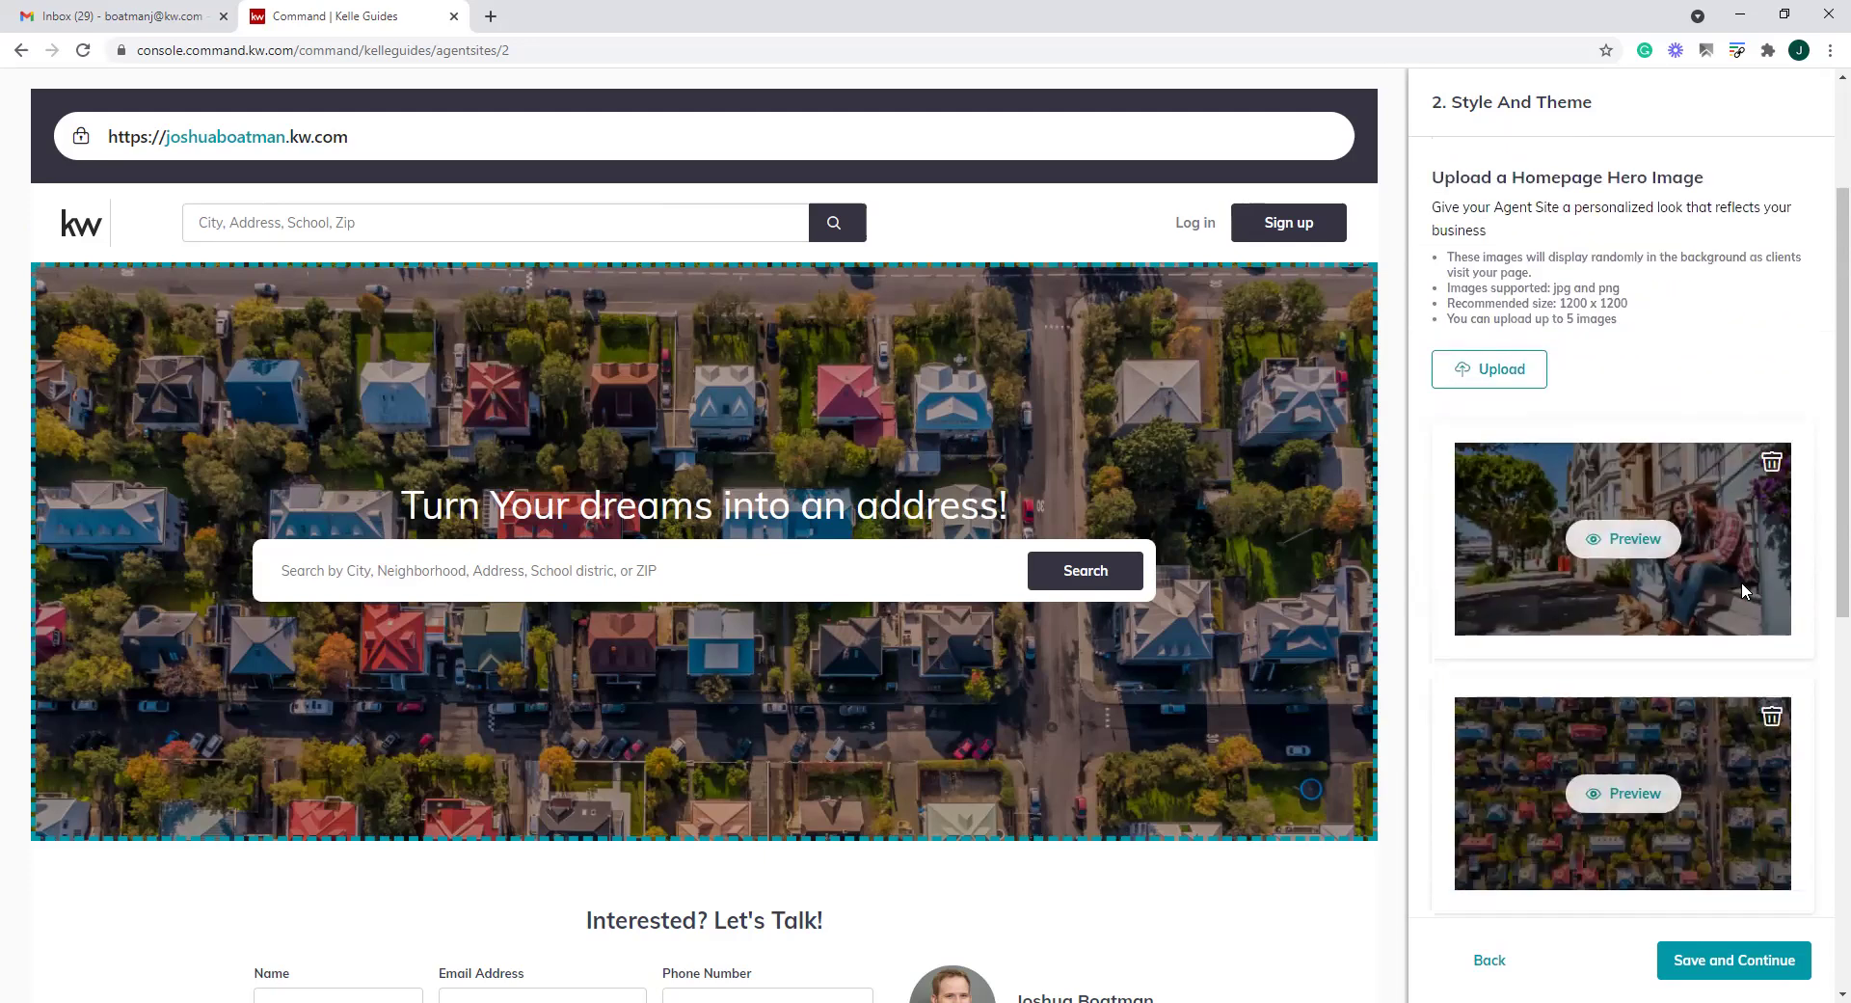
{"action": "scroll", "coordinate": [1747, 766], "scroll_direction": "down", "scroll_amount": 4}
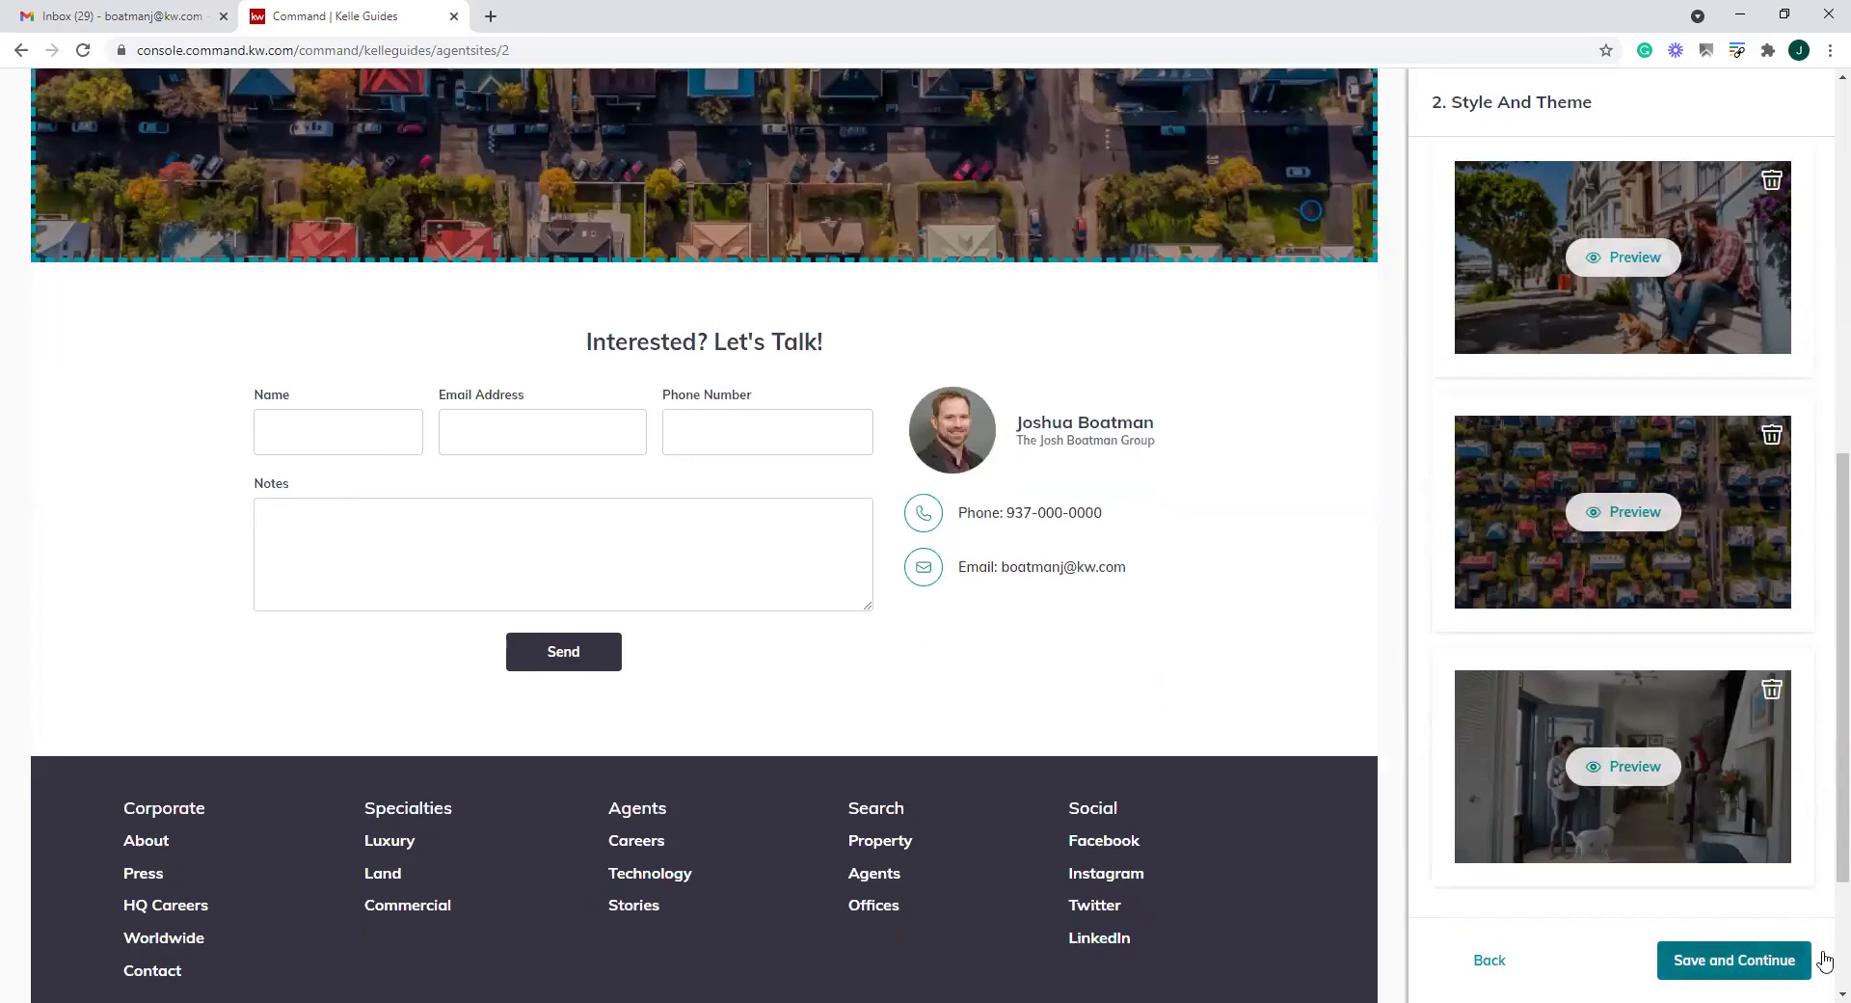
{"action": "left_click", "coordinate": [1774, 974]}
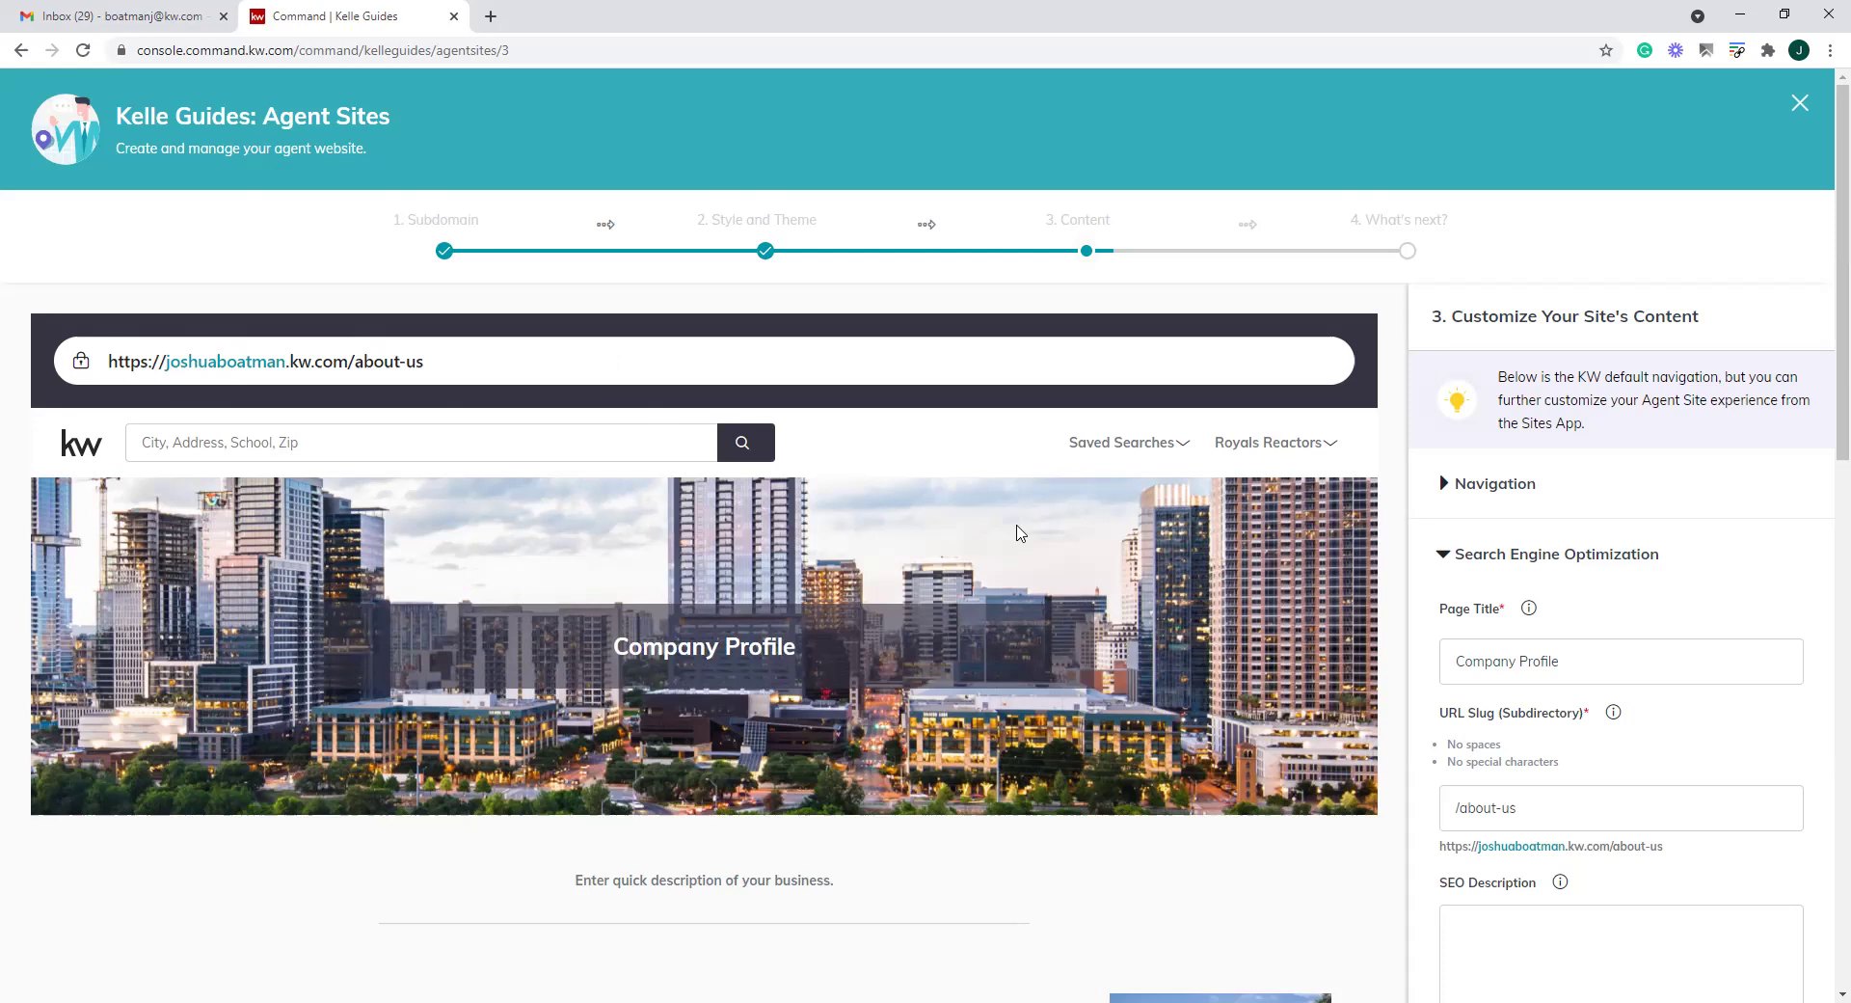
{"action": "left_click_drag", "start_coordinate": [165, 362], "coordinate": [438, 371]}
{"action": "left_click", "coordinate": [357, 364]}
{"action": "left_click", "coordinate": [438, 371]}
{"action": "left_click_drag", "start_coordinate": [443, 367], "coordinate": [355, 364]}
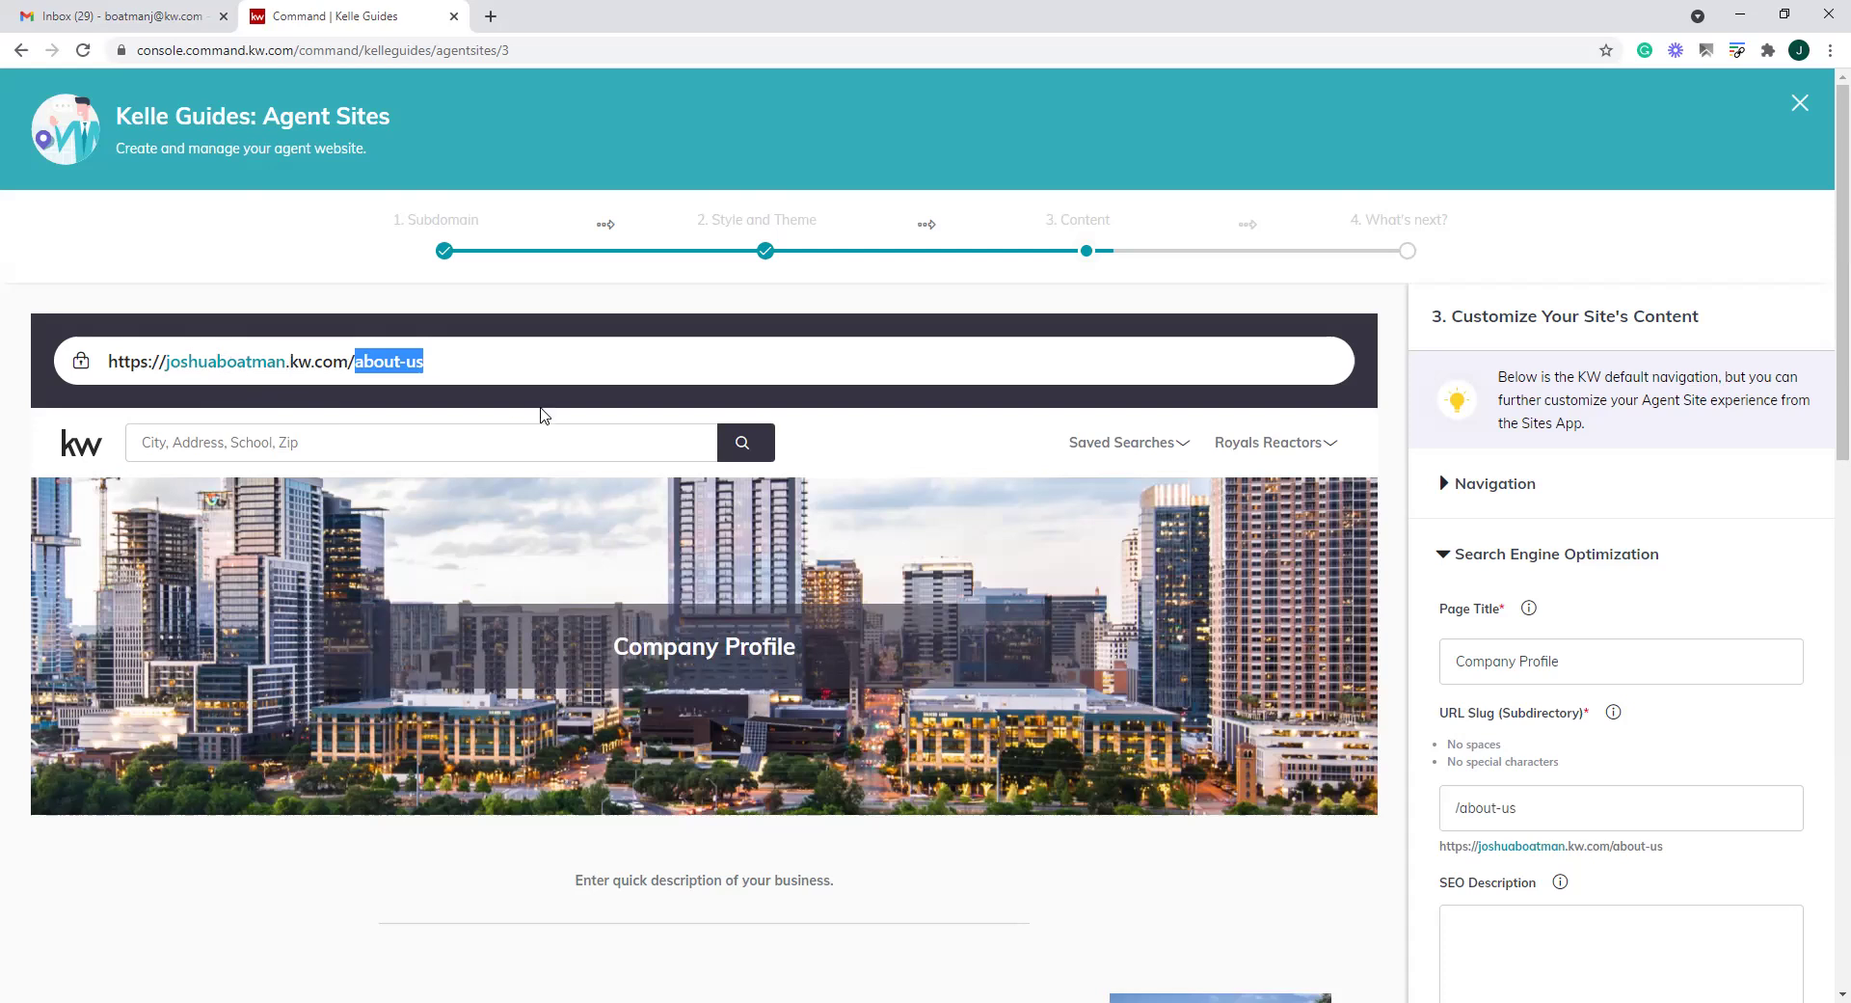
{"action": "scroll", "coordinate": [1688, 482], "scroll_direction": "down", "scroll_amount": 1}
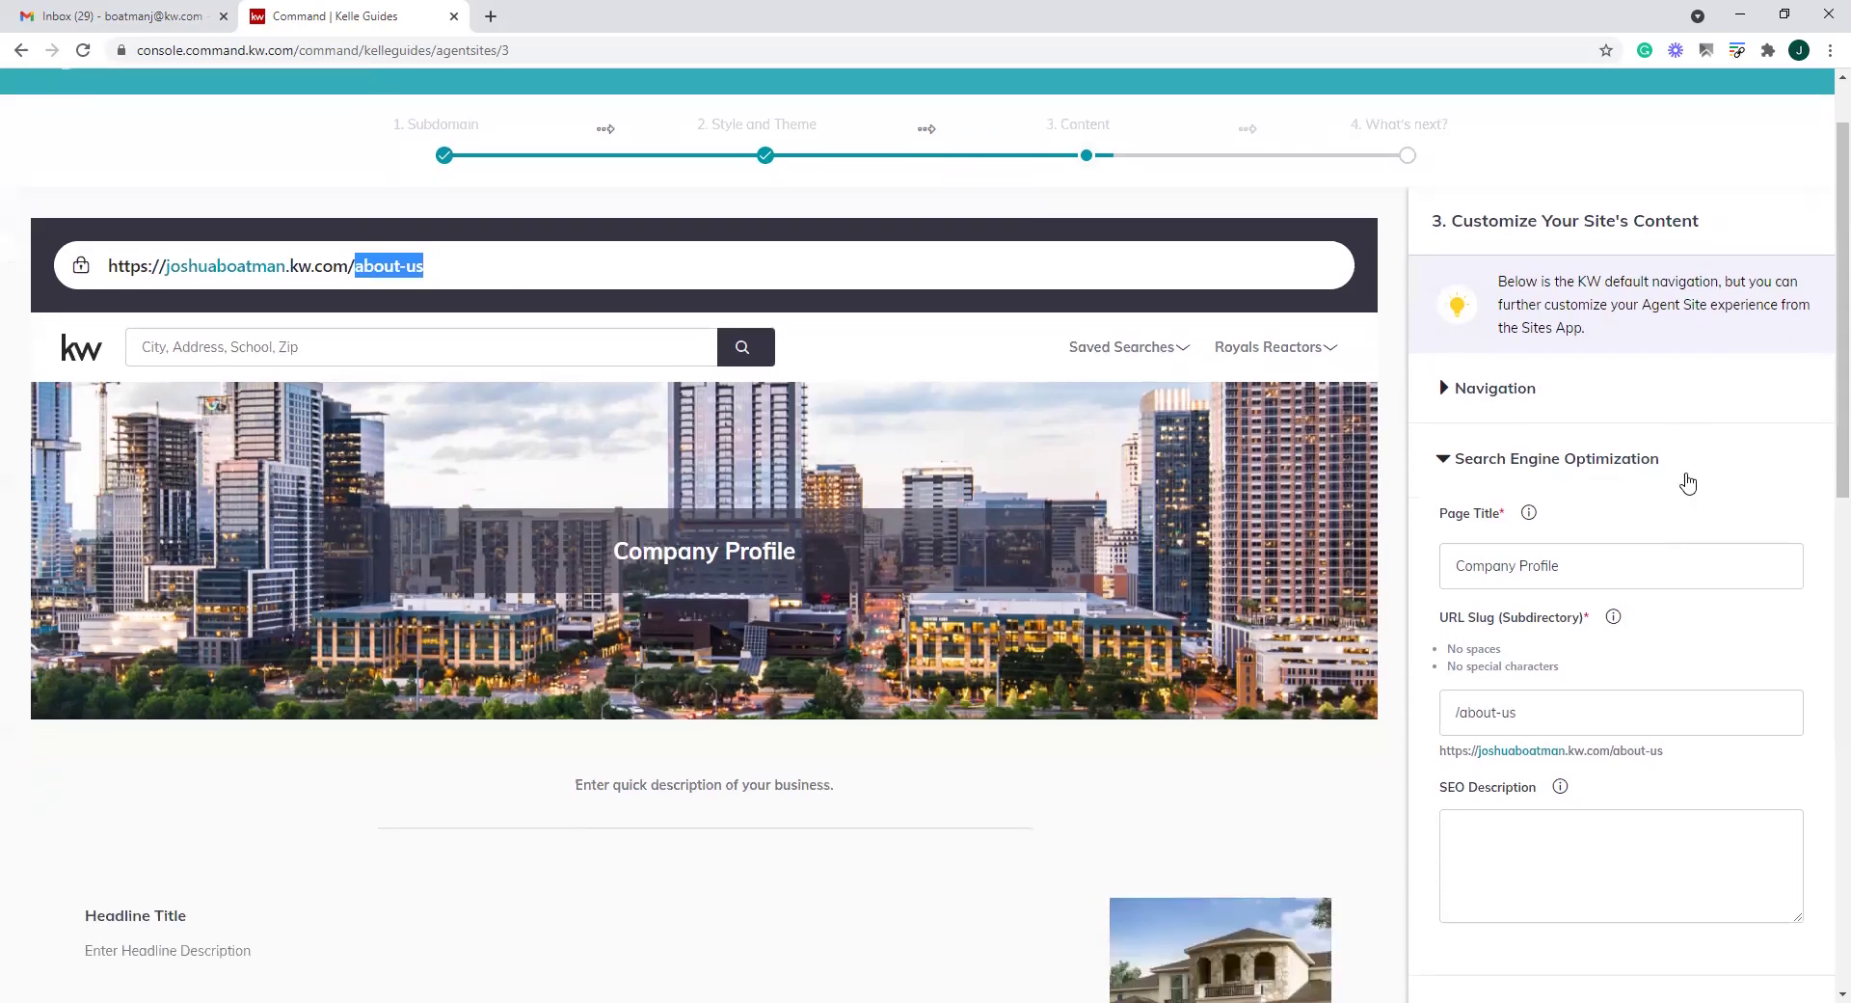
Collapse Navigation, expand Search Engine Optimization, and select the Company Profile page title
{"action": "left_click", "coordinate": [1445, 391]}
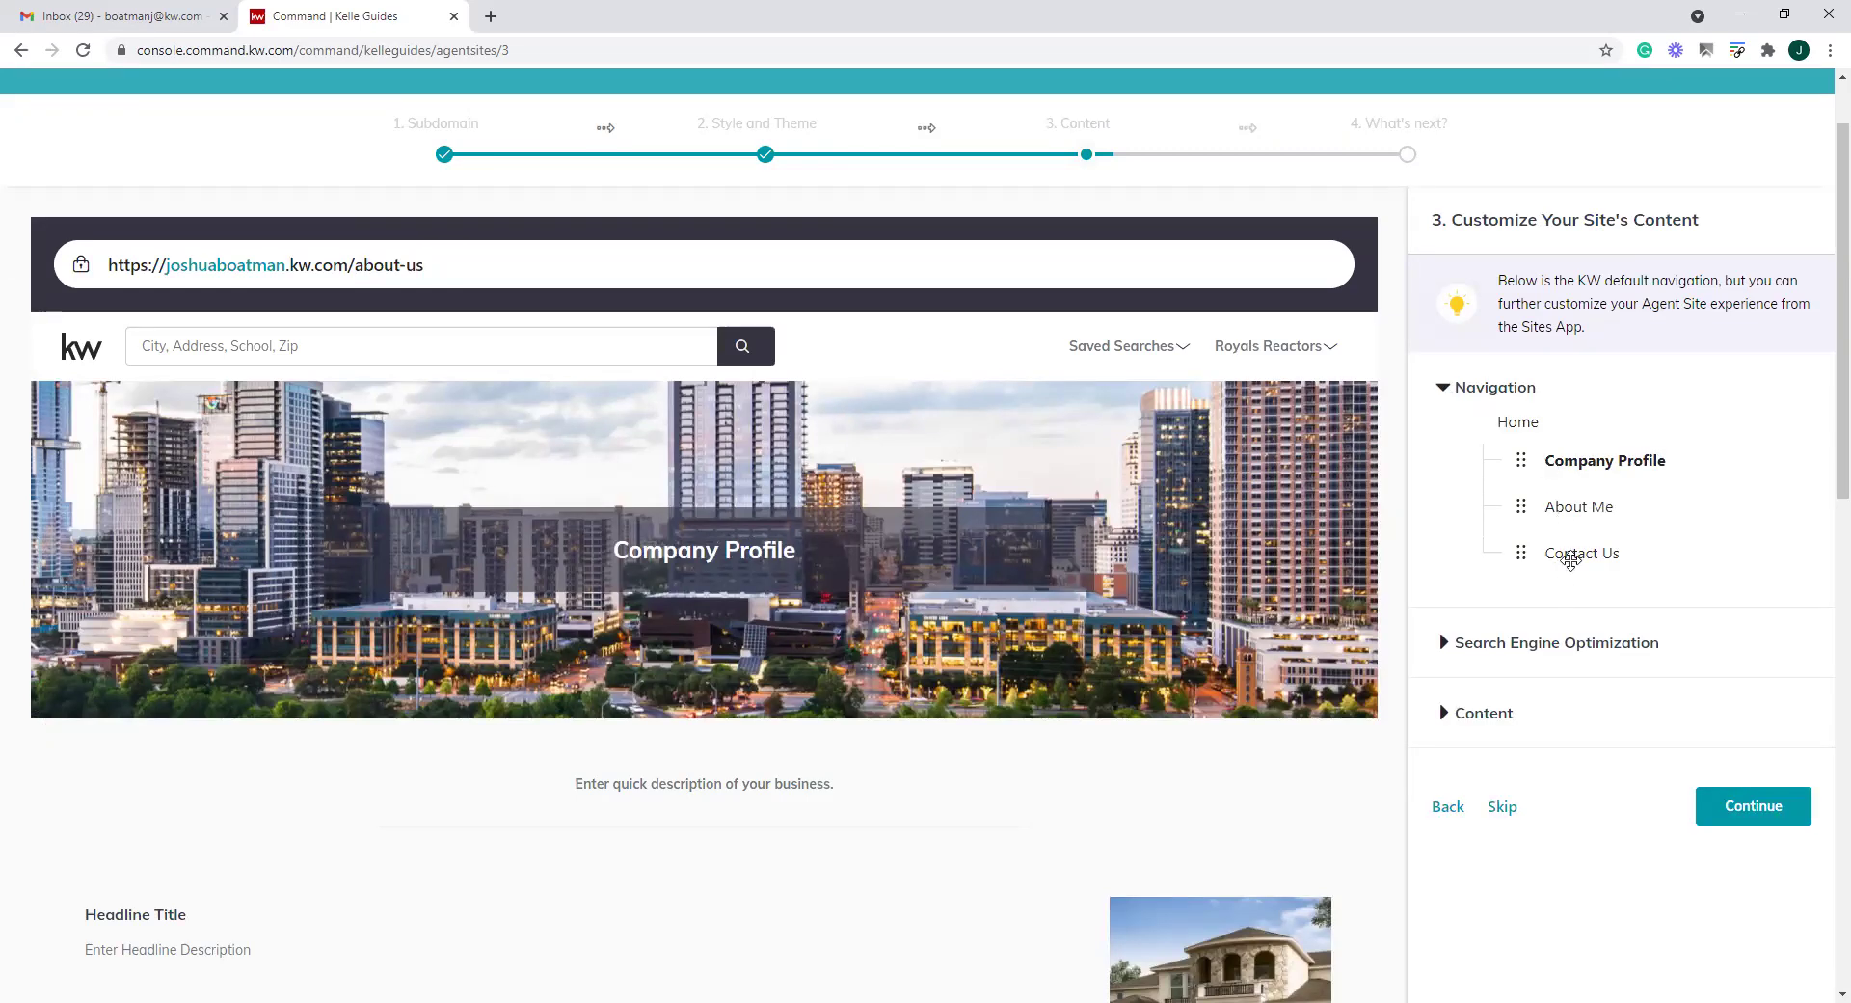
{"action": "left_click_drag", "start_coordinate": [1528, 504], "coordinate": [1528, 481]}
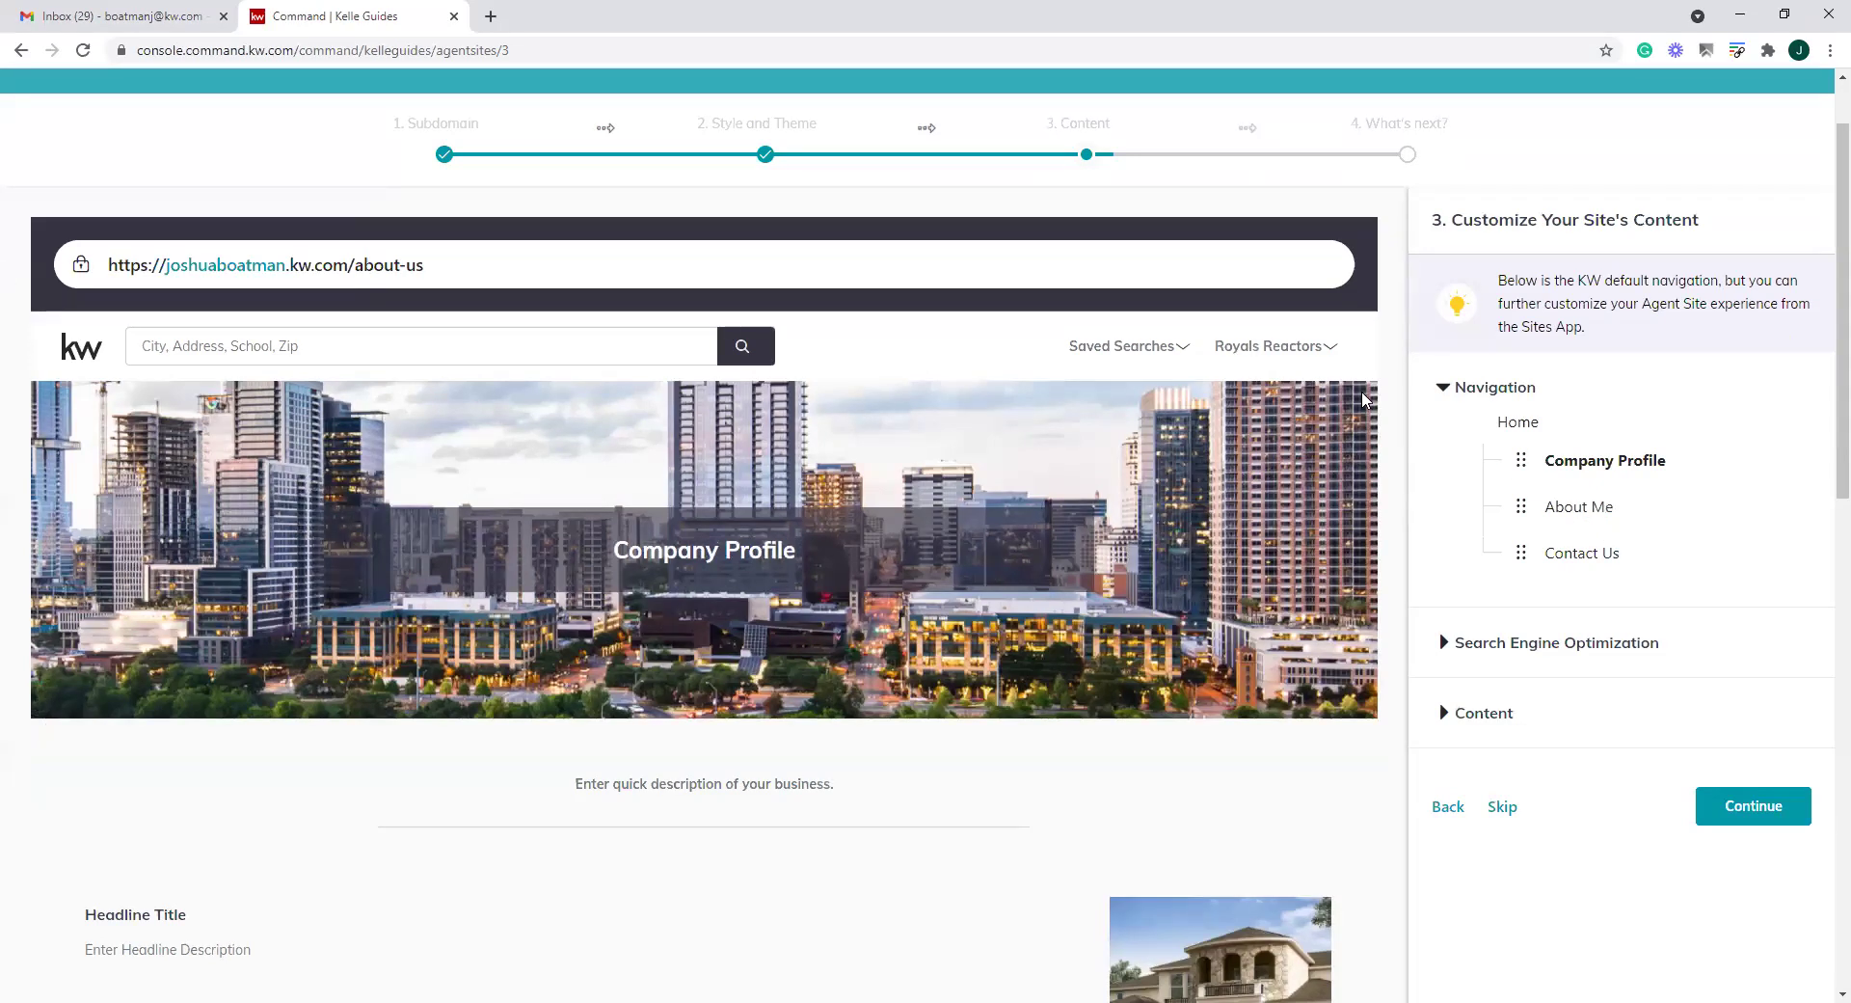
{"action": "left_click", "coordinate": [1443, 397]}
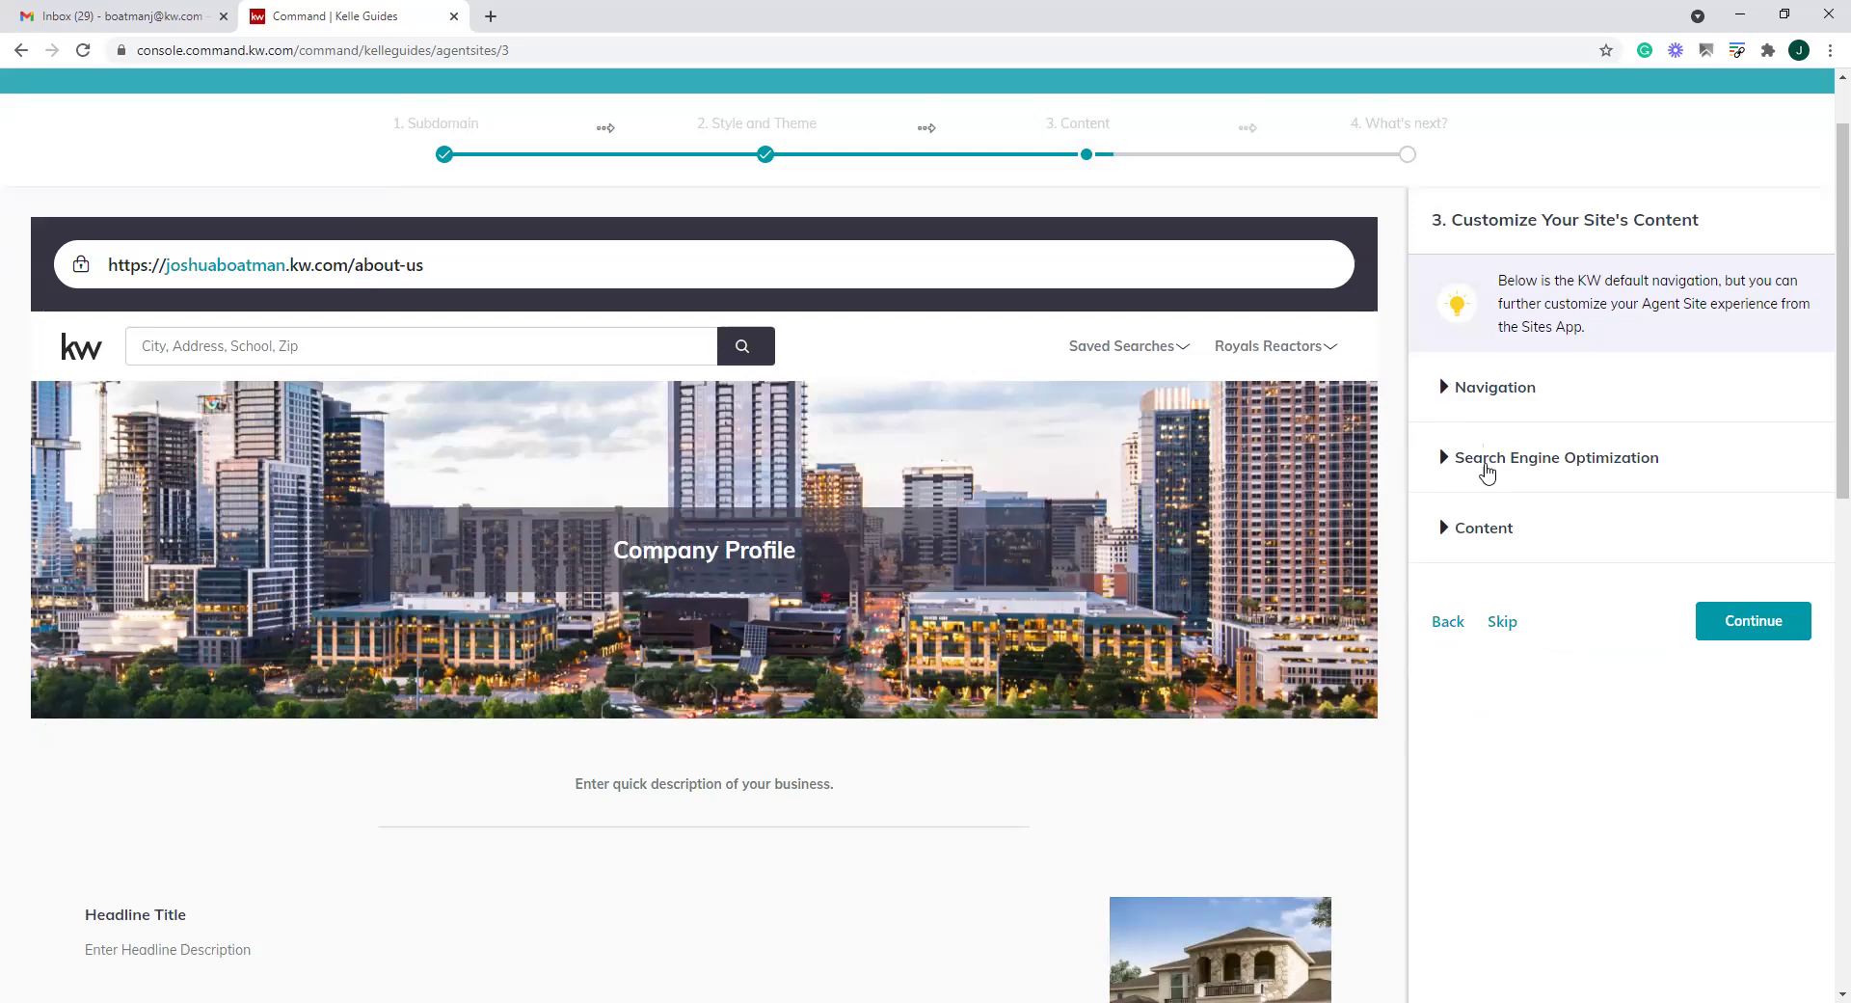
{"action": "left_click", "coordinate": [1446, 461]}
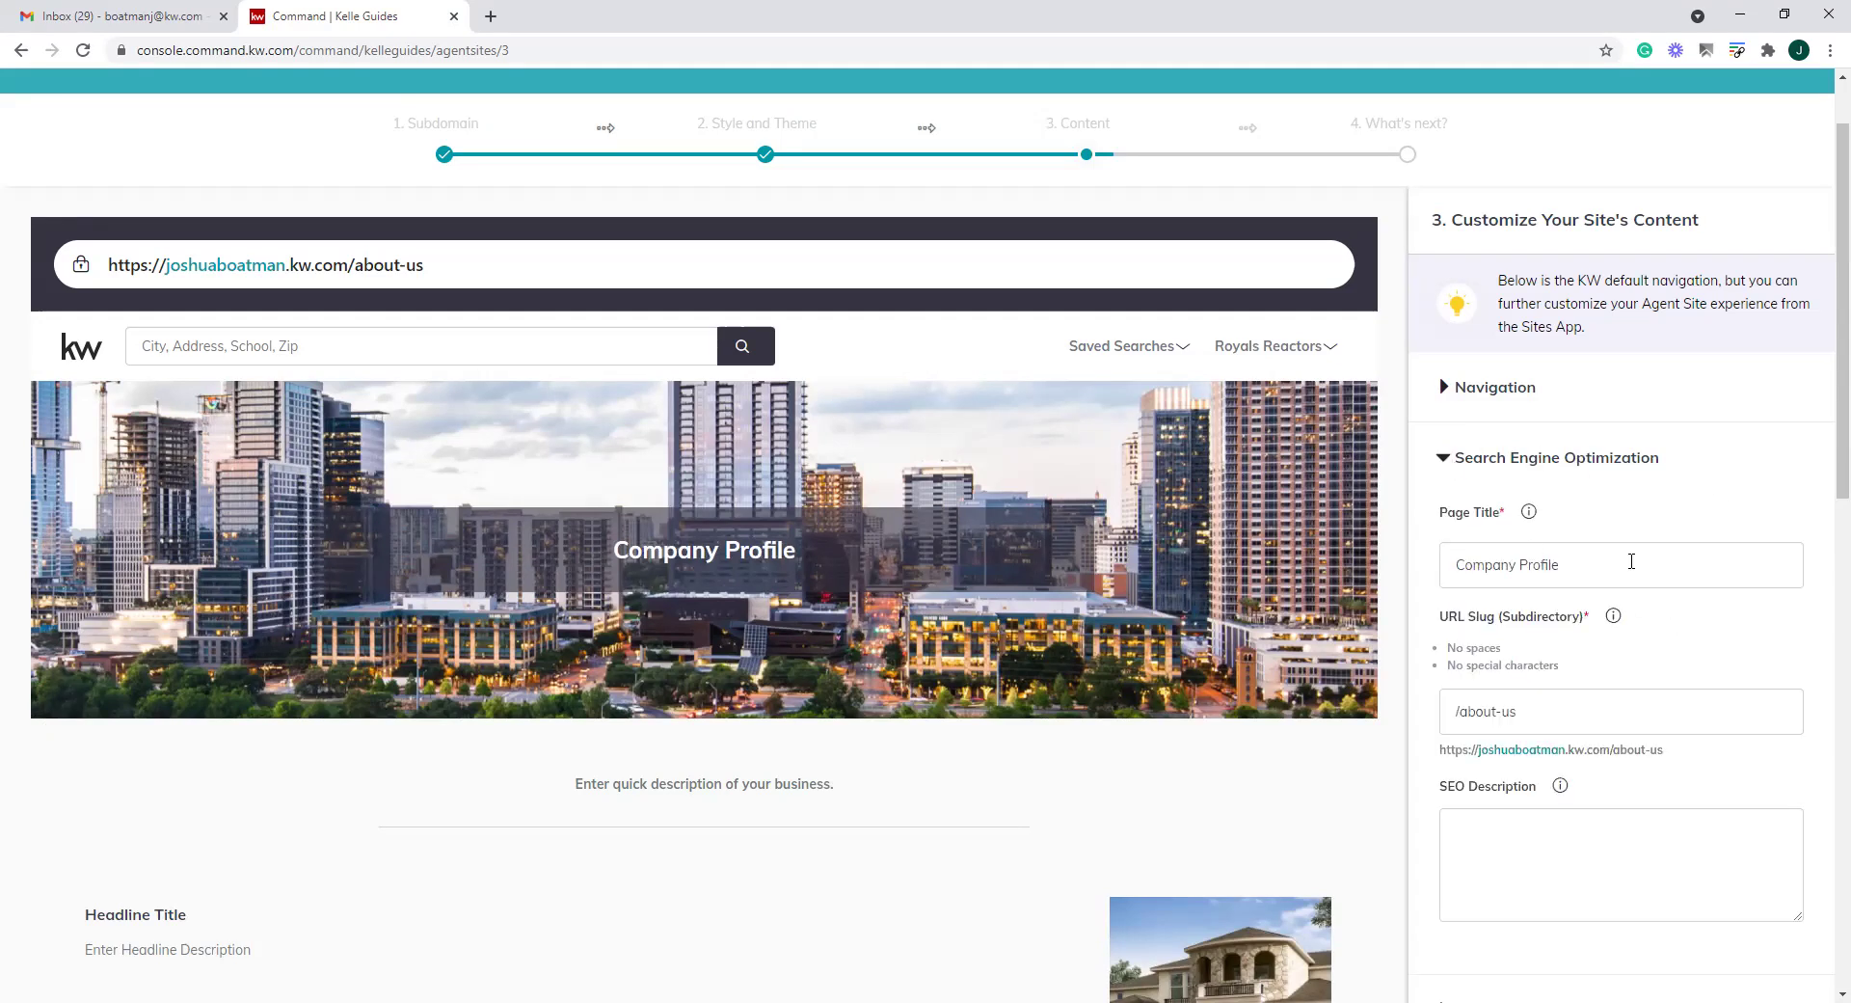
{"action": "left_click_drag", "start_coordinate": [1567, 566], "coordinate": [1416, 567]}
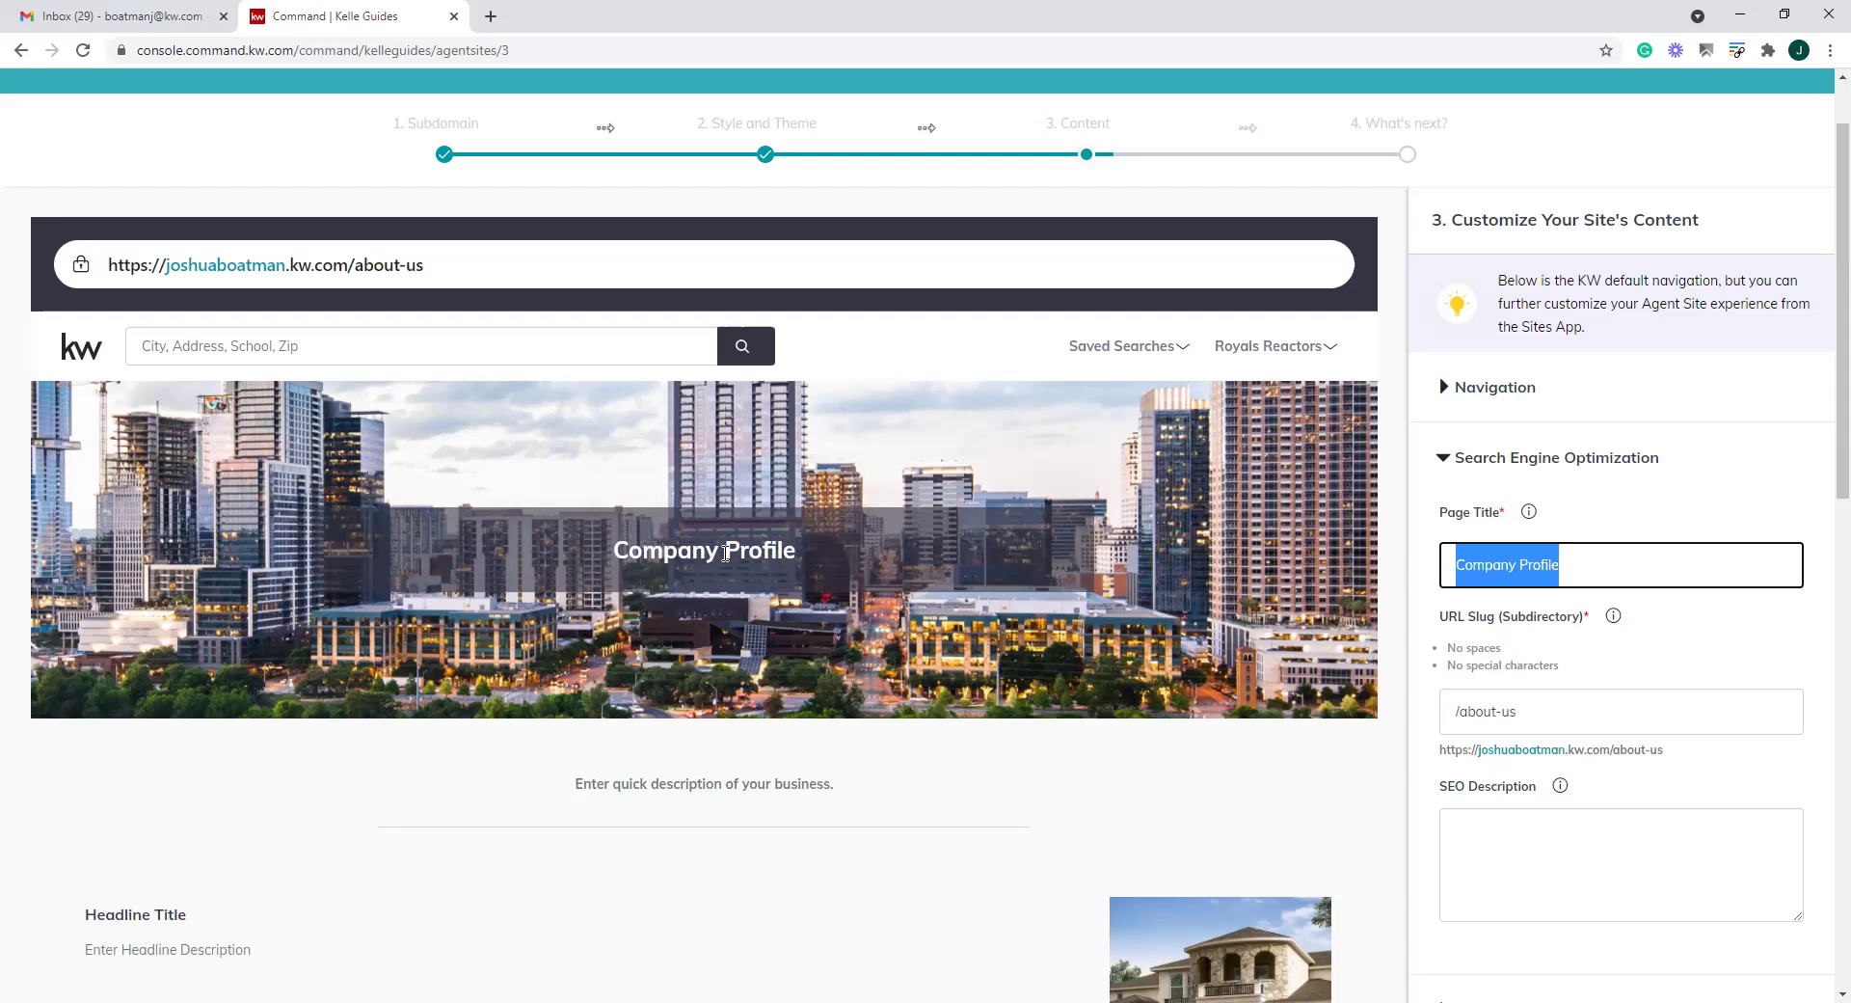
{"action": "left_click_drag", "start_coordinate": [1600, 567], "coordinate": [1431, 567]}
Retitle the page "About The" plus the agent's group name, fixing typos
{"action": "left_click", "coordinate": [1546, 577]}
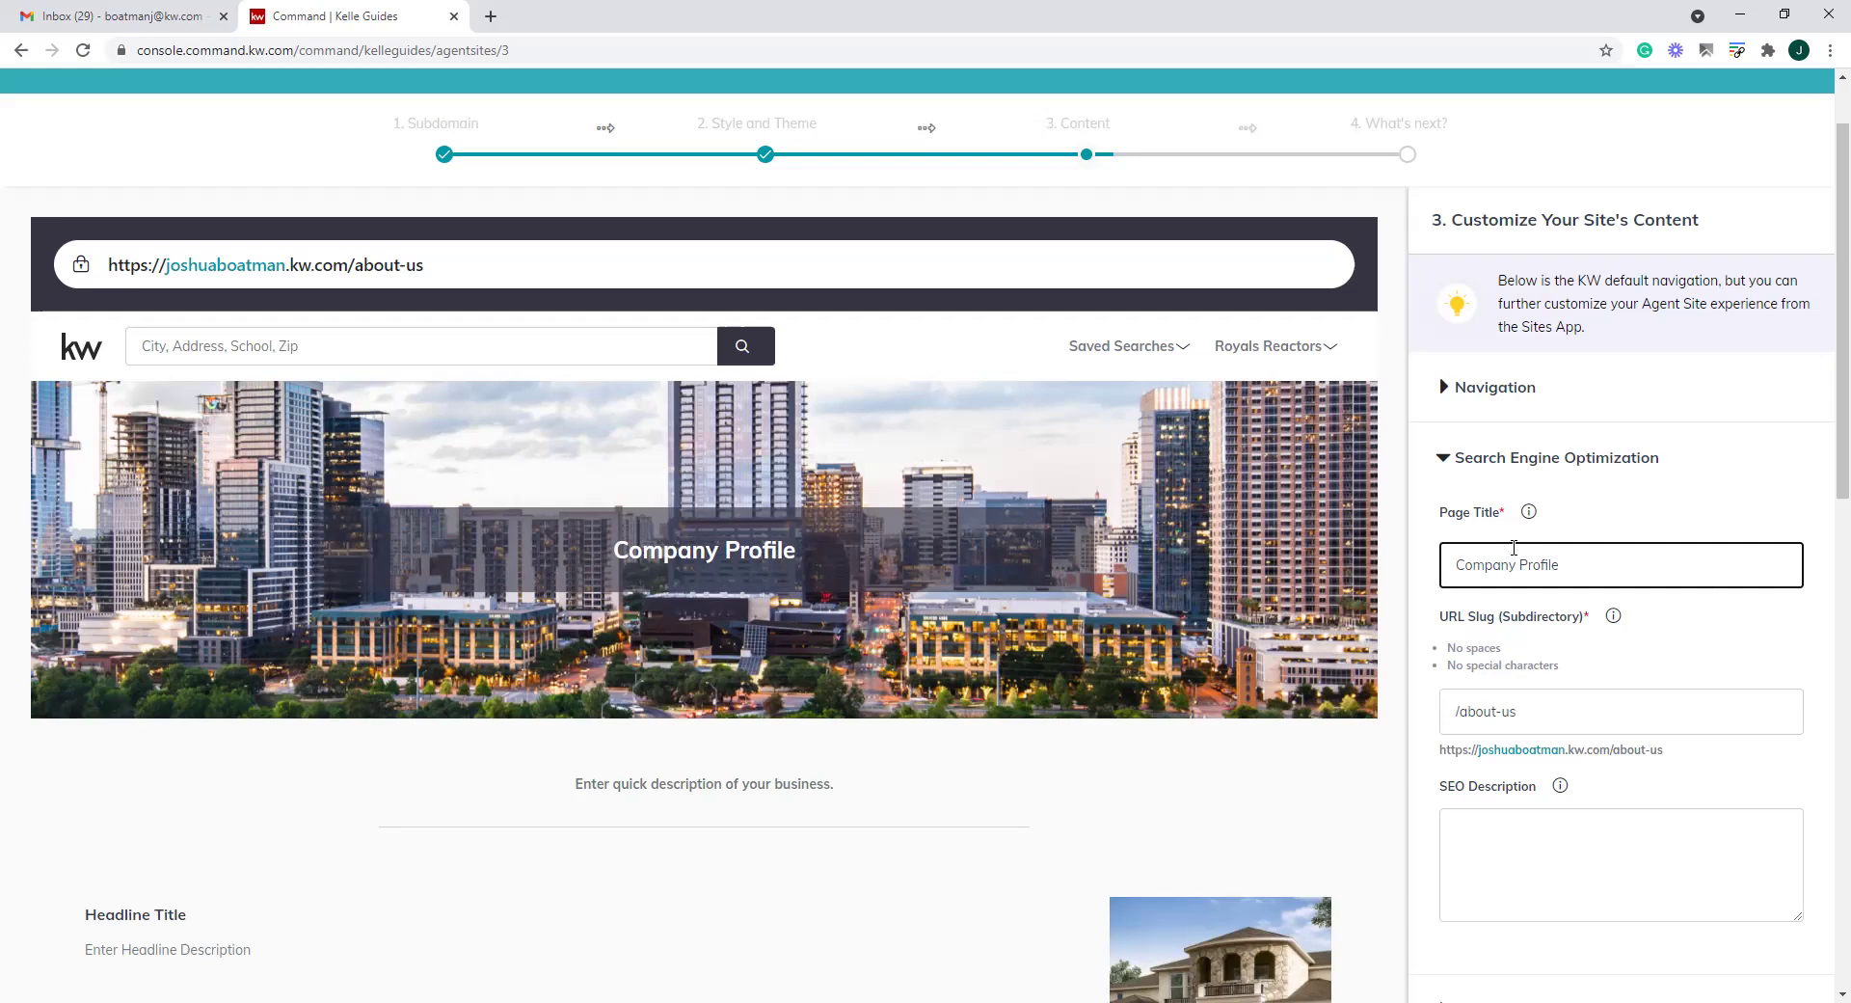
{"action": "left_click_drag", "start_coordinate": [1586, 561], "coordinate": [1352, 567]}
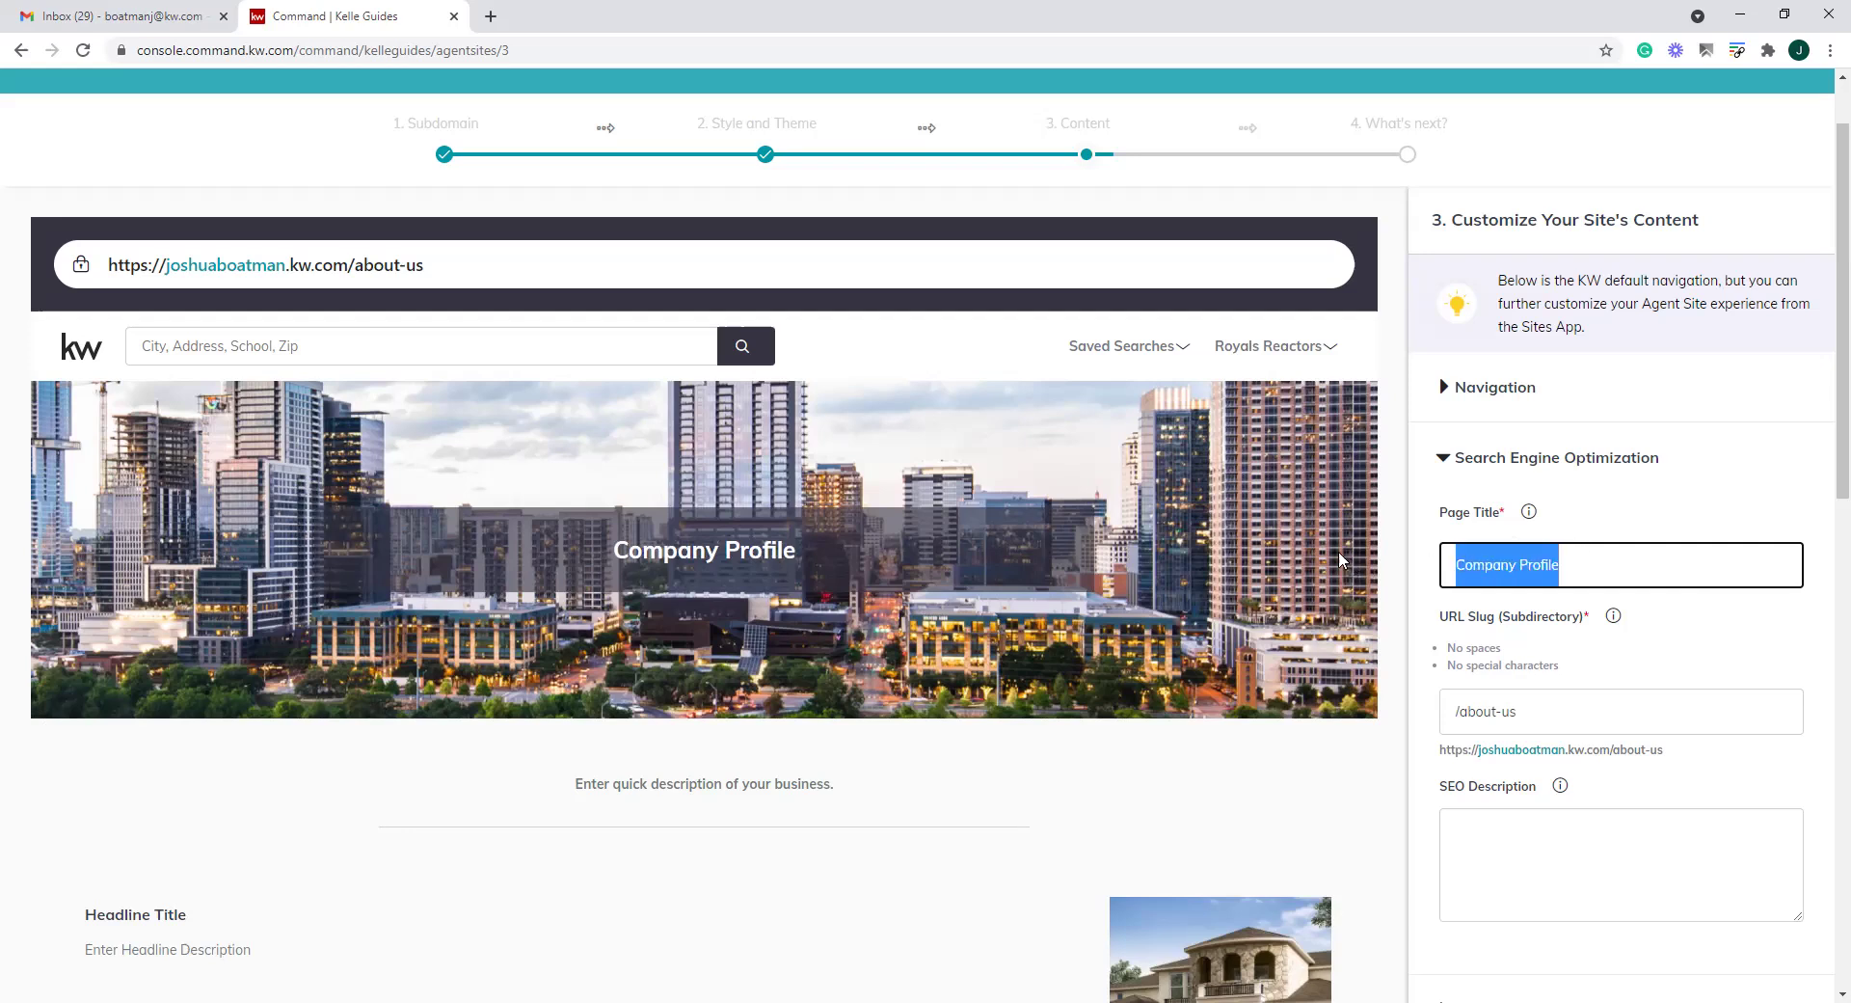
{"action": "key", "text": "BackSpace"}
{"action": "key", "text": "BackSpace"}
{"action": "key", "text": "BackSpace"}
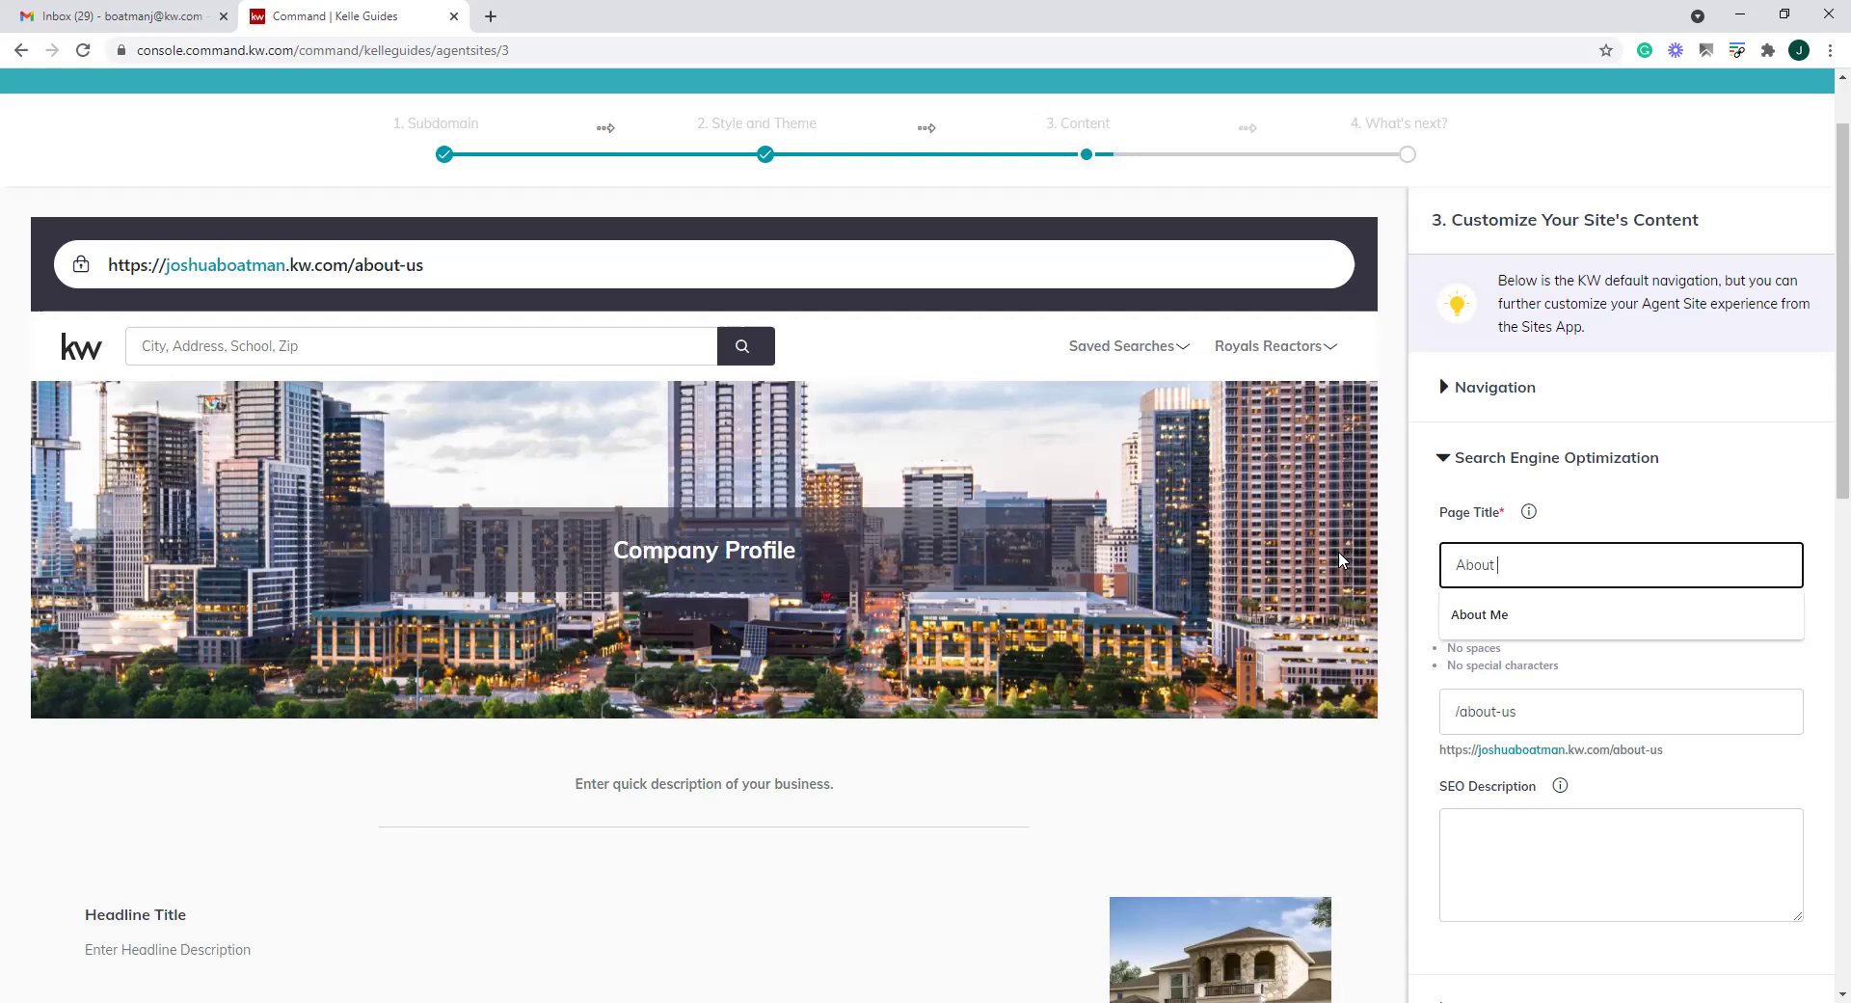
{"action": "scroll", "coordinate": [1543, 597], "scroll_direction": "down", "scroll_amount": 3}
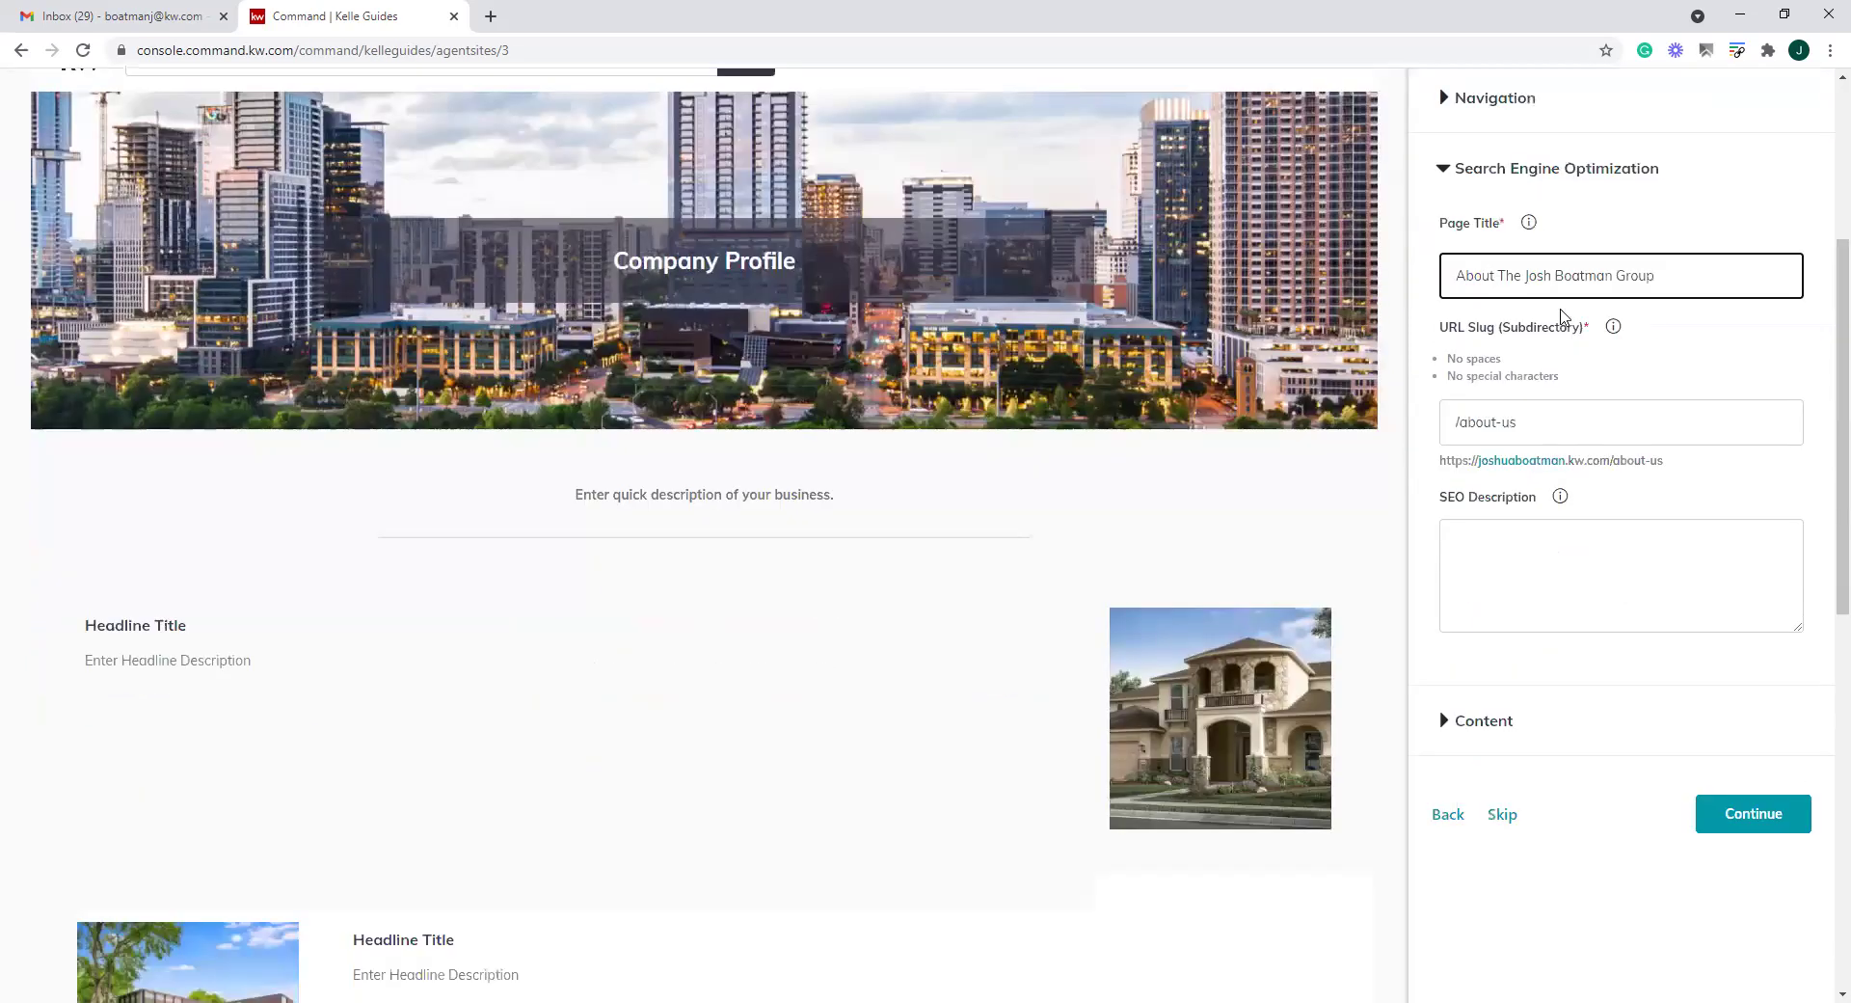
{"action": "left_click", "coordinate": [1629, 415]}
{"action": "scroll", "coordinate": [1412, 422], "scroll_direction": "up", "scroll_amount": 2}
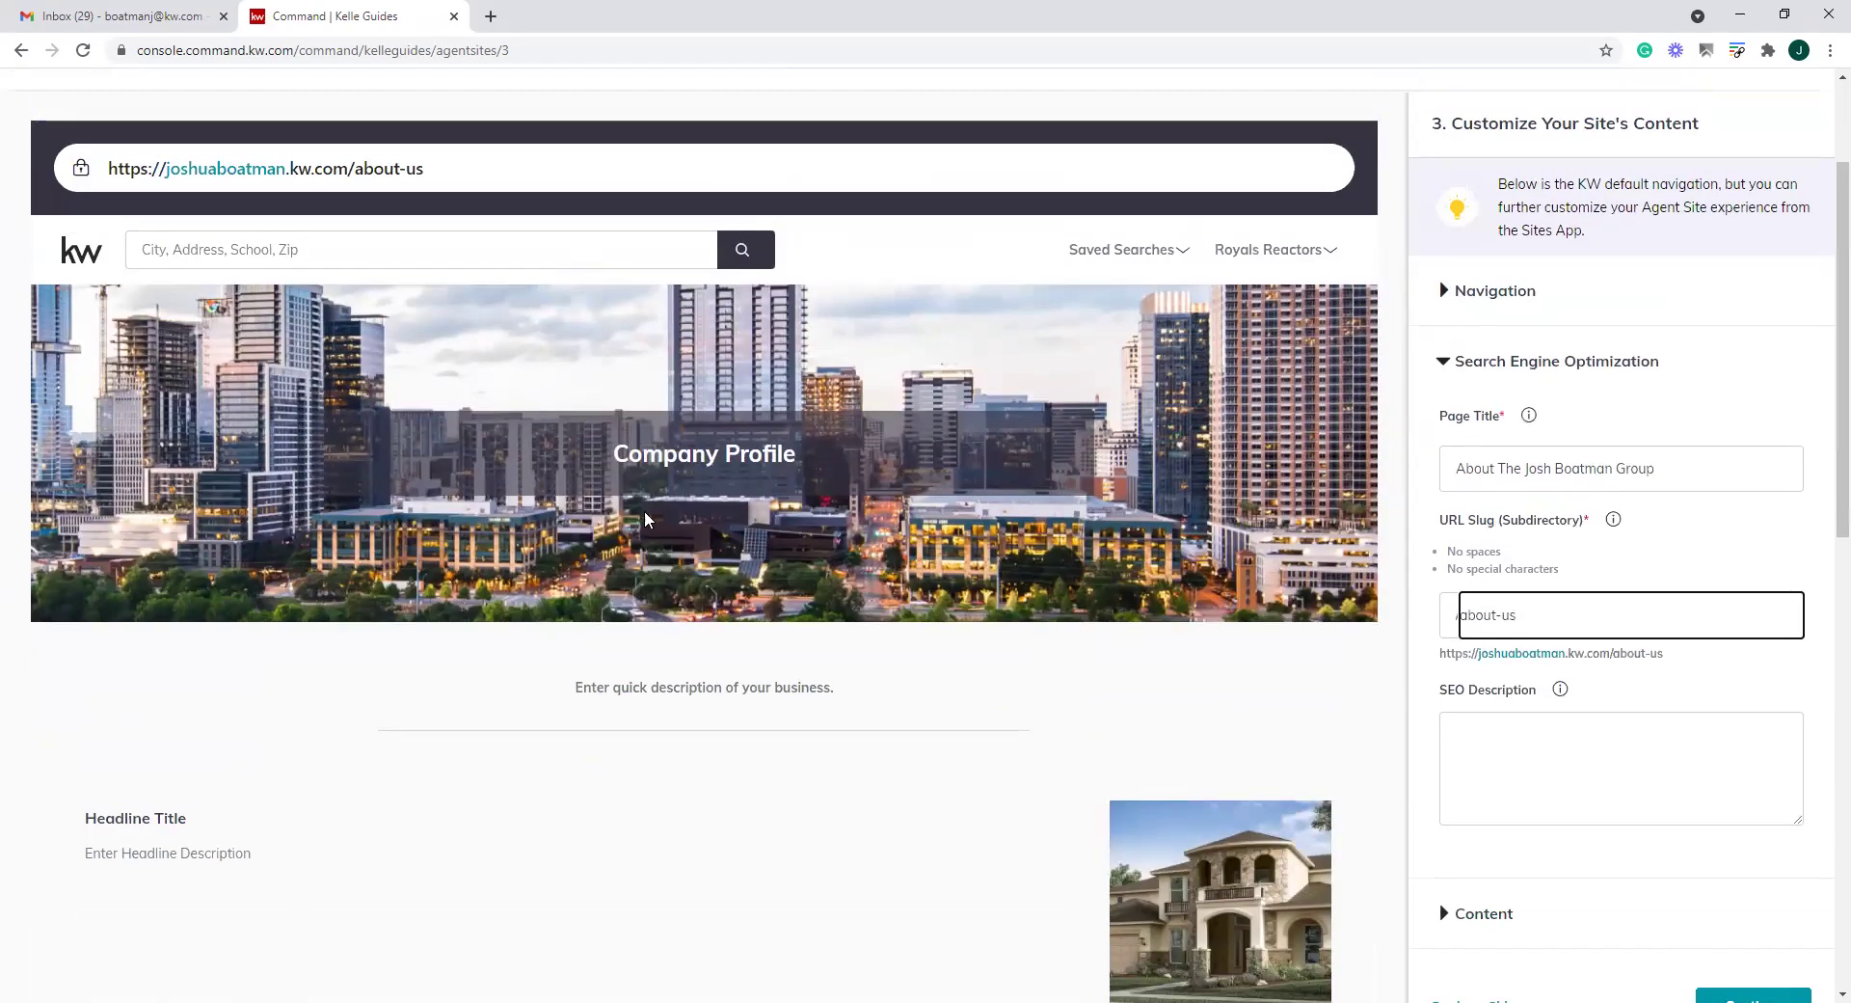
{"action": "triple_click", "coordinate": [1708, 471]}
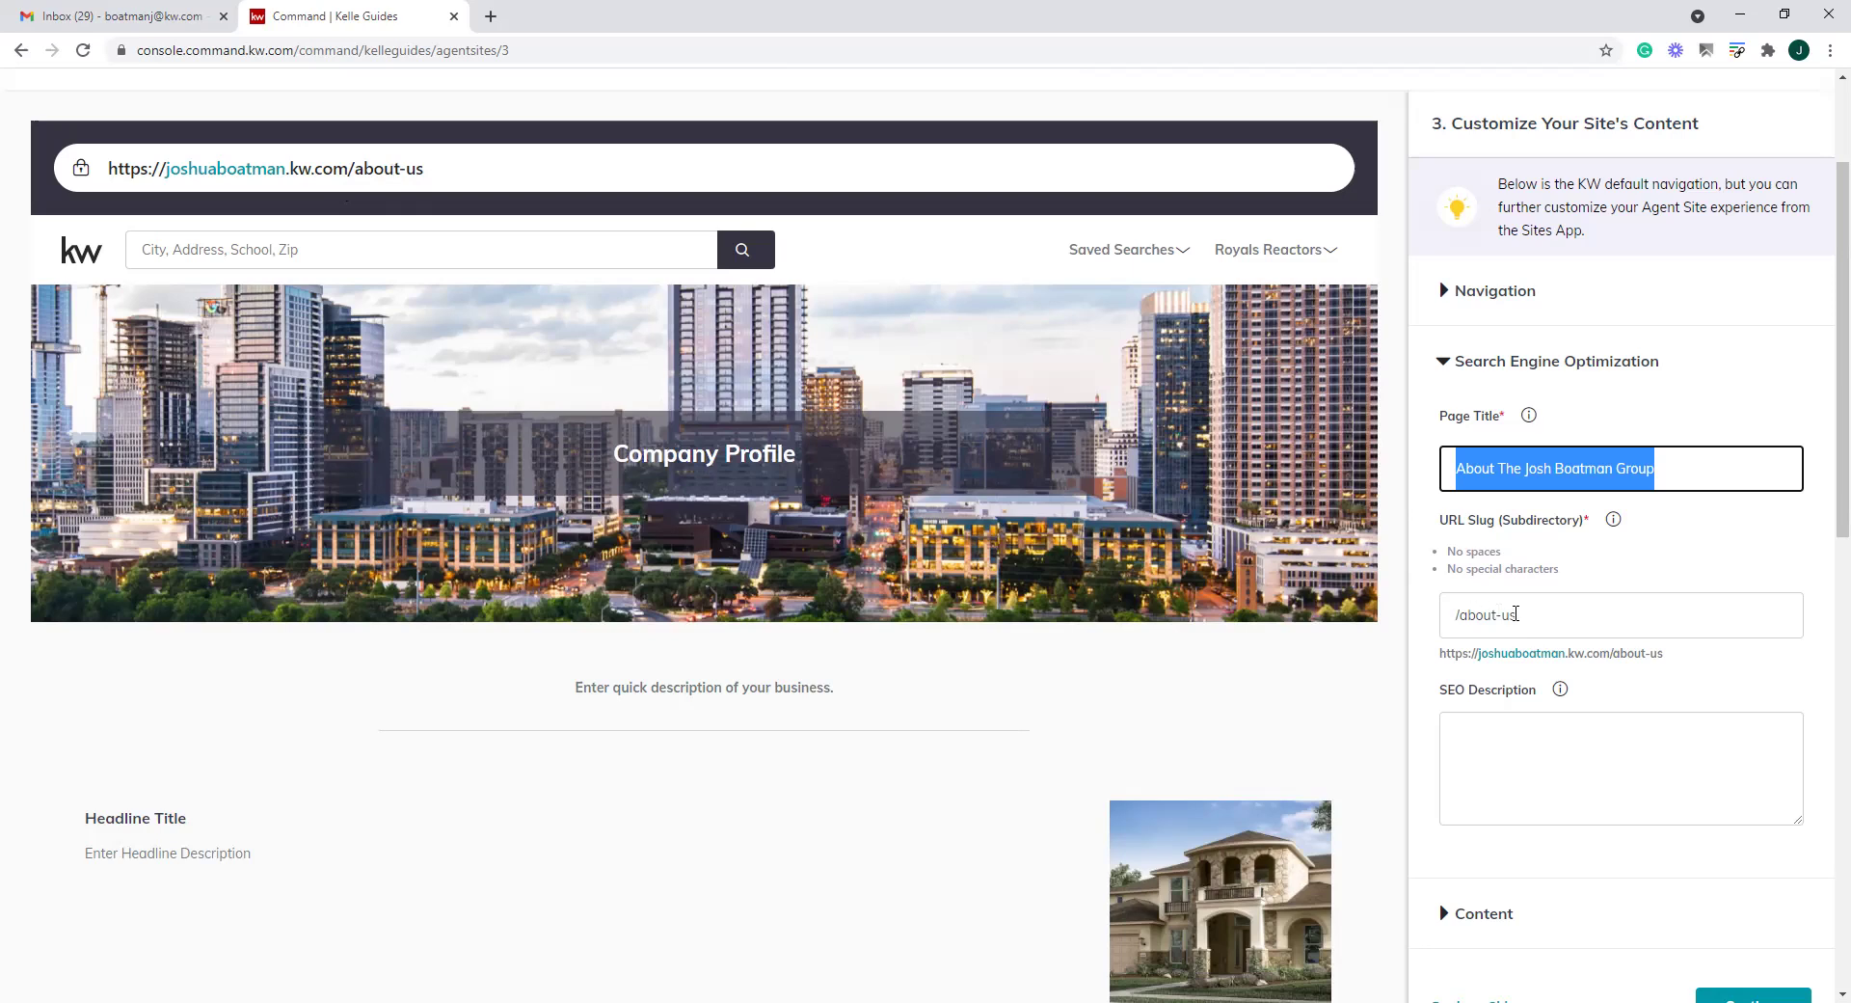
Change the URL slug from about-us to about-the-team
{"action": "left_click_drag", "start_coordinate": [1516, 614], "coordinate": [1457, 614]}
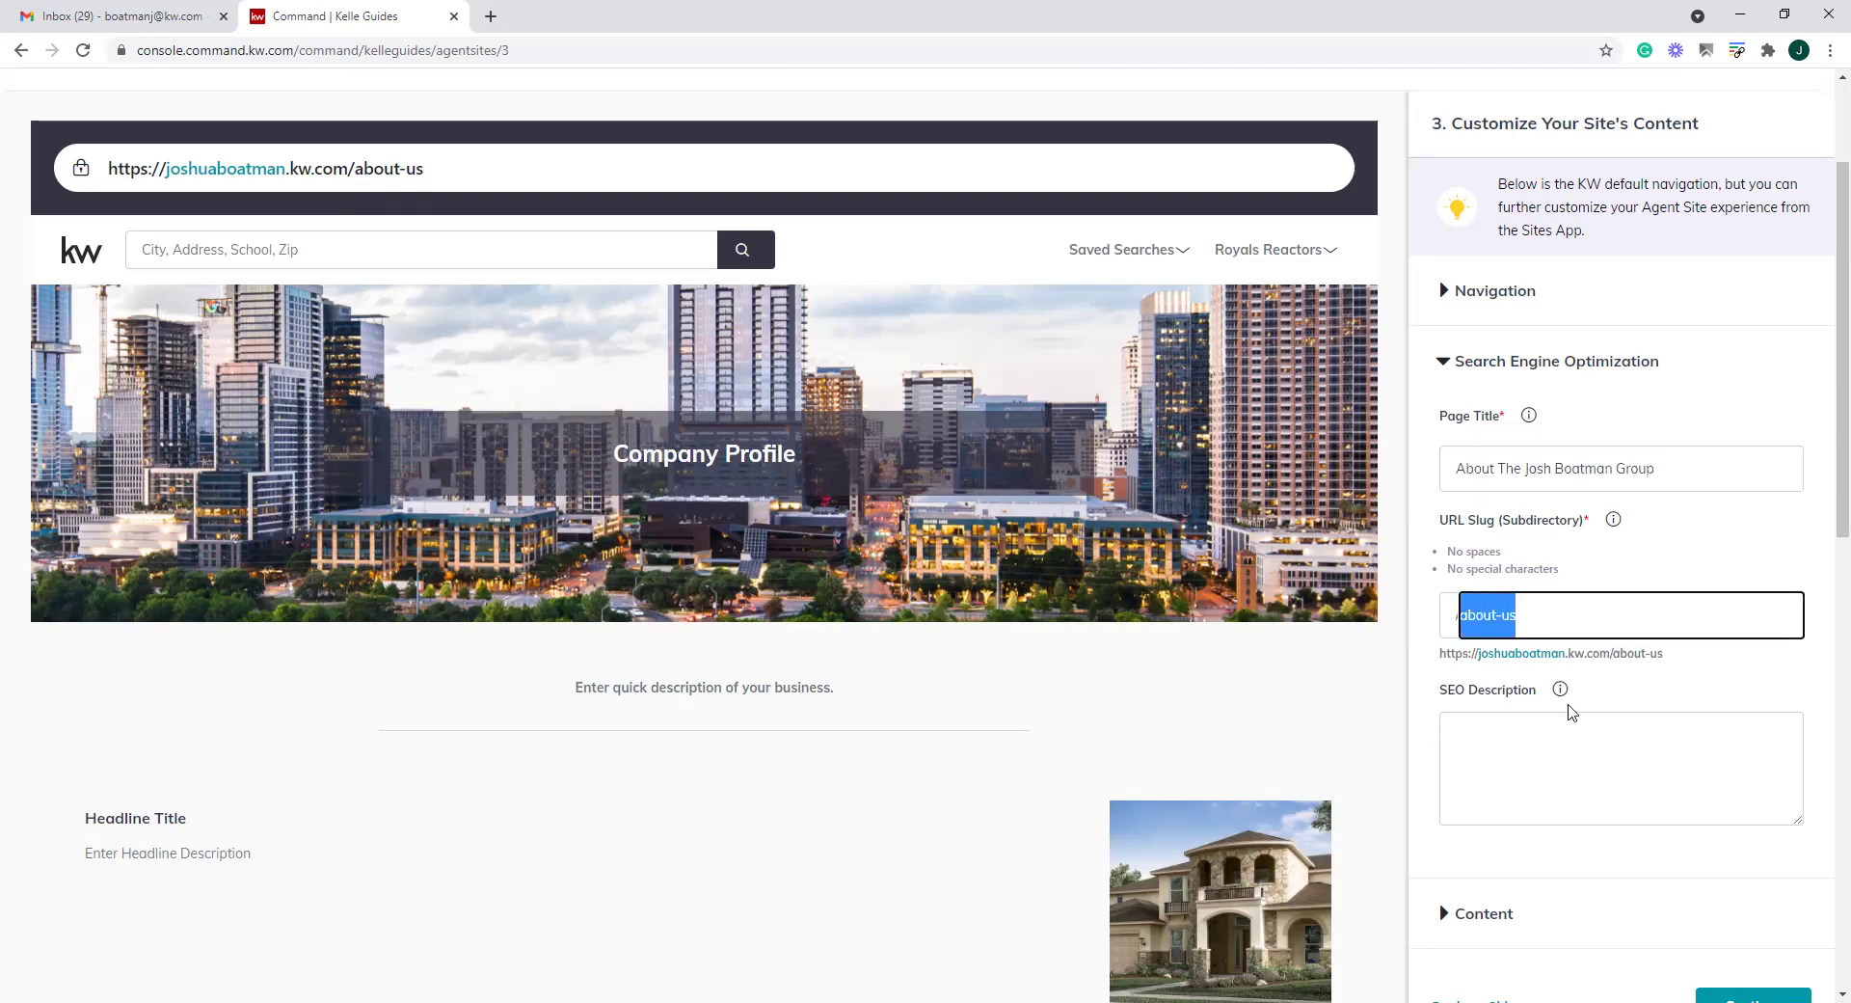
{"action": "type", "text": "about"}
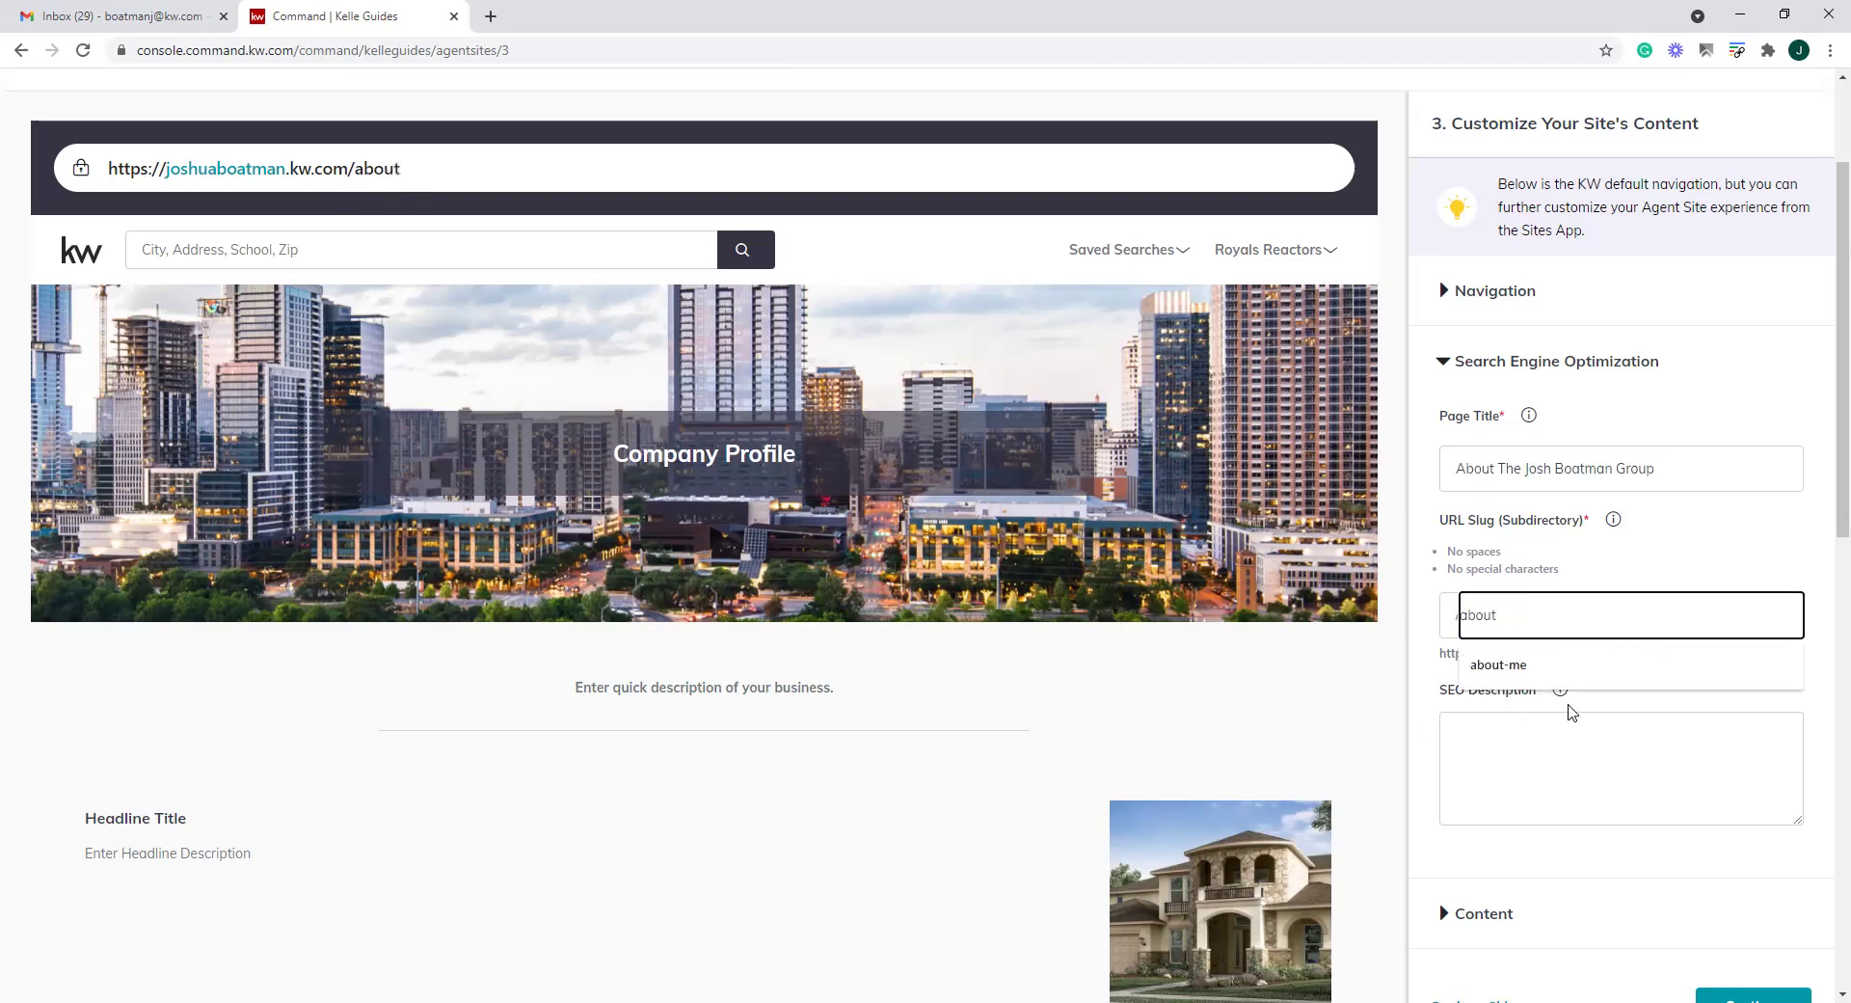
{"action": "type", "text": "e-team"}
{"action": "left_click", "coordinate": [1791, 566]}
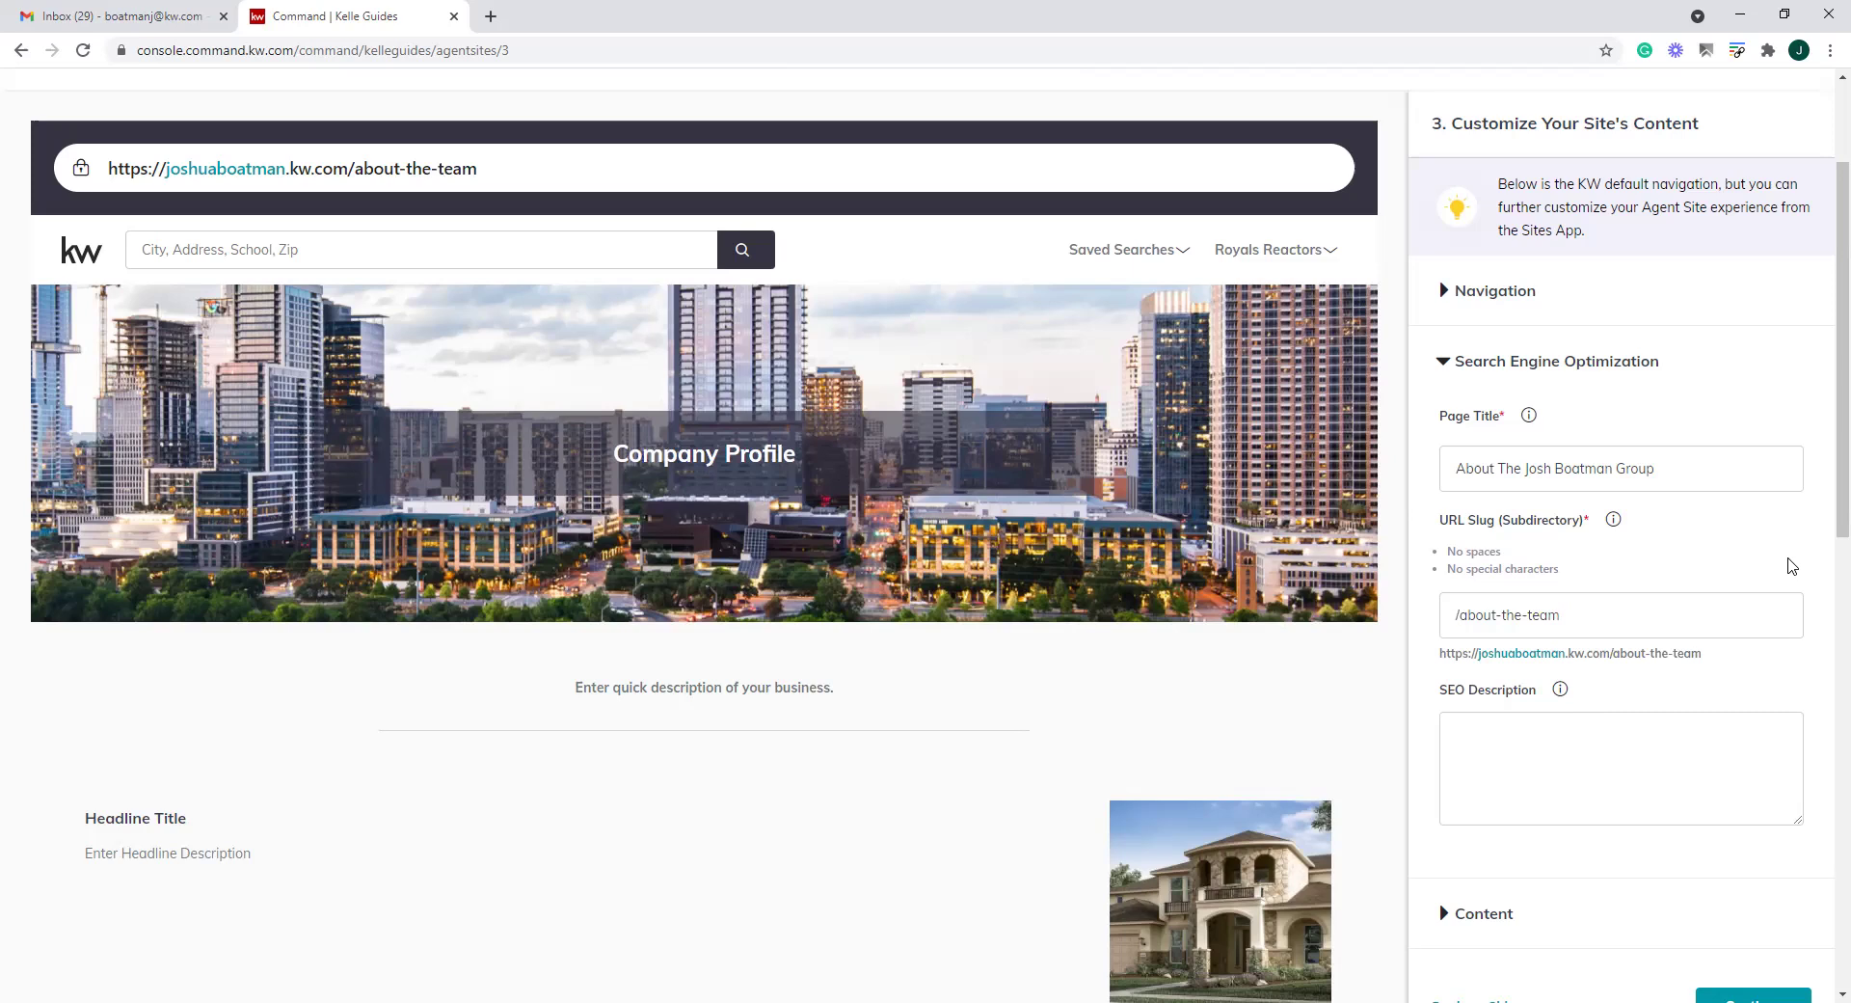
{"action": "left_click", "coordinate": [1527, 743]}
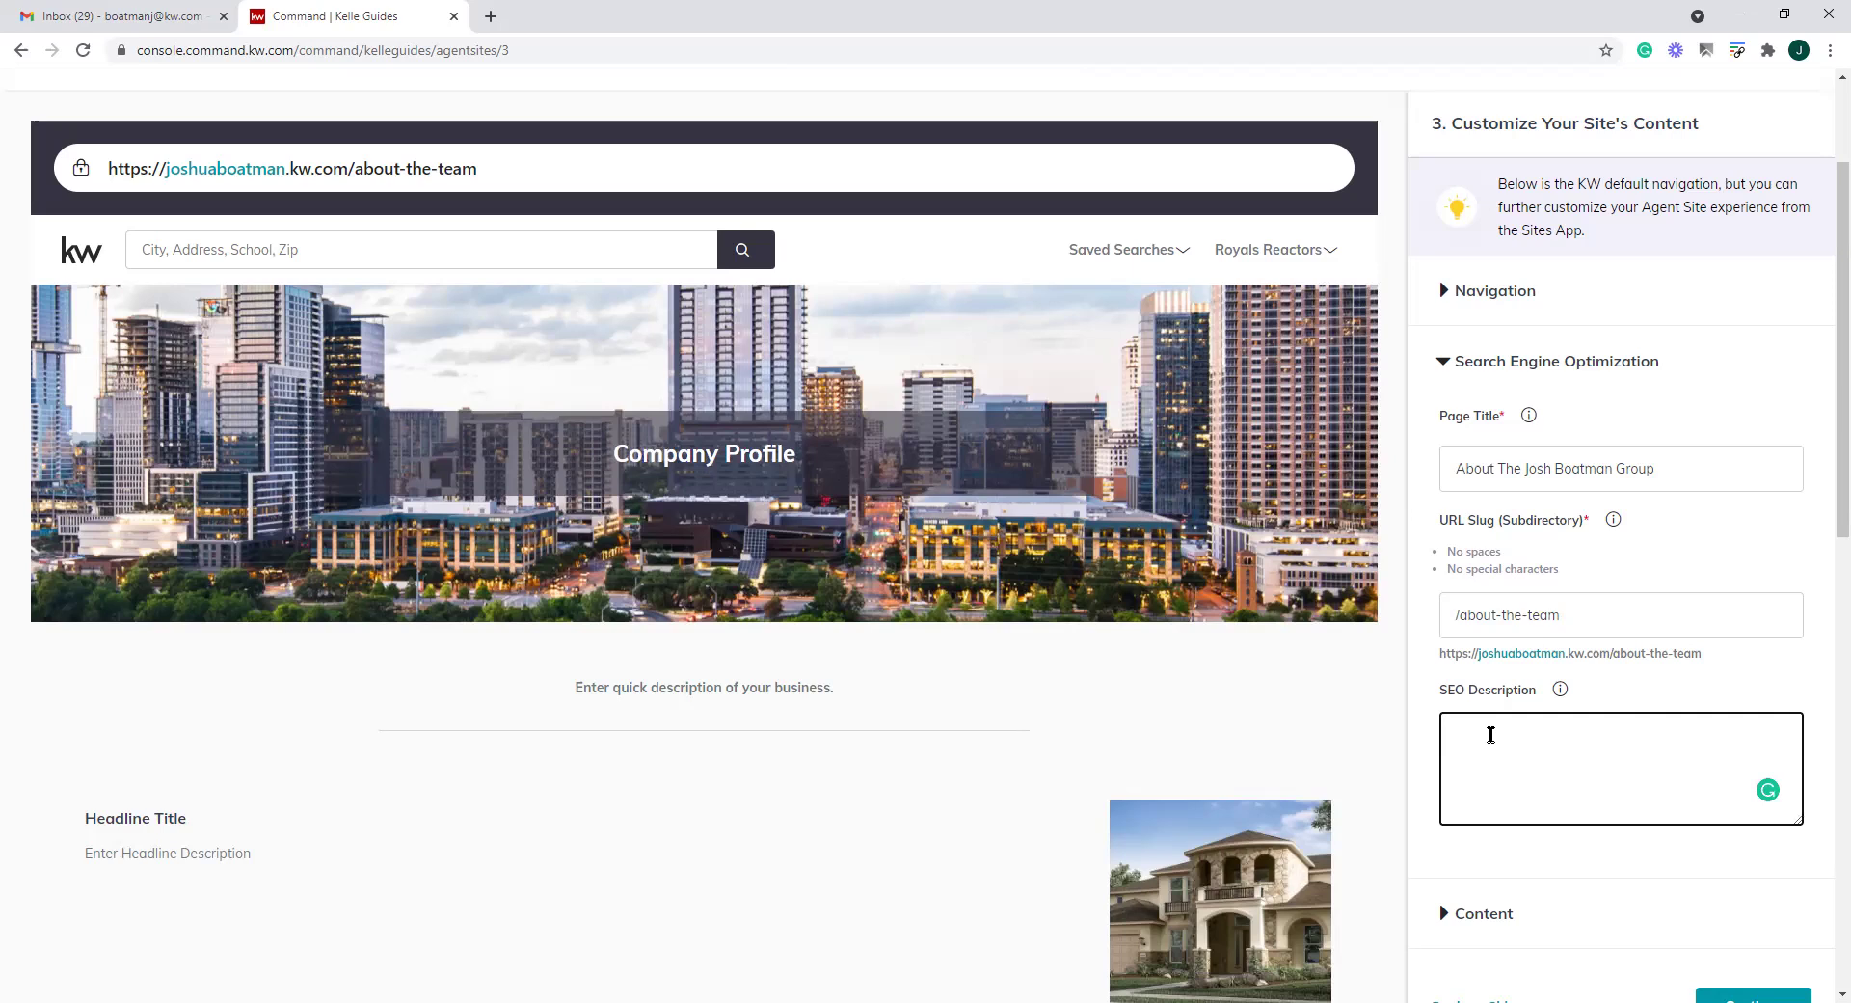
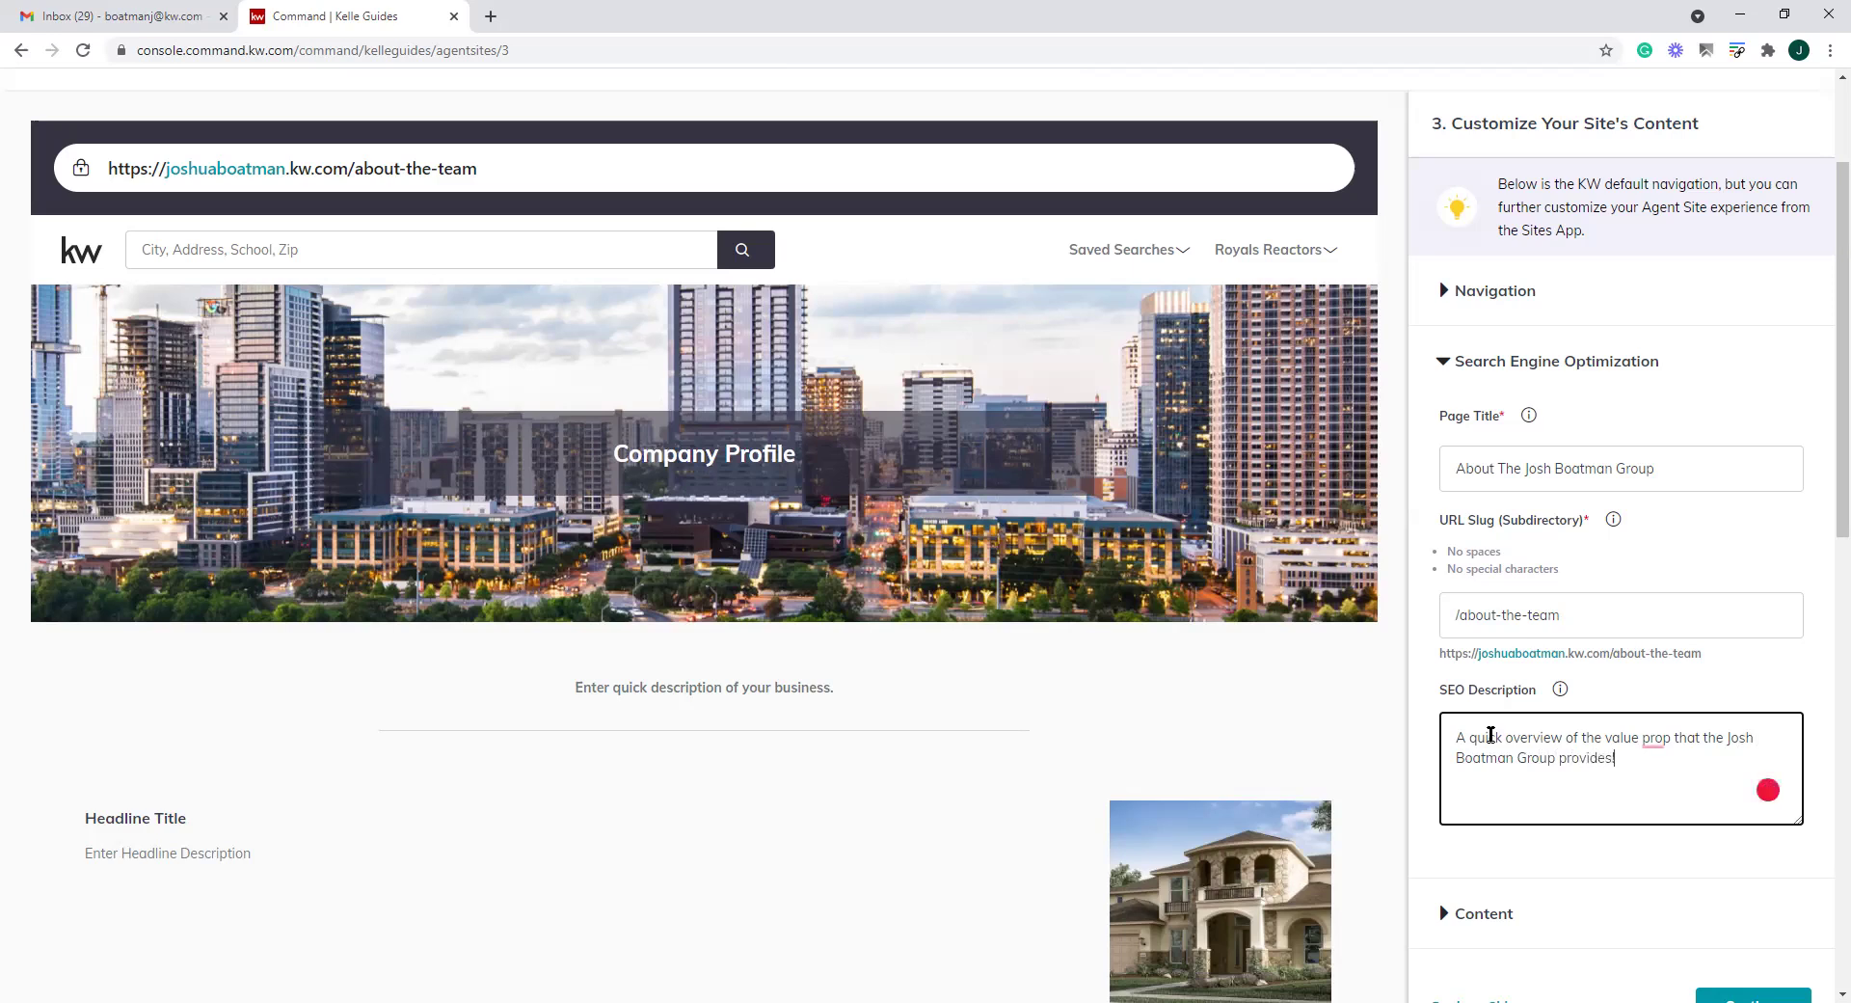
Write the SEO description: a quick overview of the value proposition the agent's group provides
{"action": "mouse_move", "coordinate": [1646, 739]}
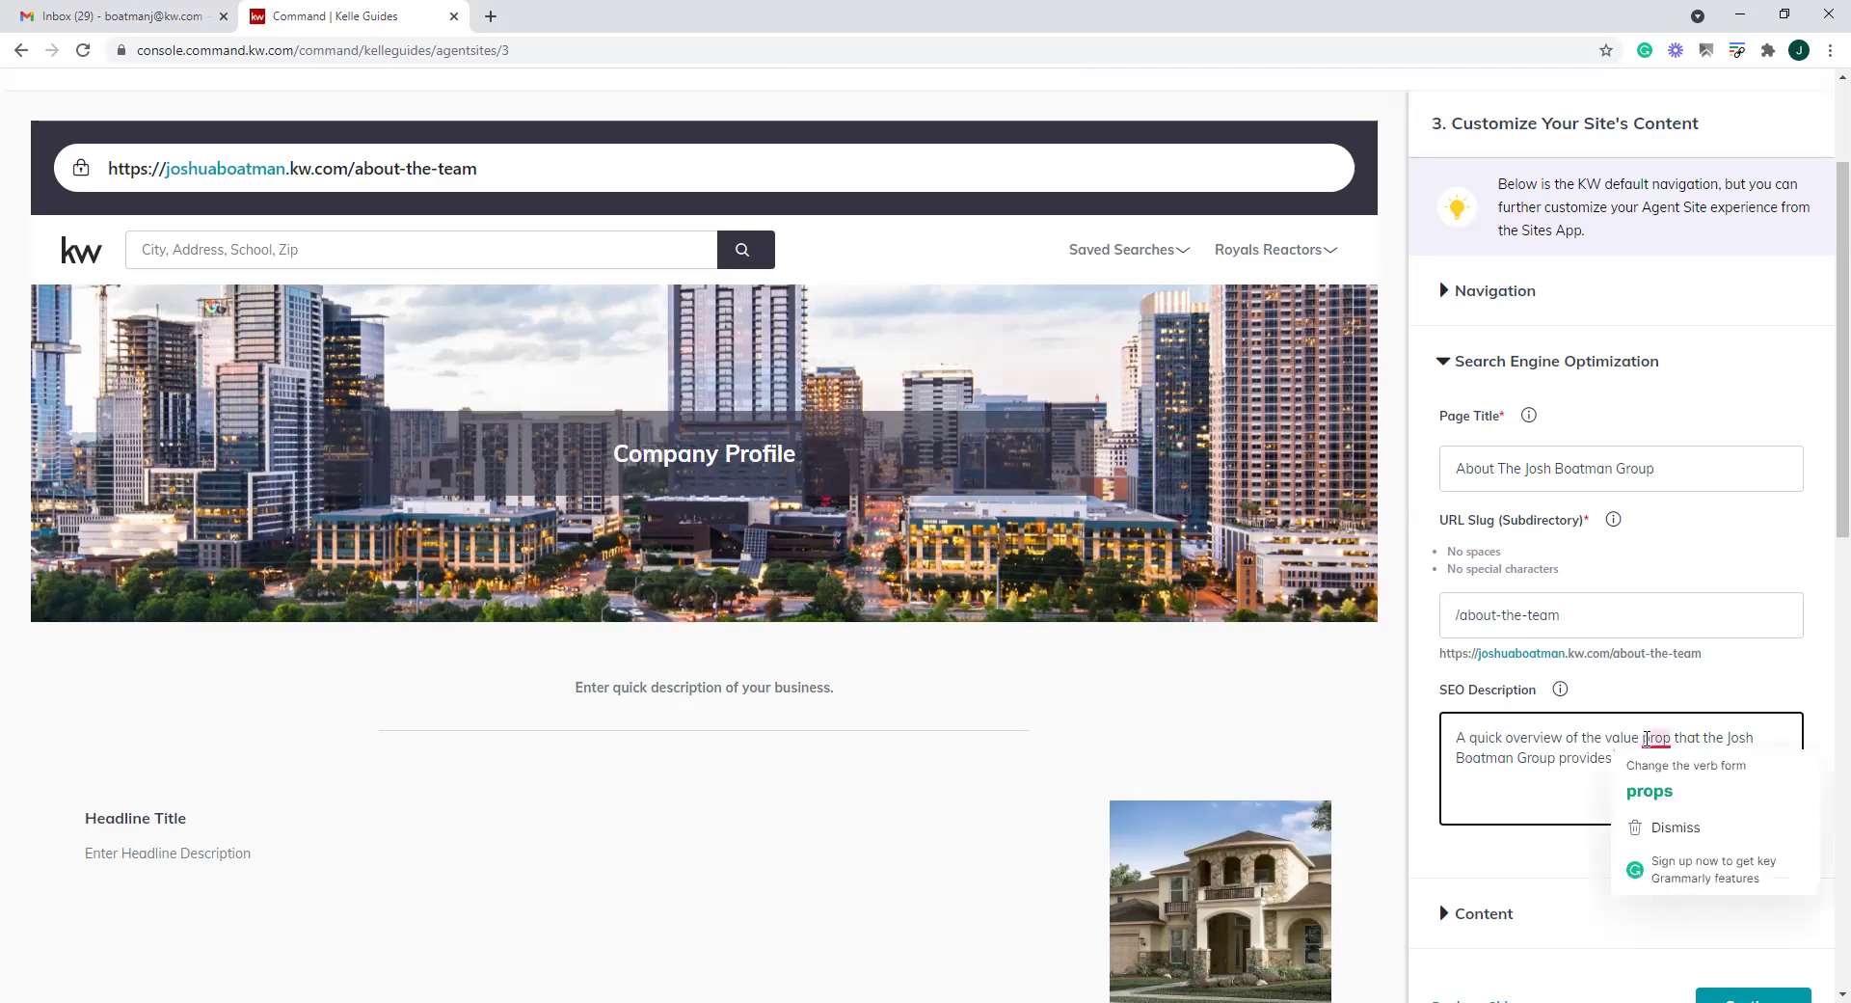
{"action": "type", "text": "!"}
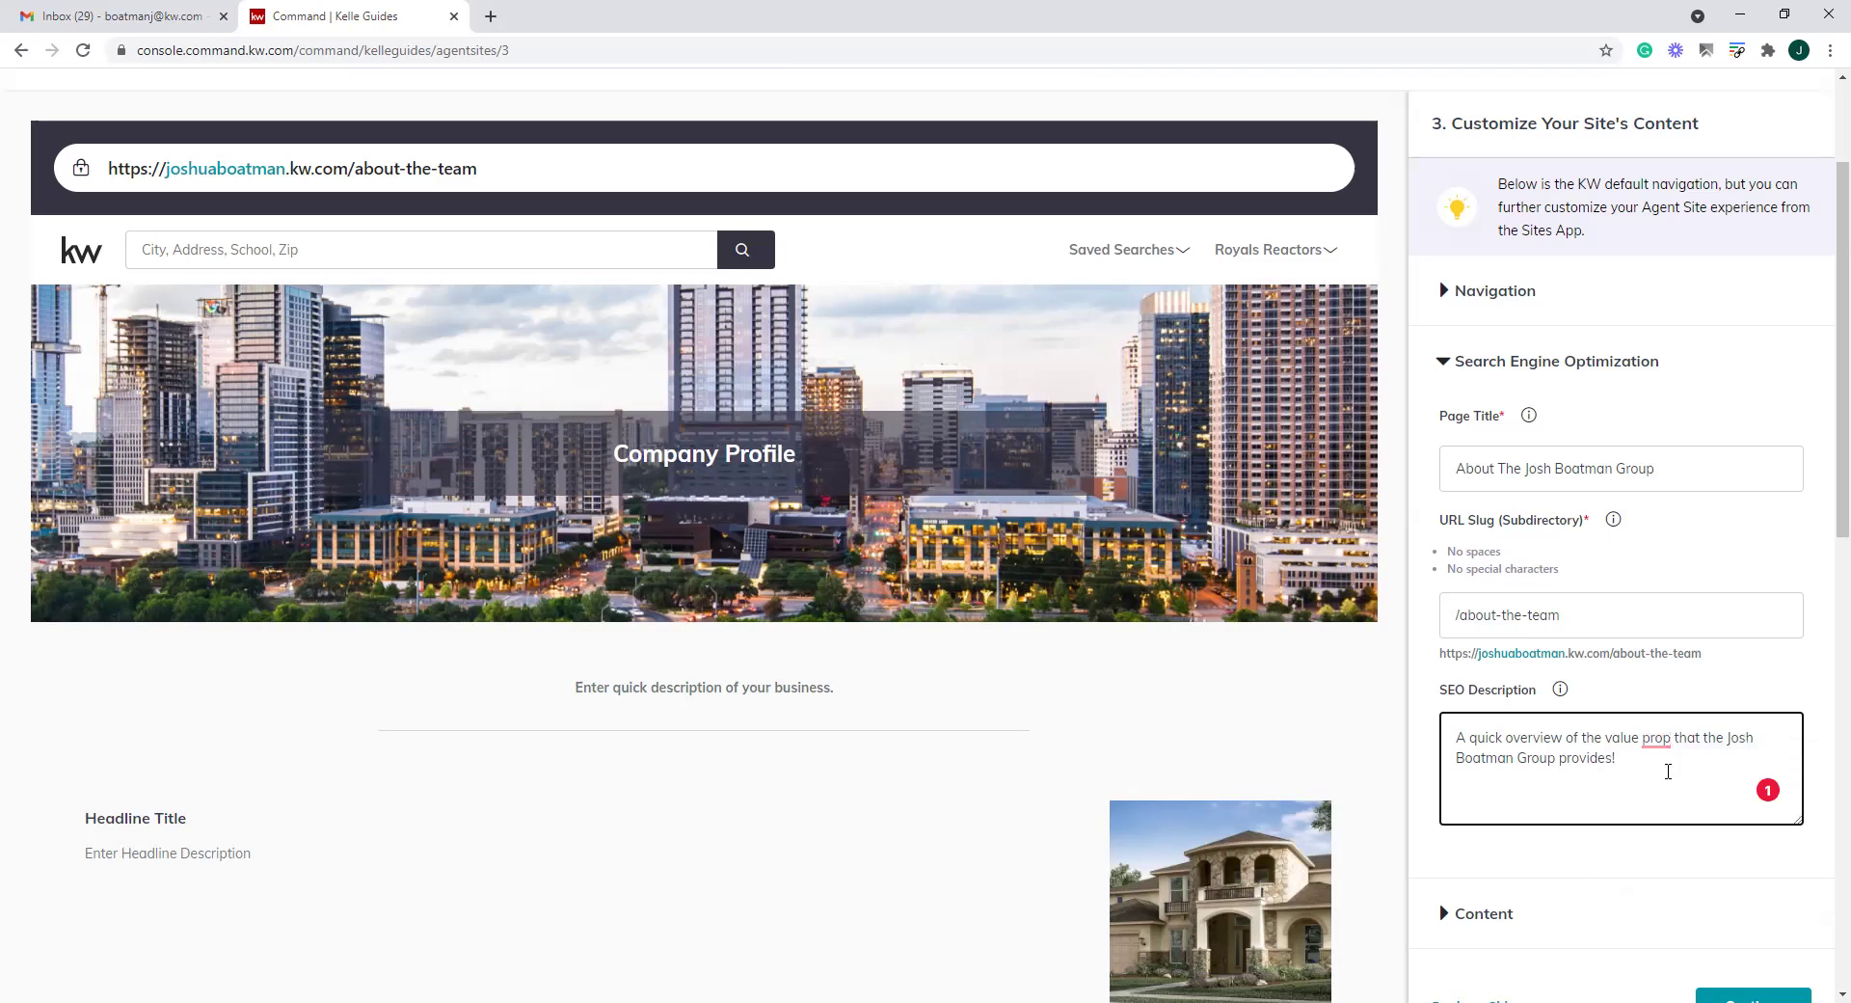
{"action": "type", "text": "osition"}
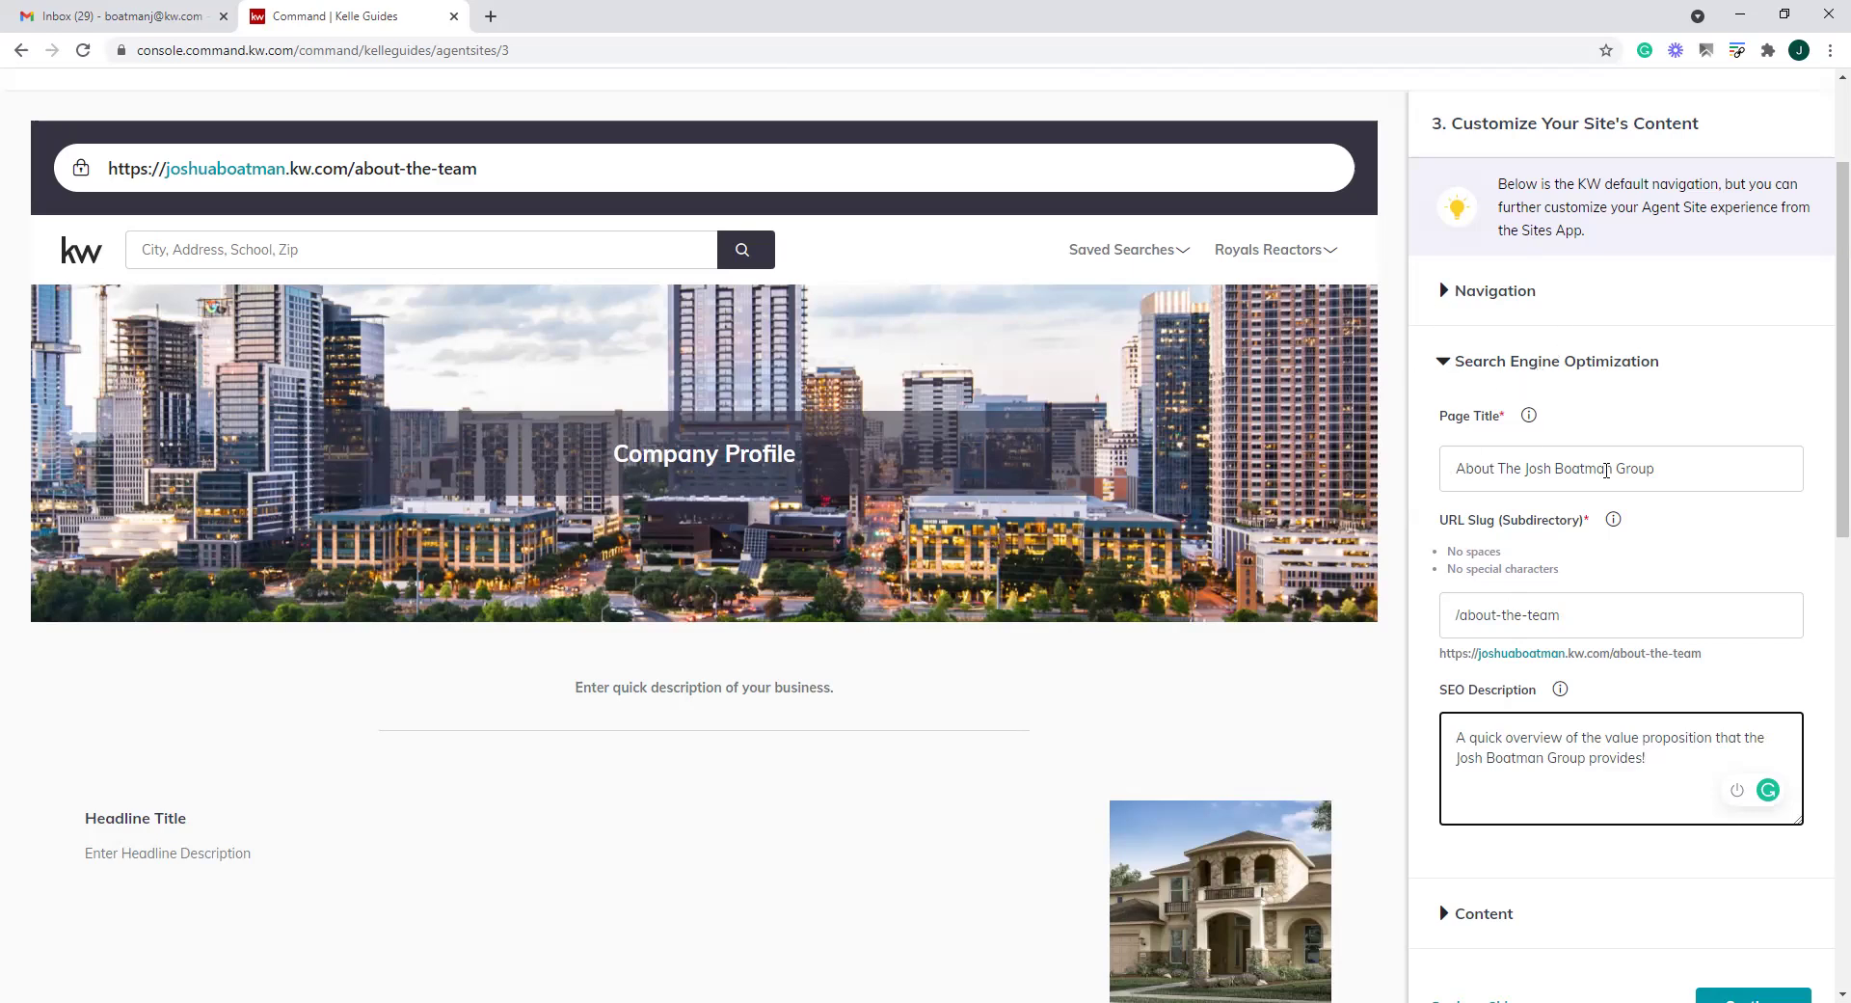
Review the new title, about-the-team slug and description, then collapse the SEO settings
{"action": "left_click_drag", "start_coordinate": [1716, 469], "coordinate": [1393, 473]}
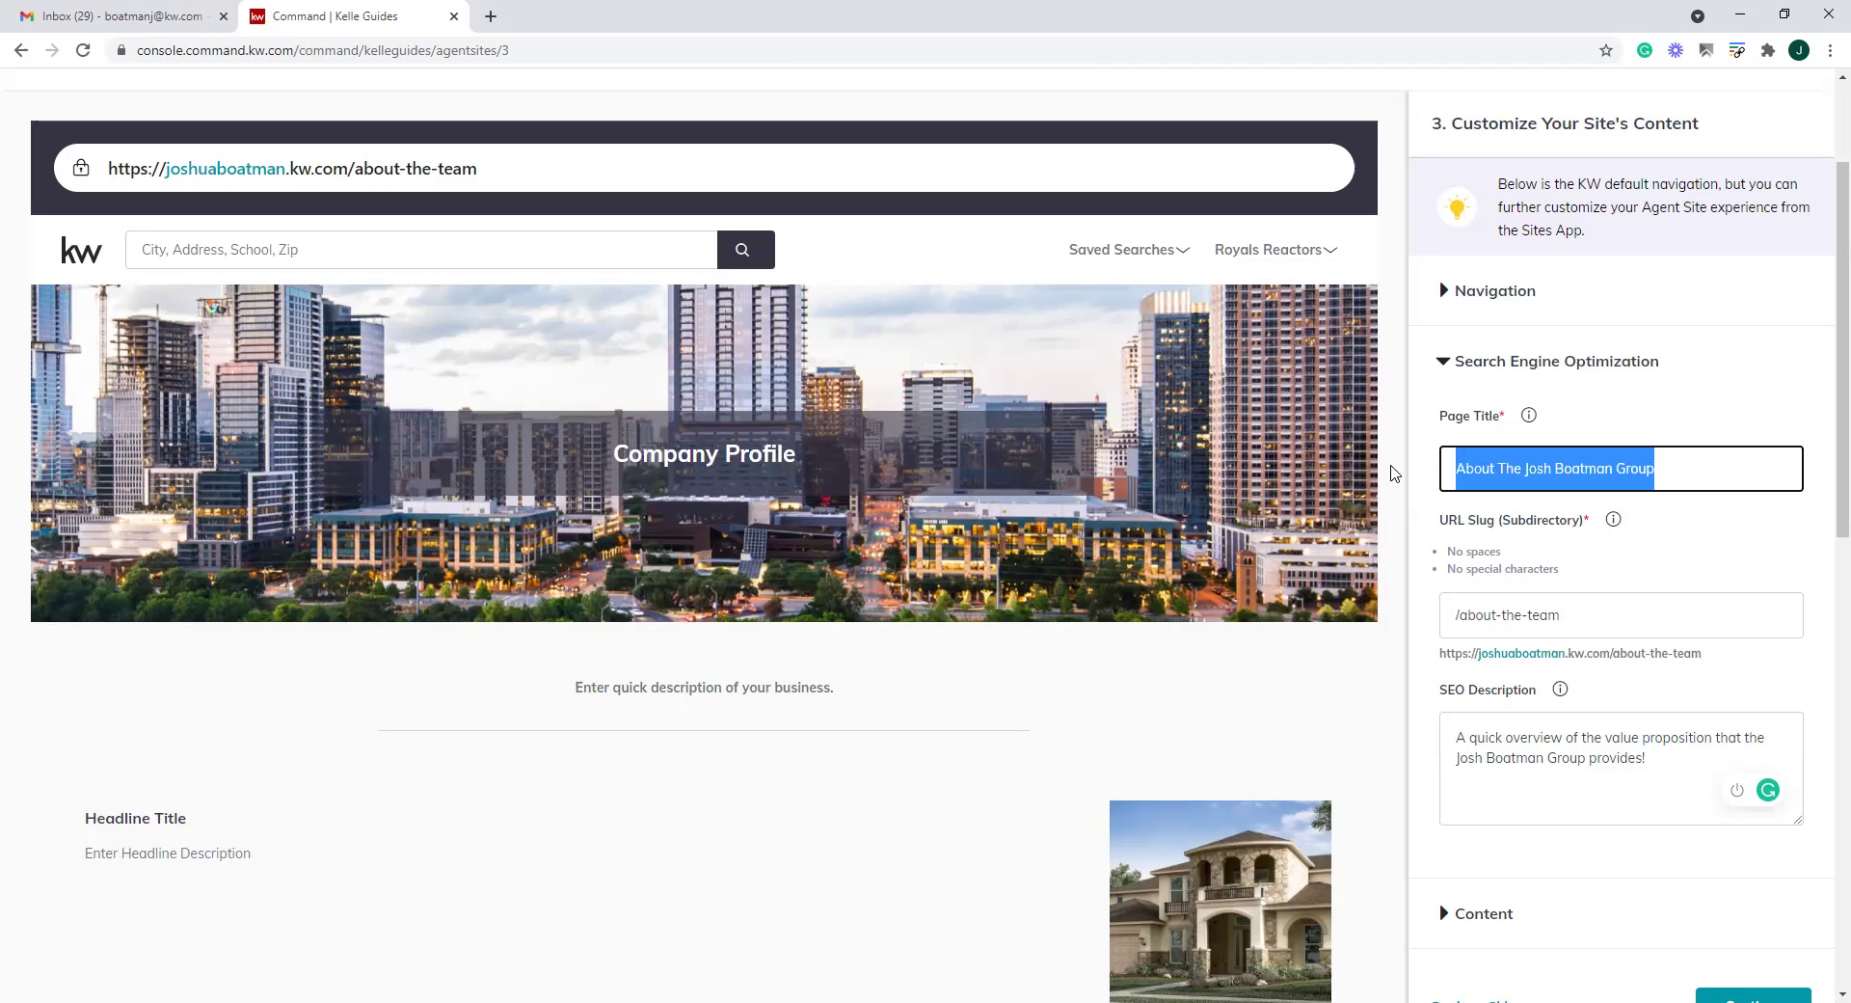
{"action": "left_click_drag", "start_coordinate": [1611, 625], "coordinate": [1417, 622]}
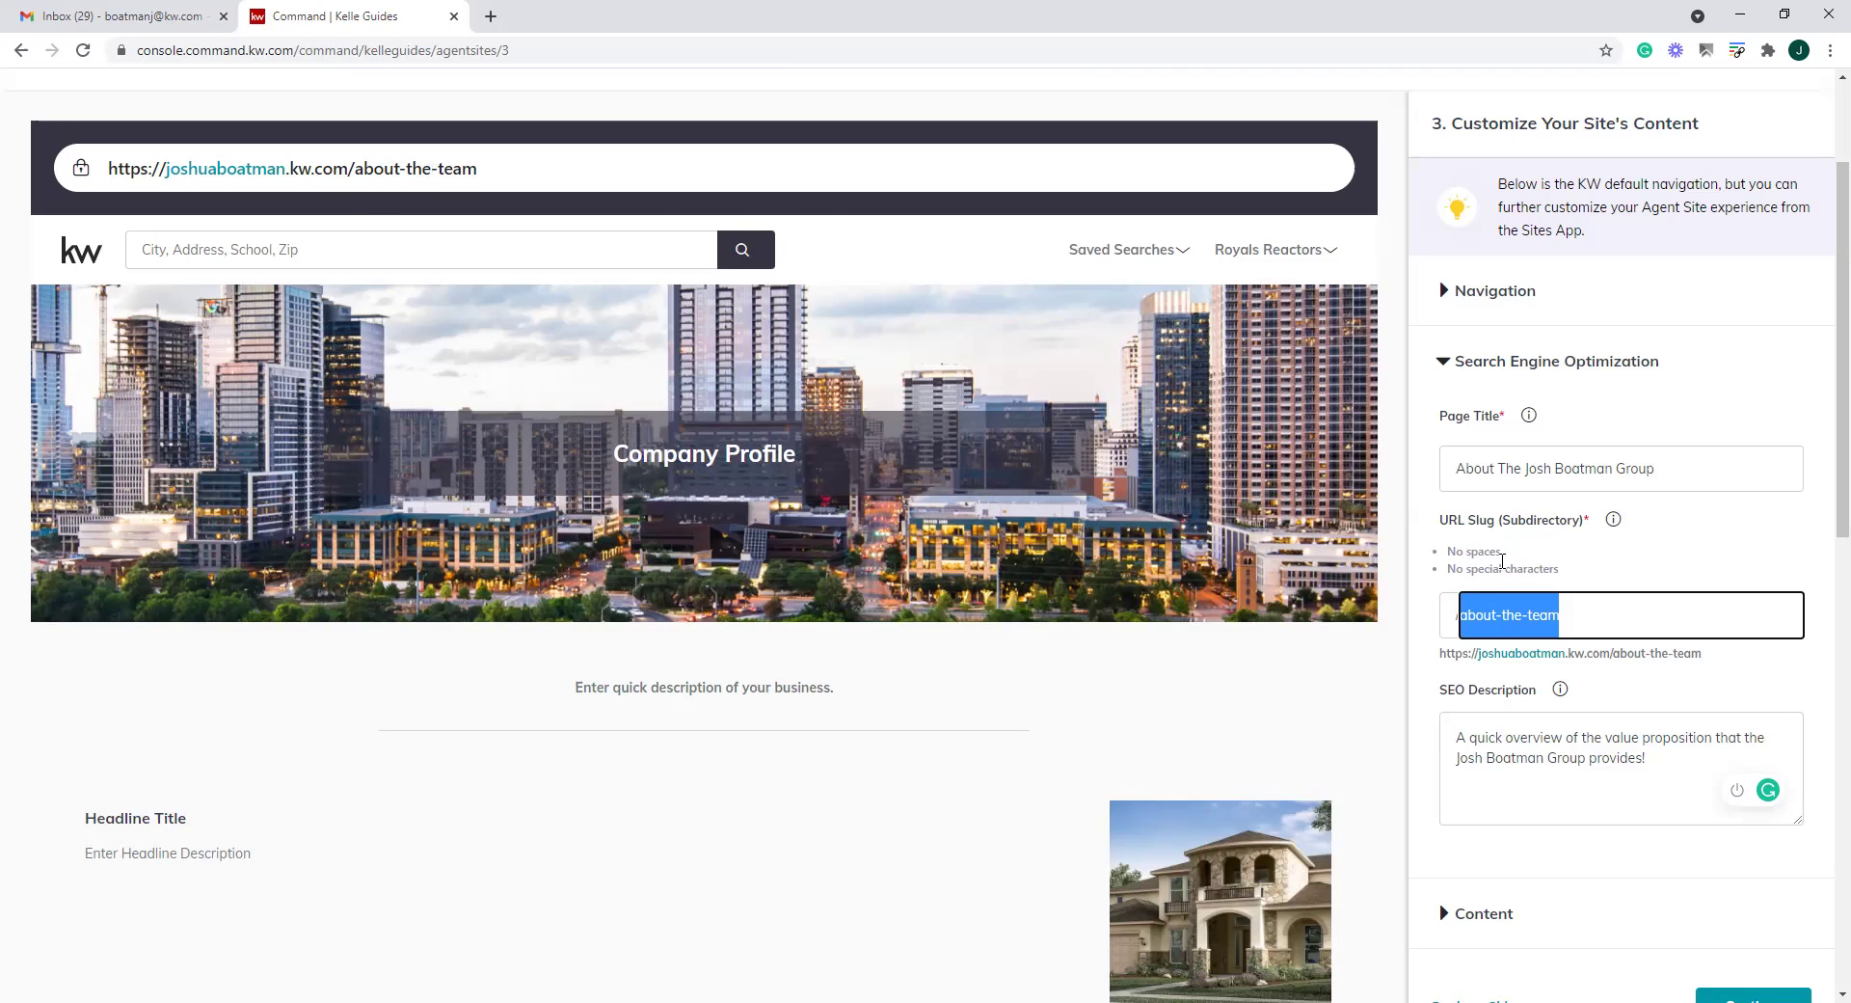
{"action": "triple_click", "coordinate": [1652, 761]}
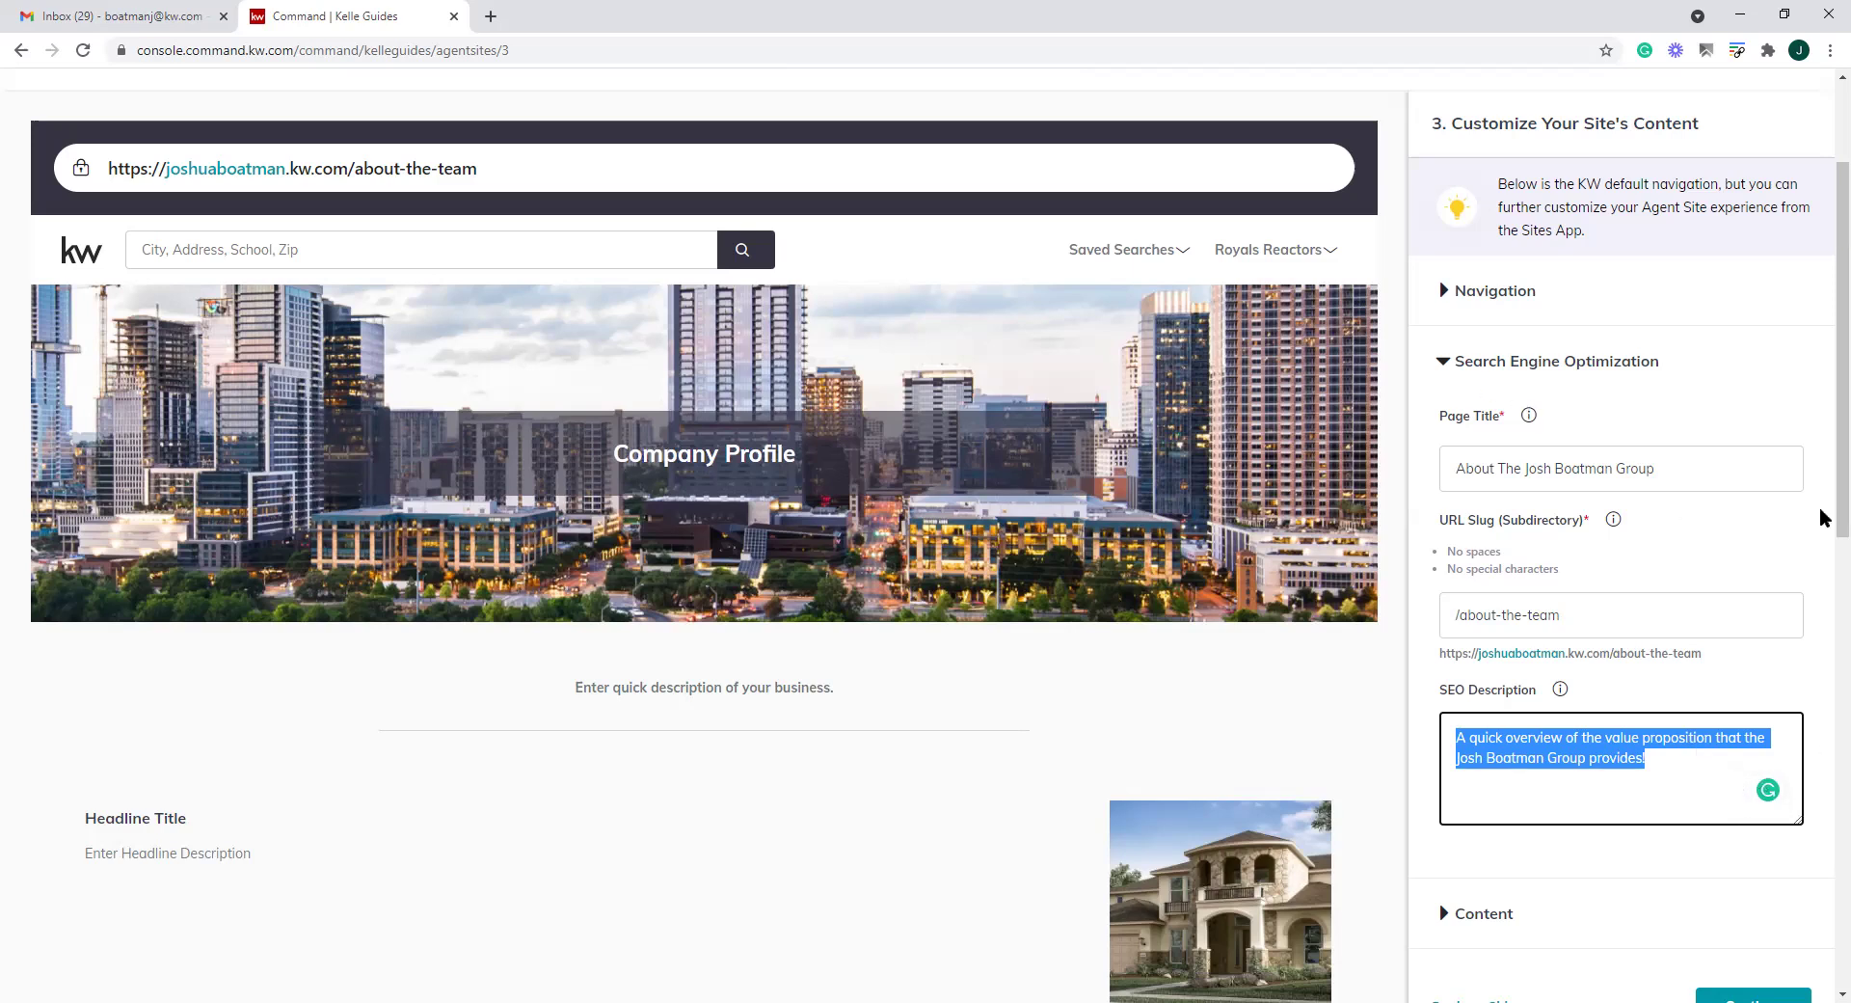
{"action": "left_click", "coordinate": [1440, 364]}
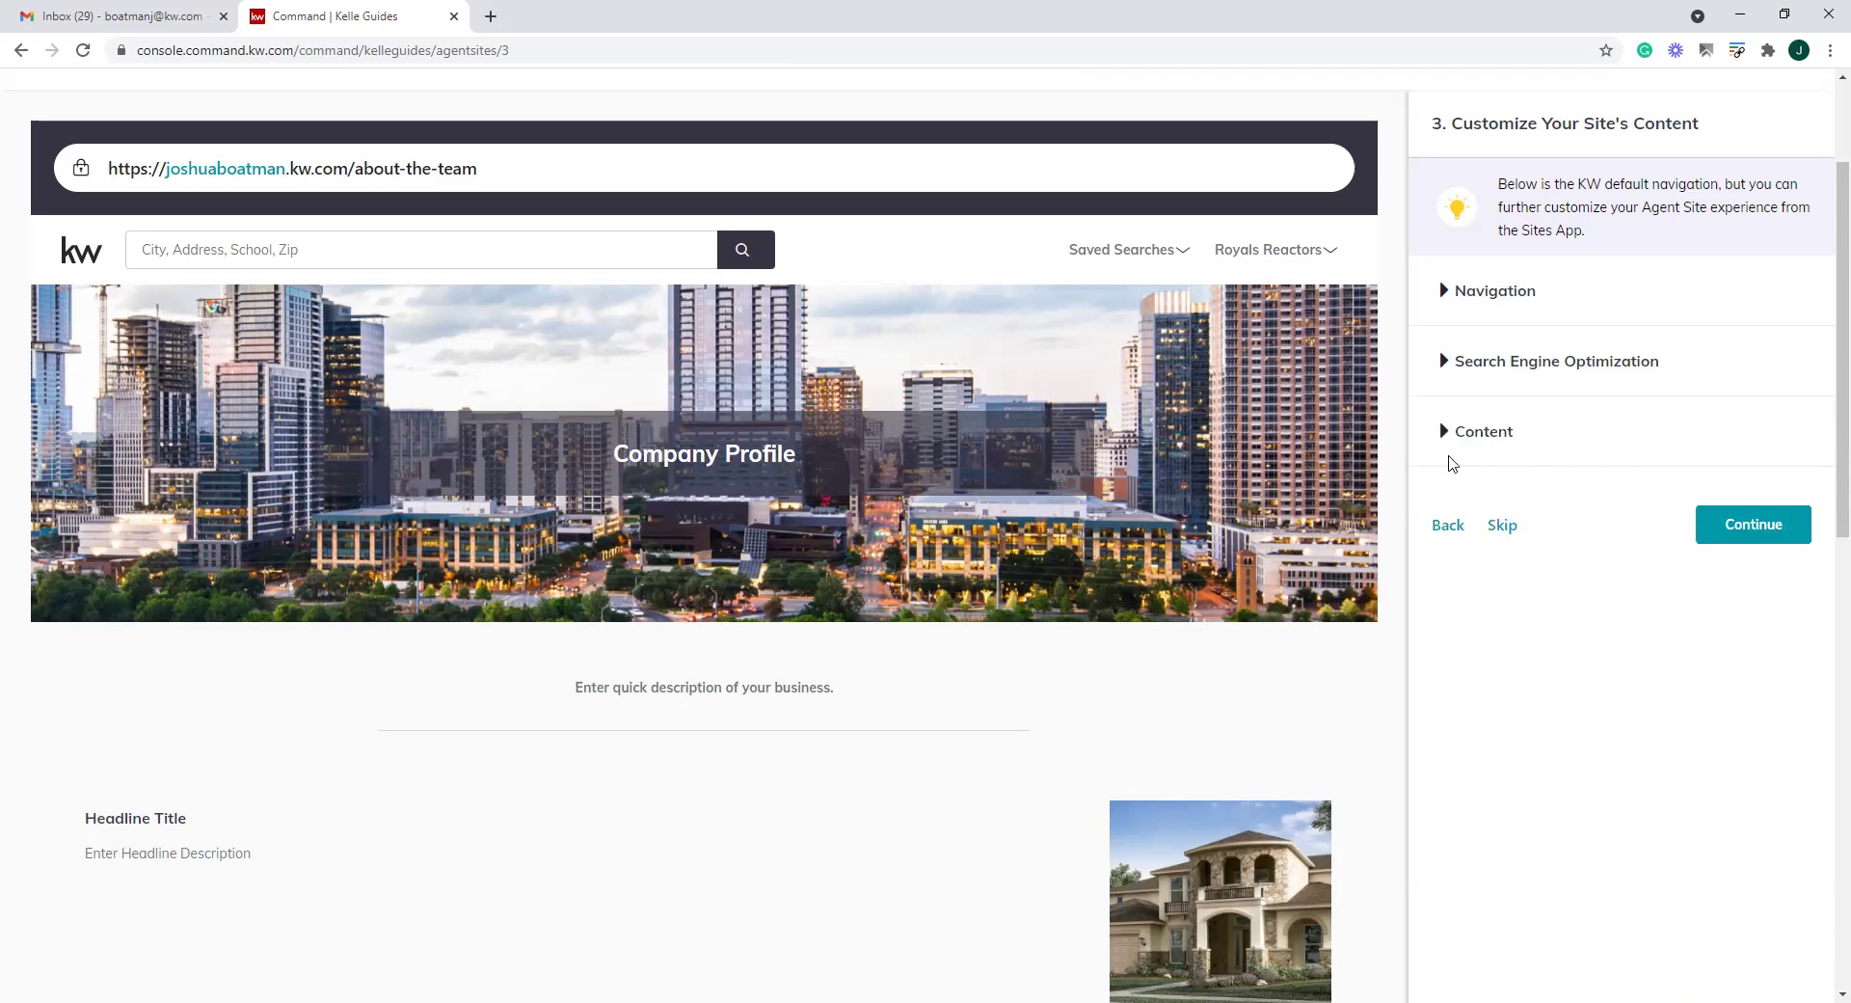
In Content, replace the Company Profile page header with "About the" plus the agent's group name
{"action": "left_click", "coordinate": [1452, 461]}
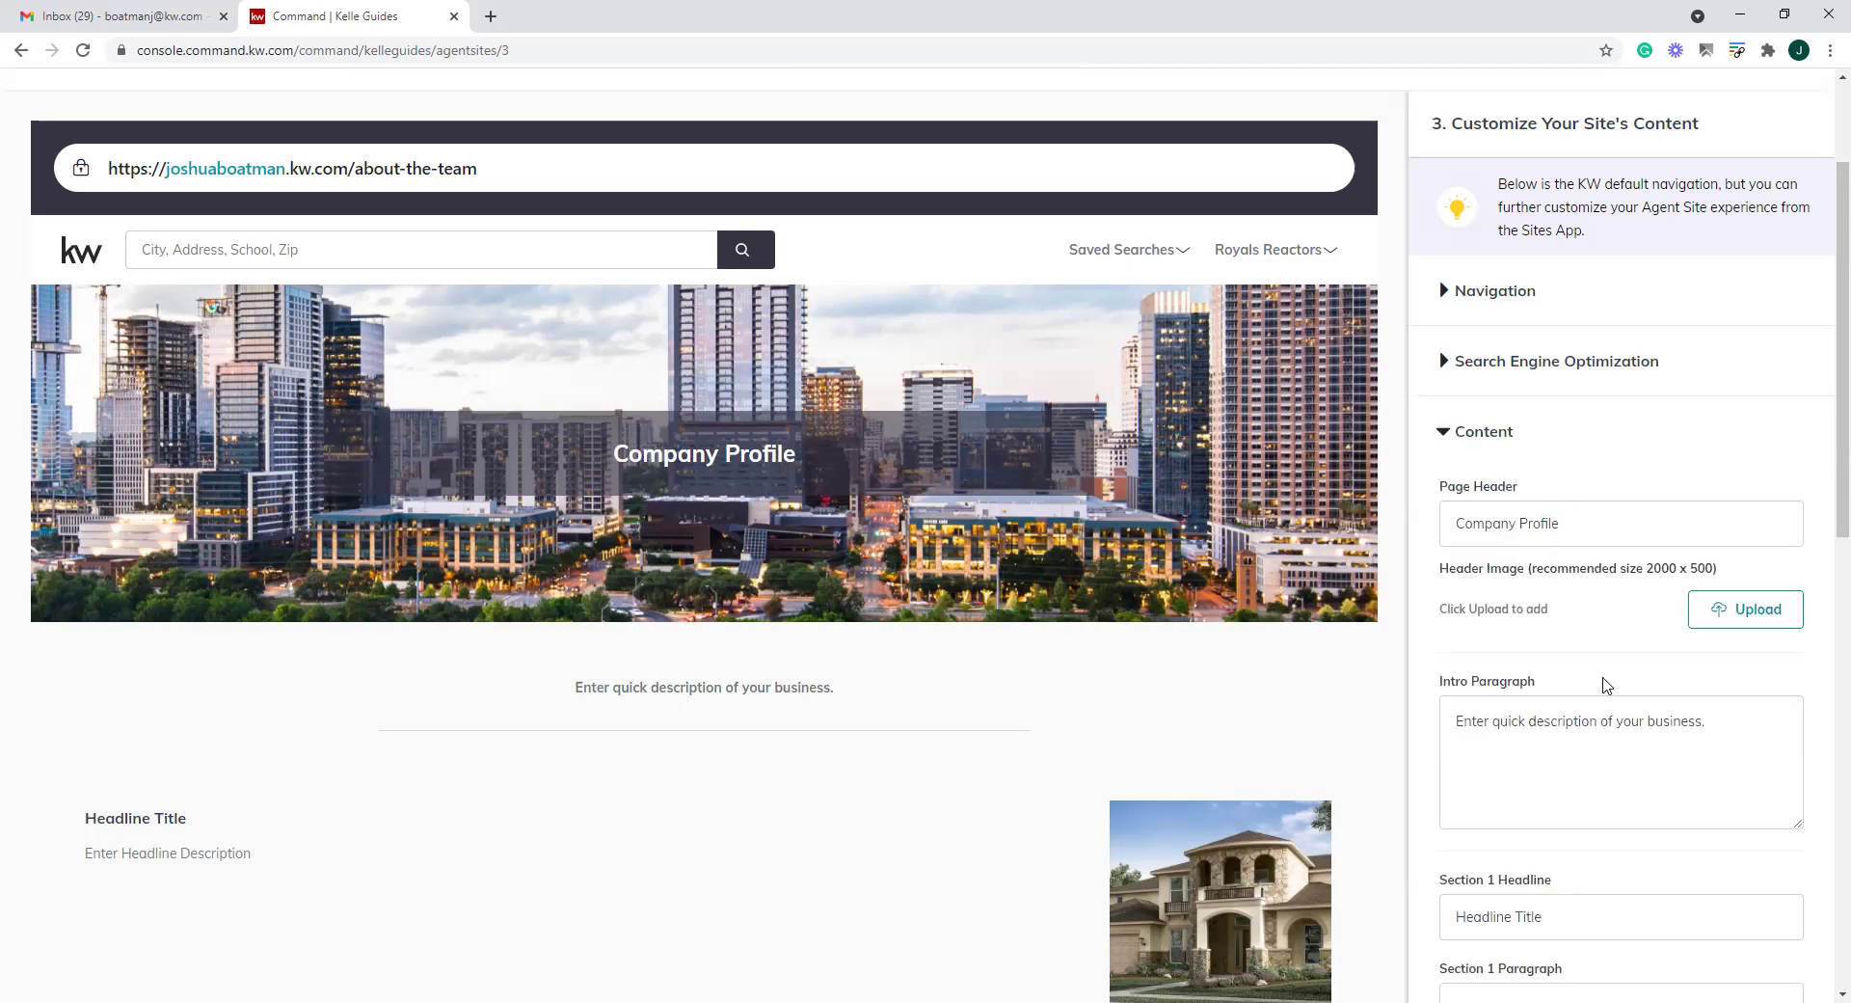
{"action": "scroll", "coordinate": [1606, 685], "scroll_direction": "down", "scroll_amount": 2}
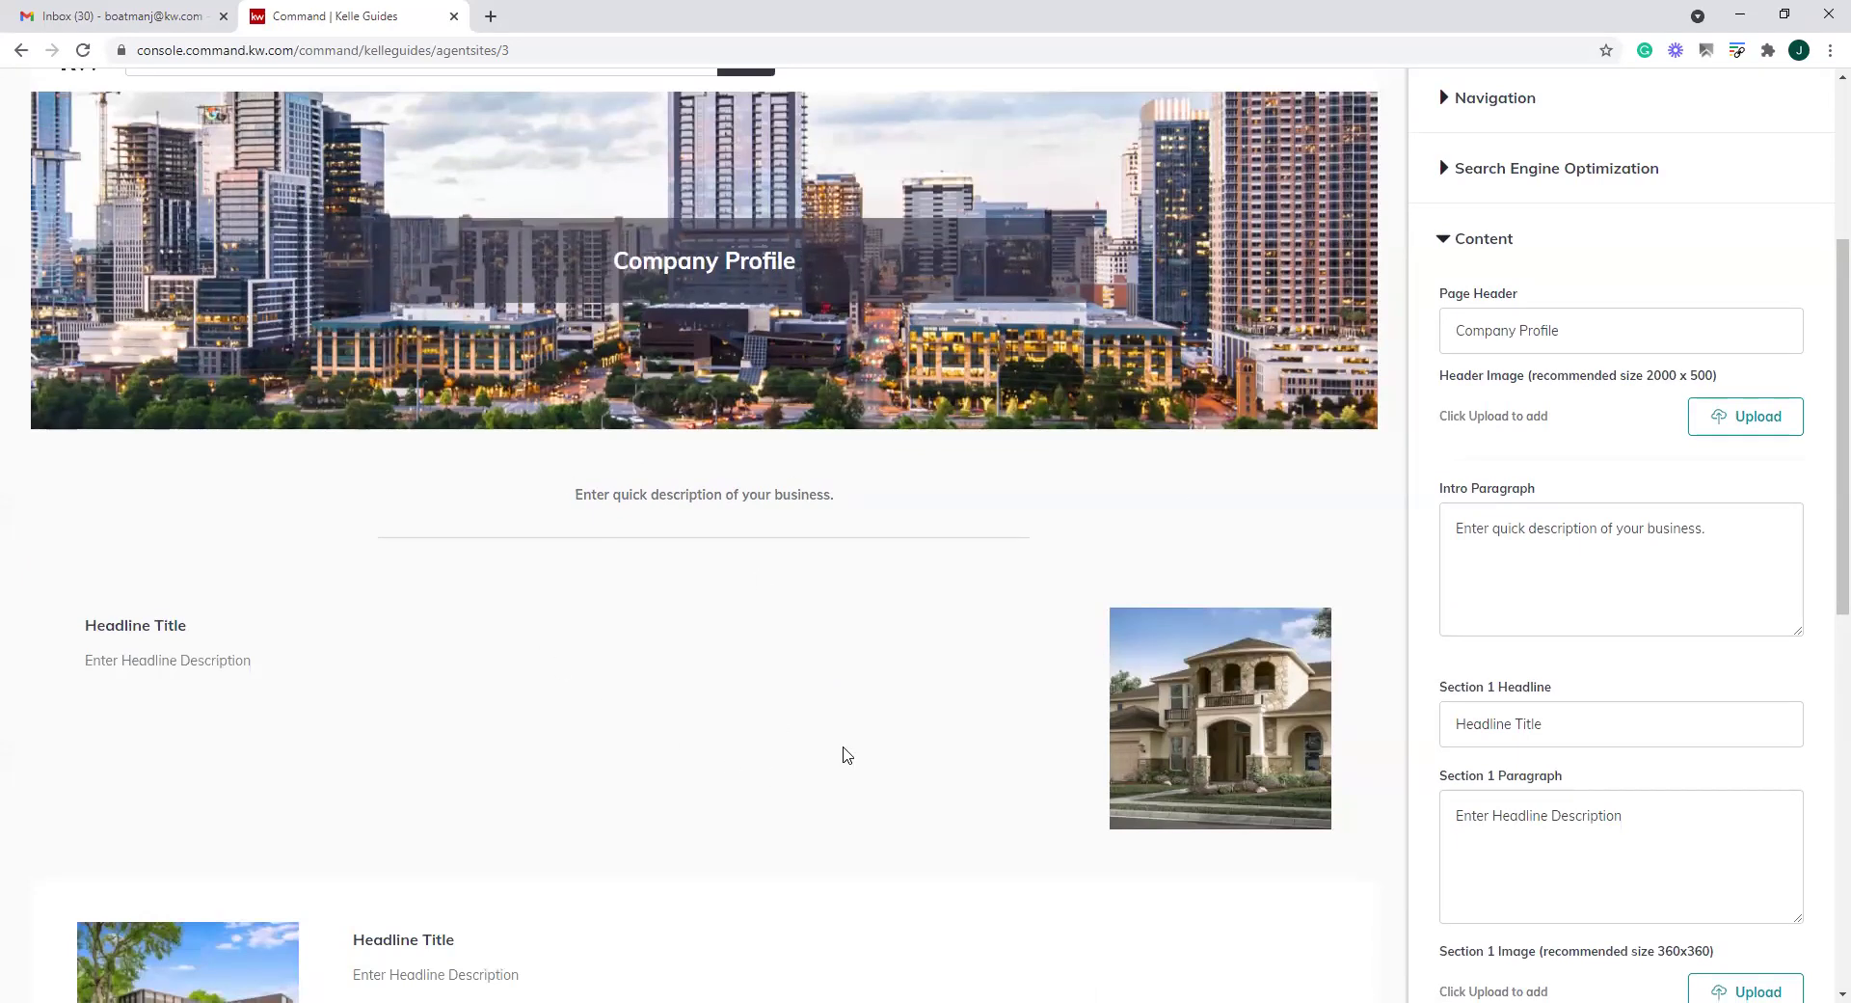
{"action": "scroll", "coordinate": [846, 755], "scroll_direction": "up", "scroll_amount": 2}
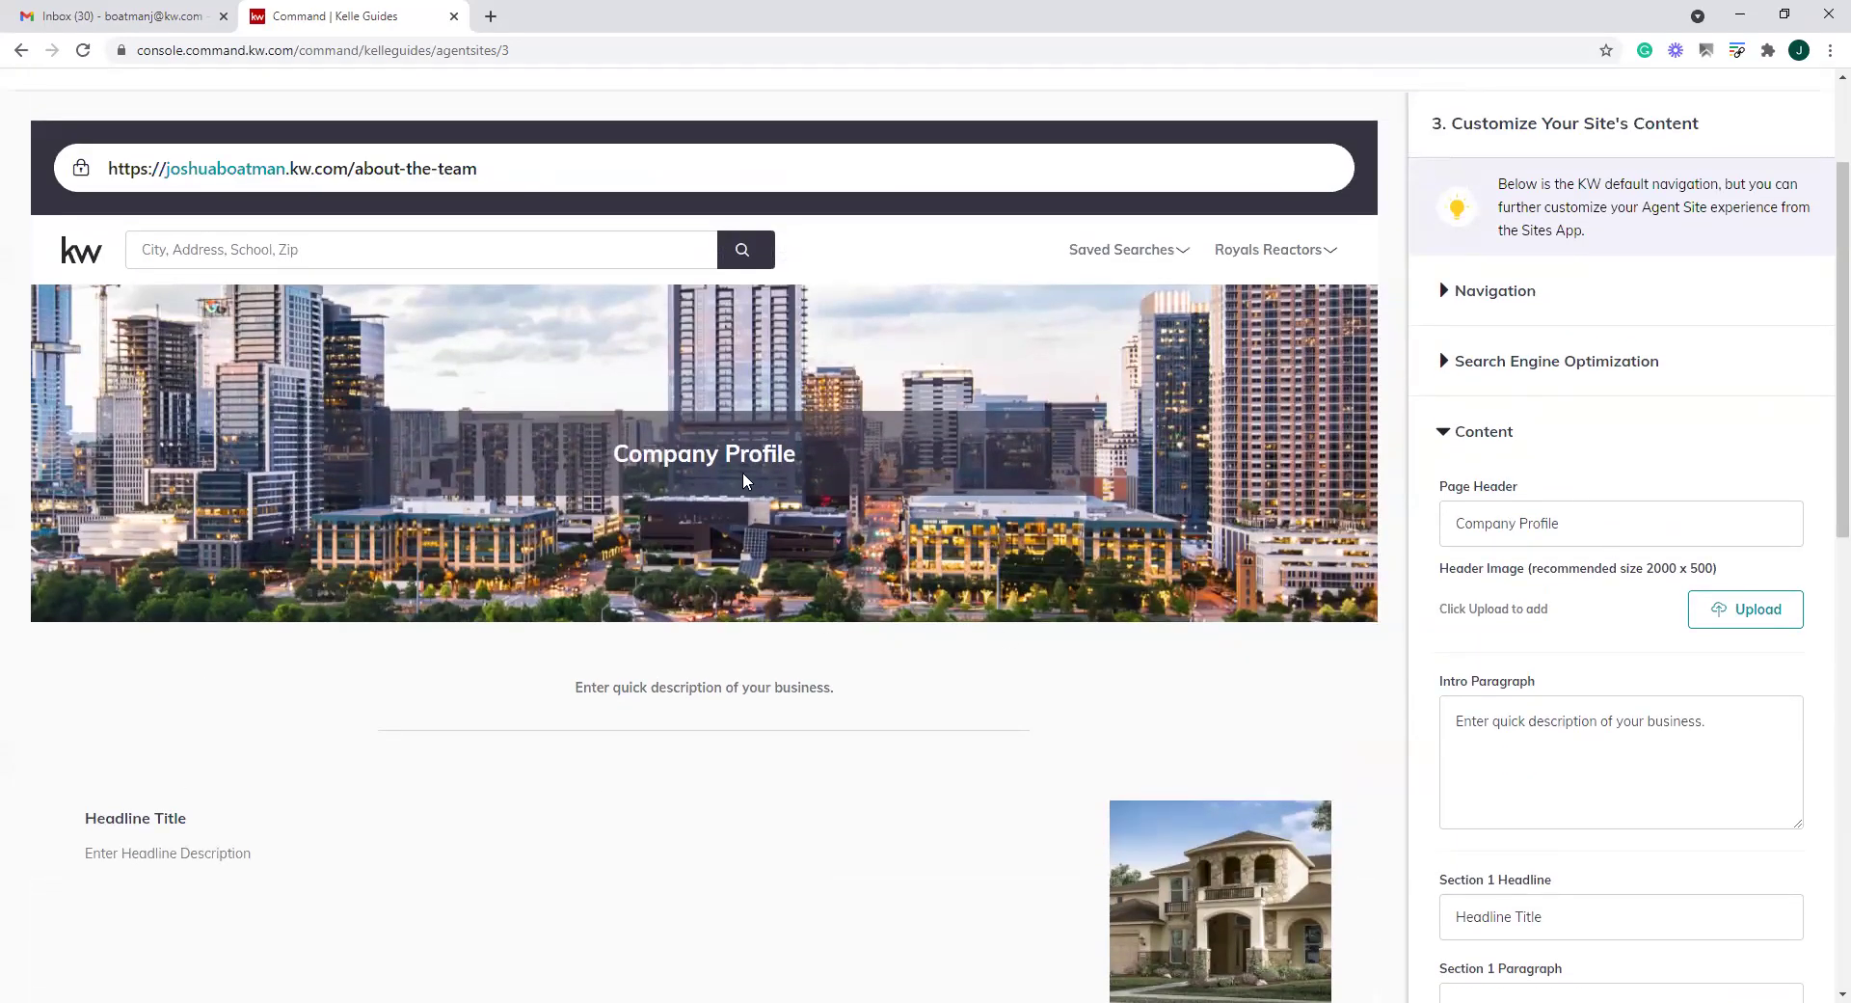
{"action": "left_click_drag", "start_coordinate": [1578, 524], "coordinate": [1454, 524]}
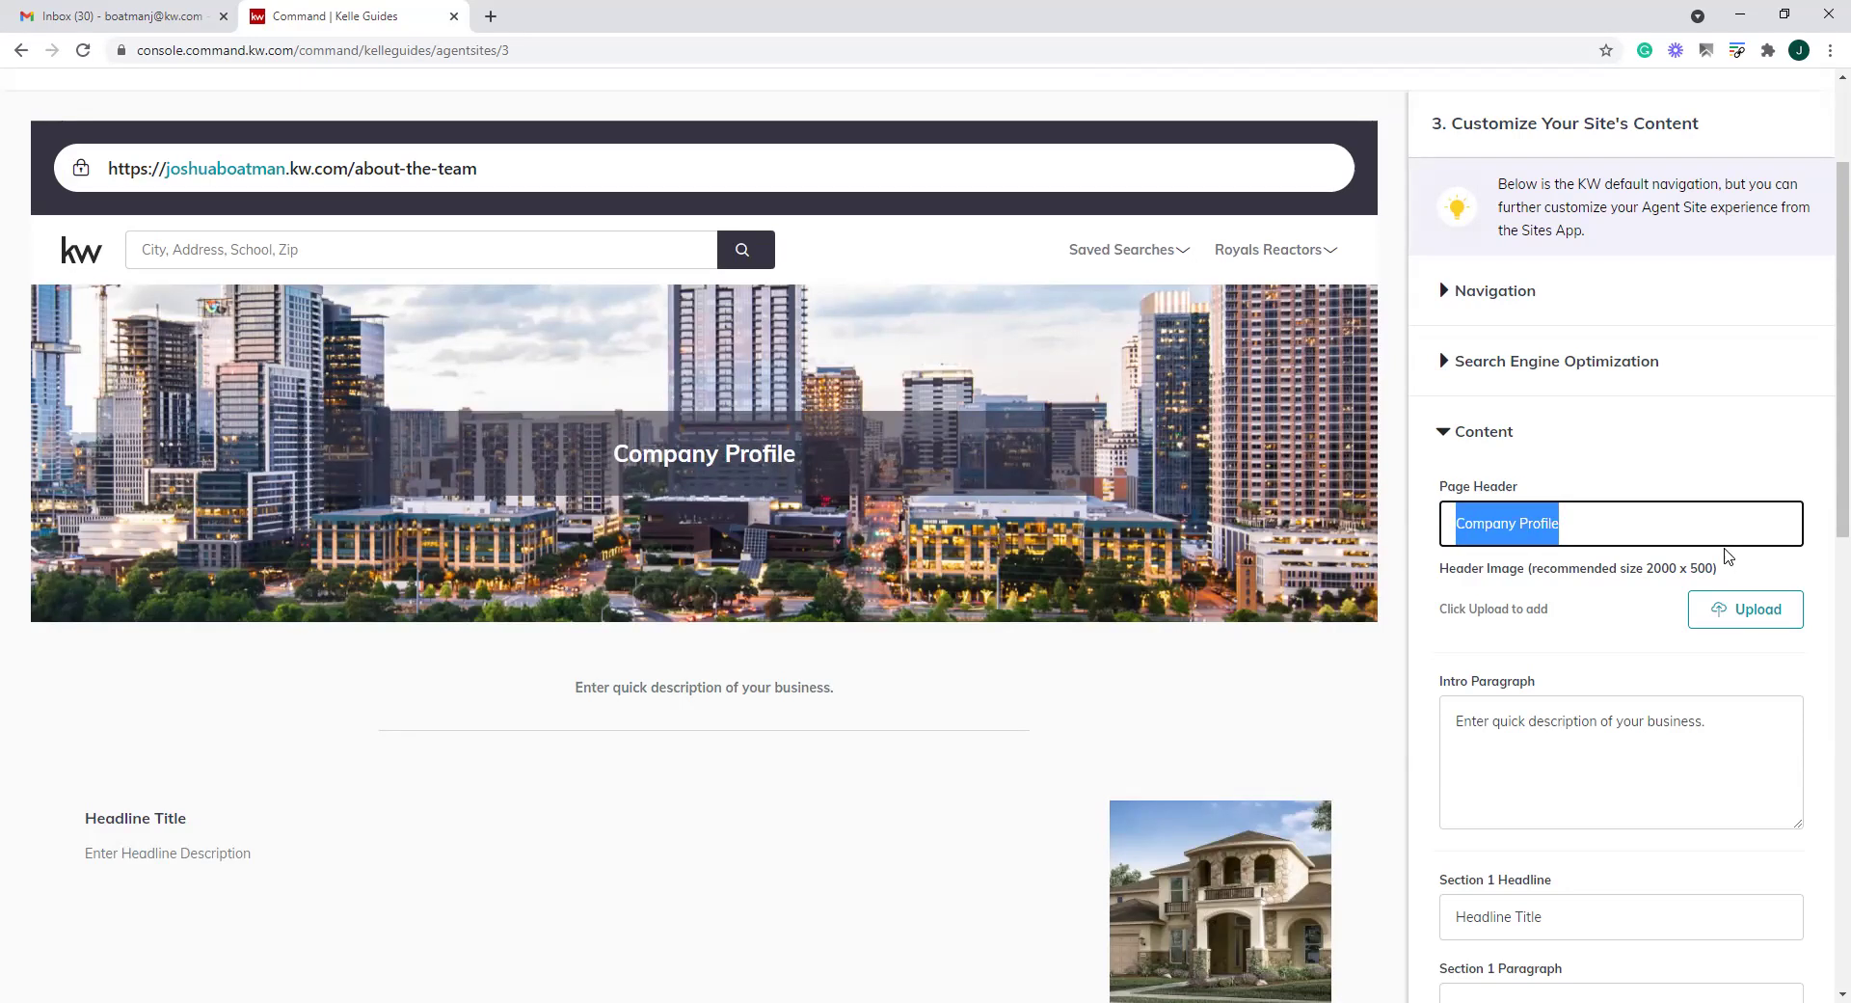
{"action": "type", "text": "About"}
{"action": "key", "text": "BackSpace"}
{"action": "key", "text": "BackSpace"}
{"action": "key", "text": "BackSpace"}
{"action": "key", "text": "BackSpace"}
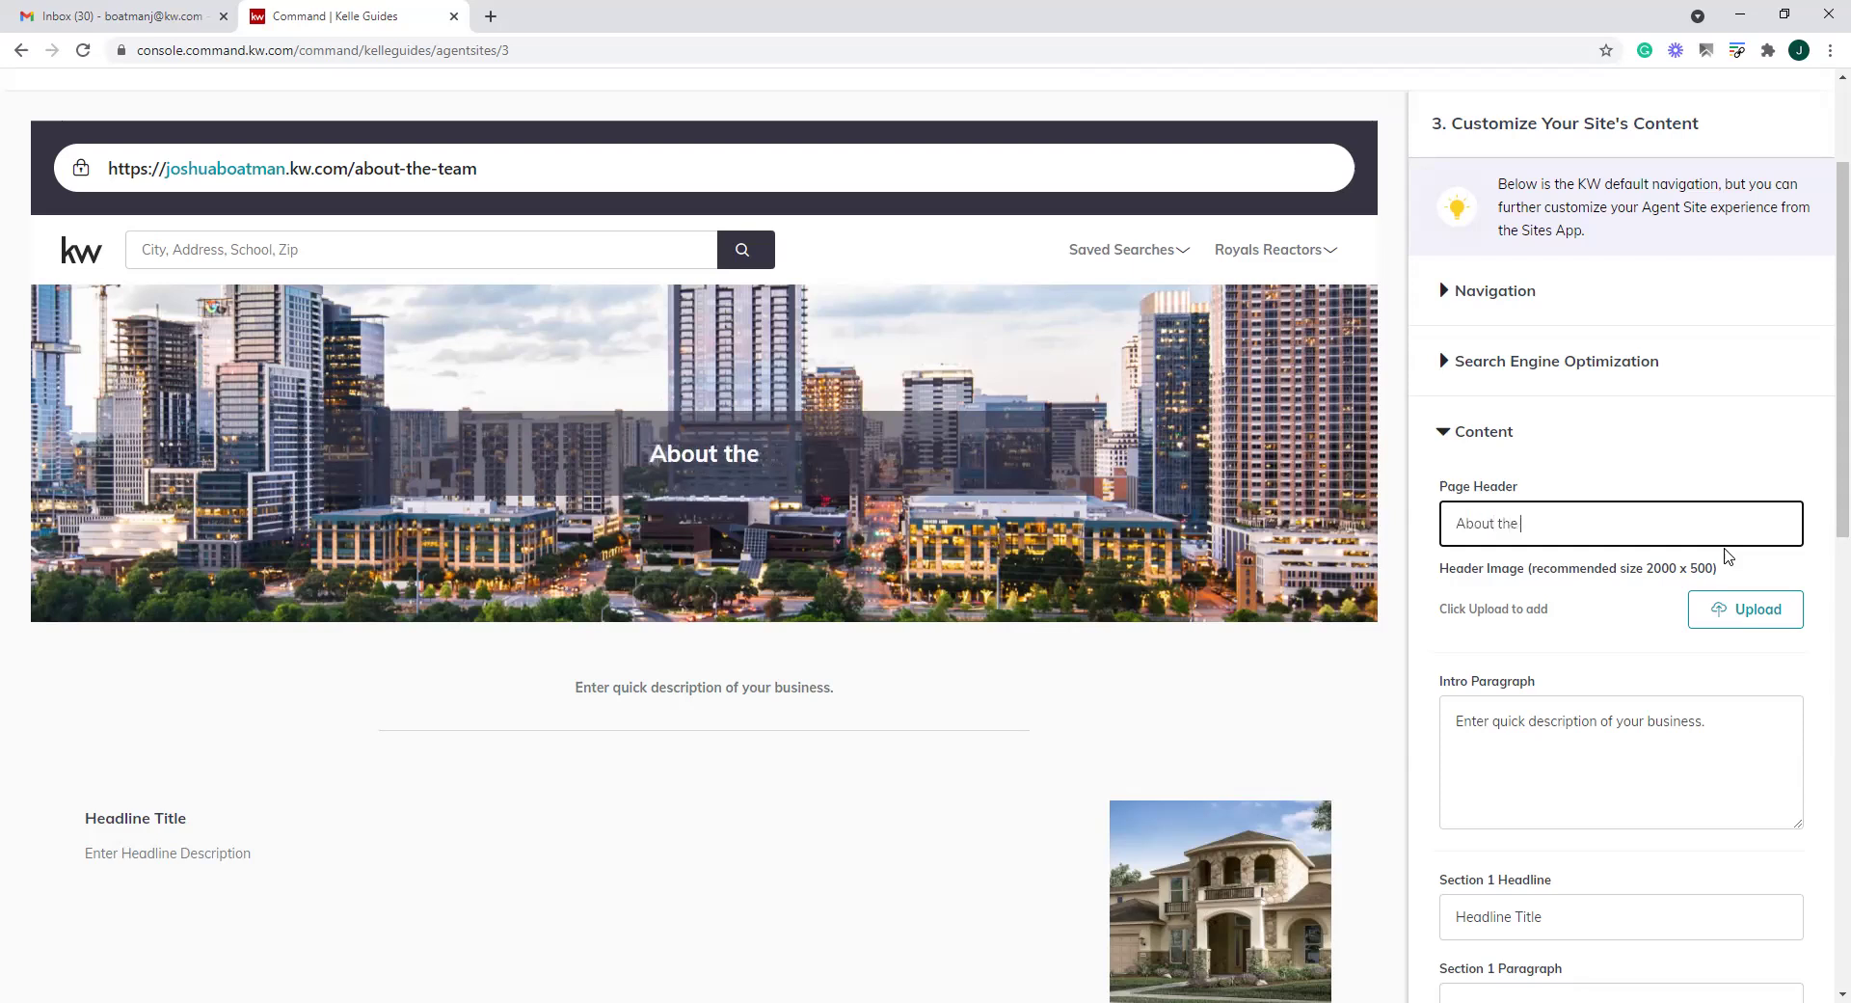
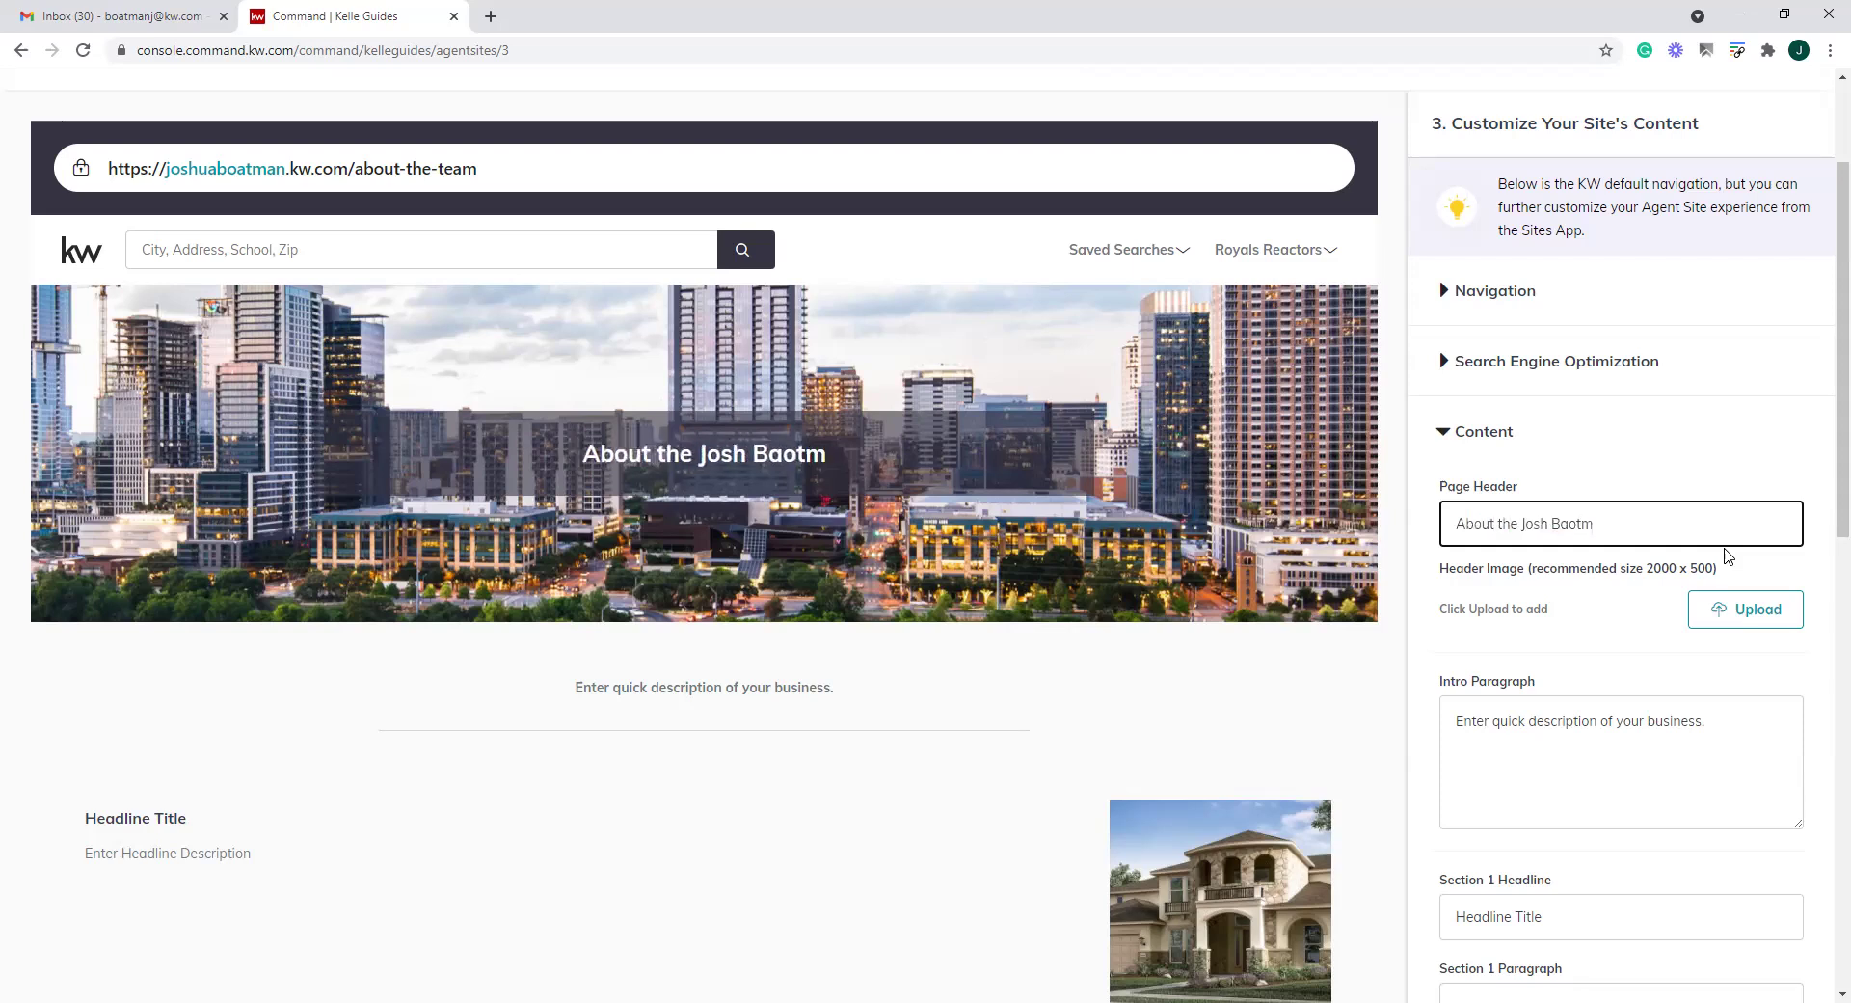
{"action": "type", "text": "oatman Group"}
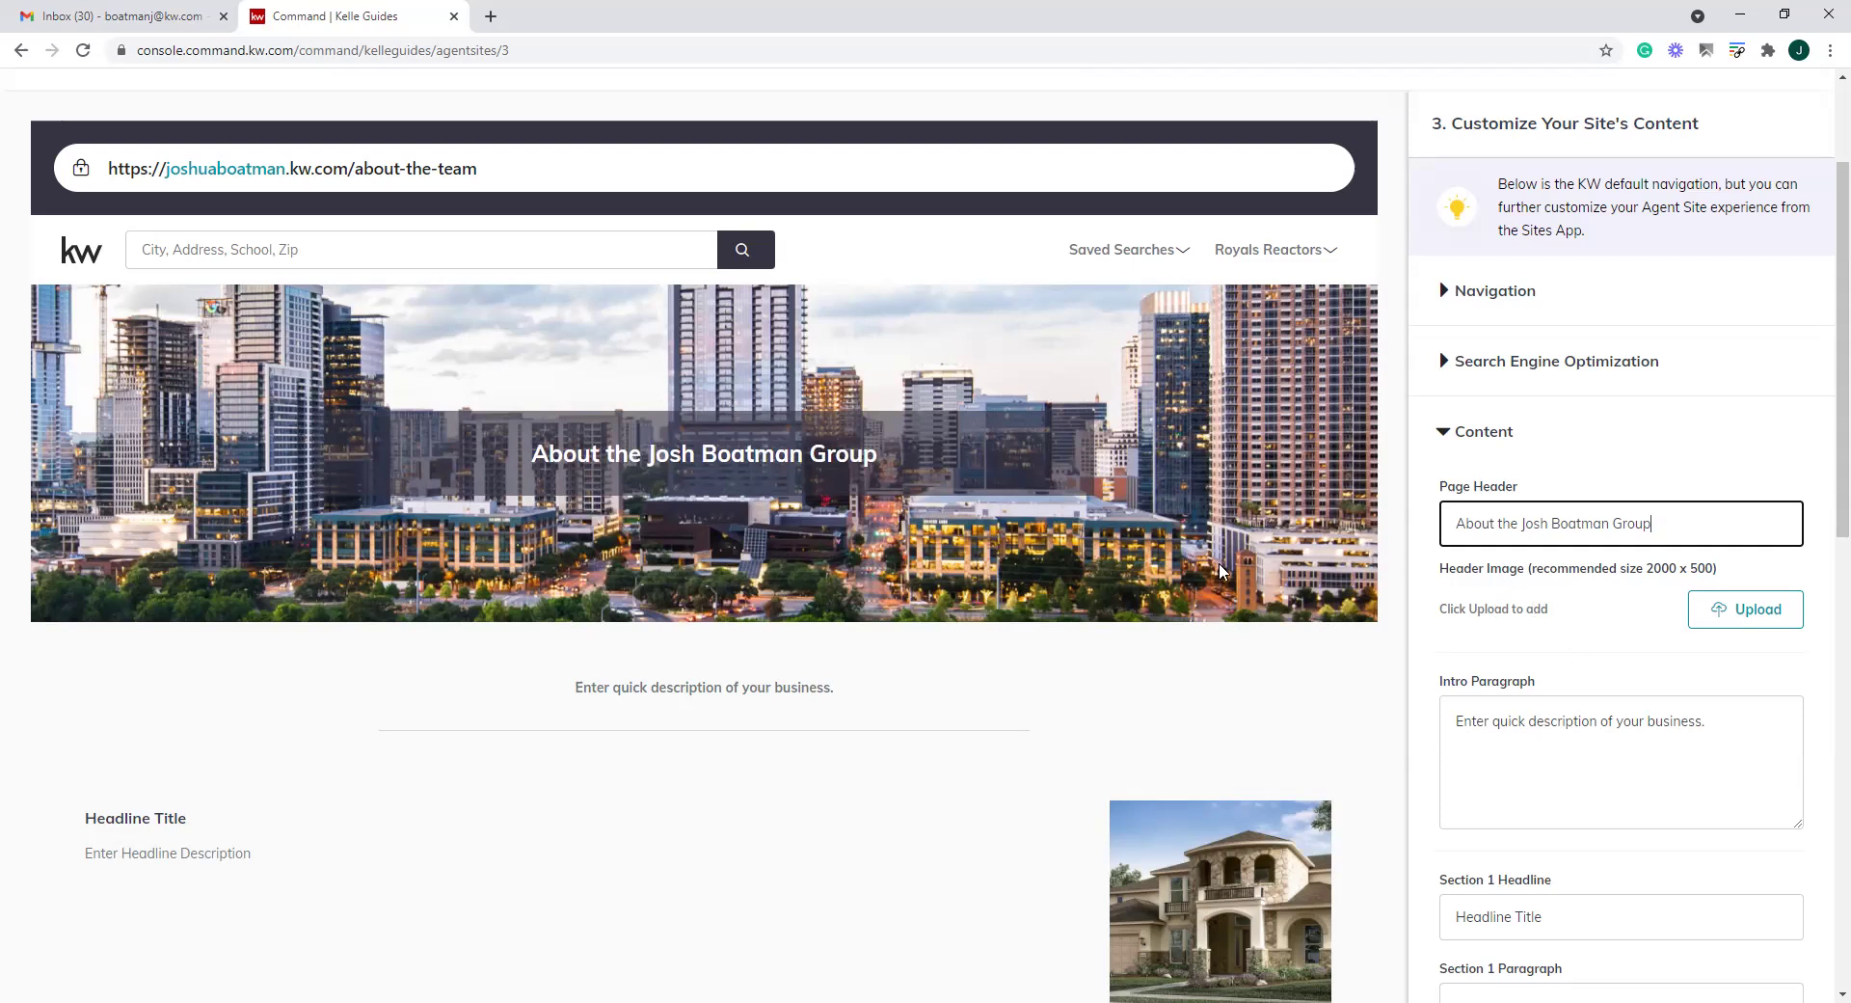
Upload the coffee-break photo as the About the Team header image and crop it
{"action": "left_click", "coordinate": [1707, 627]}
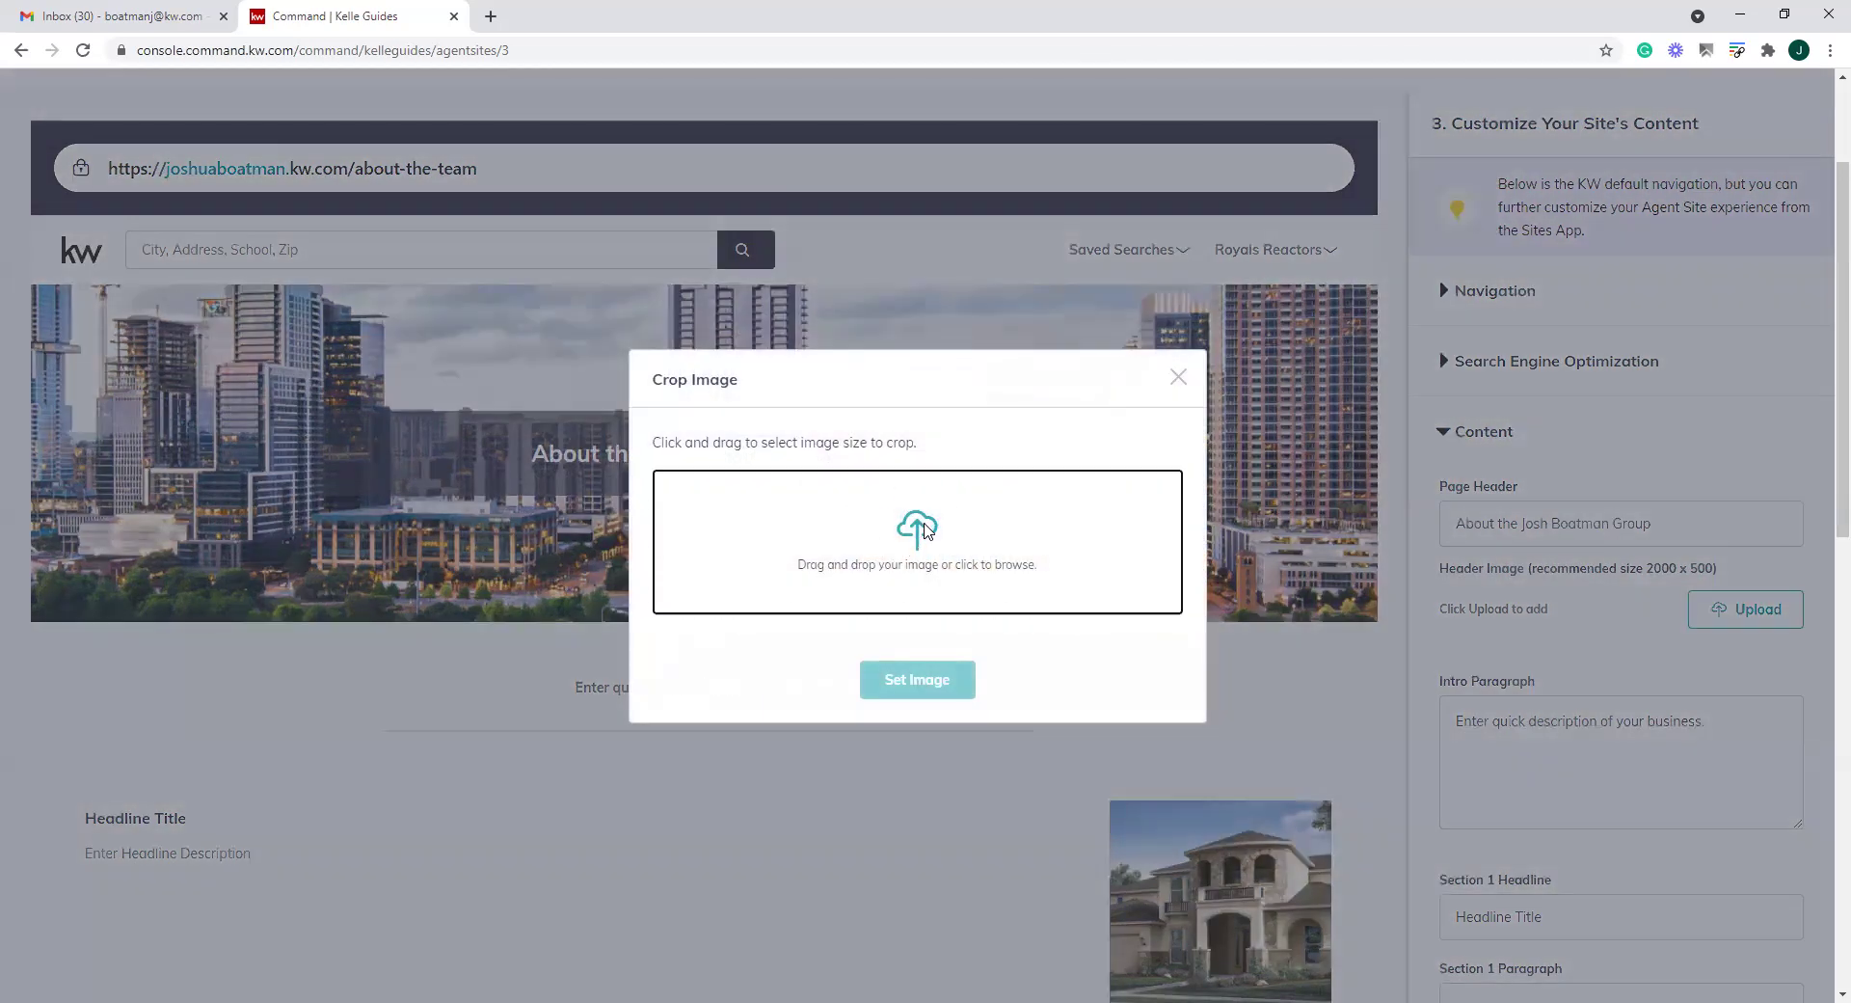
{"action": "left_click", "coordinate": [1061, 571]}
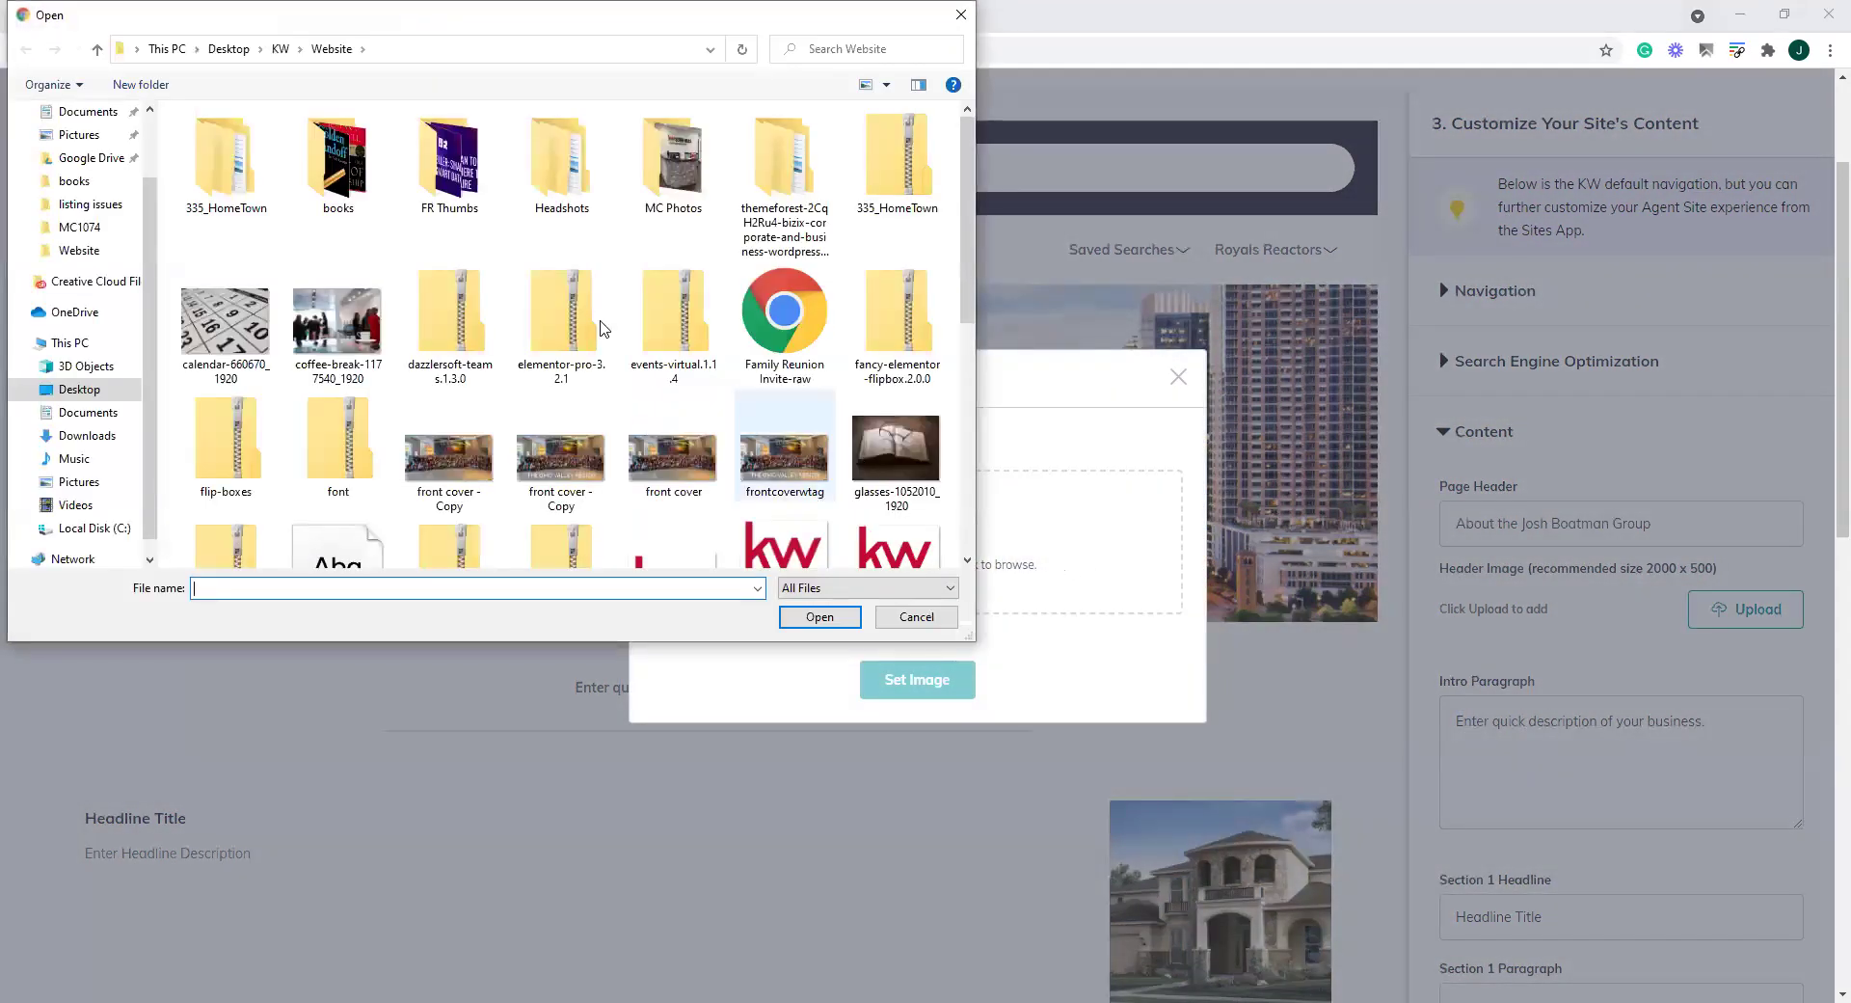
{"action": "left_click", "coordinate": [352, 328]}
{"action": "double_click", "coordinate": [352, 328]}
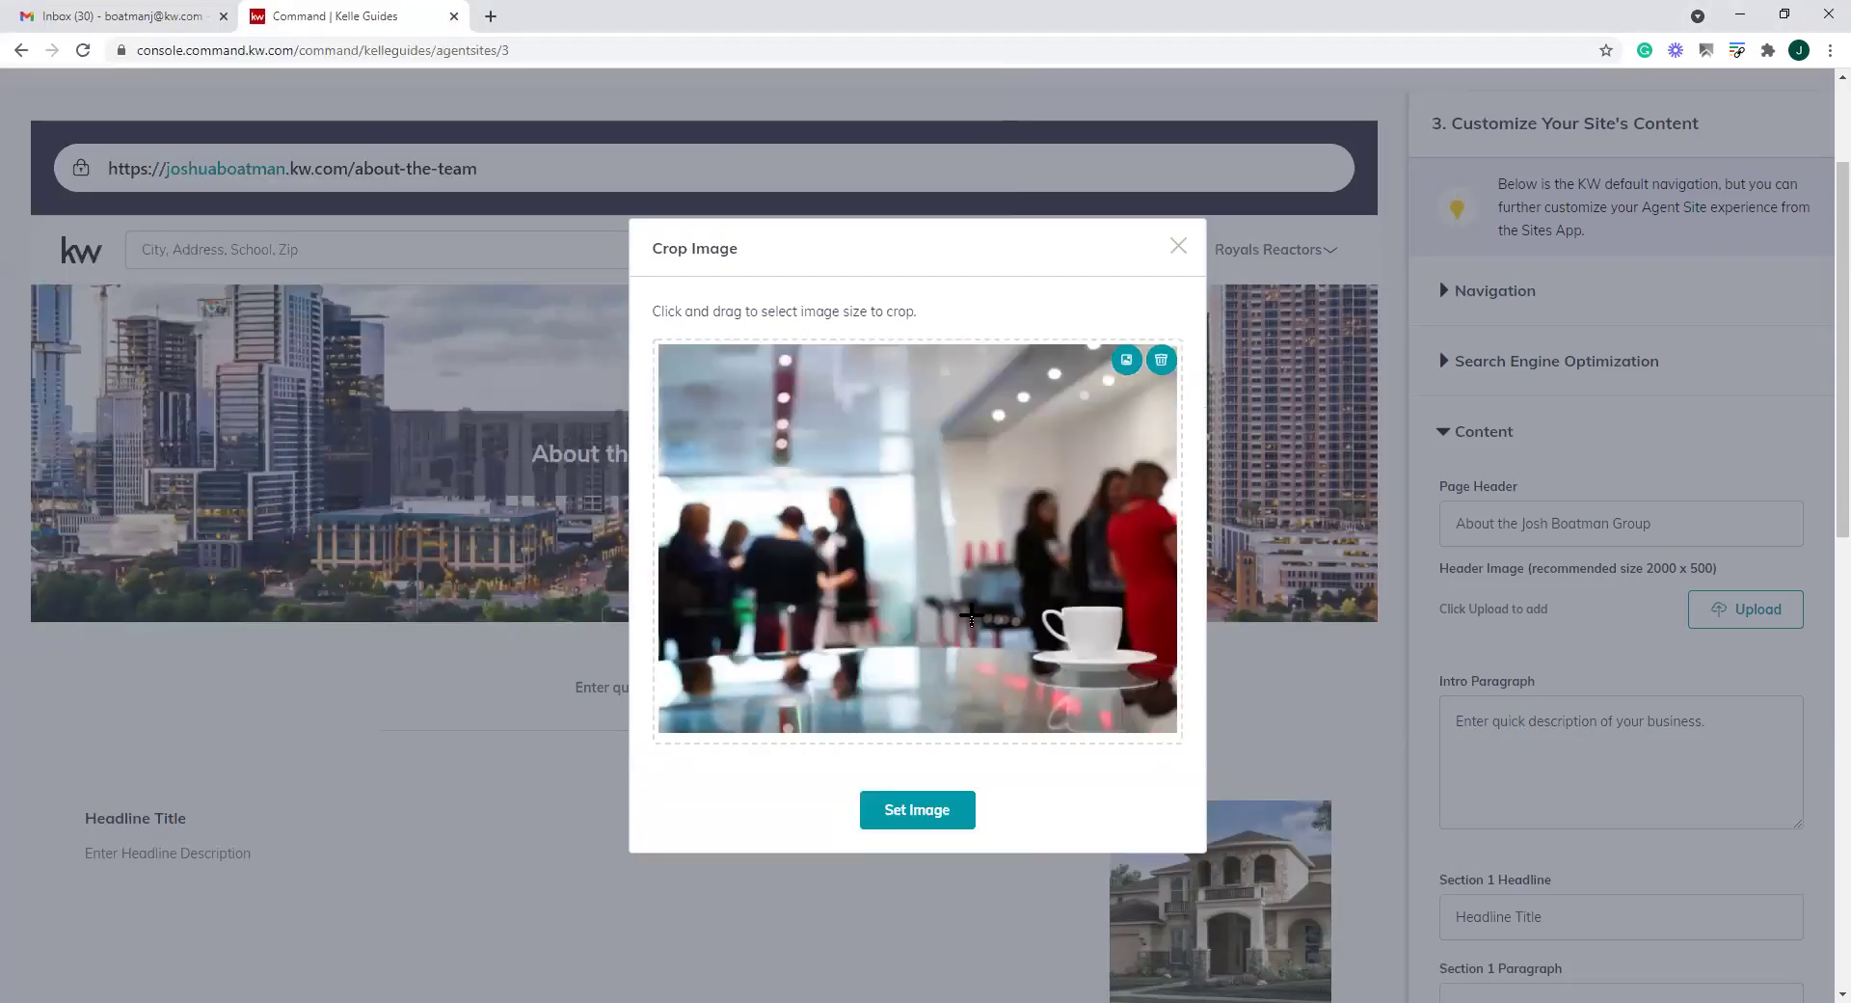
{"action": "left_click_drag", "start_coordinate": [930, 598], "coordinate": [972, 614]}
{"action": "left_click_drag", "start_coordinate": [1153, 672], "coordinate": [583, 430]}
{"action": "left_click_drag", "start_coordinate": [1154, 482], "coordinate": [1195, 447]}
{"action": "left_click_drag", "start_coordinate": [1058, 504], "coordinate": [1057, 516]}
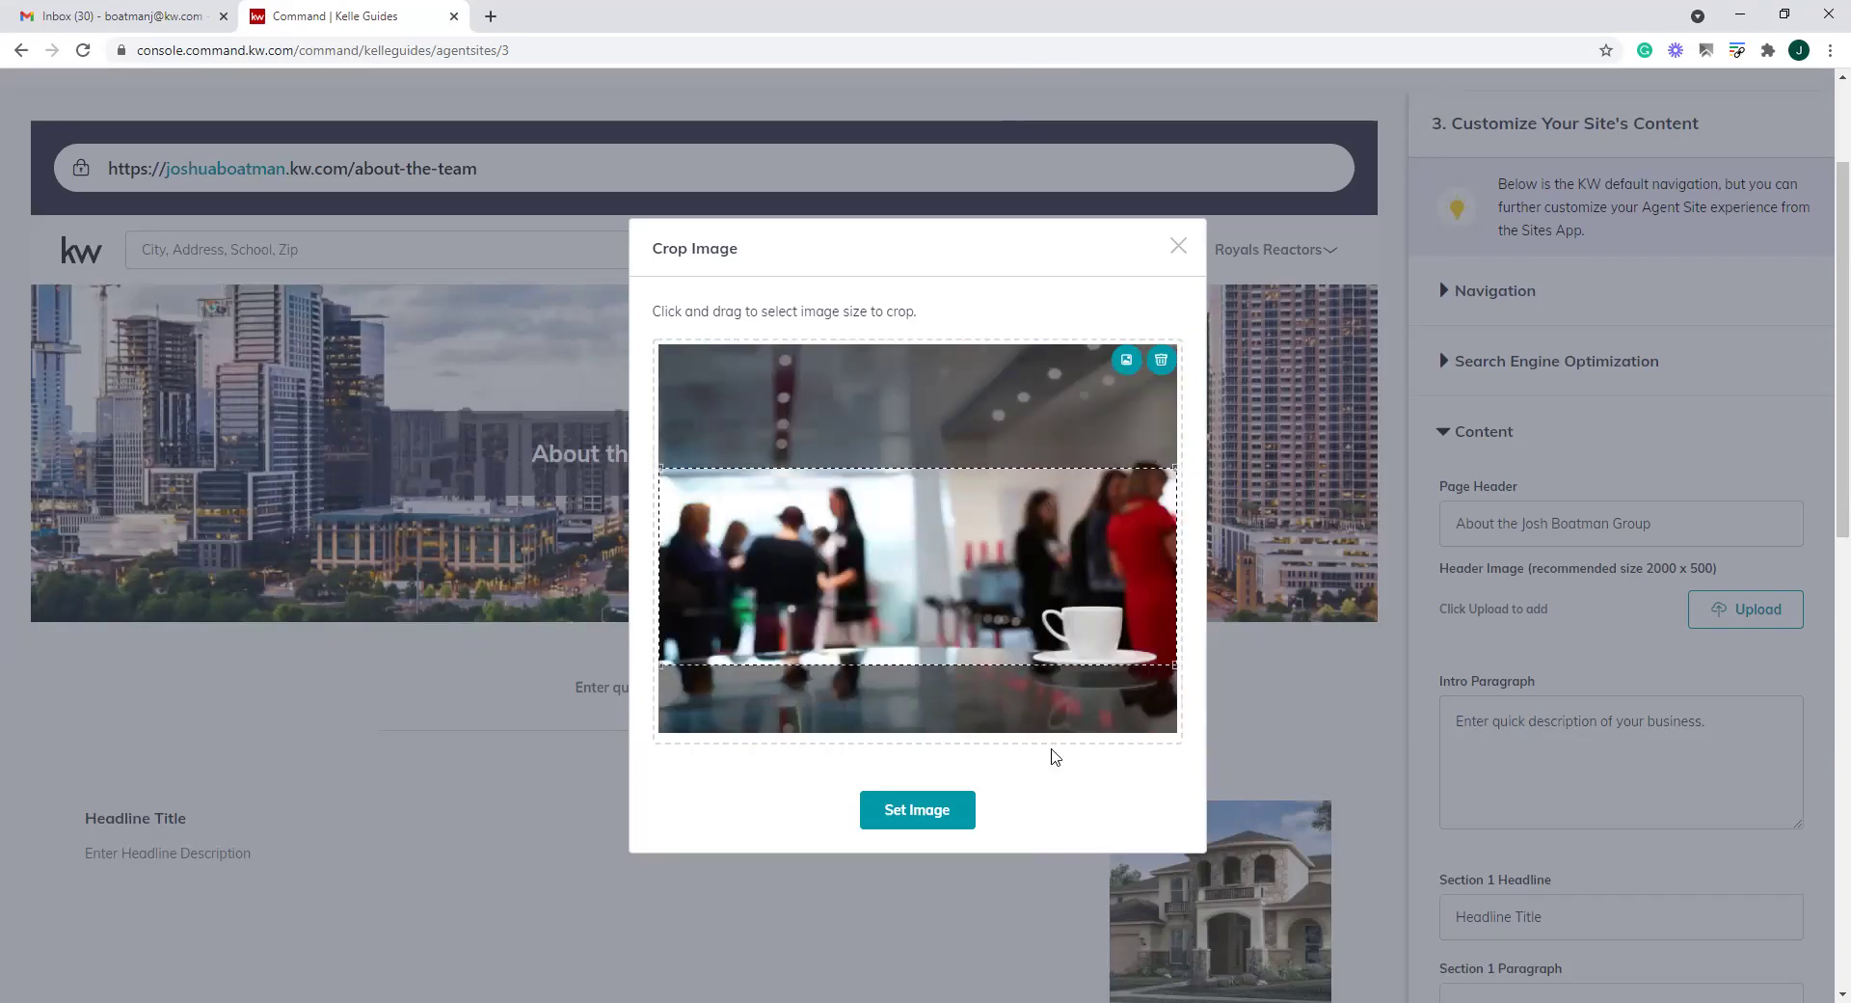
{"action": "left_click", "coordinate": [940, 810]}
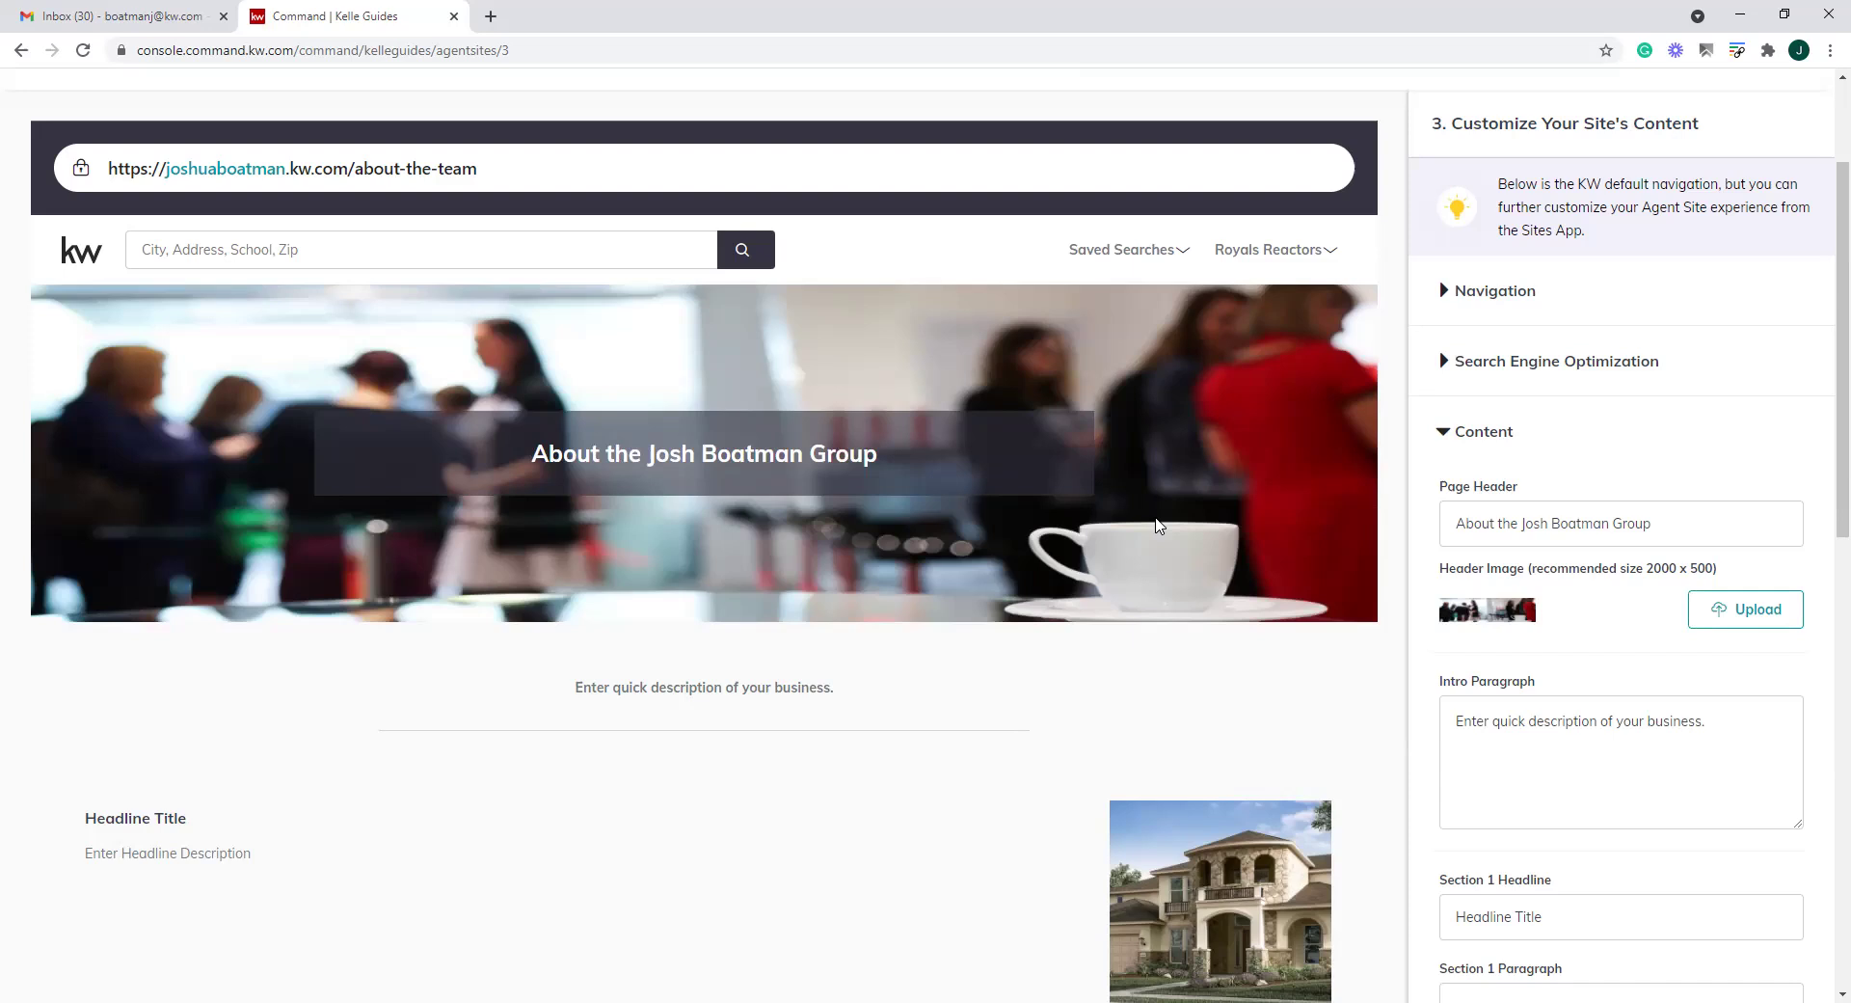
Replace the header with the 'front cover - Copy' crowd photo, cropped slightly lower
{"action": "left_click", "coordinate": [1745, 615]}
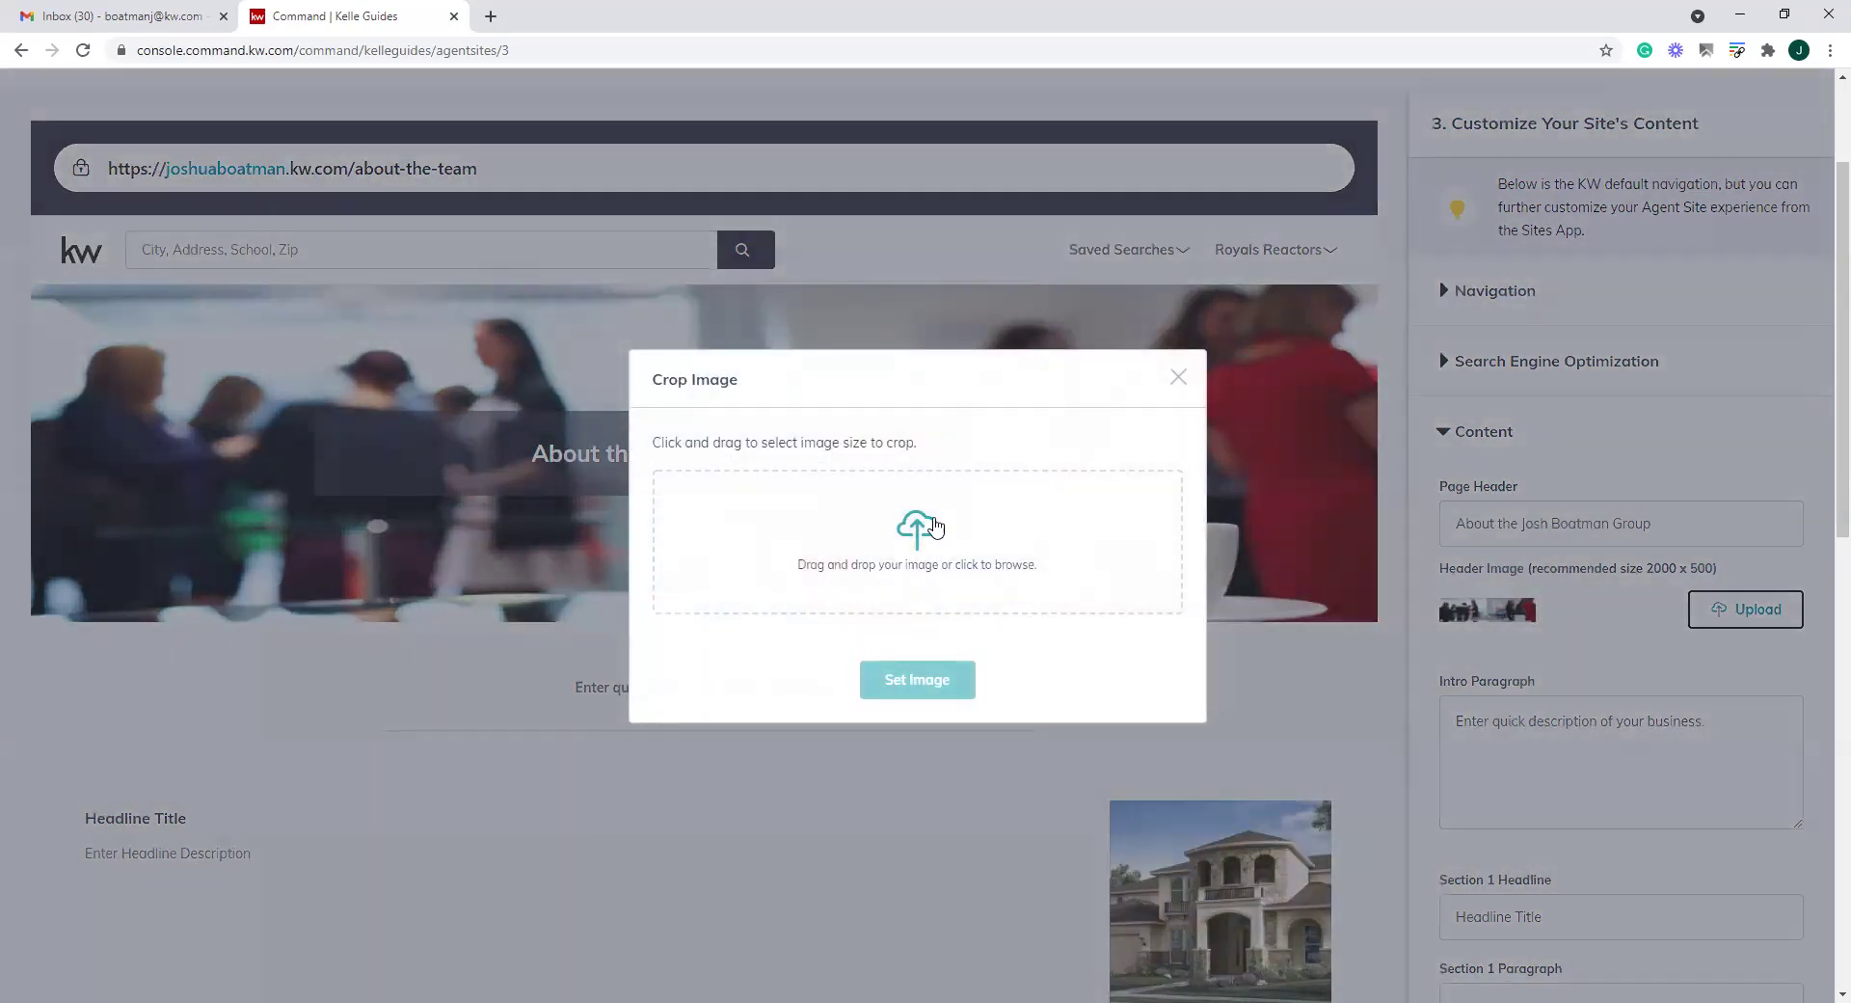
{"action": "left_click", "coordinate": [935, 526]}
{"action": "scroll", "coordinate": [634, 417], "scroll_direction": "down", "scroll_amount": 3}
{"action": "scroll", "coordinate": [633, 416], "scroll_direction": "up", "scroll_amount": 3}
{"action": "double_click", "coordinate": [473, 456]}
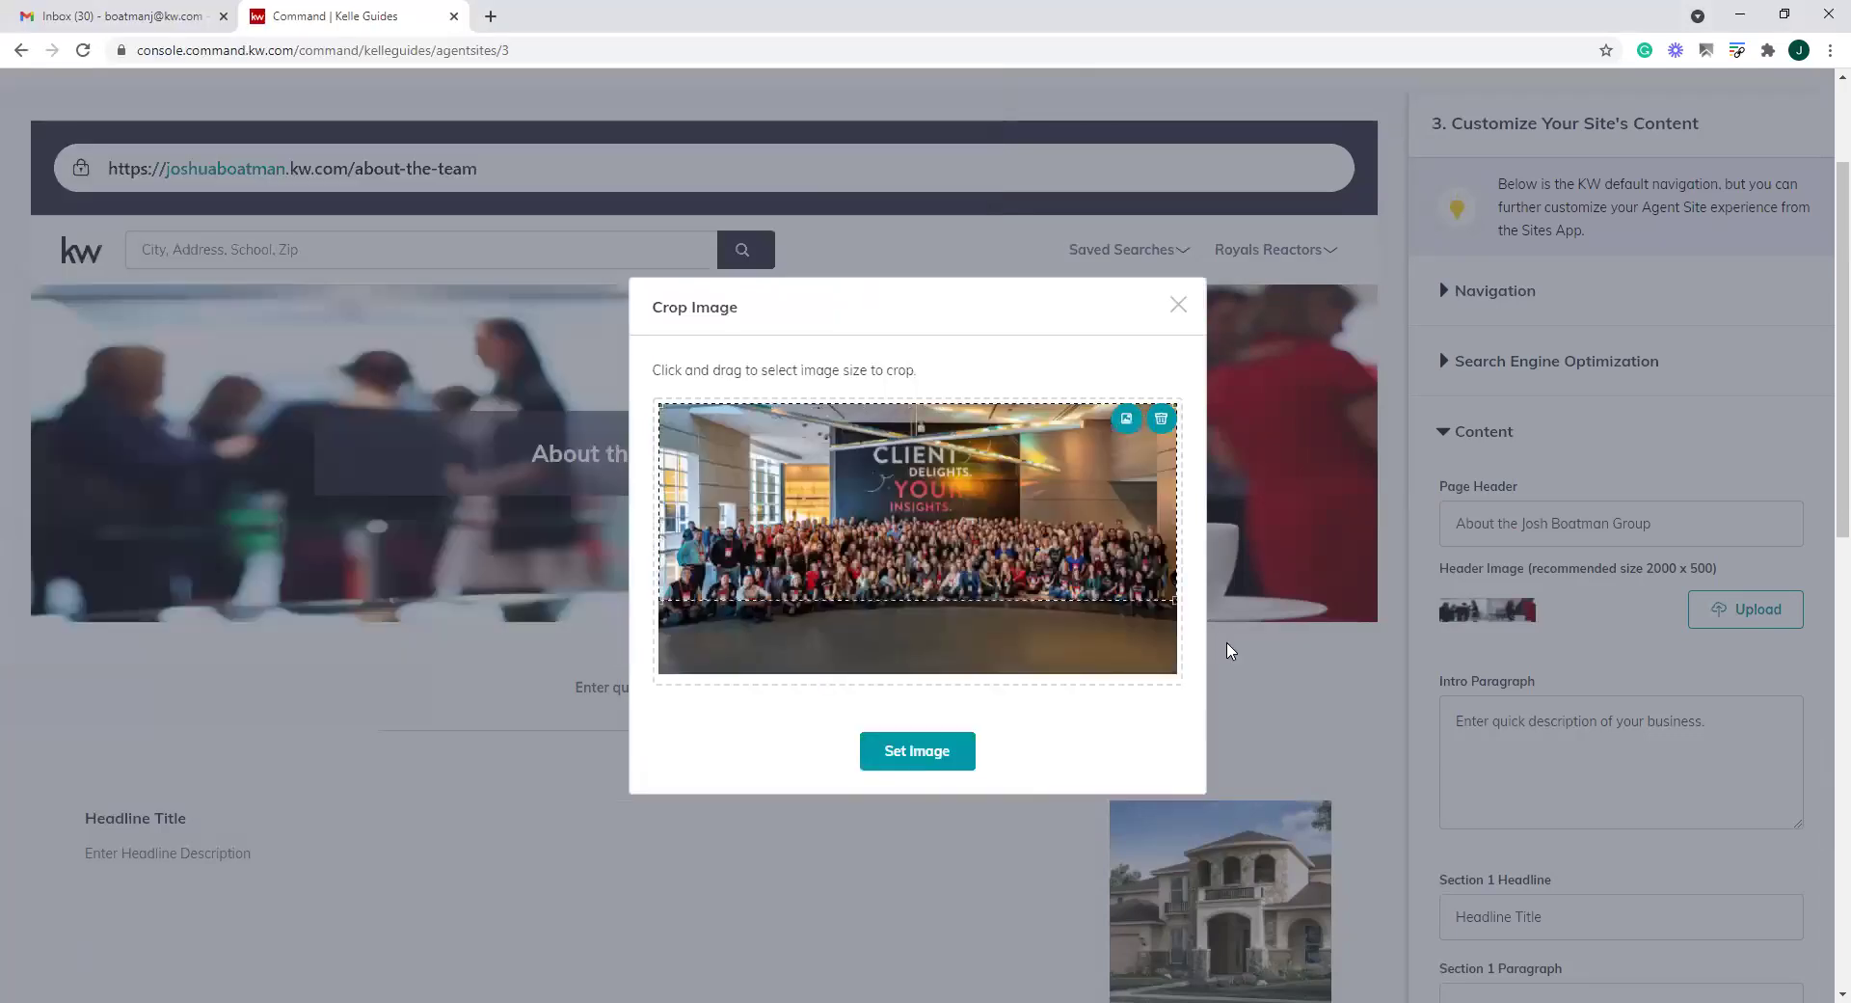
{"action": "left_click_drag", "start_coordinate": [1009, 500], "coordinate": [1007, 552]}
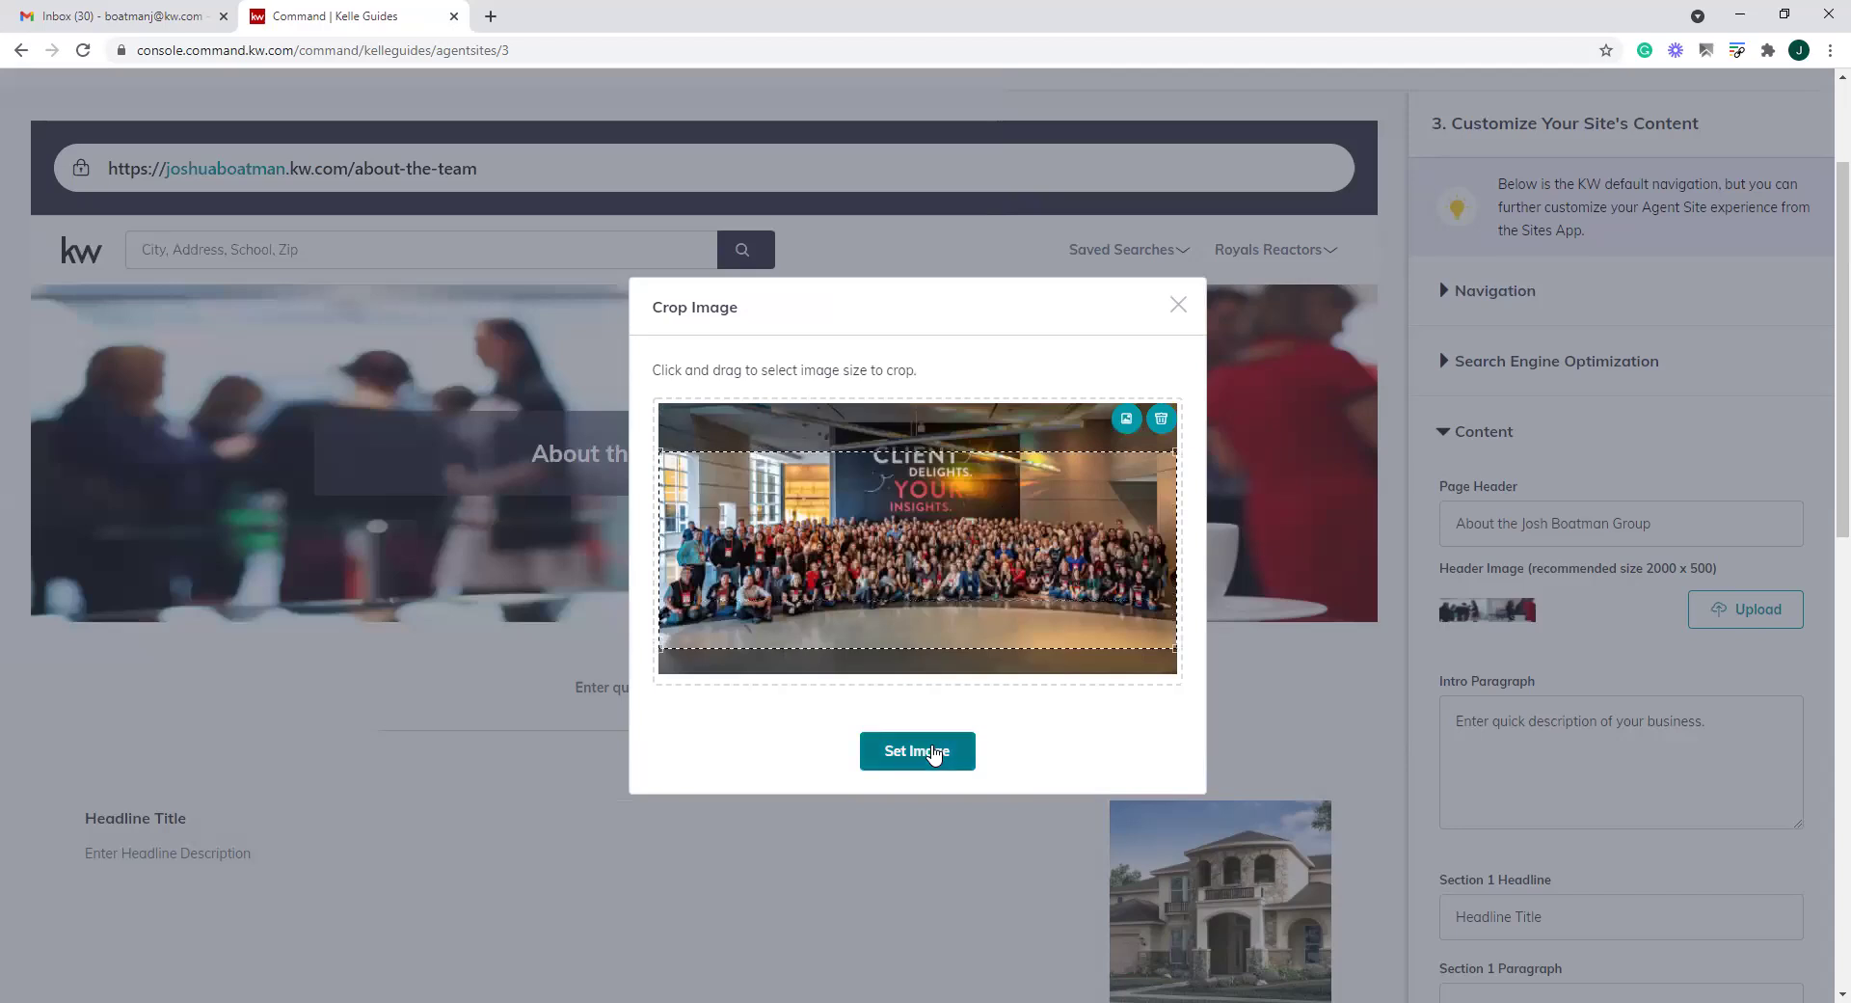
{"action": "left_click", "coordinate": [933, 753]}
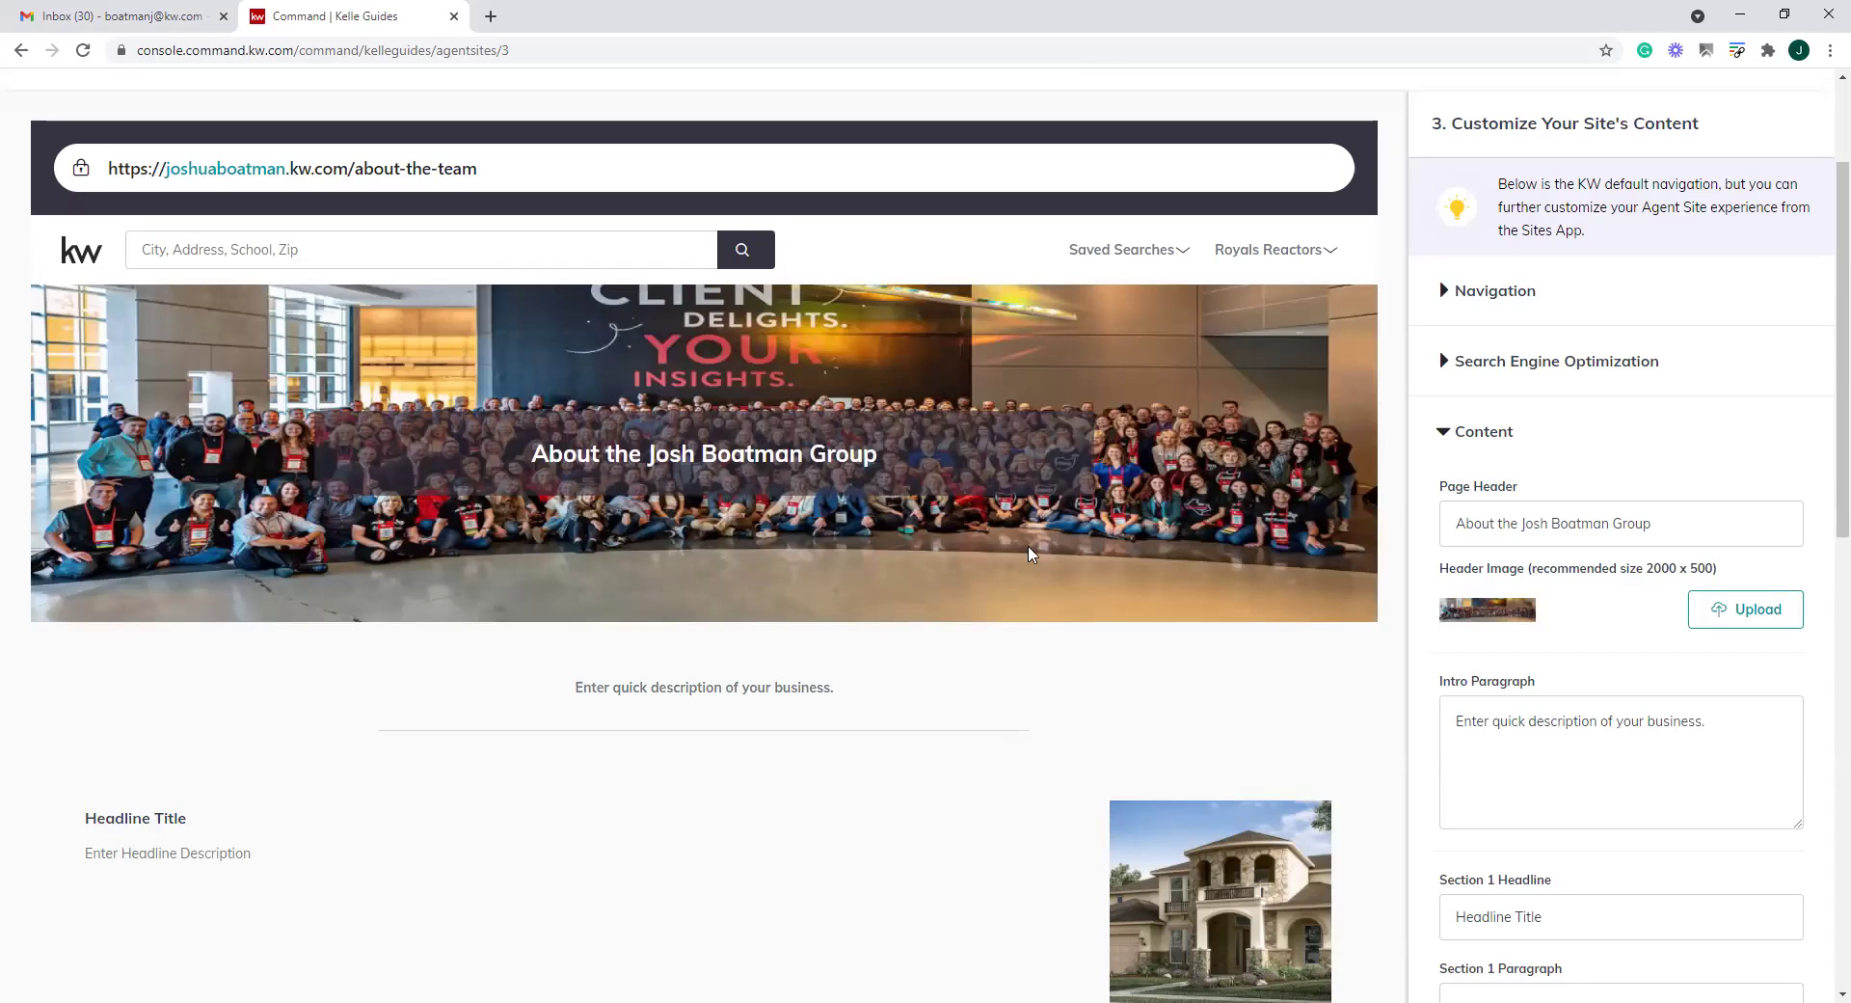
Enter 'fdsfsdfsdfsd' as the About the Team intro paragraph
{"action": "scroll", "coordinate": [880, 665], "scroll_direction": "down", "scroll_amount": 1}
{"action": "left_click", "coordinate": [1693, 640]}
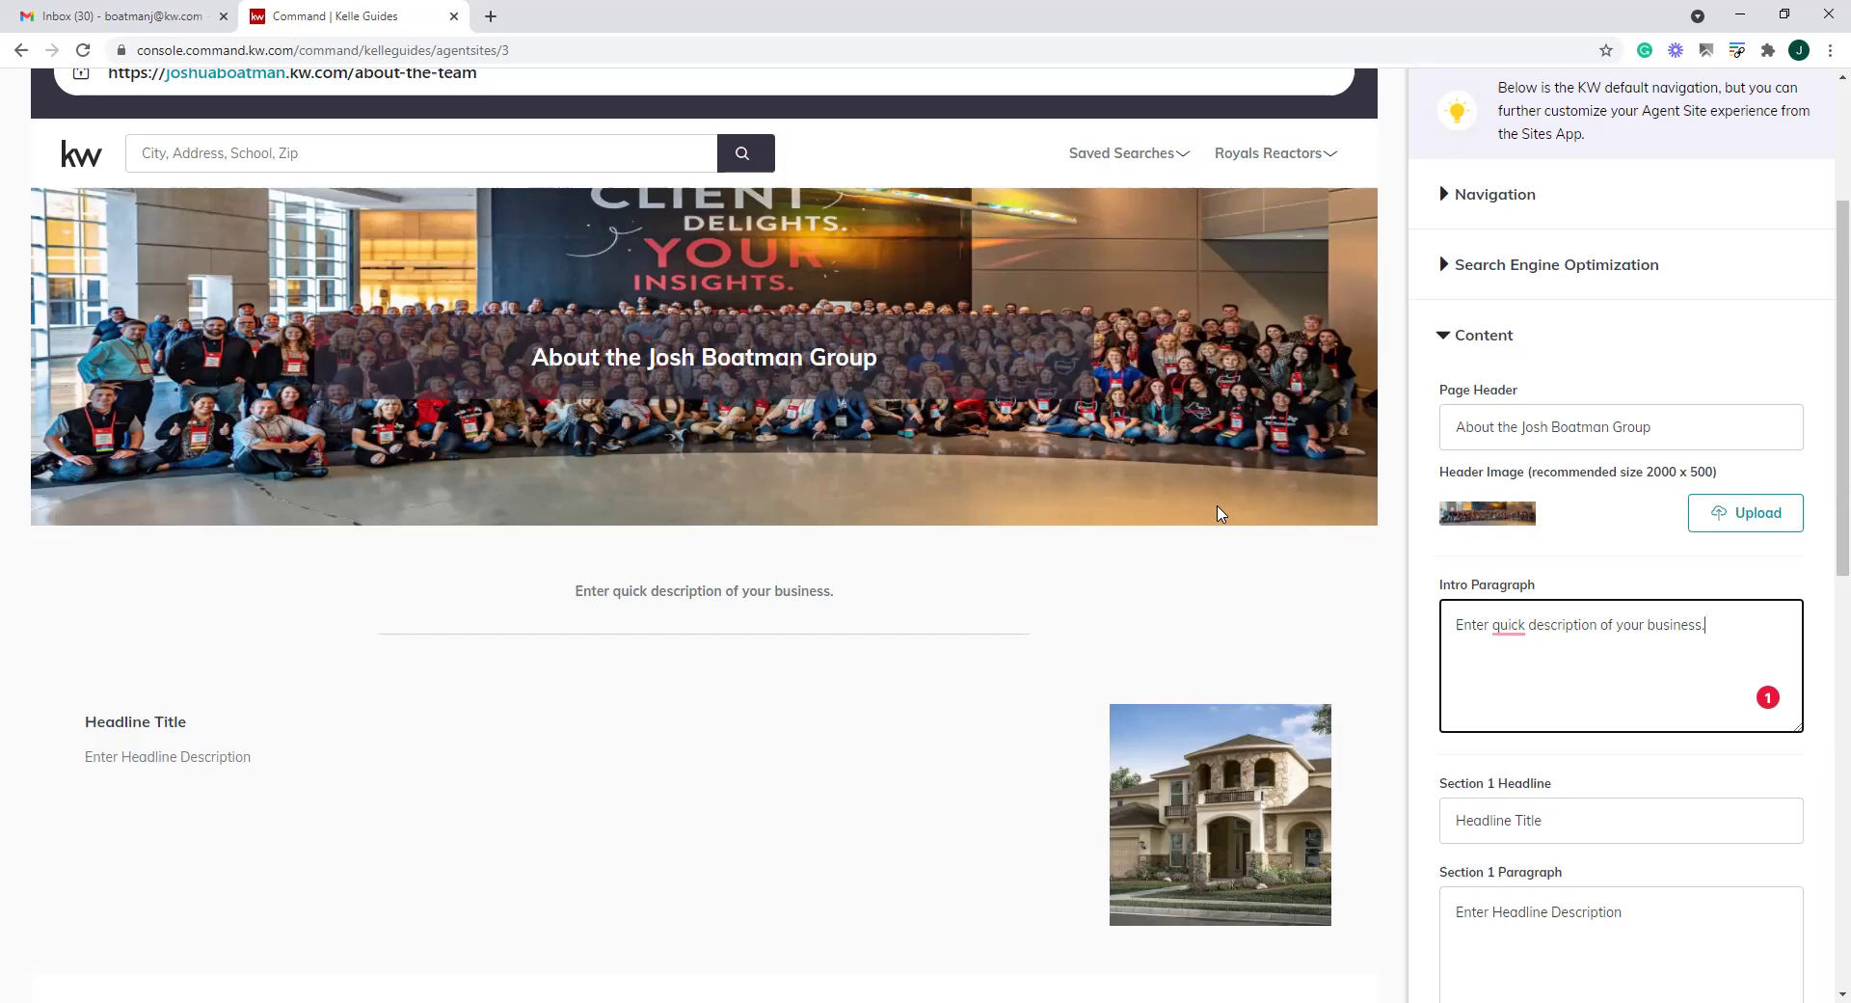
{"action": "type", "text": "fdsfsdfsdfsd"}
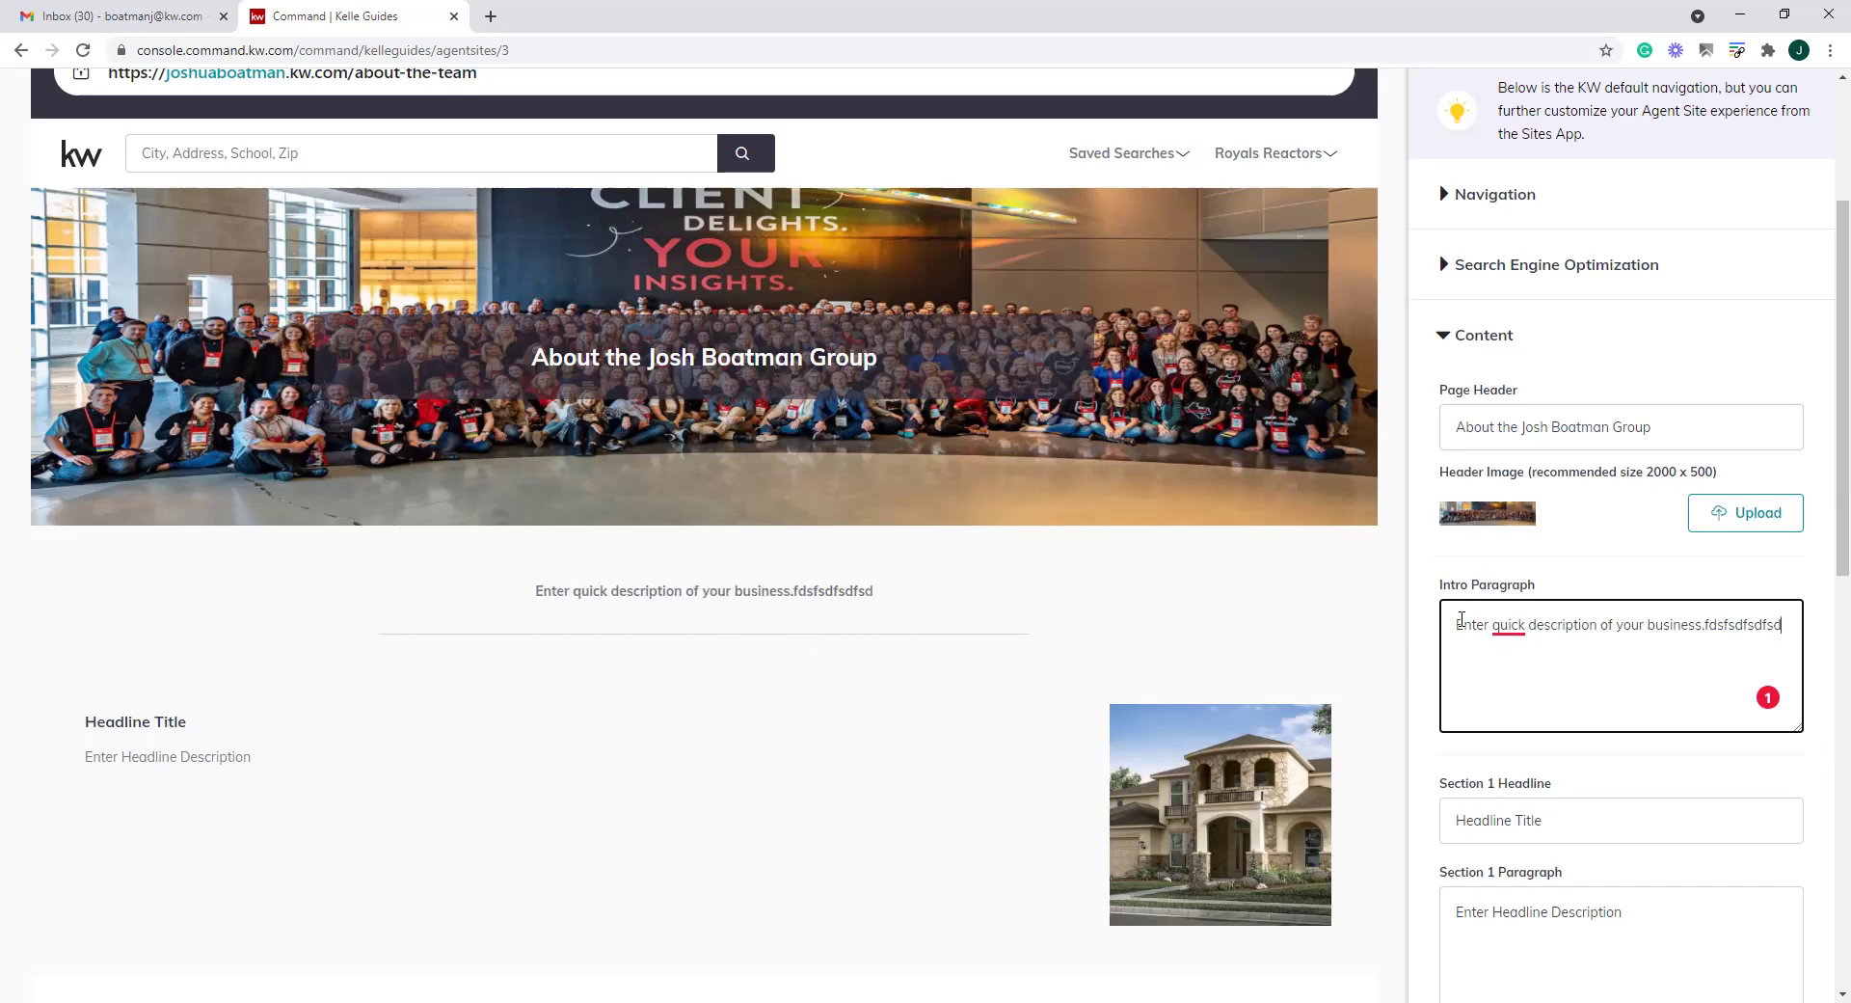
{"action": "scroll", "coordinate": [798, 619], "scroll_direction": "down", "scroll_amount": 3}
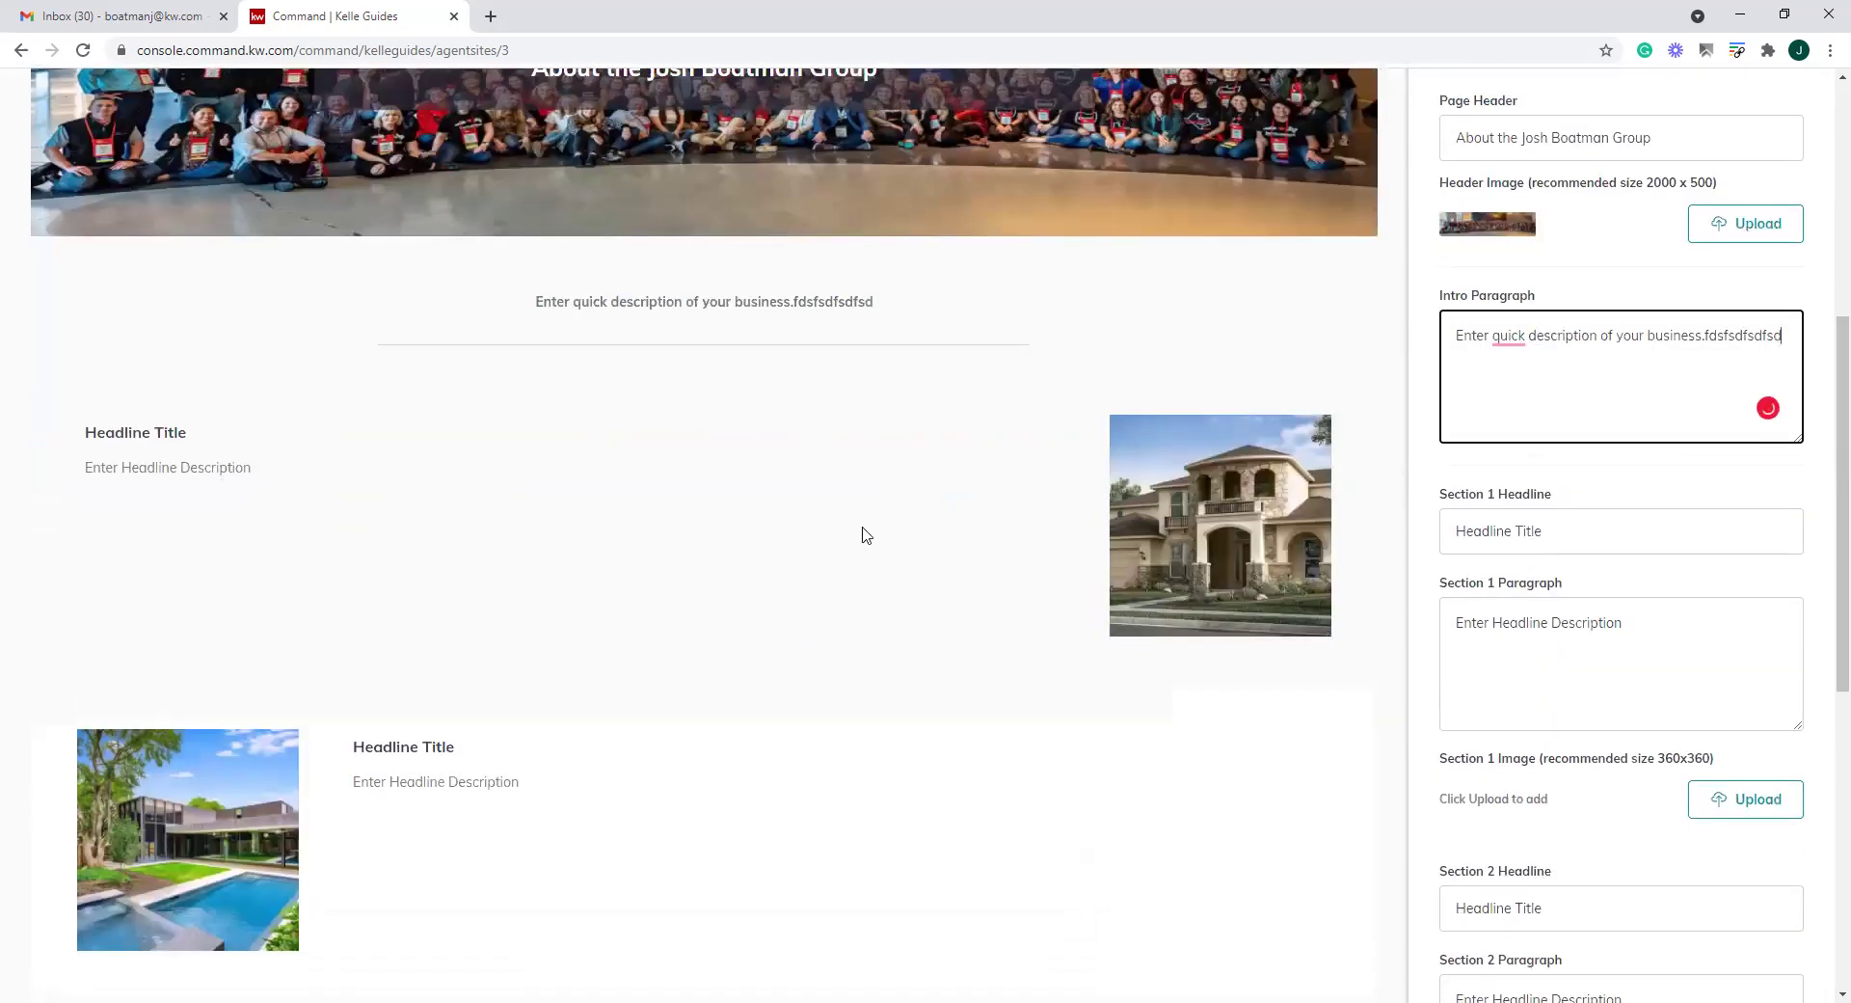
{"action": "scroll", "coordinate": [632, 443], "scroll_direction": "up", "scroll_amount": 6}
{"action": "scroll", "coordinate": [664, 741], "scroll_direction": "down", "scroll_amount": 7}
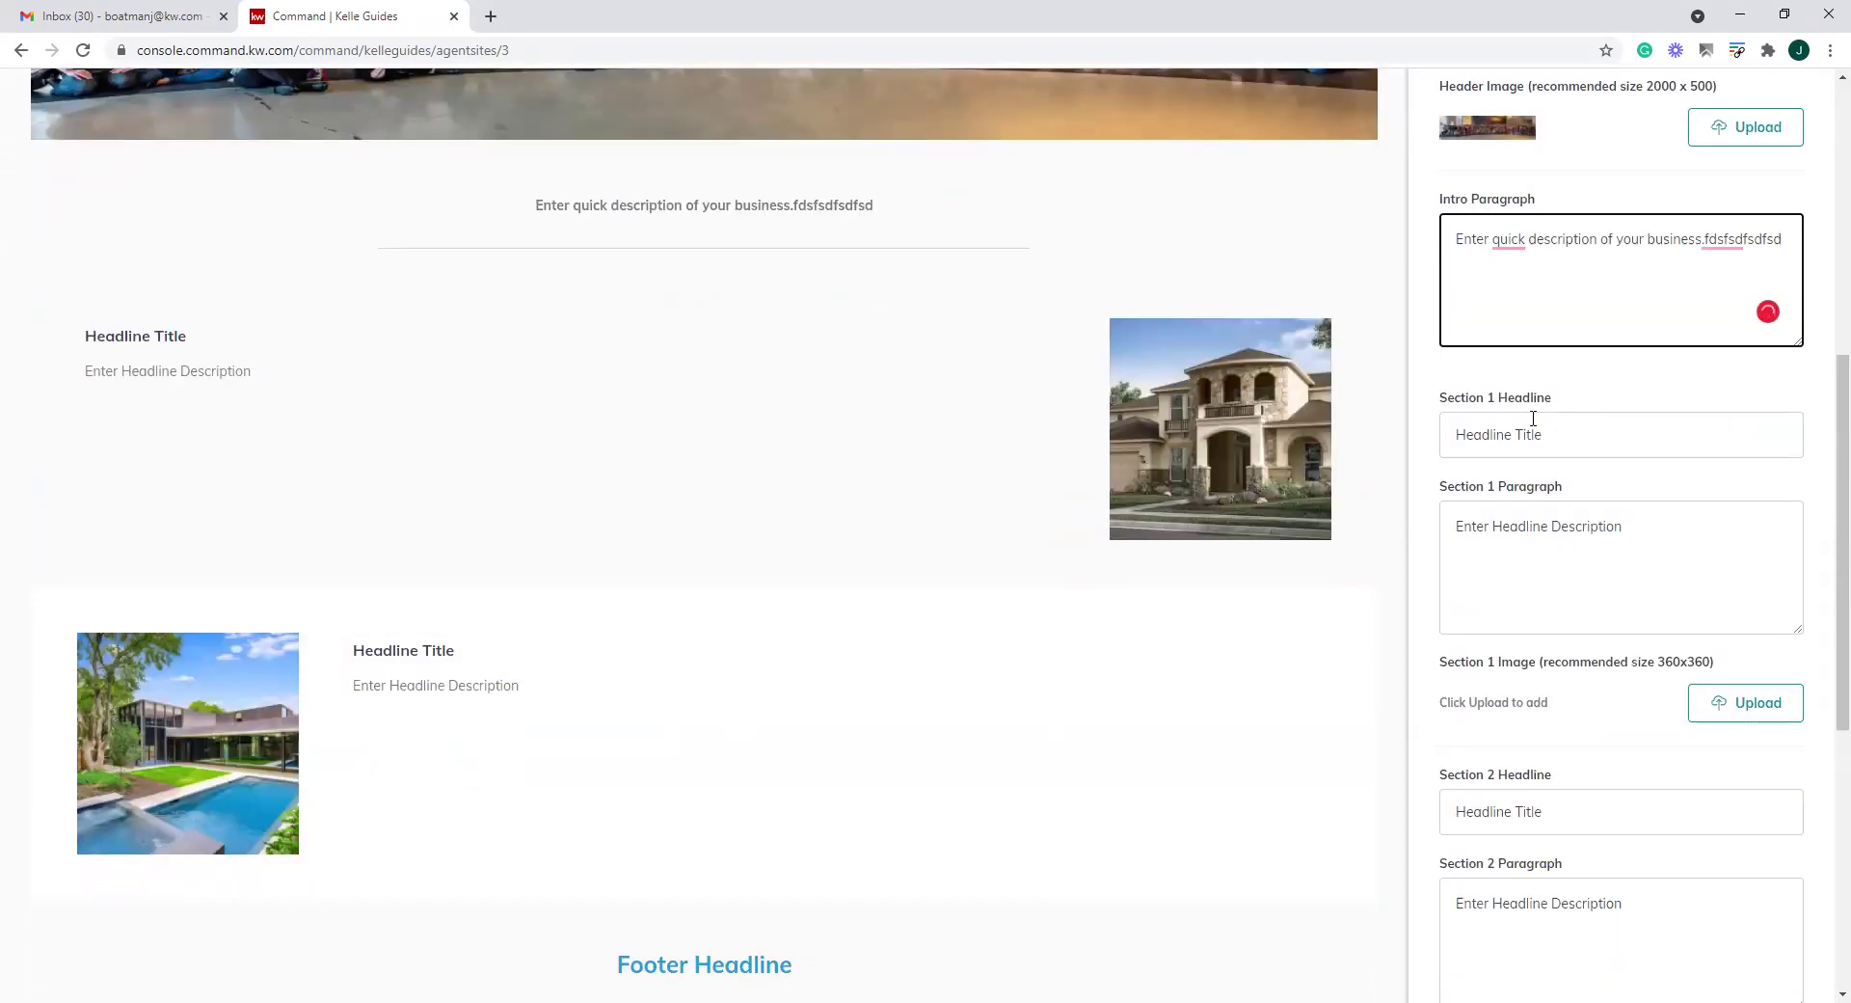
Review the default section headlines and footer text, then continue to the About Me page
{"action": "left_click_drag", "start_coordinate": [83, 333], "coordinate": [996, 396]}
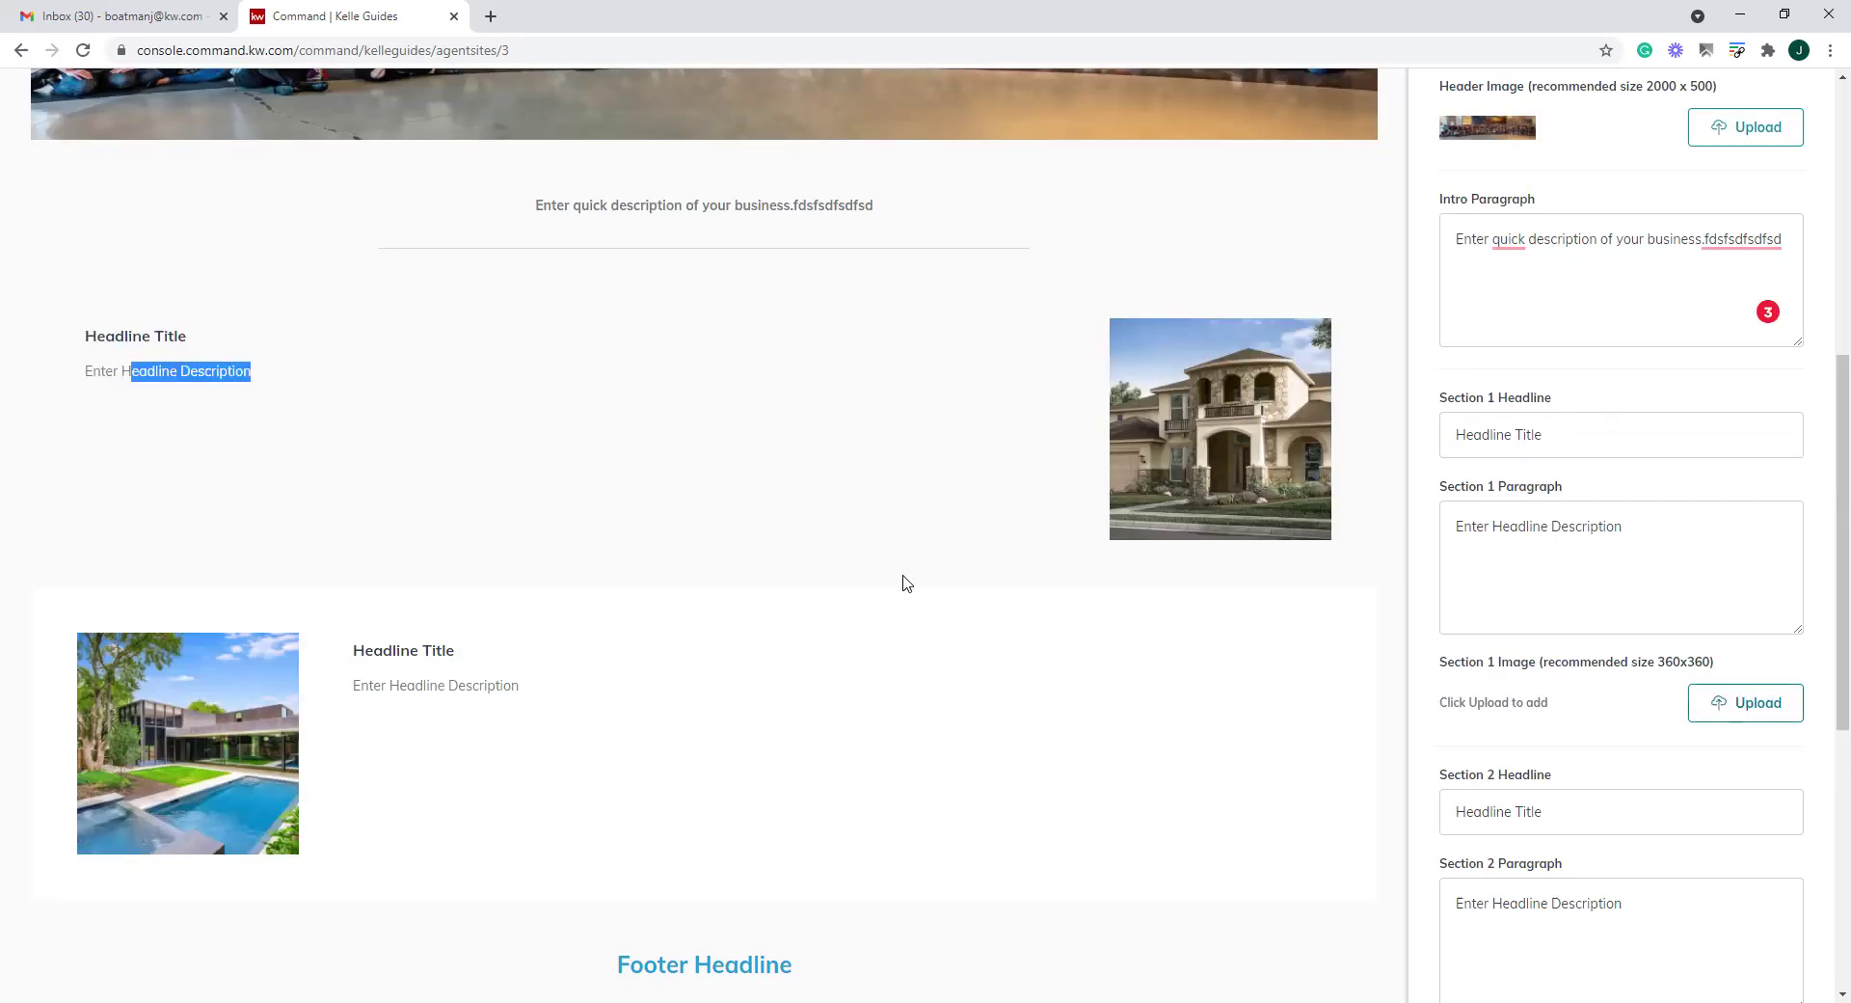
{"action": "scroll", "coordinate": [716, 574], "scroll_direction": "down", "scroll_amount": 3}
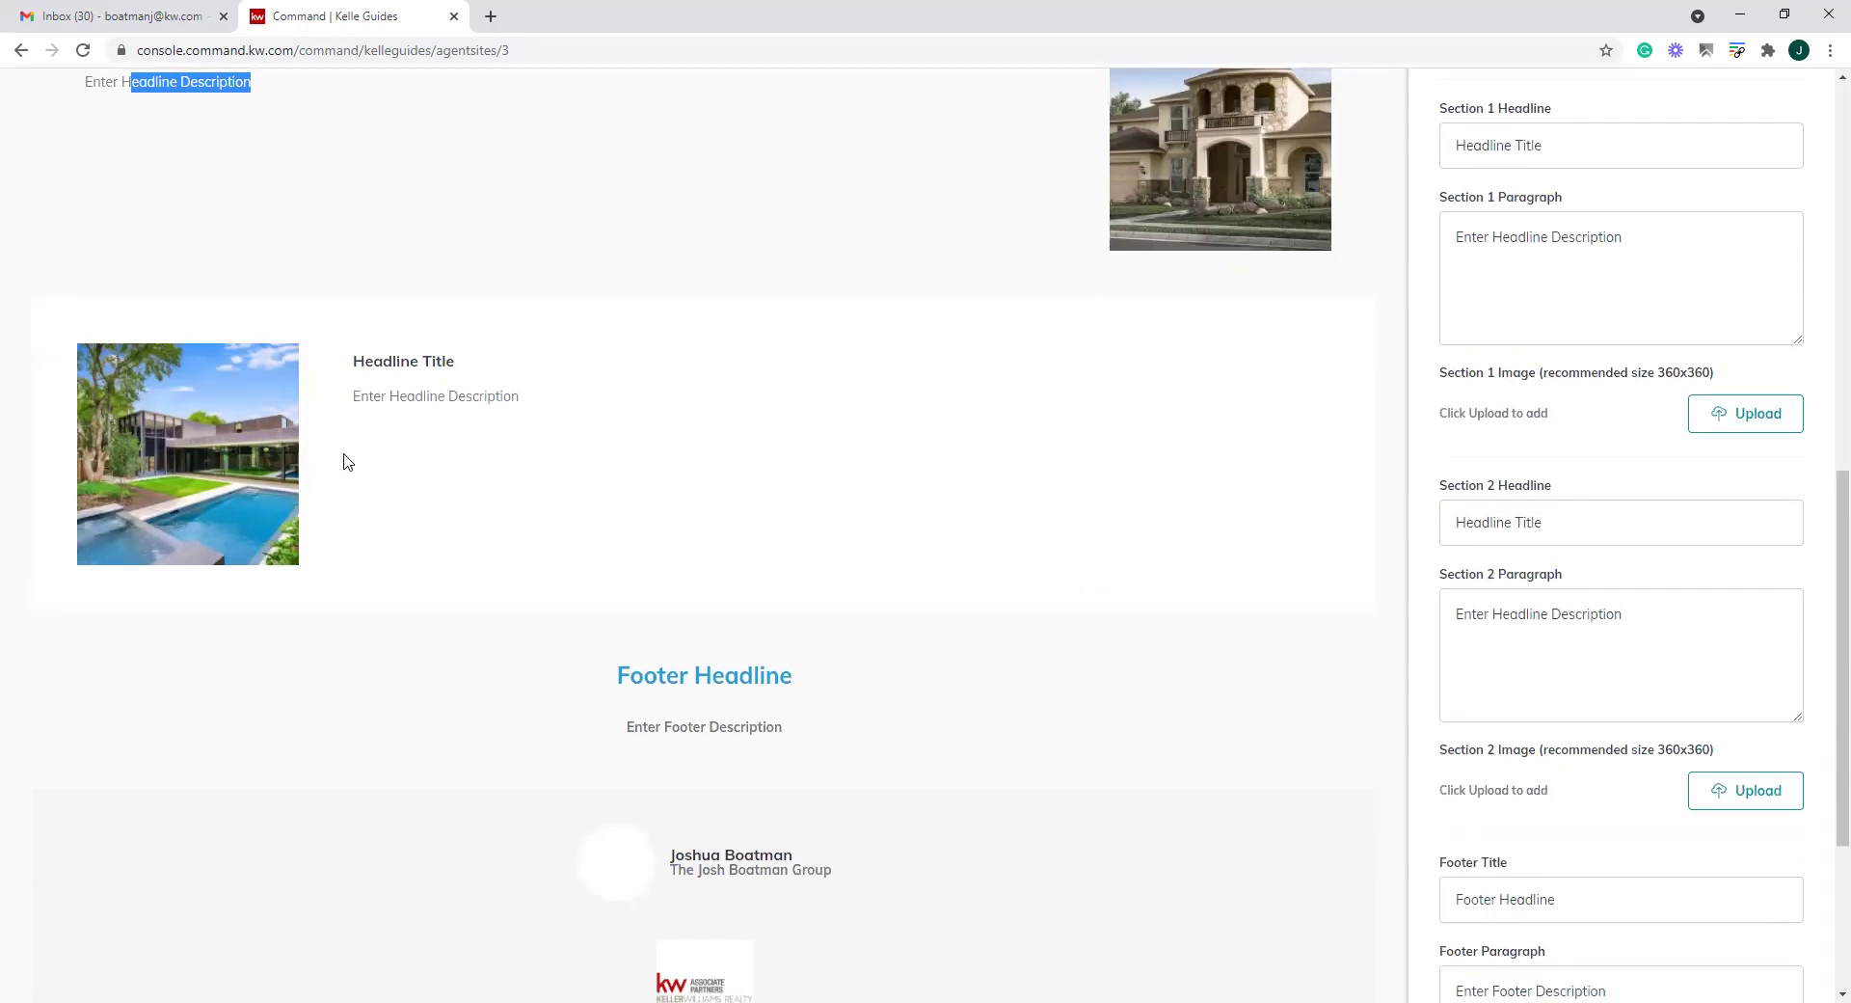
{"action": "scroll", "coordinate": [692, 366], "scroll_direction": "down", "scroll_amount": 2}
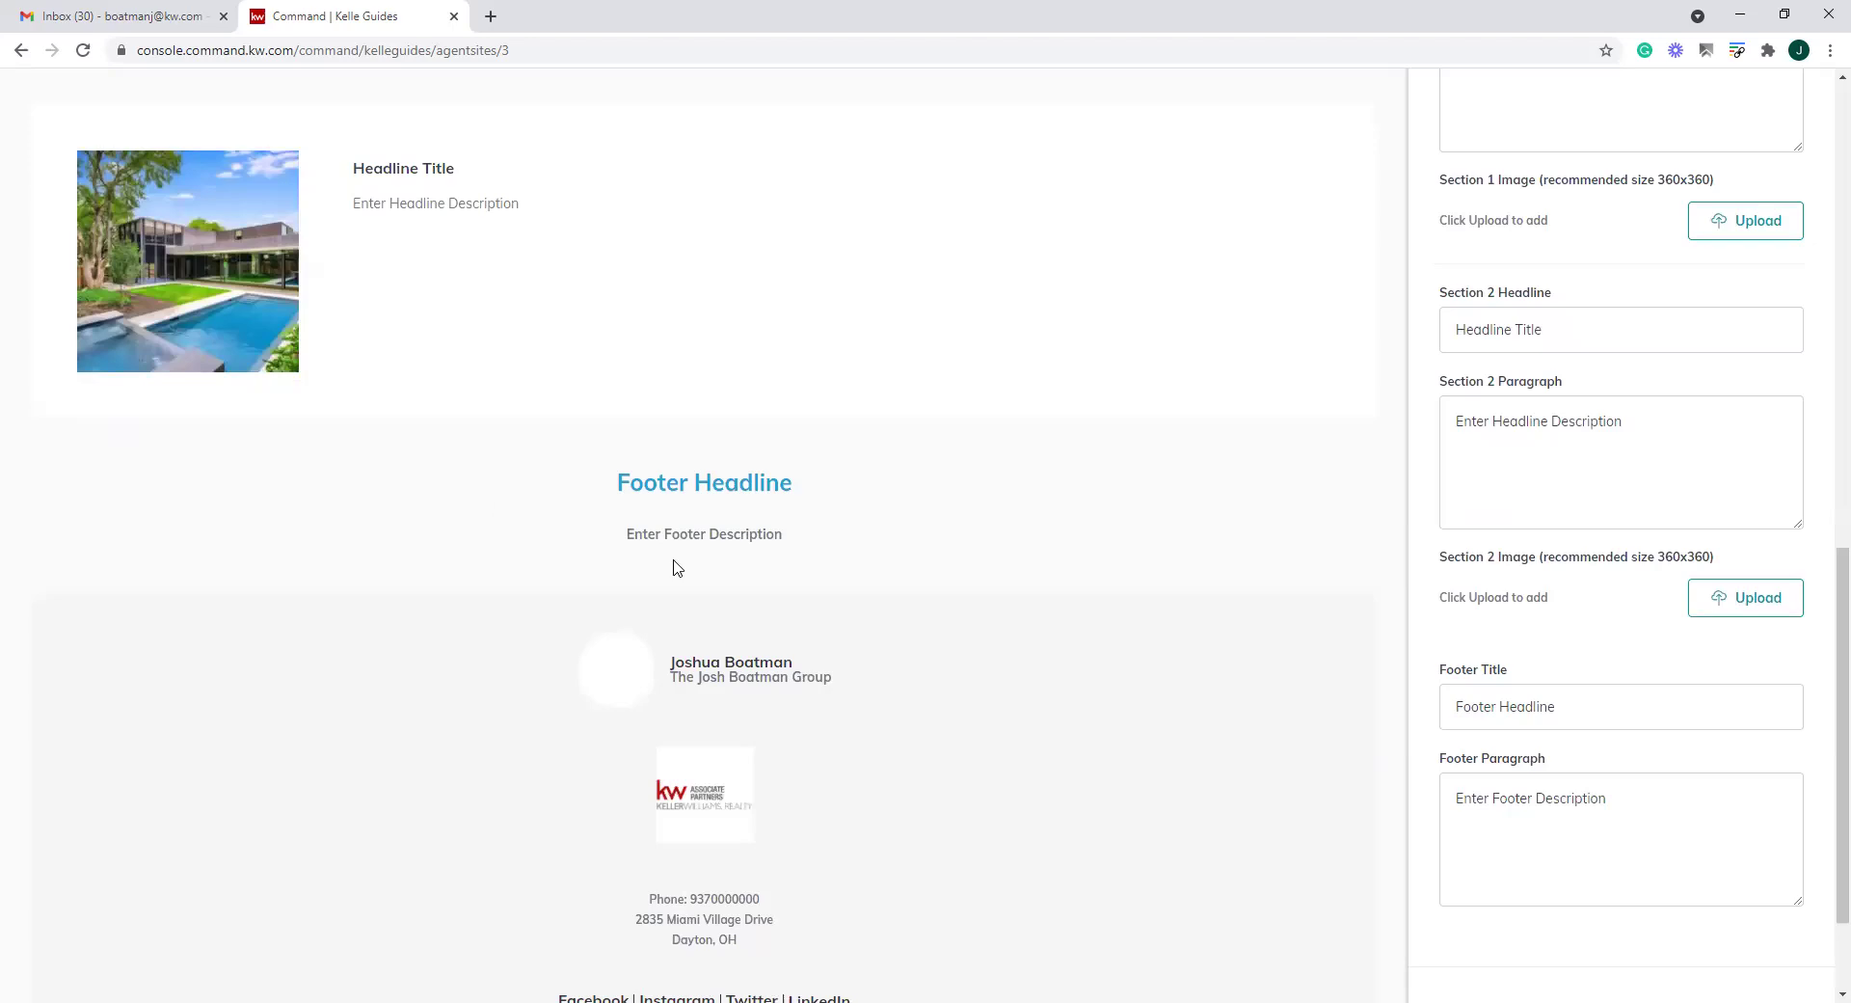
{"action": "left_click_drag", "start_coordinate": [1589, 713], "coordinate": [1446, 725]}
{"action": "left_click_drag", "start_coordinate": [1718, 792], "coordinate": [1456, 797]}
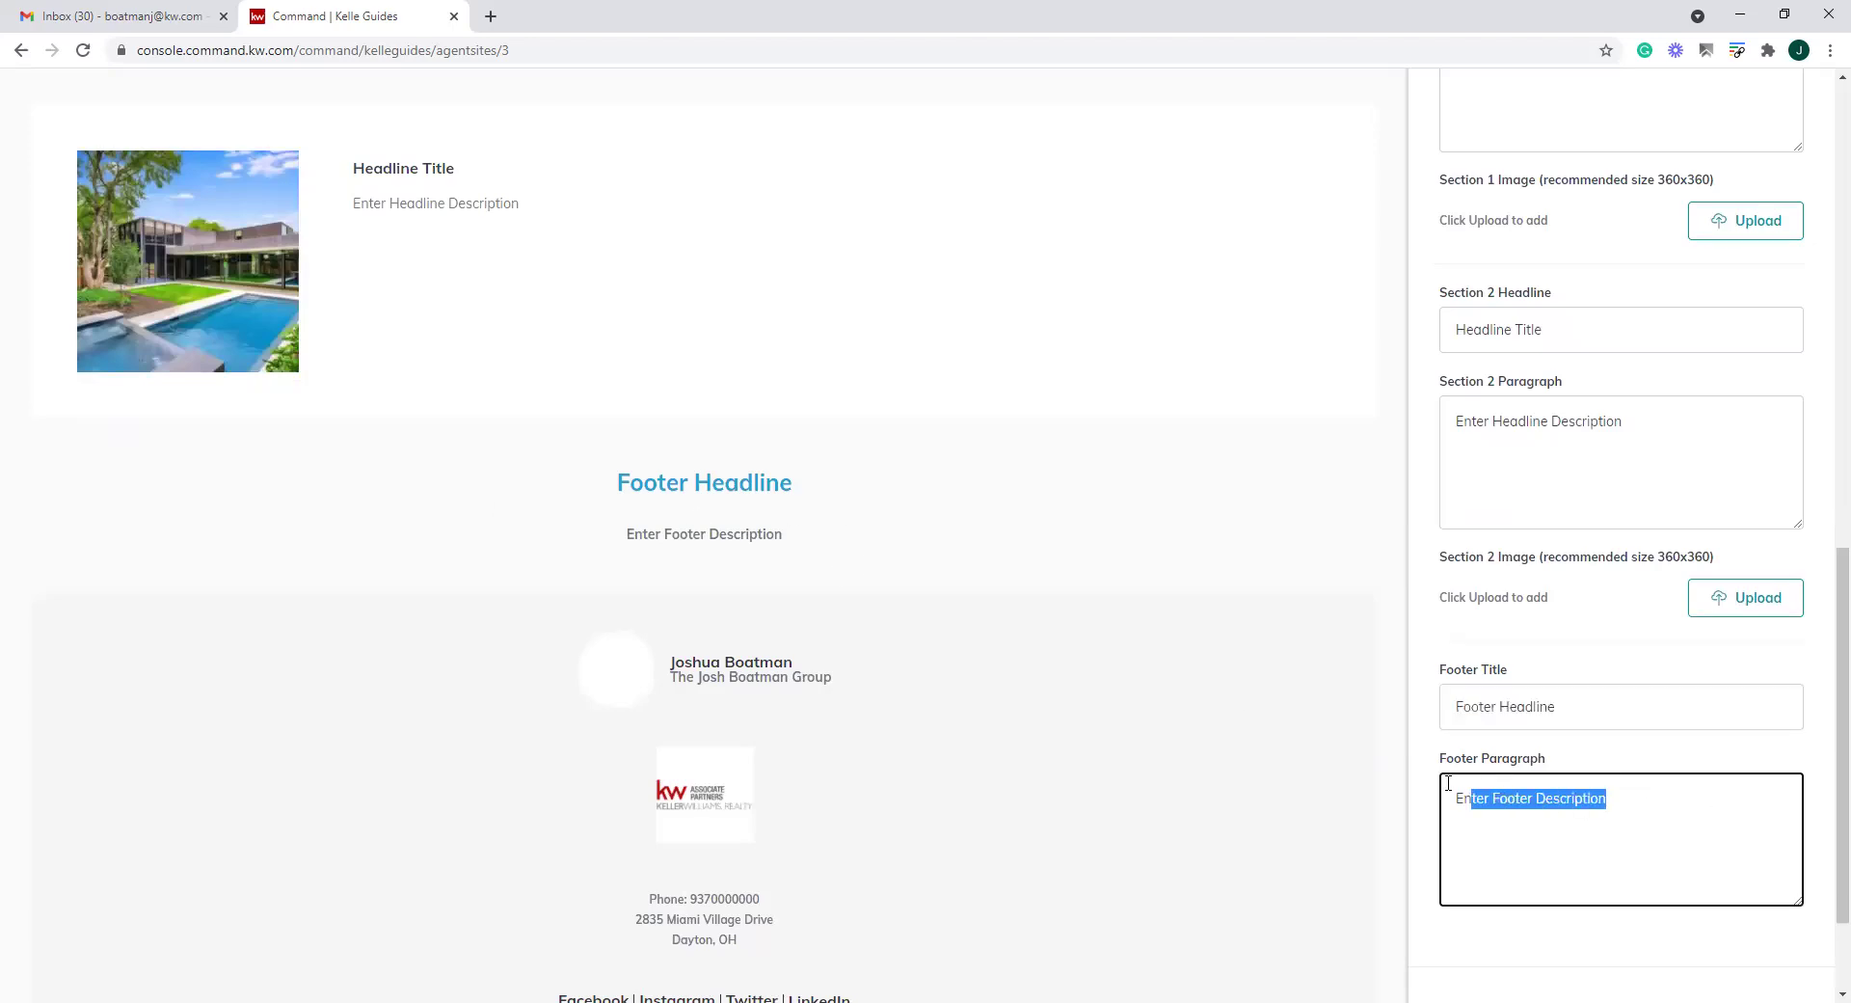
{"action": "scroll", "coordinate": [1469, 700], "scroll_direction": "down", "scroll_amount": 1}
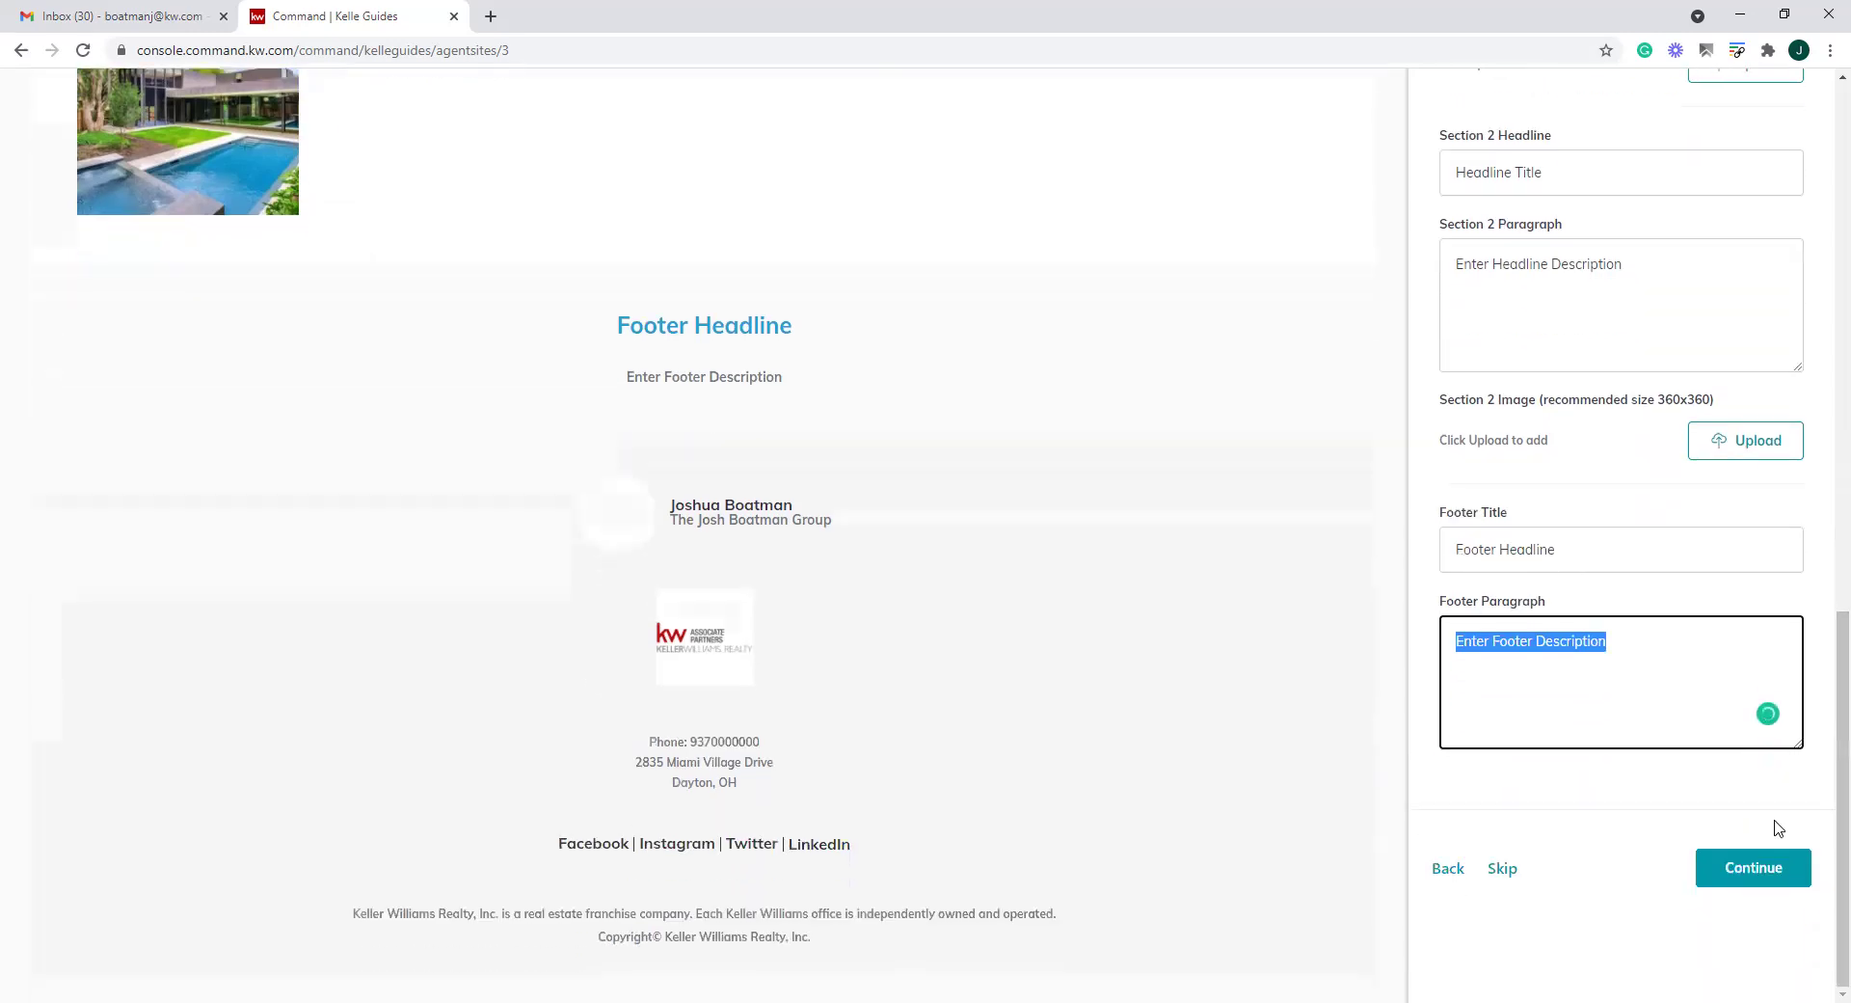
{"action": "scroll", "coordinate": [733, 656], "scroll_direction": "up", "scroll_amount": 2}
{"action": "scroll", "coordinate": [749, 657], "scroll_direction": "up", "scroll_amount": 9}
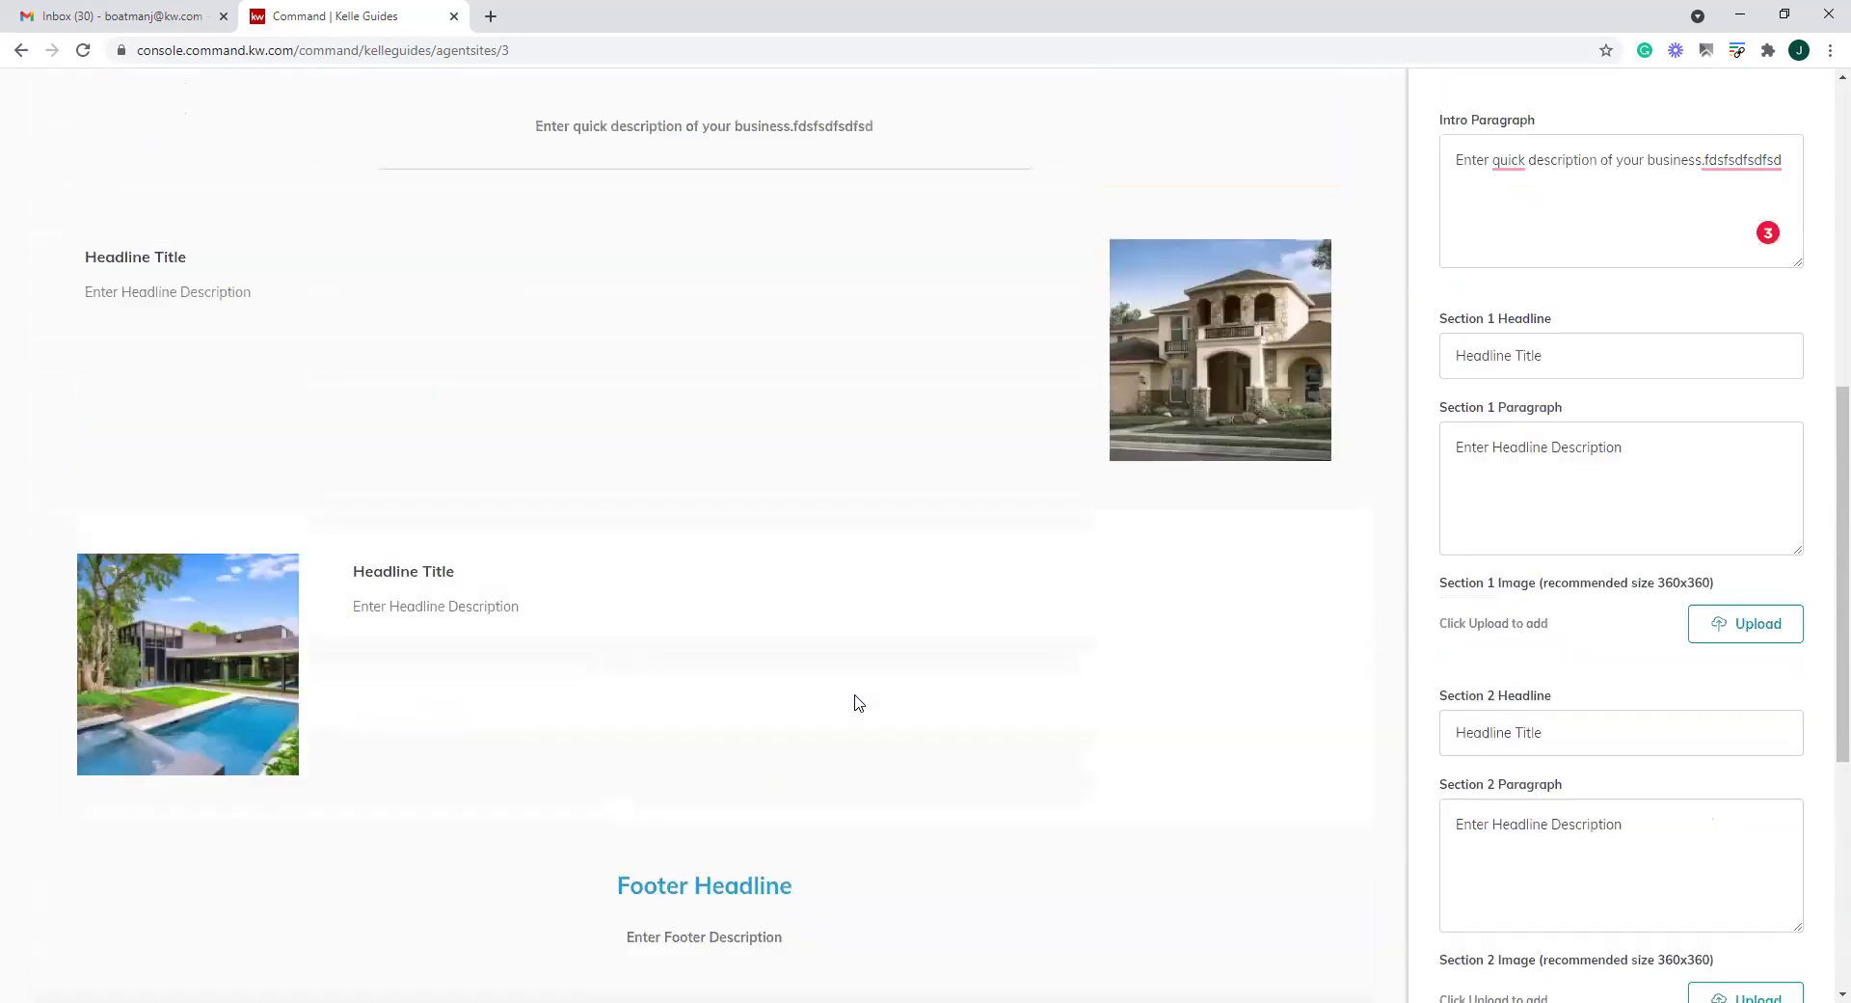
{"action": "scroll", "coordinate": [644, 530], "scroll_direction": "down", "scroll_amount": 4}
{"action": "scroll", "coordinate": [644, 530], "scroll_direction": "down", "scroll_amount": 7}
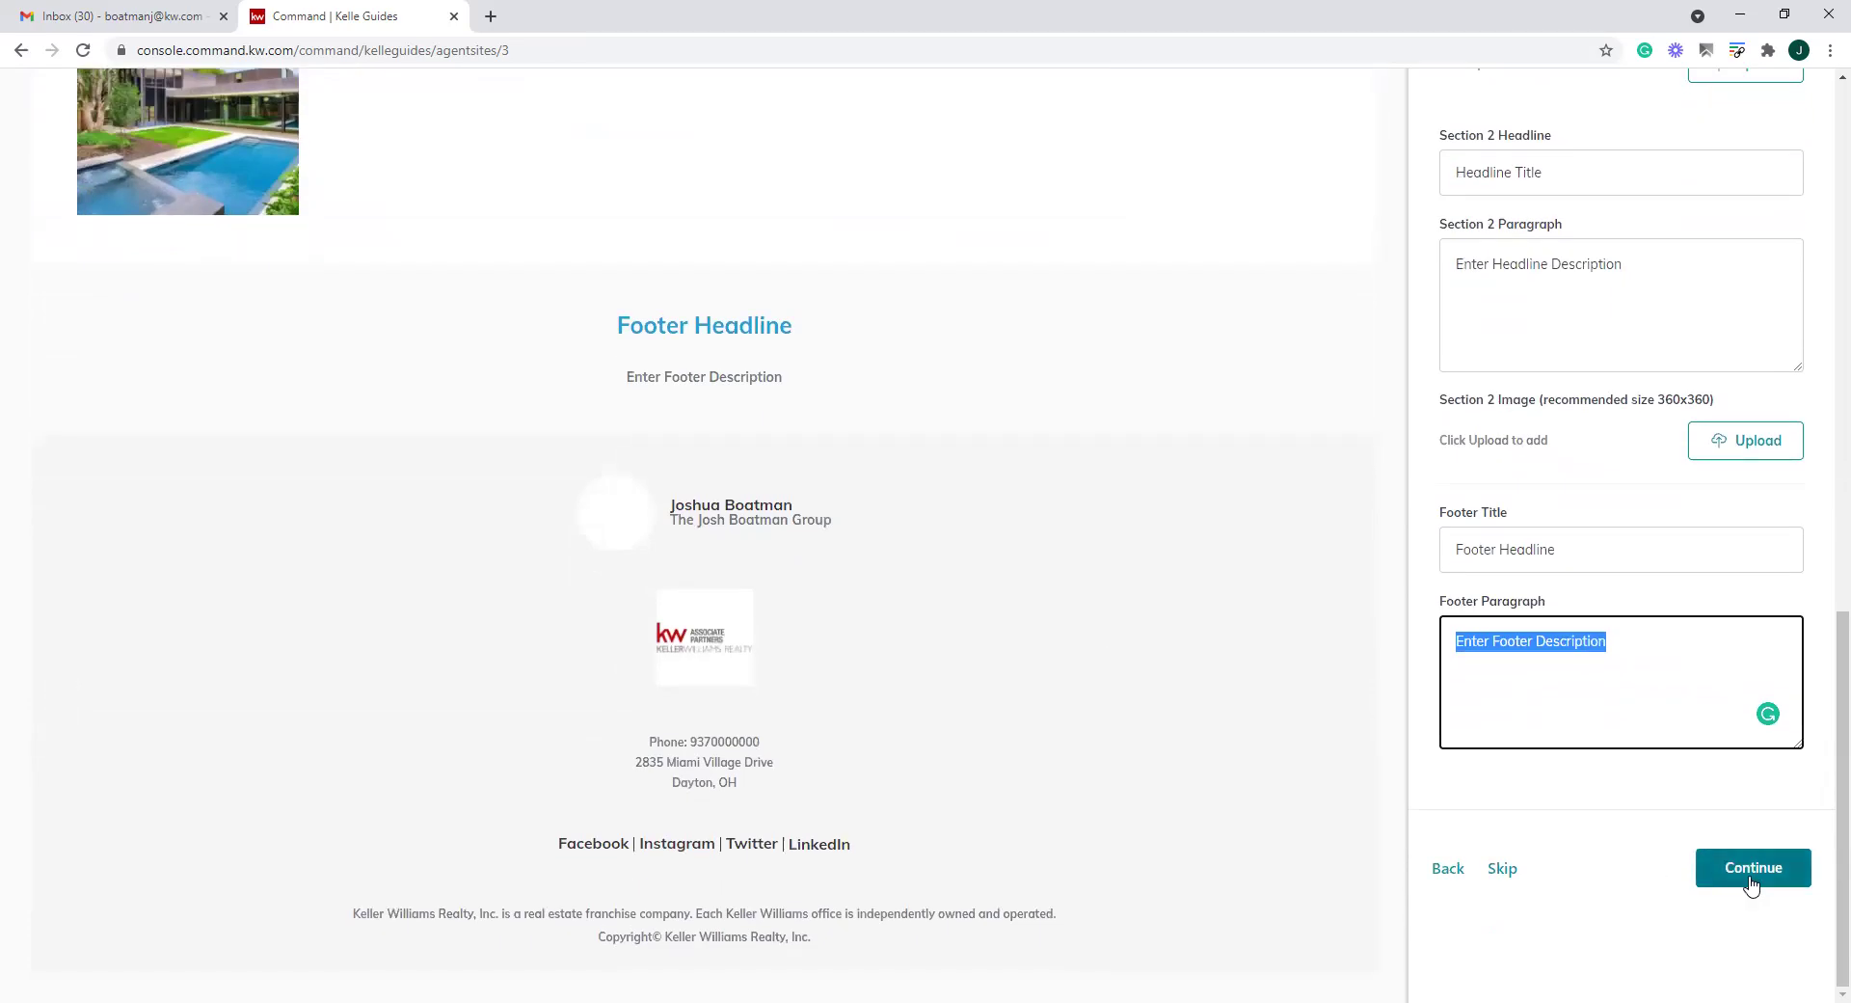
{"action": "left_click", "coordinate": [1750, 873]}
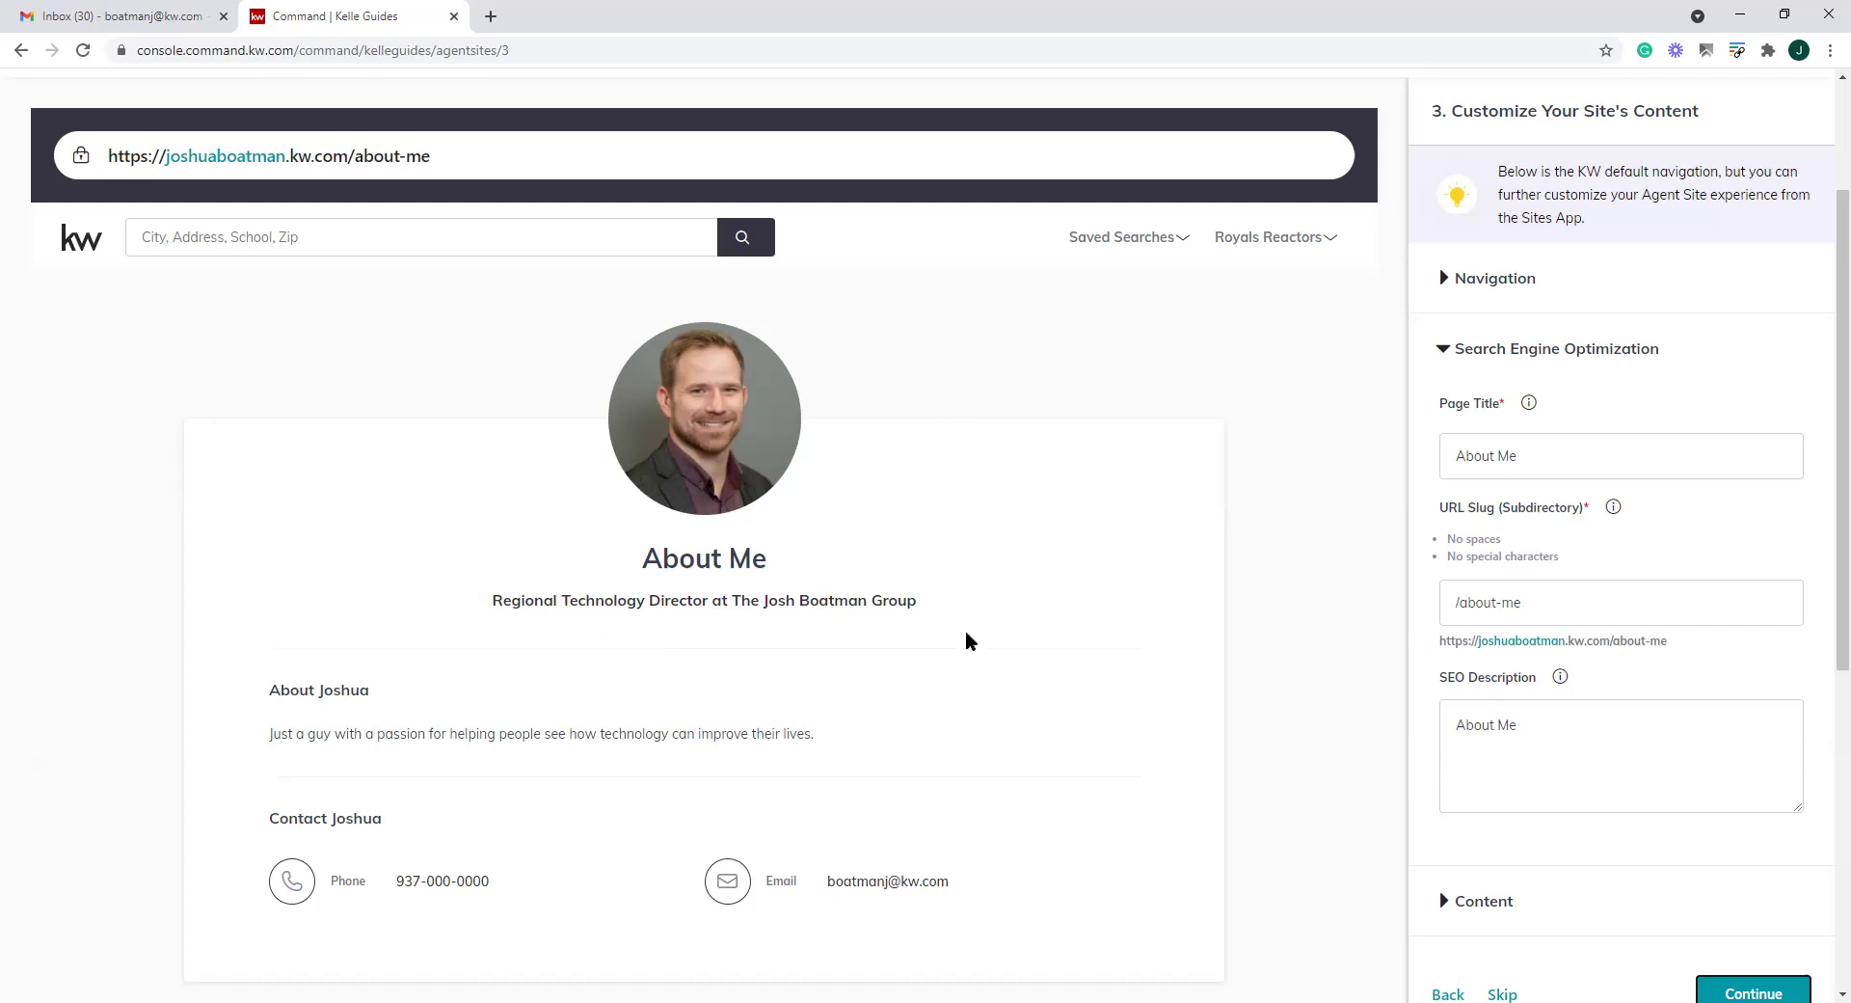
{"action": "scroll", "coordinate": [969, 641], "scroll_direction": "down", "scroll_amount": 2}
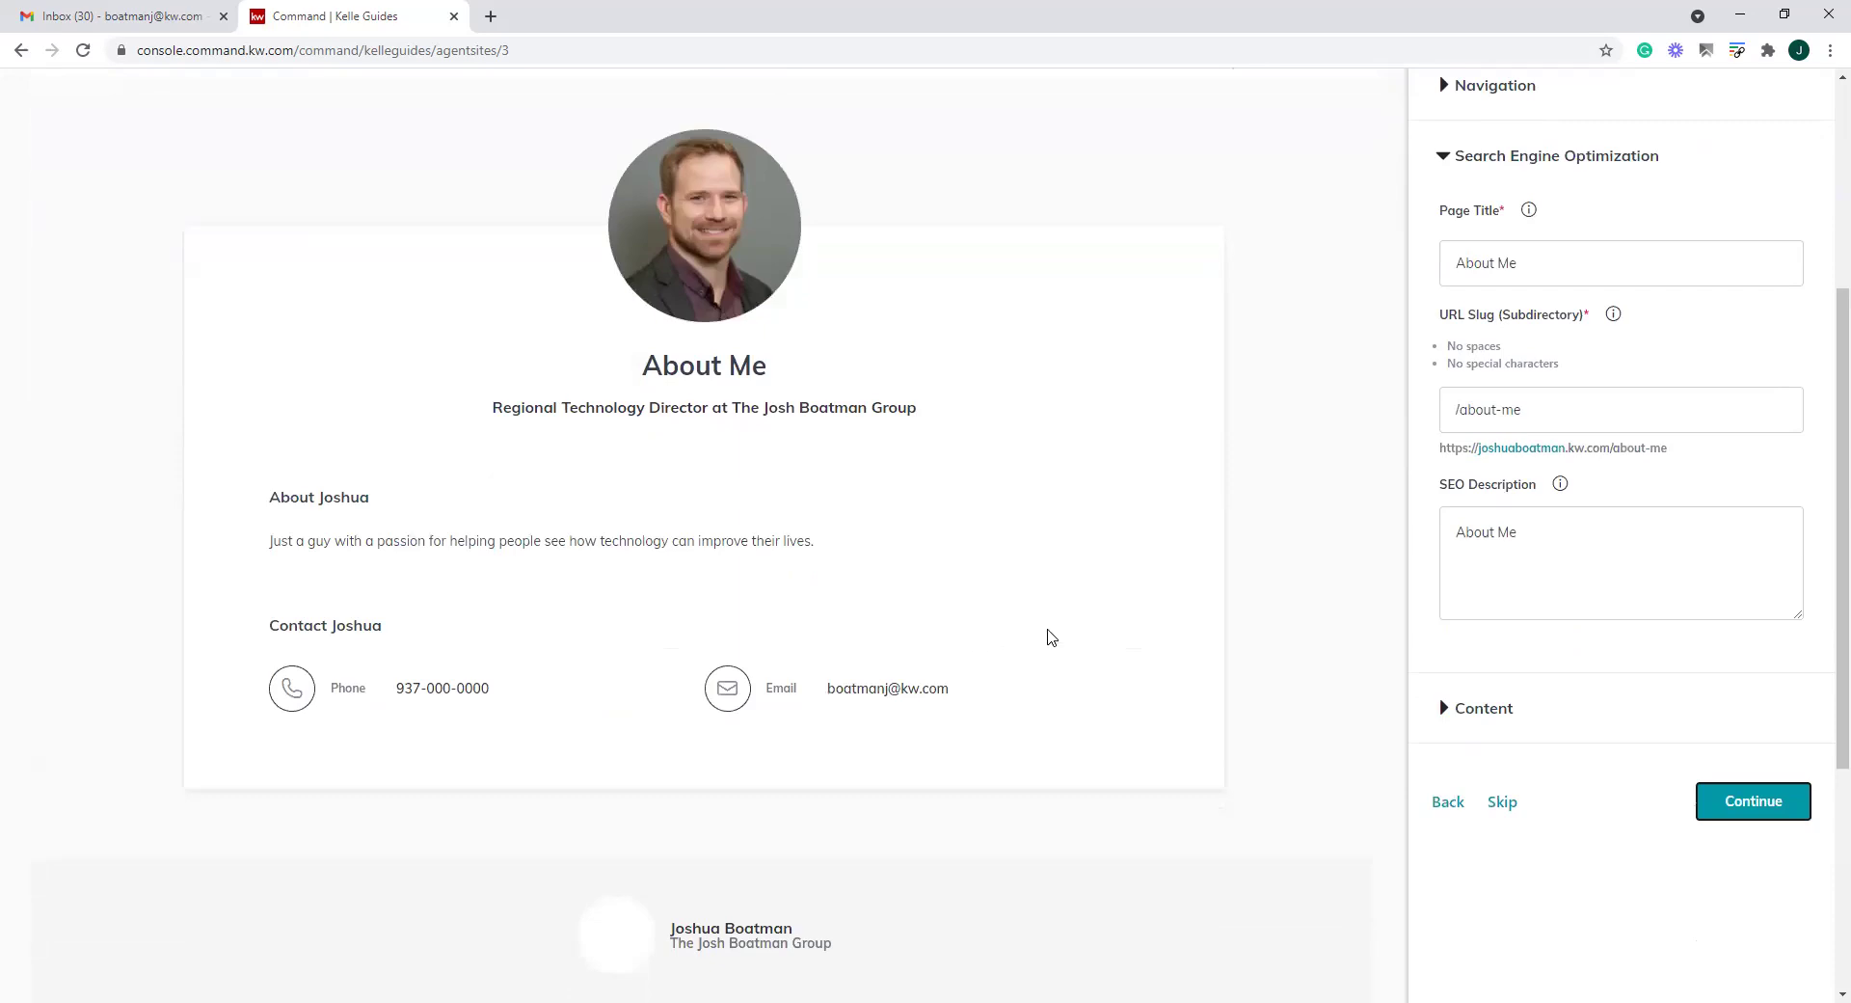
{"action": "scroll", "coordinate": [1439, 530], "scroll_direction": "up", "scroll_amount": 2}
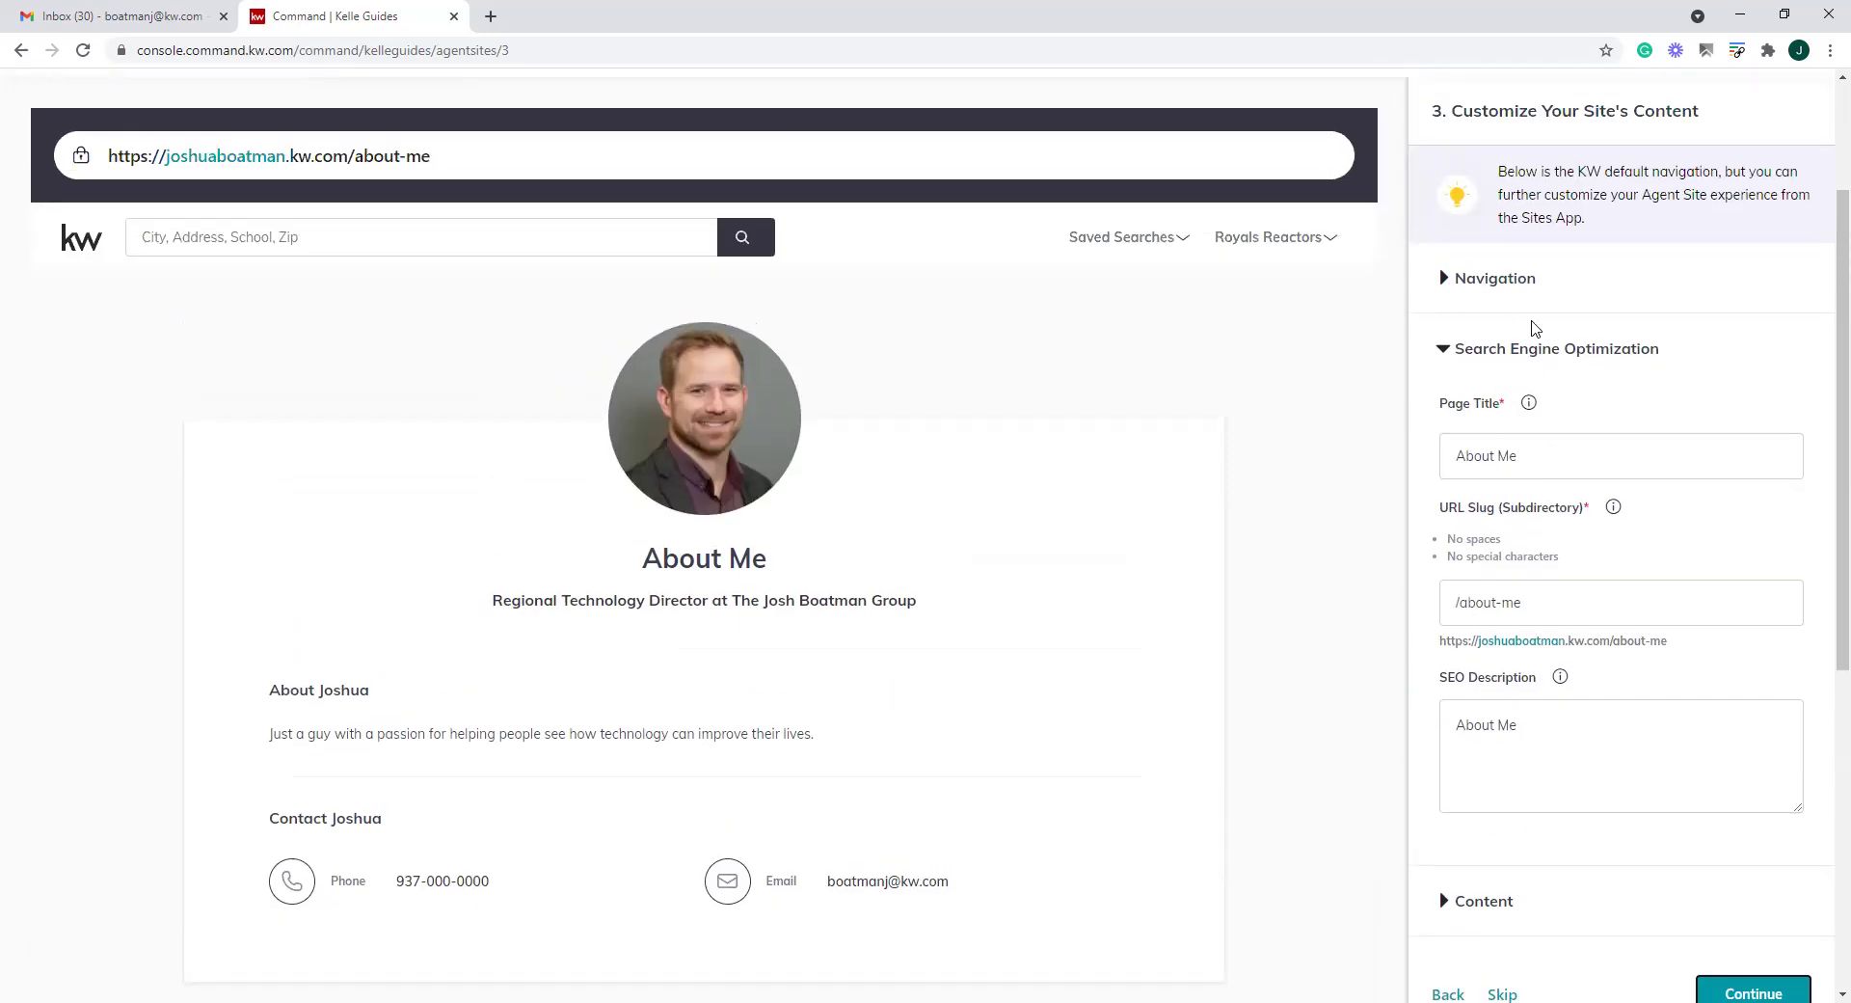
Replace 'Me' in the About Me page title with the agent's full name
{"action": "double_click", "coordinate": [1504, 455]}
{"action": "key", "text": "BackSpace"}
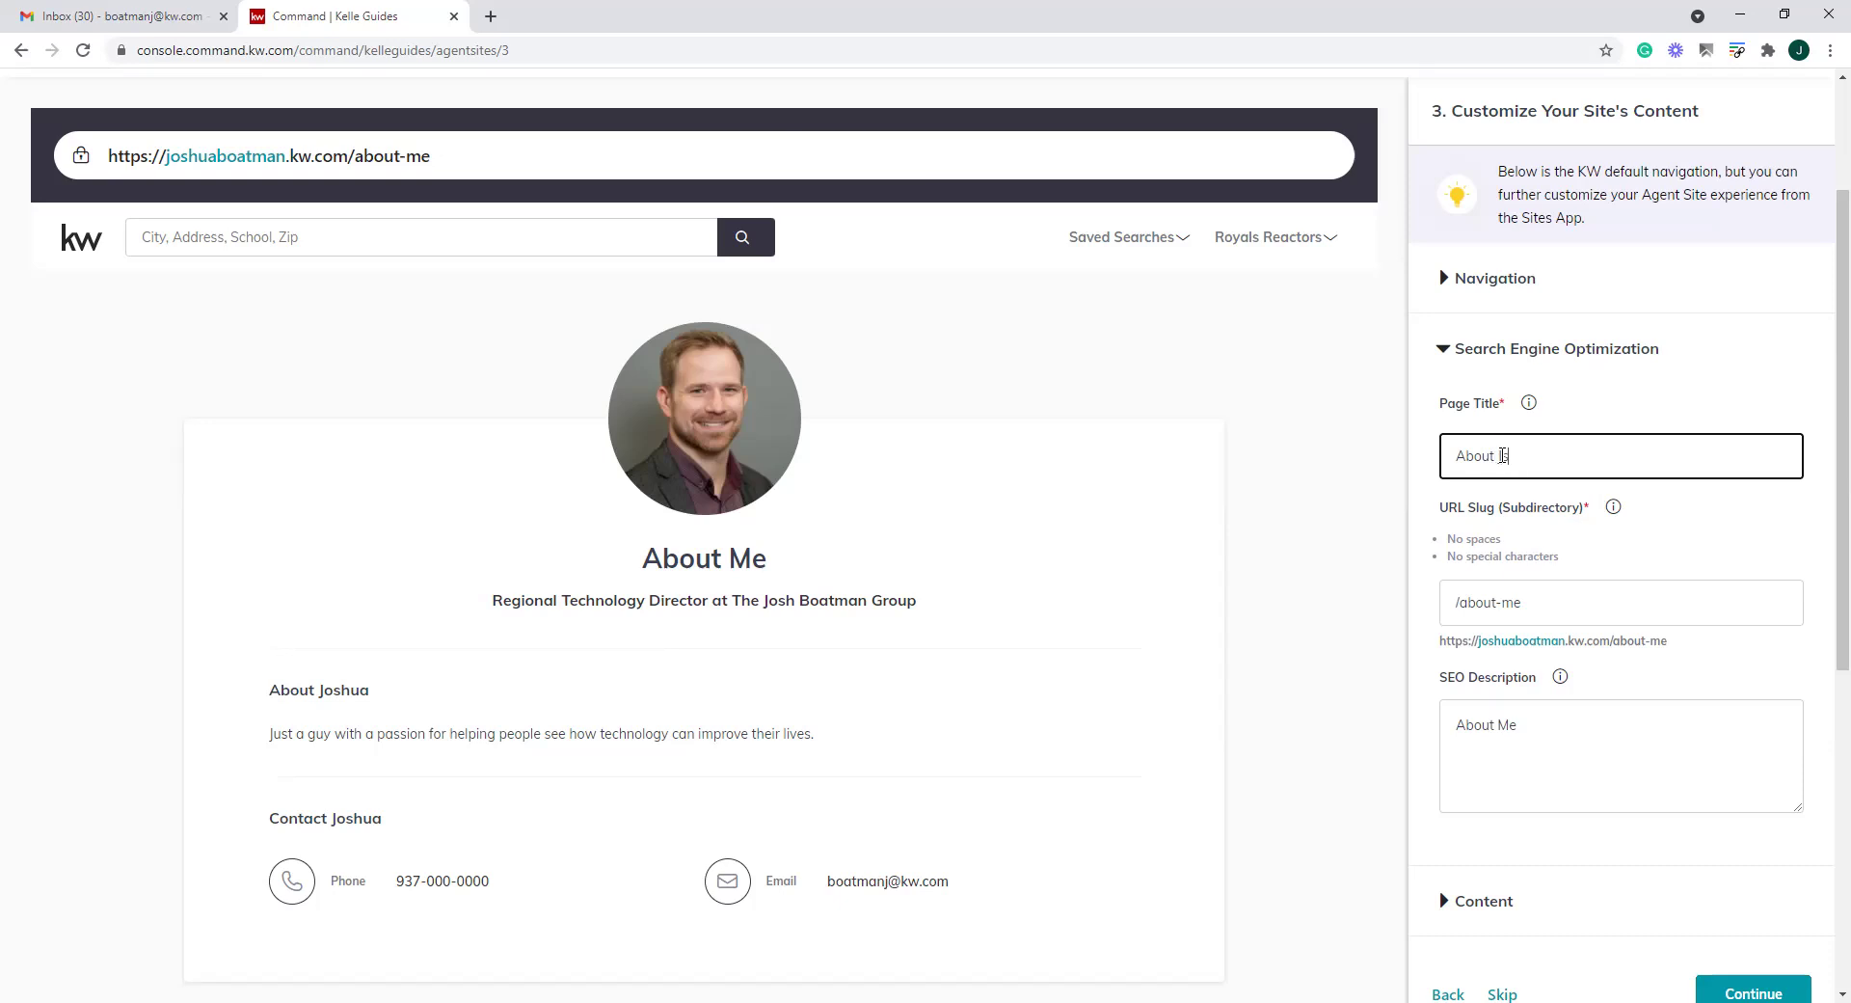
Change the URL slug to a 'what-about-' slug ending in the agent's first name
{"action": "double_click", "coordinate": [1506, 605]}
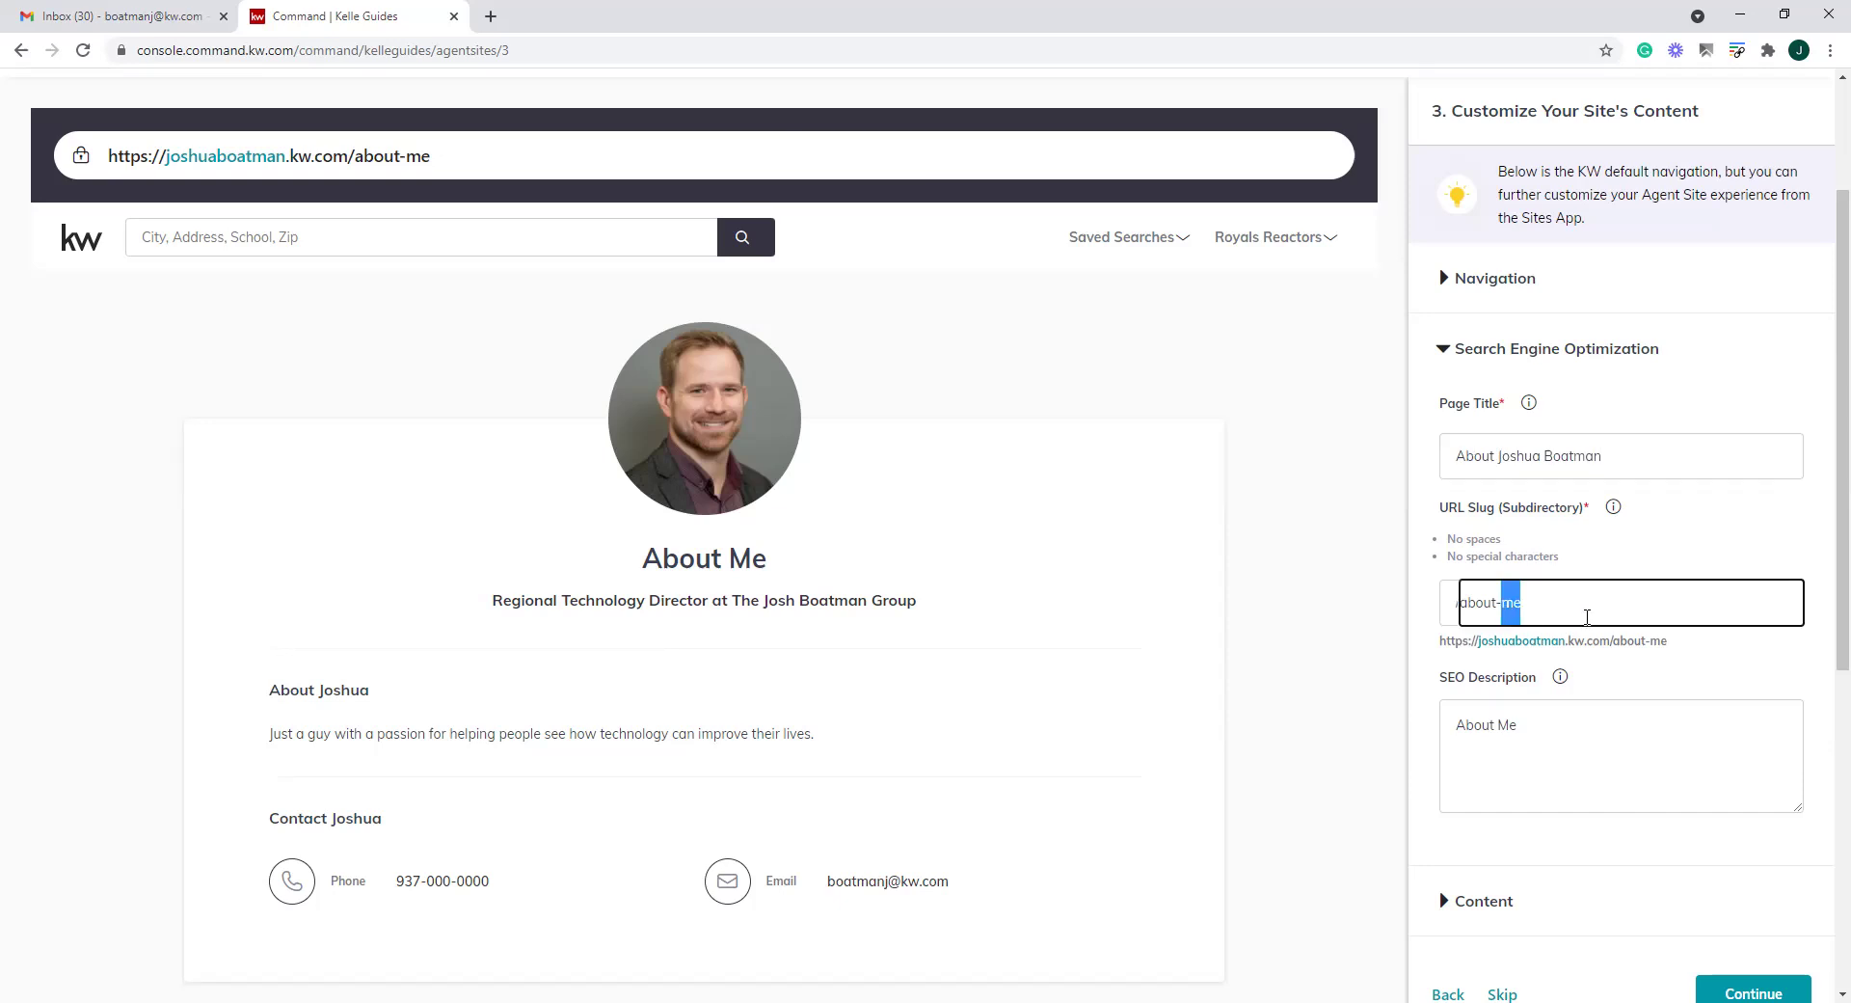
{"action": "type", "text": "josh"}
{"action": "left_click_drag", "start_coordinate": [1529, 602], "coordinate": [1363, 607]}
{"action": "type", "text": "what-abo"}
{"action": "key", "text": "BackSpace"}
{"action": "key", "text": "BackSpace"}
{"action": "key", "text": "BackSpace"}
{"action": "type", "text": "-about-josh"}
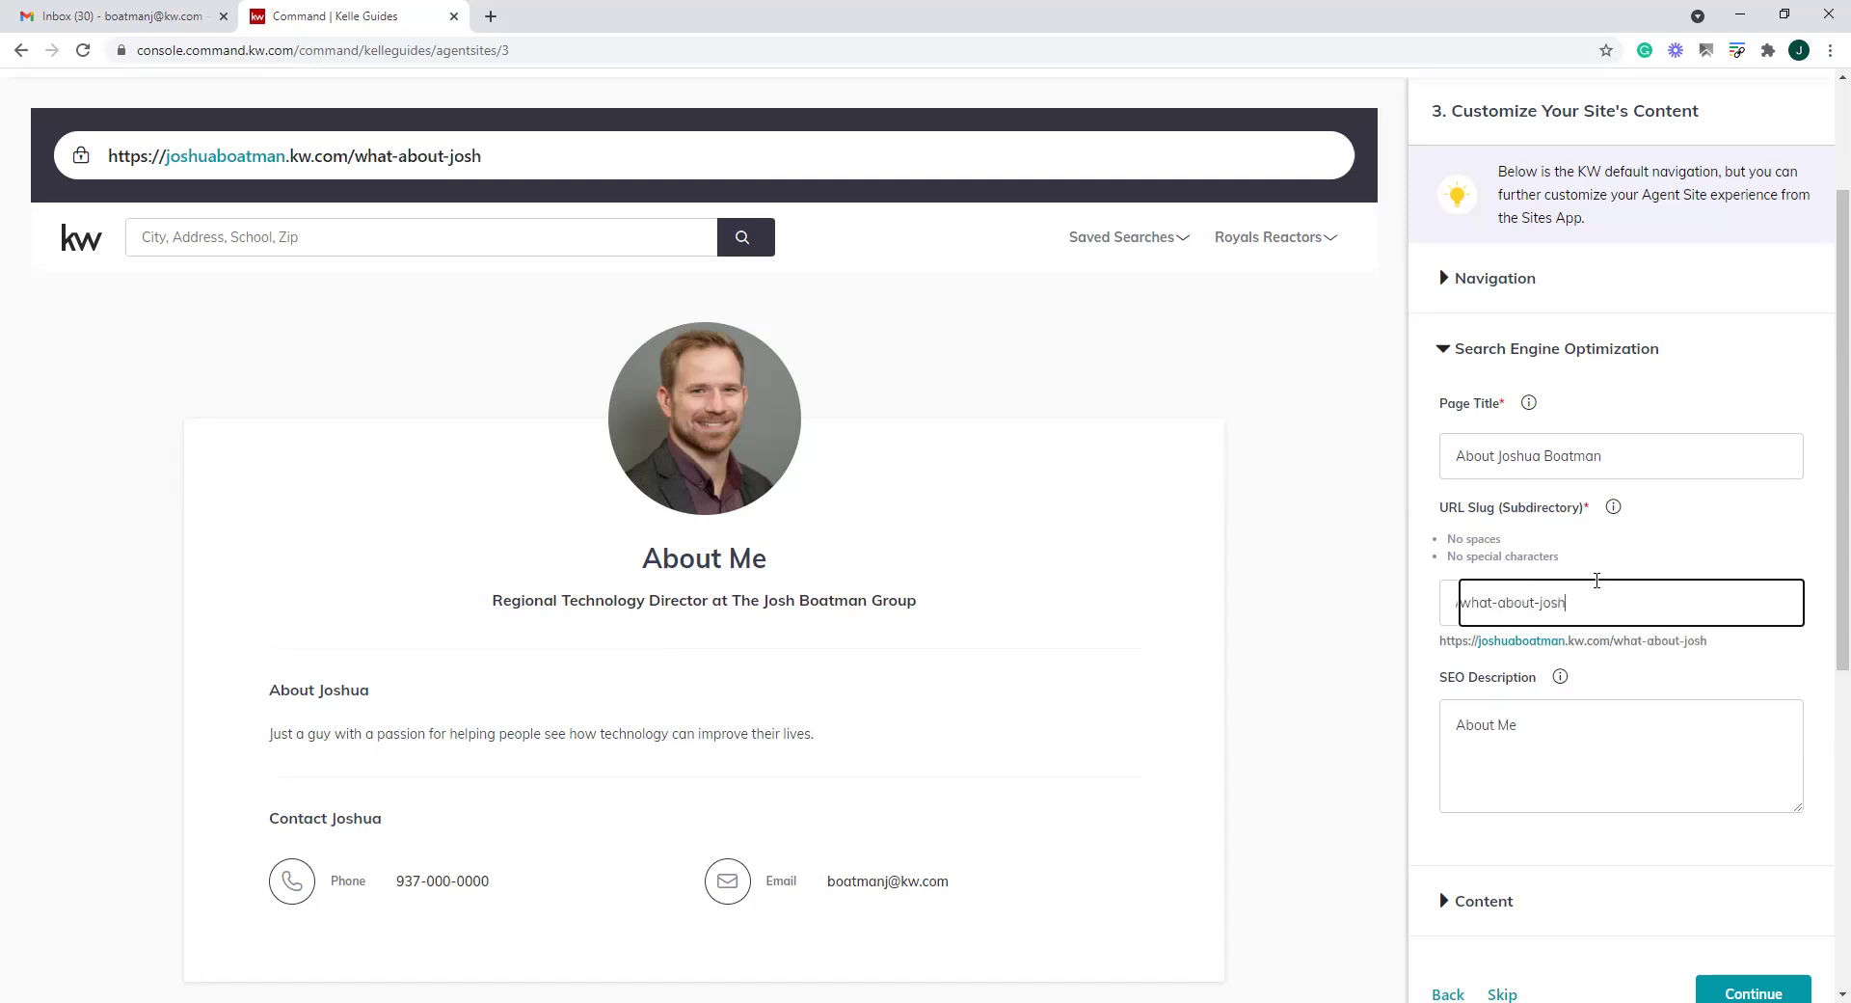
{"action": "left_click", "coordinate": [1795, 532]}
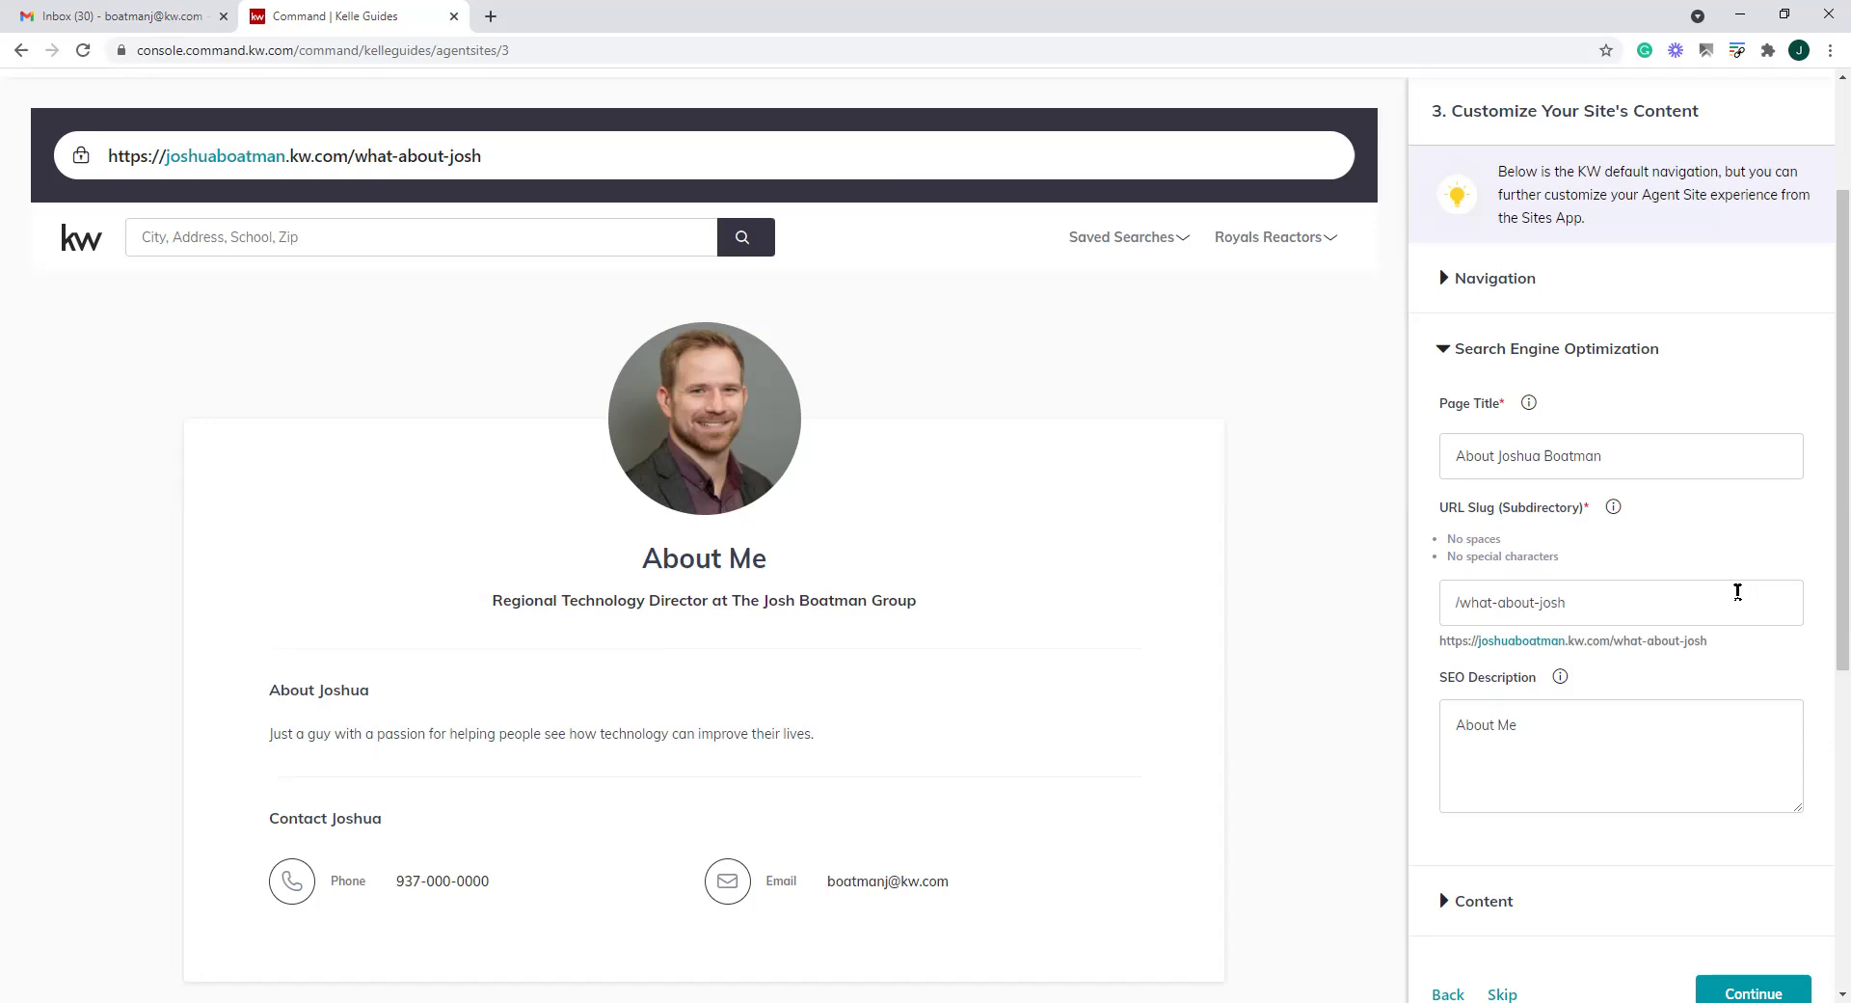
Collapse Search Engine Optimization and expand the page's Content section
{"action": "scroll", "coordinate": [1737, 591], "scroll_direction": "down", "scroll_amount": 2}
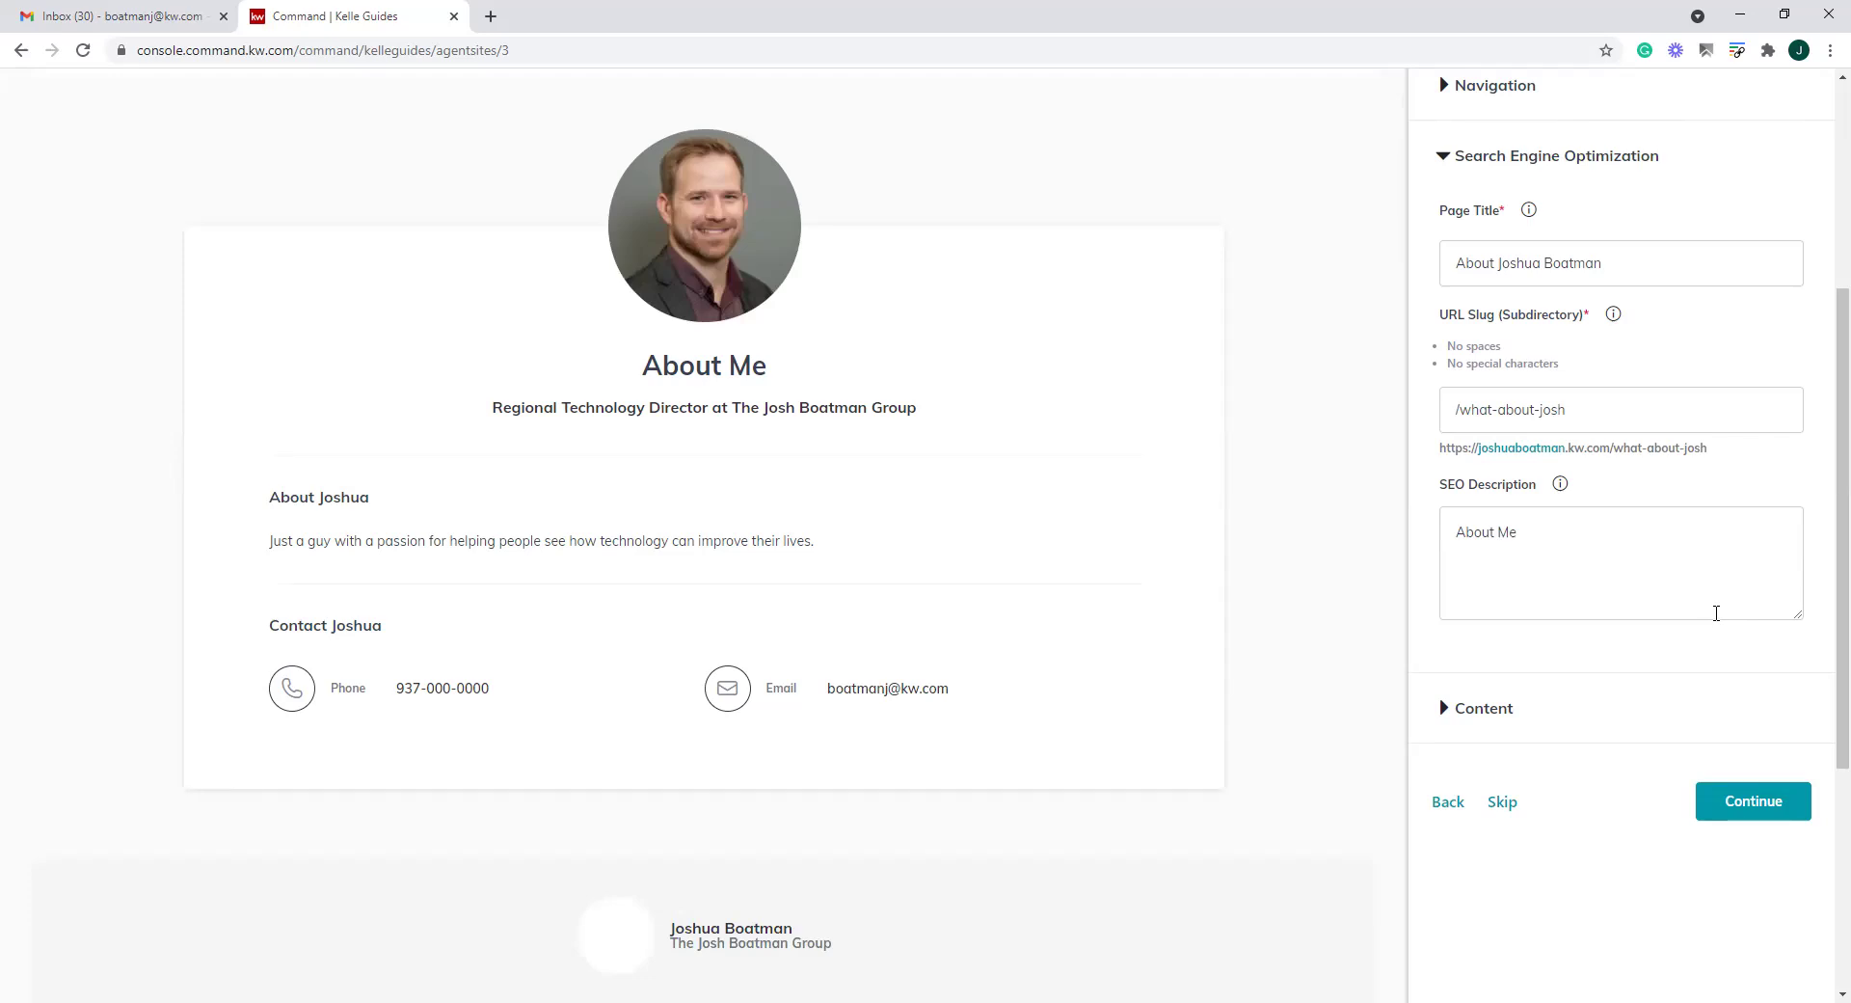
{"action": "left_click", "coordinate": [1575, 531]}
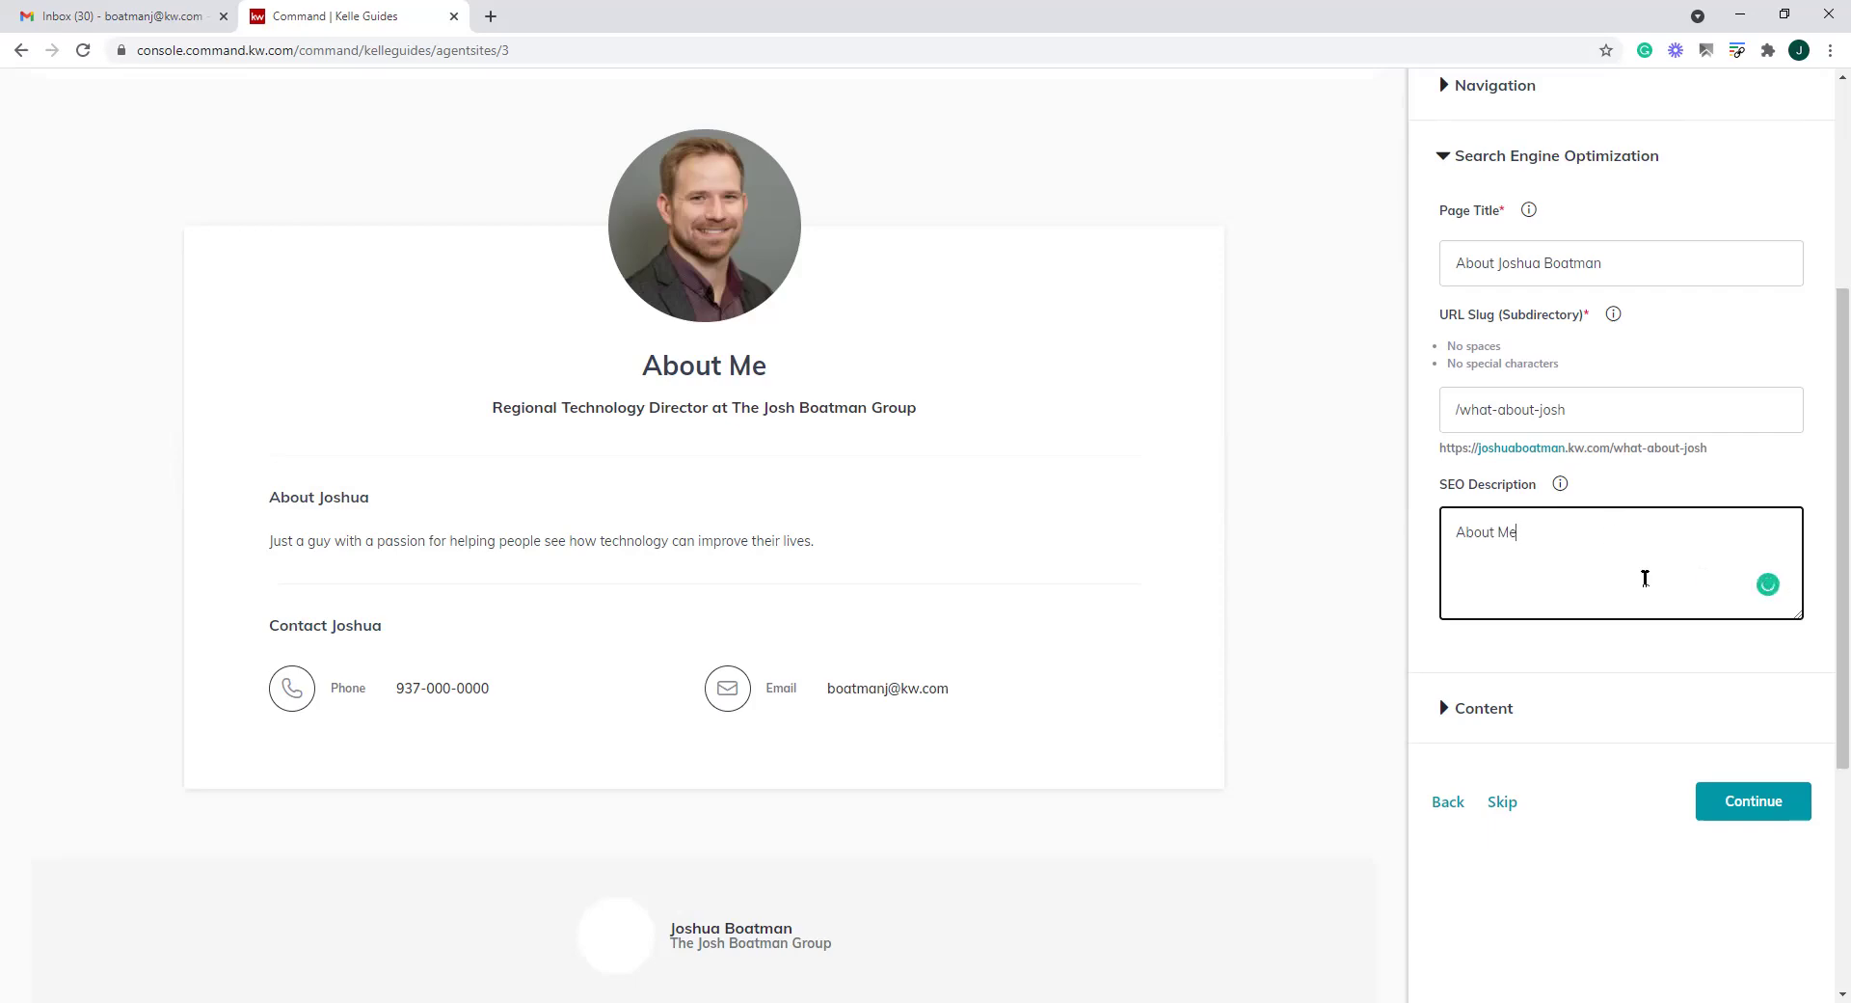
{"action": "left_click", "coordinate": [1447, 156]}
{"action": "left_click", "coordinate": [1442, 226]}
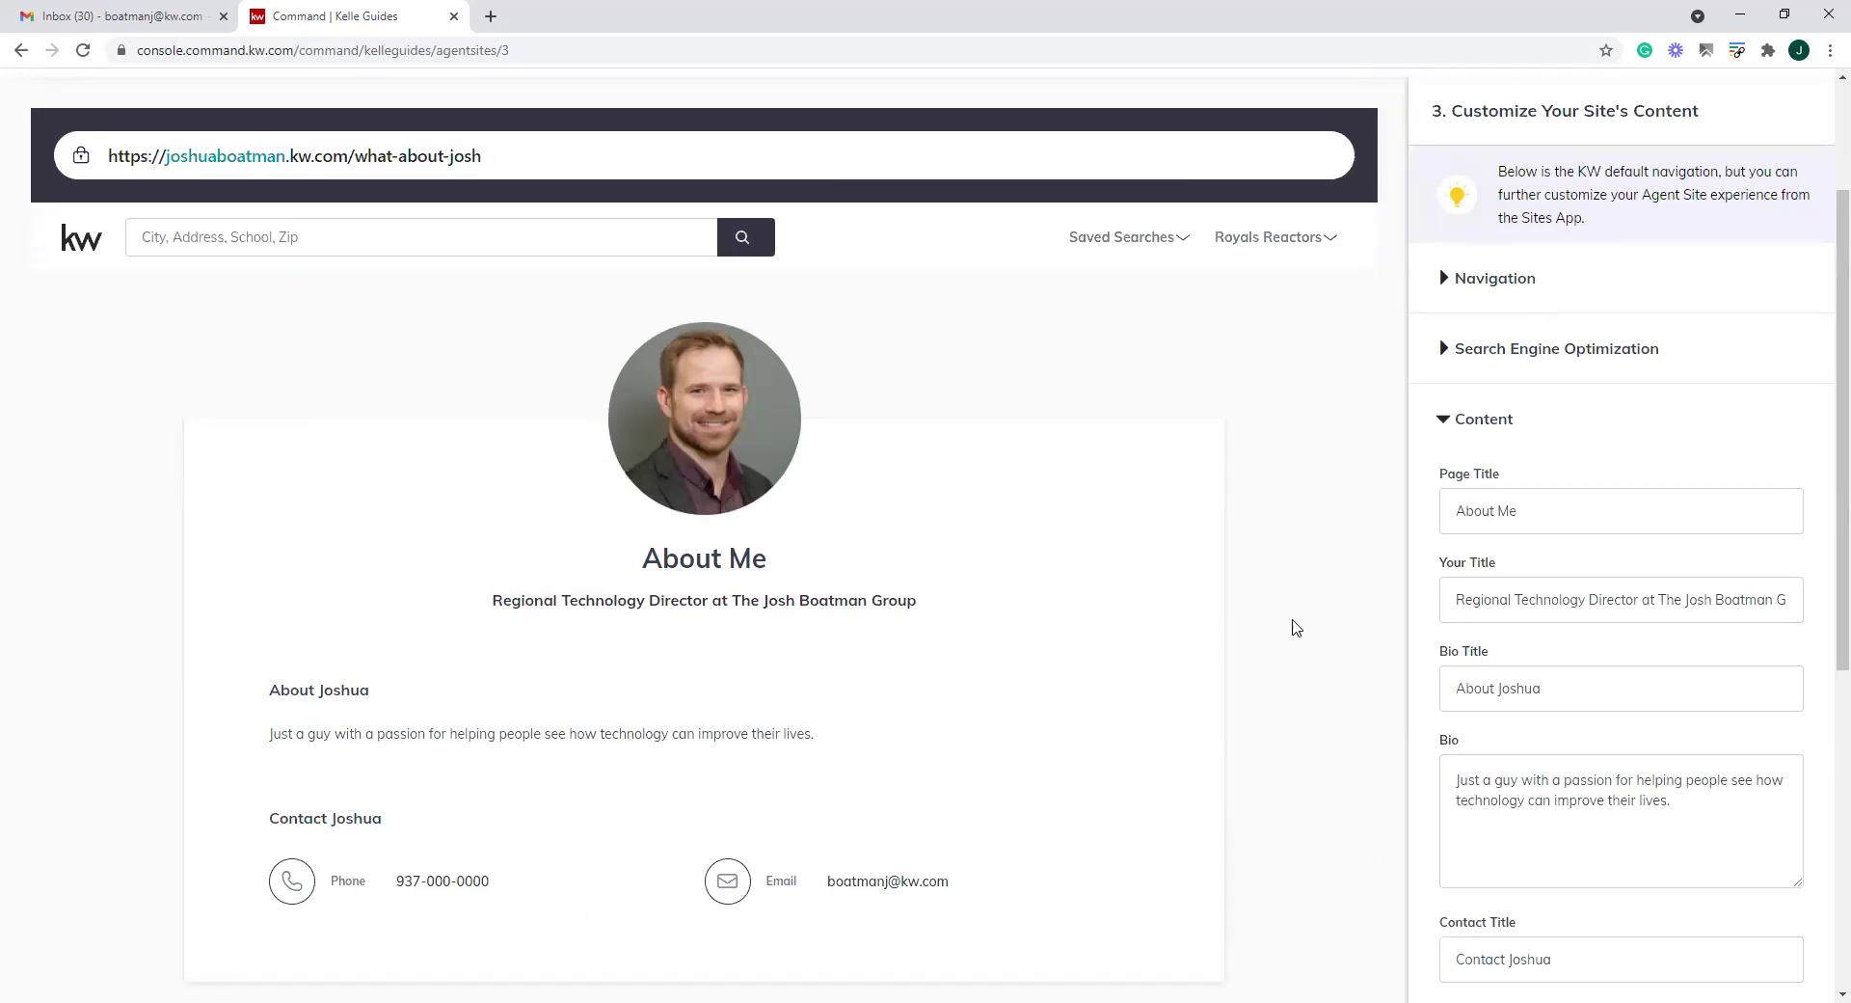
Swap the title's last word for the agent's first name and continue to Contact Us
{"action": "left_click_drag", "start_coordinate": [1581, 520], "coordinate": [1499, 527]}
{"action": "type", "text": "Josh"}
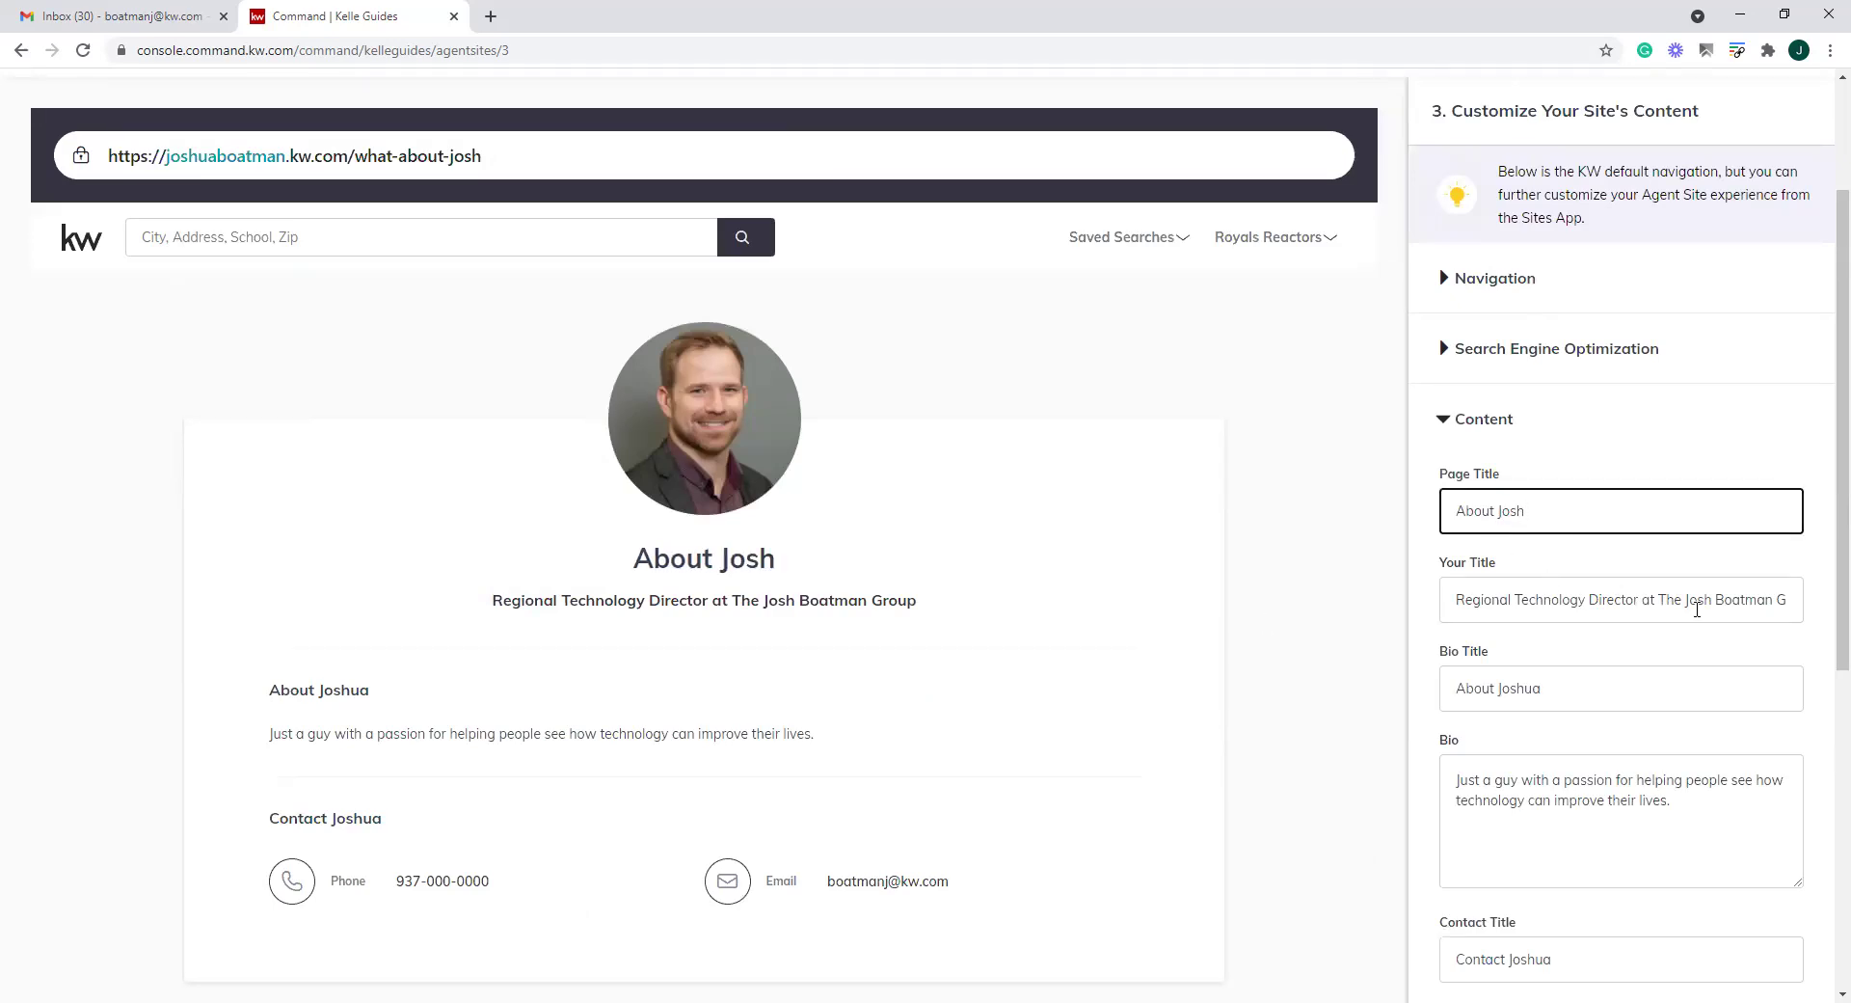
{"action": "left_click", "coordinate": [1630, 606]}
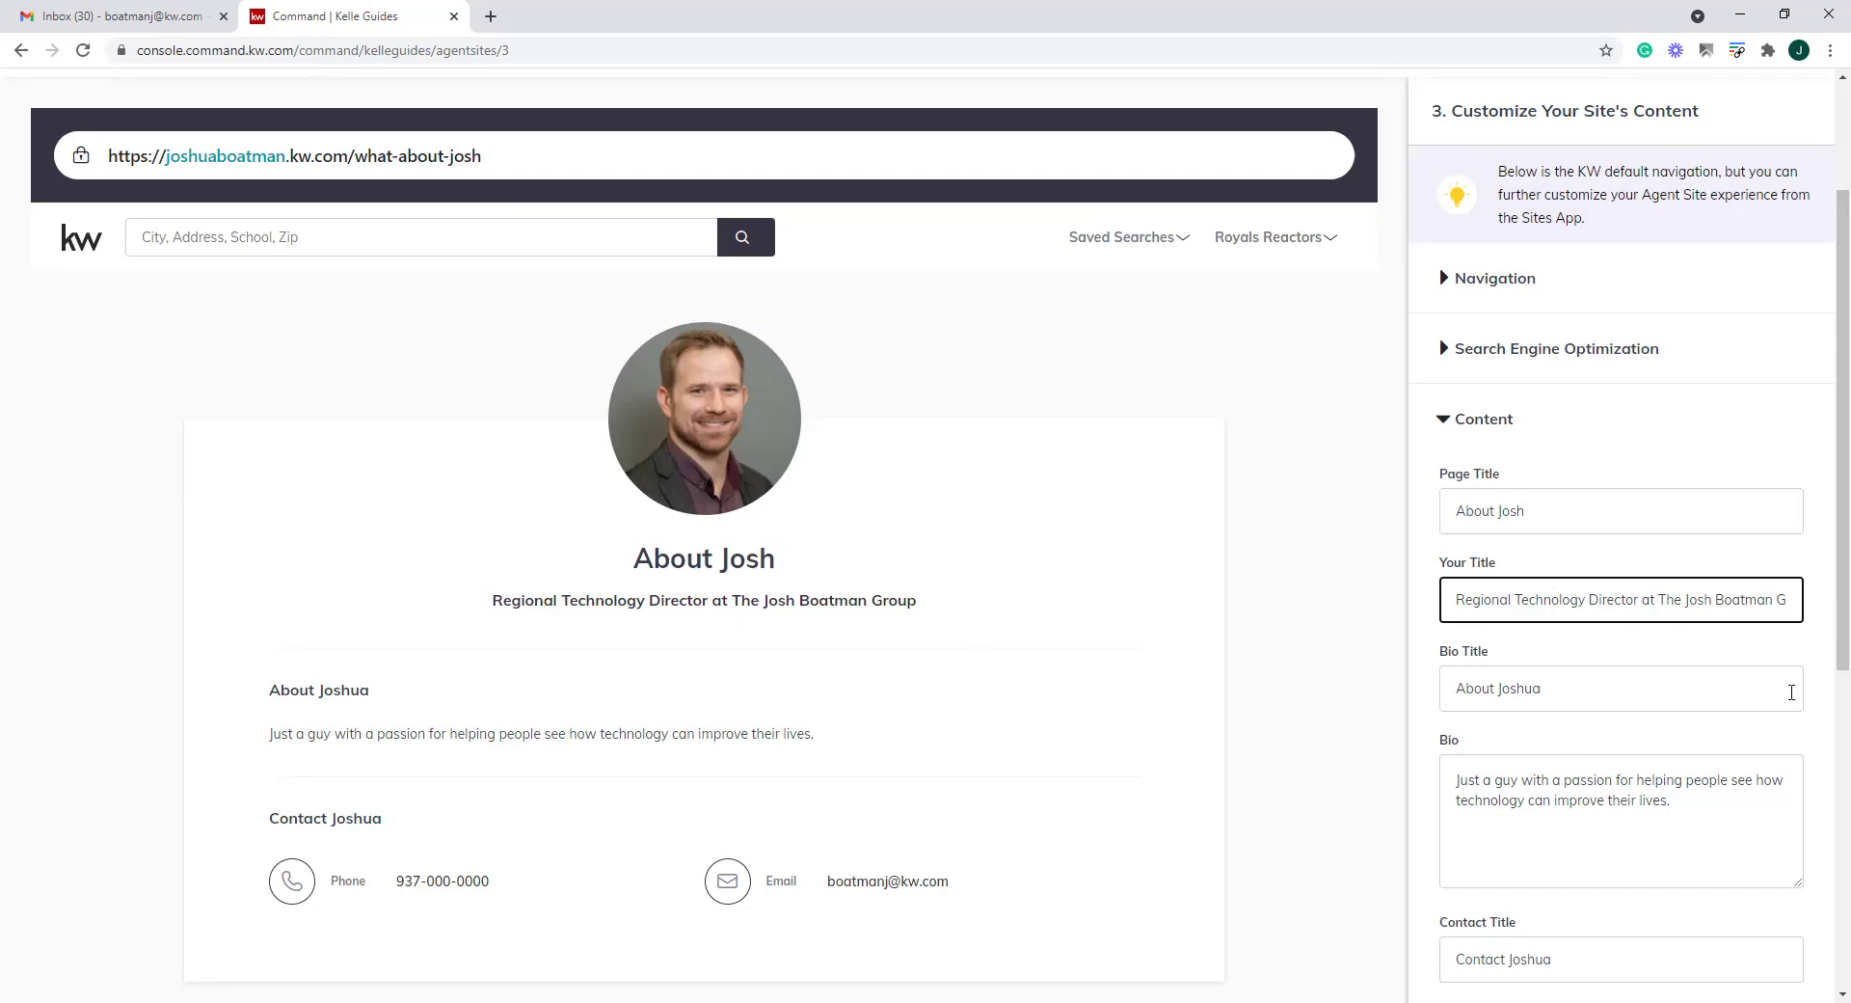
{"action": "scroll", "coordinate": [1630, 803], "scroll_direction": "down", "scroll_amount": 3}
{"action": "scroll", "coordinate": [1629, 803], "scroll_direction": "down", "scroll_amount": 2}
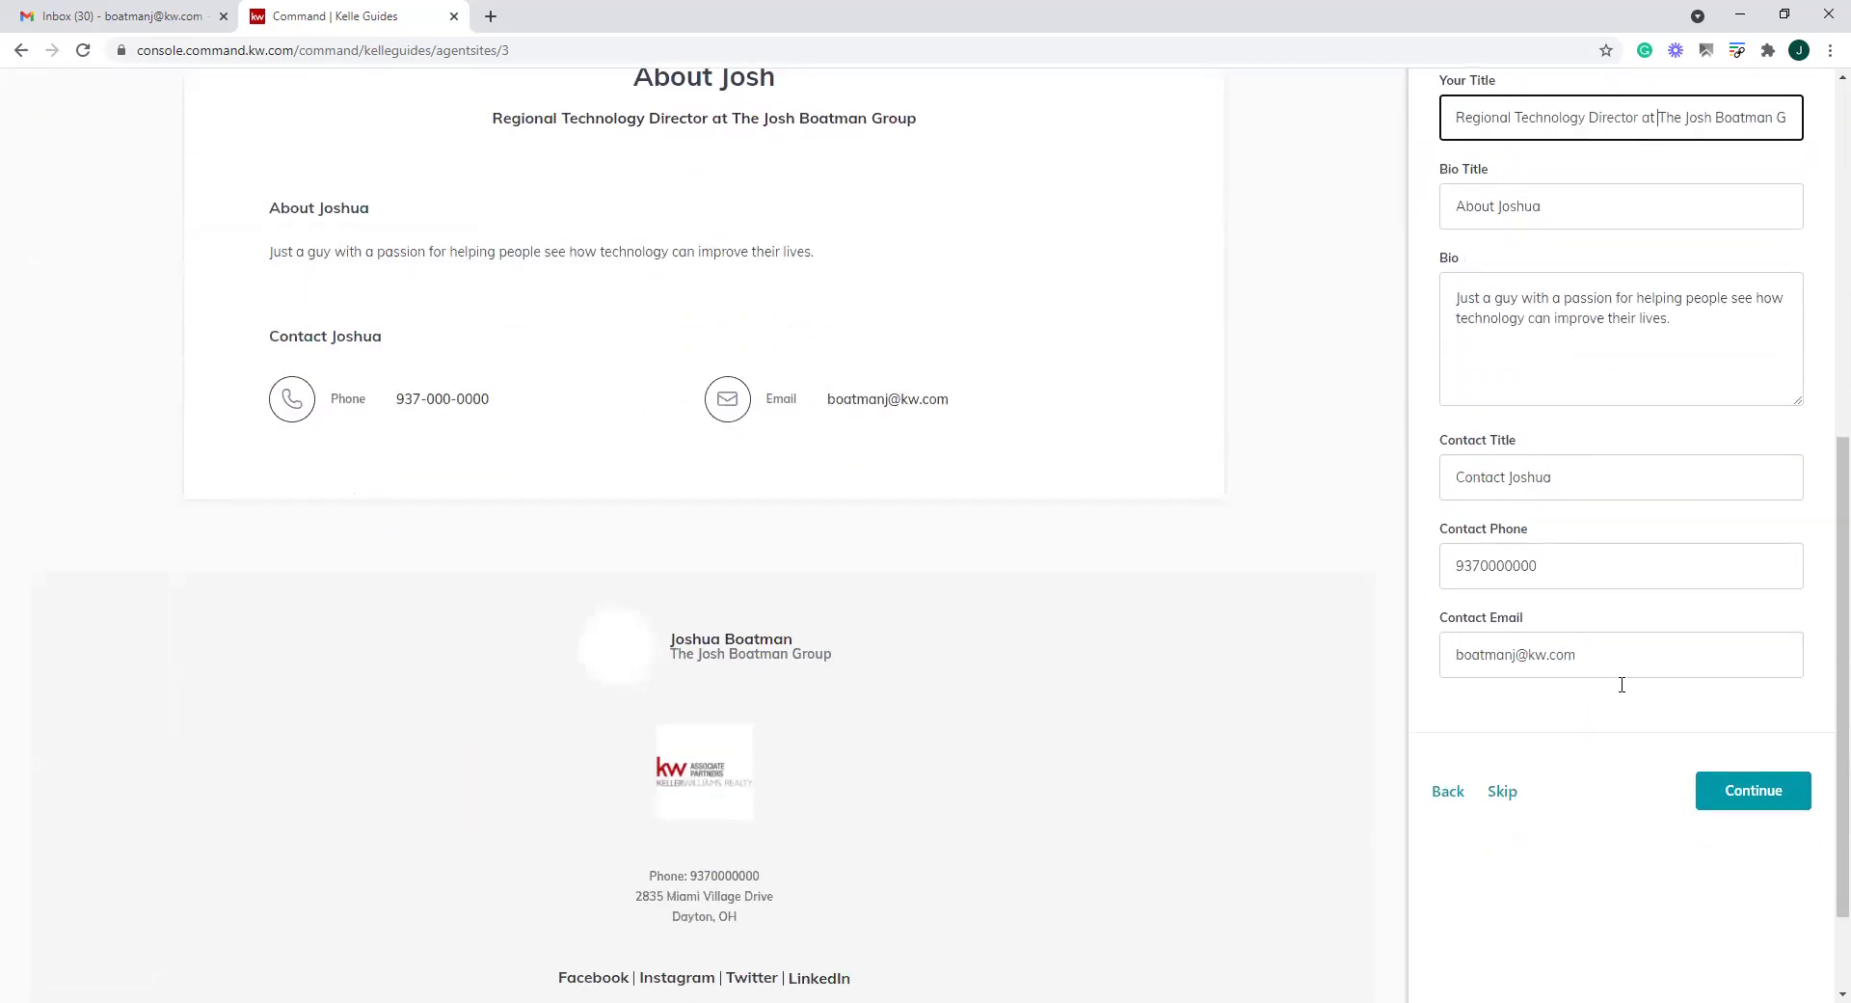
{"action": "left_click", "coordinate": [1774, 792]}
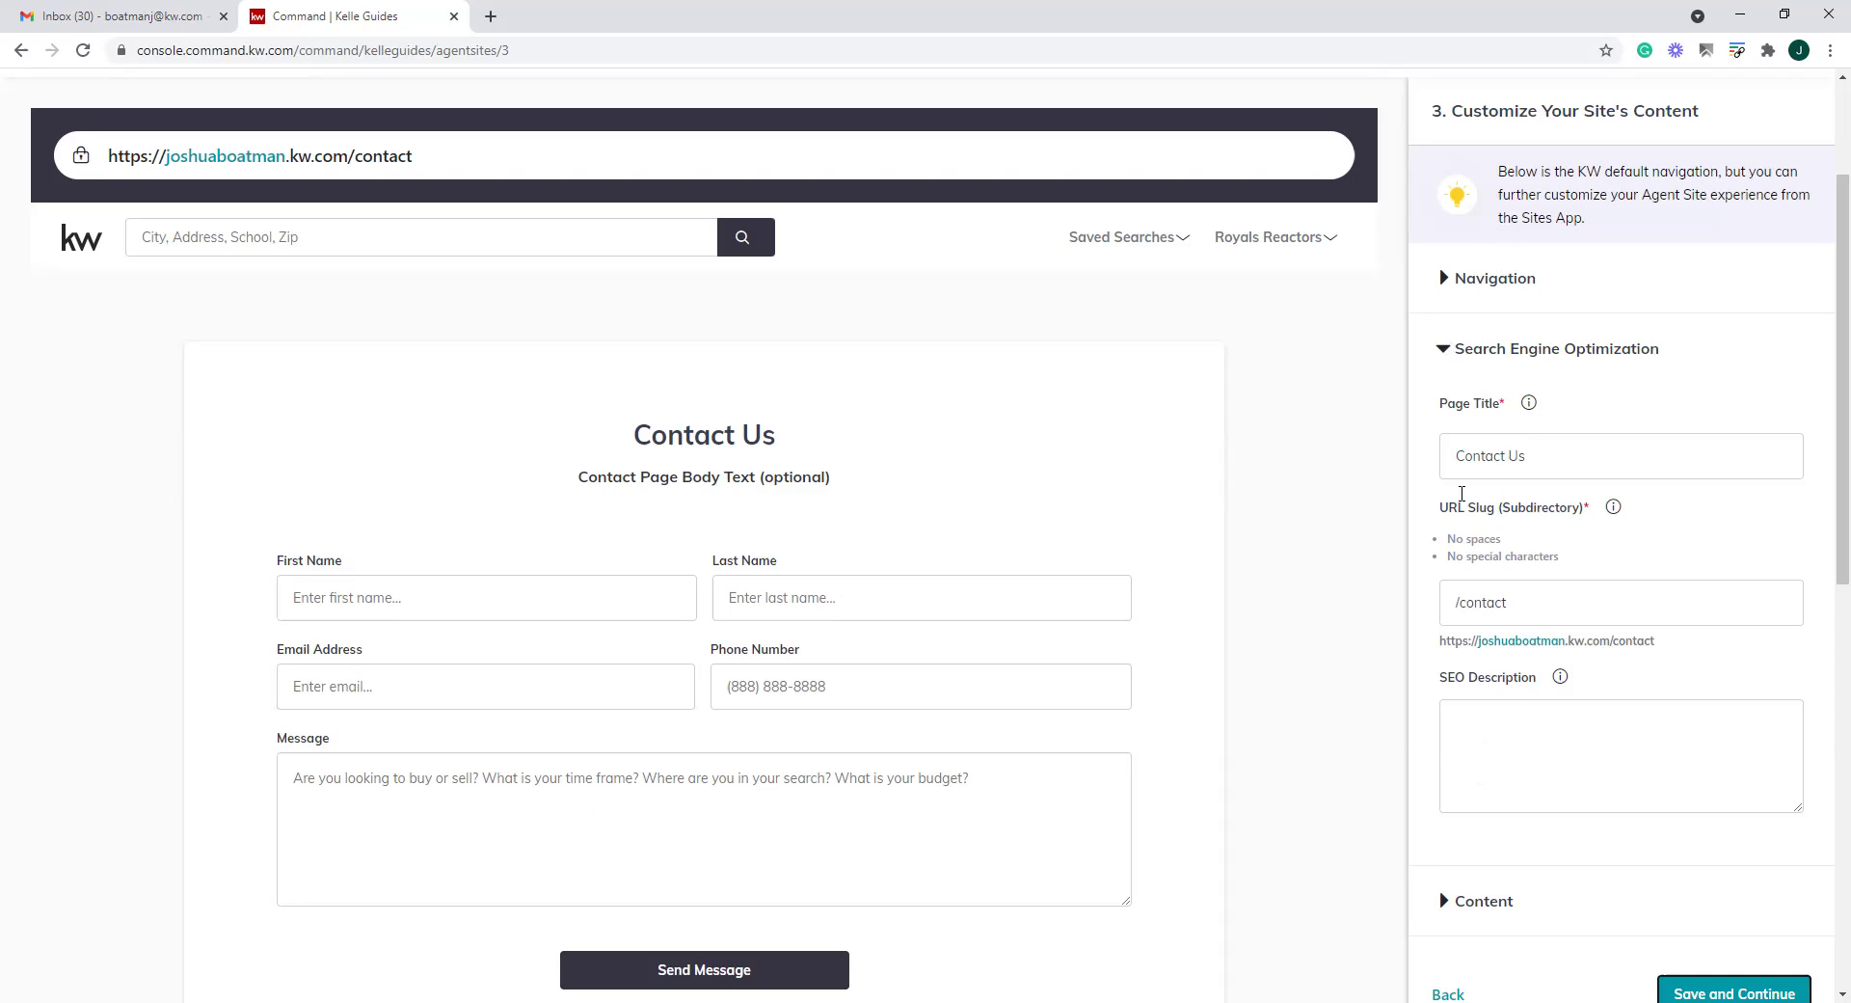
Show the Contact Us content fields, try the preview's Message box, and save to continue
{"action": "left_click", "coordinate": [1443, 352]}
{"action": "left_click", "coordinate": [1443, 421]}
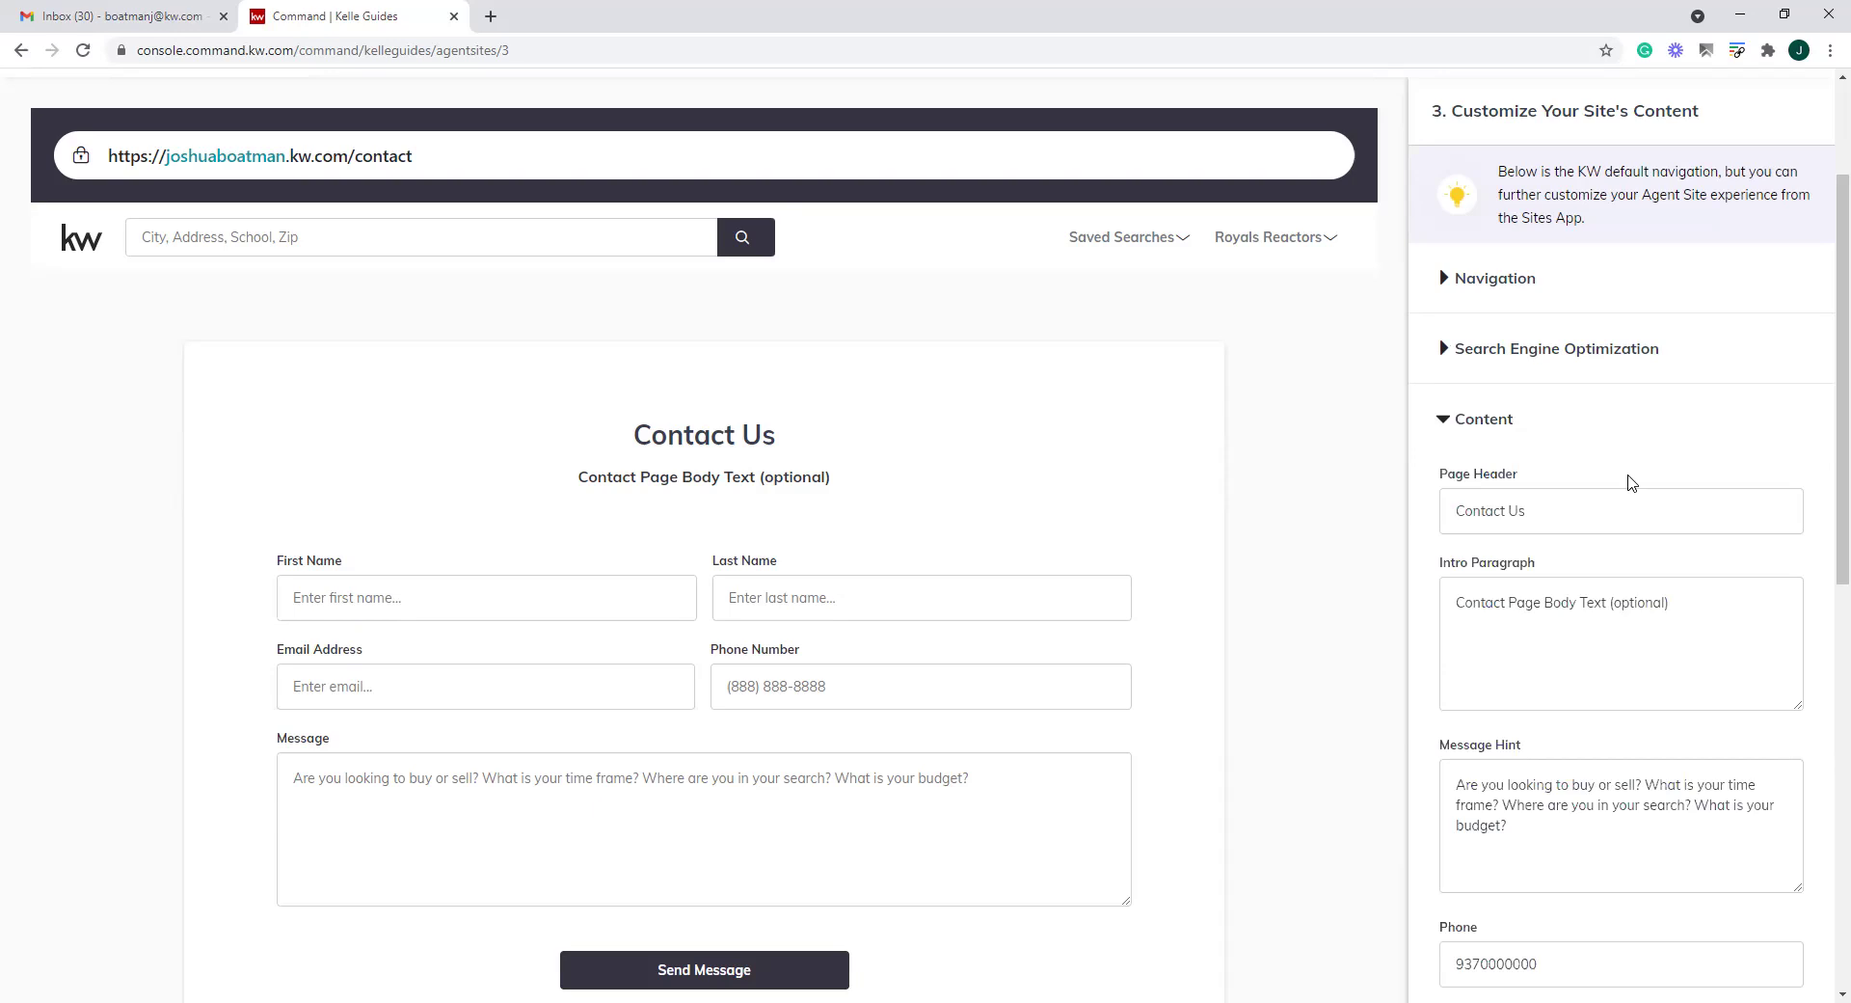
{"action": "scroll", "coordinate": [771, 689], "scroll_direction": "down", "scroll_amount": 2}
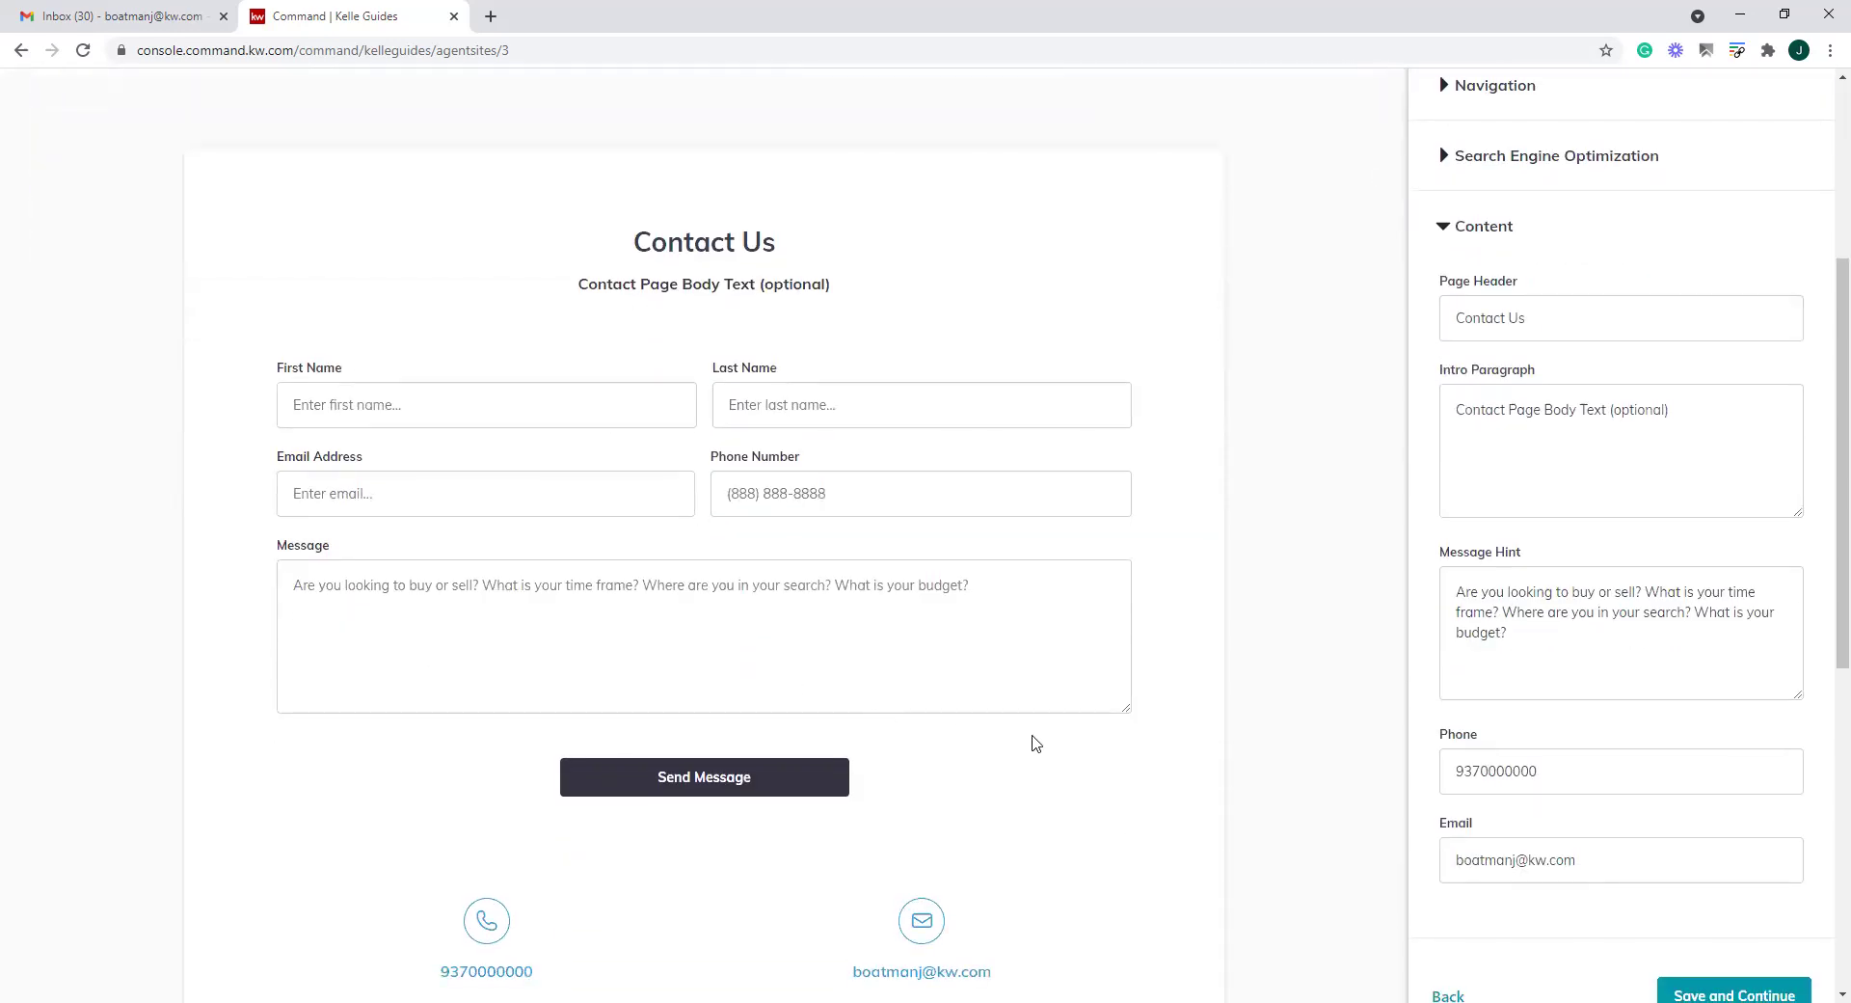
{"action": "left_click", "coordinate": [561, 590]}
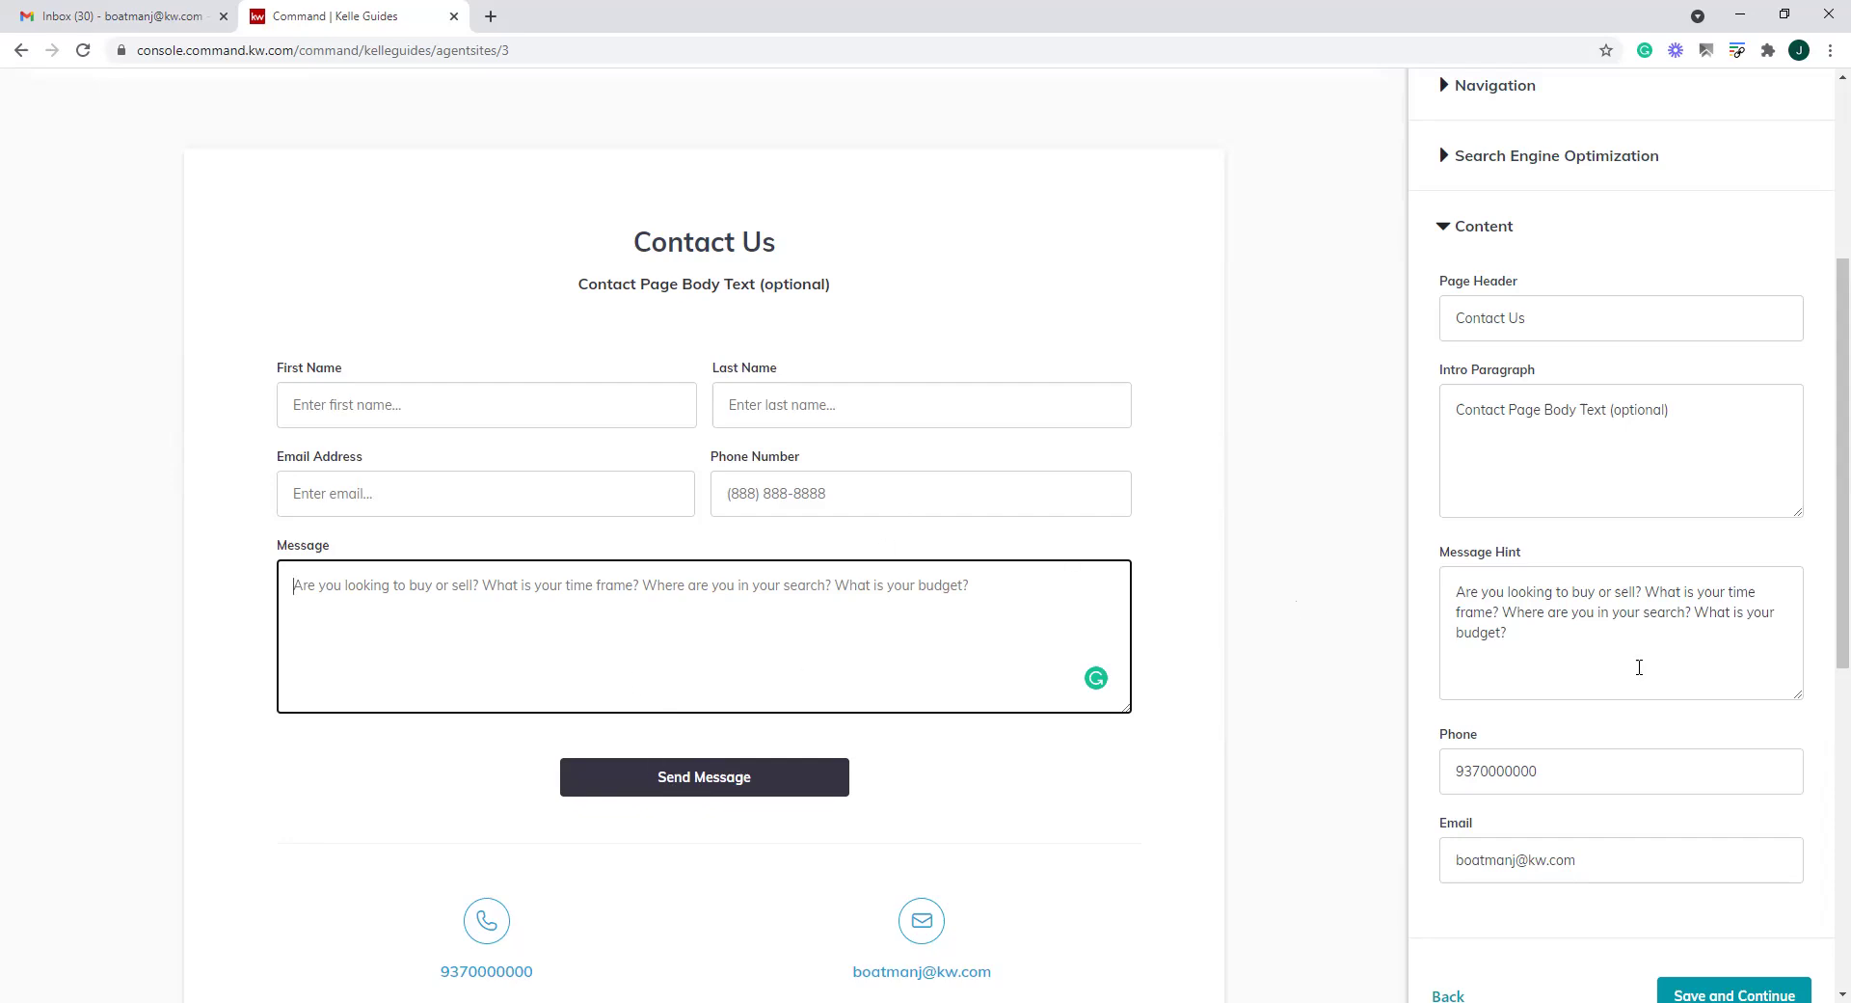
{"action": "scroll", "coordinate": [1760, 917], "scroll_direction": "down", "scroll_amount": 2}
{"action": "left_click", "coordinate": [1735, 810]}
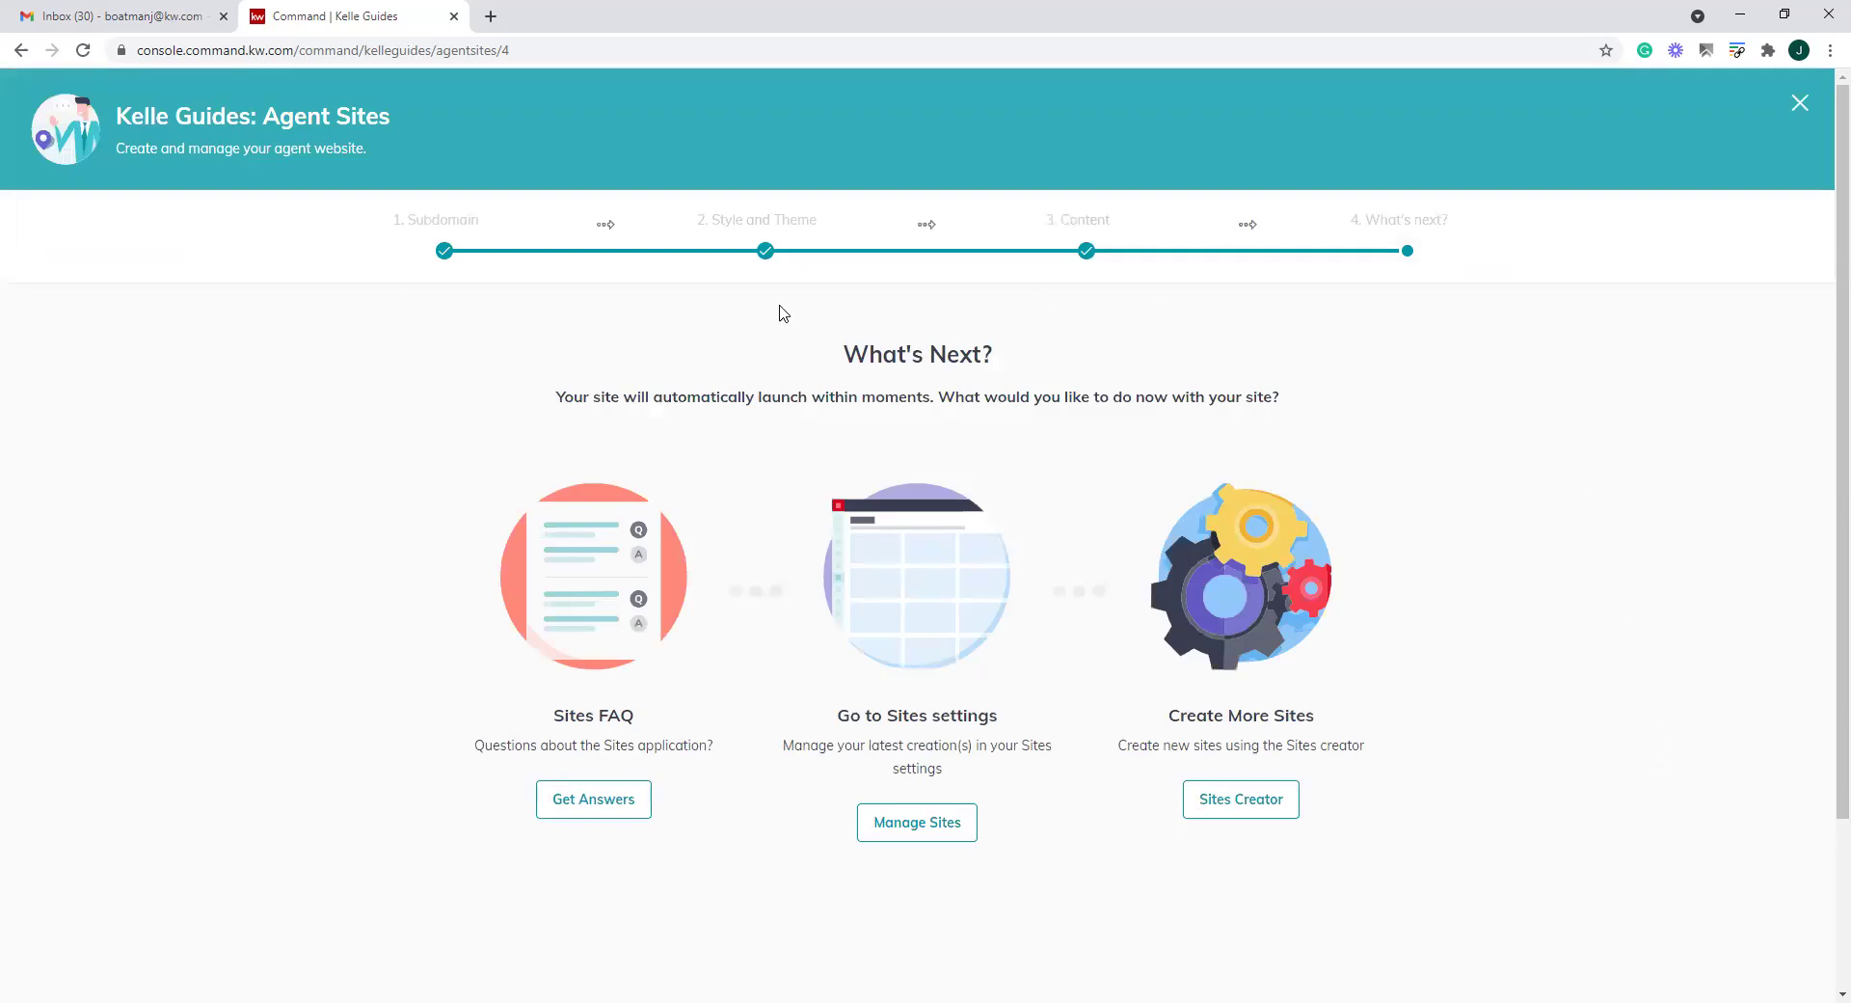
Close the Kelle Guides banner and open the live agent site from Agent Site Pages
{"action": "left_click", "coordinate": [1797, 106]}
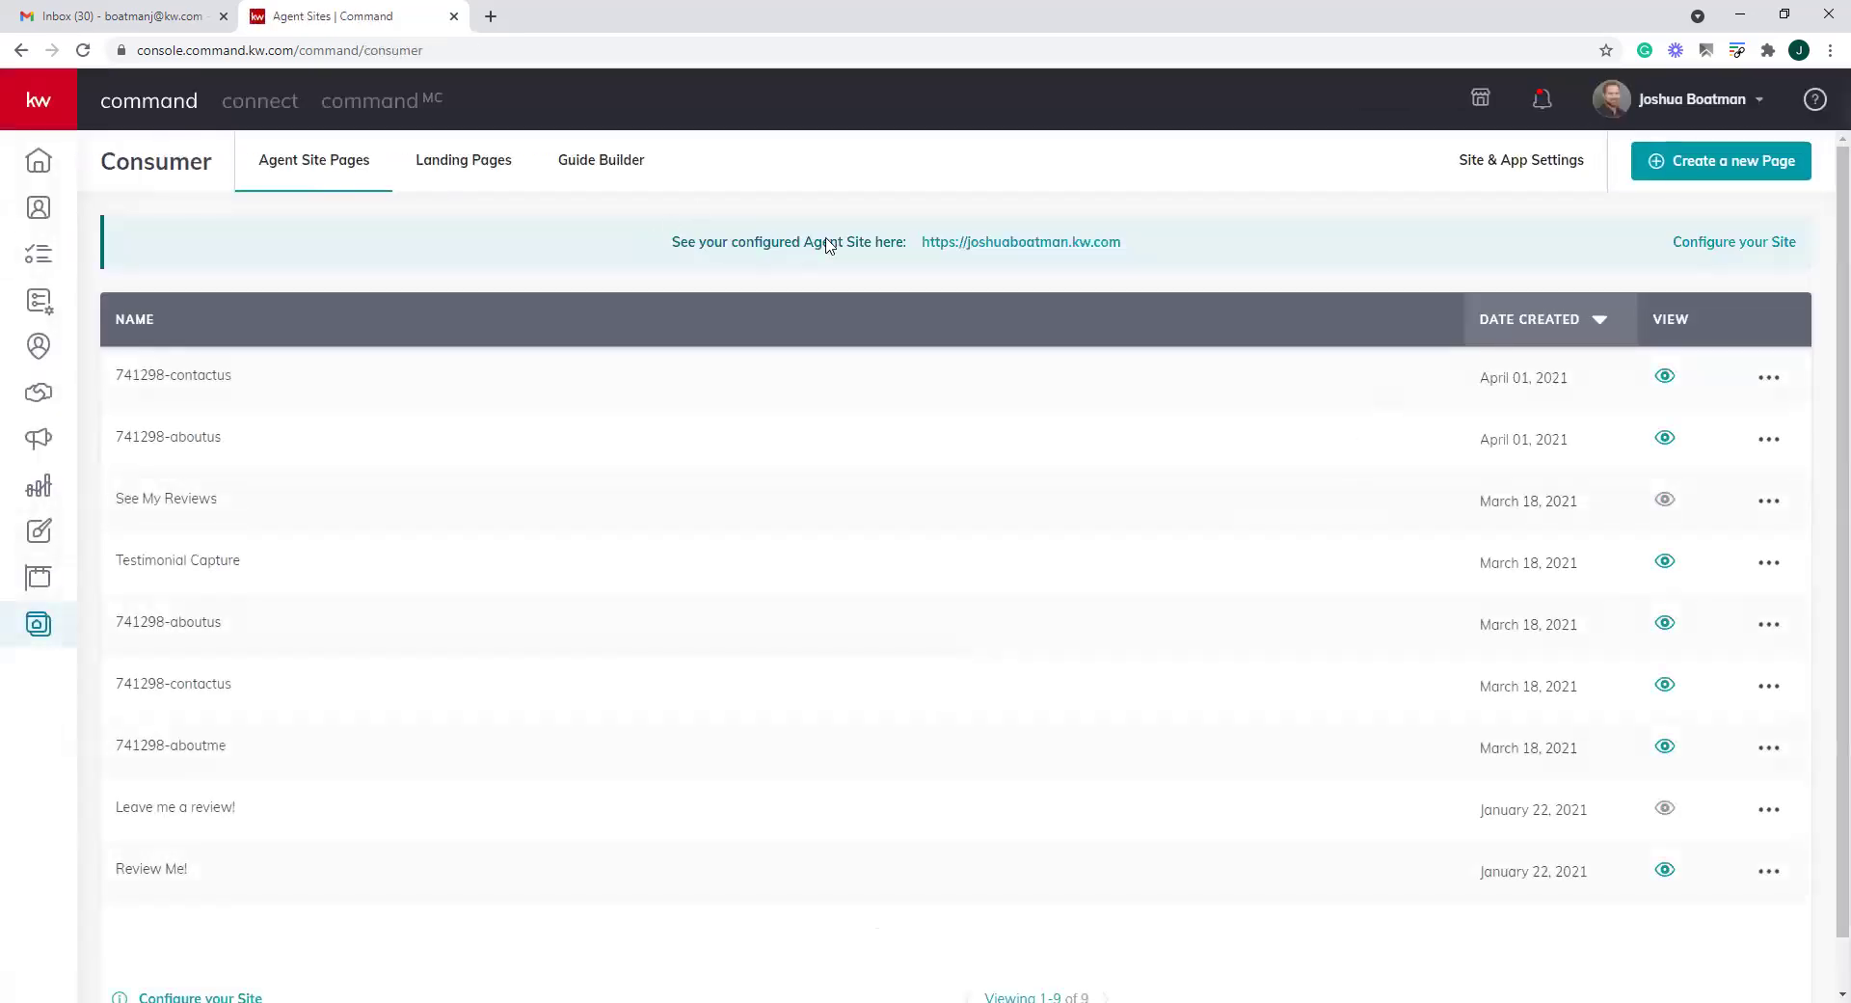
{"action": "left_click", "coordinate": [1035, 252]}
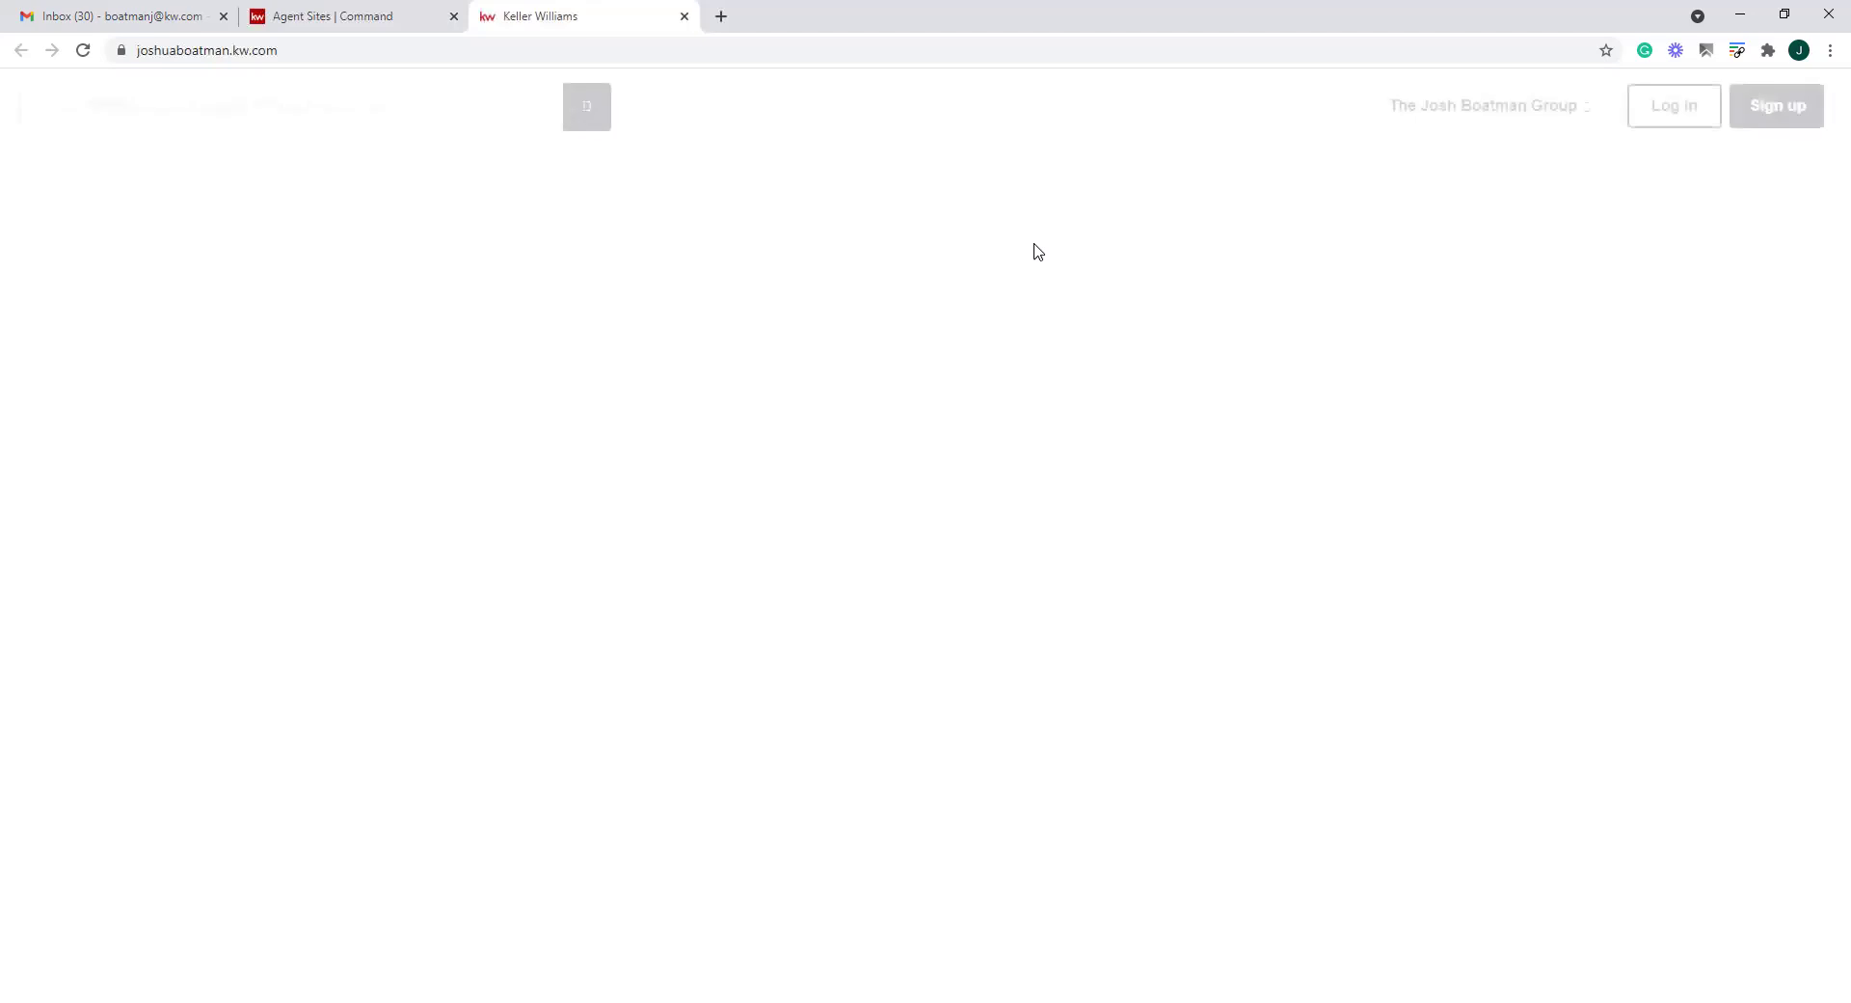
{"action": "scroll", "coordinate": [1195, 341], "scroll_direction": "down", "scroll_amount": 4}
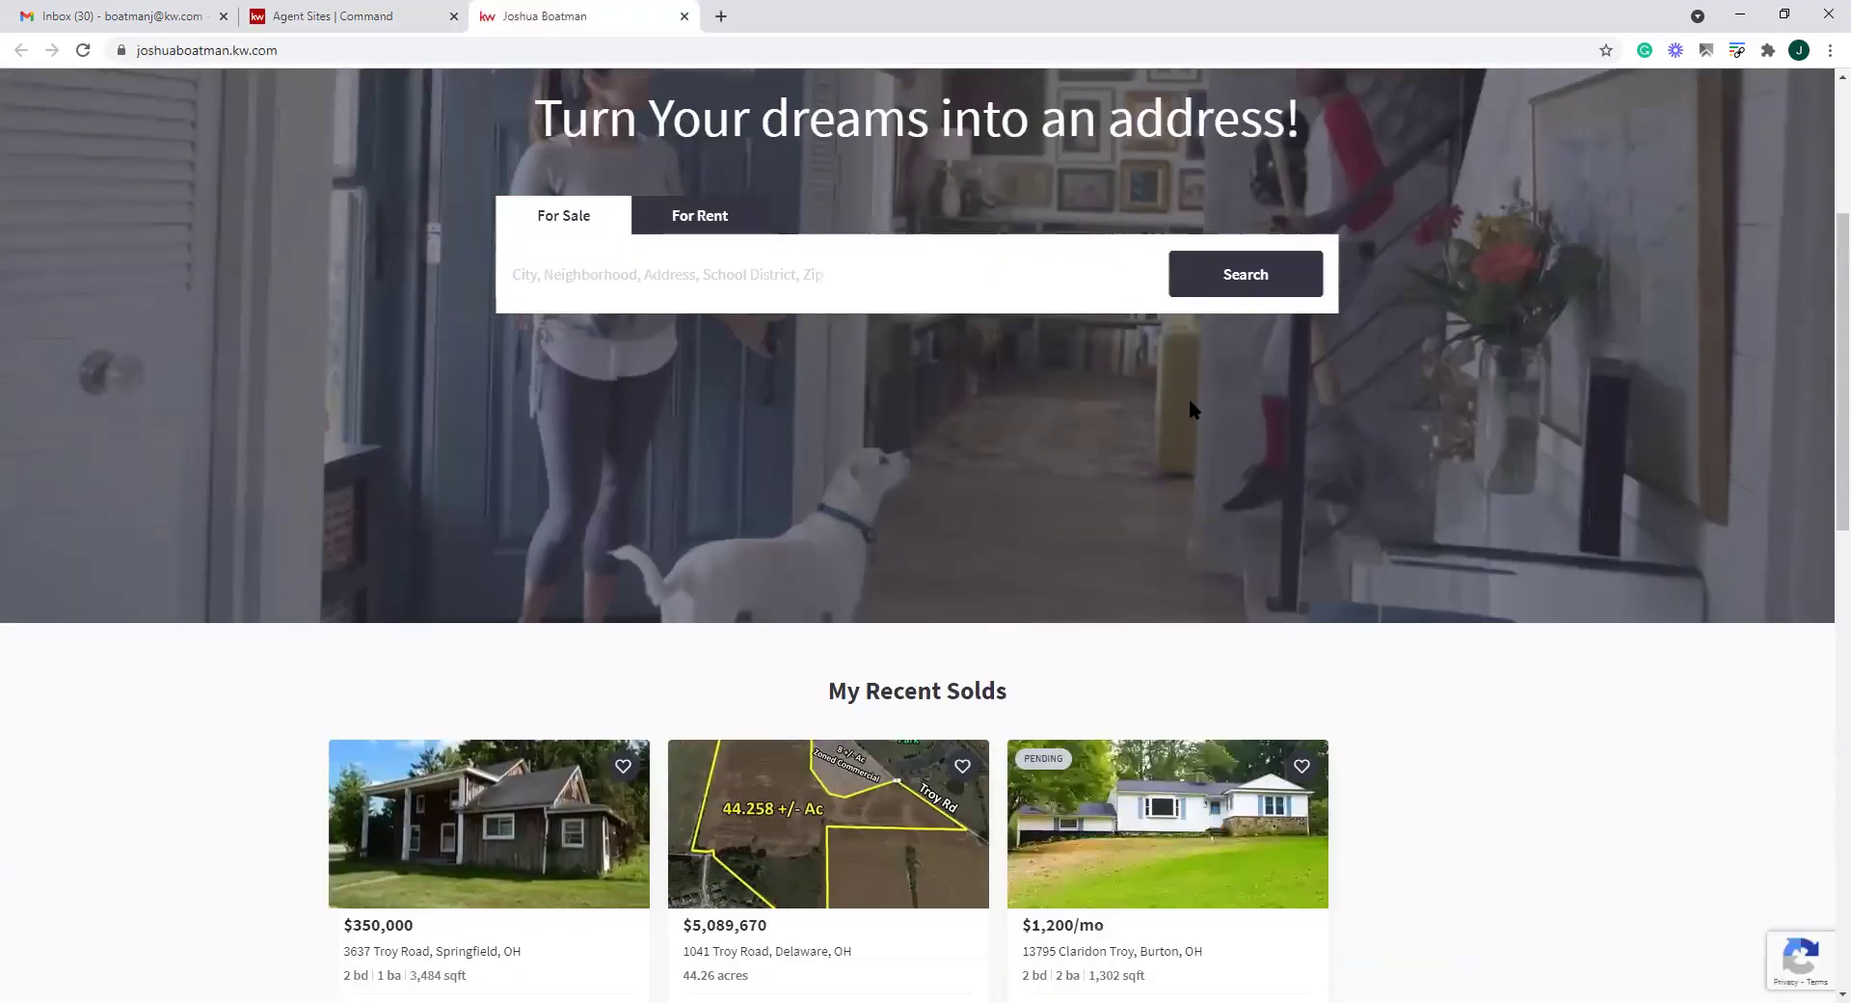
{"action": "left_click_drag", "start_coordinate": [533, 114], "coordinate": [1415, 359]}
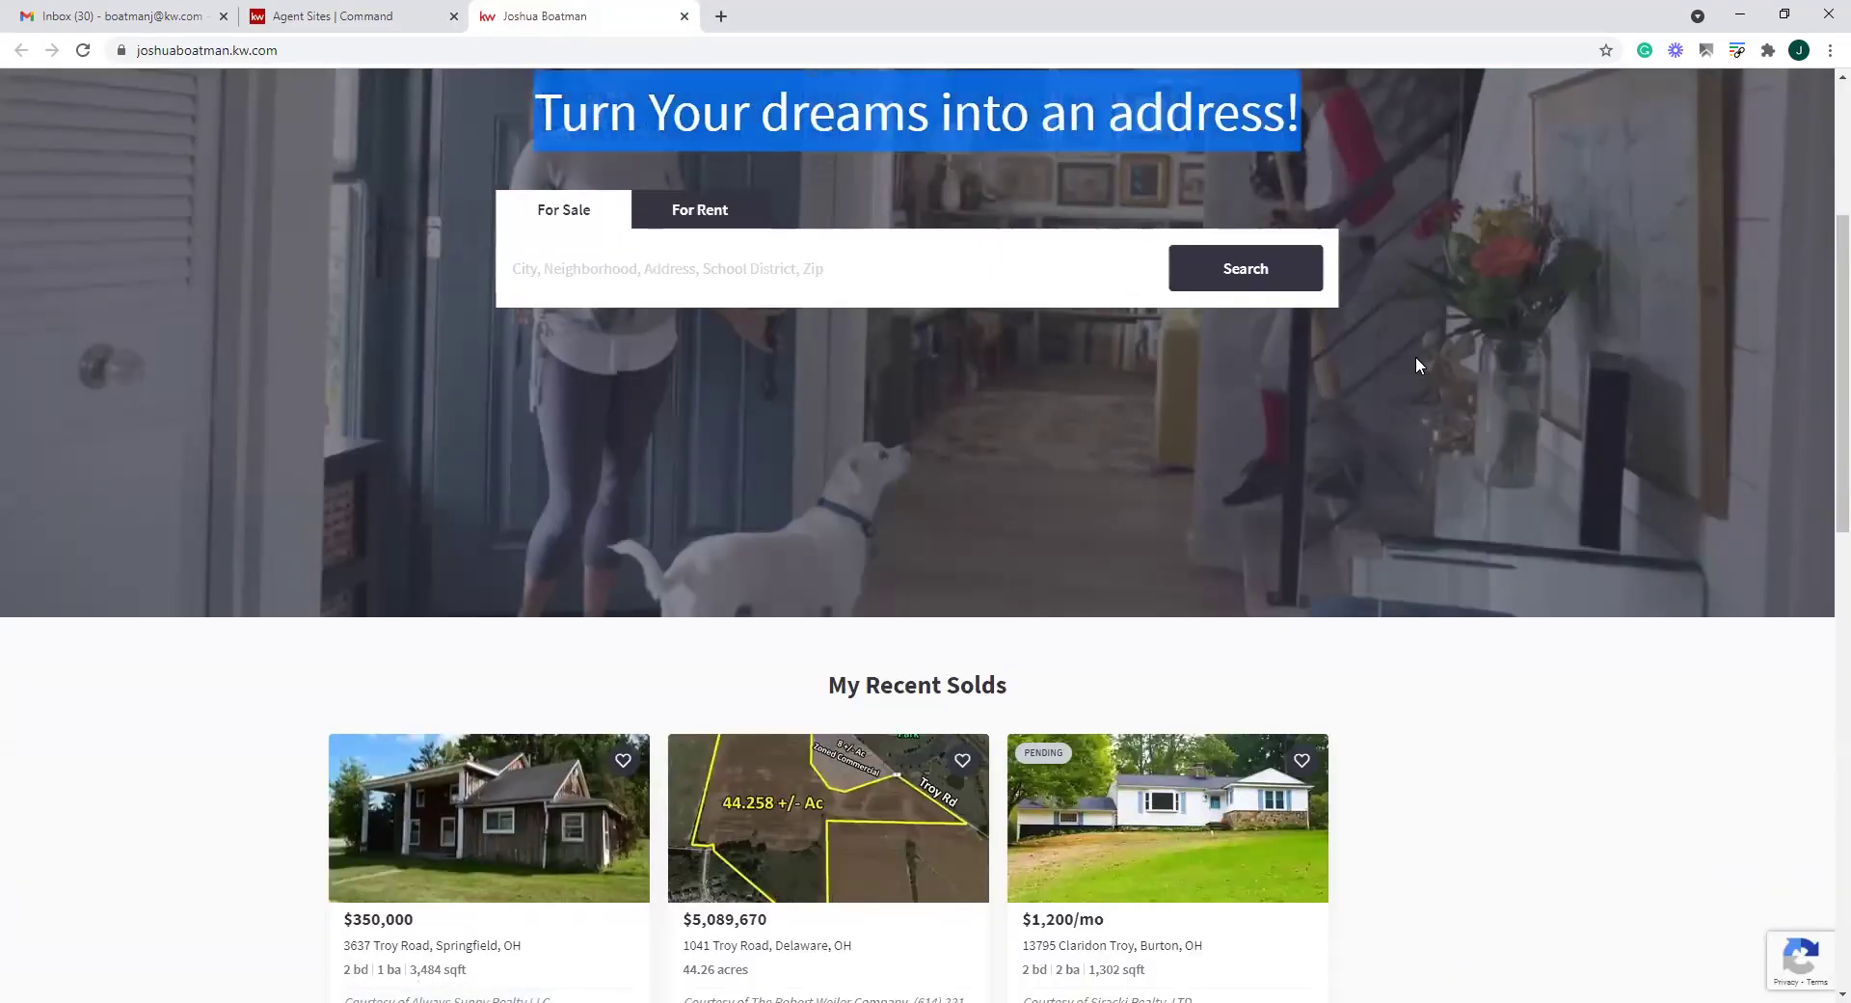
{"action": "scroll", "coordinate": [1398, 381], "scroll_direction": "up", "scroll_amount": 2}
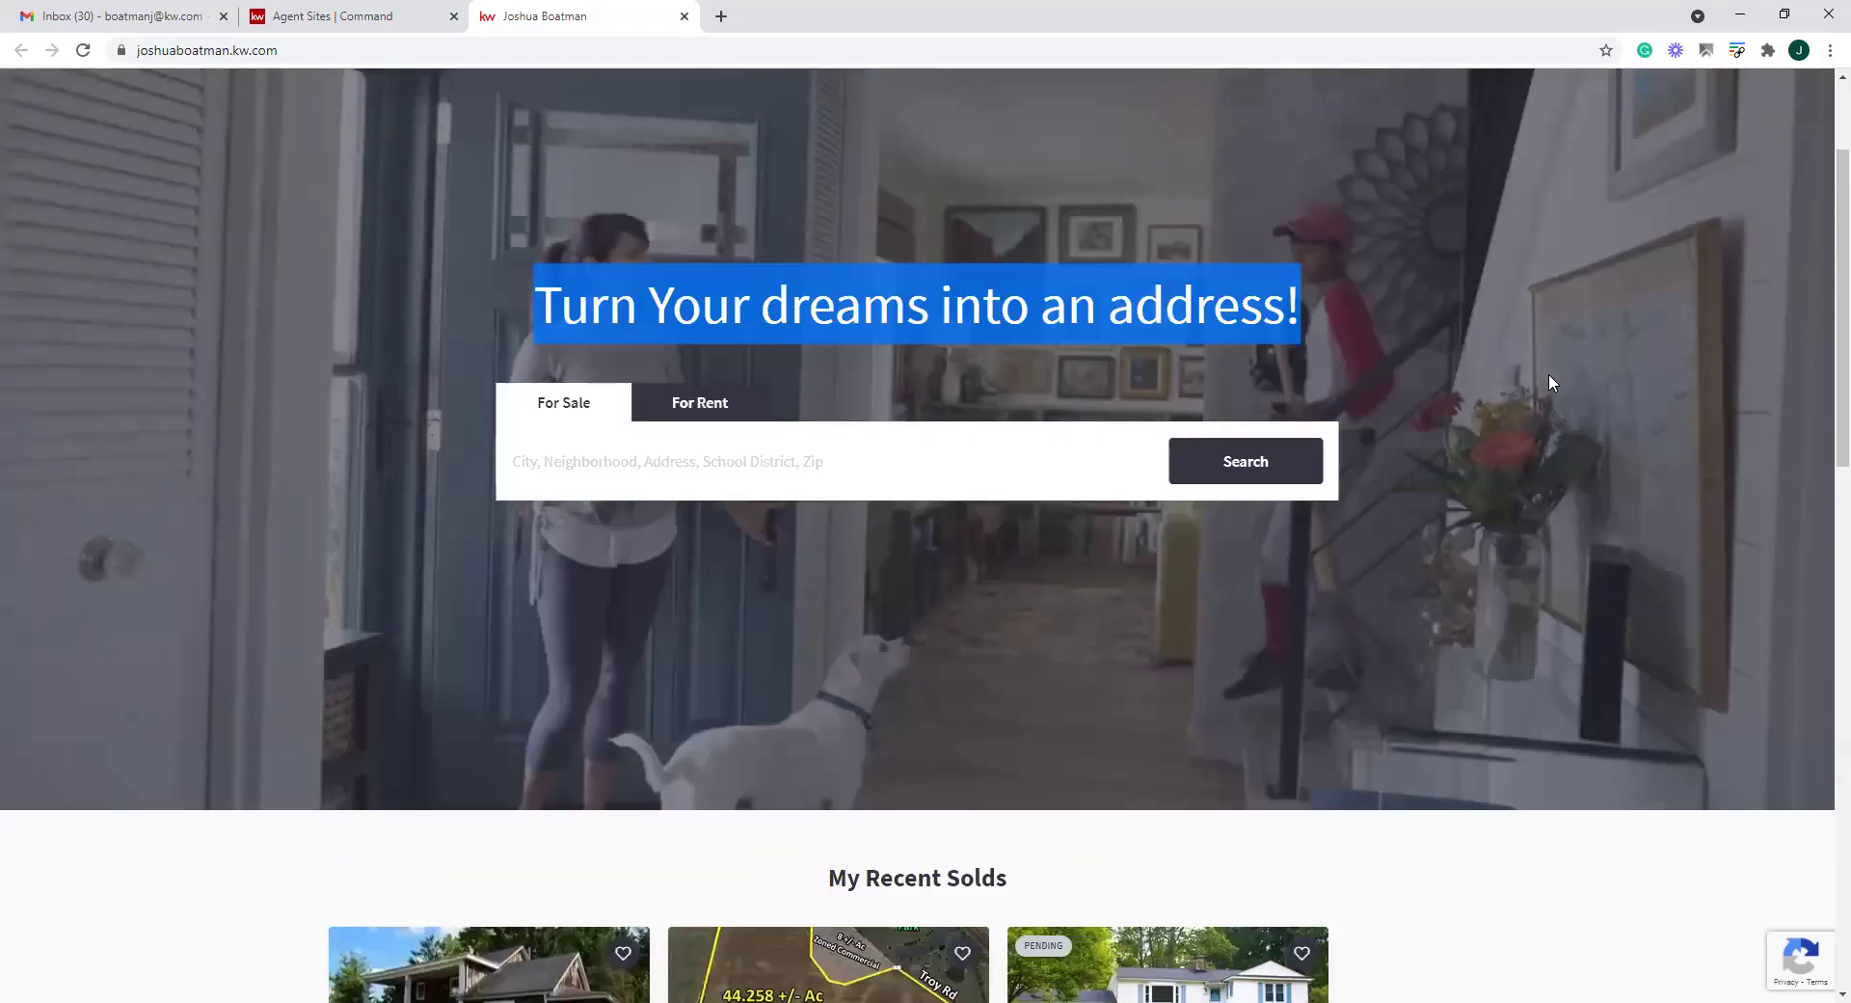
{"action": "scroll", "coordinate": [1581, 409], "scroll_direction": "up", "scroll_amount": 2}
{"action": "left_click", "coordinate": [1556, 110]}
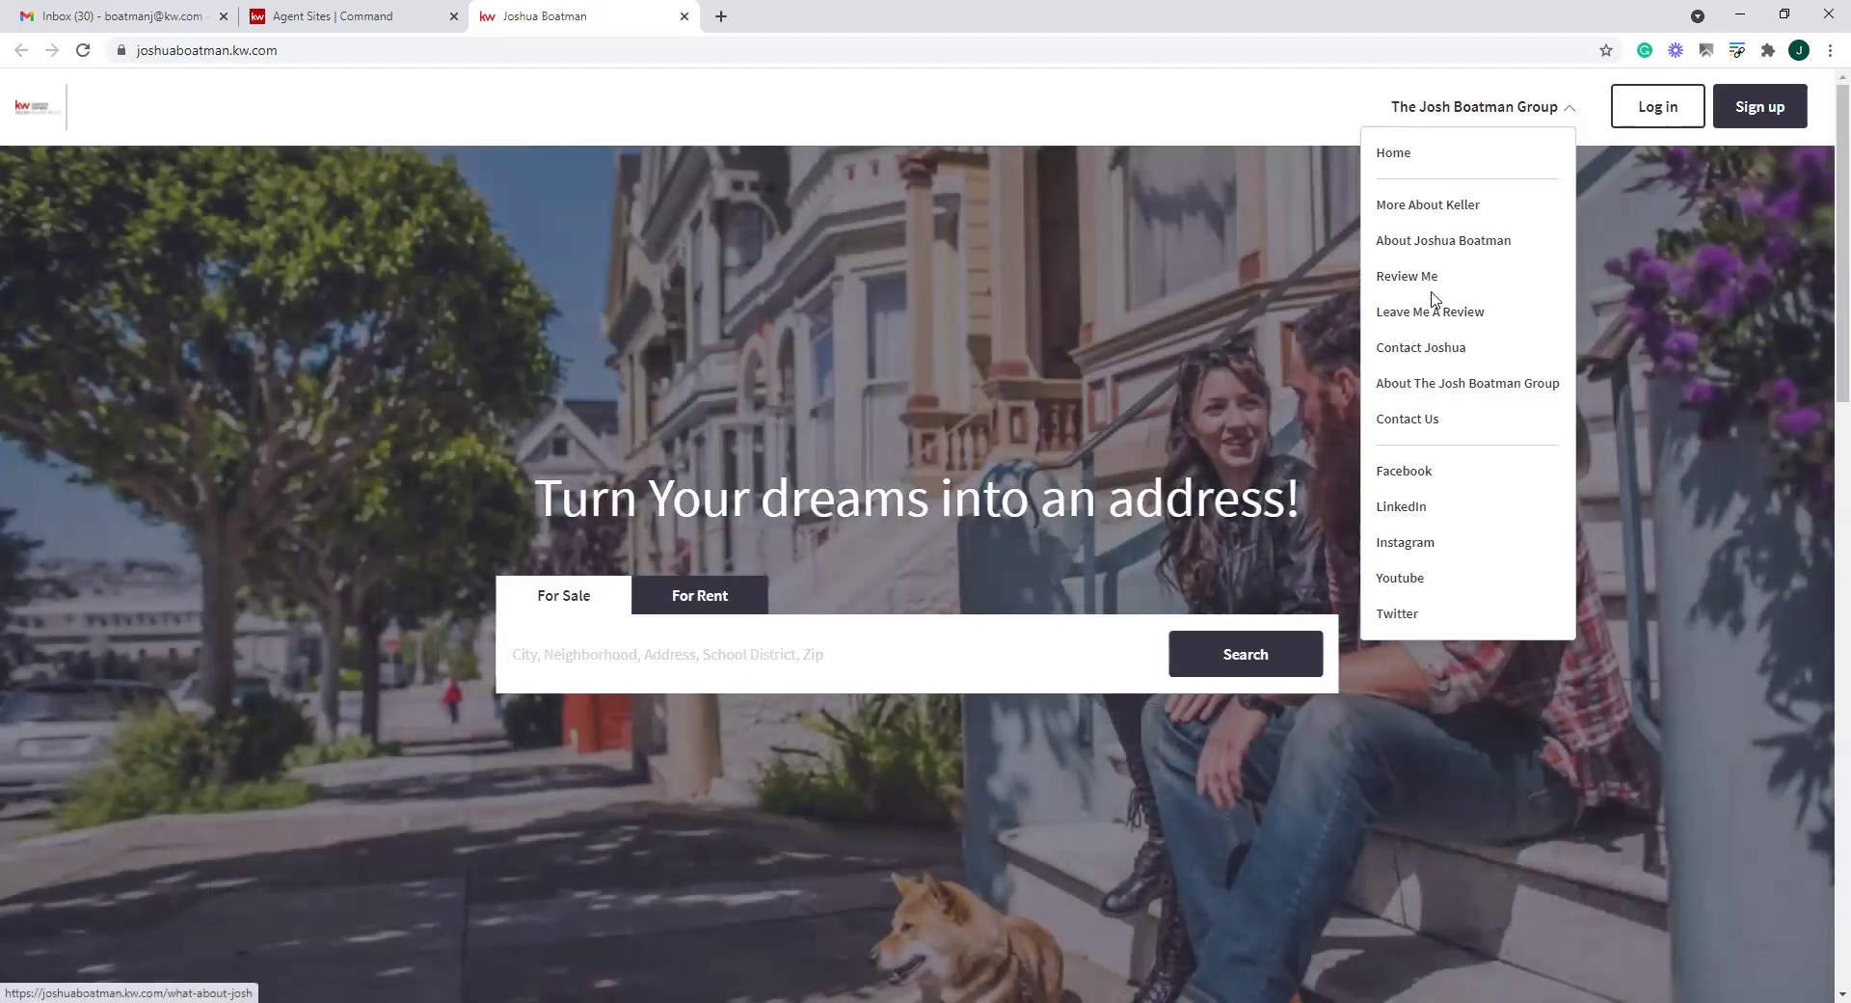
{"action": "left_click", "coordinate": [1447, 383]}
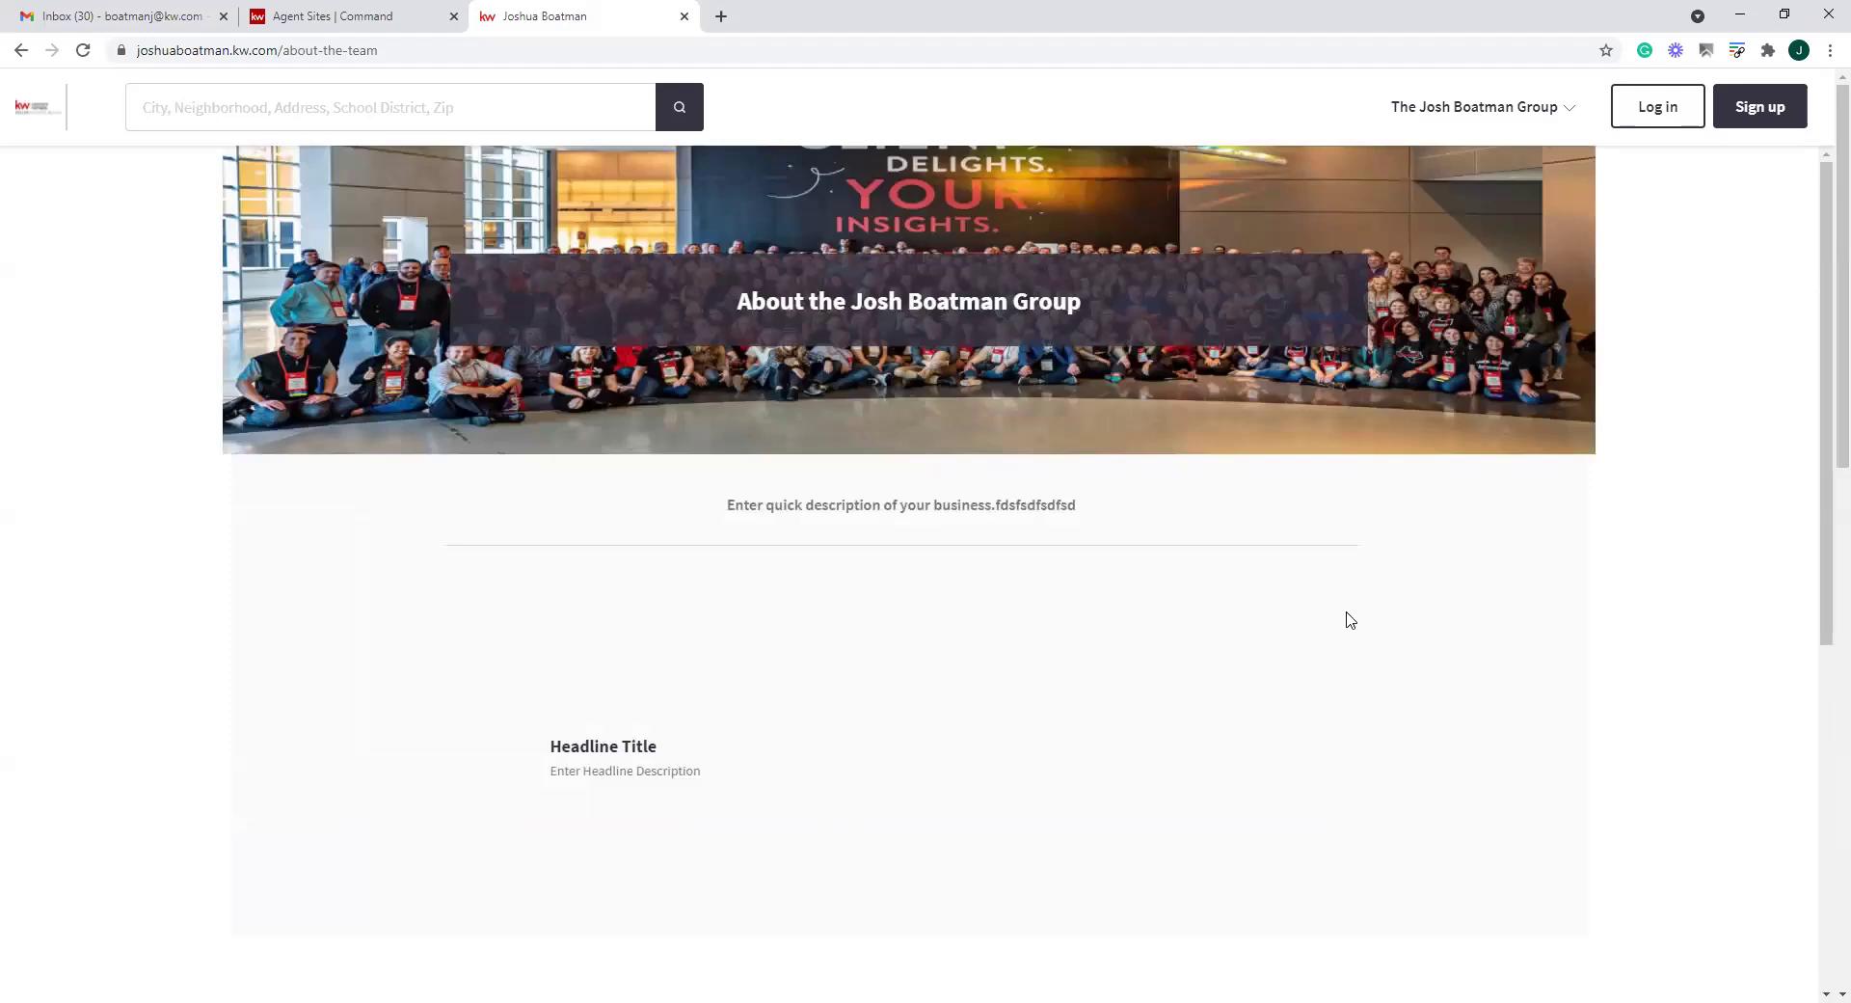
{"action": "scroll", "coordinate": [583, 680], "scroll_direction": "down", "scroll_amount": 3}
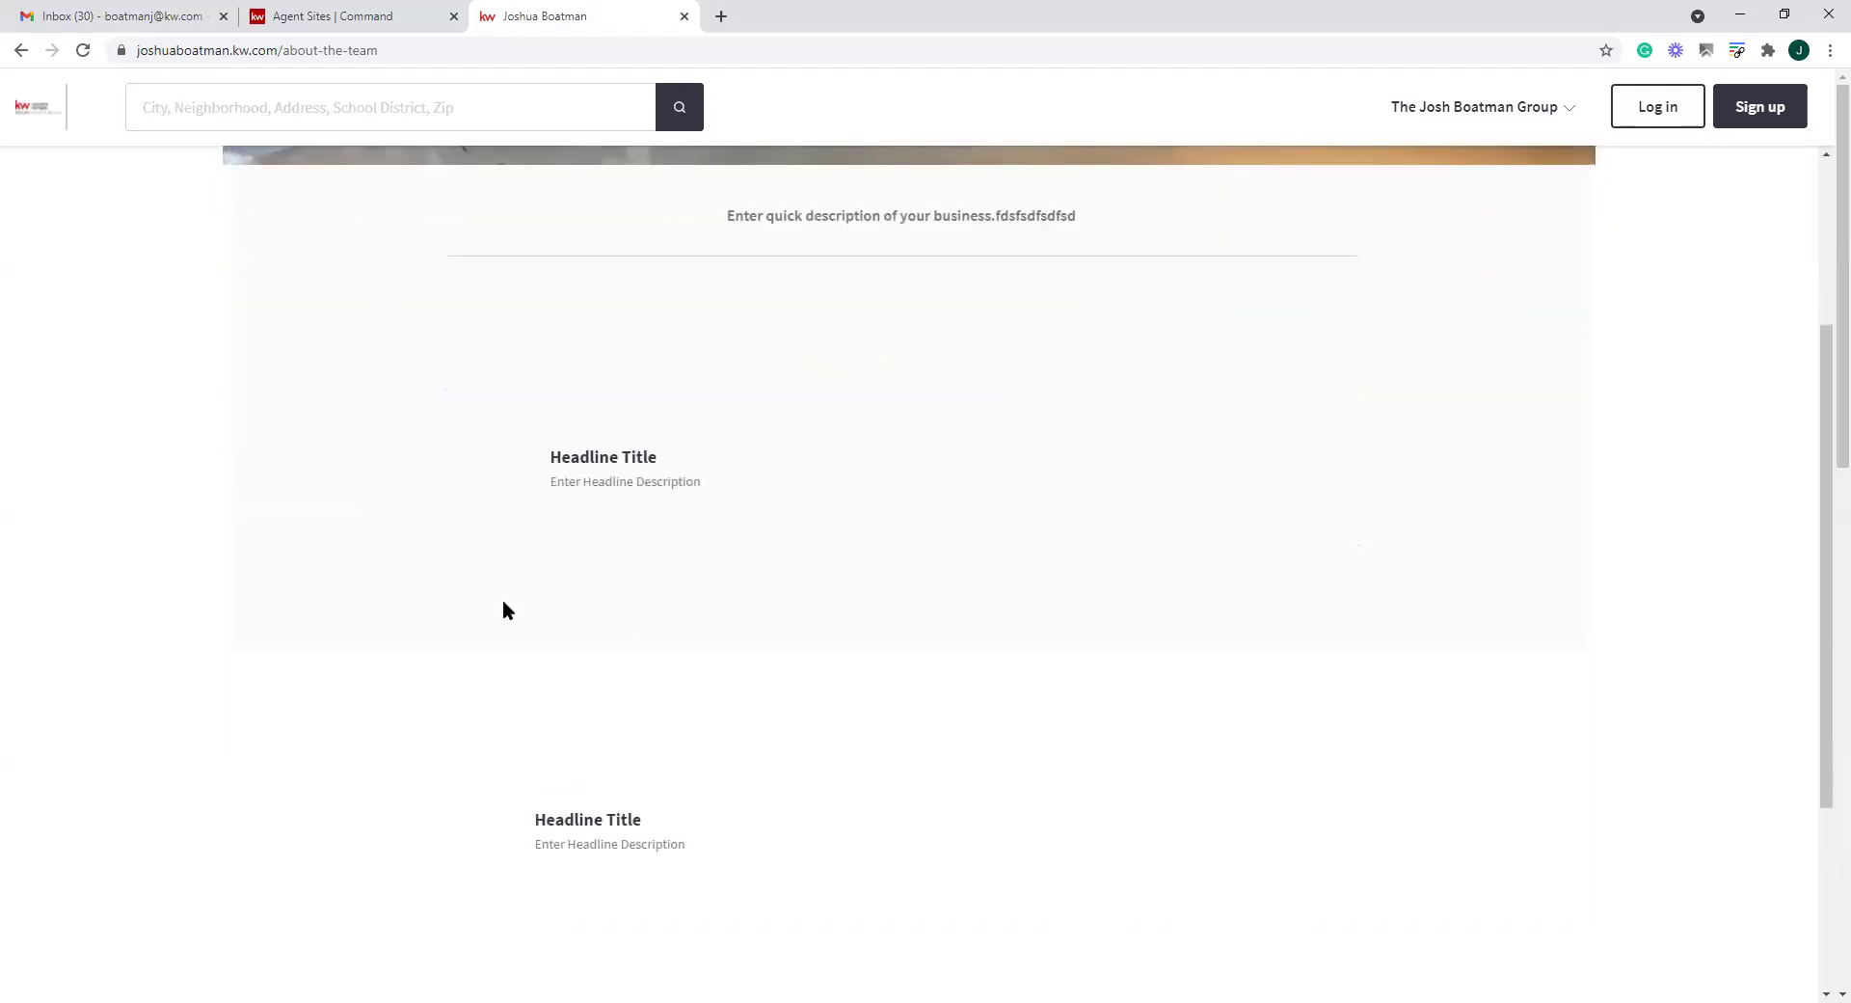
{"action": "scroll", "coordinate": [655, 752], "scroll_direction": "down", "scroll_amount": 3}
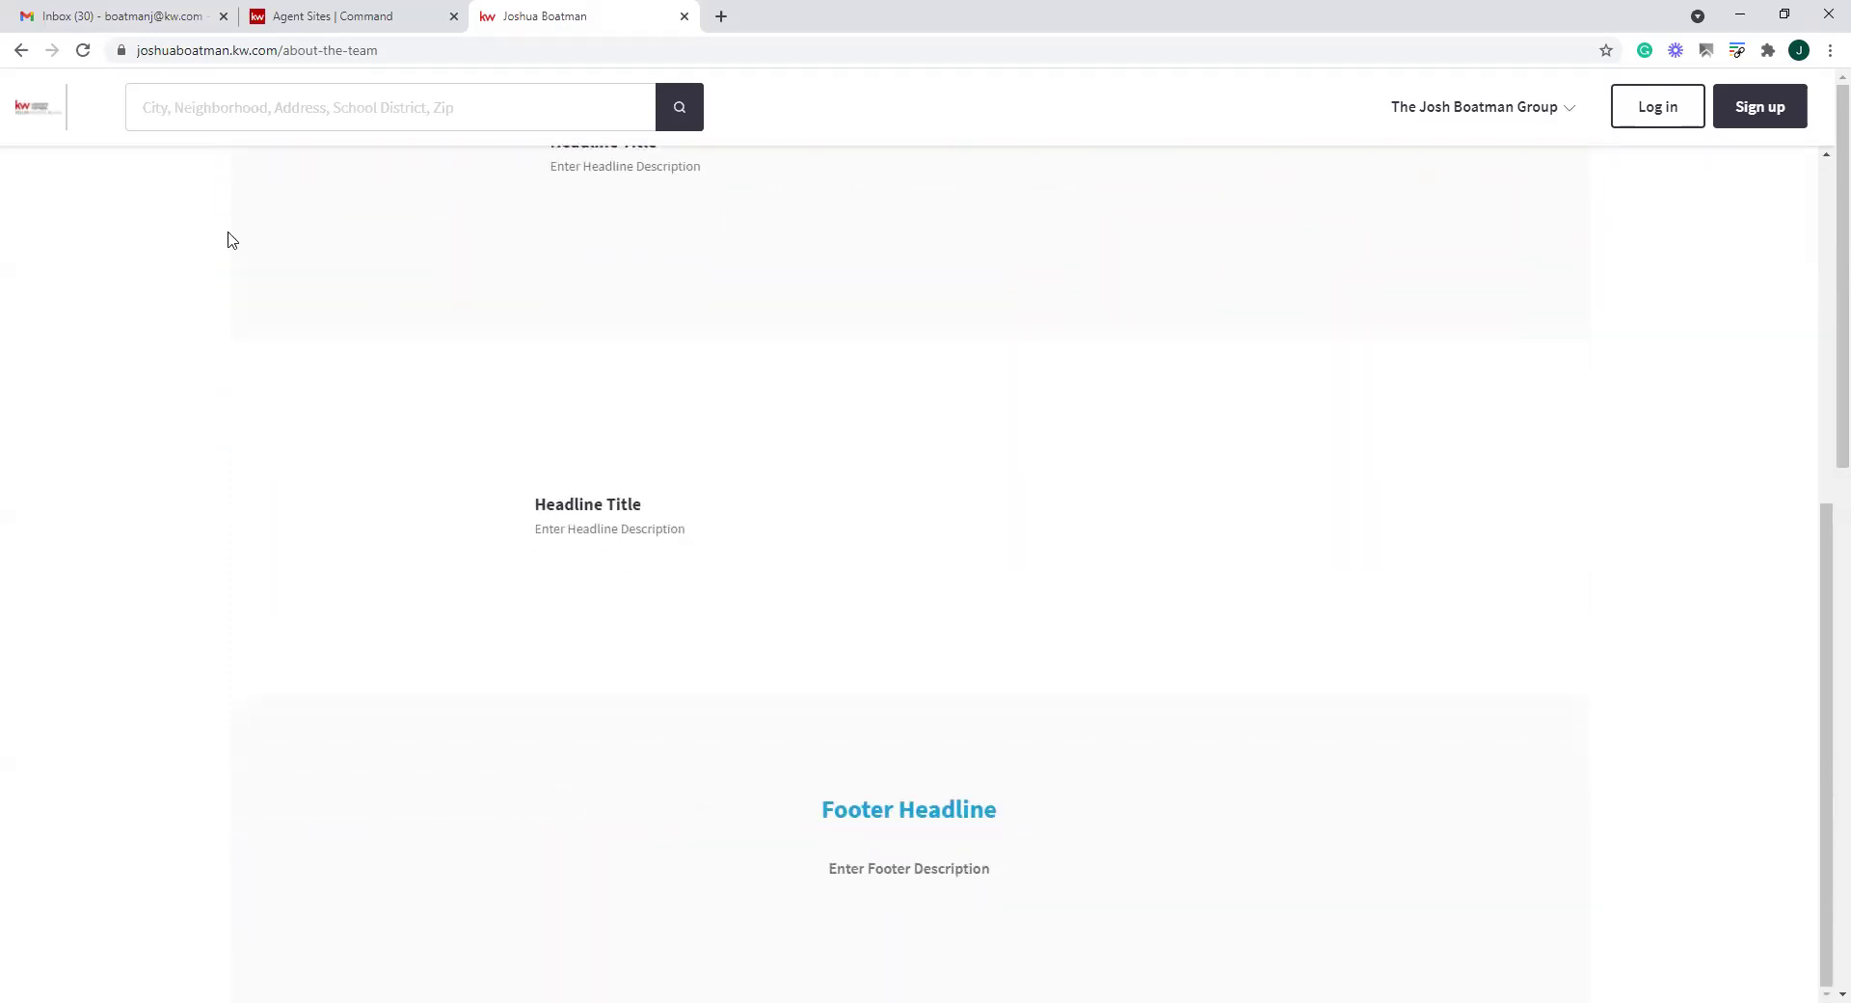
{"action": "left_click", "coordinate": [22, 50]}
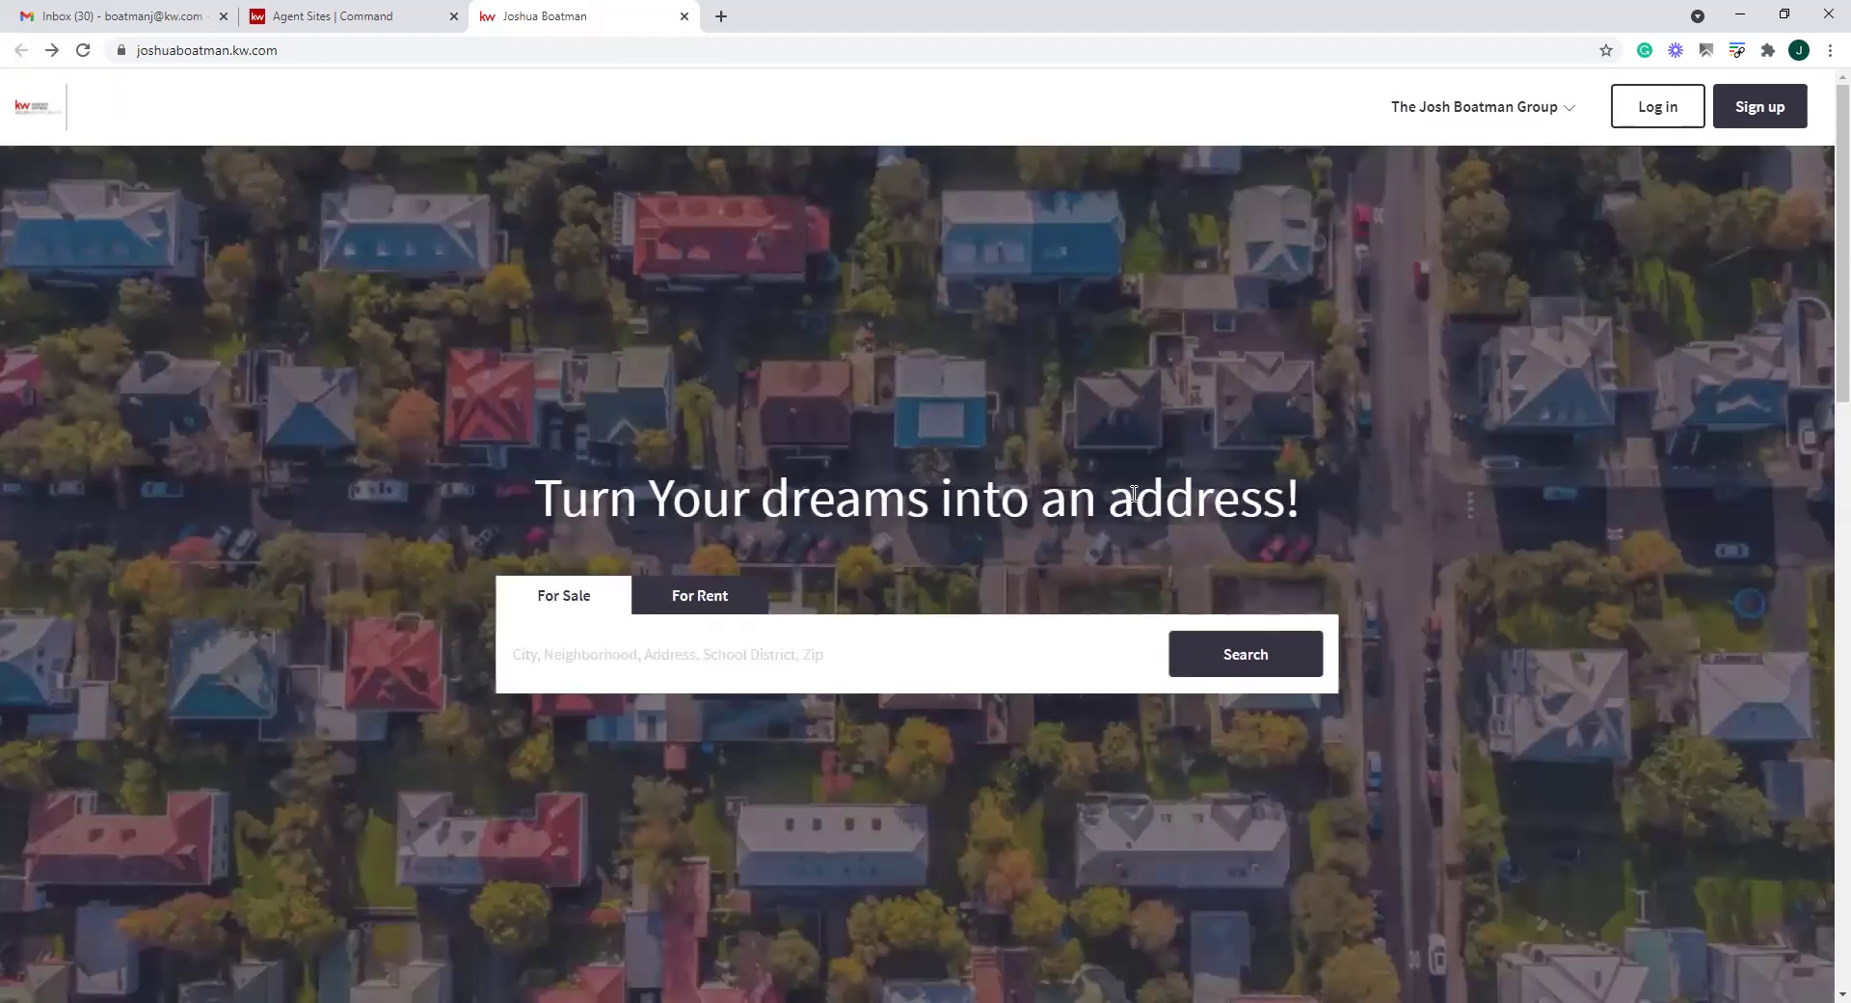
{"action": "left_click", "coordinate": [690, 662]}
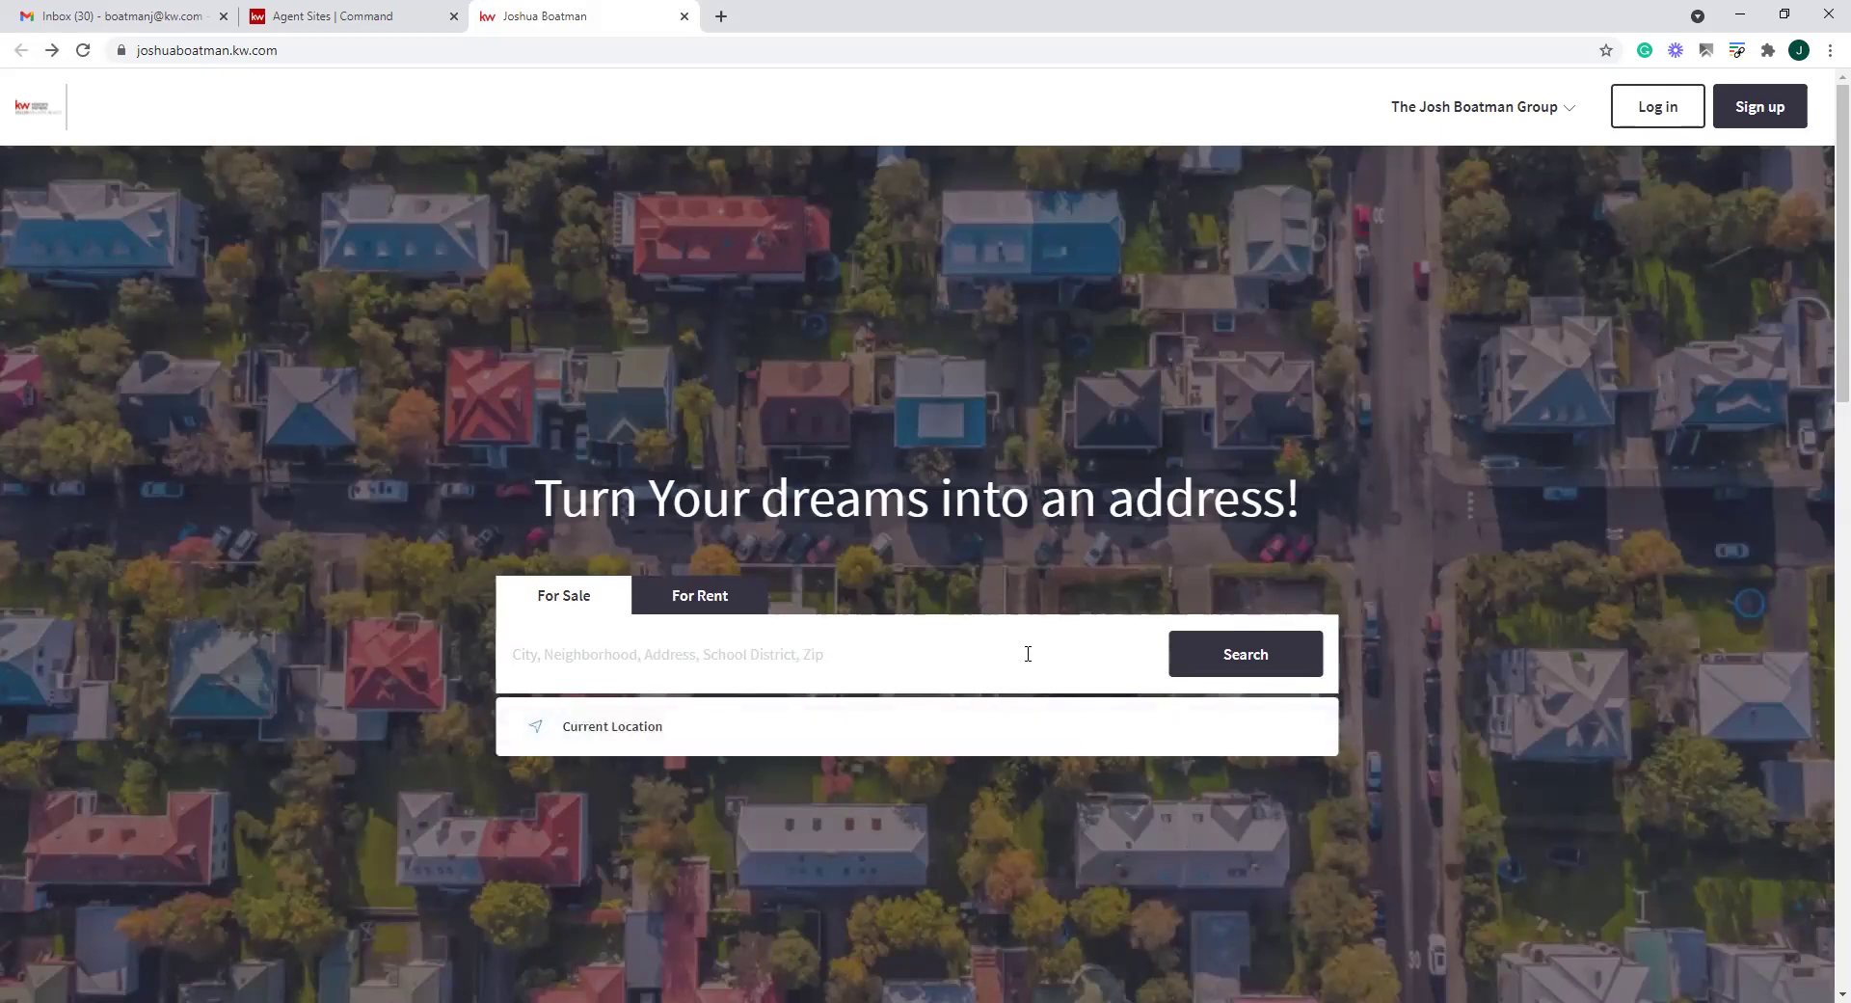
{"action": "left_click", "coordinate": [405, 16]}
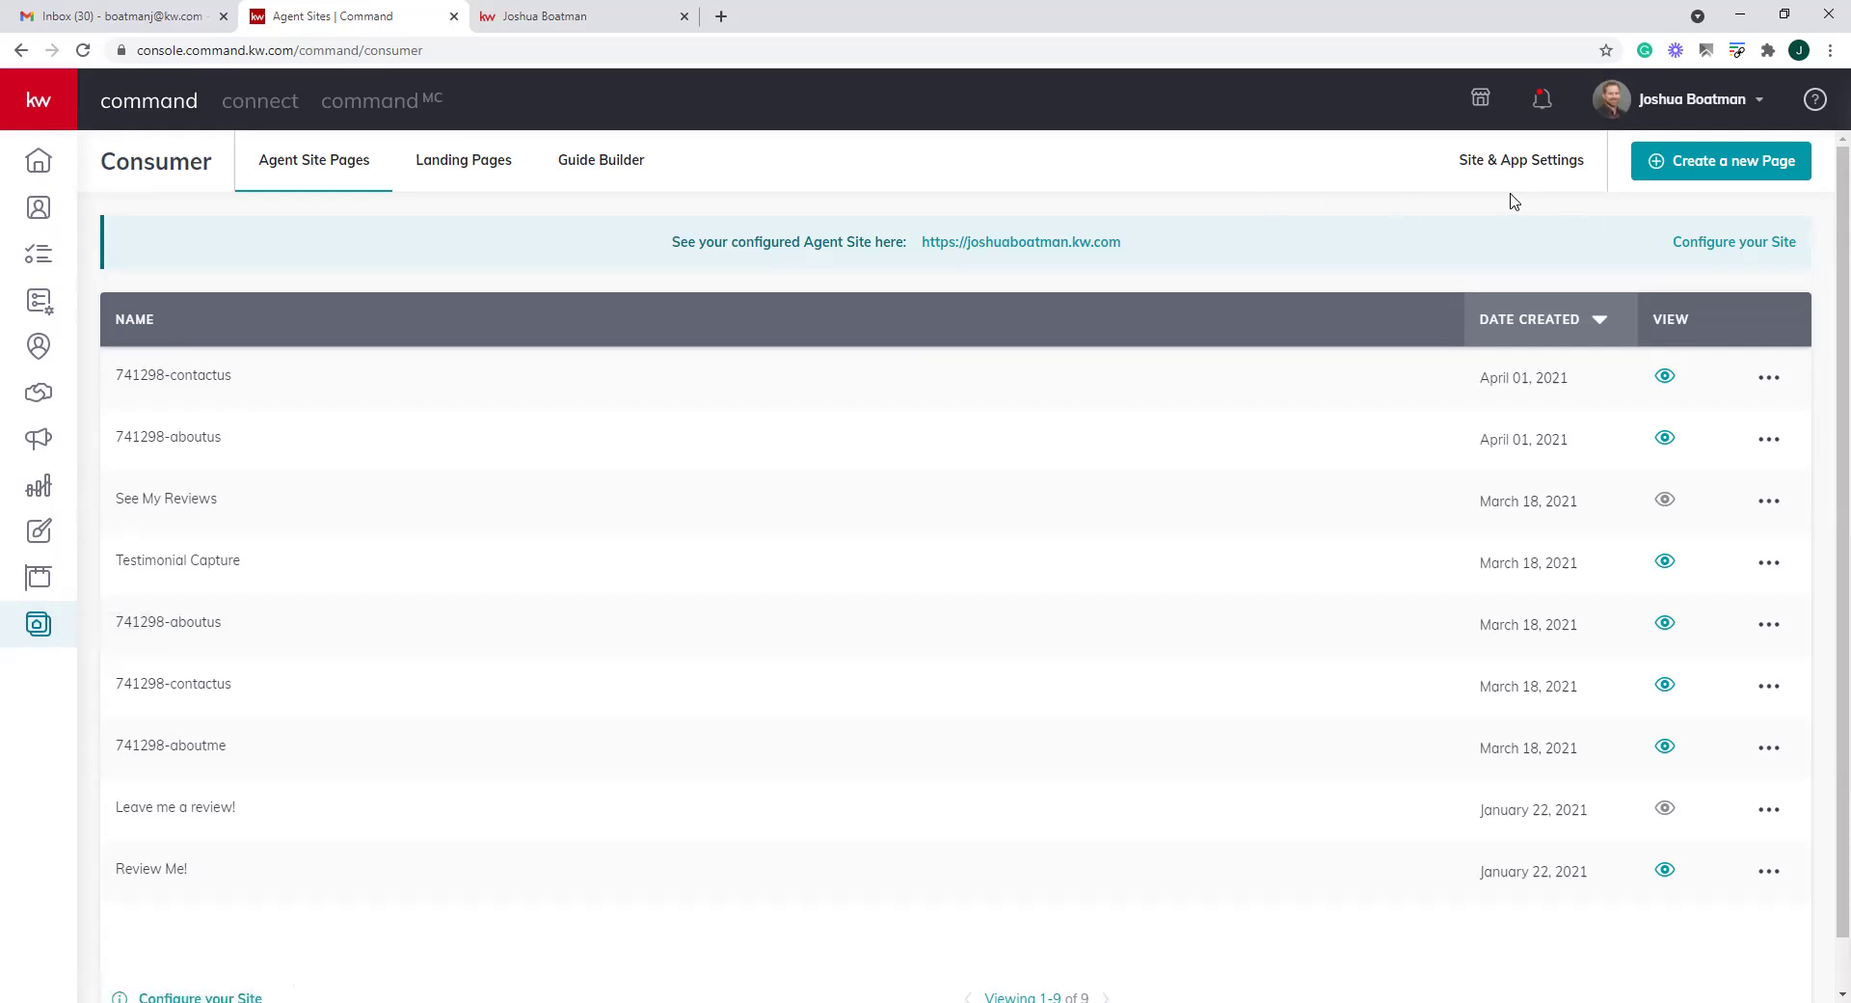
Open Site & App Settings and look over the hero headline text
{"action": "left_click", "coordinate": [1517, 162]}
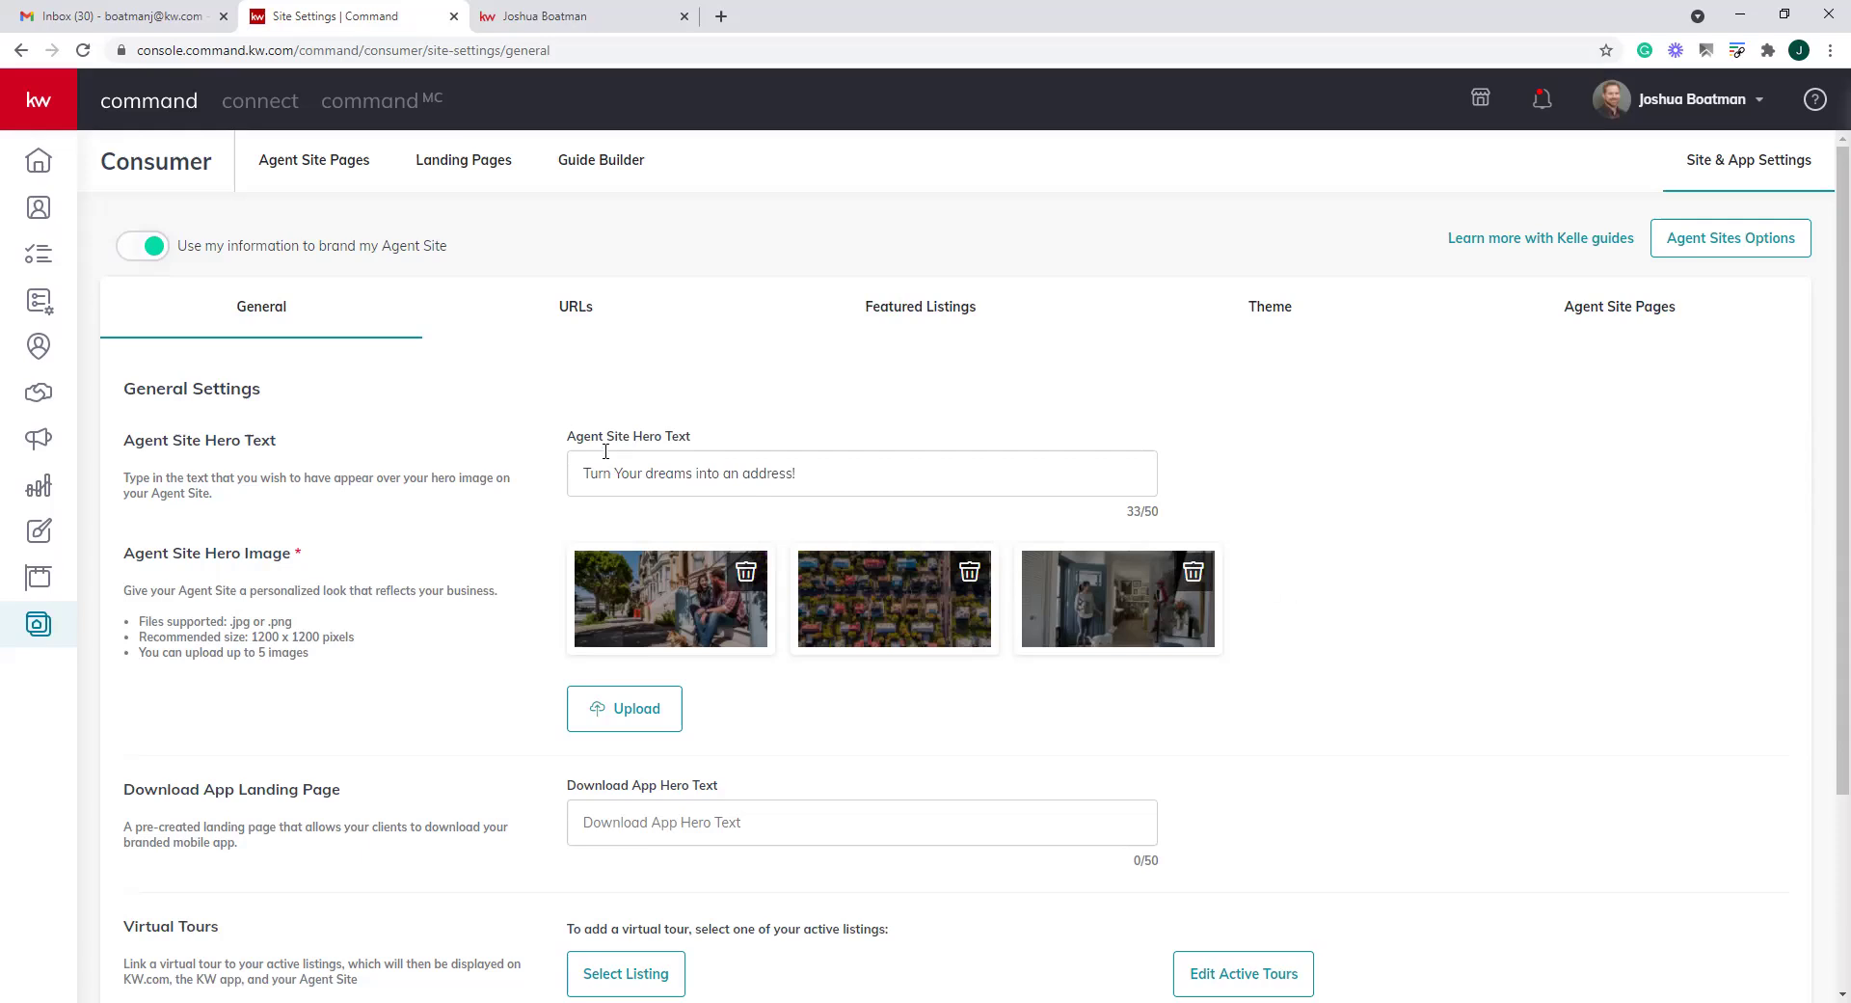
{"action": "left_click_drag", "start_coordinate": [887, 475], "coordinate": [549, 485]}
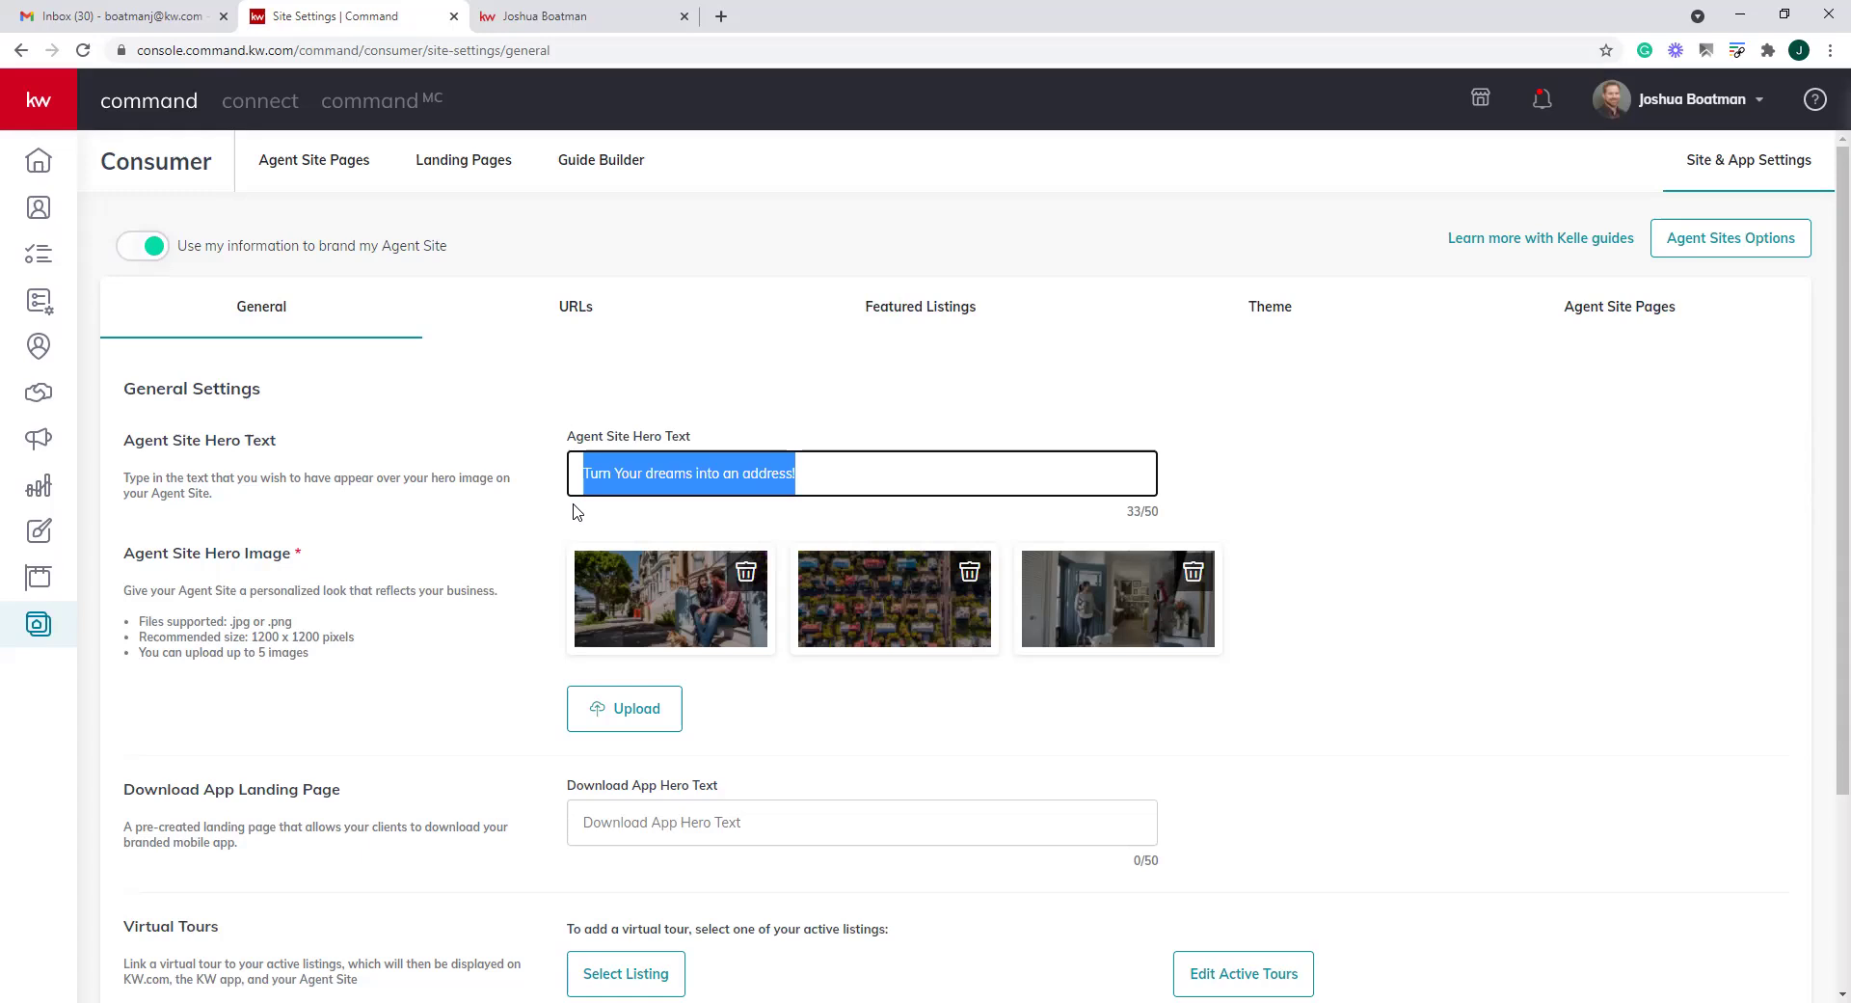
{"action": "left_click", "coordinate": [852, 464]}
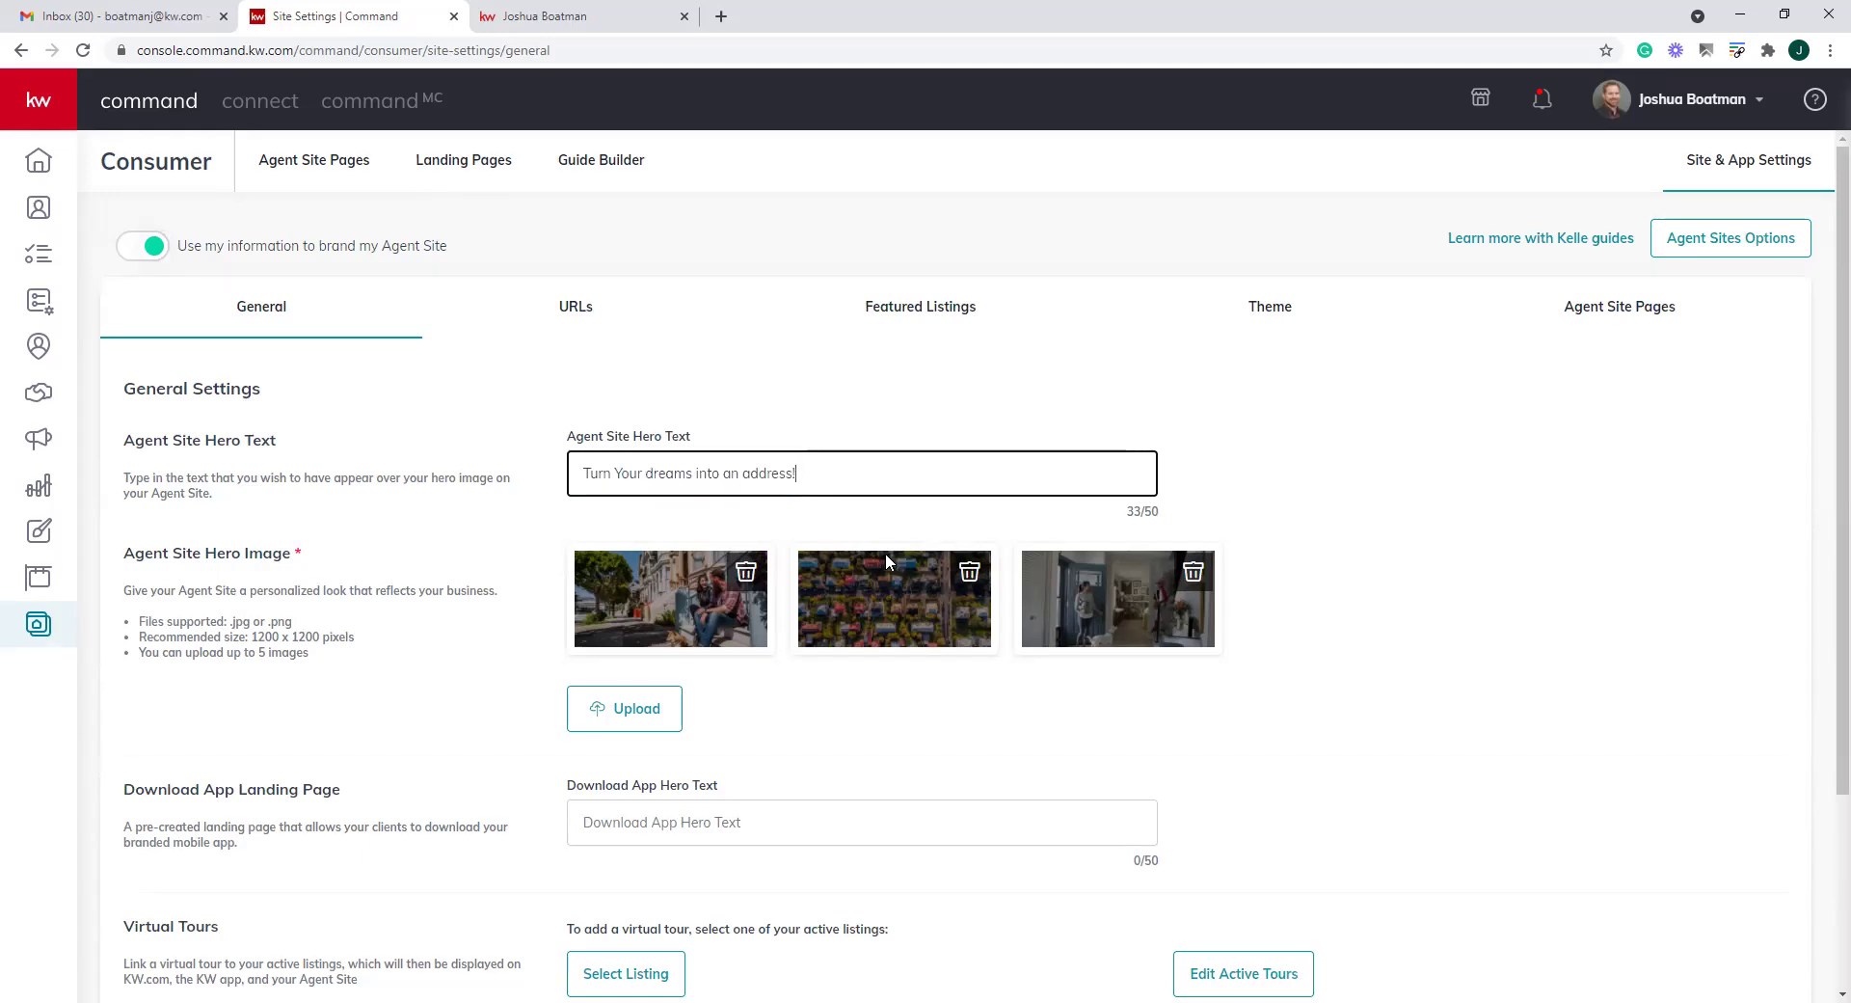
Delete the first Agent Site Hero Image, cancelling the replacement upload dialog
{"action": "scroll", "coordinate": [937, 604], "scroll_direction": "down", "scroll_amount": 1}
{"action": "scroll", "coordinate": [937, 605], "scroll_direction": "down", "scroll_amount": 2}
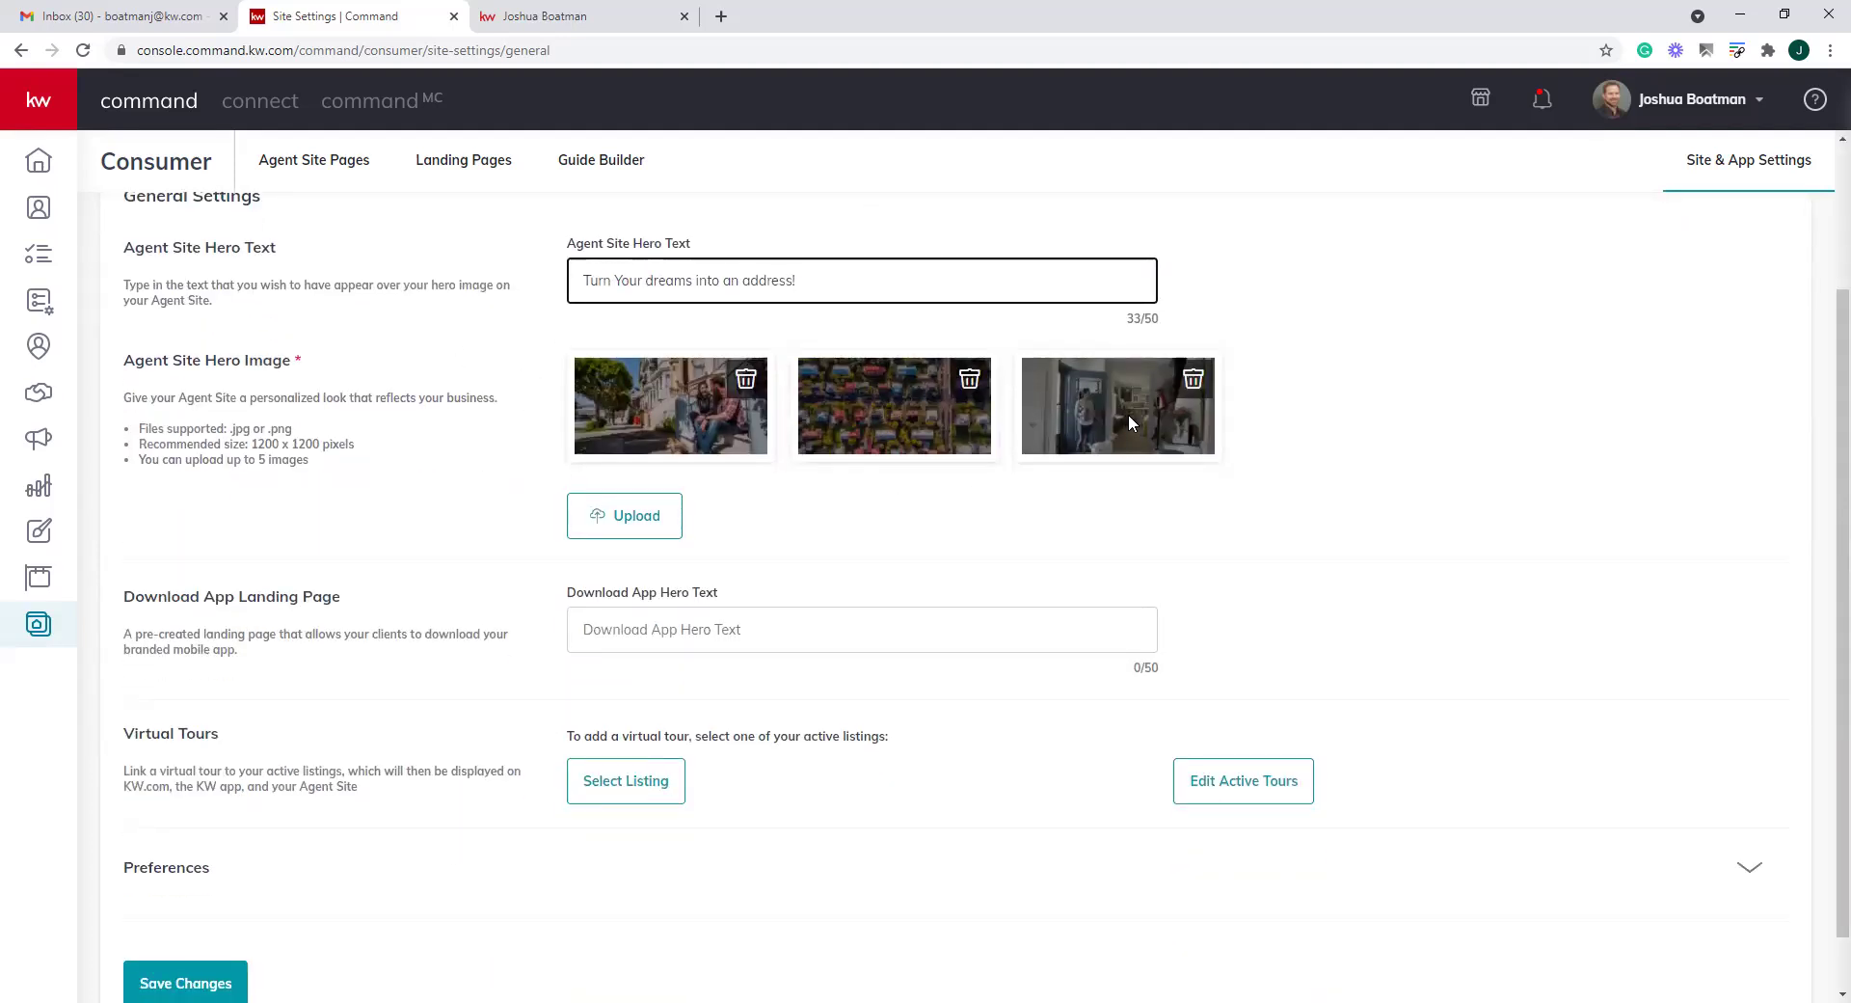
{"action": "left_click", "coordinate": [745, 379]}
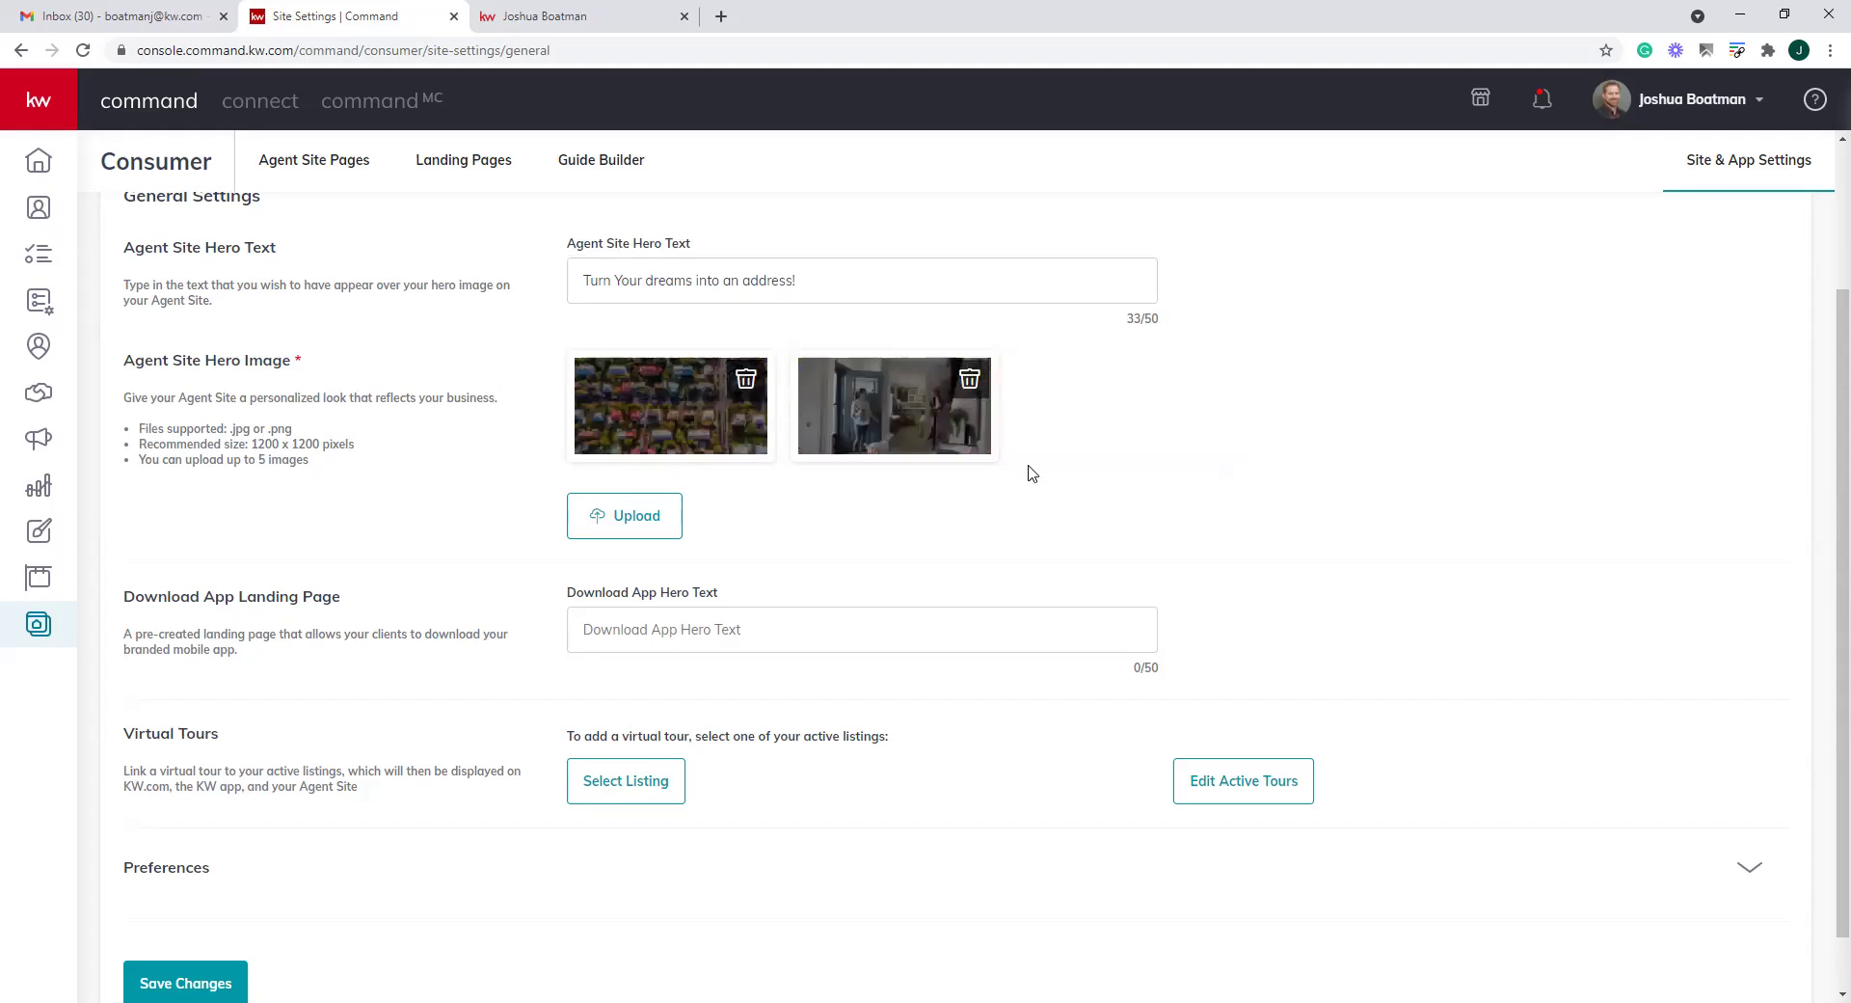
{"action": "left_click", "coordinate": [637, 523]}
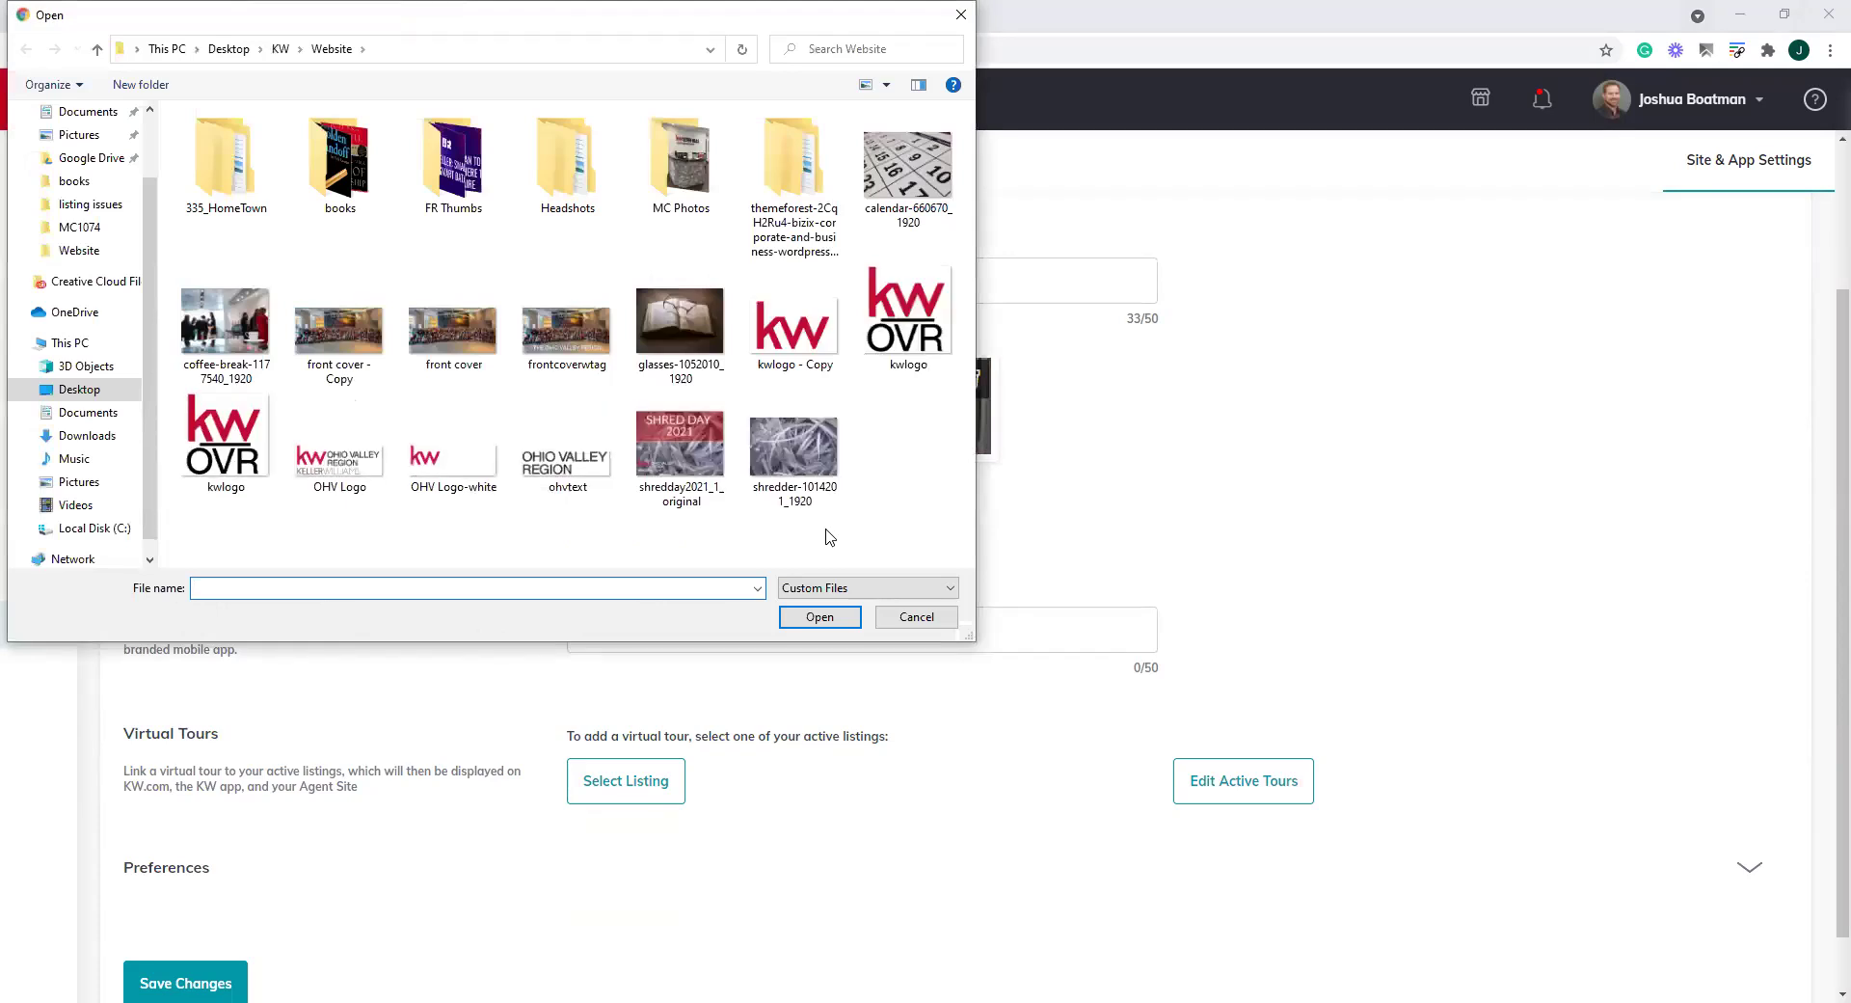
{"action": "left_click", "coordinate": [917, 621]}
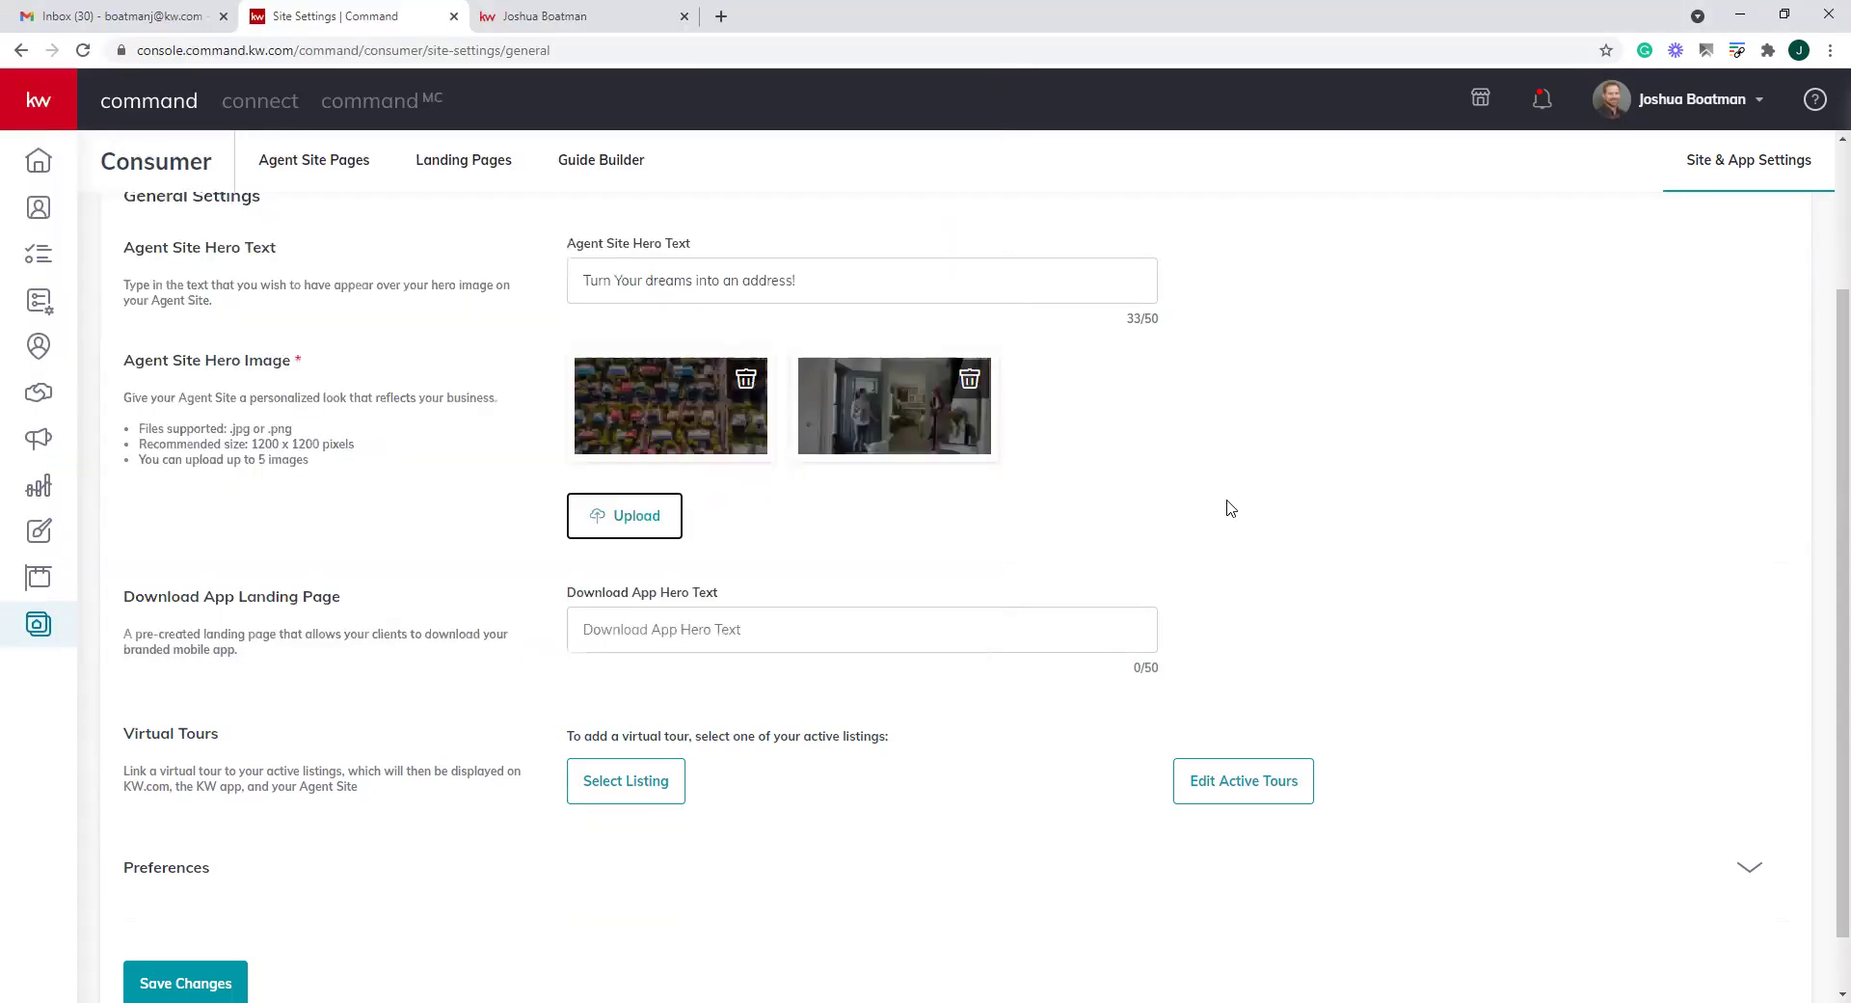
{"action": "scroll", "coordinate": [1229, 508], "scroll_direction": "down", "scroll_amount": 1}
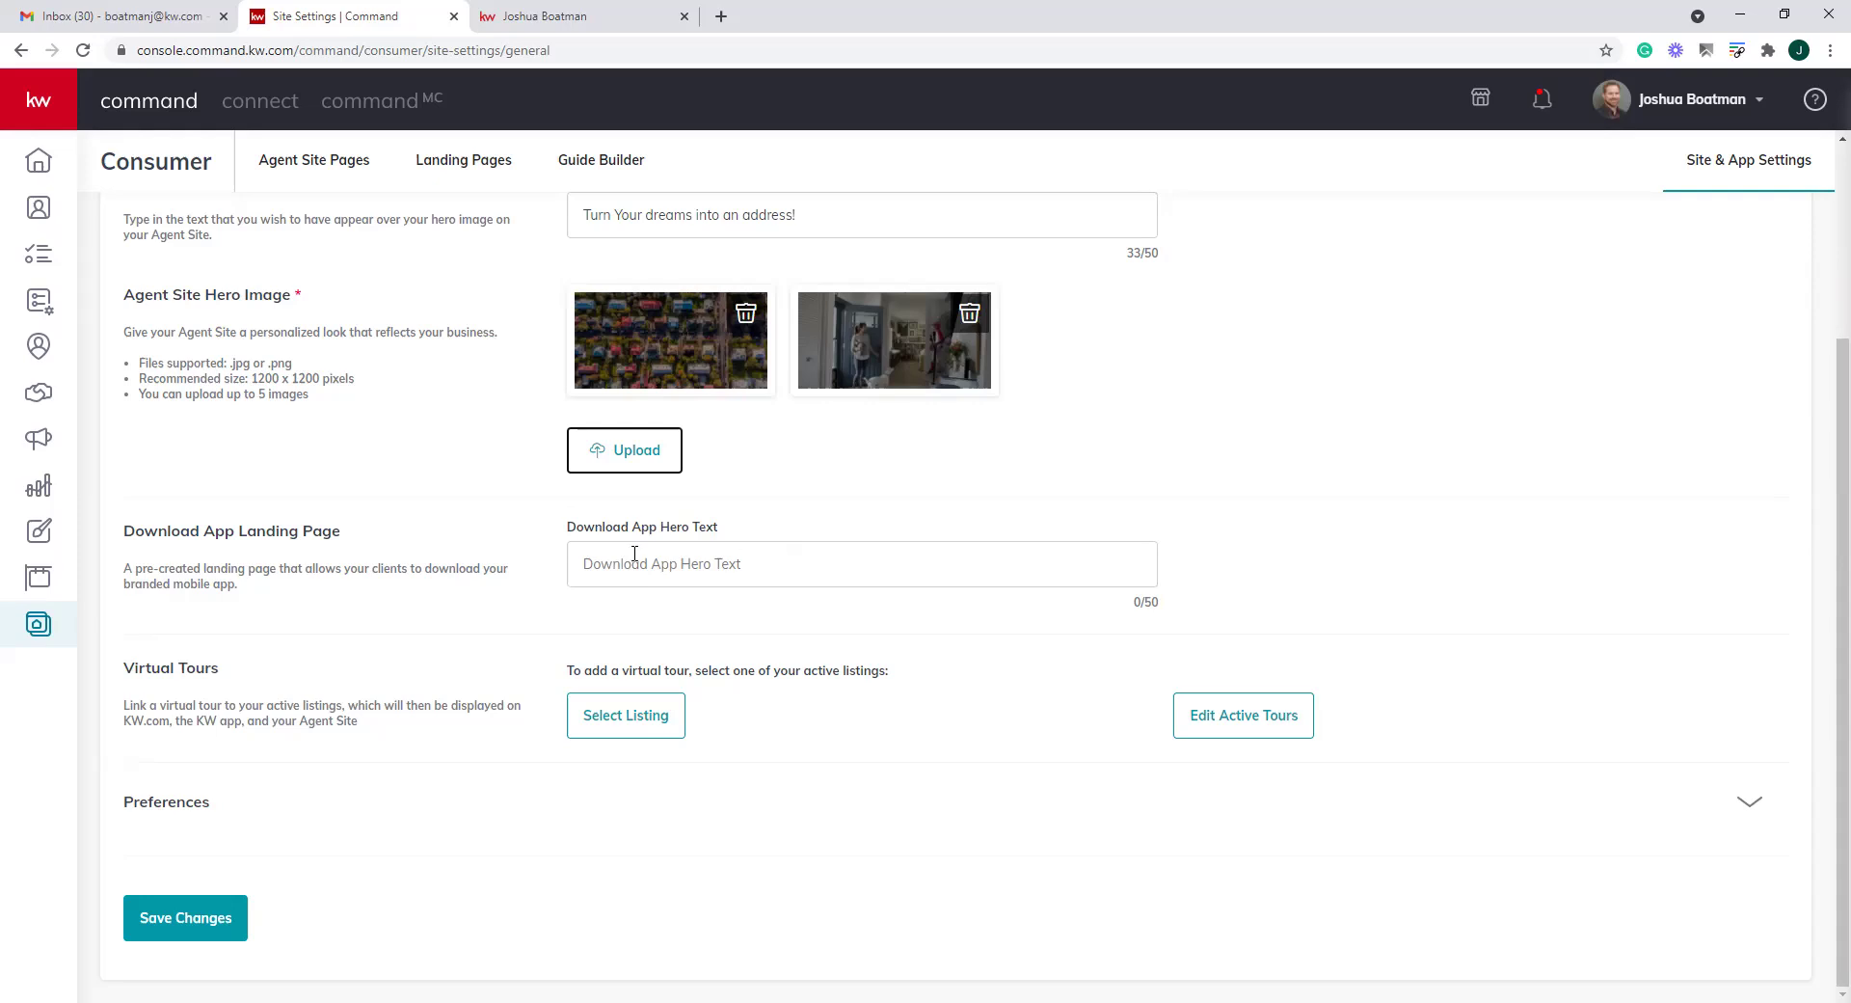
{"action": "left_click_drag", "start_coordinate": [147, 667], "coordinate": [283, 679]}
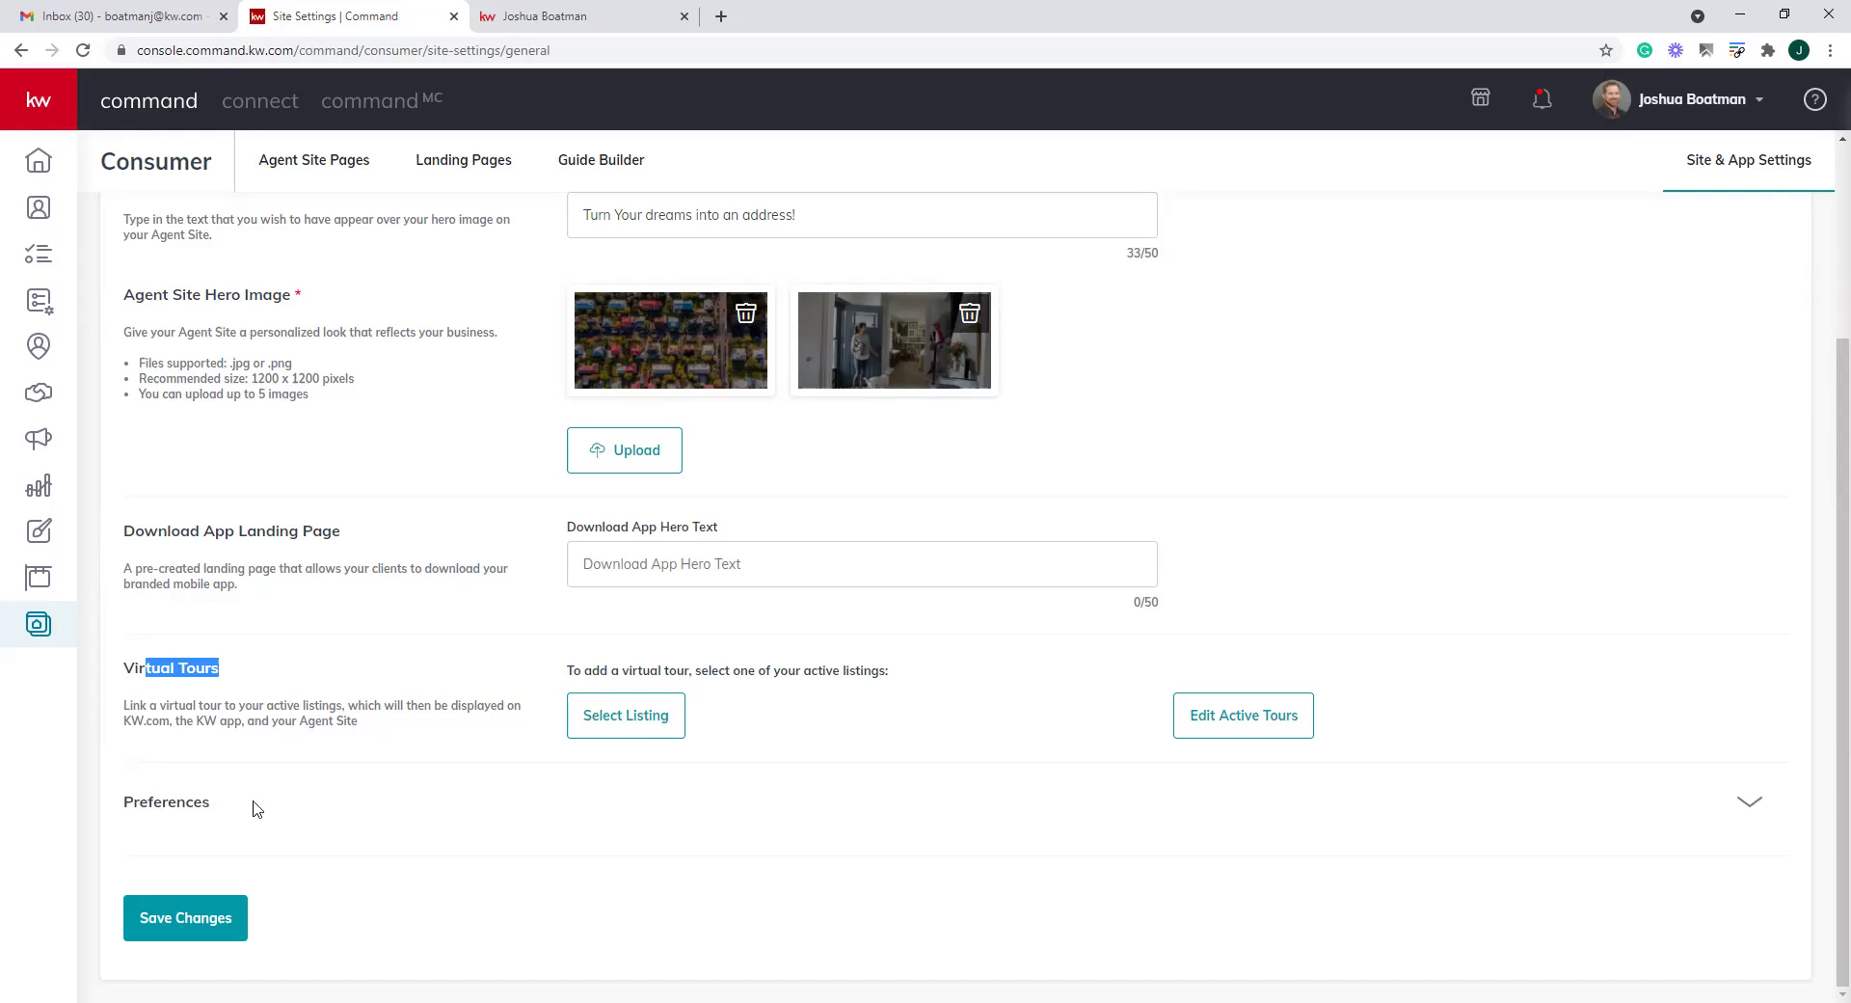
Leave Keller Mortgage and Keller Covered both on Enable and save the site settings
{"action": "left_click", "coordinate": [208, 803]}
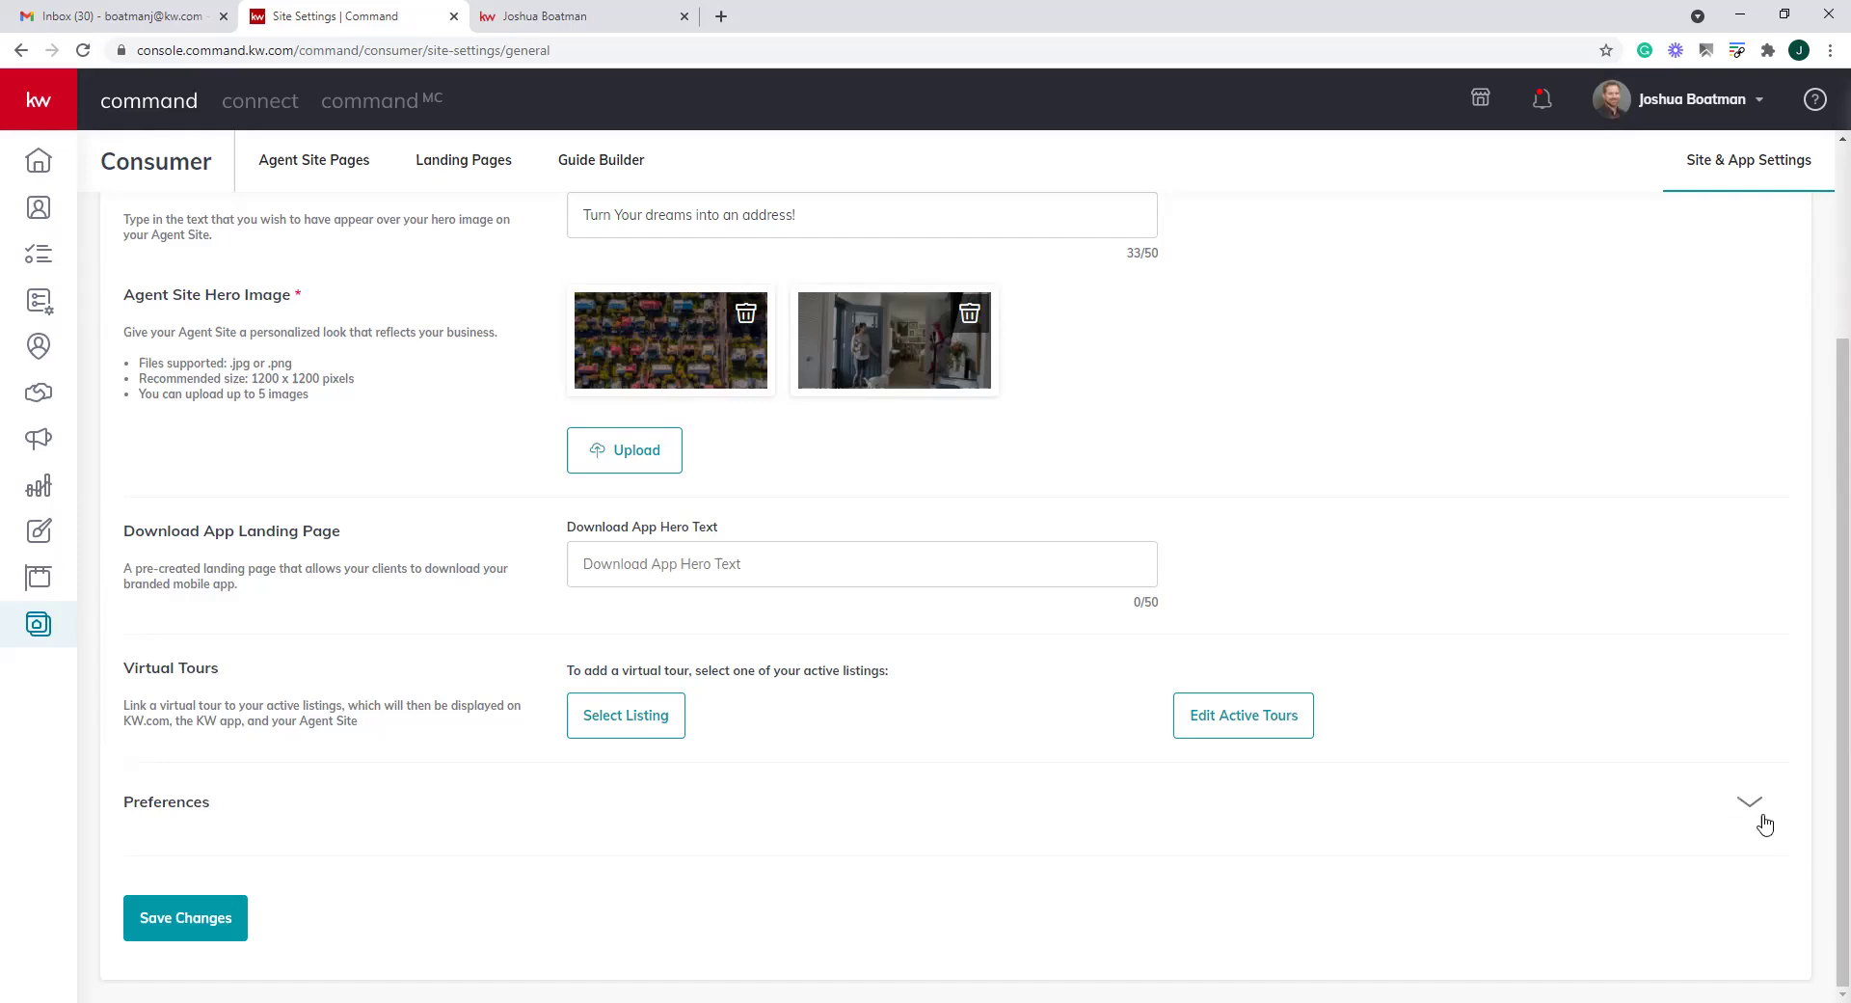
{"action": "left_click", "coordinate": [1748, 810]}
{"action": "scroll", "coordinate": [706, 810], "scroll_direction": "down", "scroll_amount": 2}
{"action": "left_click", "coordinate": [359, 728]}
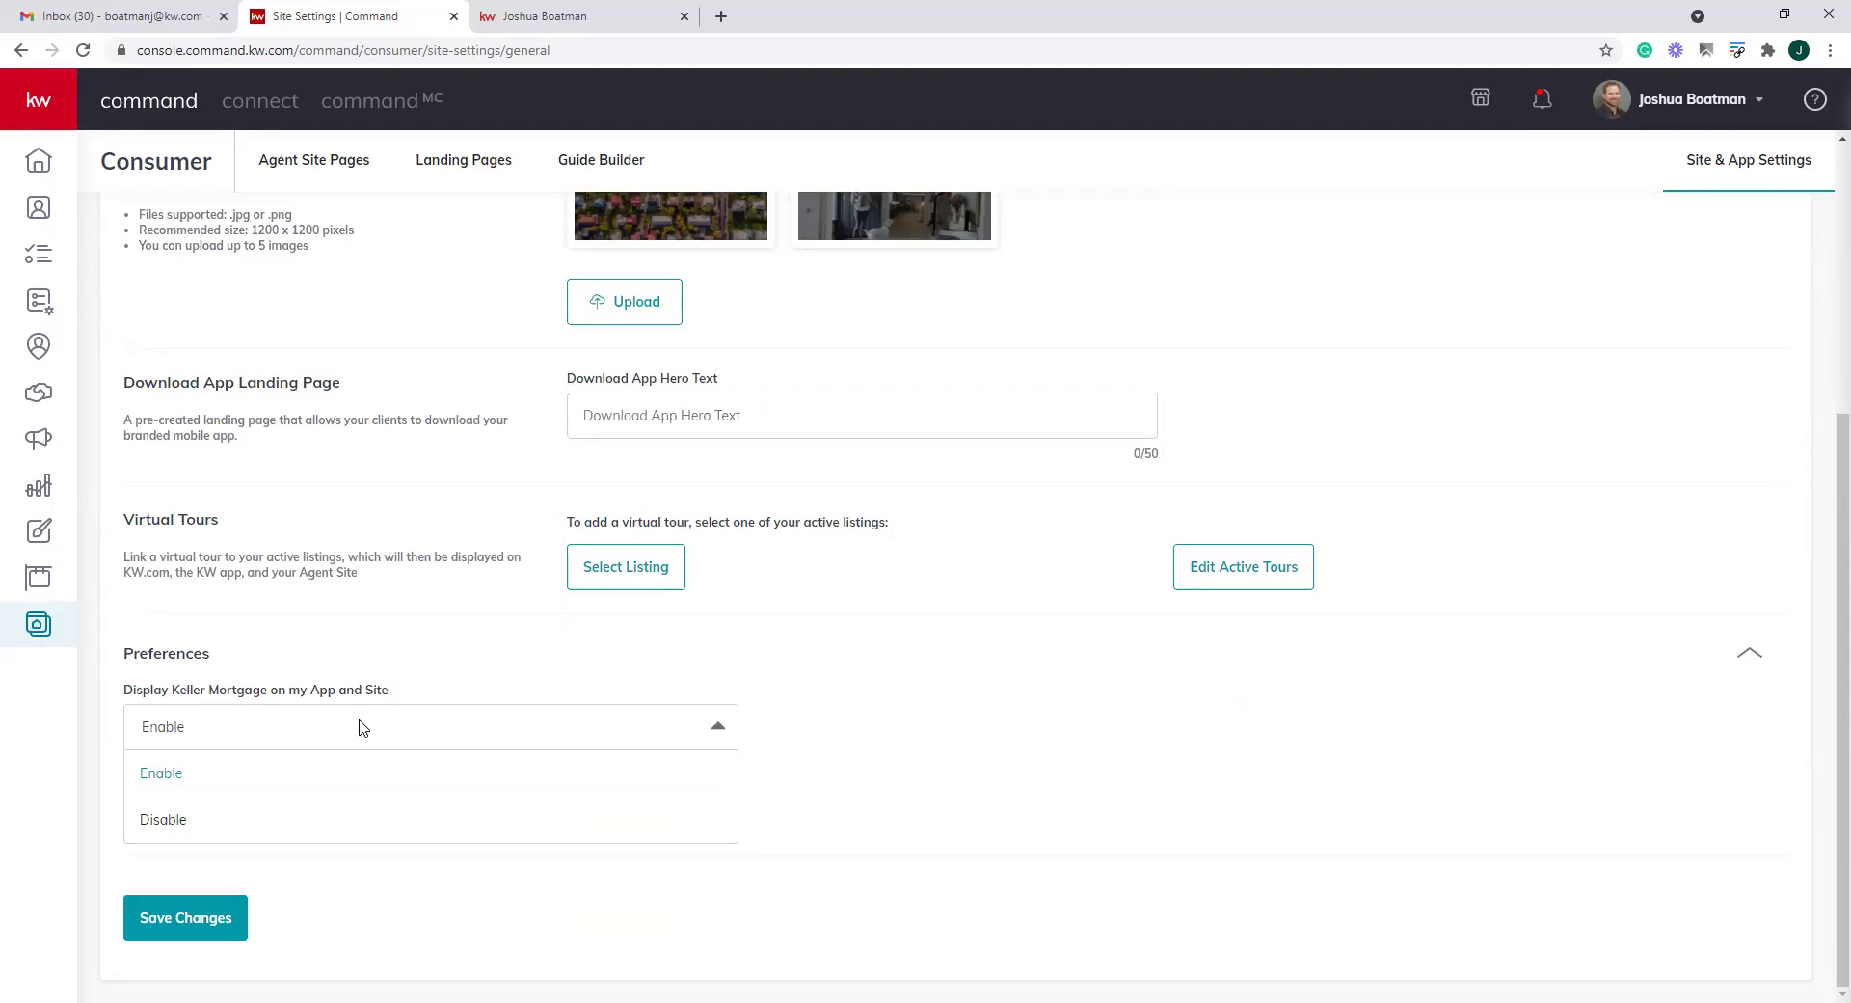
{"action": "left_click", "coordinate": [388, 694]}
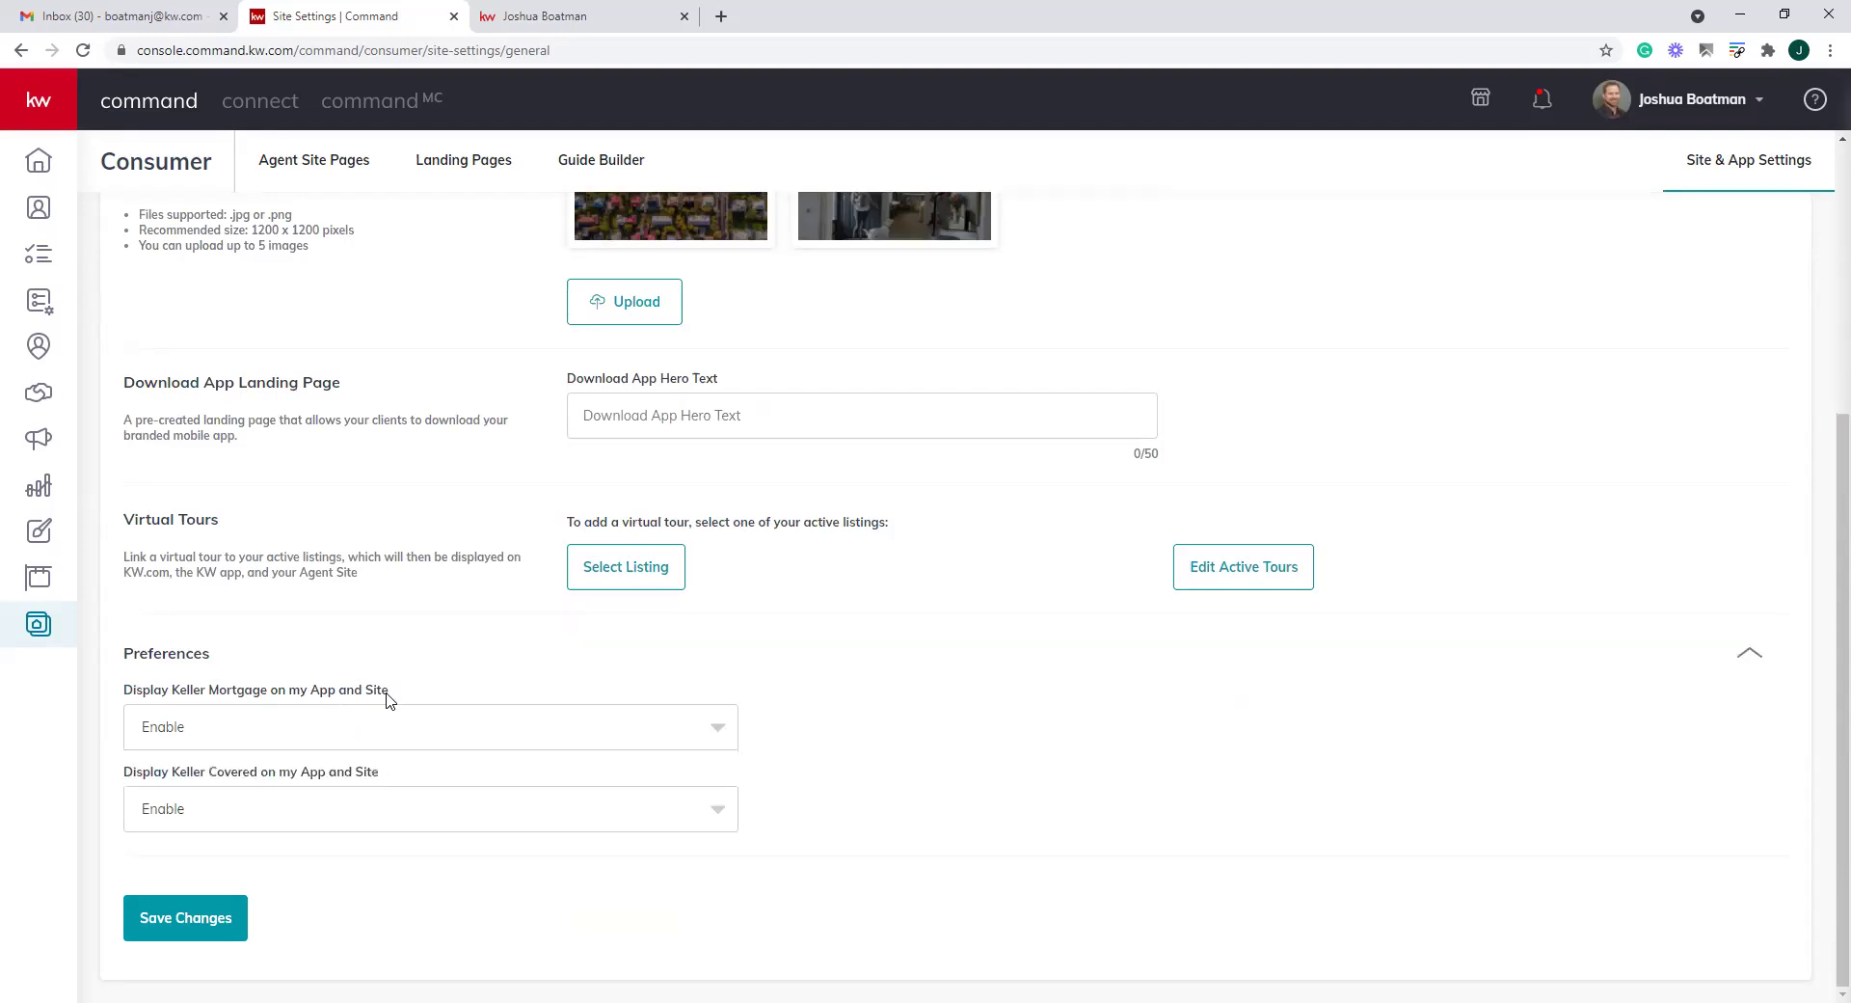
{"action": "left_click", "coordinate": [370, 793]}
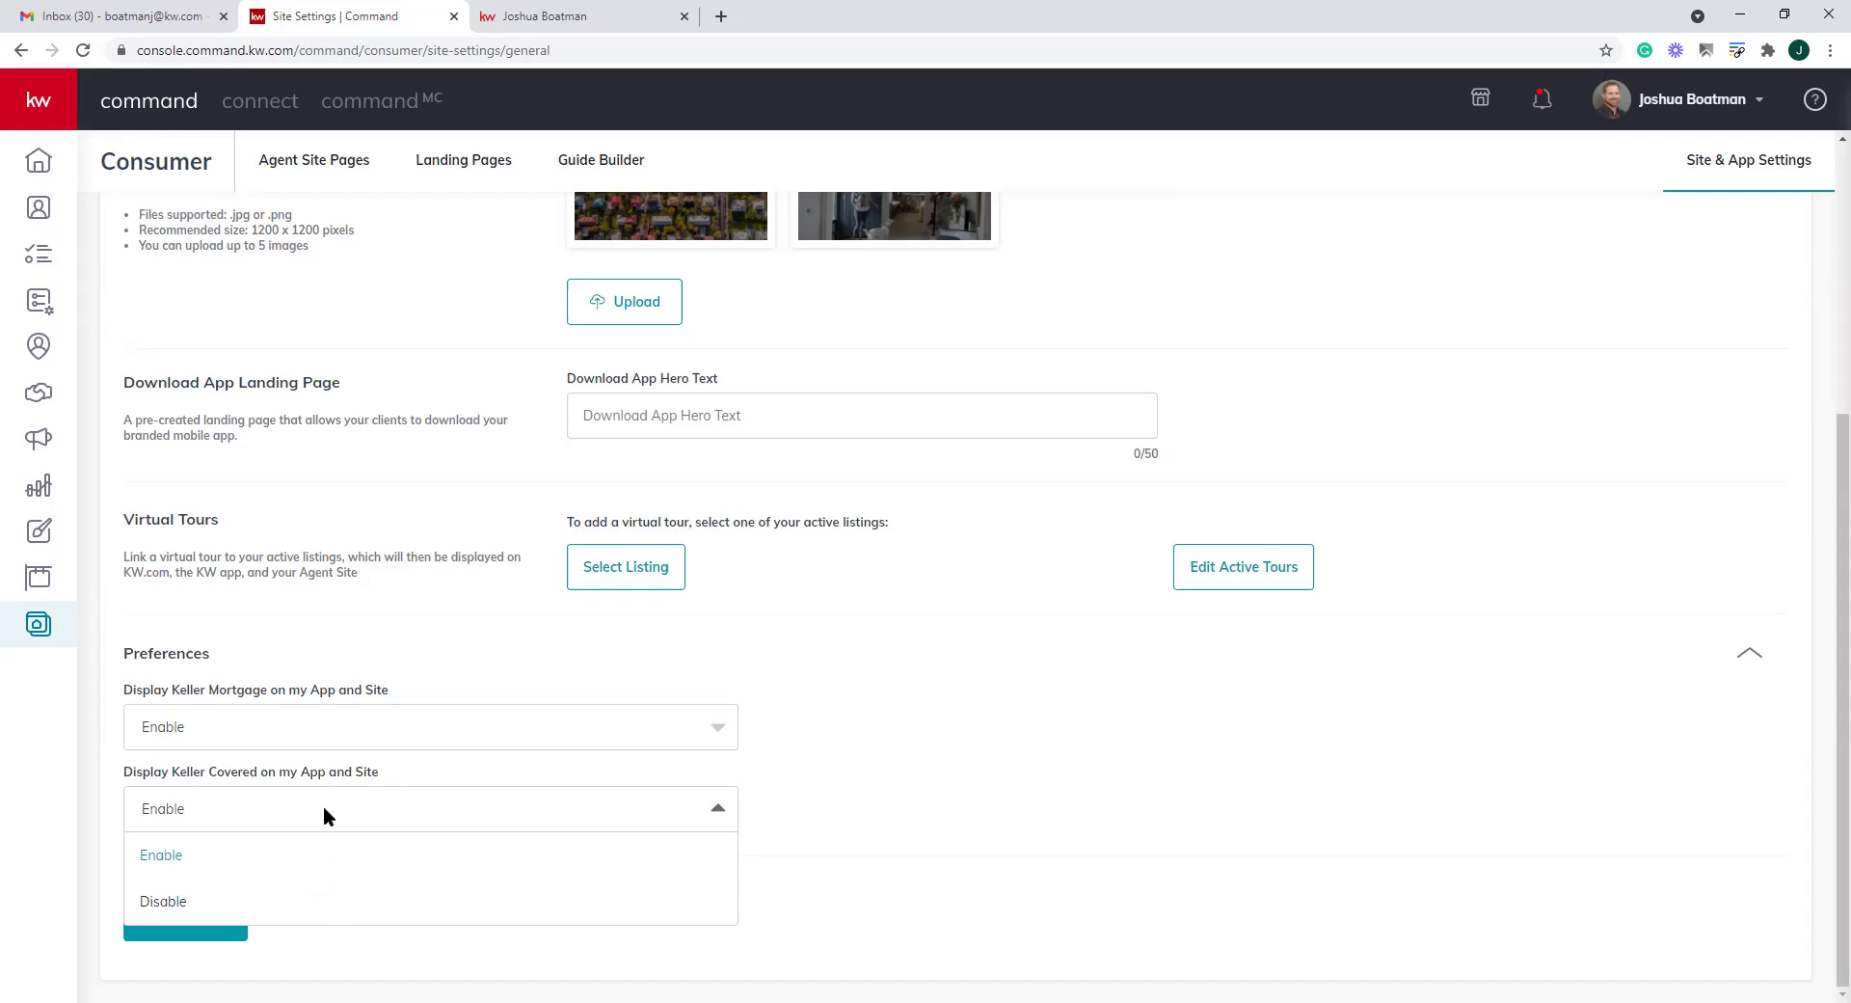
{"action": "left_click", "coordinate": [161, 856]}
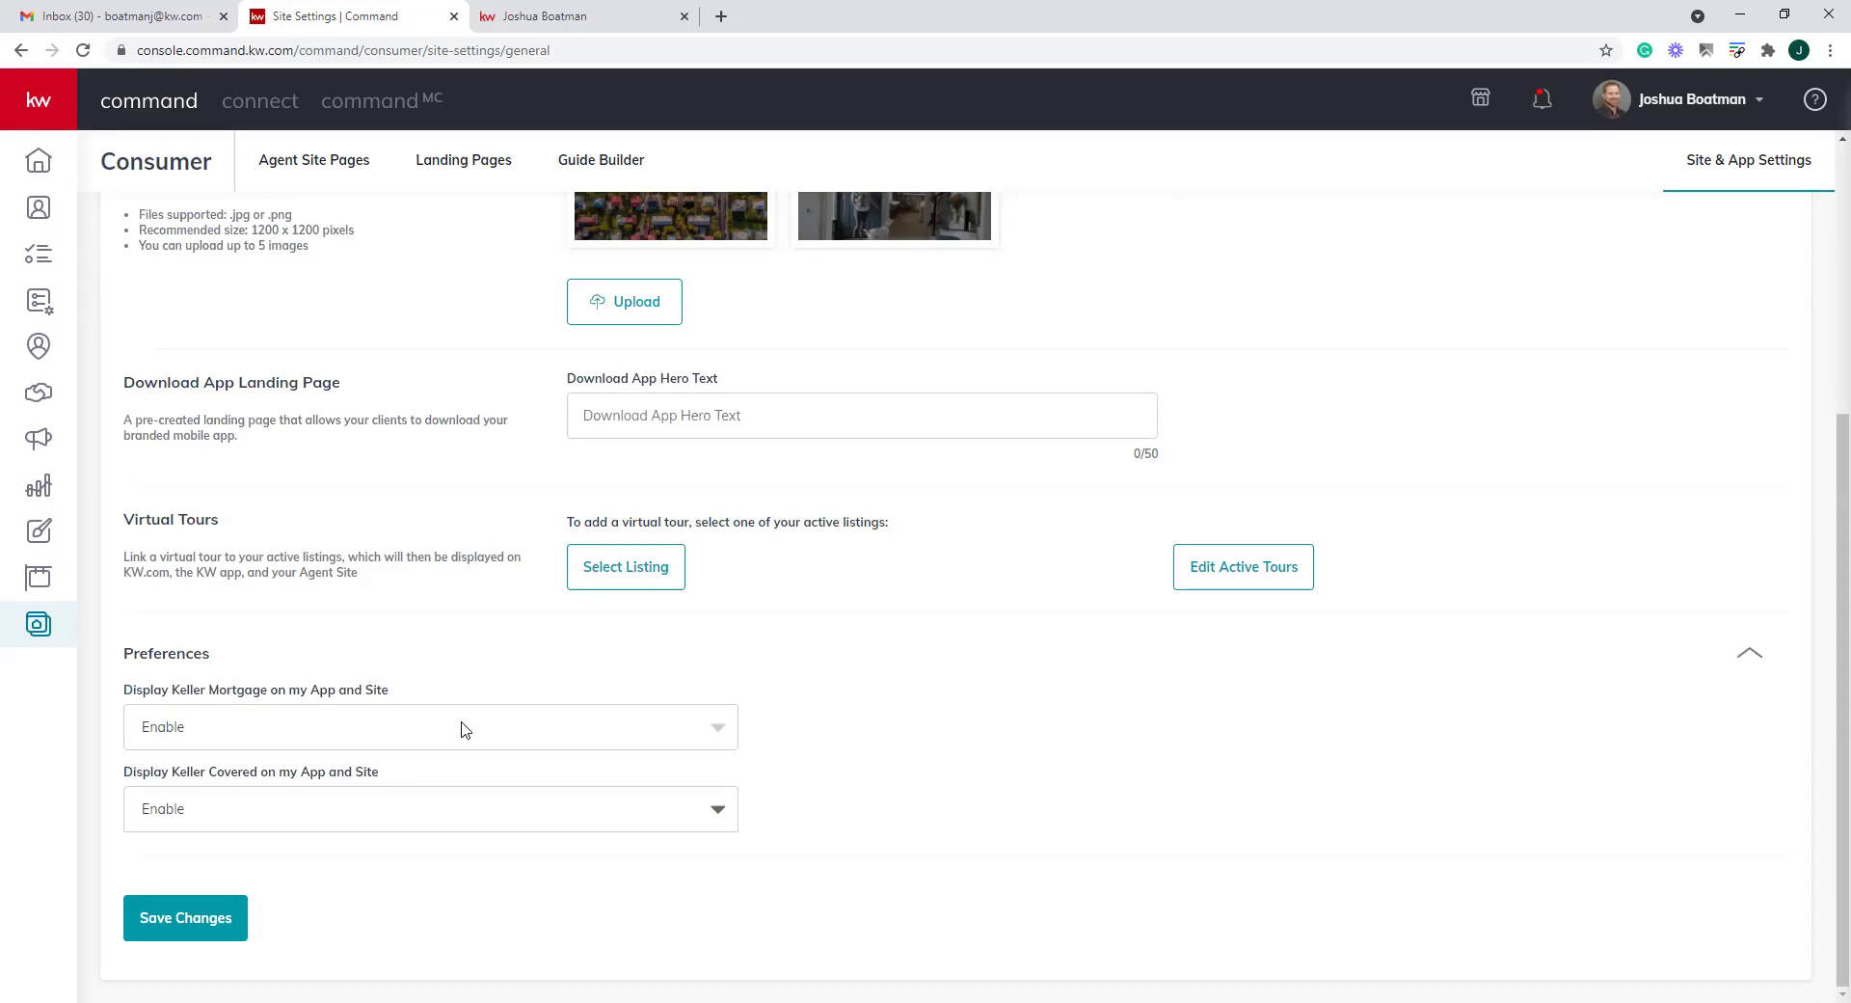
{"action": "left_click", "coordinate": [518, 737]}
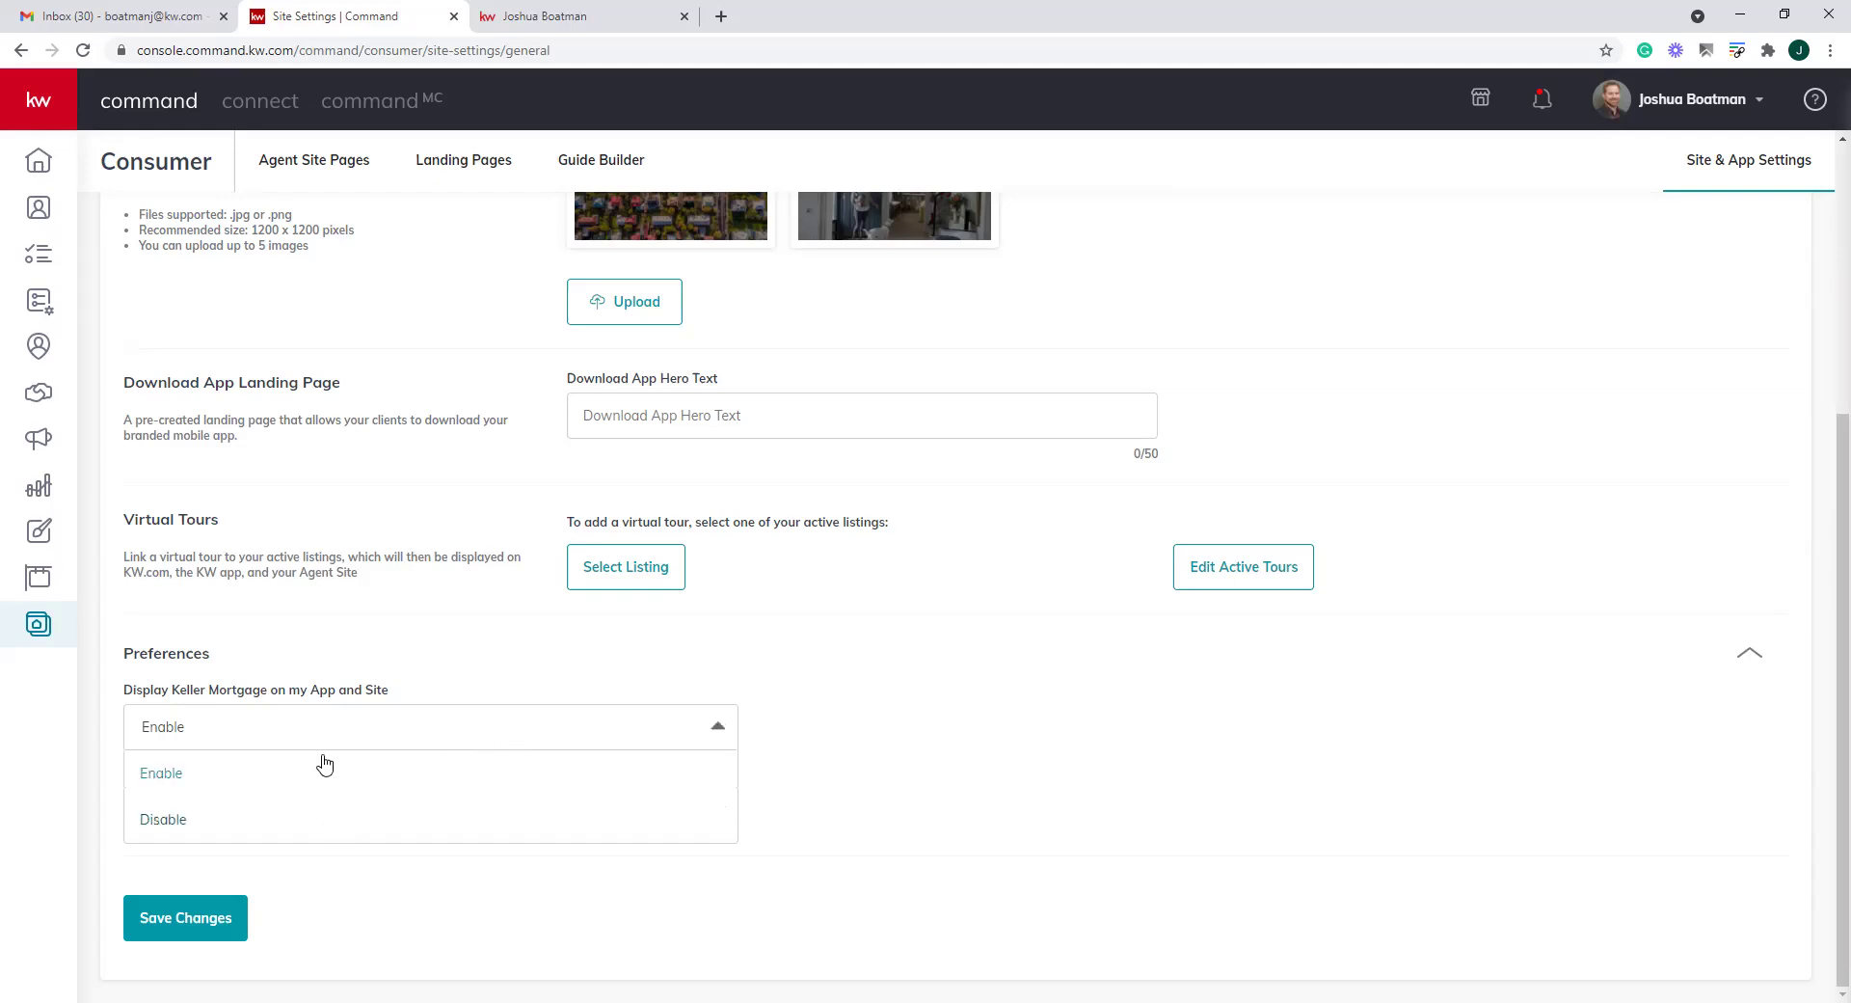
{"action": "left_click", "coordinate": [354, 736]}
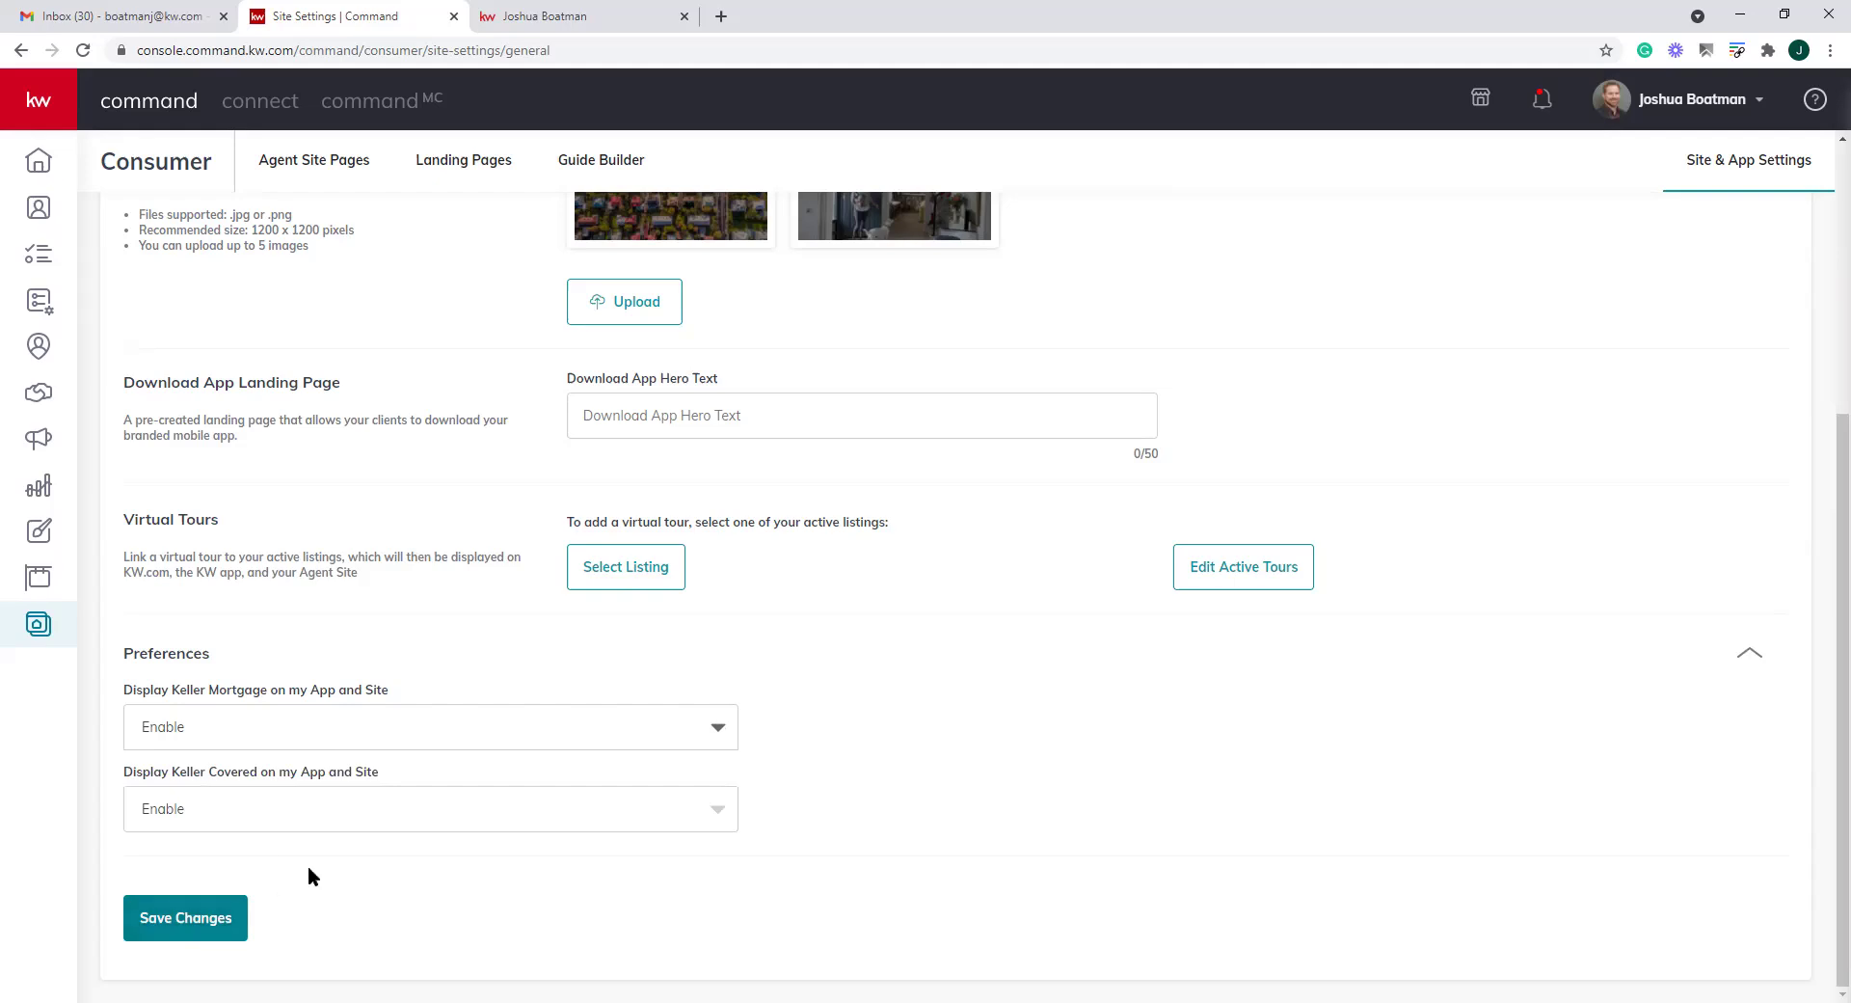
{"action": "left_click", "coordinate": [217, 935]}
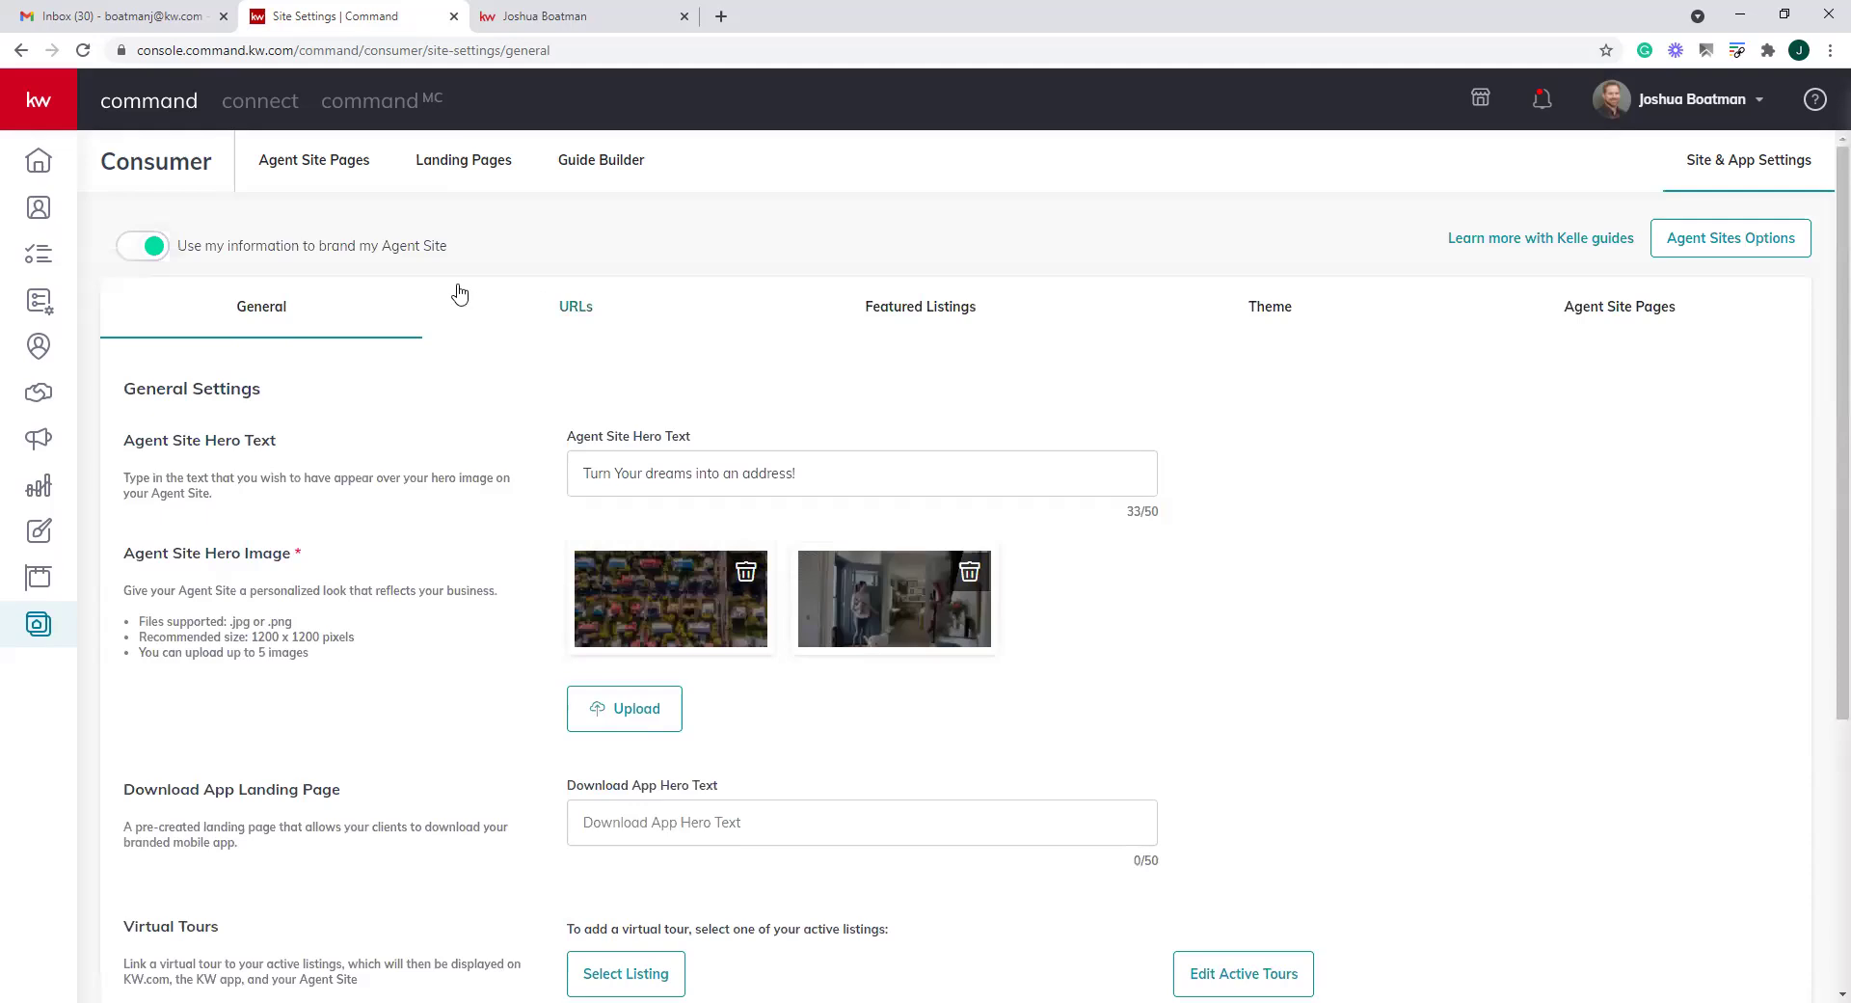
Check the .kw.com subdomain on the URLs tab and copy the App URL
{"action": "left_click", "coordinate": [557, 313]}
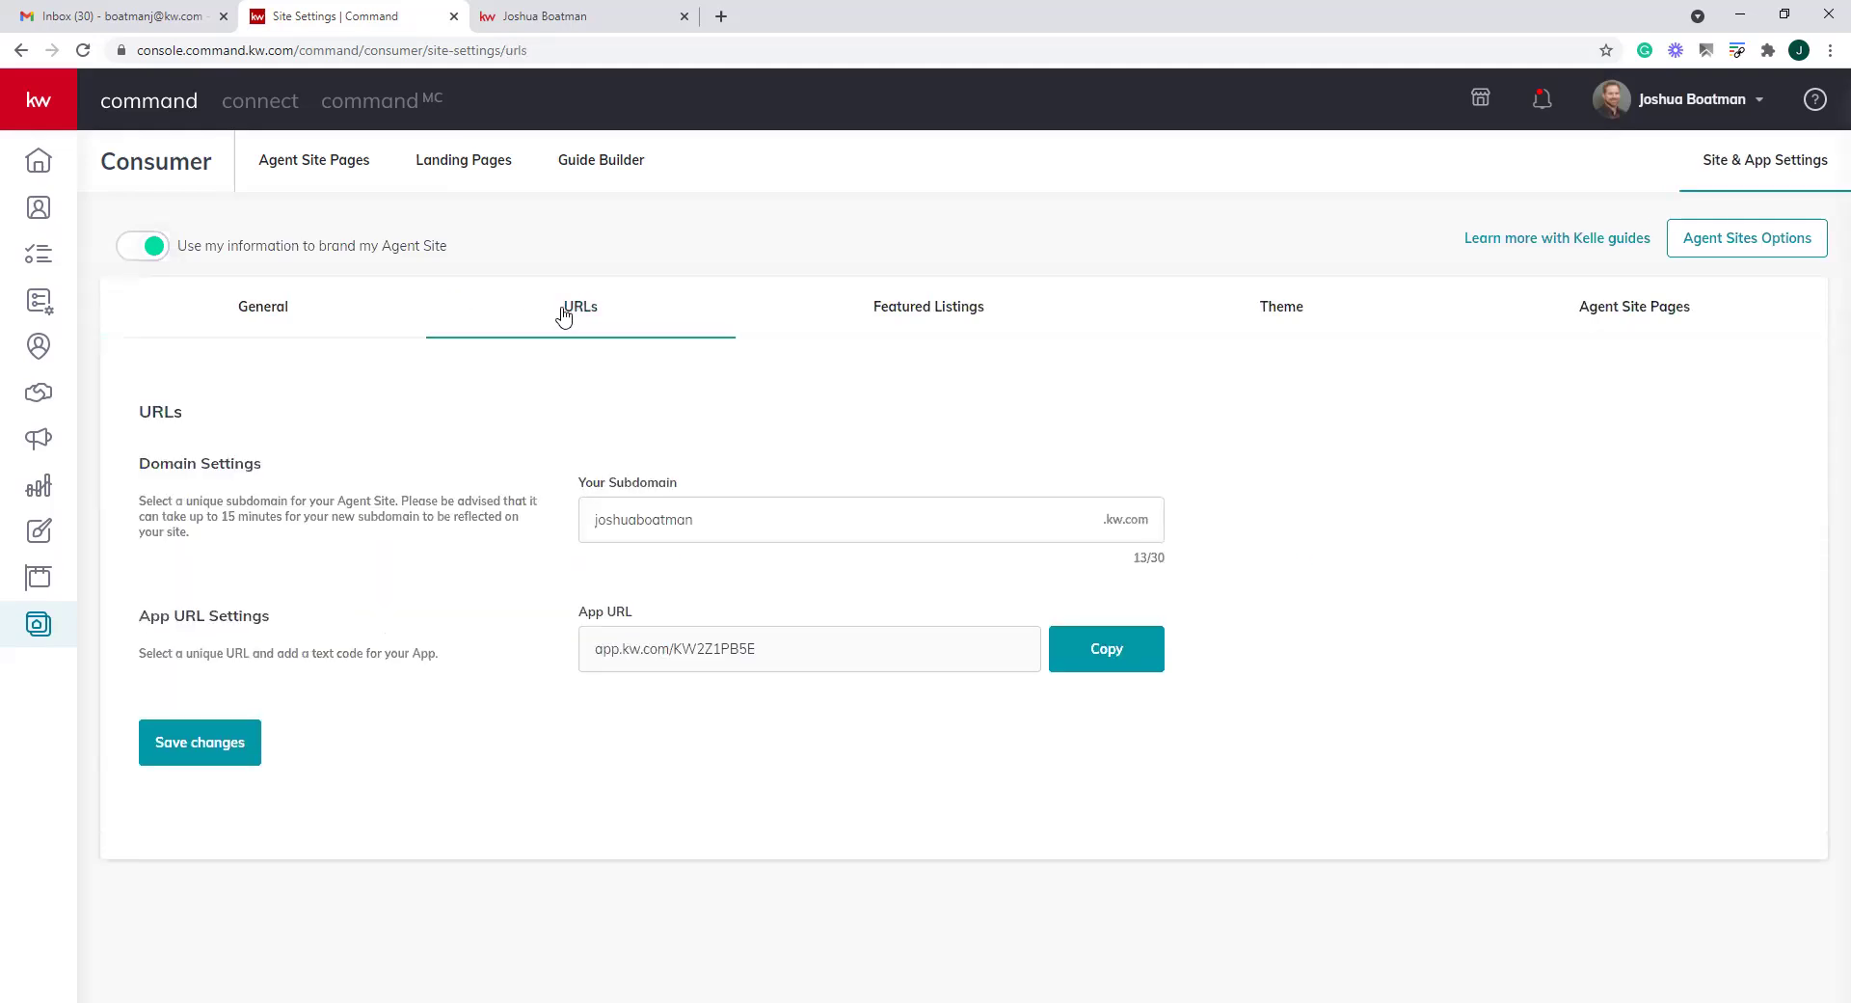
{"action": "double_click", "coordinate": [760, 536]}
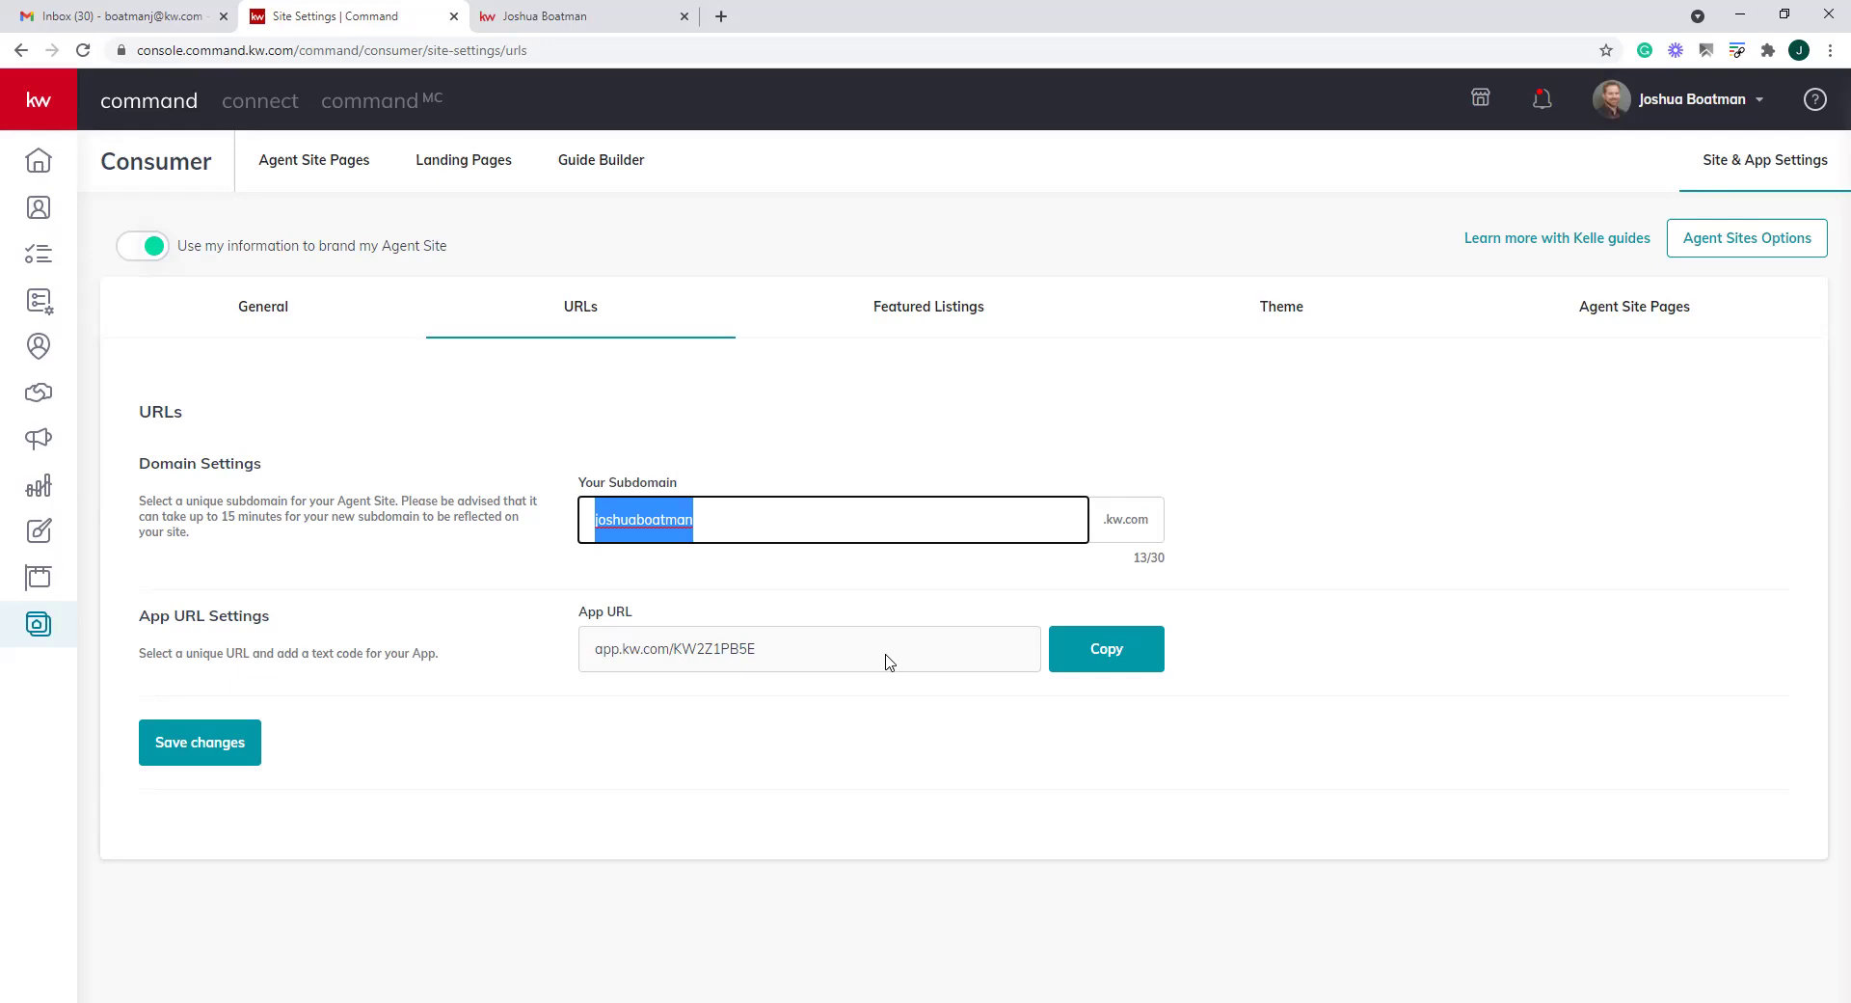
{"action": "left_click", "coordinate": [1107, 648]}
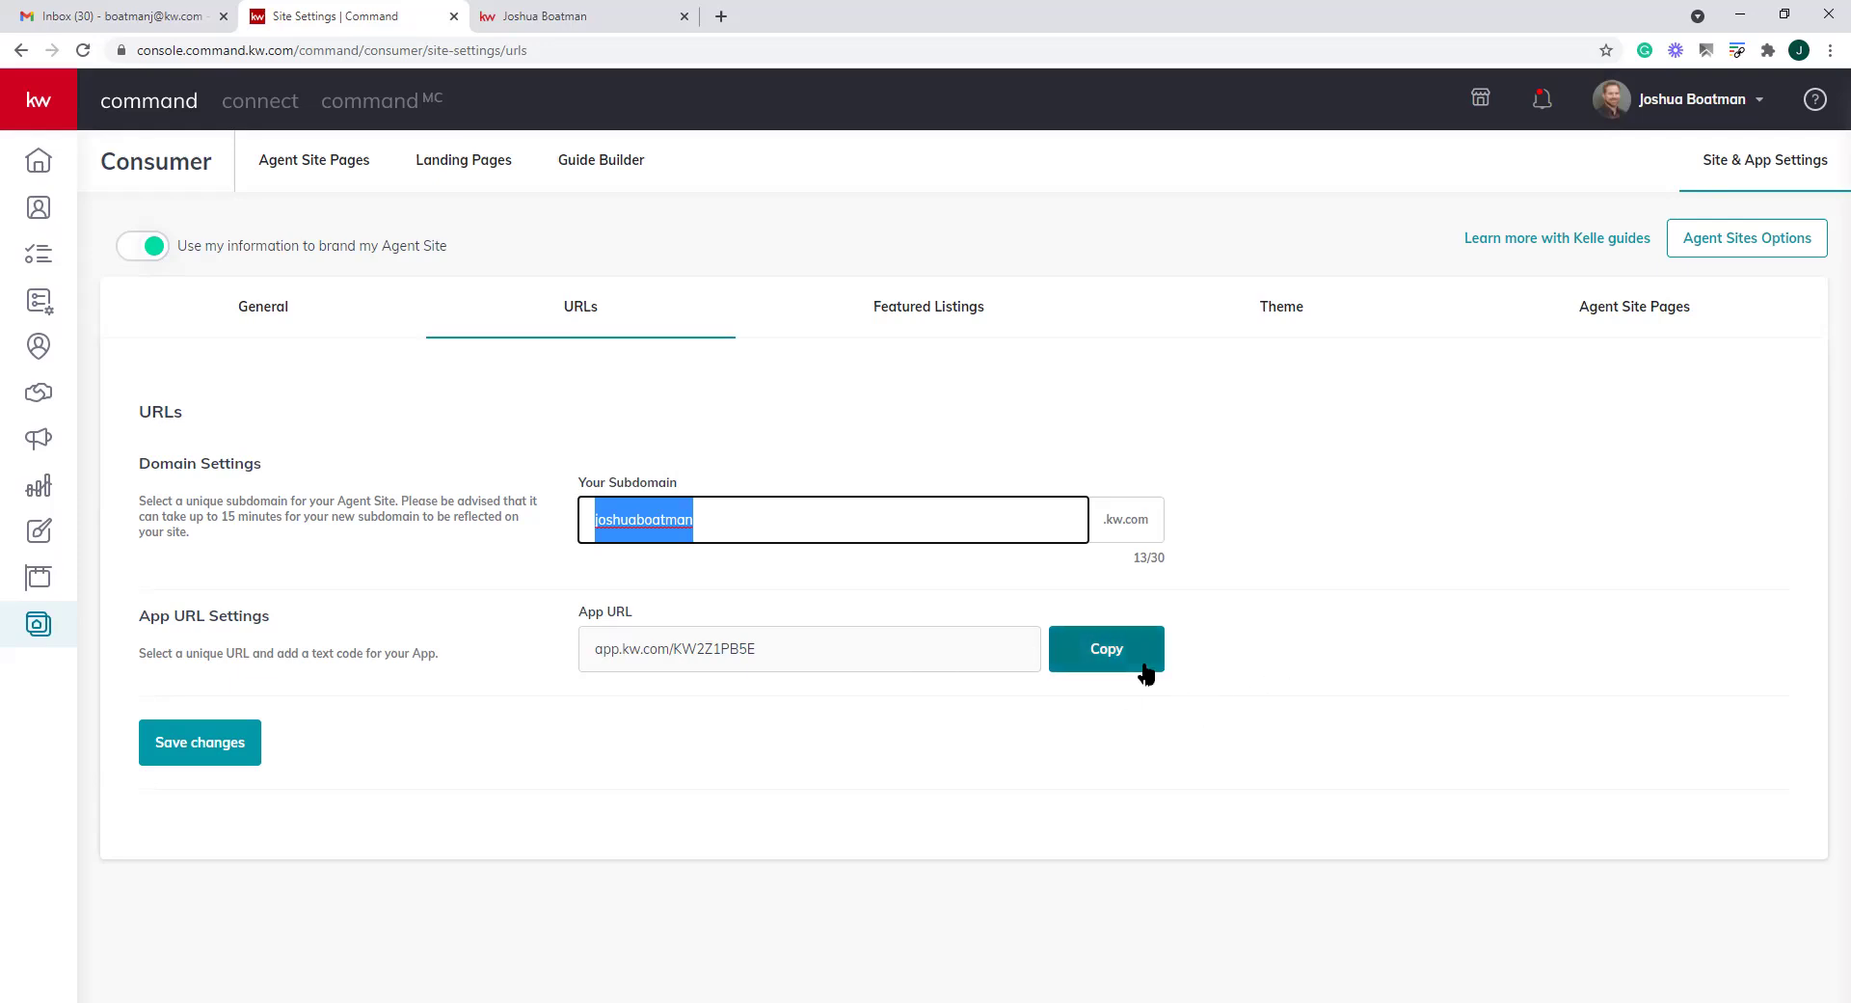
{"action": "left_click_drag", "start_coordinate": [826, 663], "coordinate": [488, 649]}
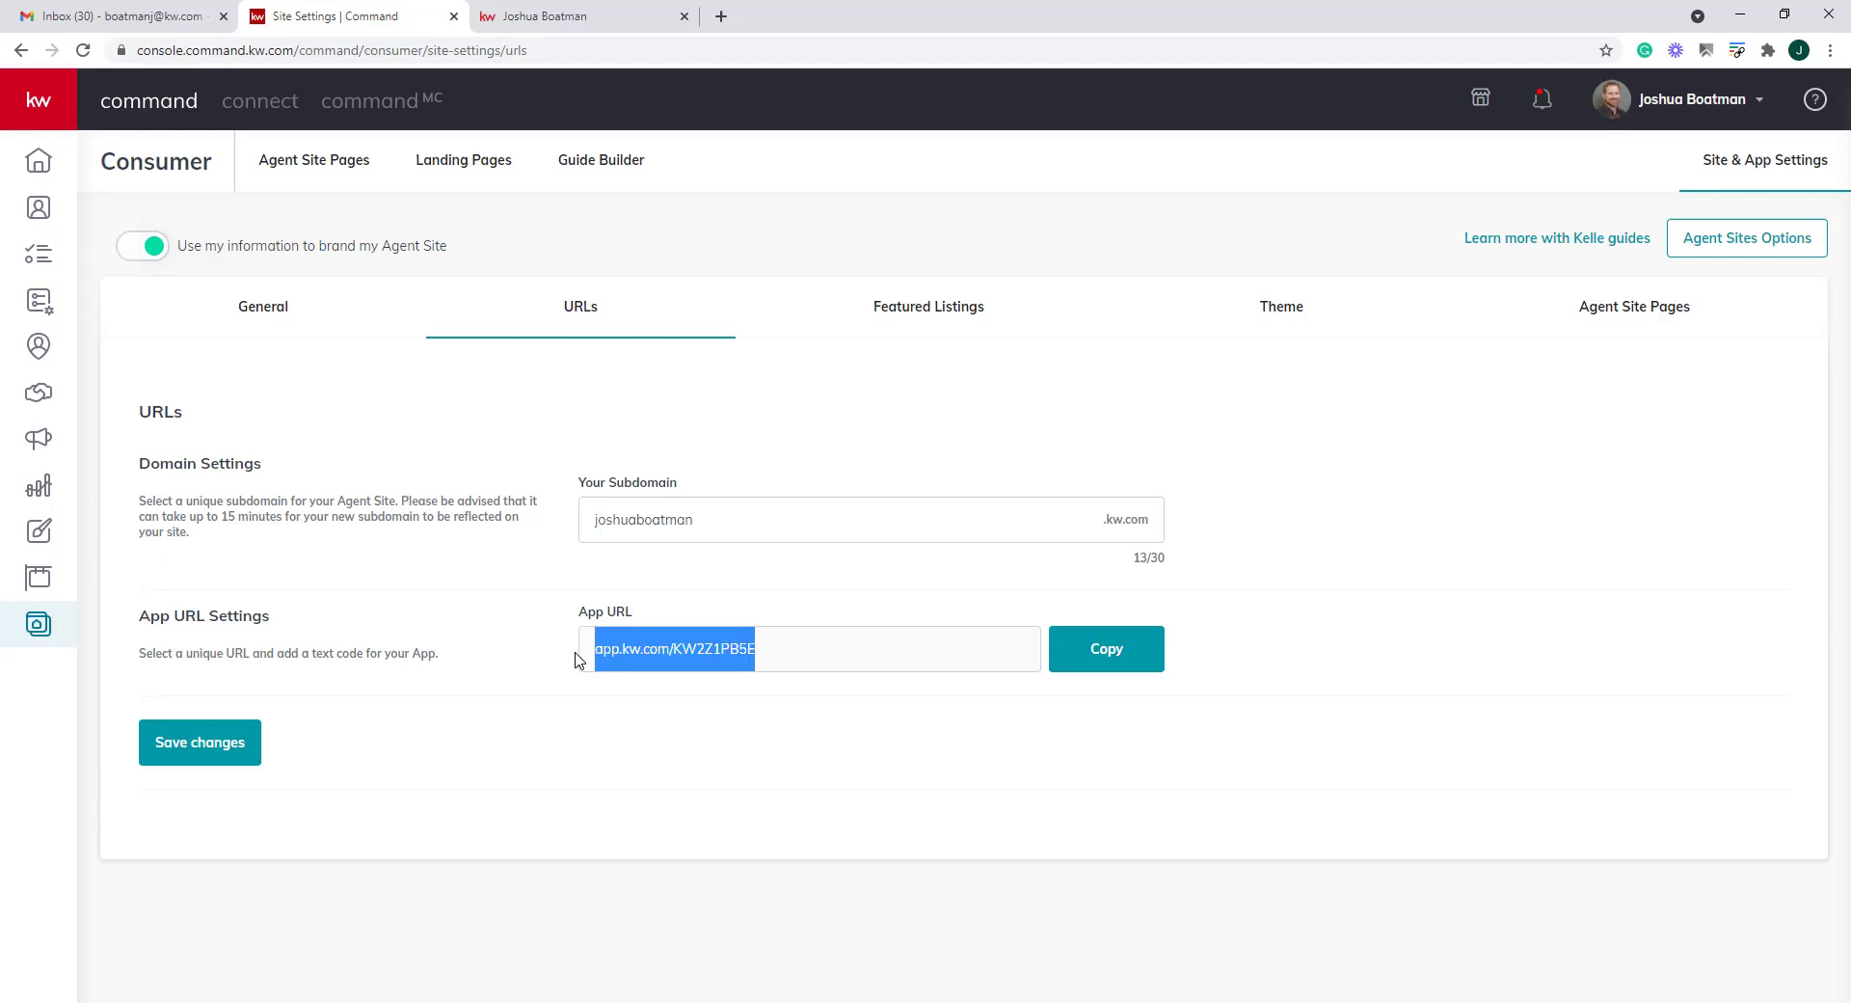
{"action": "left_click", "coordinate": [904, 308]}
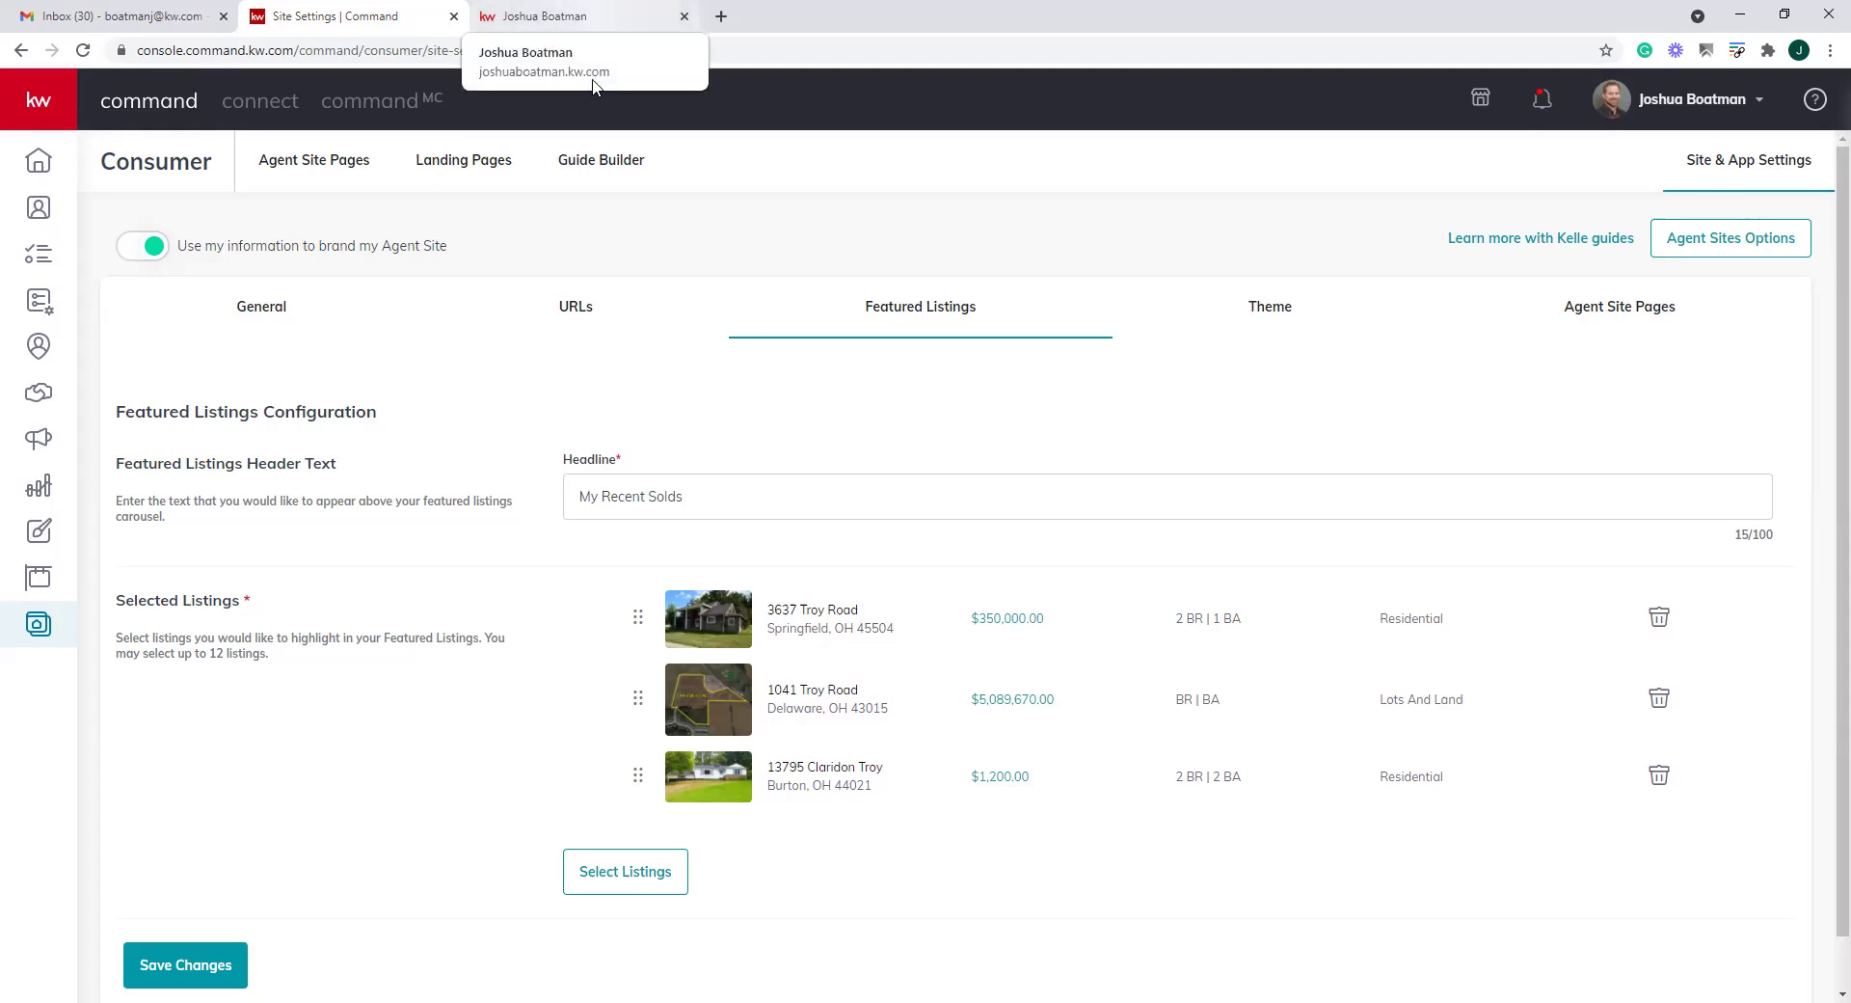
Compare the live site's 'My Recent Solds' heading with the Featured Listings headline field
{"action": "left_click", "coordinate": [569, 16]}
{"action": "scroll", "coordinate": [1414, 496], "scroll_direction": "down", "scroll_amount": 8}
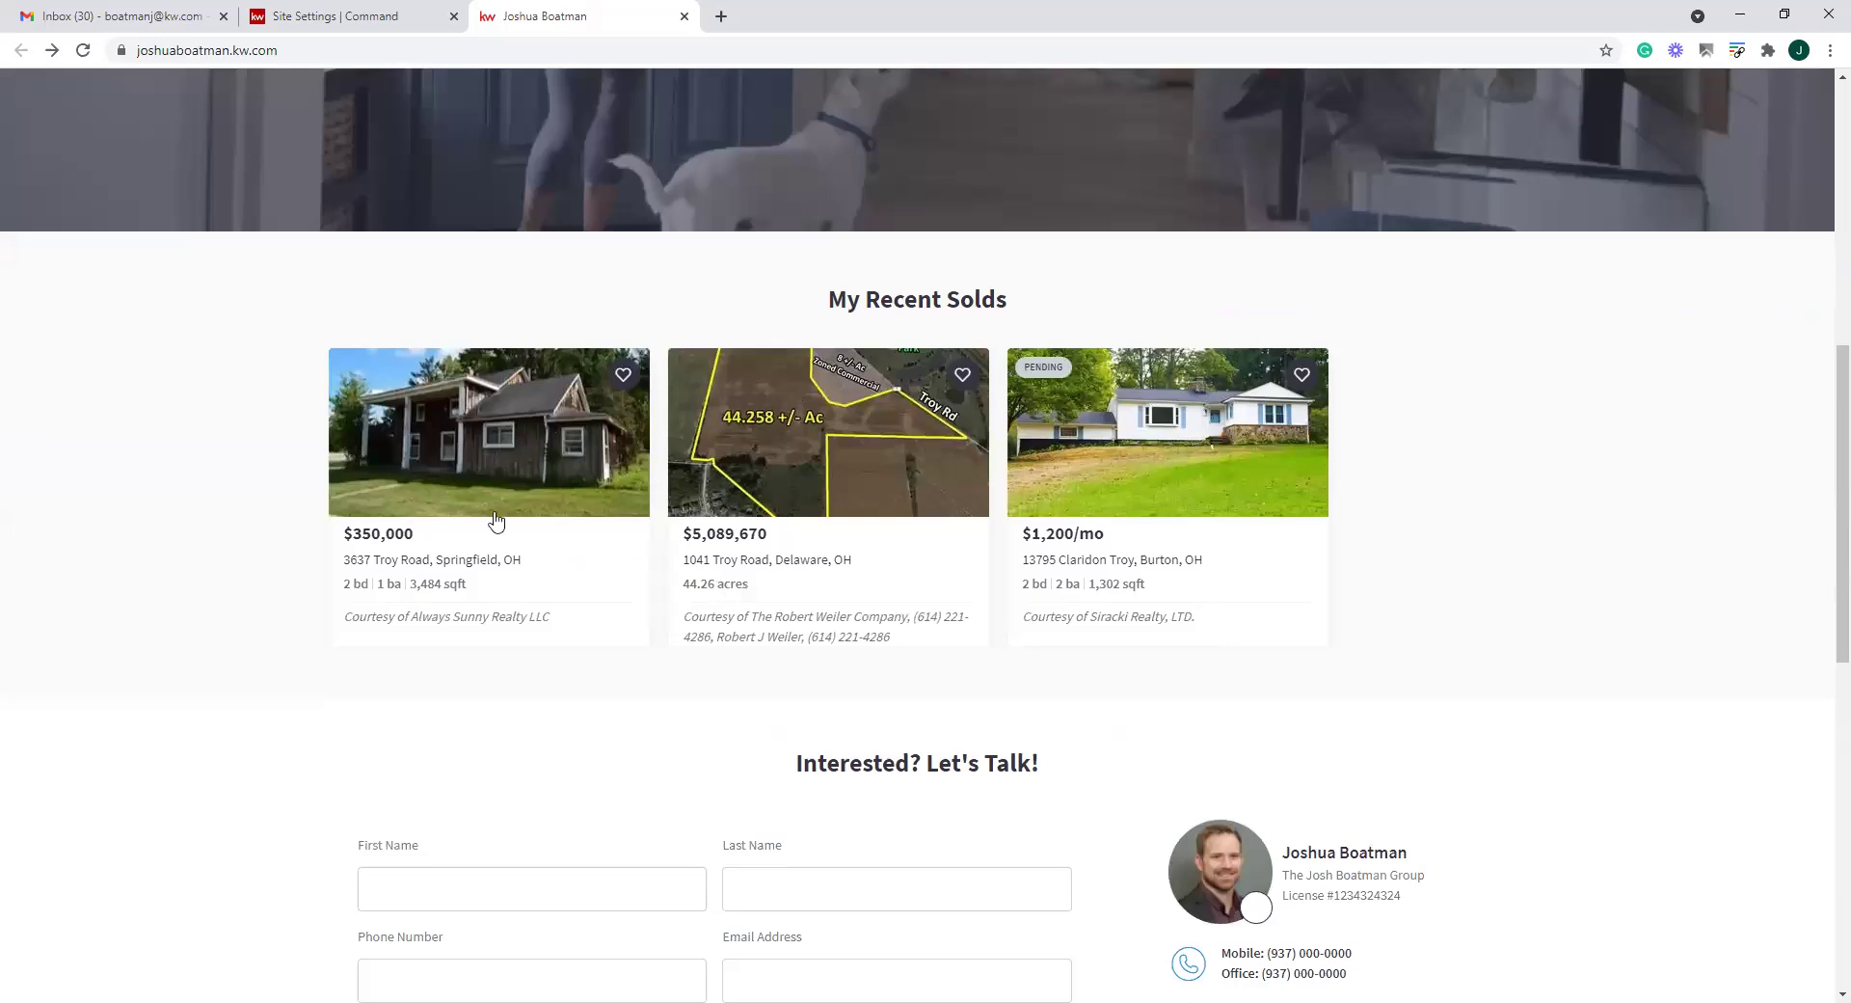
{"action": "left_click_drag", "start_coordinate": [1033, 314], "coordinate": [788, 310]}
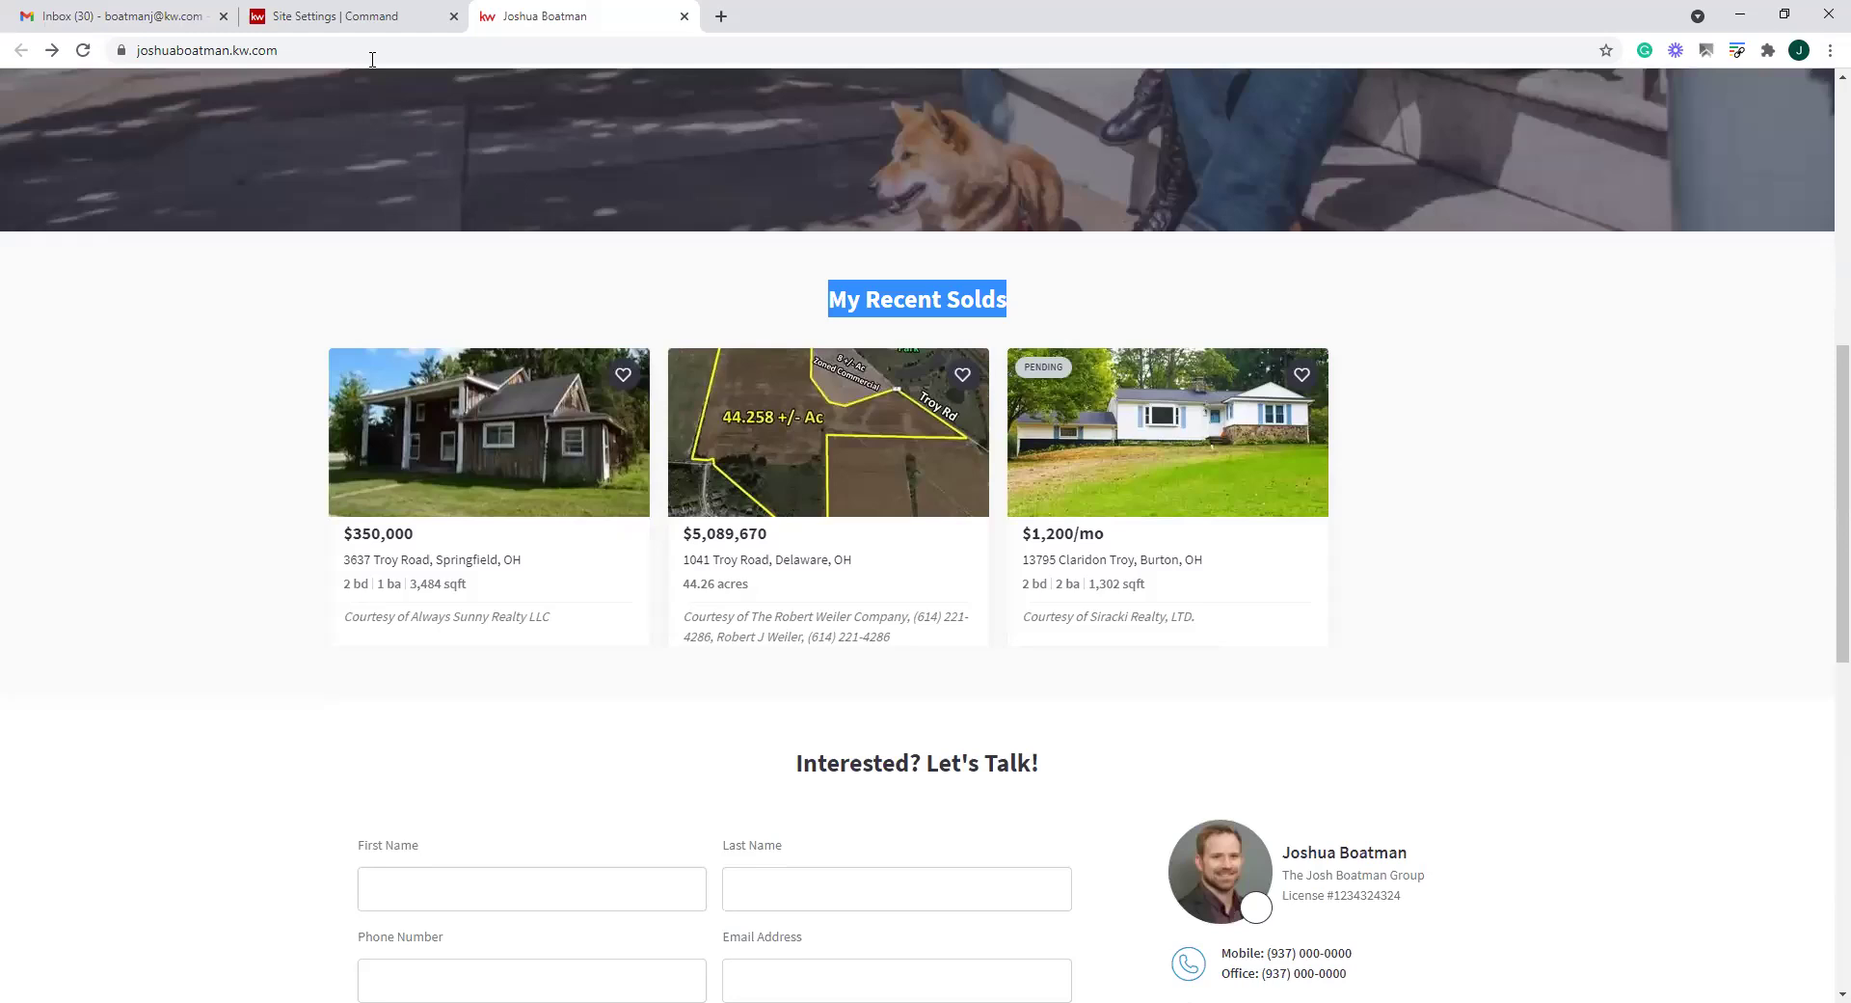
{"action": "left_click", "coordinate": [347, 24]}
{"action": "left_click_drag", "start_coordinate": [690, 496], "coordinate": [504, 499]}
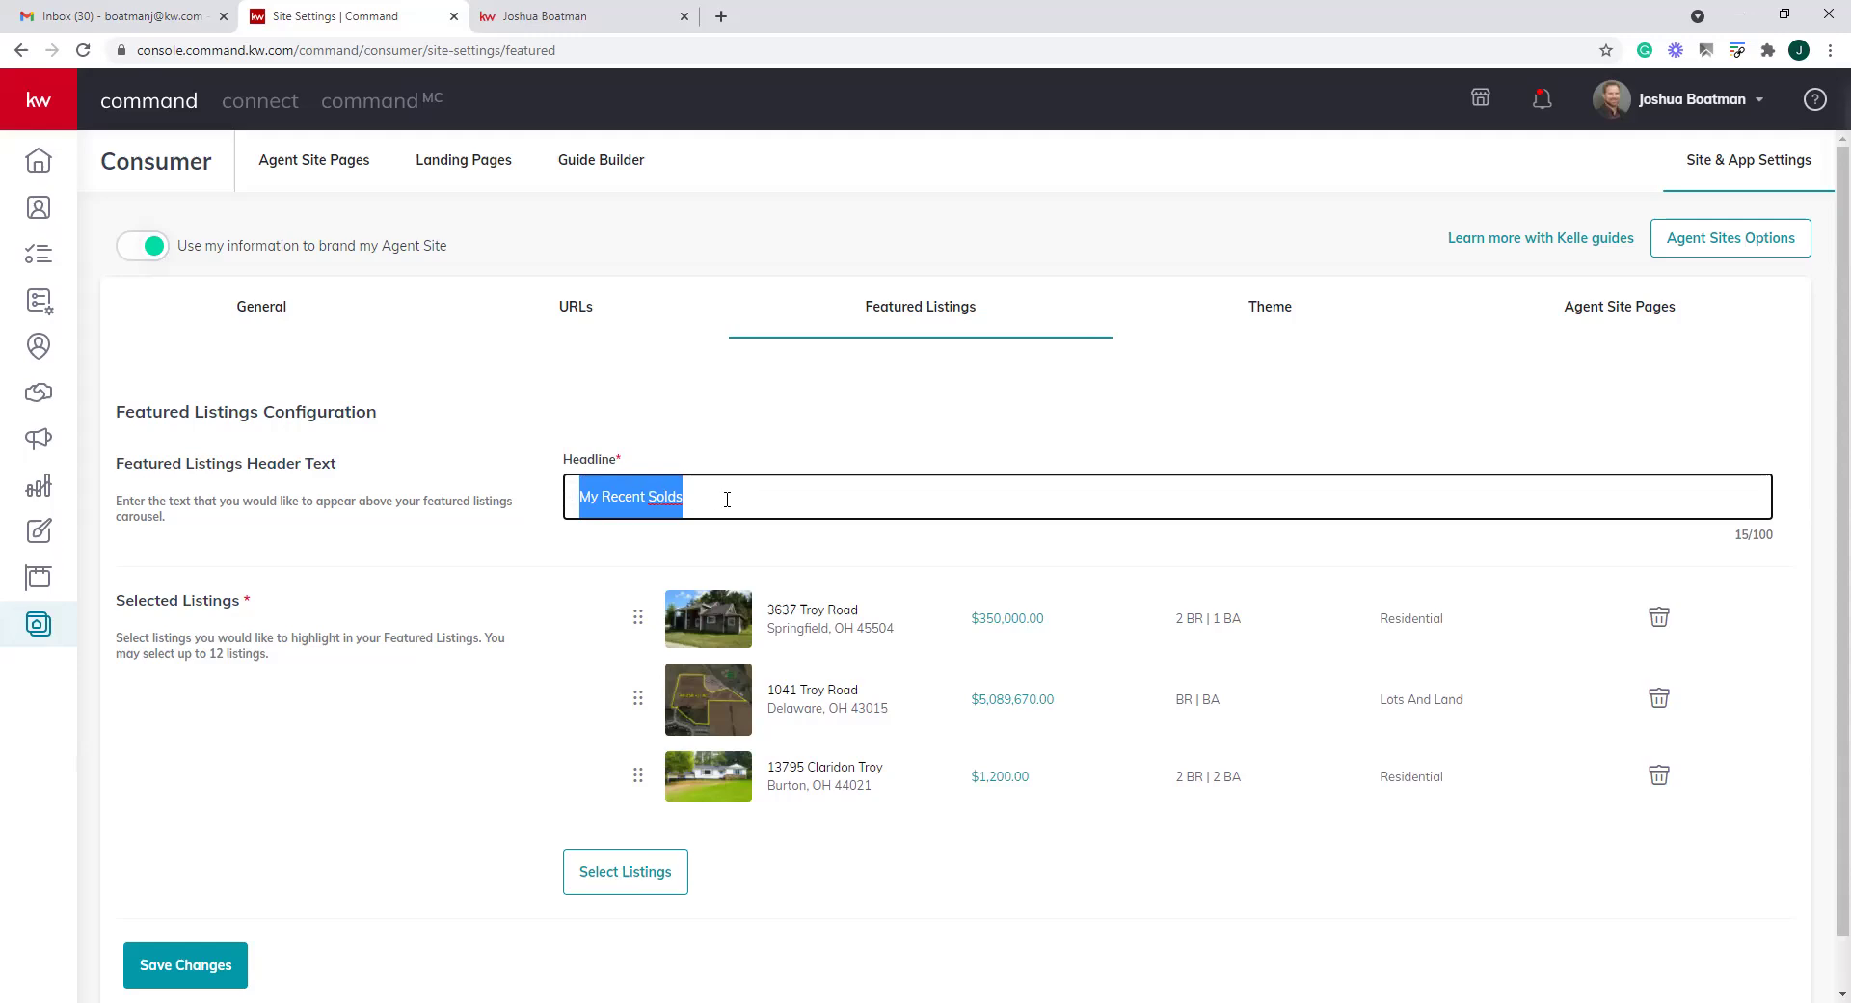
{"action": "left_click_drag", "start_coordinate": [727, 498], "coordinate": [497, 507]}
{"action": "left_click_drag", "start_coordinate": [637, 698], "coordinate": [648, 663]}
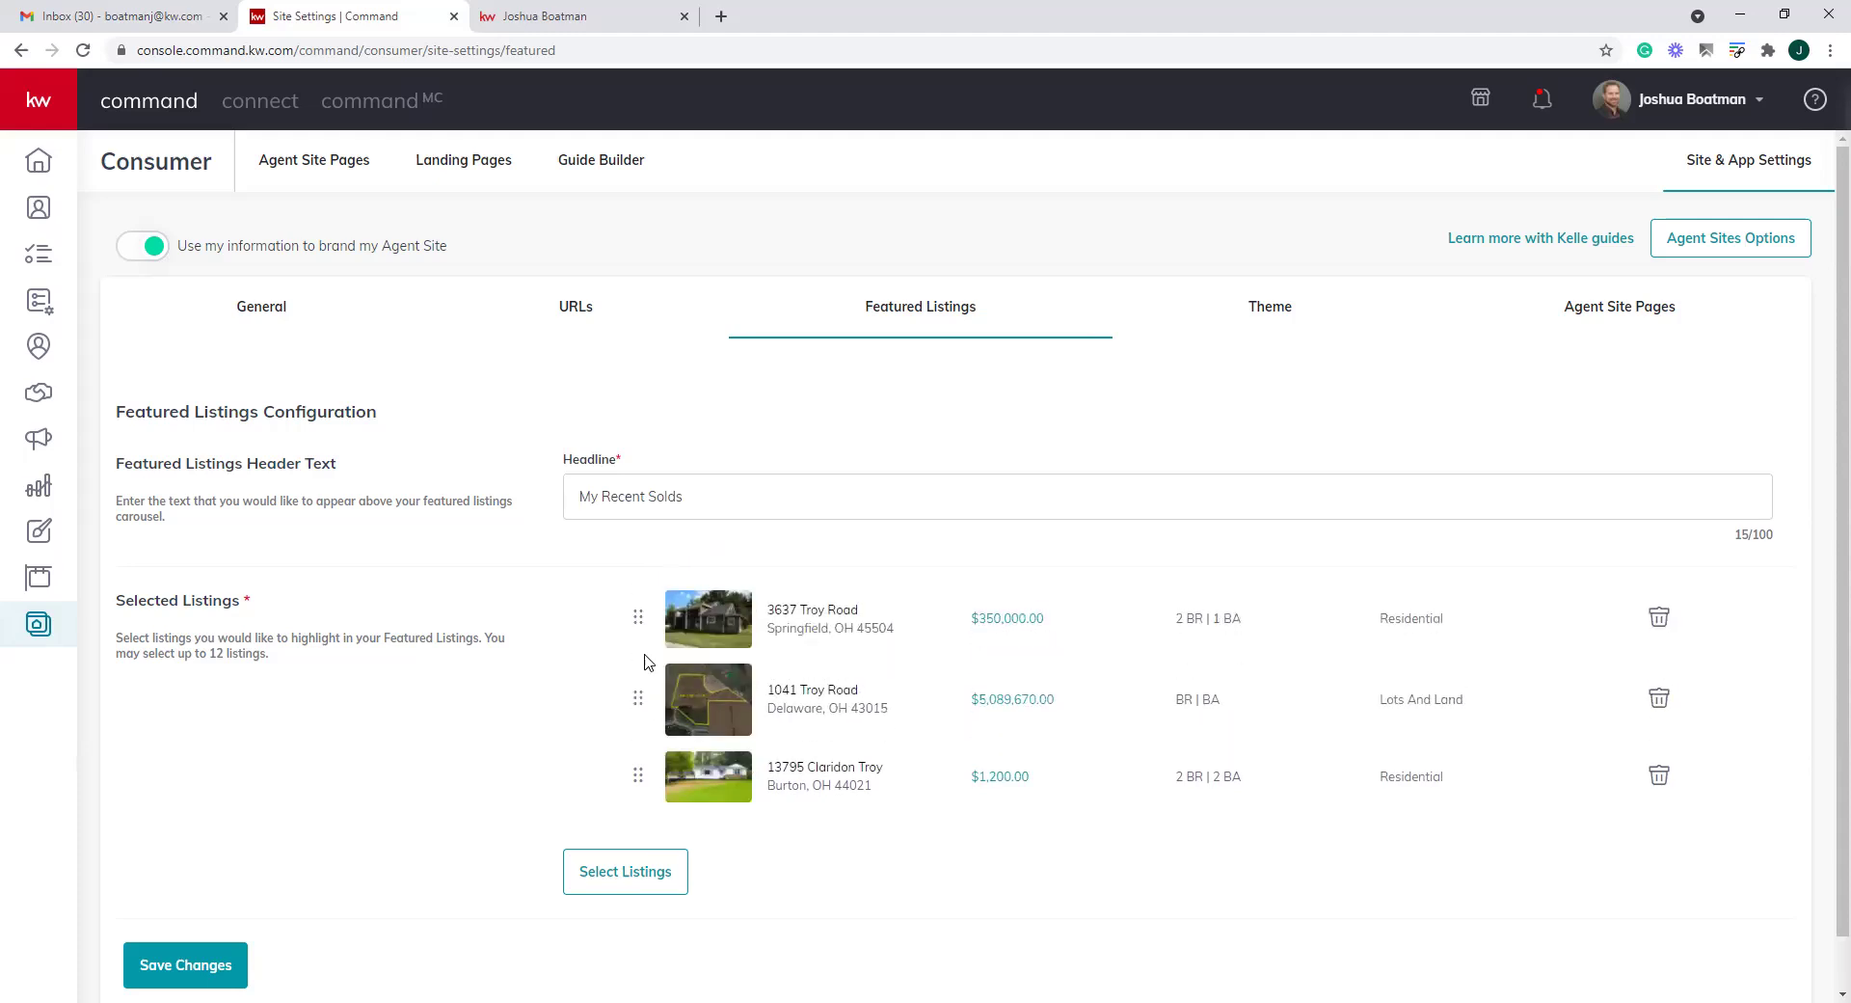
{"action": "left_click", "coordinate": [1659, 698]}
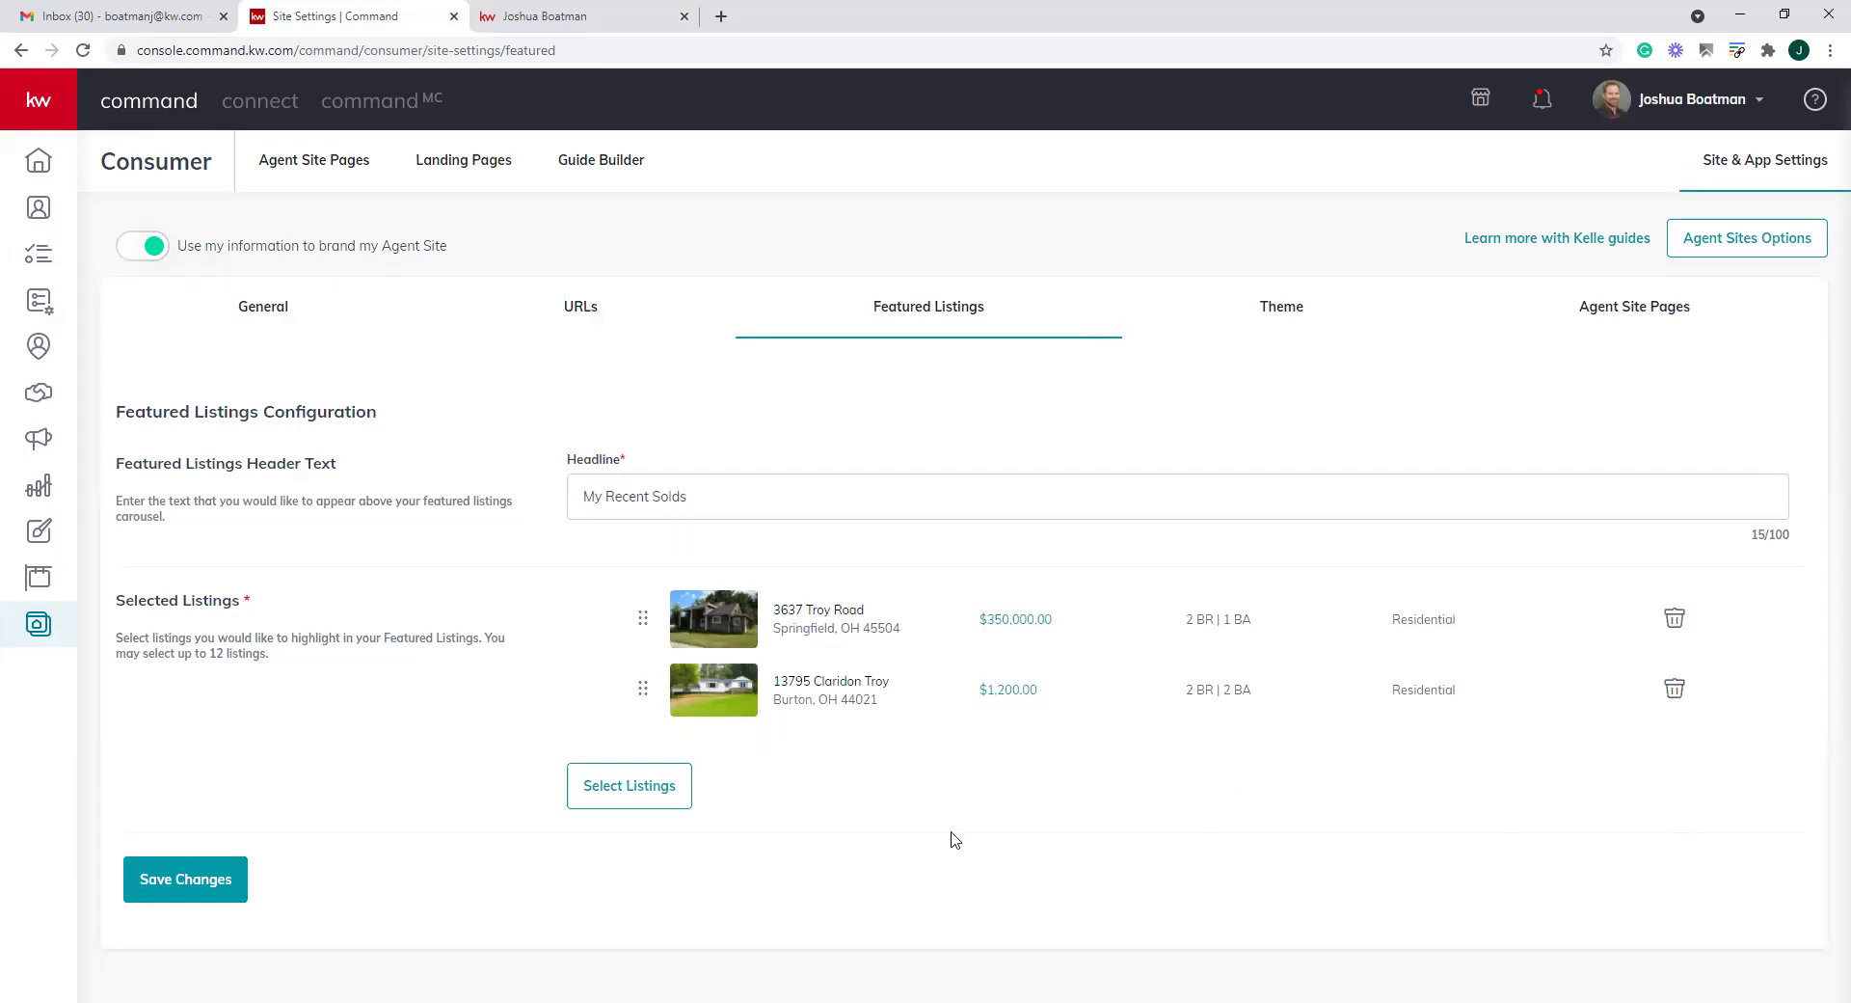
{"action": "left_click", "coordinate": [650, 806]}
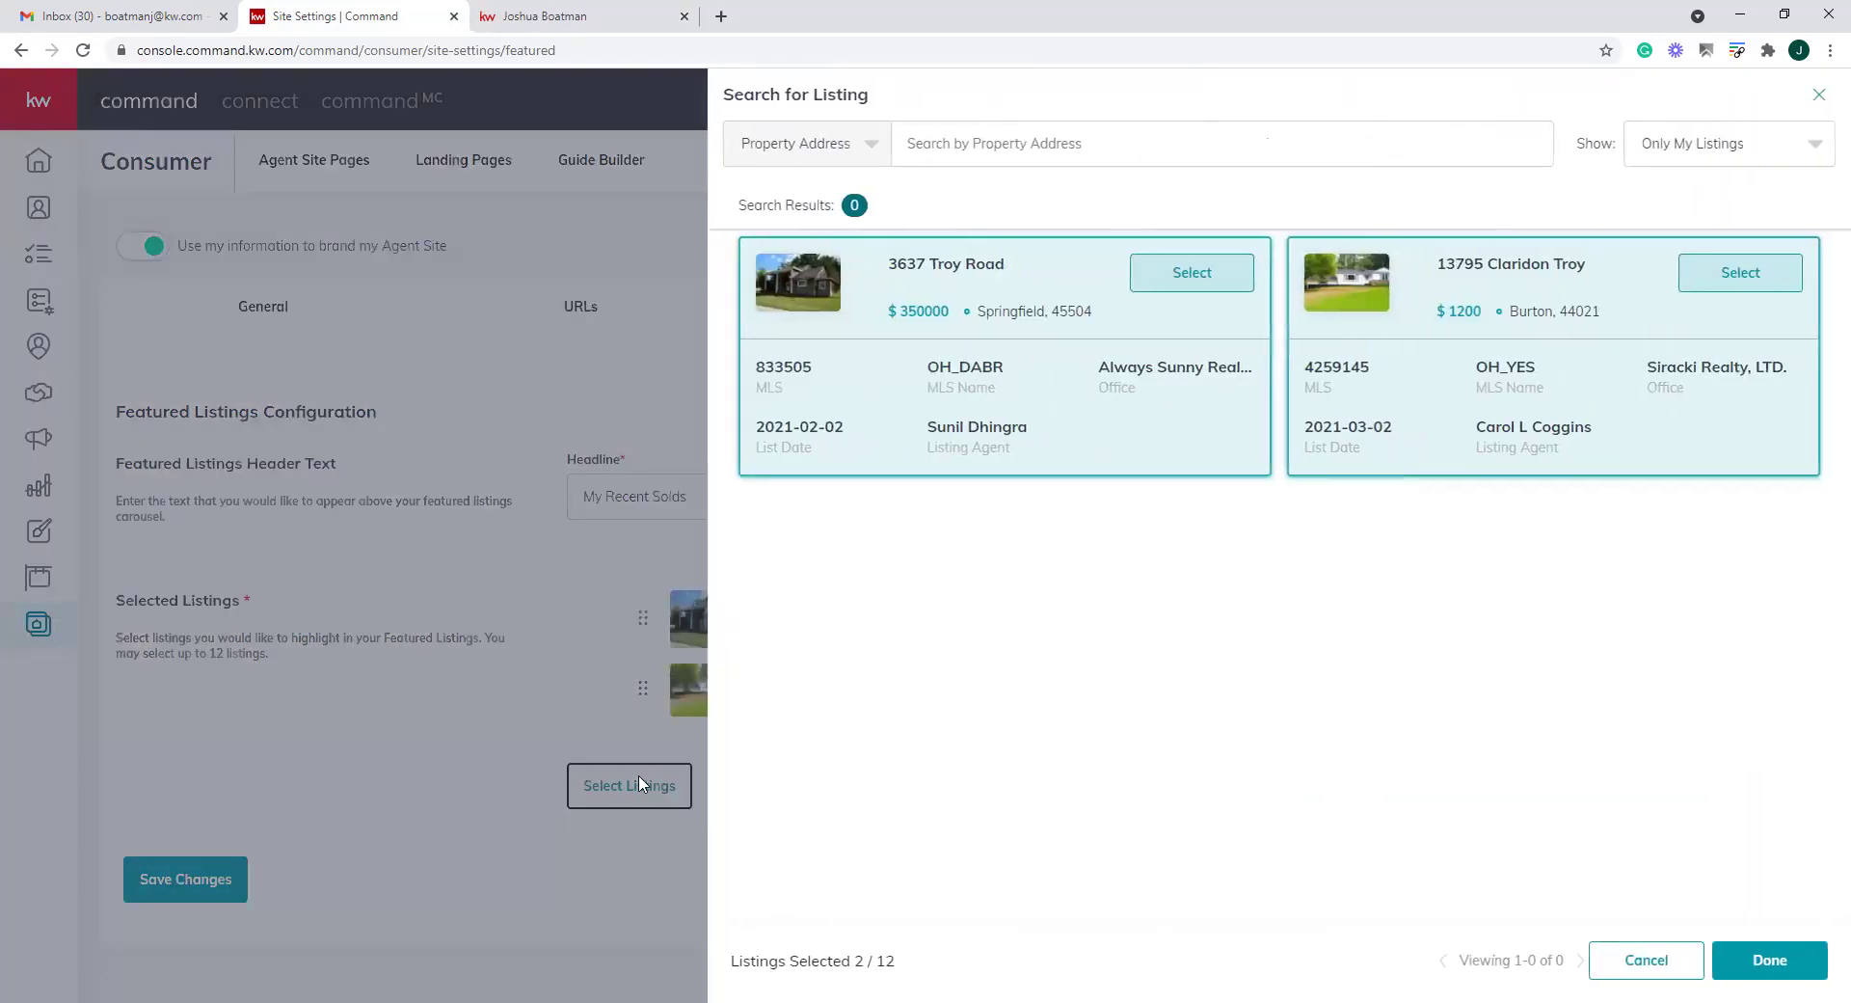
{"action": "left_click", "coordinate": [894, 143]}
{"action": "left_click", "coordinate": [973, 222]}
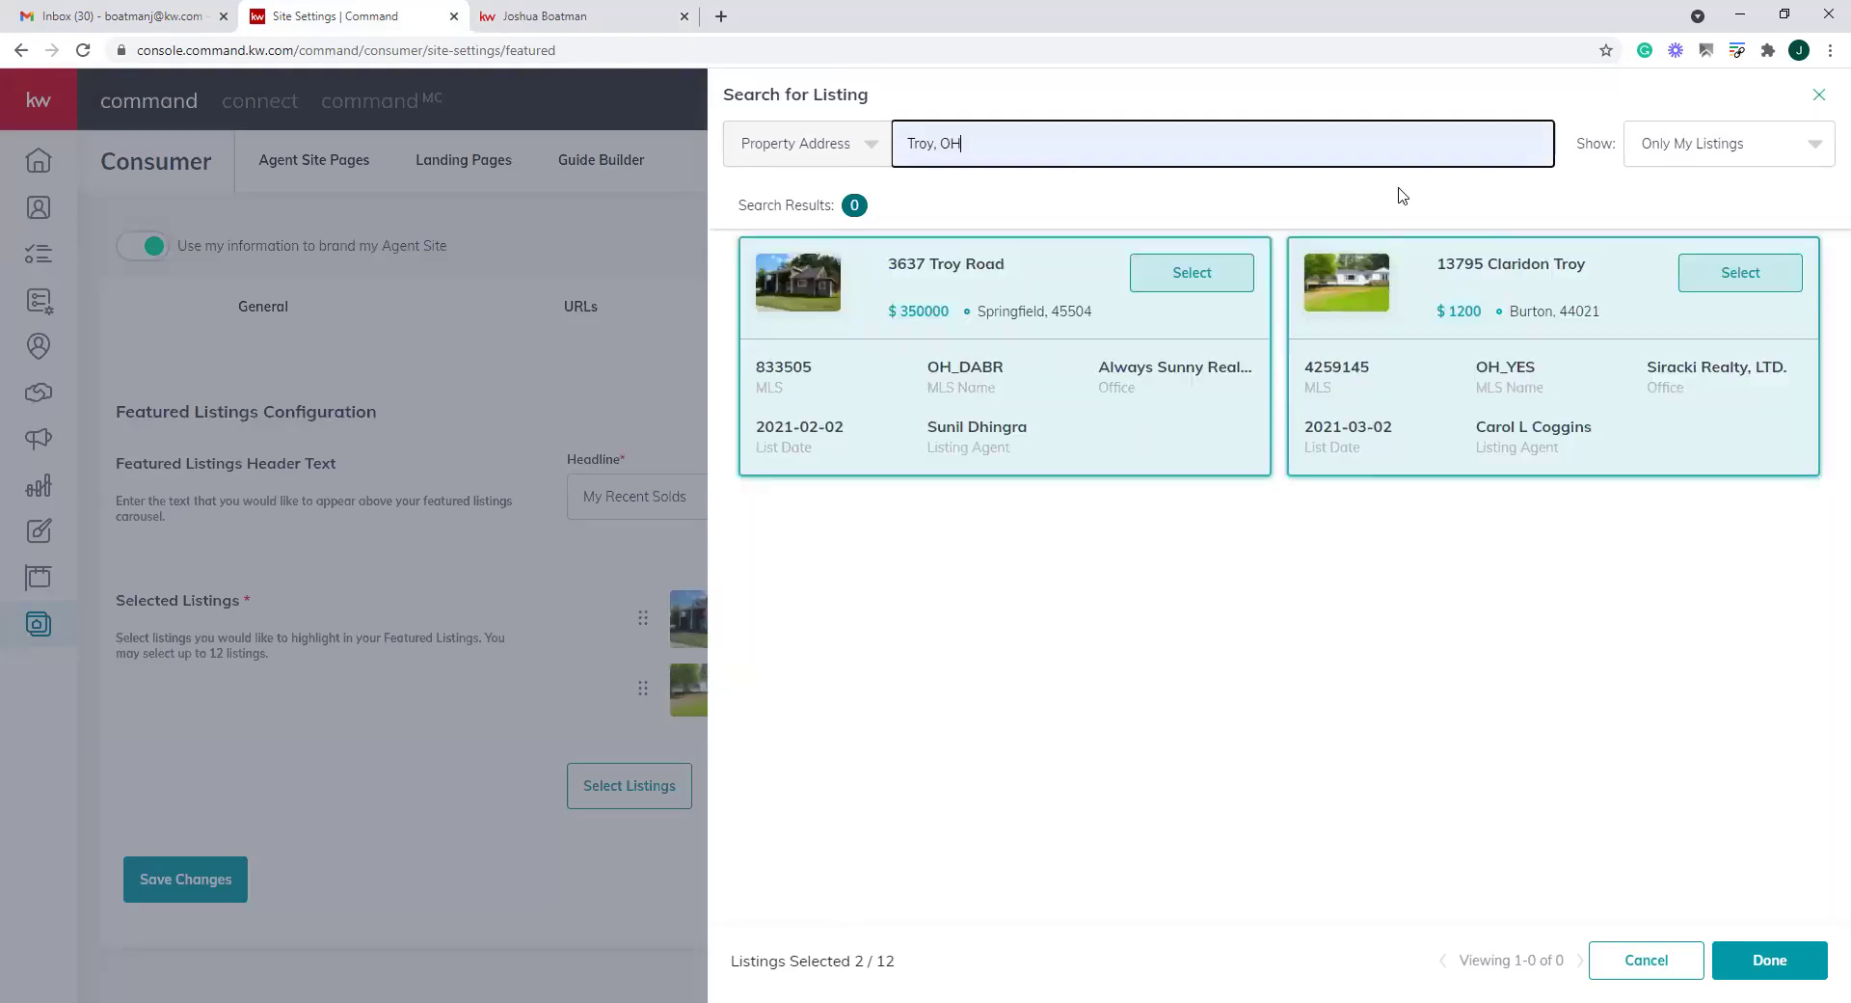
{"action": "left_click", "coordinate": [1760, 160]}
{"action": "left_click", "coordinate": [1726, 198]}
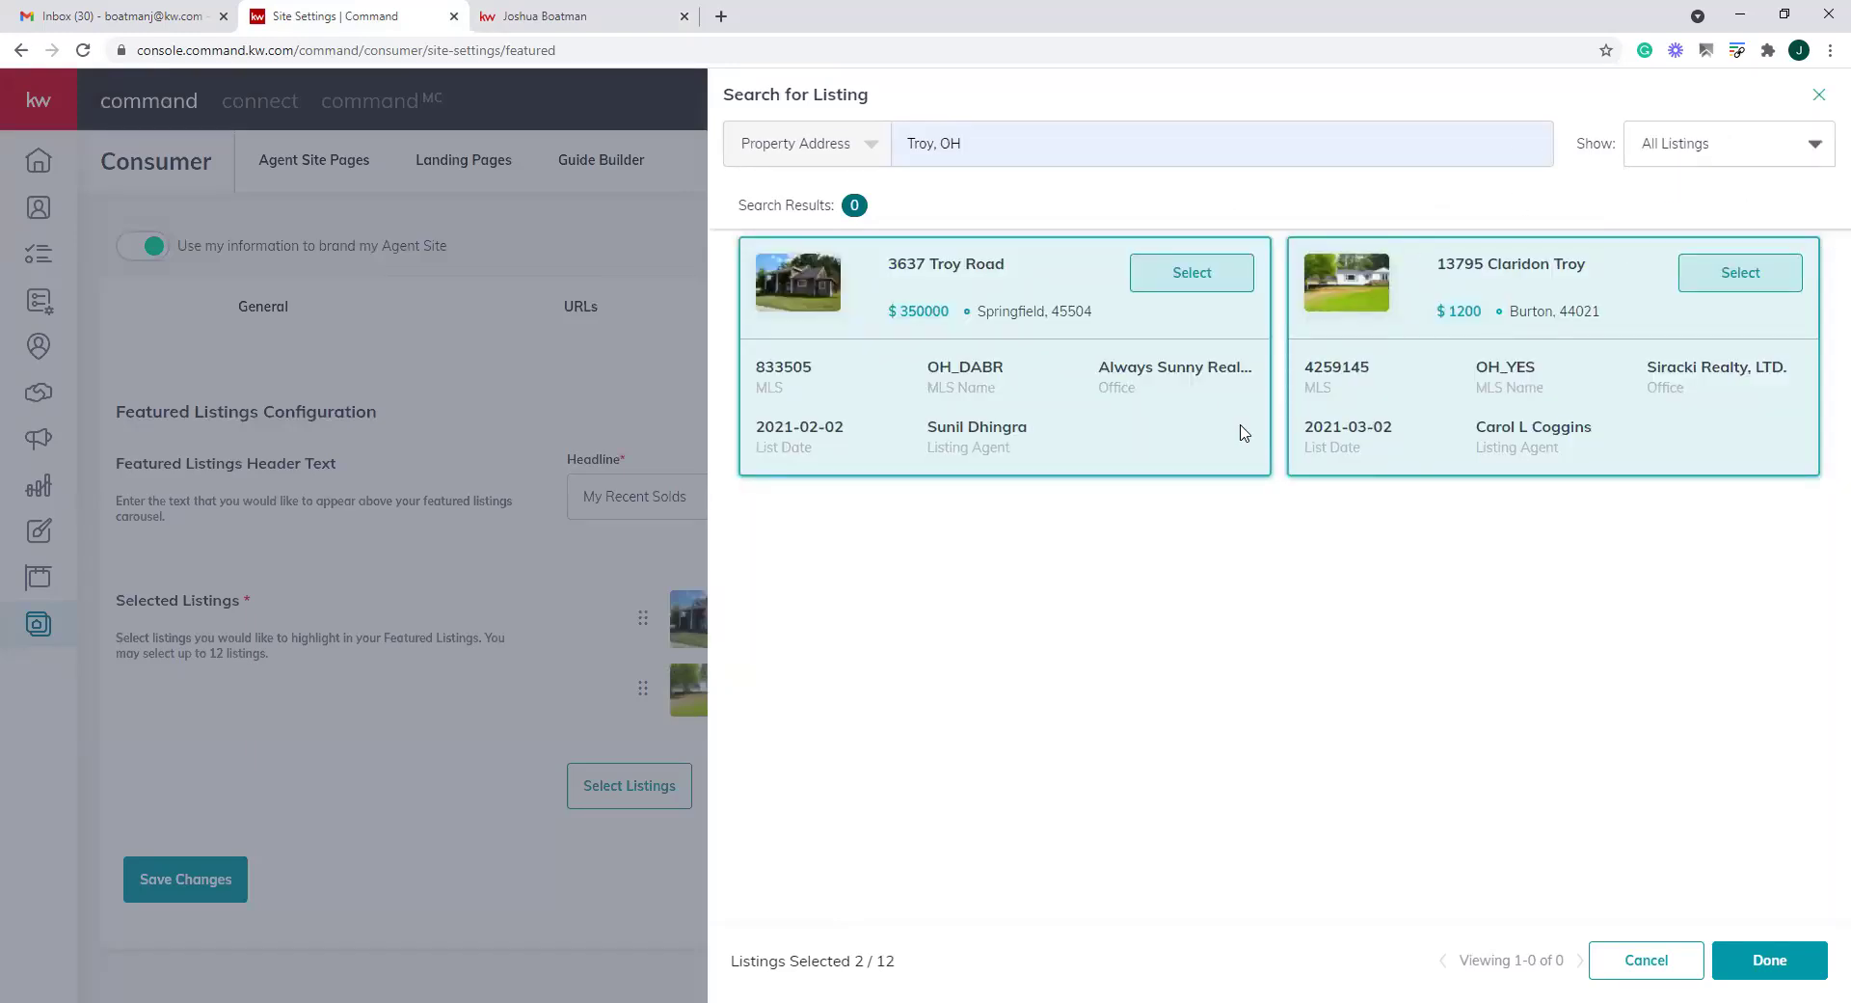
{"action": "left_click", "coordinate": [1091, 146]}
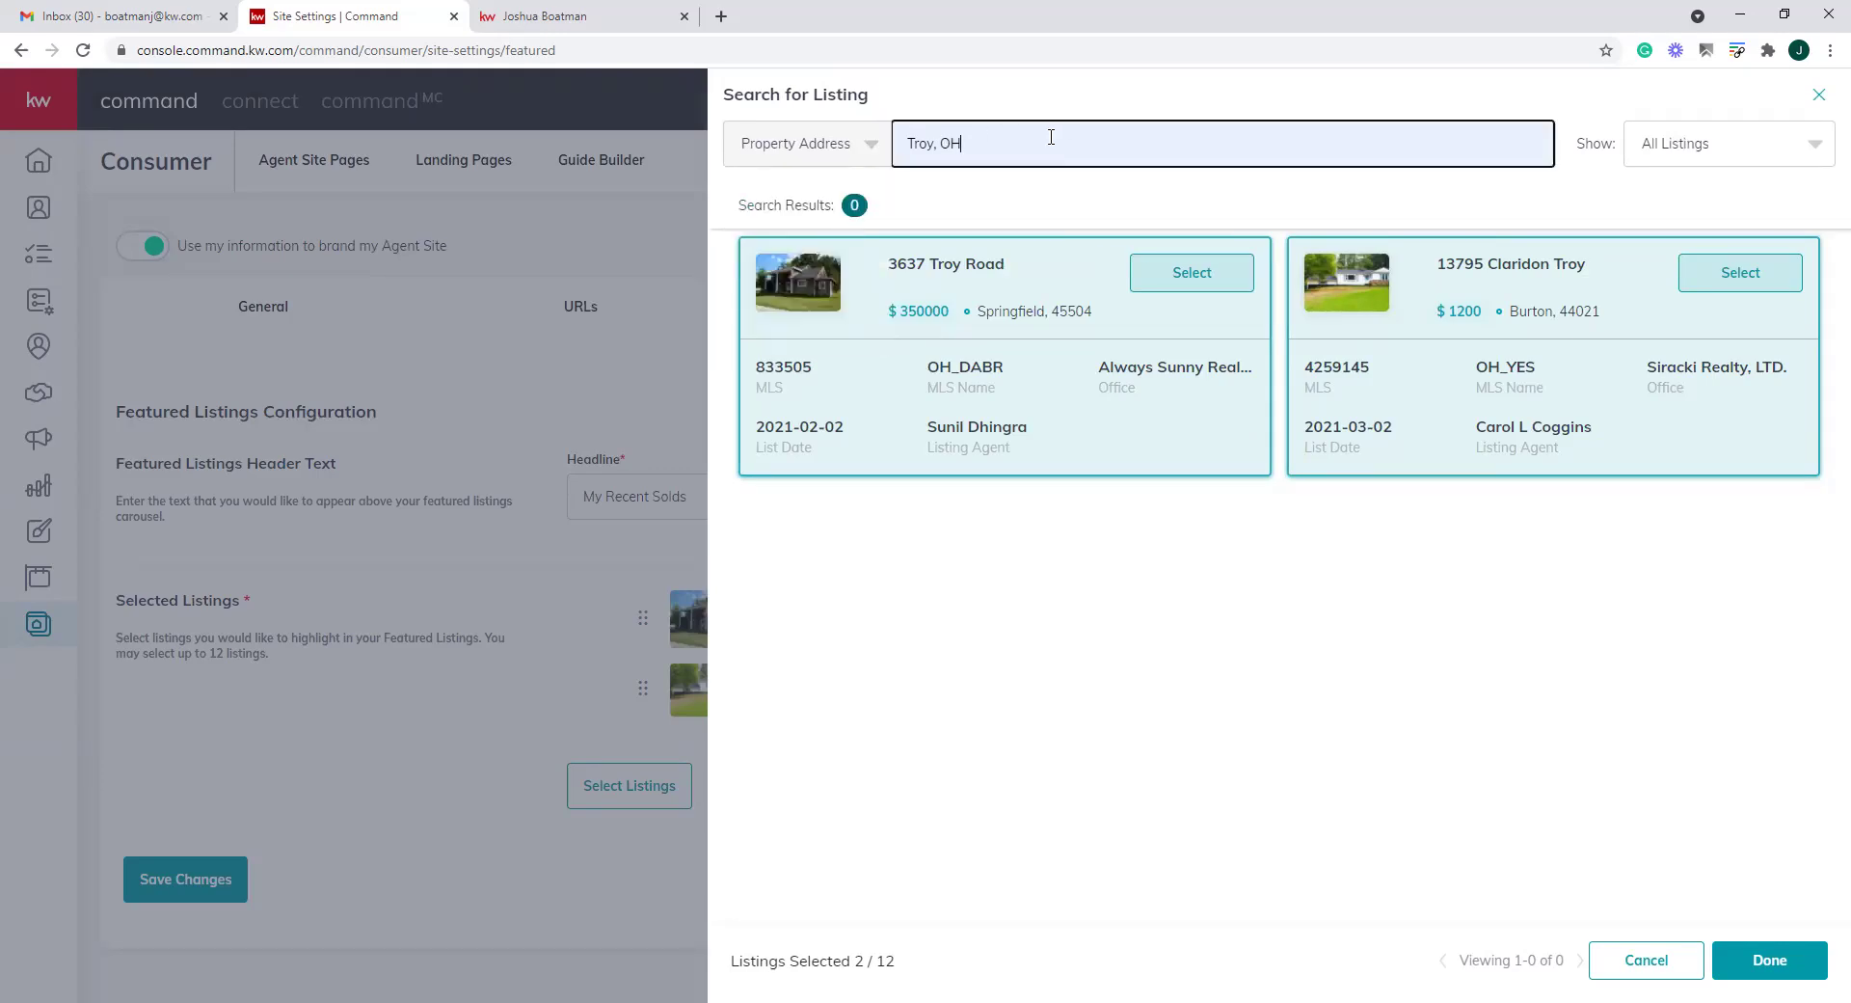
{"action": "key", "text": "BackSpace"}
{"action": "key", "text": "BackSpace"}
{"action": "type", "text": "OH"}
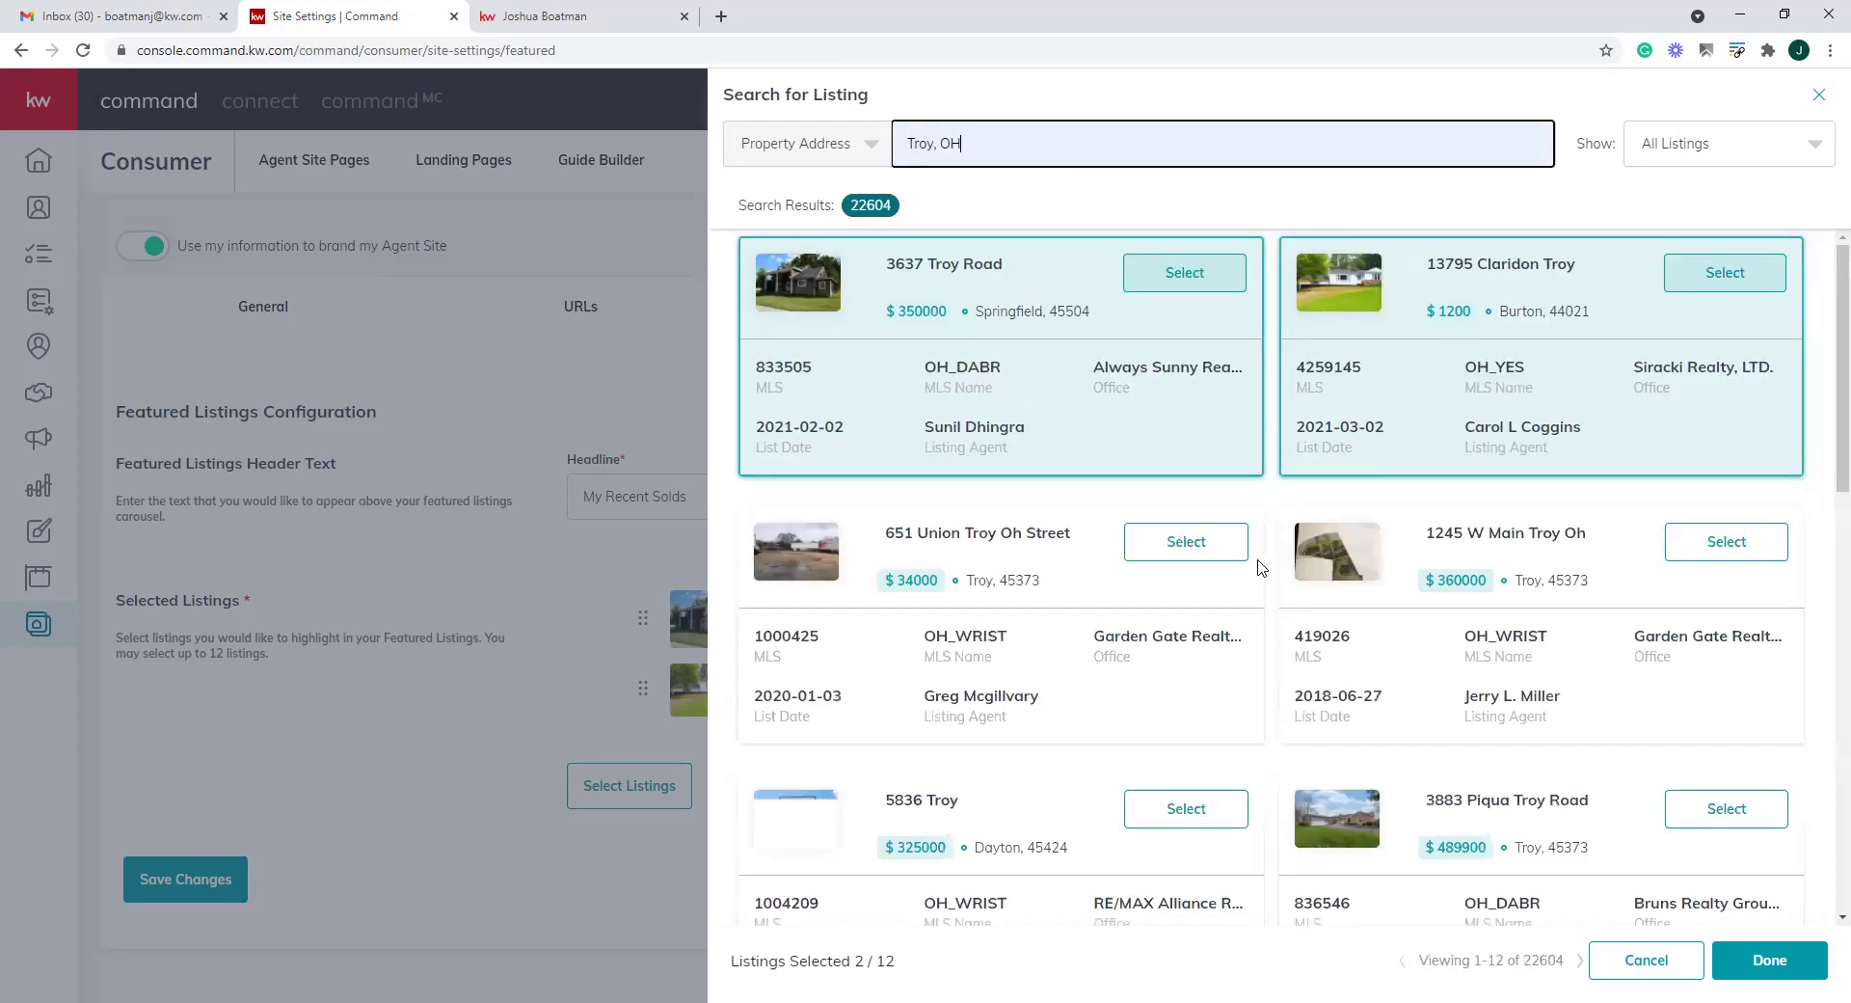
{"action": "scroll", "coordinate": [1258, 568], "scroll_direction": "down", "scroll_amount": 2}
{"action": "scroll", "coordinate": [1258, 568], "scroll_direction": "down", "scroll_amount": 8}
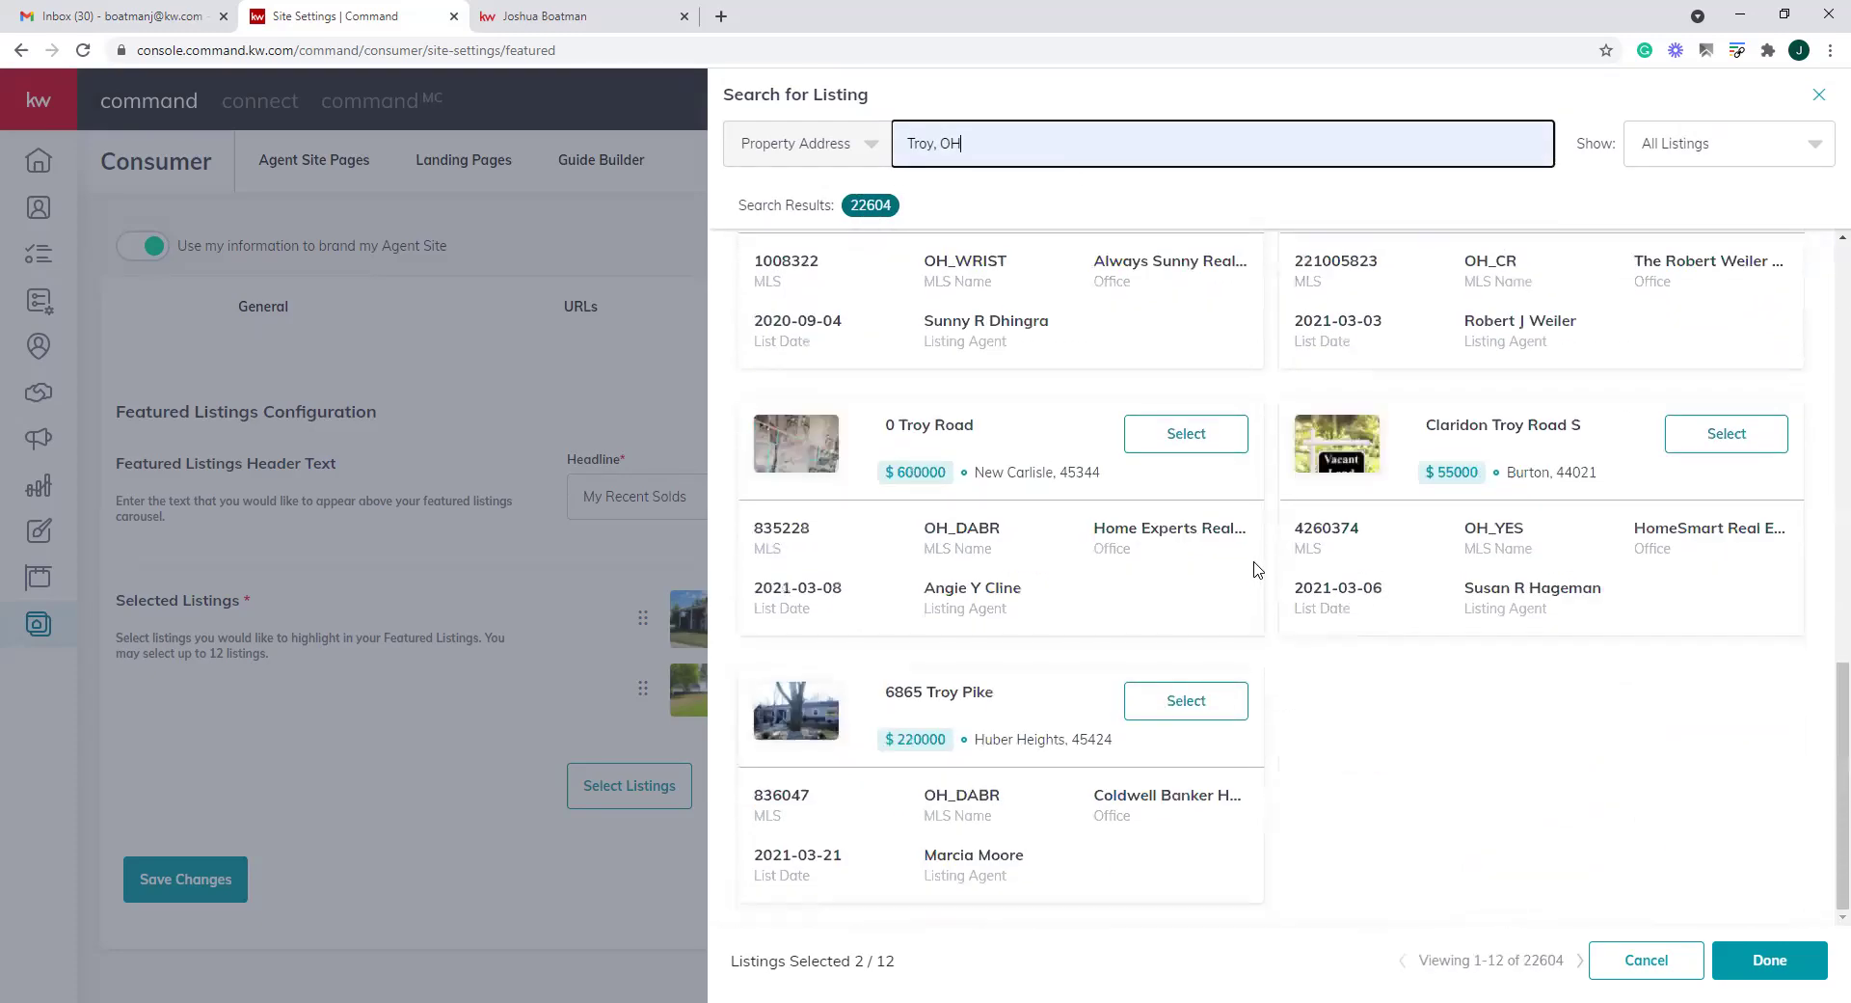
{"action": "left_click", "coordinate": [1180, 704]}
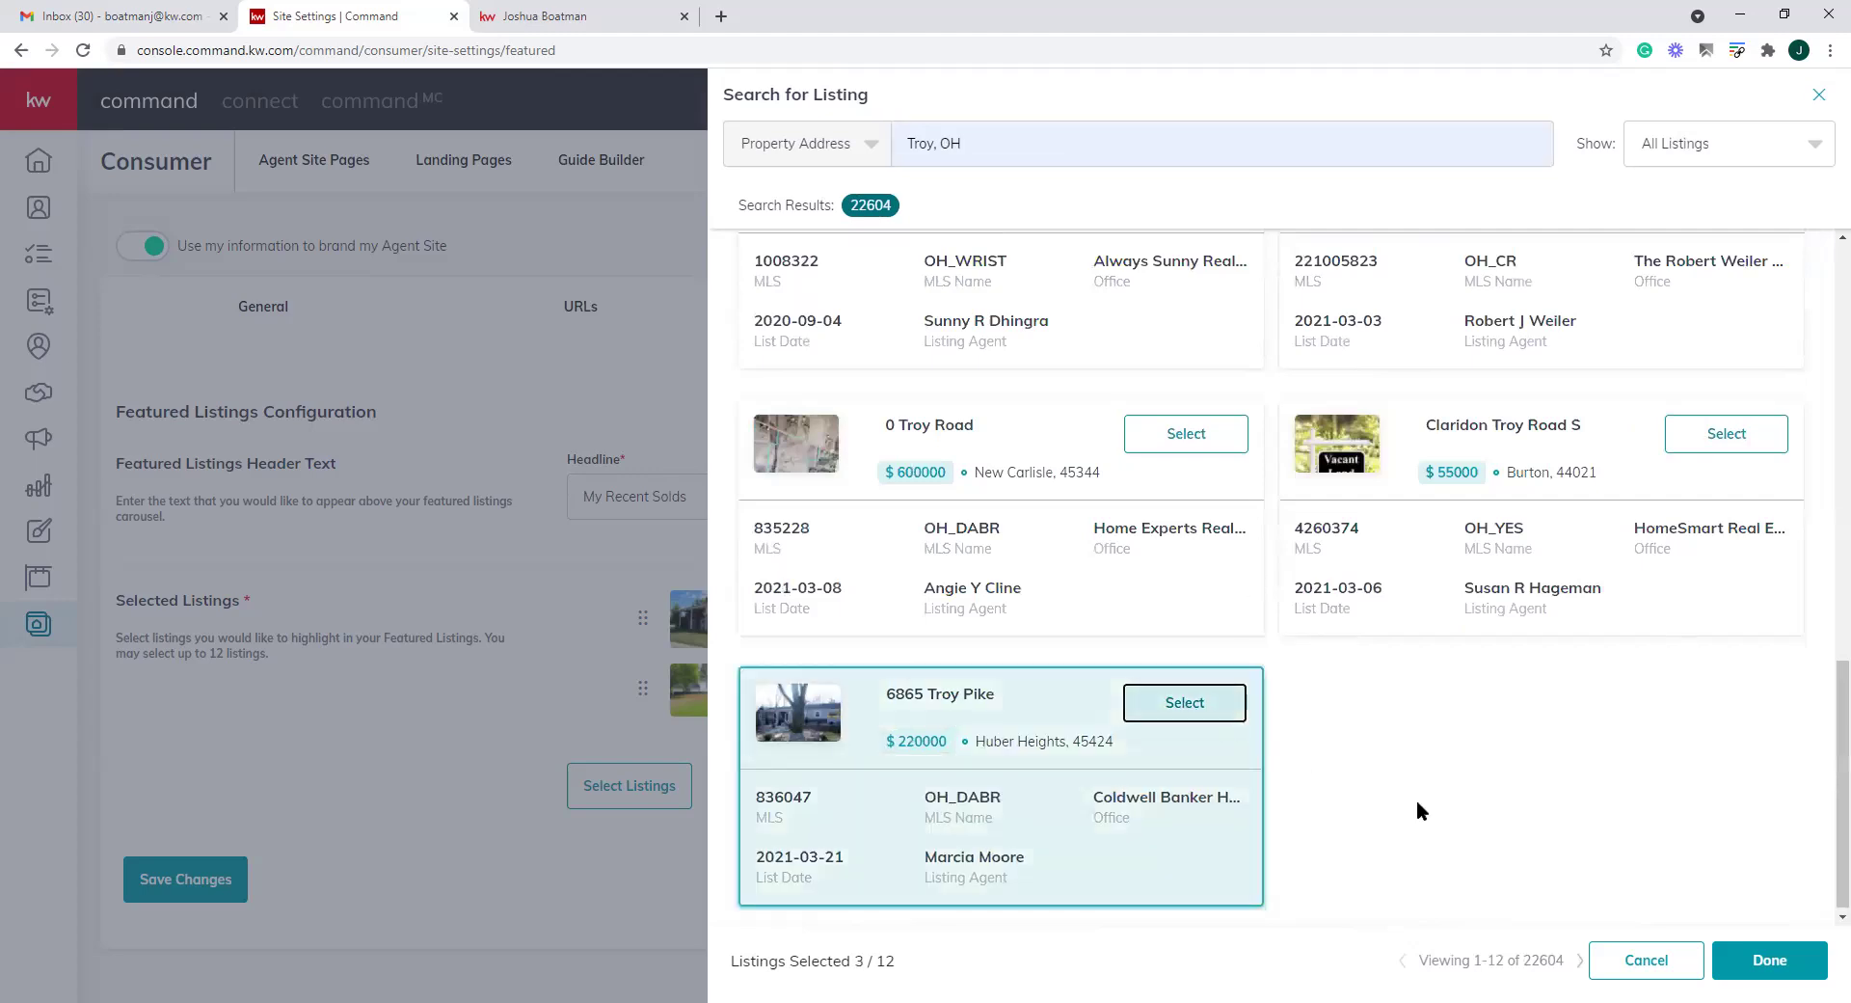
{"action": "left_click", "coordinate": [1770, 961]}
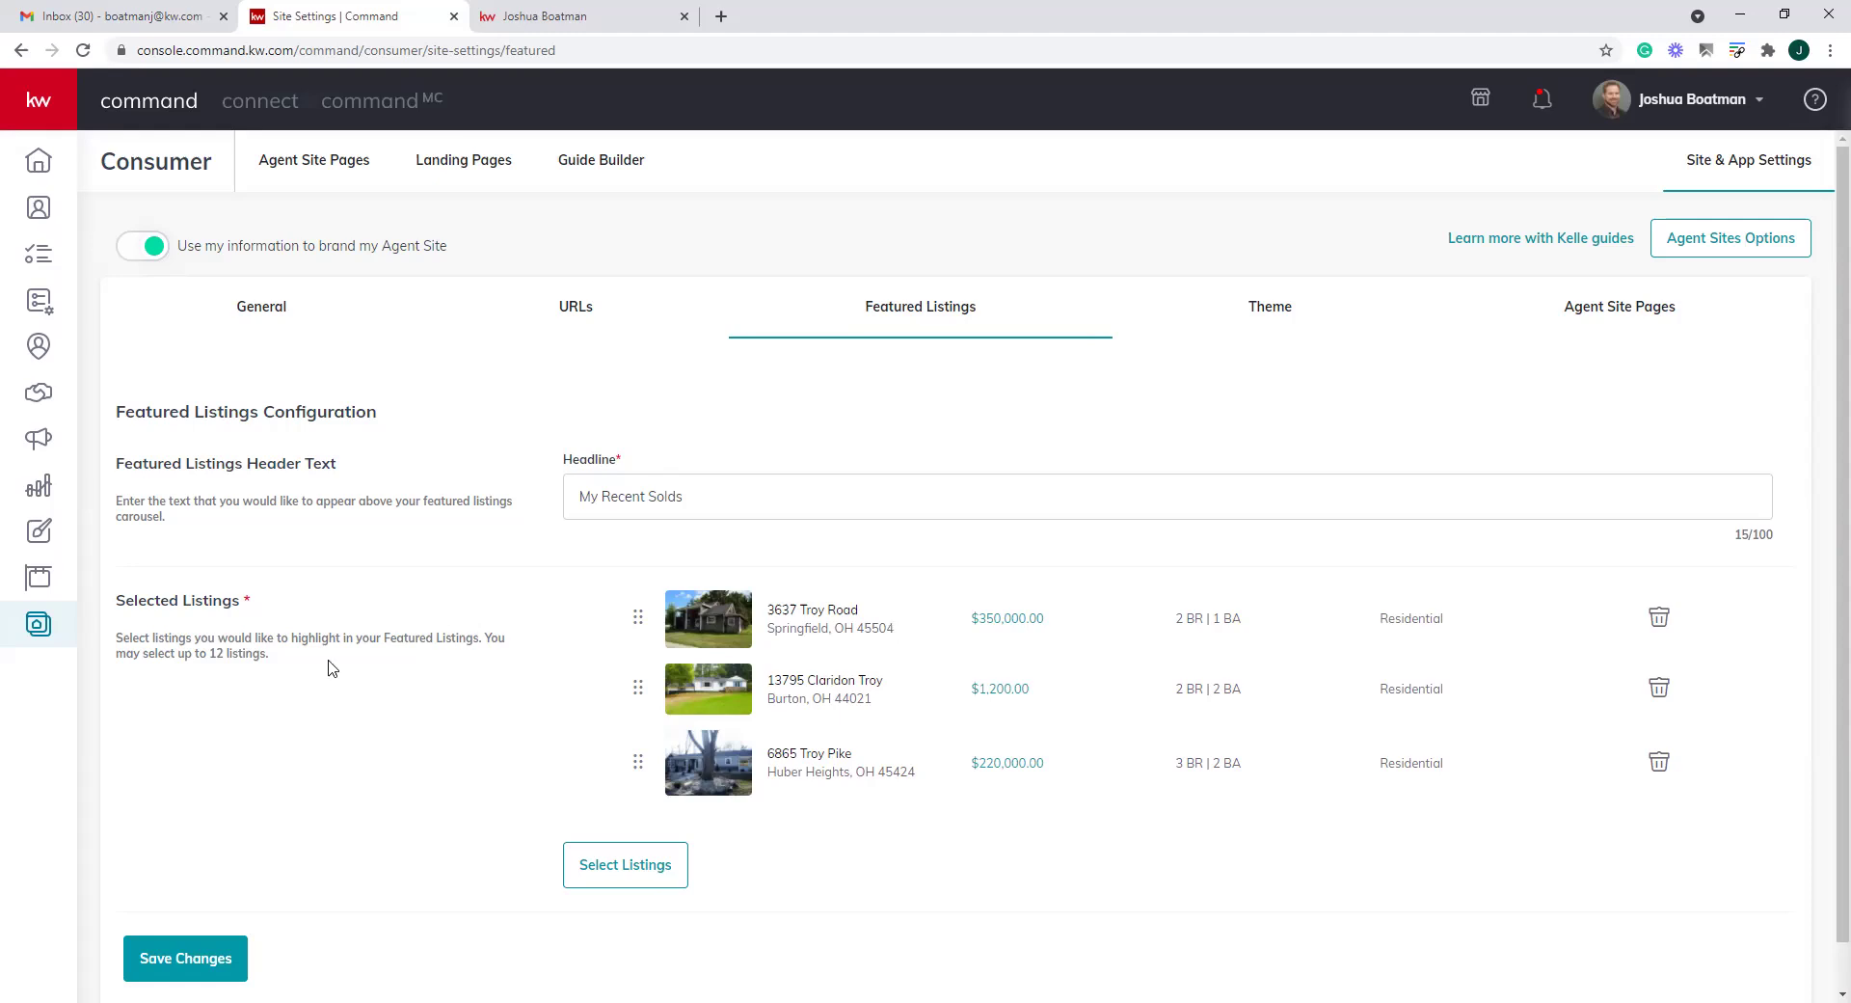
Read the up-to-12-listings note and color theme, then view the seven Agent Site pages
{"action": "left_click_drag", "start_coordinate": [277, 667], "coordinate": [275, 652]}
{"action": "triple_click", "coordinate": [239, 658]}
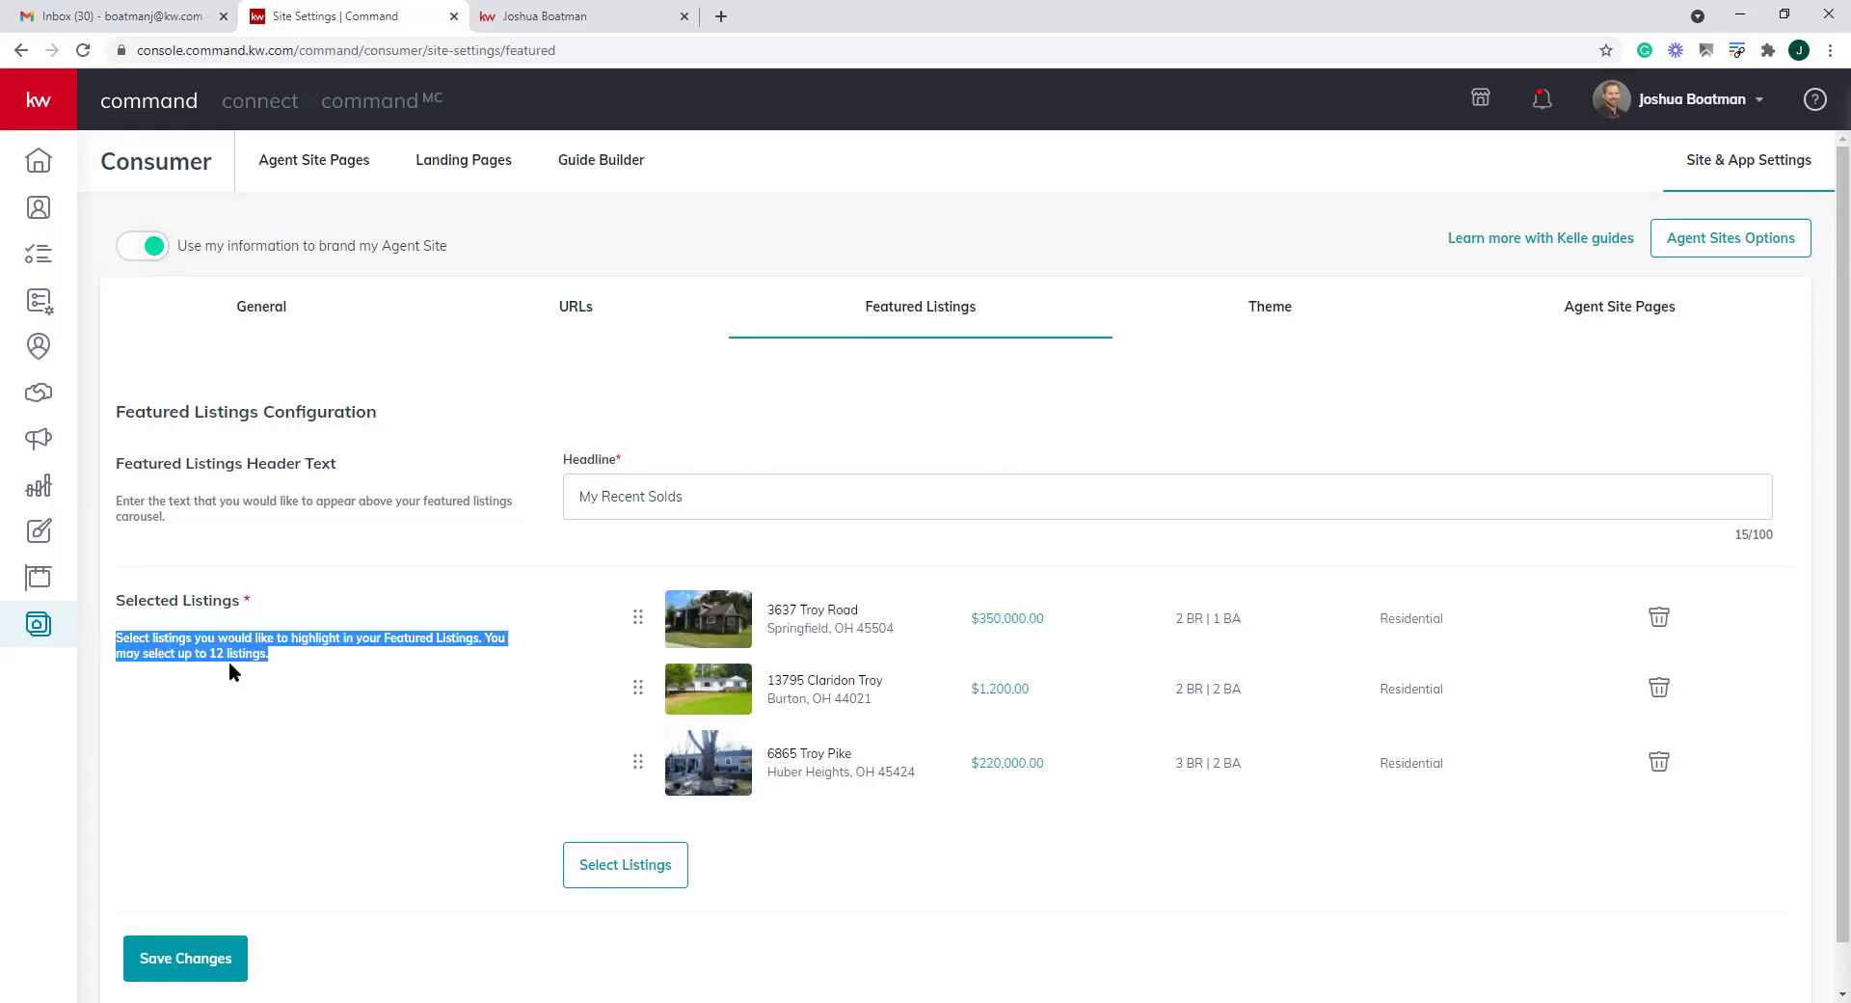
{"action": "left_click", "coordinate": [1277, 309]}
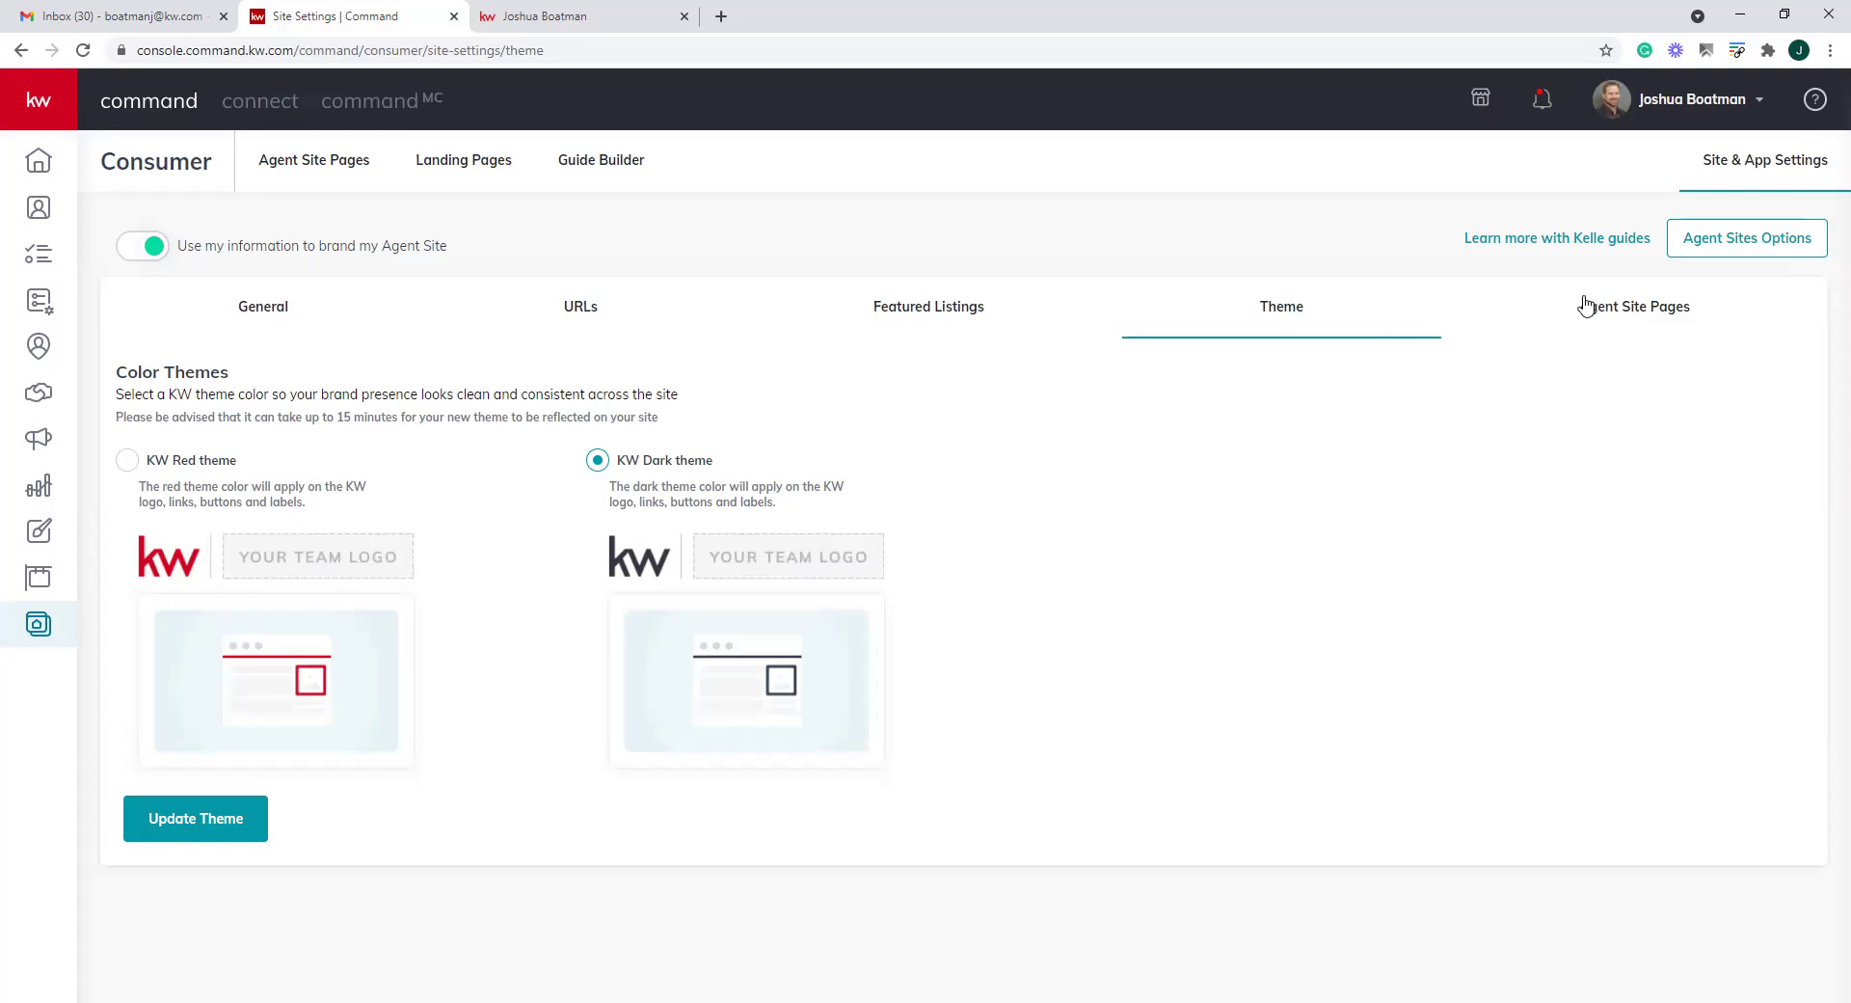
{"action": "left_click", "coordinate": [1615, 310]}
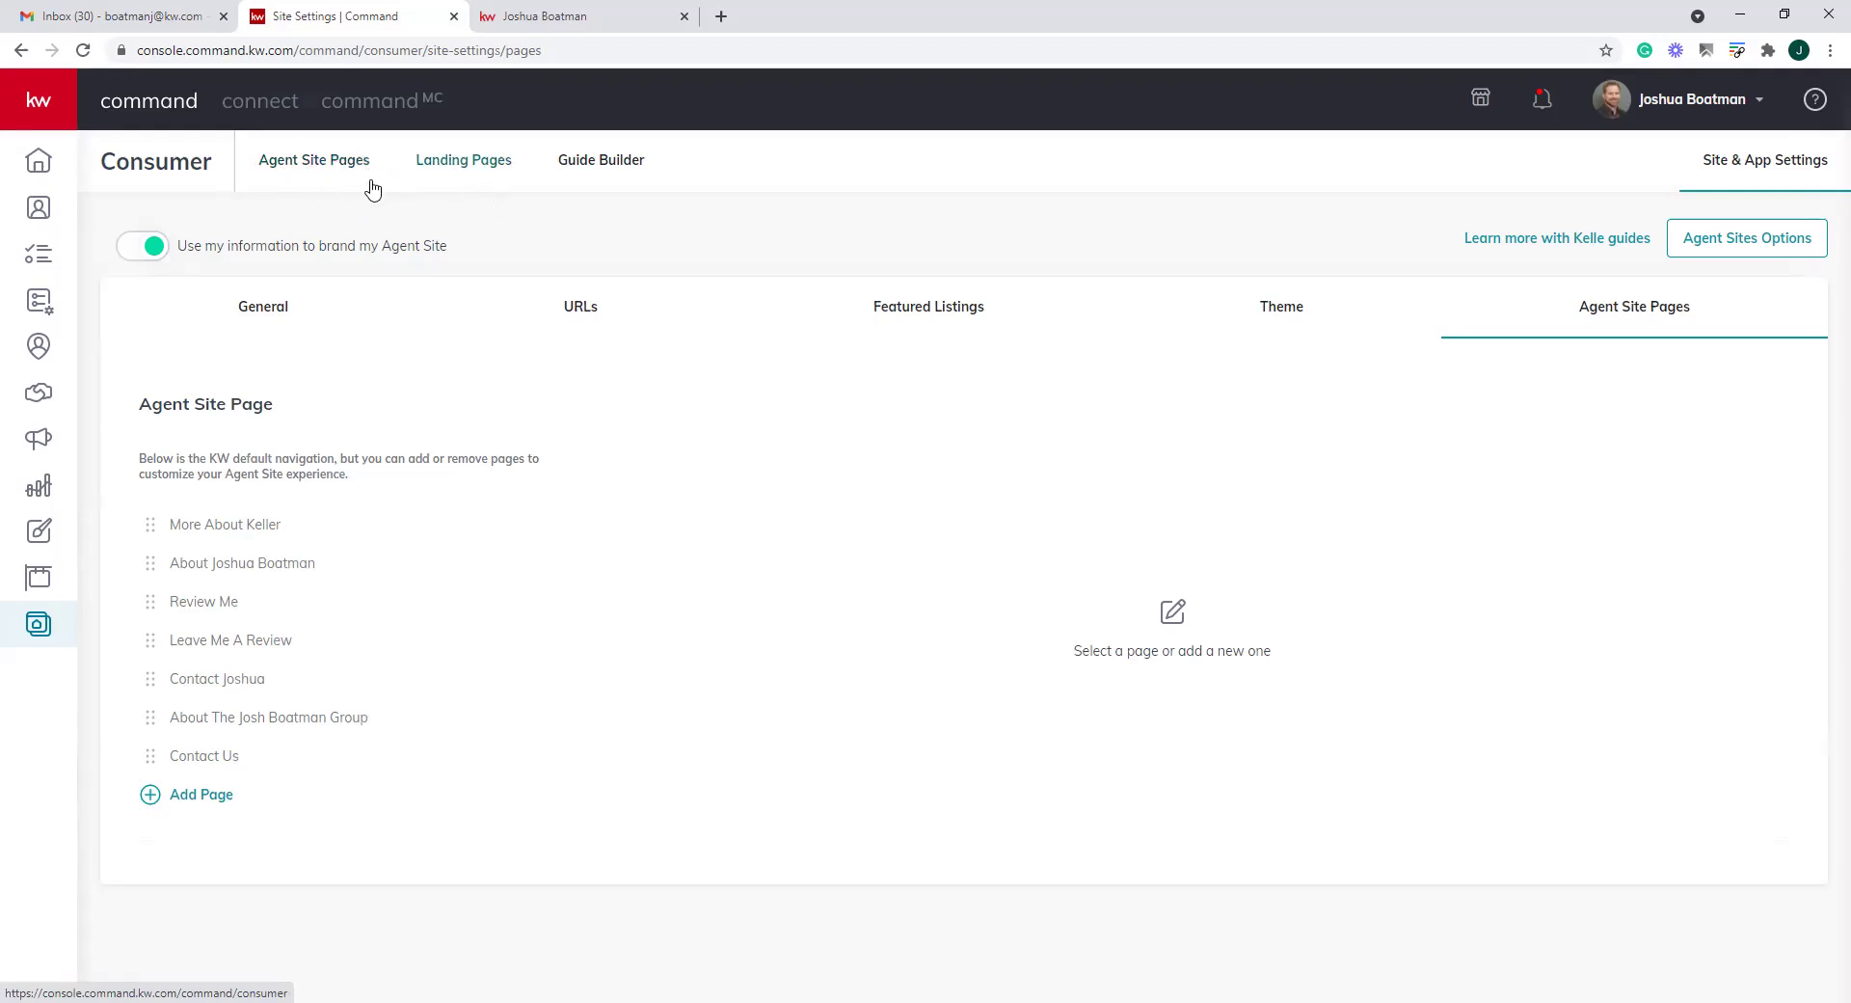
Compare the live site's team nav menu with the page list, then open Review Me's details
{"action": "left_click", "coordinate": [579, 17]}
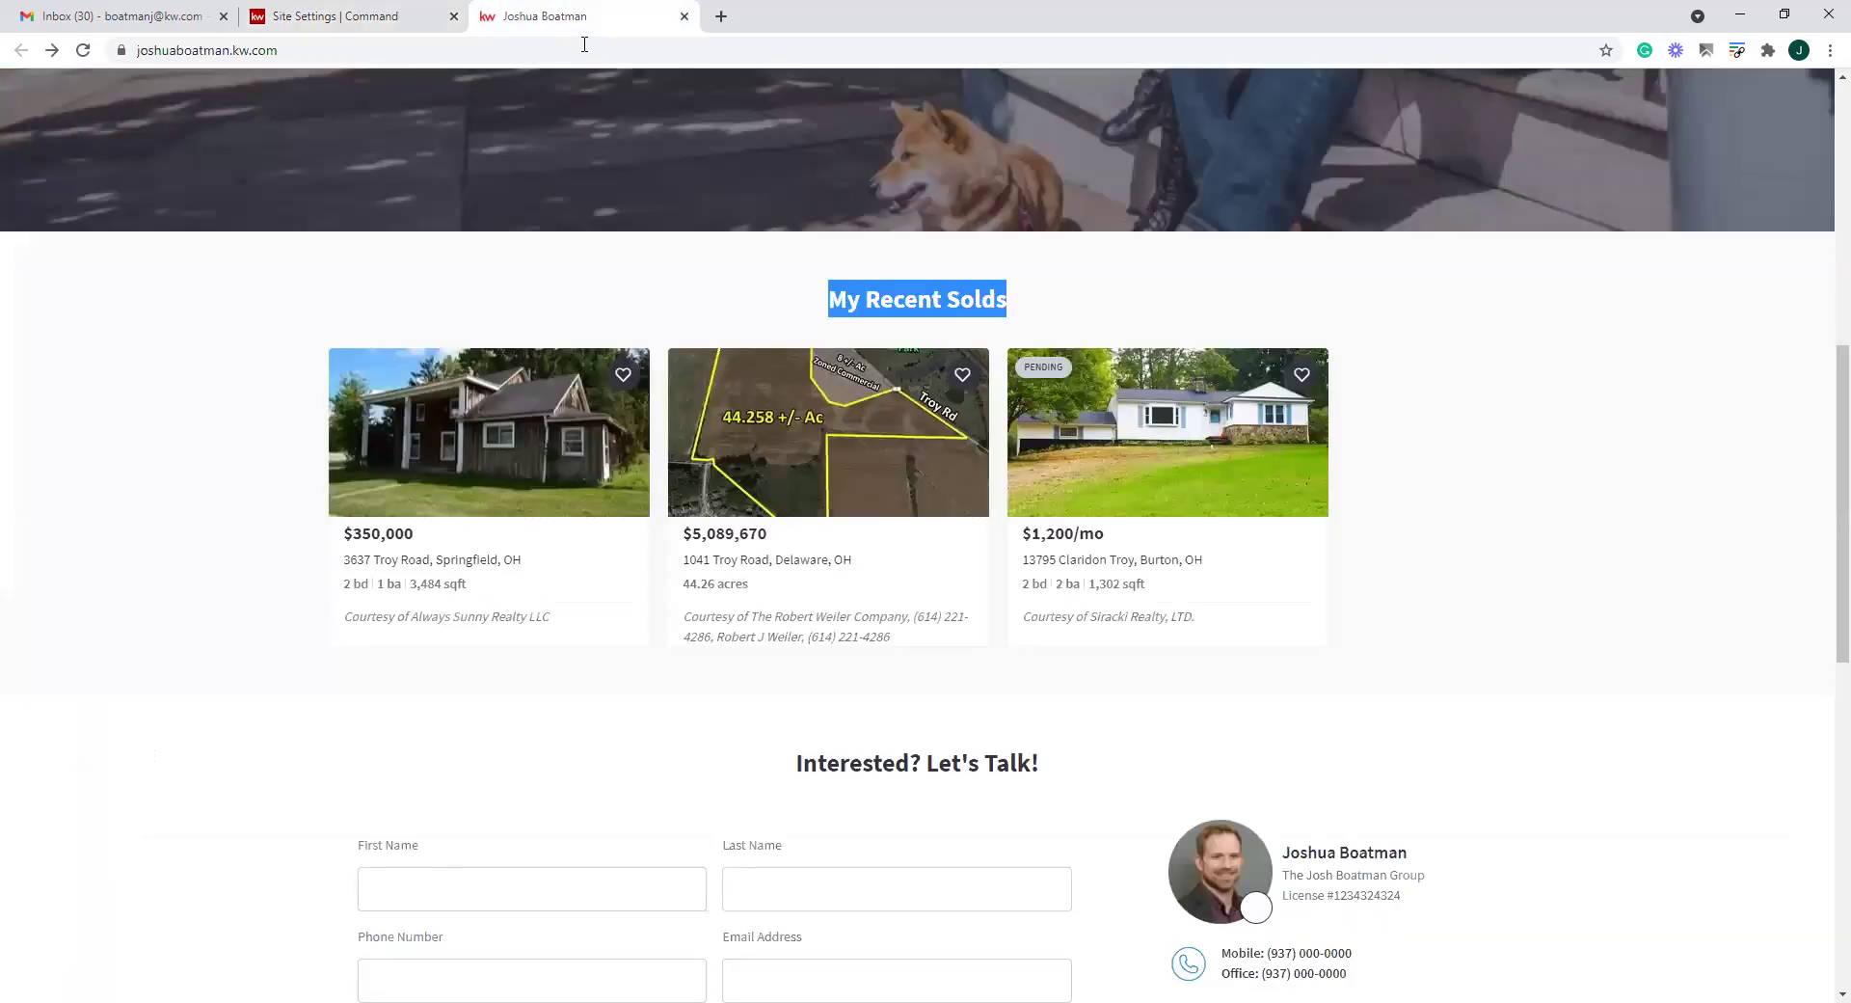
{"action": "scroll", "coordinate": [1273, 578], "scroll_direction": "up", "scroll_amount": 8}
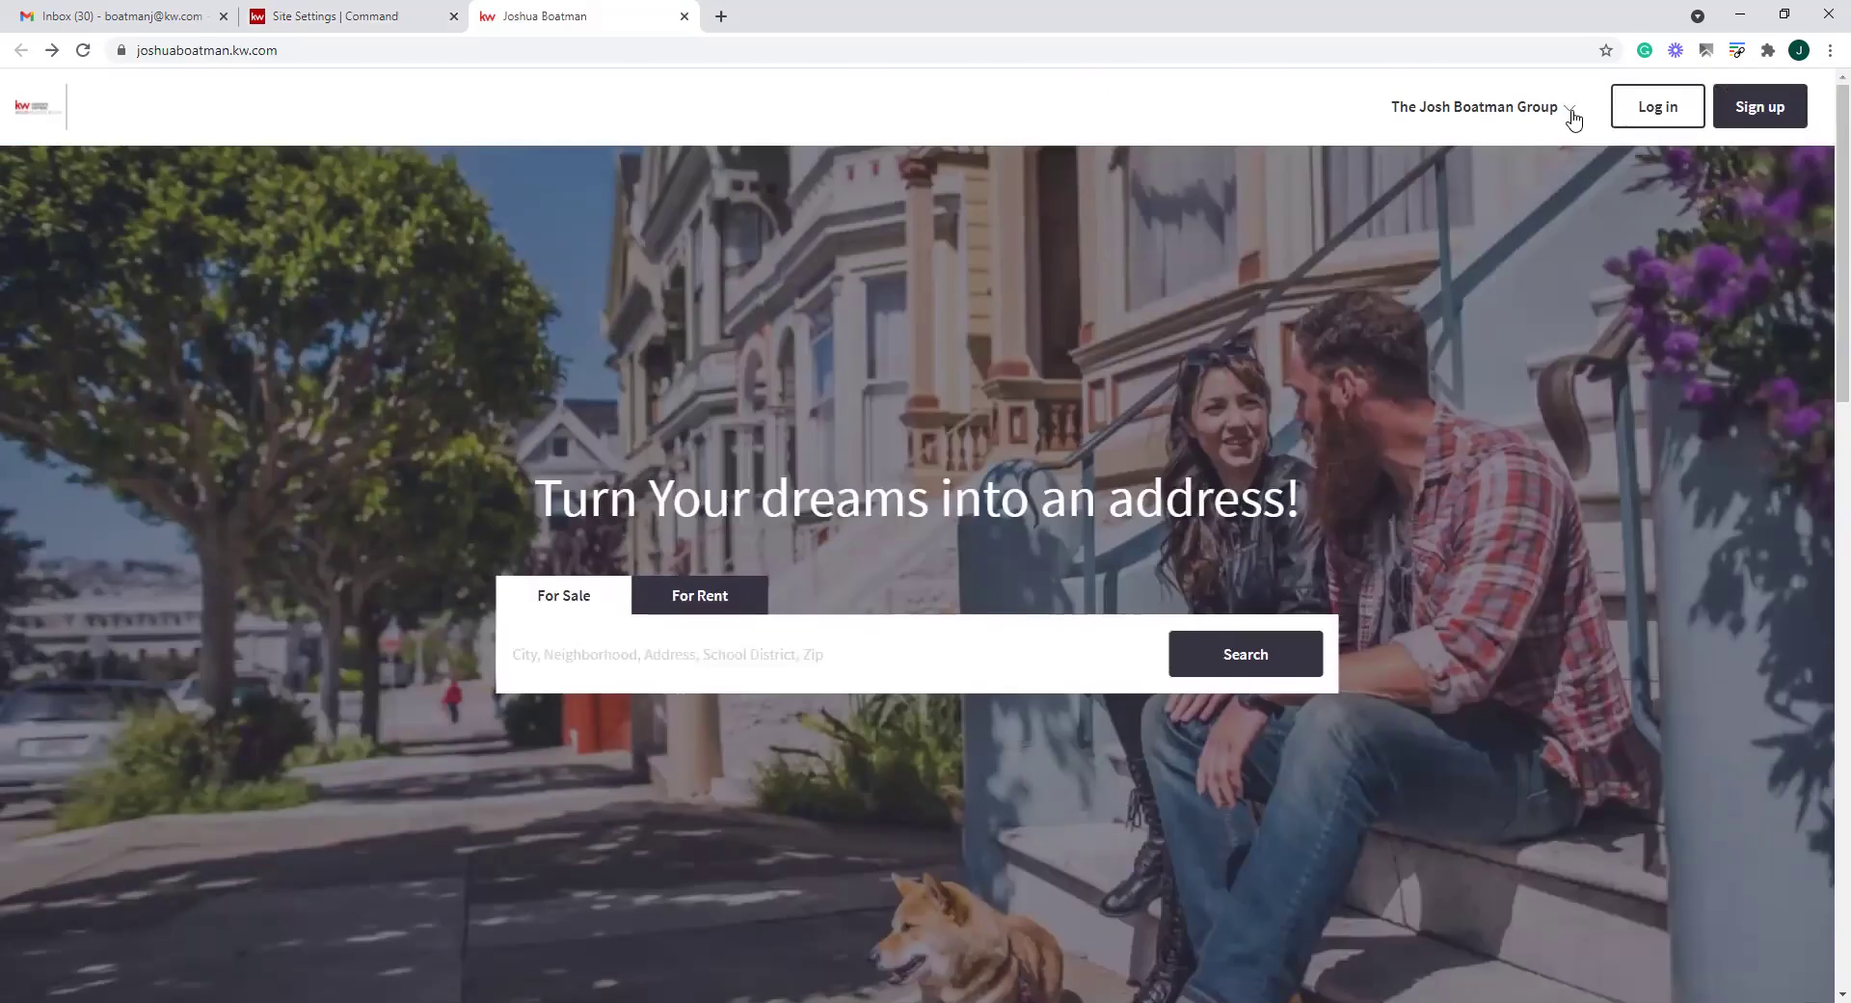
{"action": "left_click", "coordinate": [1569, 110]}
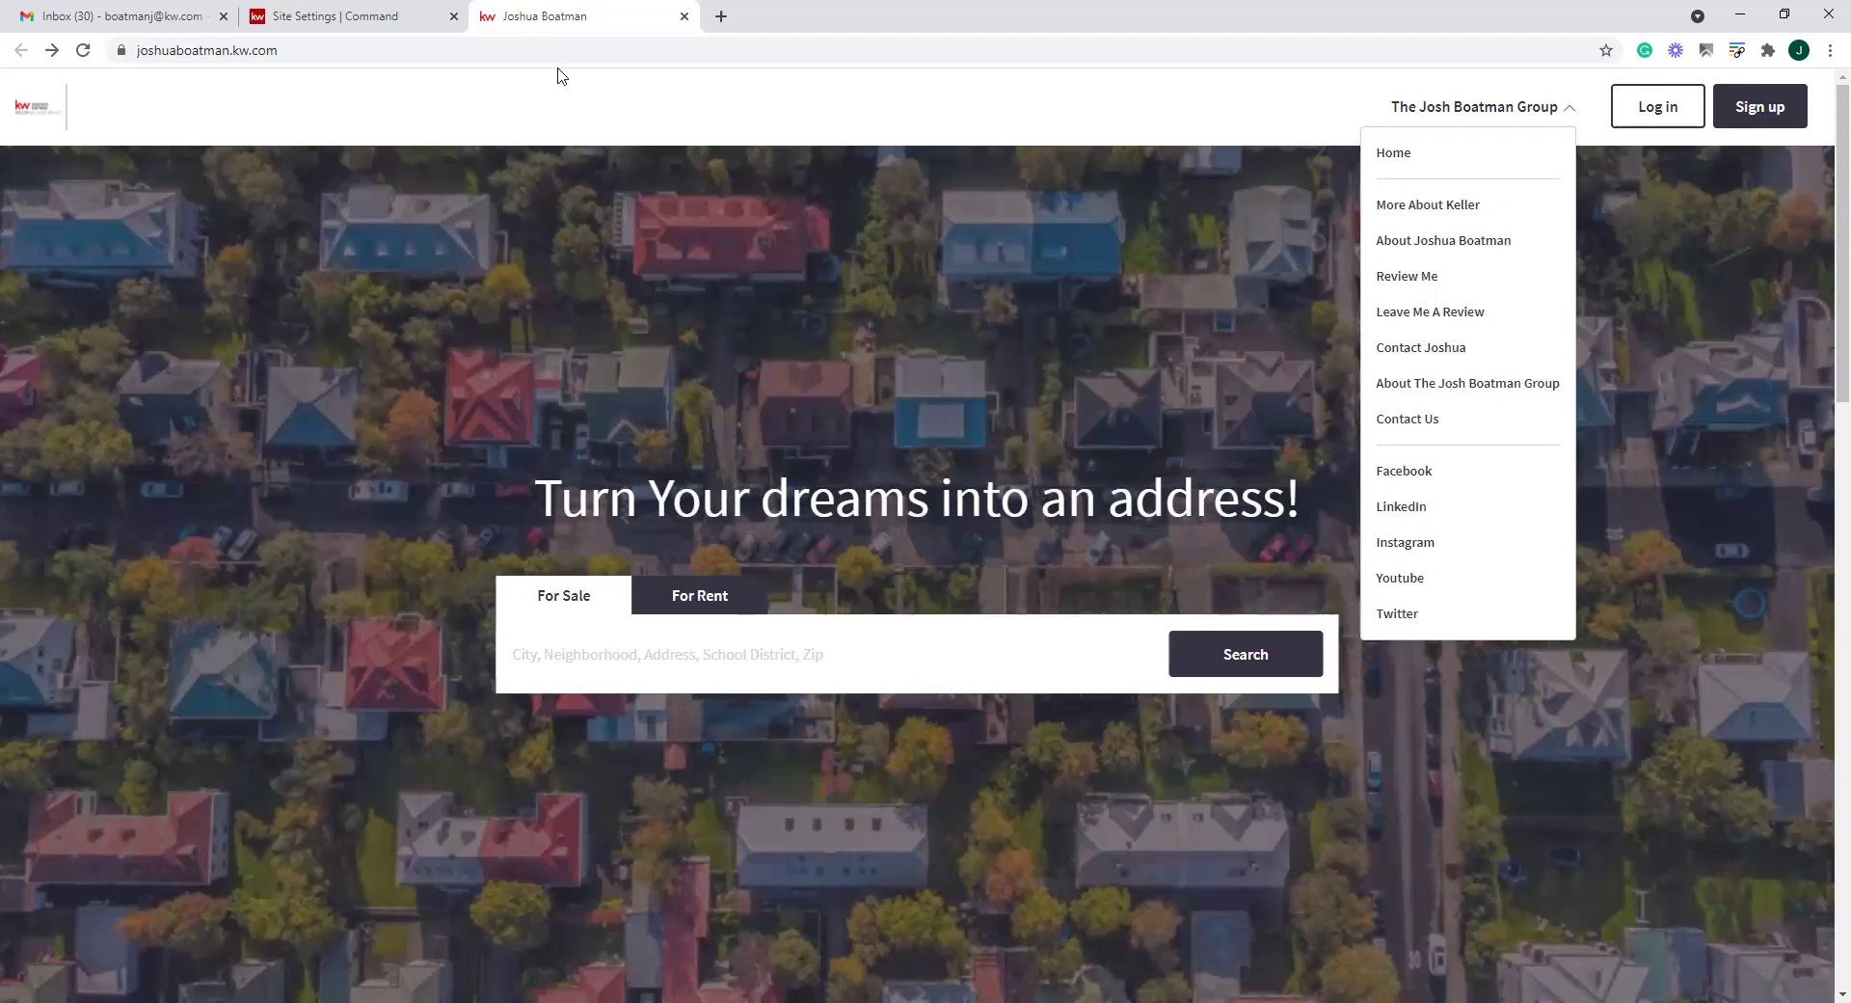
{"action": "left_click", "coordinate": [306, 19]}
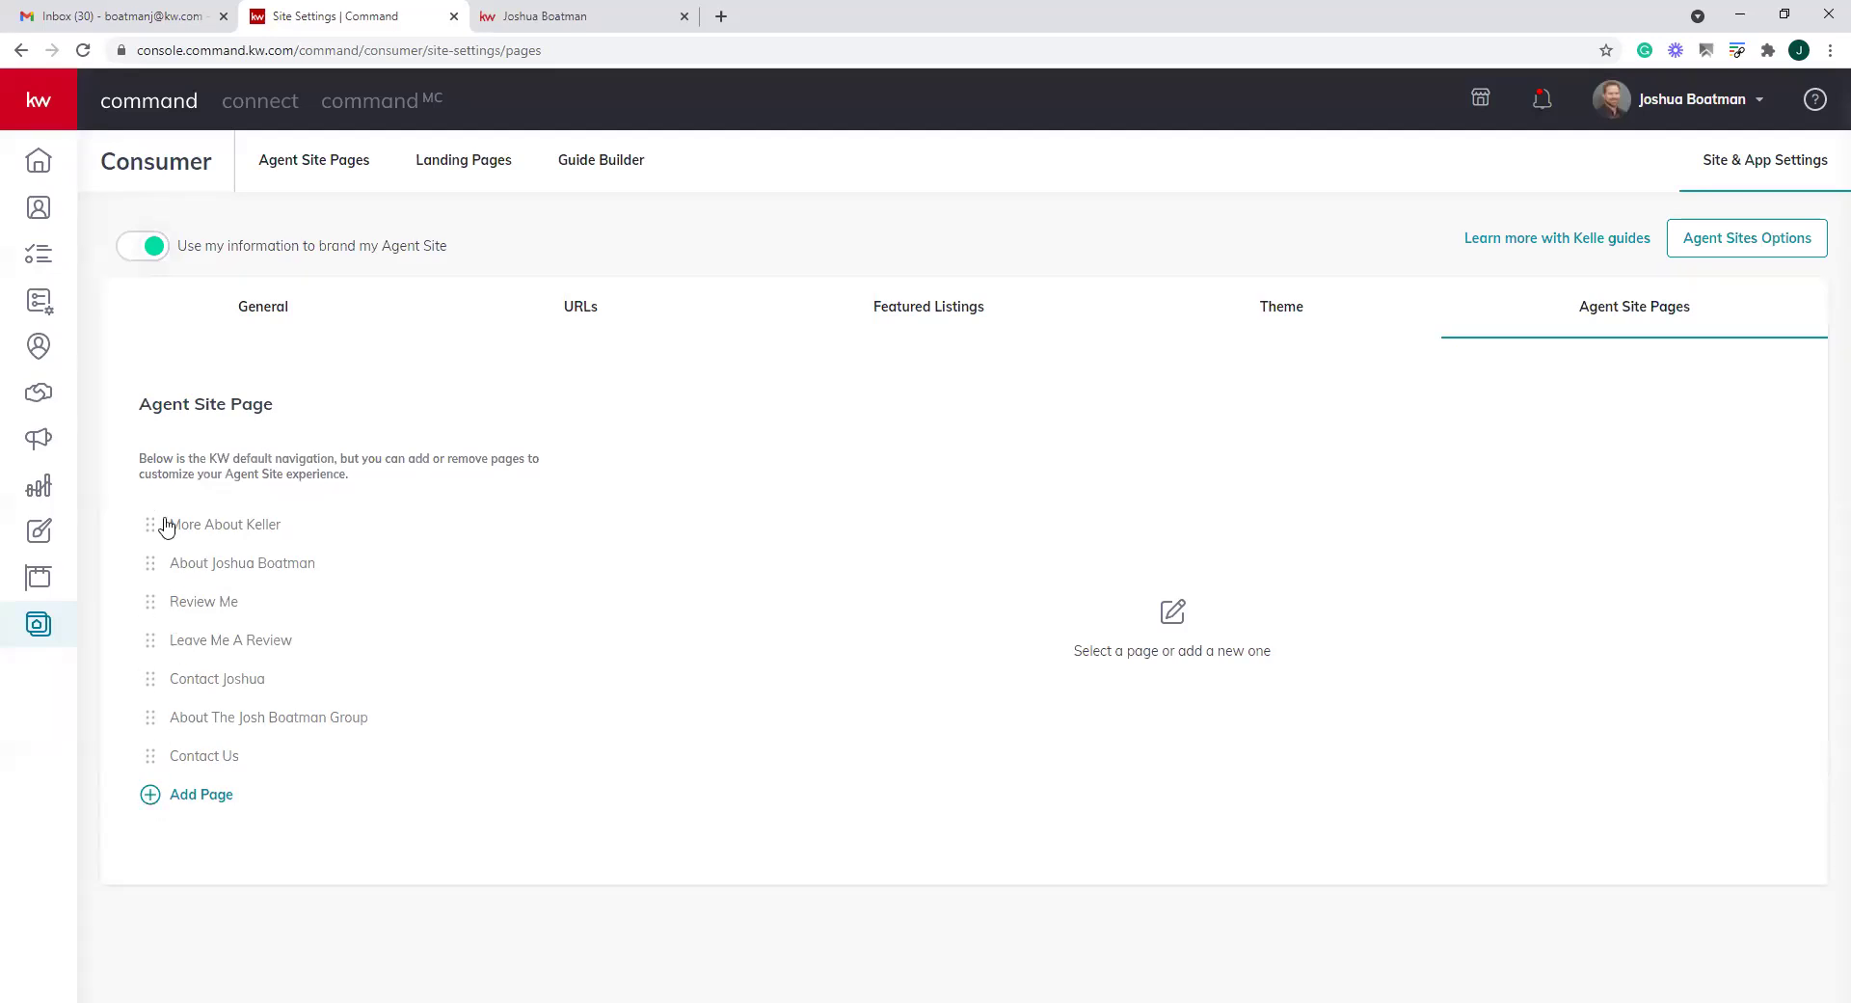
{"action": "left_click", "coordinate": [555, 21]}
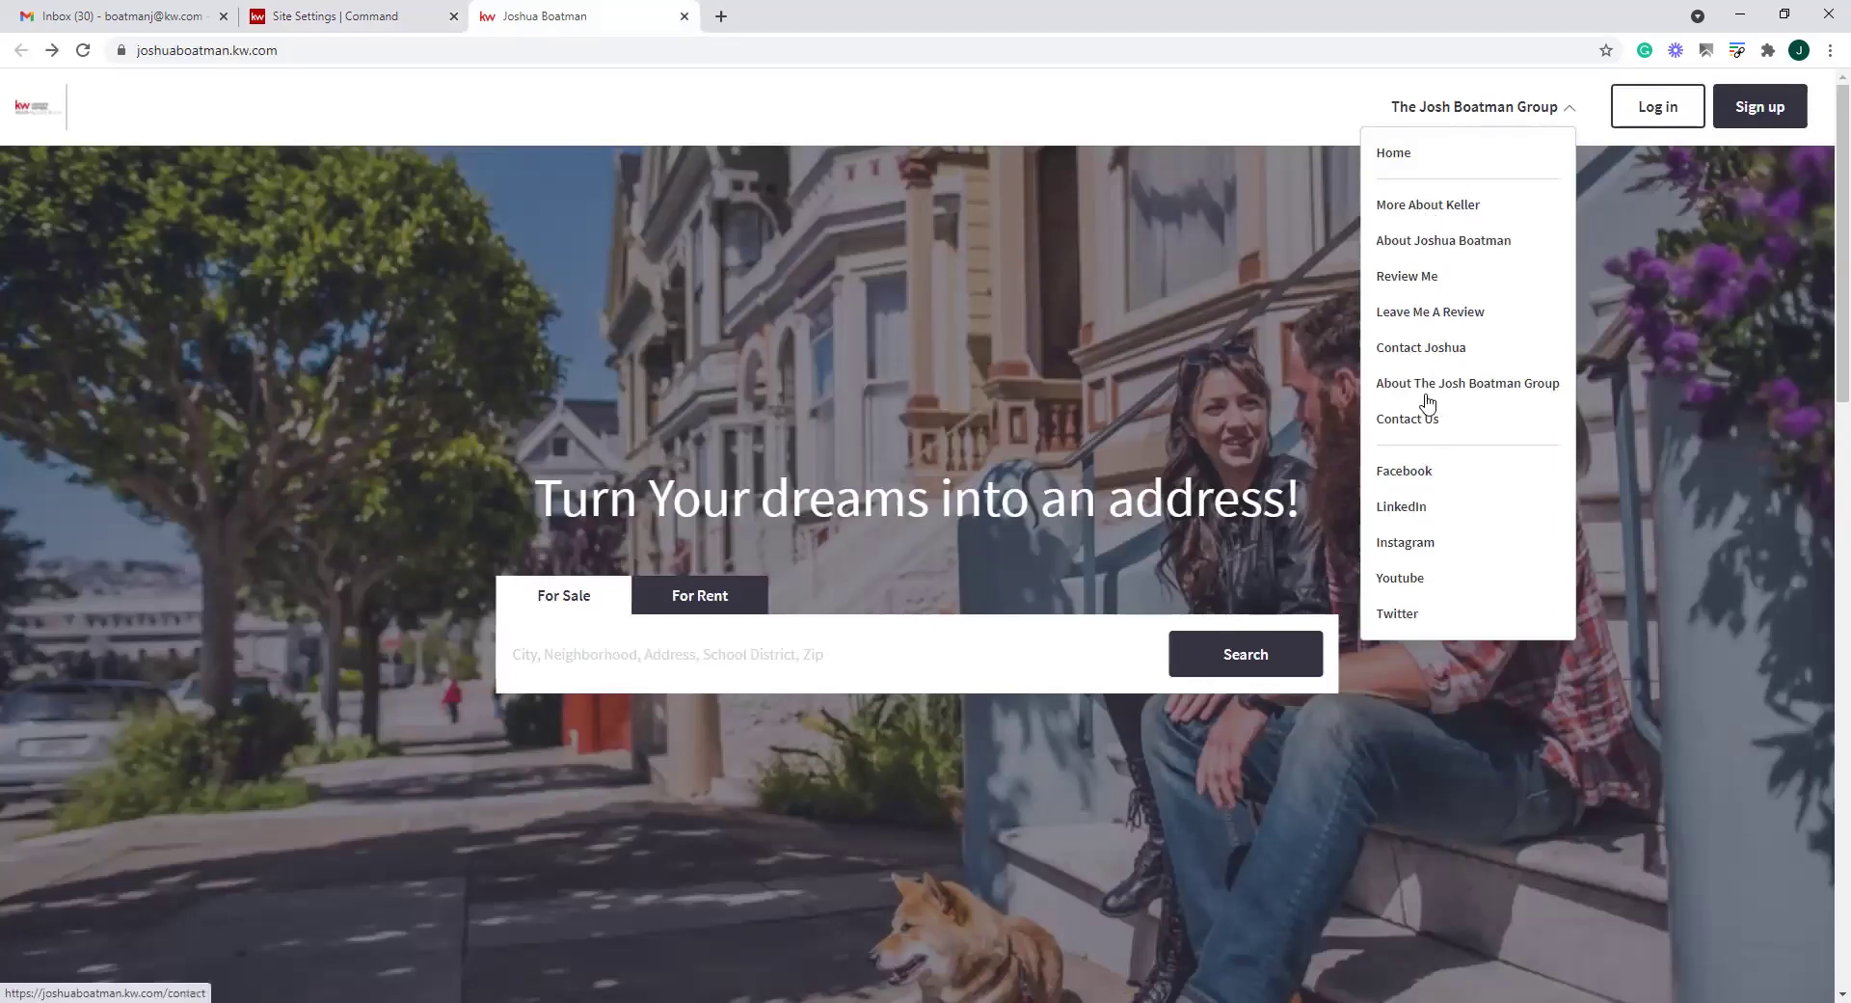
{"action": "left_click", "coordinate": [386, 17]}
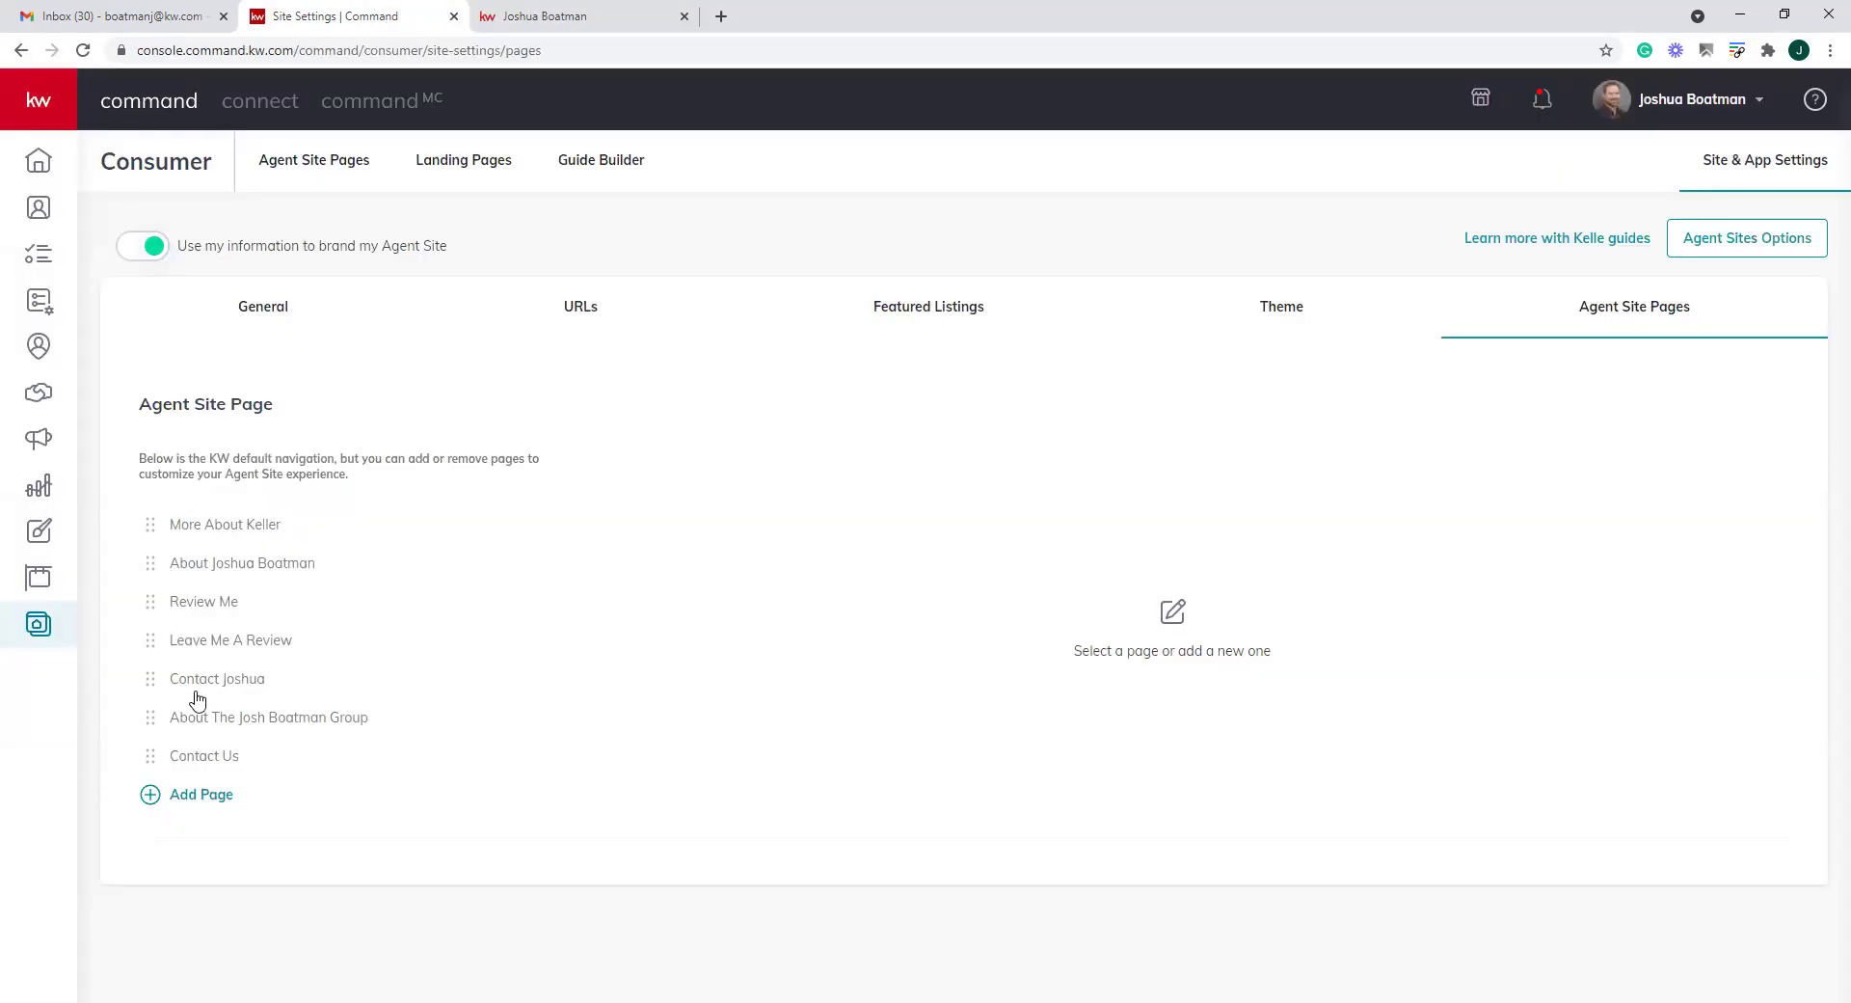
{"action": "left_click", "coordinate": [156, 604]}
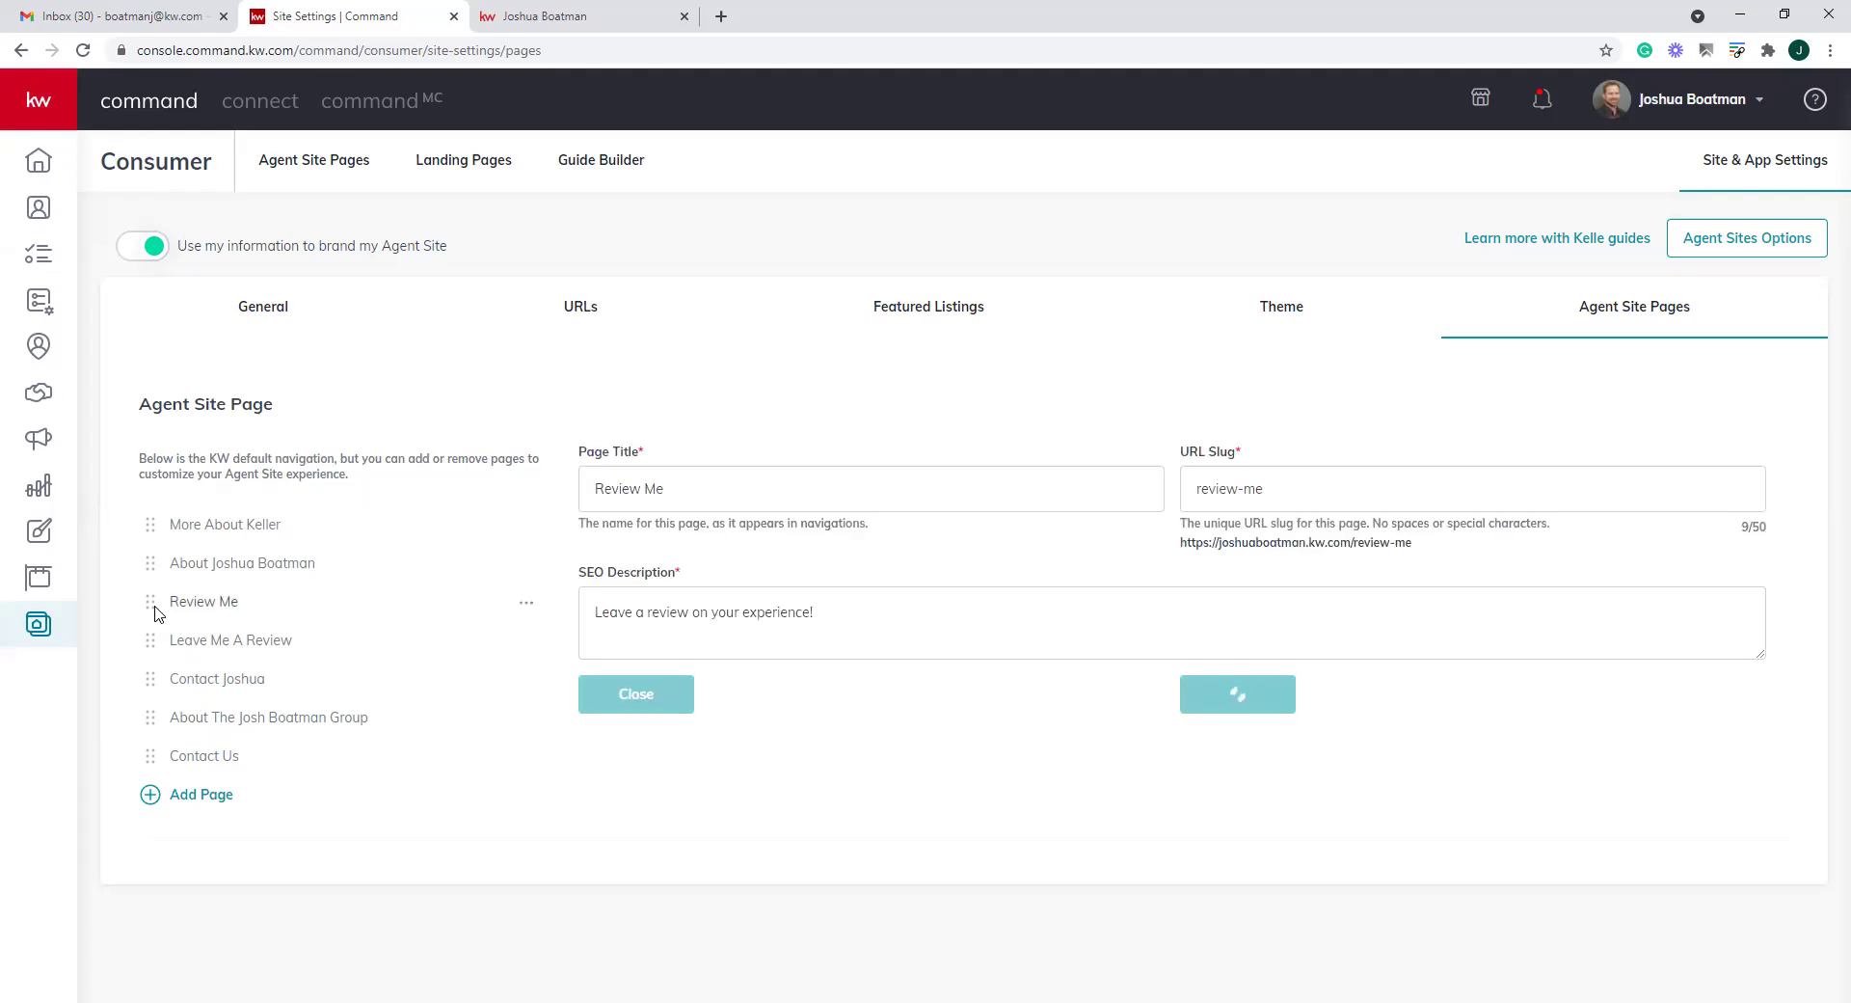
Delete the Review Me page, leaving six Agent Site pages
{"action": "left_click", "coordinate": [750, 487]}
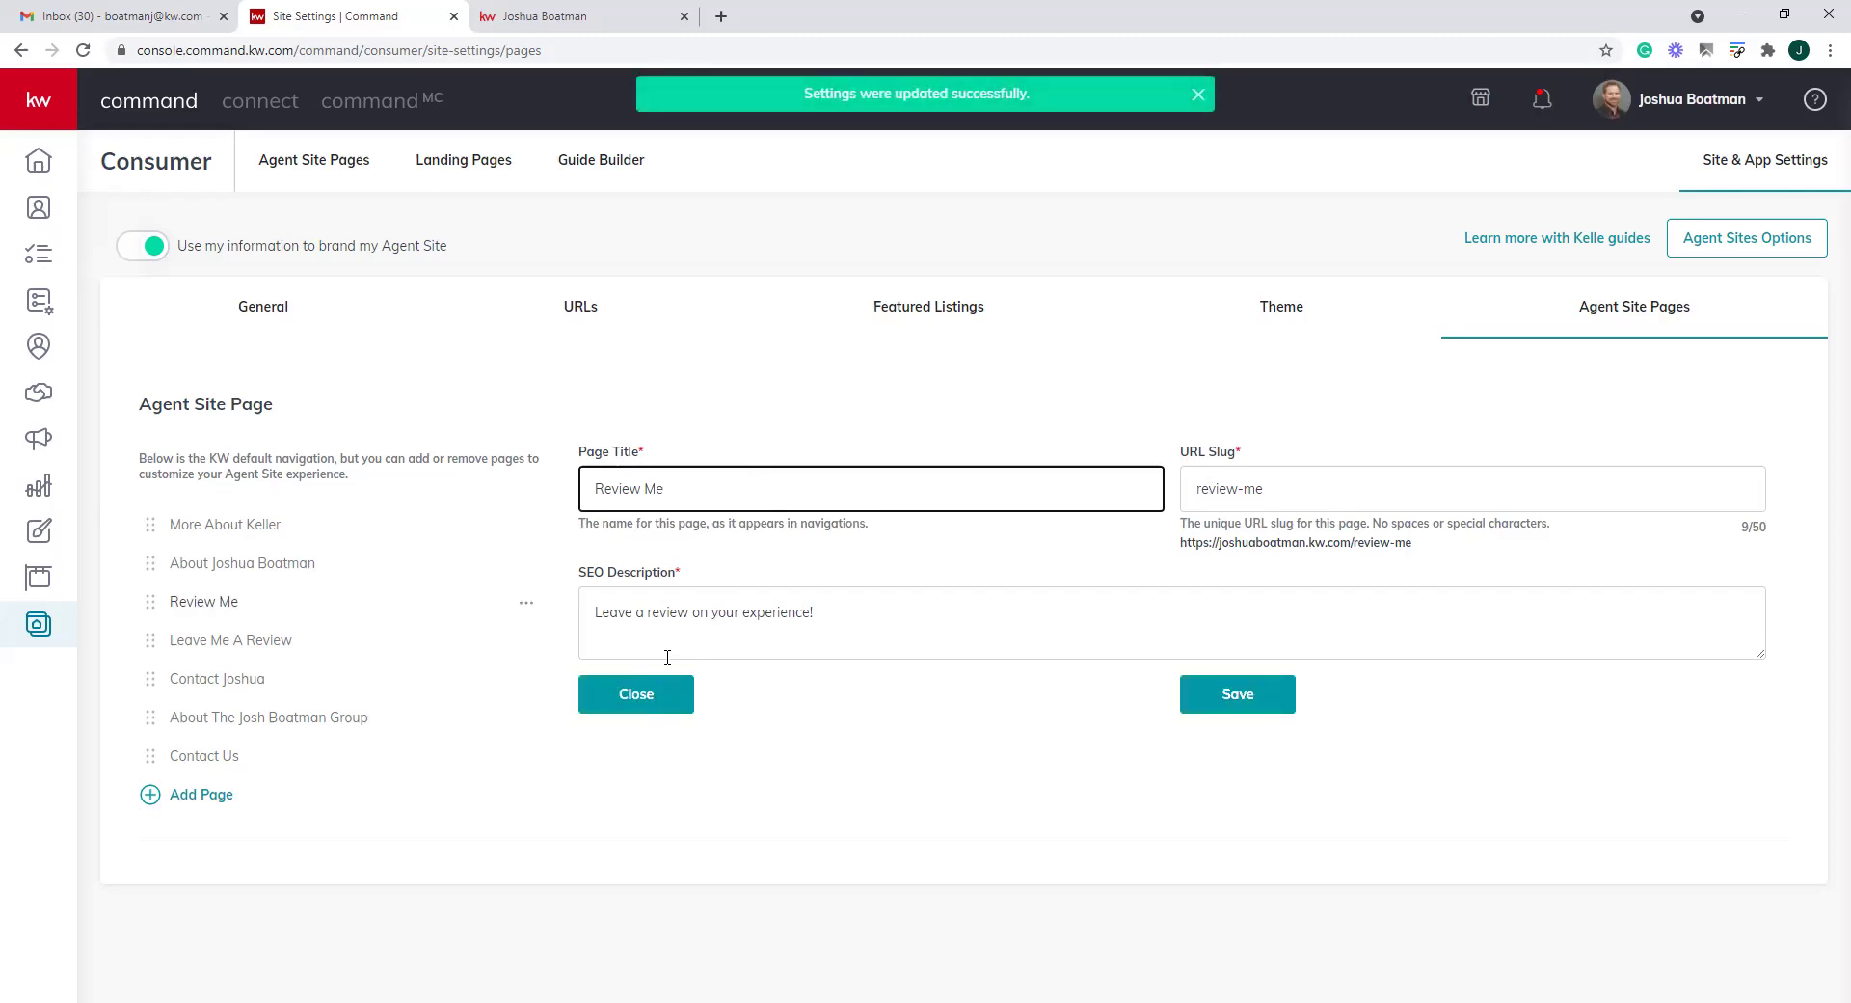
{"action": "left_click_drag", "start_coordinate": [158, 604], "coordinate": [157, 601]}
{"action": "left_click", "coordinate": [526, 605]}
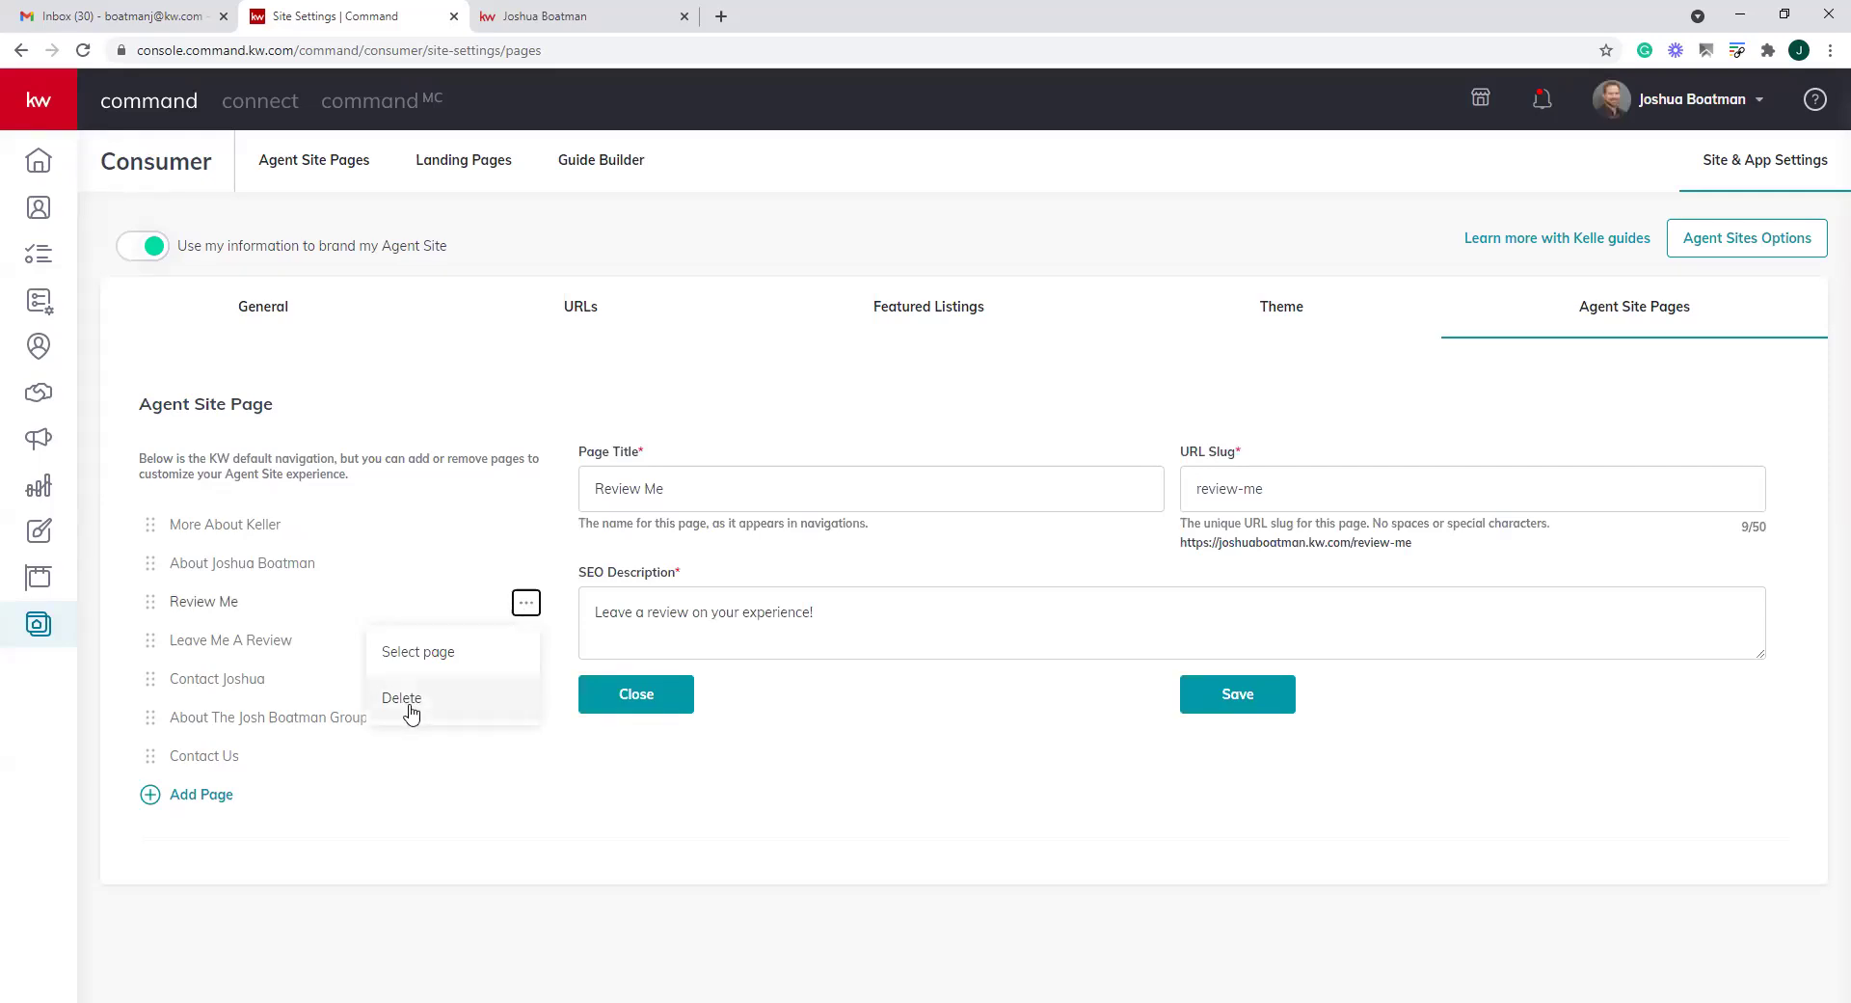
{"action": "left_click", "coordinate": [410, 711]}
{"action": "left_click", "coordinate": [413, 709]}
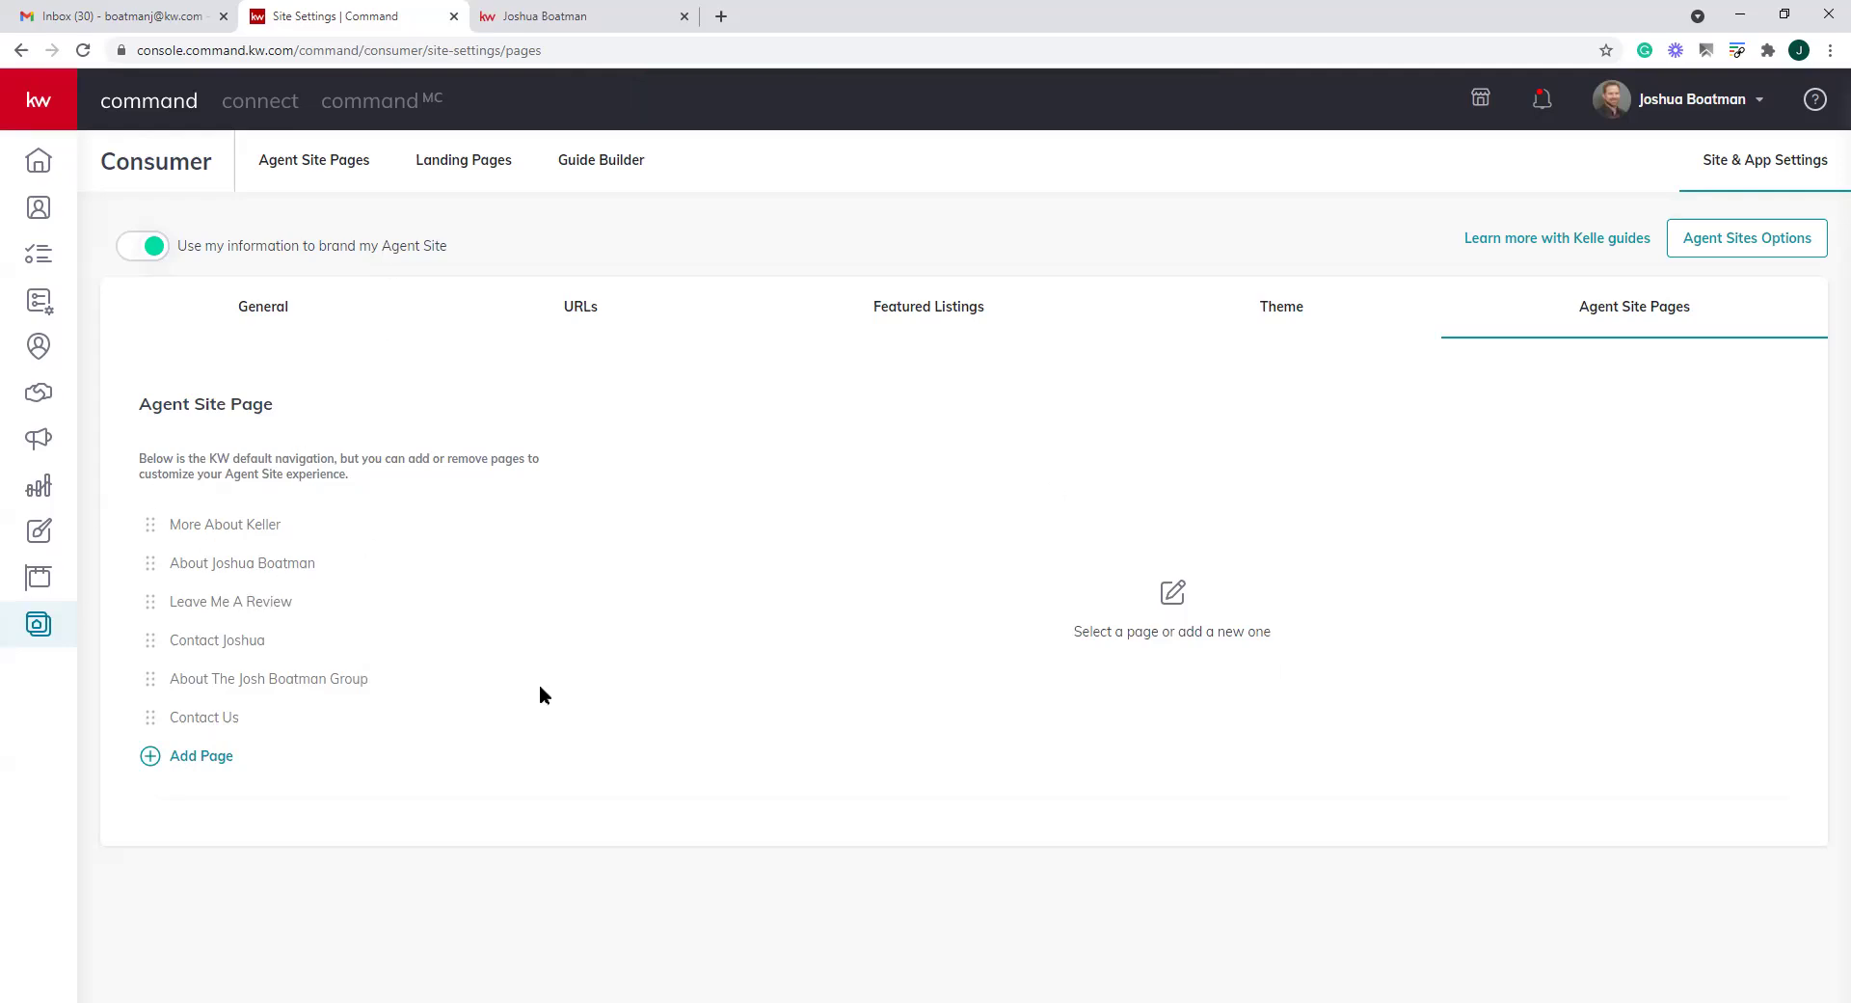
{"action": "left_click", "coordinate": [564, 16]}
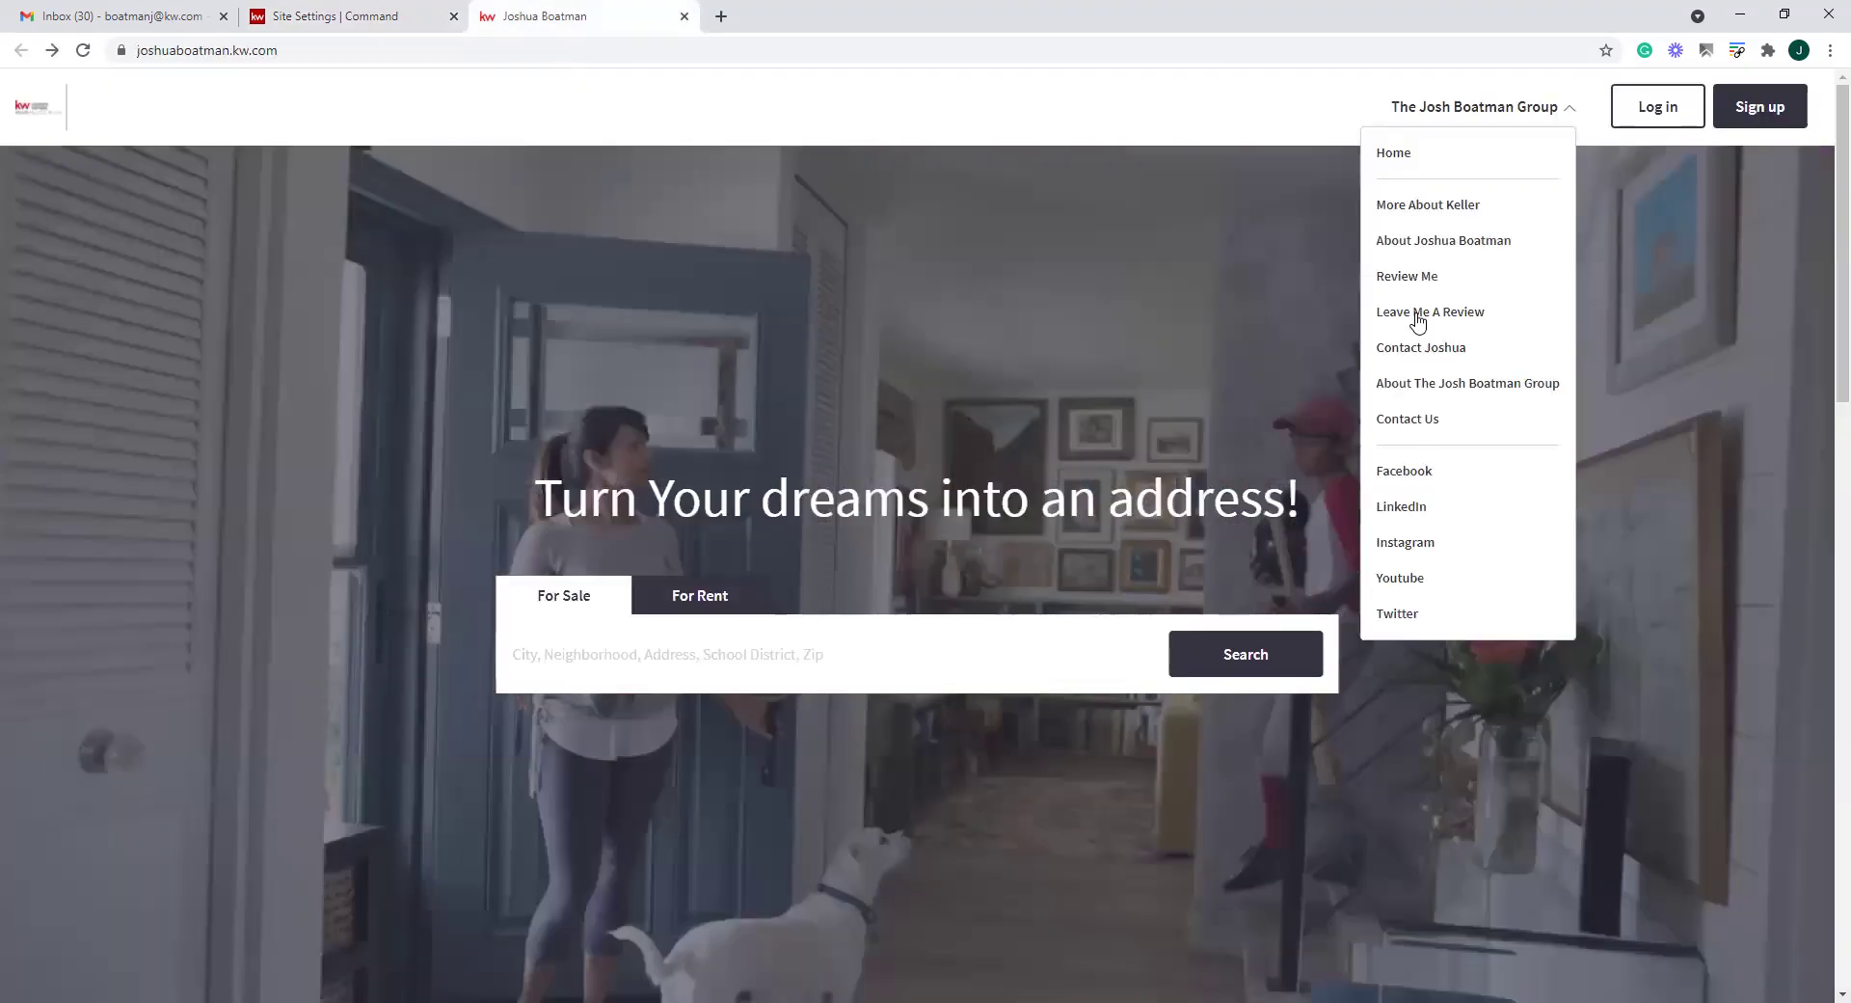
{"action": "left_click", "coordinate": [83, 50]}
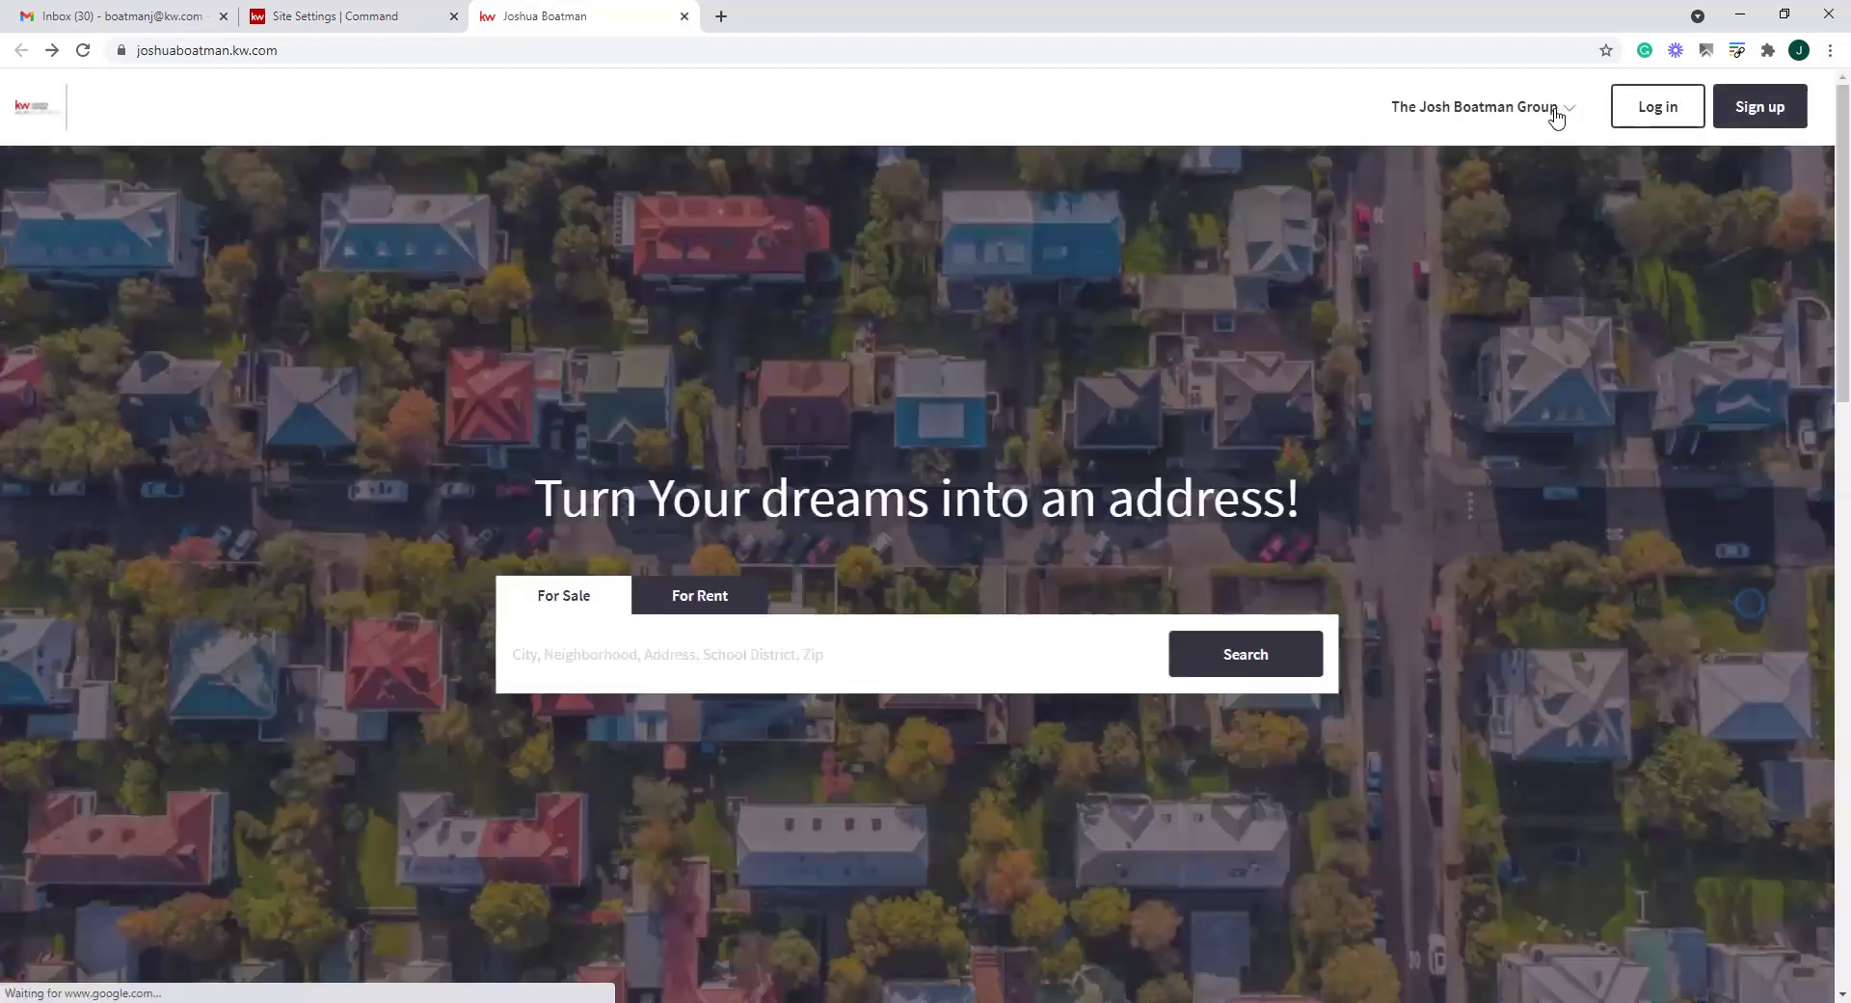
{"action": "left_click", "coordinate": [1555, 111]}
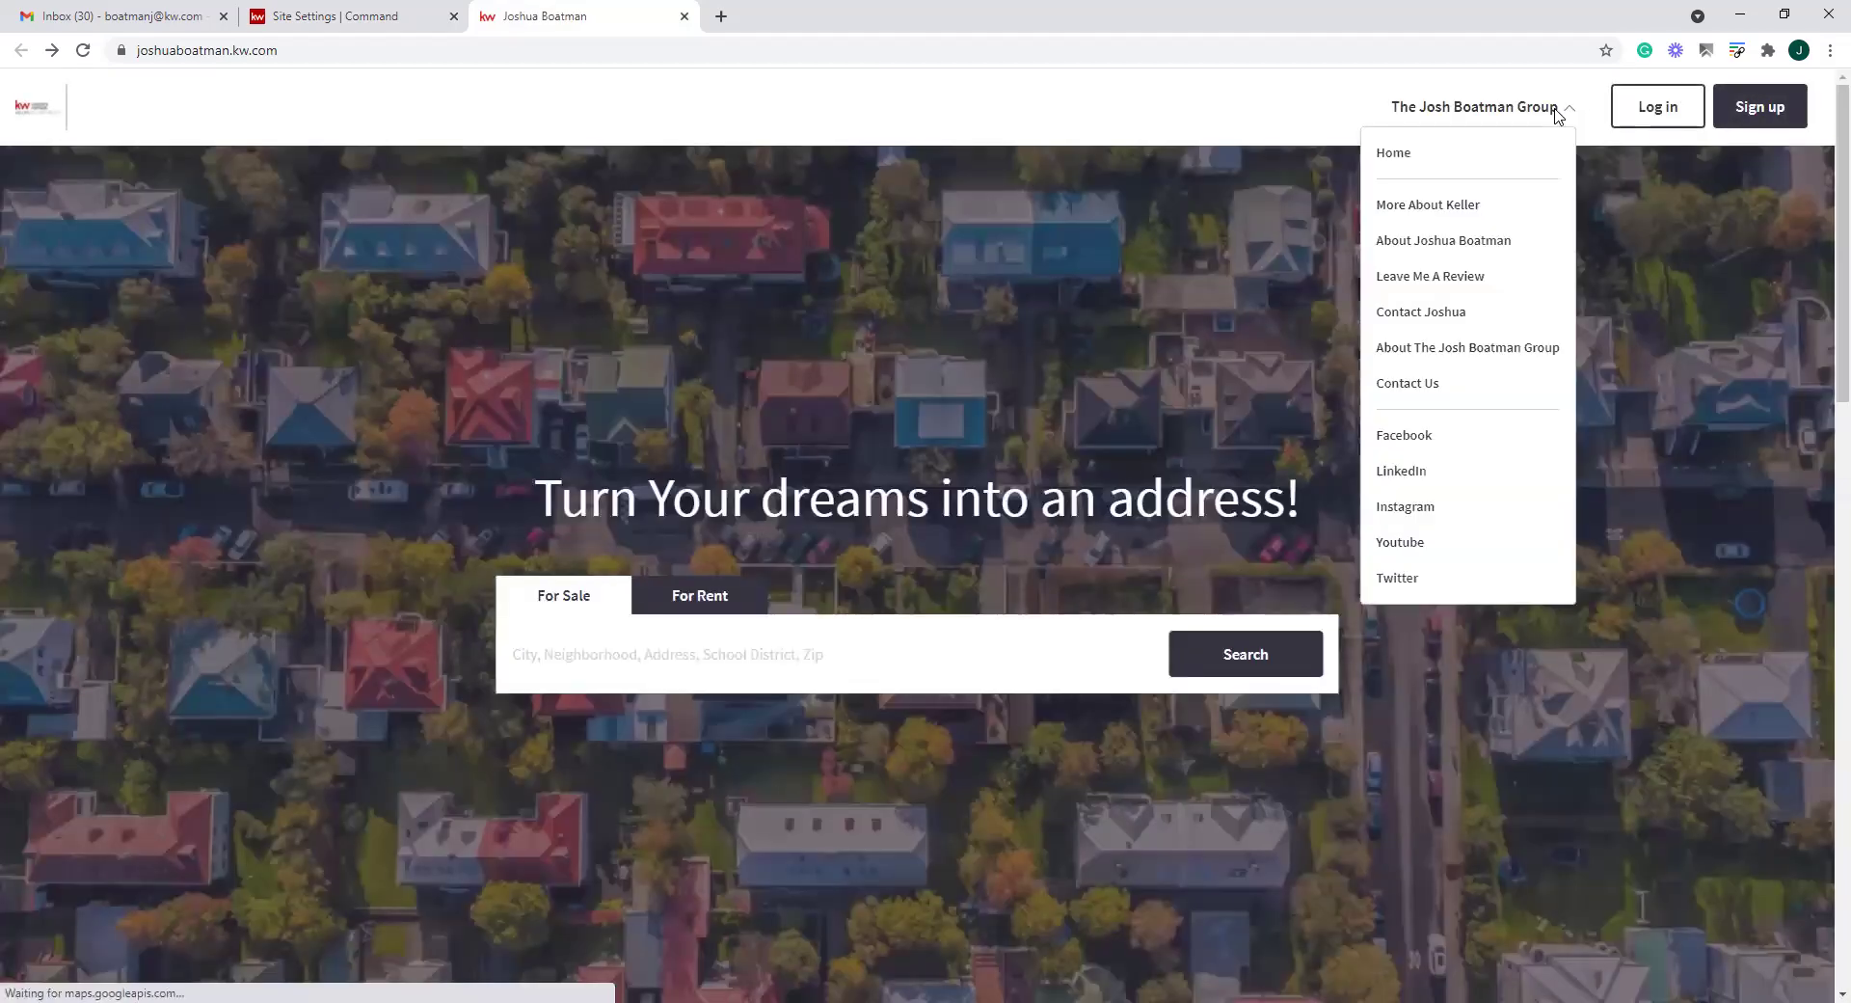
{"action": "left_click", "coordinate": [328, 27]}
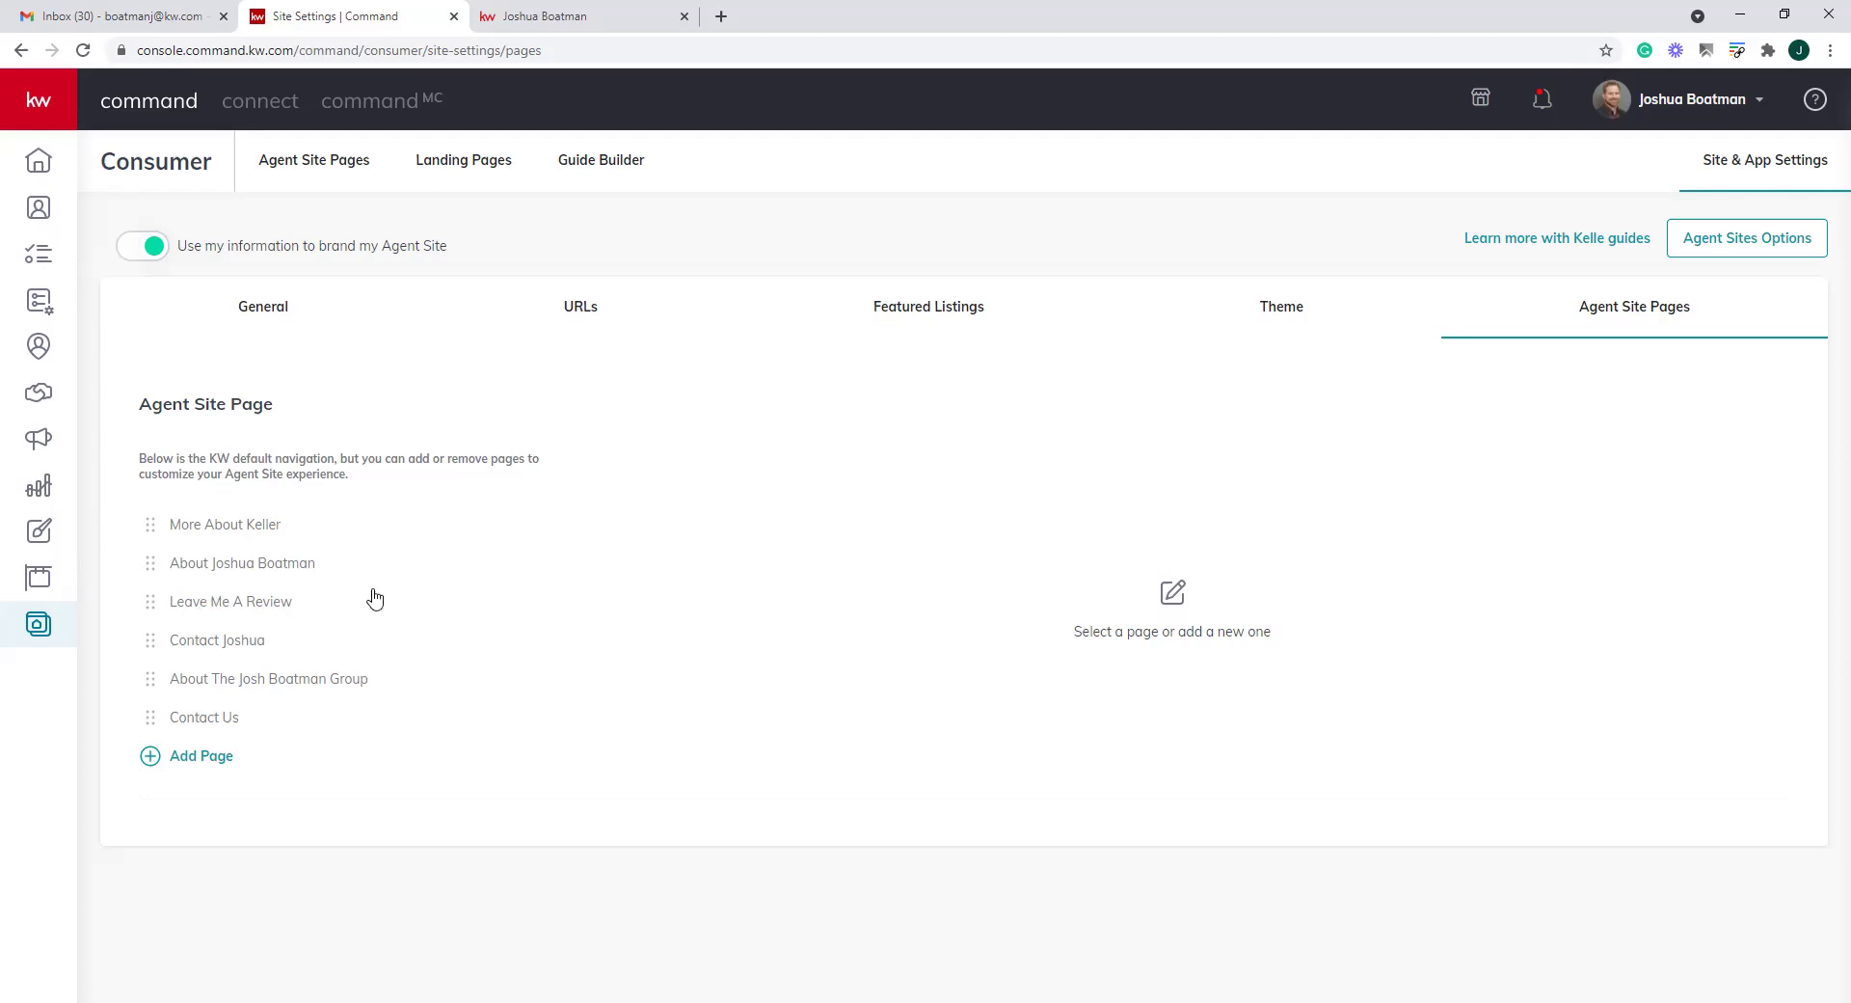
{"action": "left_click", "coordinate": [149, 762]}
{"action": "left_click_drag", "start_coordinate": [1201, 413], "coordinate": [1204, 472]}
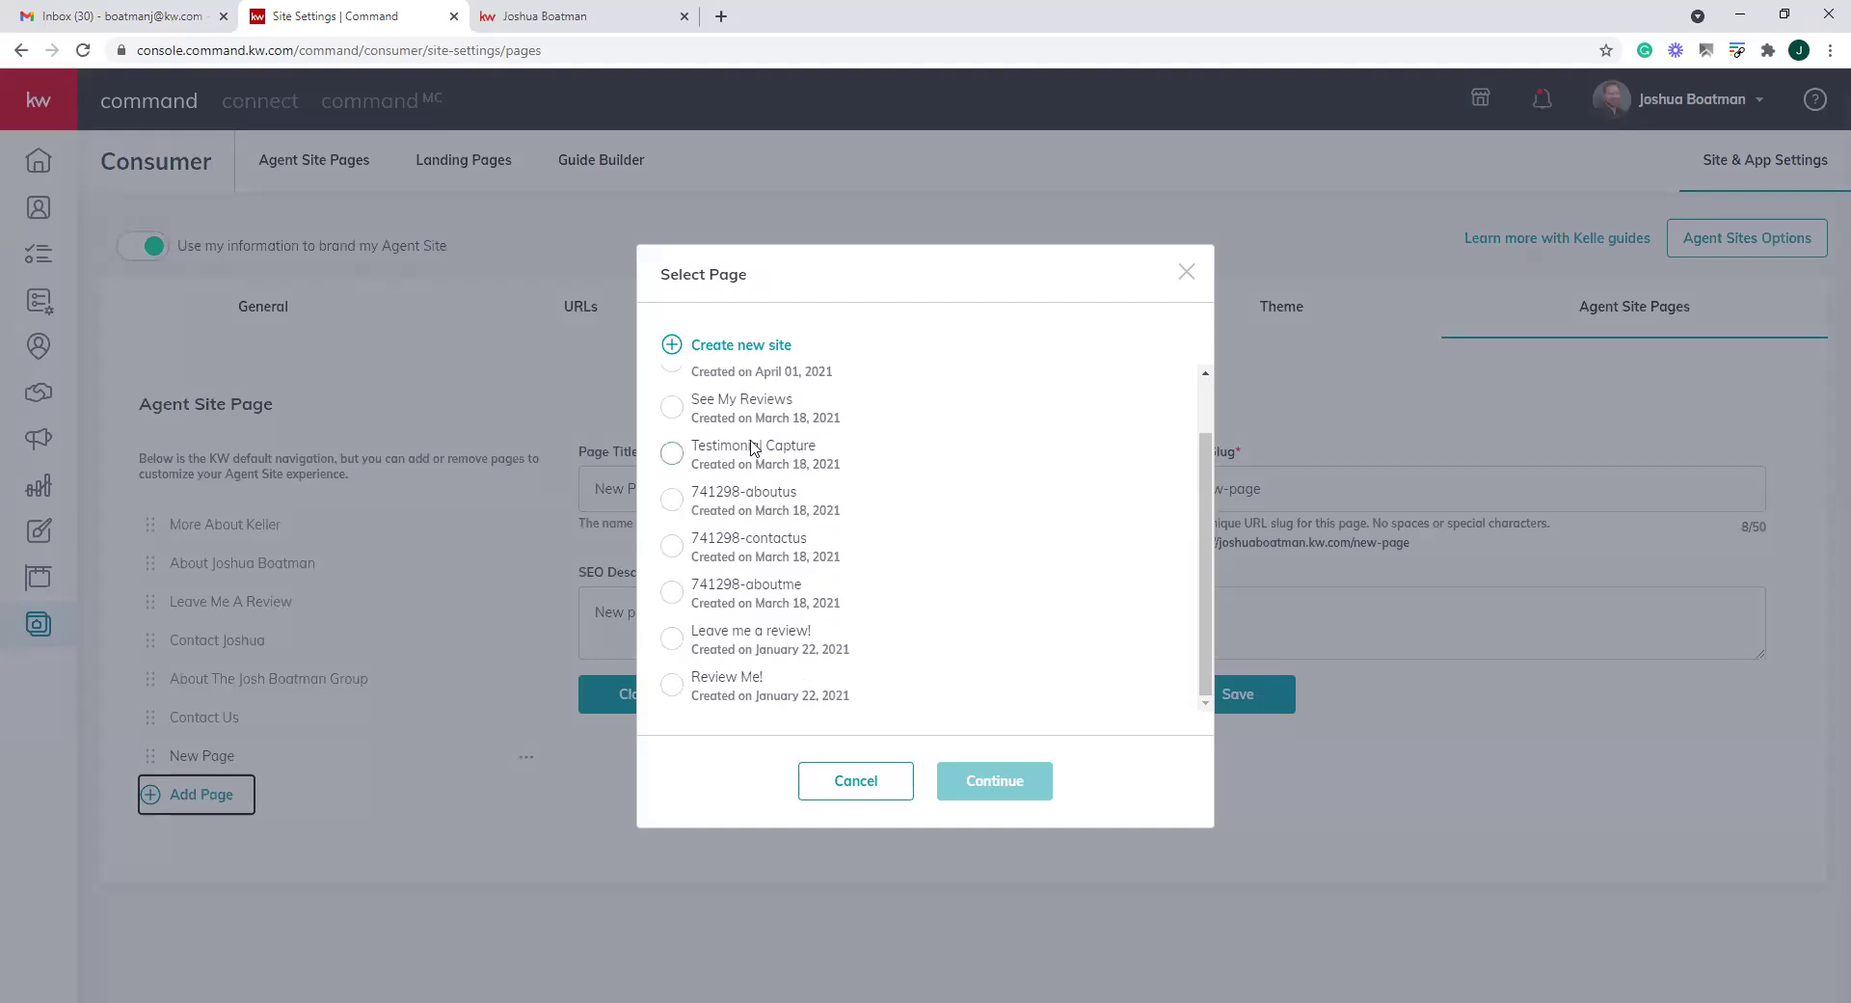
{"action": "left_click", "coordinate": [671, 684]}
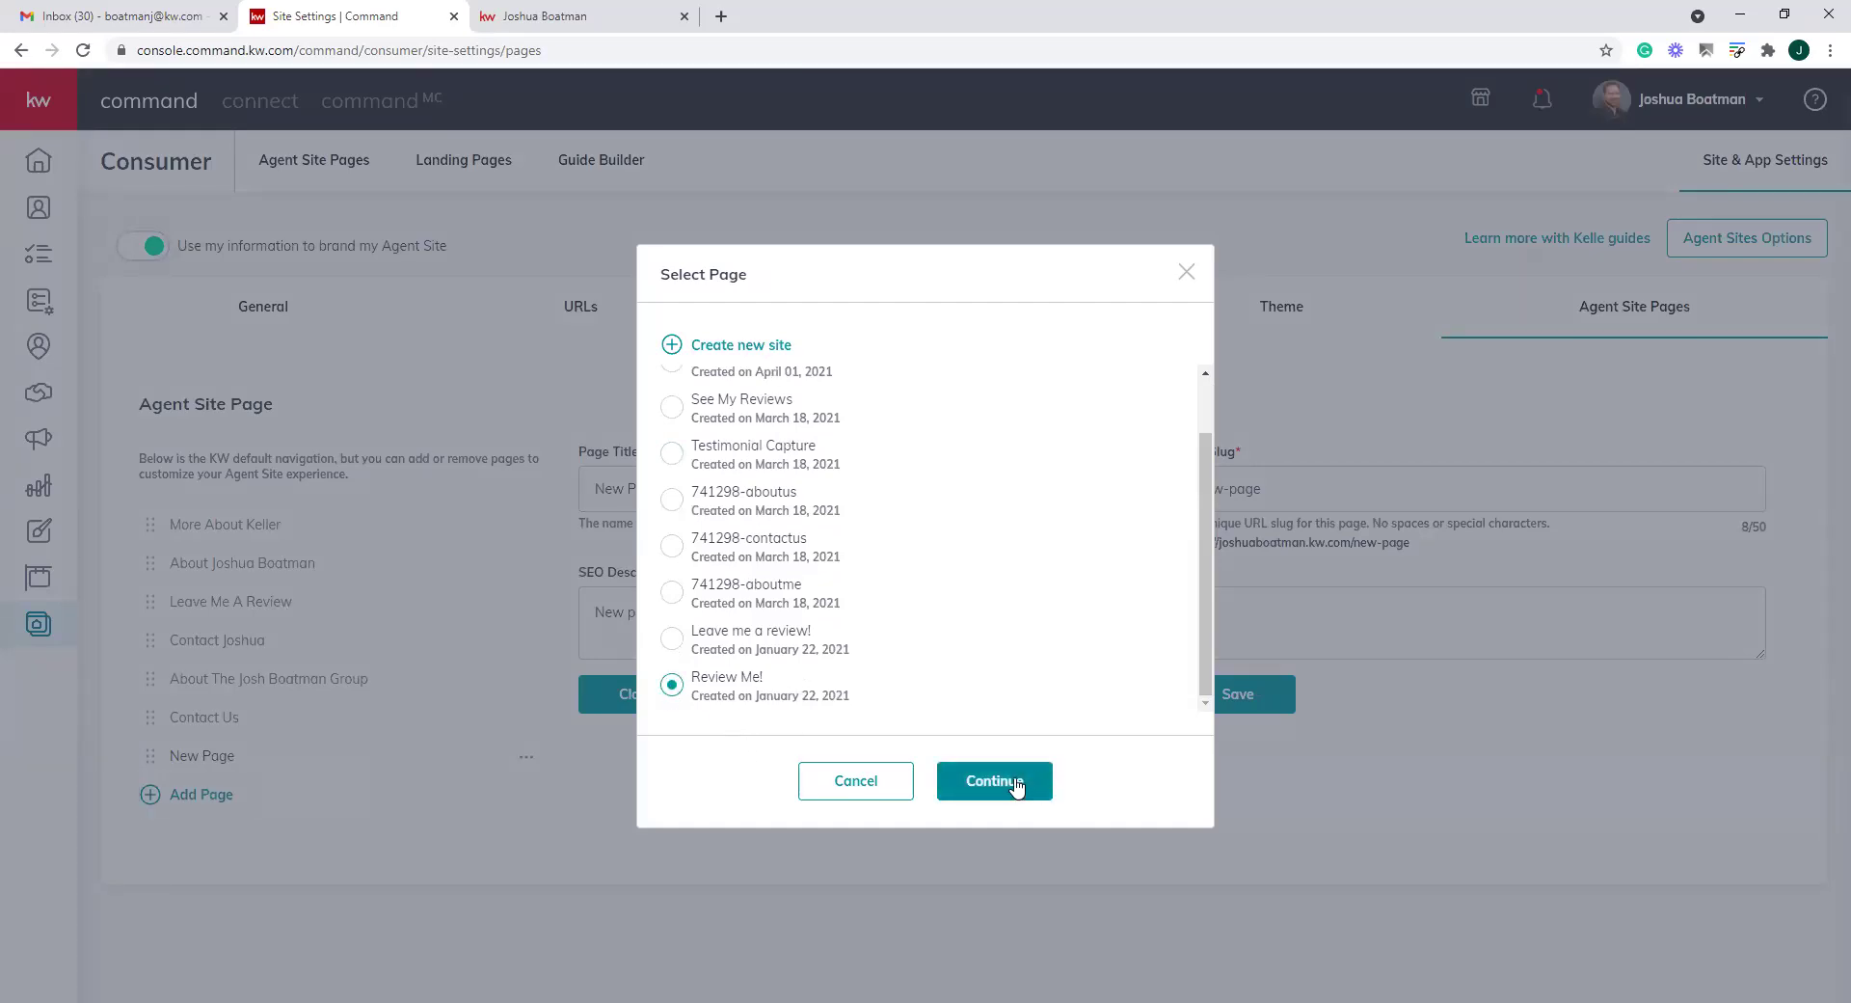
{"action": "left_click", "coordinate": [1012, 779]}
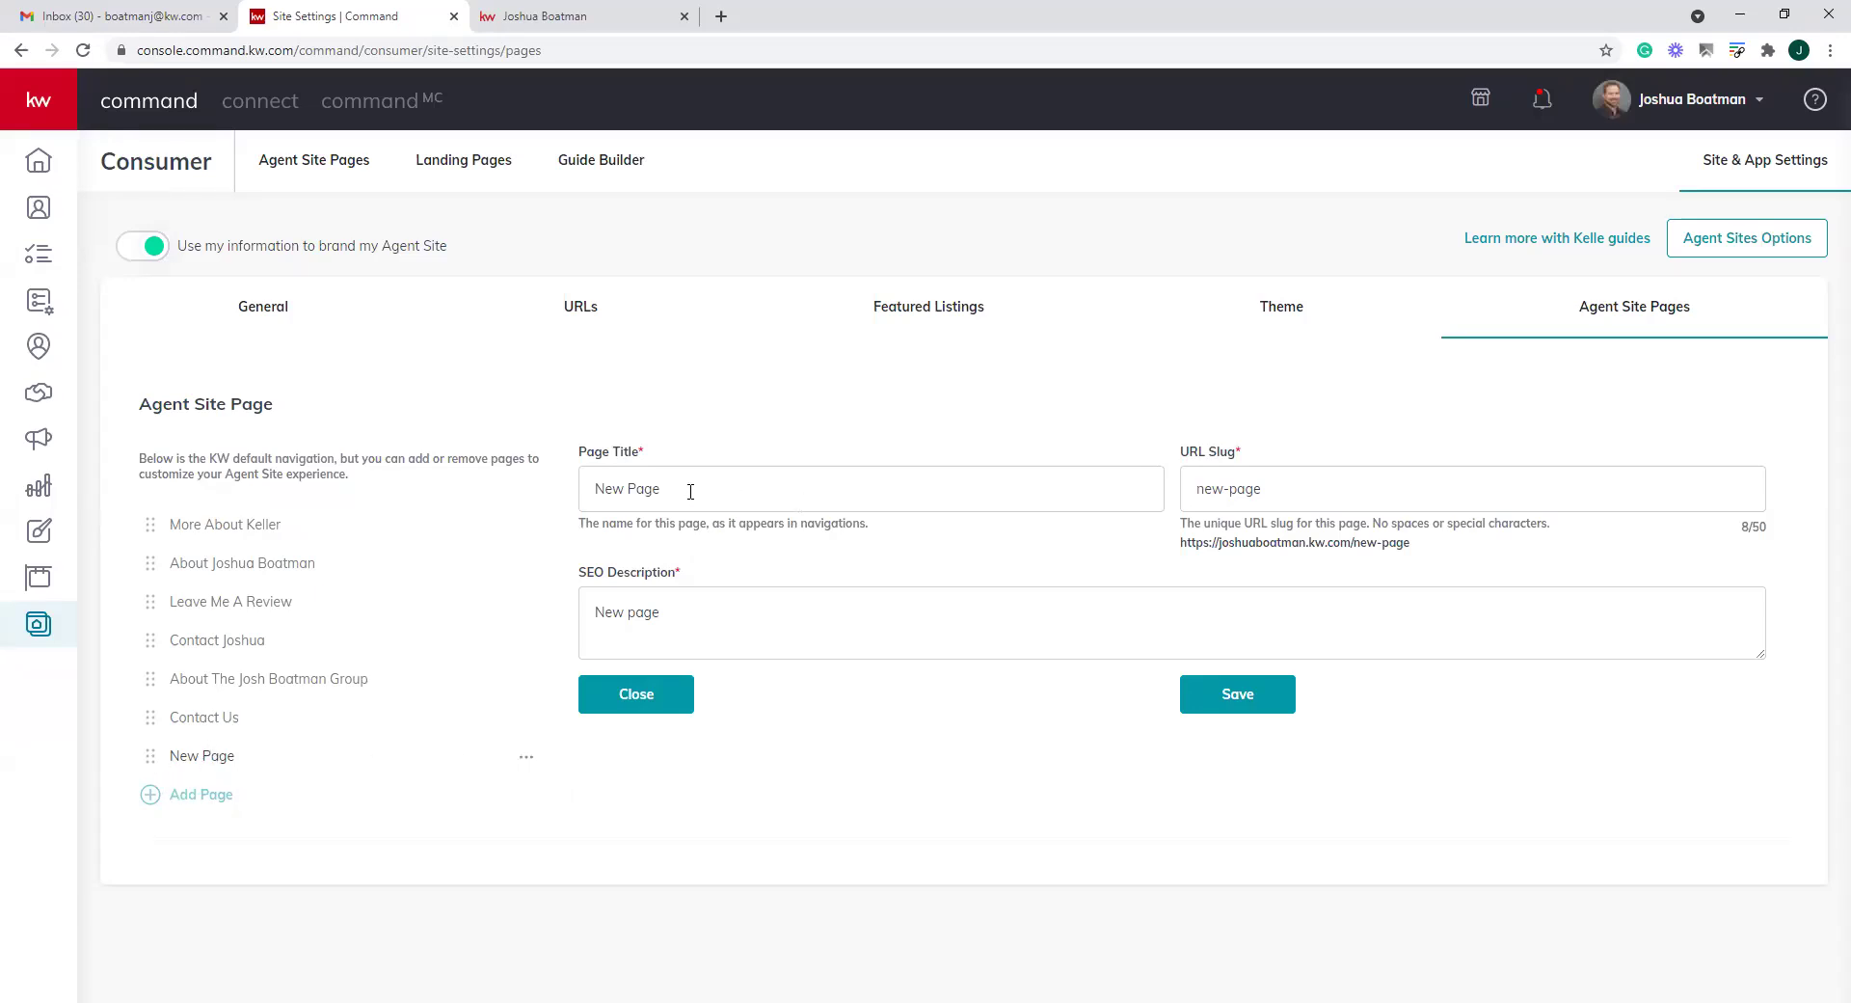
{"action": "left_click_drag", "start_coordinate": [690, 492], "coordinate": [356, 500]}
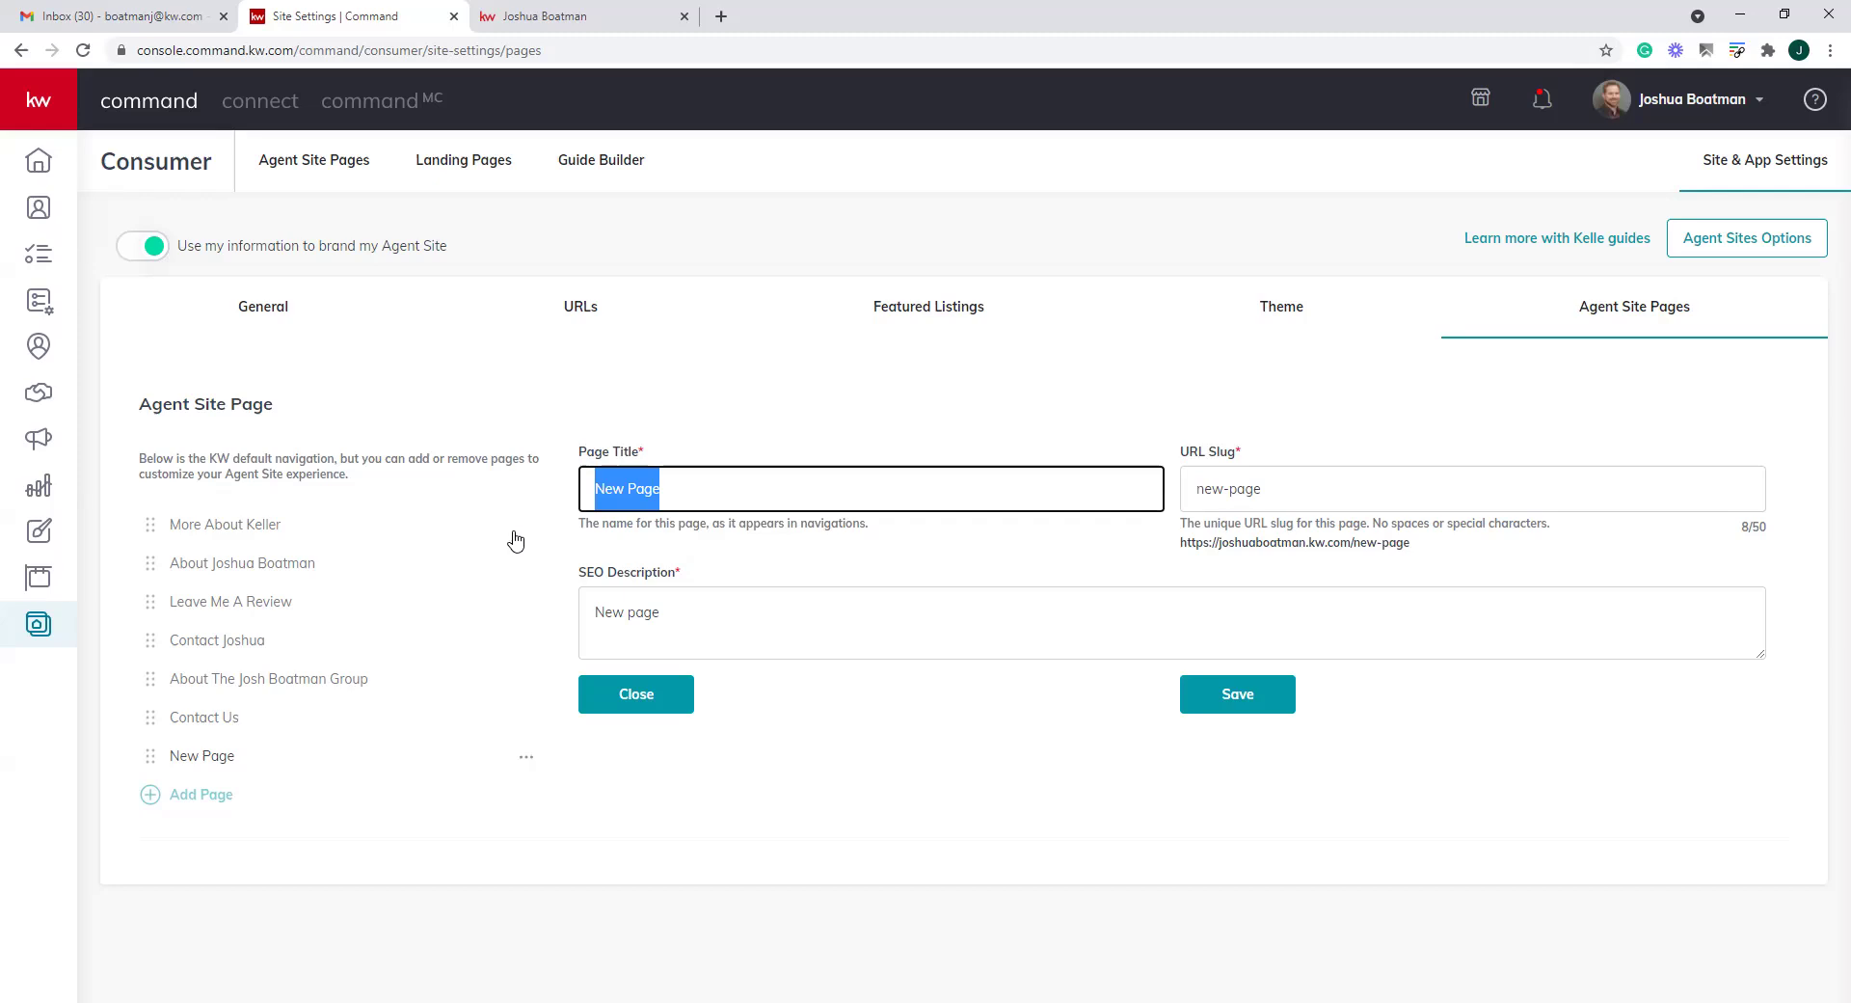
{"action": "left_click", "coordinate": [640, 707]}
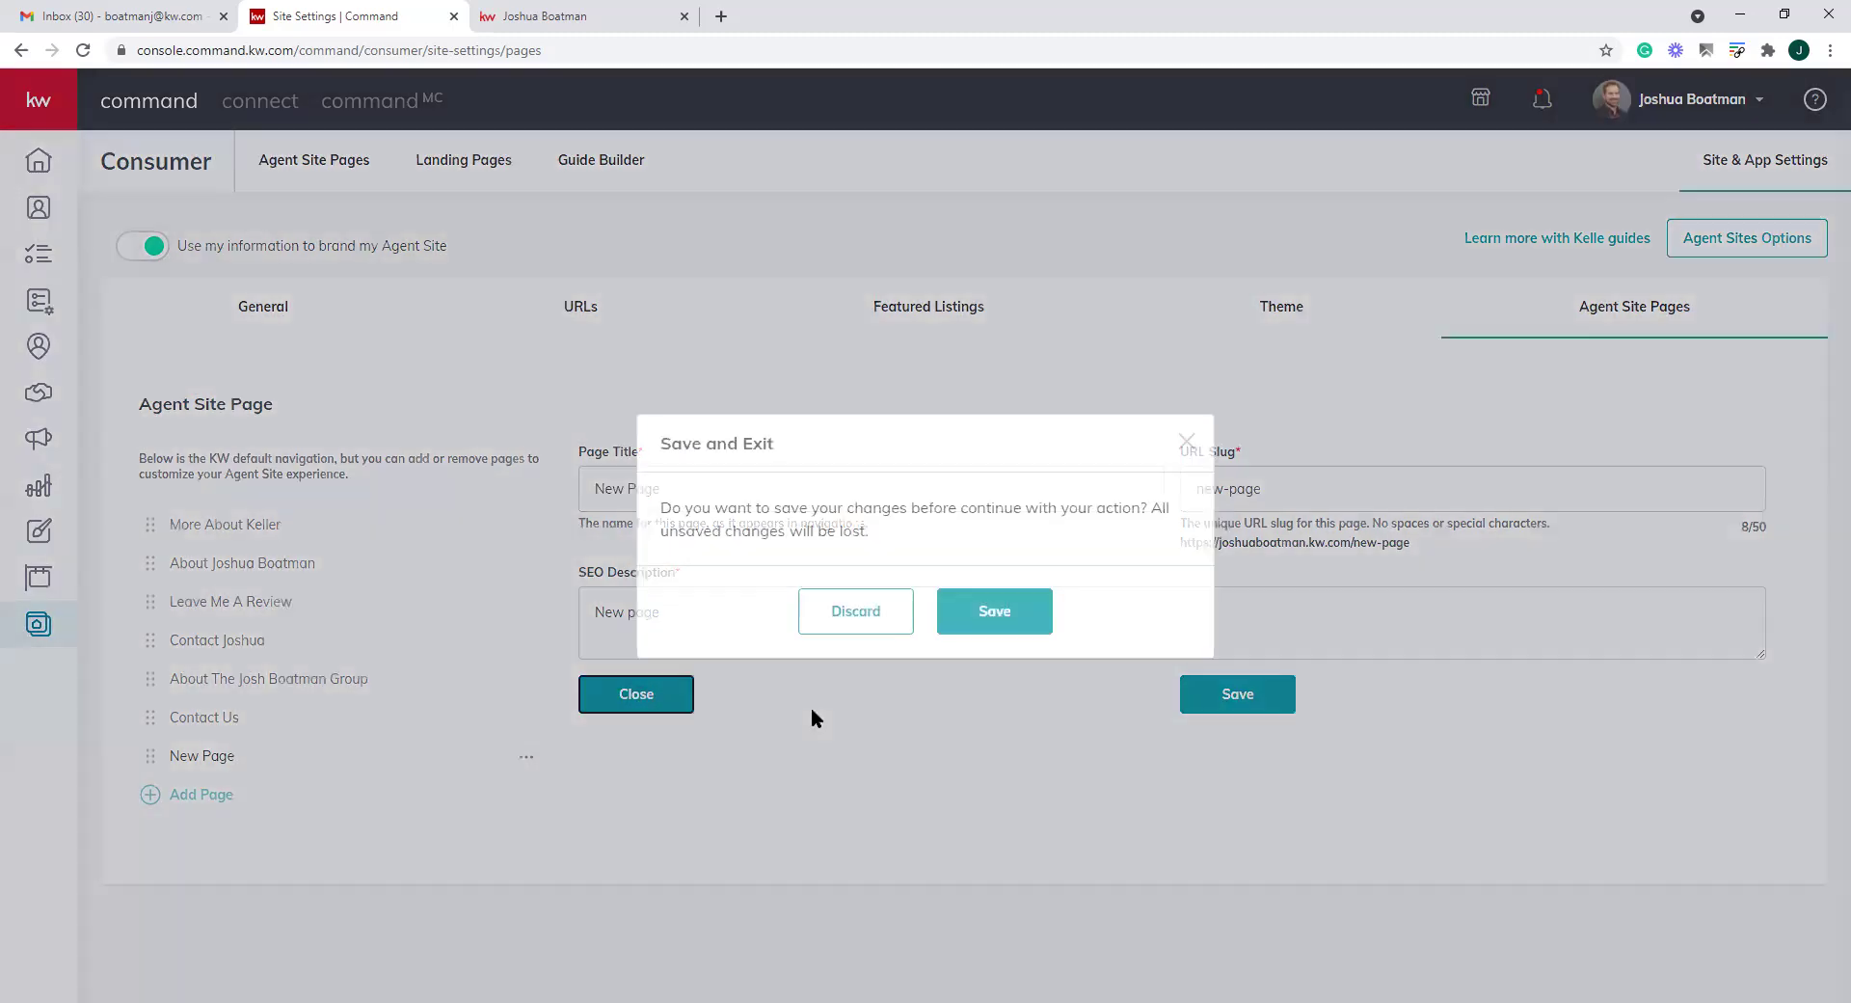
{"action": "left_click", "coordinate": [895, 607]}
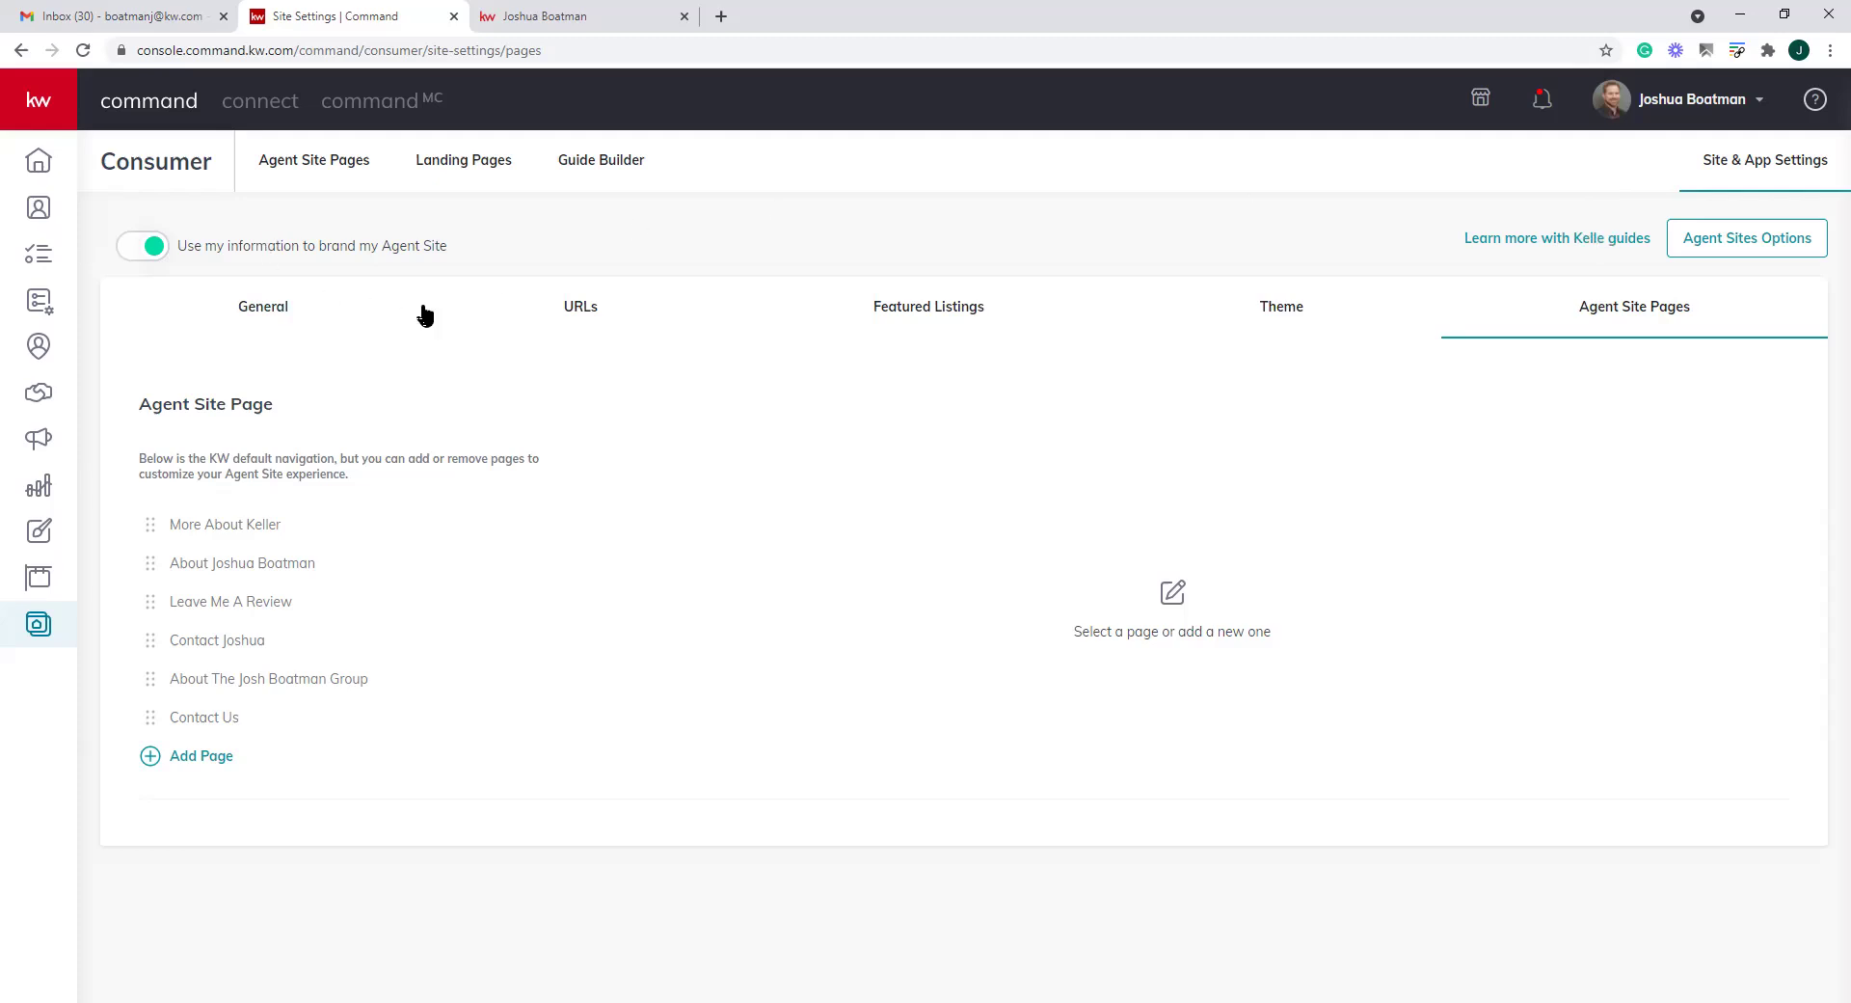
Check the Landing Pages list, then view the nine Agent Site pages
{"action": "left_click", "coordinate": [318, 170]}
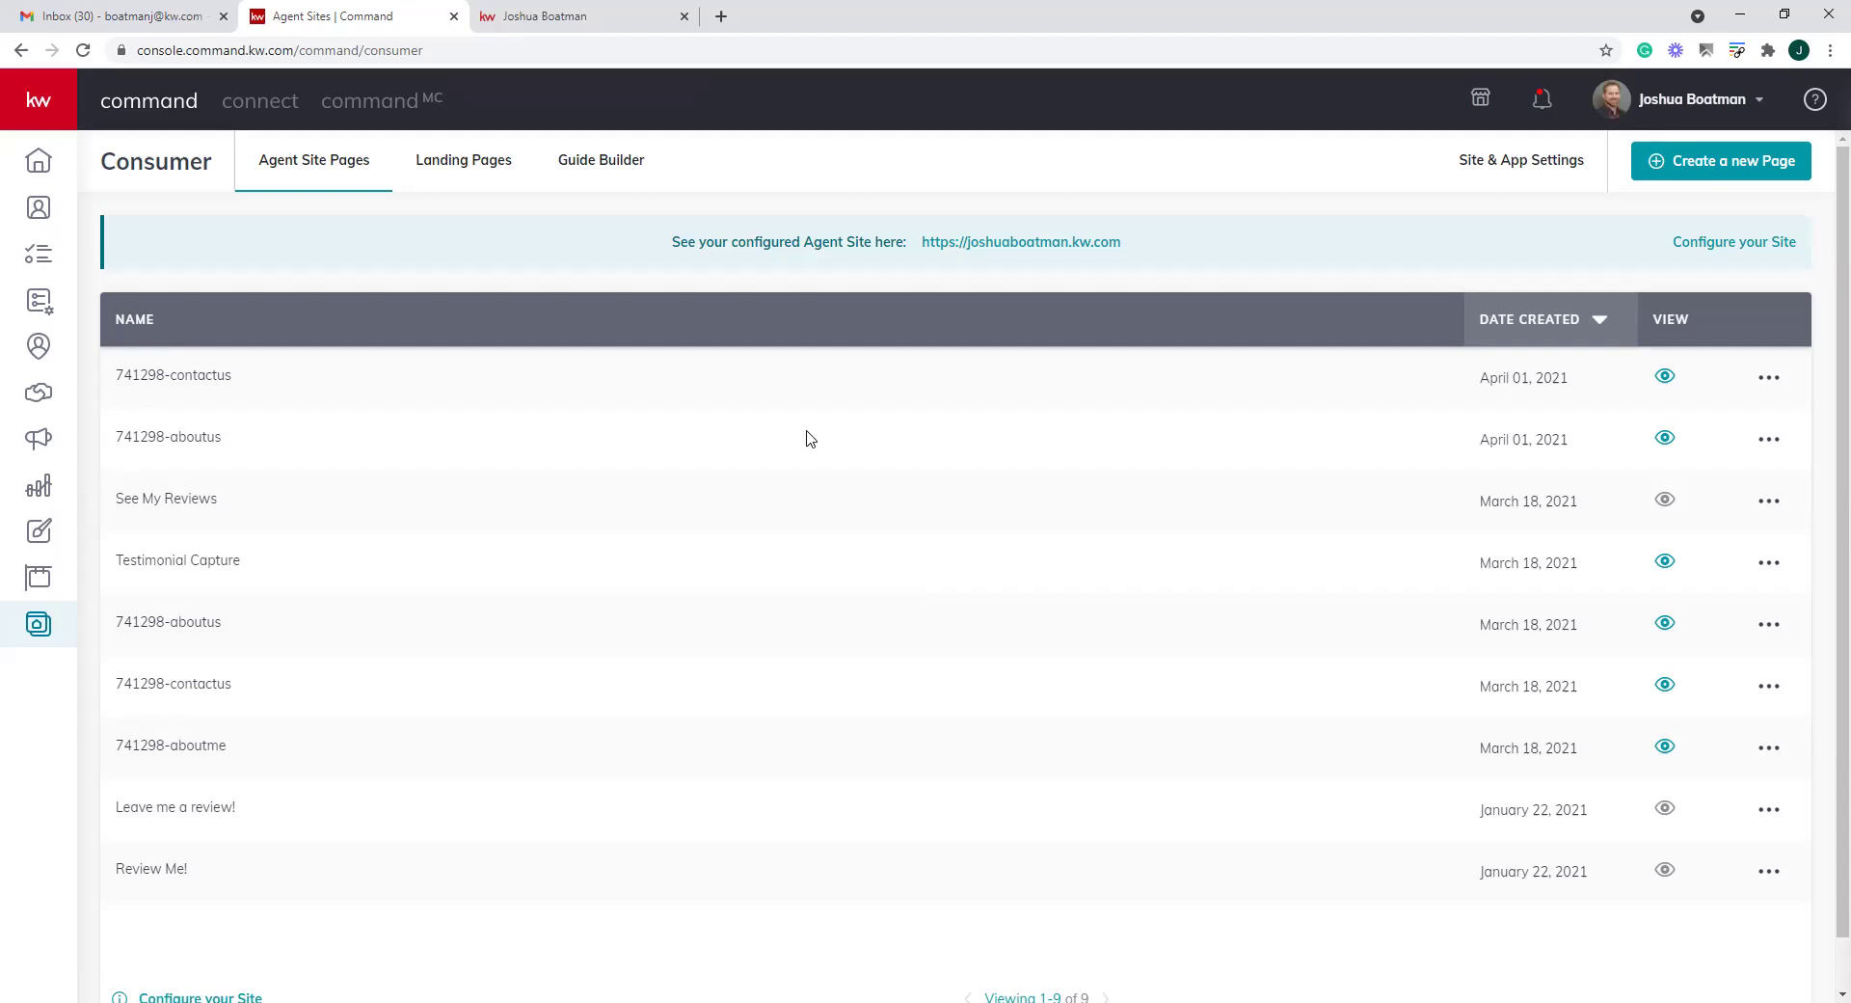
{"action": "left_click", "coordinate": [459, 168]}
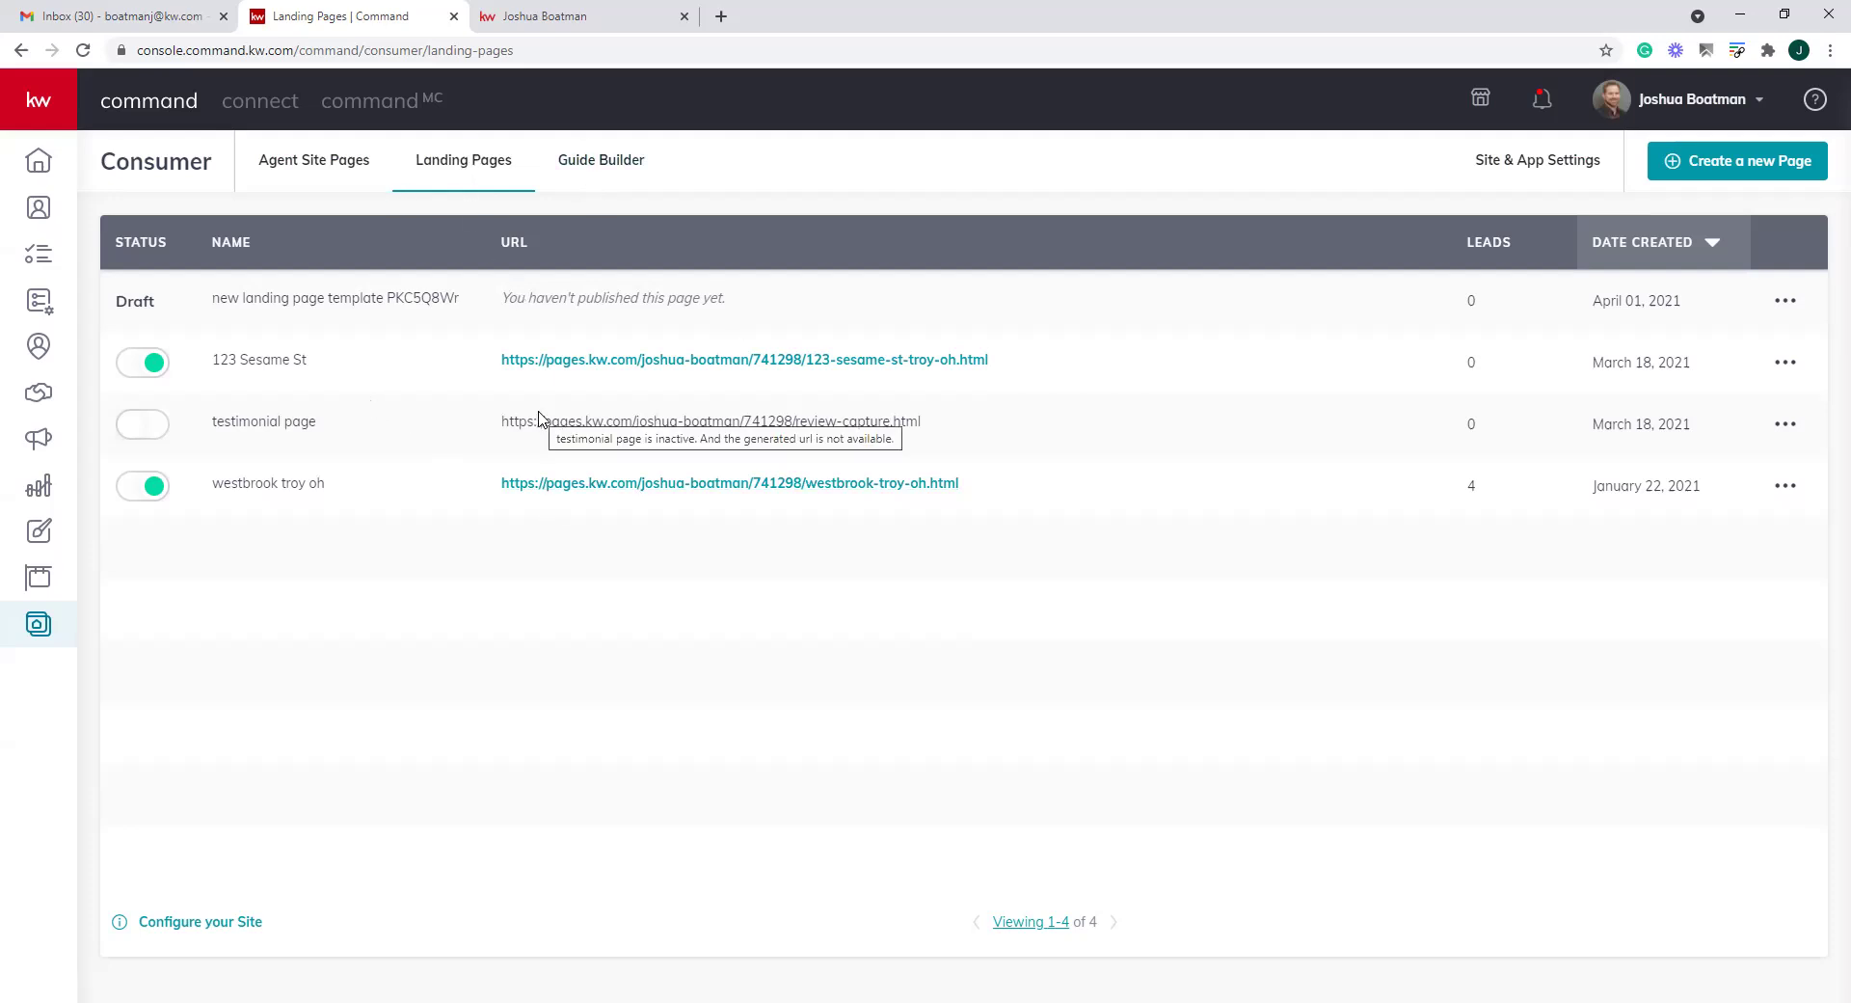
{"action": "left_click", "coordinate": [292, 172]}
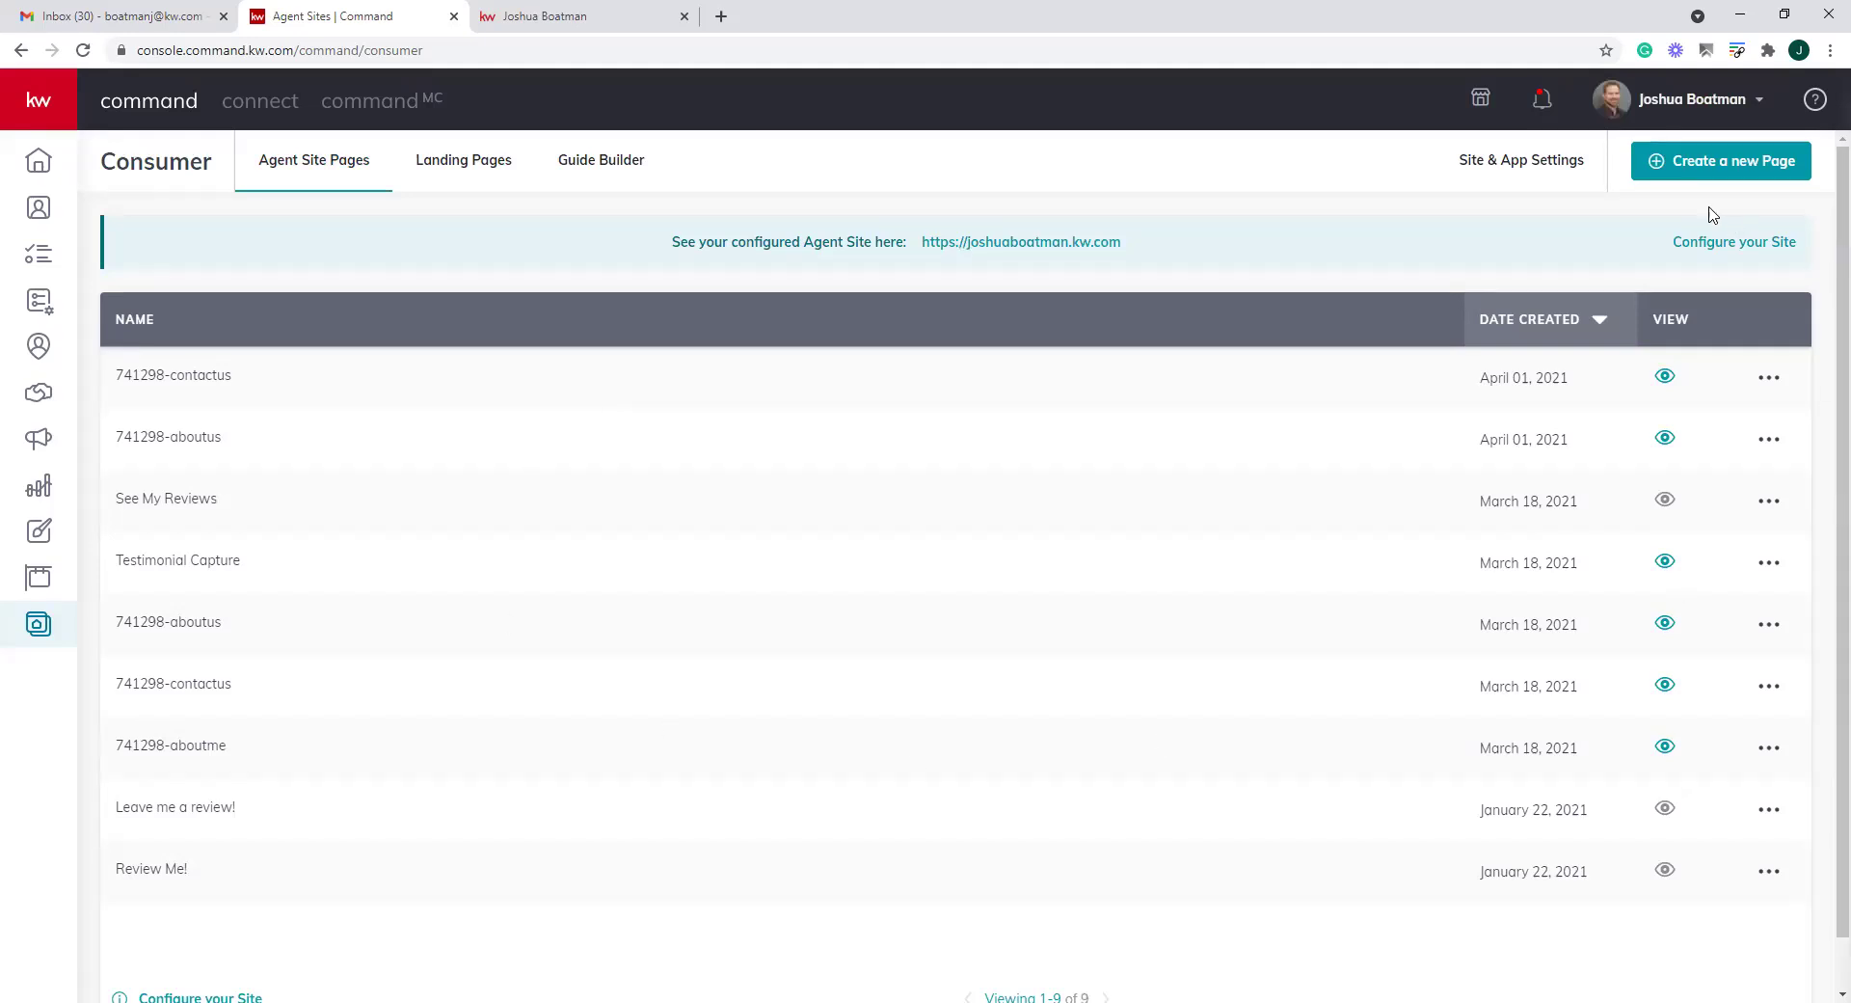
Create a new agent site sub-page named 'Leave Me a Review'
{"action": "left_click", "coordinate": [1714, 174]}
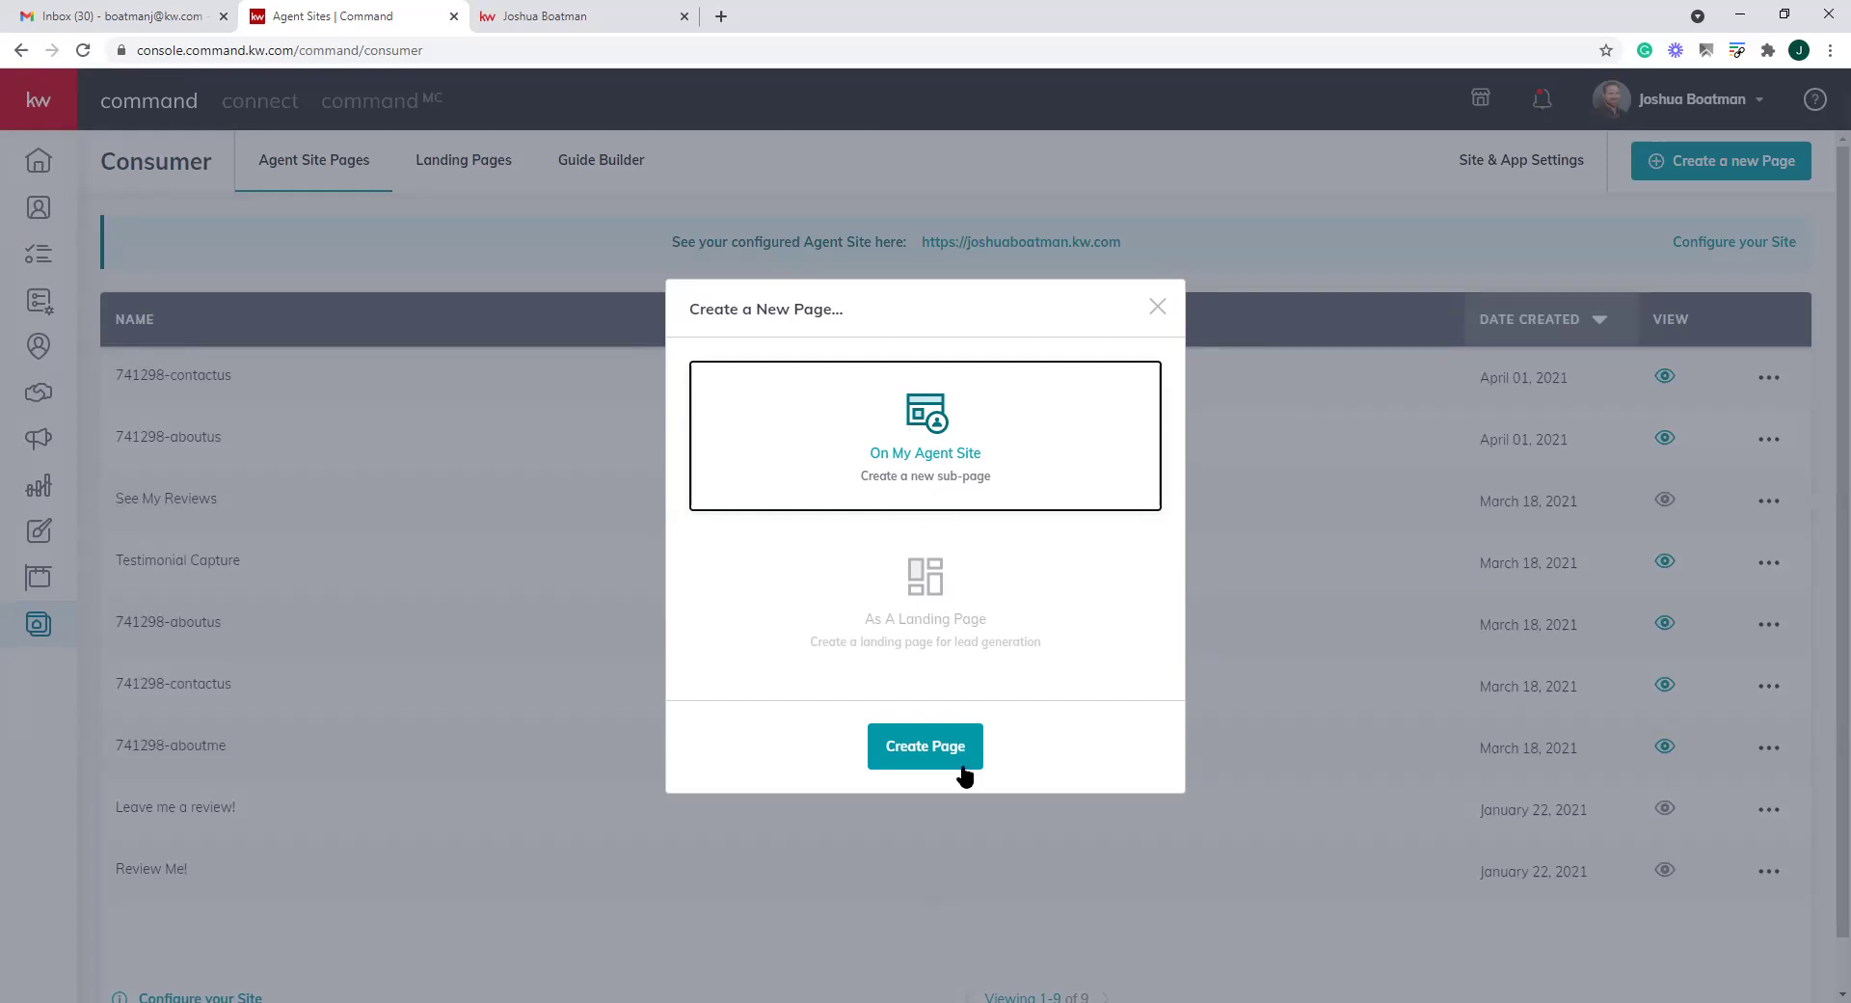
{"action": "left_click", "coordinate": [911, 761]}
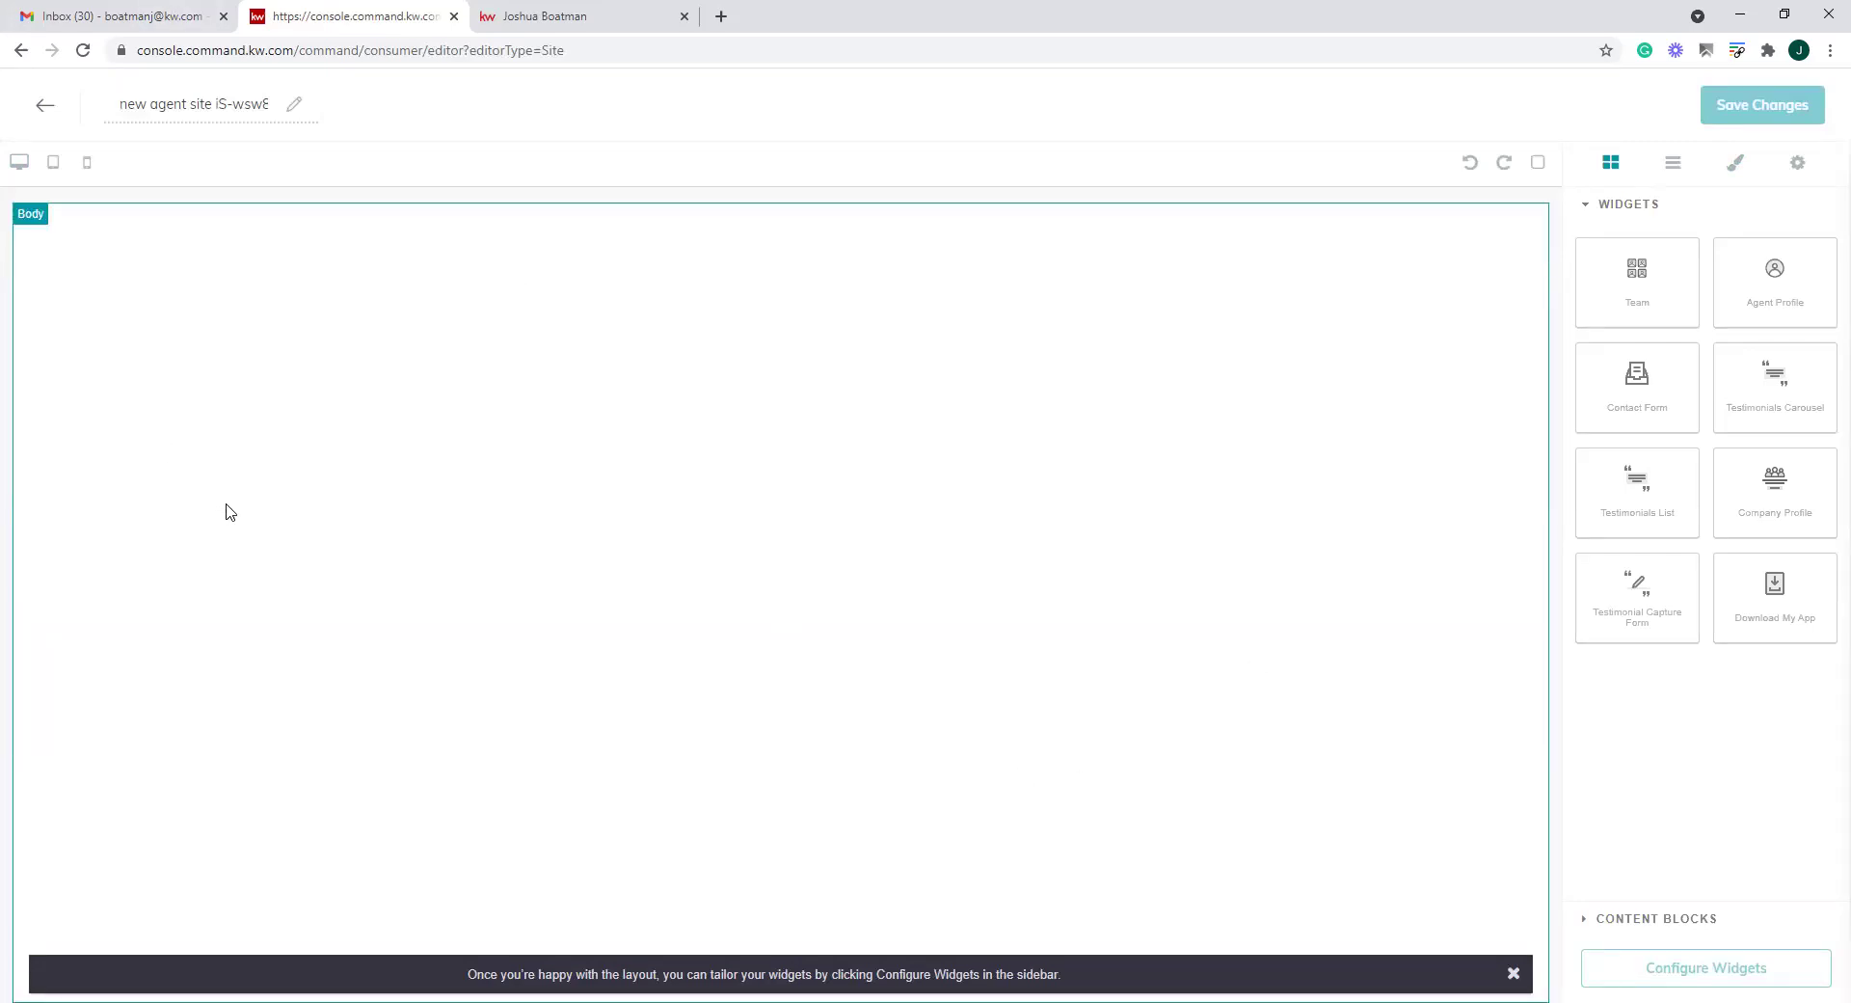
{"action": "left_click", "coordinate": [202, 101]}
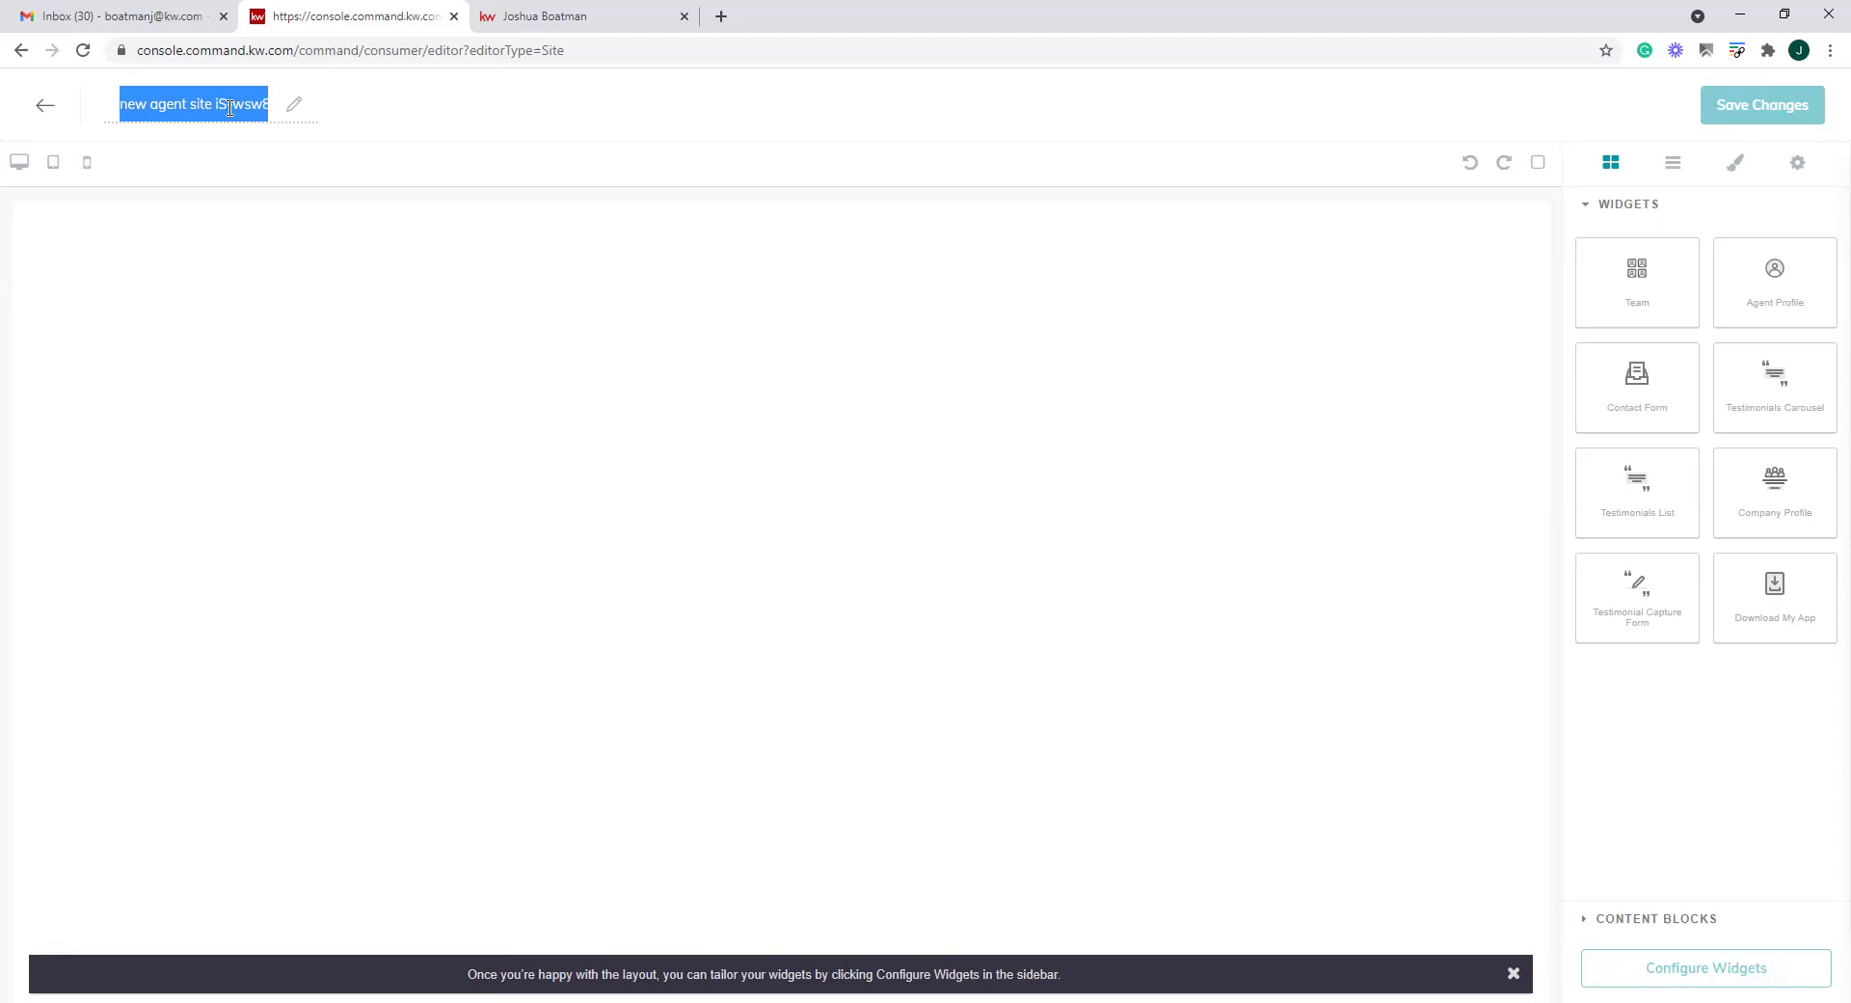
{"action": "type", "text": "My Testion"}
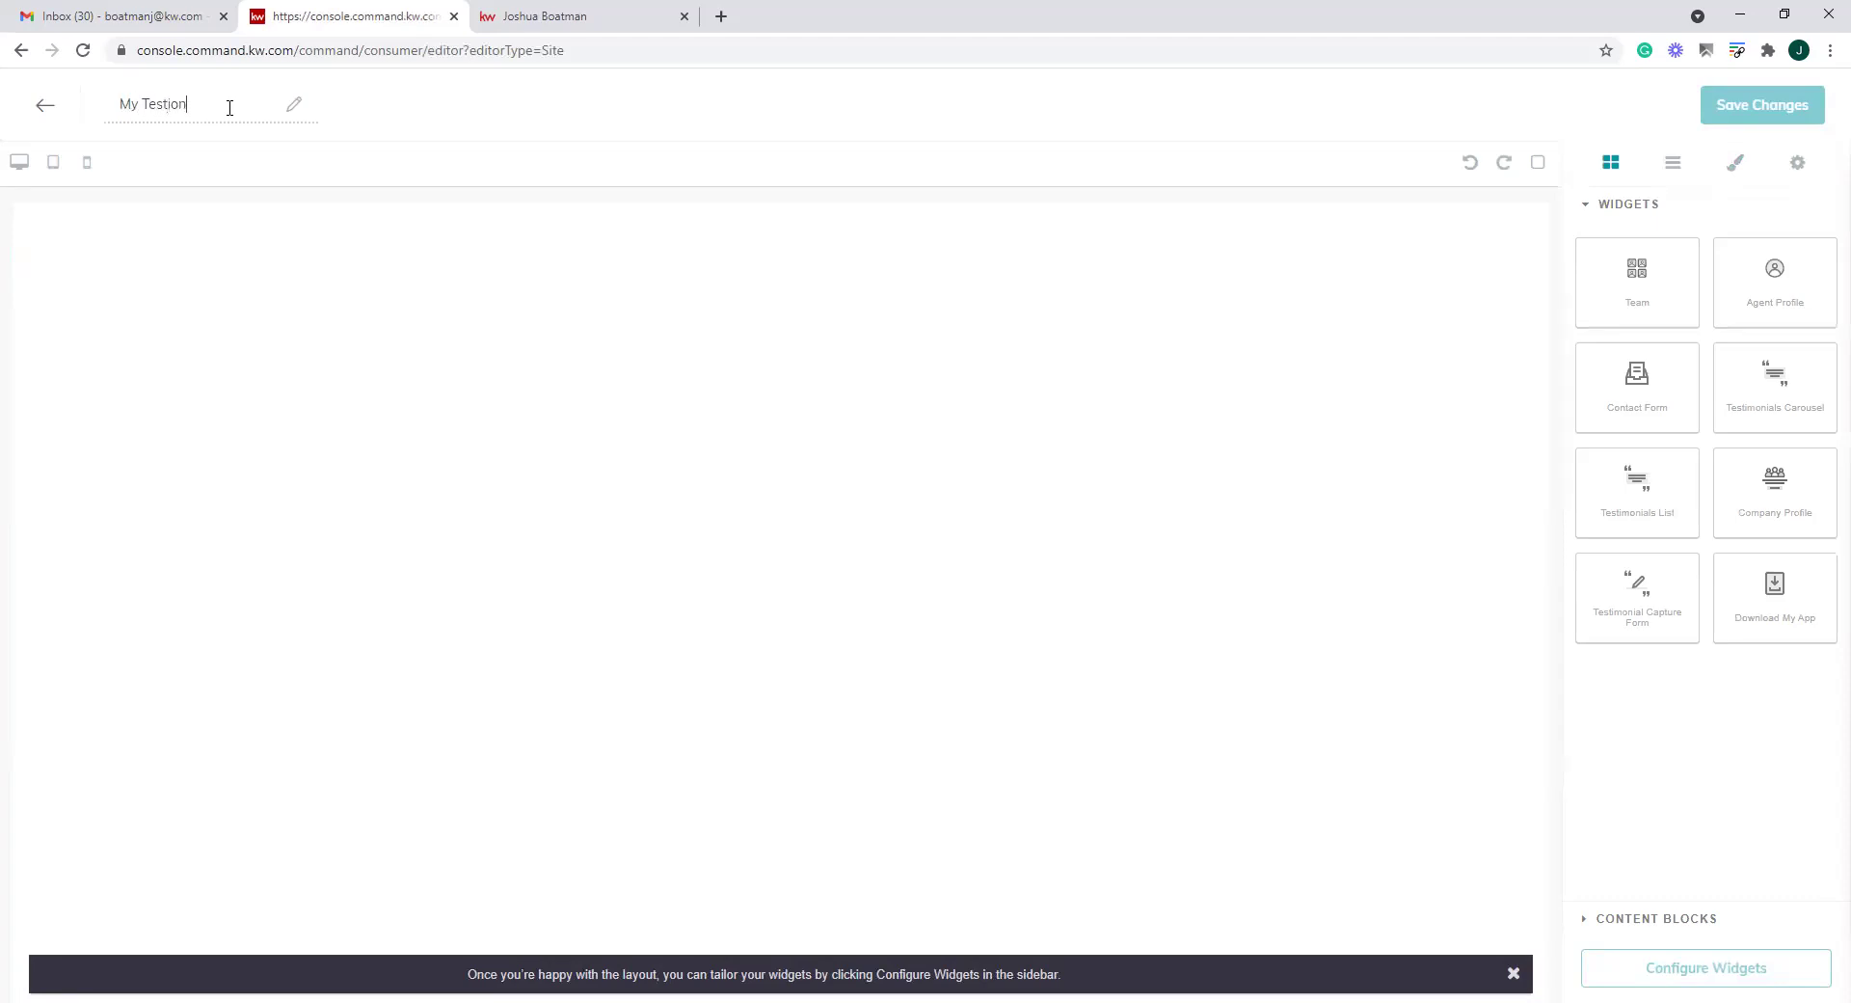
{"action": "key", "text": "BackSpace"}
{"action": "key", "text": "BackSpace"}
{"action": "key", "text": "BackSpace"}
{"action": "key", "text": "BackSpace"}
{"action": "key", "text": "BackSpace"}
{"action": "key", "text": "BackSpace"}
{"action": "key", "text": "BackSpace"}
{"action": "key", "text": "BackSpace"}
{"action": "key", "text": "BackSpace"}
{"action": "type", "text": "Leave me"}
{"action": "key", "text": "BackSpace"}
{"action": "type", "text": "ME a"}
{"action": "key", "text": "BackSpace"}
{"action": "key", "text": "BackSpace"}
{"action": "key", "text": "BackSpace"}
{"action": "type", "text": "e a Tre"}
{"action": "key", "text": "BackSpace"}
{"action": "key", "text": "BackSpace"}
{"action": "key", "text": "BackSpace"}
{"action": "type", "text": "REvi"}
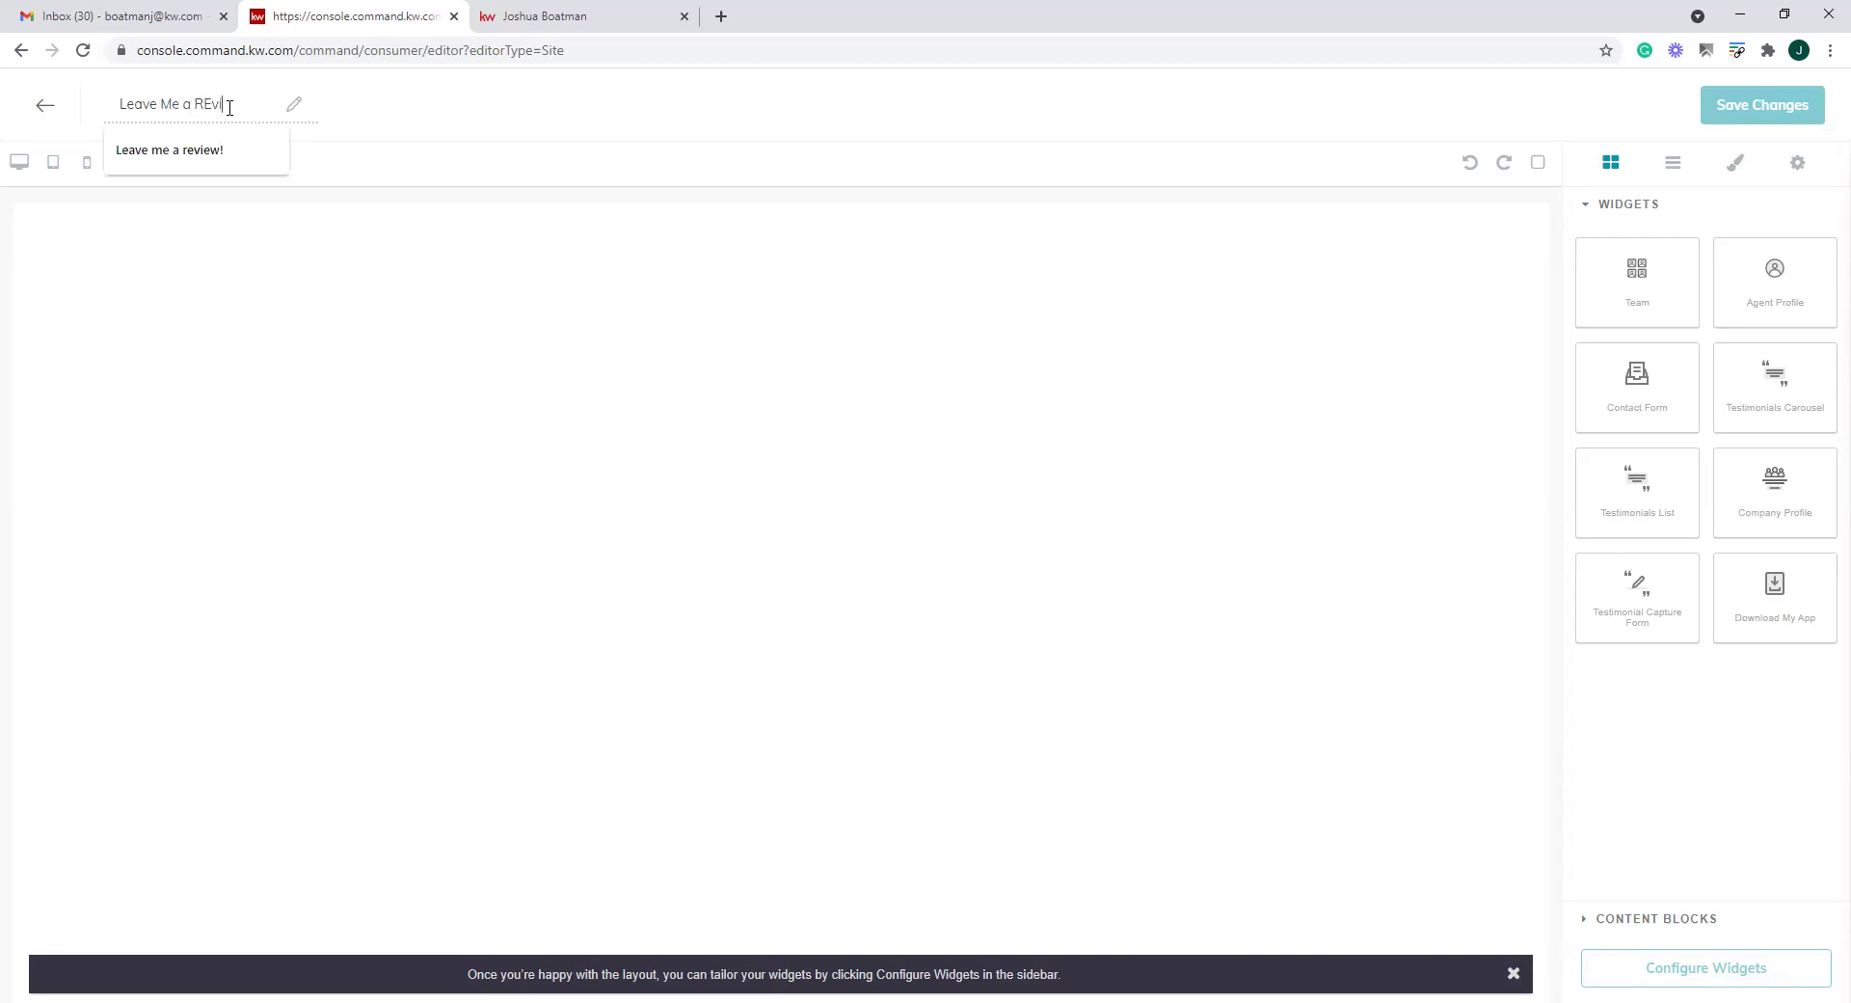
{"action": "key", "text": "BackSpace"}
{"action": "type", "text": "eview"}
Drag a Team section onto the Leave Me a Review page canvas
{"action": "left_click", "coordinate": [689, 152]}
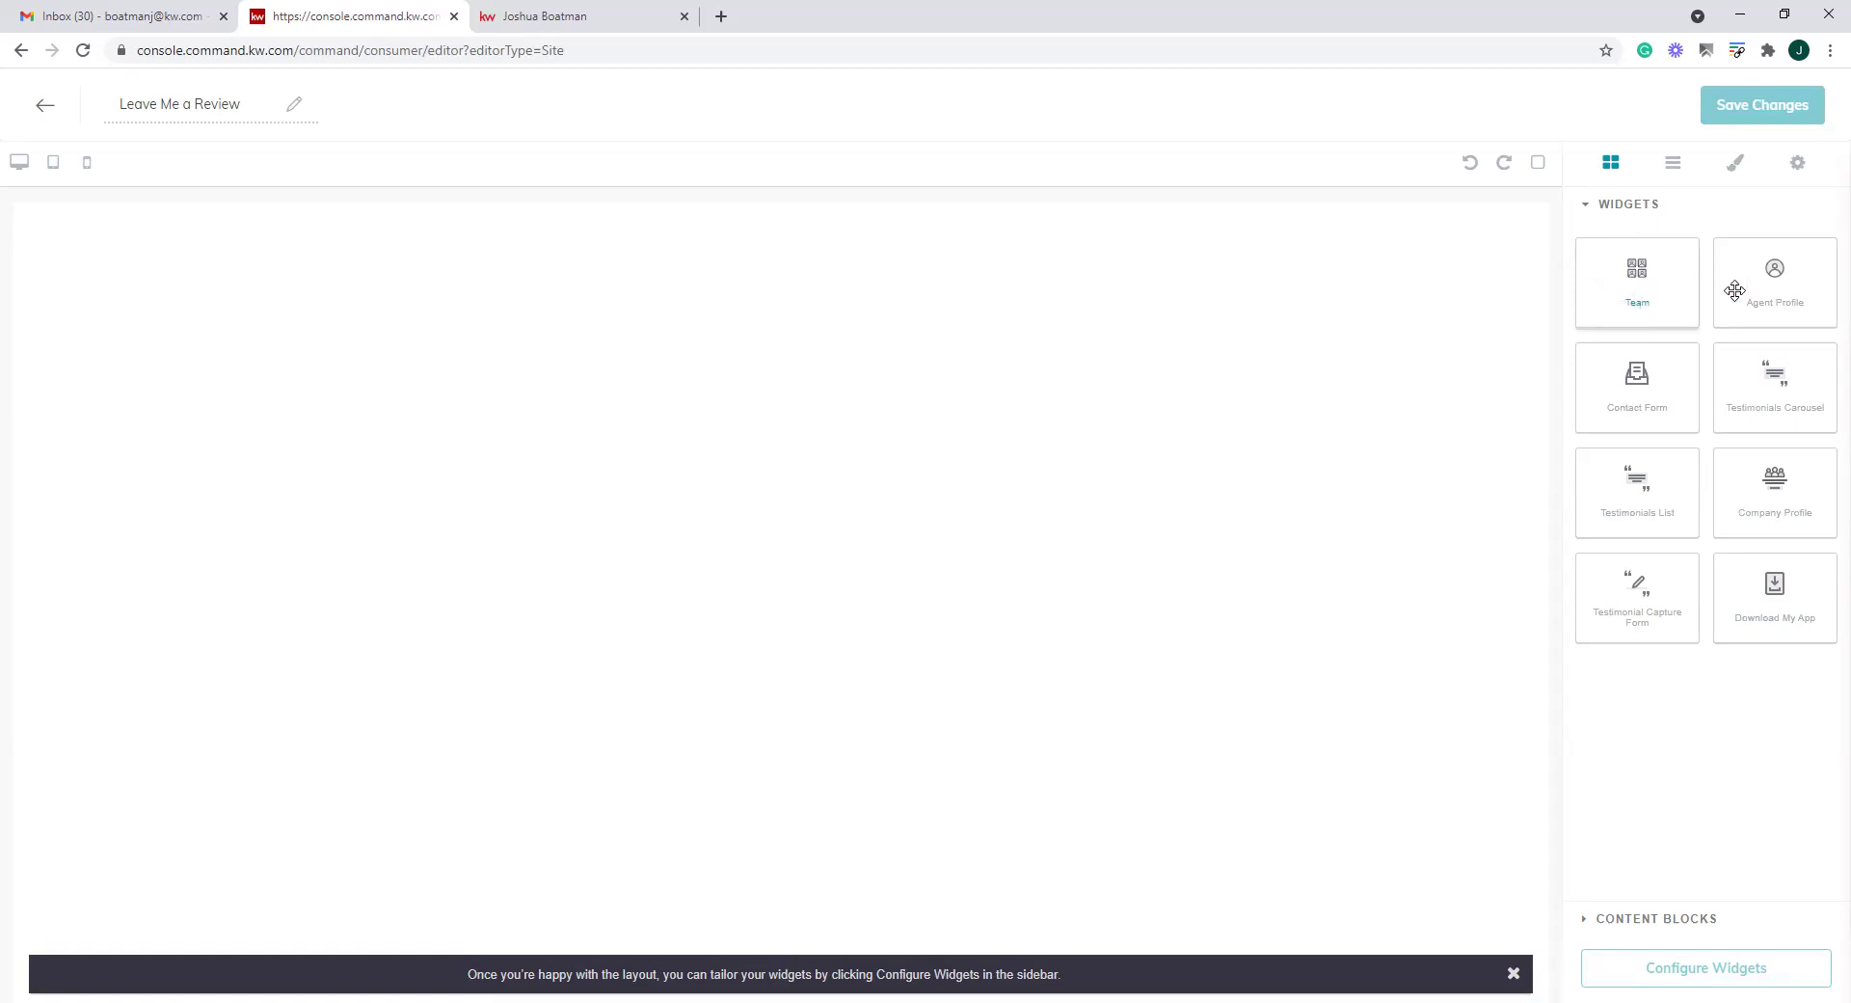
{"action": "left_click_drag", "start_coordinate": [1665, 280], "coordinate": [808, 409]}
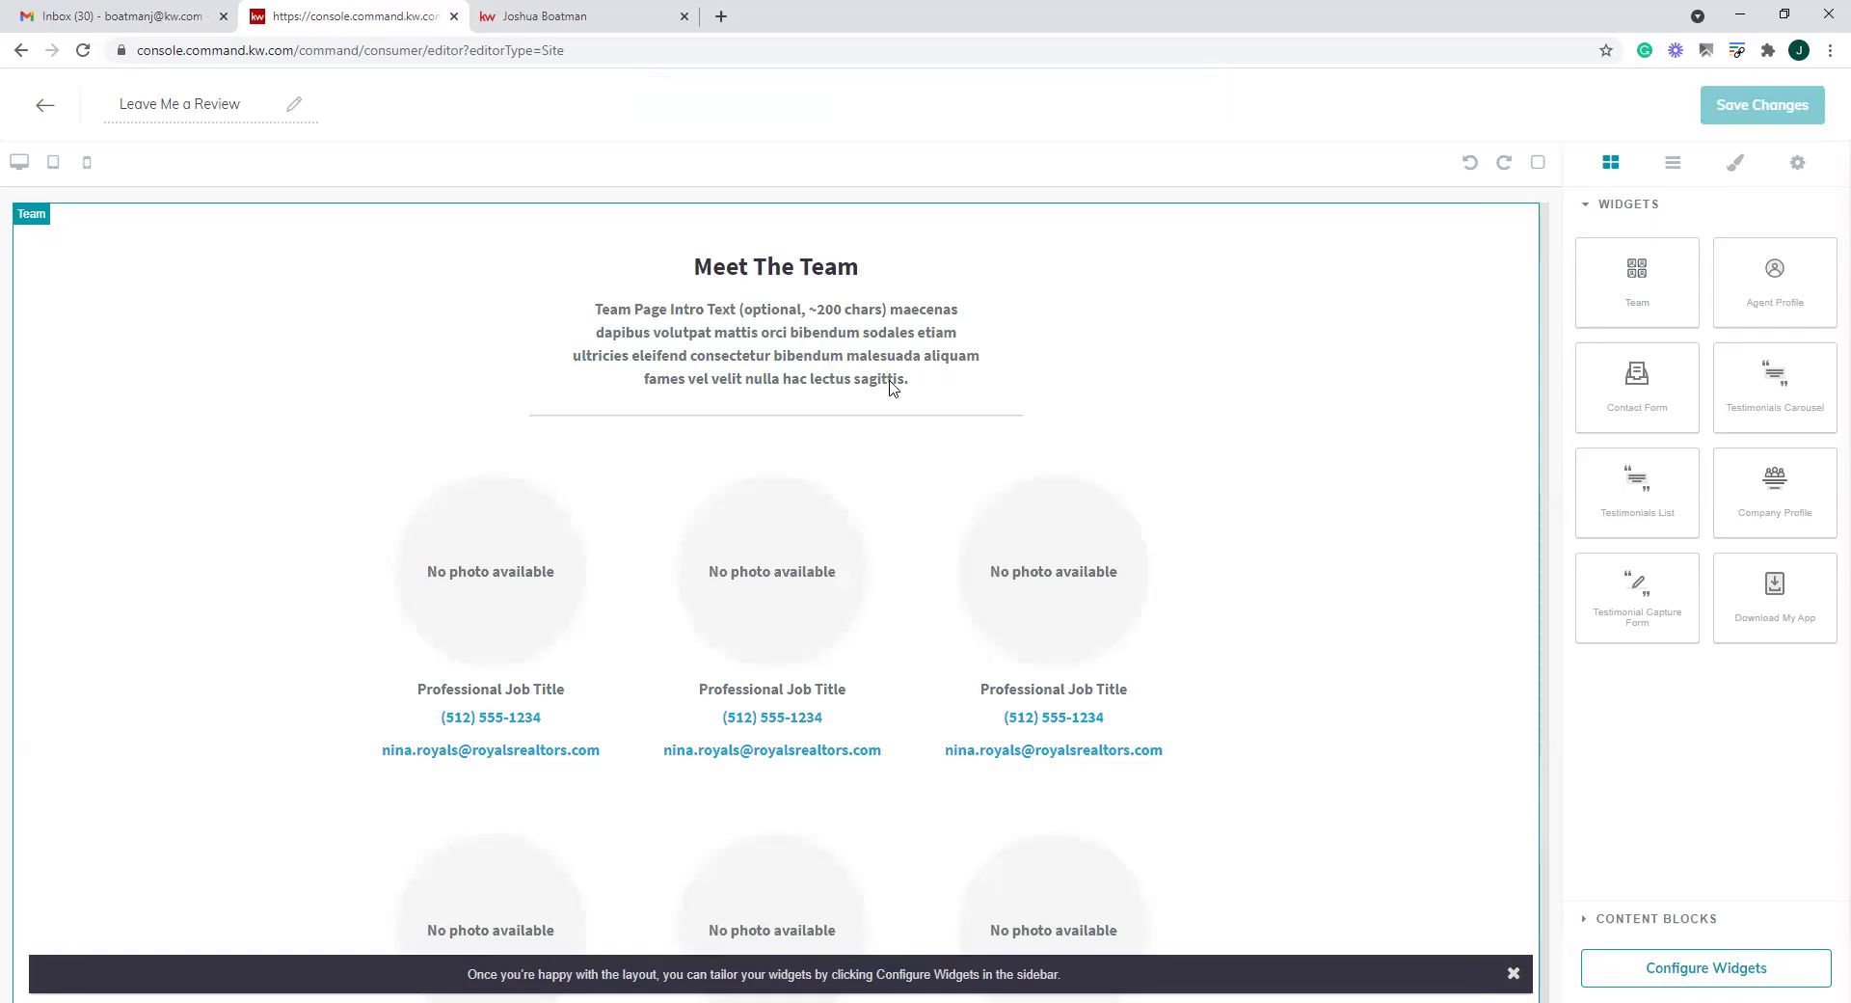
{"action": "scroll", "coordinate": [881, 454], "scroll_direction": "down", "scroll_amount": 2}
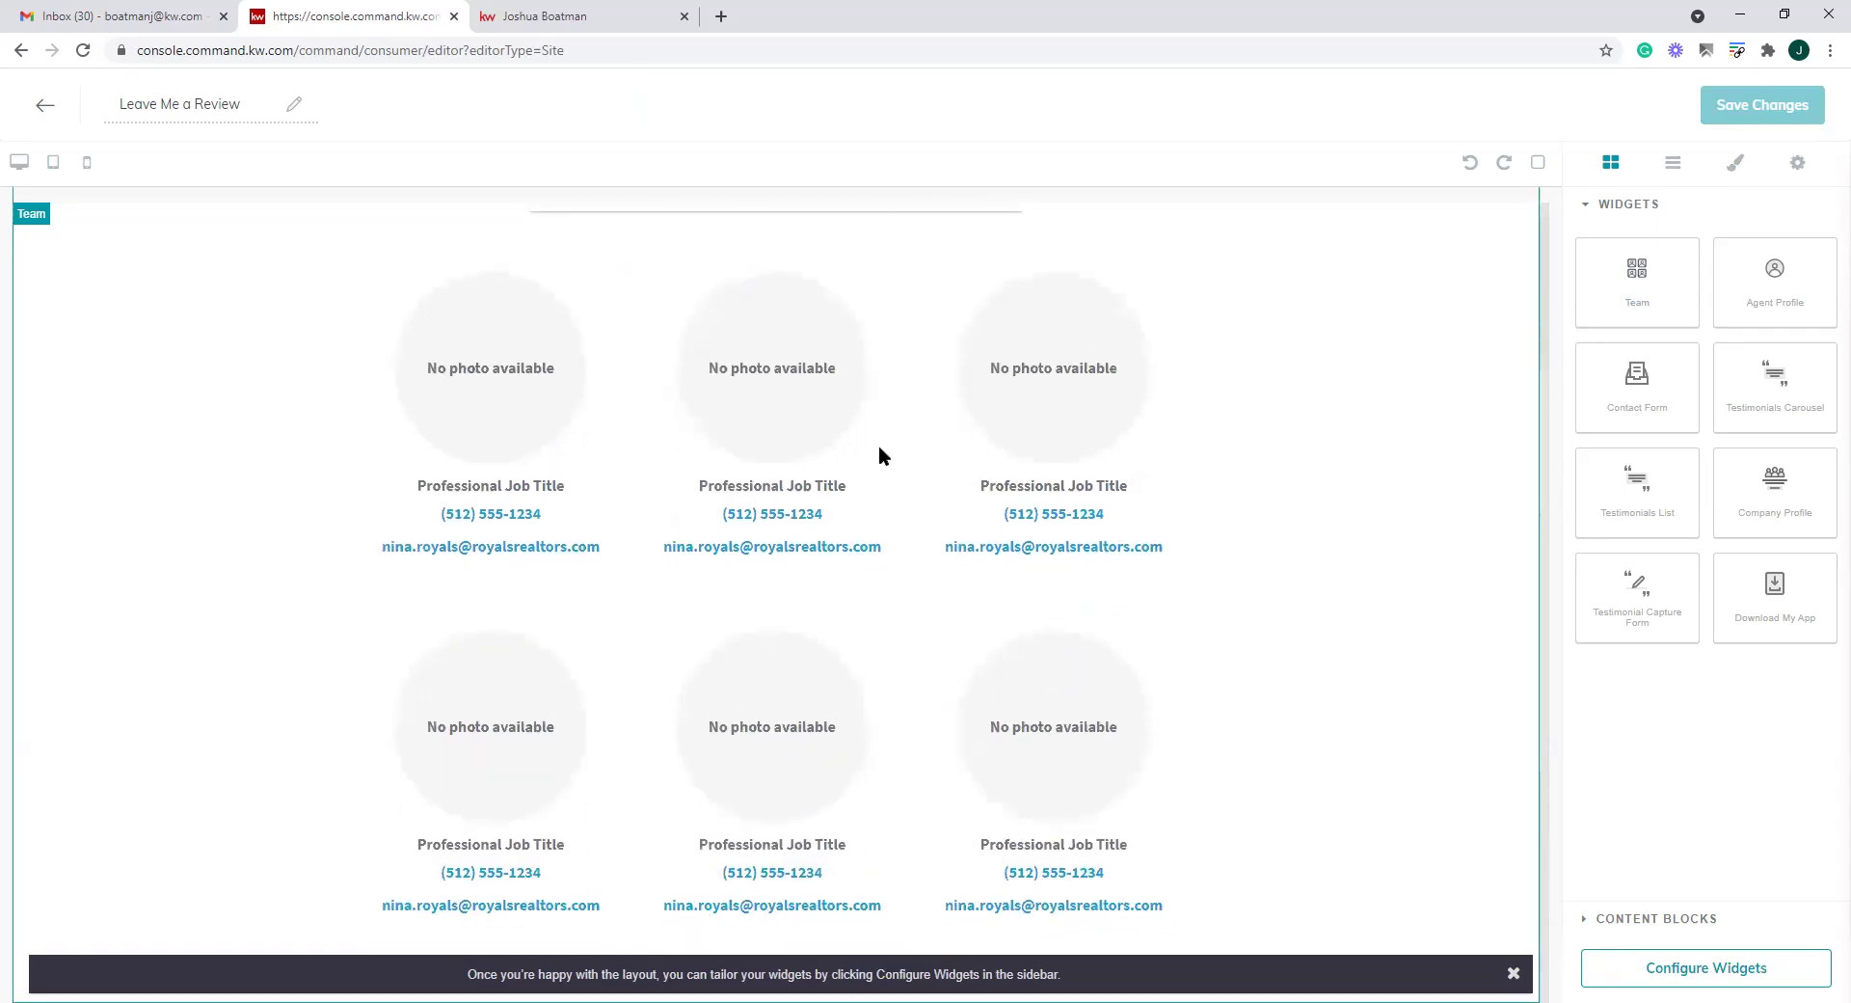
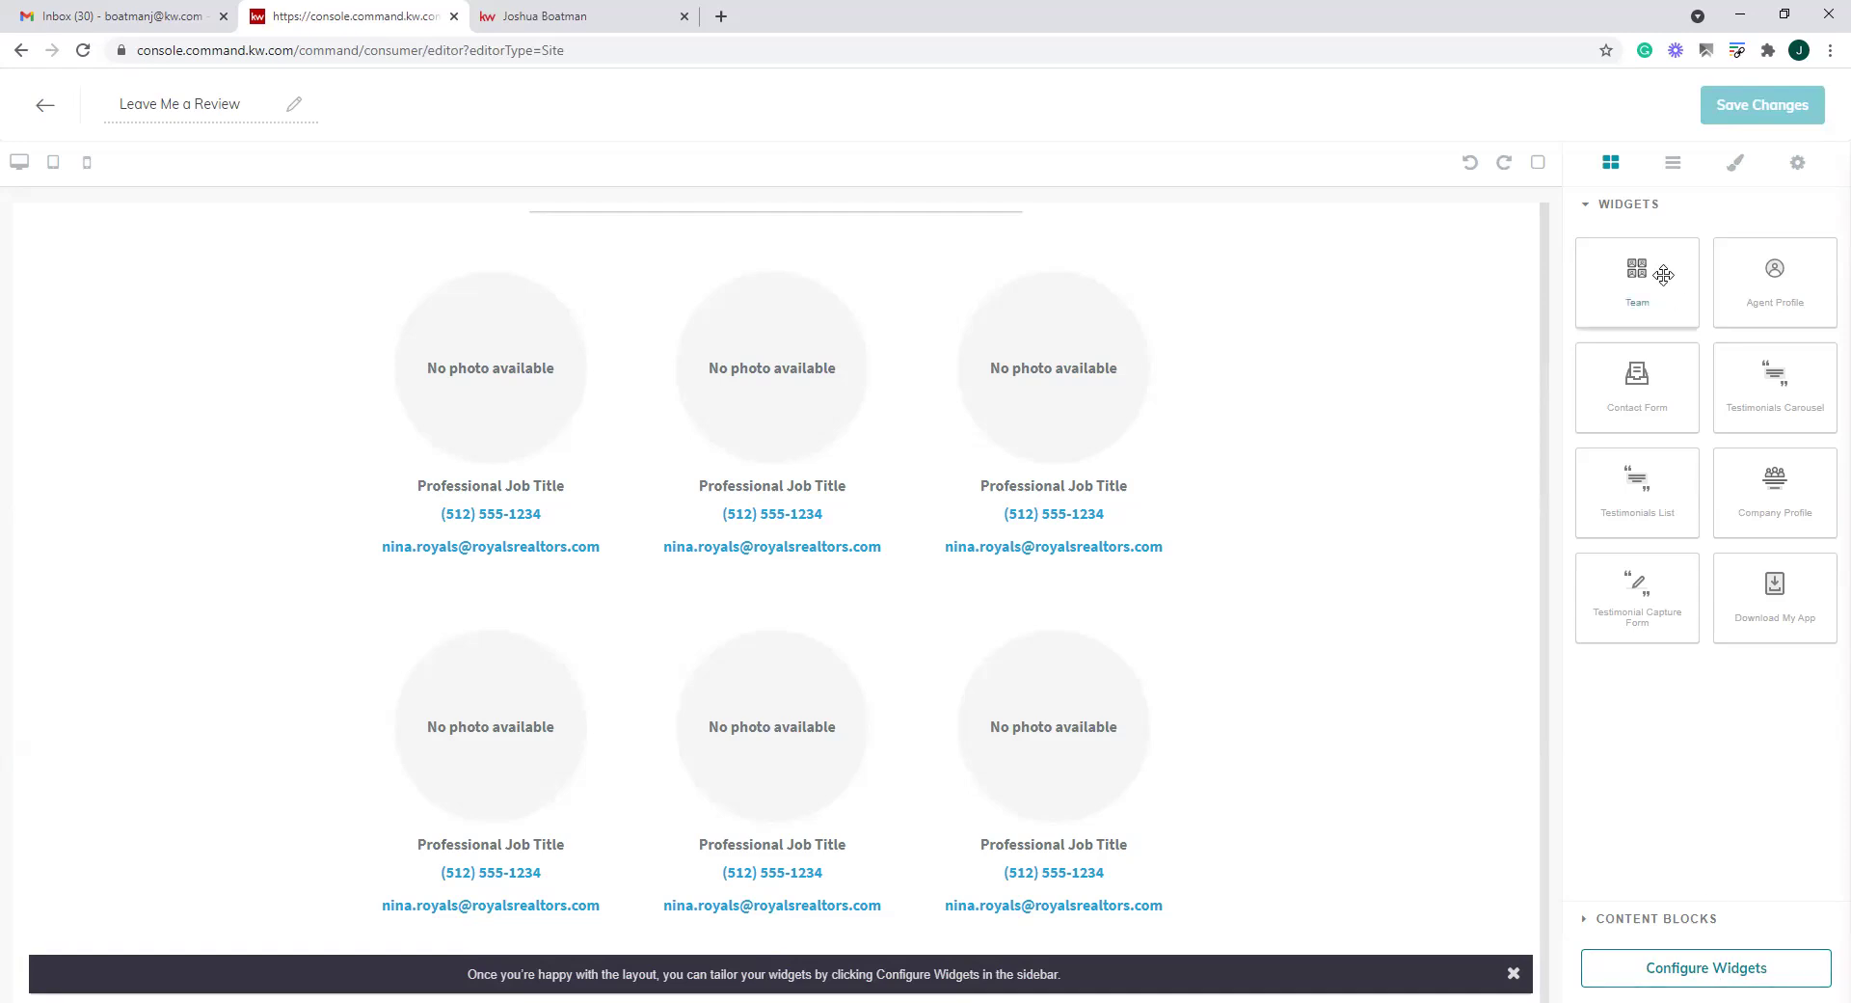
In the Team widget, rename the headline to the agent's group and set intro 'Meet my amazing team'
{"action": "left_click", "coordinate": [1706, 974]}
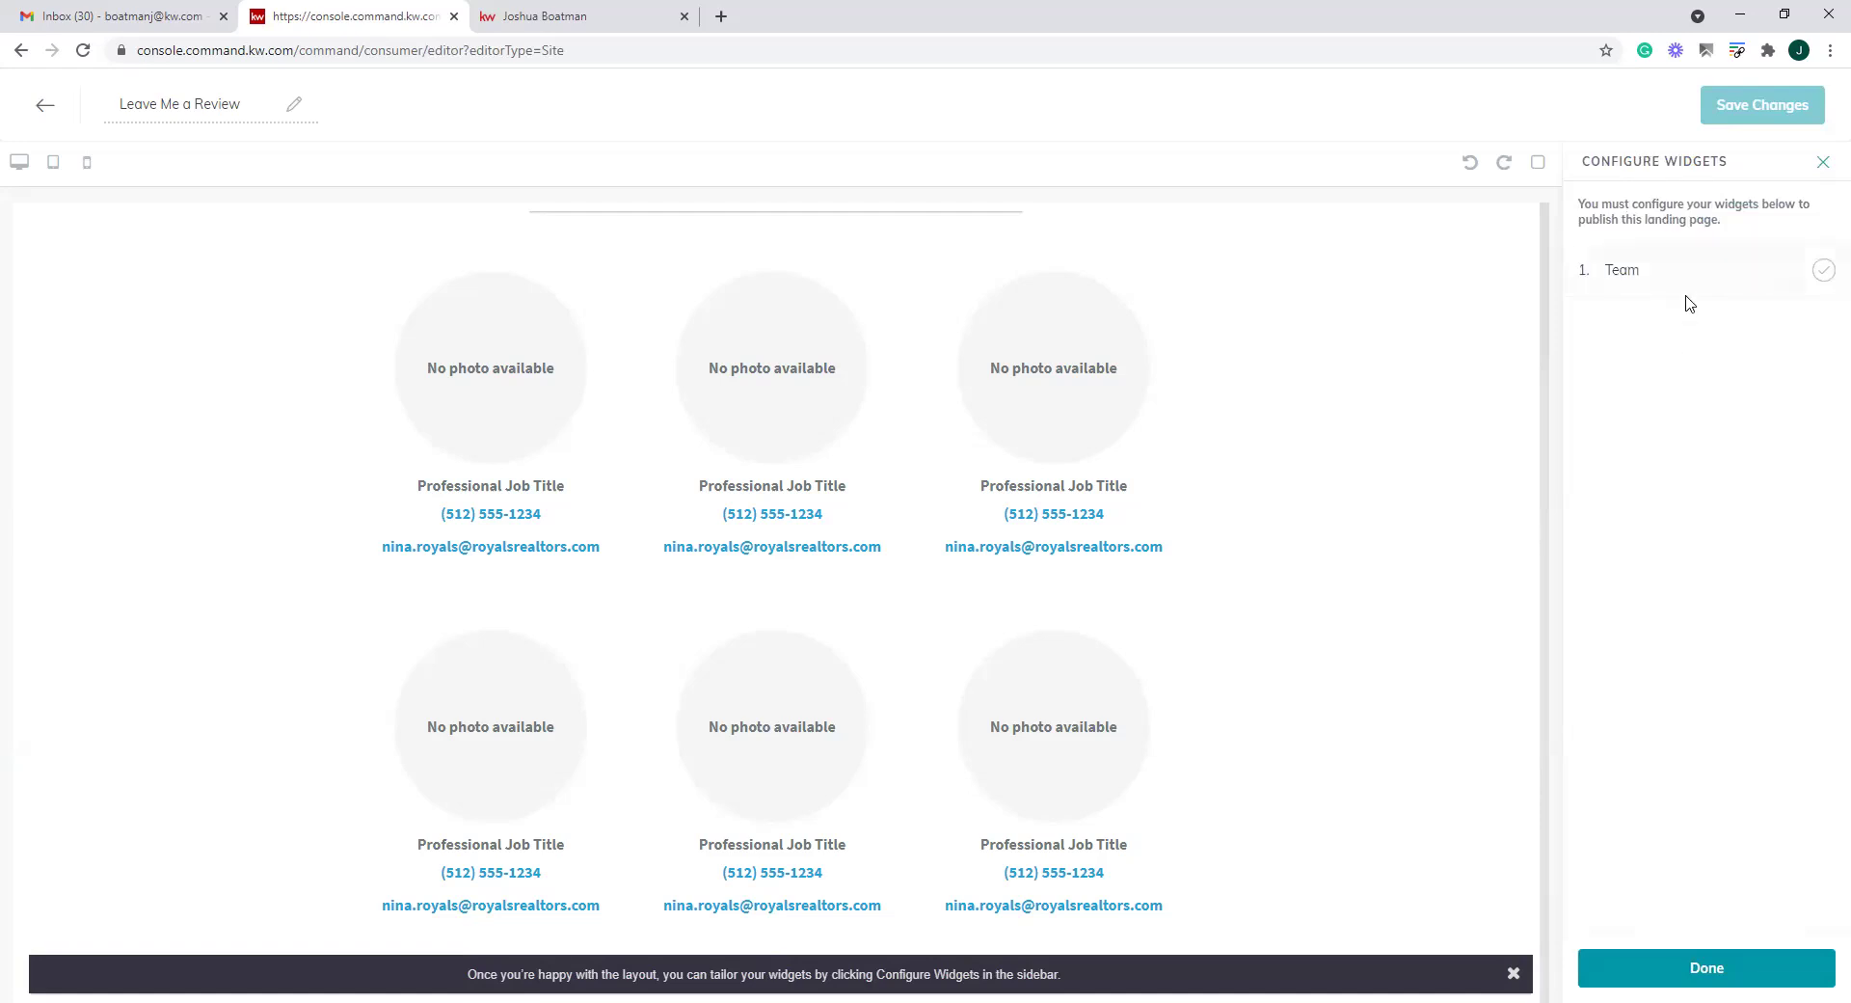
{"action": "left_click", "coordinate": [1795, 282]}
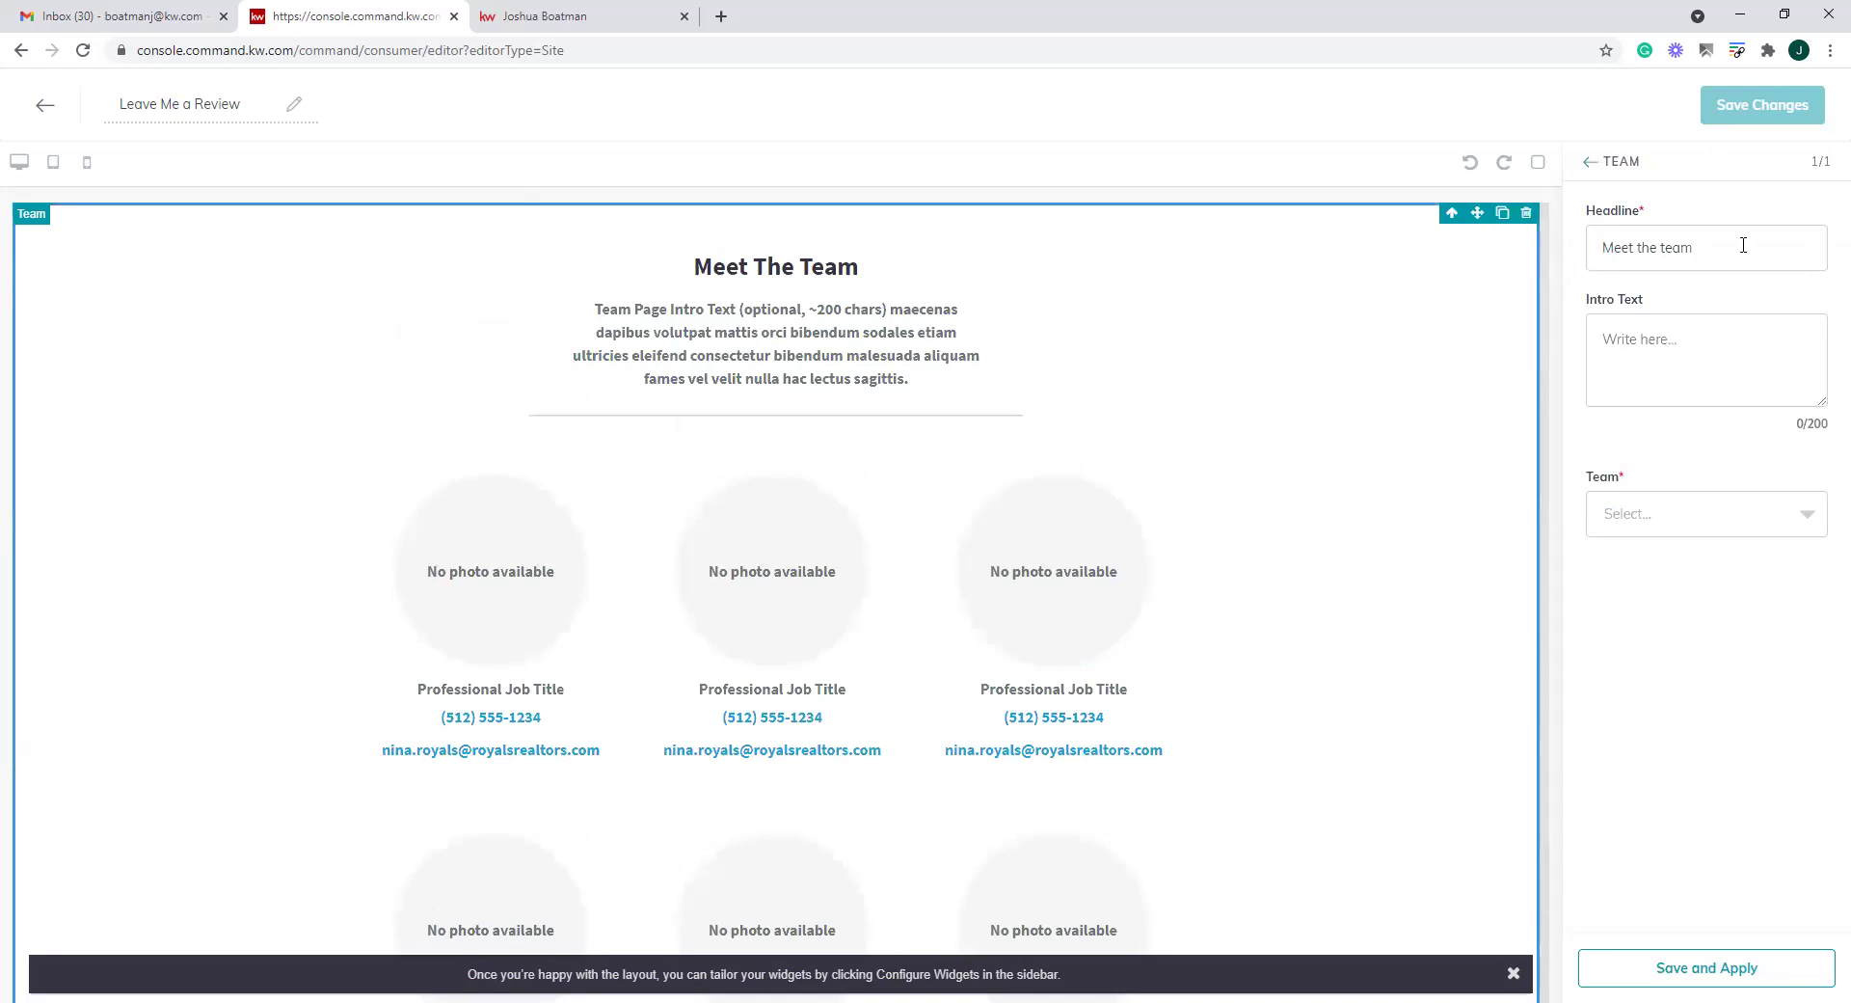
{"action": "left_click_drag", "start_coordinate": [1743, 245], "coordinate": [1519, 253]}
{"action": "left_click_drag", "start_coordinate": [1695, 248], "coordinate": [1670, 260]}
{"action": "key", "text": "BackSpace"}
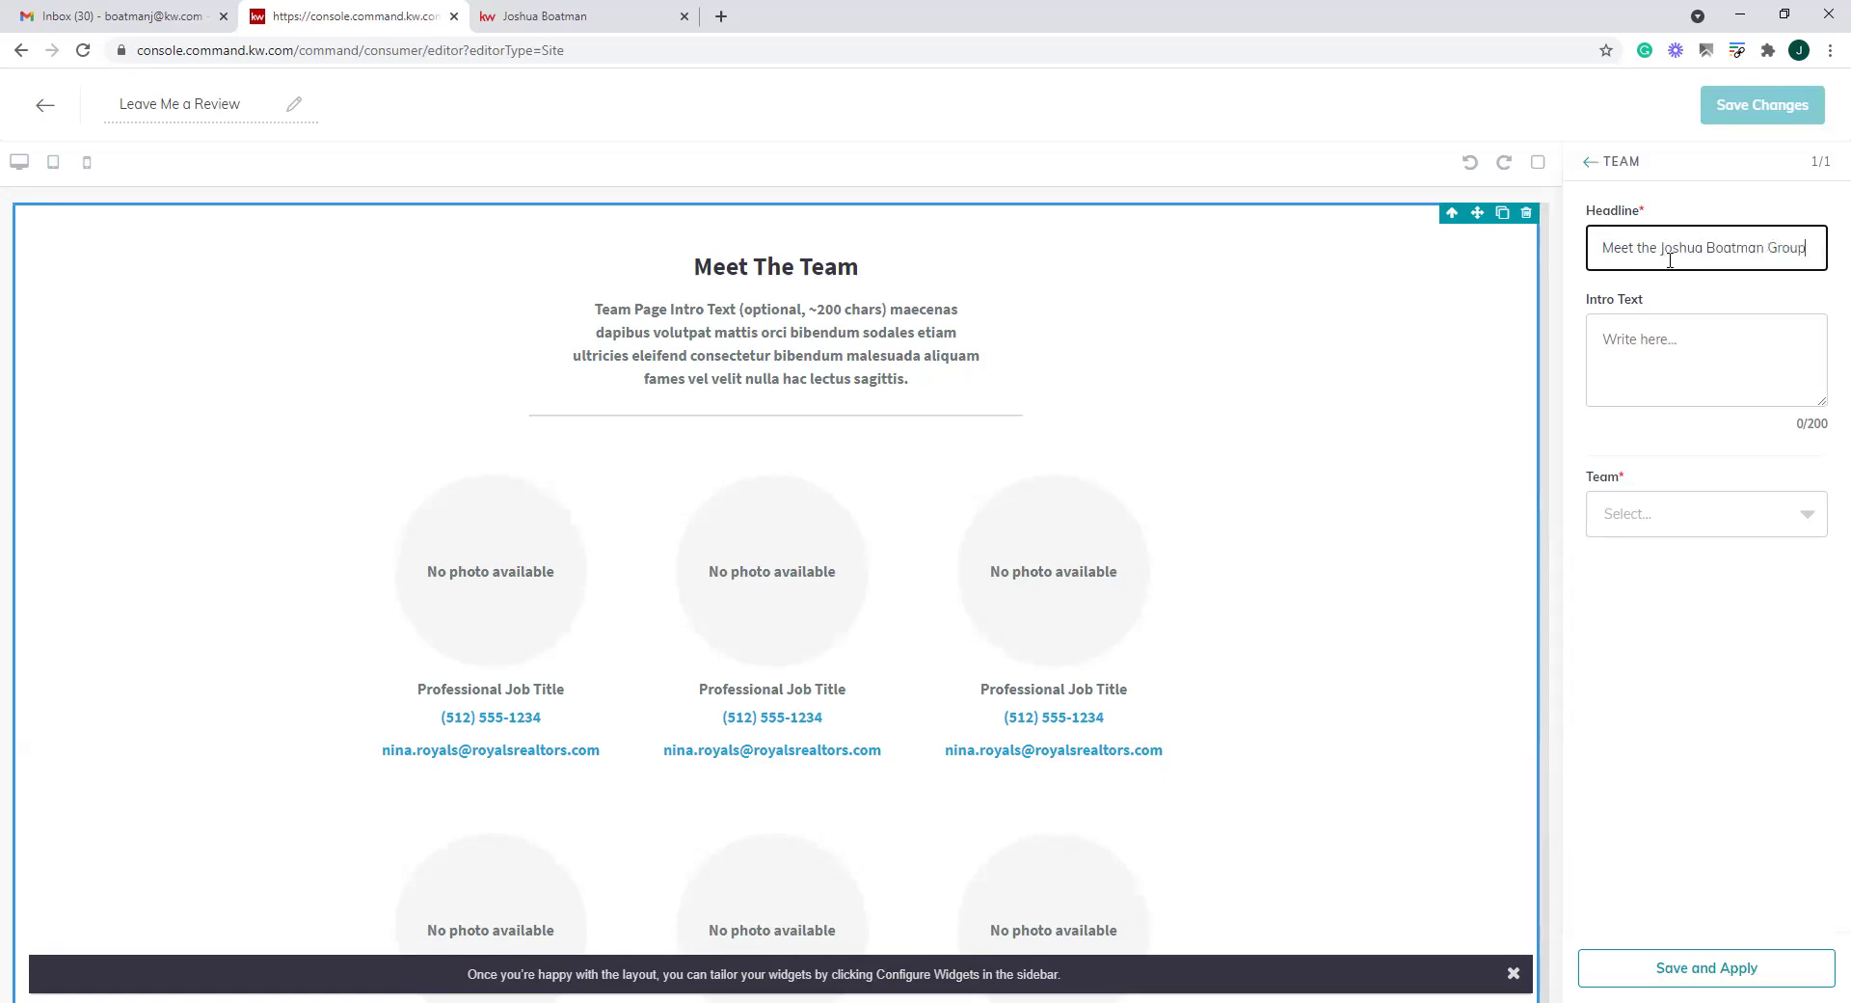
{"action": "left_click", "coordinate": [1698, 337]}
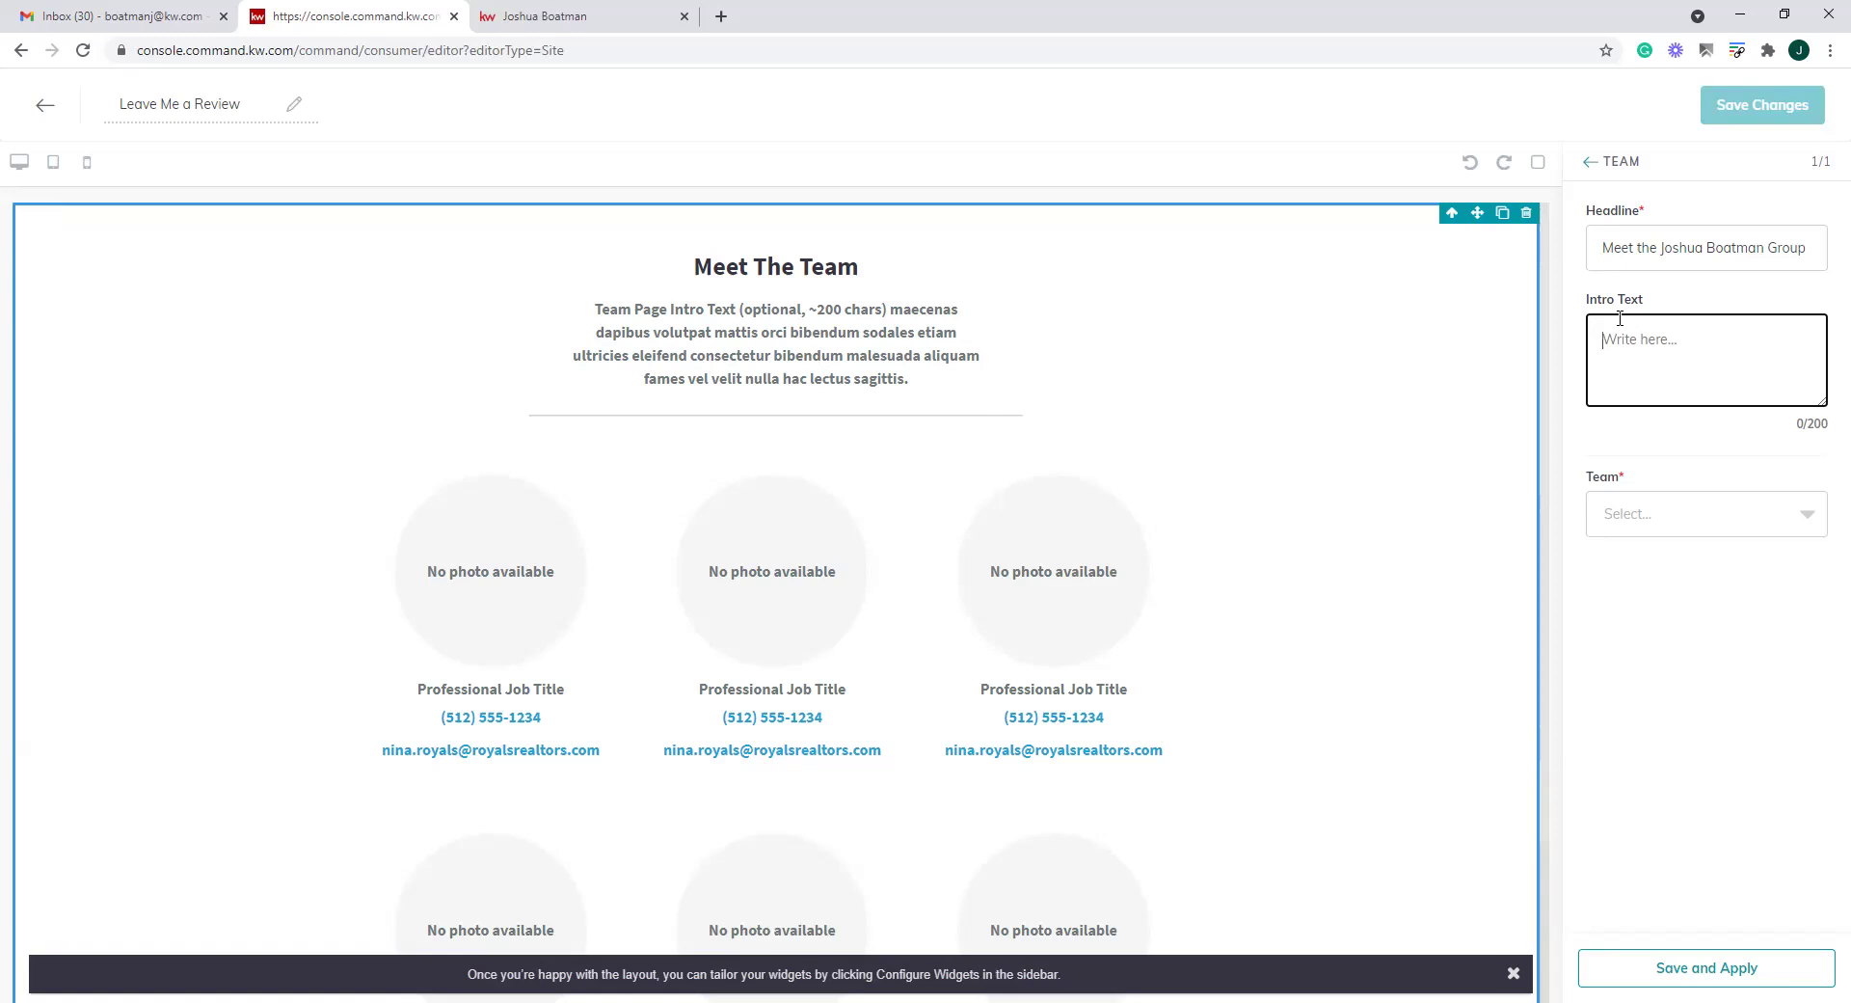
{"action": "type", "text": "Meet my amazing team"}
Choose the agent's group as the team and include all three members
{"action": "left_click", "coordinate": [1713, 514]}
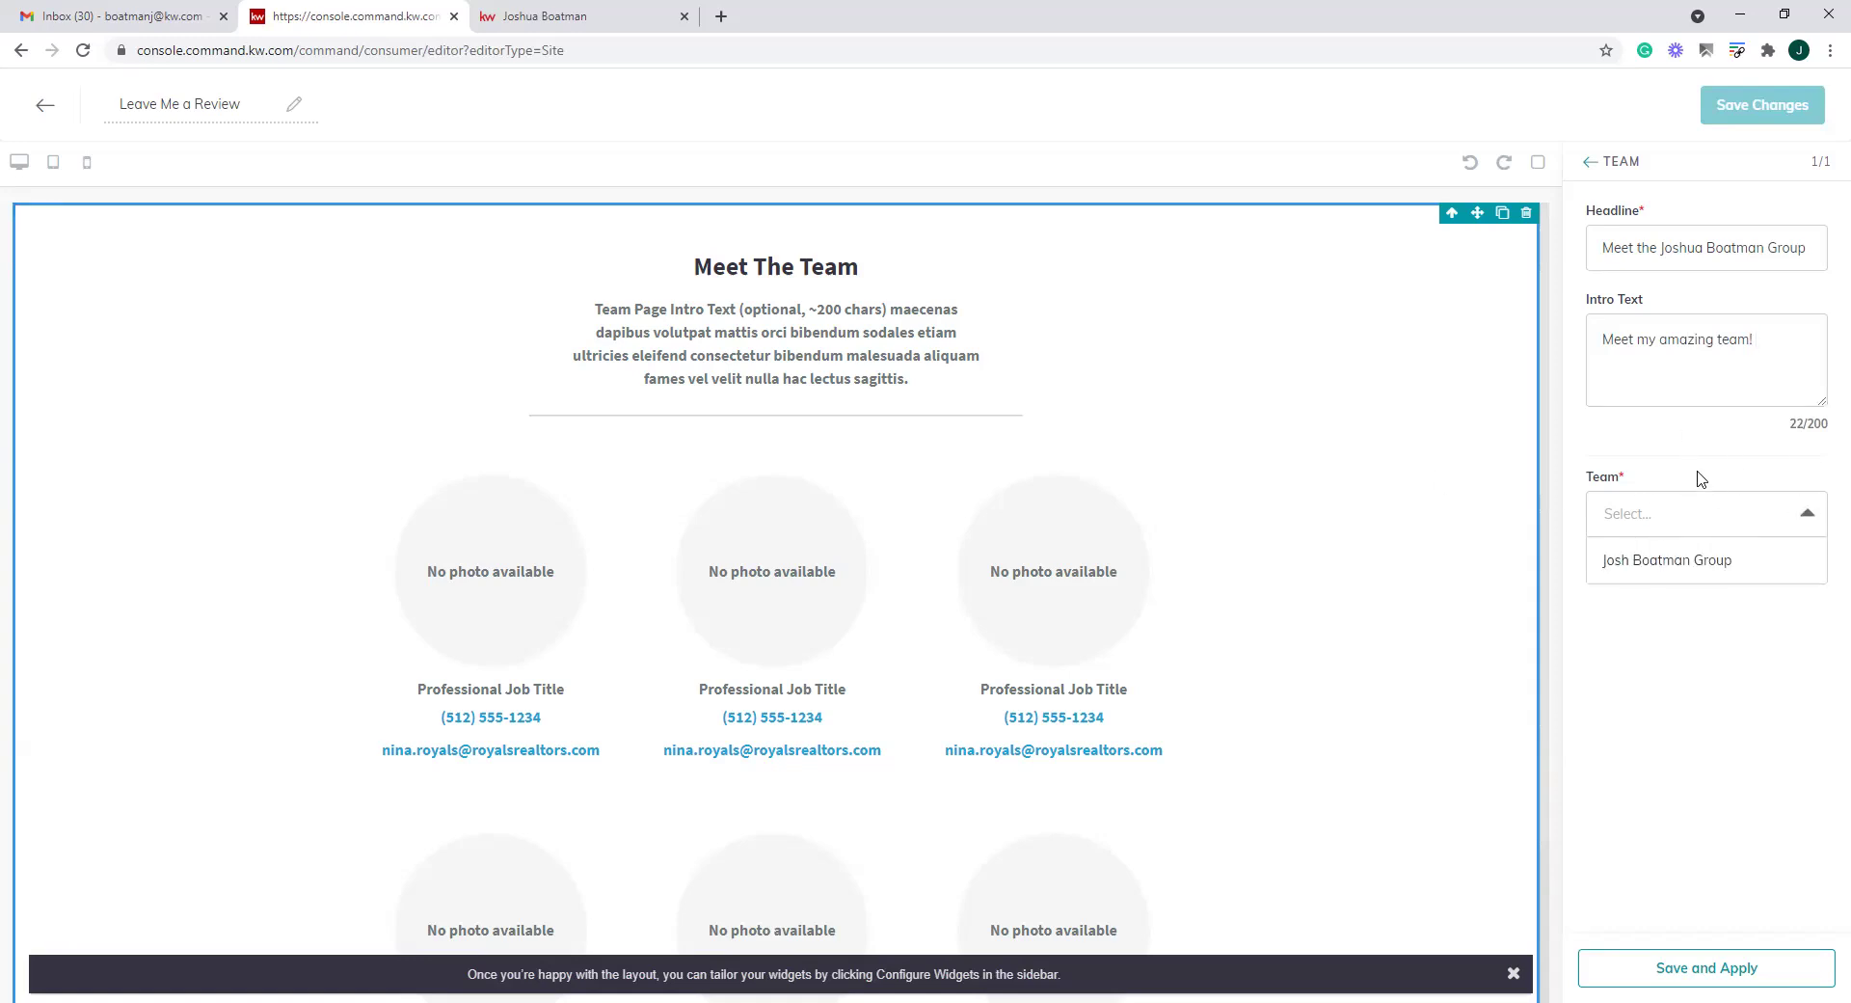
{"action": "left_click", "coordinate": [1665, 563]}
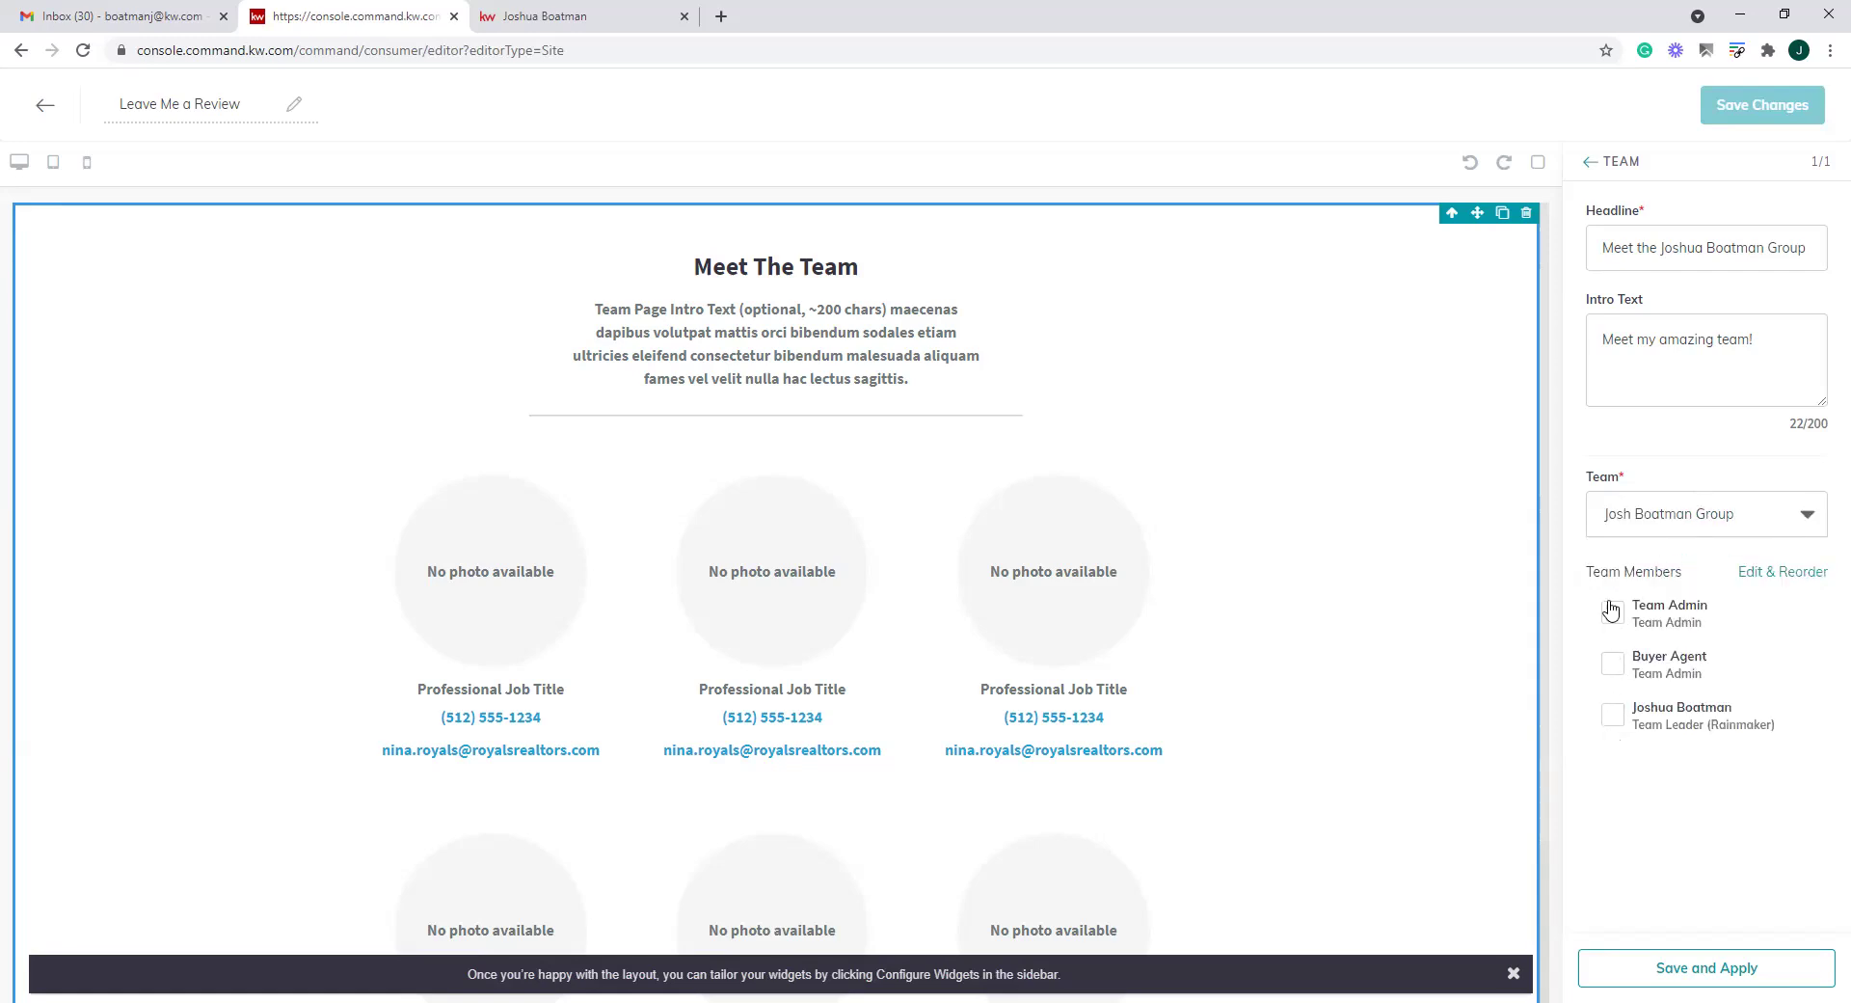
{"action": "left_click", "coordinate": [1613, 714]}
{"action": "left_click", "coordinate": [1615, 670]}
{"action": "left_click", "coordinate": [1614, 613]}
{"action": "left_click", "coordinate": [1759, 573]}
Order the team leader first, Buyer Agent above Team Admin, with the leader's role set to Rainmaker
{"action": "left_click_drag", "start_coordinate": [679, 434], "coordinate": [679, 324]}
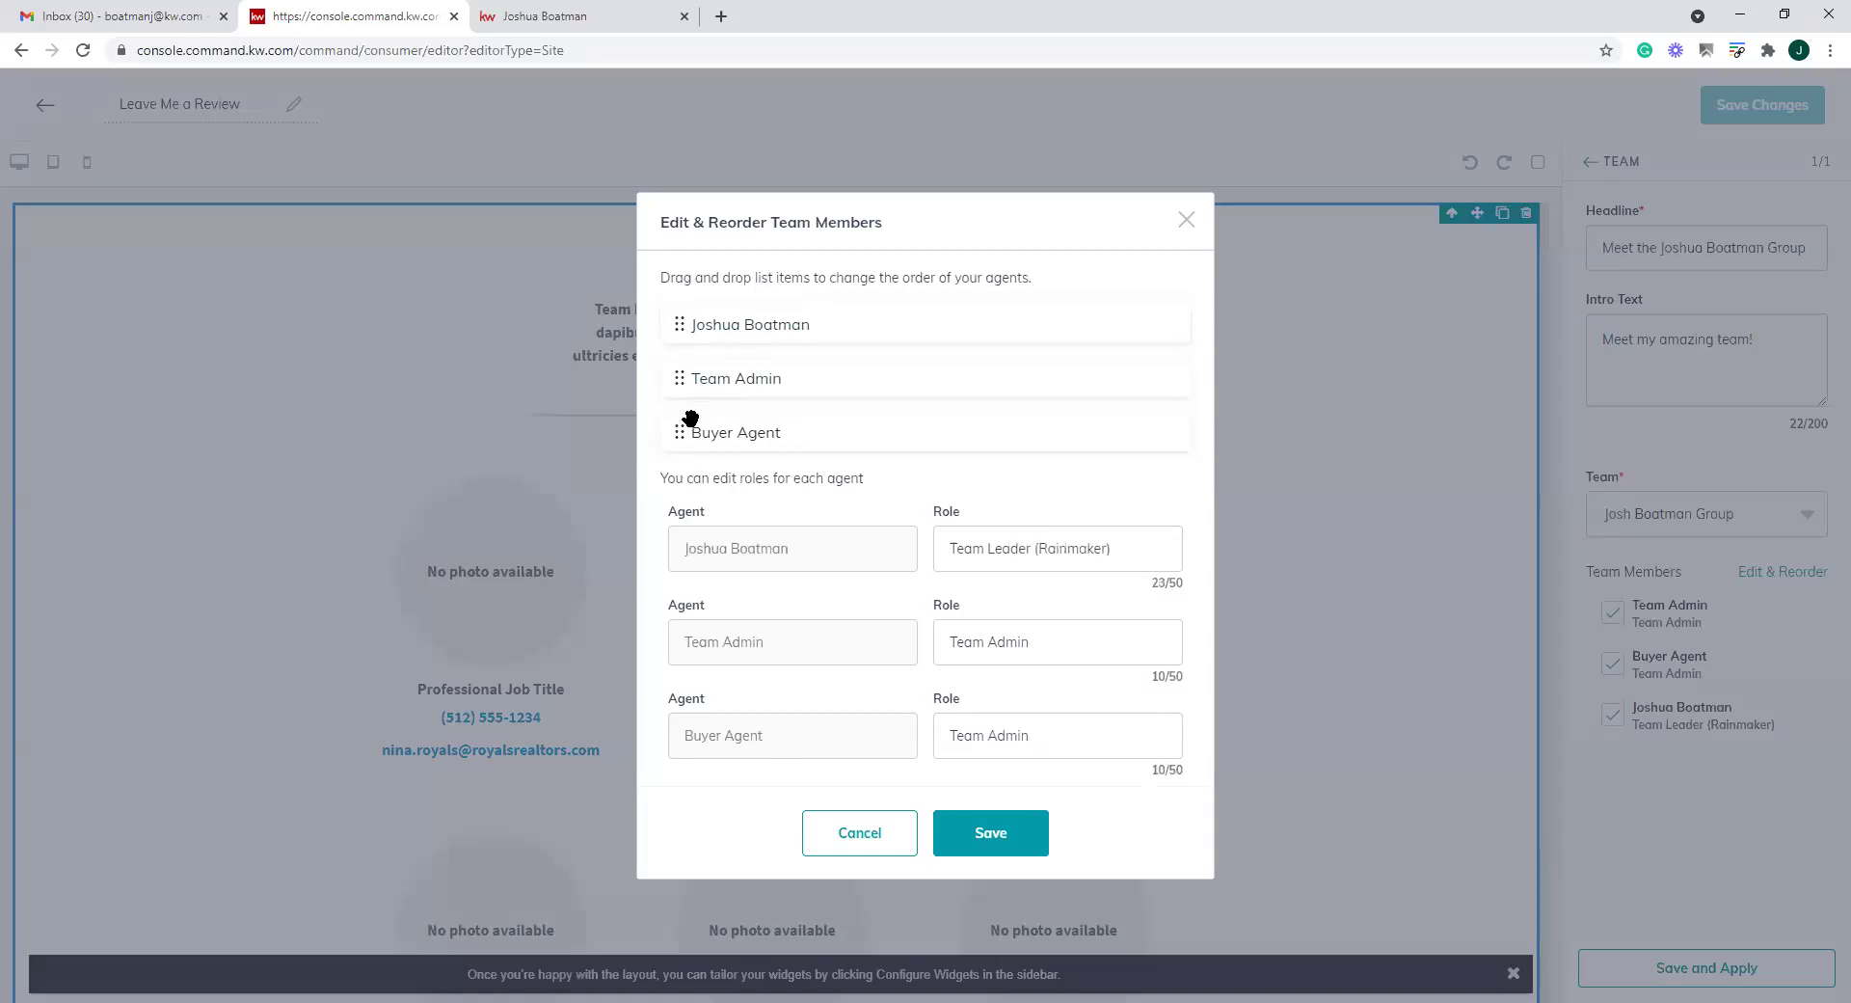
{"action": "left_click_drag", "start_coordinate": [680, 443], "coordinate": [750, 413]}
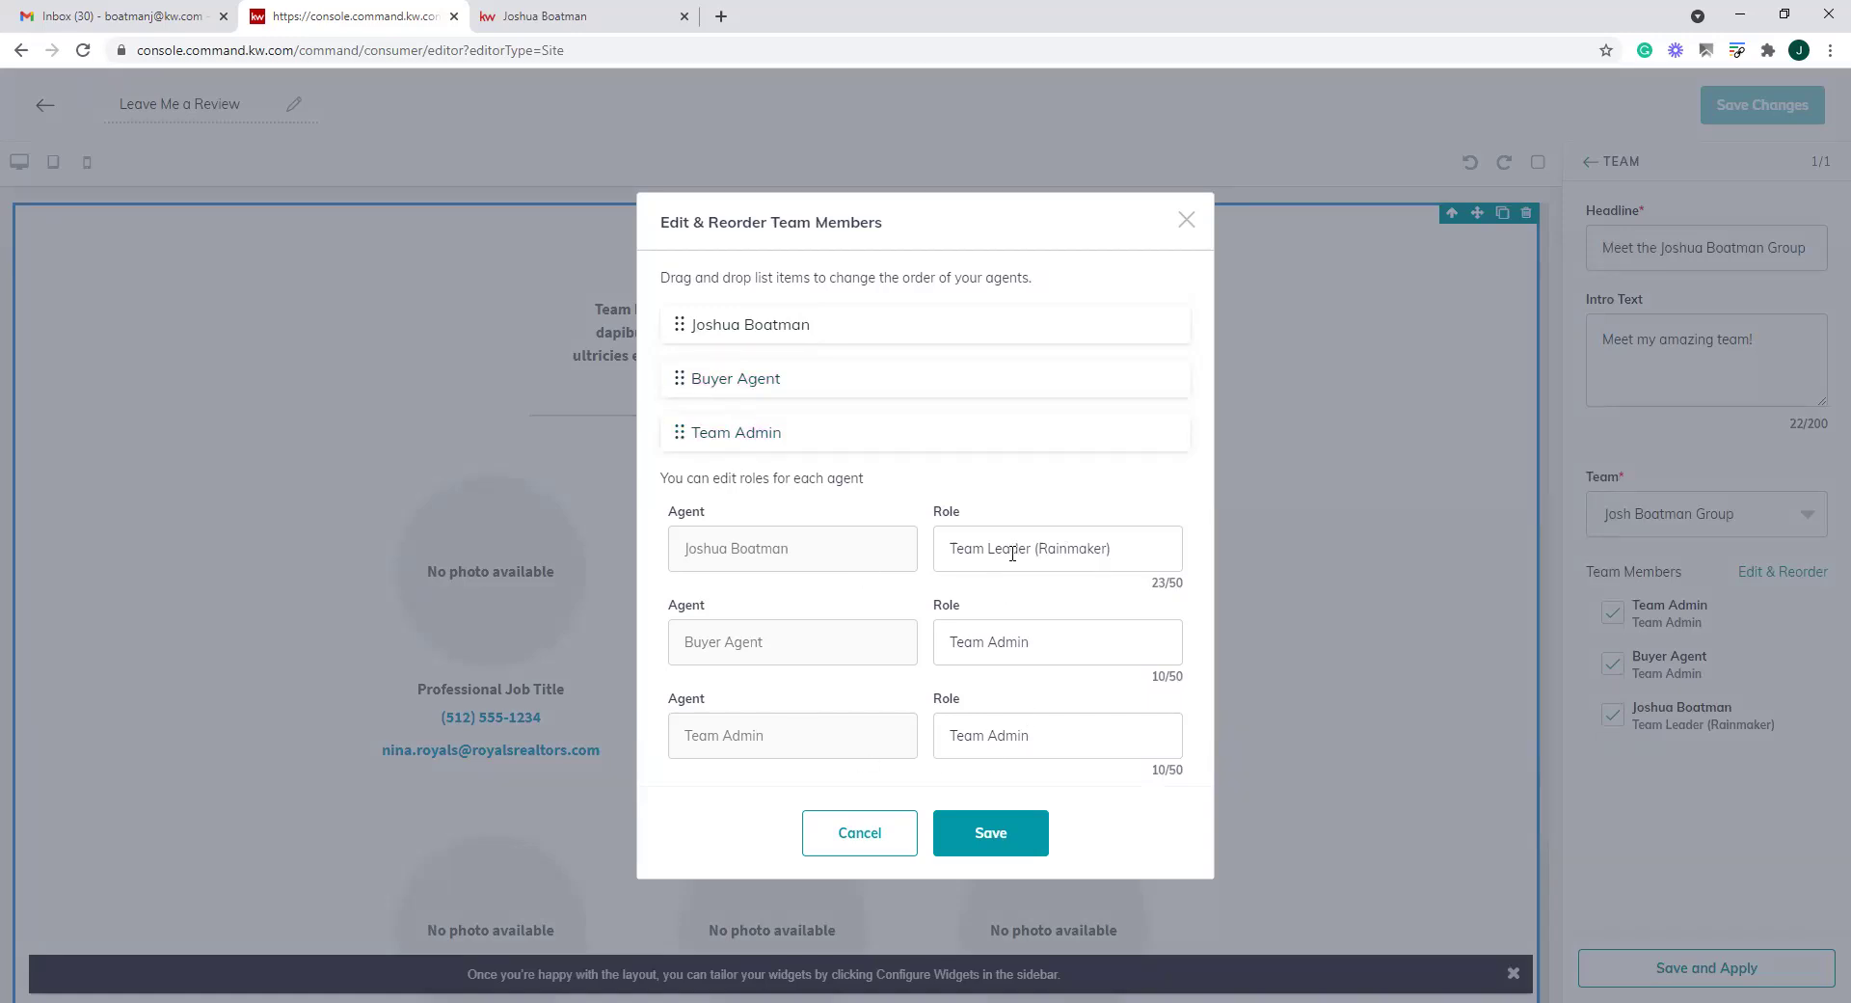
{"action": "left_click_drag", "start_coordinate": [1119, 548], "coordinate": [914, 538]}
{"action": "type", "text": "Rainmaker"}
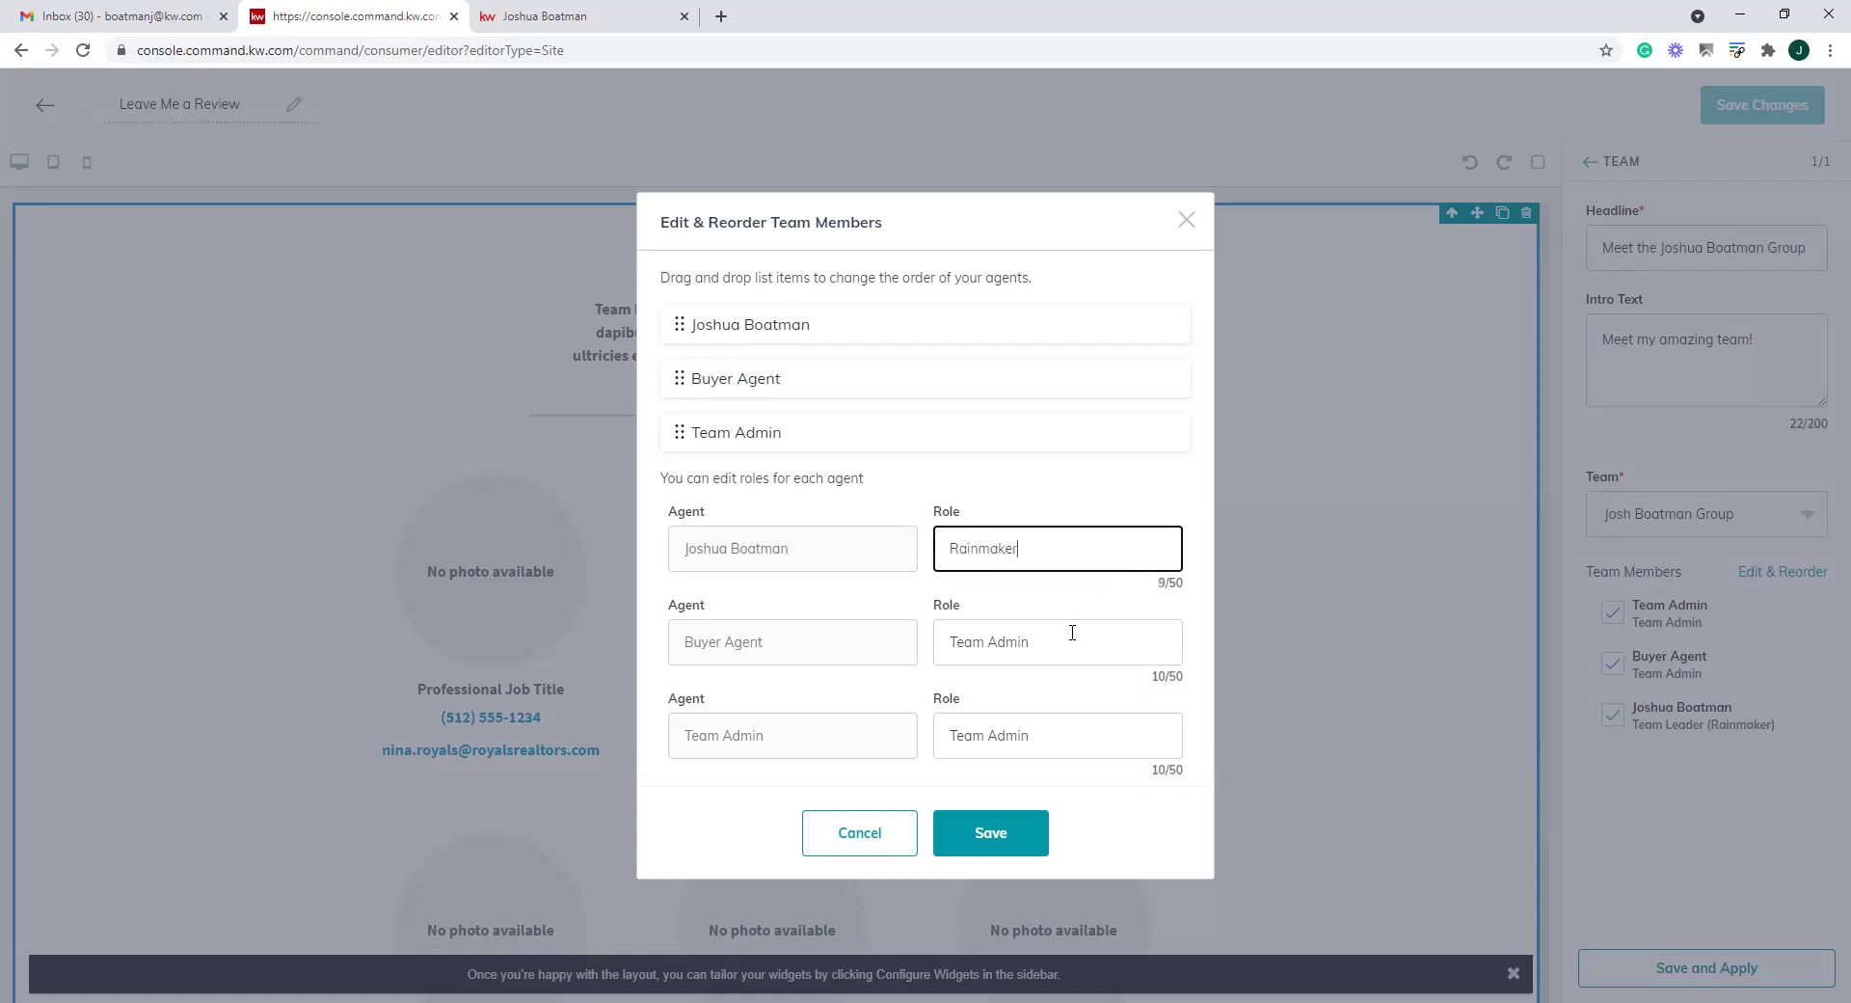
Set the Buyer Agent's role to Buyer Specialist and save the member order and roles
{"action": "left_click_drag", "start_coordinate": [1072, 633], "coordinate": [889, 639]}
{"action": "type", "text": "b"}
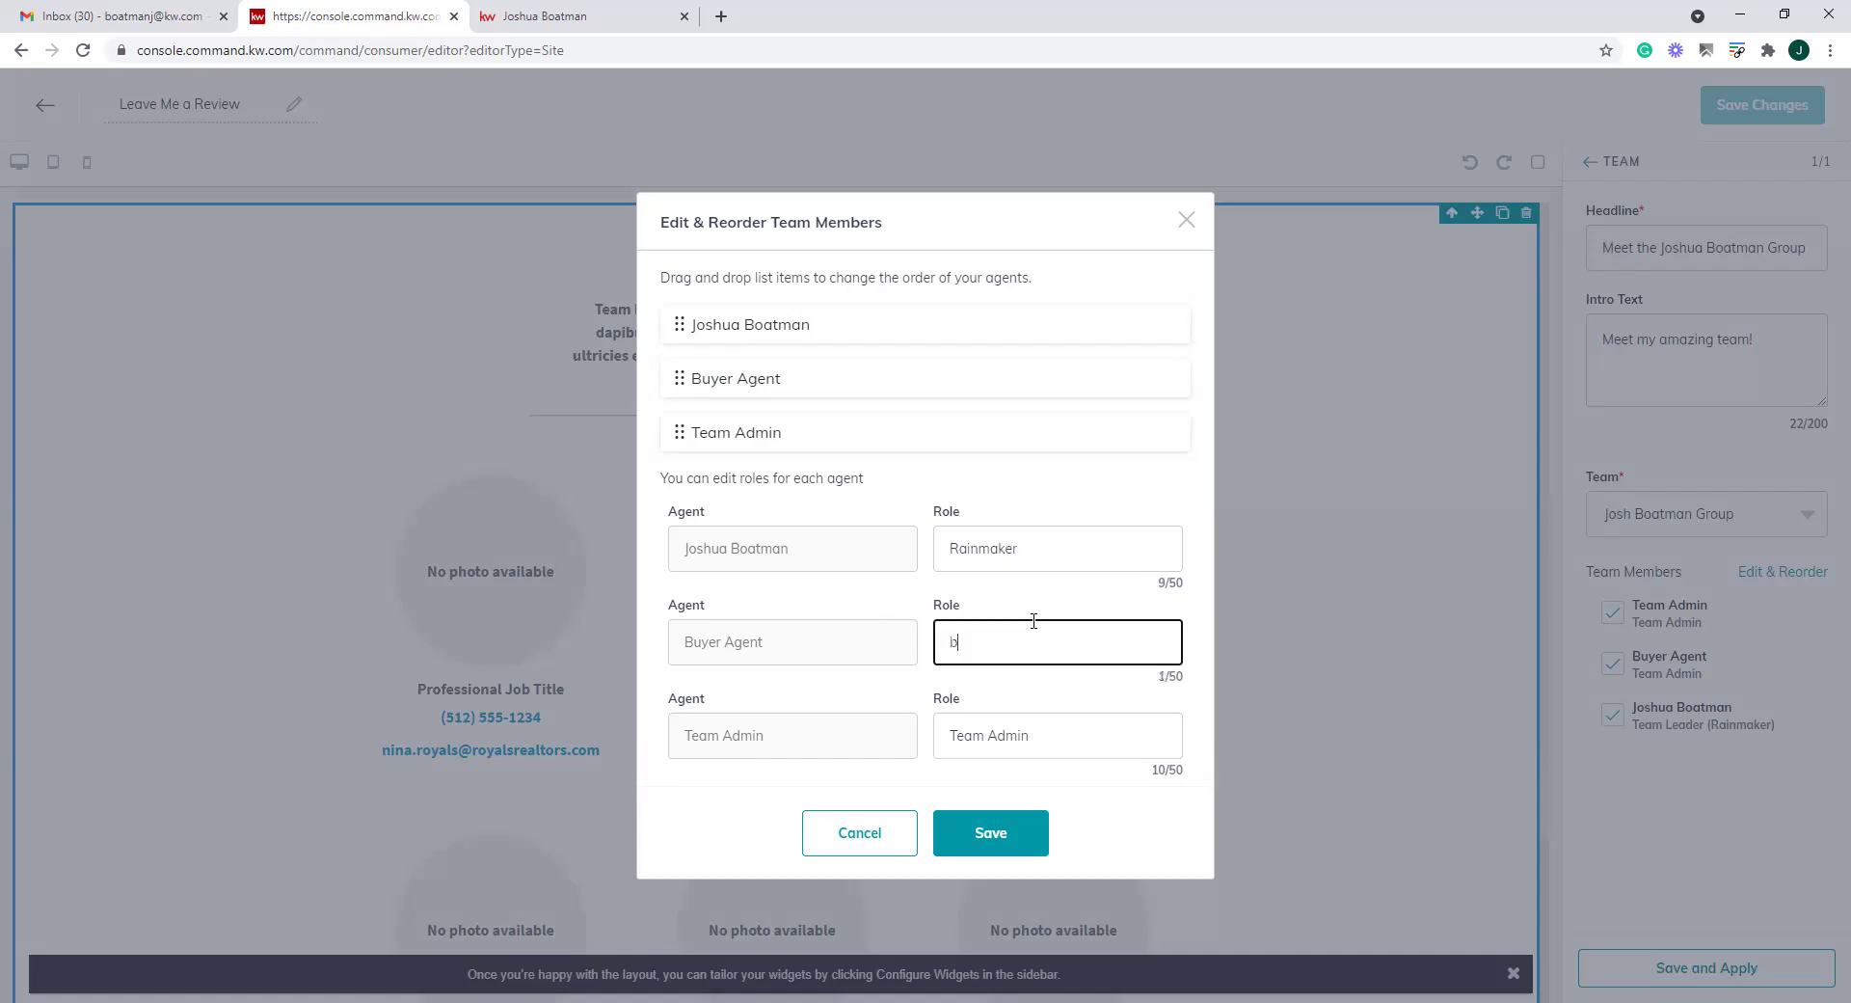
{"action": "type", "text": "Buyer Specialist"}
{"action": "key", "text": "Tab"}
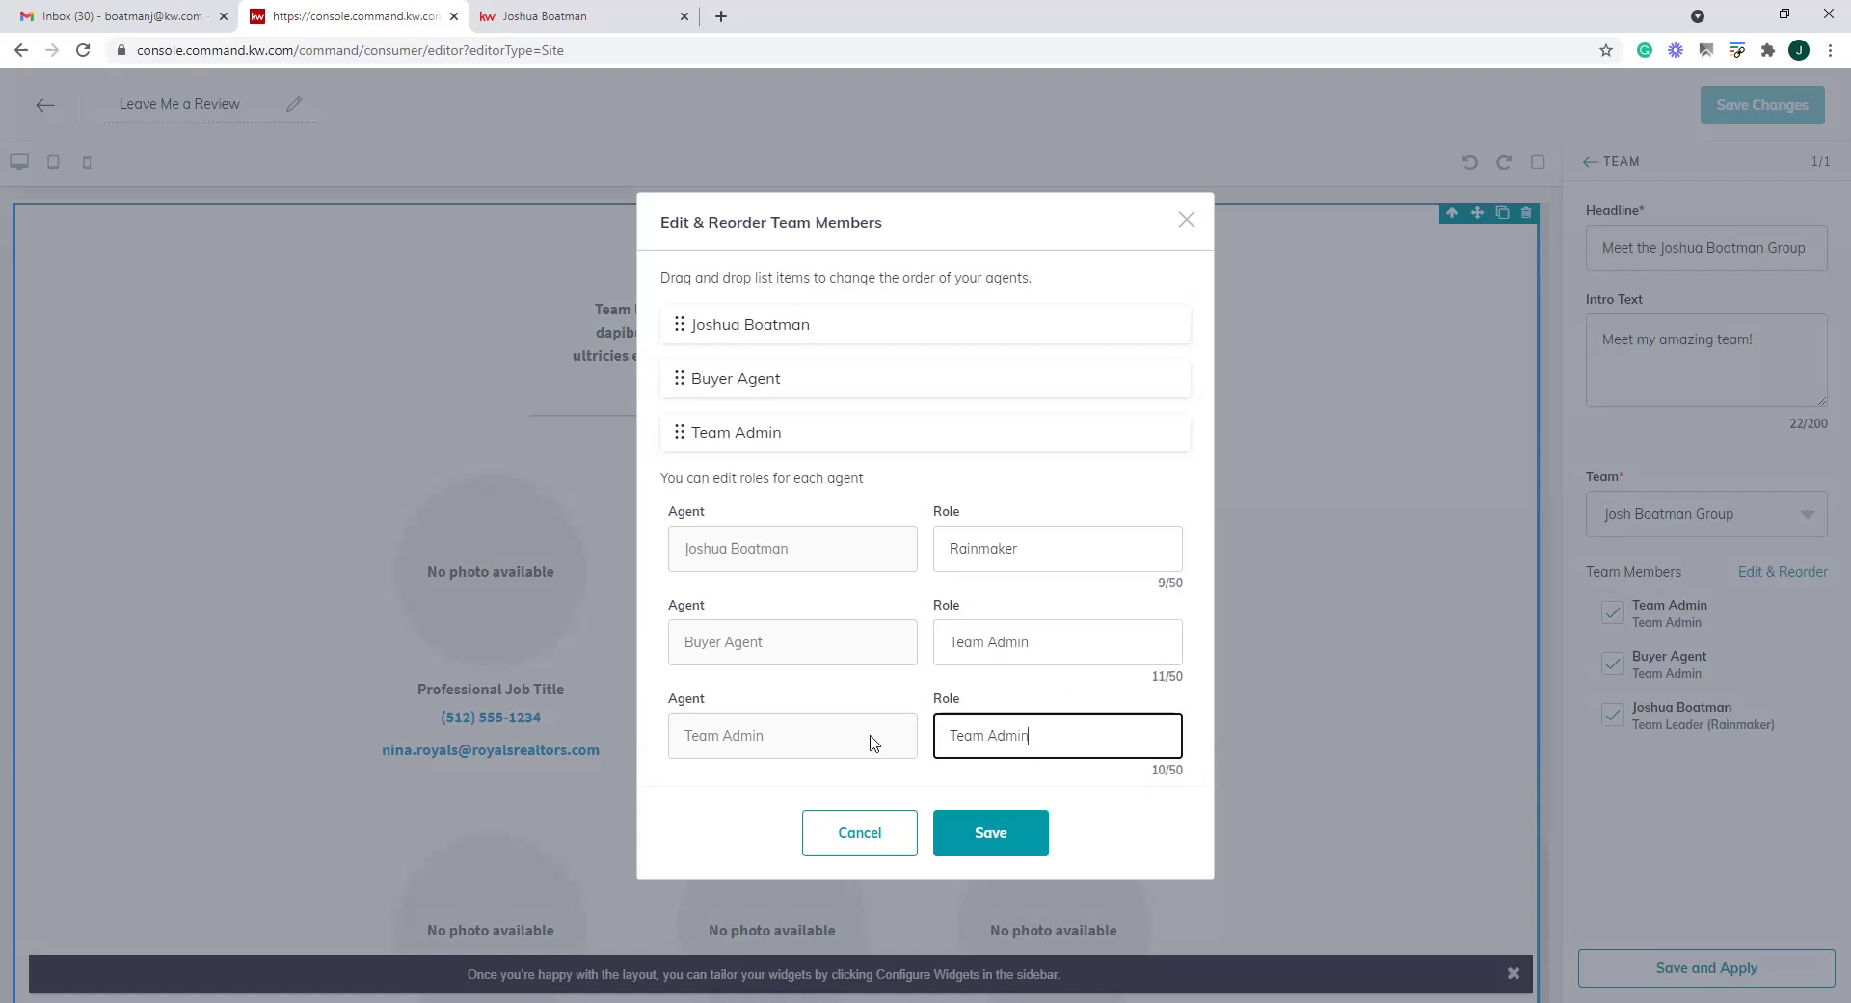
{"action": "left_click", "coordinate": [1096, 638]}
{"action": "left_click_drag", "start_coordinate": [1095, 639], "coordinate": [859, 633]}
{"action": "type", "text": "Buyer Specialist"}
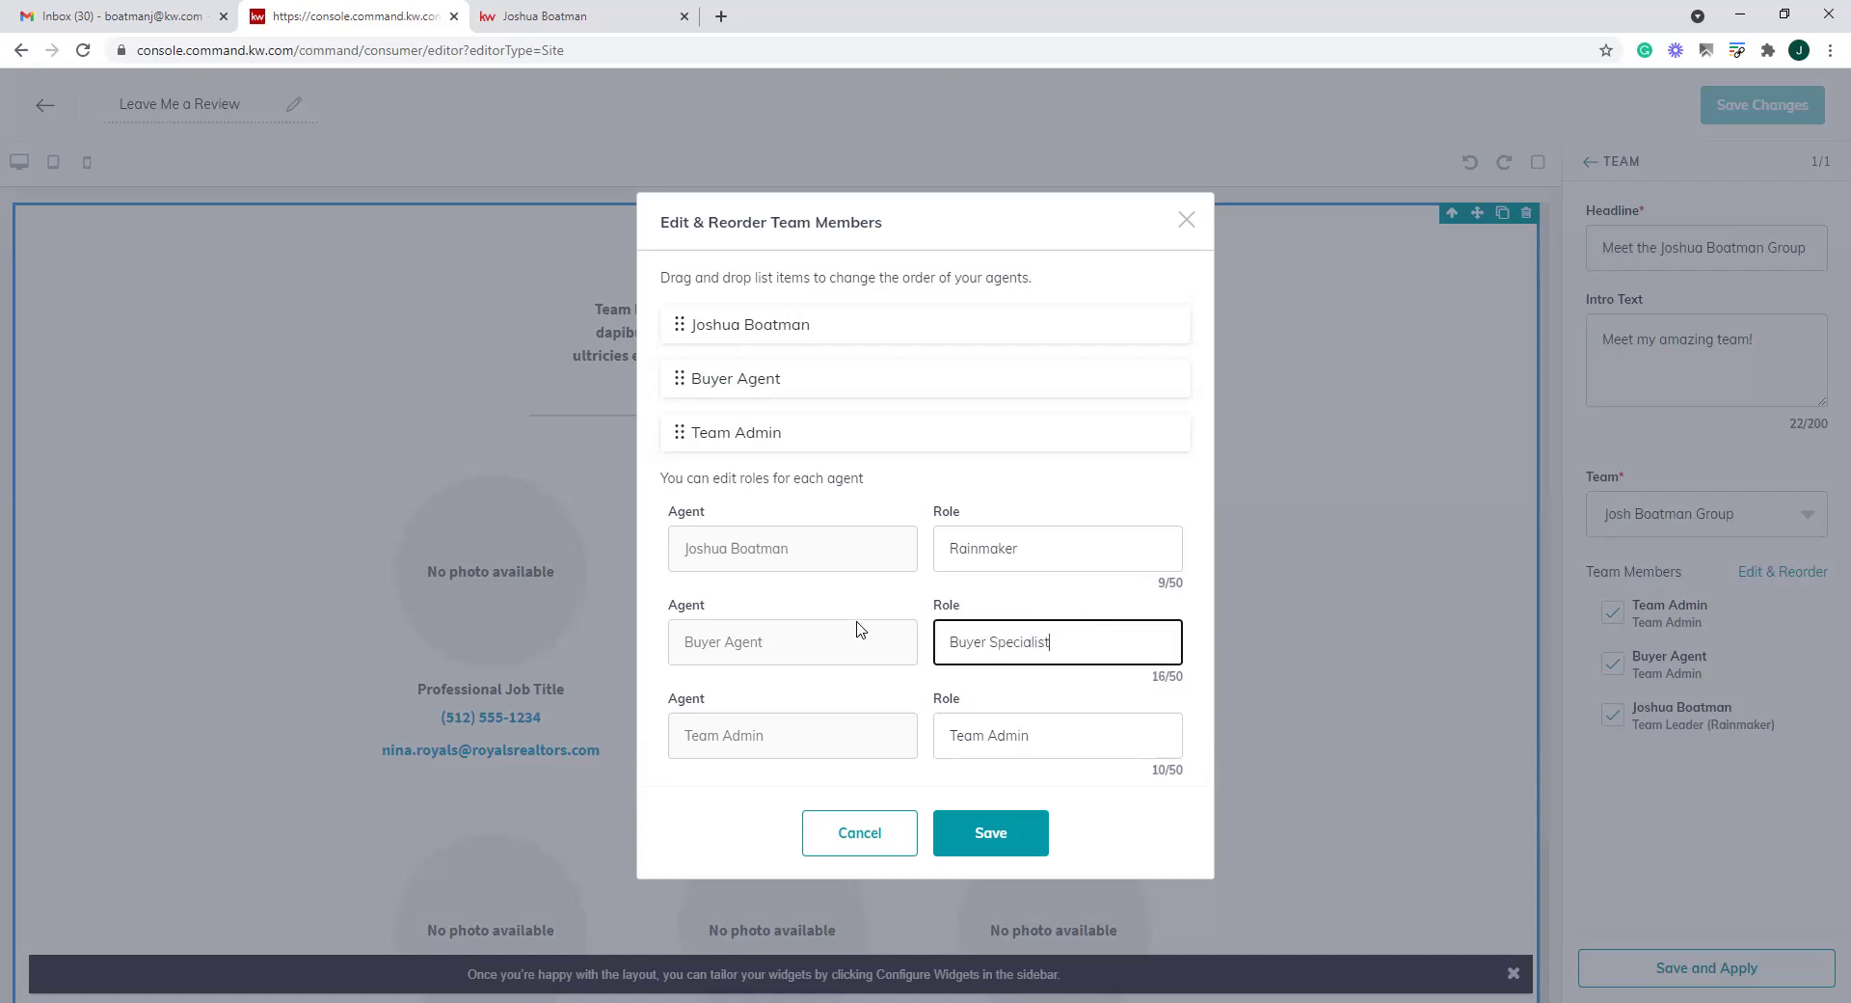
{"action": "left_click", "coordinate": [1080, 736]}
{"action": "left_click_drag", "start_coordinate": [1080, 736], "coordinate": [878, 730]}
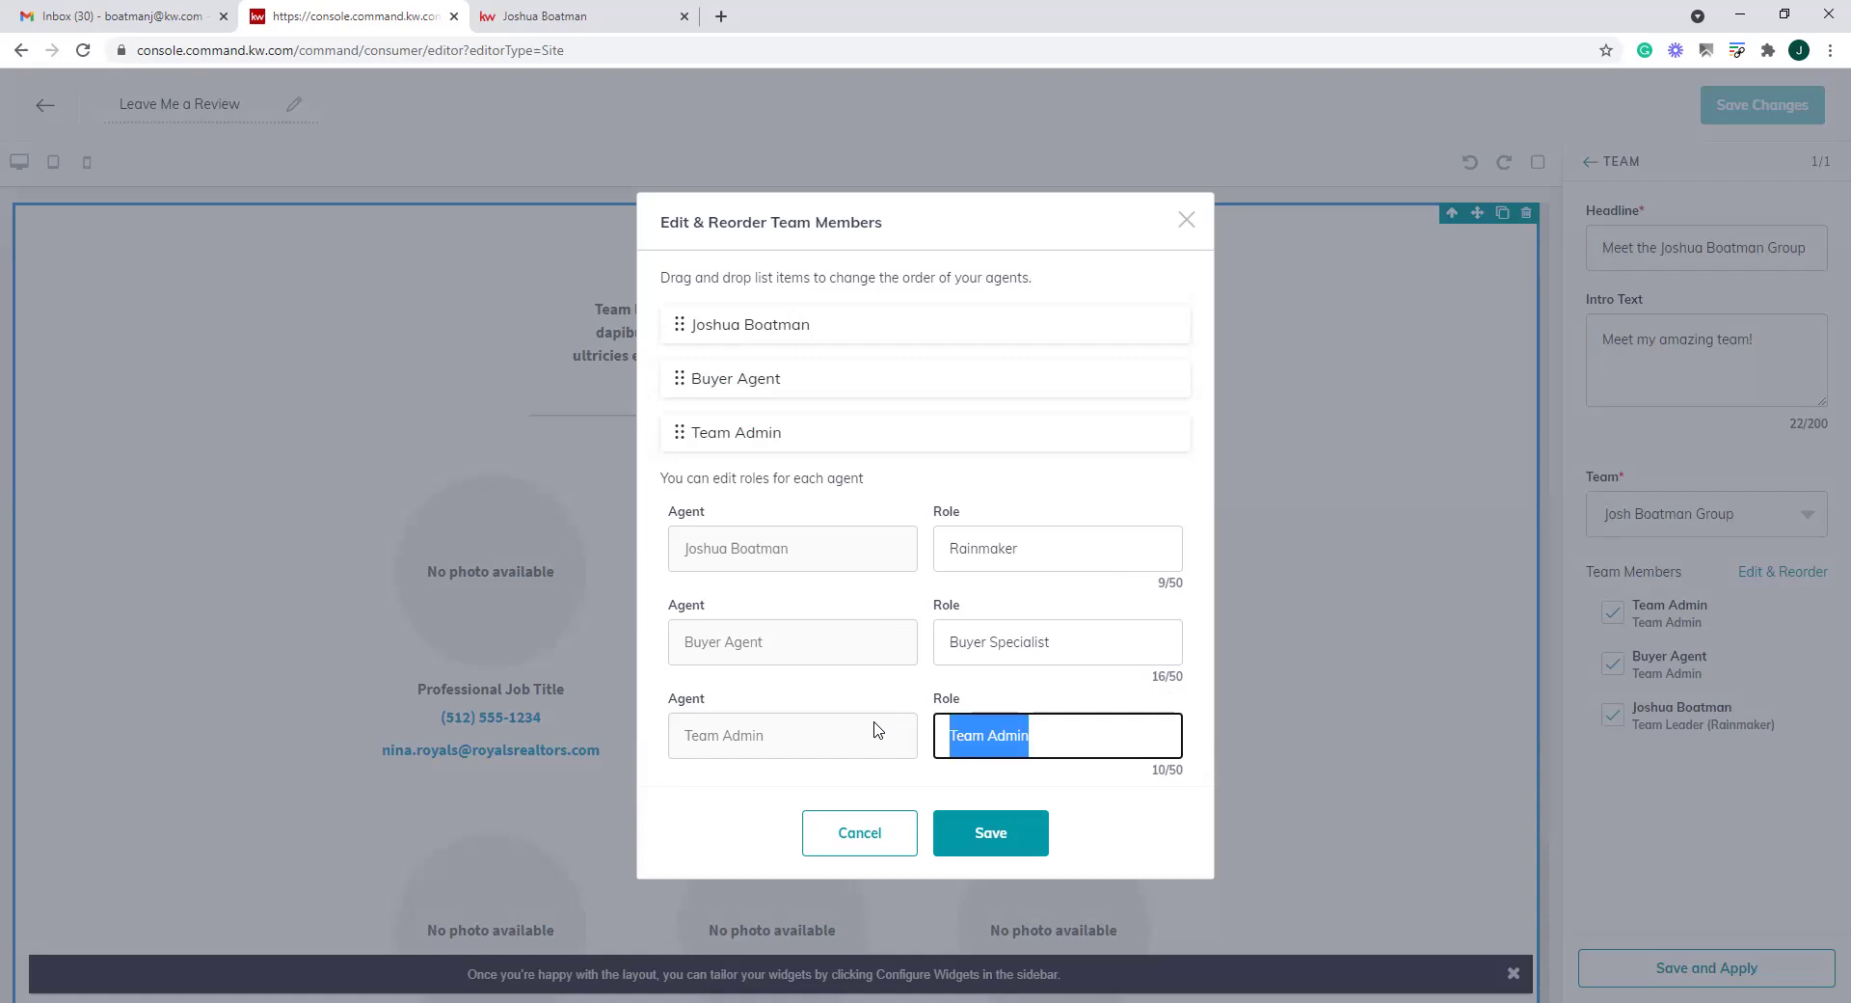
{"action": "left_click", "coordinate": [1003, 837]}
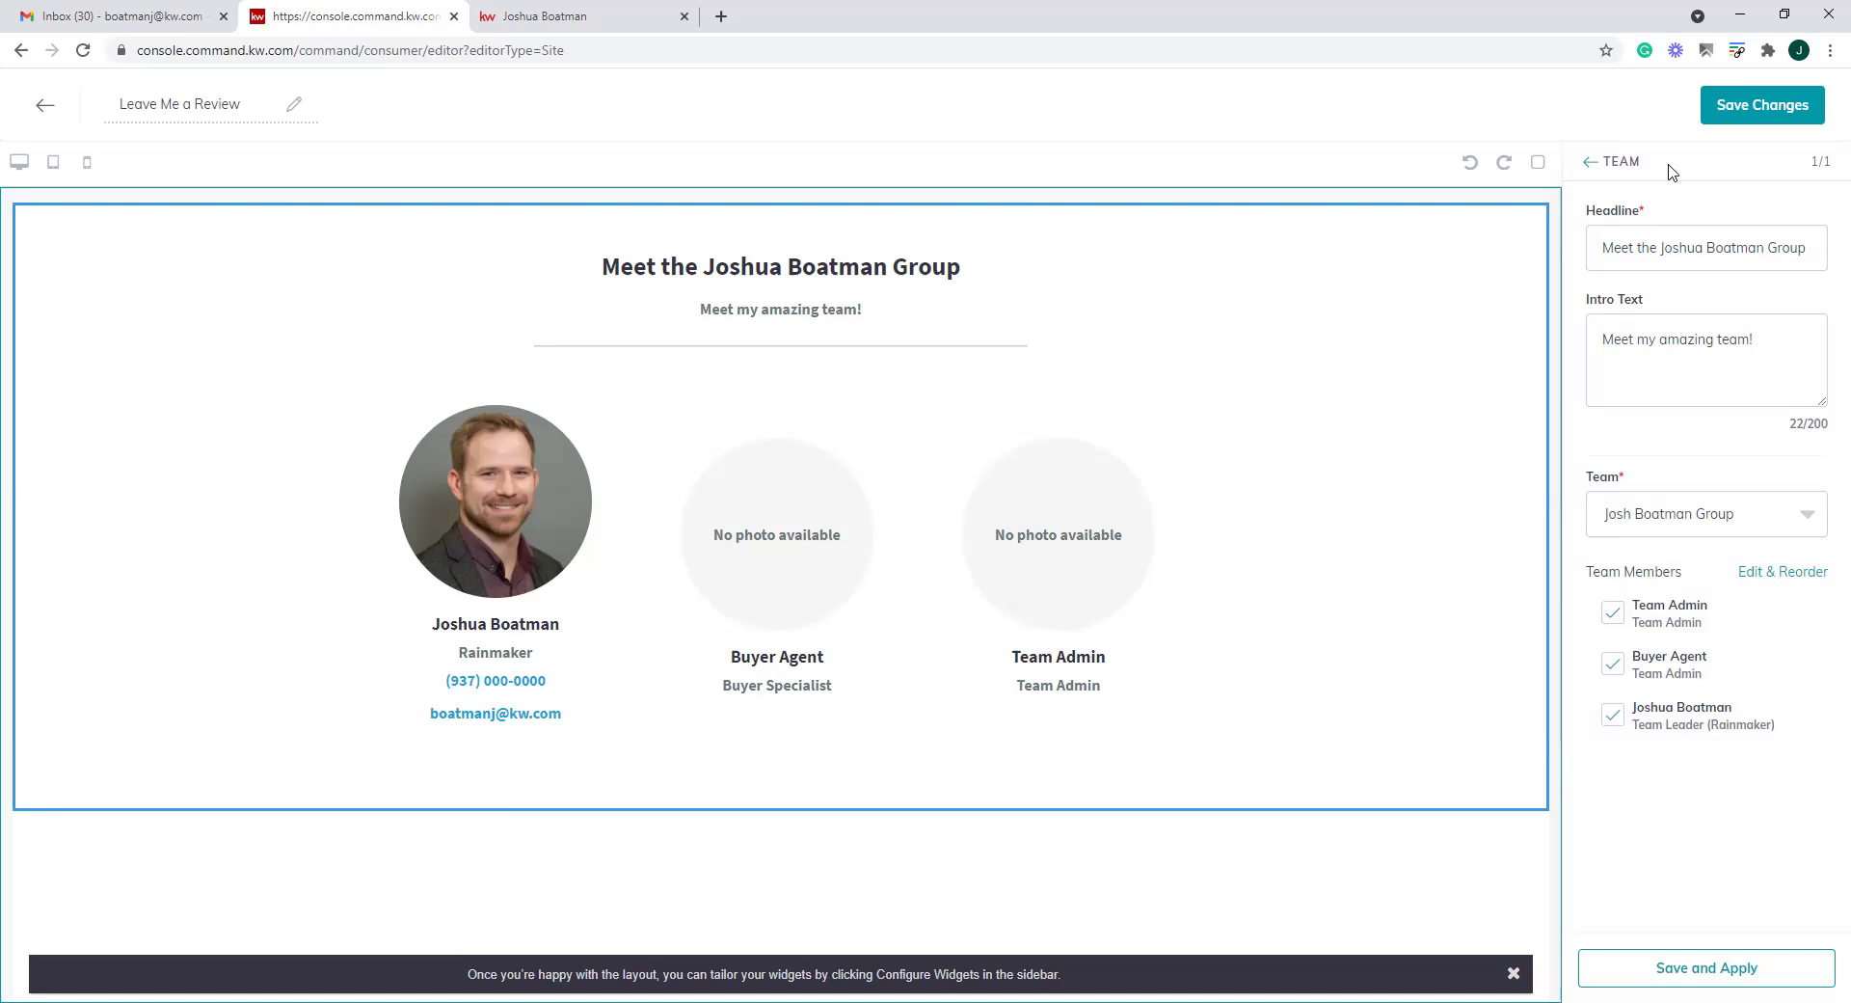
{"action": "left_click", "coordinate": [1590, 164]}
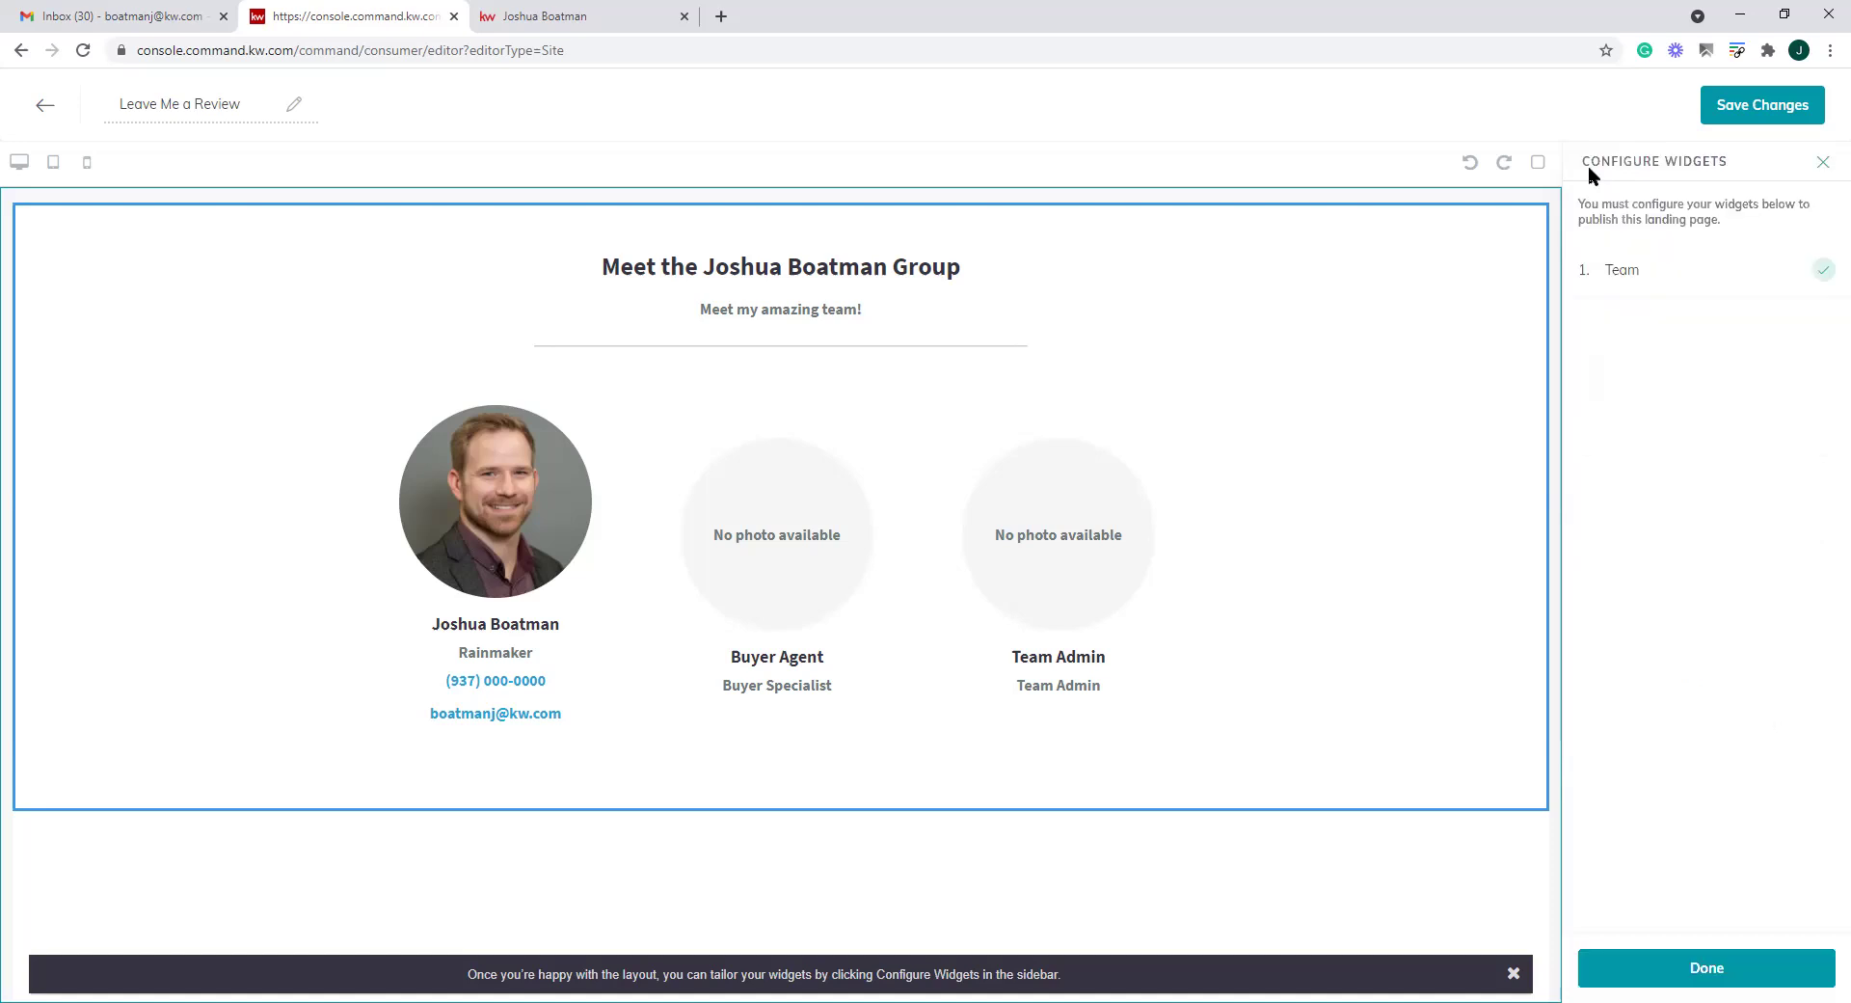
Place an Agent Profile section at the top of the page, leaving its settings unchanged
{"action": "left_click", "coordinate": [1827, 166]}
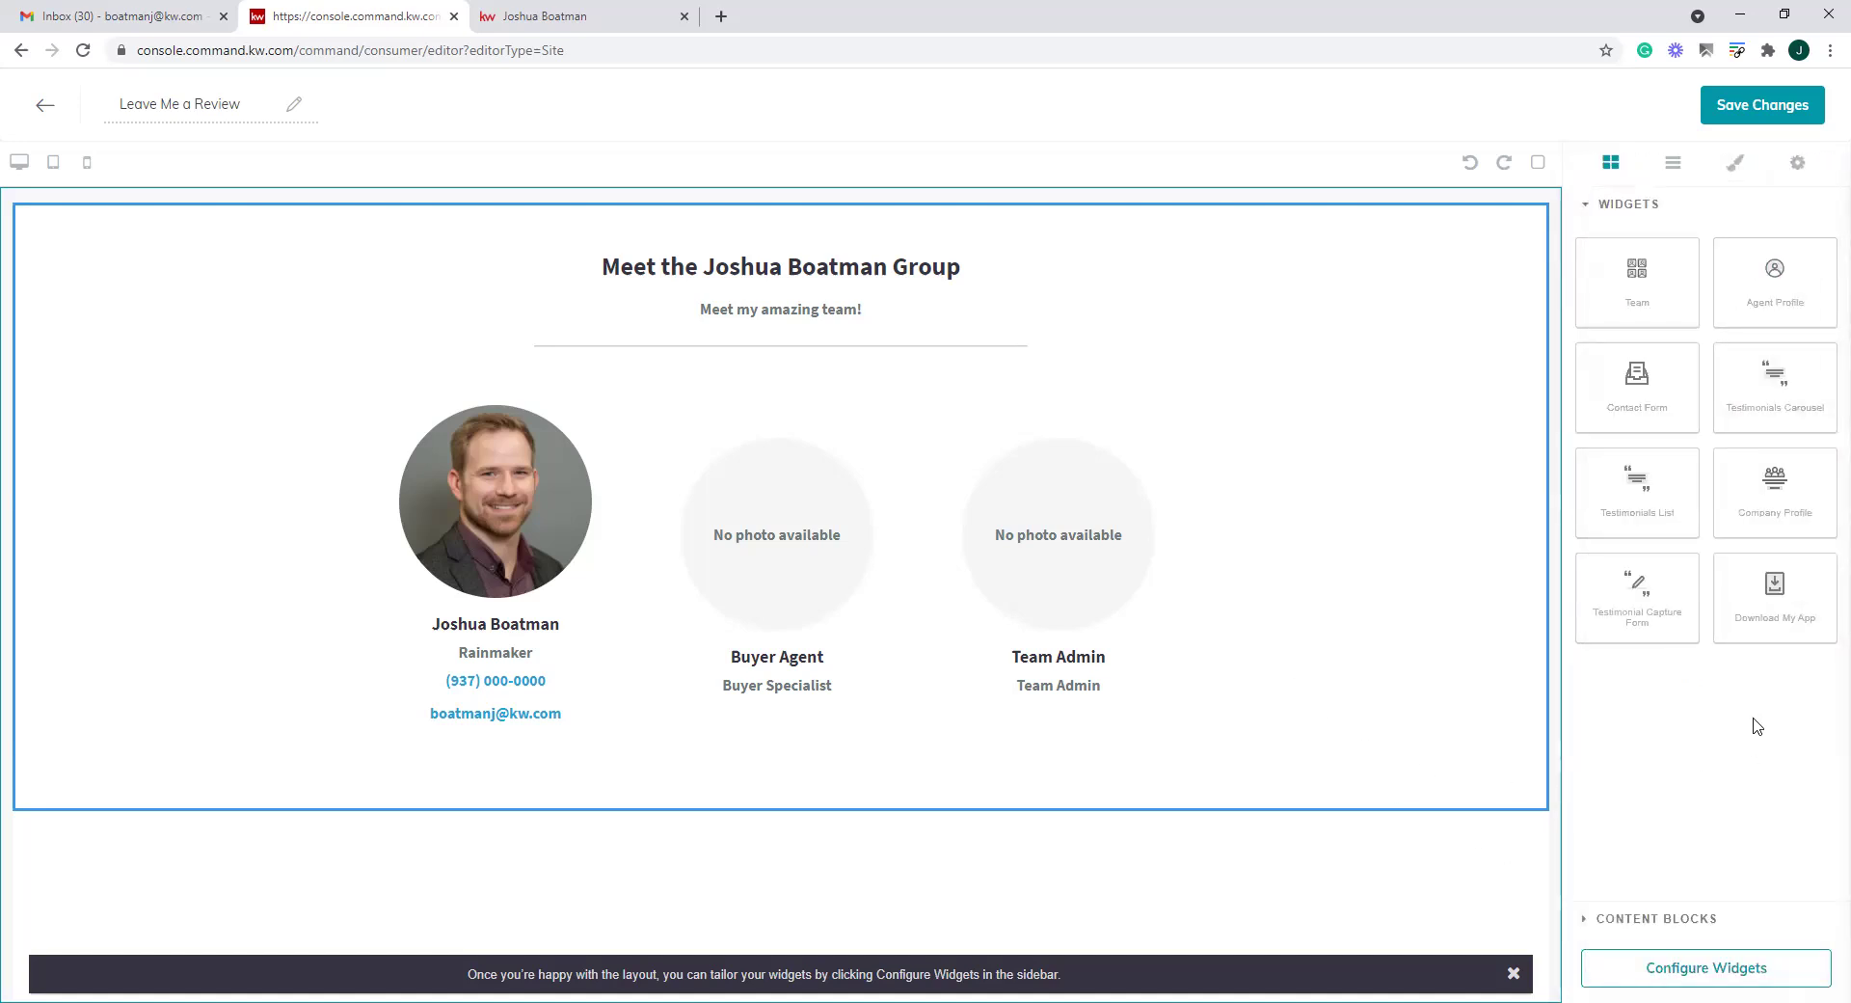
{"action": "left_click_drag", "start_coordinate": [1728, 321], "coordinate": [767, 236]}
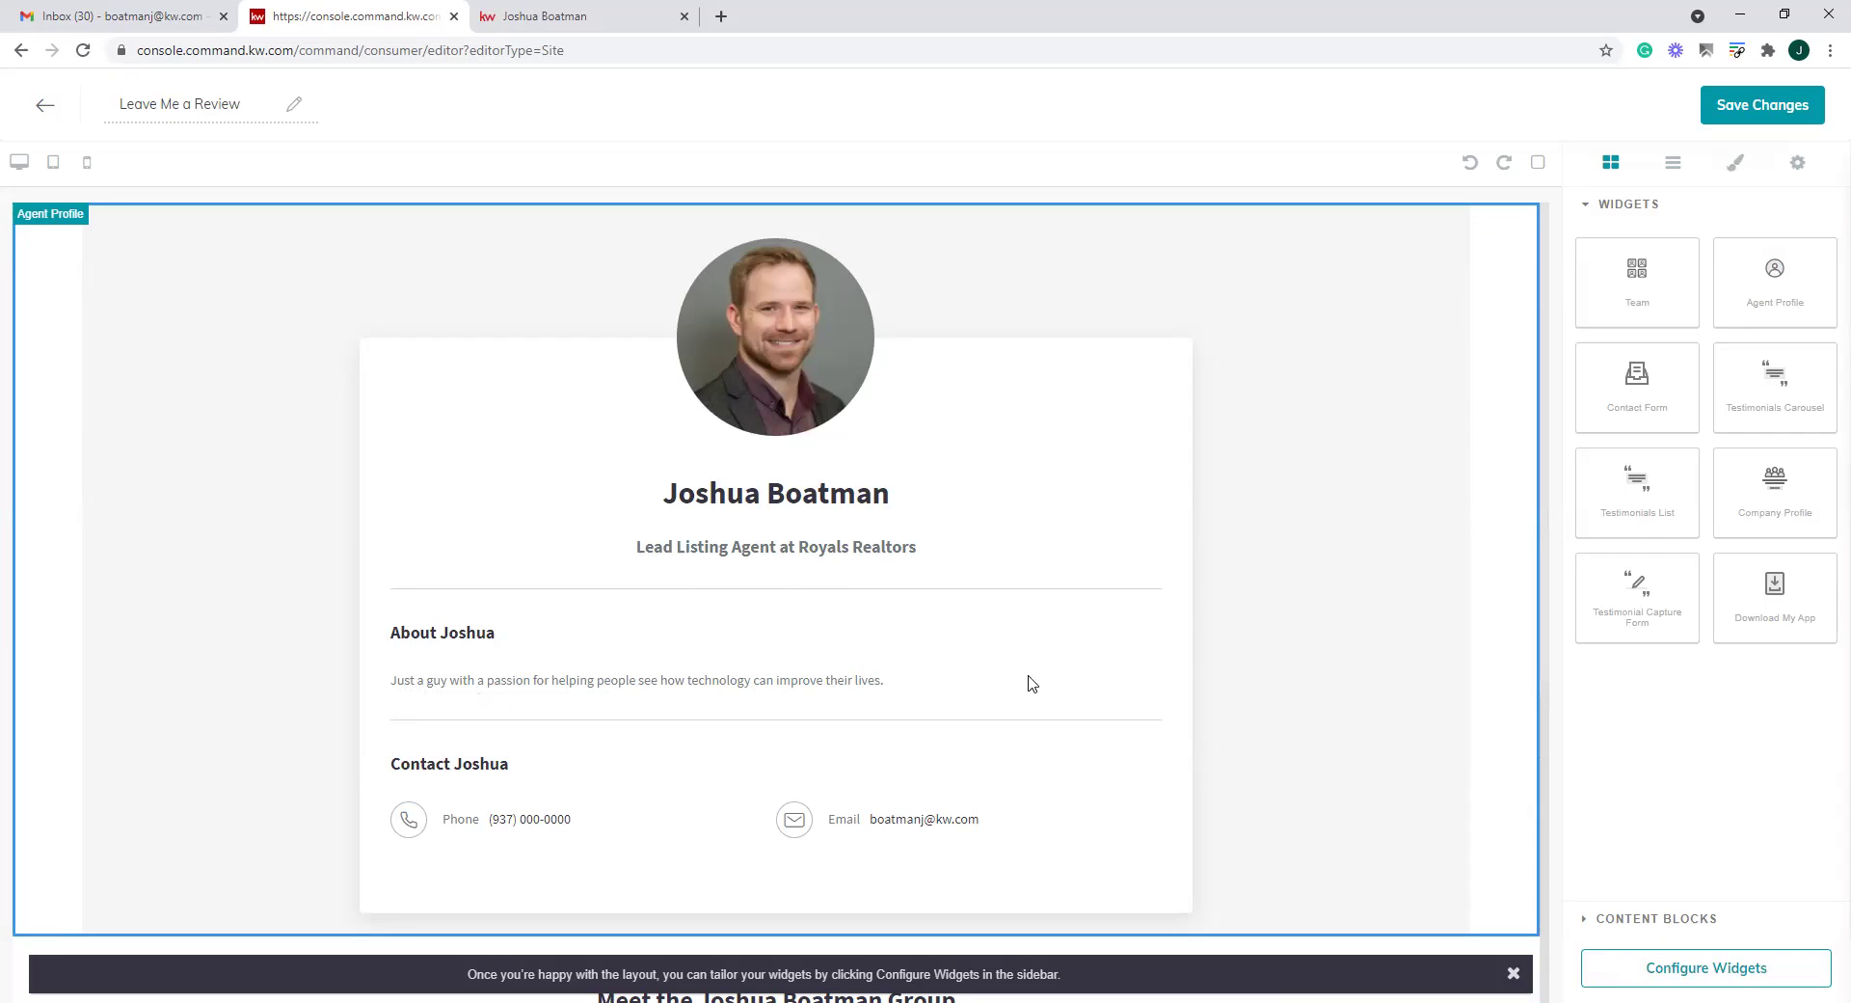
{"action": "left_click", "coordinate": [1706, 978]}
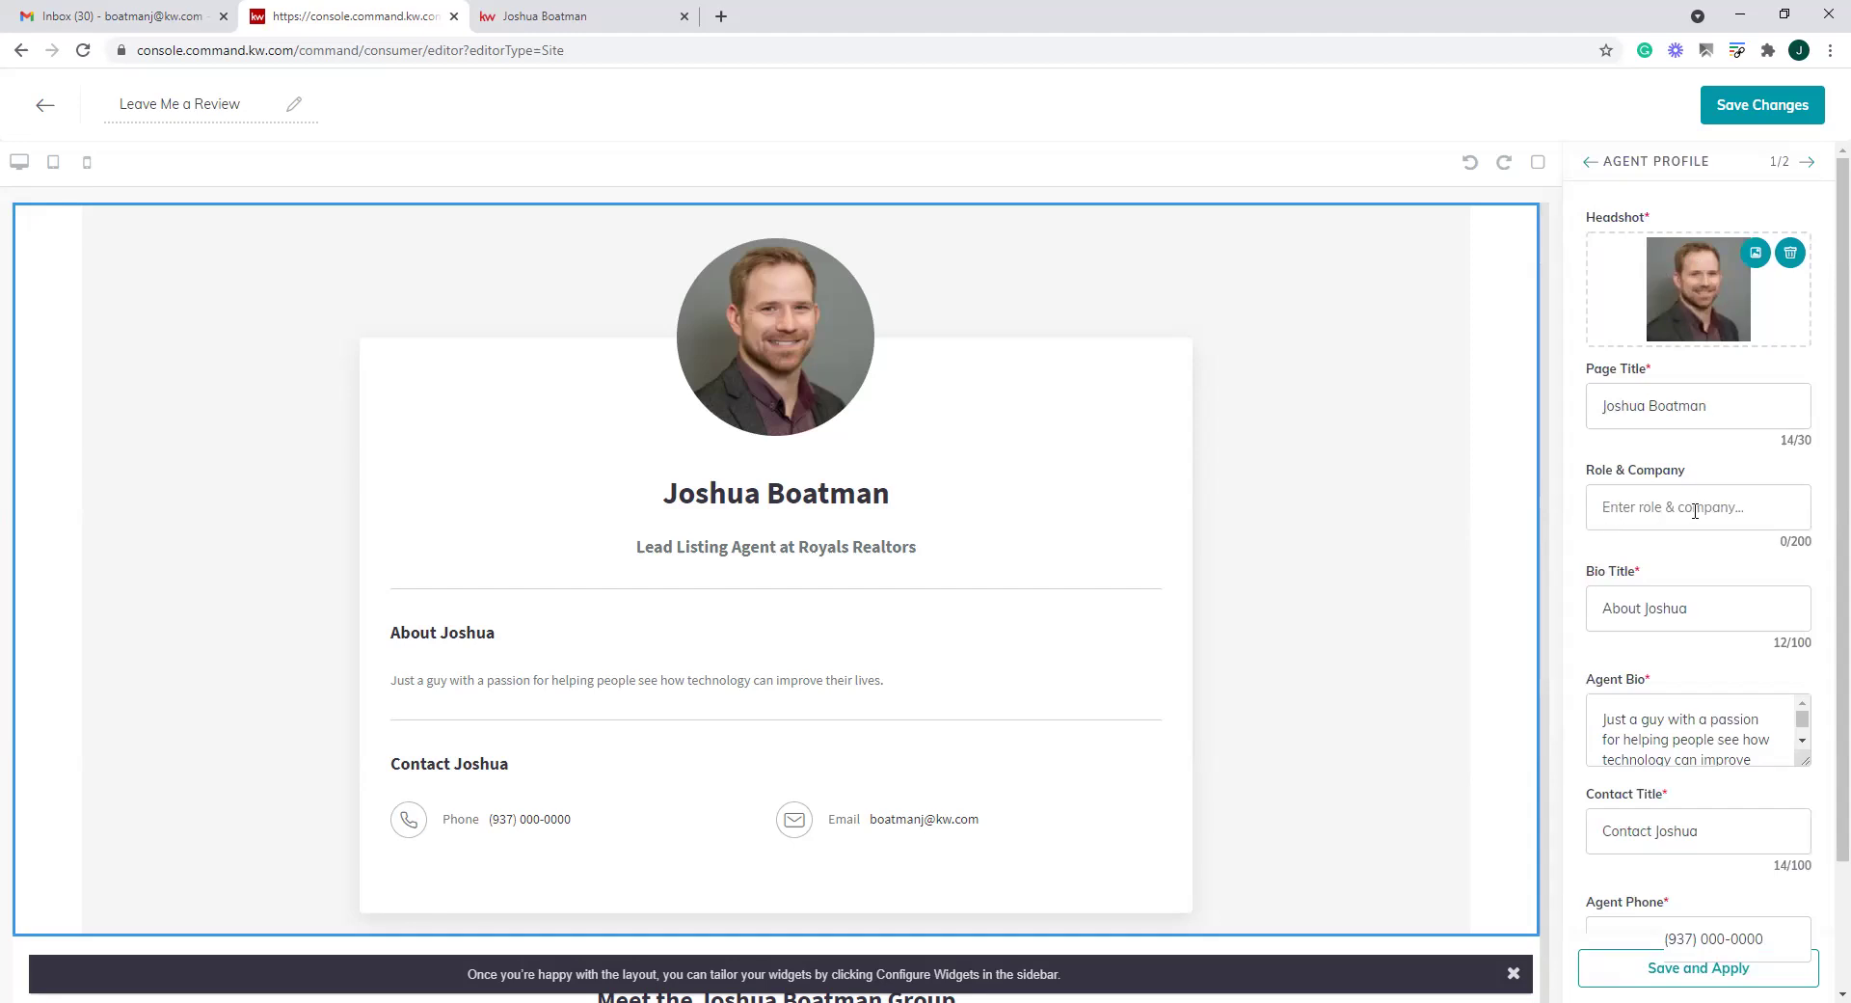
{"action": "scroll", "coordinate": [1690, 747], "scroll_direction": "down", "scroll_amount": 3}
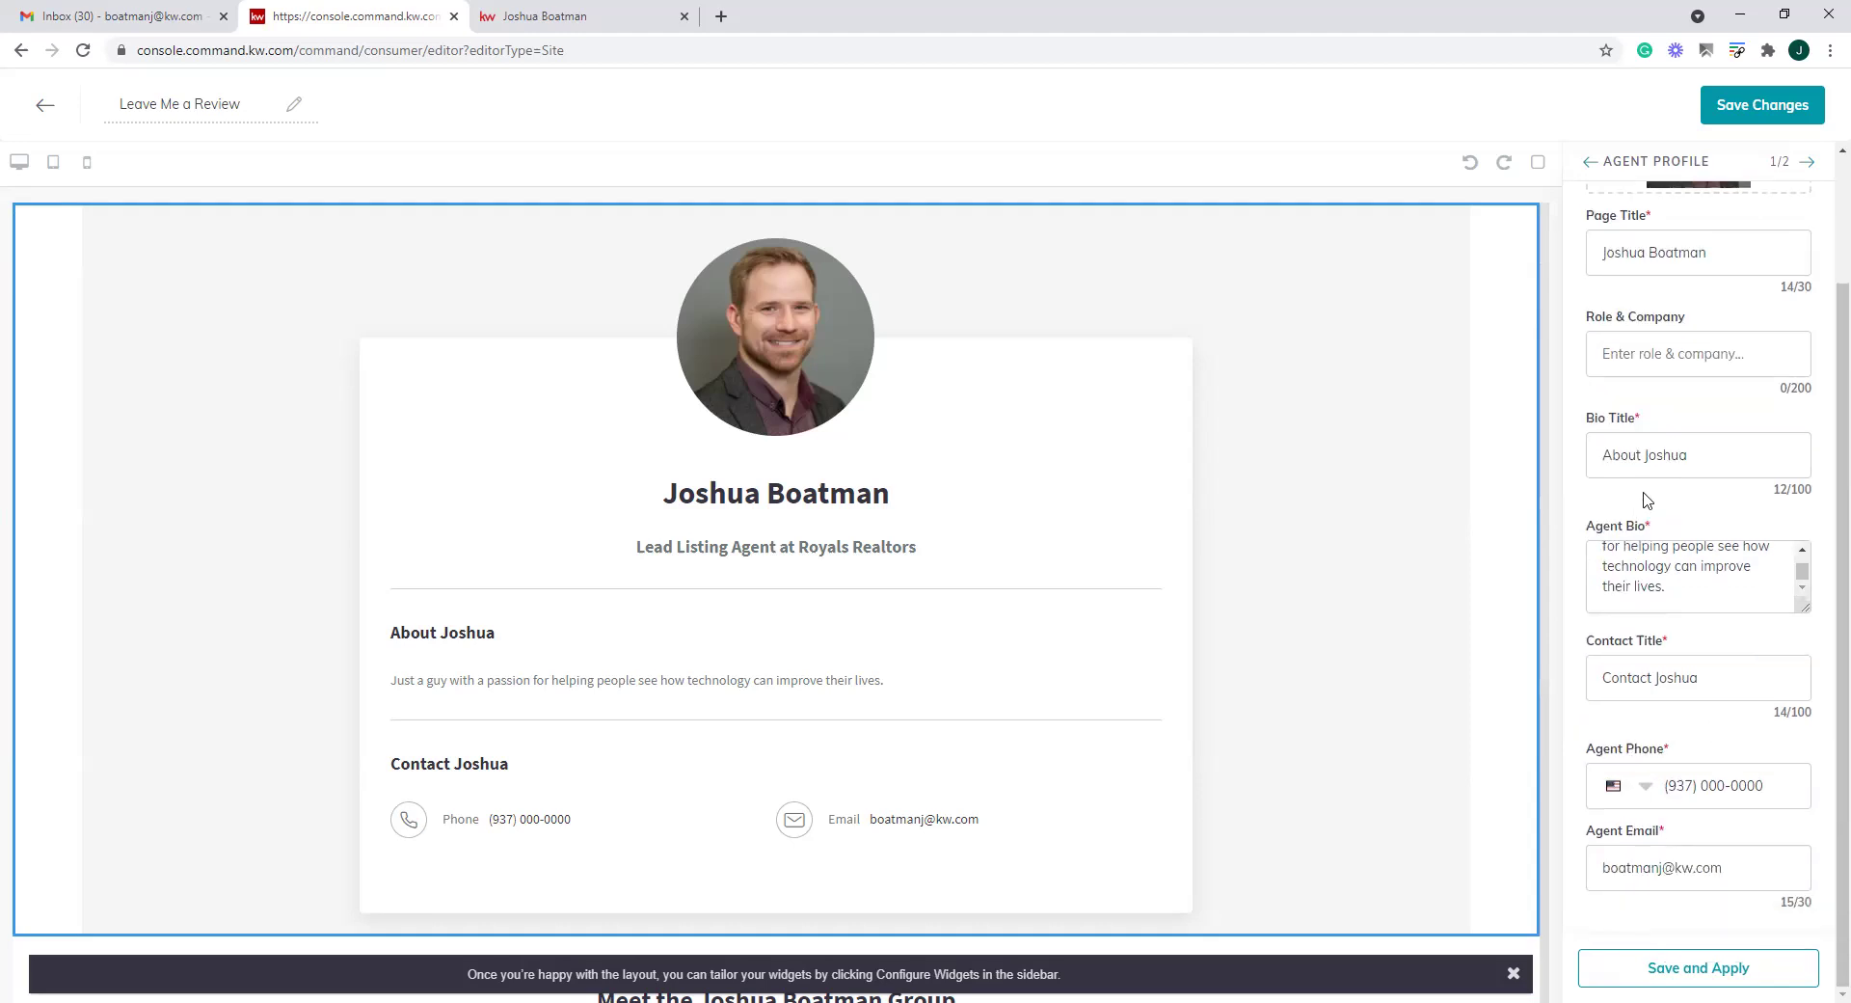
{"action": "scroll", "coordinate": [1591, 790], "scroll_direction": "up", "scroll_amount": 3}
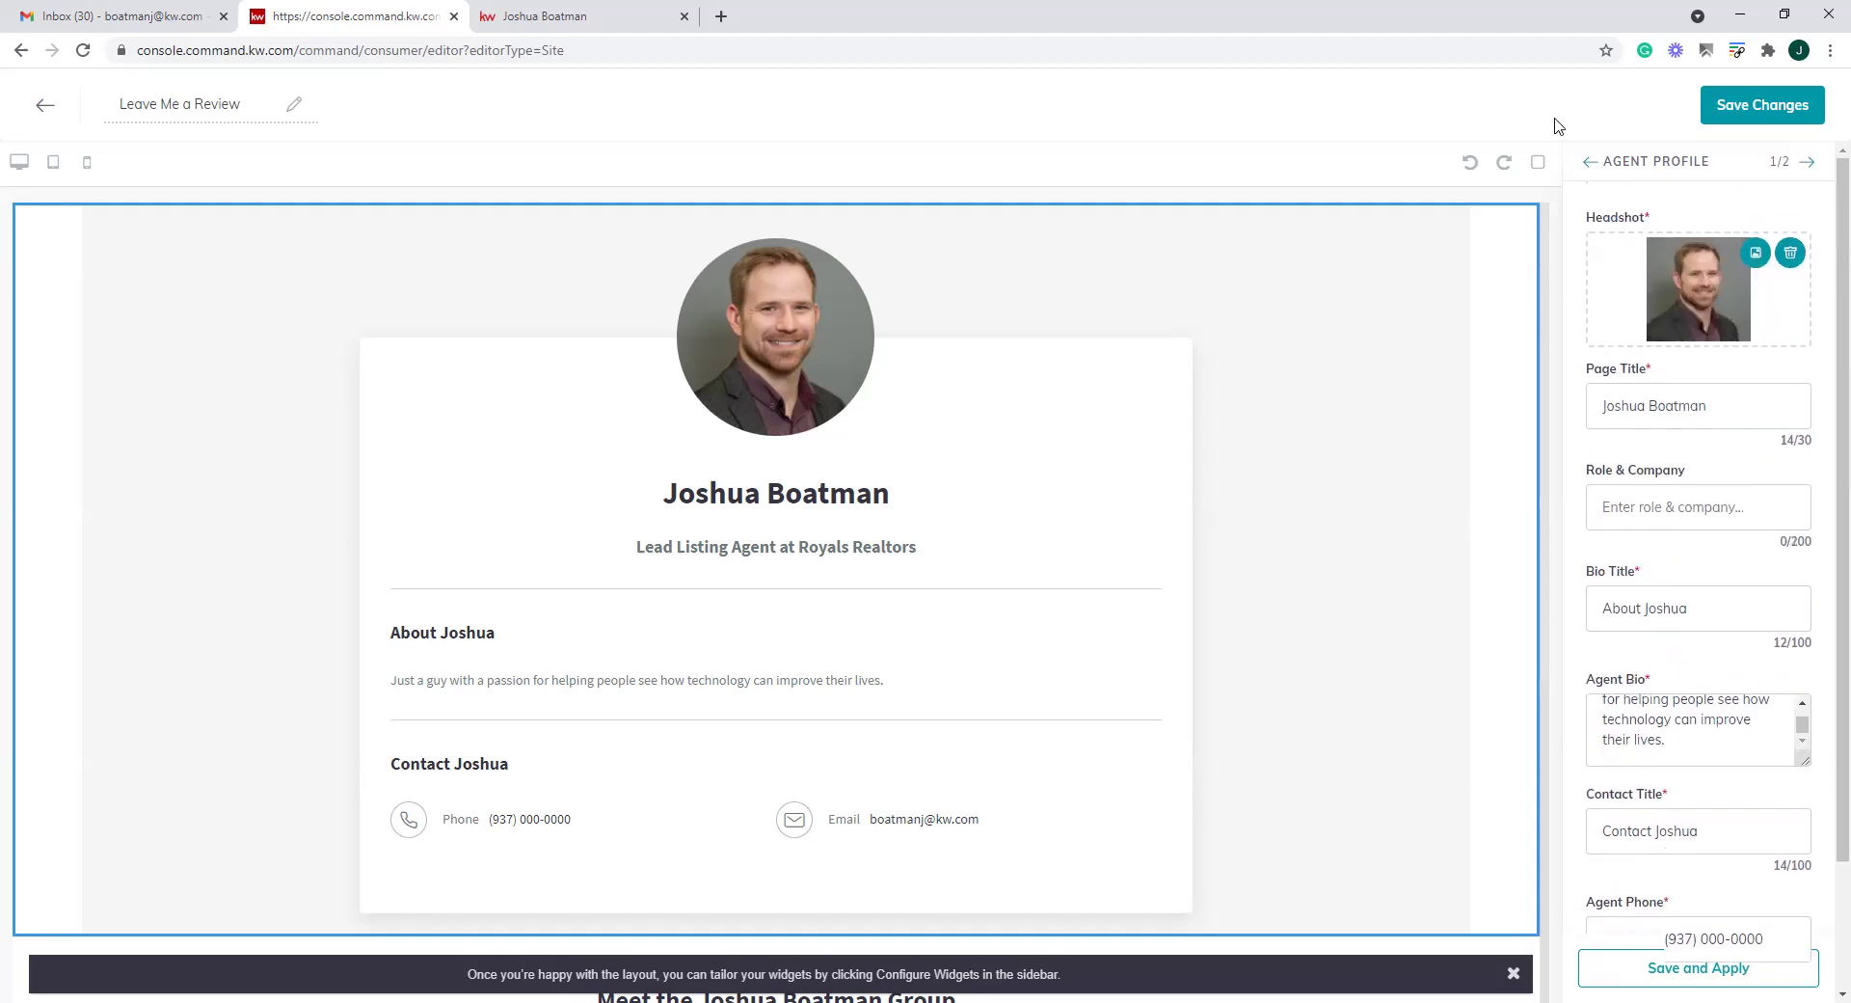
{"action": "left_click", "coordinate": [1592, 163]}
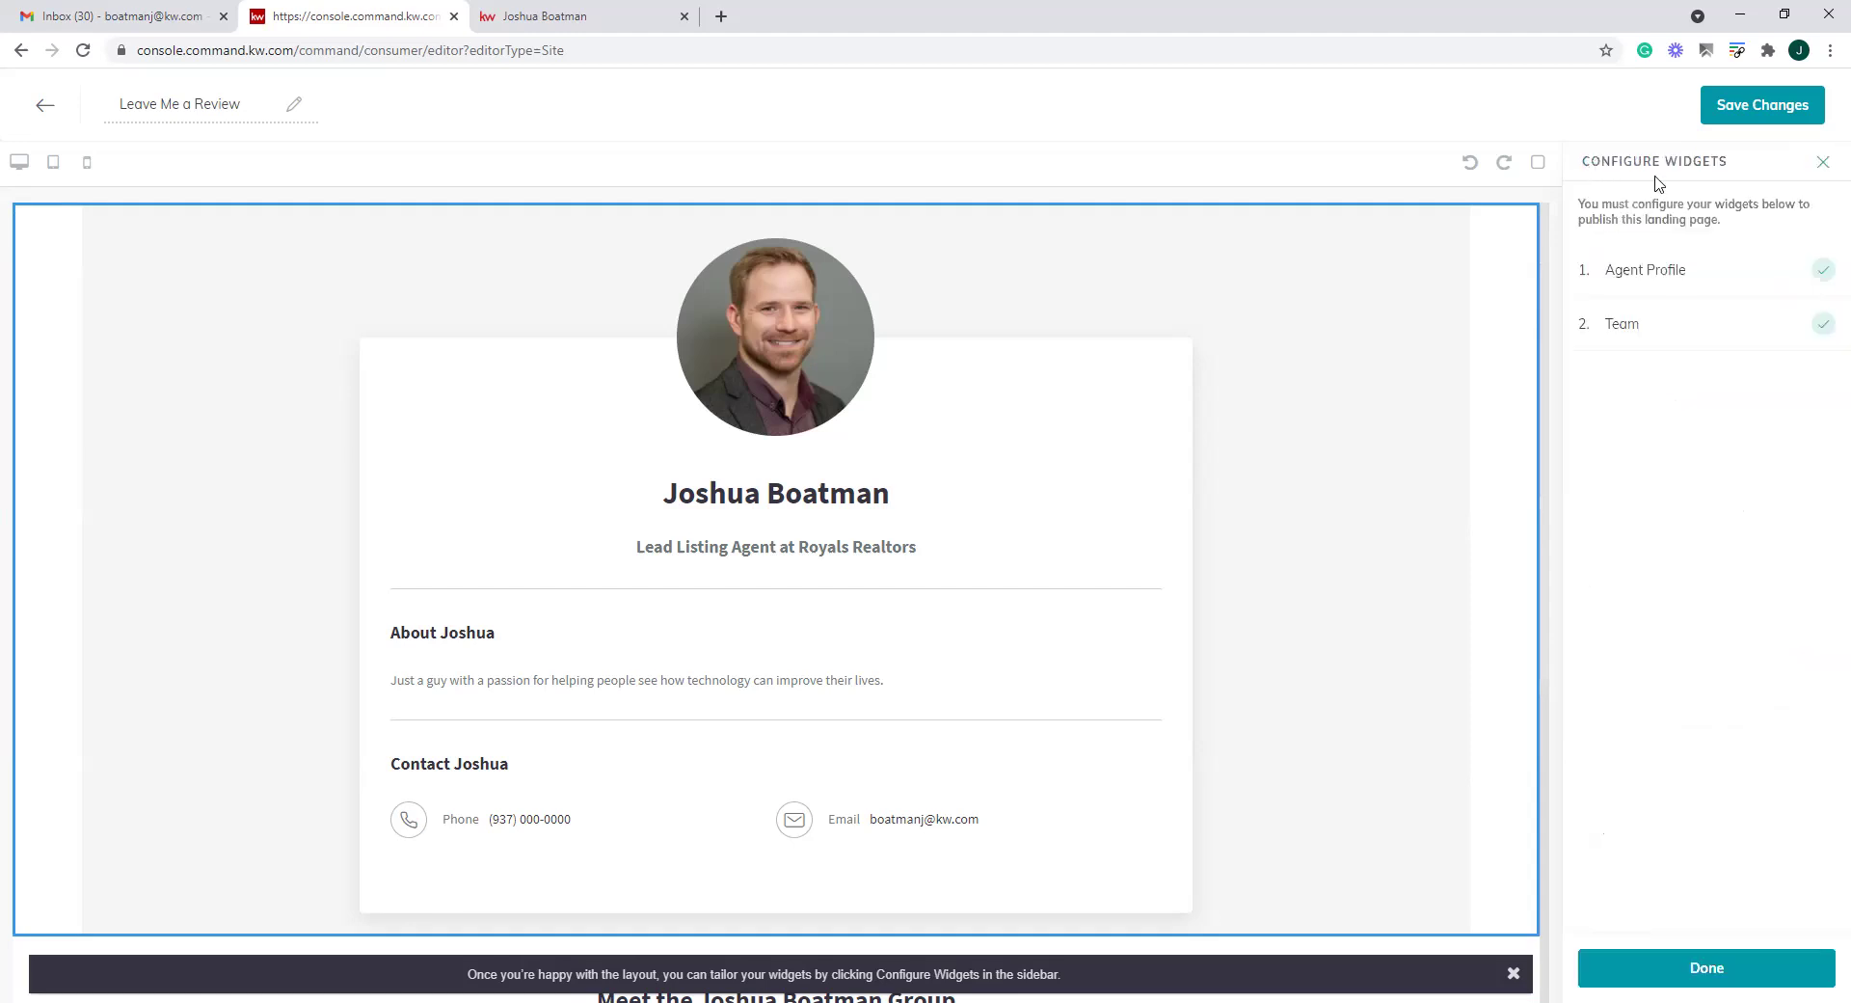
Add a Contact Form section below the agent profile
{"action": "left_click", "coordinate": [1823, 162]}
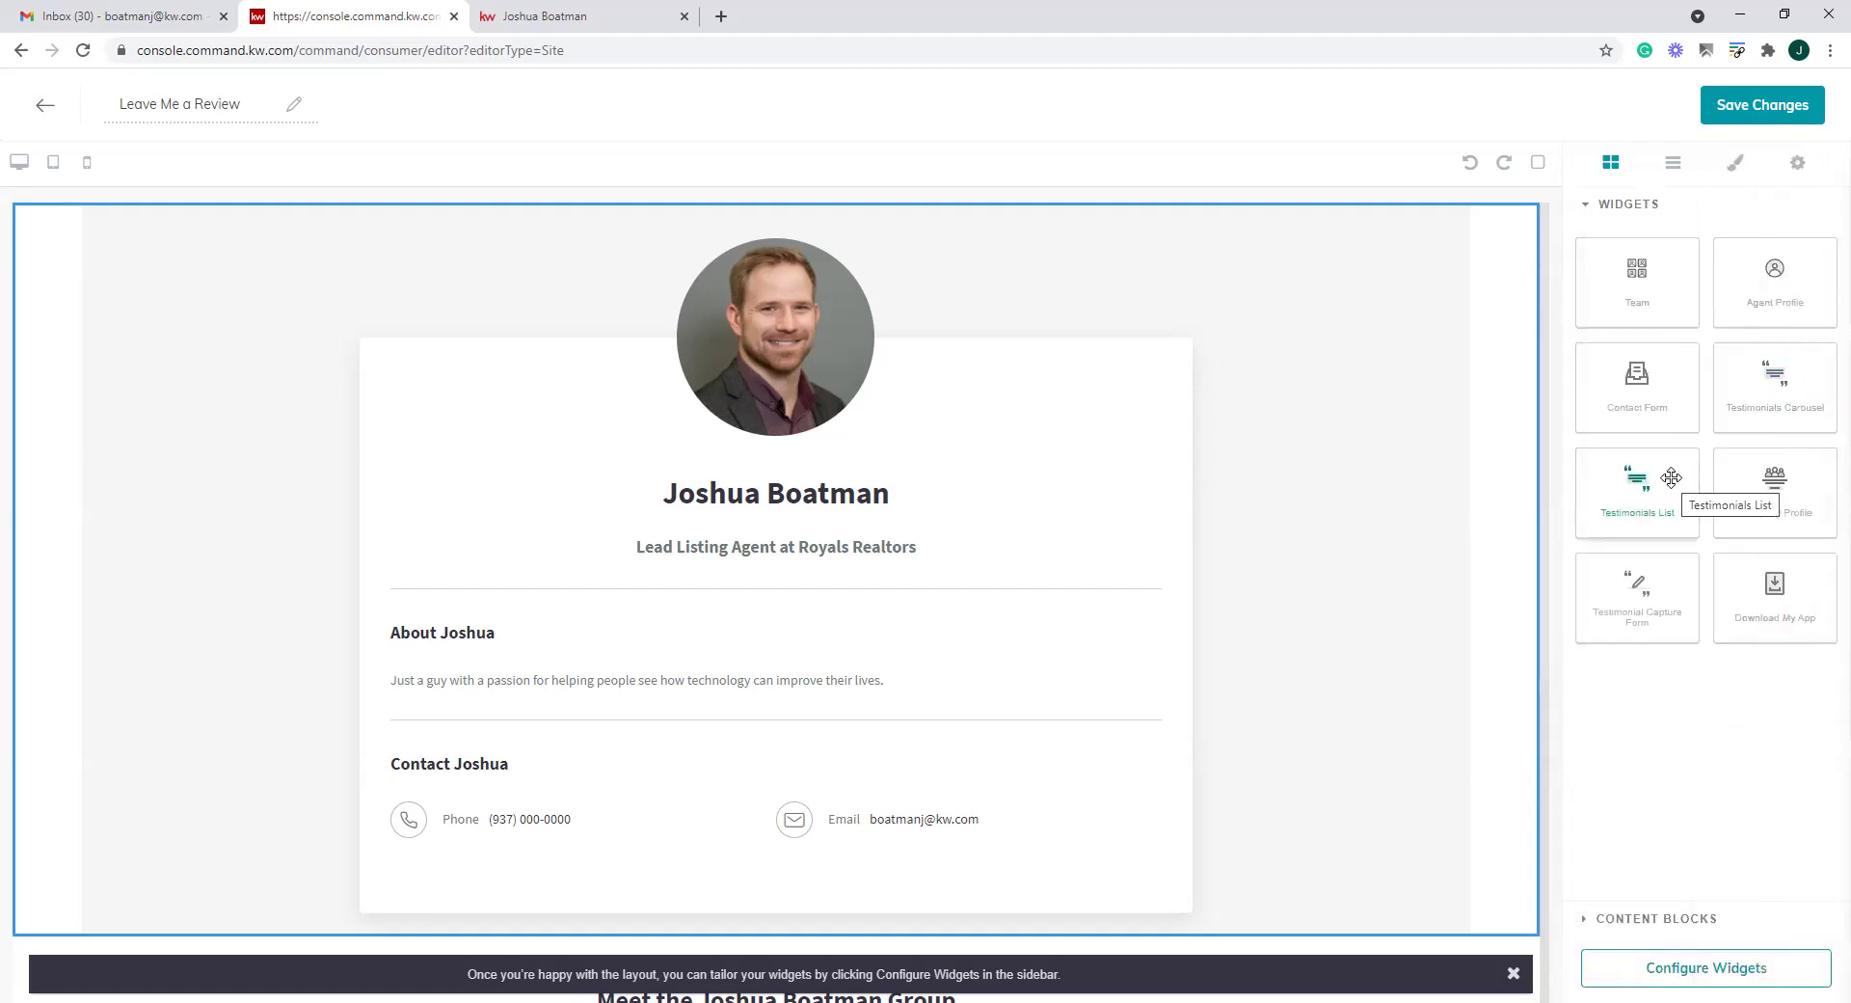
{"action": "left_click_drag", "start_coordinate": [1637, 381], "coordinate": [1050, 722]}
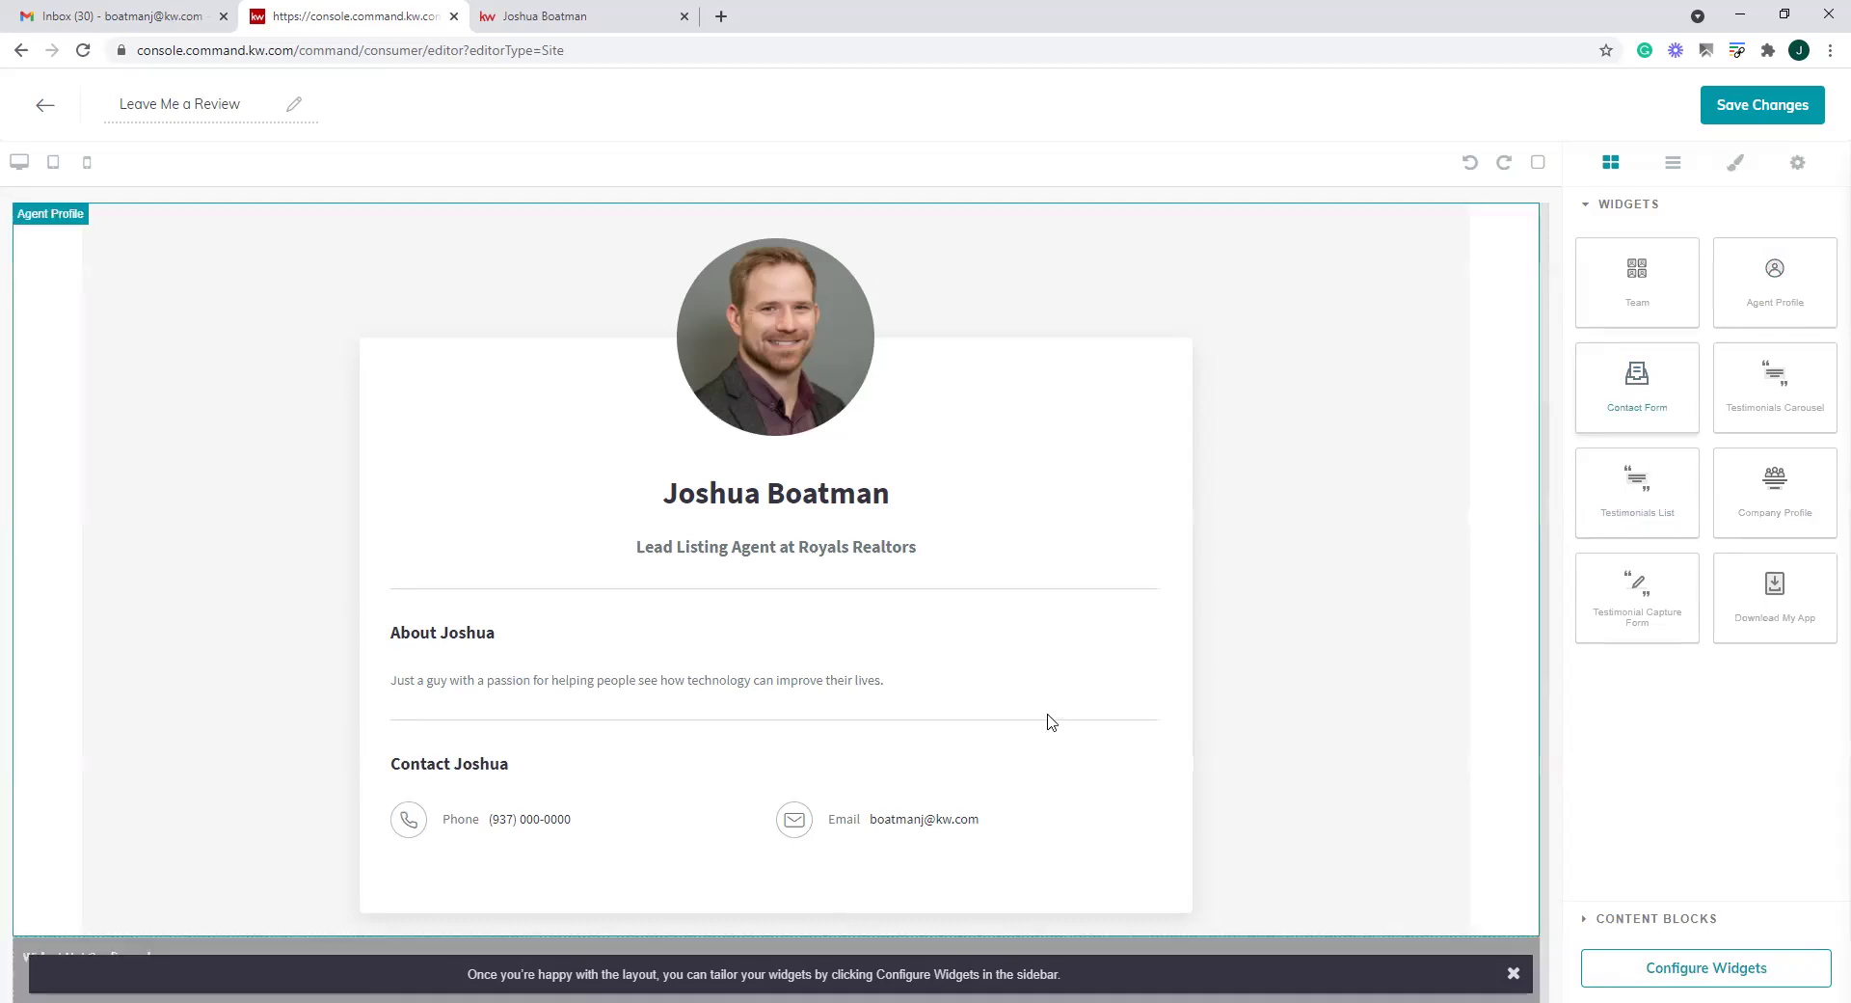
{"action": "scroll", "coordinate": [950, 541], "scroll_direction": "down", "scroll_amount": 2}
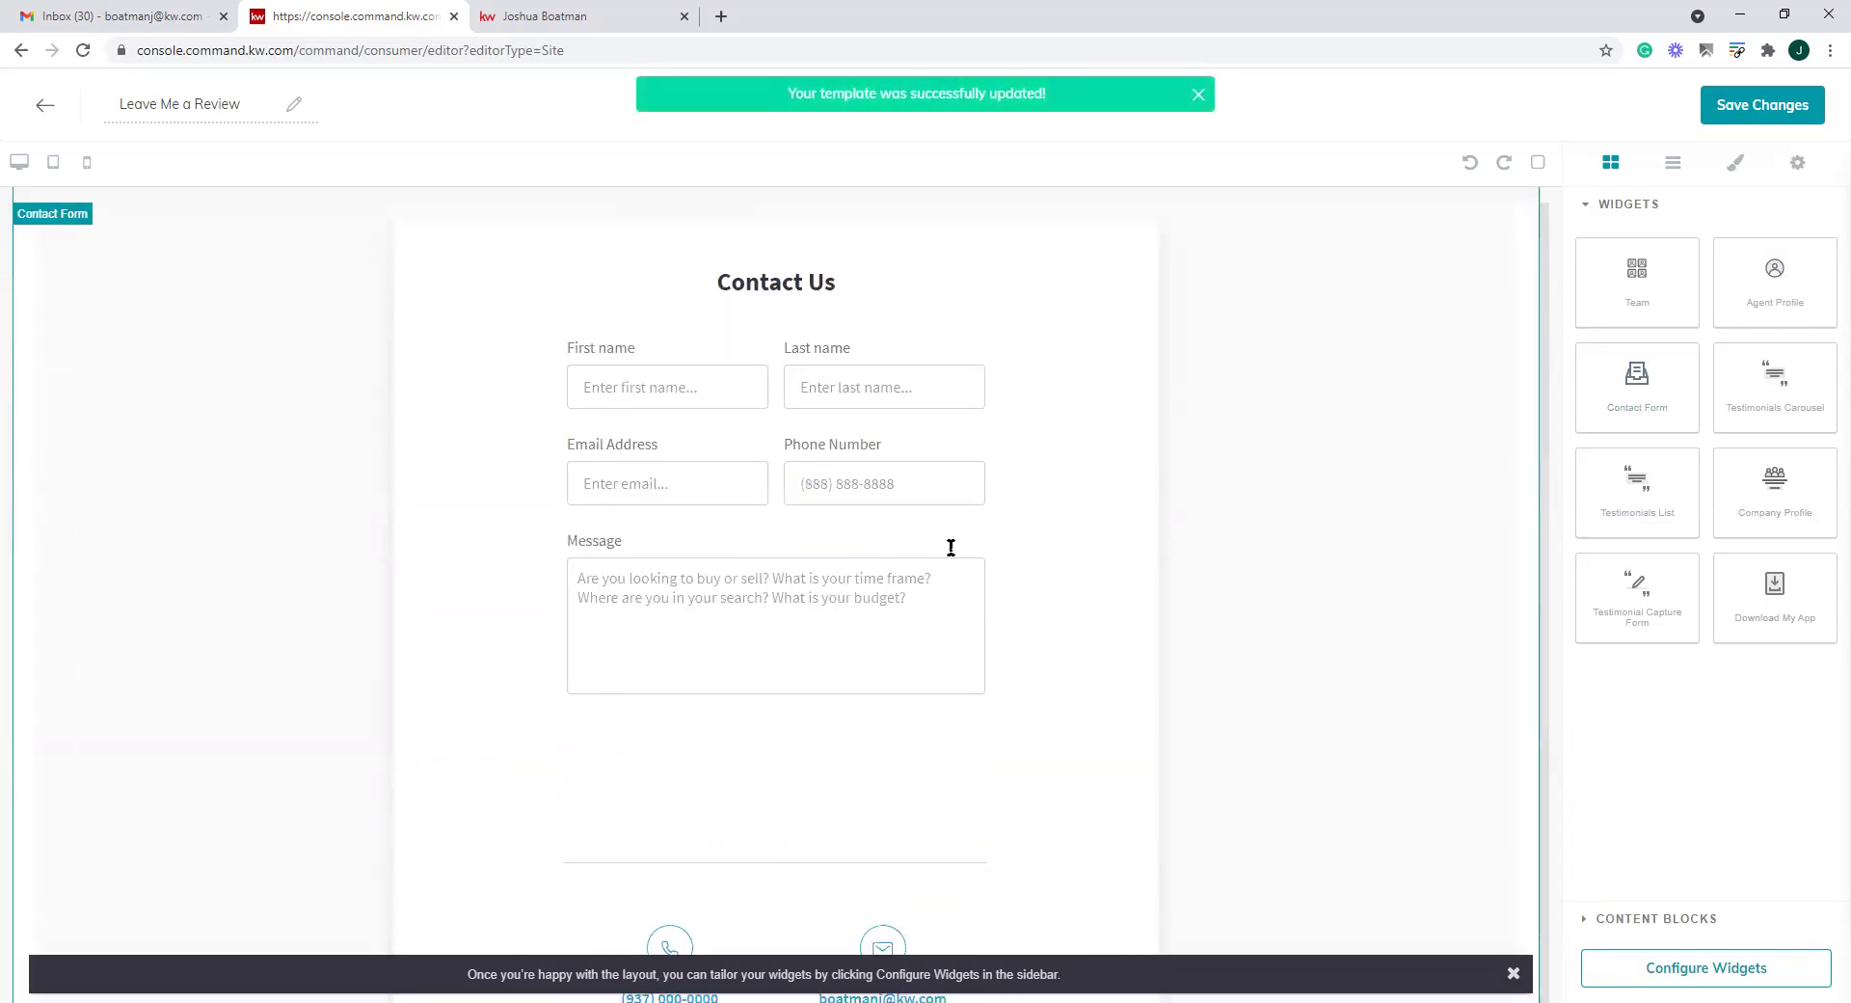
{"action": "scroll", "coordinate": [949, 552], "scroll_direction": "down", "scroll_amount": 3}
{"action": "scroll", "coordinate": [948, 547], "scroll_direction": "up", "scroll_amount": 4}
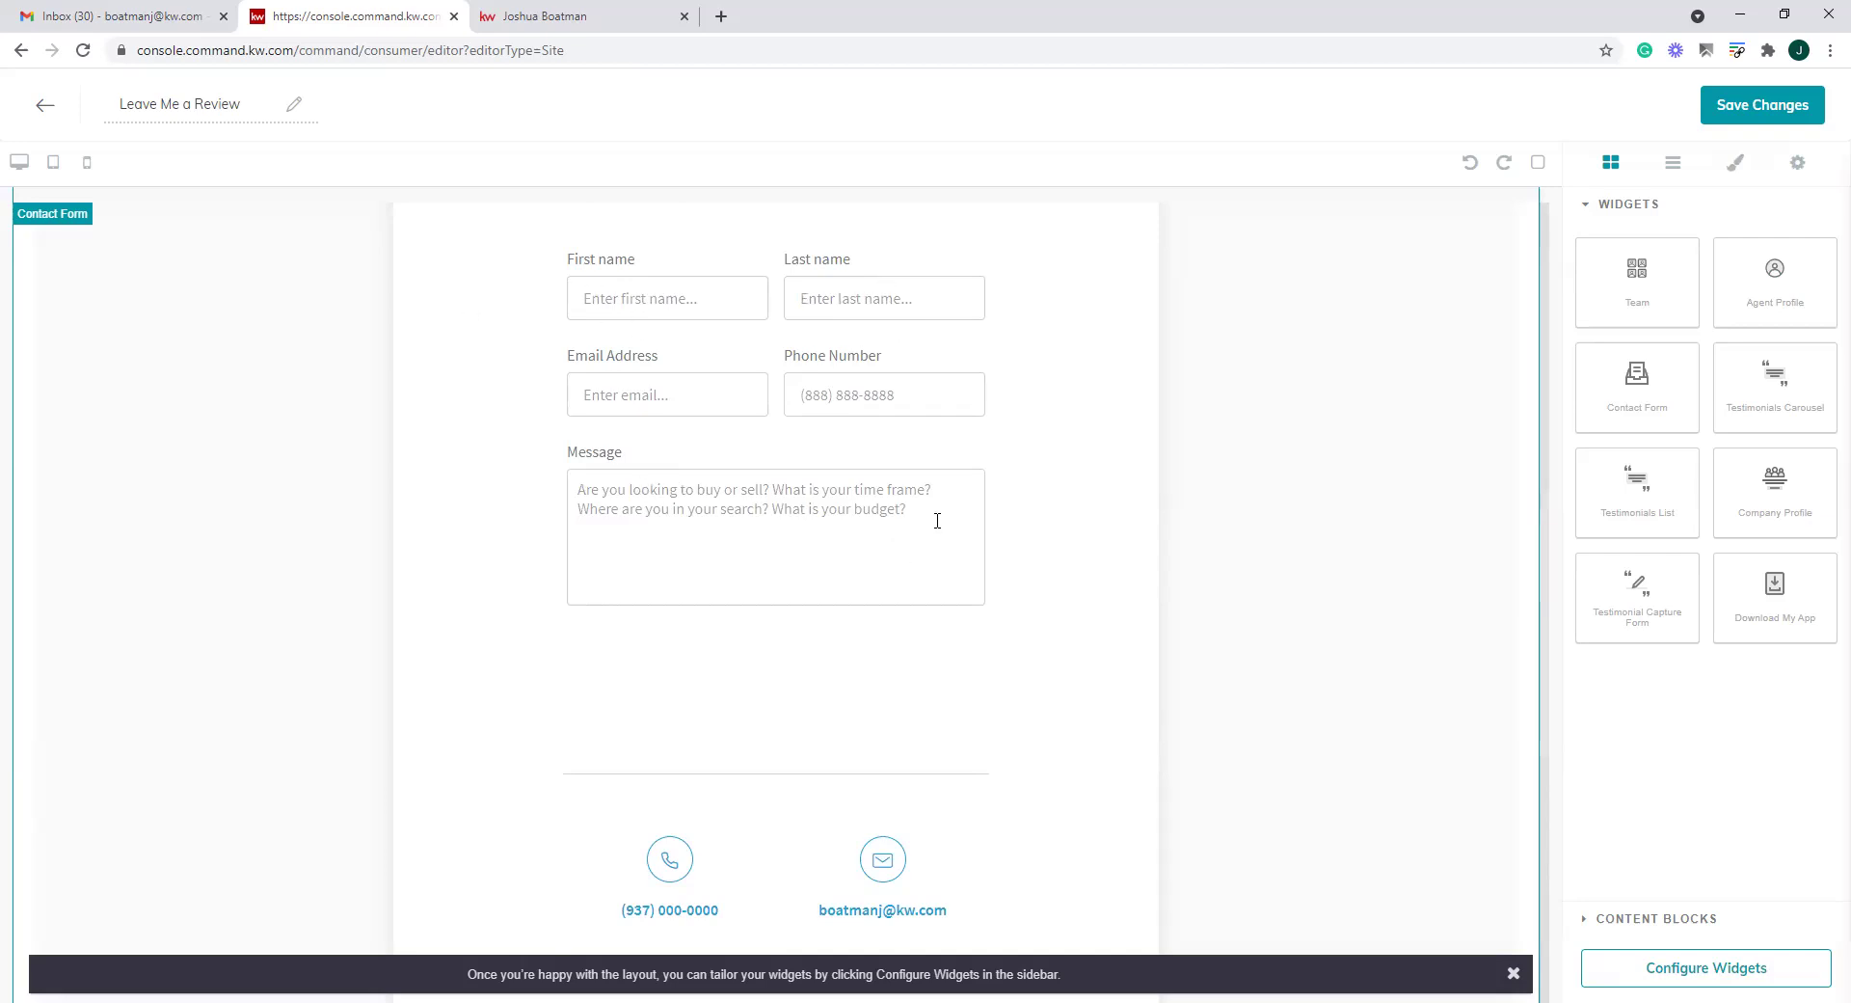
Delete the contact form's Message box and leave the page editor
{"action": "left_click", "coordinate": [550, 478]}
{"action": "key", "text": "Delete"}
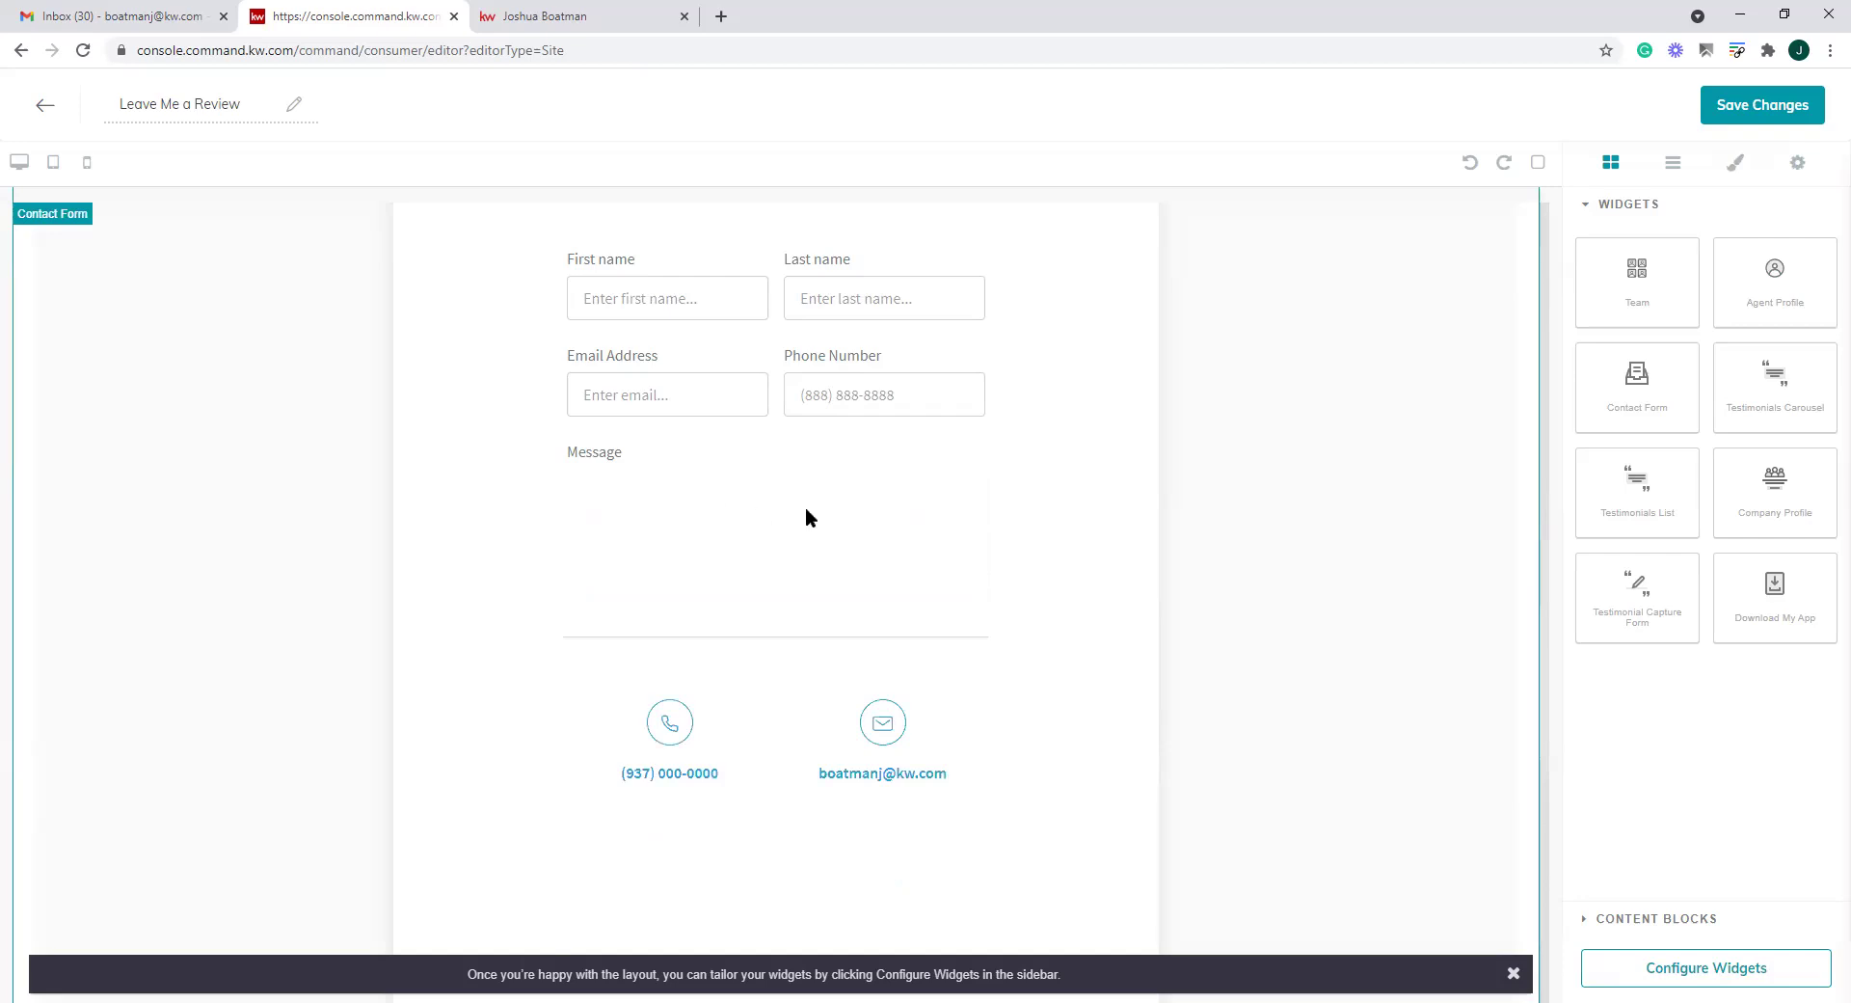
{"action": "scroll", "coordinate": [1013, 520], "scroll_direction": "up", "scroll_amount": 4}
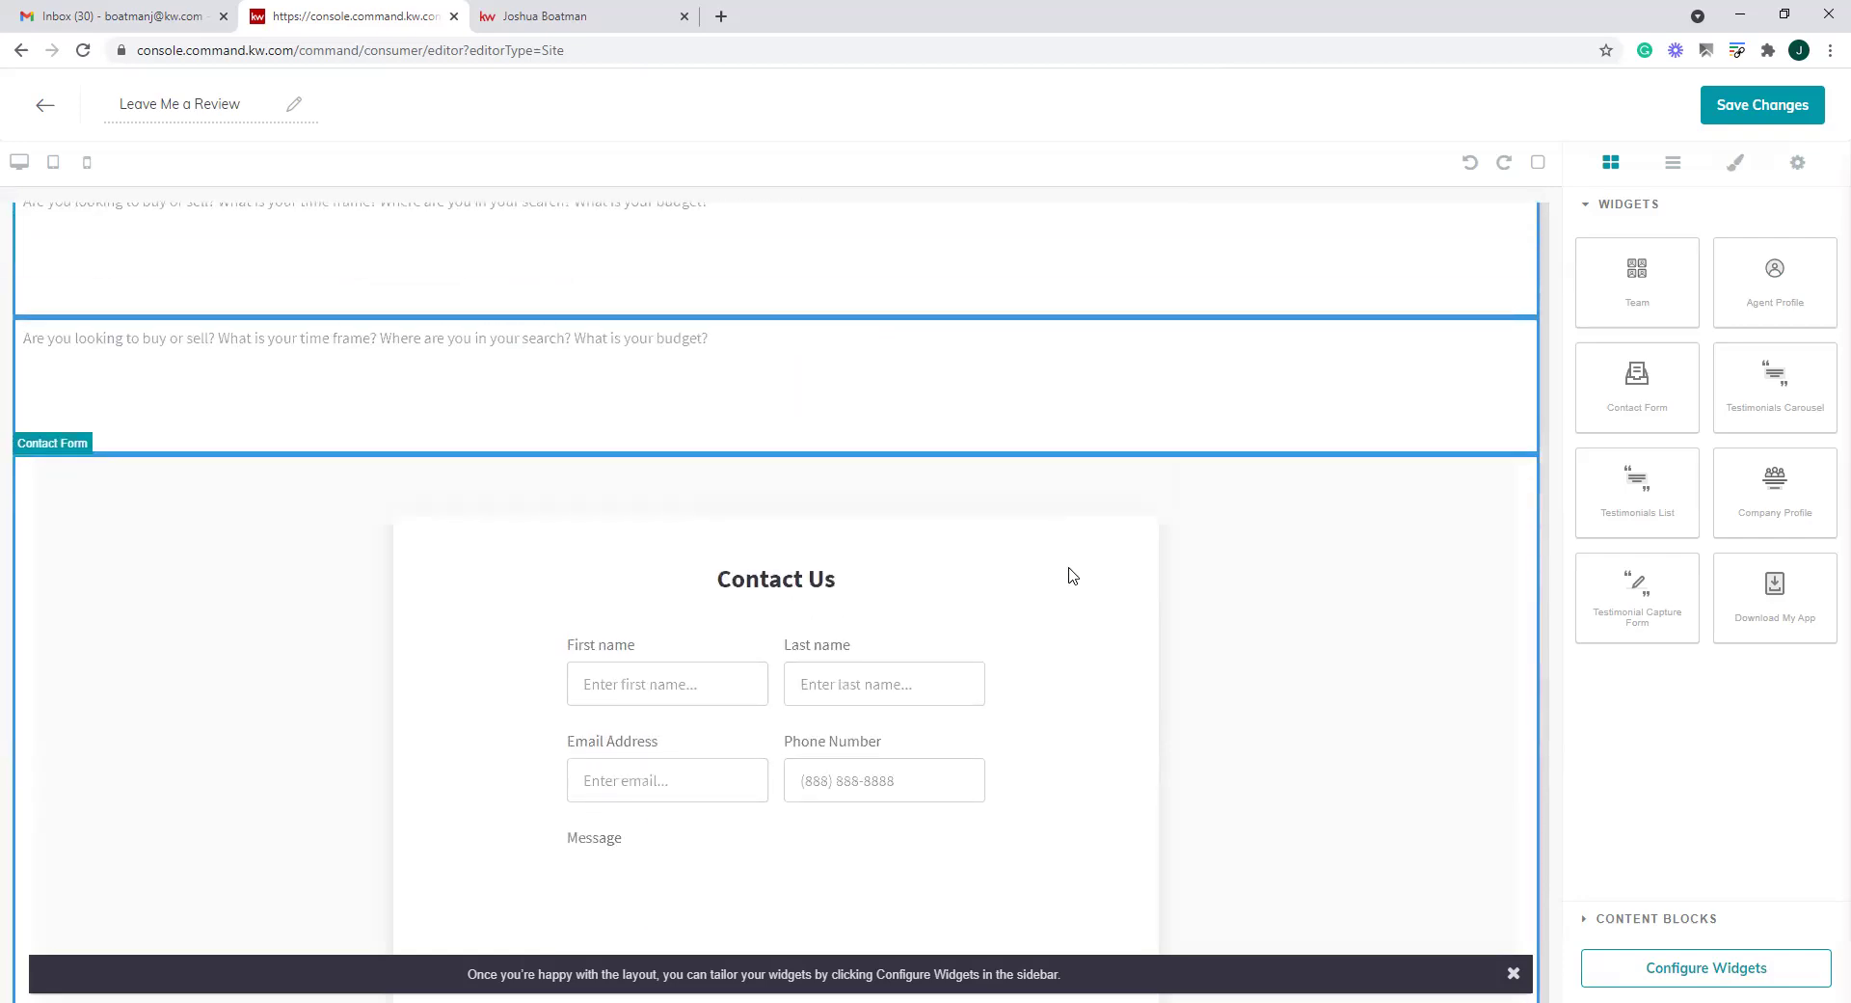
{"action": "scroll", "coordinate": [1244, 529], "scroll_direction": "up", "scroll_amount": 8}
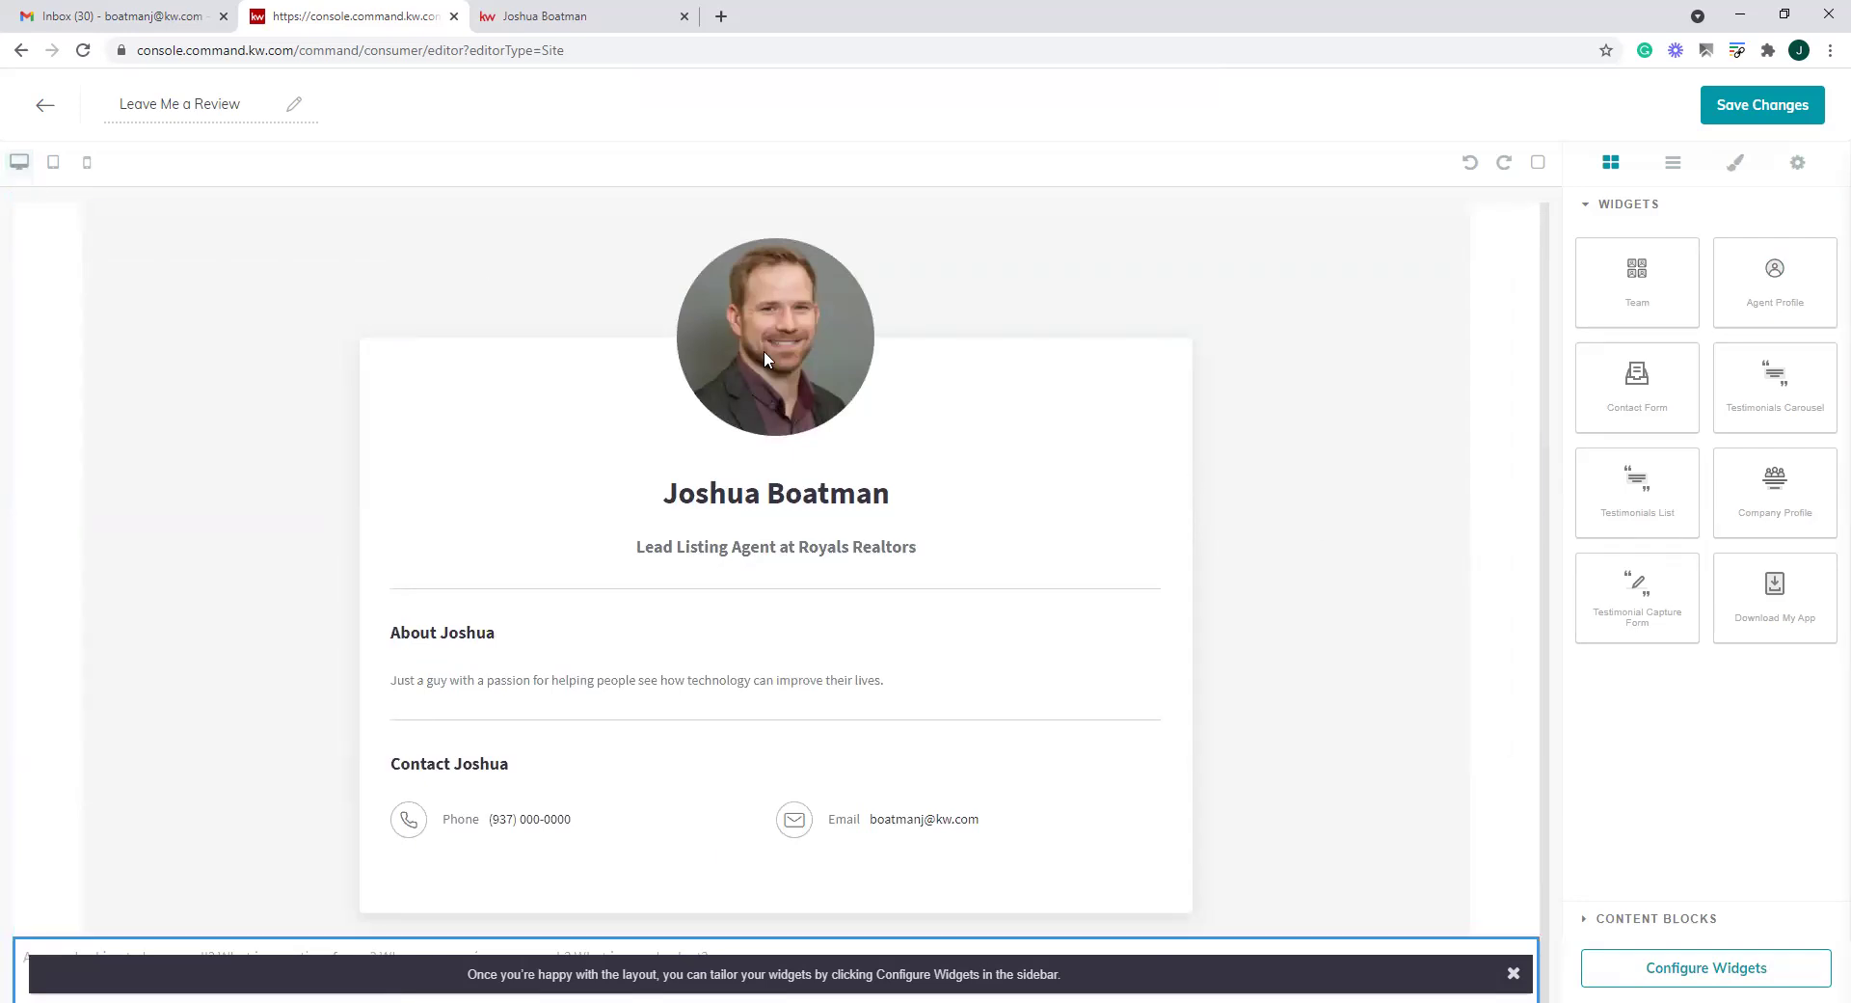
{"action": "left_click", "coordinate": [1070, 376]}
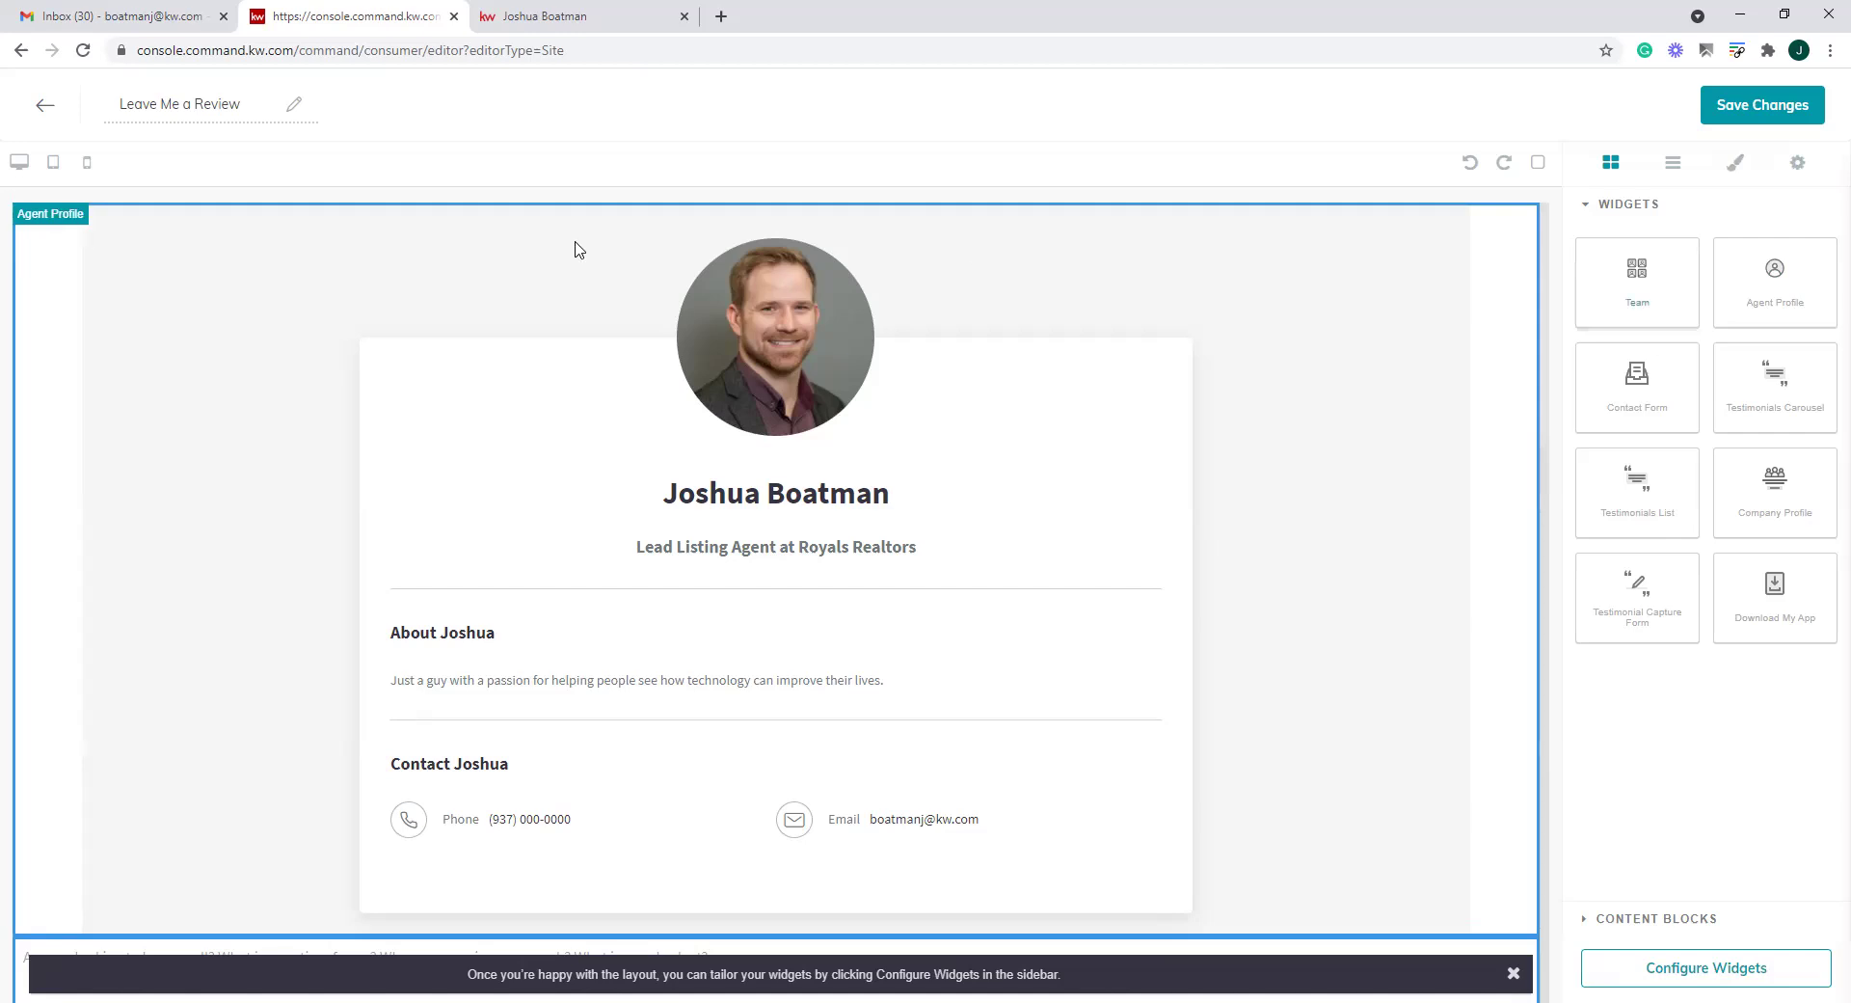
{"action": "left_click", "coordinate": [46, 104]}
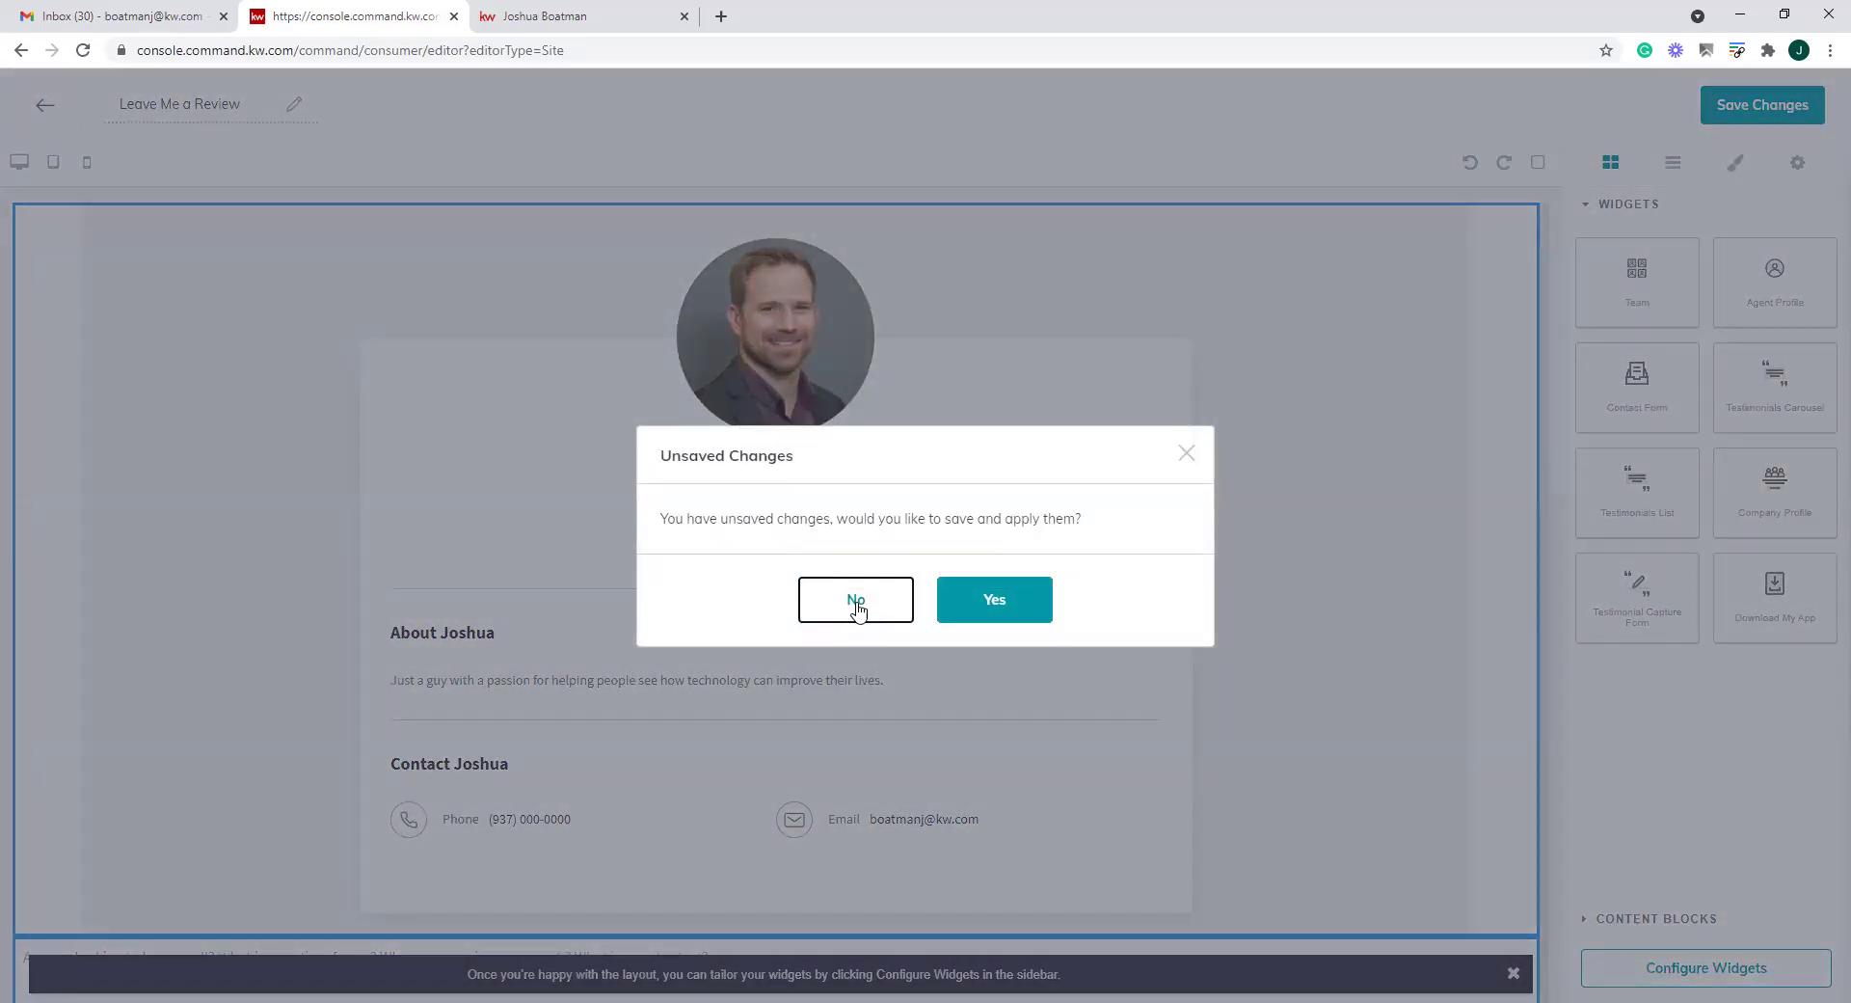
Discard the unsaved edits and create a new blank page on the agent site
{"action": "left_click", "coordinate": [857, 607]}
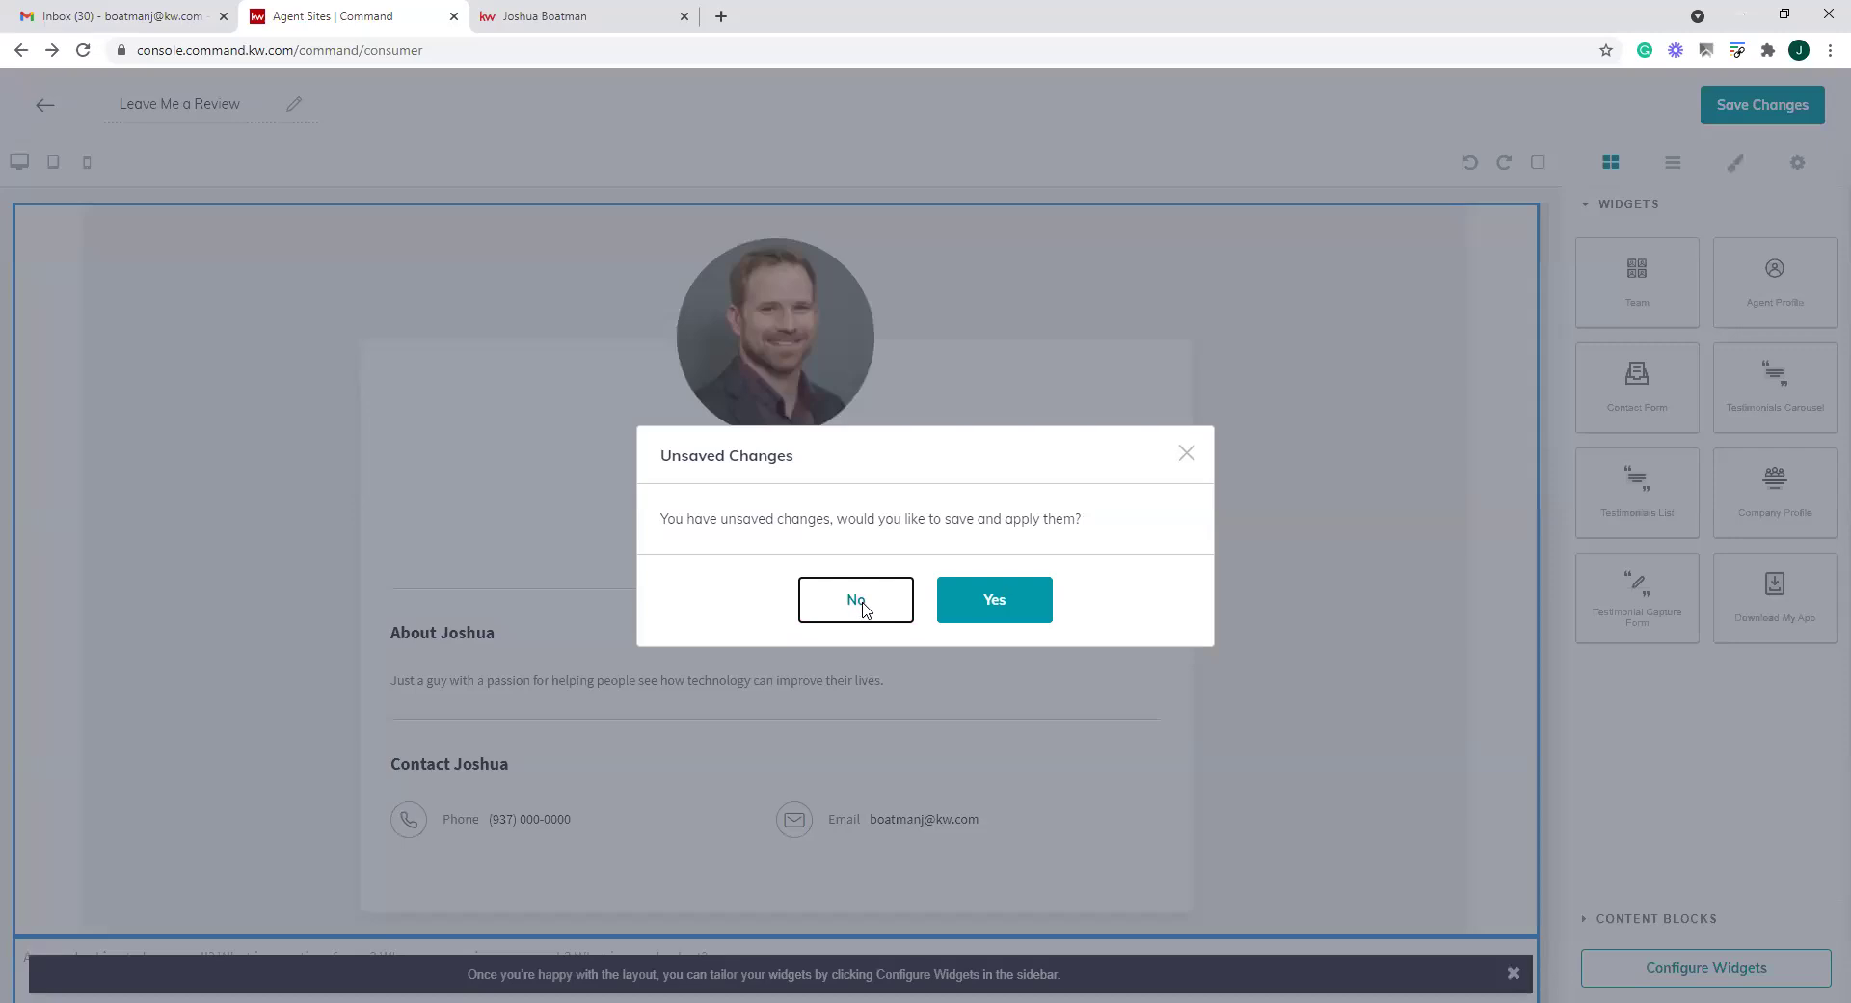
{"action": "left_click", "coordinate": [1687, 162]}
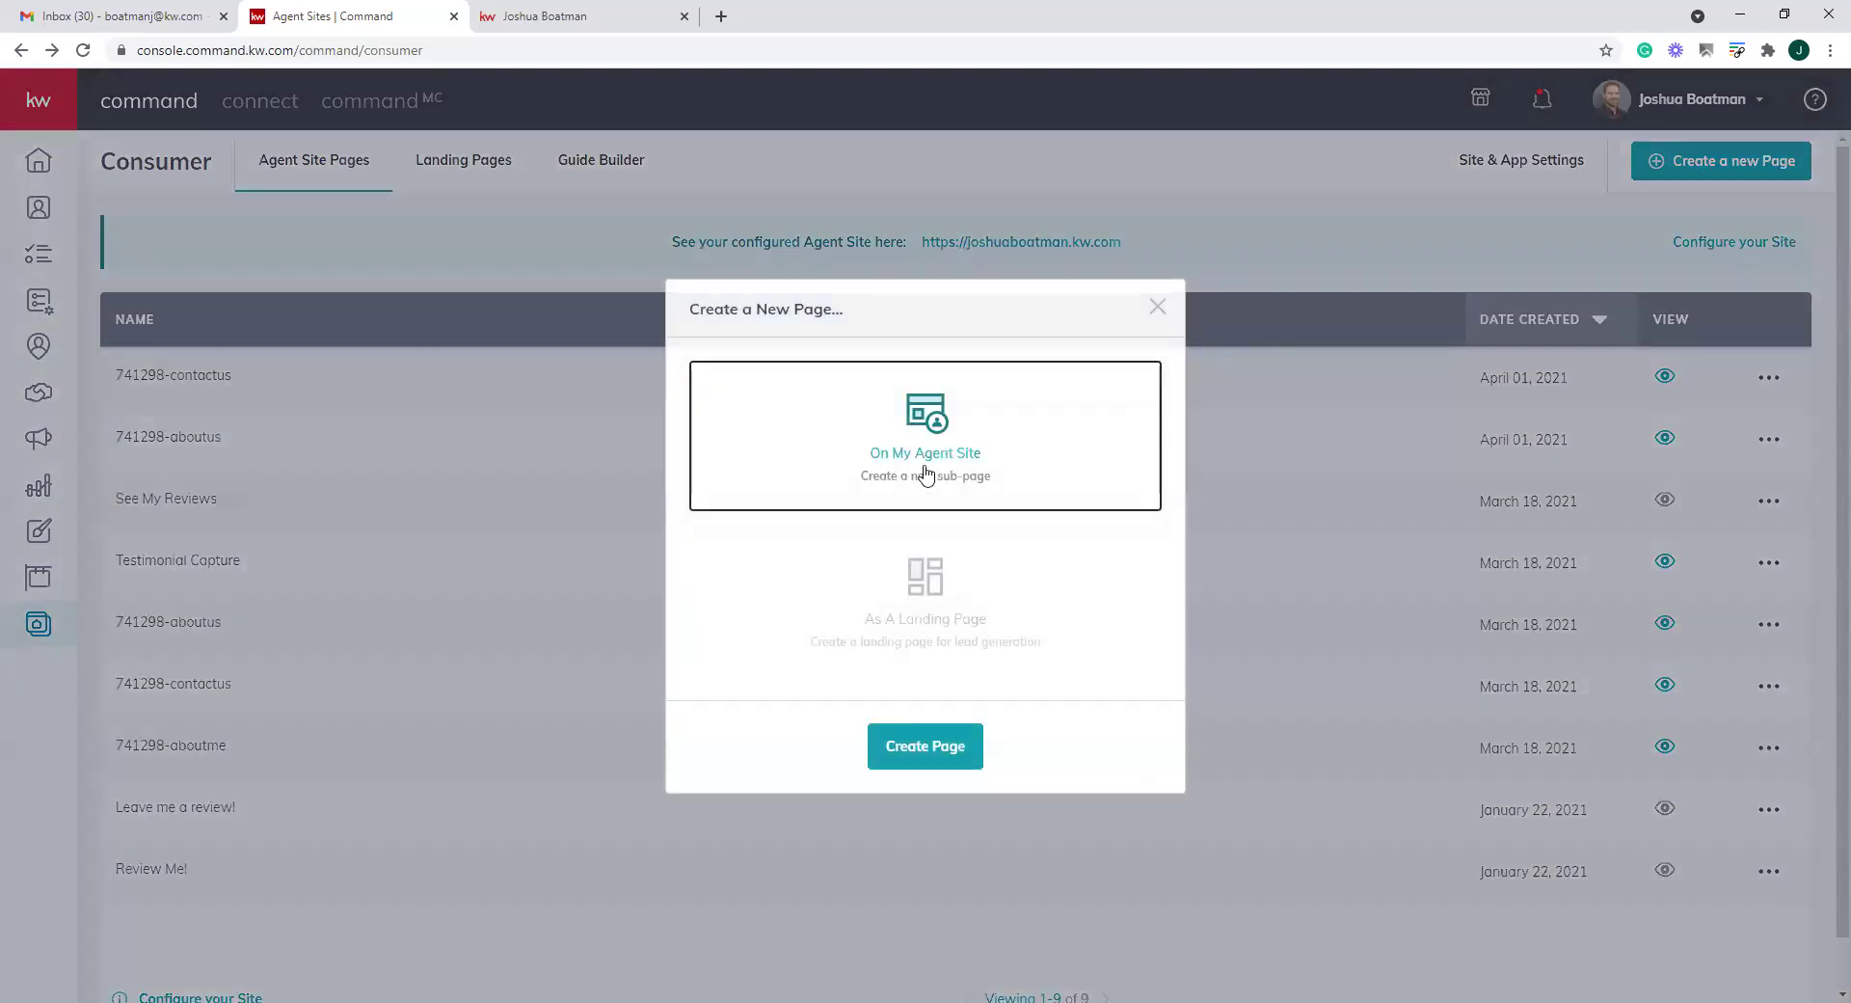
{"action": "left_click", "coordinate": [932, 744]}
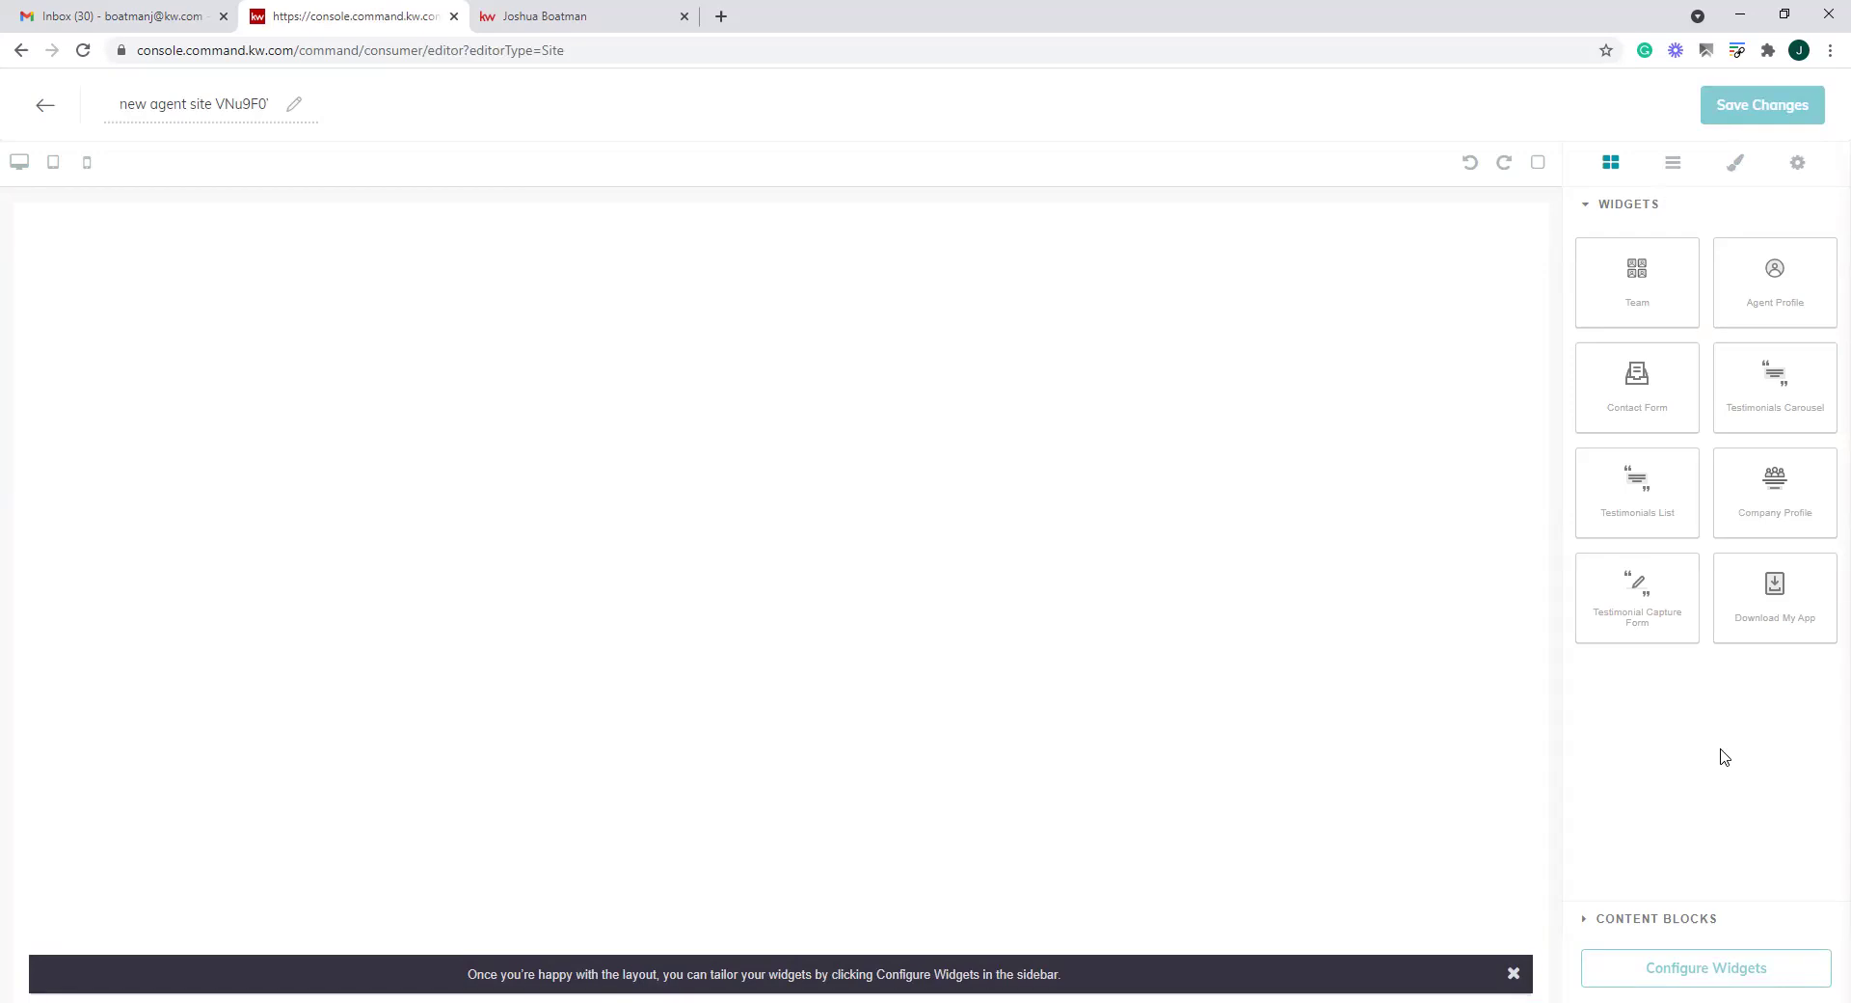
{"action": "left_click", "coordinate": [1586, 921]}
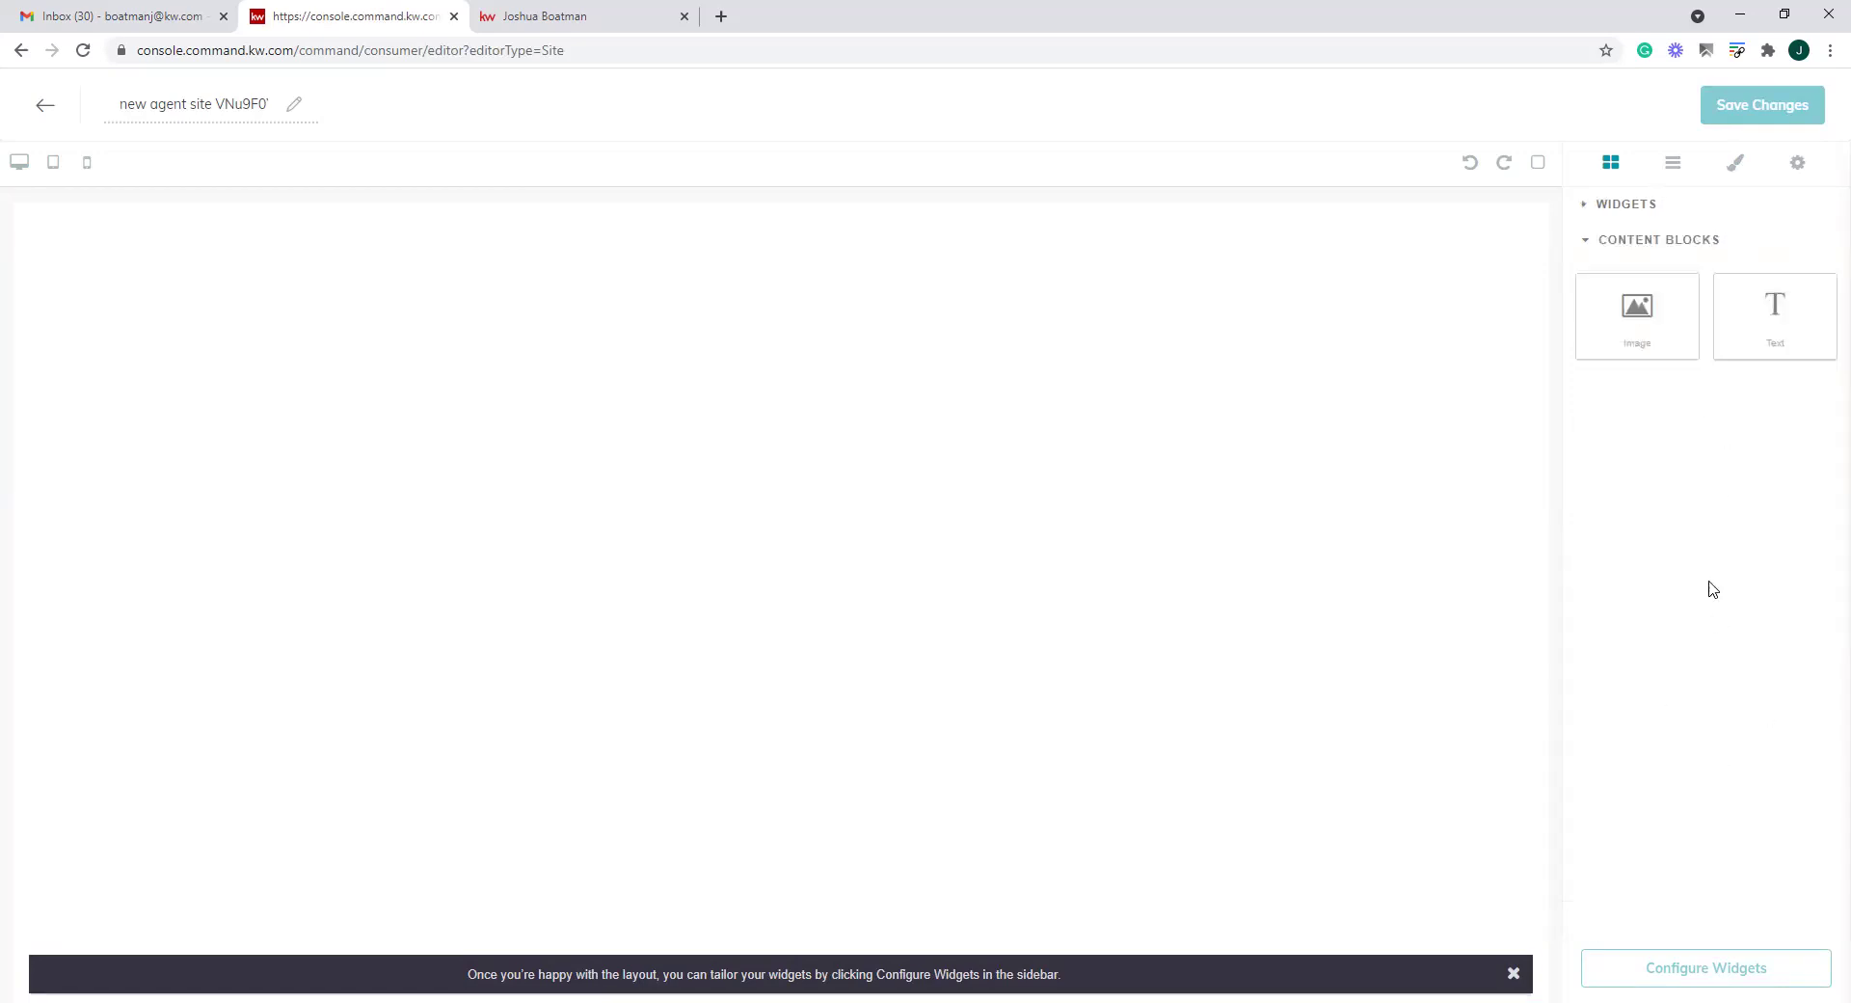
Add a text block reading 'Please leave me a review!' and set its text size to 5
{"action": "left_click_drag", "start_coordinate": [1777, 297], "coordinate": [980, 359]}
{"action": "double_click", "coordinate": [218, 225]}
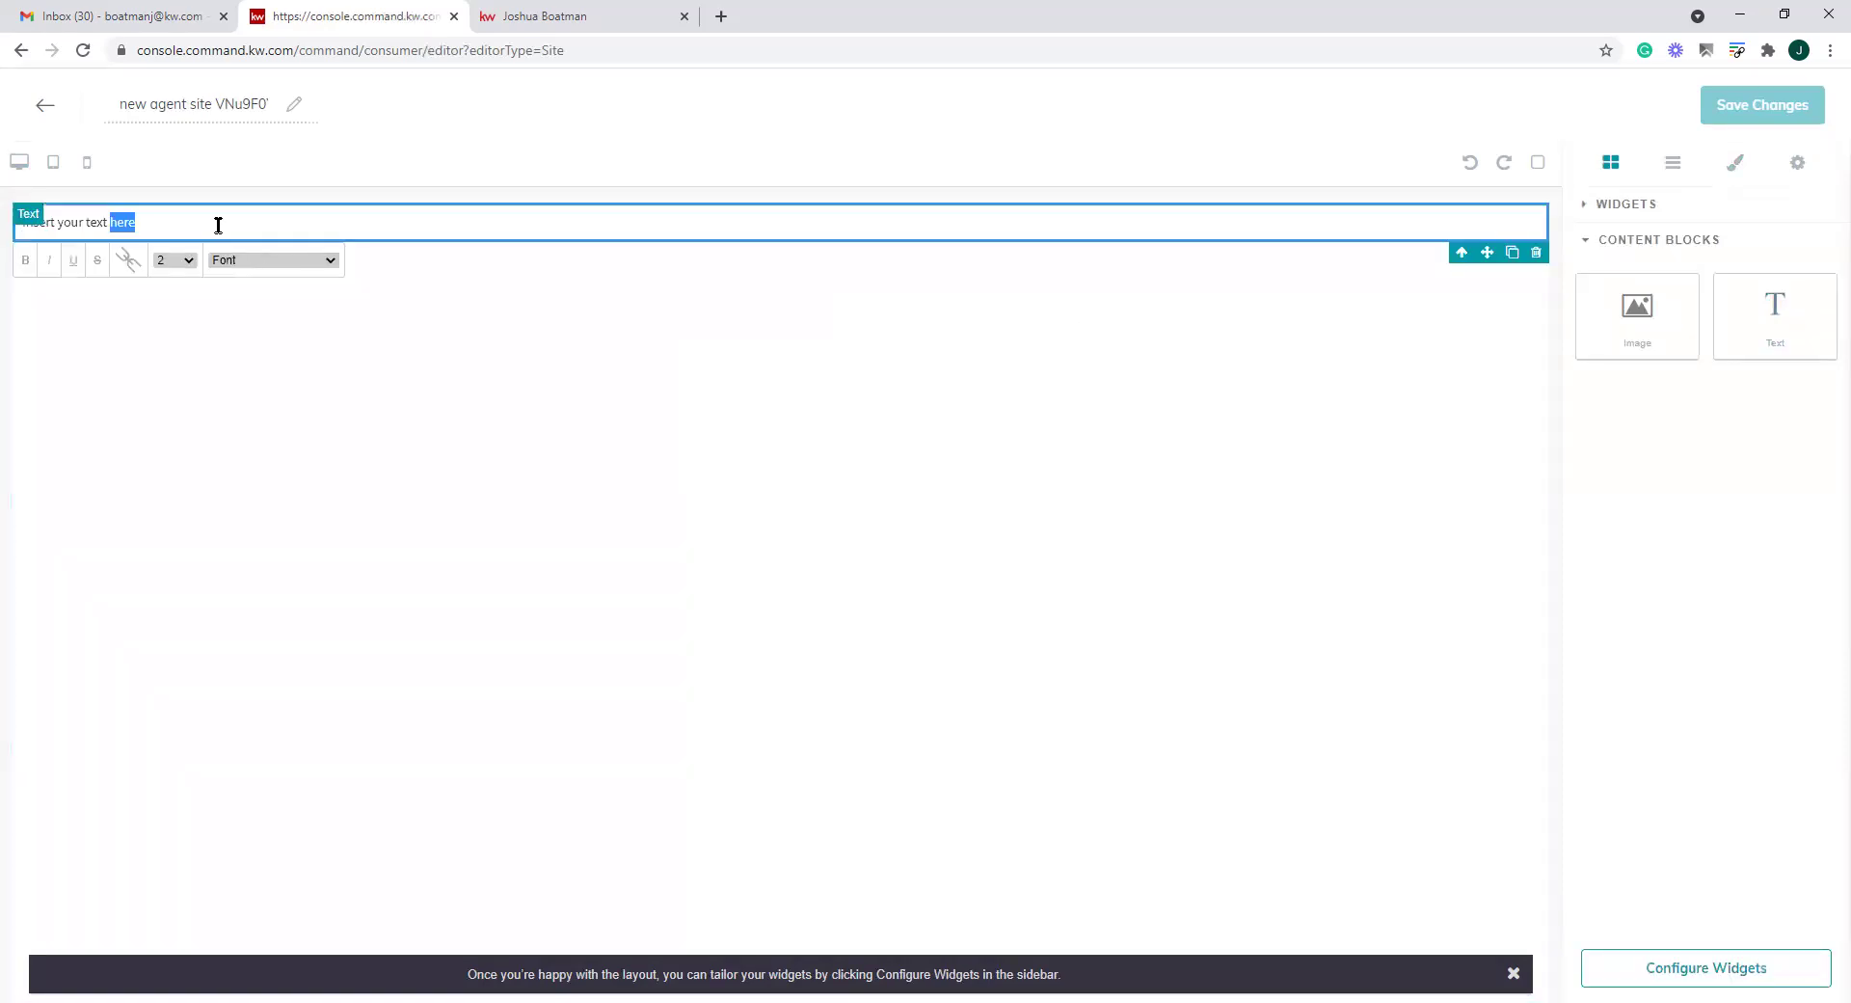
{"action": "triple_click", "coordinate": [218, 225]}
{"action": "type", "text": "Welcoem"}
{"action": "key", "text": "BackSpace"}
{"action": "key", "text": "BackSpace"}
{"action": "type", "text": "me"}
{"action": "type", "text": " the Th"}
{"action": "key", "text": "BackSpace"}
{"action": "key", "text": "BackSpace"}
{"action": "key", "text": "BackSpace"}
{"action": "key", "text": "BackSpace"}
{"action": "key", "text": "BackSpace"}
{"action": "key", "text": "BackSpace"}
{"action": "key", "text": "BackSpace"}
{"action": "key", "text": "BackSpace"}
{"action": "key", "text": "BackSpace"}
{"action": "key", "text": "BackSpace"}
{"action": "key", "text": "BackSpace"}
{"action": "key", "text": "BackSpace"}
{"action": "key", "text": "BackSpace"}
{"action": "type", "text": "Please leave me a review"}
{"action": "left_click_drag", "start_coordinate": [171, 224], "coordinate": [4, 228]}
{"action": "left_click", "coordinate": [182, 260]}
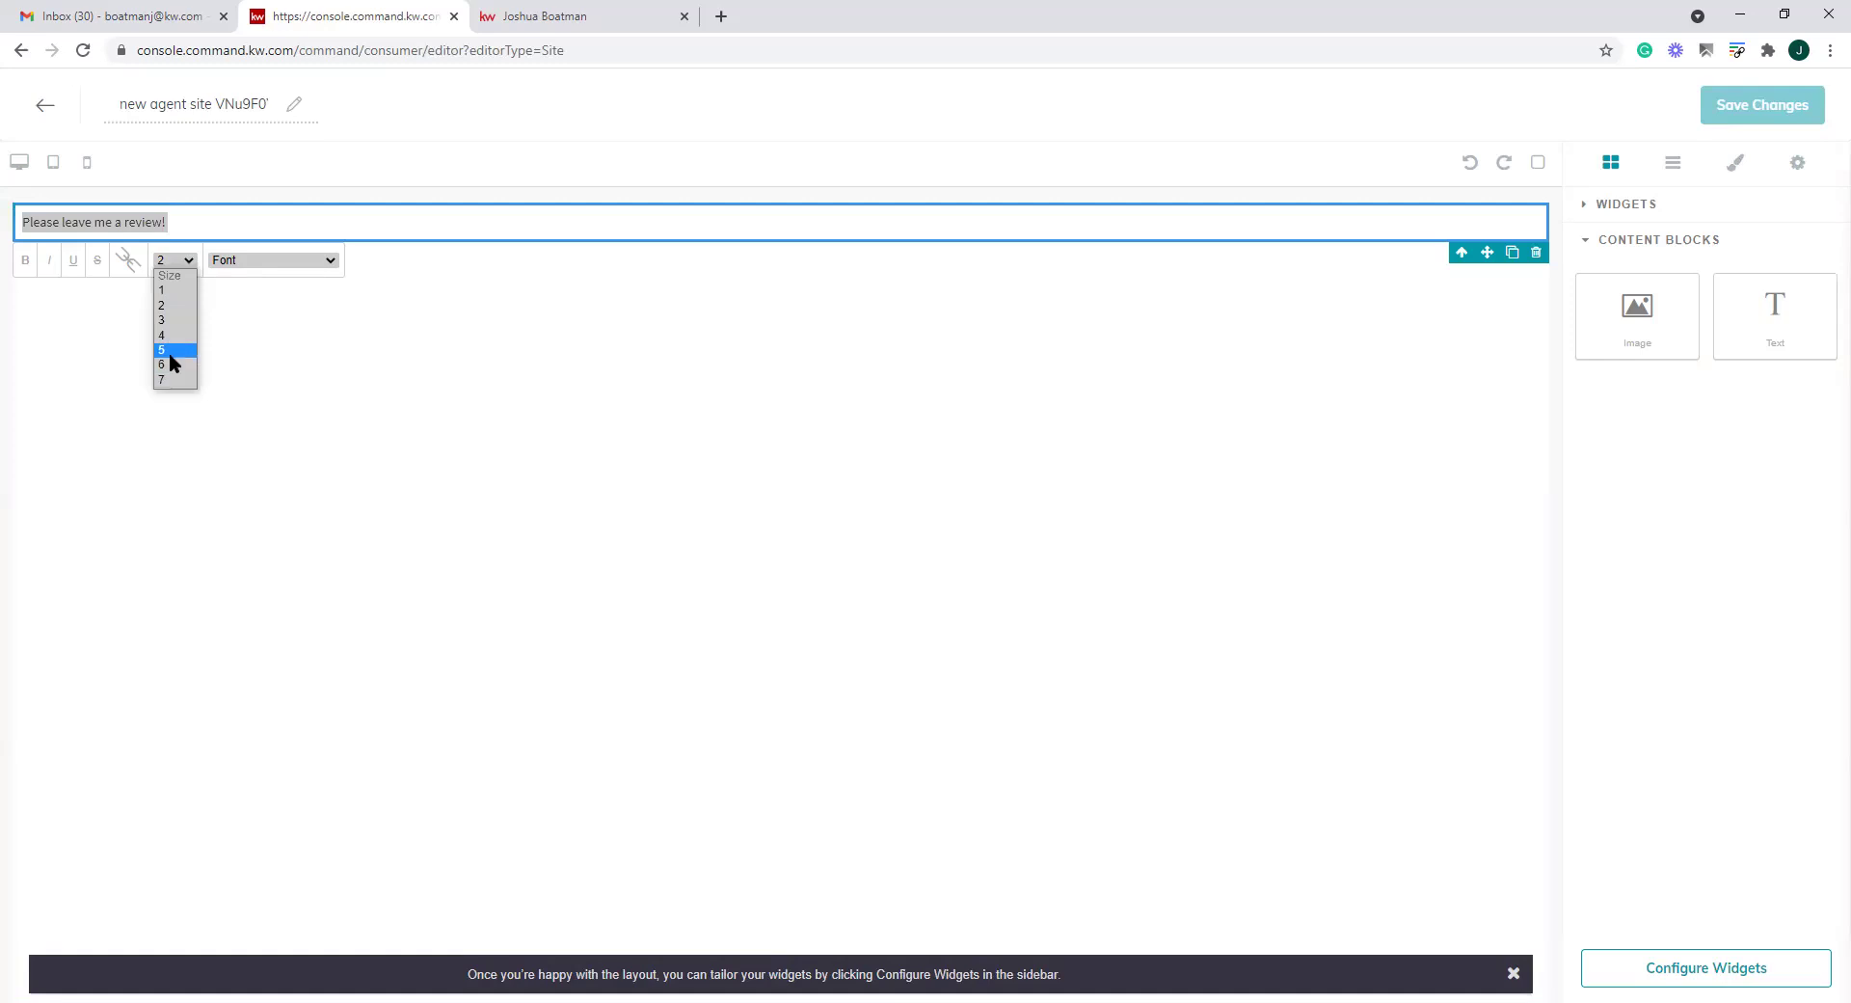
{"action": "left_click", "coordinate": [171, 351]}
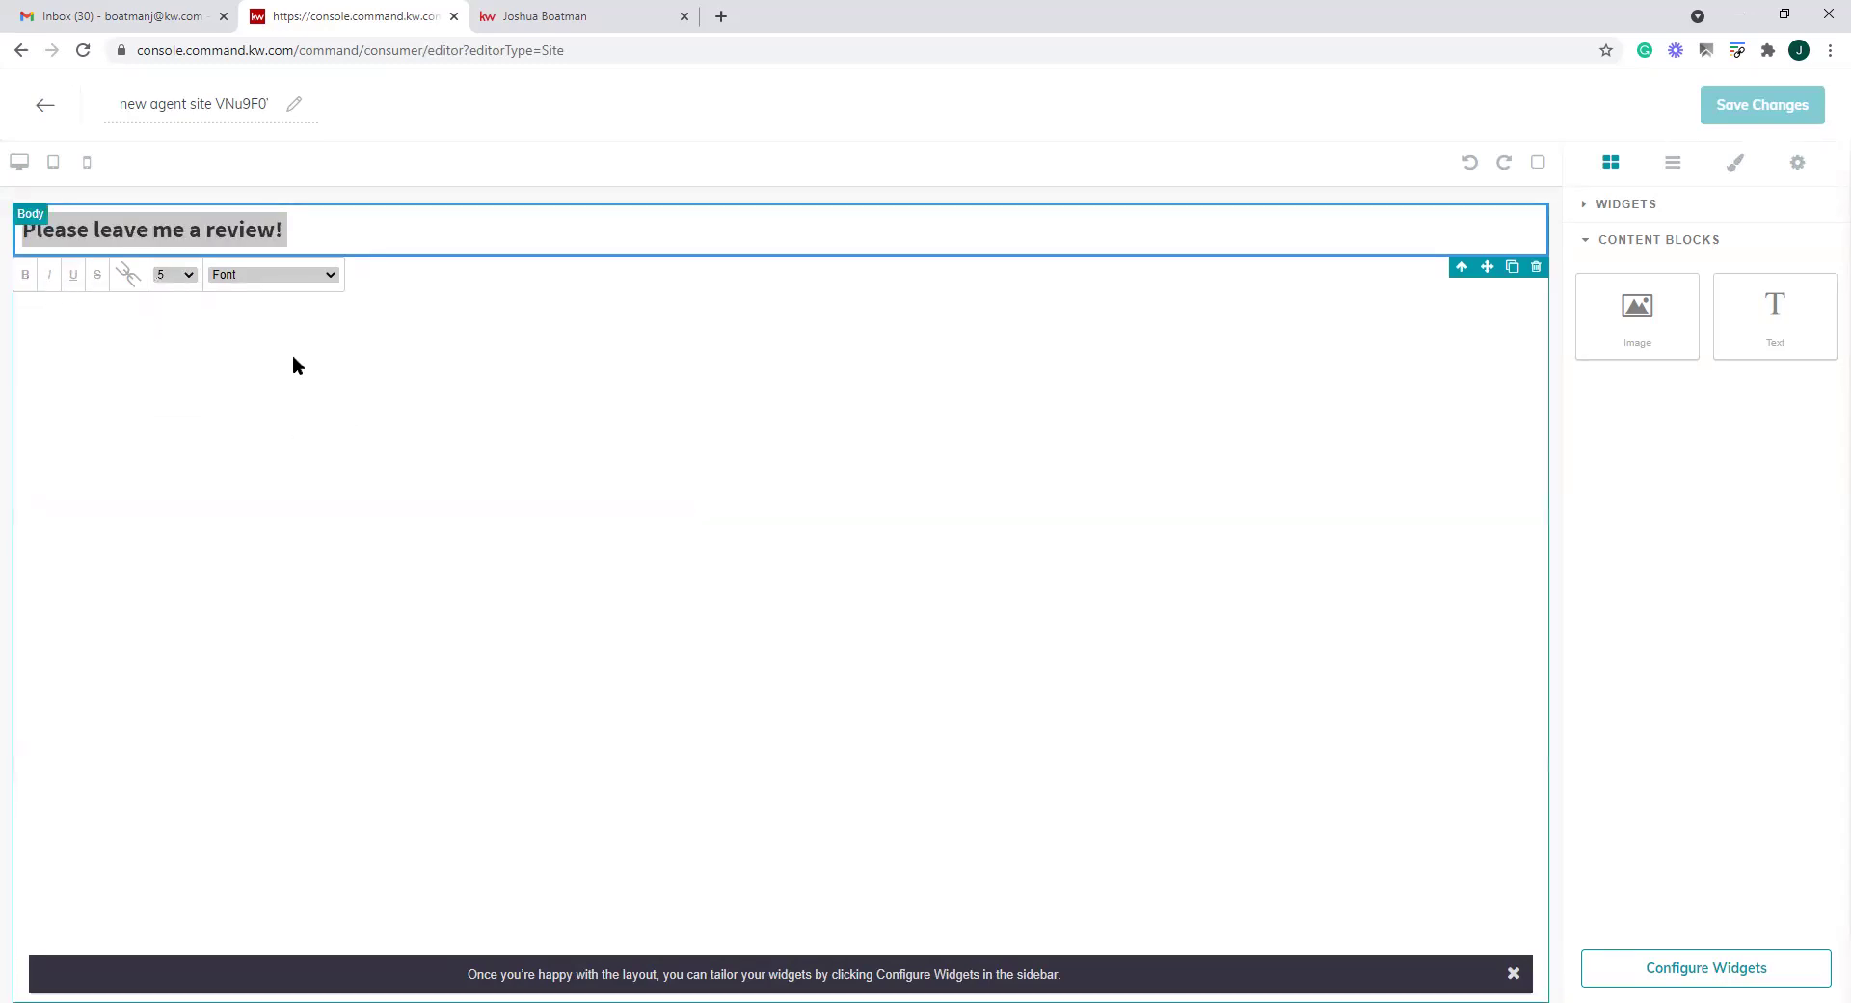
{"action": "left_click", "coordinate": [340, 339]}
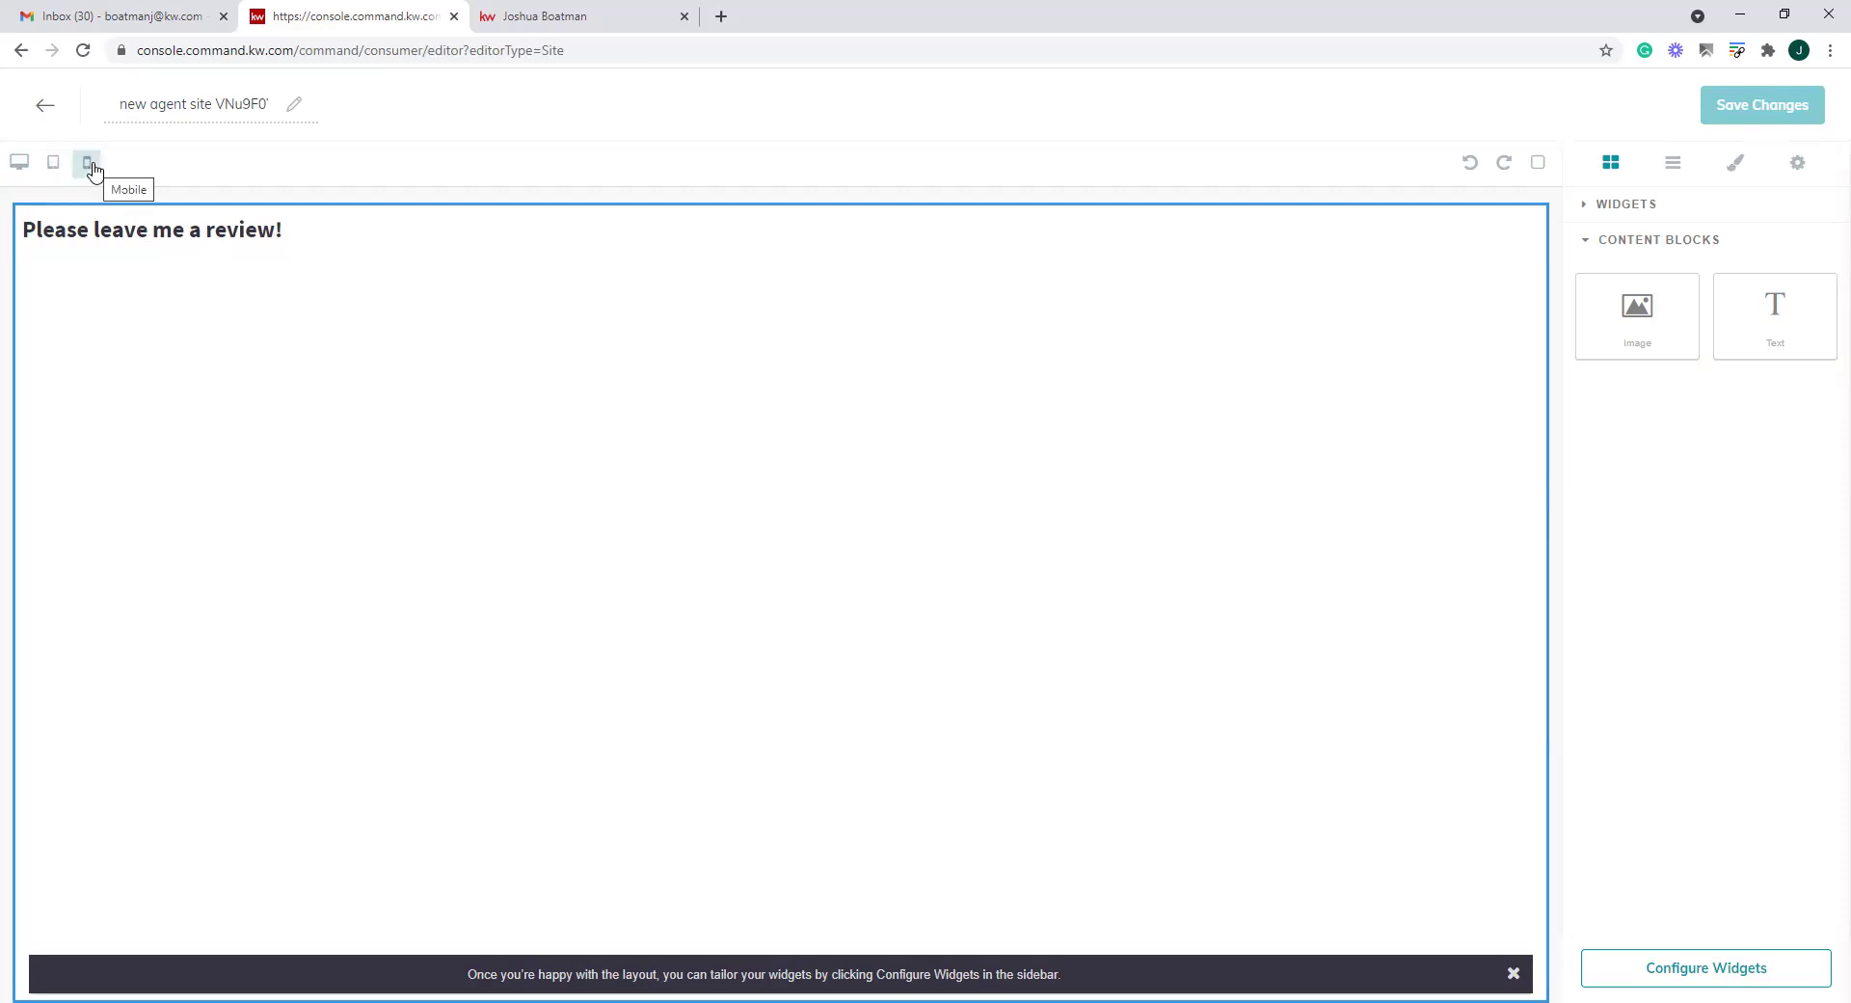
Toggle the preview between mobile and desktop widths, ending on the mobile view
{"action": "left_click", "coordinate": [88, 171]}
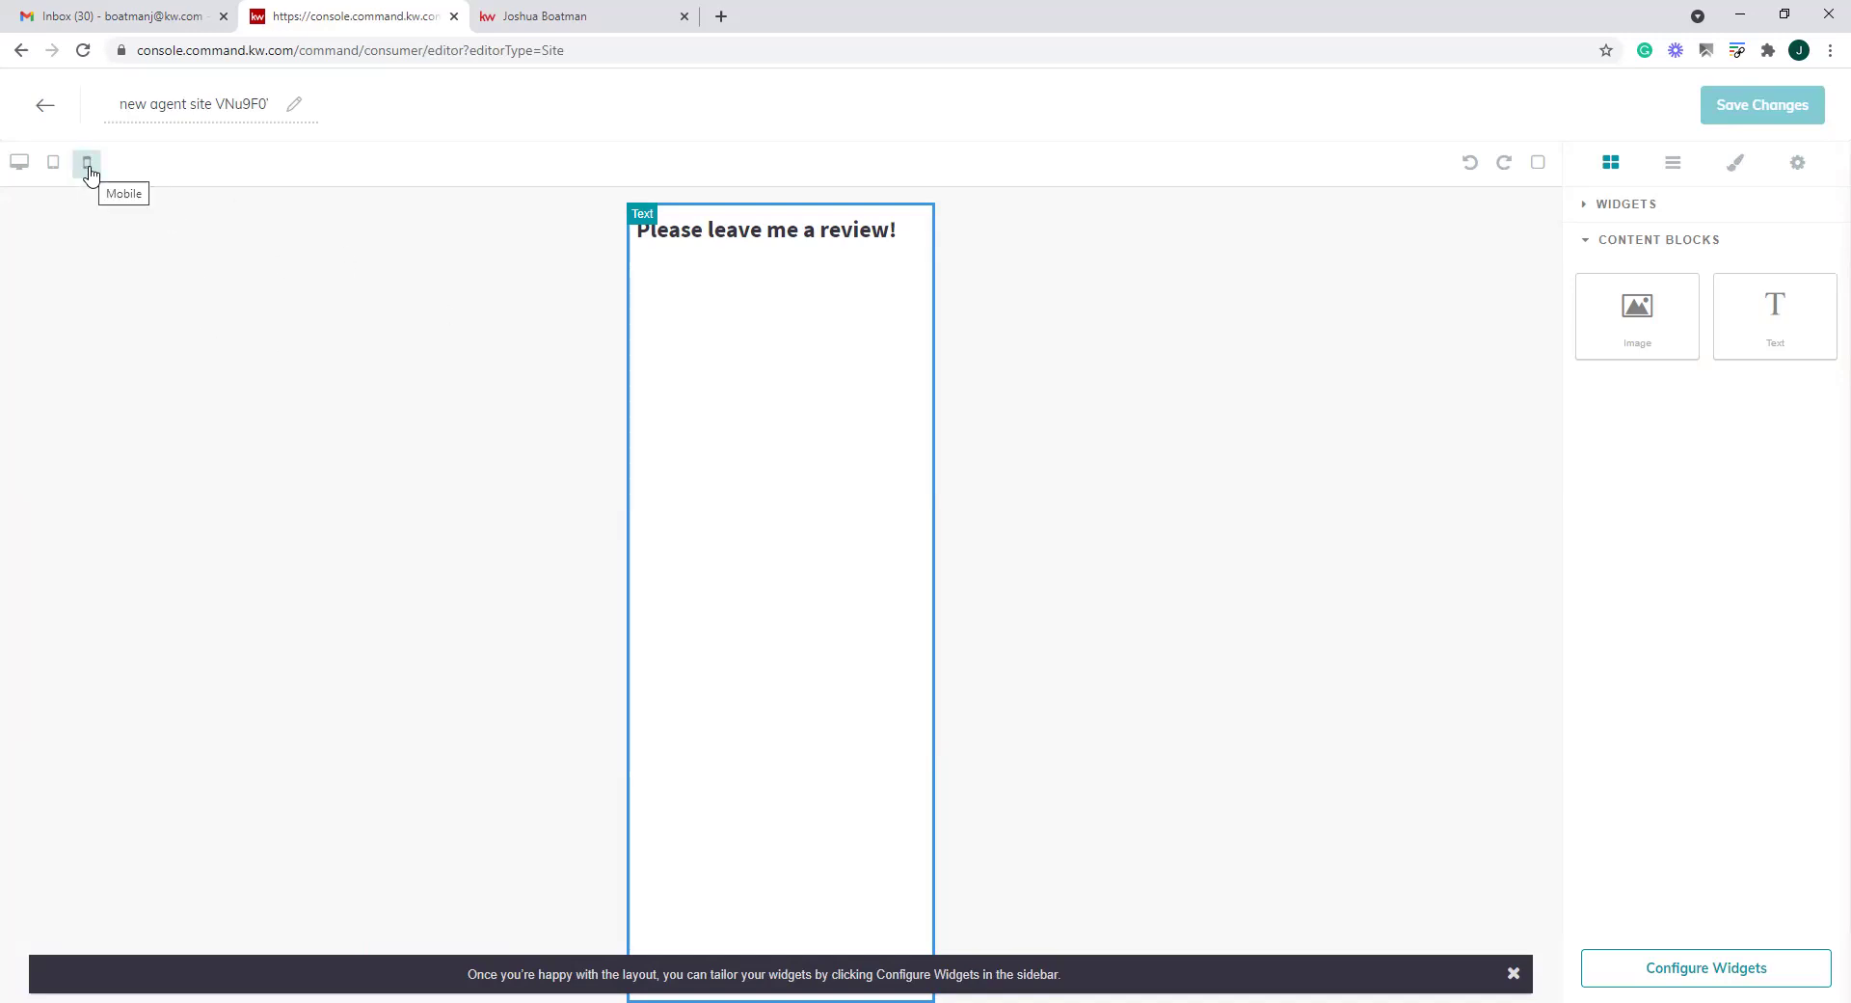
{"action": "left_click", "coordinate": [8, 161]}
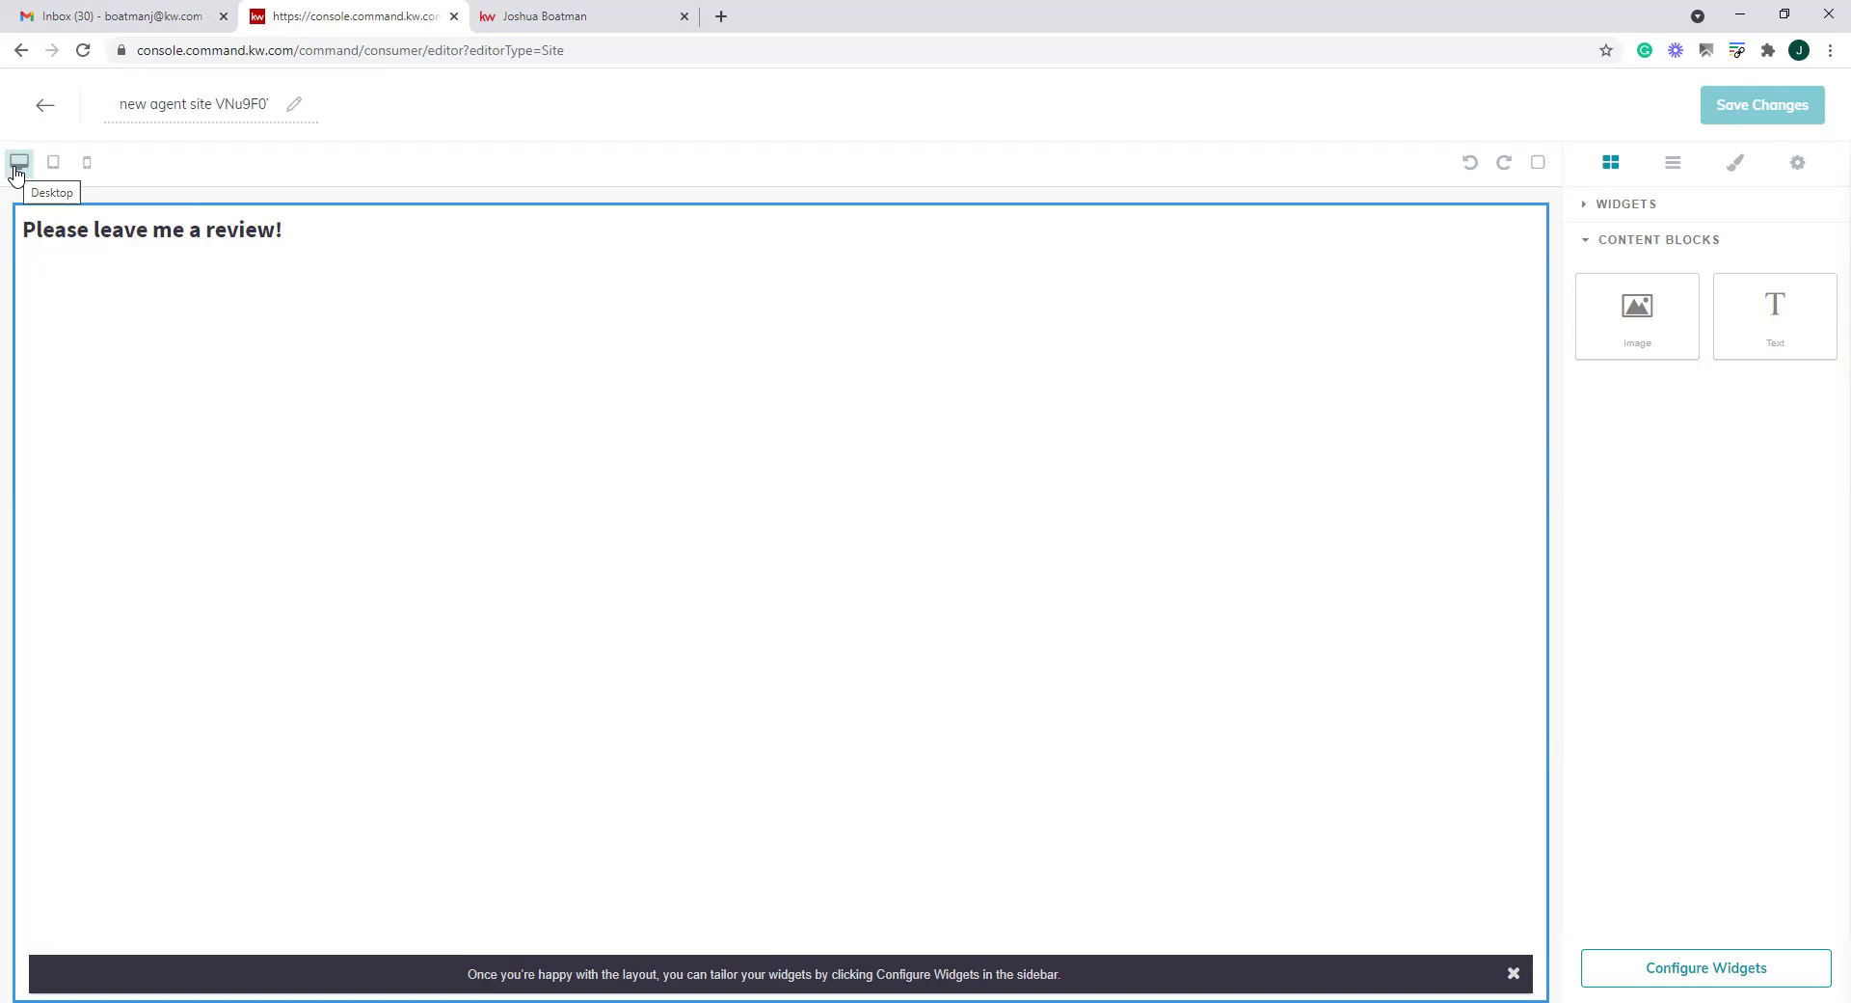
{"action": "left_click", "coordinate": [86, 170]}
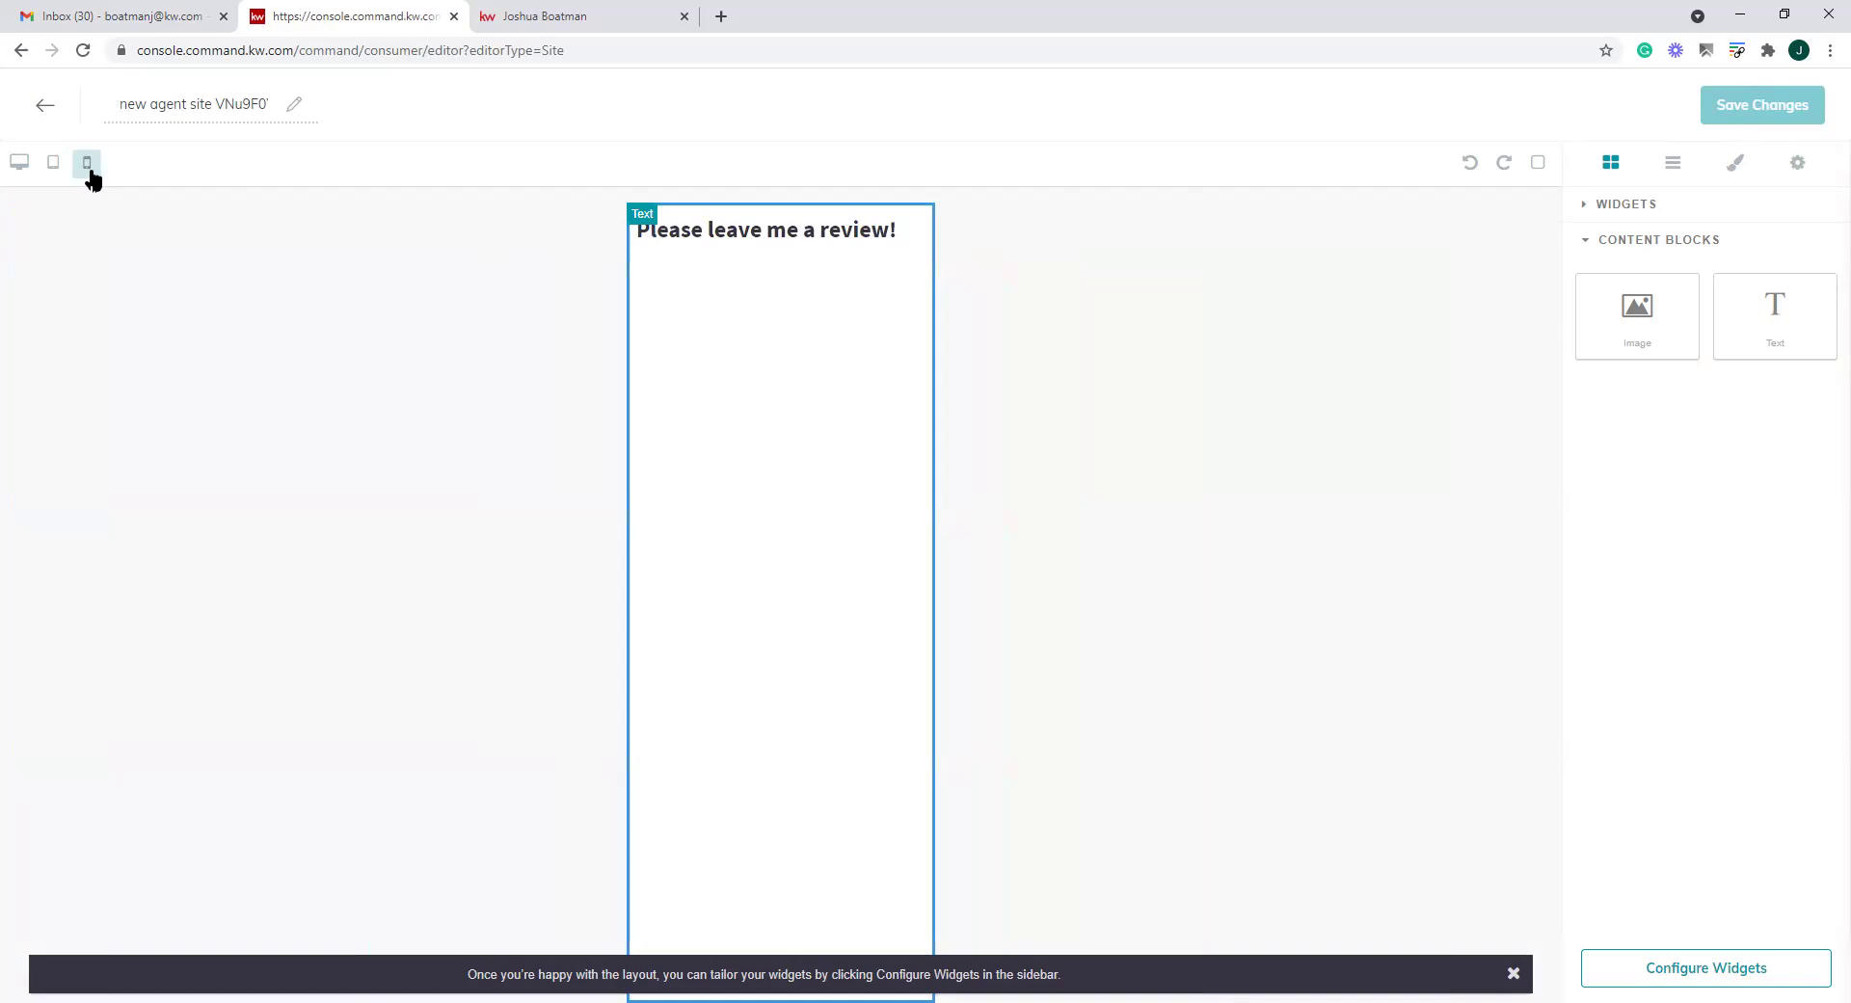
{"action": "left_click_drag", "start_coordinate": [1644, 297], "coordinate": [742, 342]}
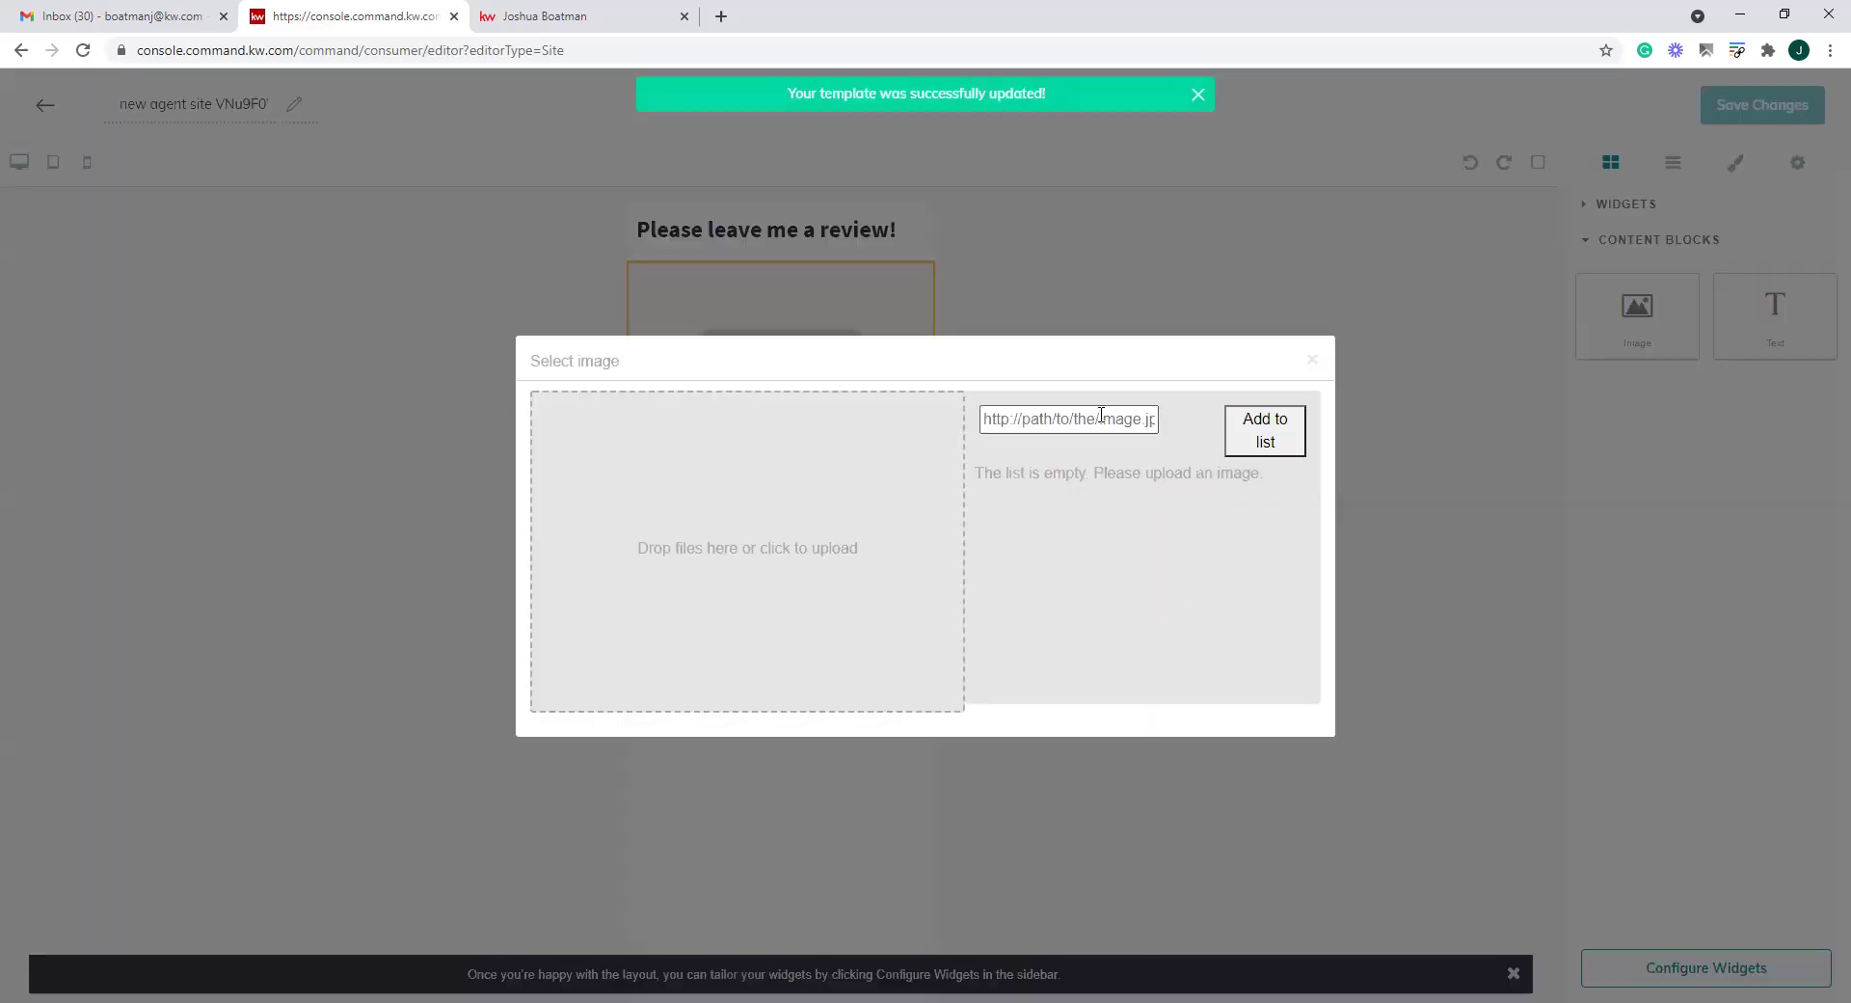
{"action": "left_click", "coordinate": [725, 524]}
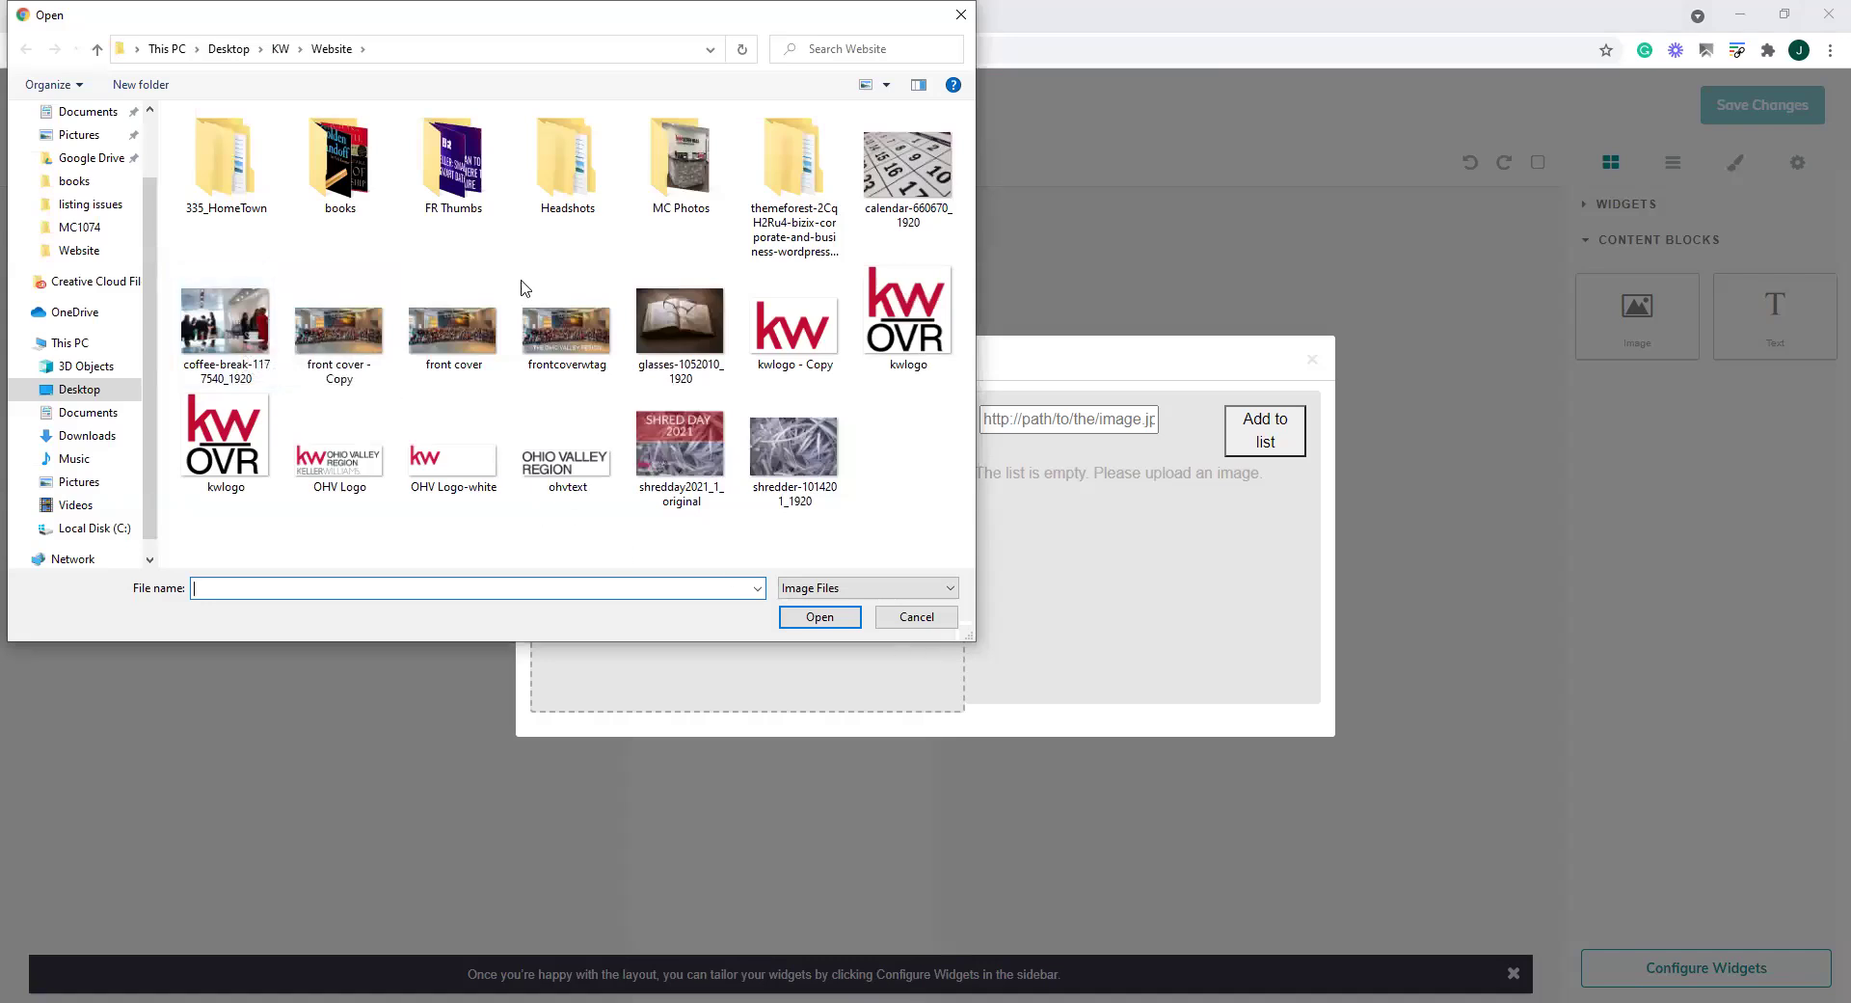
{"action": "left_click", "coordinate": [916, 617]}
{"action": "left_click", "coordinate": [1312, 359]}
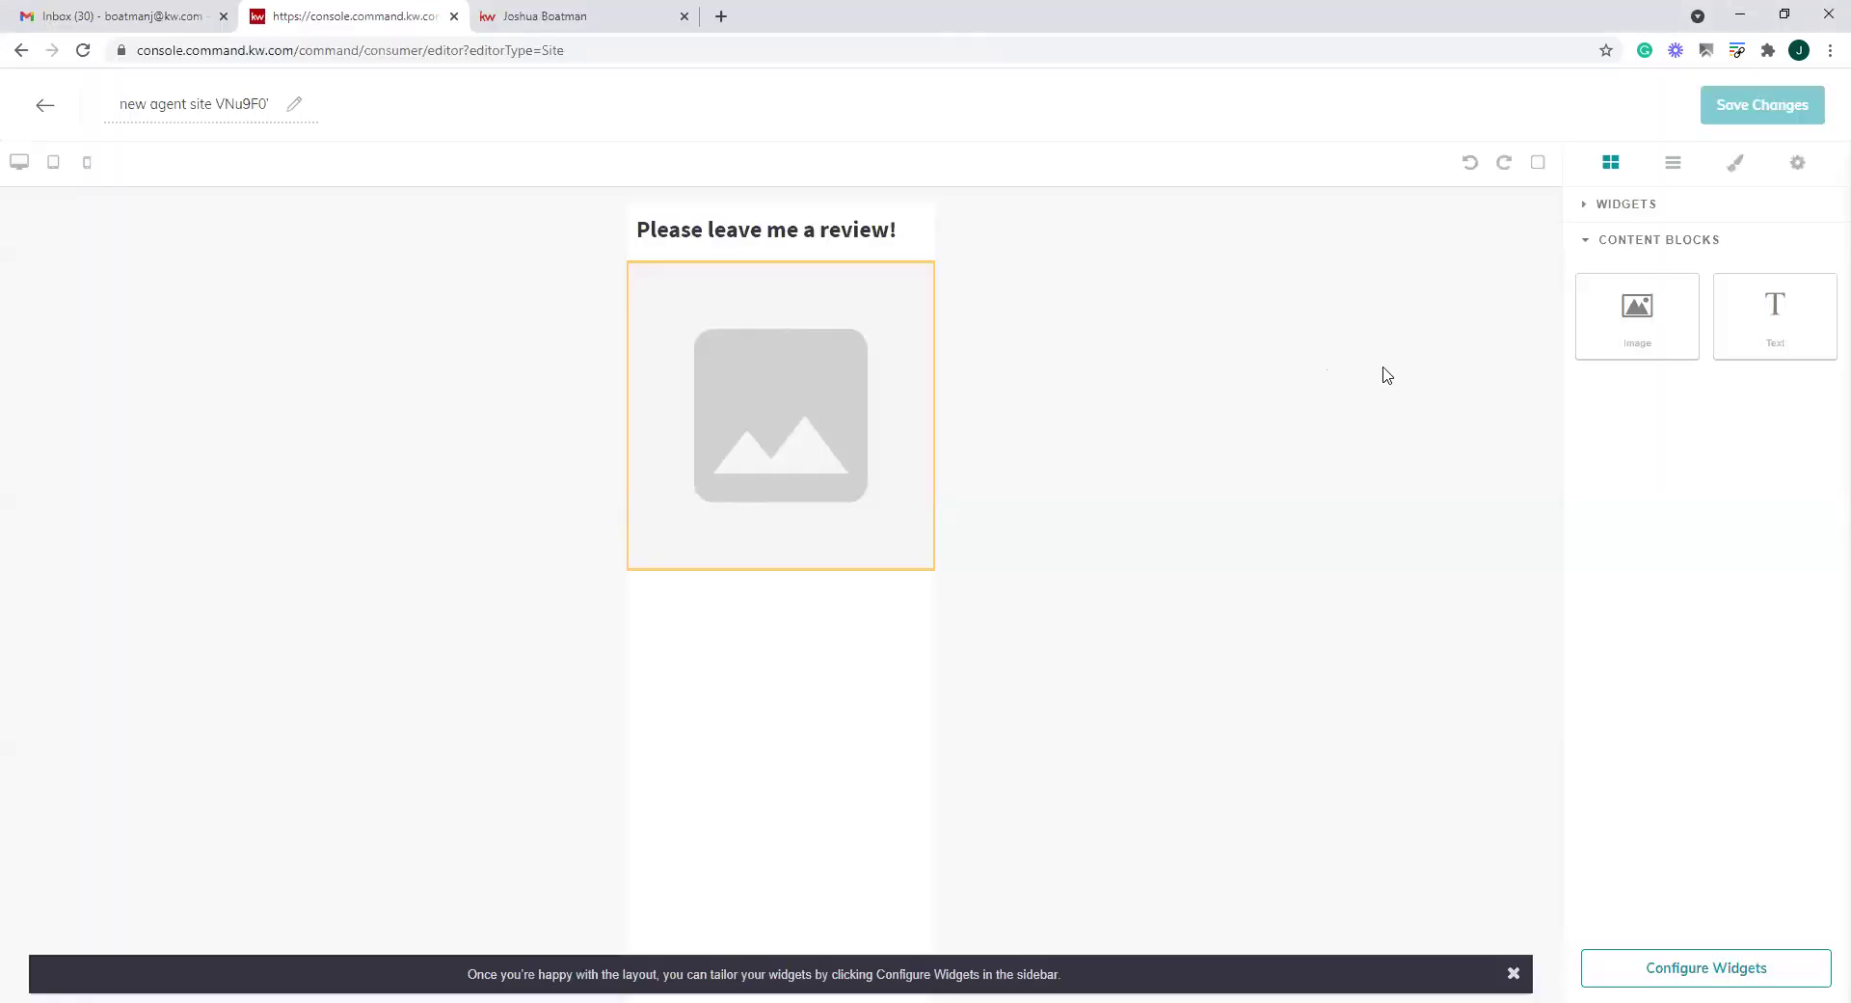
{"action": "left_click", "coordinate": [865, 448]}
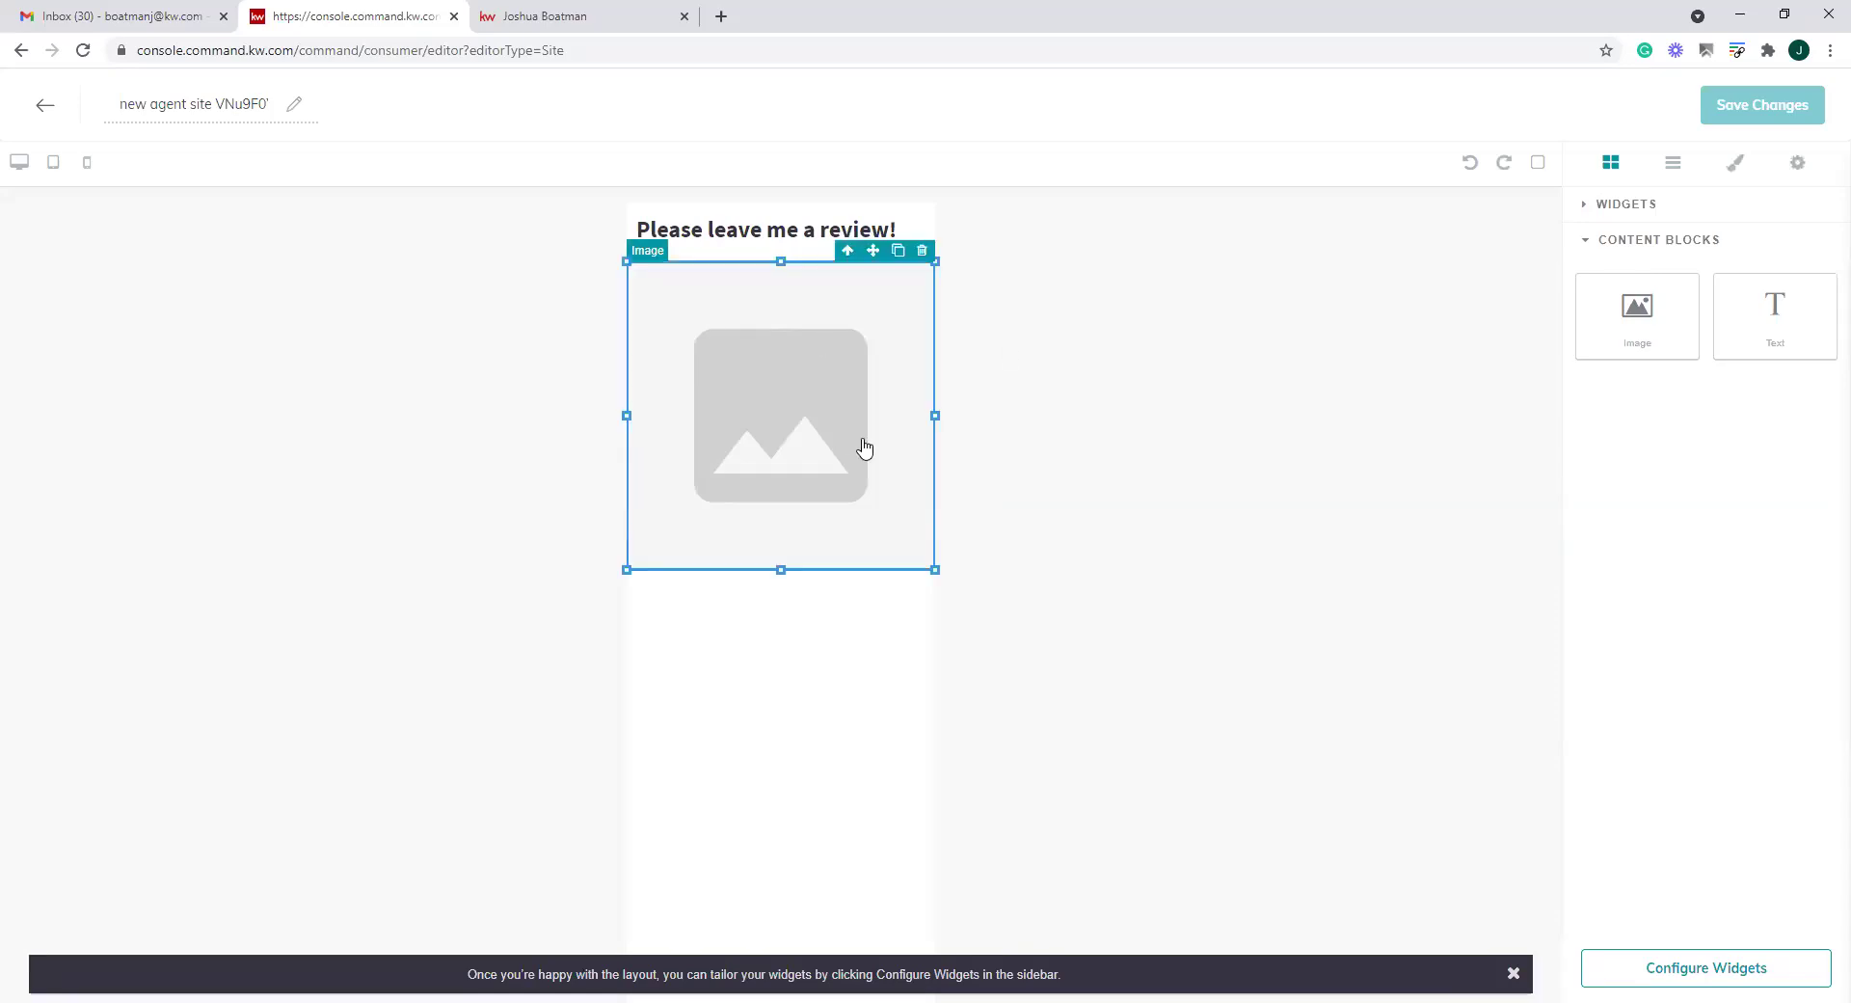
{"action": "left_click", "coordinate": [773, 240]}
{"action": "left_click", "coordinate": [832, 490]}
{"action": "left_click", "coordinate": [922, 253]}
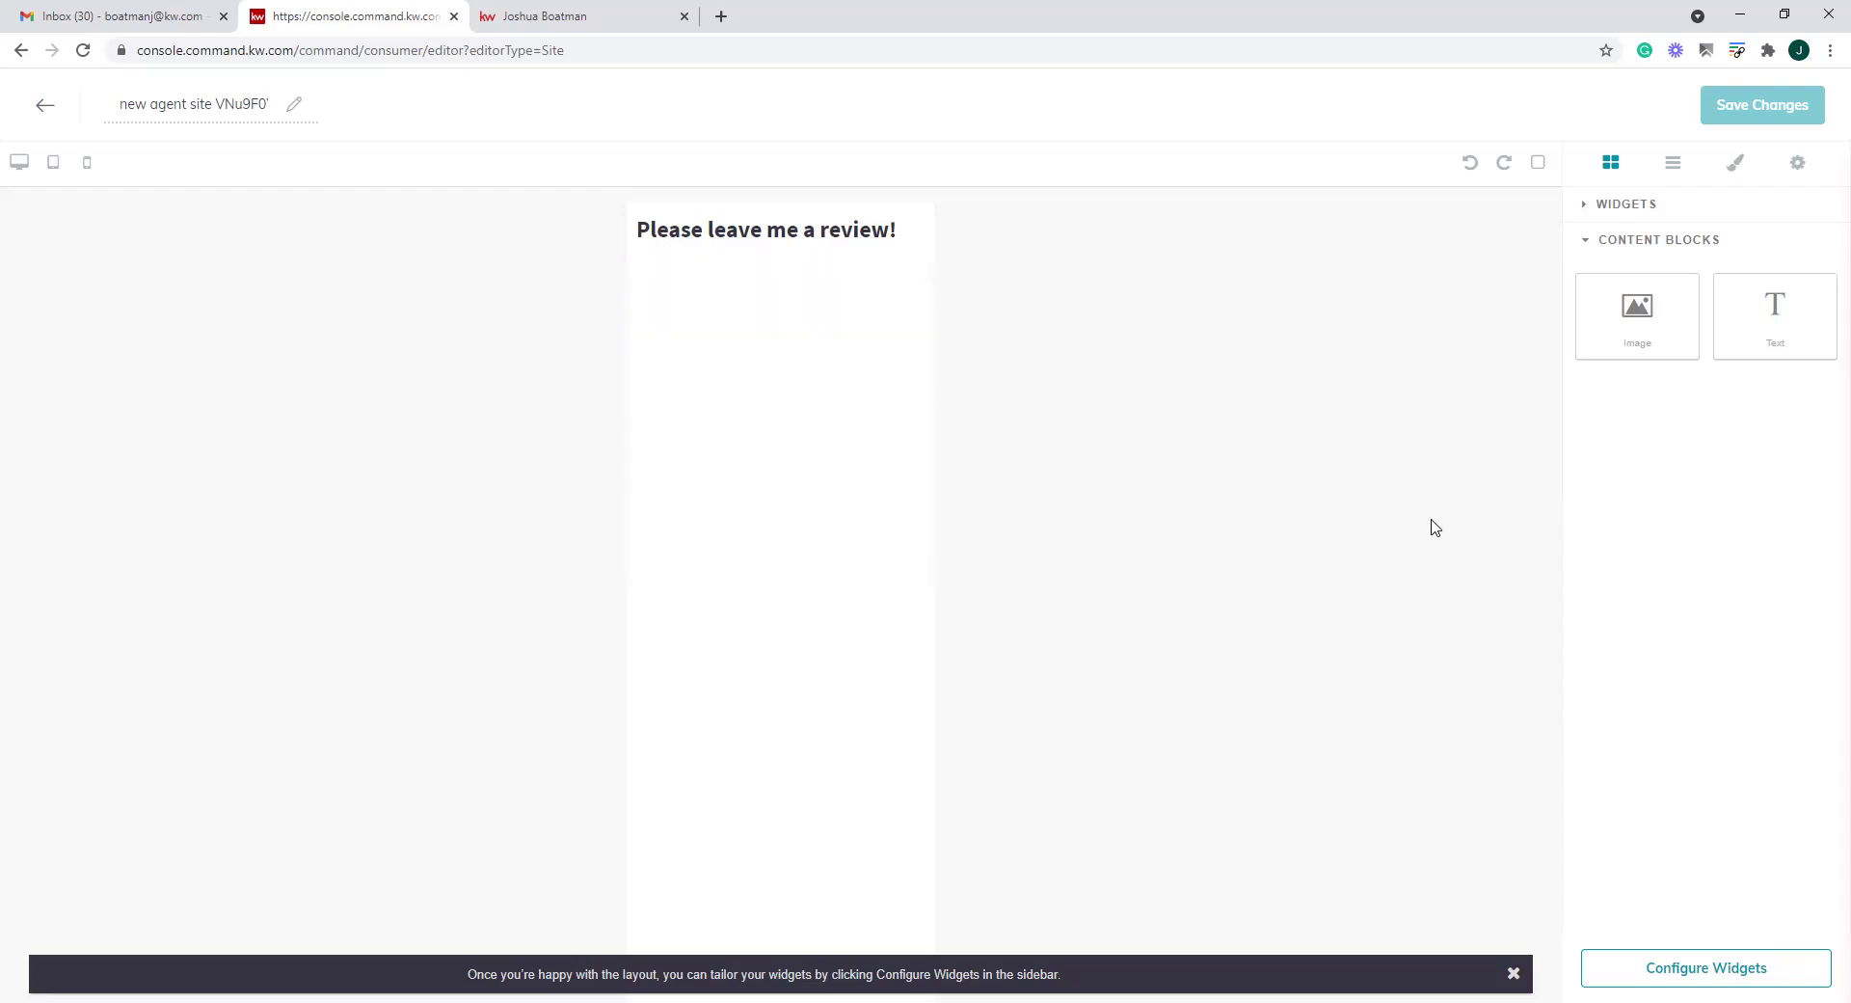
Add a Testimonial Capture Form under the heading and review its settings
{"action": "left_click", "coordinate": [1584, 206]}
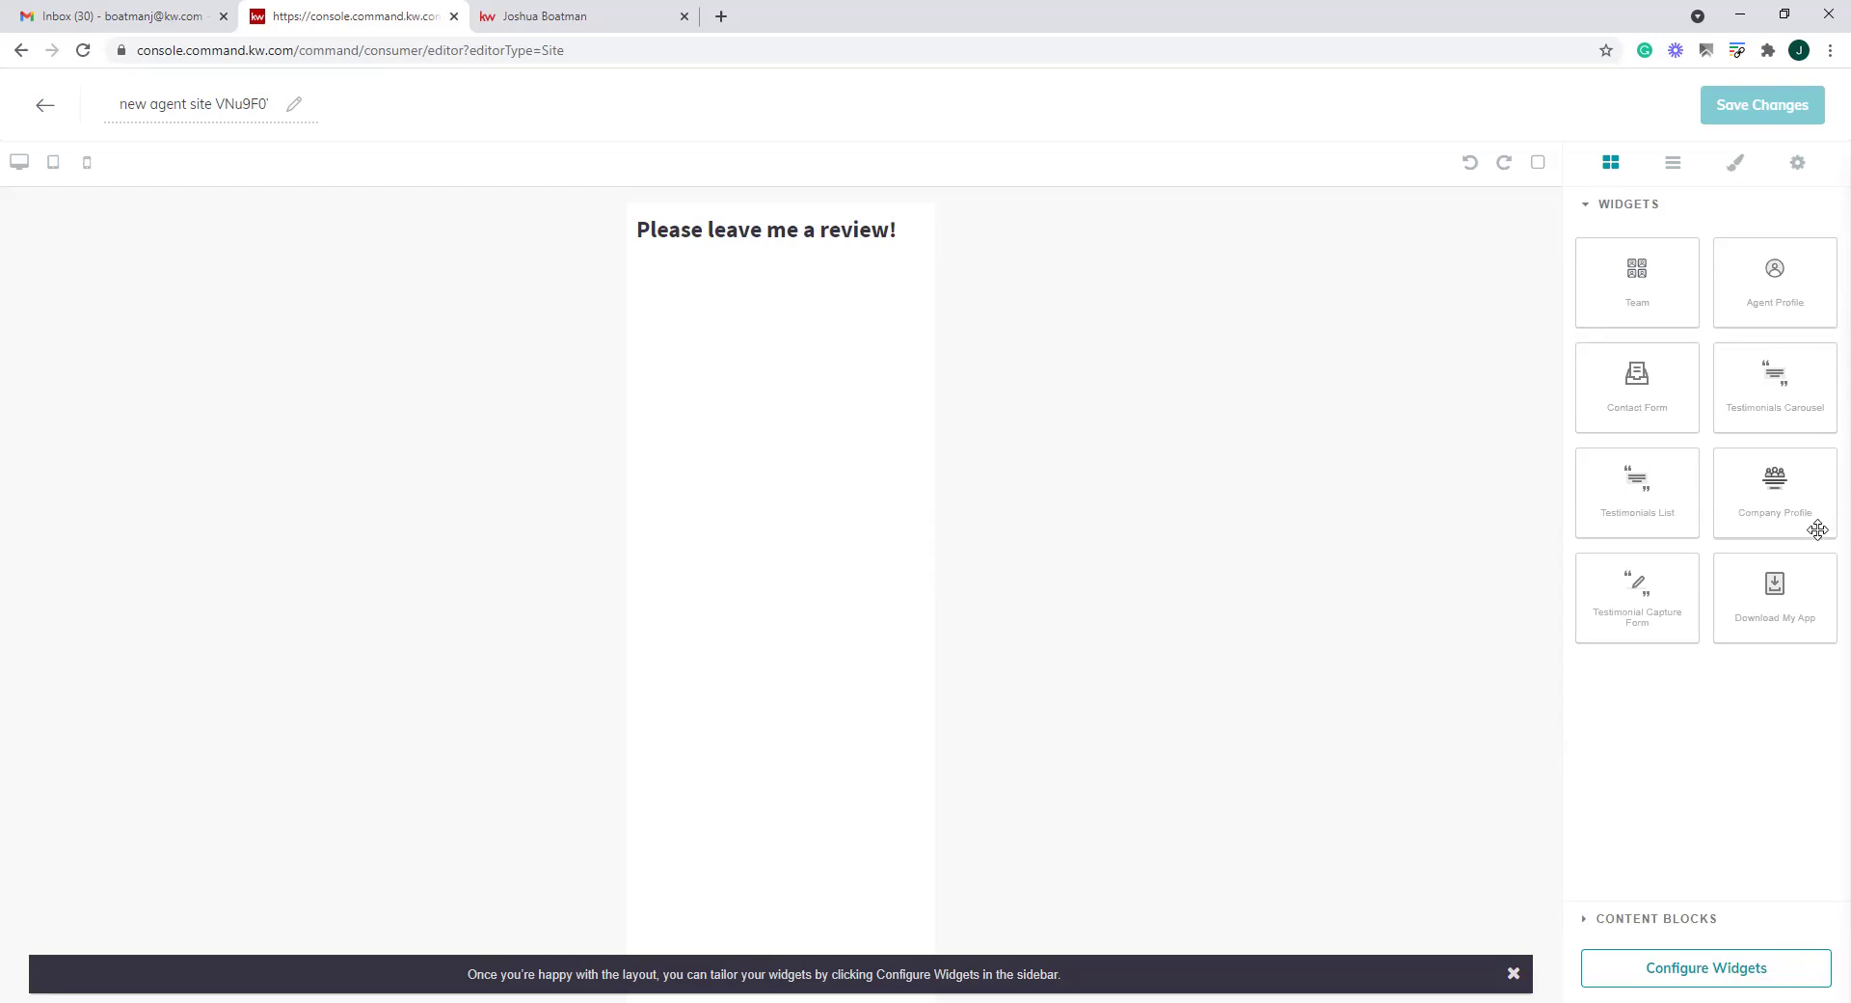
{"action": "left_click_drag", "start_coordinate": [1631, 602], "coordinate": [692, 476]}
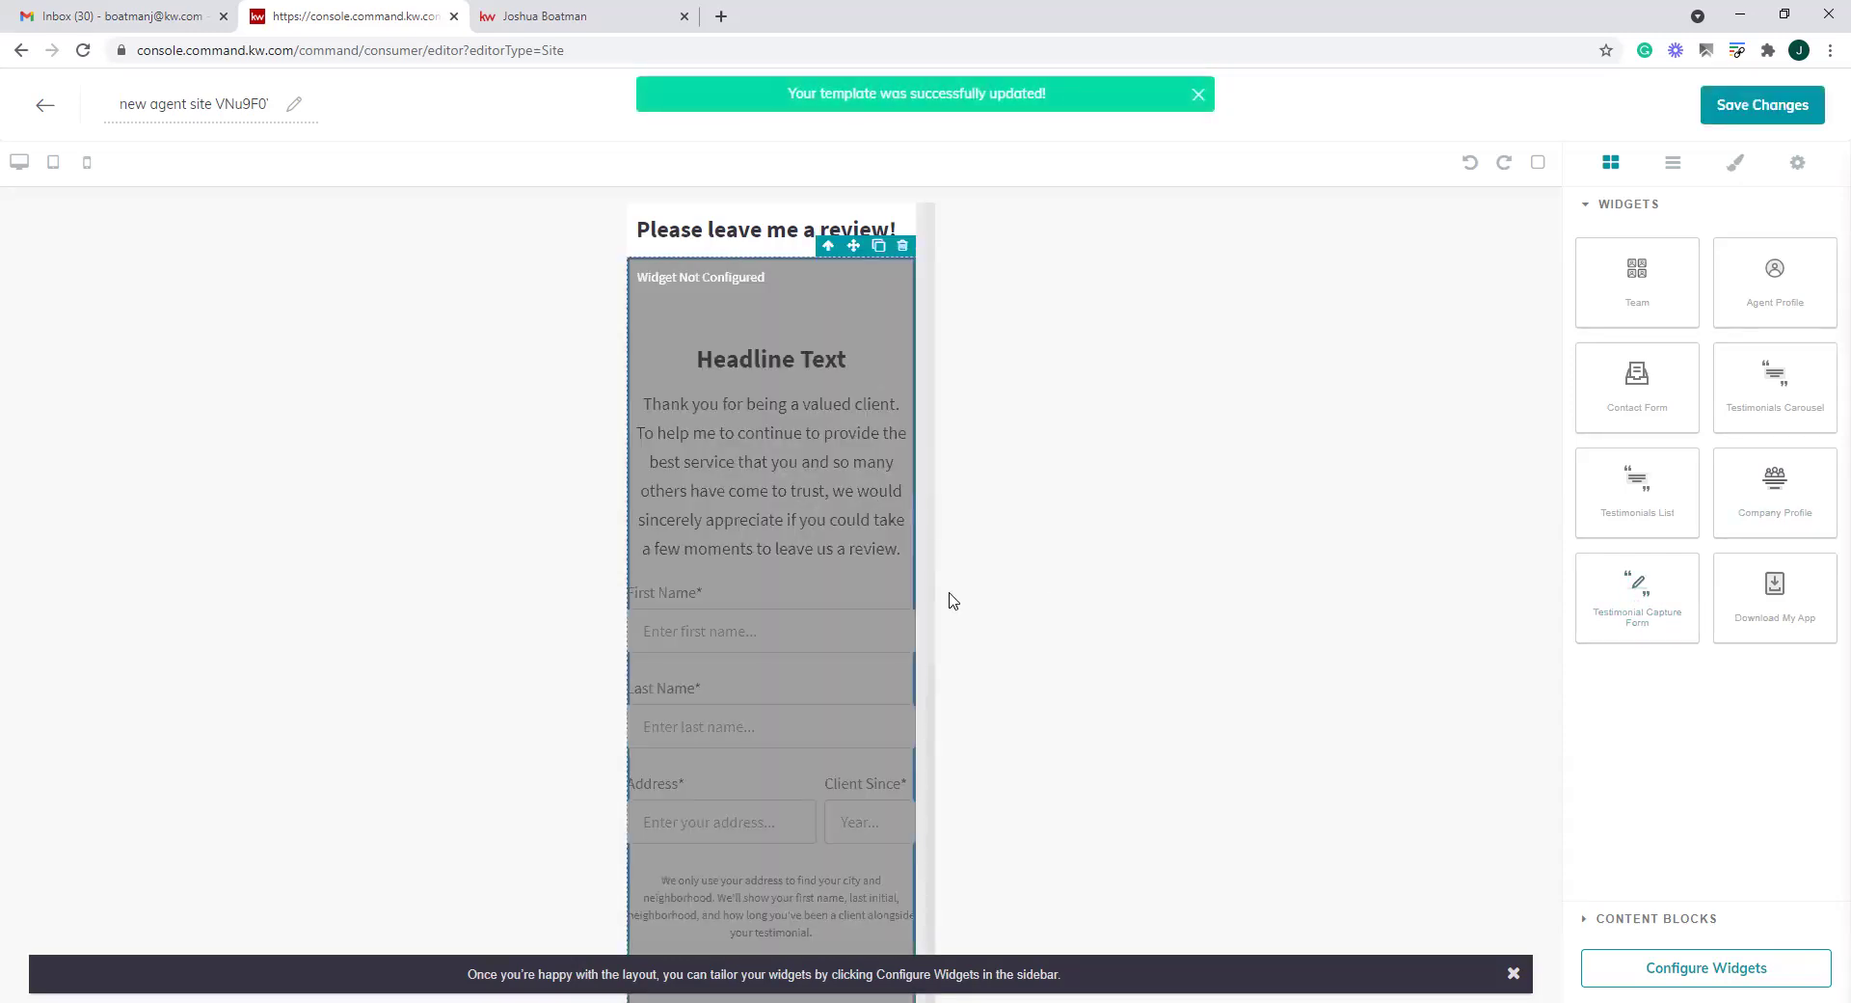
{"action": "scroll", "coordinate": [897, 703], "scroll_direction": "down", "scroll_amount": 1}
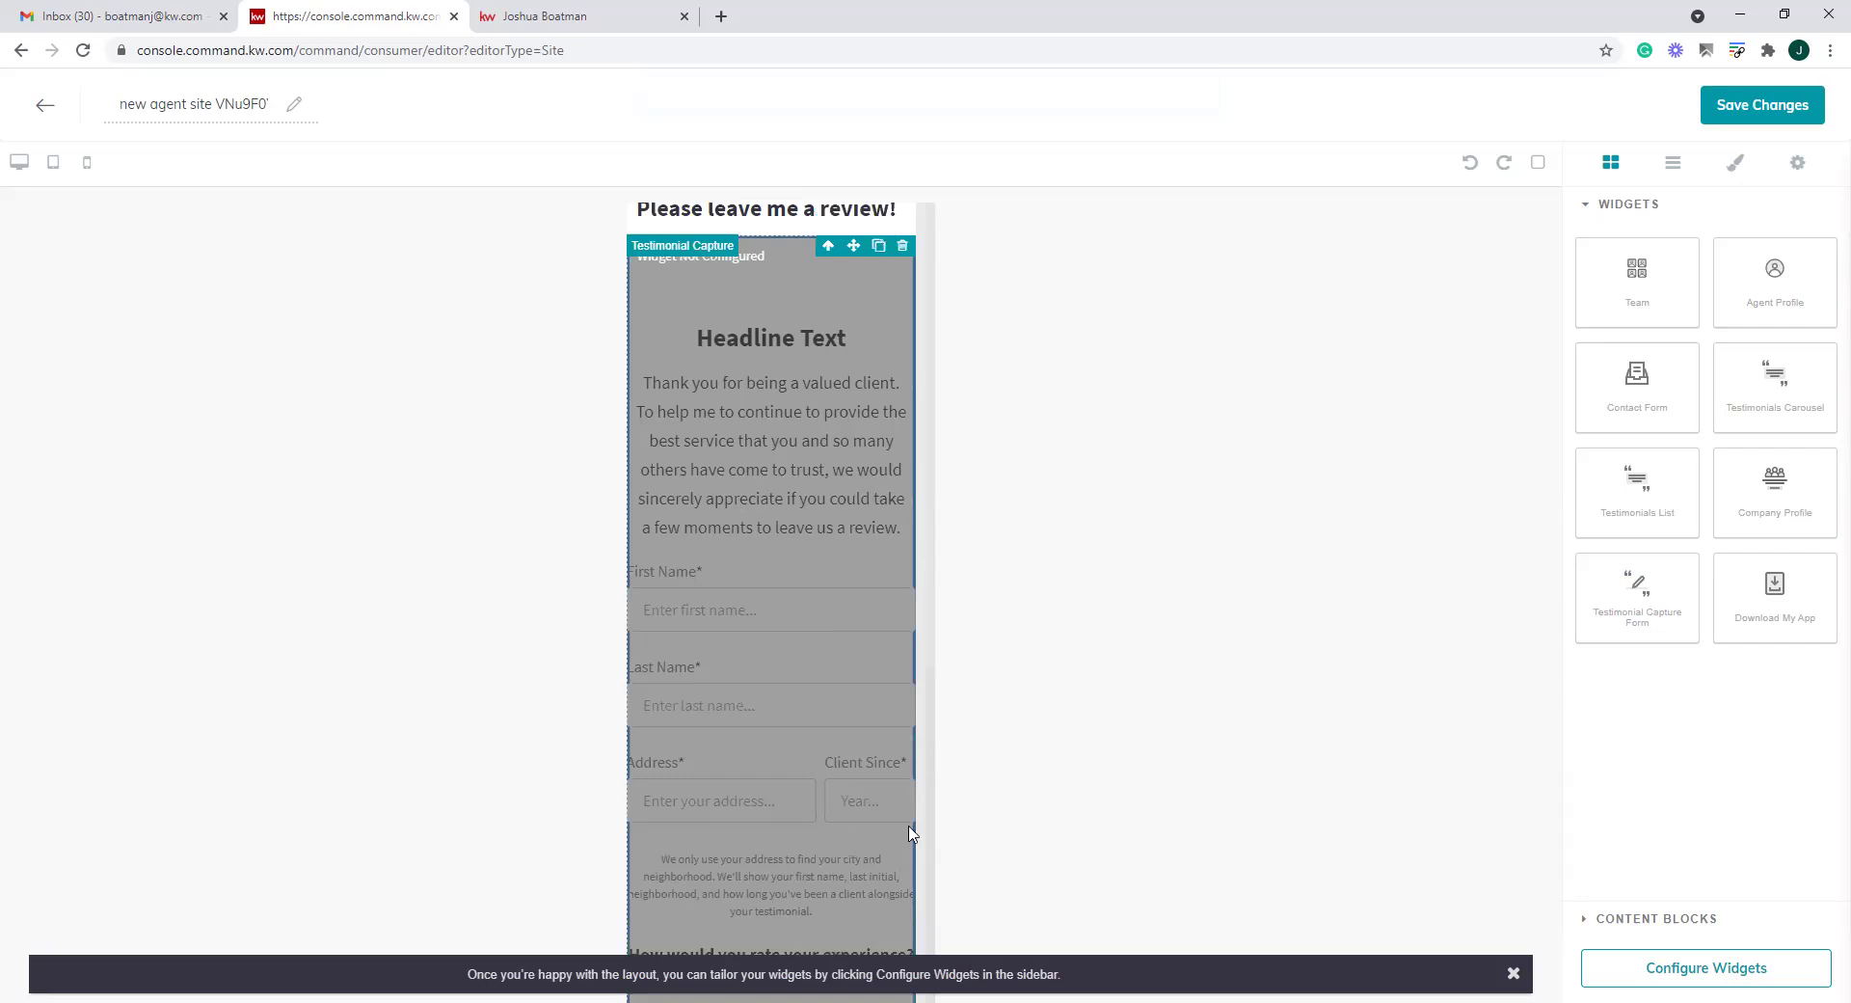
{"action": "left_click", "coordinate": [1698, 976]}
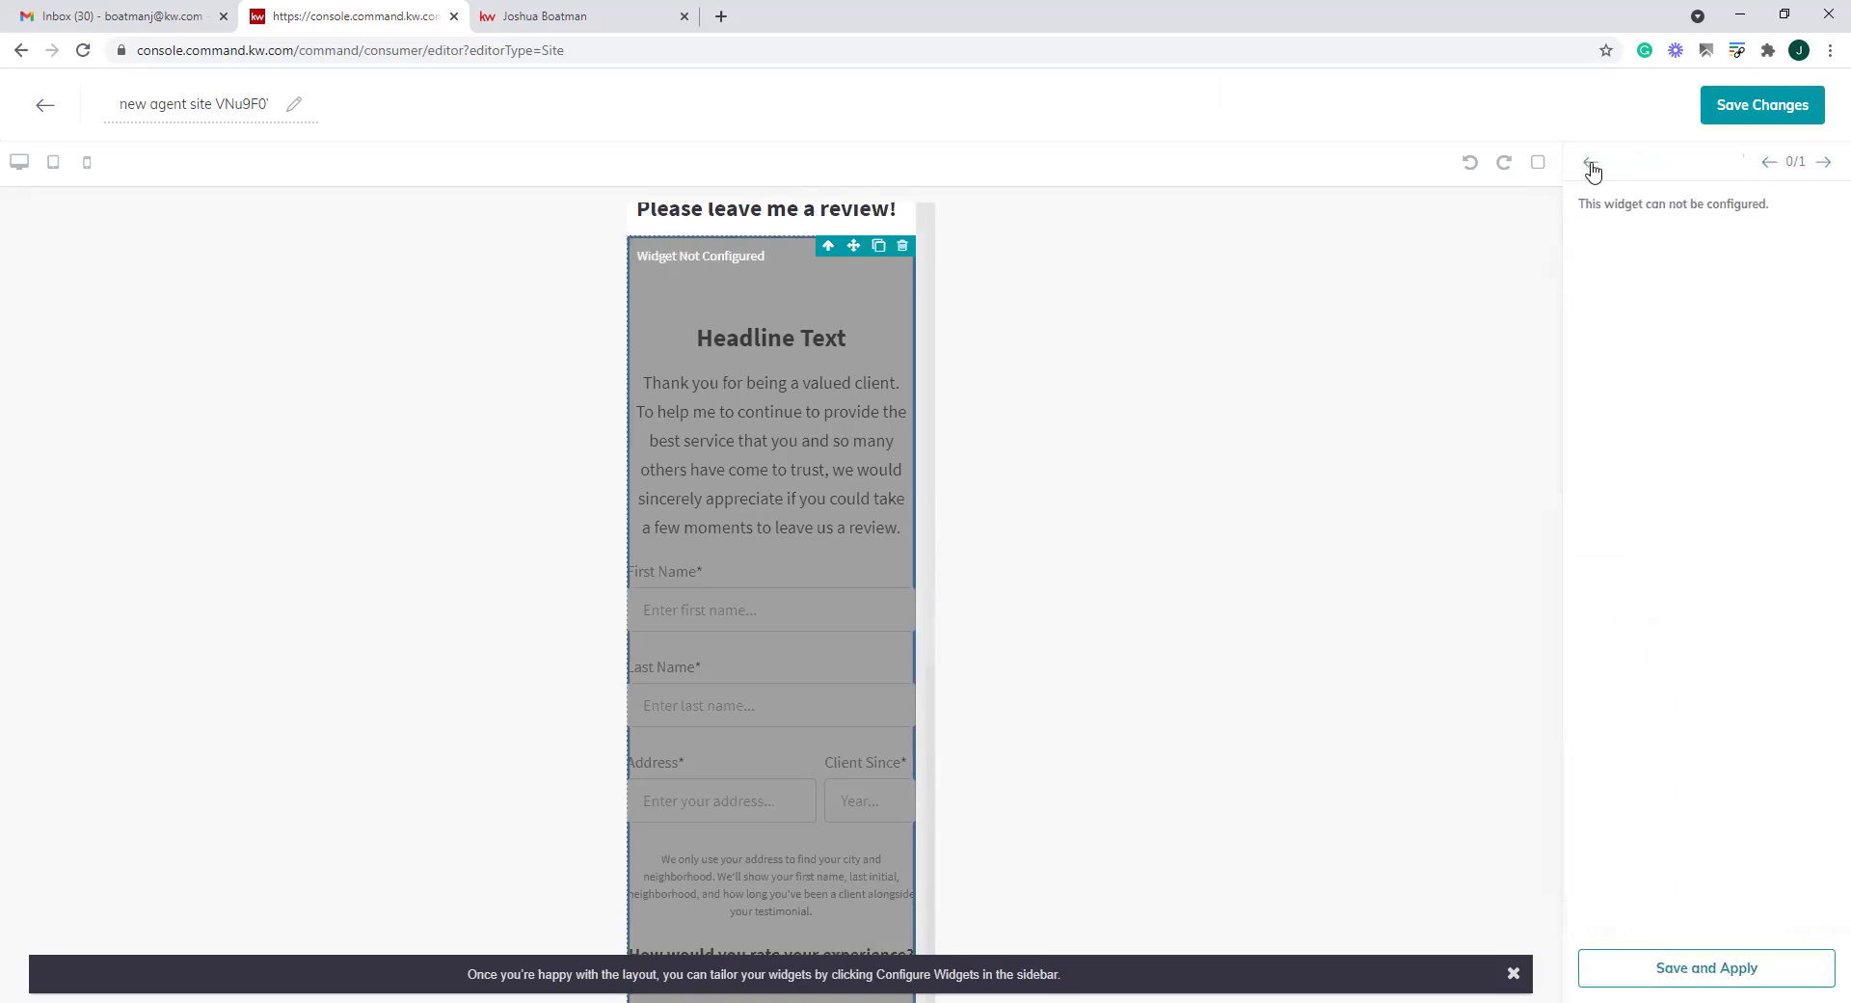
{"action": "left_click", "coordinate": [1825, 164]}
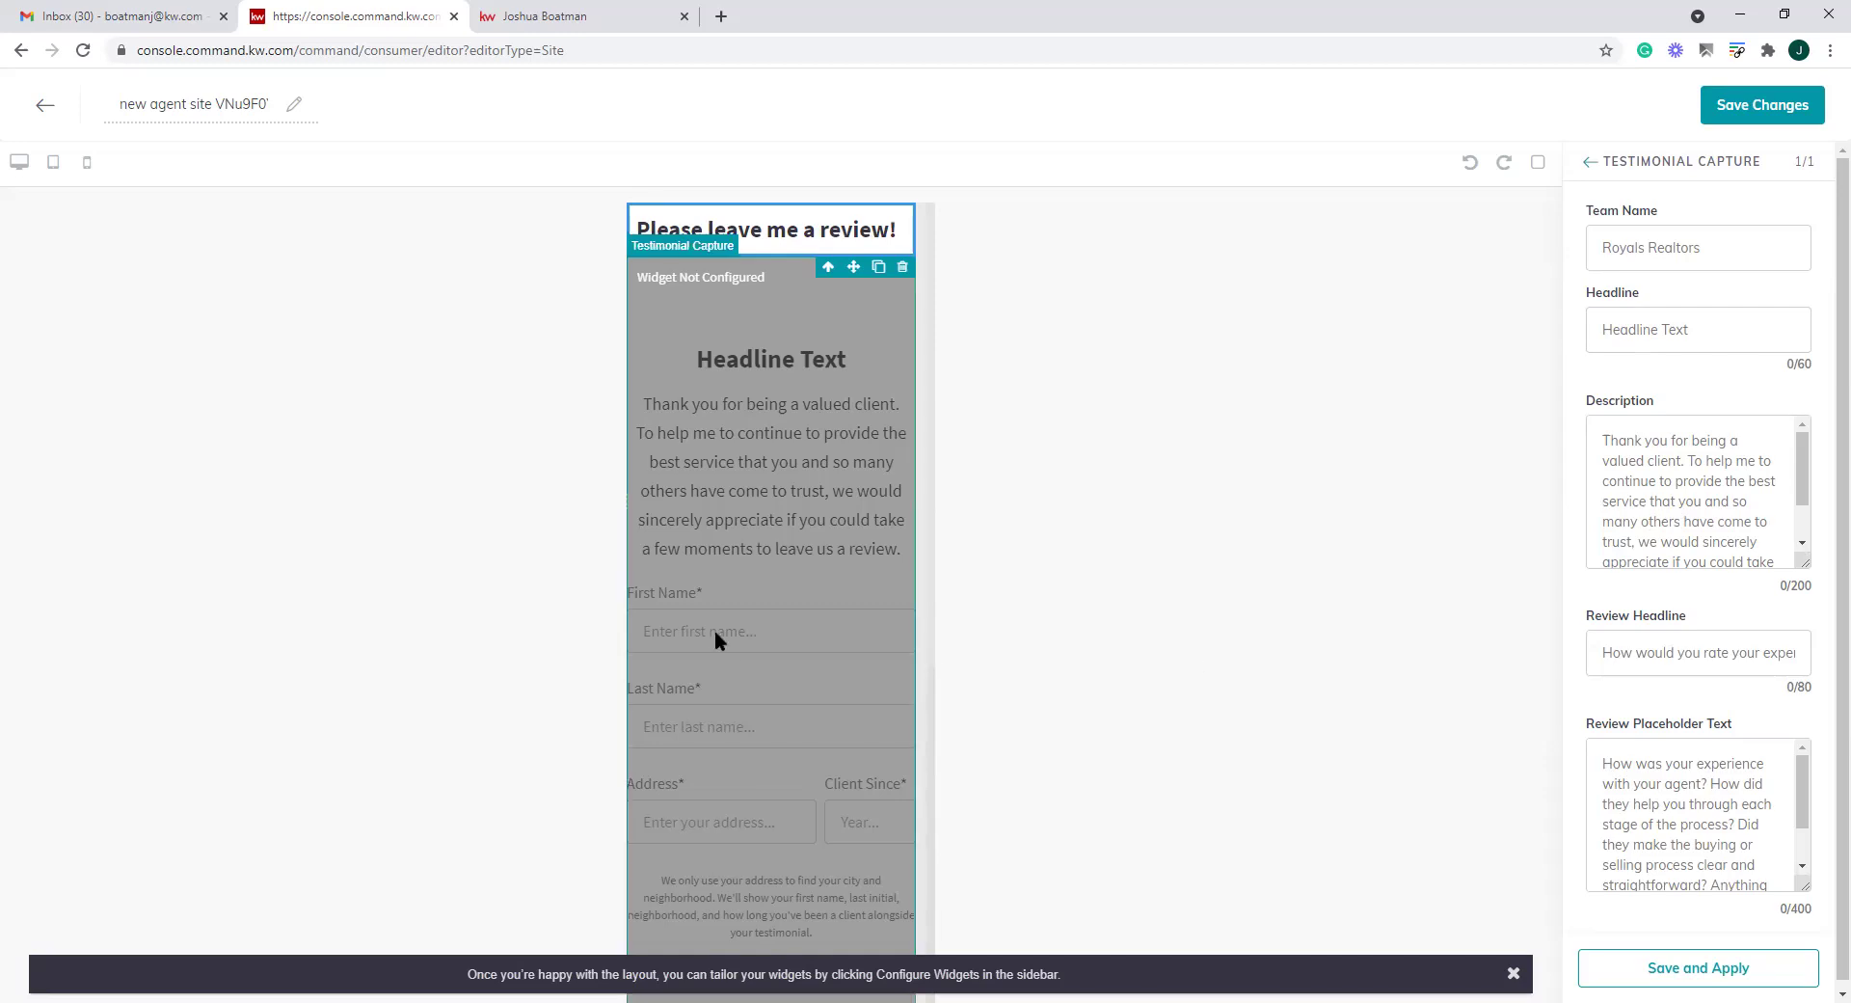
{"action": "scroll", "coordinate": [1673, 716], "scroll_direction": "down", "scroll_amount": 1}
{"action": "scroll", "coordinate": [1674, 752], "scroll_direction": "down", "scroll_amount": 1}
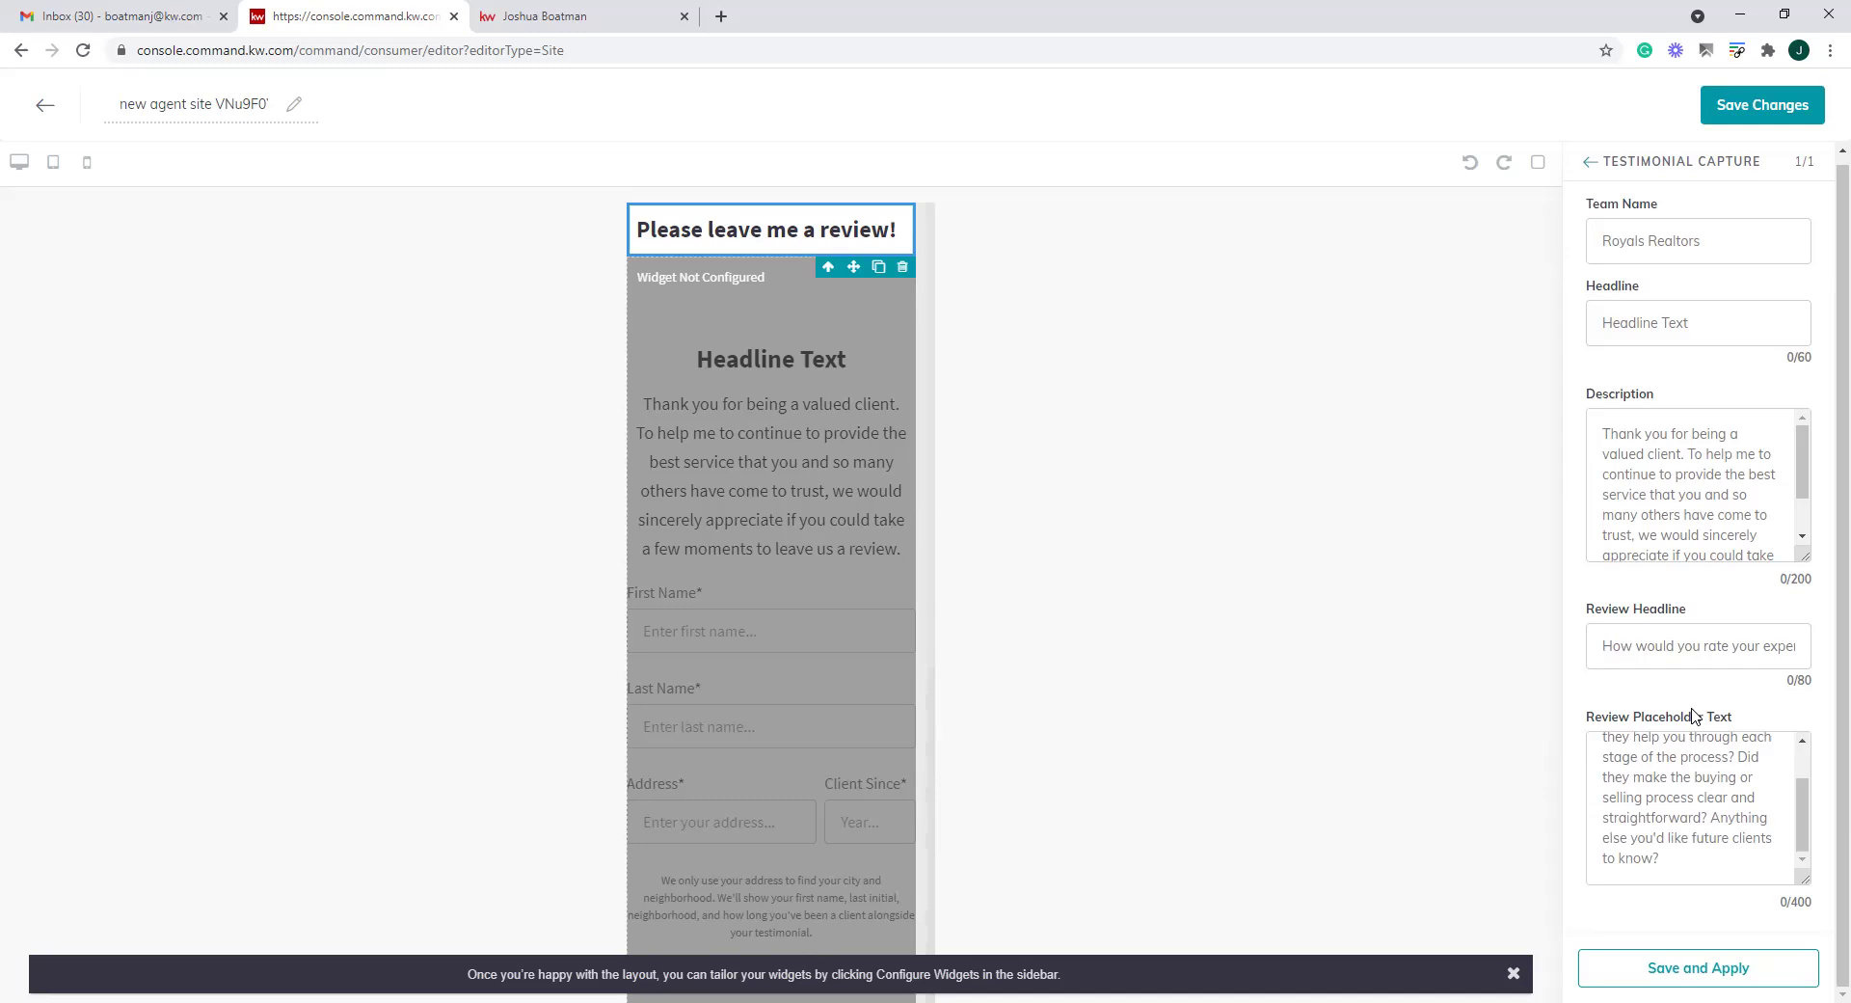
{"action": "scroll", "coordinate": [930, 304], "scroll_direction": "down", "scroll_amount": 1}
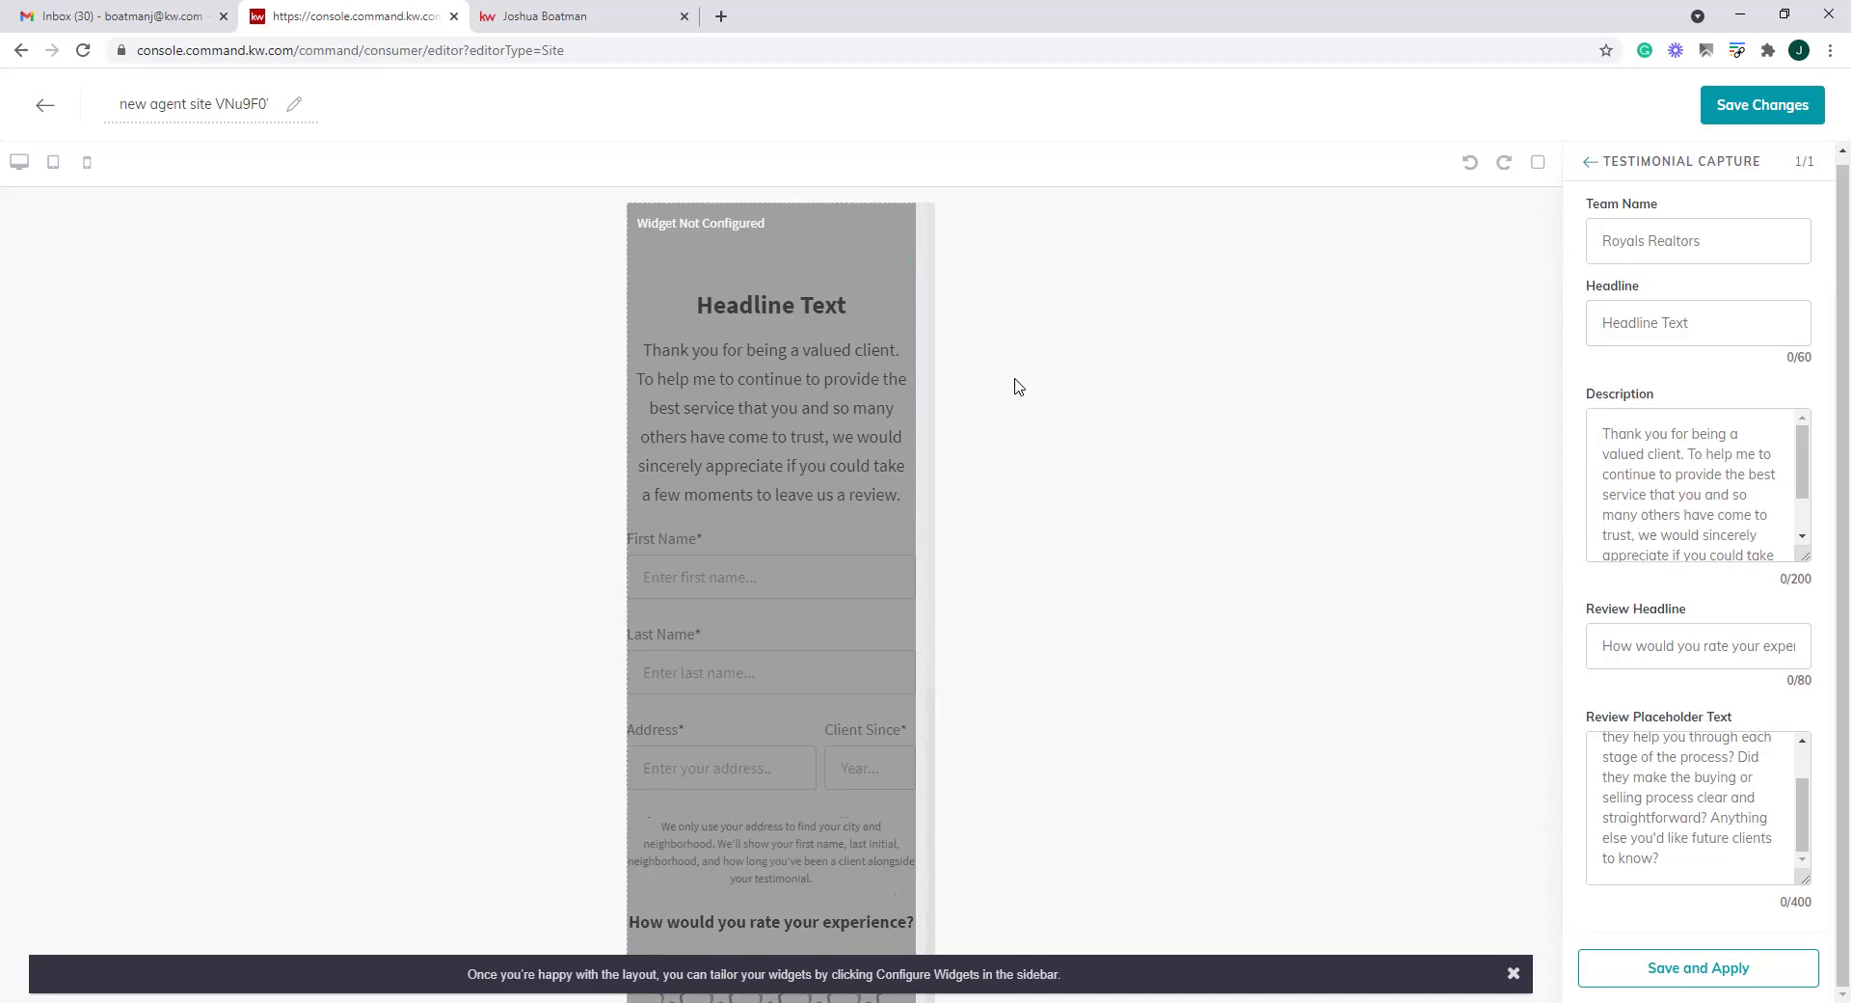
Remove the Testimonial Capture Form and close the widget configuration
{"action": "left_click", "coordinate": [906, 224]}
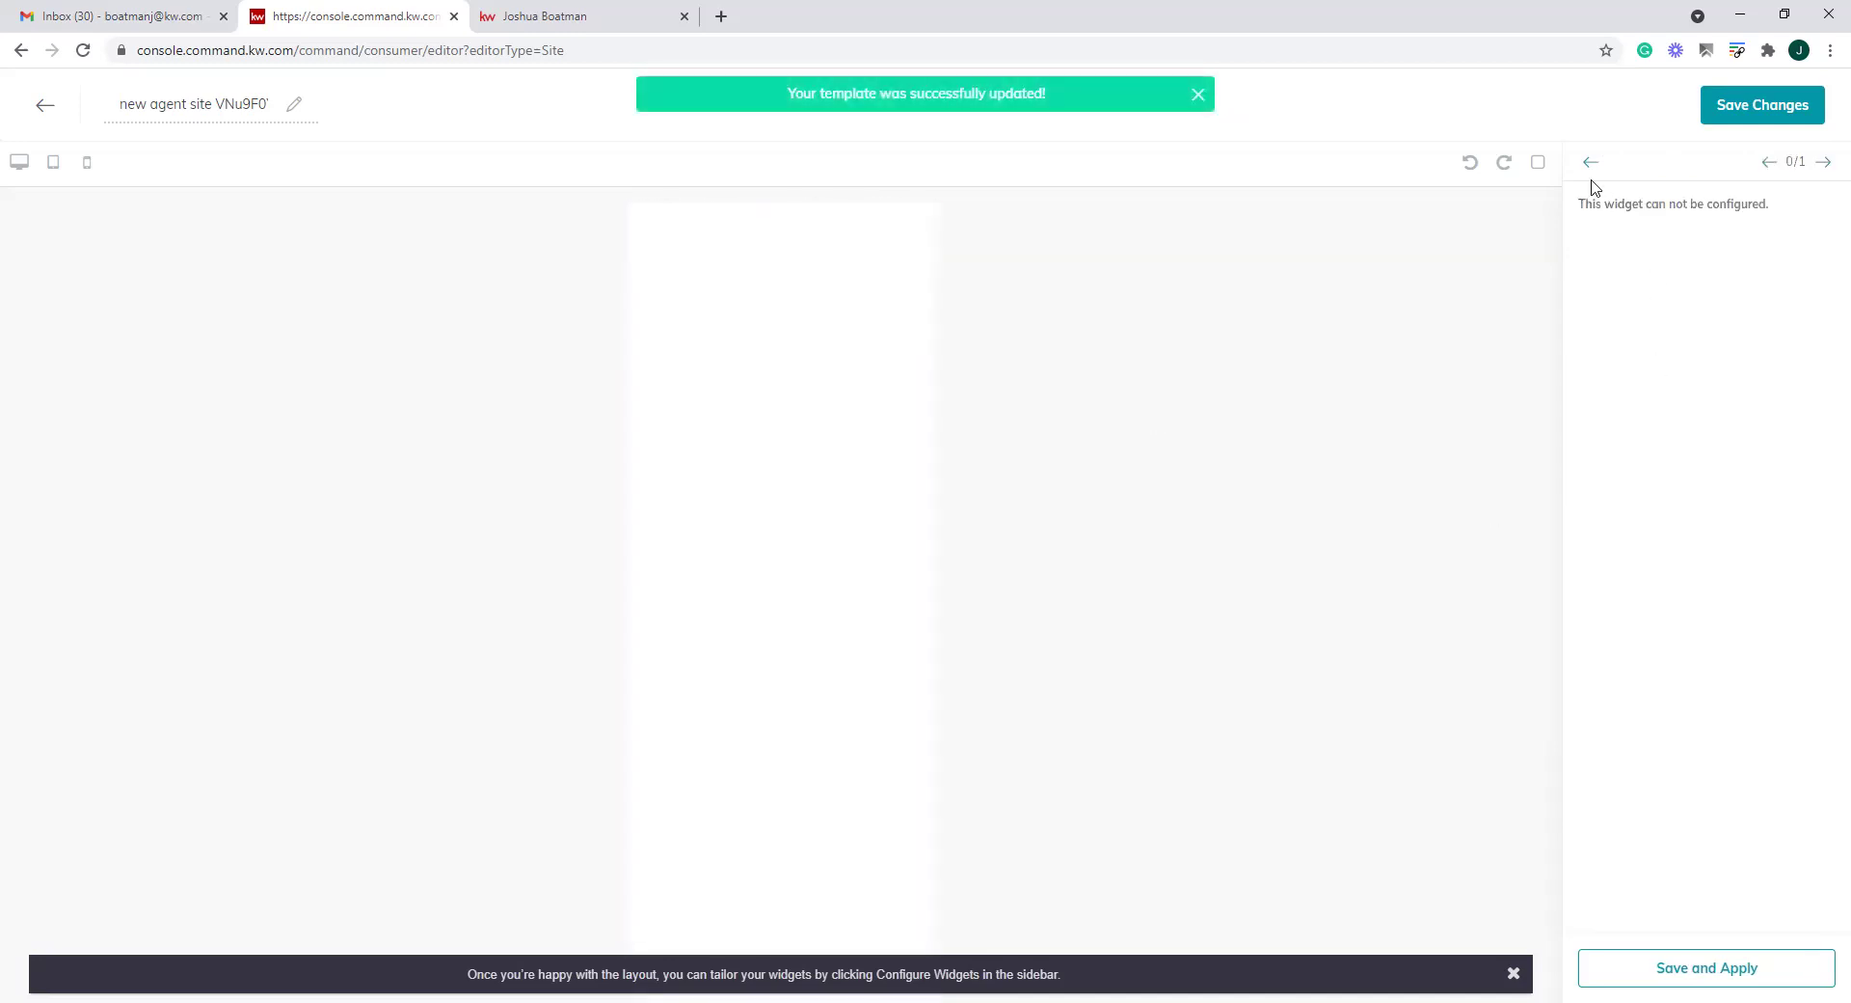
{"action": "left_click", "coordinate": [1588, 166]}
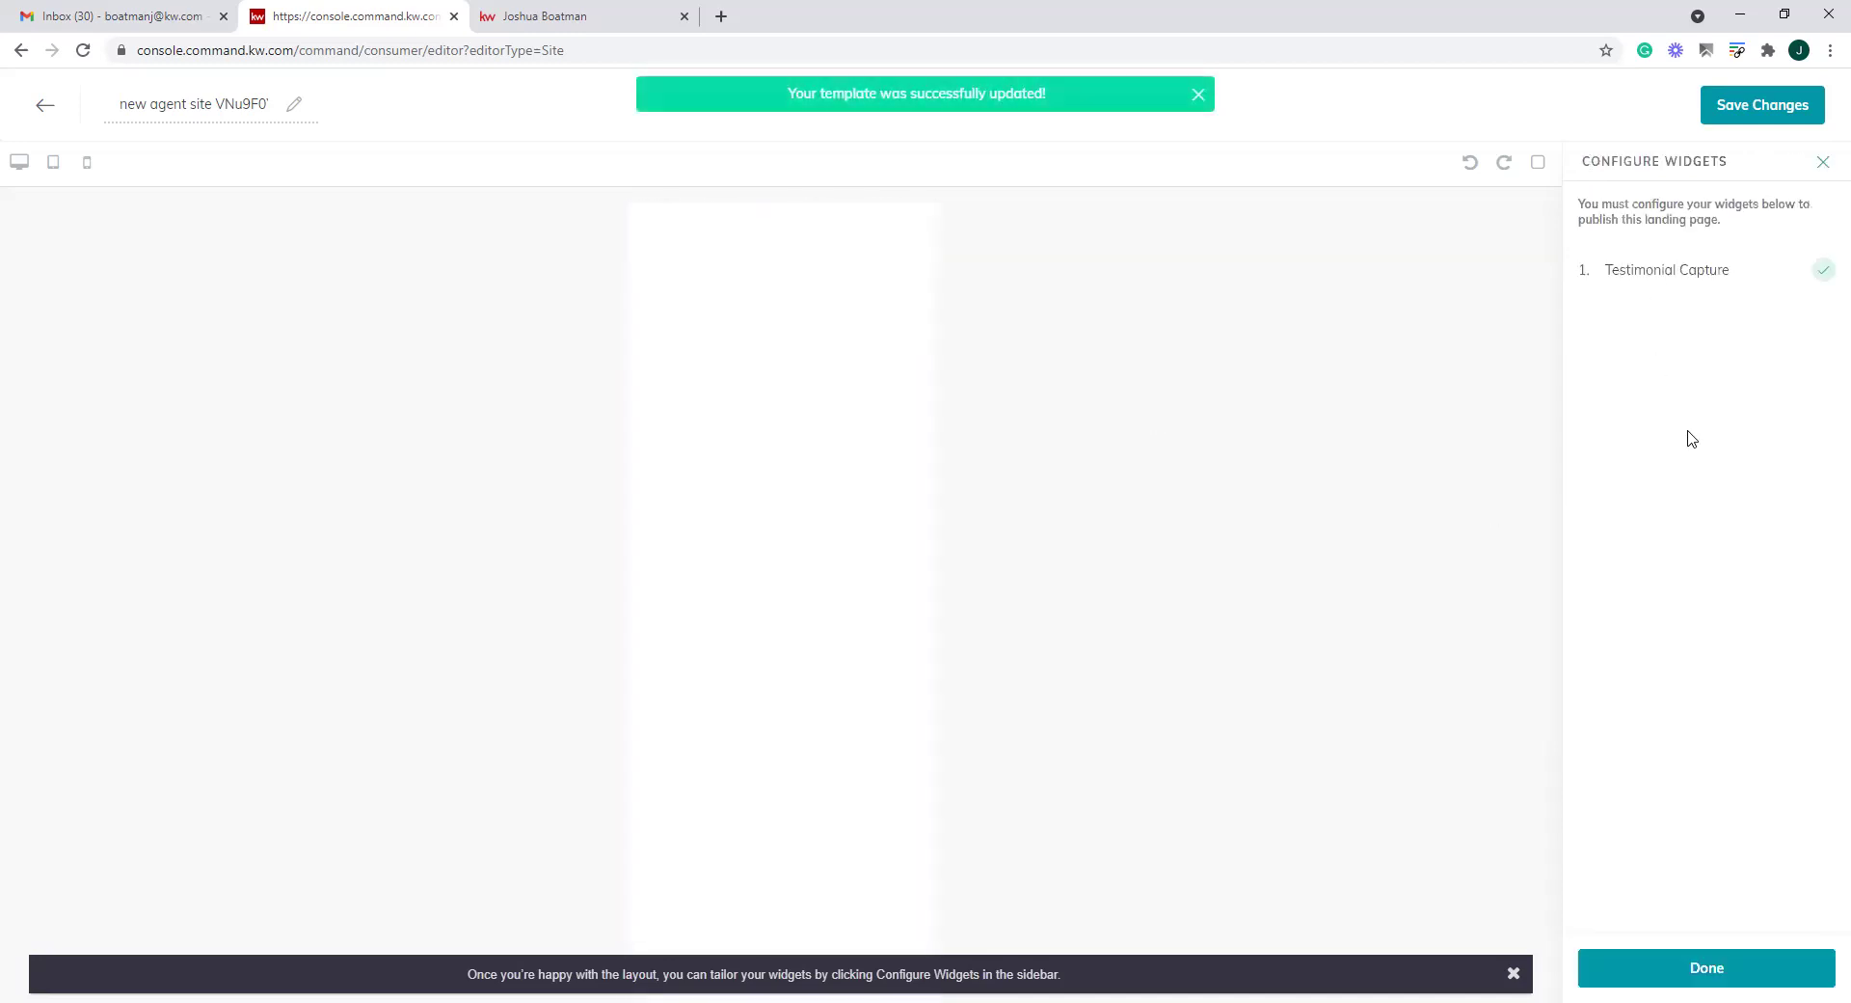
{"action": "left_click", "coordinate": [1822, 165]}
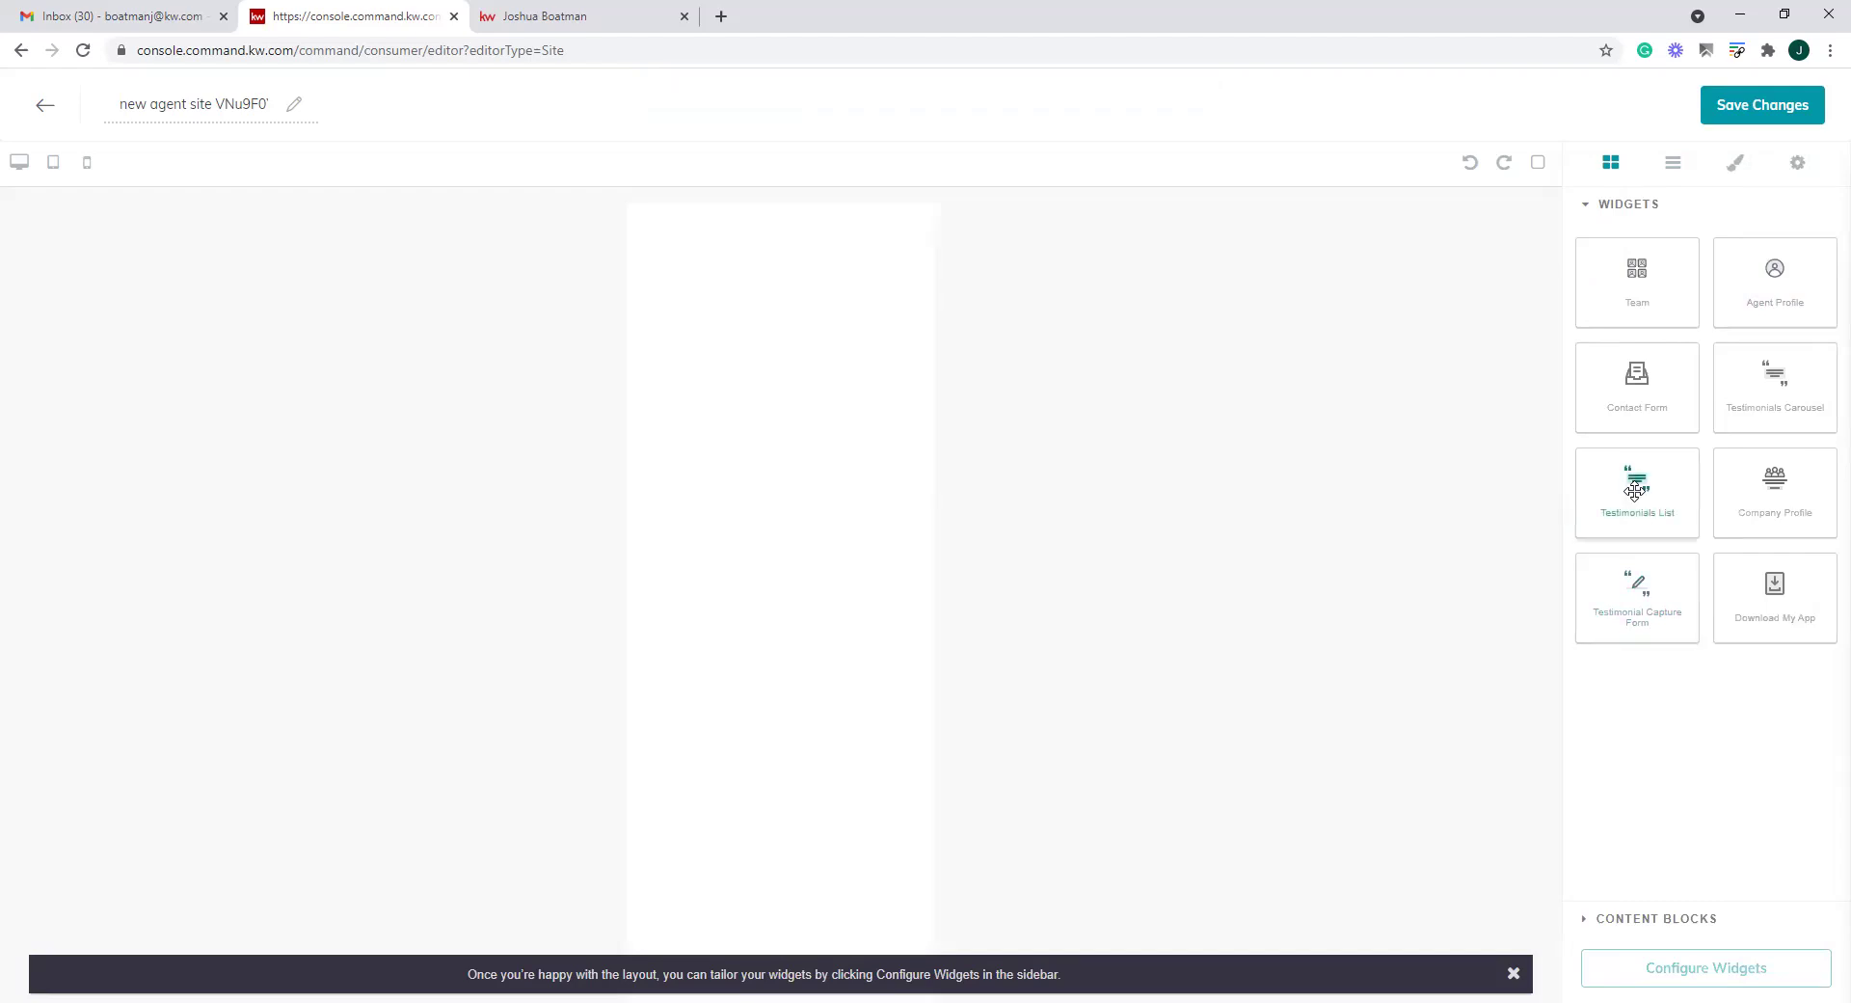
Add a Testimonials List widget and toggle its single testimonial off and back on
{"action": "left_click_drag", "start_coordinate": [1627, 493], "coordinate": [743, 351]}
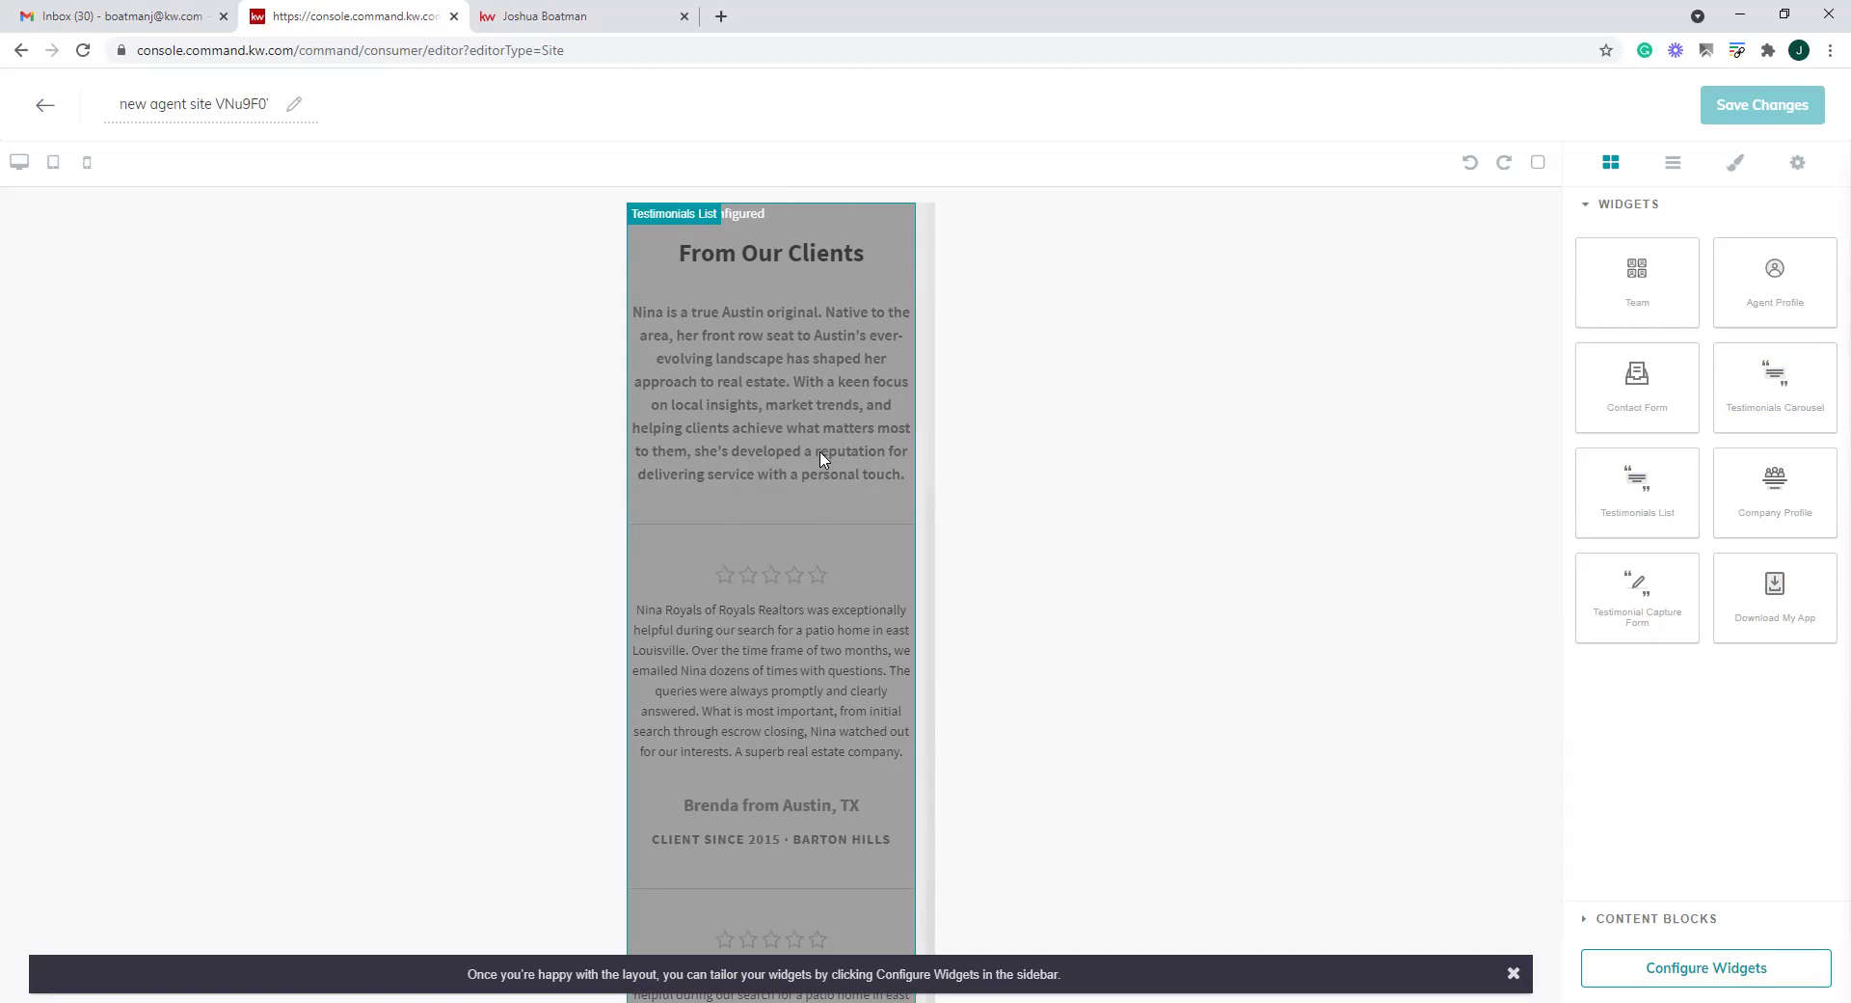
{"action": "left_click", "coordinate": [1752, 974]}
{"action": "left_click", "coordinate": [1699, 281]}
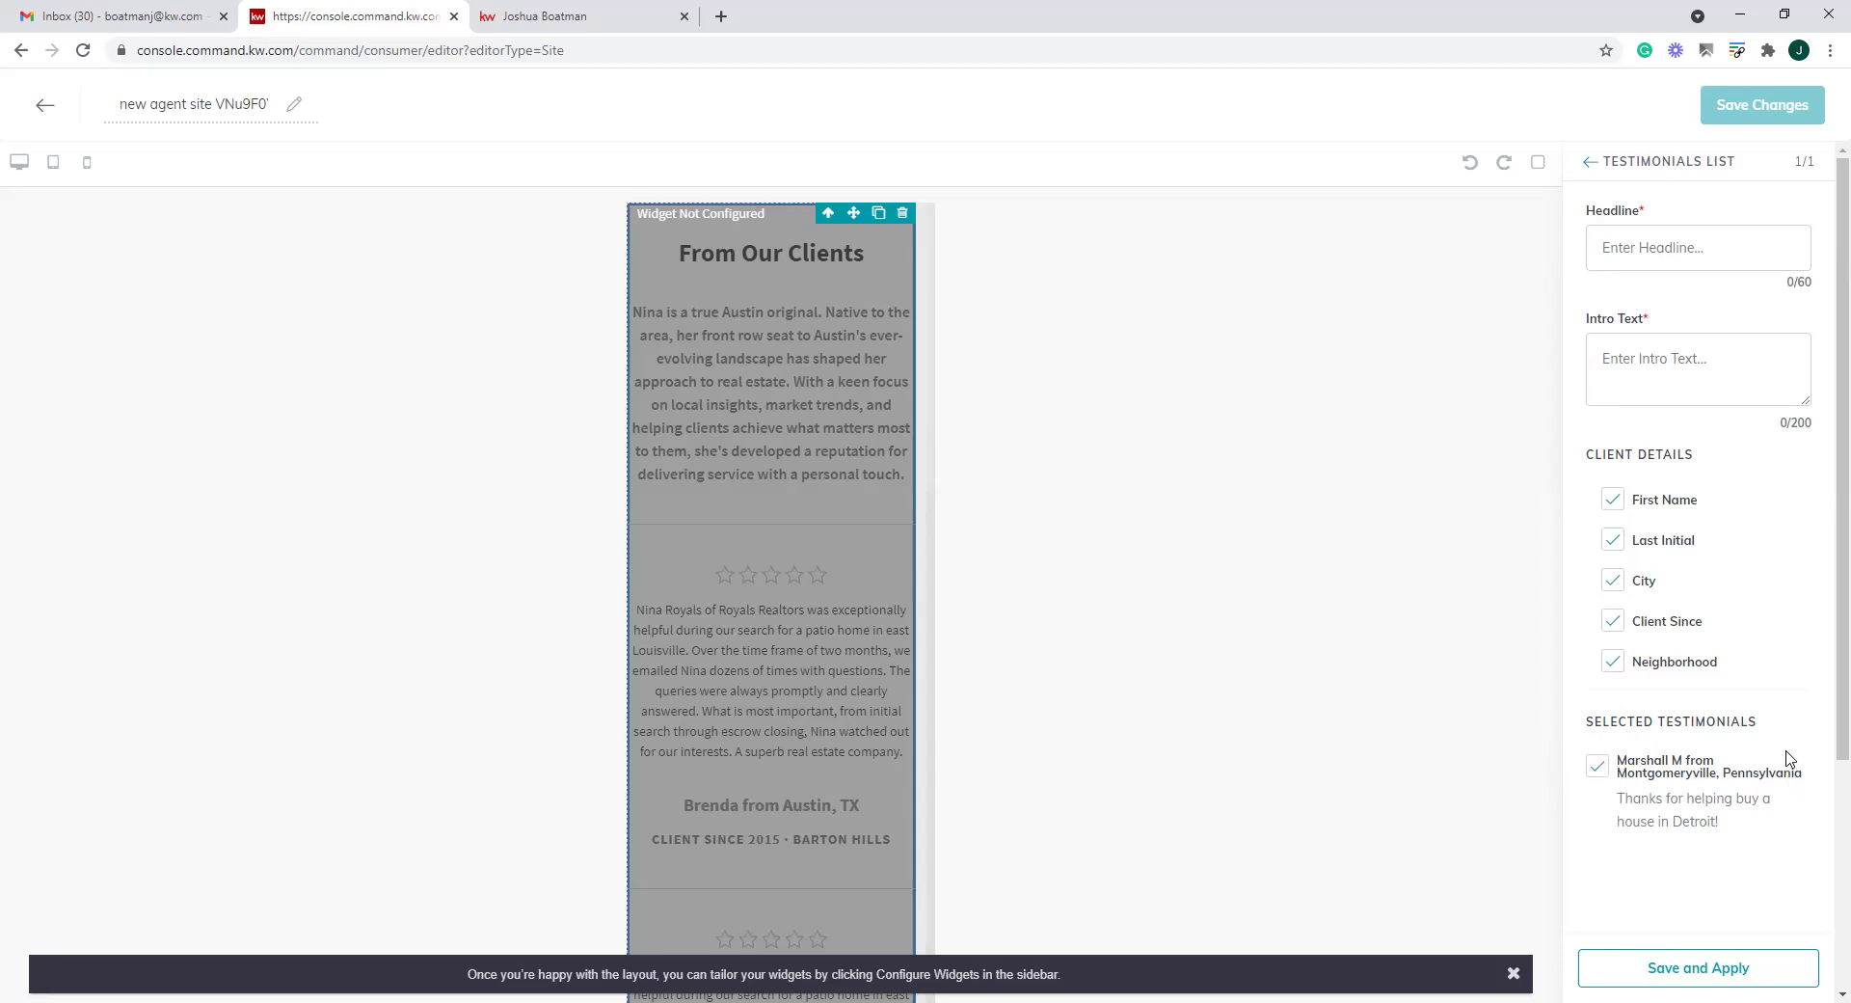
{"action": "left_click", "coordinate": [1597, 770]}
{"action": "left_click", "coordinate": [1597, 771]}
Open the Leave Me A Review page on the published agent website
{"action": "left_click", "coordinate": [545, 16]}
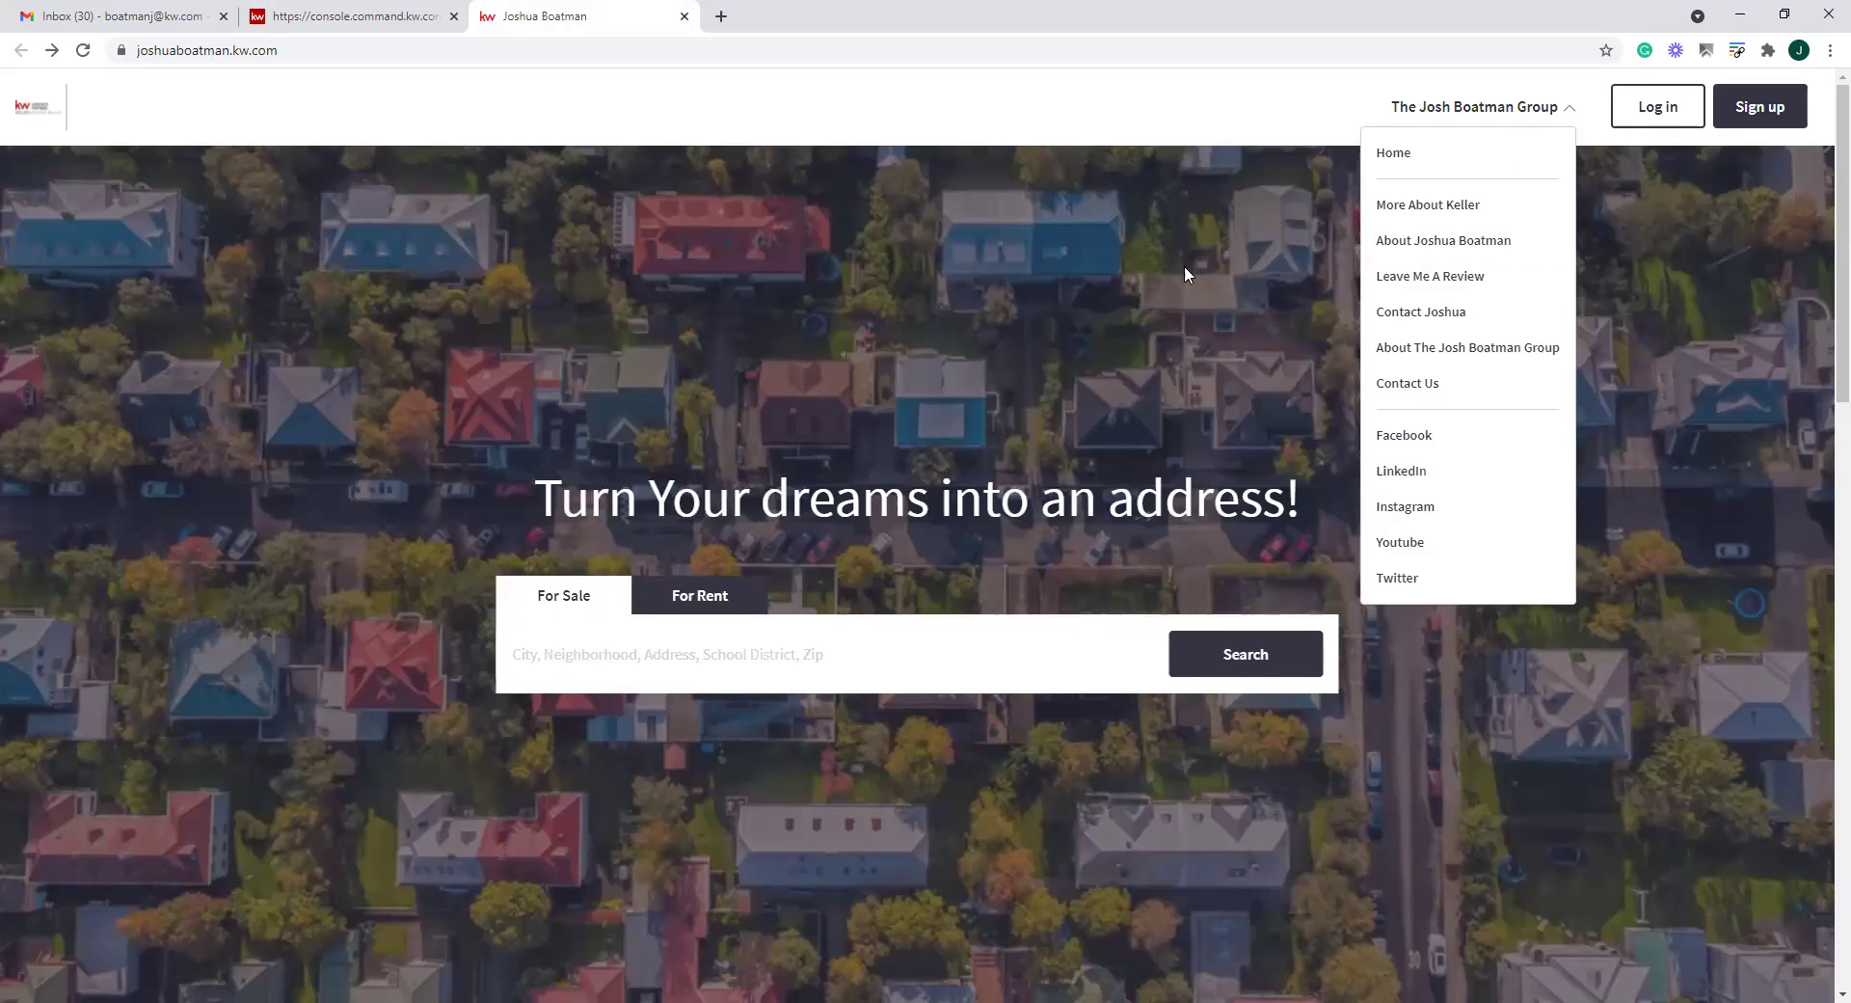
{"action": "left_click", "coordinate": [1430, 276]}
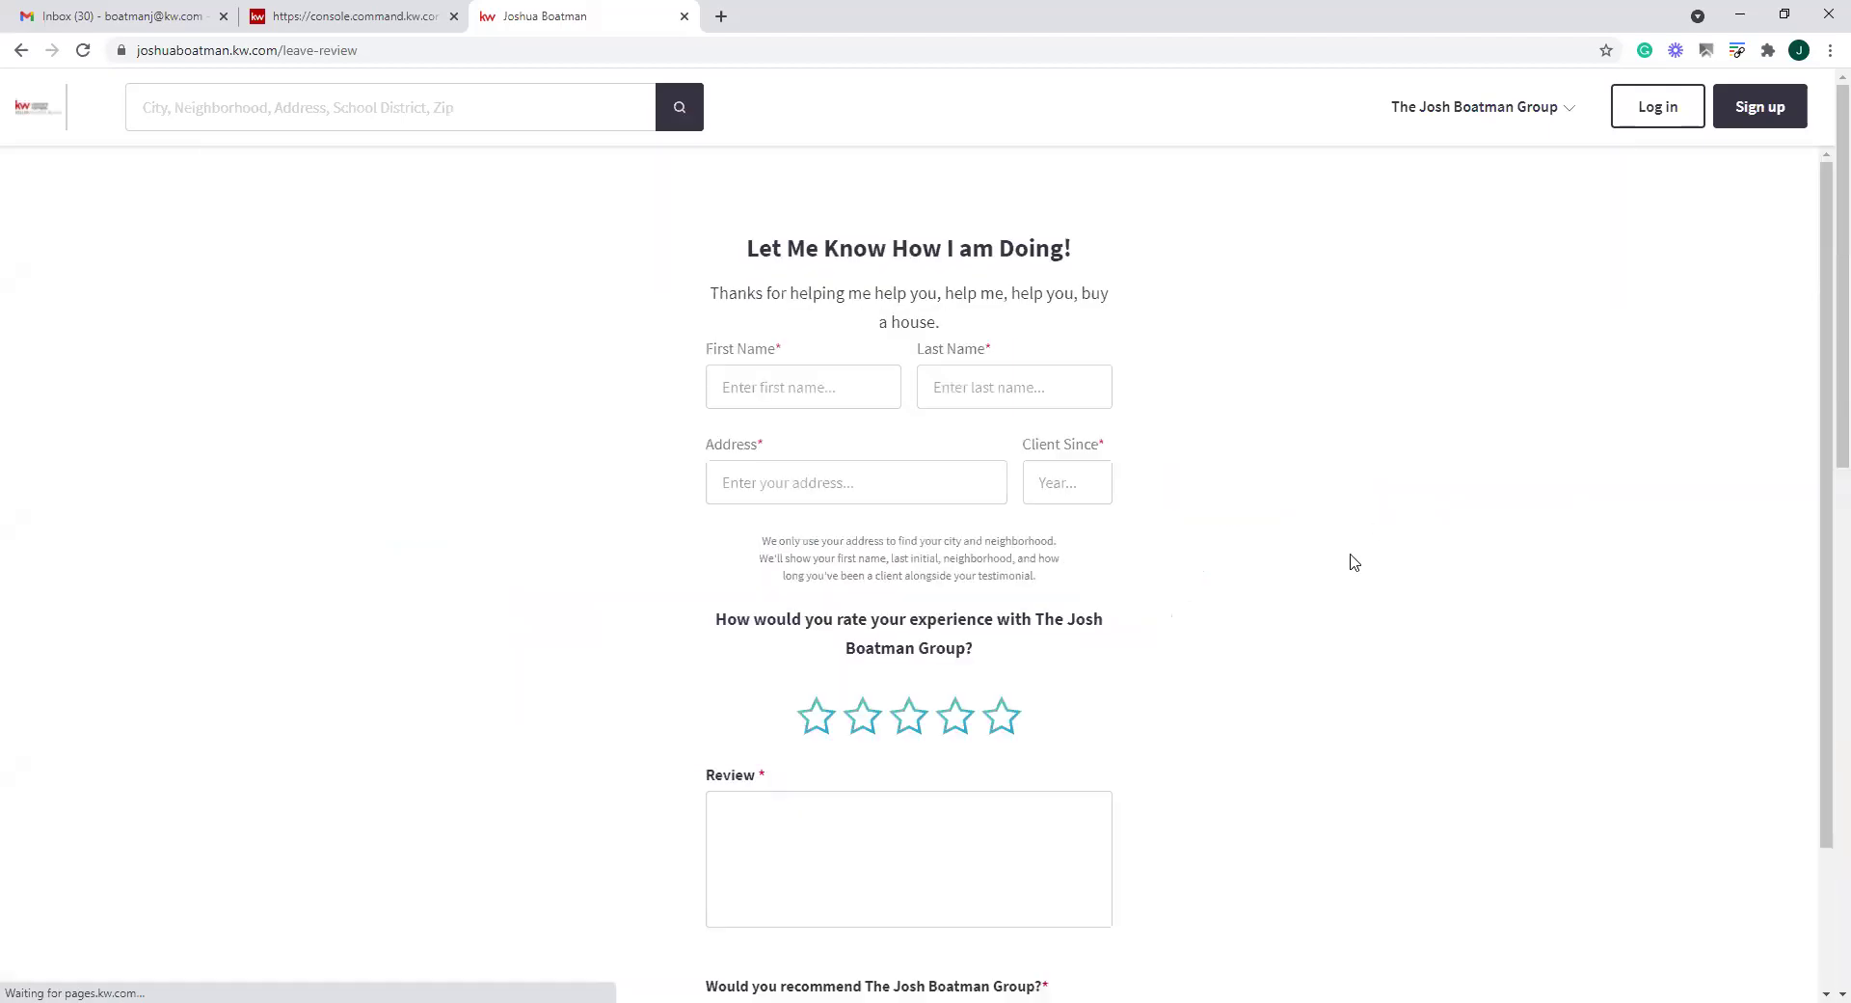
{"action": "scroll", "coordinate": [1181, 585], "scroll_direction": "down", "scroll_amount": 2}
Enter the reviewer's first and last name, e-mail address, and Client Since 1998
{"action": "left_click", "coordinate": [827, 383]}
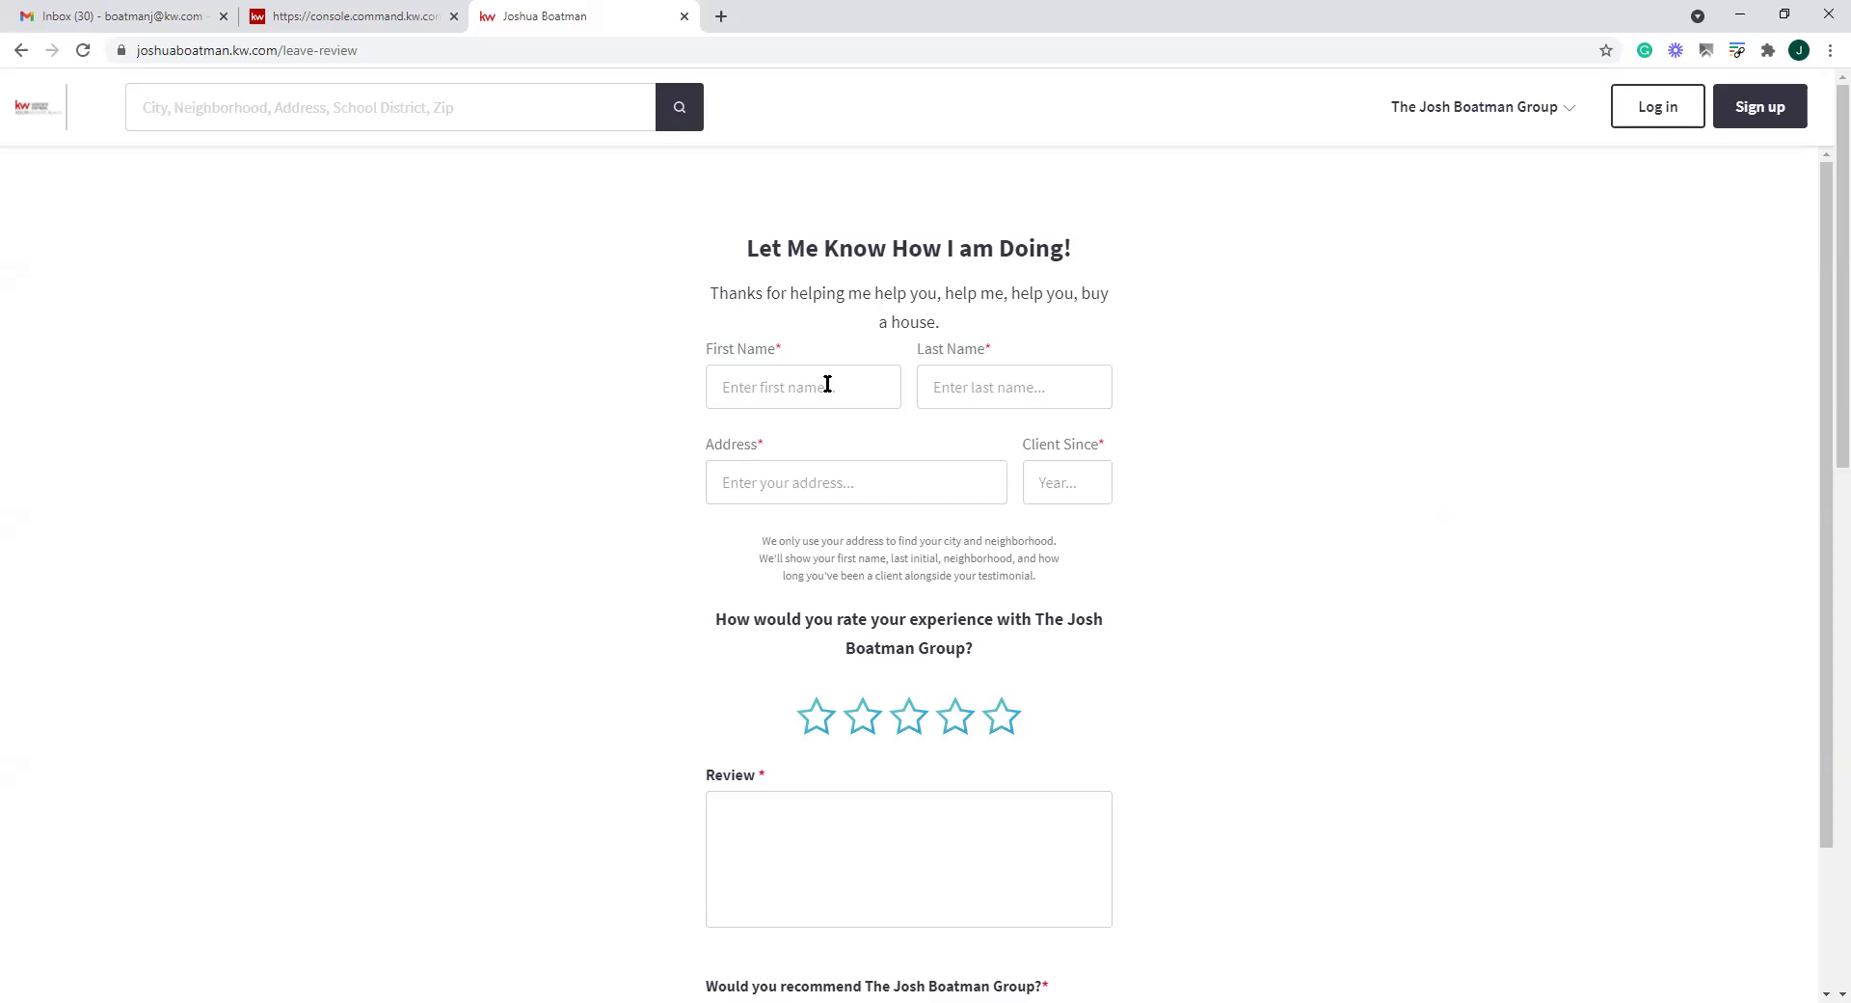
{"action": "key", "text": "Tab"}
{"action": "key", "text": "Tab"}
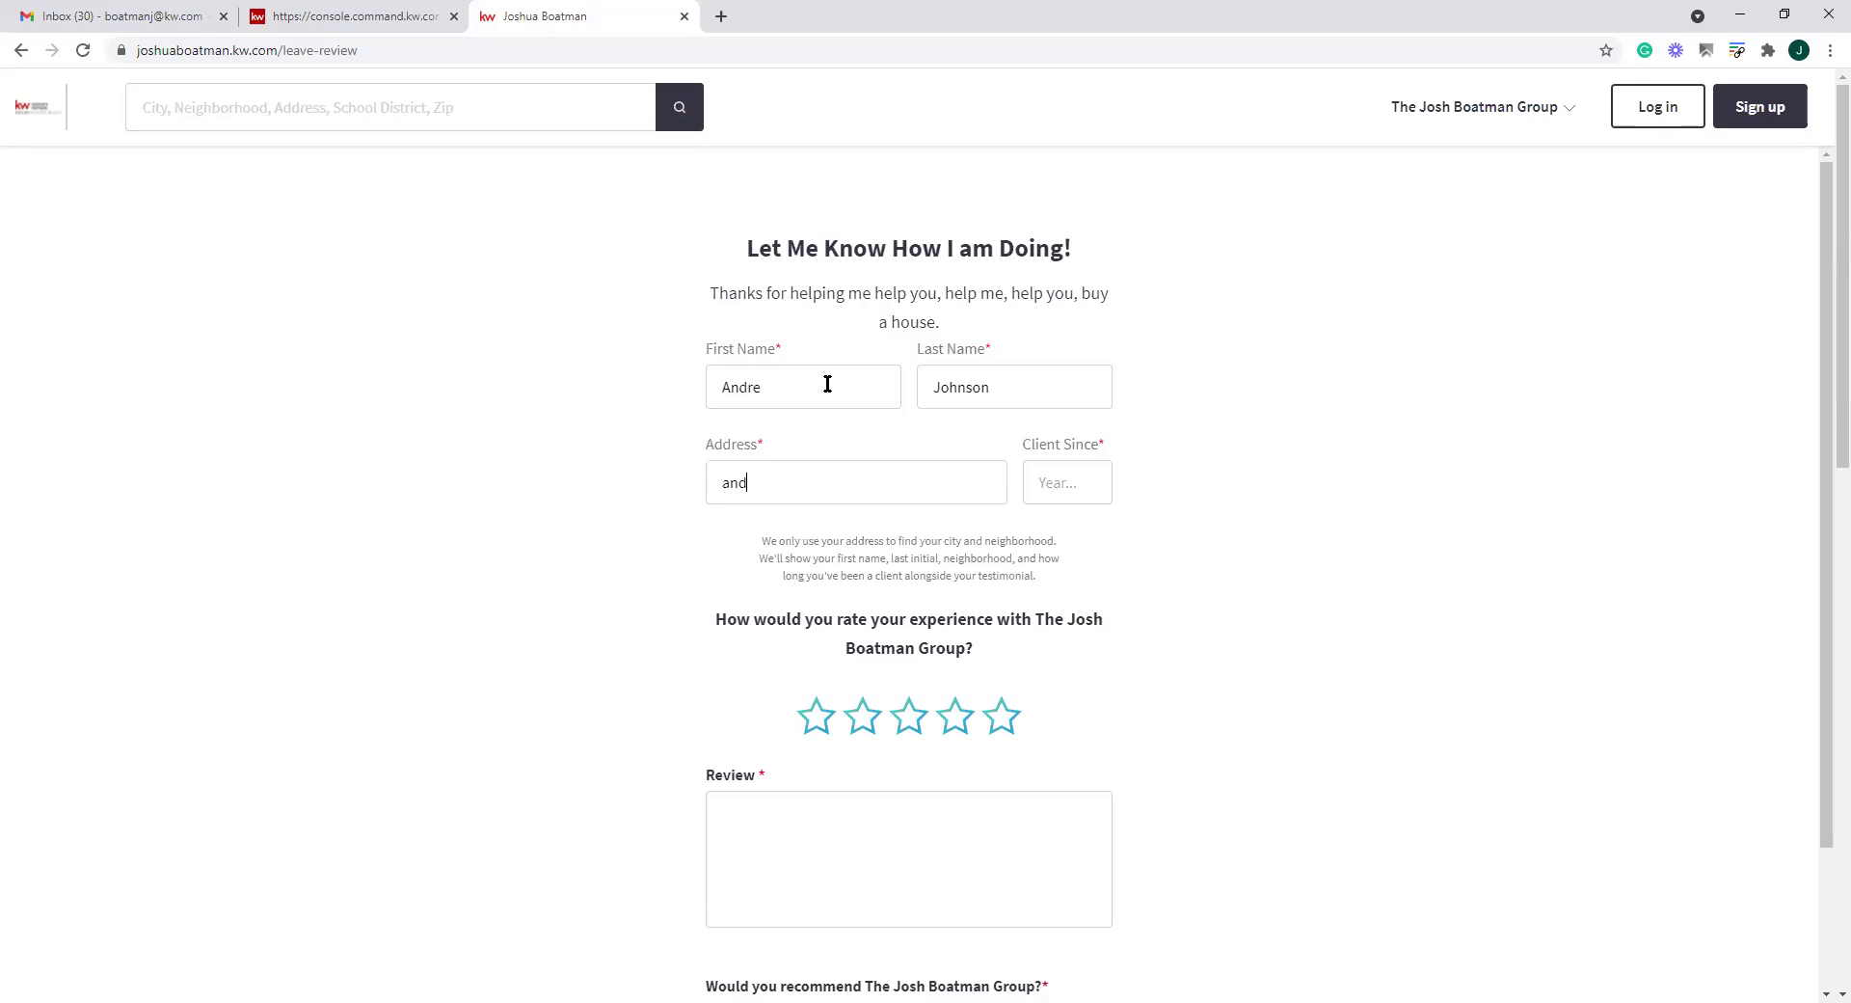
{"action": "key", "text": "Tab"}
{"action": "type", "text": "1998"}
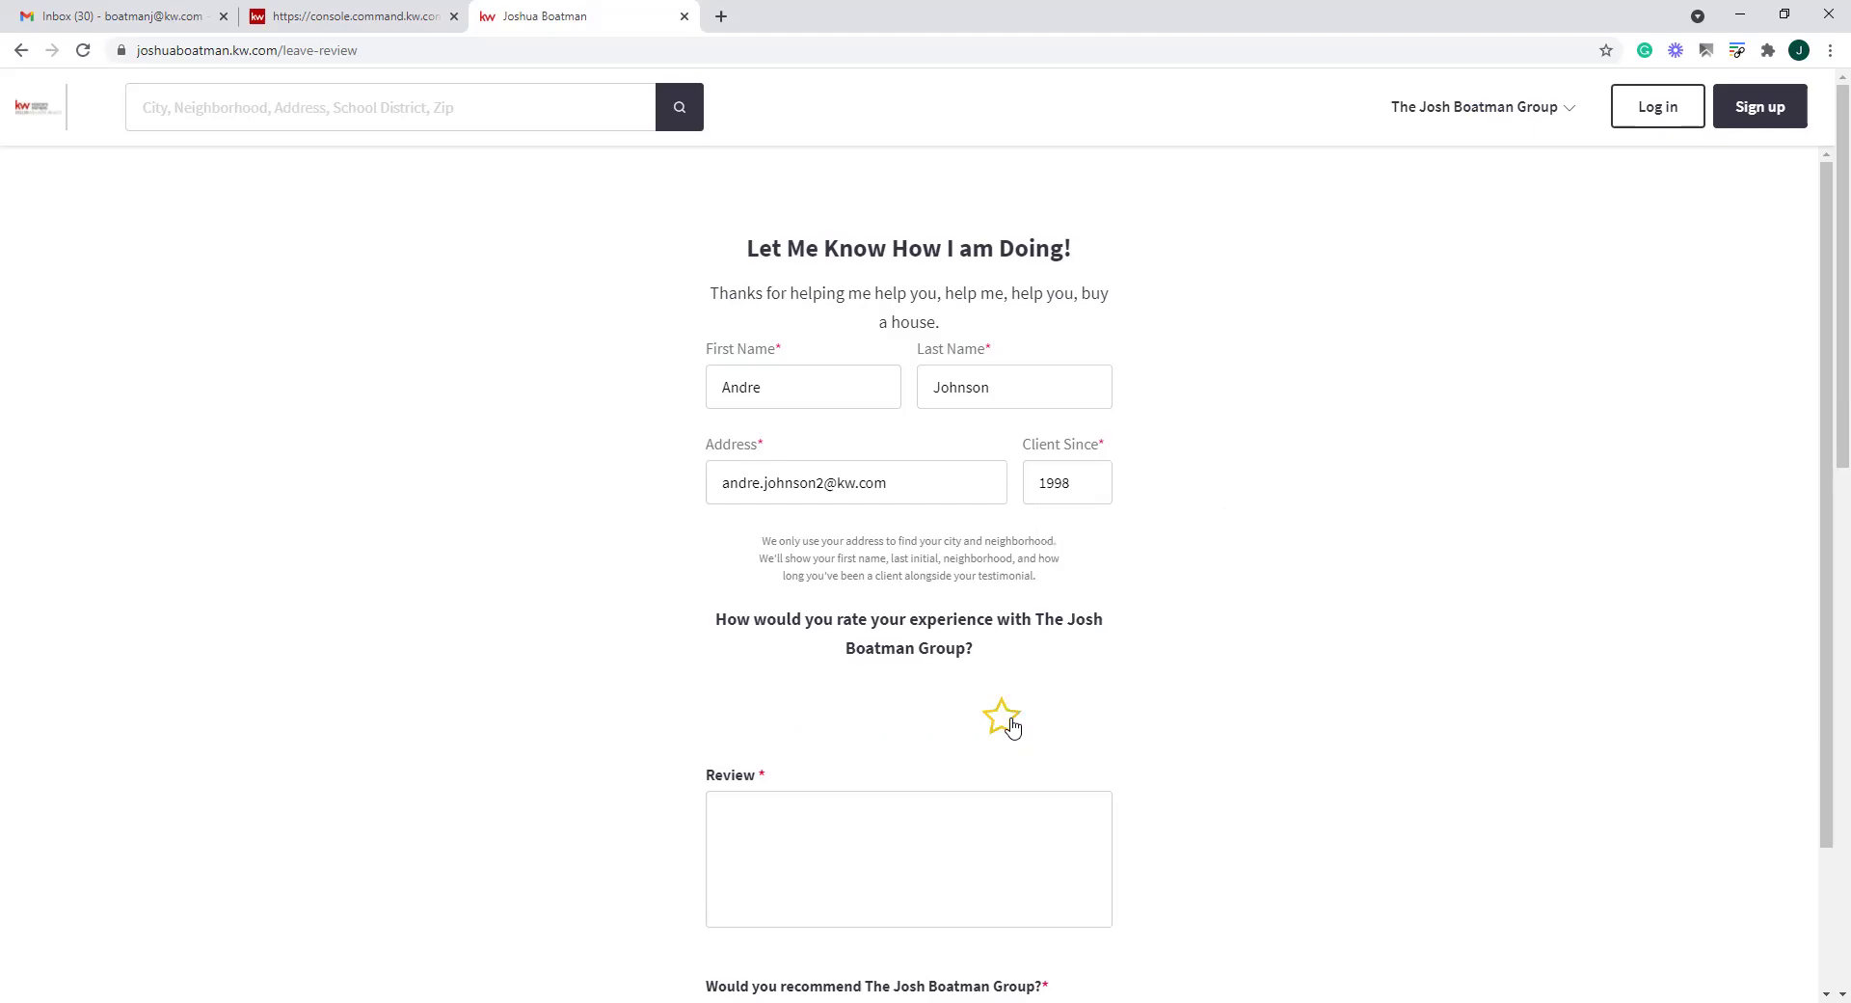
Give a five-star rating, write a short review praising the agent, and correct the e-mail
{"action": "left_click", "coordinate": [1003, 718]}
{"action": "type", "text": "Jos"}
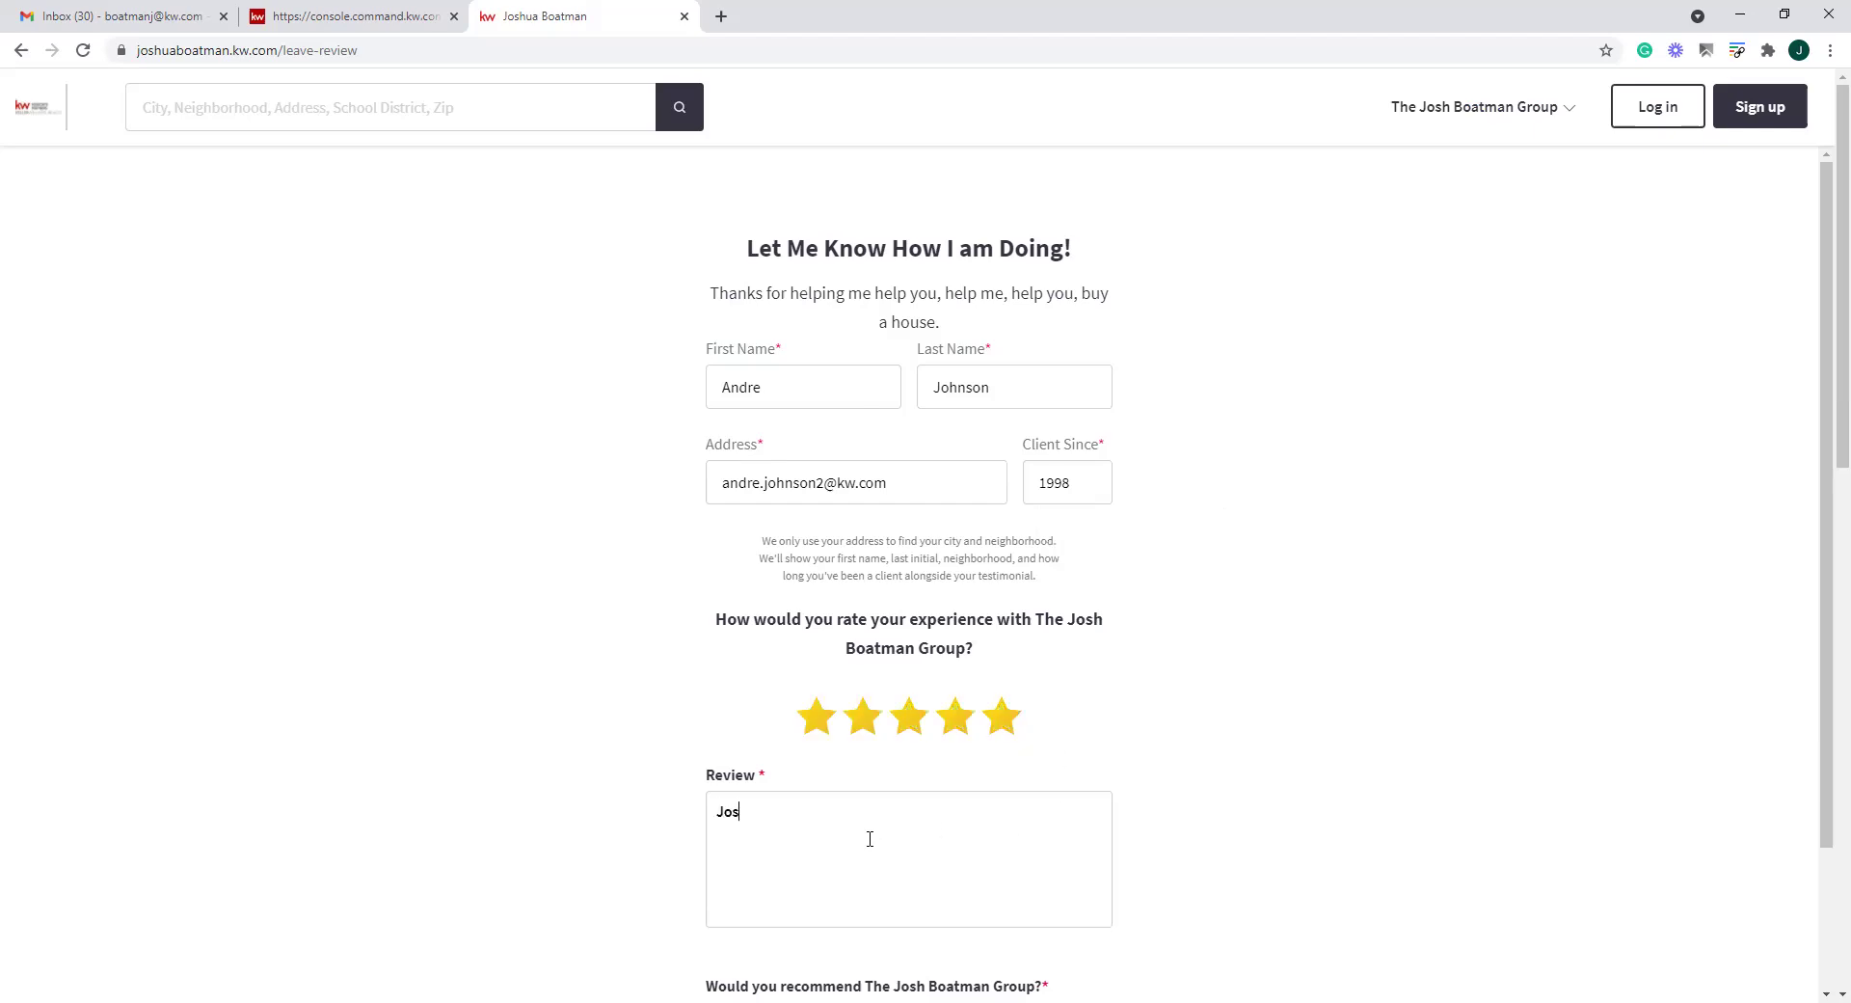
{"action": "type", "text": "h was aweomse"}
{"action": "left_click", "coordinate": [821, 484]}
{"action": "type", "text": "1"}
{"action": "left_click", "coordinate": [1332, 714]}
{"action": "scroll", "coordinate": [1334, 768], "scroll_direction": "down", "scroll_amount": 2}
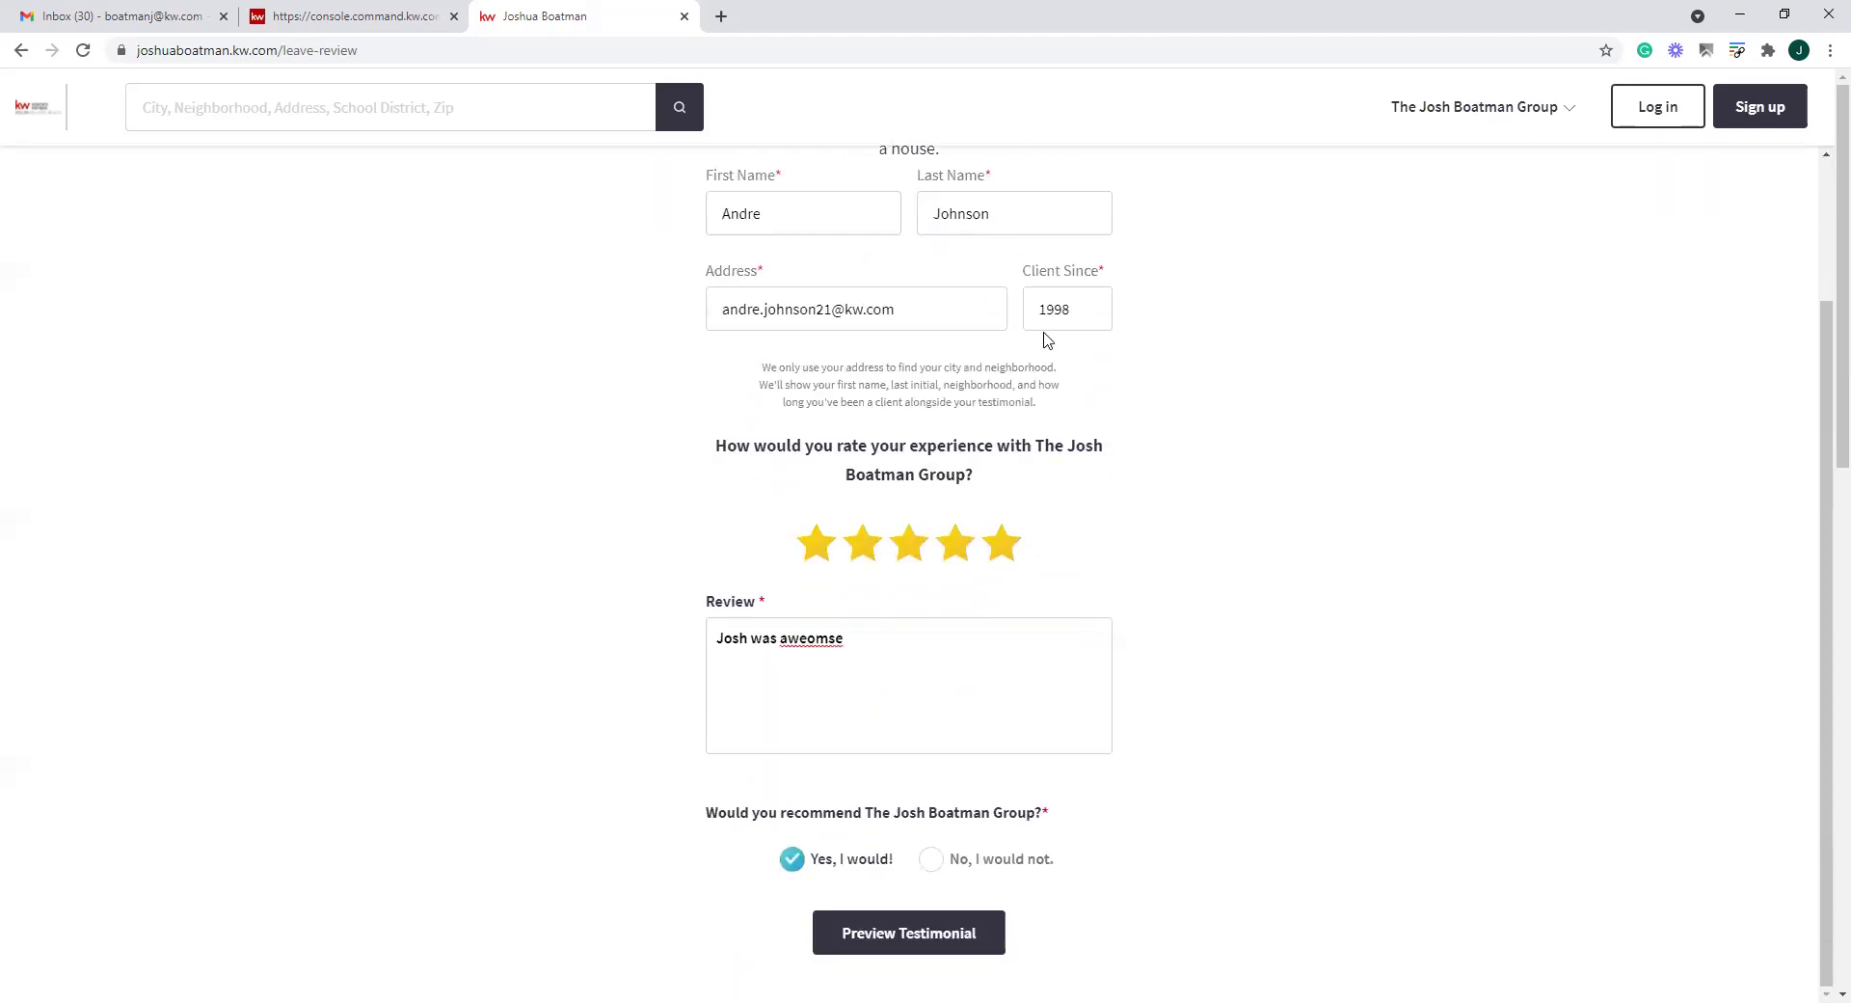
{"action": "scroll", "coordinate": [1437, 617], "scroll_direction": "down", "scroll_amount": 2}
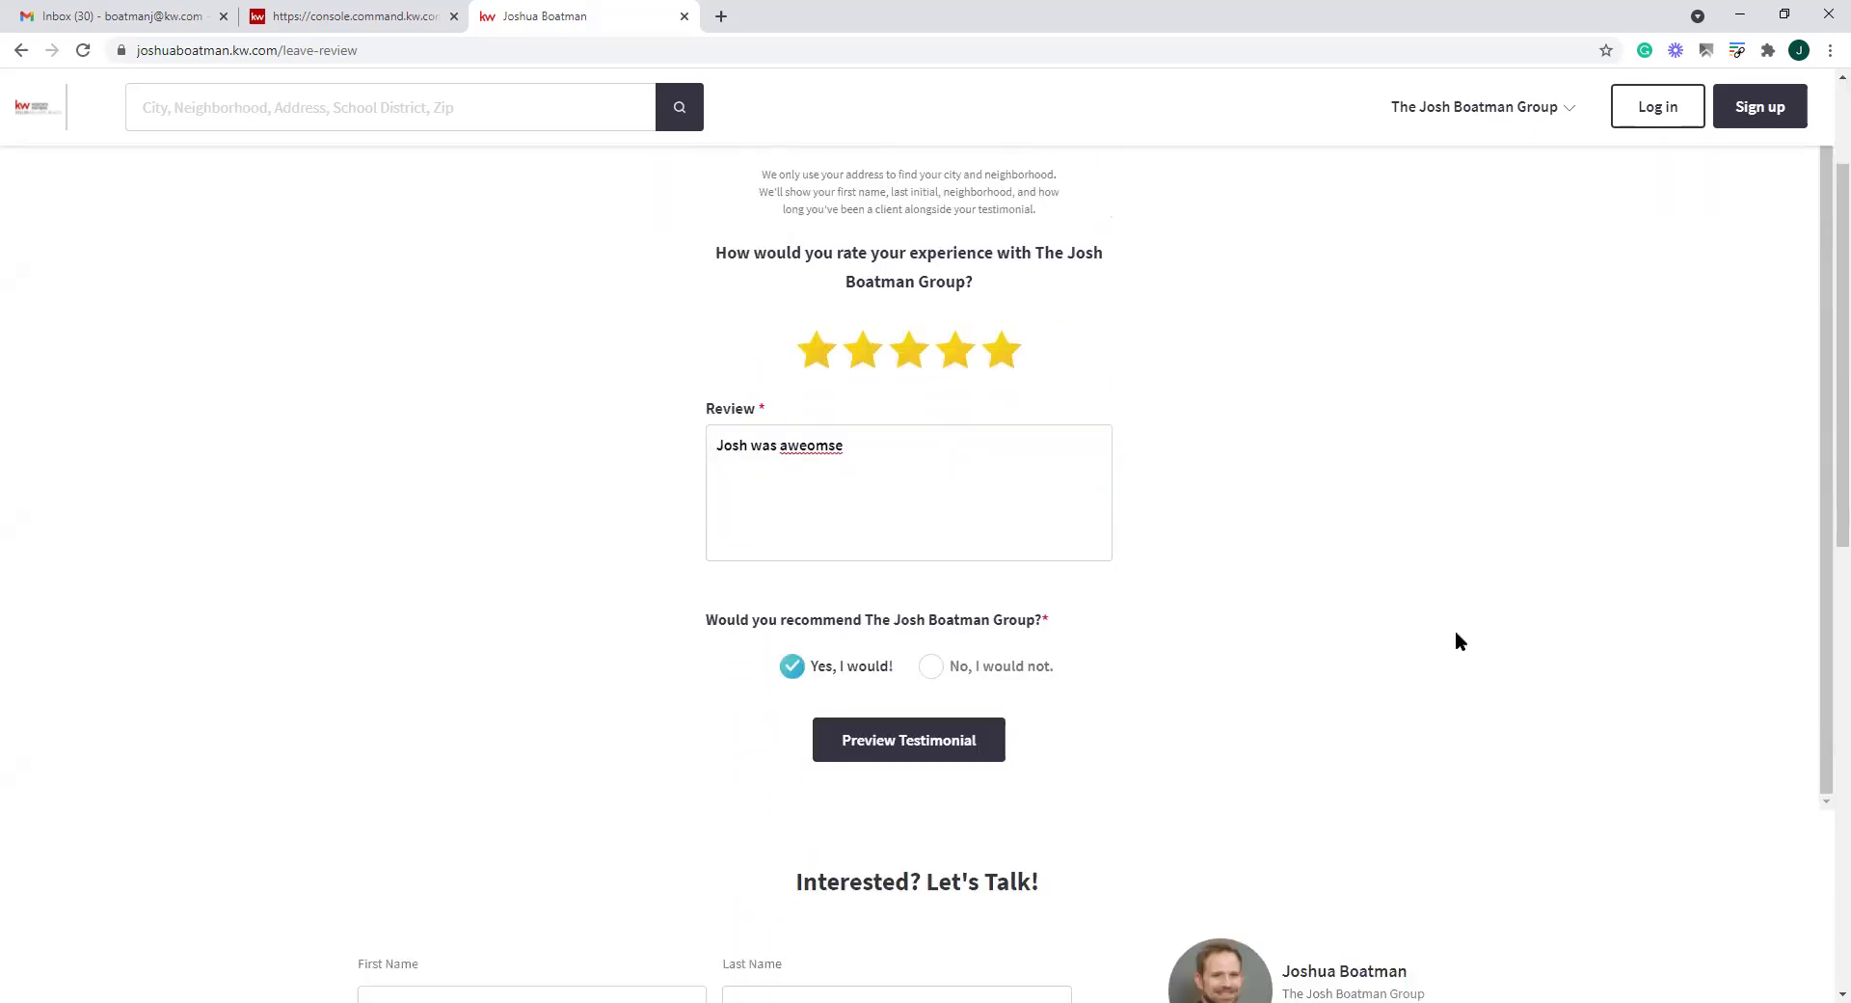
Preview the testimonial and submit it, retrying after the first submit fails
{"action": "left_click", "coordinate": [895, 752]}
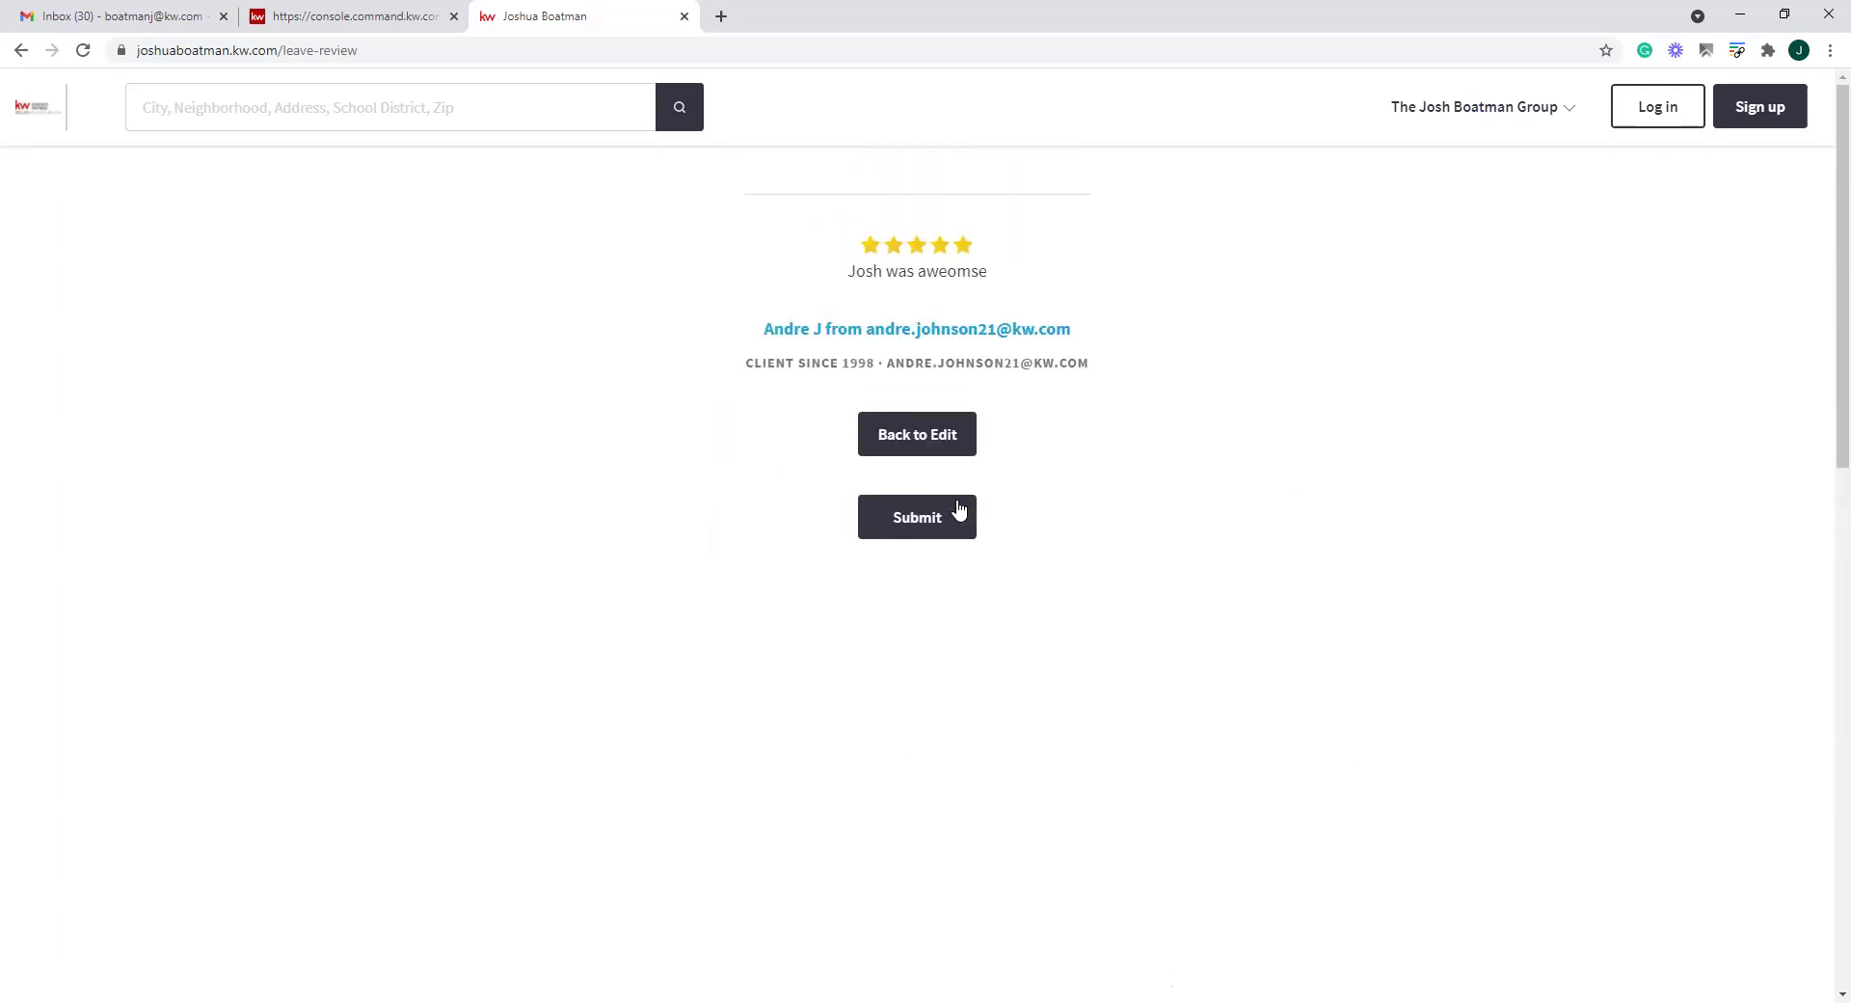
{"action": "left_click", "coordinate": [943, 517]}
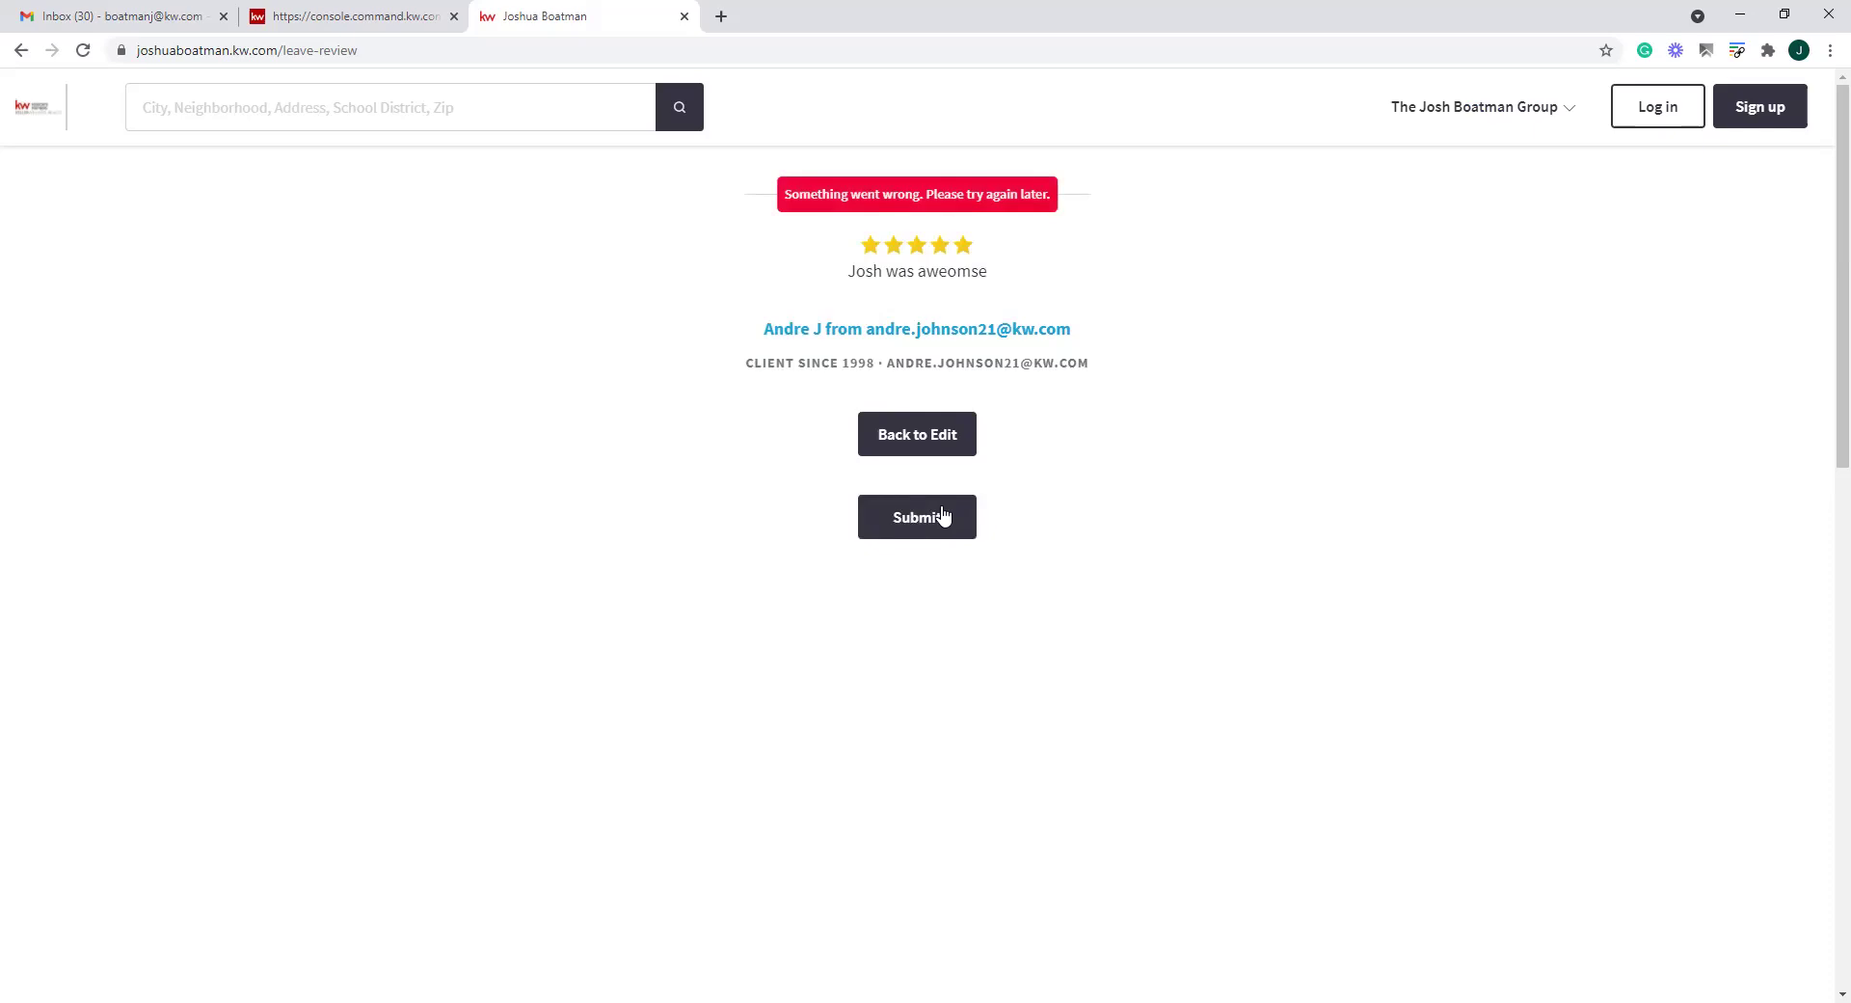
{"action": "left_click", "coordinate": [927, 424]}
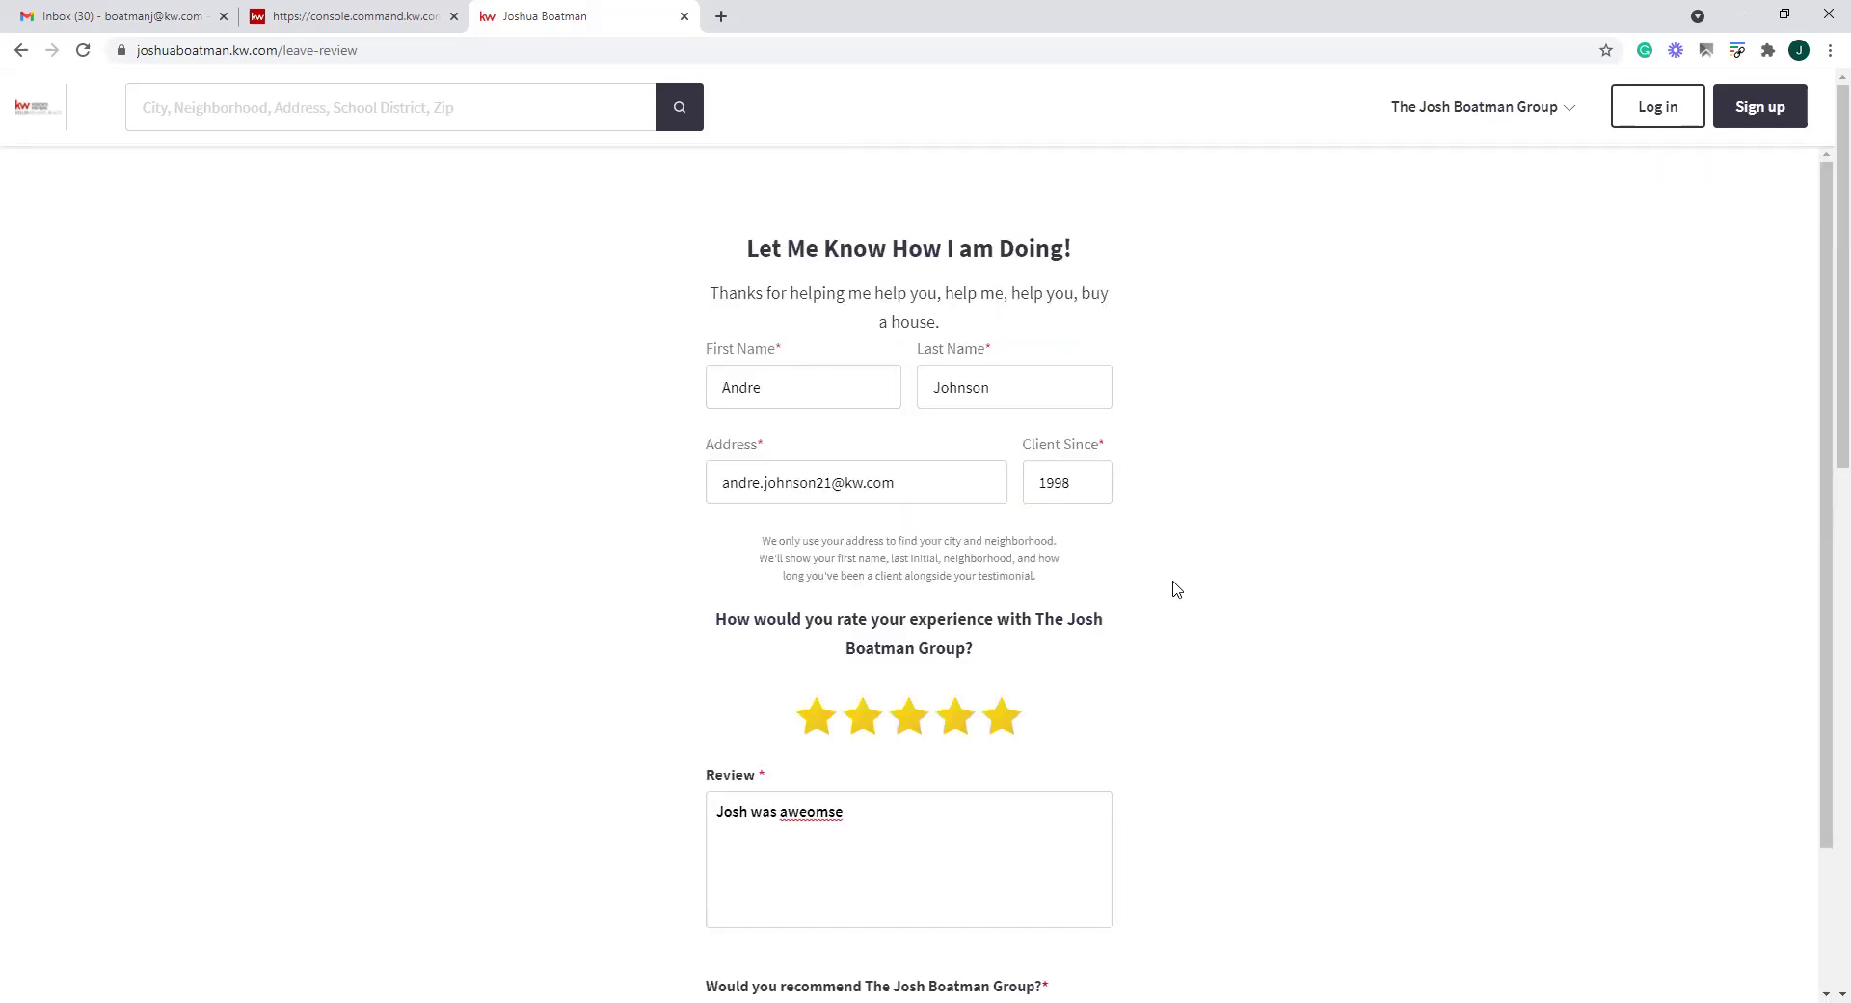
{"action": "scroll", "coordinate": [1176, 589], "scroll_direction": "down", "scroll_amount": 2}
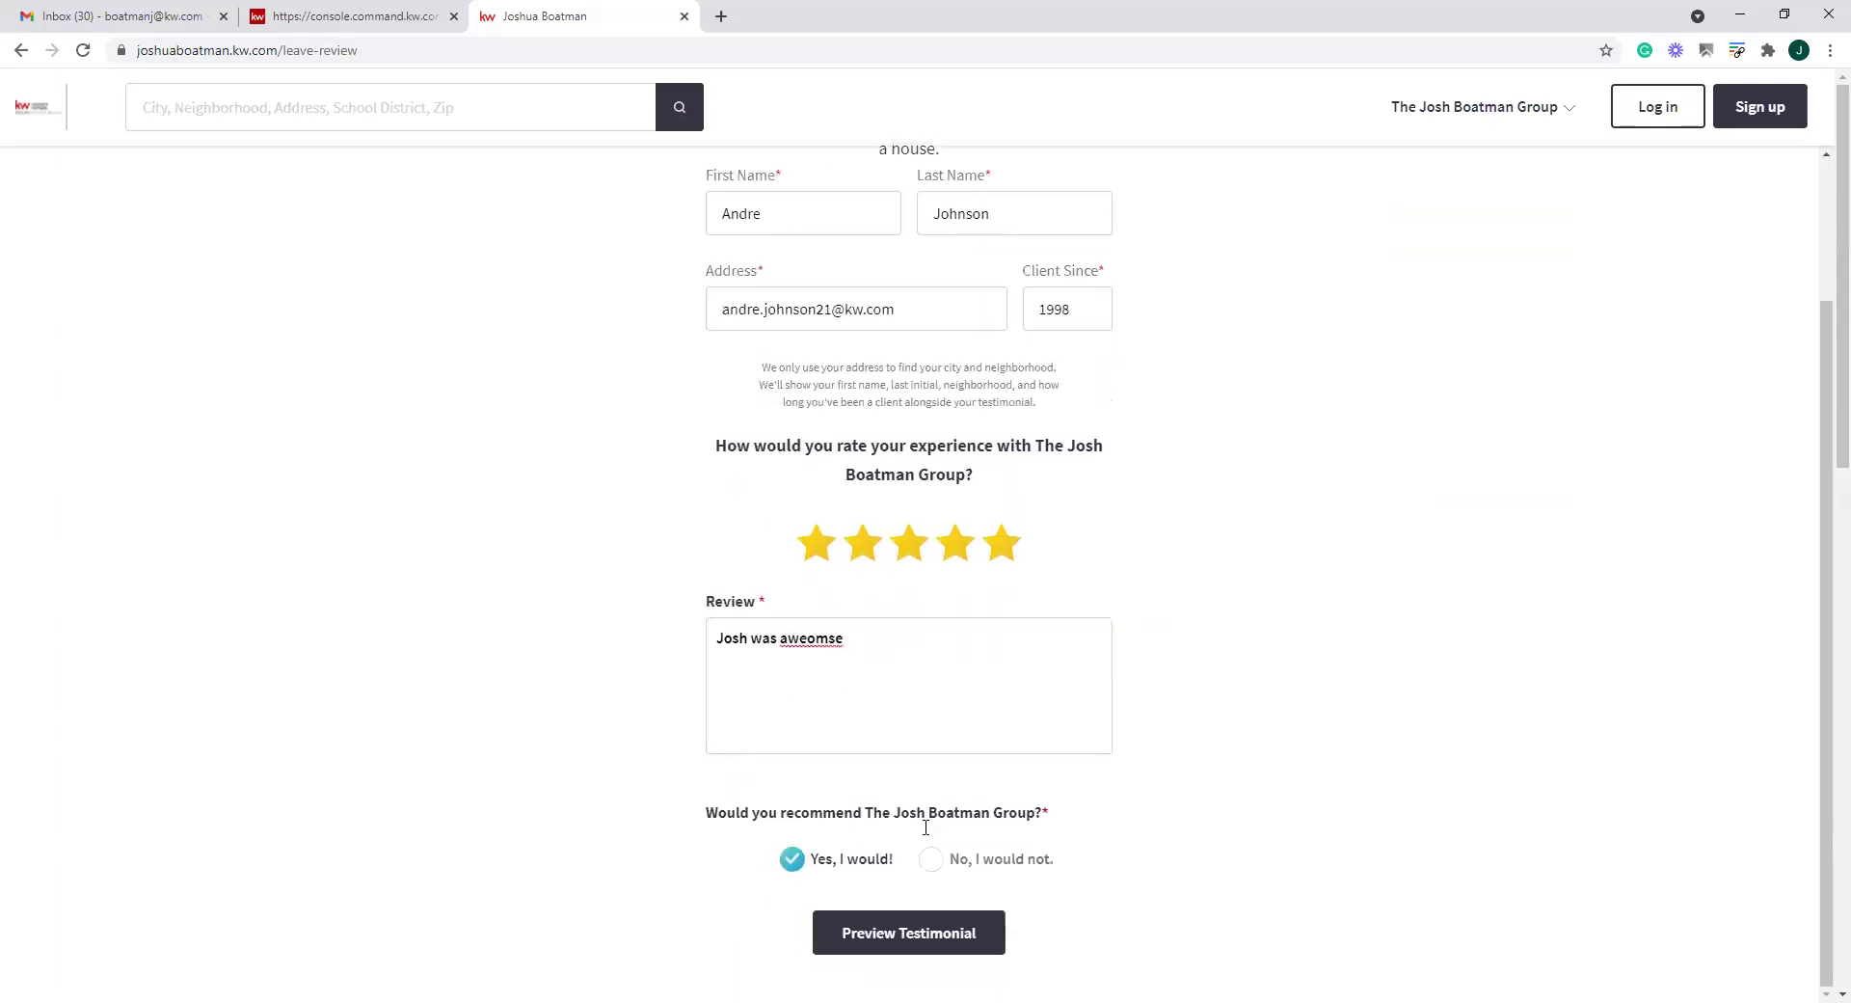
{"action": "left_click", "coordinate": [868, 933]}
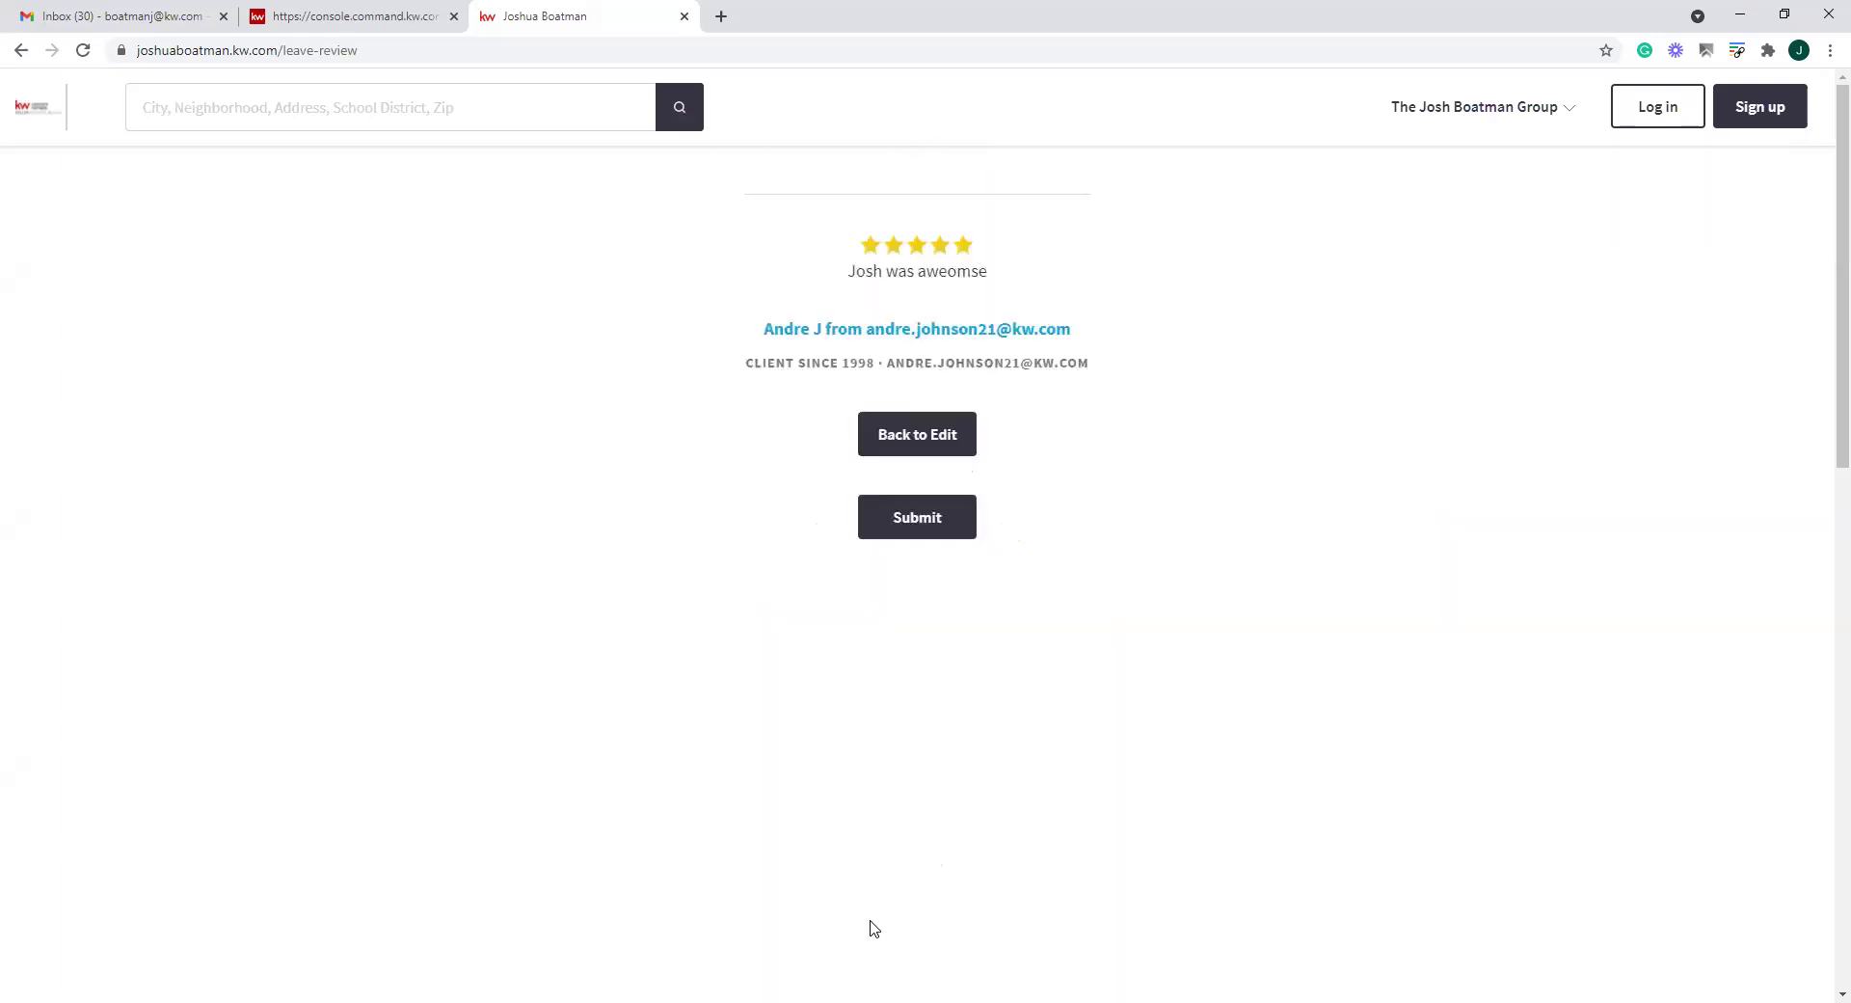
{"action": "left_click", "coordinate": [917, 525]}
Delete the Testimonials List widget and place a Testimonials Carousel in the empty column
{"action": "left_click", "coordinate": [345, 17]}
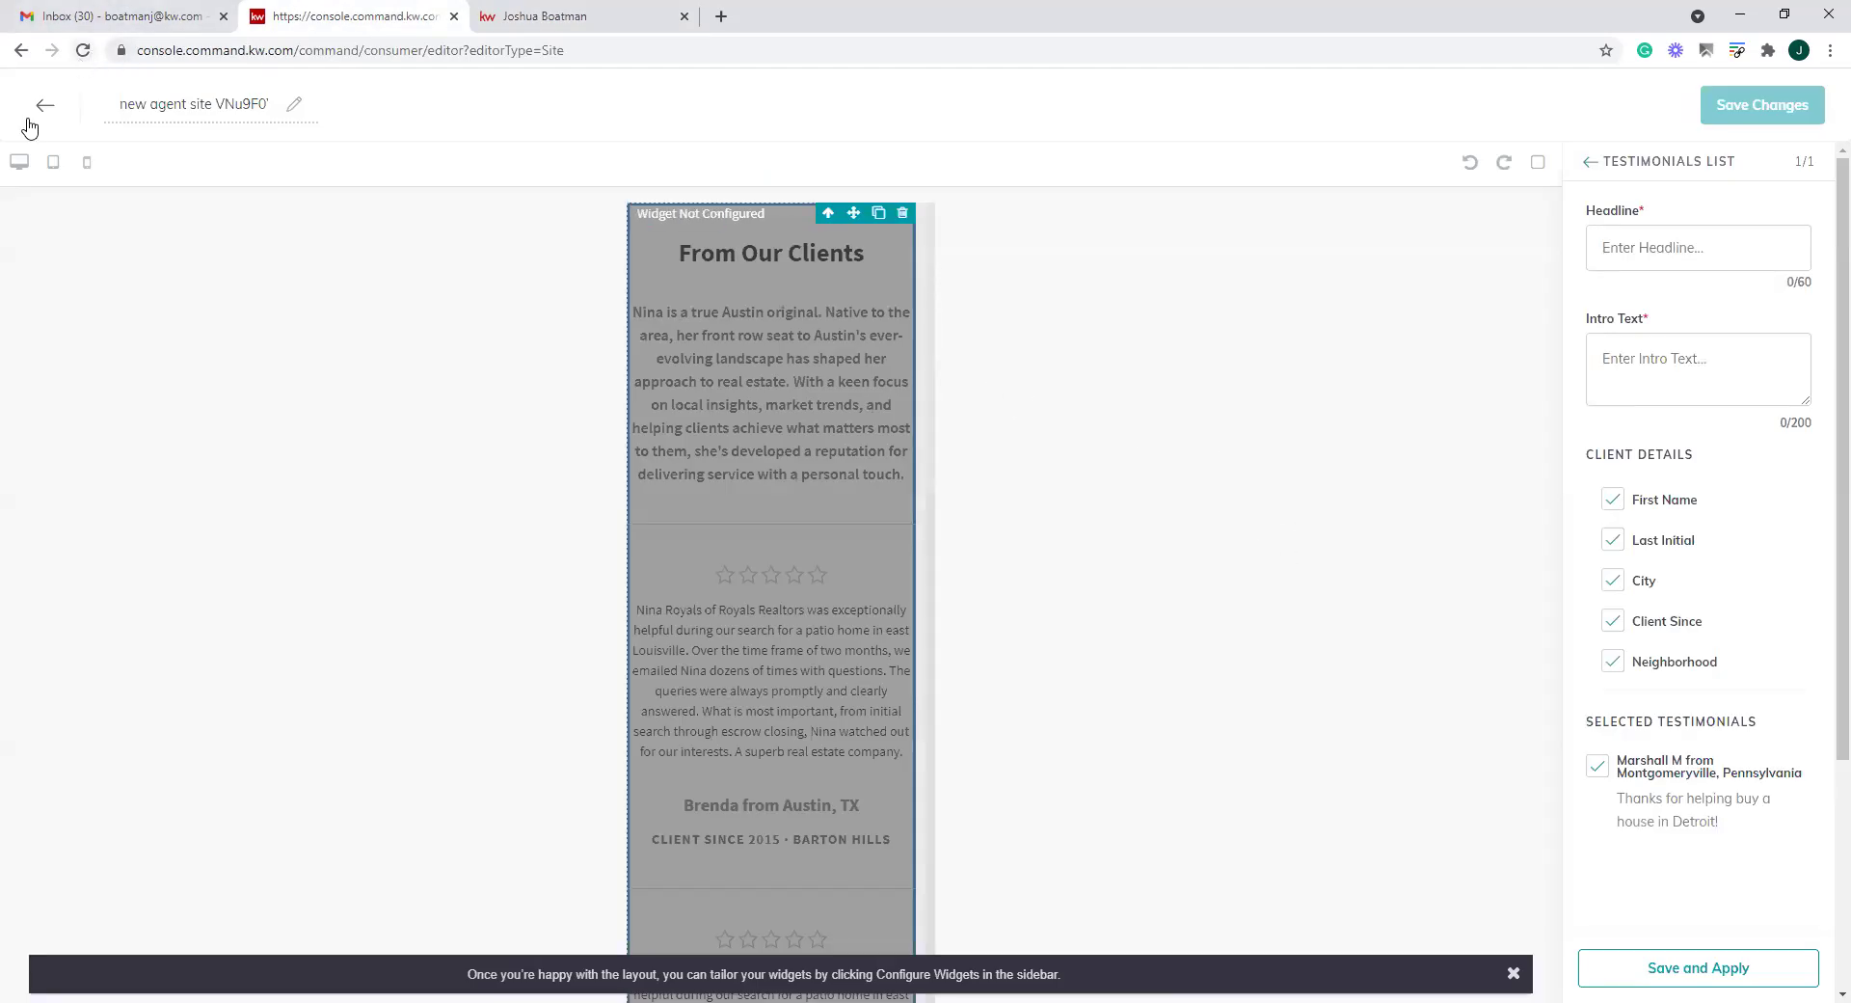
{"action": "left_click", "coordinate": [902, 213]}
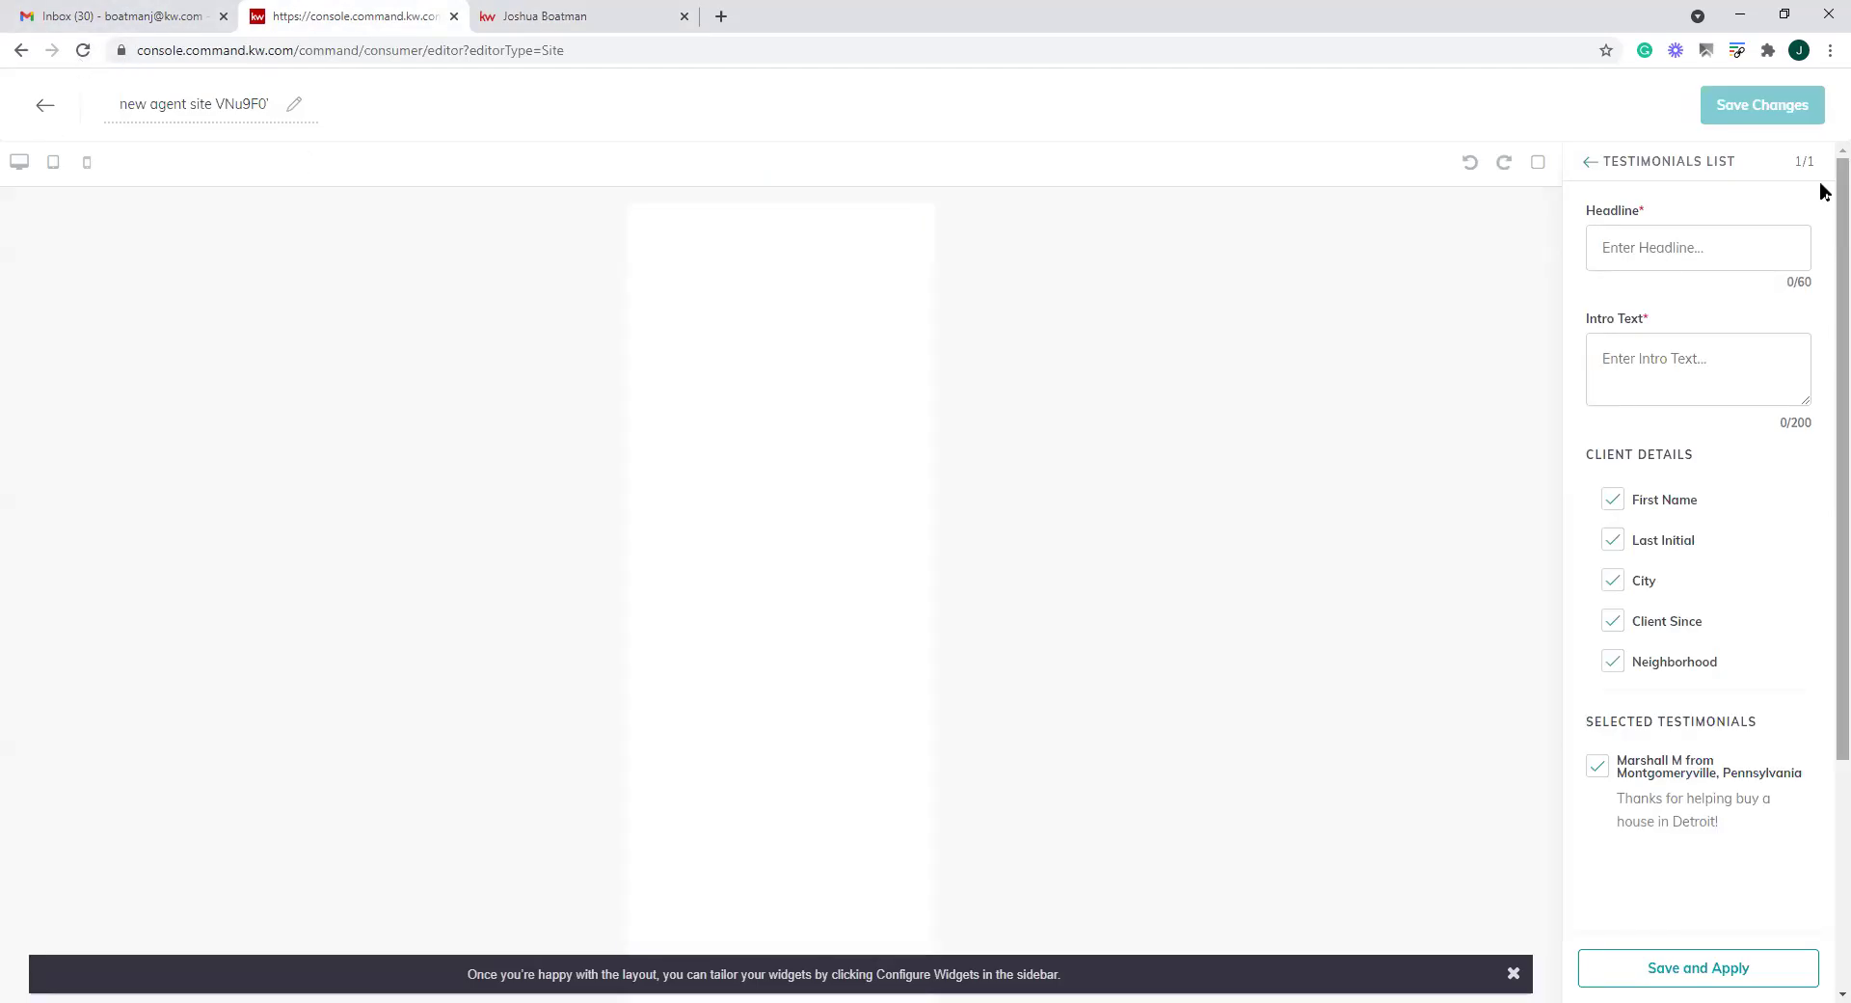
{"action": "left_click", "coordinate": [1588, 162]}
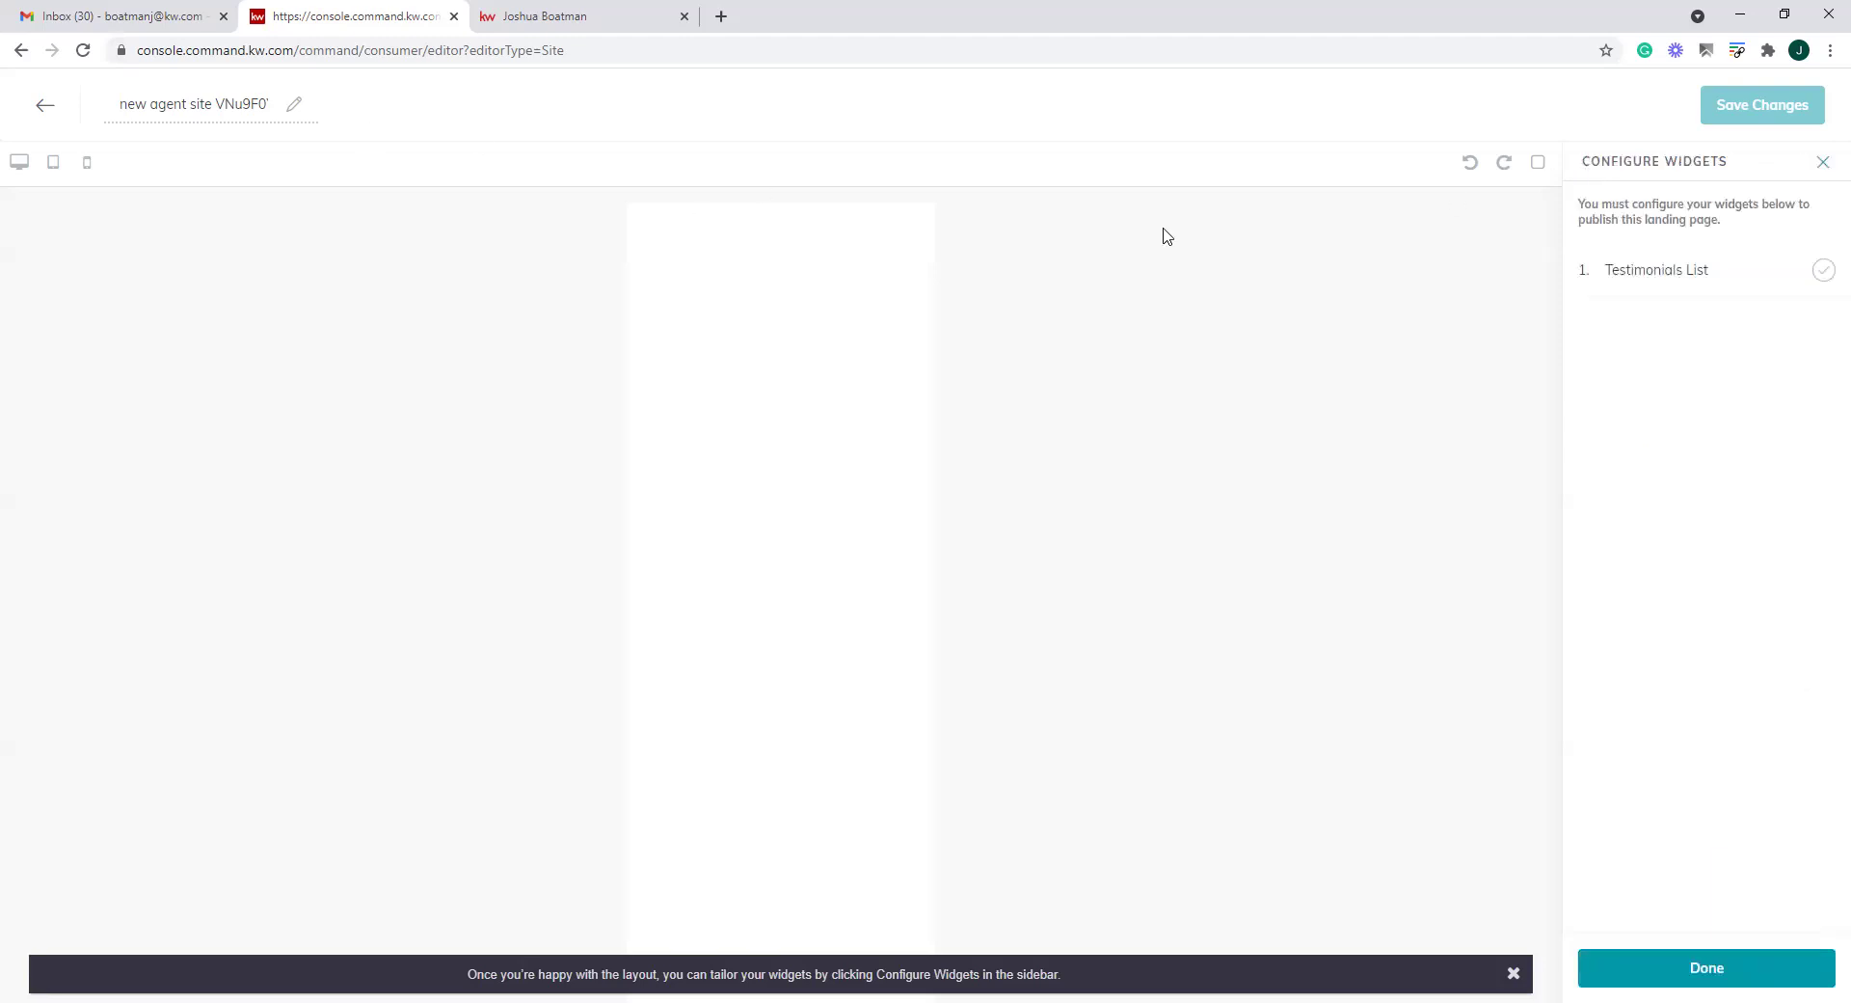
{"action": "left_click", "coordinate": [1823, 162]}
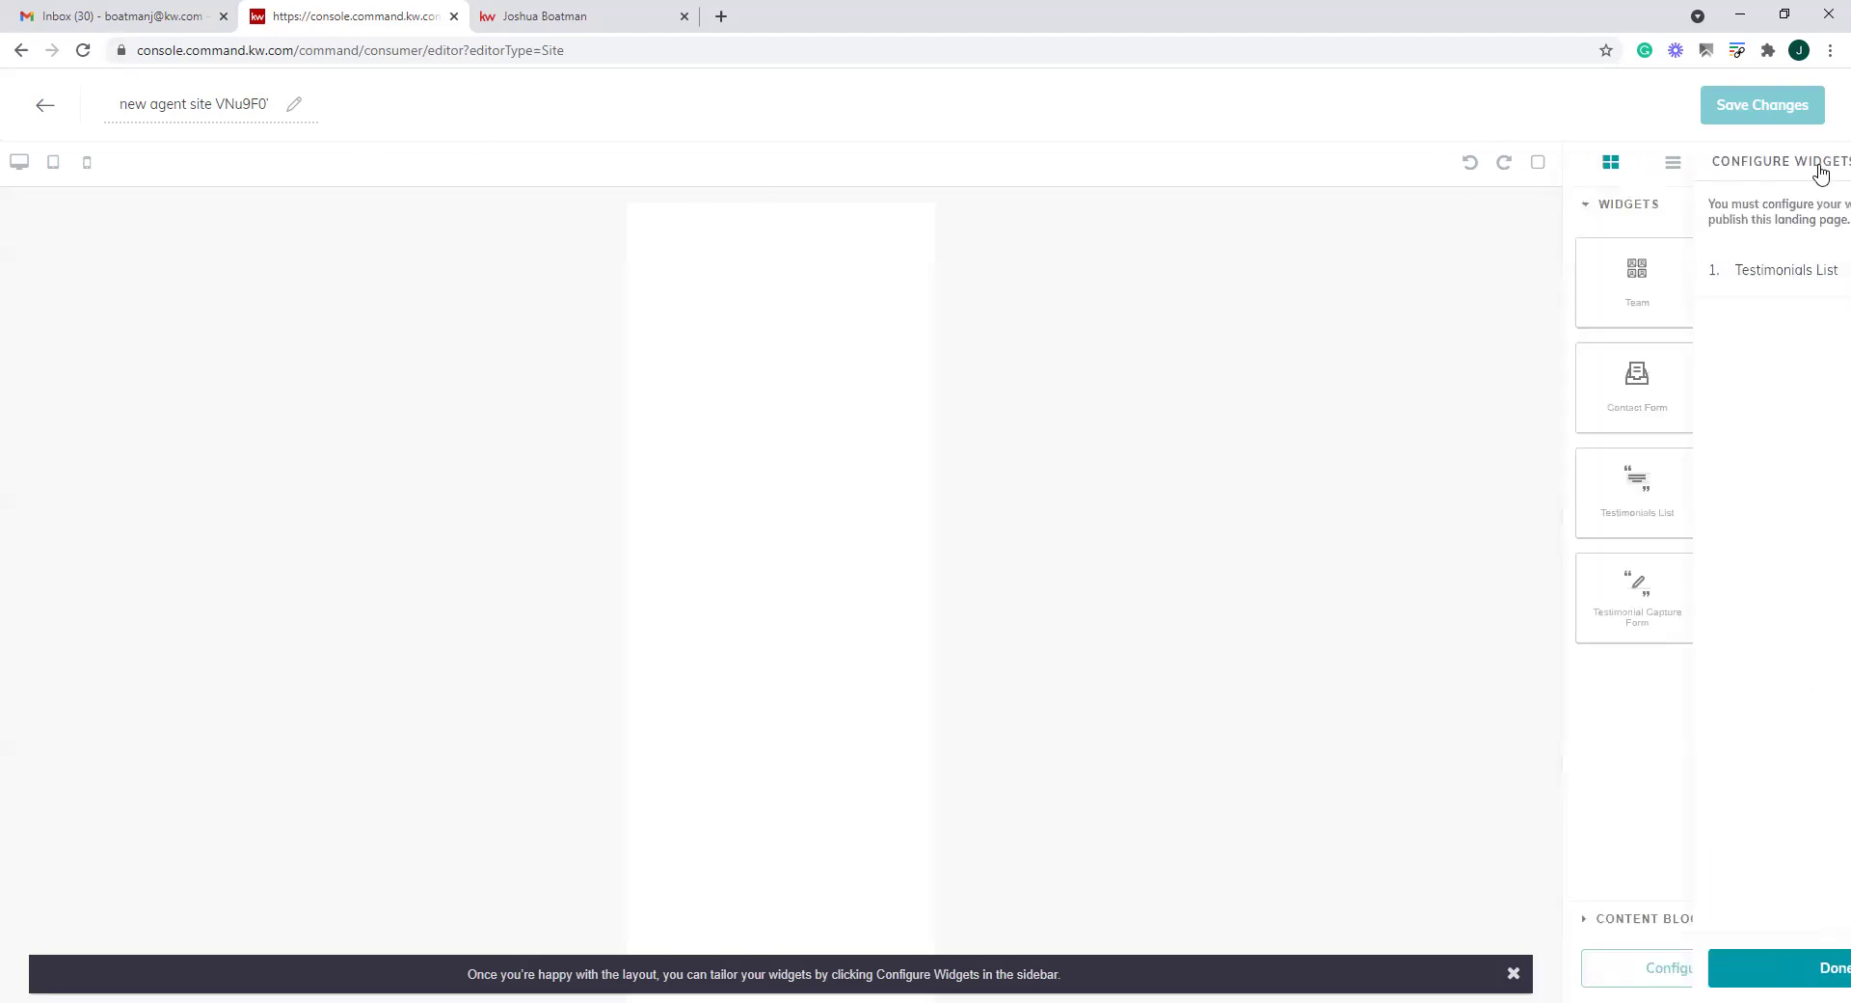
{"action": "left_click_drag", "start_coordinate": [1792, 385], "coordinate": [763, 365]}
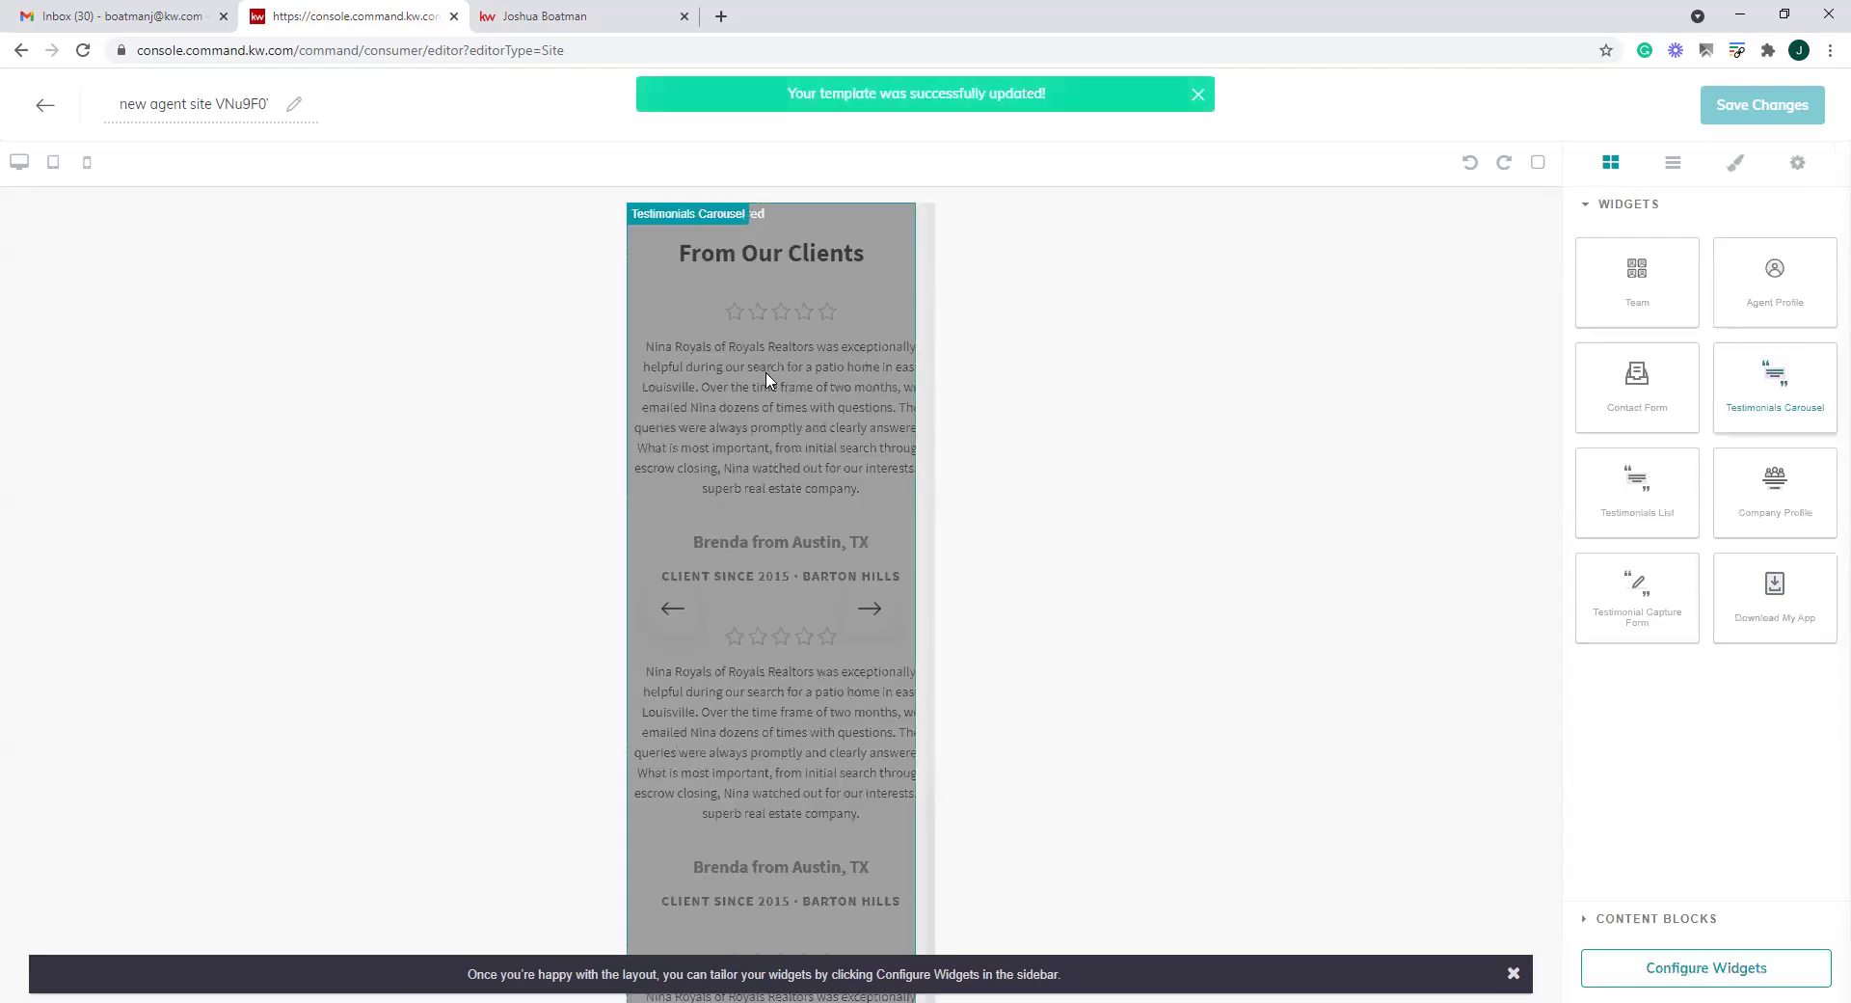
Limit the carousel to only the newly submitted testimonial and exit to the Agent Site Pages list
{"action": "left_click", "coordinate": [1721, 969]}
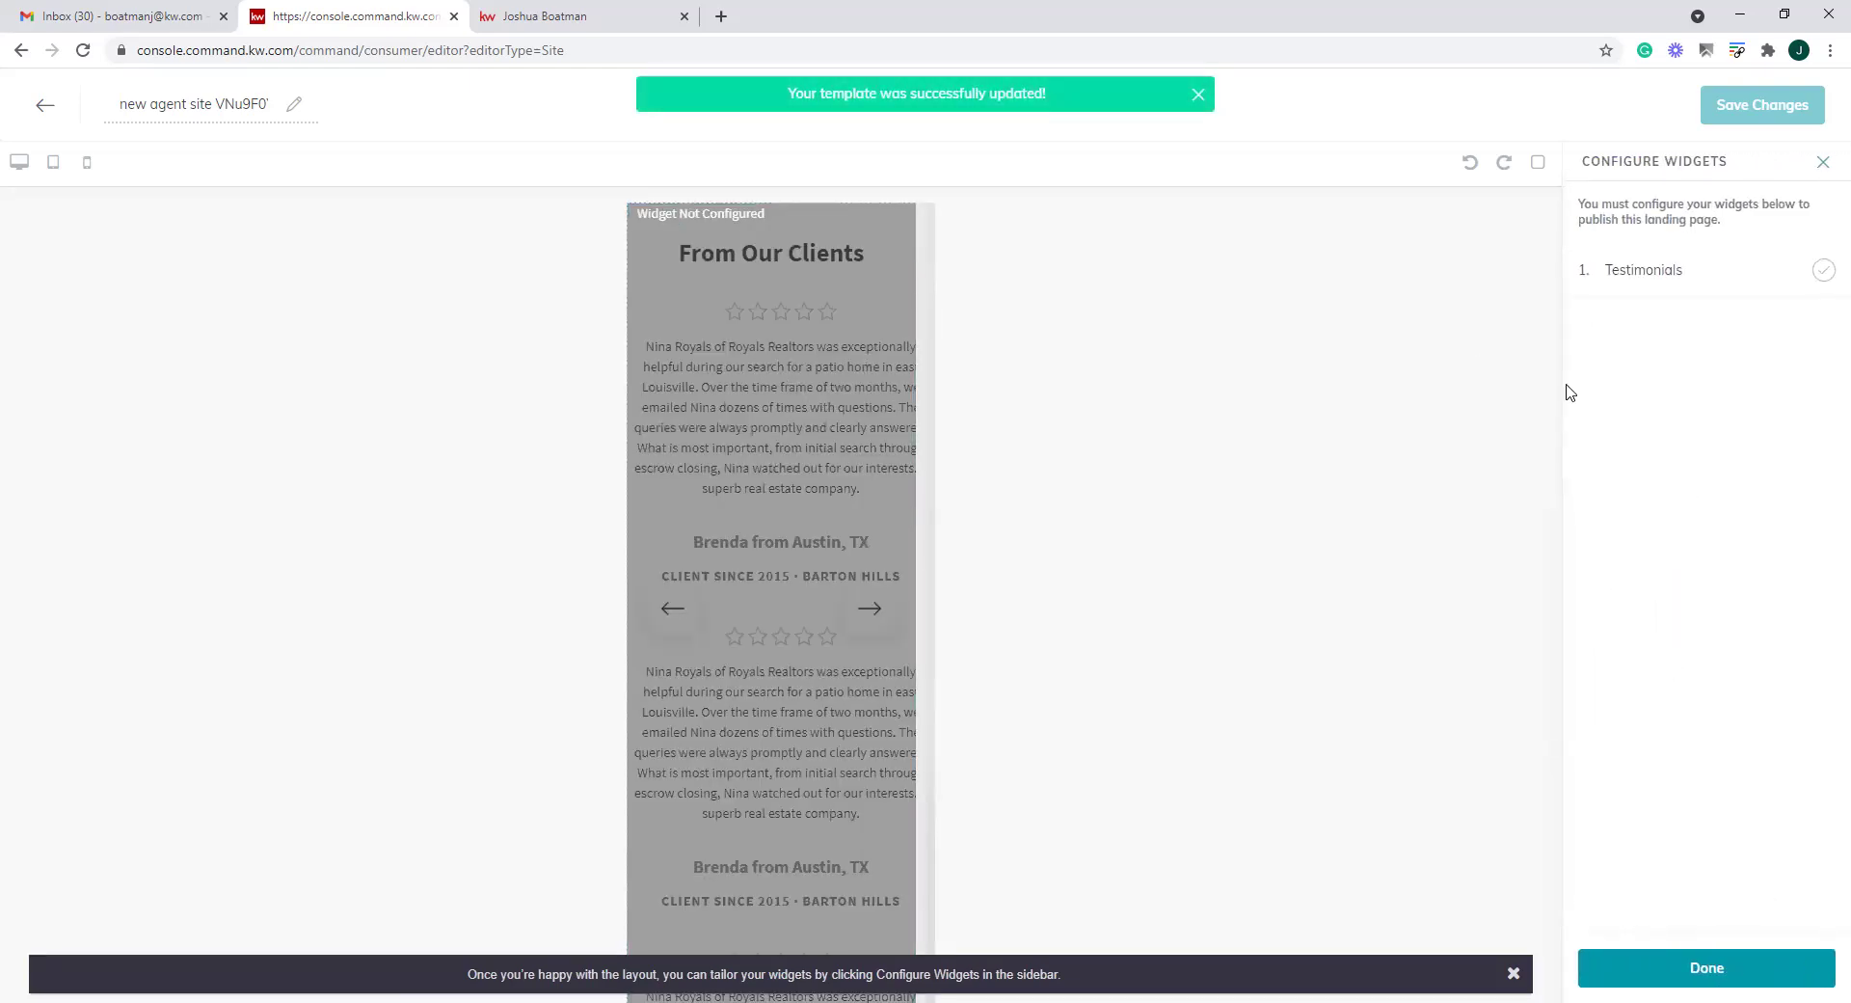
{"action": "left_click", "coordinate": [1689, 271]}
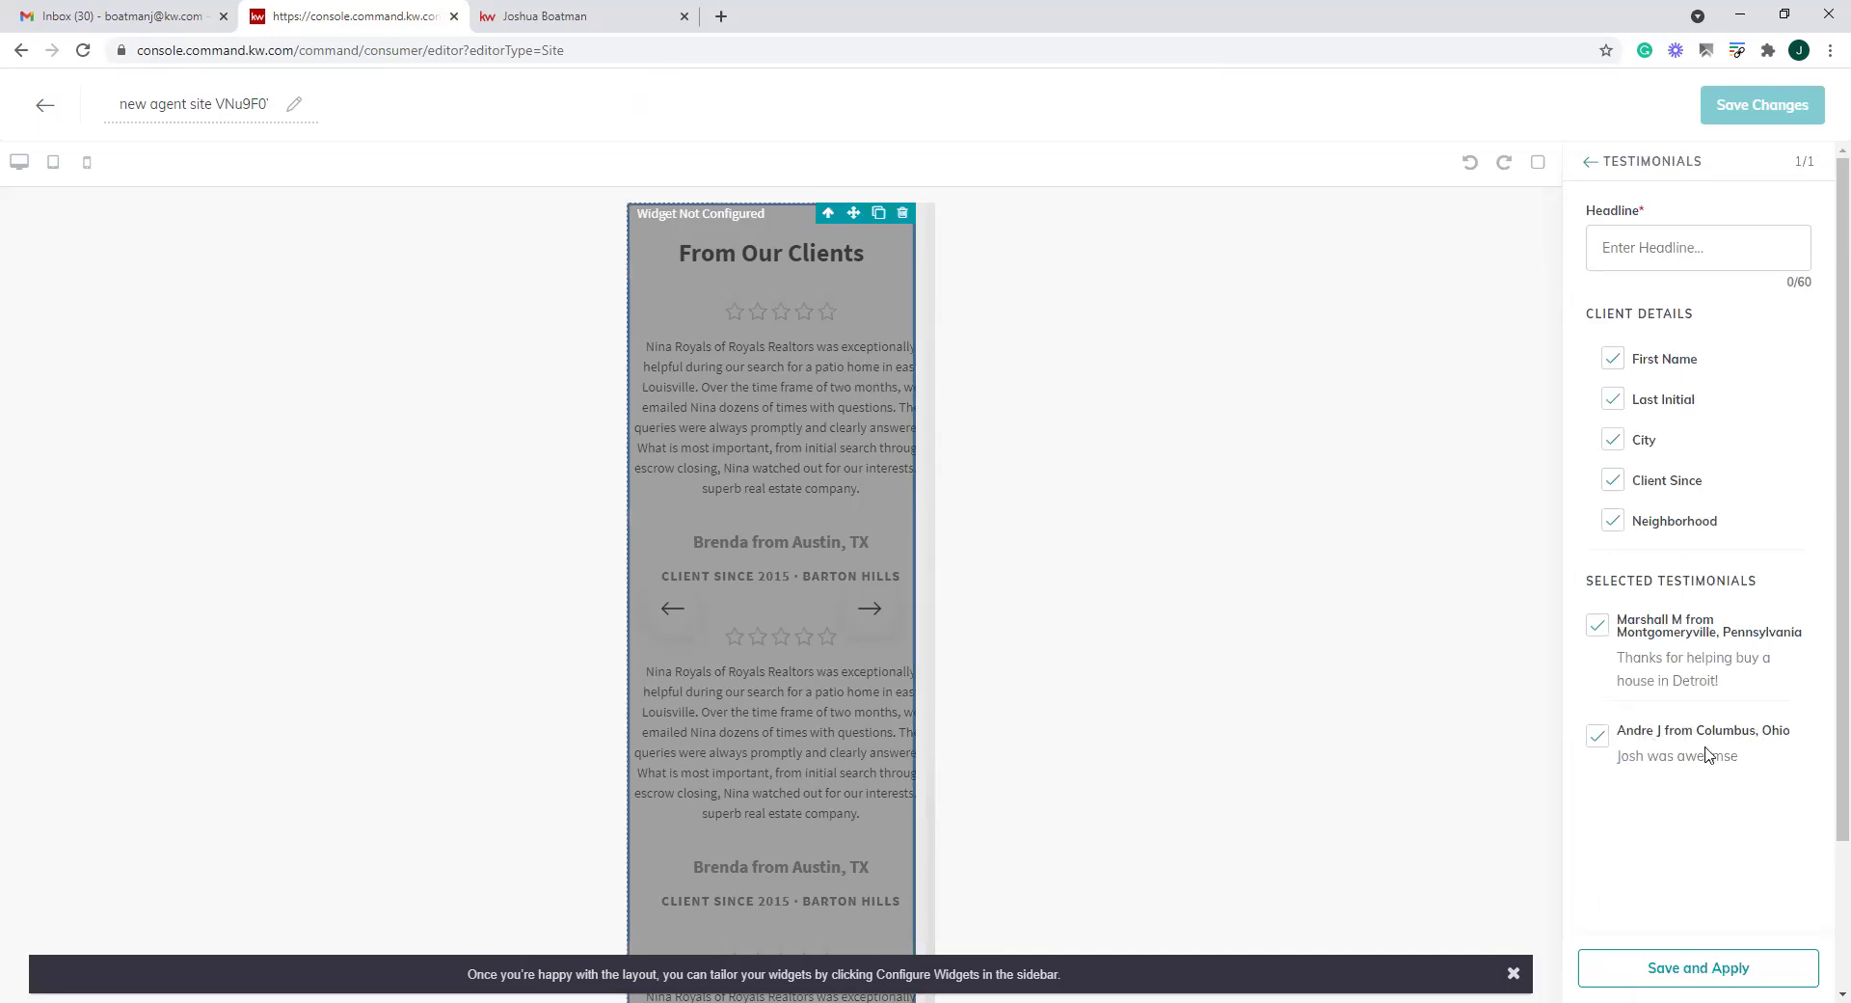
{"action": "left_click", "coordinate": [1600, 738]}
{"action": "left_click", "coordinate": [1604, 631]}
{"action": "left_click", "coordinate": [1596, 739]}
{"action": "scroll", "coordinate": [1695, 700], "scroll_direction": "down", "scroll_amount": 2}
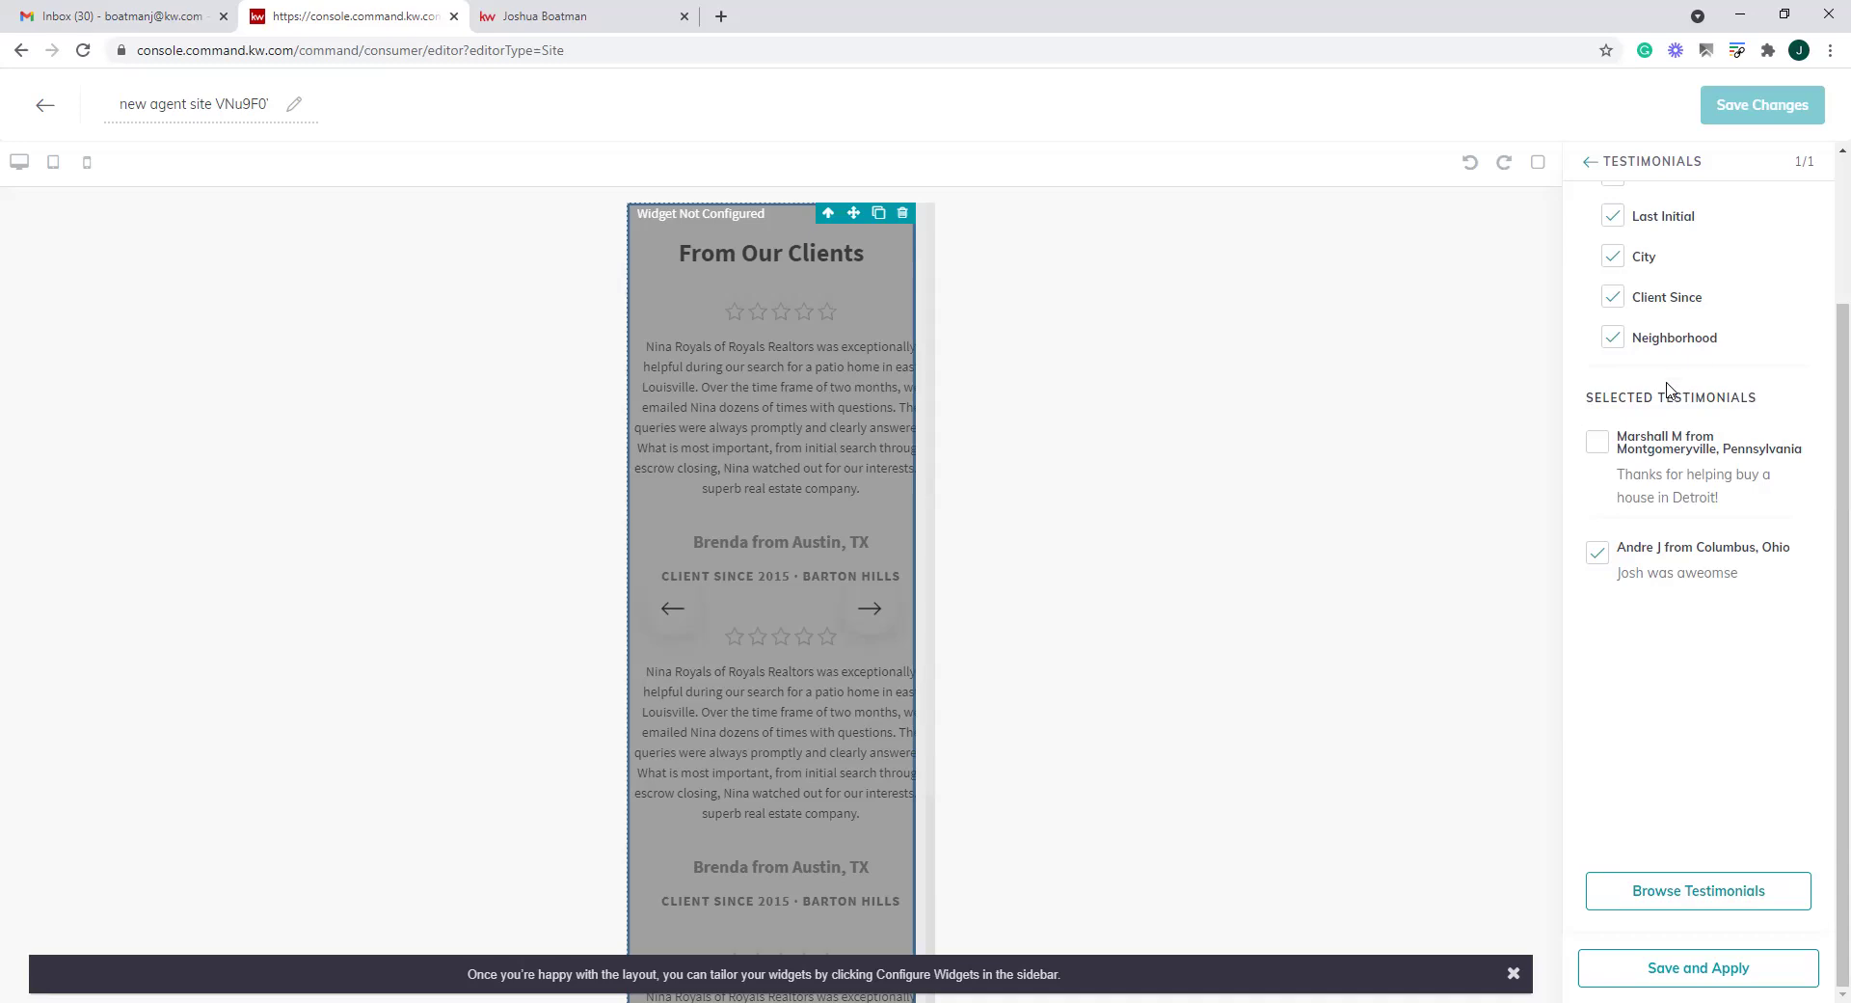
{"action": "left_click", "coordinate": [45, 105]}
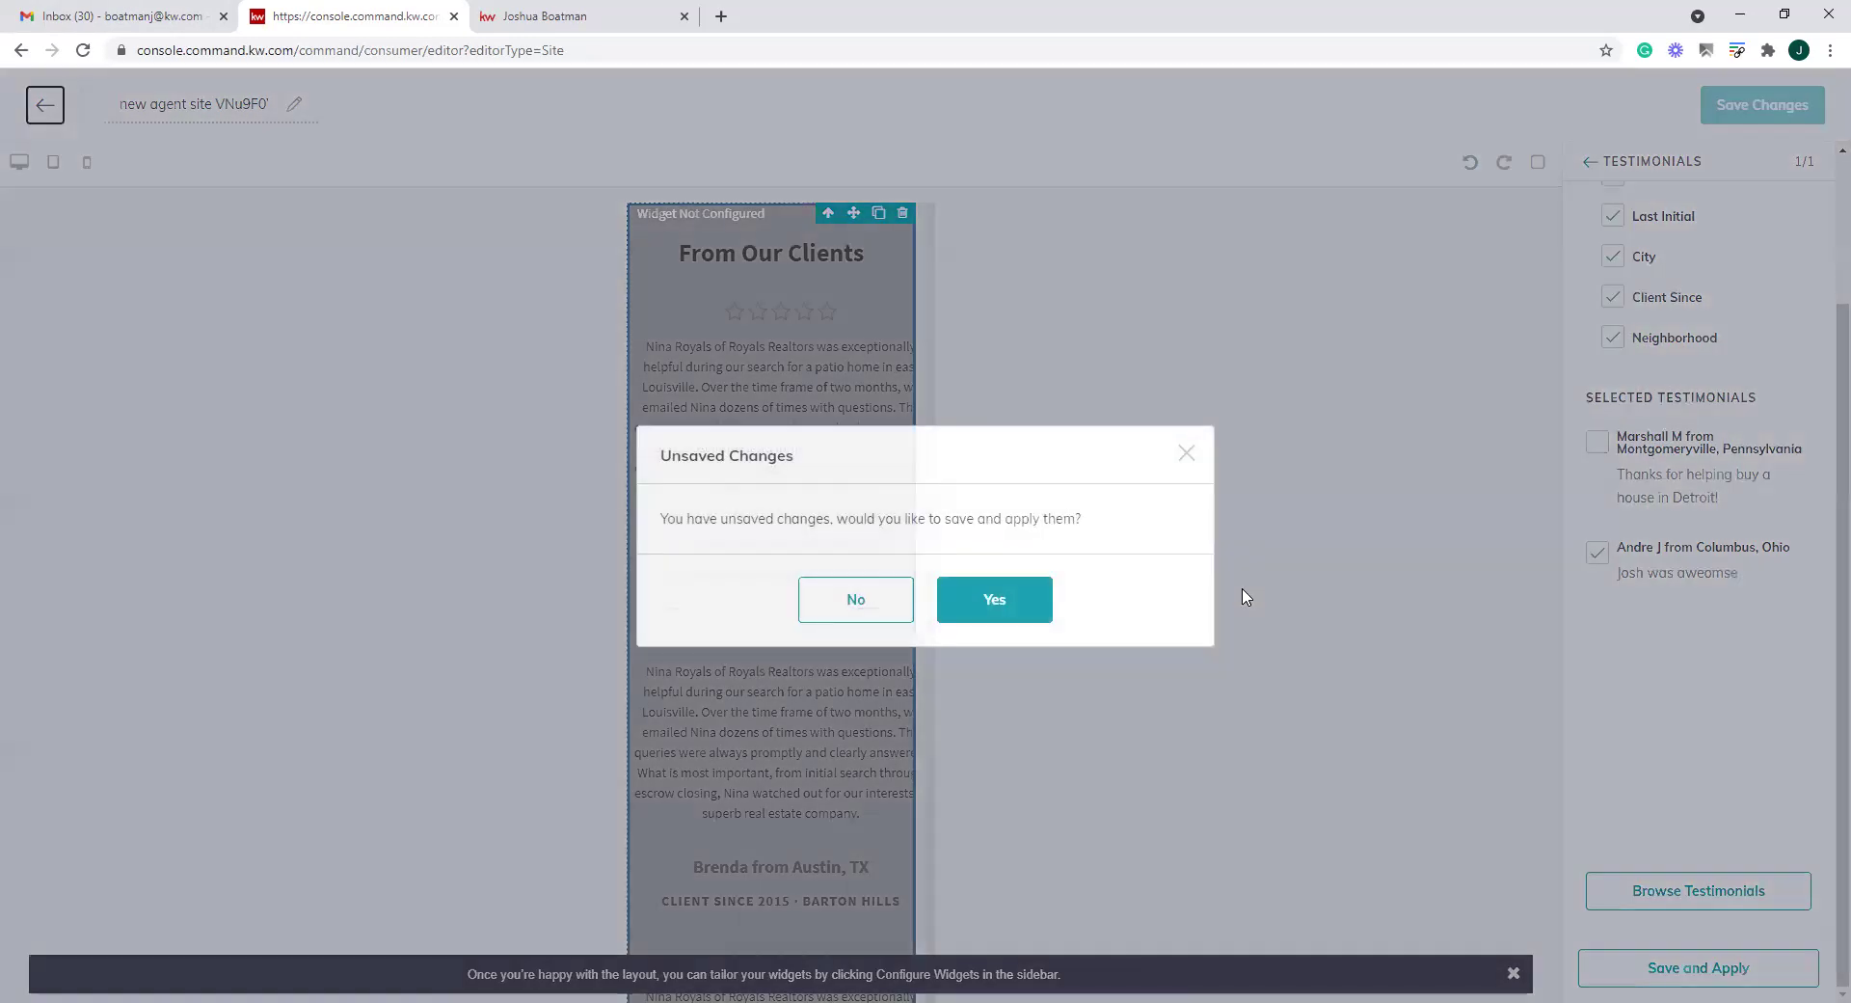
{"action": "key", "text": "Return"}
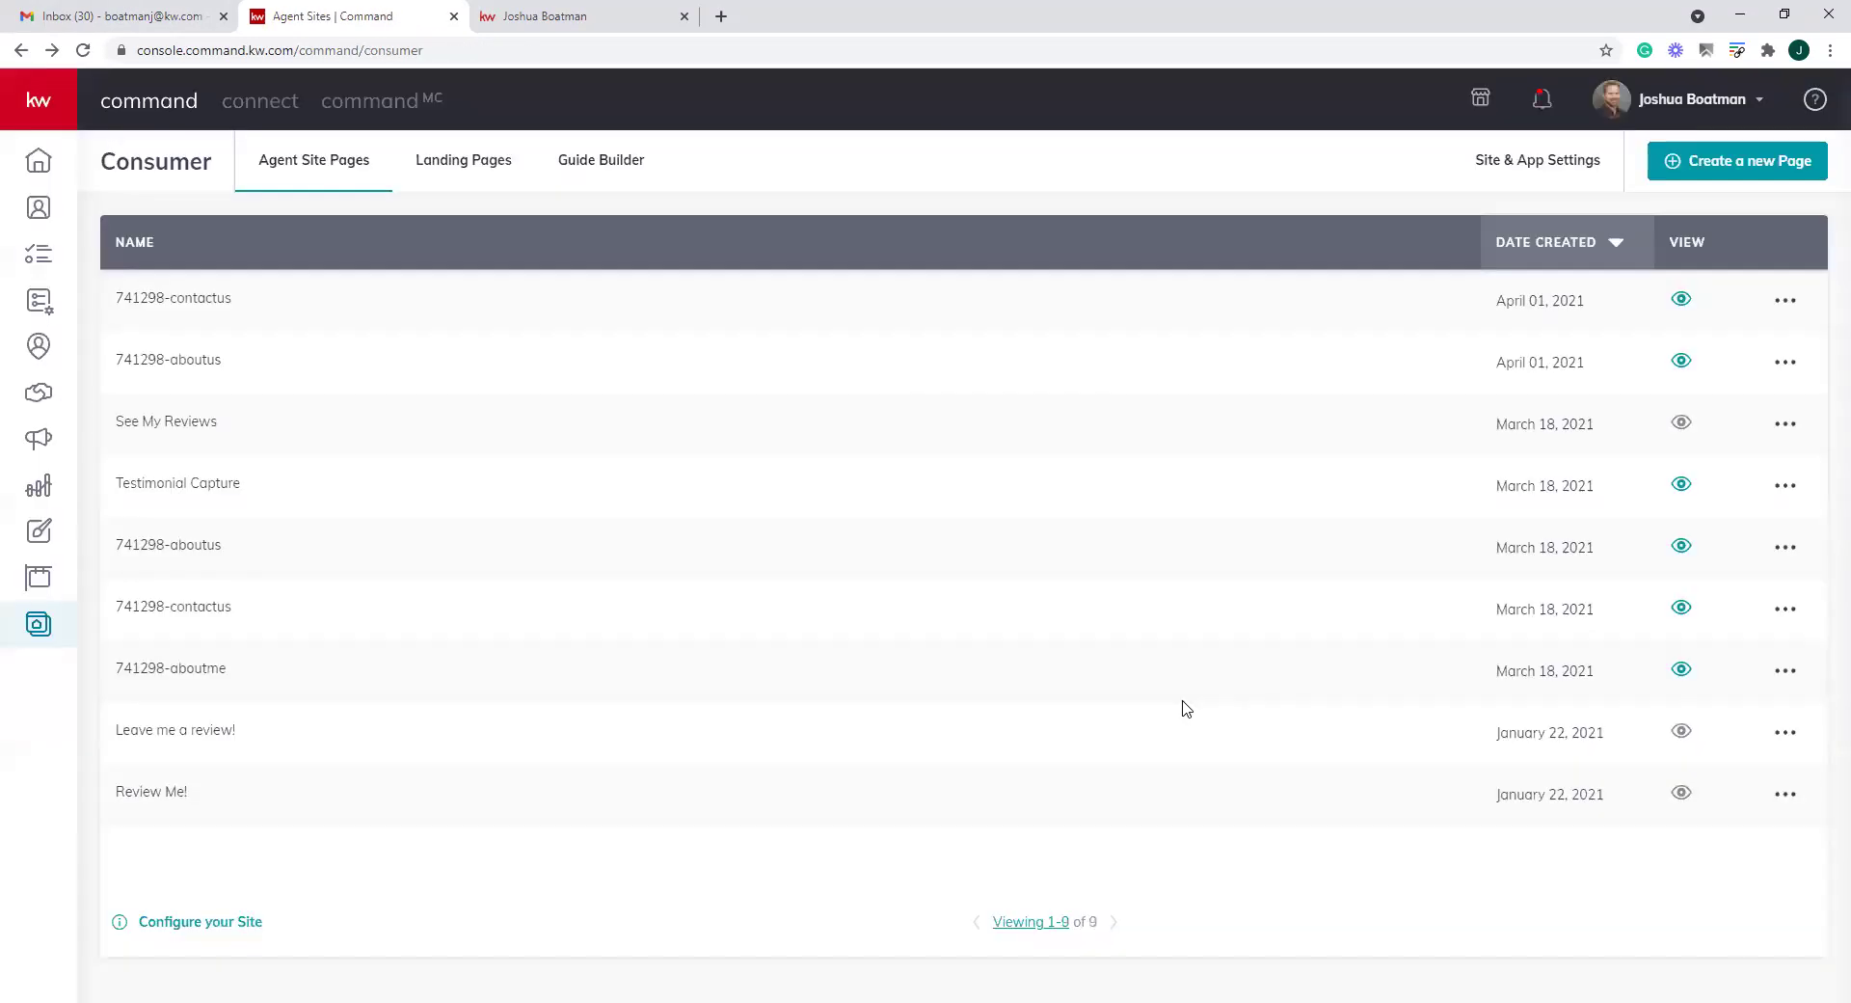
{"action": "left_click", "coordinate": [1679, 169]}
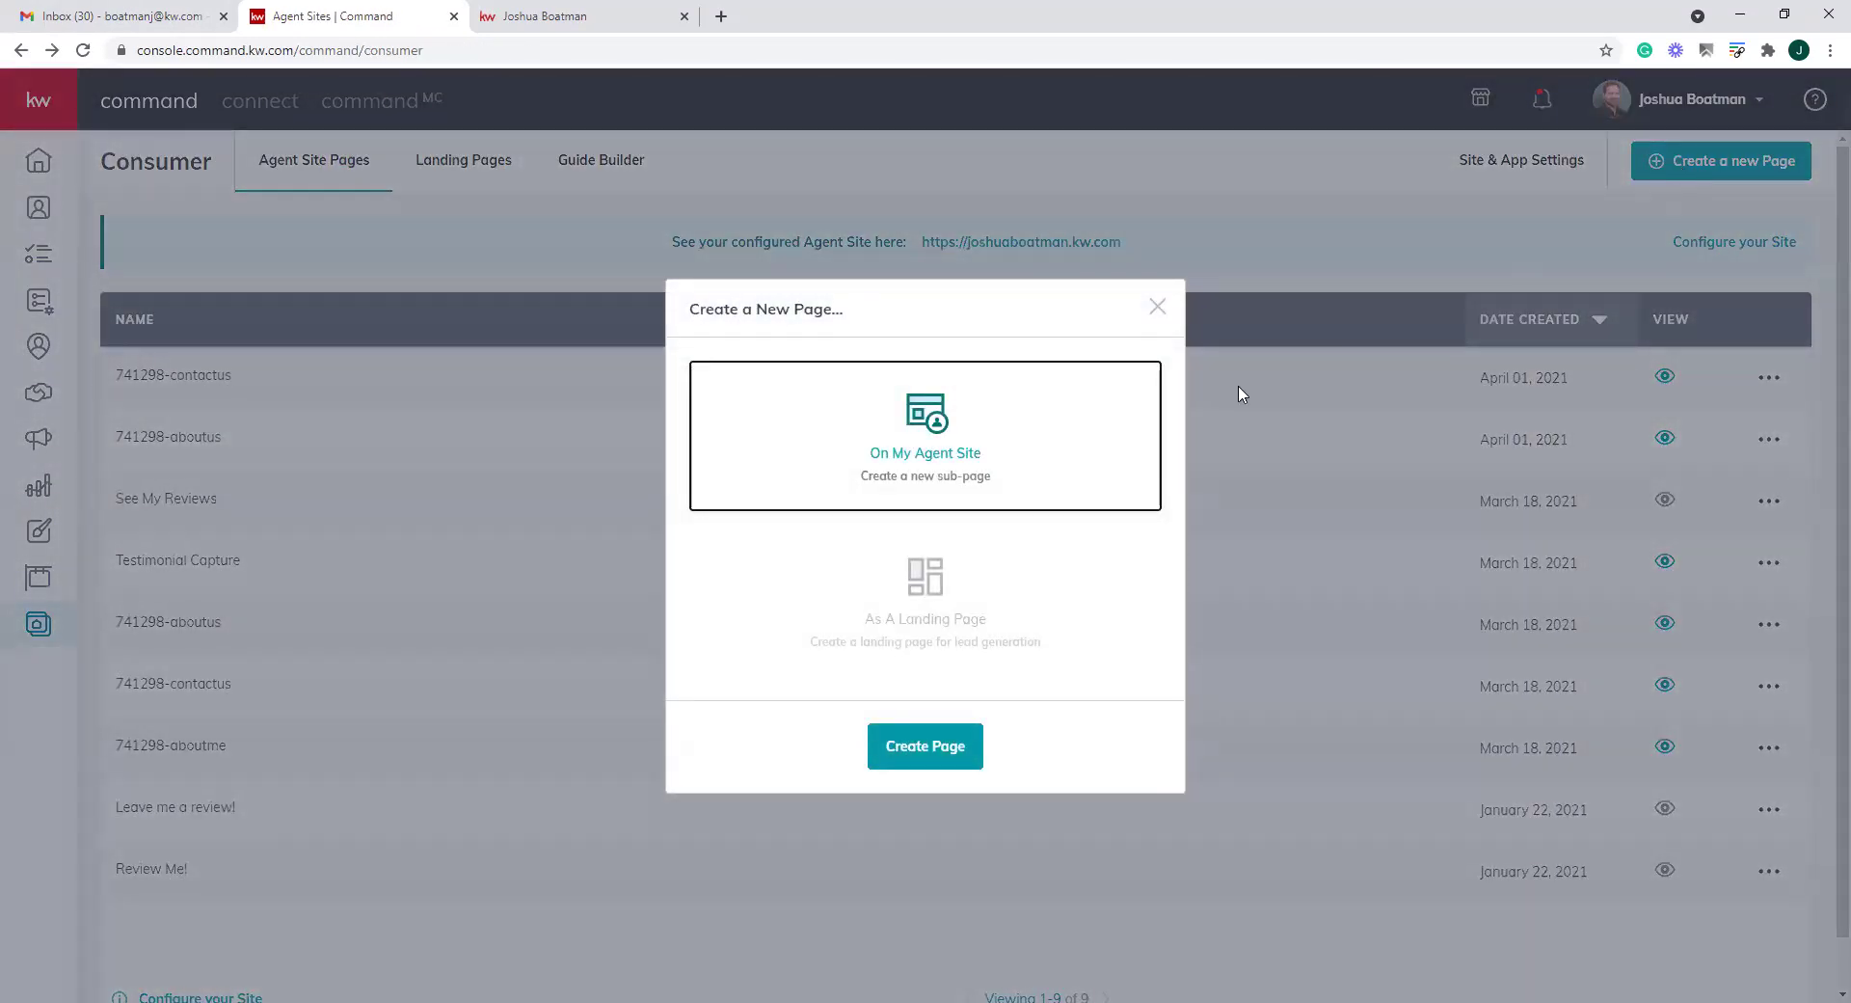
{"action": "left_click", "coordinate": [928, 757]}
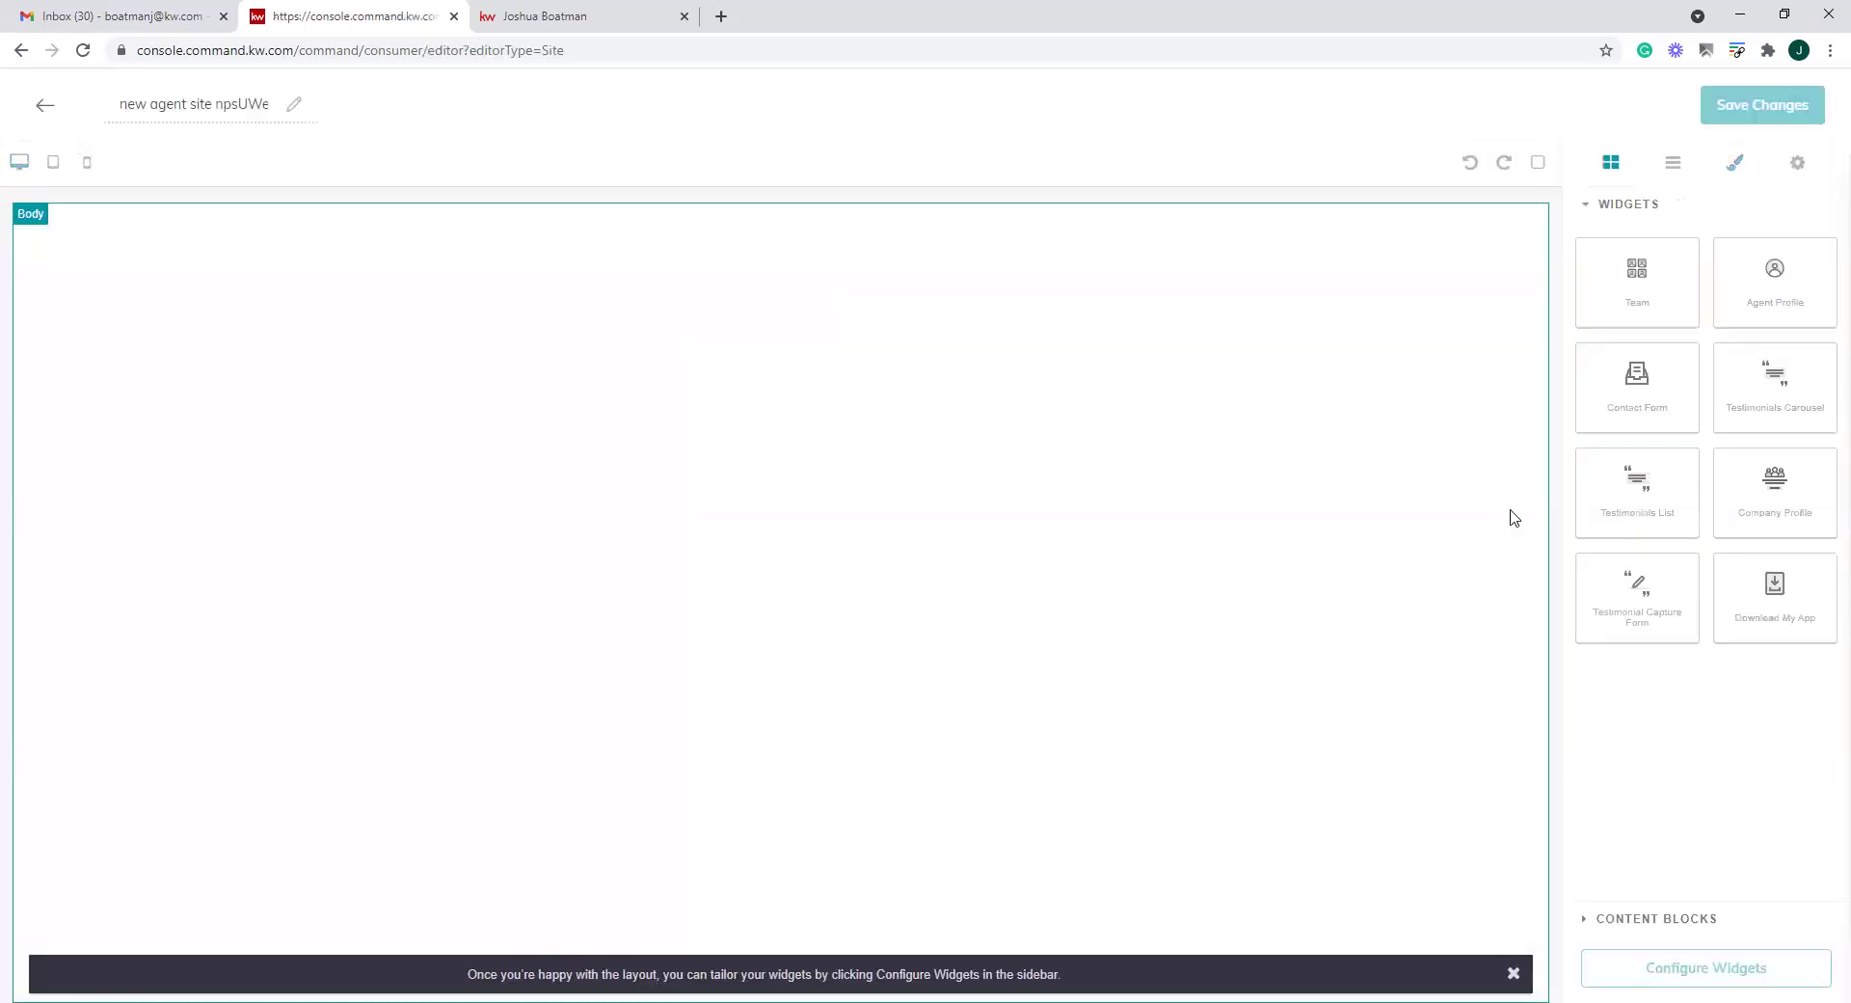
{"action": "left_click_drag", "start_coordinate": [1745, 492], "coordinate": [675, 453]}
{"action": "scroll", "coordinate": [868, 608], "scroll_direction": "down", "scroll_amount": 4}
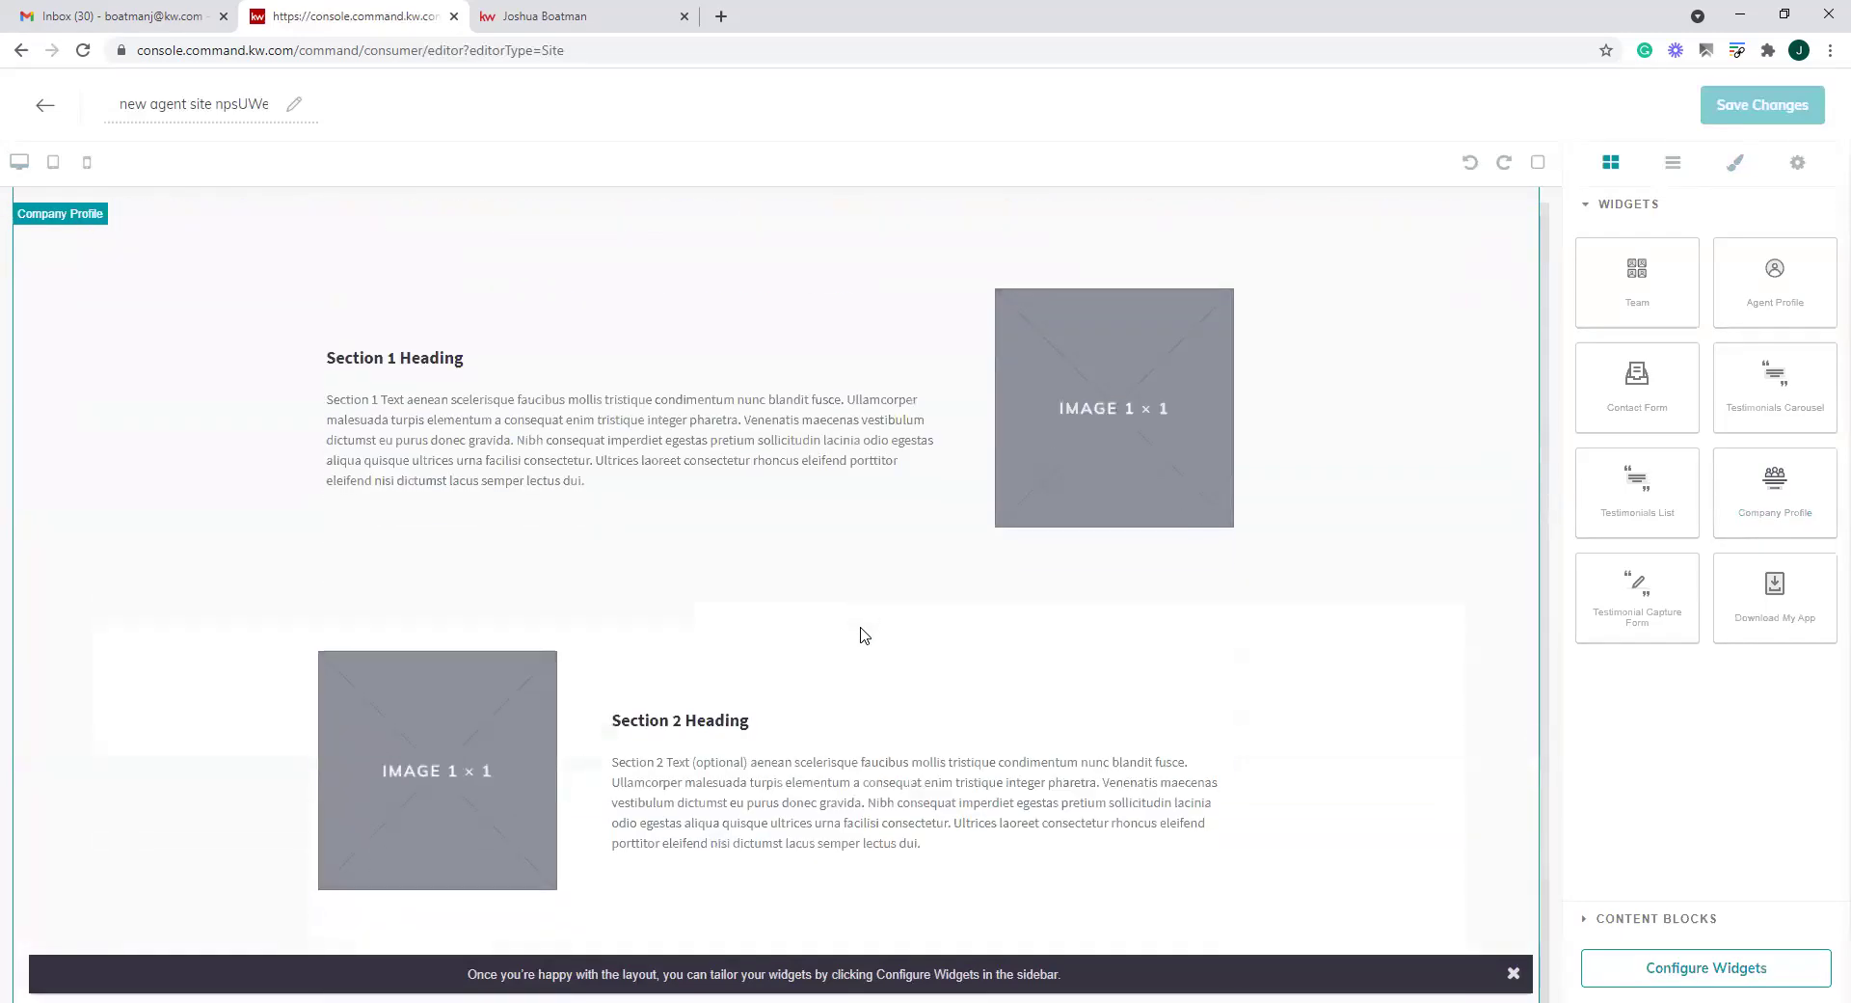
{"action": "scroll", "coordinate": [865, 636], "scroll_direction": "down", "scroll_amount": 2}
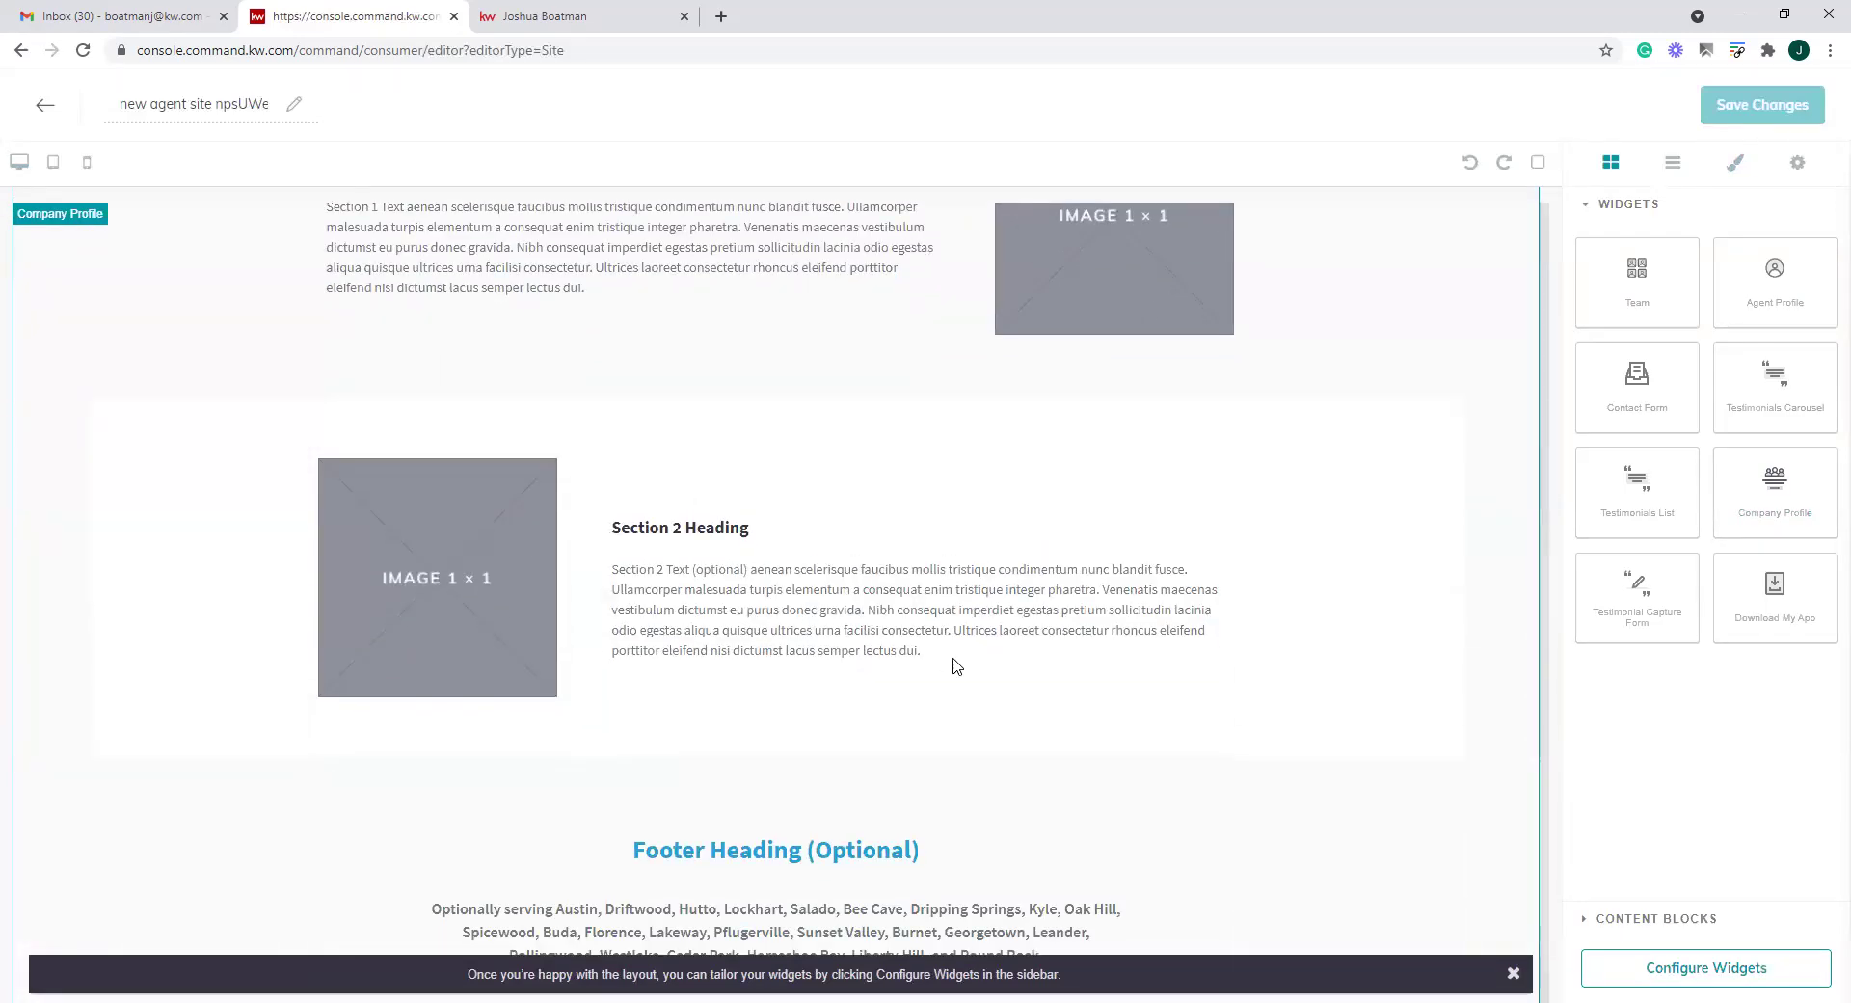
{"action": "scroll", "coordinate": [955, 663], "scroll_direction": "up", "scroll_amount": 4}
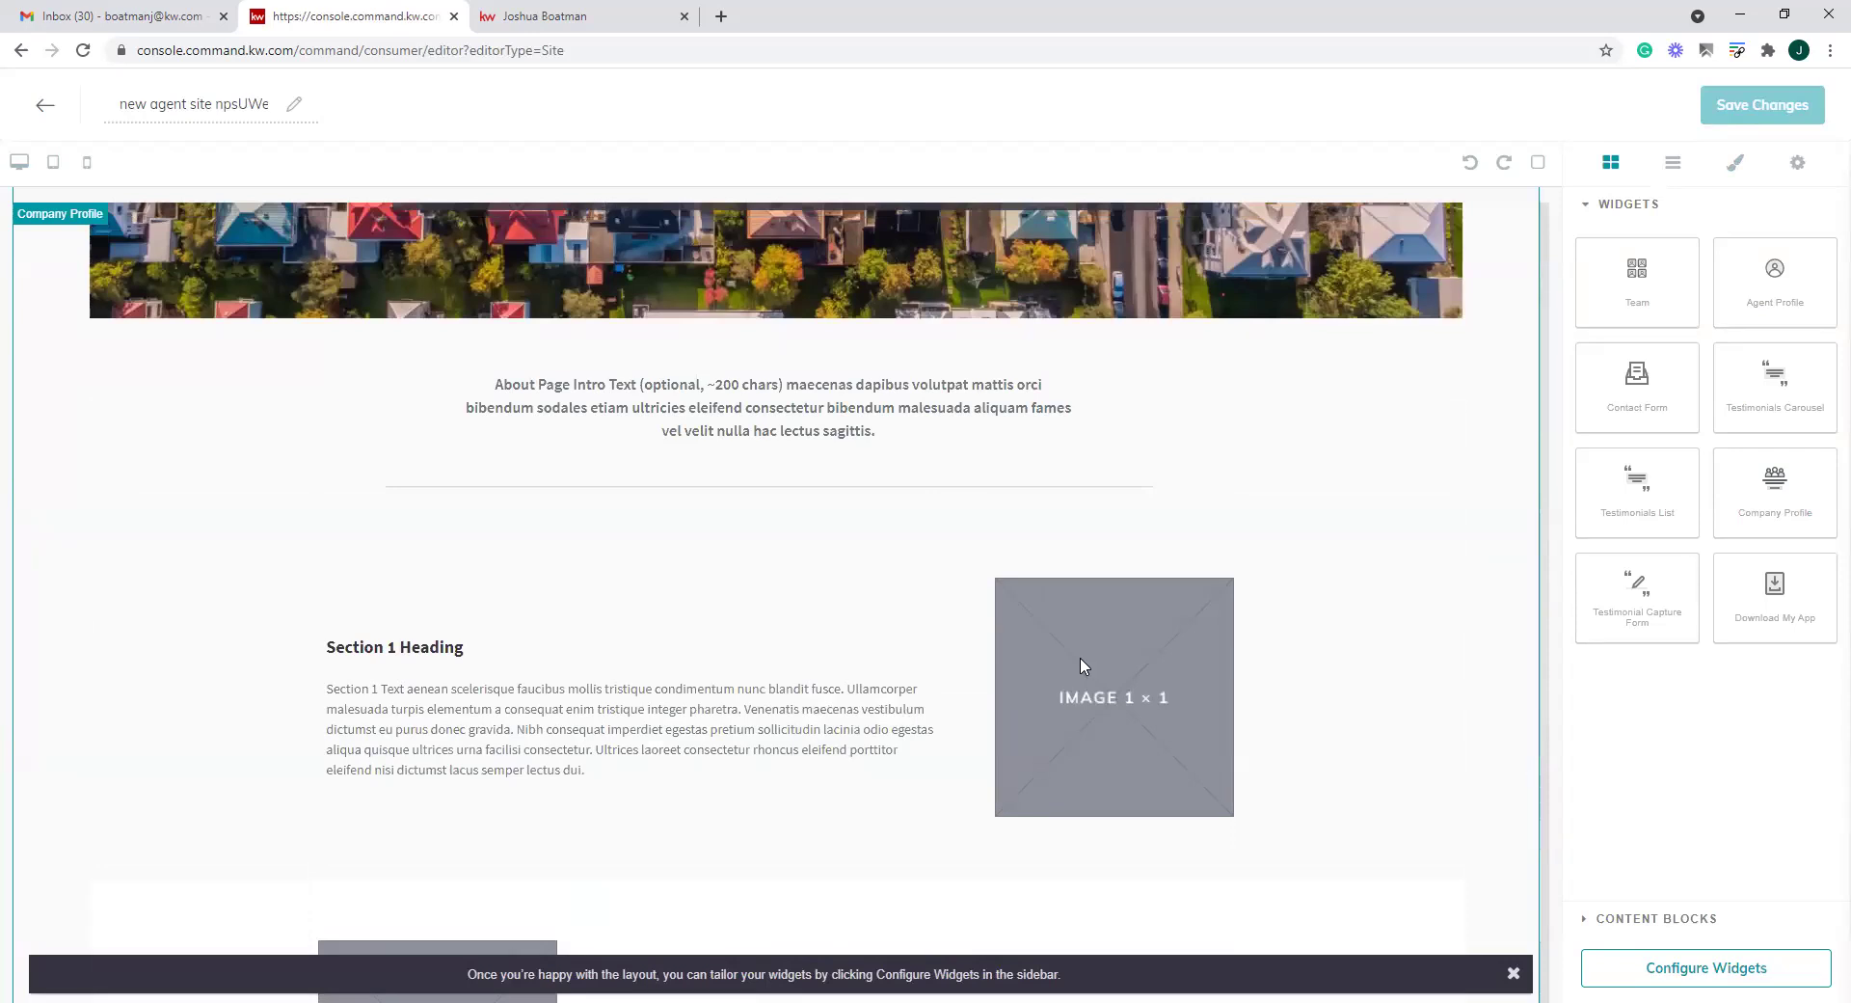
{"action": "scroll", "coordinate": [813, 641], "scroll_direction": "up", "scroll_amount": 2}
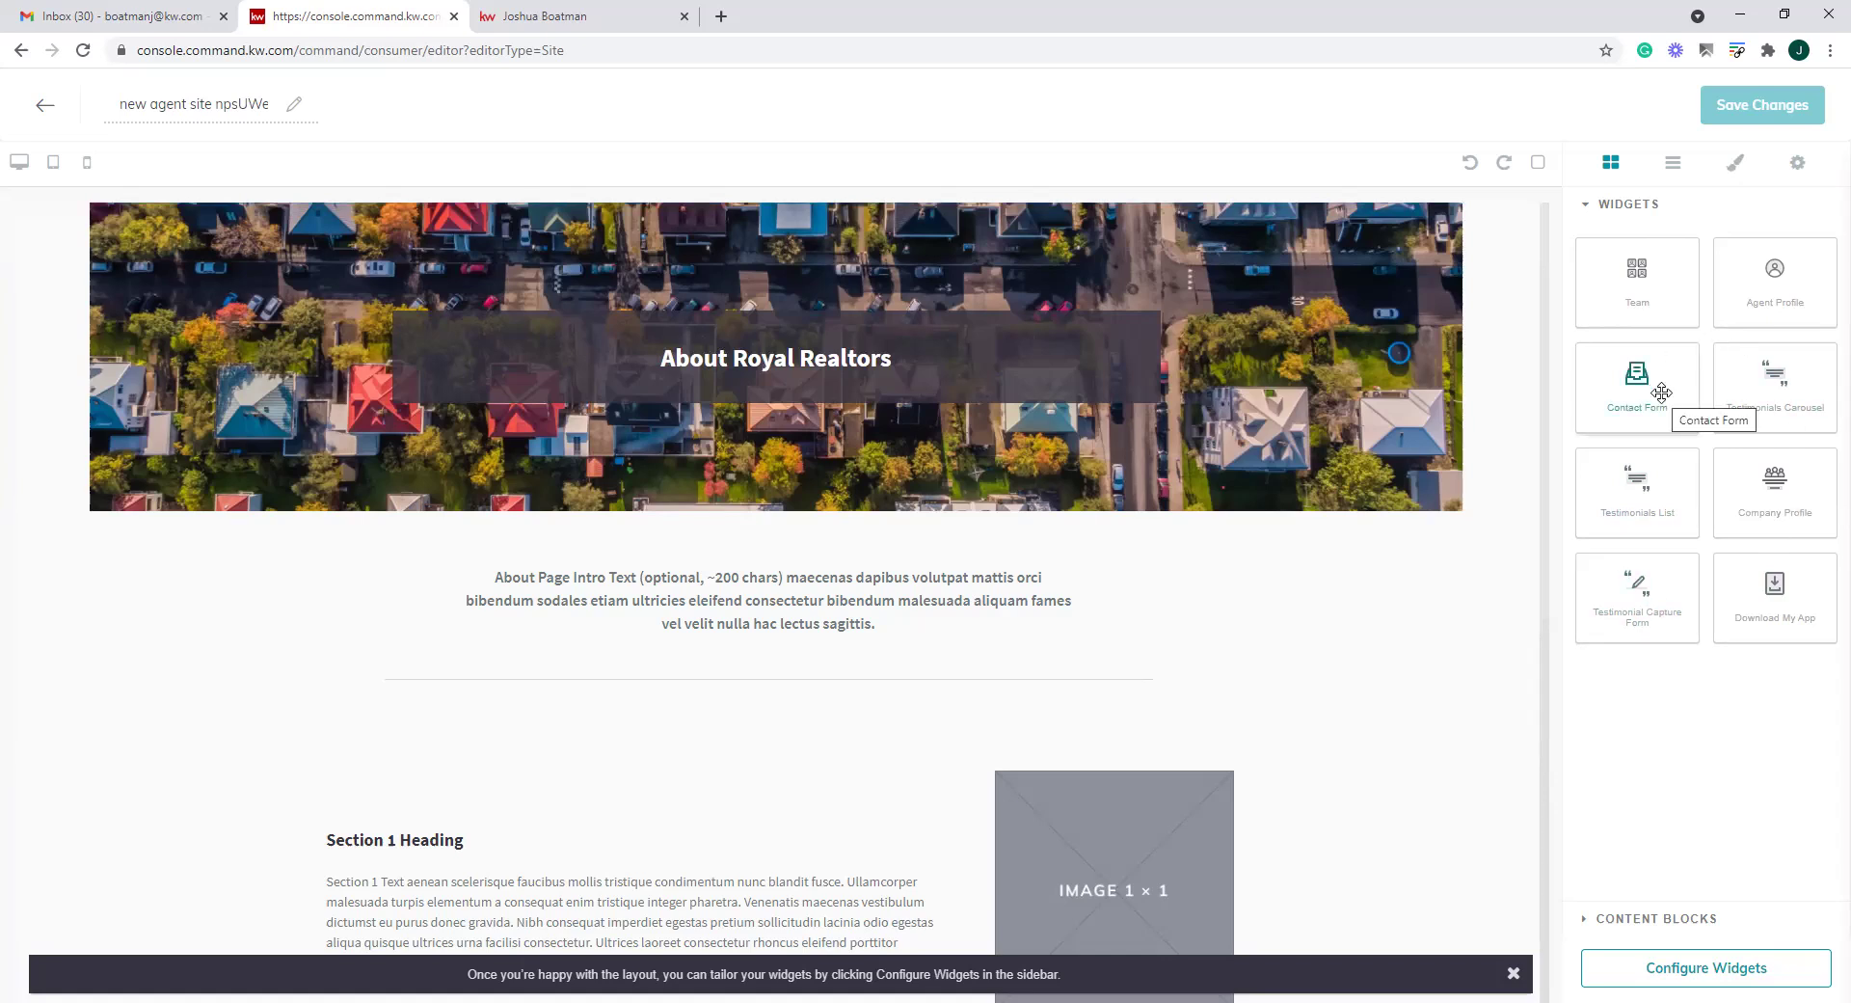
{"action": "left_click", "coordinate": [45, 104]}
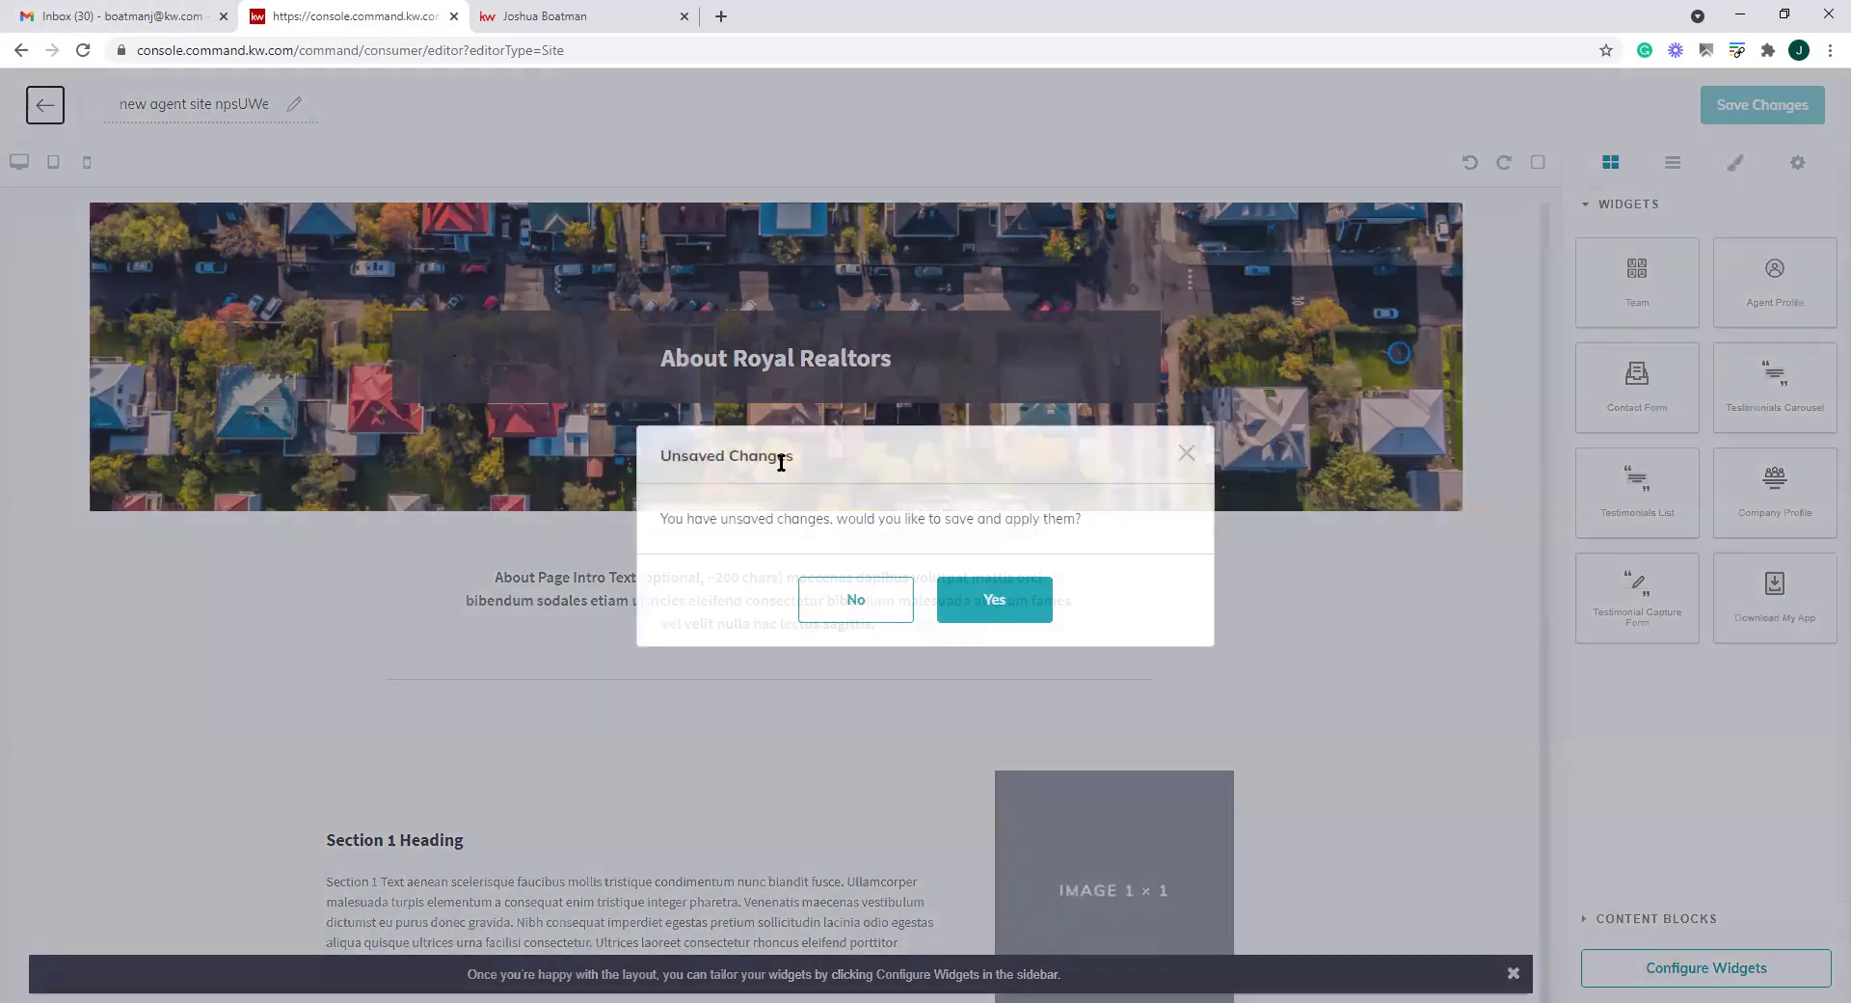
{"action": "left_click", "coordinate": [873, 613]}
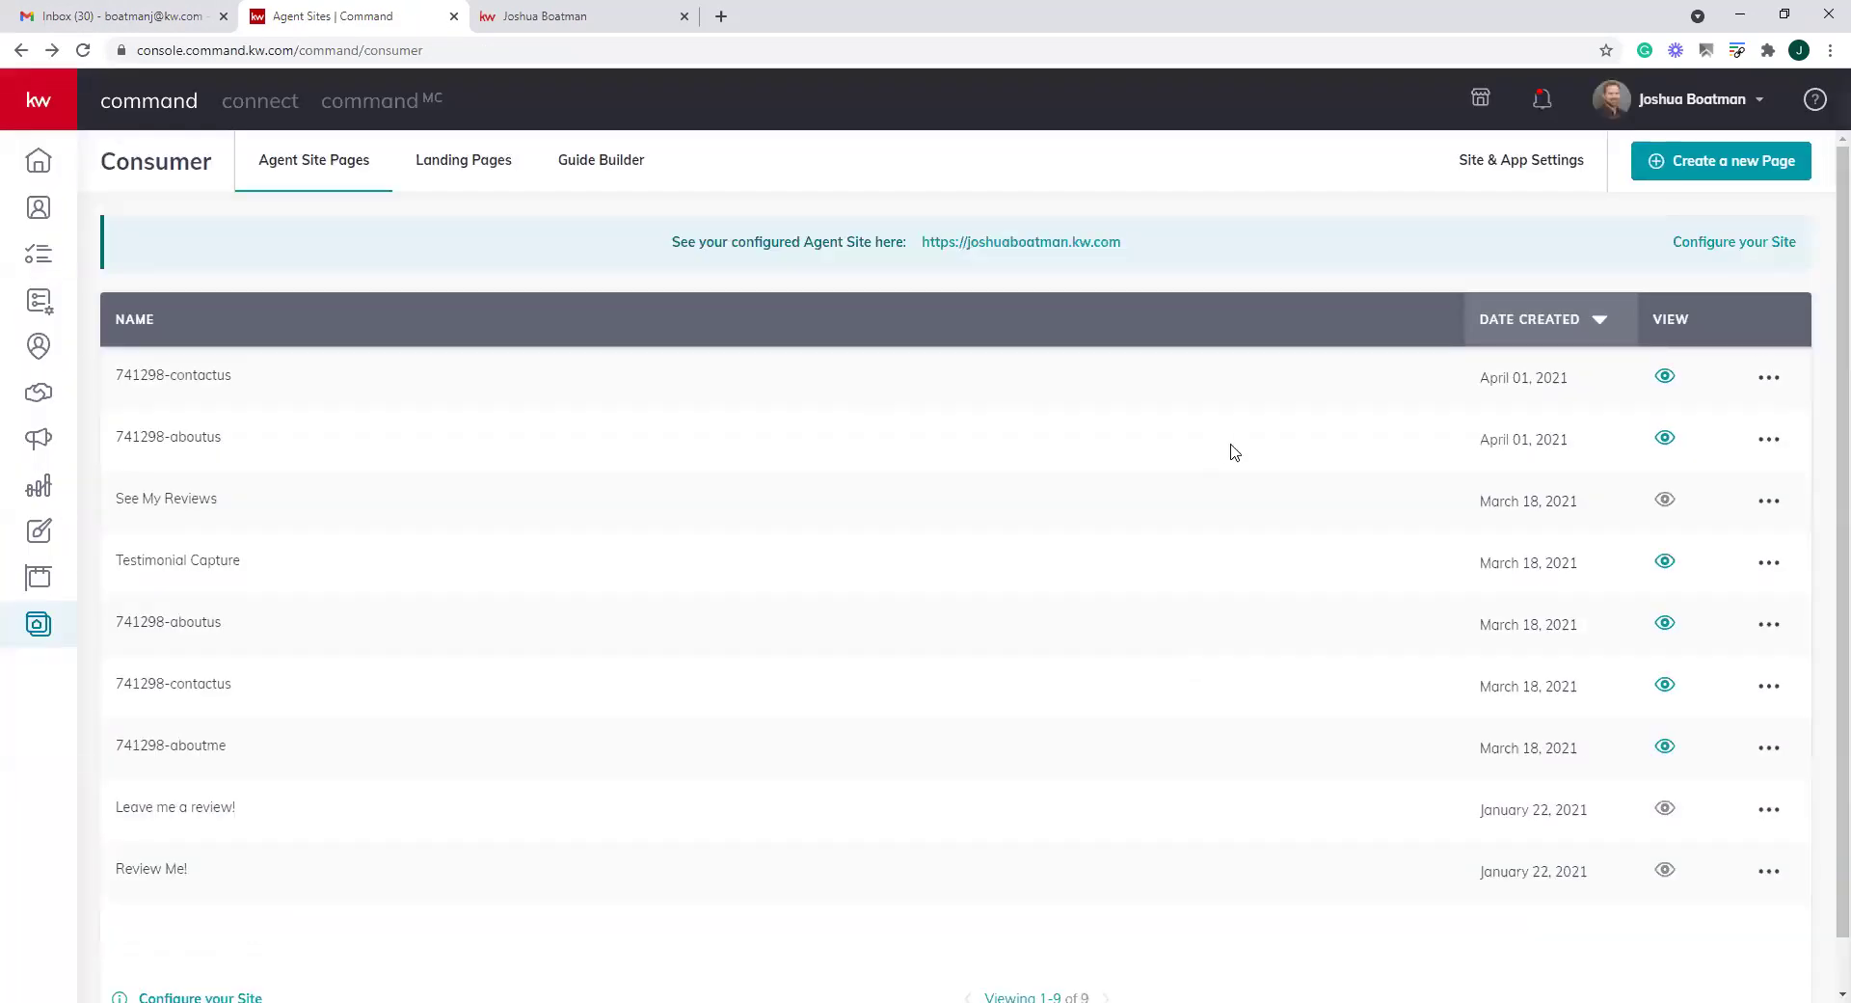
Create a new page as a landing page and open it in the editor
{"action": "left_click", "coordinate": [1722, 161]}
{"action": "left_click", "coordinate": [1147, 665]}
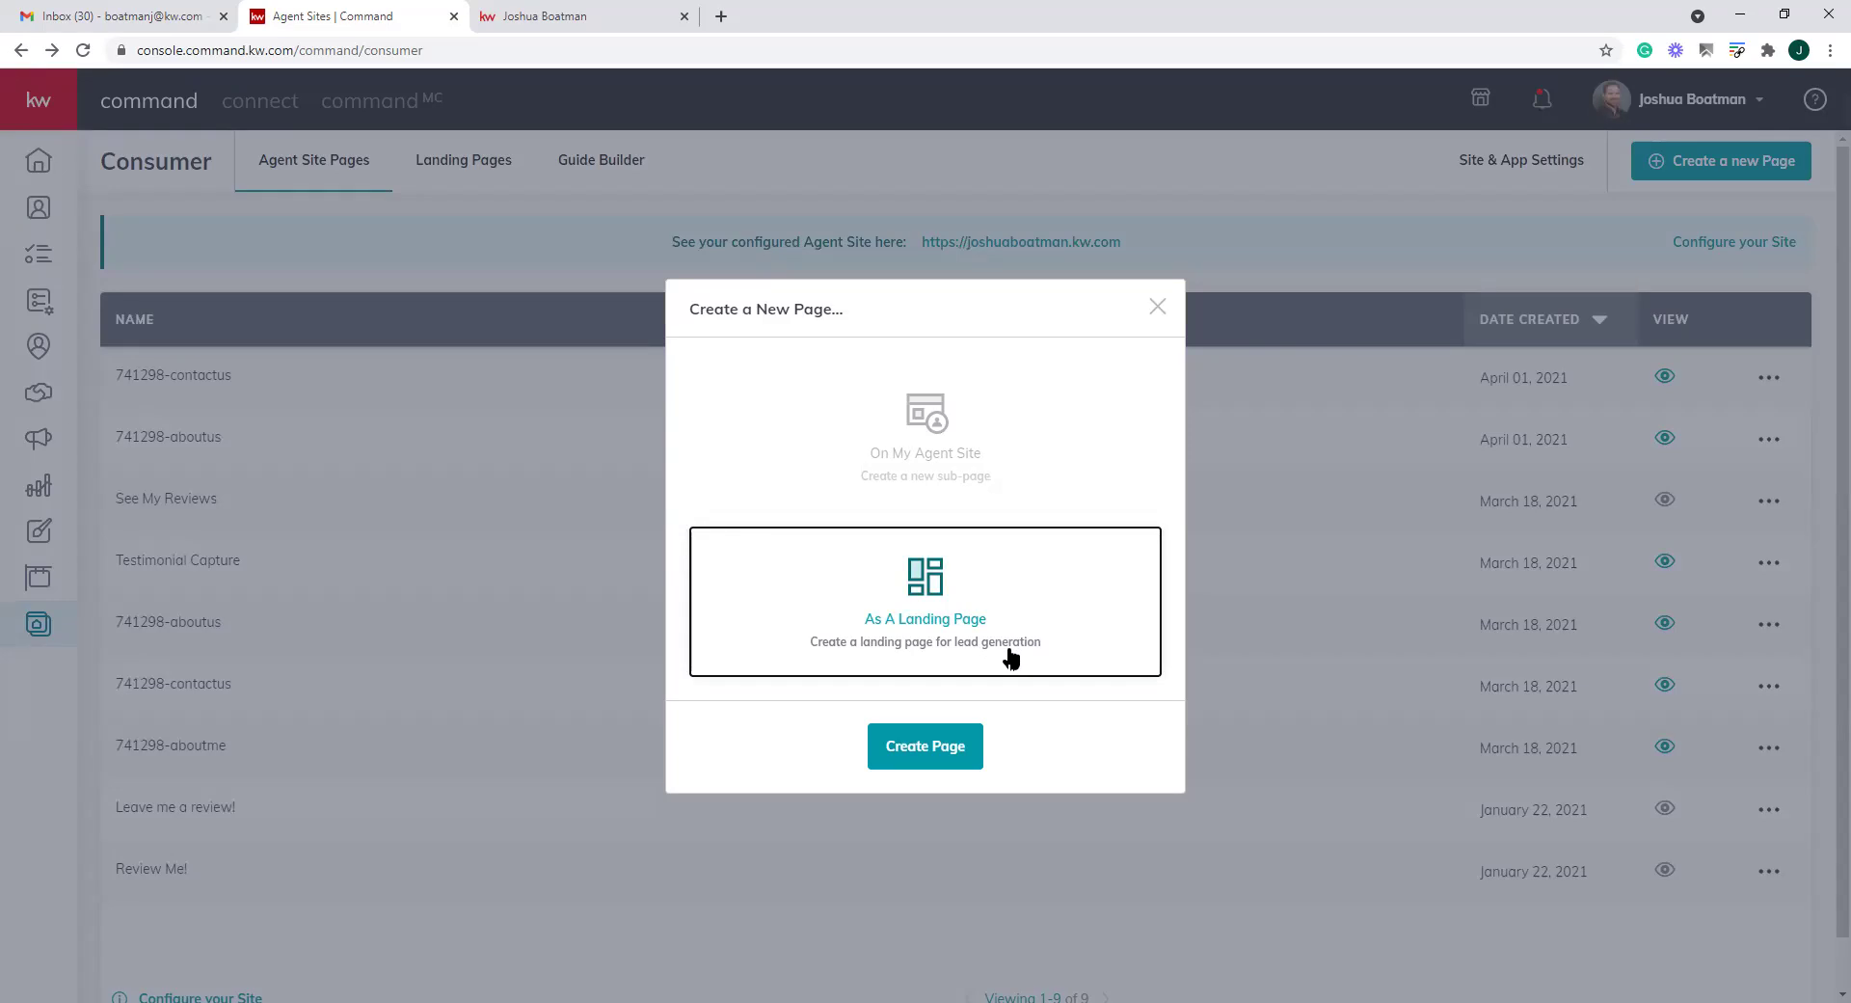
{"action": "left_click", "coordinate": [929, 754]}
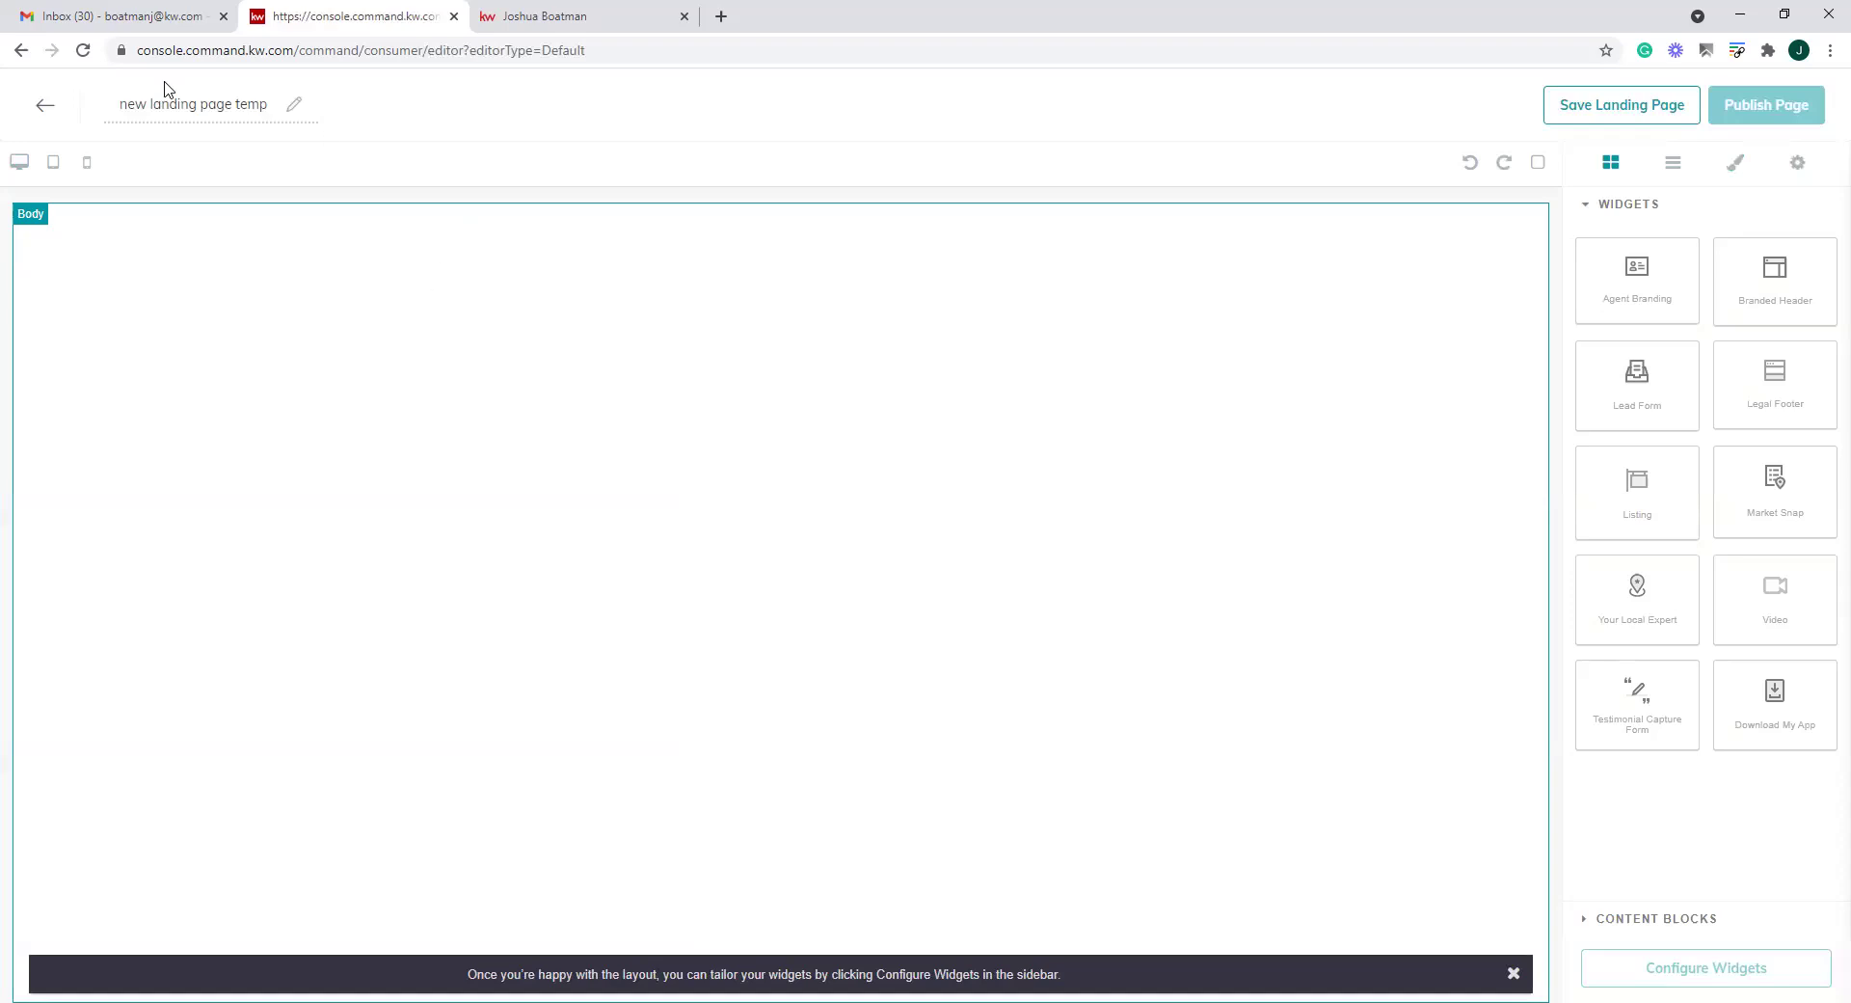
Add the Branded Header widget and preview the page at phone, desktop and tablet widths
{"action": "left_click", "coordinate": [87, 163]}
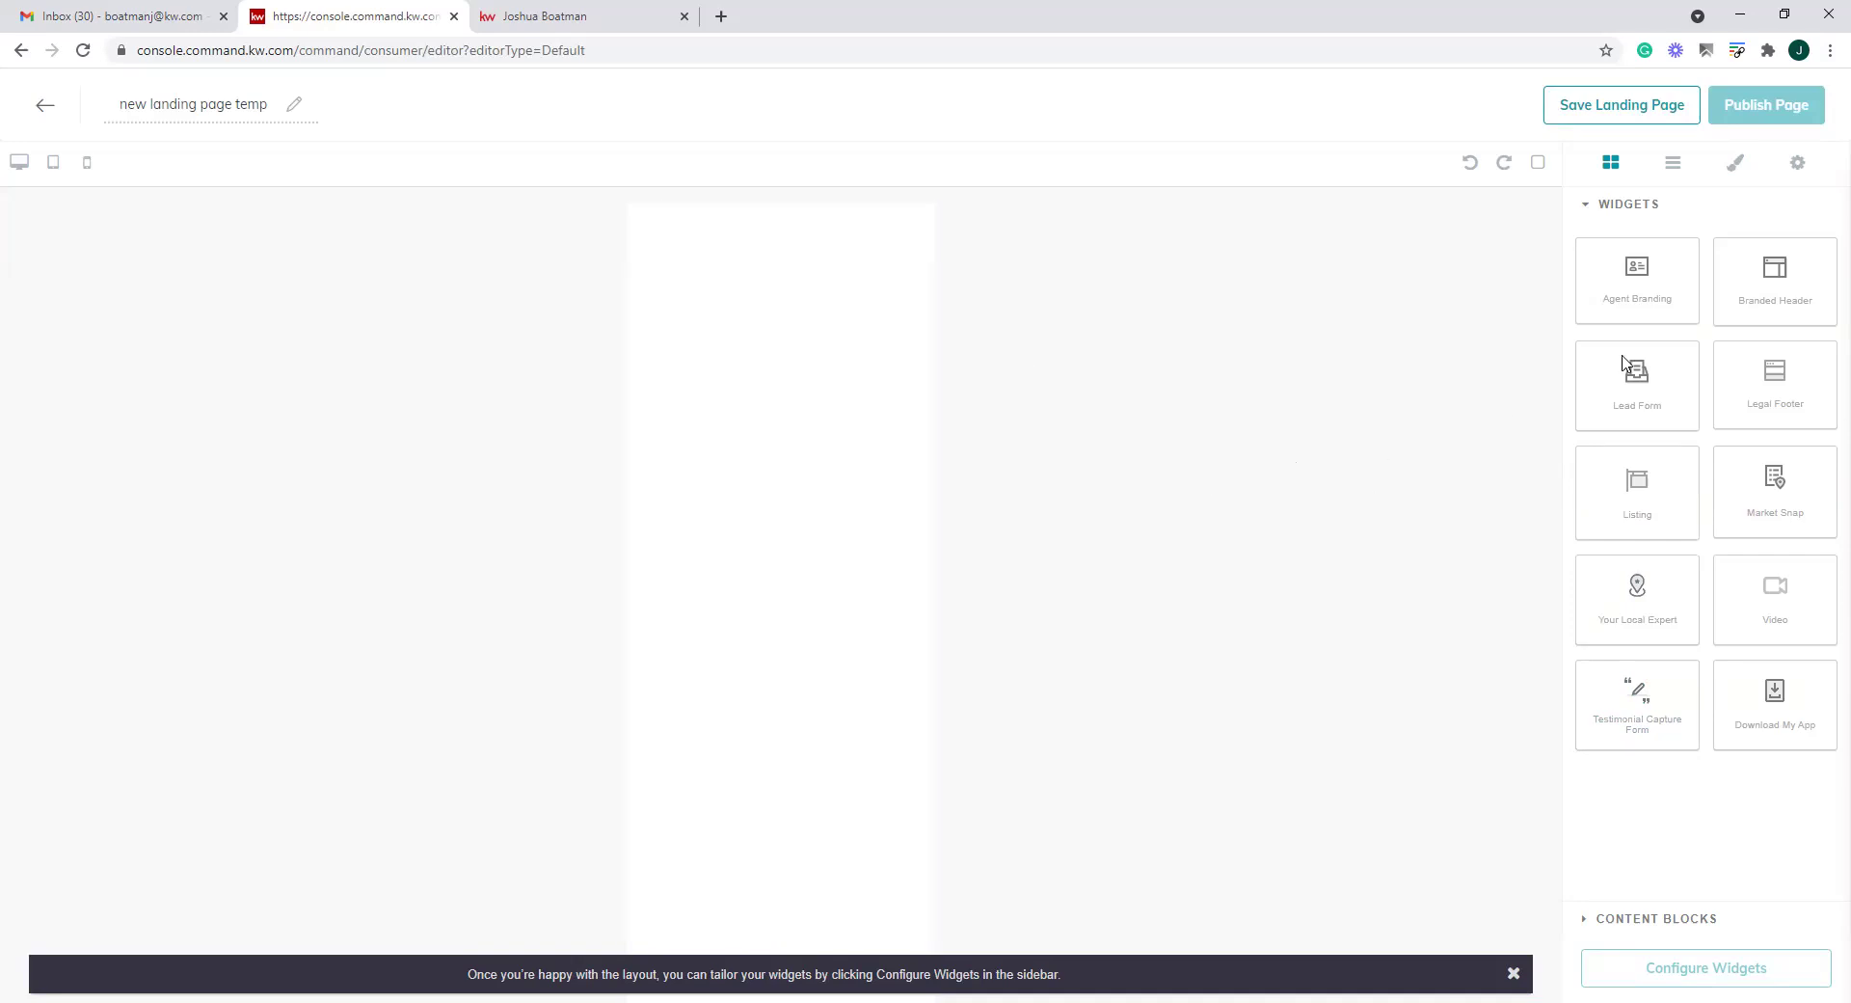
{"action": "left_click_drag", "start_coordinate": [1775, 271], "coordinate": [800, 278]}
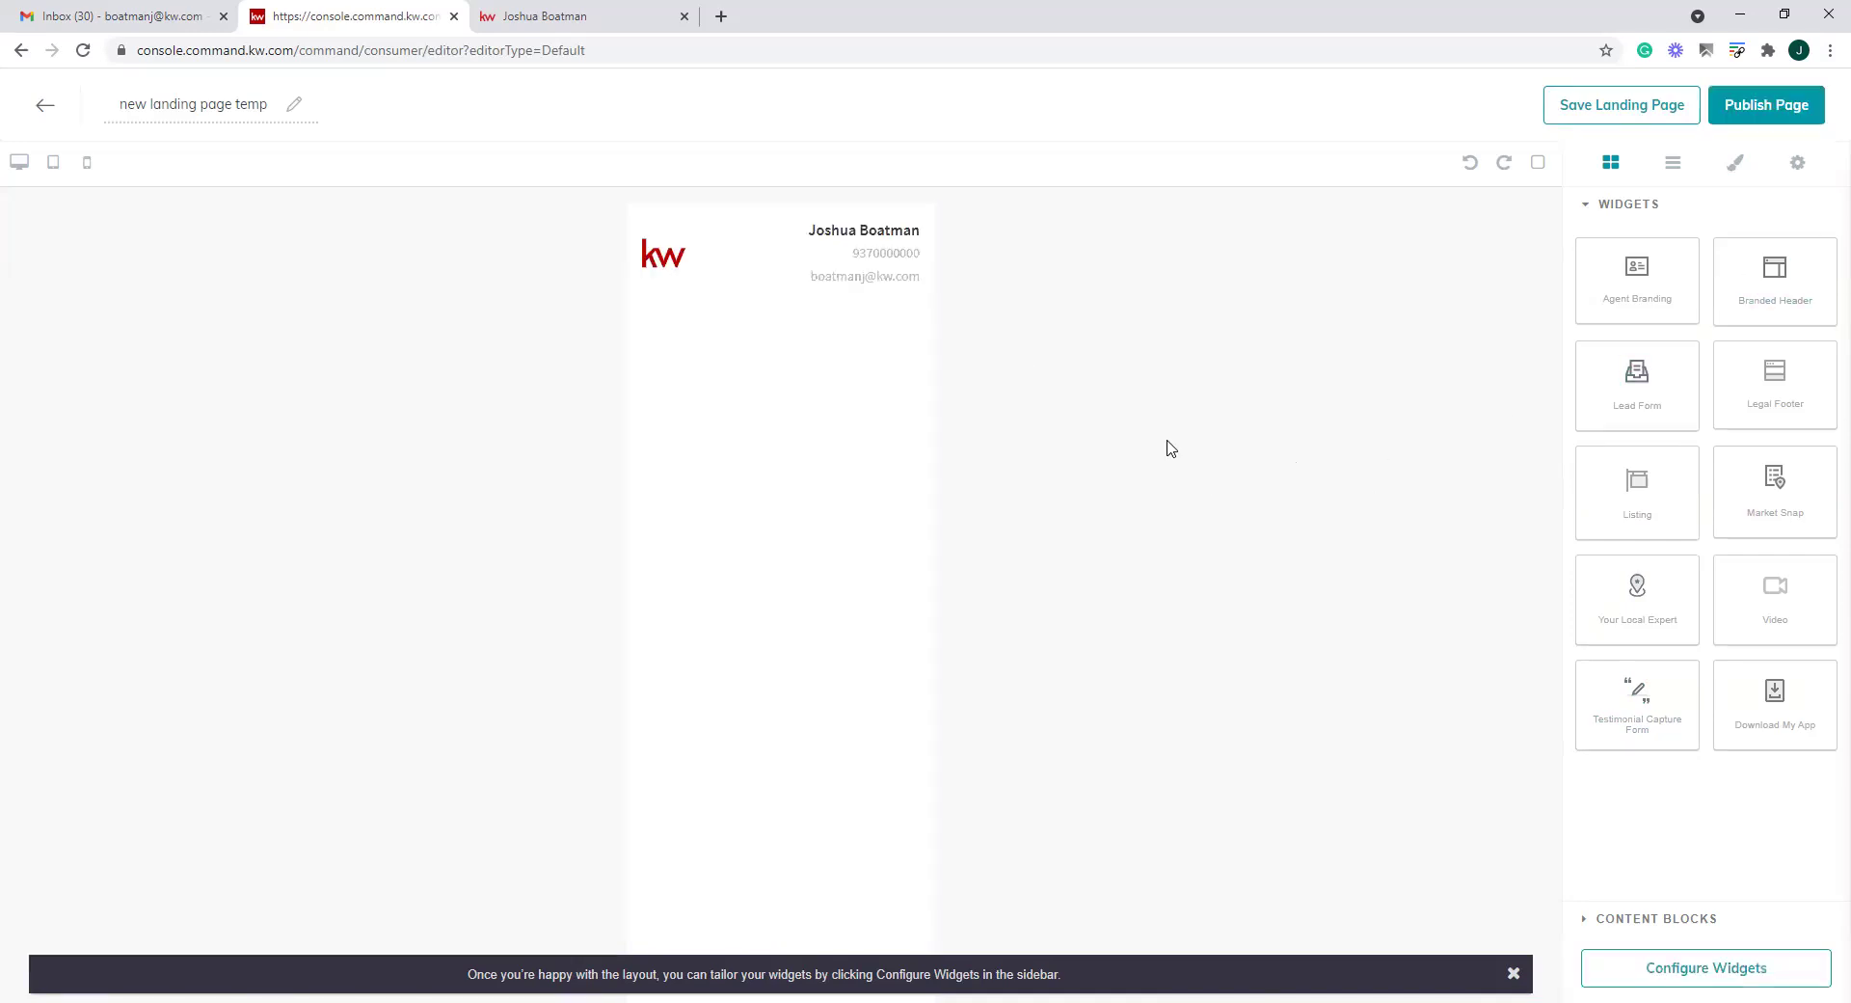
{"action": "left_click", "coordinate": [15, 164]}
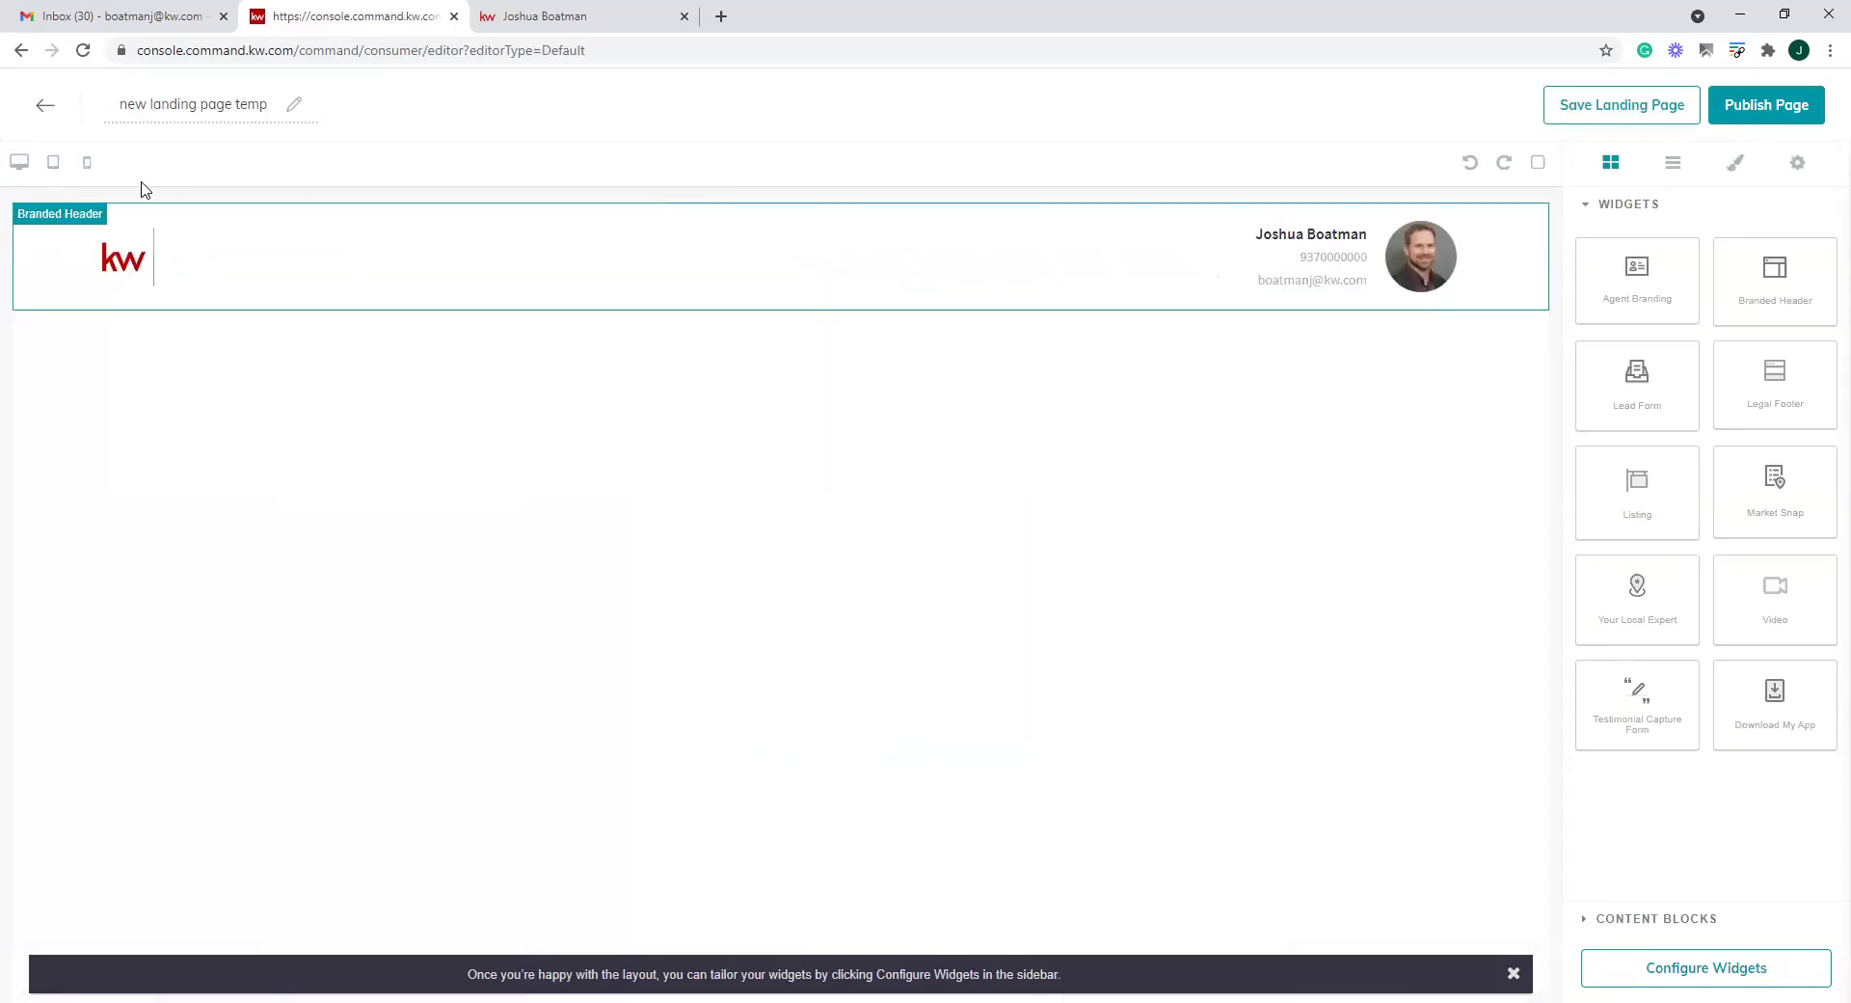
{"action": "left_click", "coordinate": [88, 163]}
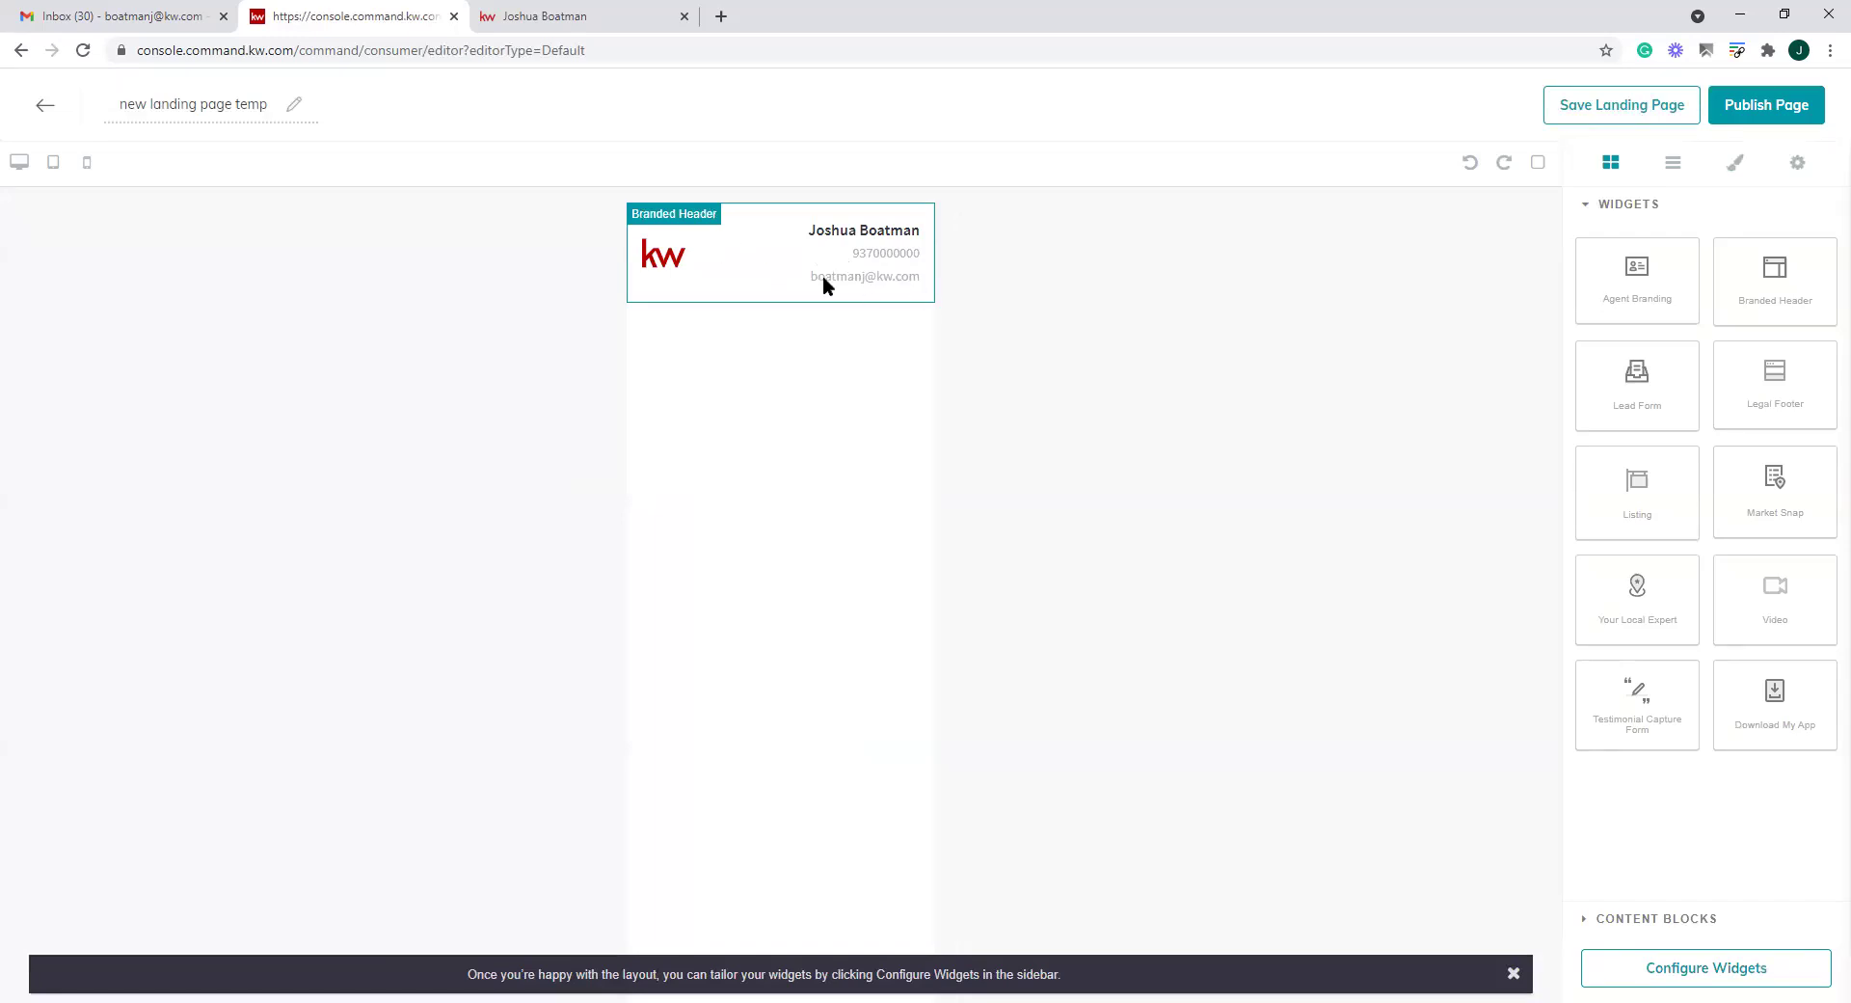
{"action": "left_click", "coordinate": [53, 164]}
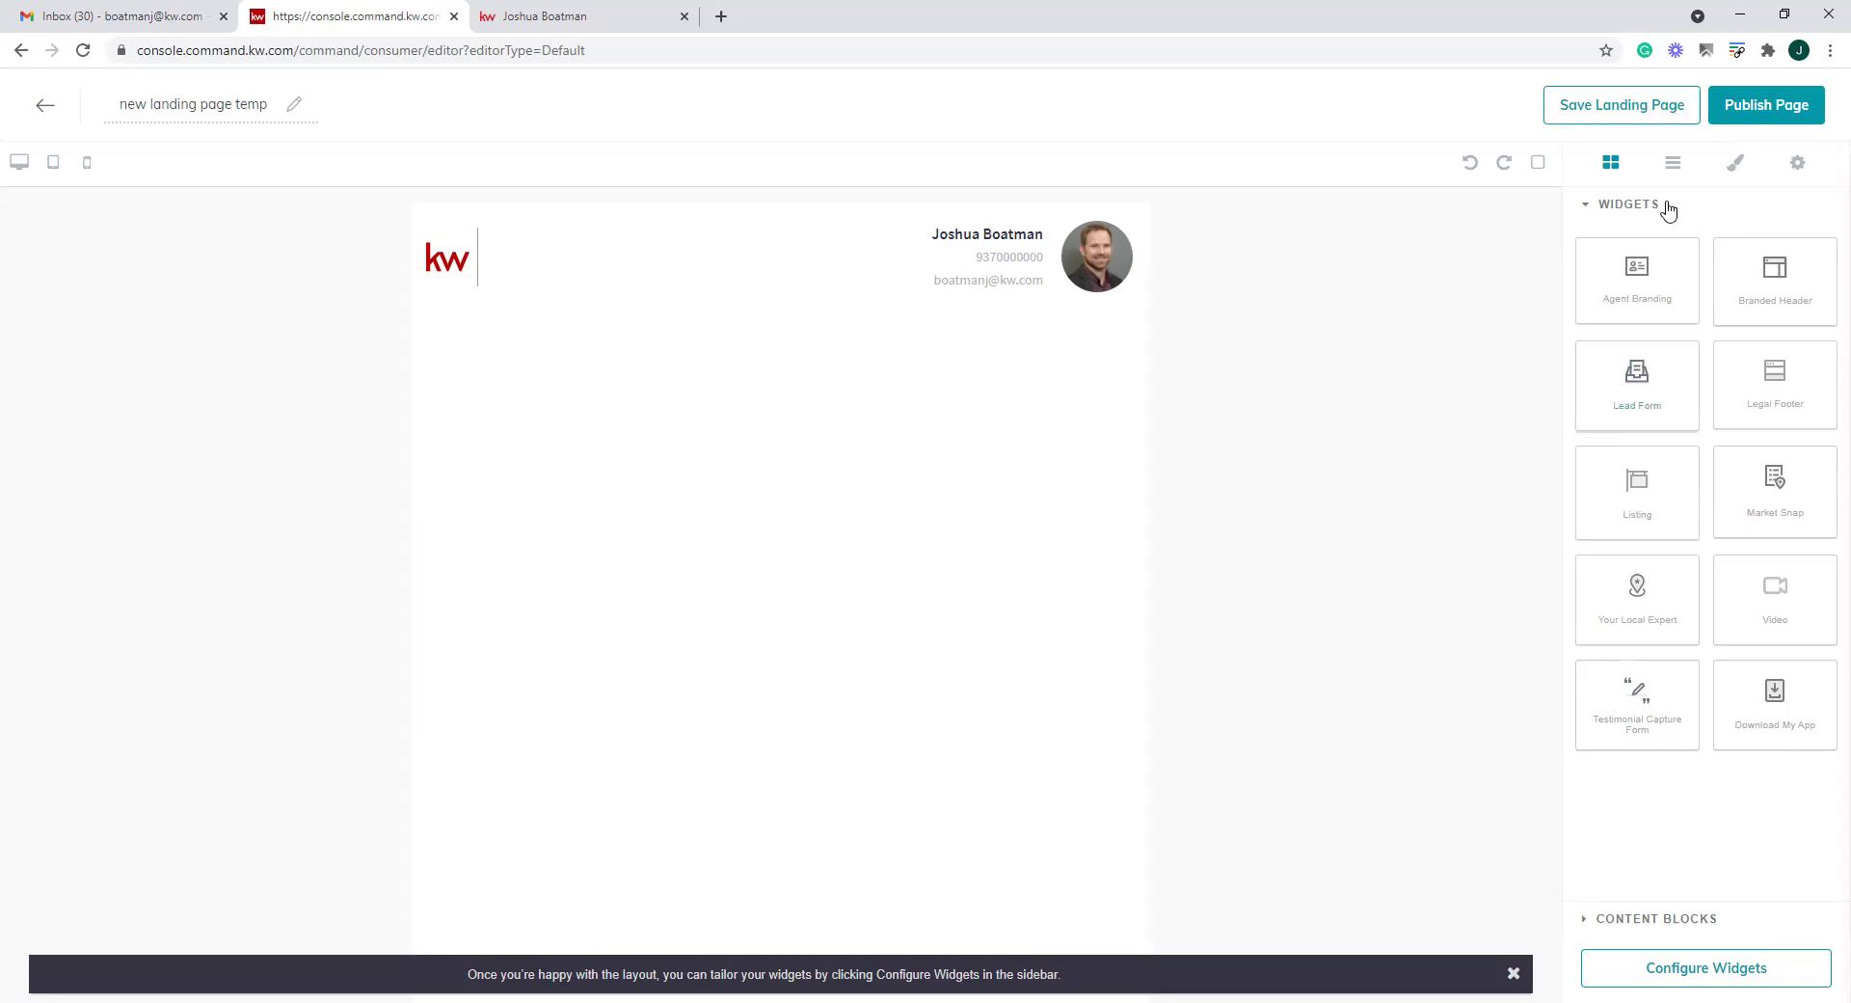
{"action": "left_click_drag", "start_coordinate": [1656, 270], "coordinate": [981, 555]}
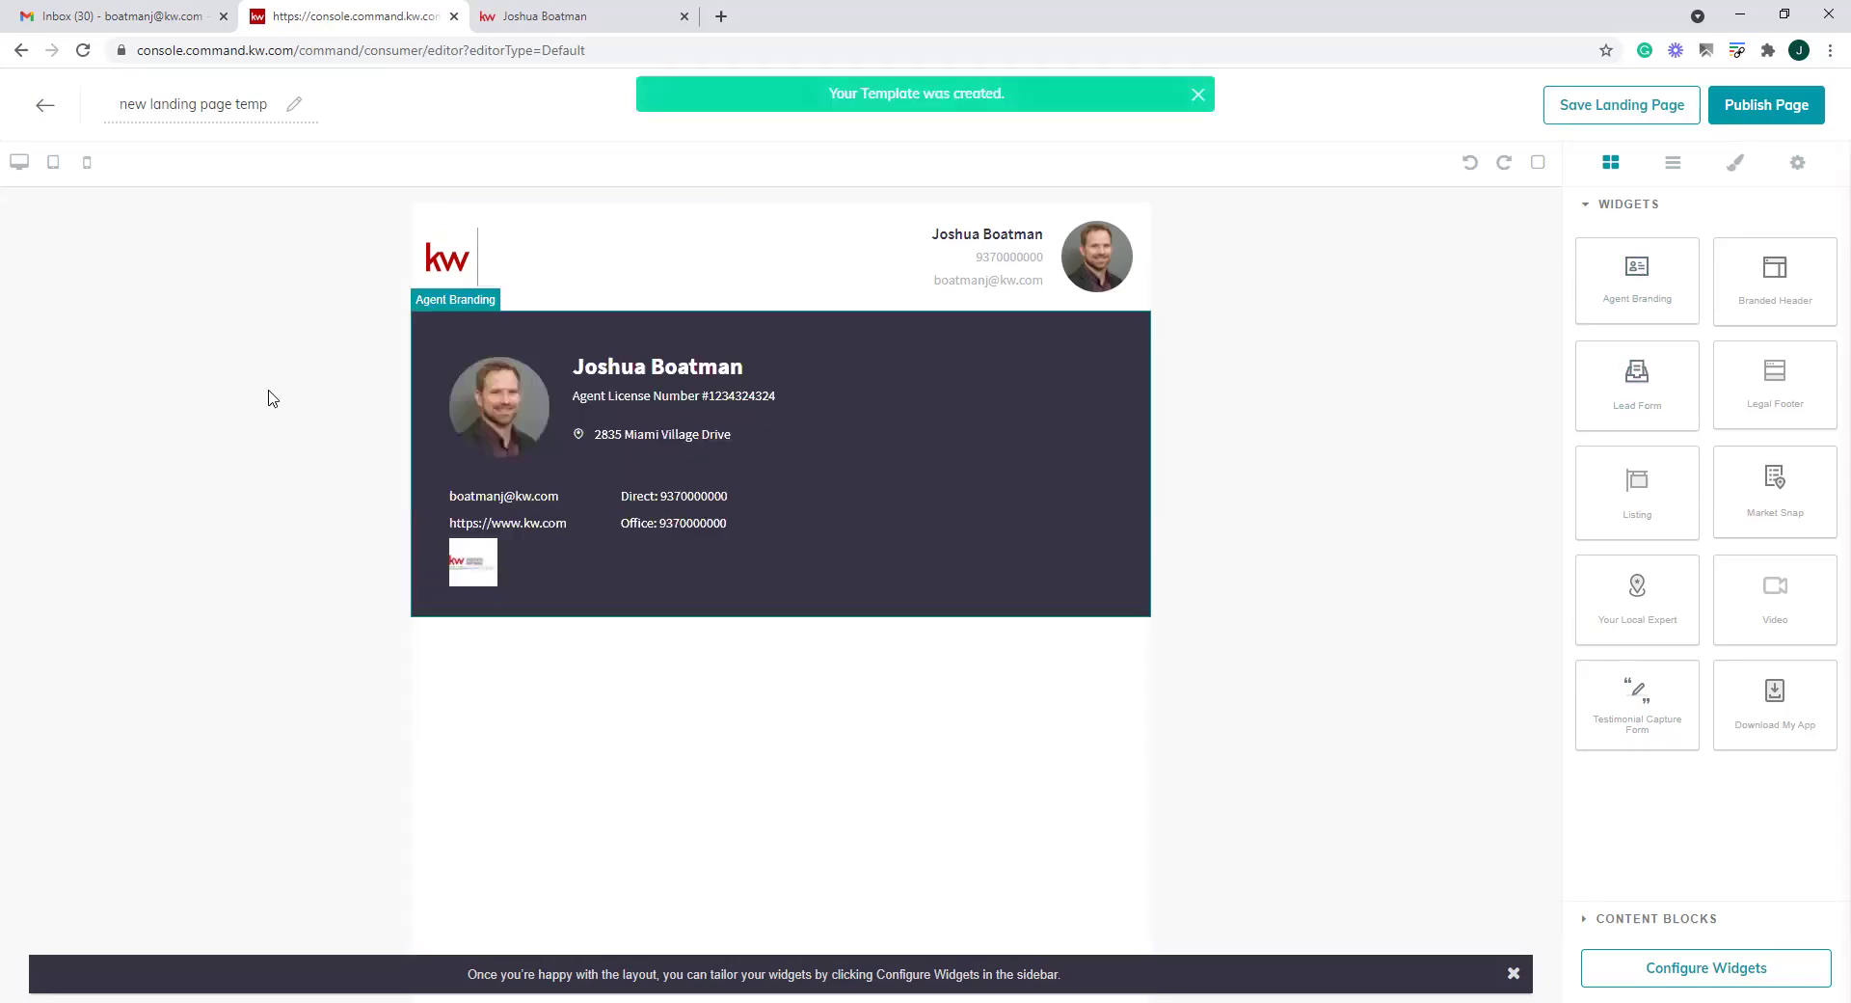
{"action": "left_click", "coordinate": [868, 460]}
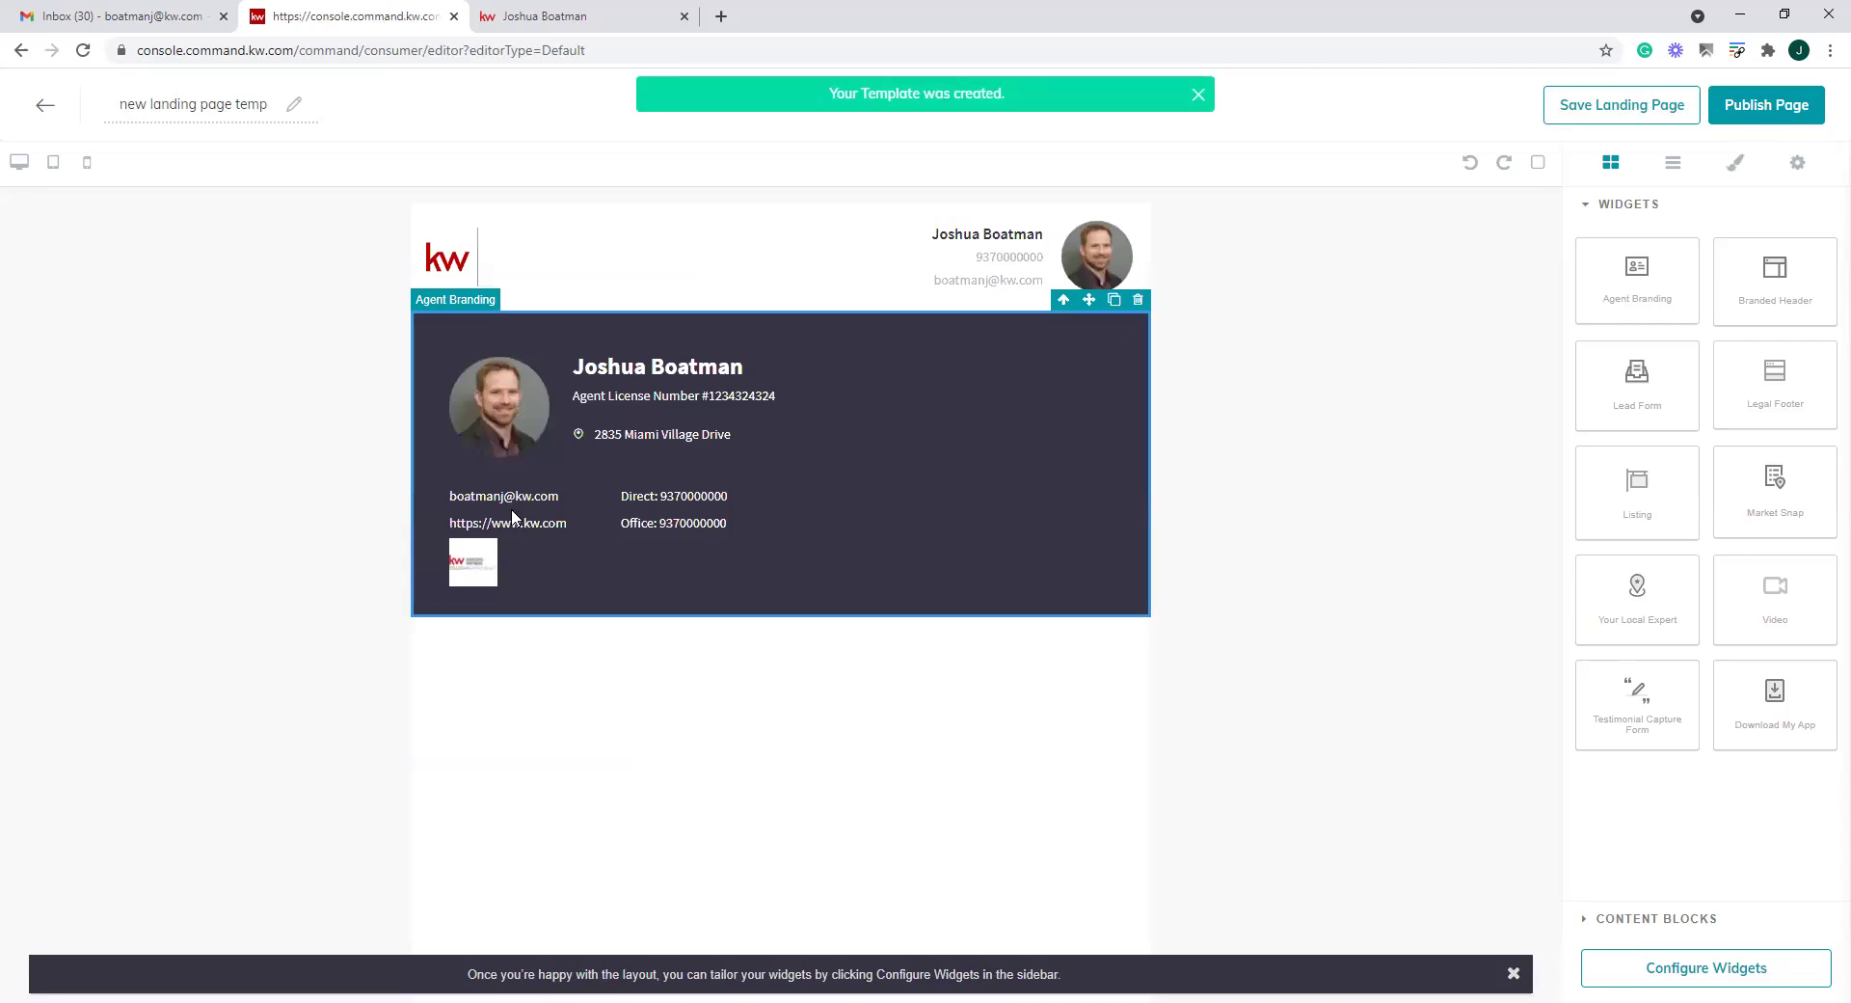
{"action": "left_click", "coordinate": [1138, 299]}
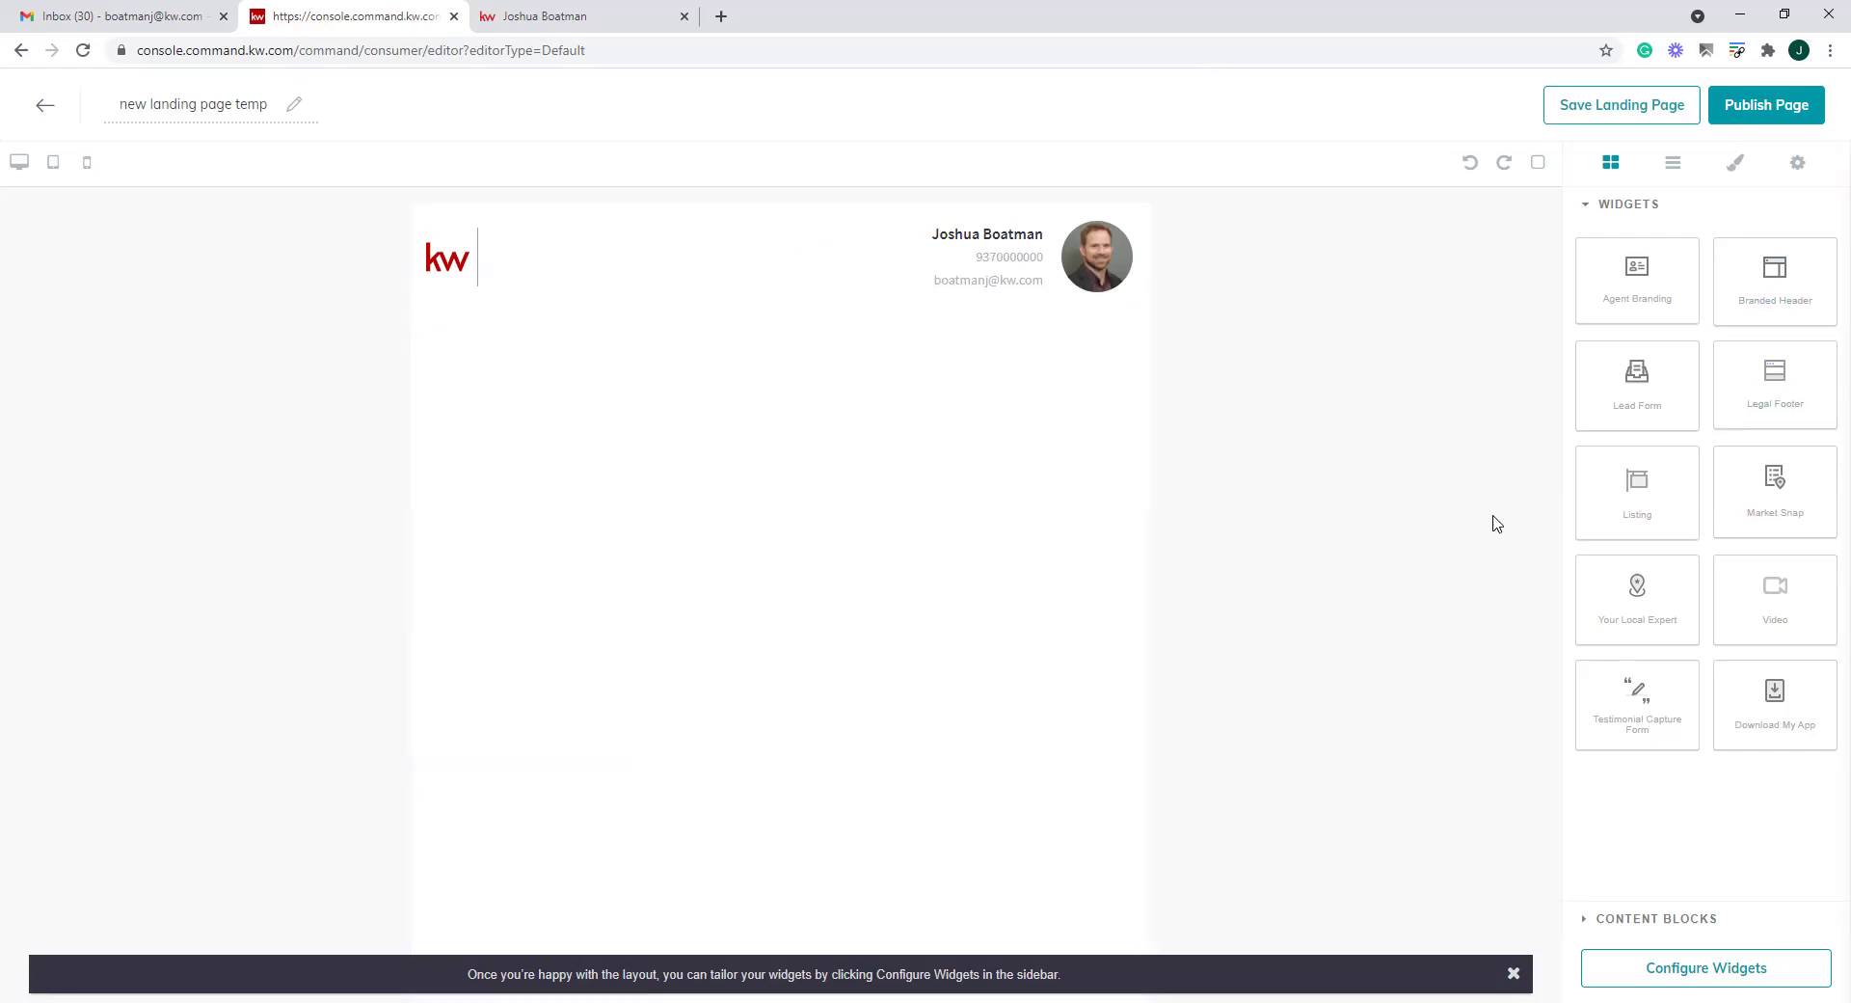
Add a Listing block and a Lead Form beneath the header
{"action": "left_click_drag", "start_coordinate": [1659, 508], "coordinate": [1774, 928]}
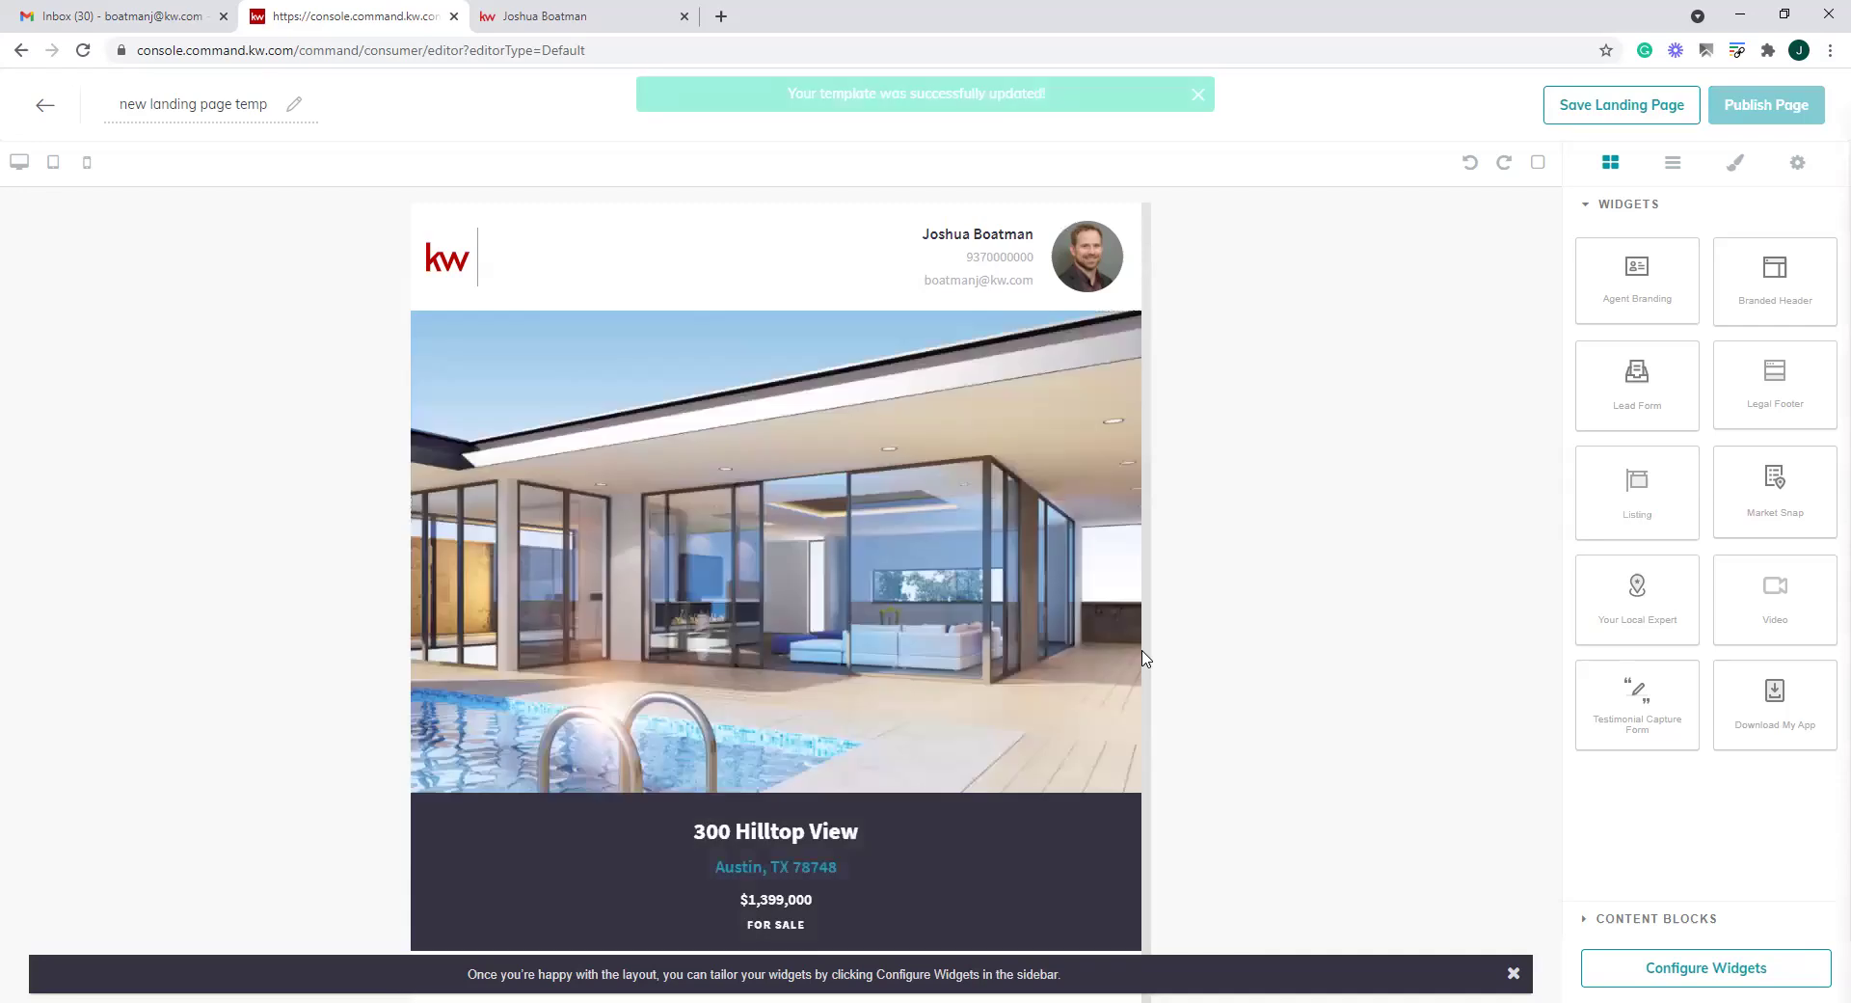
{"action": "scroll", "coordinate": [961, 613], "scroll_direction": "down", "scroll_amount": 15}
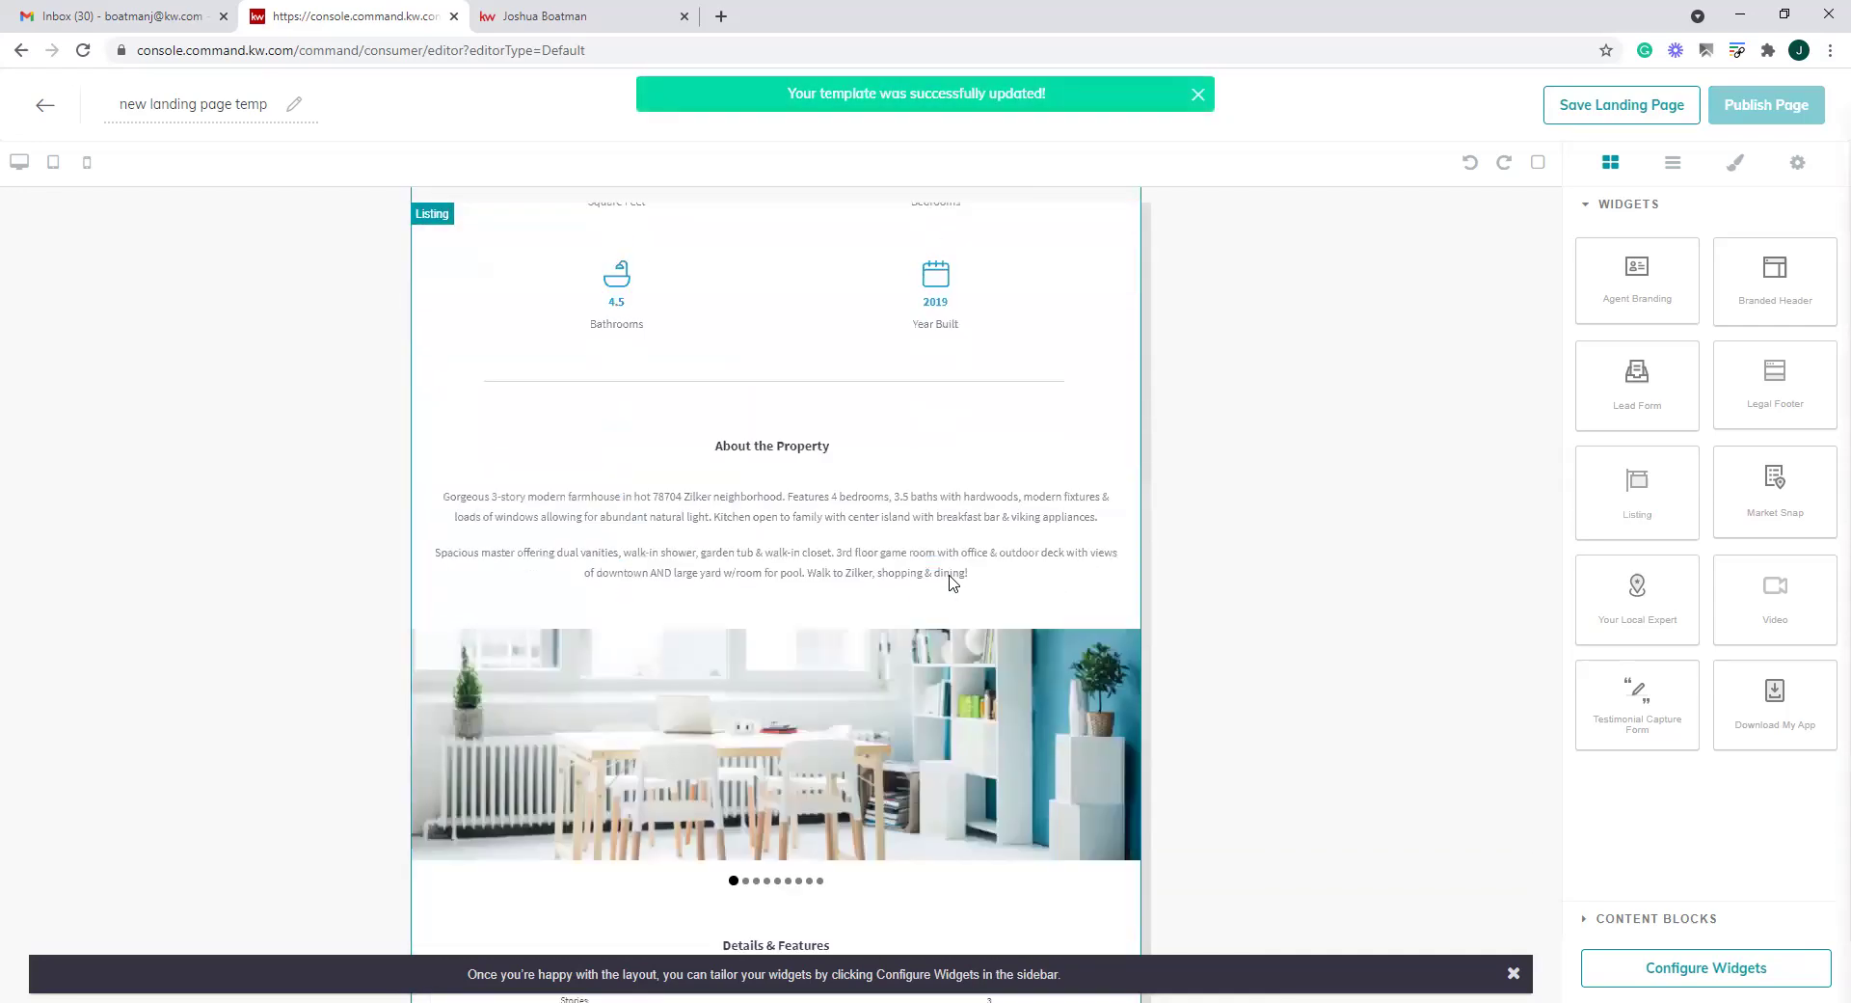
{"action": "scroll", "coordinate": [950, 582], "scroll_direction": "down", "scroll_amount": 2}
{"action": "scroll", "coordinate": [971, 662], "scroll_direction": "up", "scroll_amount": 15}
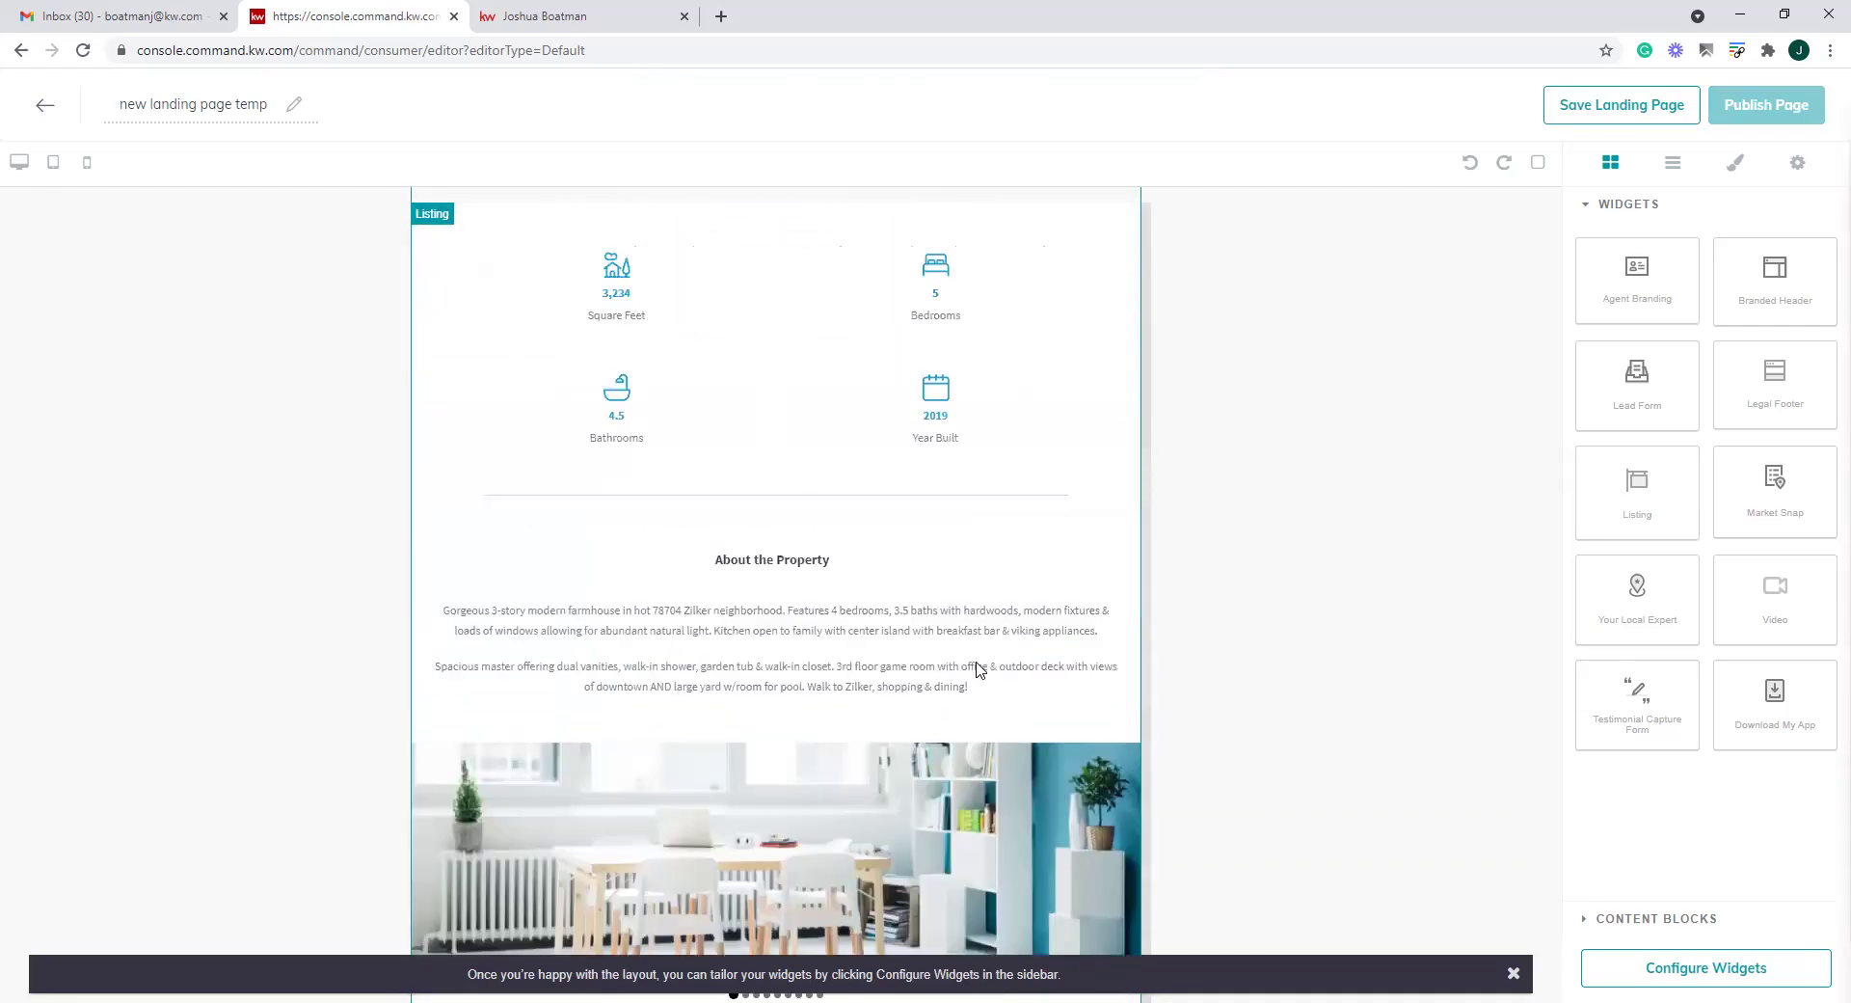
{"action": "scroll", "coordinate": [964, 653], "scroll_direction": "down", "scroll_amount": 15}
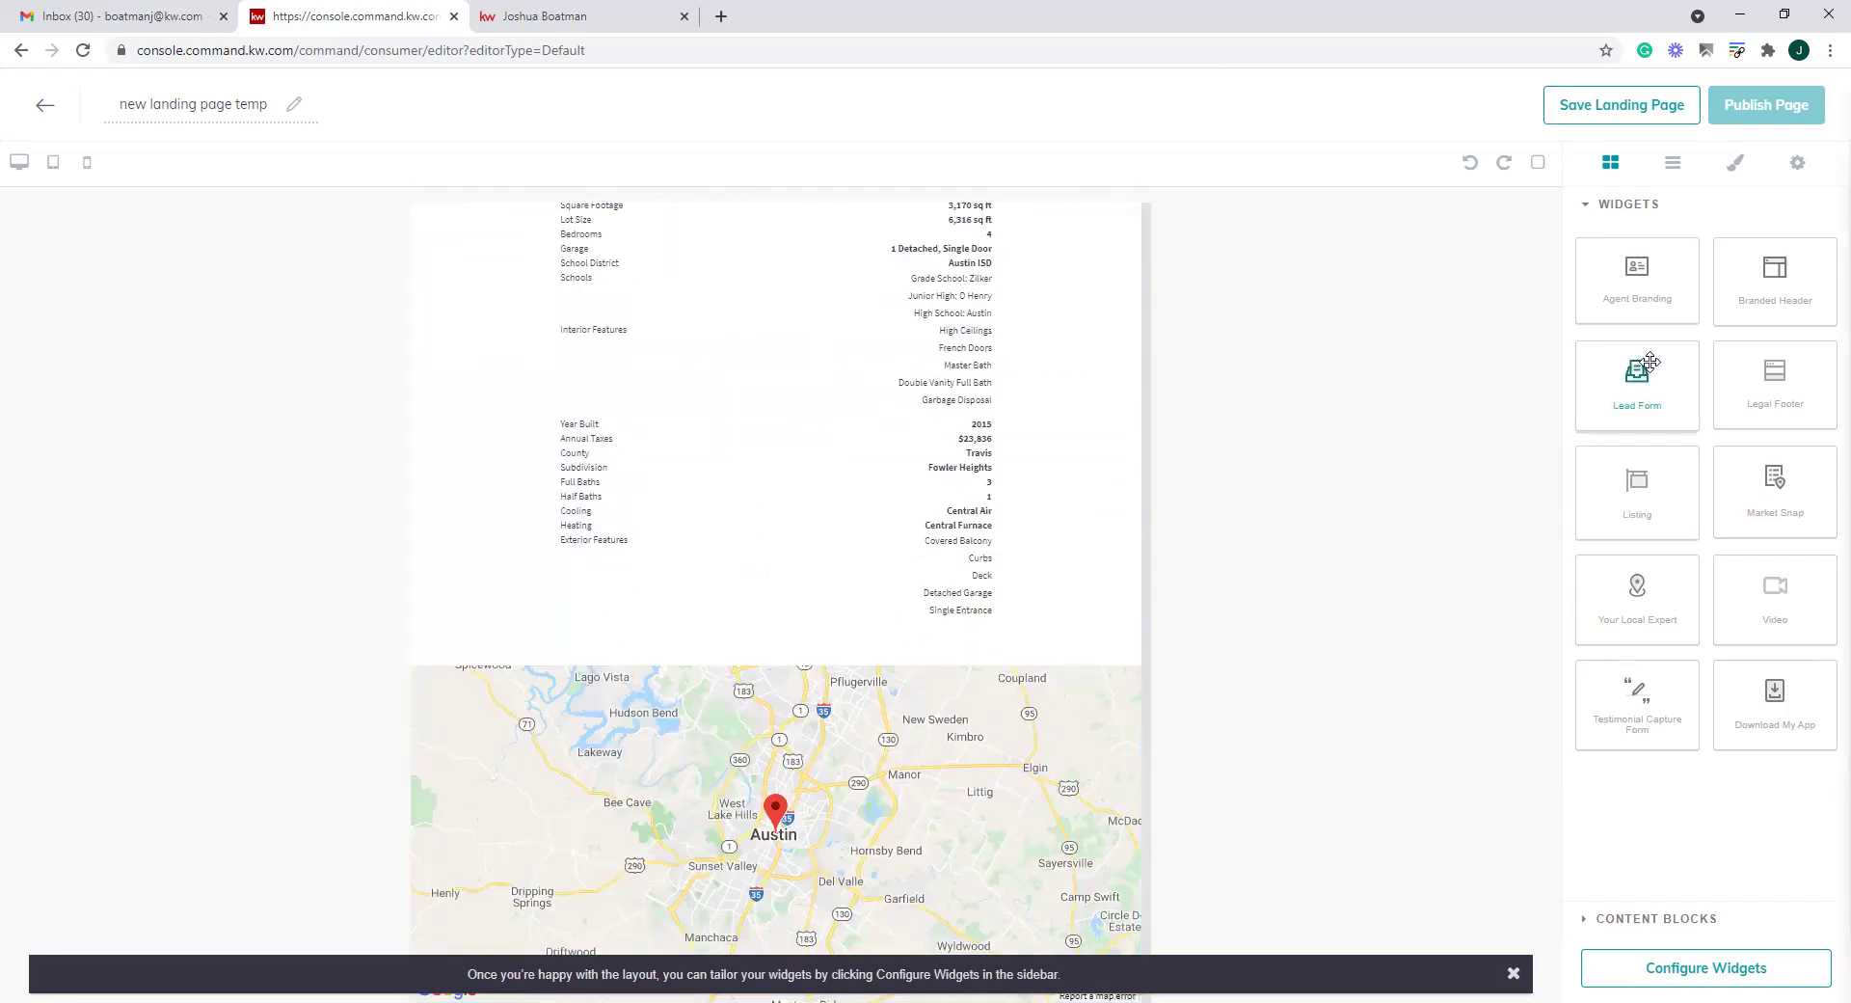
{"action": "left_click_drag", "start_coordinate": [1644, 367], "coordinate": [624, 866]}
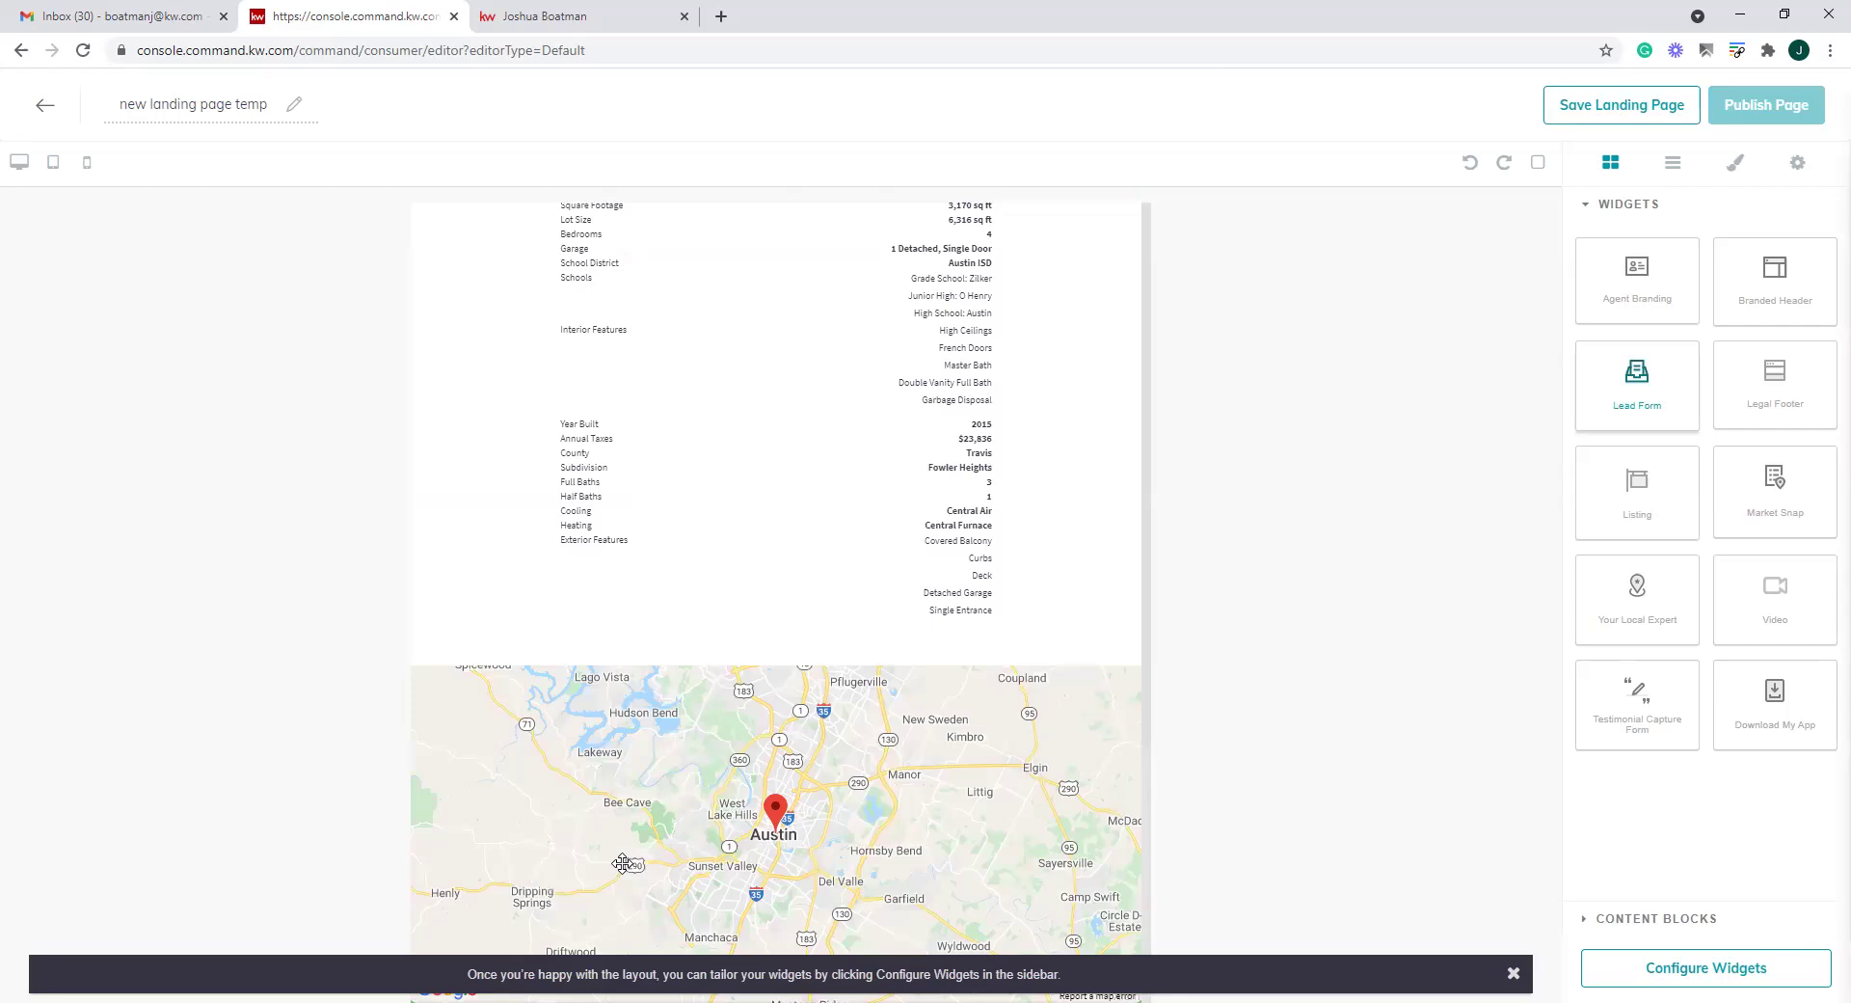
{"action": "left_click", "coordinate": [1512, 973]}
Add the Agent Branding block and the Legal Footer at the bottom of the page
{"action": "scroll", "coordinate": [1003, 848], "scroll_direction": "down", "scroll_amount": 6}
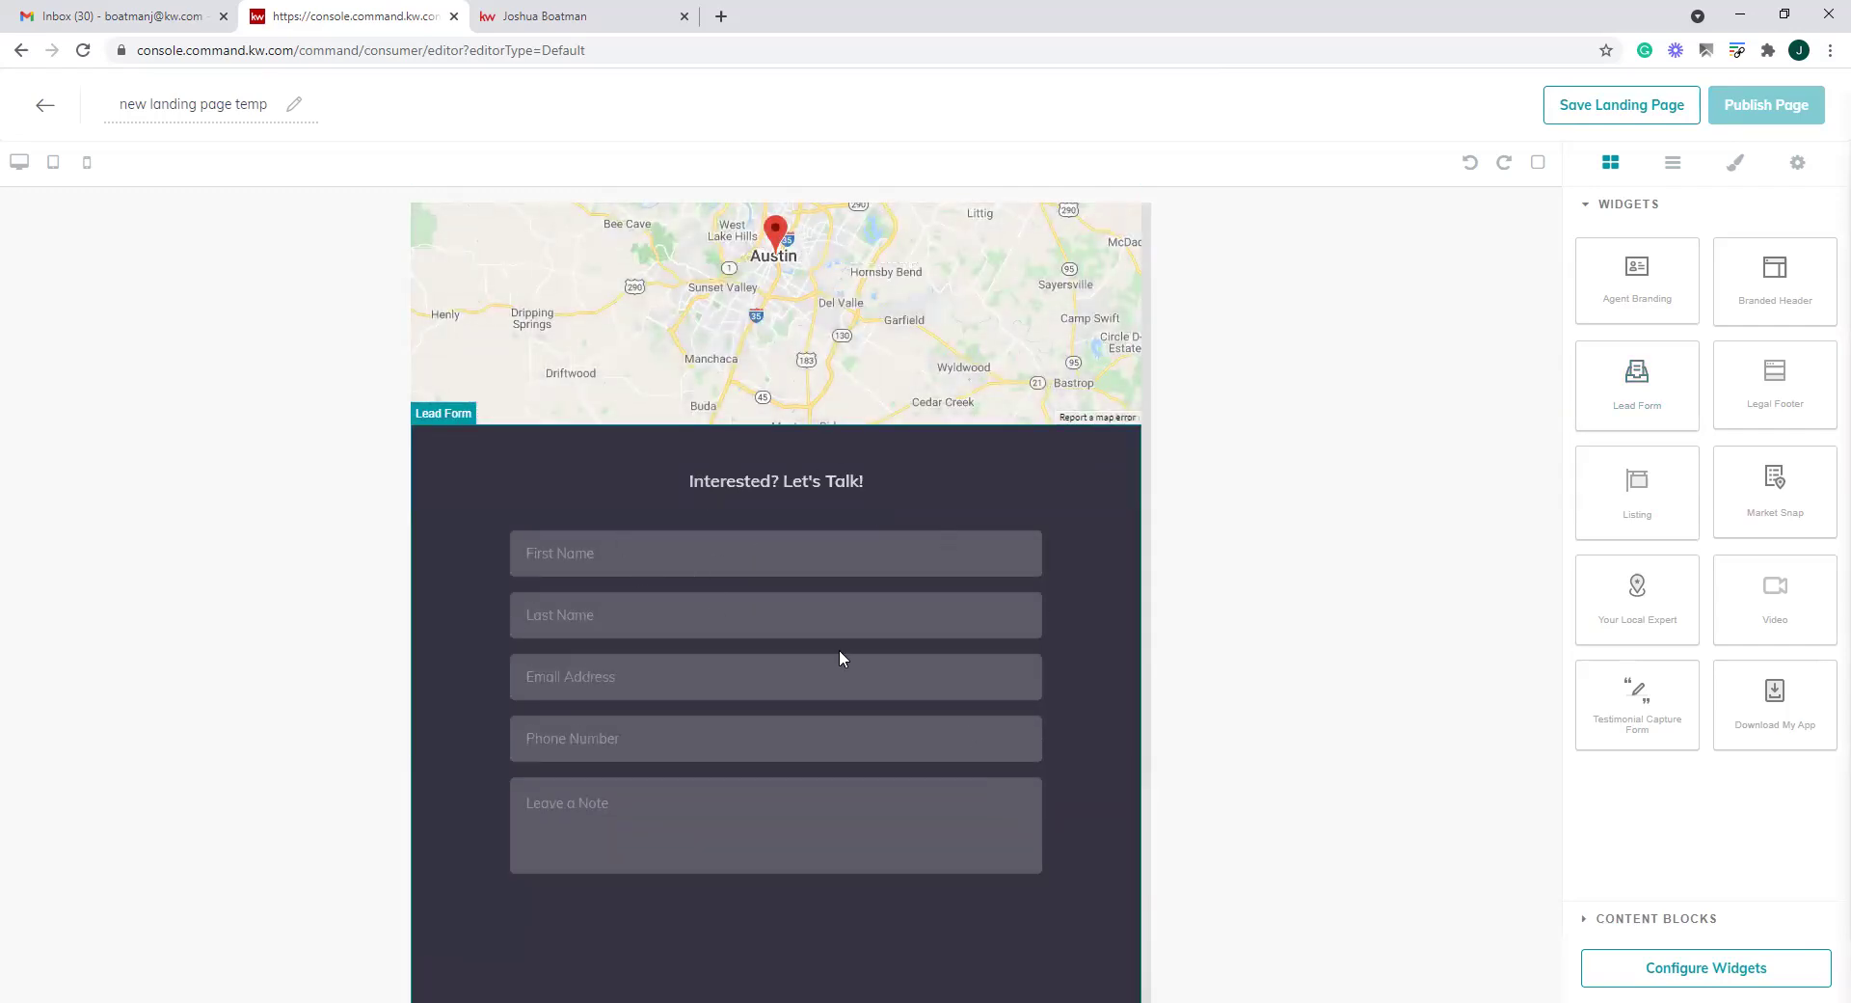
{"action": "scroll", "coordinate": [839, 650], "scroll_direction": "down", "scroll_amount": 1}
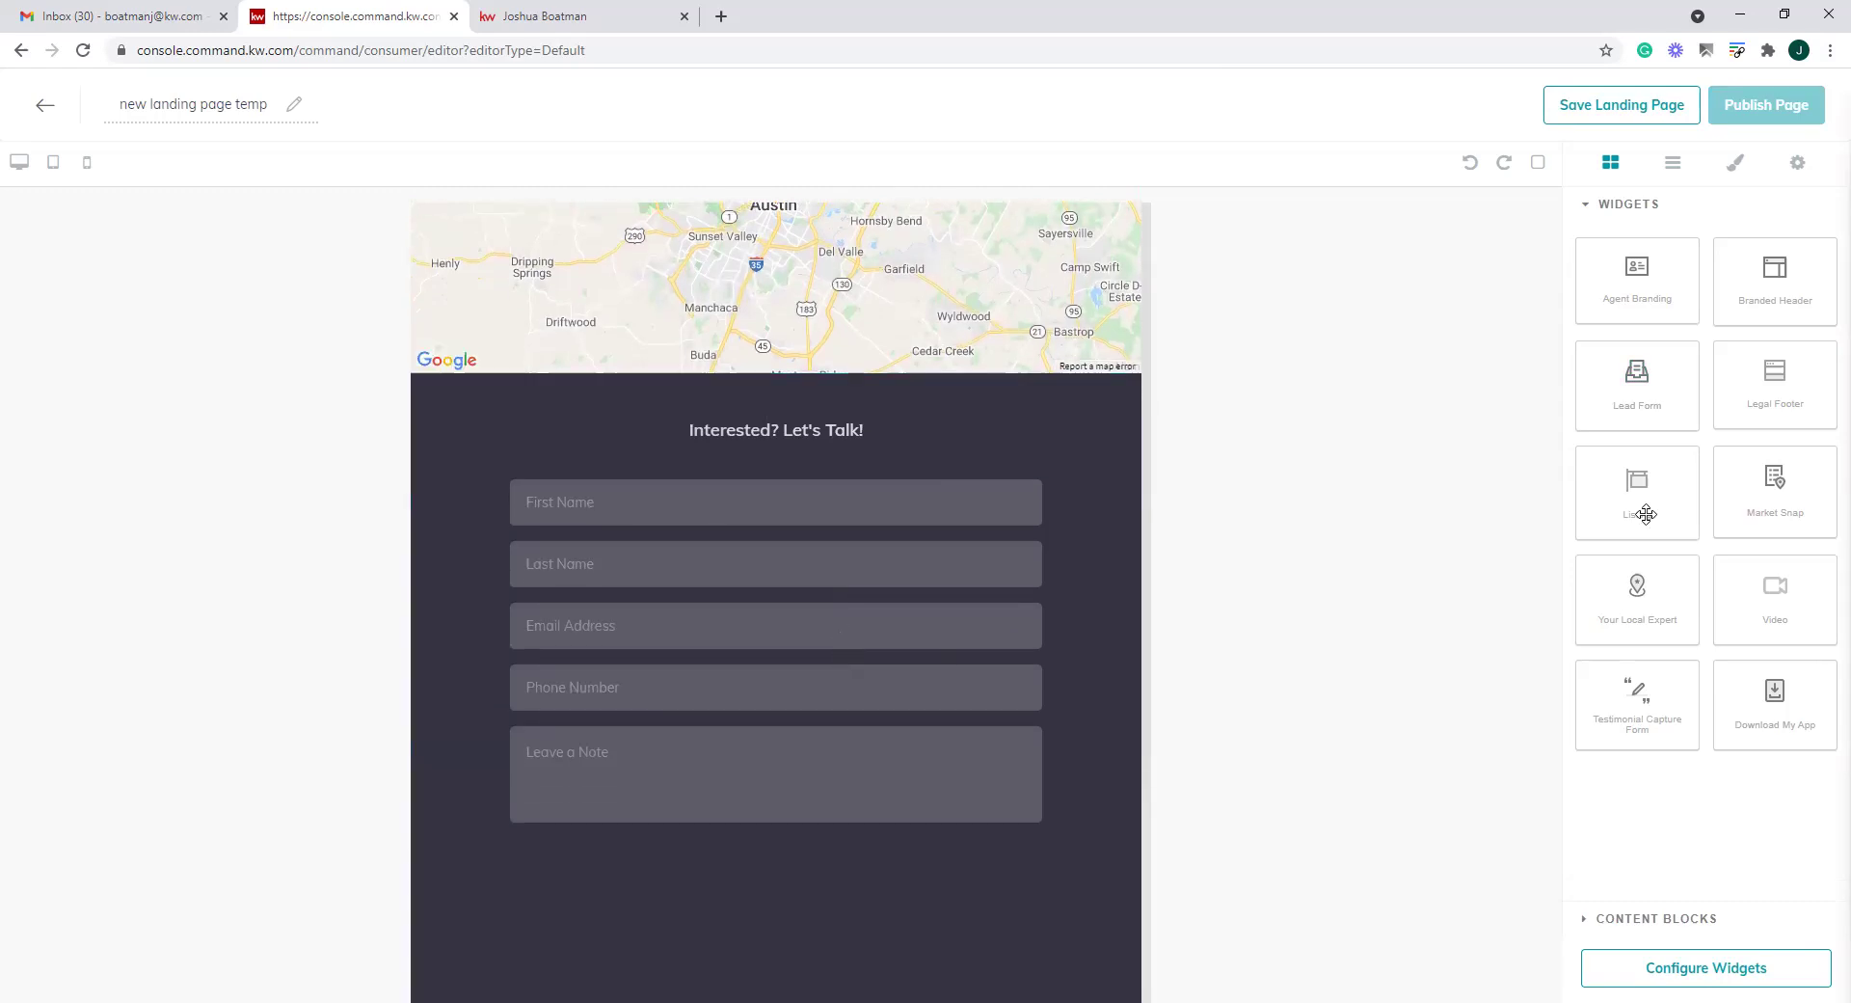
{"action": "left_click_drag", "start_coordinate": [1789, 276], "coordinate": [891, 908]}
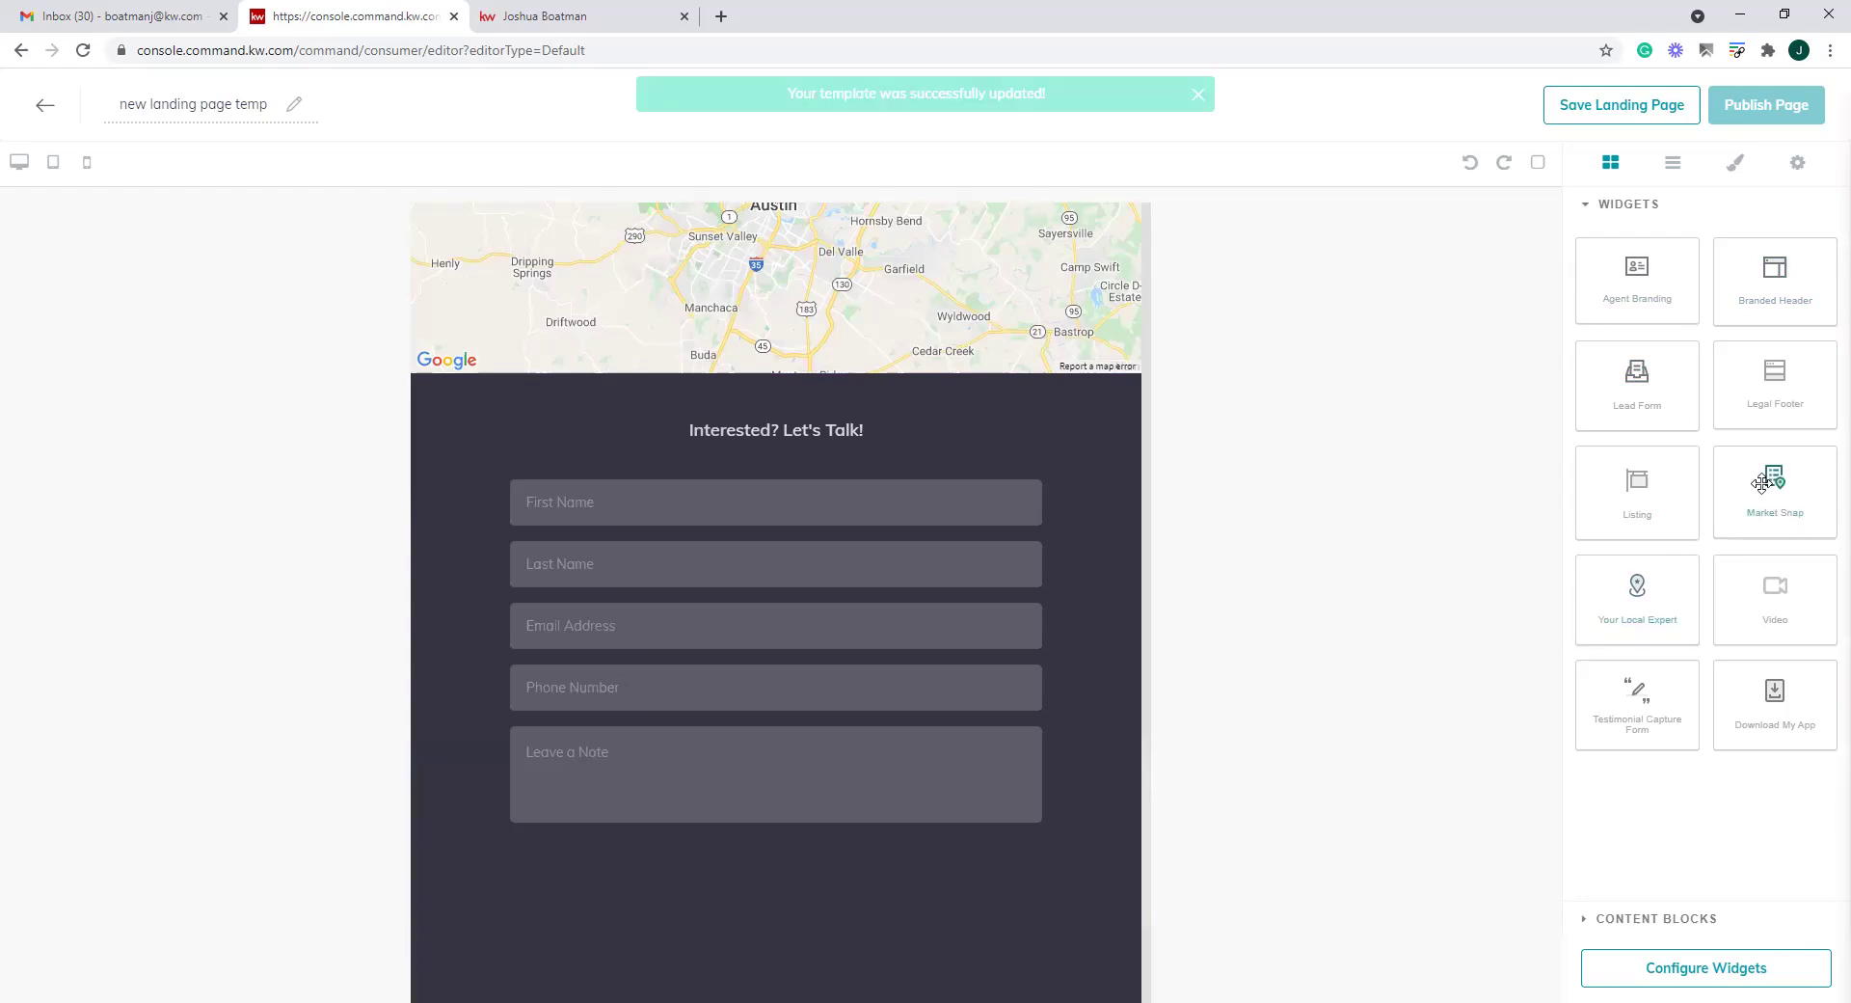
{"action": "left_click_drag", "start_coordinate": [1790, 374], "coordinate": [900, 838]}
{"action": "scroll", "coordinate": [900, 844], "scroll_direction": "down", "scroll_amount": 9}
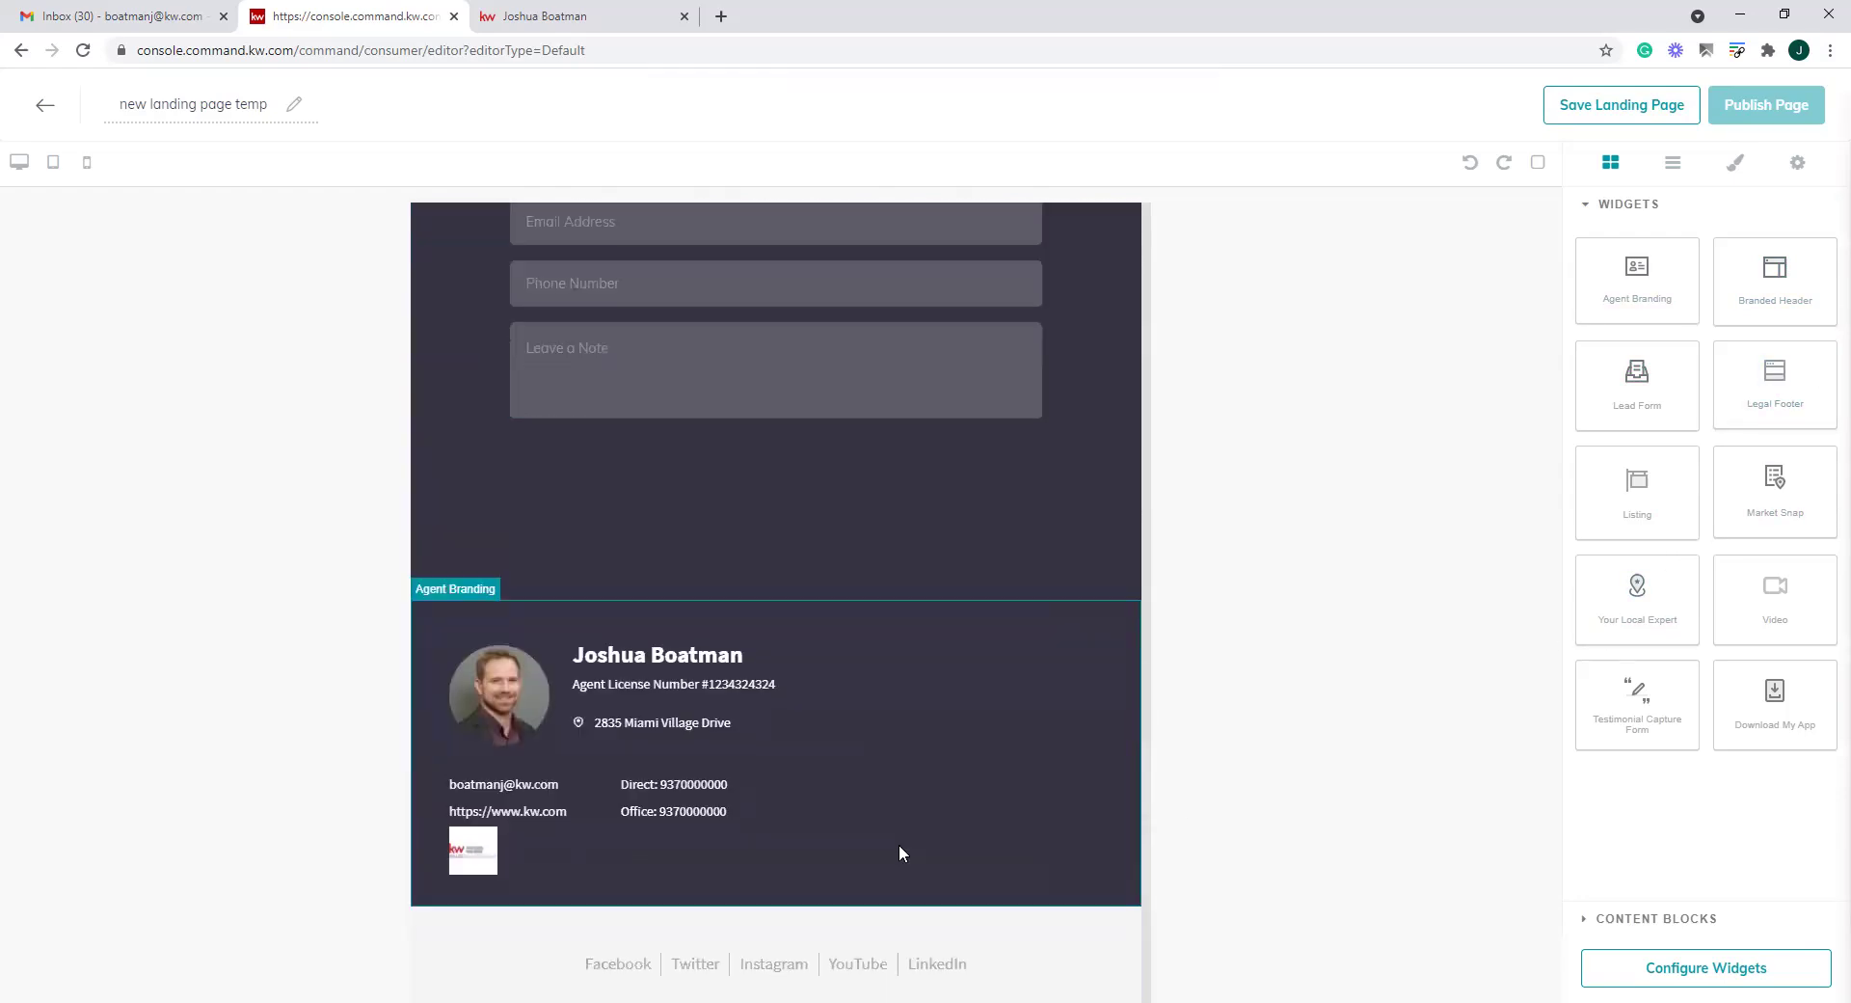
{"action": "scroll", "coordinate": [900, 848], "scroll_direction": "up", "scroll_amount": 5}
{"action": "scroll", "coordinate": [900, 845], "scroll_direction": "up", "scroll_amount": 12}
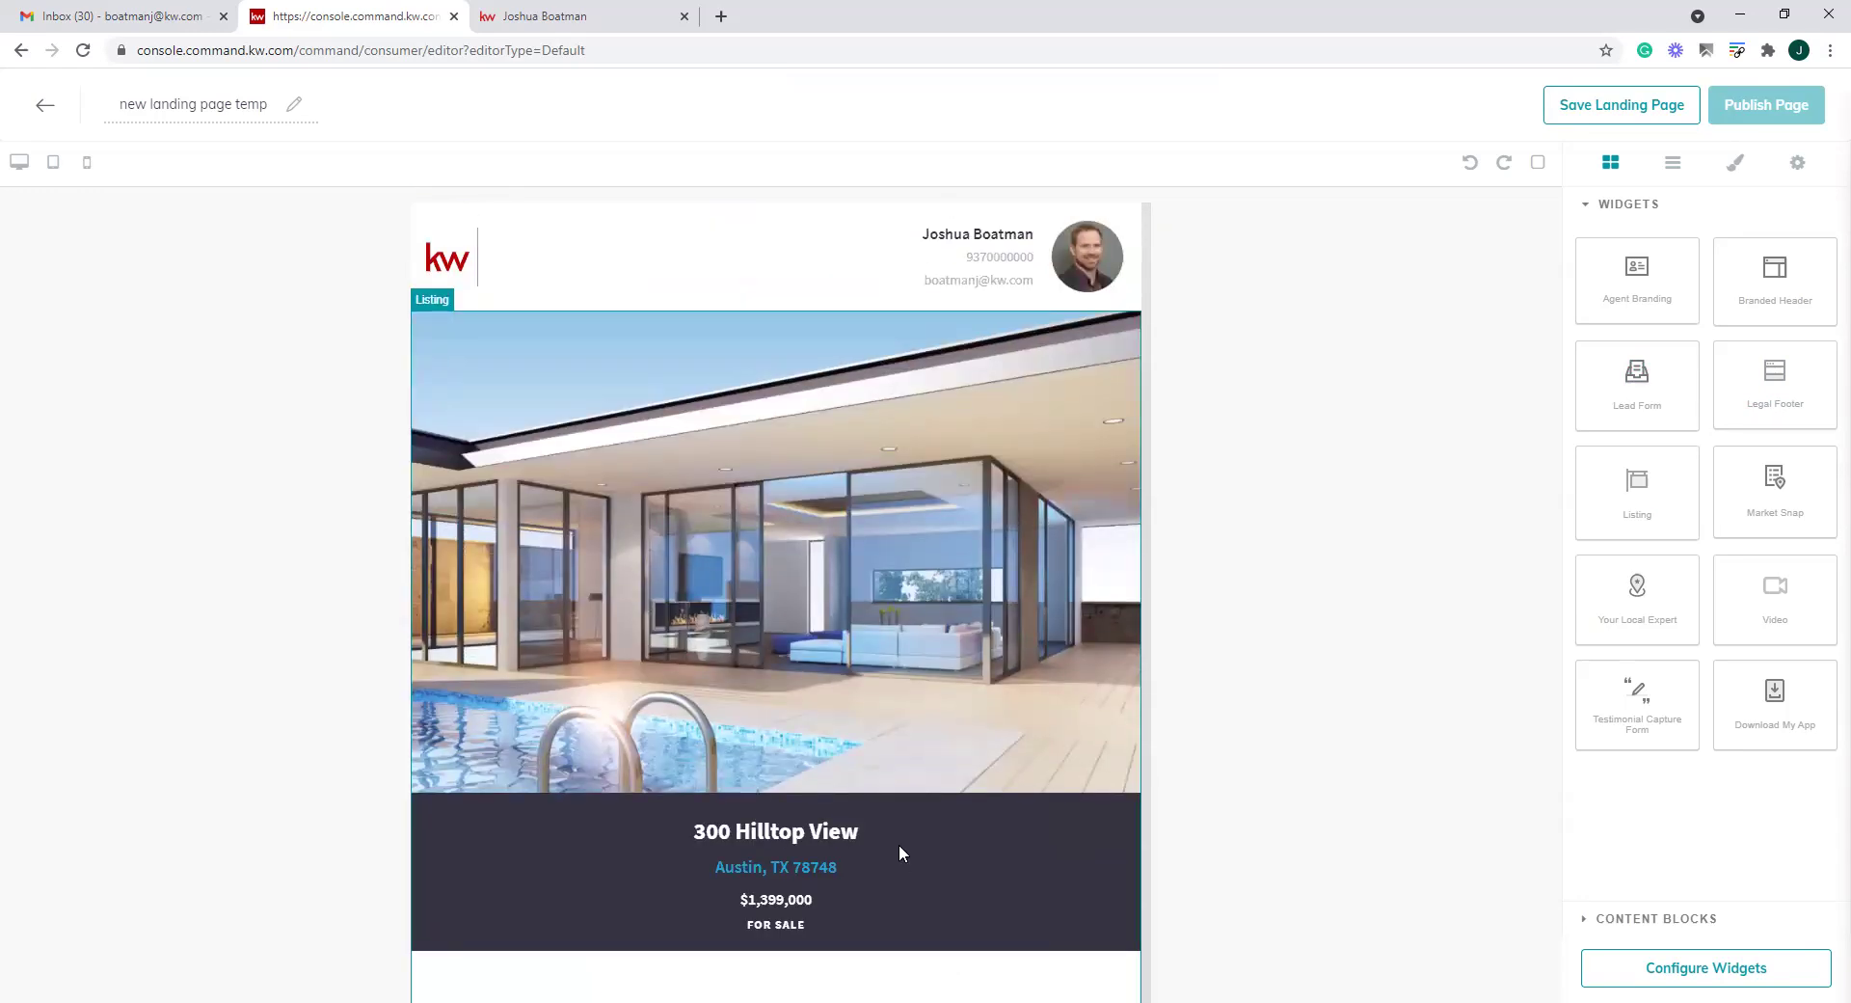
{"action": "left_click", "coordinate": [1726, 971]}
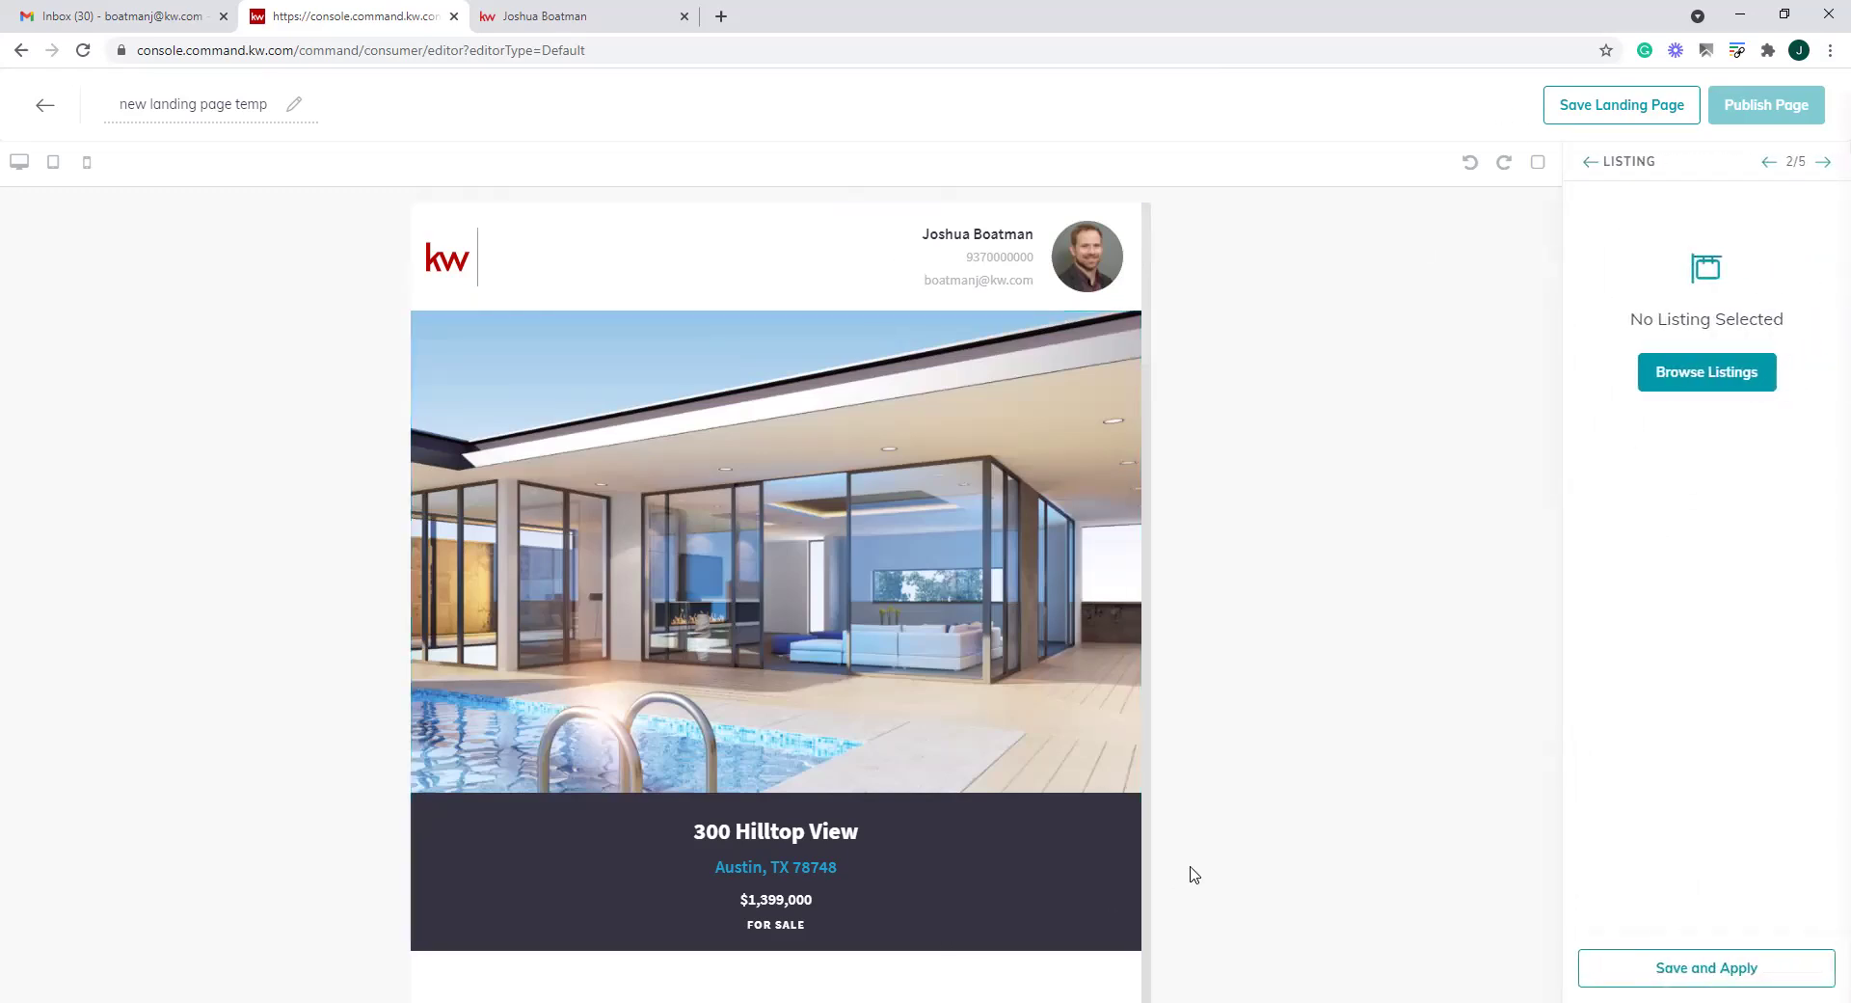
{"action": "left_click", "coordinate": [1706, 373]}
{"action": "left_click", "coordinate": [847, 157]}
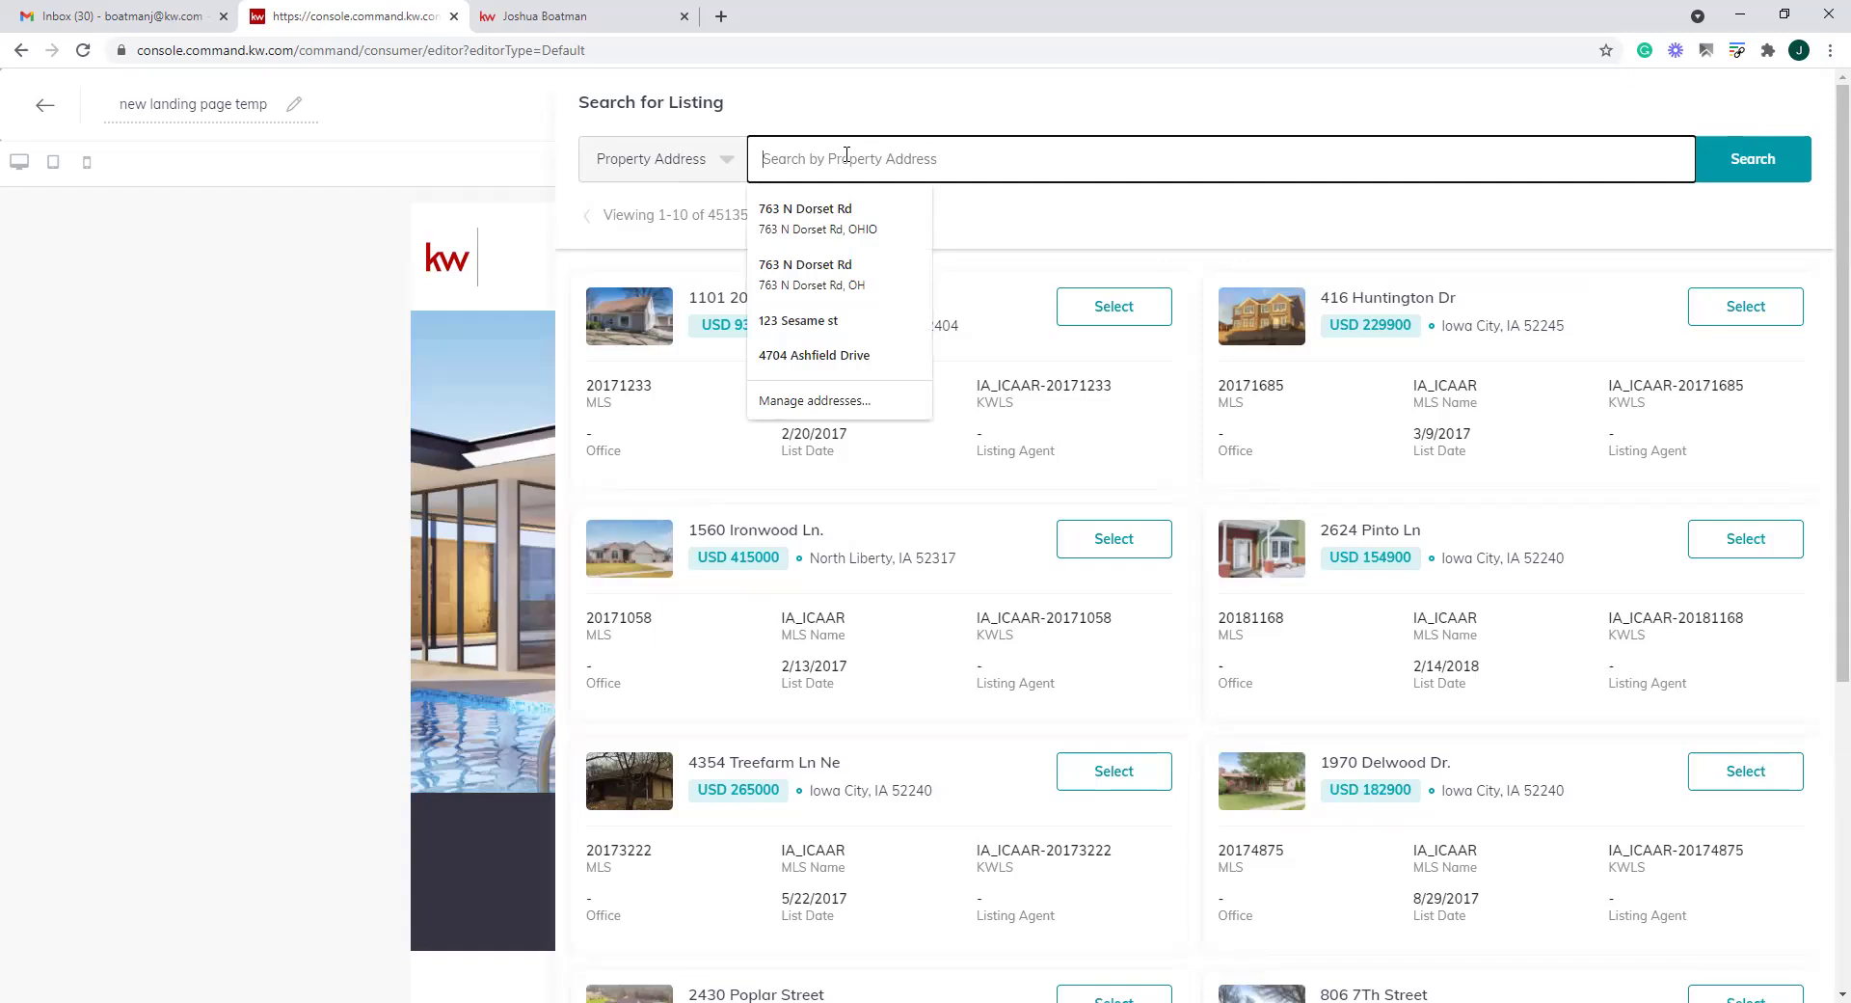
{"action": "type", "text": "troy, oh"}
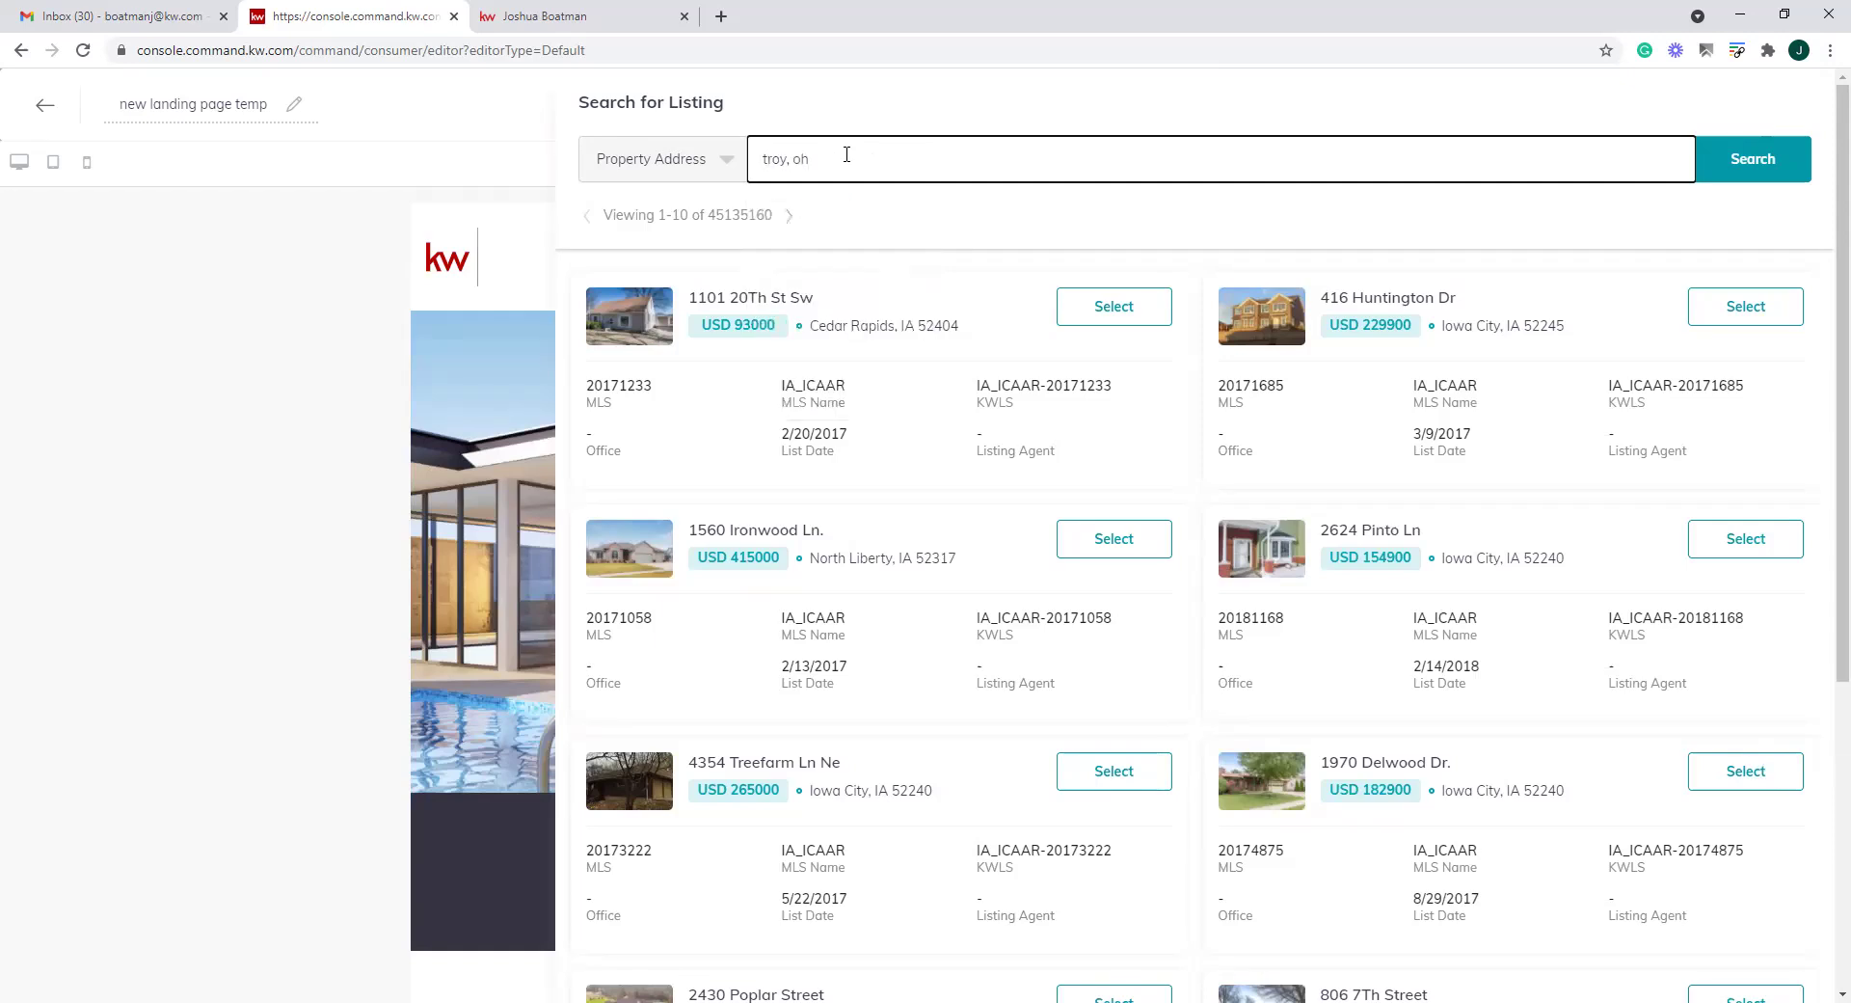
{"action": "left_click", "coordinate": [1741, 174]}
{"action": "scroll", "coordinate": [1051, 617], "scroll_direction": "down", "scroll_amount": 5}
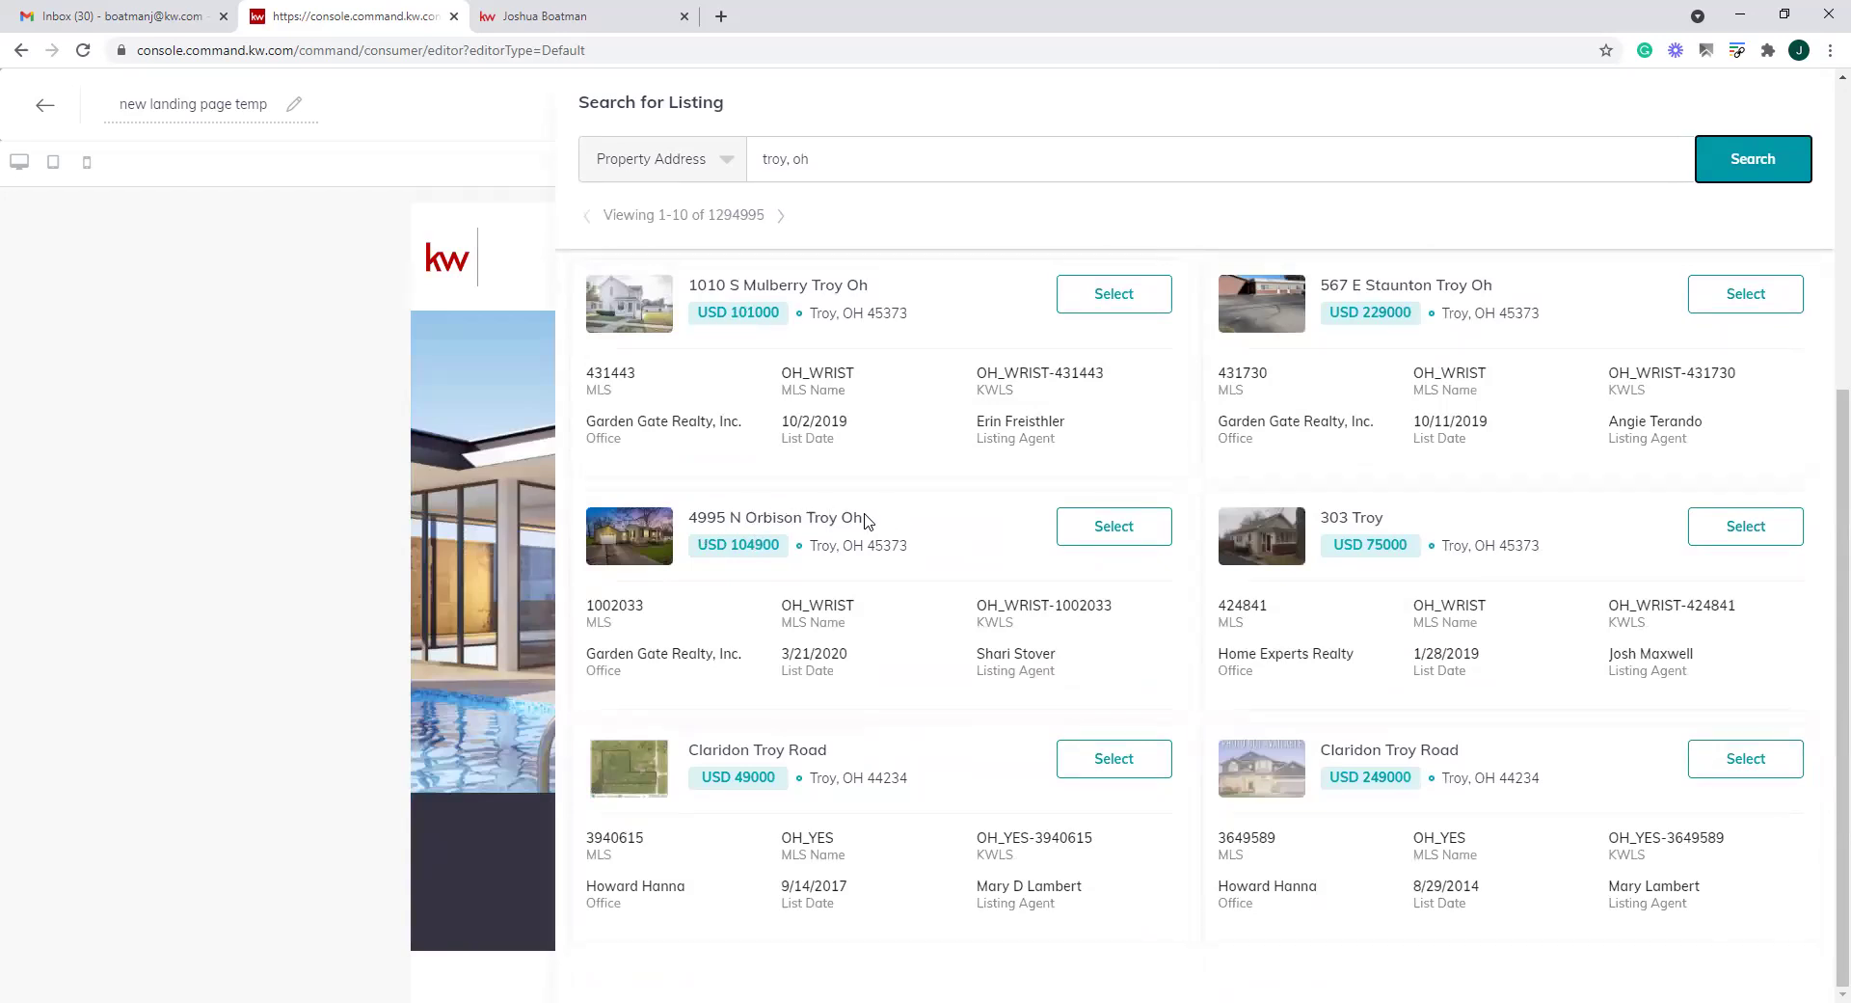
{"action": "left_click_drag", "start_coordinate": [870, 518], "coordinate": [665, 518]}
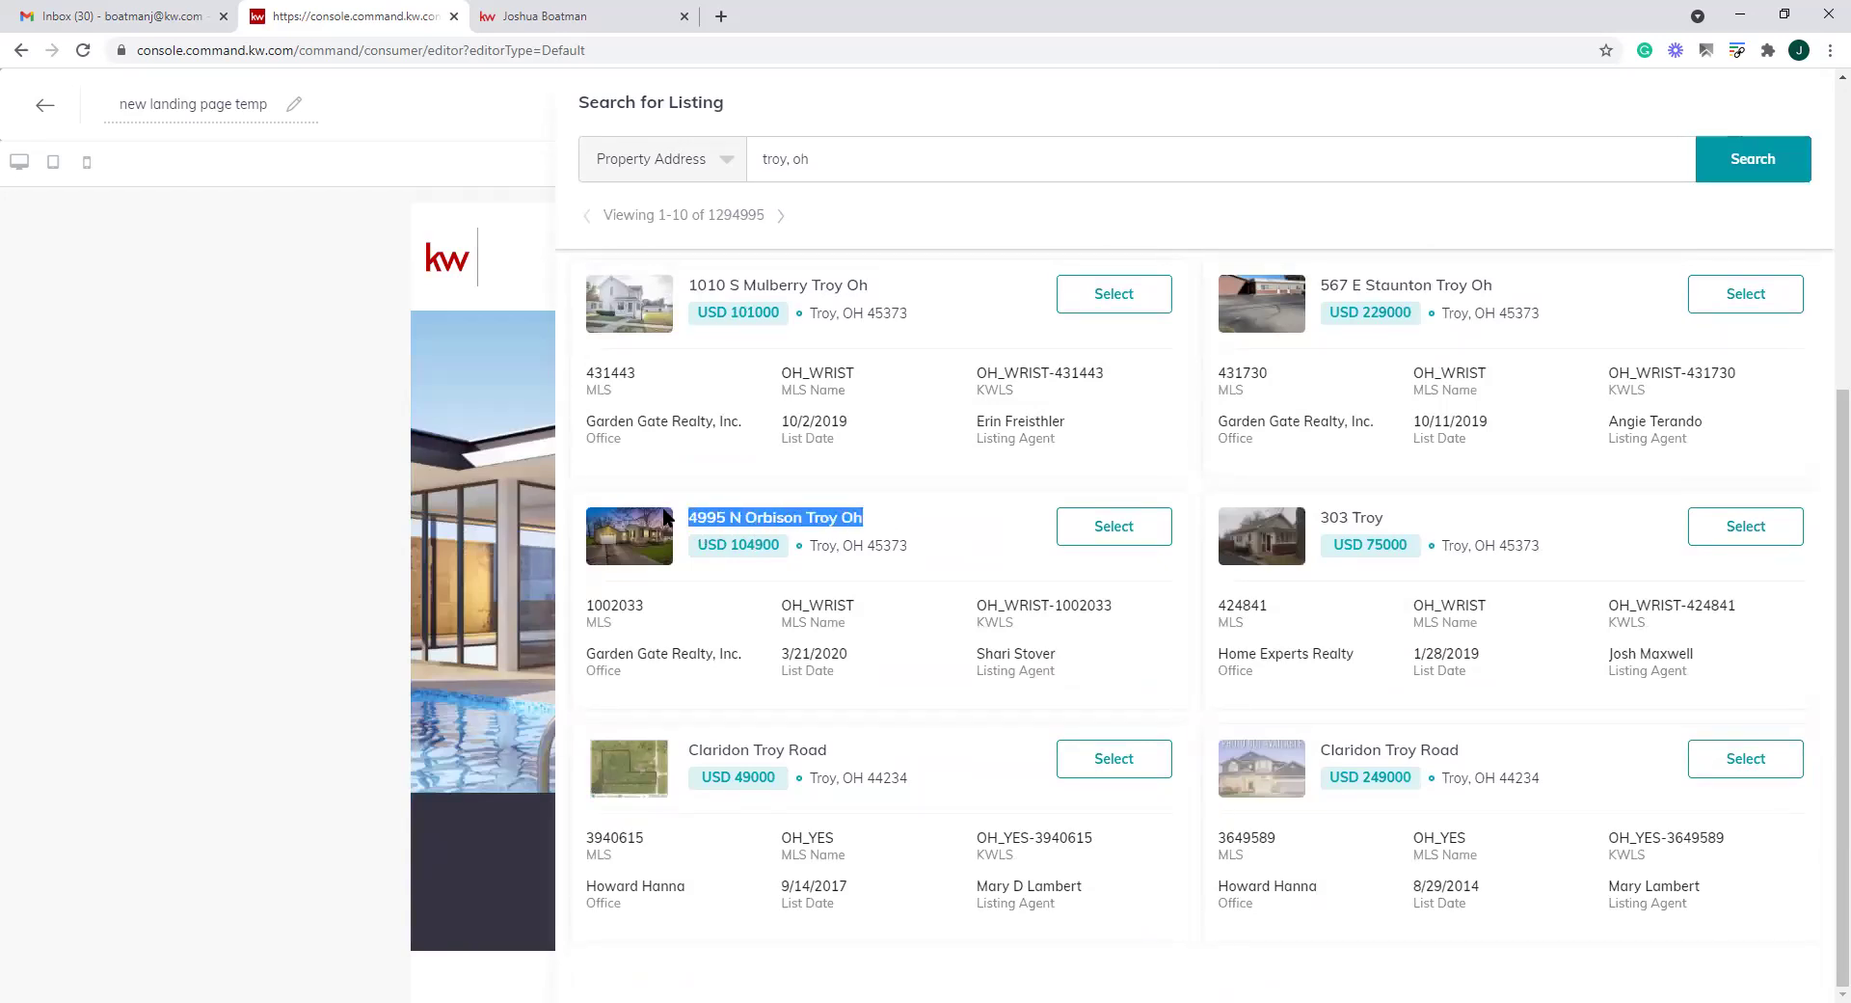
{"action": "left_click", "coordinate": [1114, 528]}
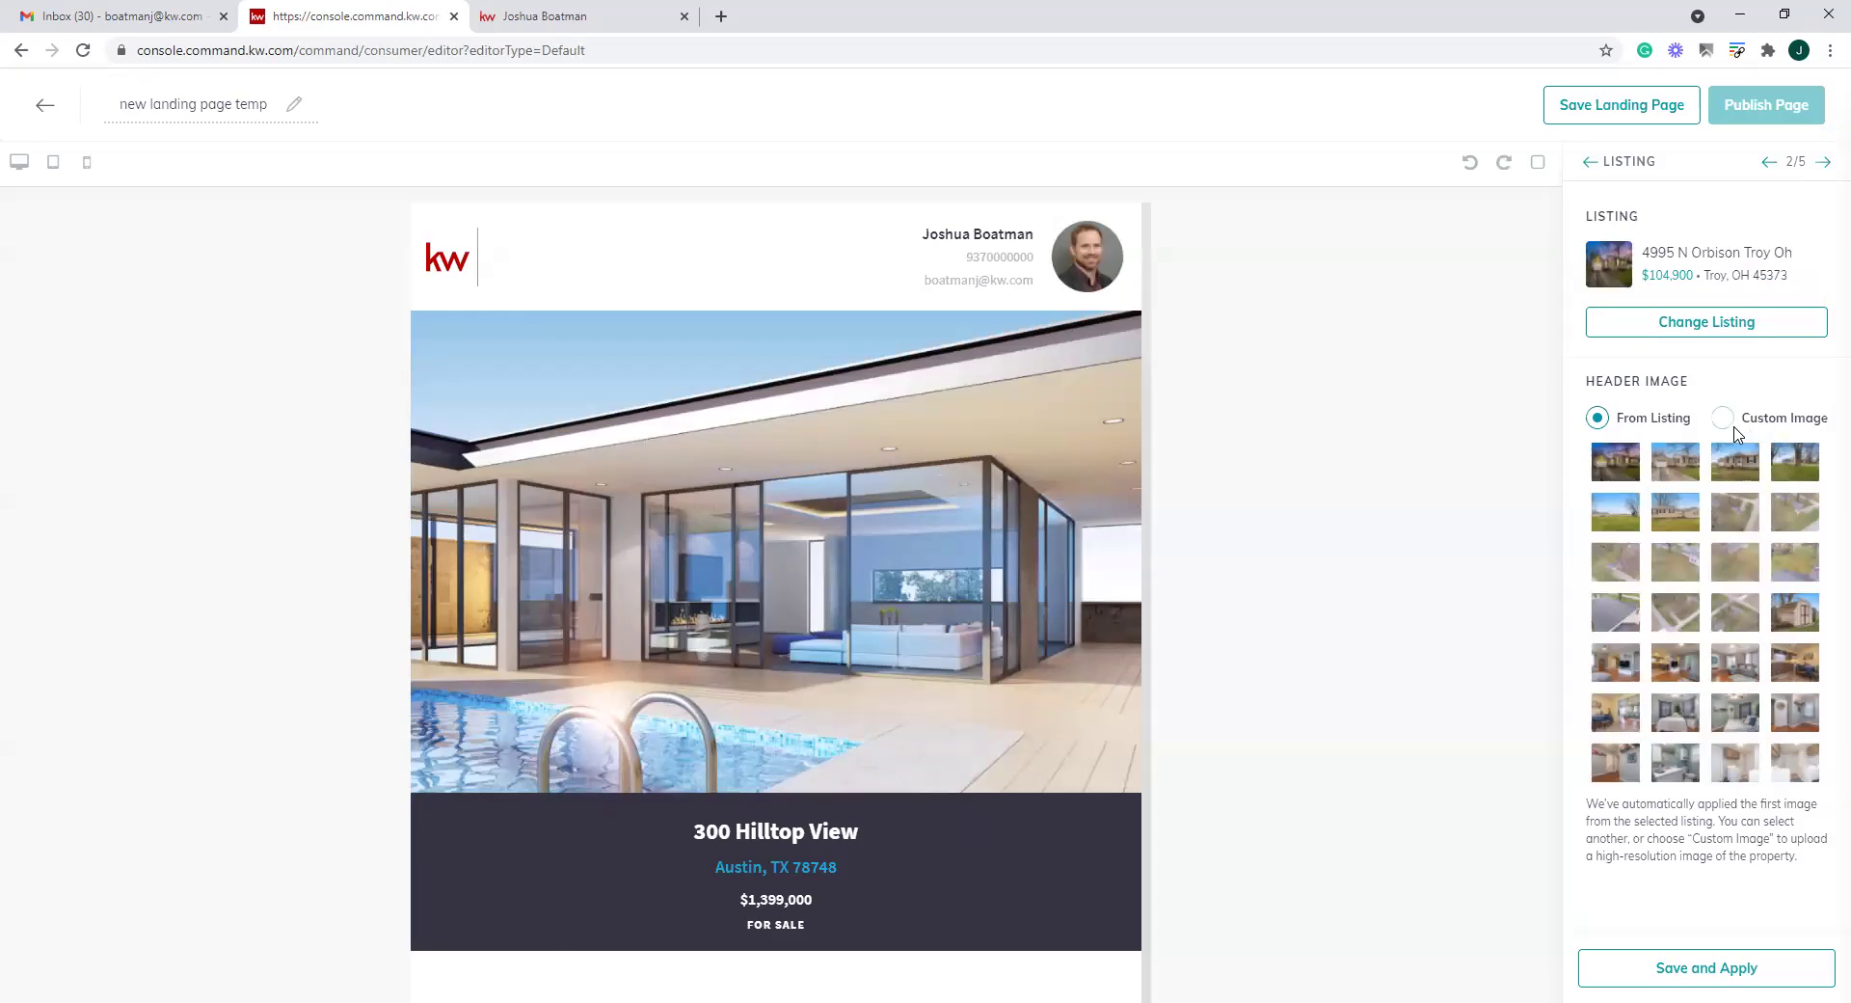
{"action": "left_click", "coordinate": [1722, 974]}
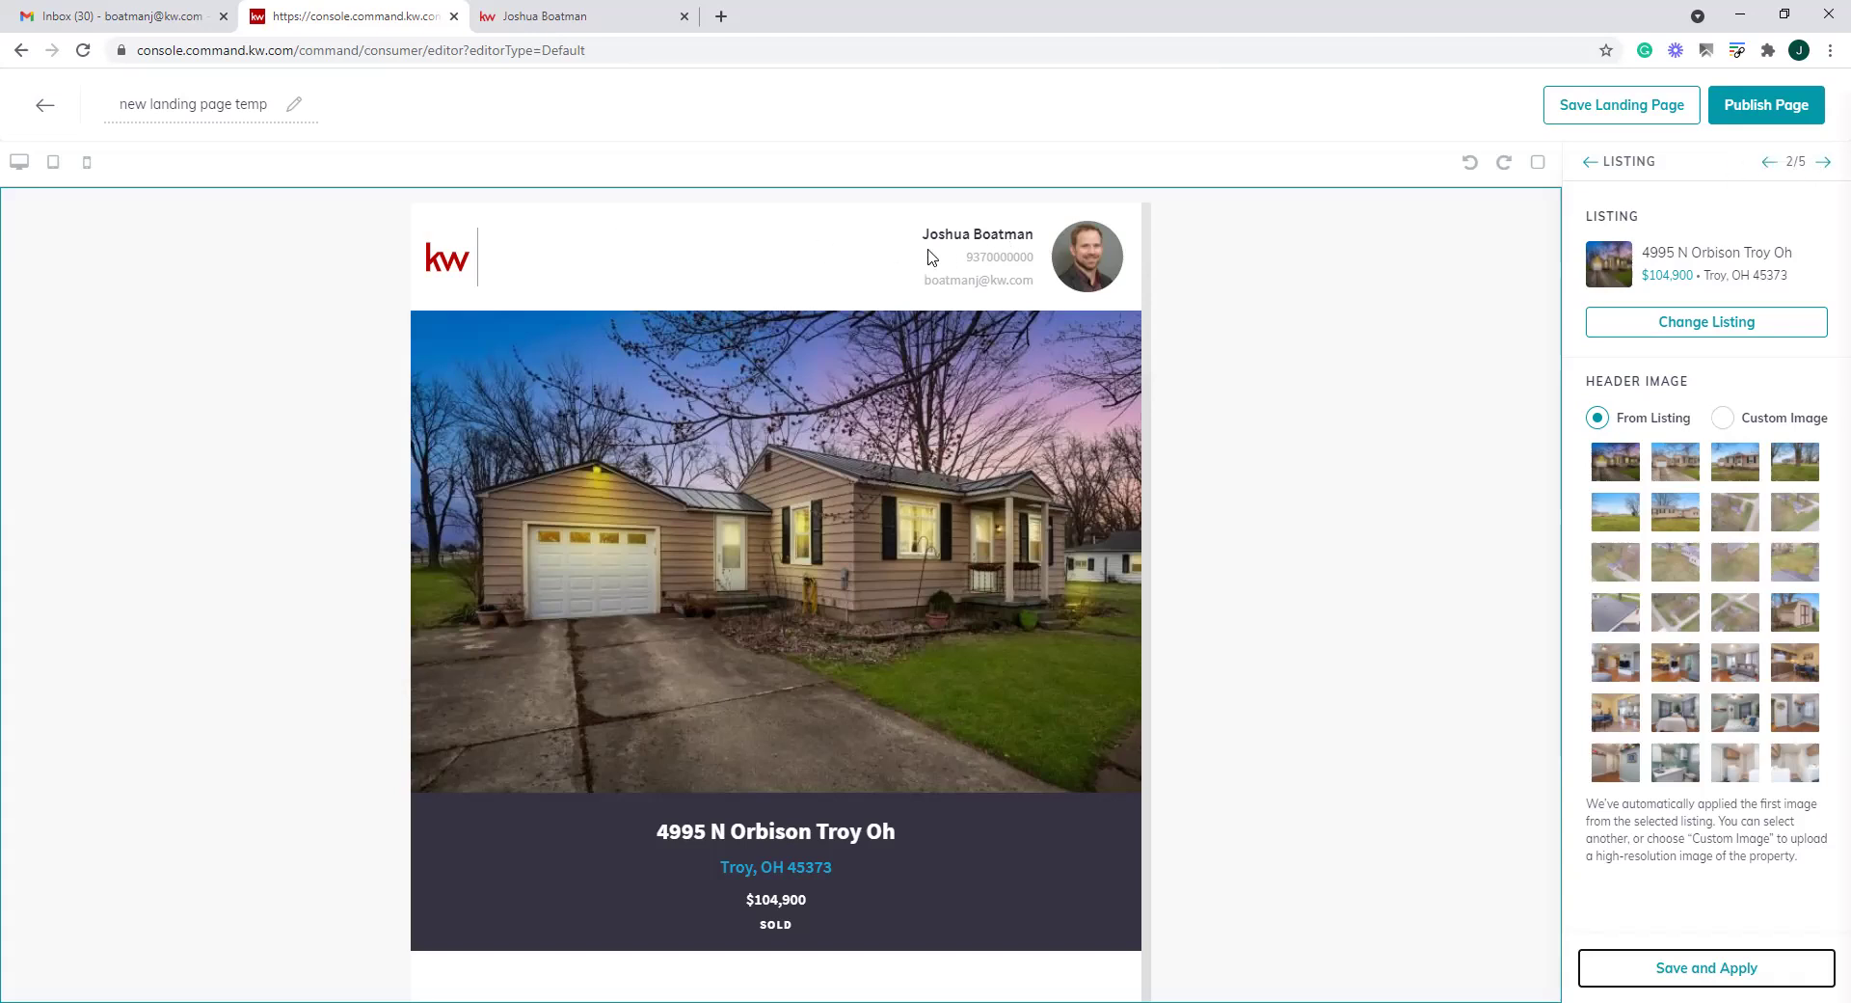
Step through the section settings to the Lead Form section
{"action": "left_click", "coordinate": [1768, 163]}
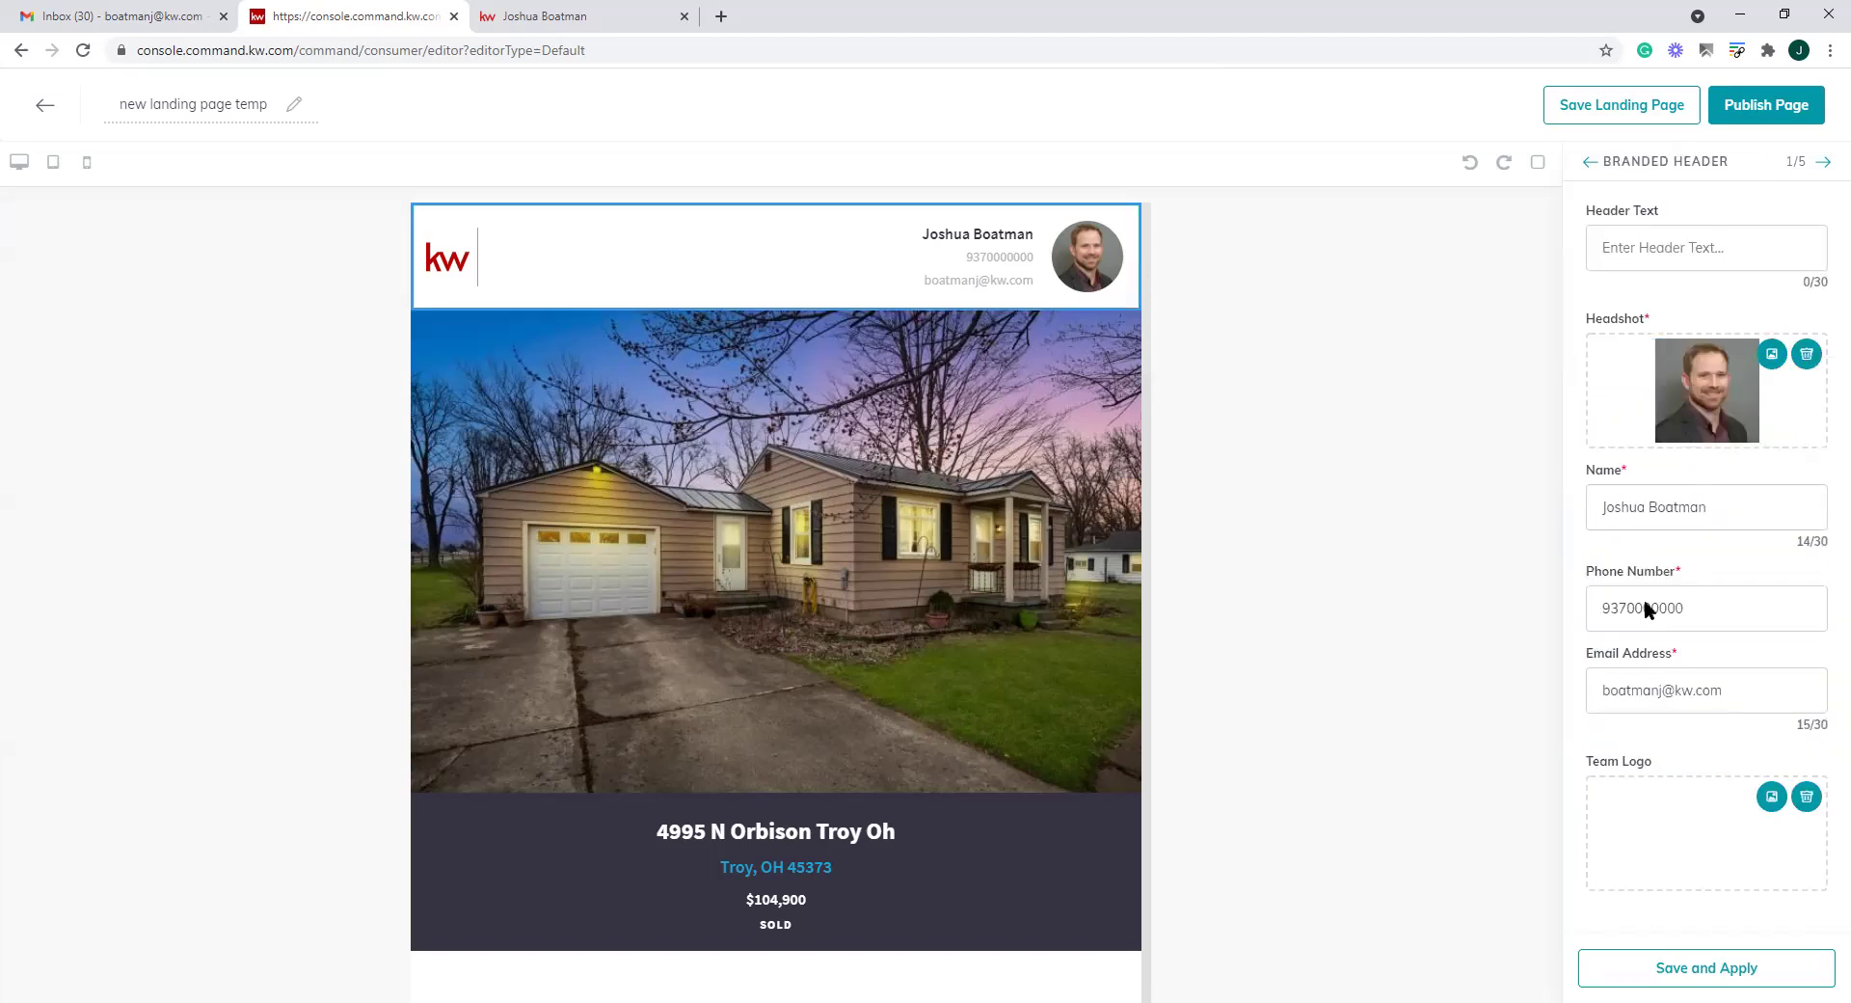
{"action": "left_click", "coordinate": [1823, 162]}
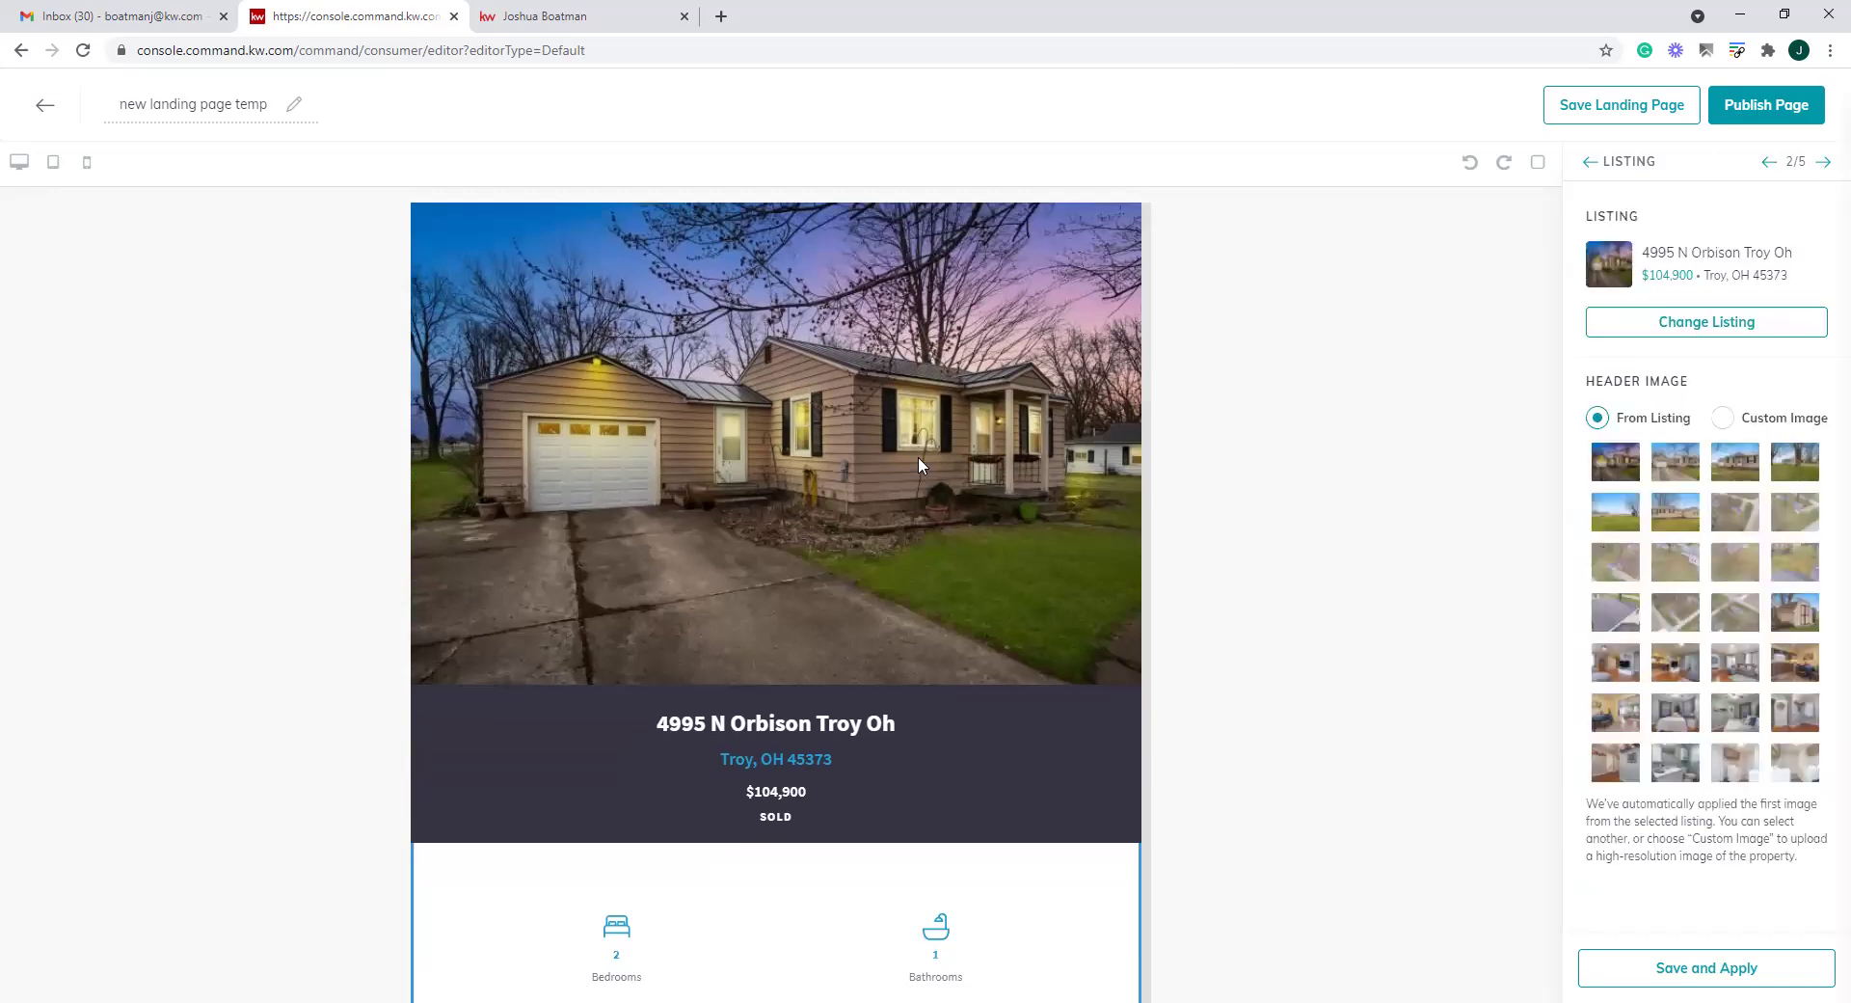
{"action": "left_click", "coordinate": [1821, 163]}
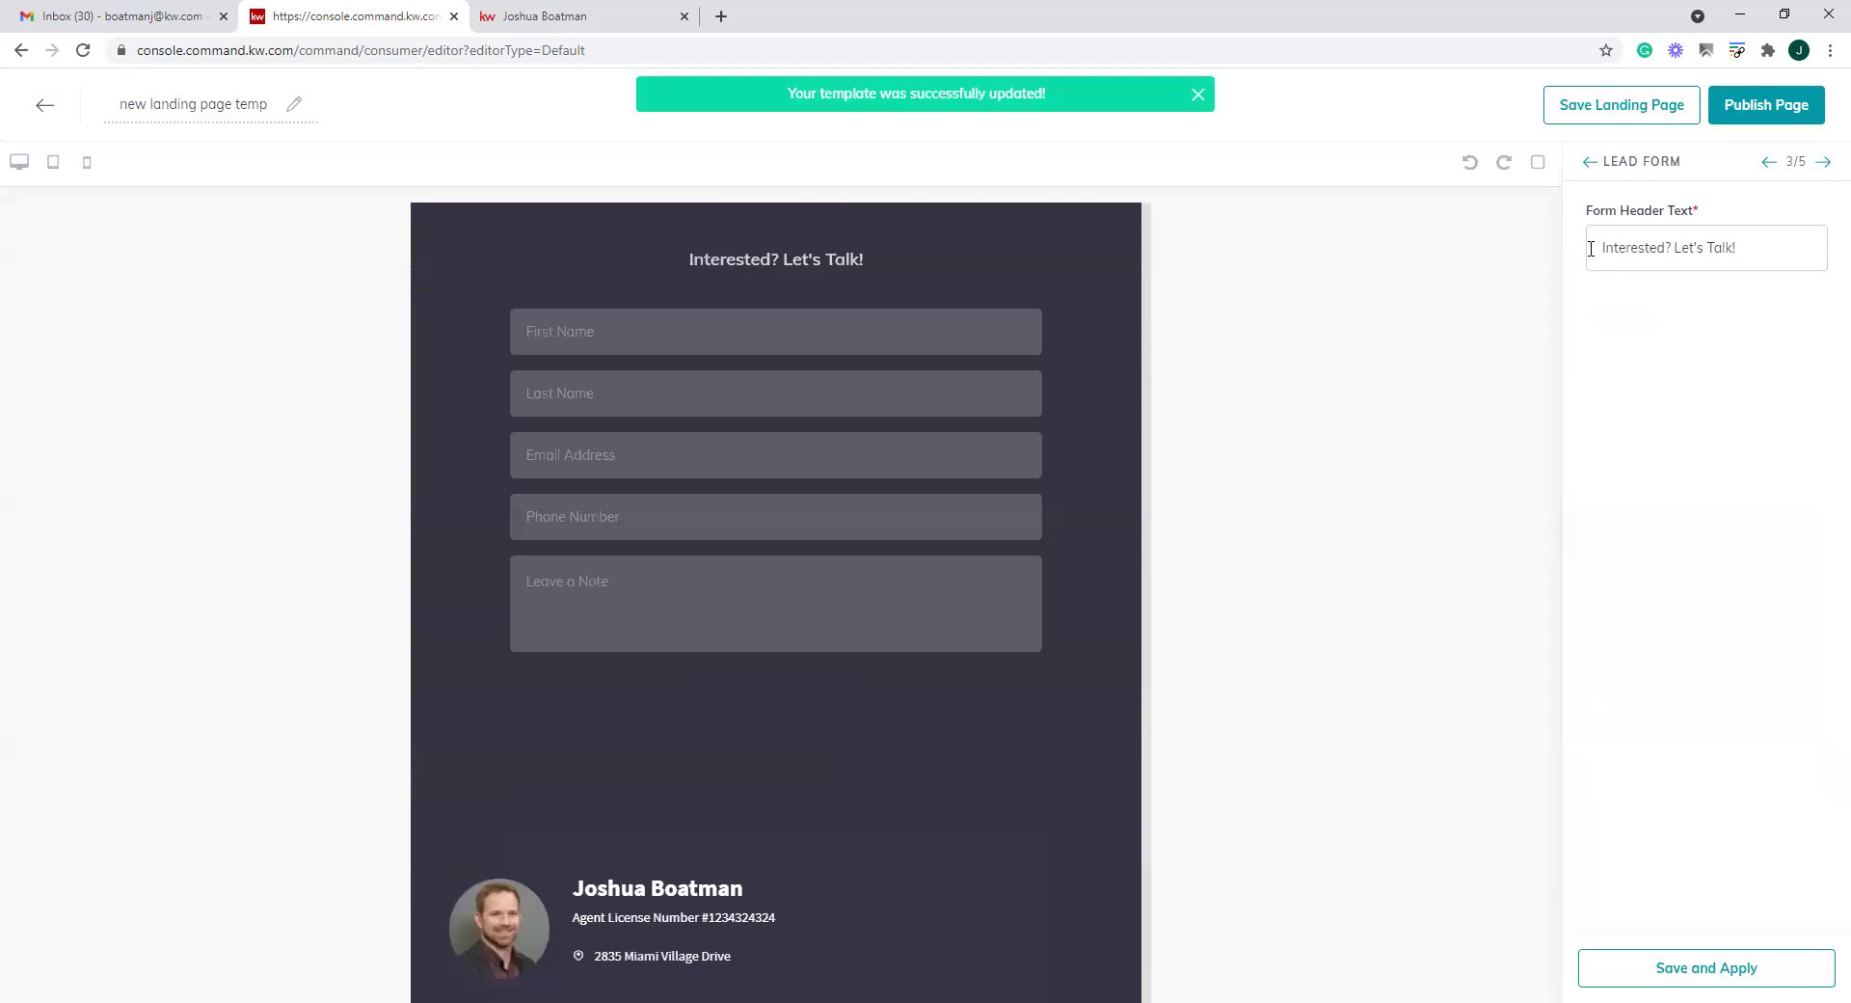
Change the lead form heading to 'Want to live here! DM Me!' and save
{"action": "left_click", "coordinate": [1657, 248]}
{"action": "key", "text": "ctrl+a"}
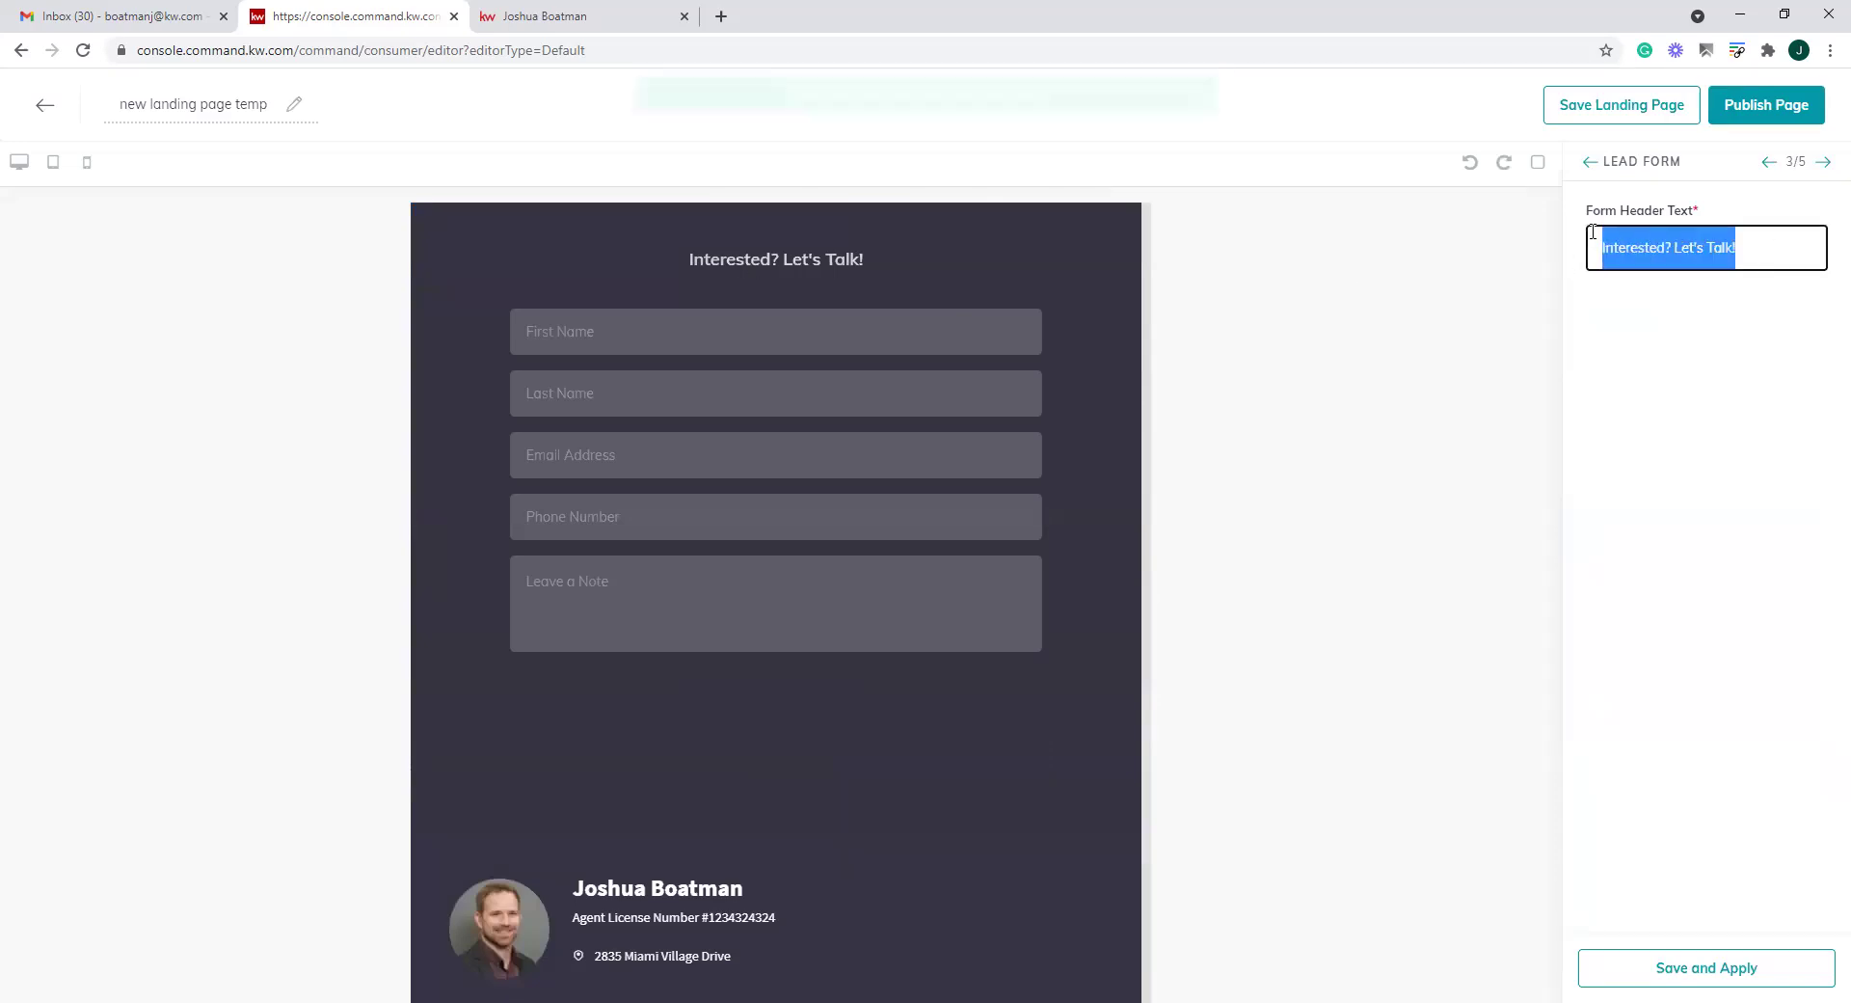
{"action": "type", "text": "Want to live here! DM Me!"}
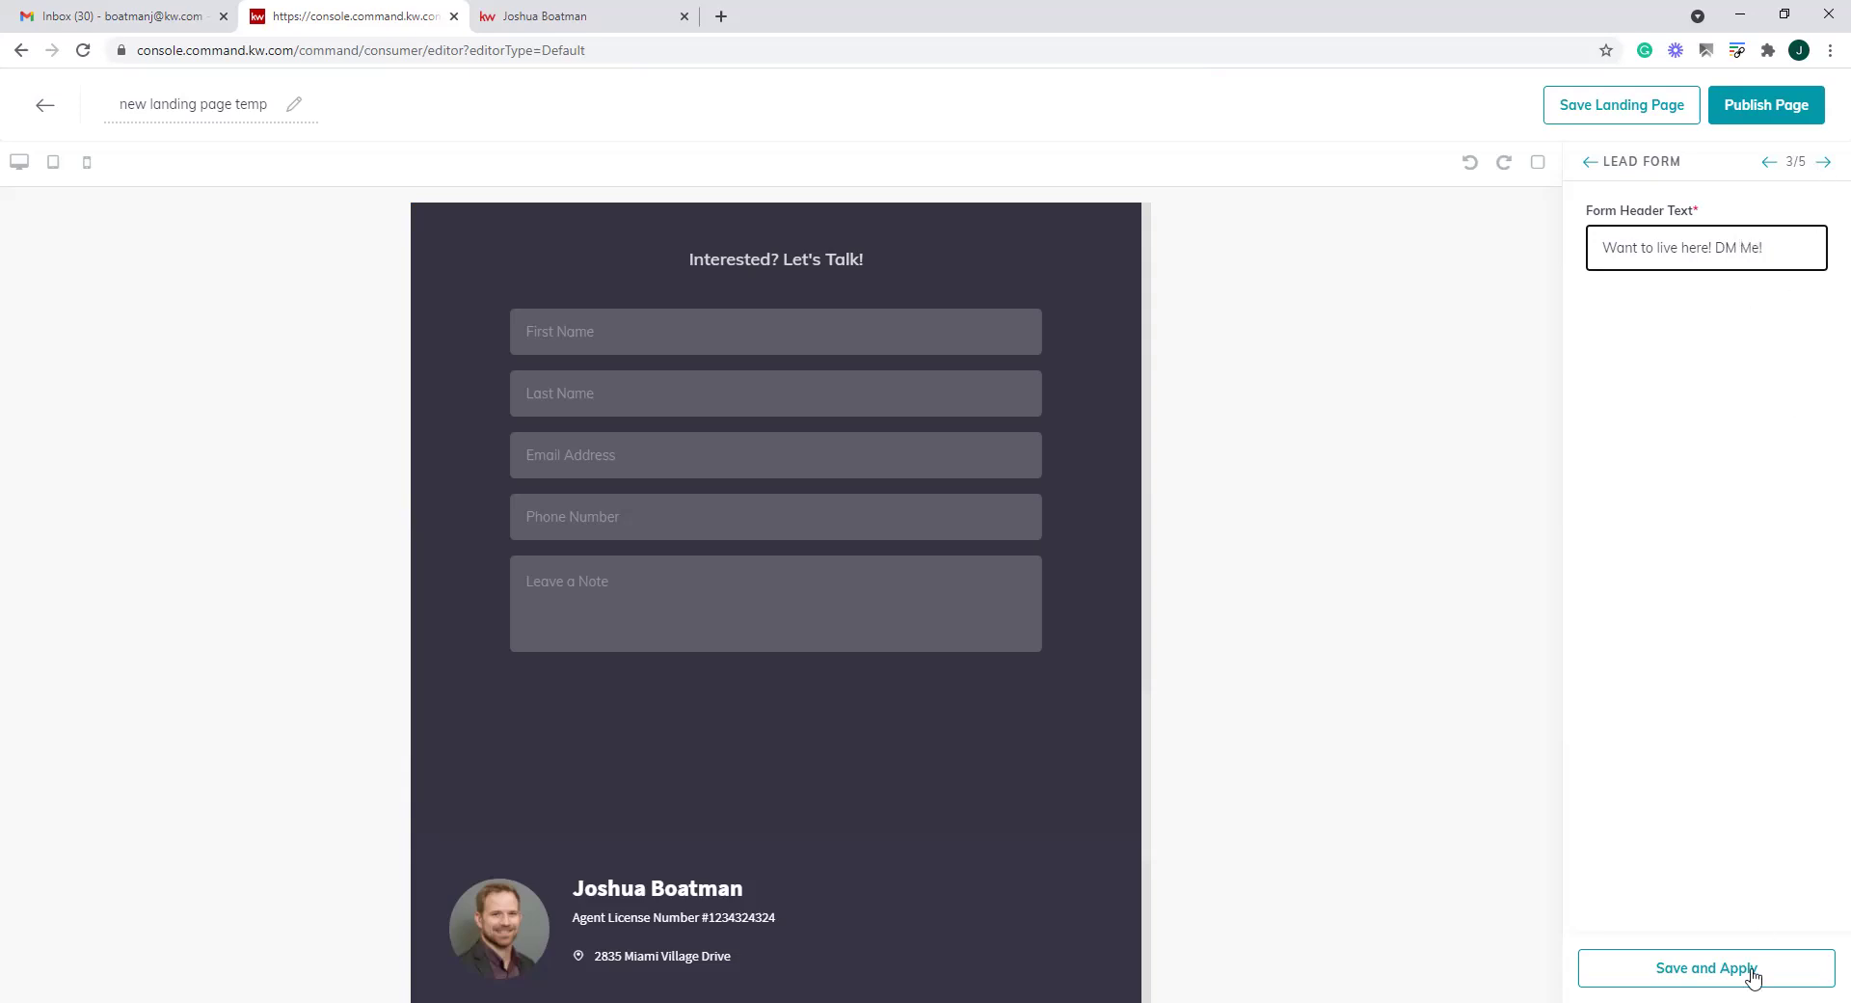
{"action": "left_click", "coordinate": [1692, 978]}
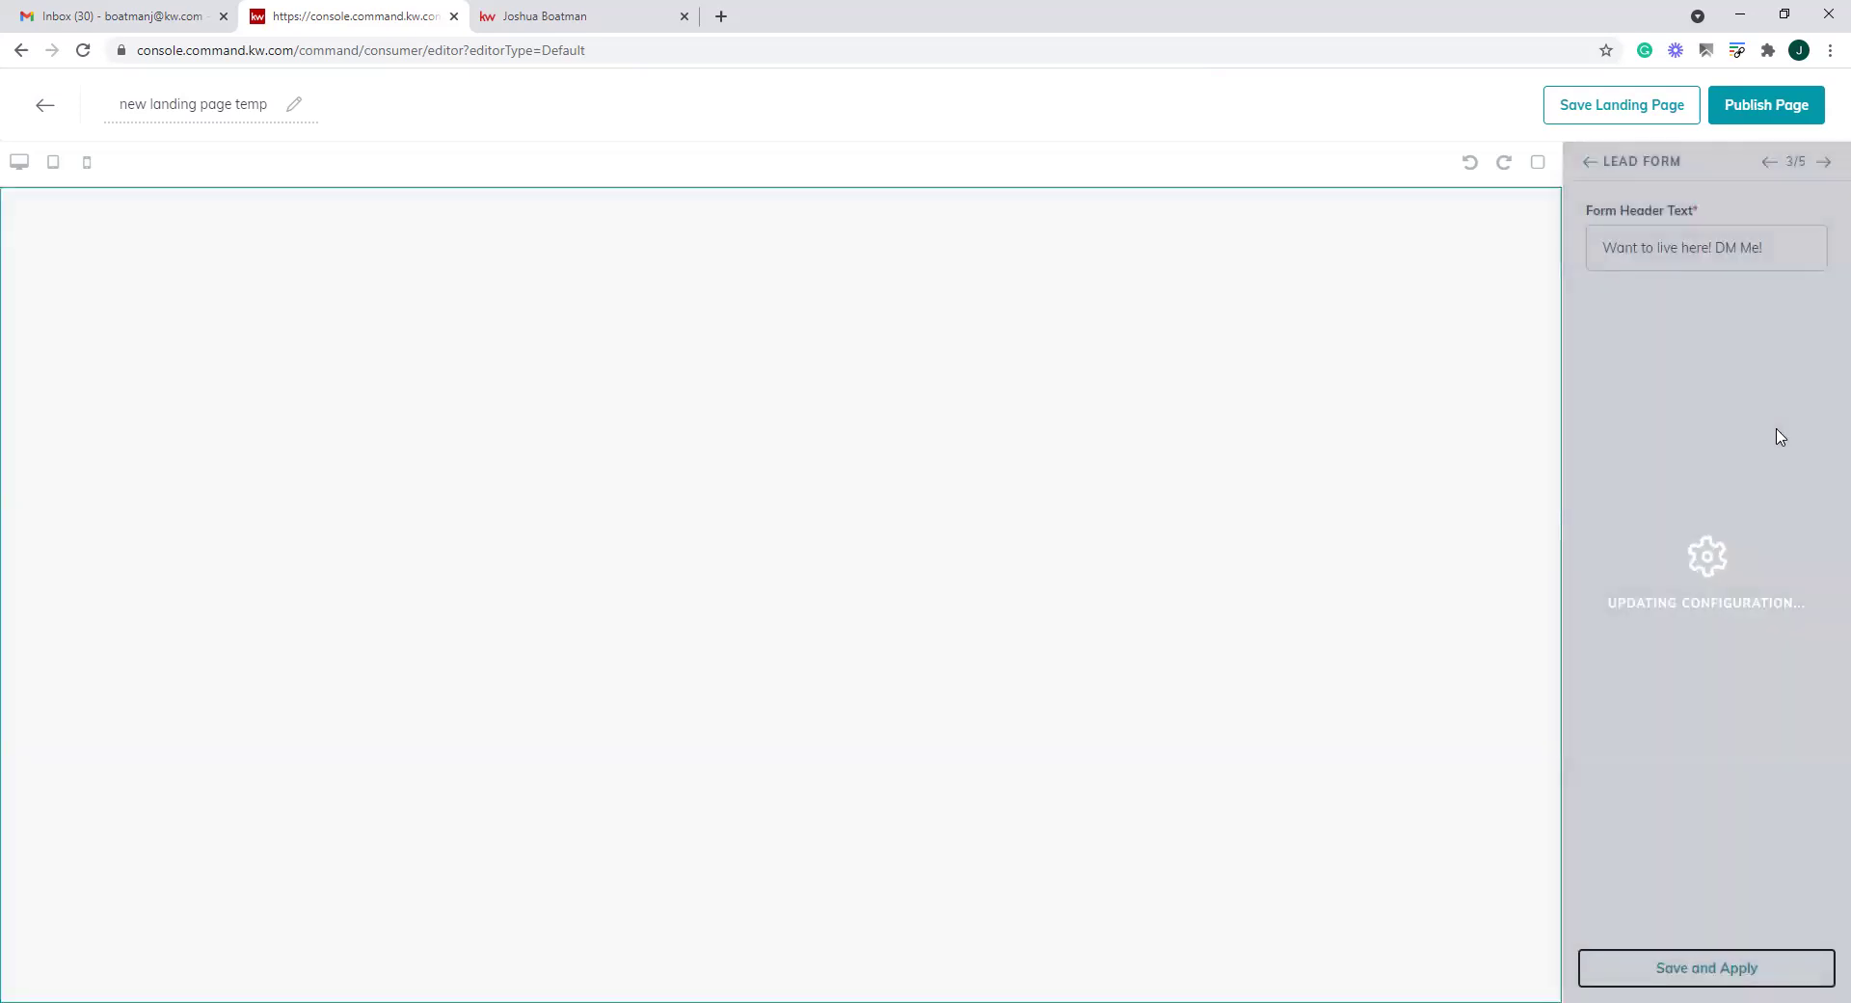
Move through the Agent Branding section to the Legal Footer section
{"action": "left_click", "coordinate": [1823, 164]}
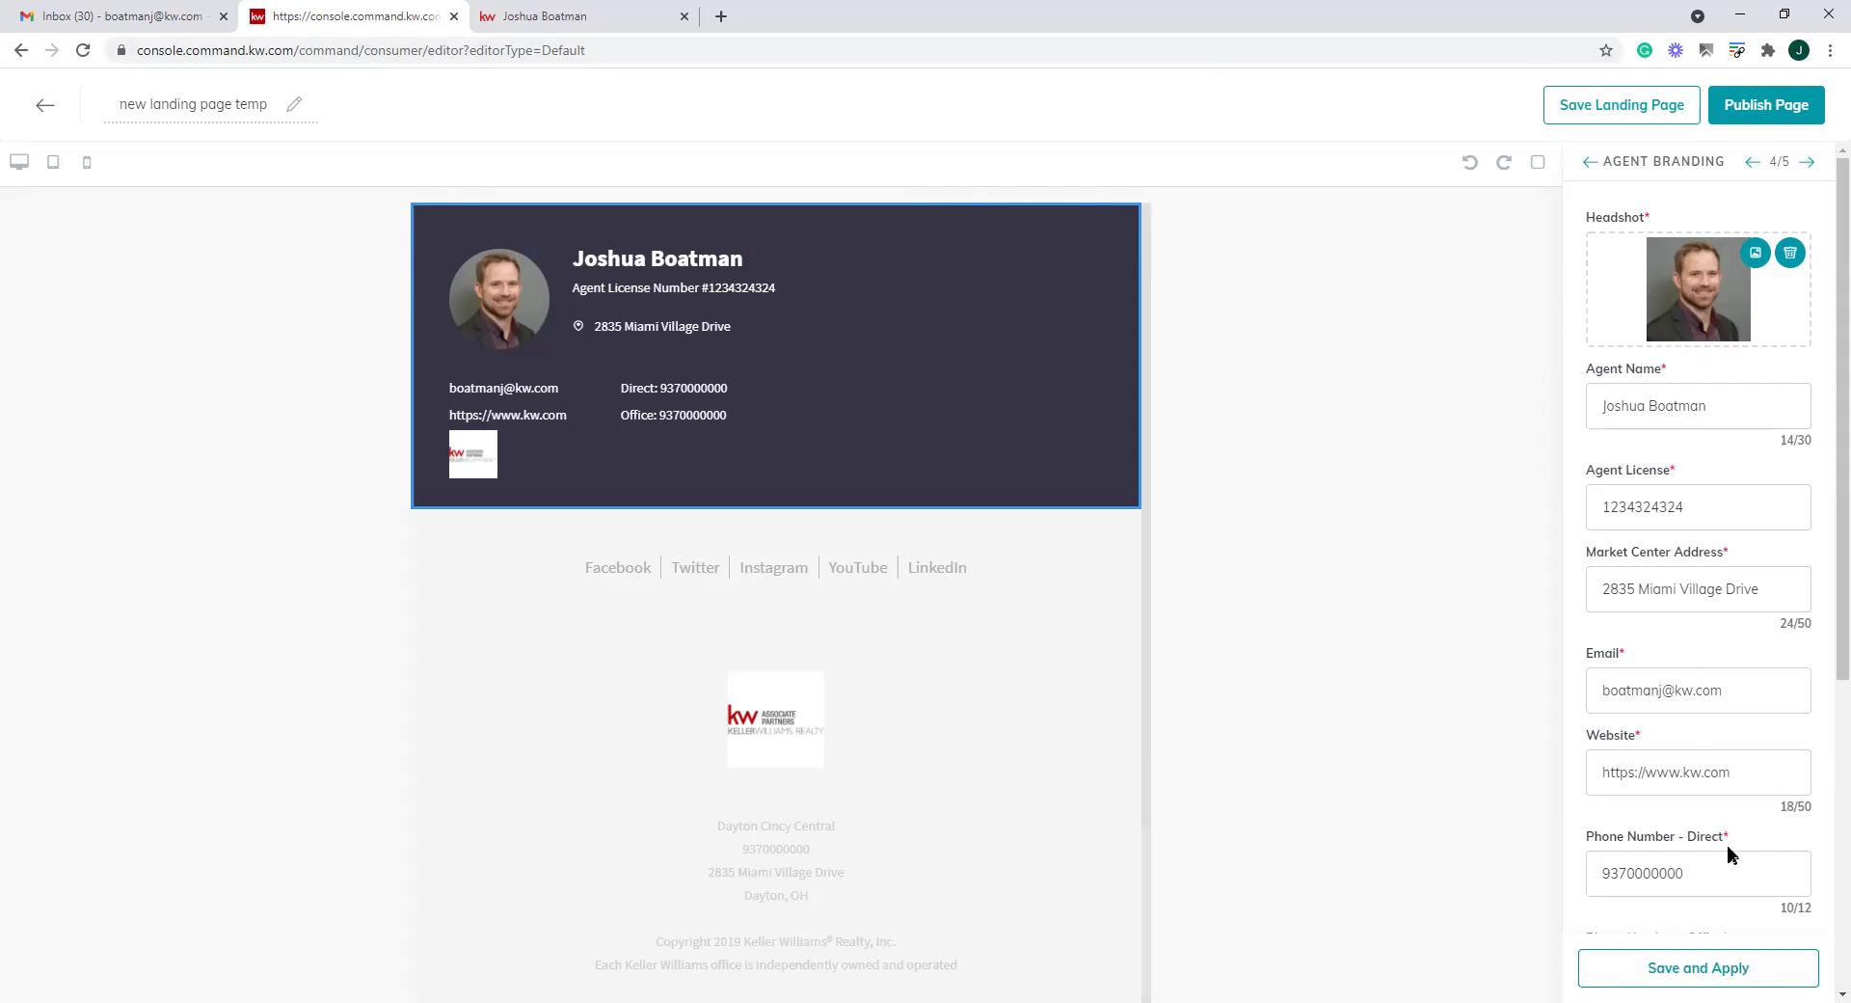
{"action": "left_click", "coordinate": [1806, 161]}
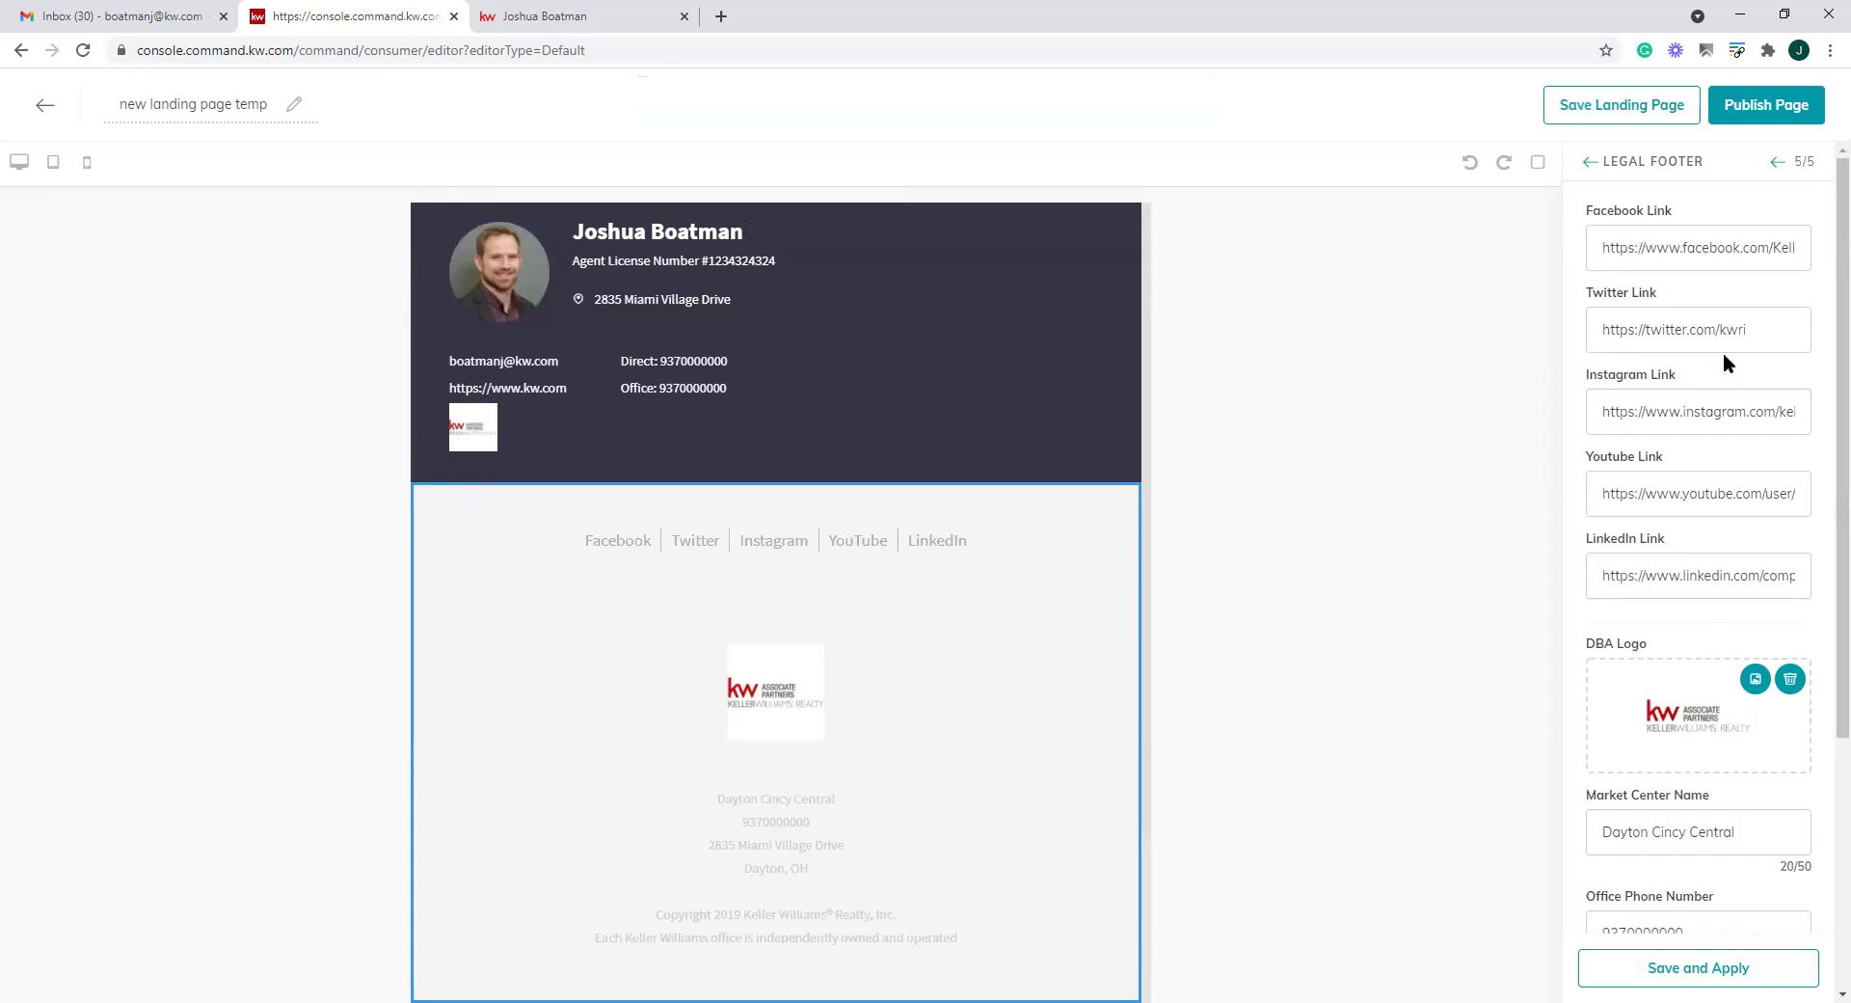
{"action": "scroll", "coordinate": [1004, 617], "scroll_direction": "up", "scroll_amount": 10}
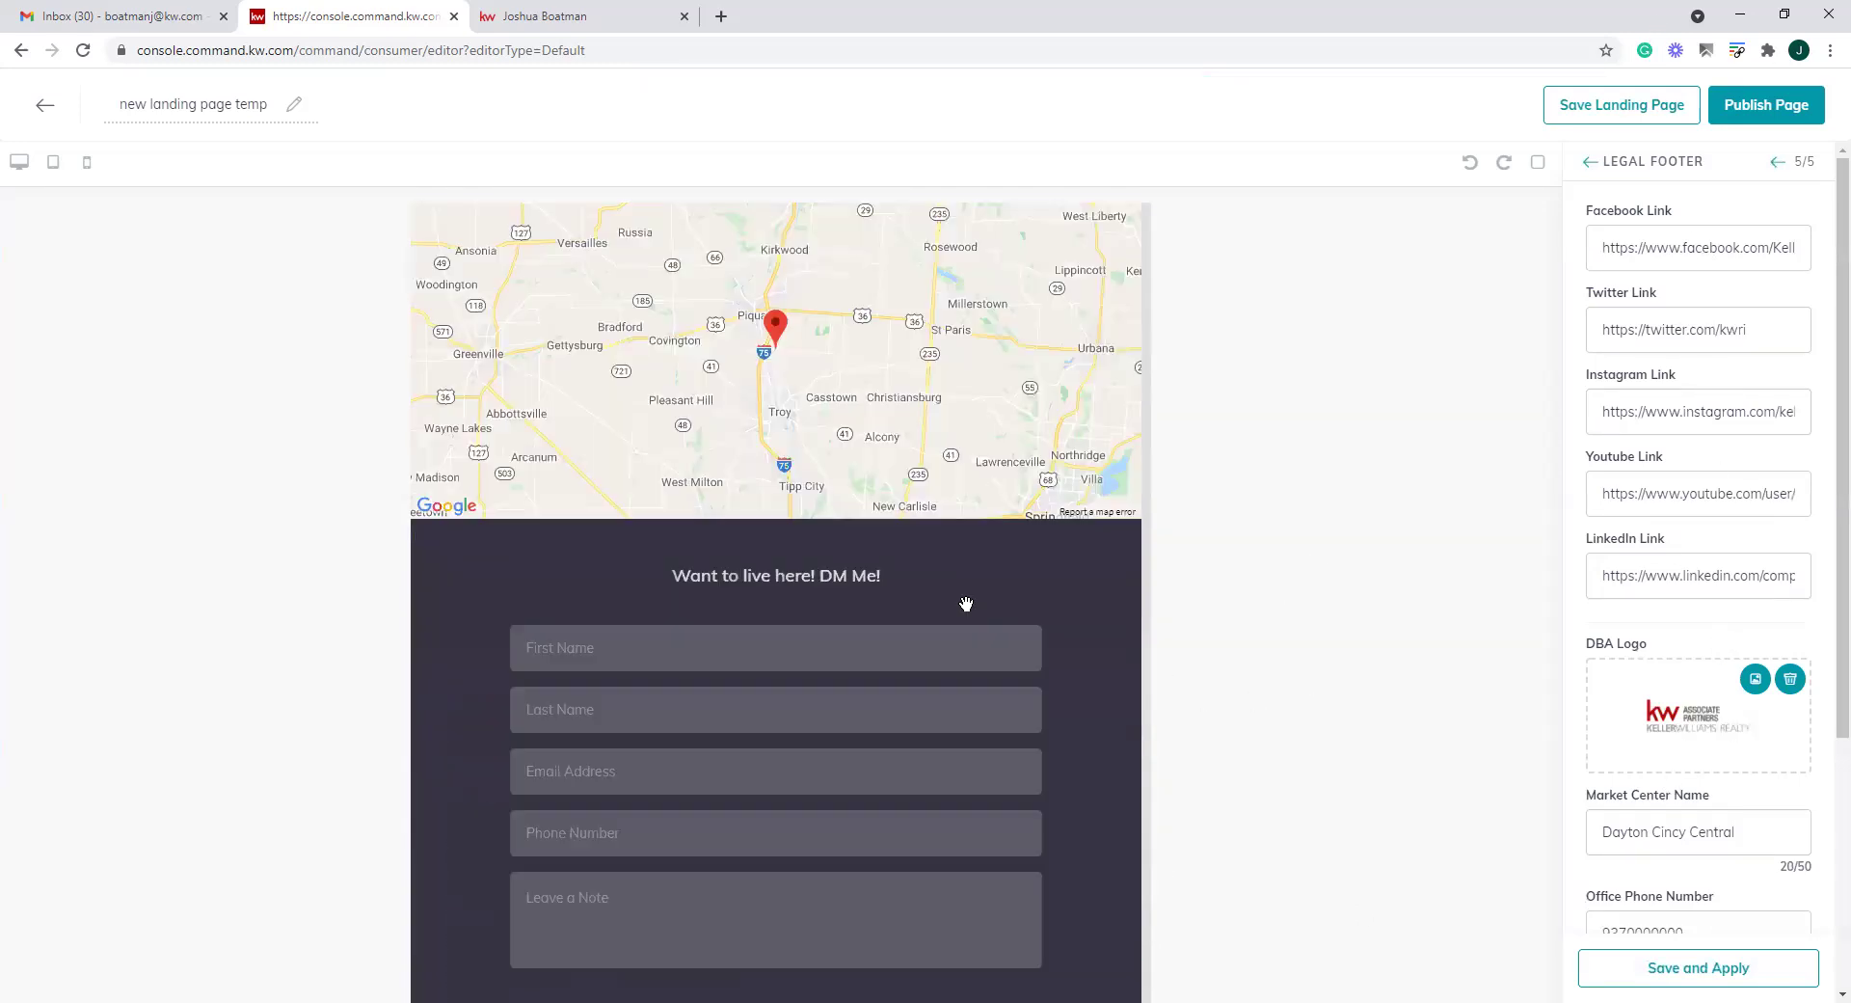
{"action": "scroll", "coordinate": [968, 611], "scroll_direction": "up", "scroll_amount": 5}
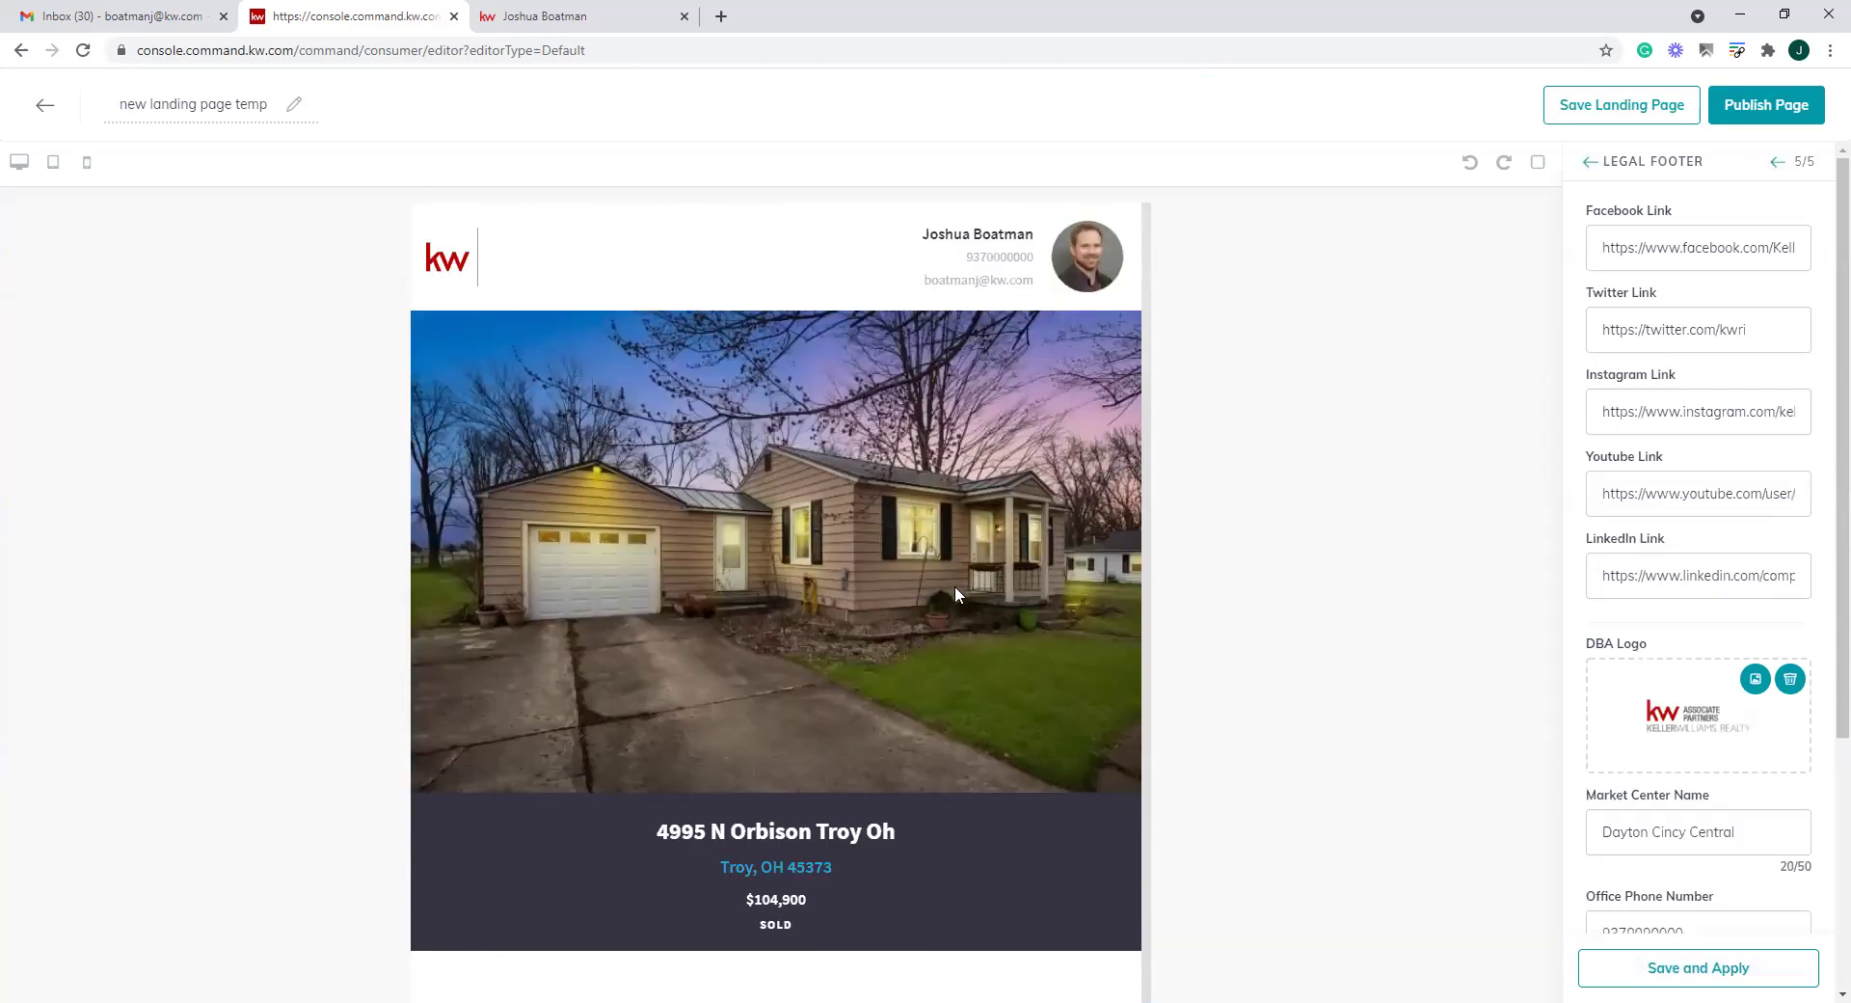
{"action": "triple_click", "coordinate": [173, 102]}
{"action": "type", "text": "4"}
{"action": "left_click", "coordinate": [88, 166]}
{"action": "scroll", "coordinate": [801, 525], "scroll_direction": "down", "scroll_amount": 15}
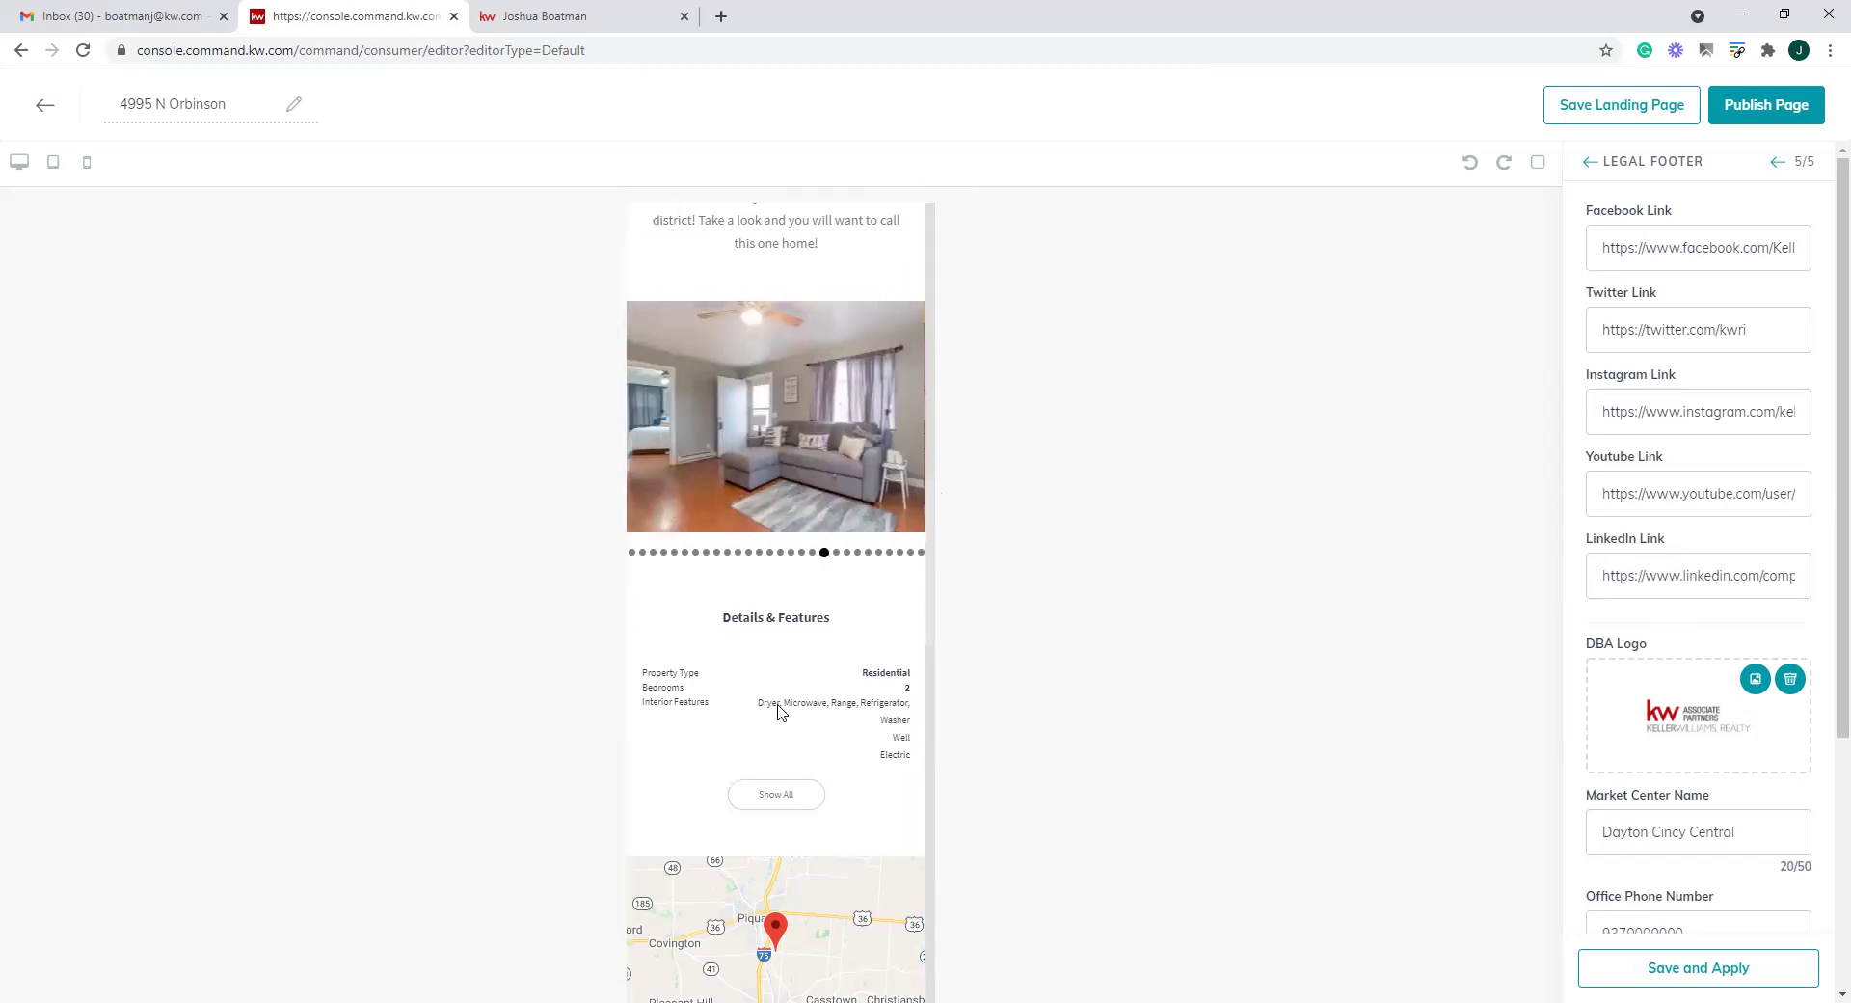
Review the mobile preview and request publishing of the page
{"action": "scroll", "coordinate": [781, 687], "scroll_direction": "down", "scroll_amount": 3}
{"action": "scroll", "coordinate": [796, 627], "scroll_direction": "up", "scroll_amount": 2}
{"action": "scroll", "coordinate": [796, 627], "scroll_direction": "up", "scroll_amount": 6}
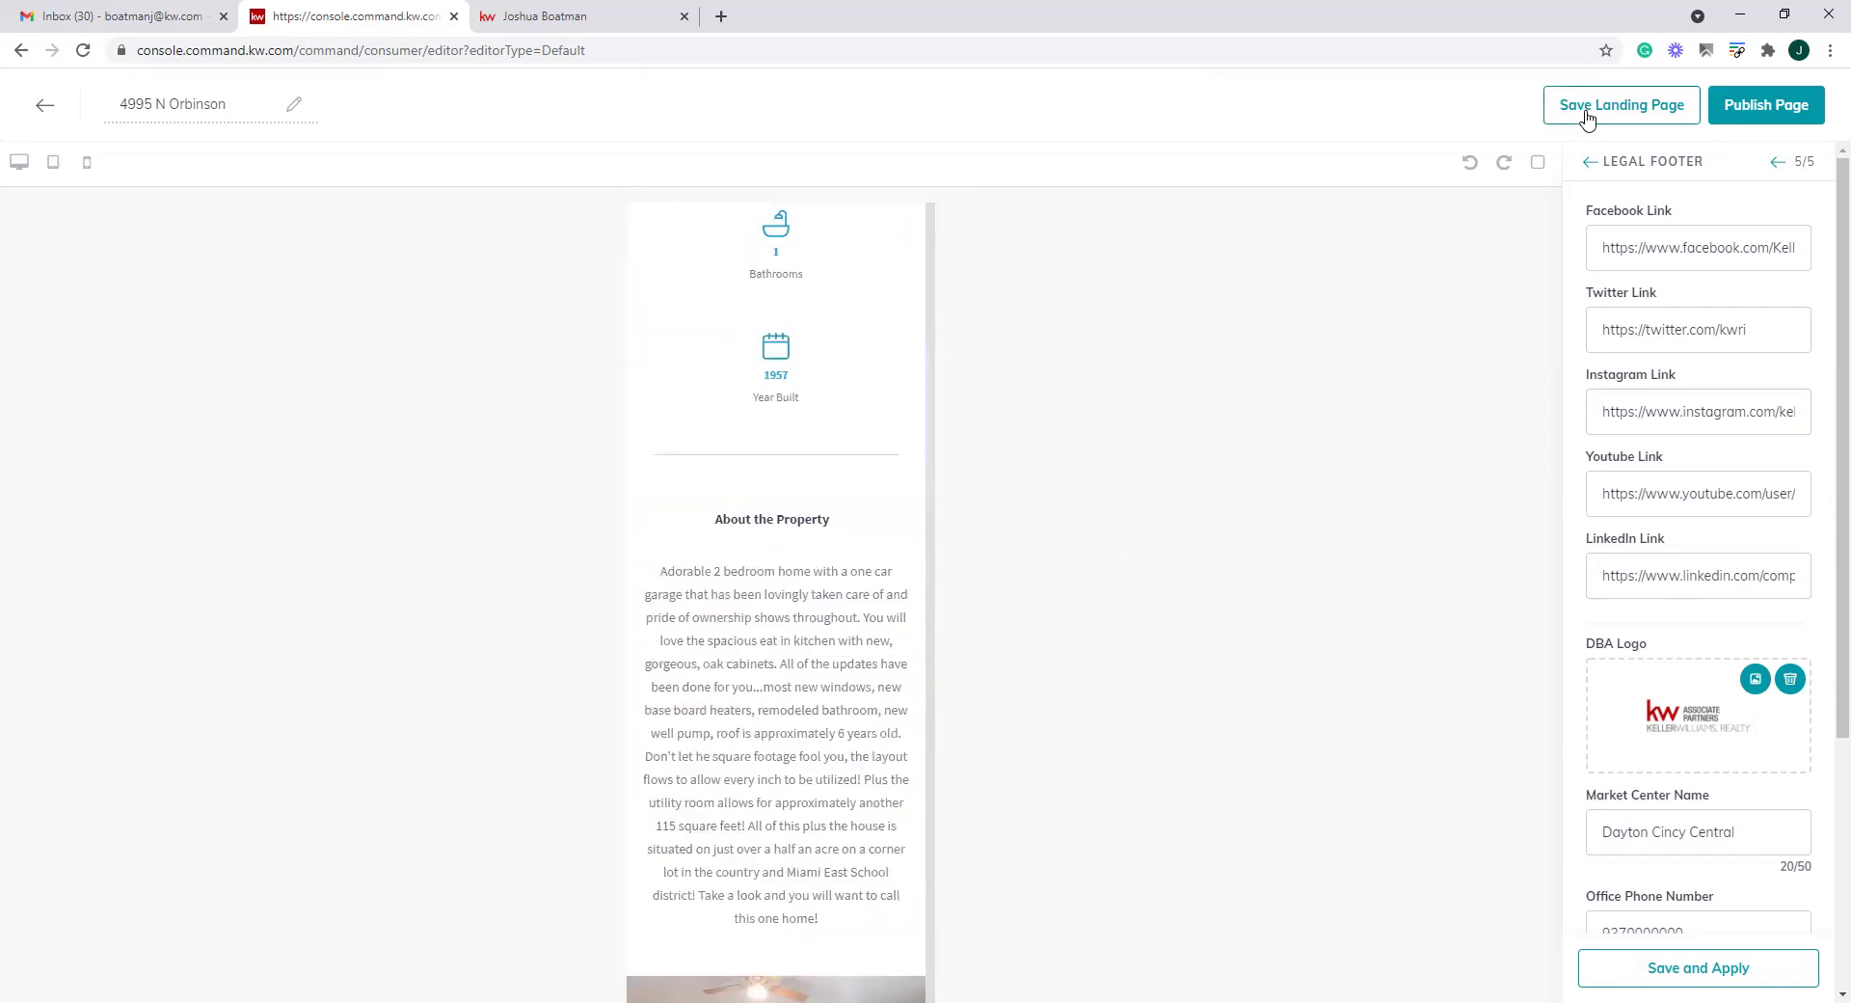
{"action": "left_click", "coordinate": [1768, 112]}
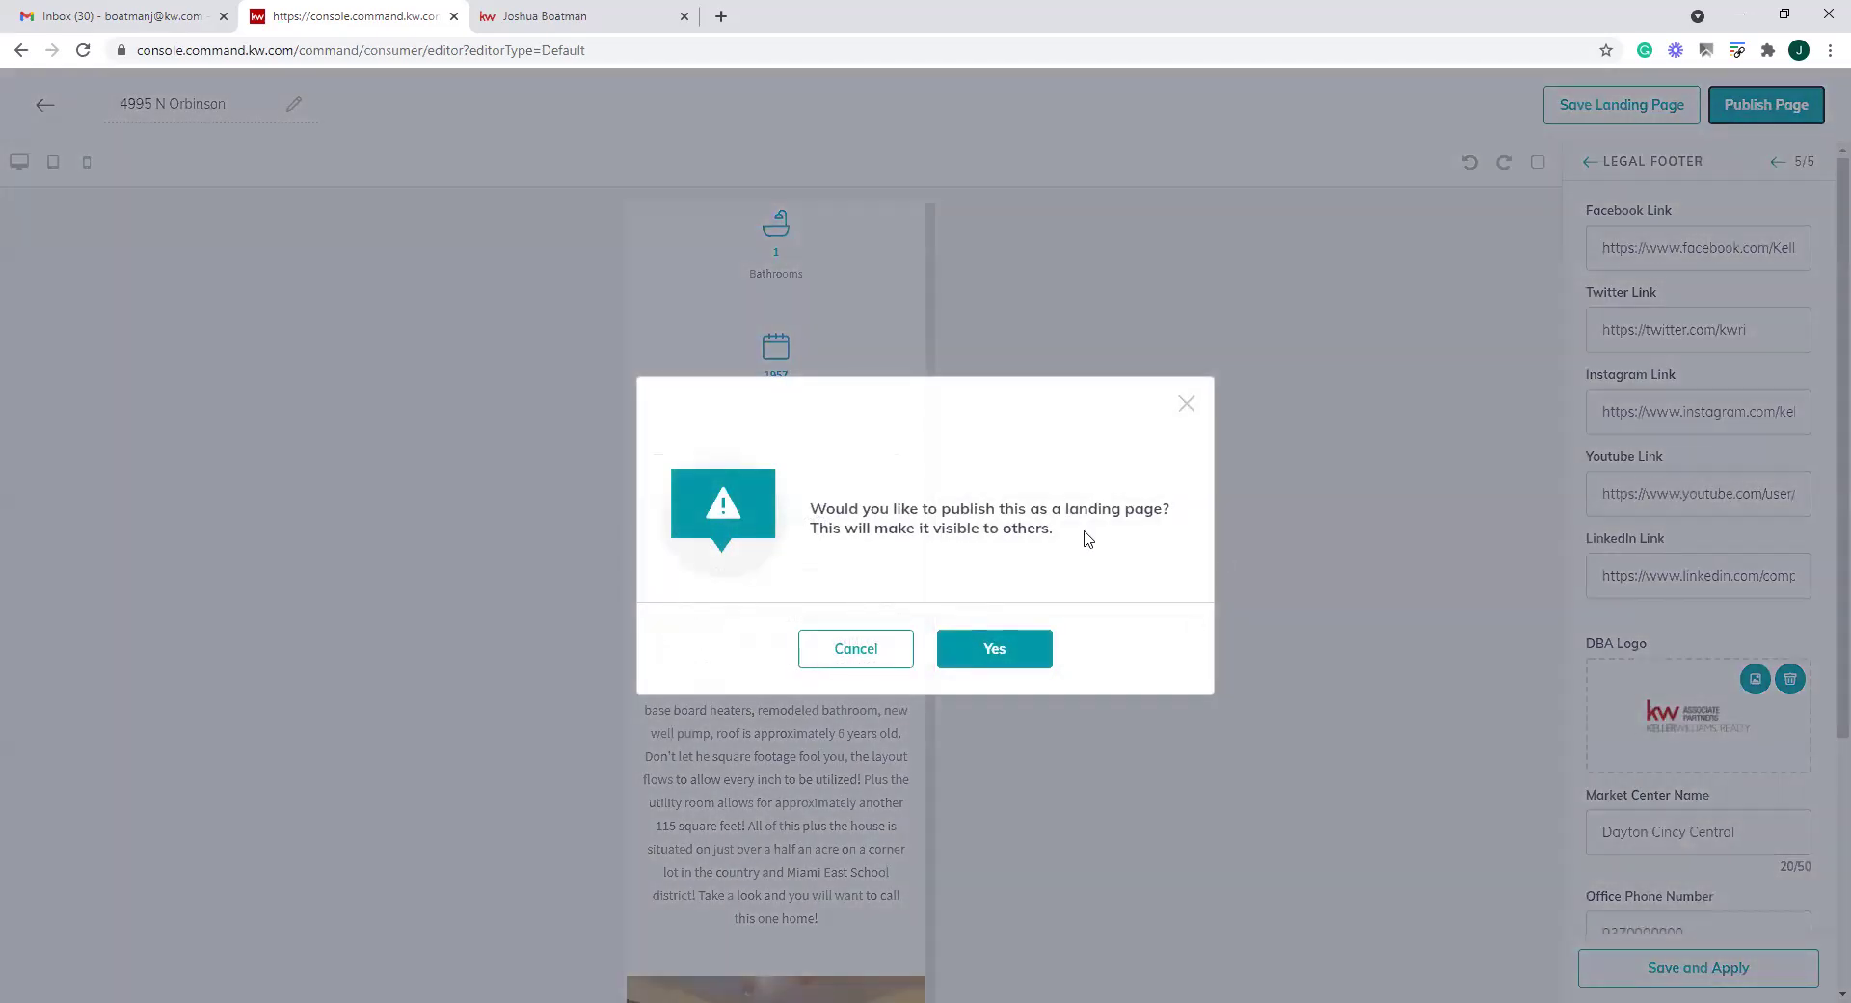
{"action": "left_click", "coordinate": [1016, 659]}
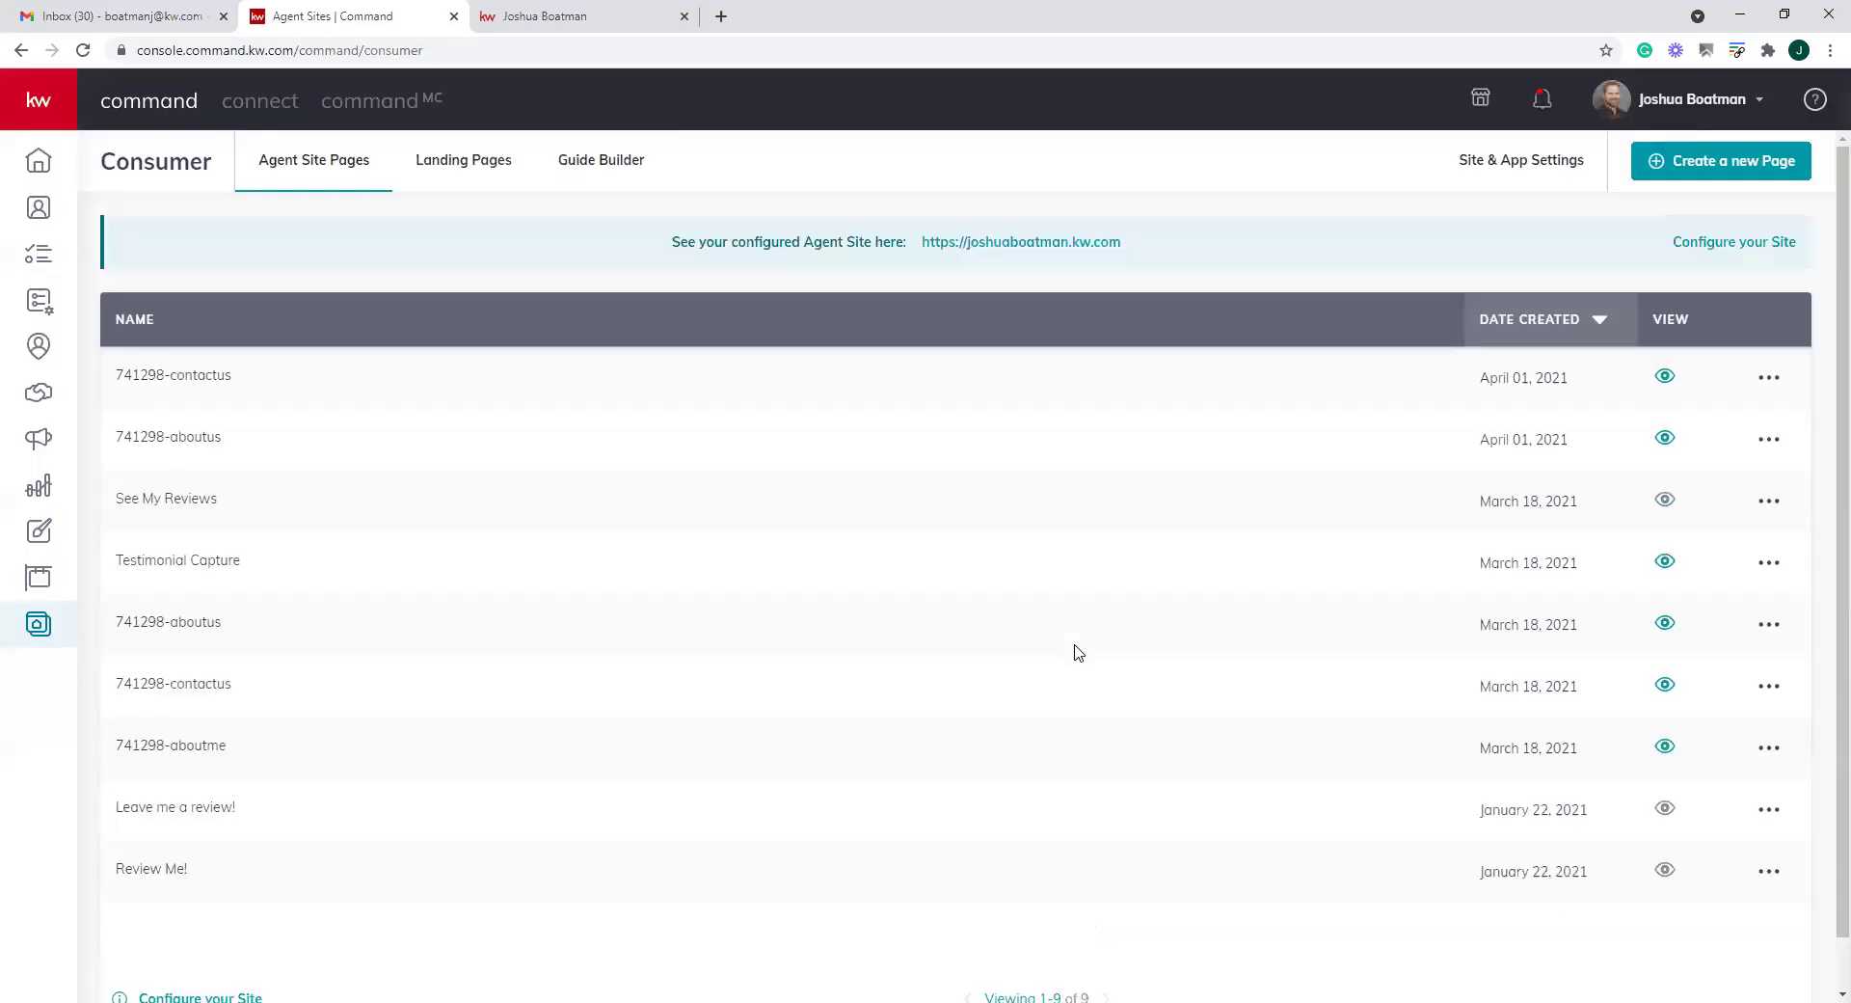
{"action": "left_click", "coordinate": [457, 171]}
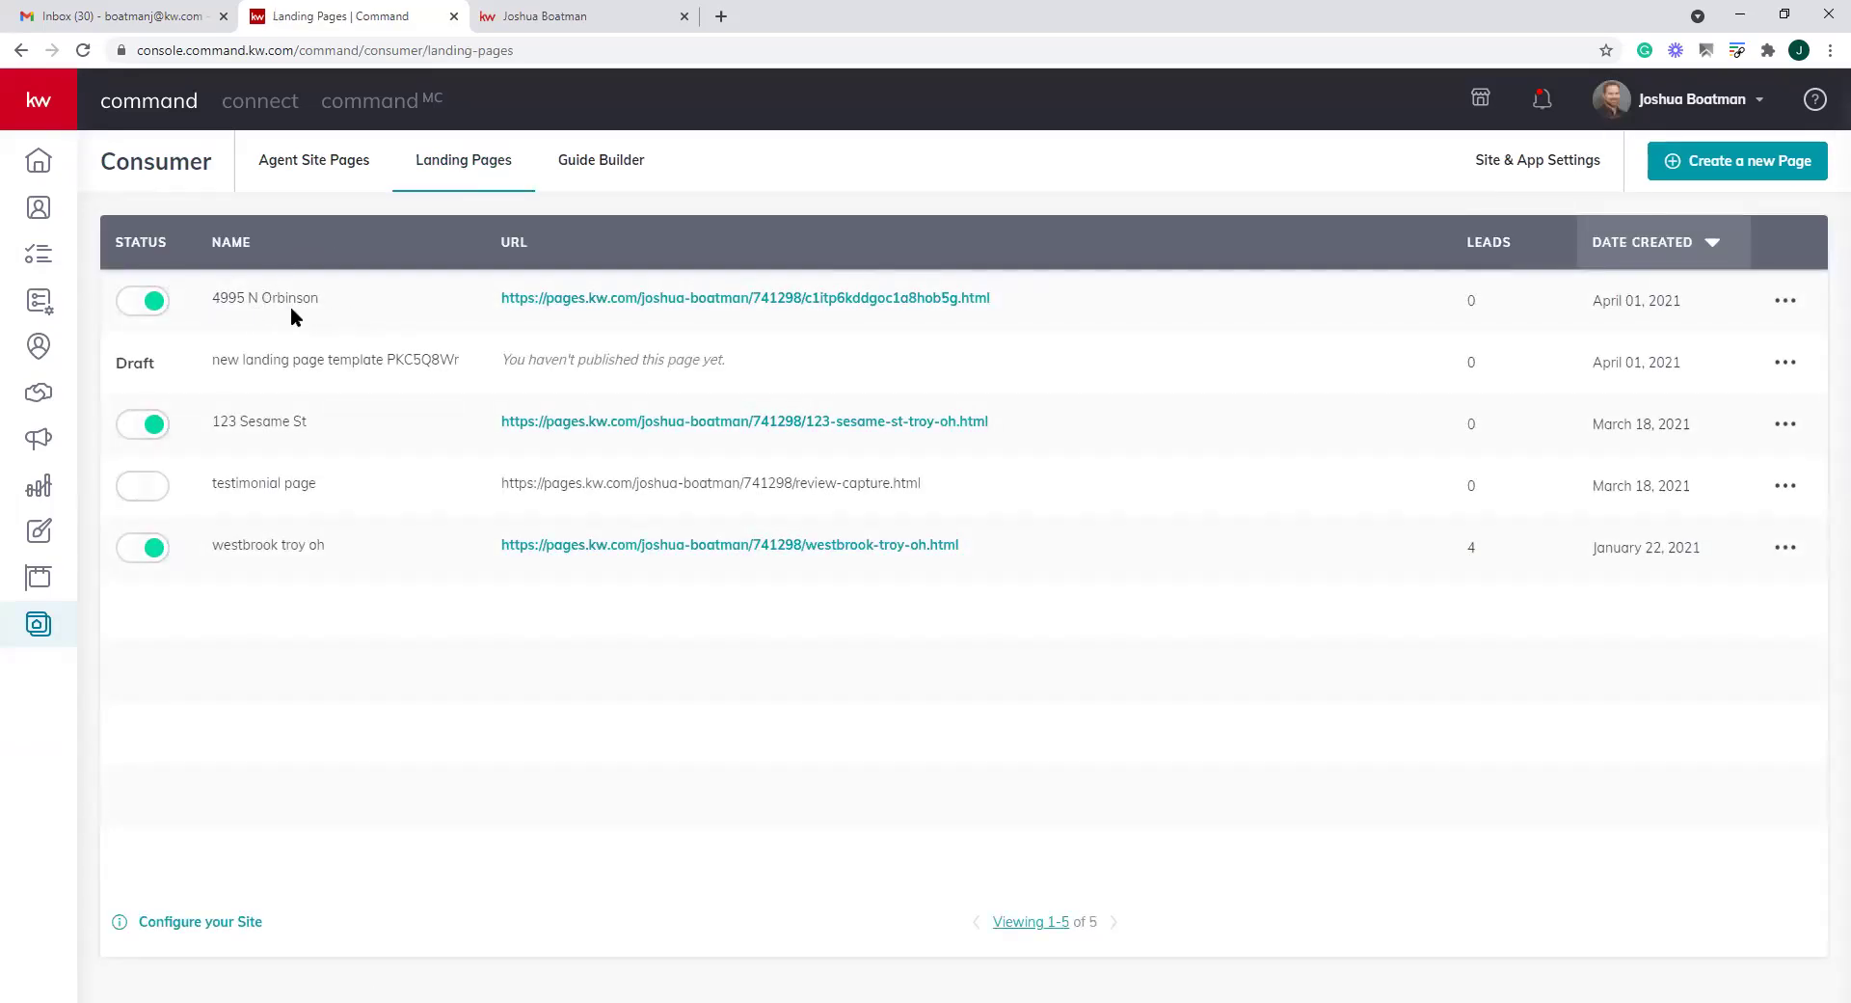
{"action": "left_click", "coordinate": [839, 300]}
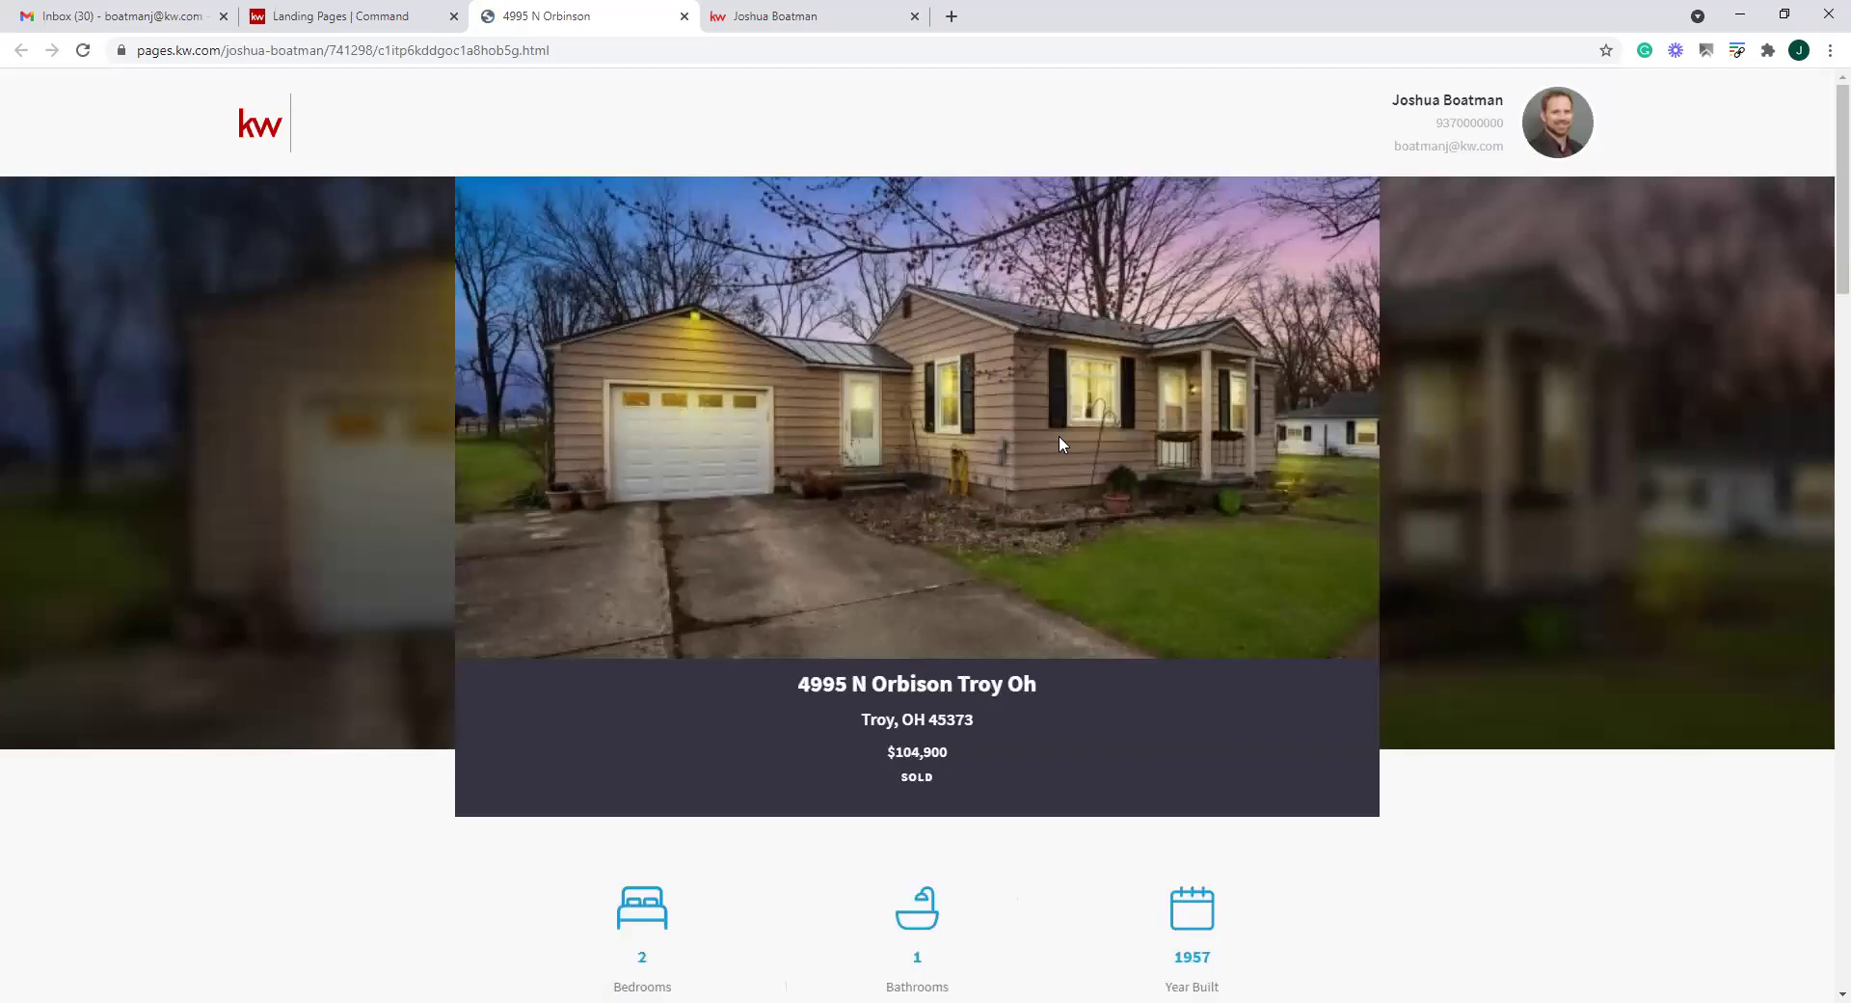
{"action": "scroll", "coordinate": [1058, 442], "scroll_direction": "down", "scroll_amount": 10}
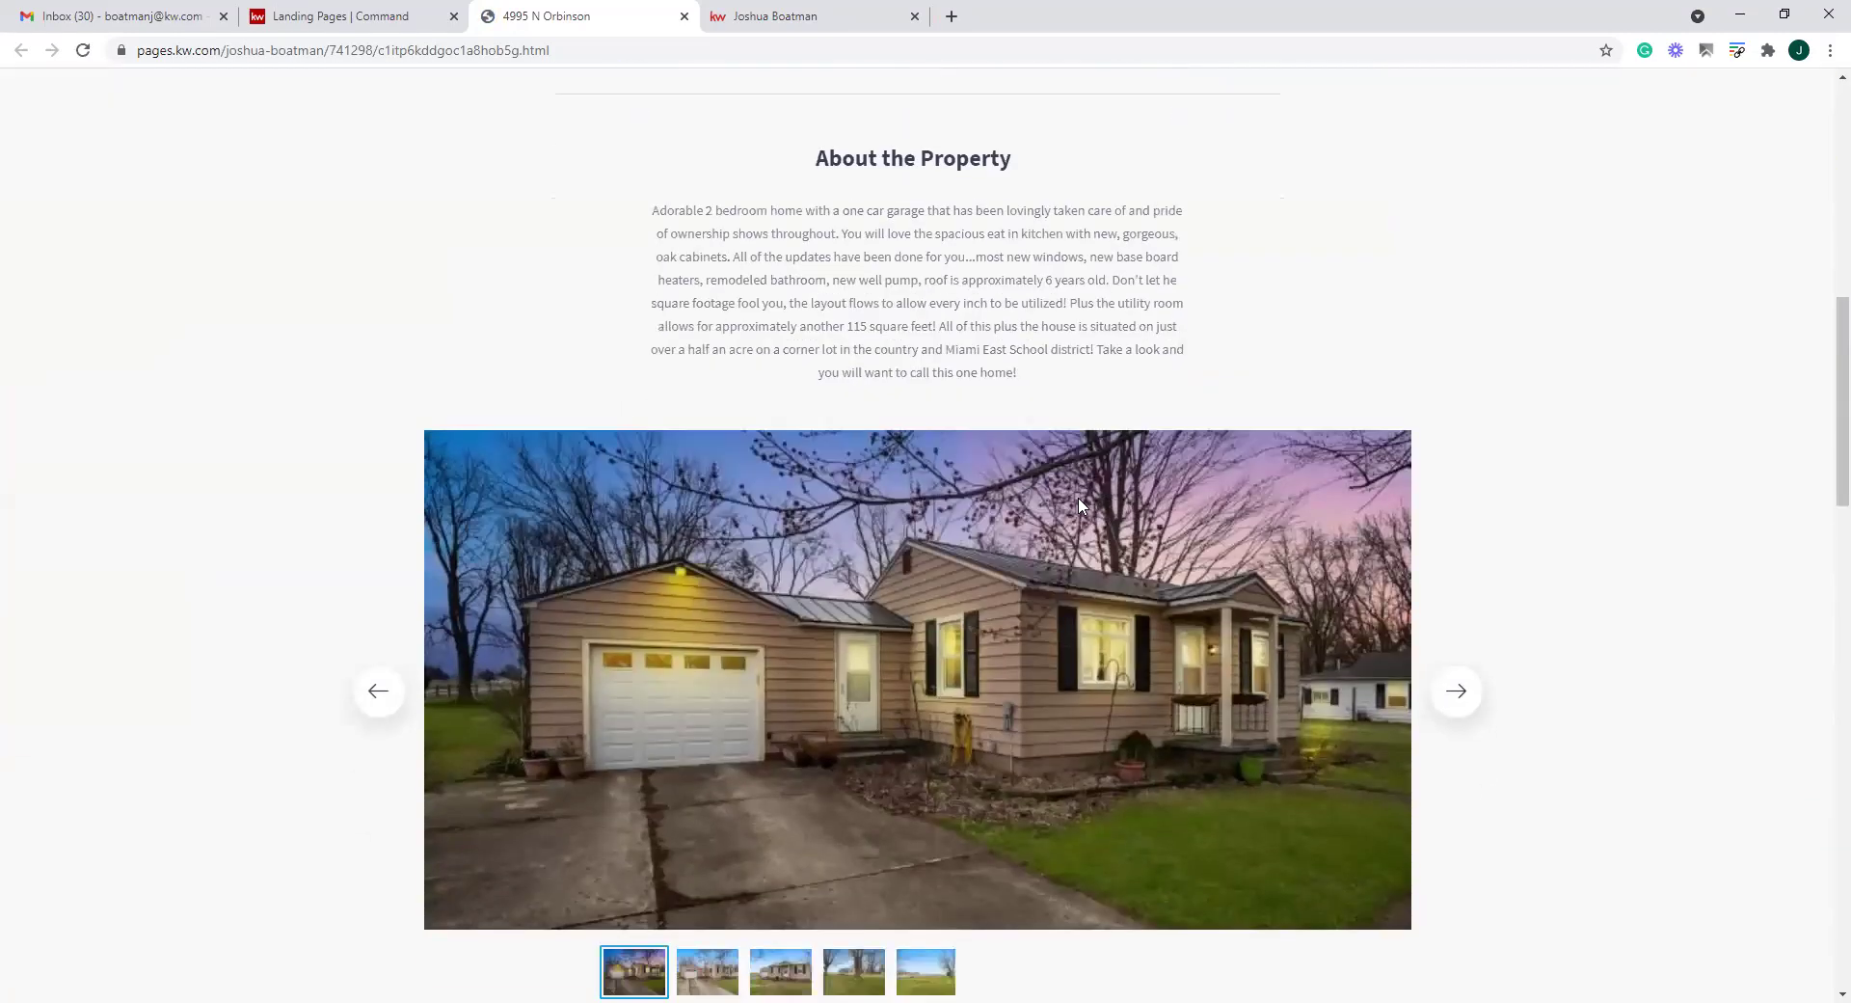
{"action": "scroll", "coordinate": [1080, 504], "scroll_direction": "down", "scroll_amount": 4}
{"action": "scroll", "coordinate": [1081, 505], "scroll_direction": "down", "scroll_amount": 2}
{"action": "scroll", "coordinate": [1253, 405], "scroll_direction": "up", "scroll_amount": 2}
{"action": "left_click", "coordinate": [1453, 292]}
{"action": "left_click", "coordinate": [1454, 291]}
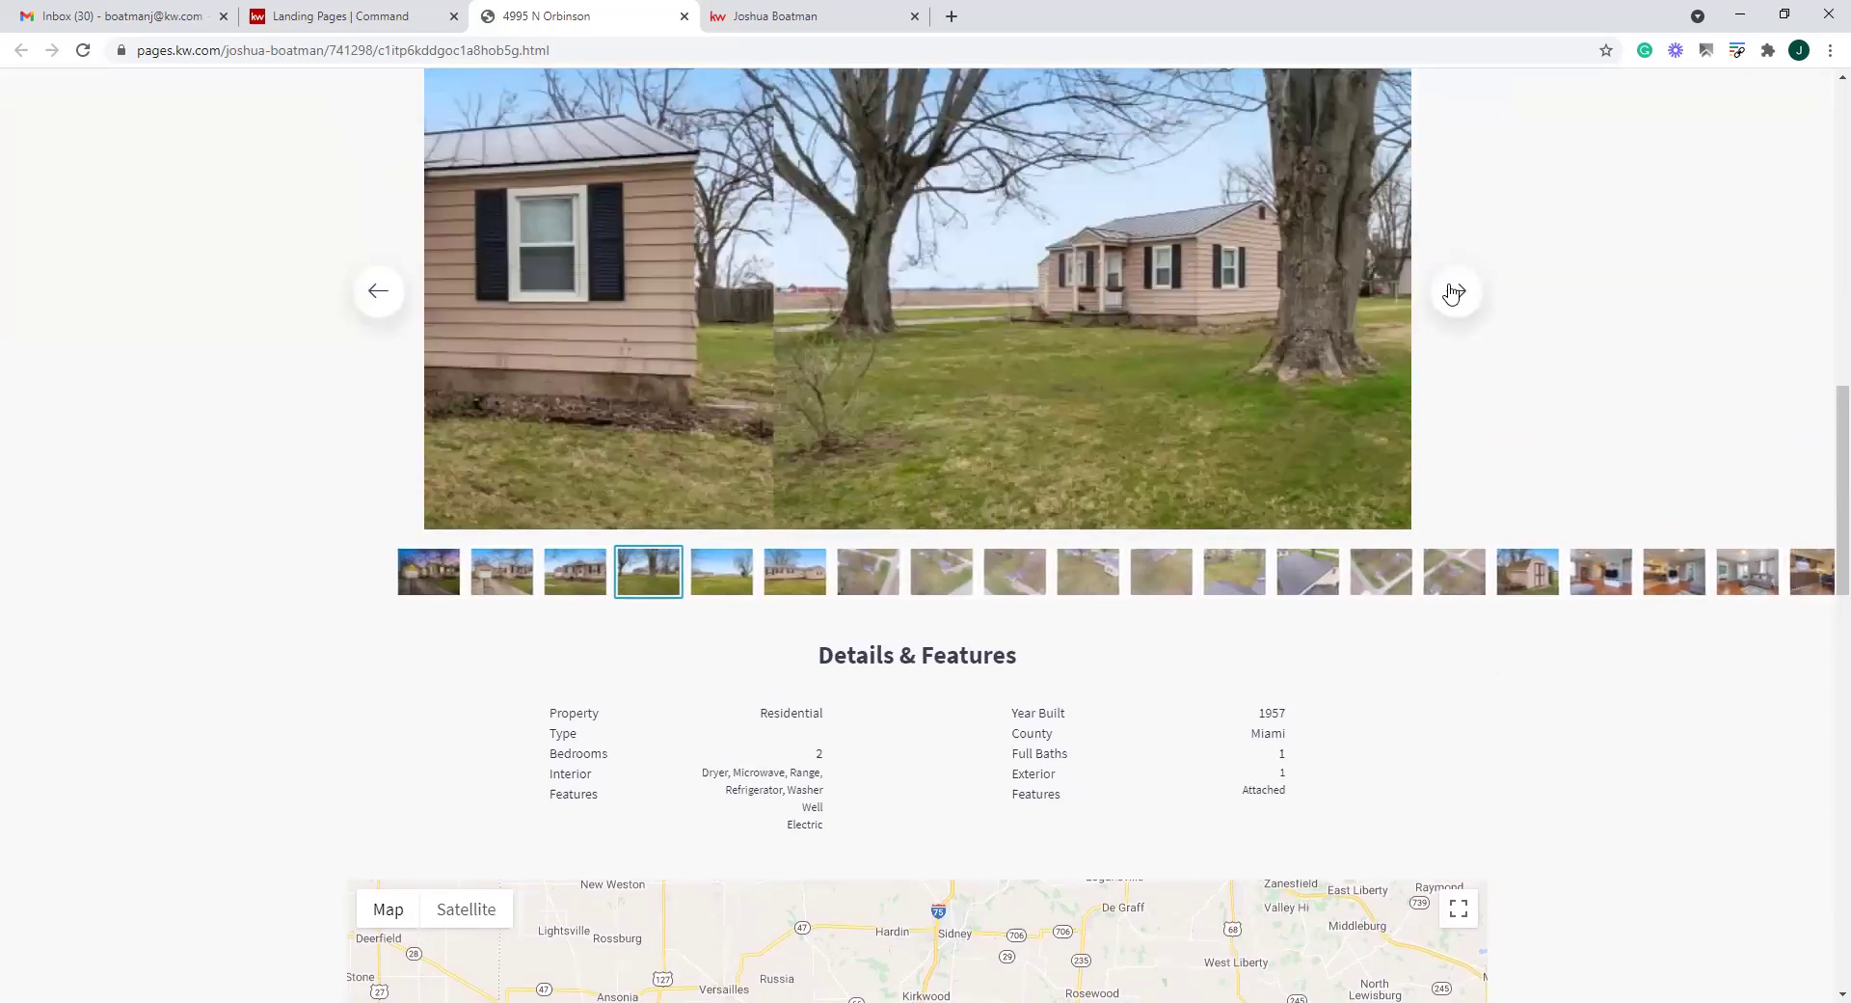
{"action": "left_click", "coordinate": [1454, 292]}
{"action": "left_click", "coordinate": [1454, 291]}
{"action": "left_click", "coordinate": [1454, 291]}
{"action": "left_click", "coordinate": [1454, 291]}
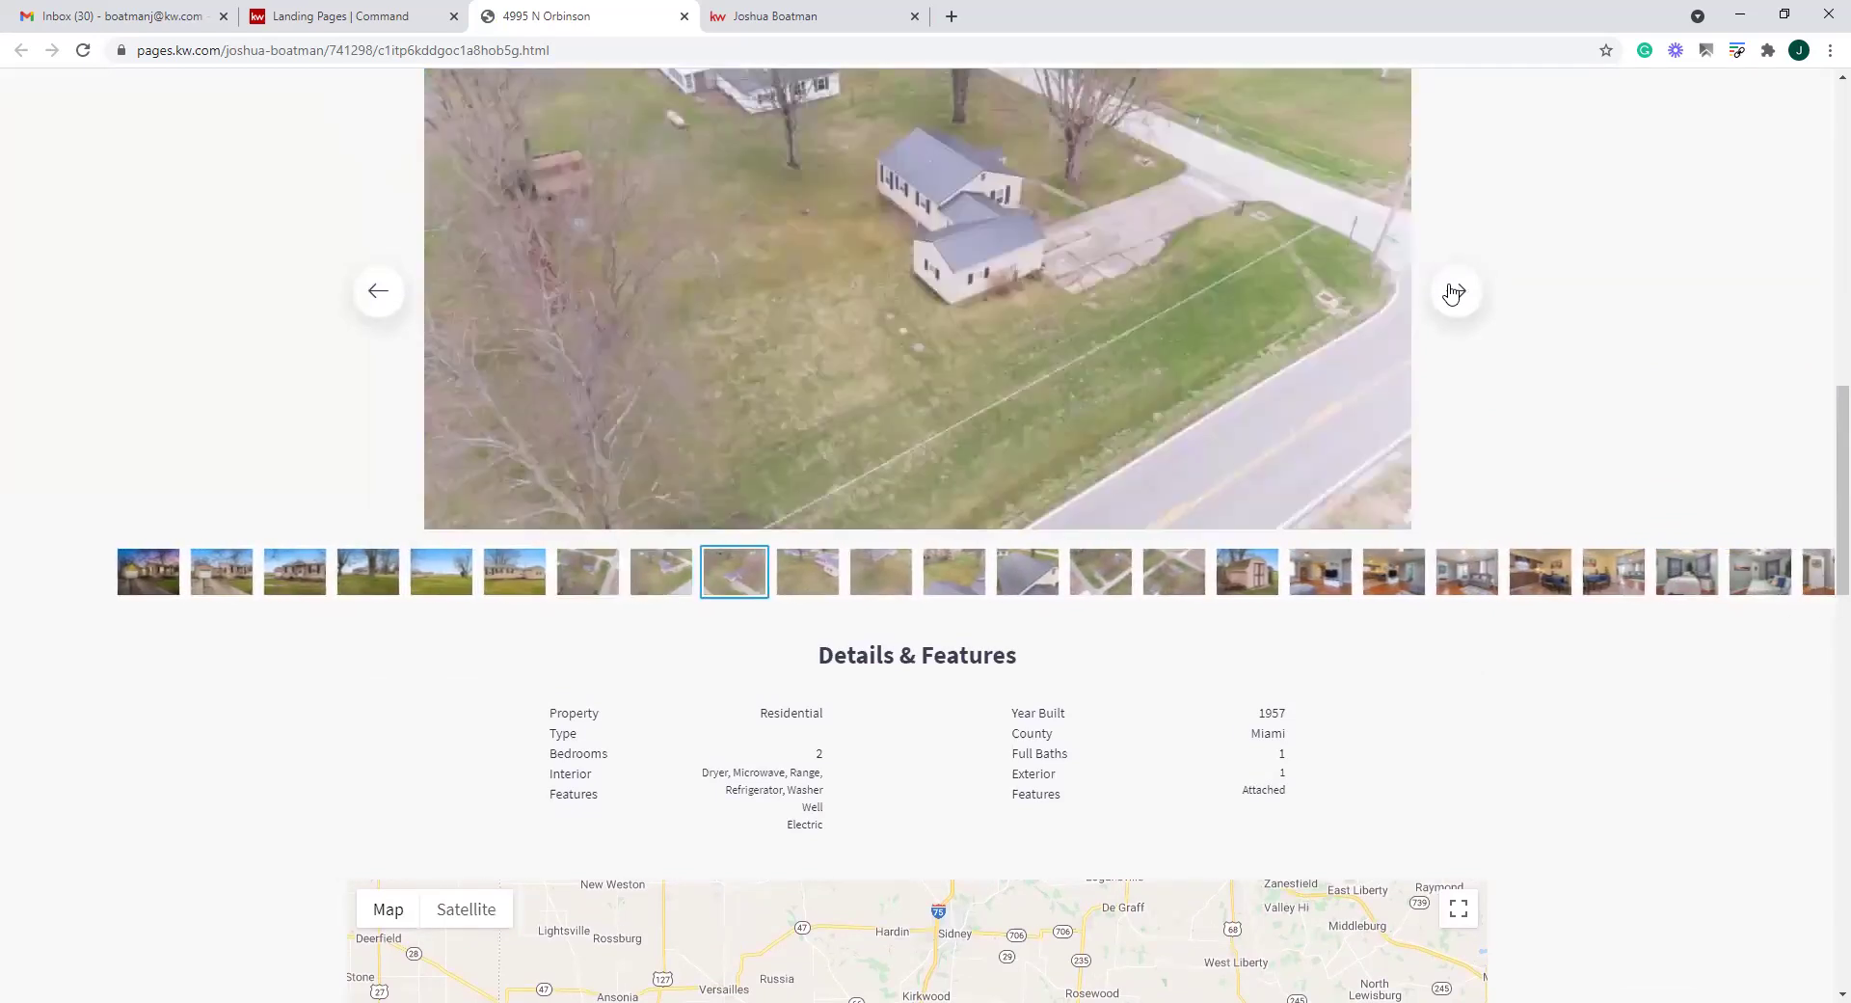
{"action": "left_click", "coordinate": [1454, 291]}
{"action": "left_click", "coordinate": [1454, 291]}
{"action": "scroll", "coordinate": [1077, 443], "scroll_direction": "down", "scroll_amount": 9}
{"action": "mouse_move", "coordinate": [981, 287]}
{"action": "left_mouse_down"}
{"action": "mouse_move", "coordinate": [951, 333]}
{"action": "mouse_move", "coordinate": [1017, 283]}
{"action": "left_mouse_up"}
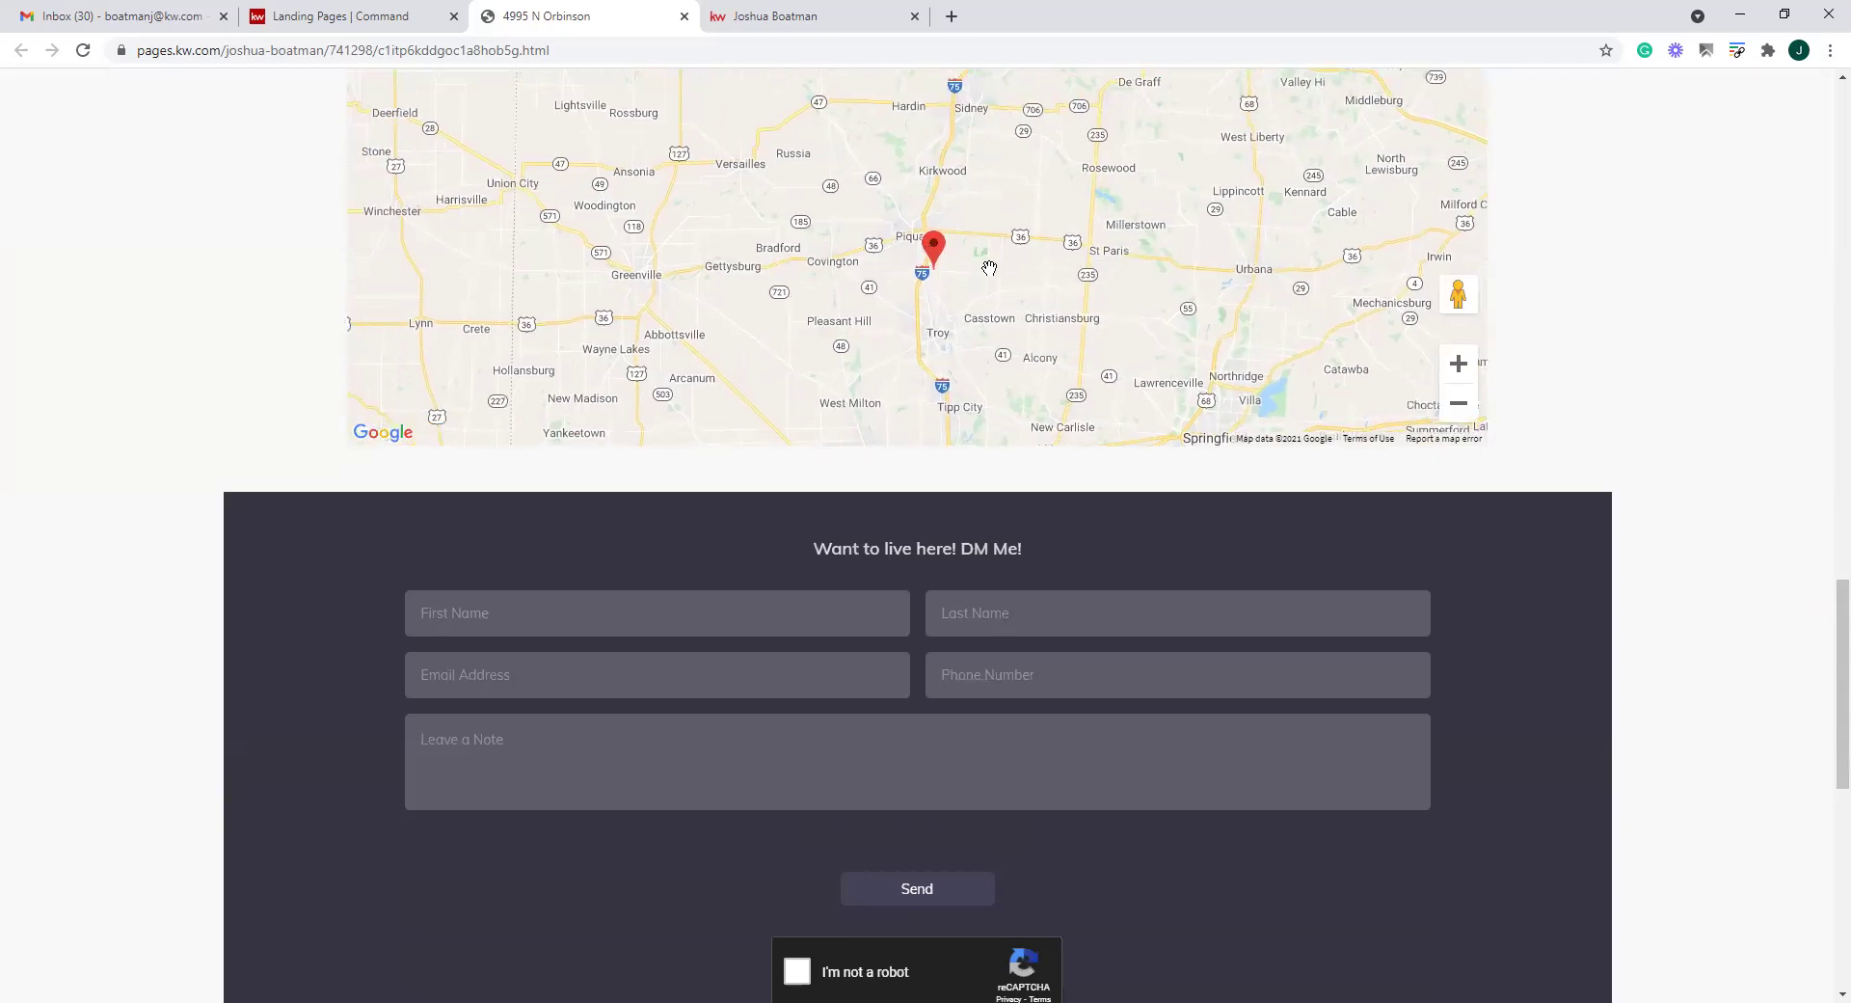
{"action": "scroll", "coordinate": [1076, 320], "scroll_direction": "up", "scroll_amount": 2}
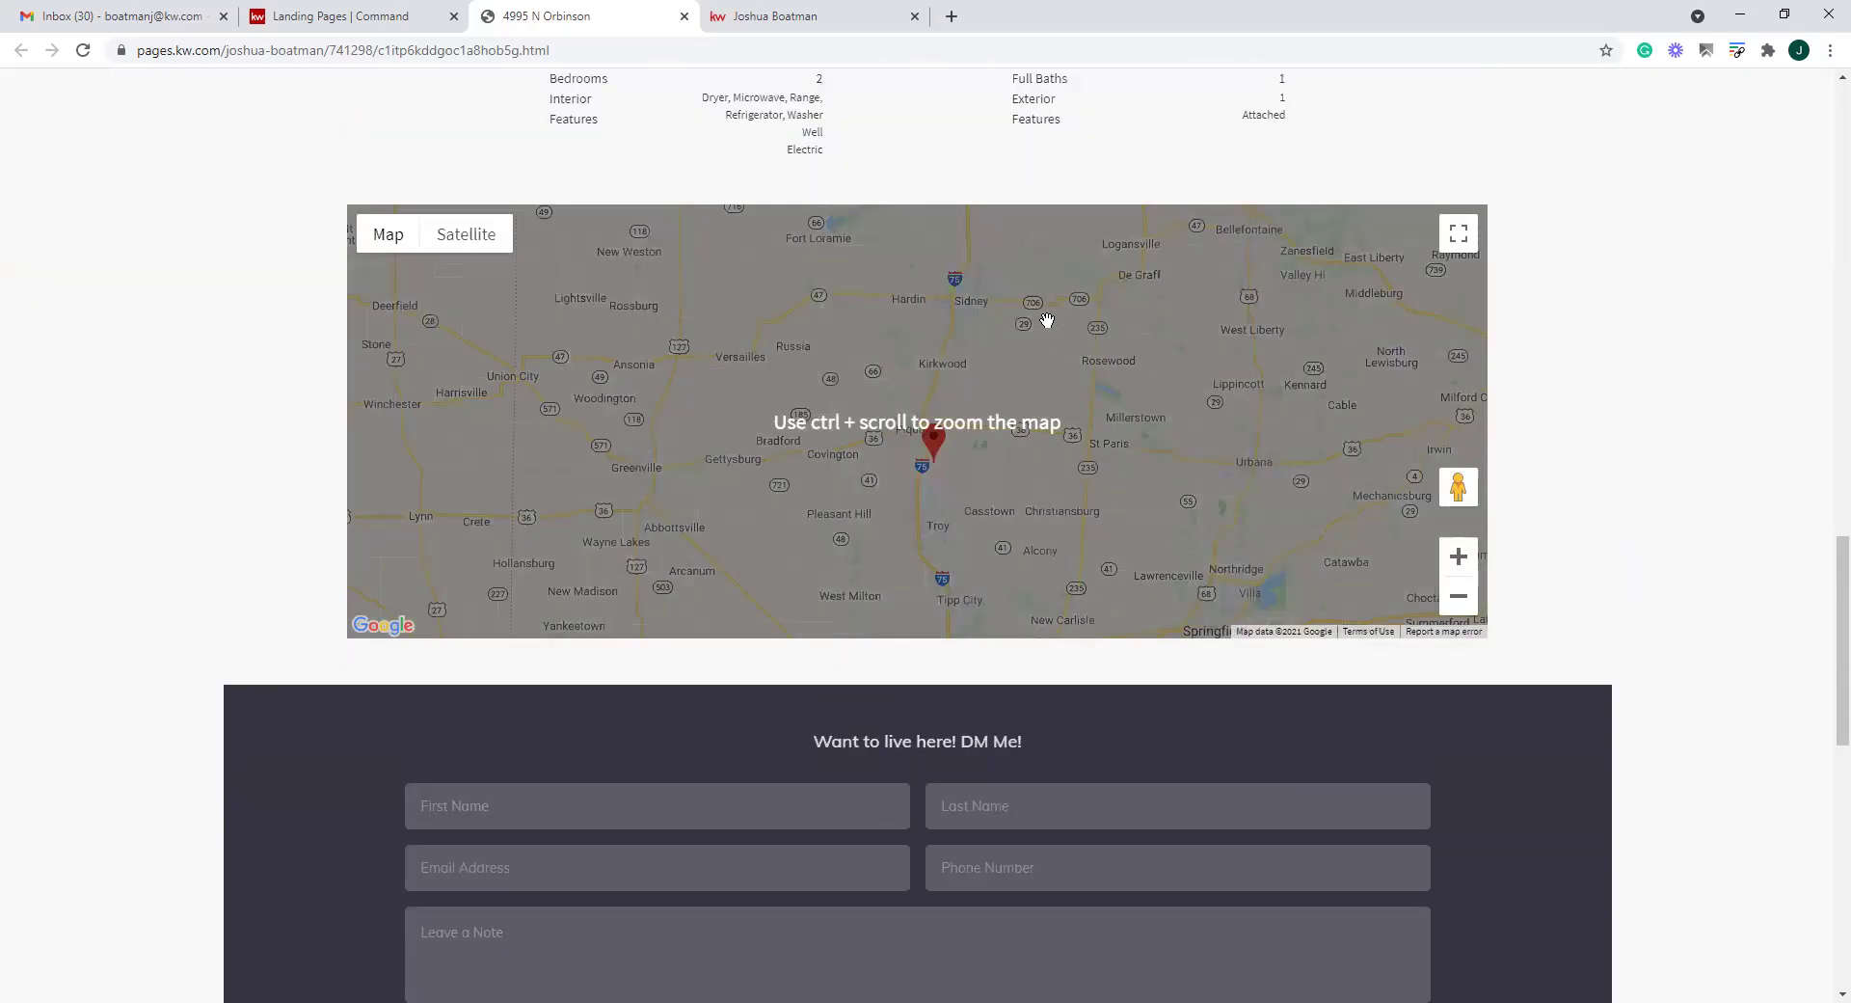
{"action": "left_click", "coordinate": [1457, 557]}
{"action": "left_click", "coordinate": [1457, 559]}
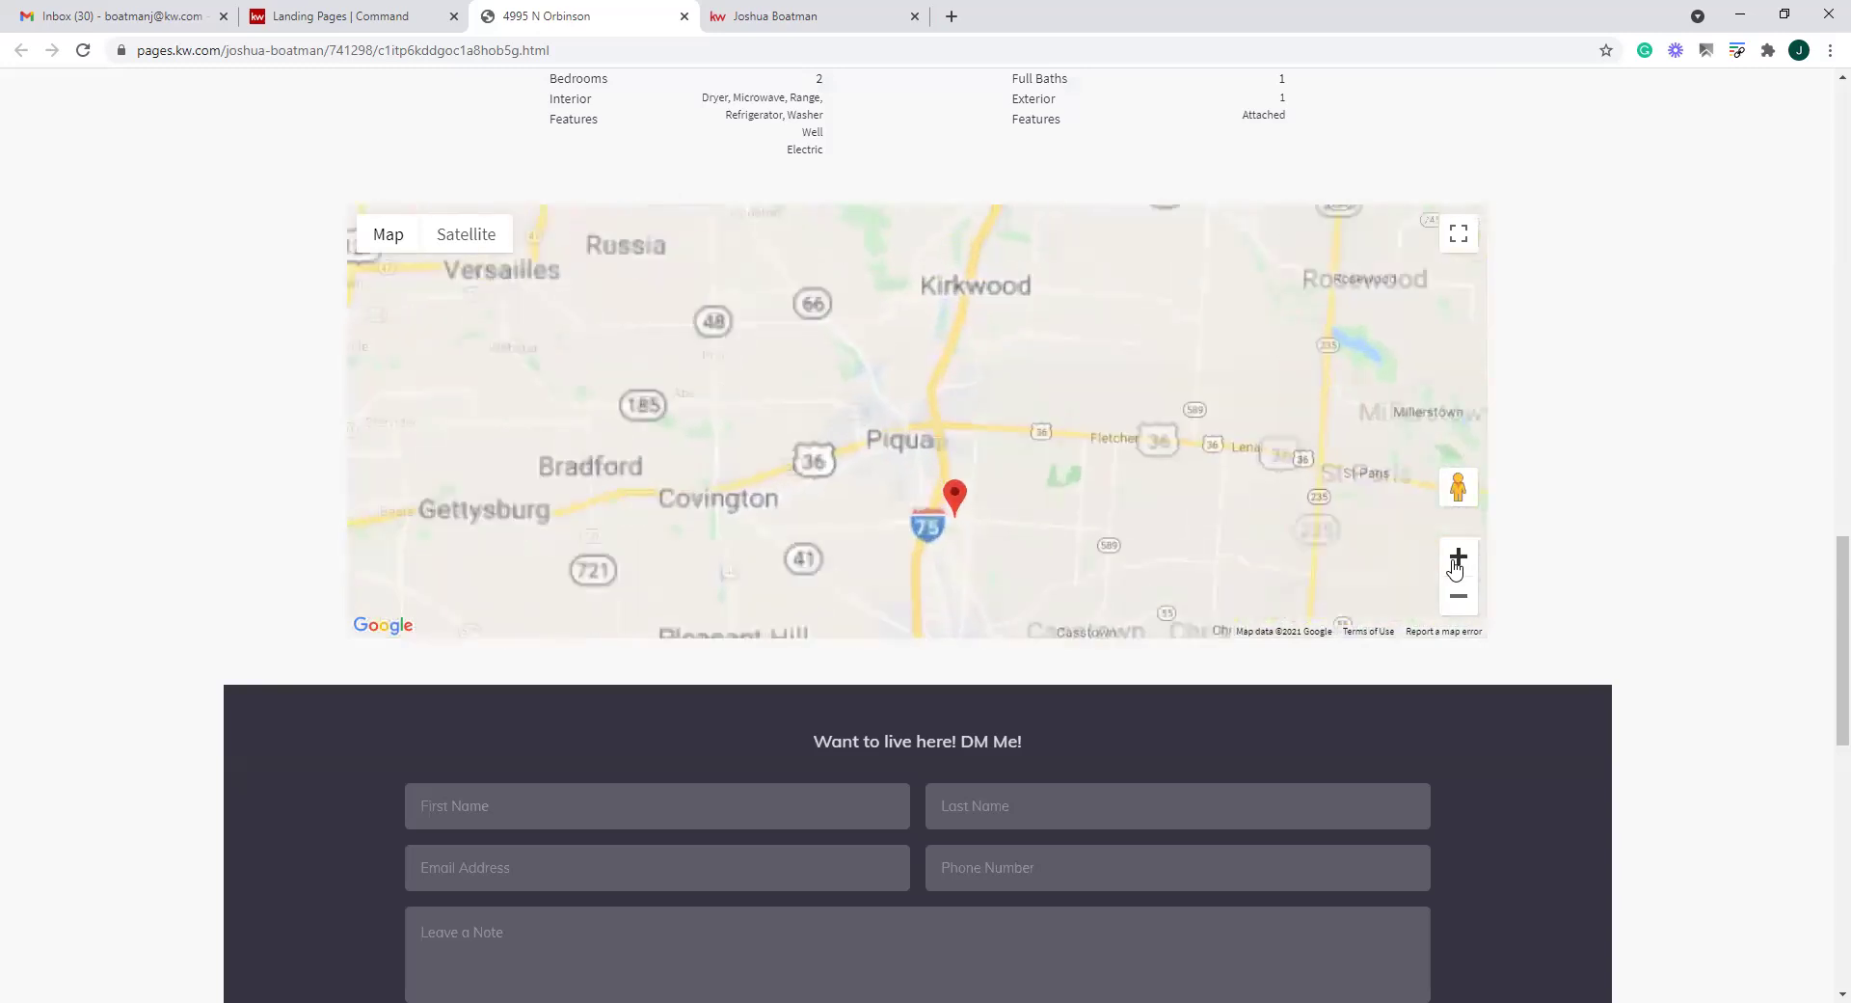
{"action": "scroll", "coordinate": [1404, 637], "scroll_direction": "down", "scroll_amount": 5}
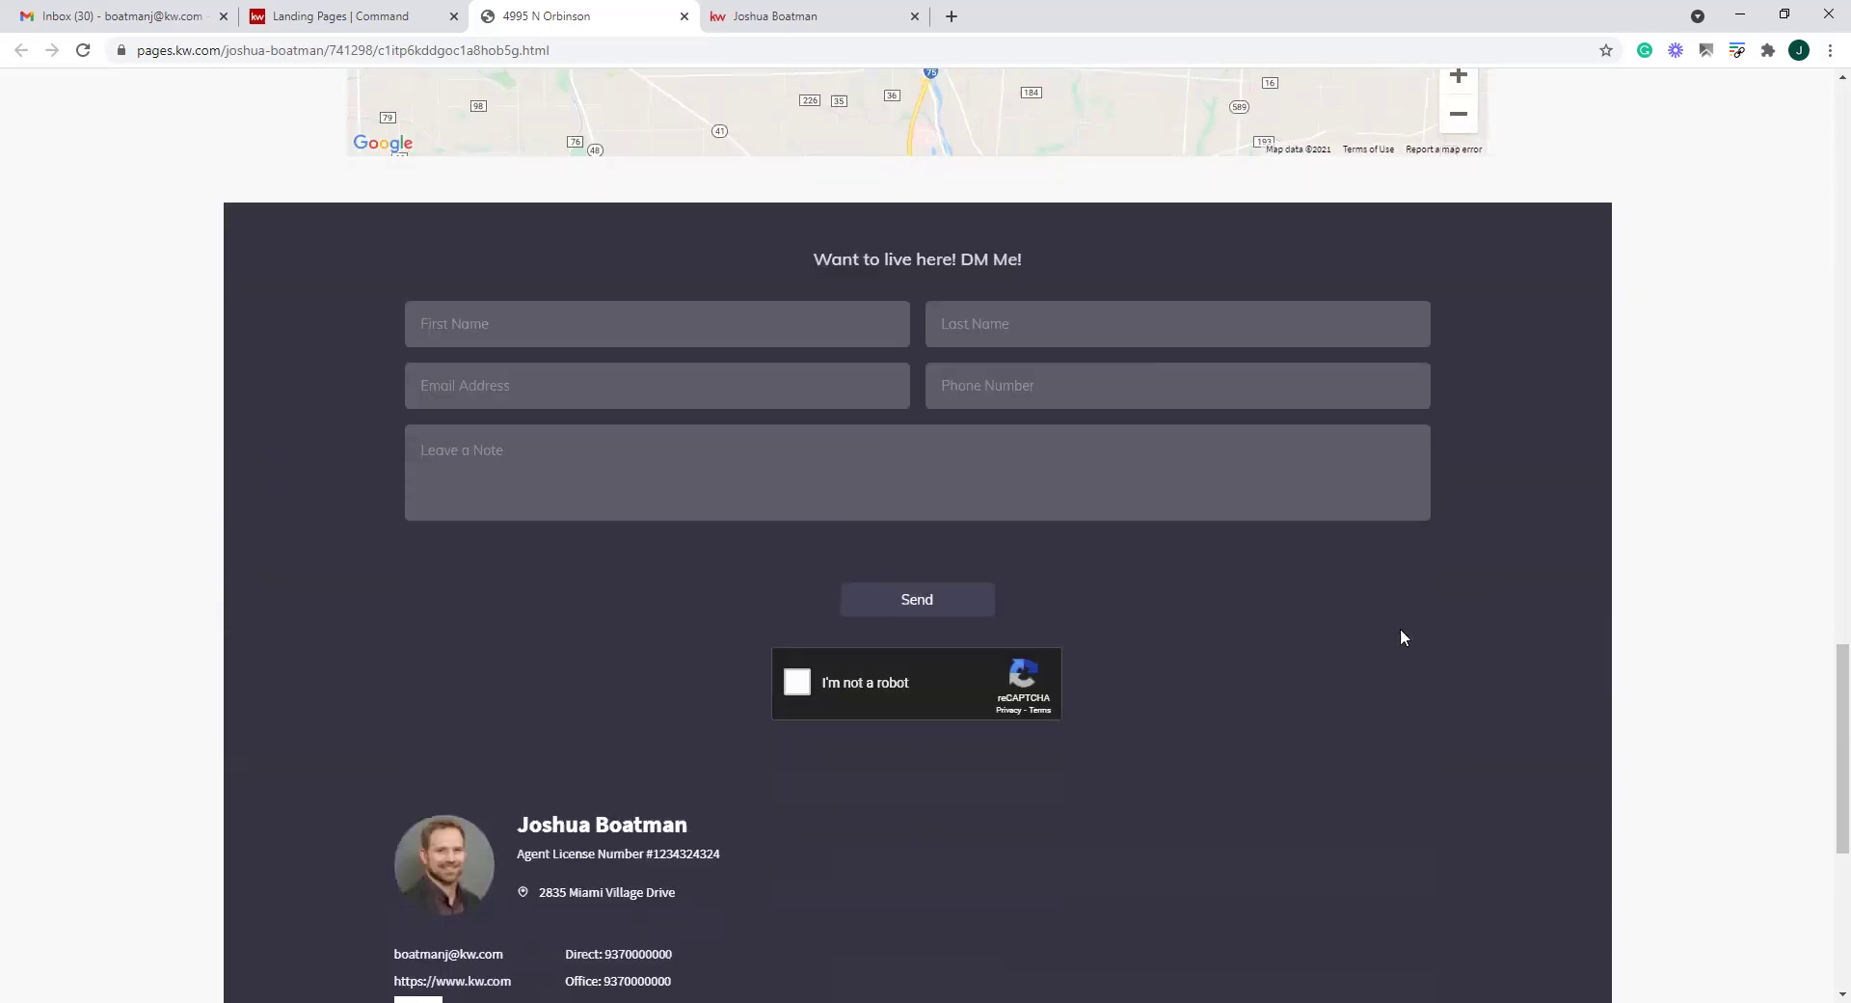
{"action": "scroll", "coordinate": [769, 455], "scroll_direction": "down", "scroll_amount": 5}
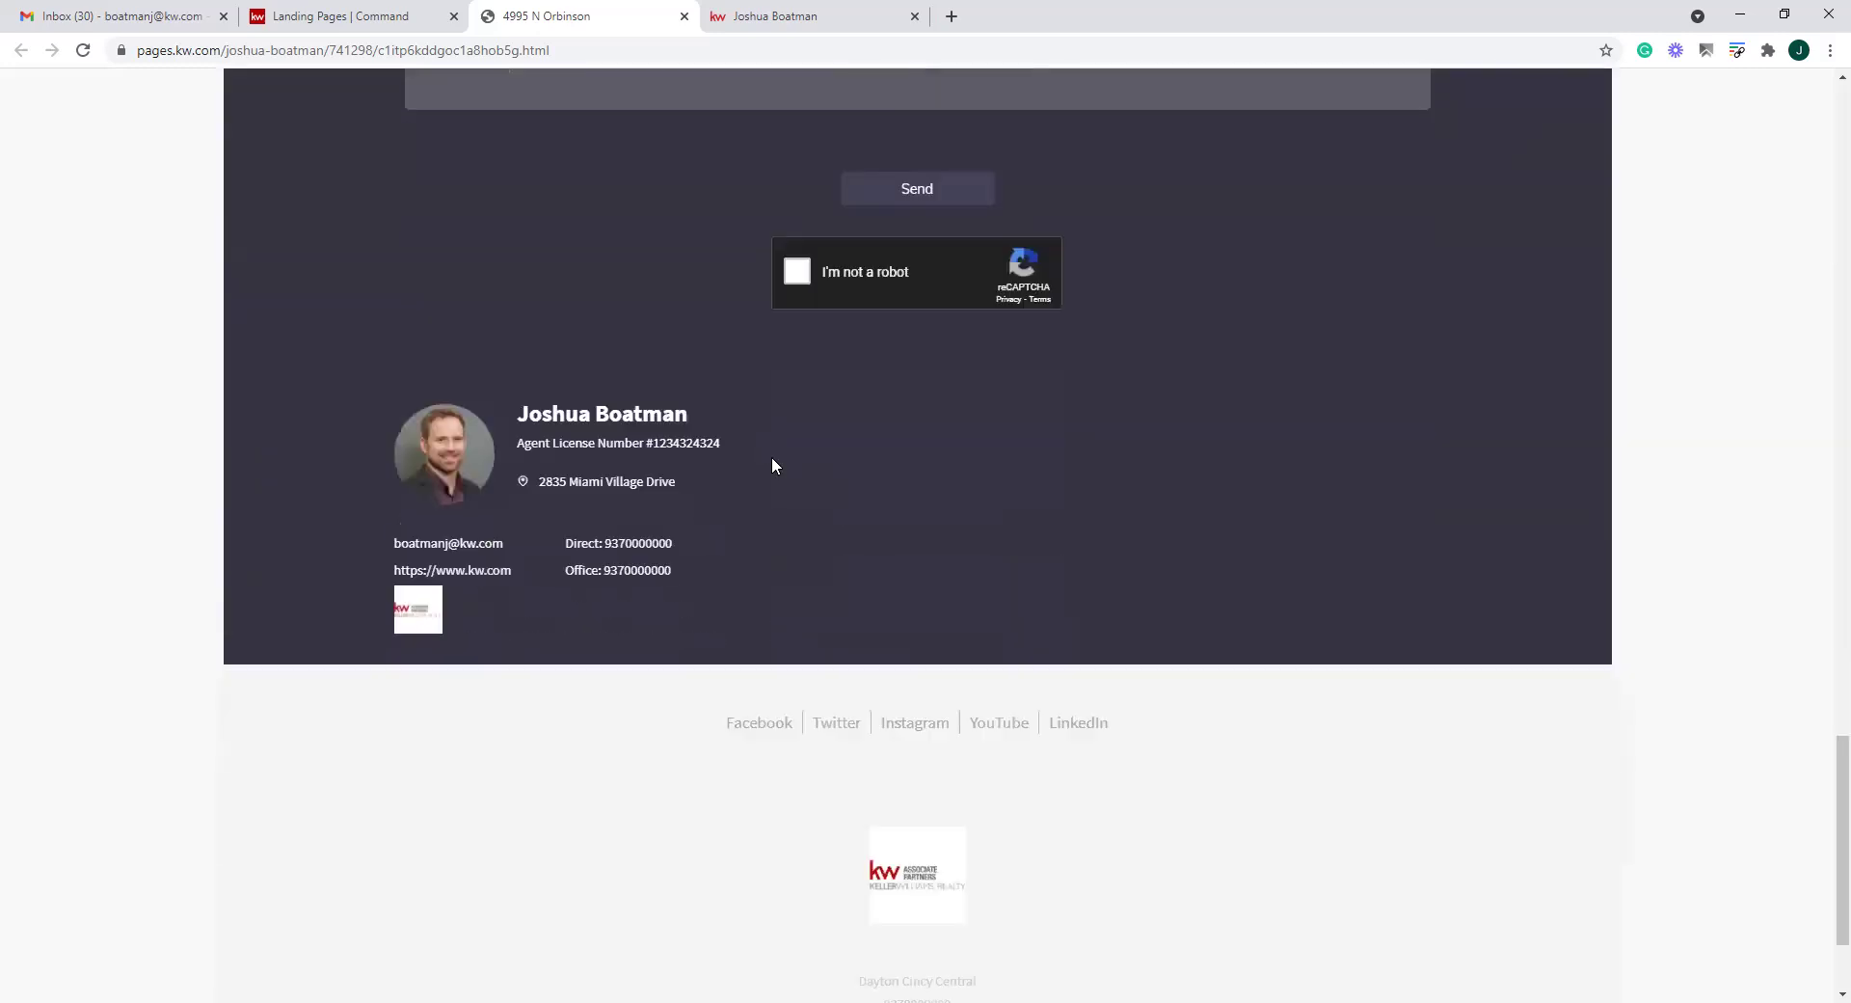
{"action": "scroll", "coordinate": [868, 525], "scroll_direction": "up", "scroll_amount": 20}
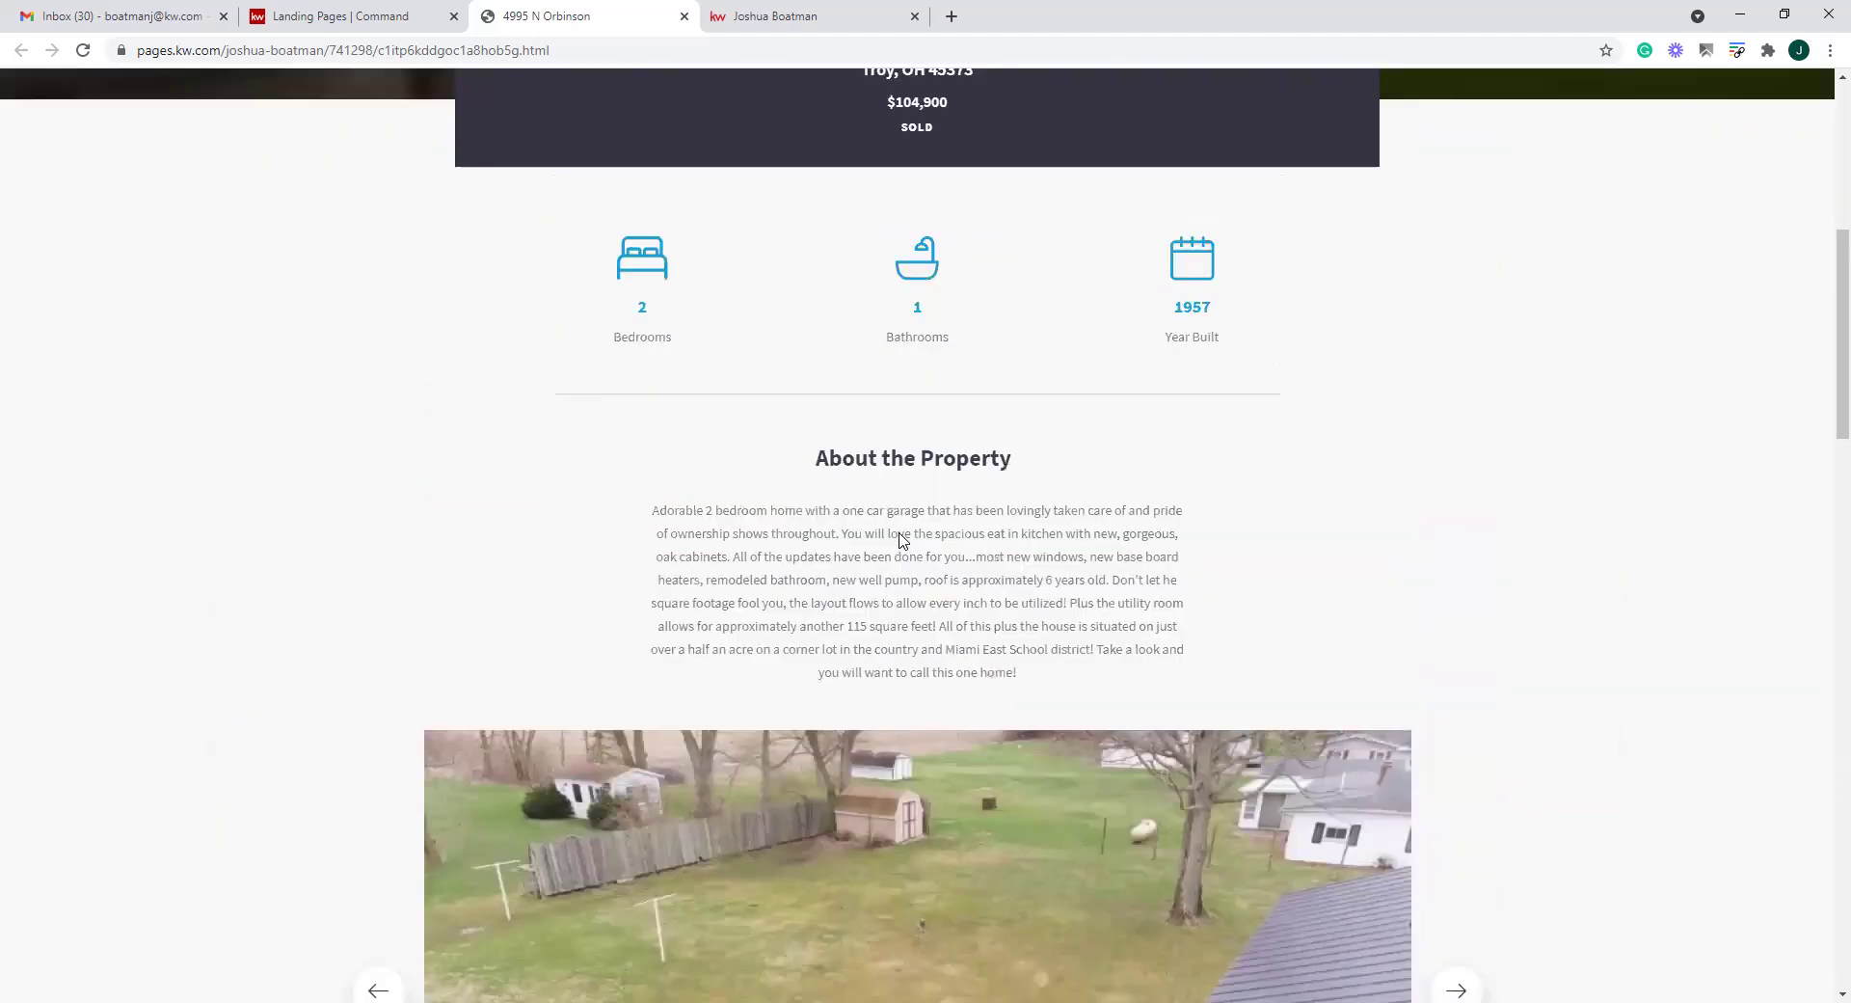
{"action": "scroll", "coordinate": [902, 538], "scroll_direction": "up", "scroll_amount": 7}
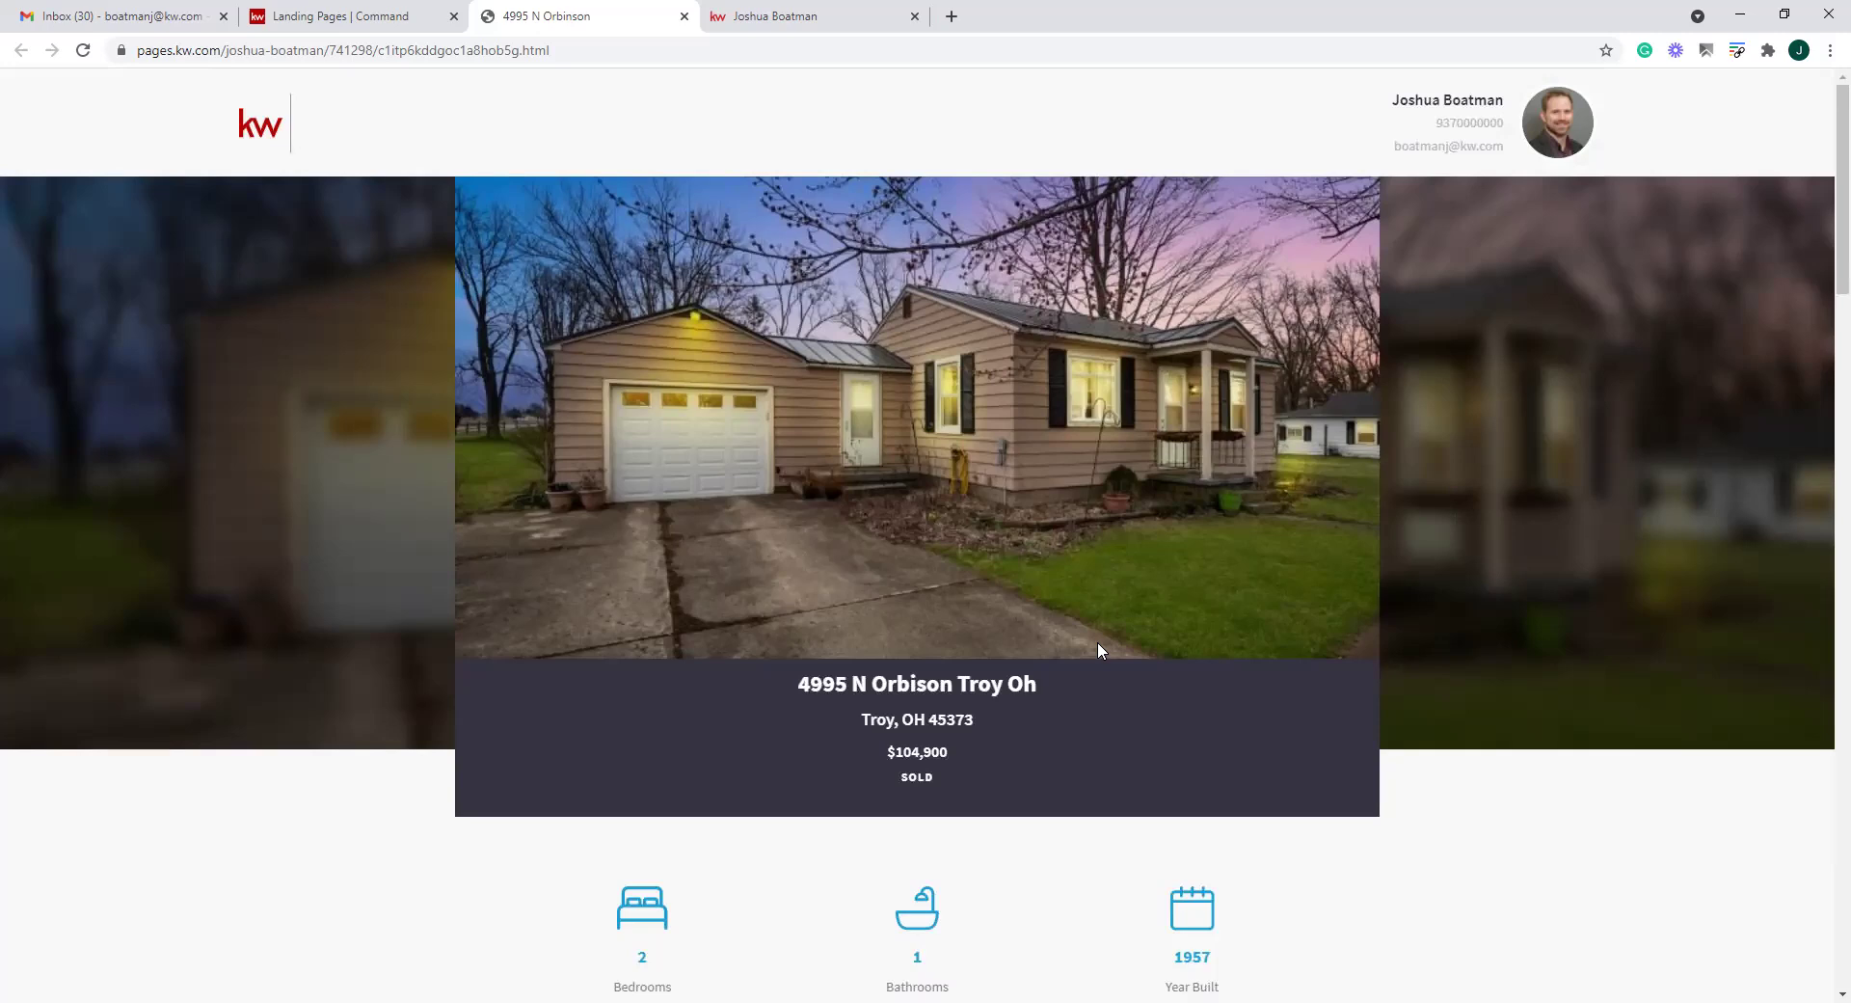
{"action": "scroll", "coordinate": [1098, 644], "scroll_direction": "down", "scroll_amount": 13}
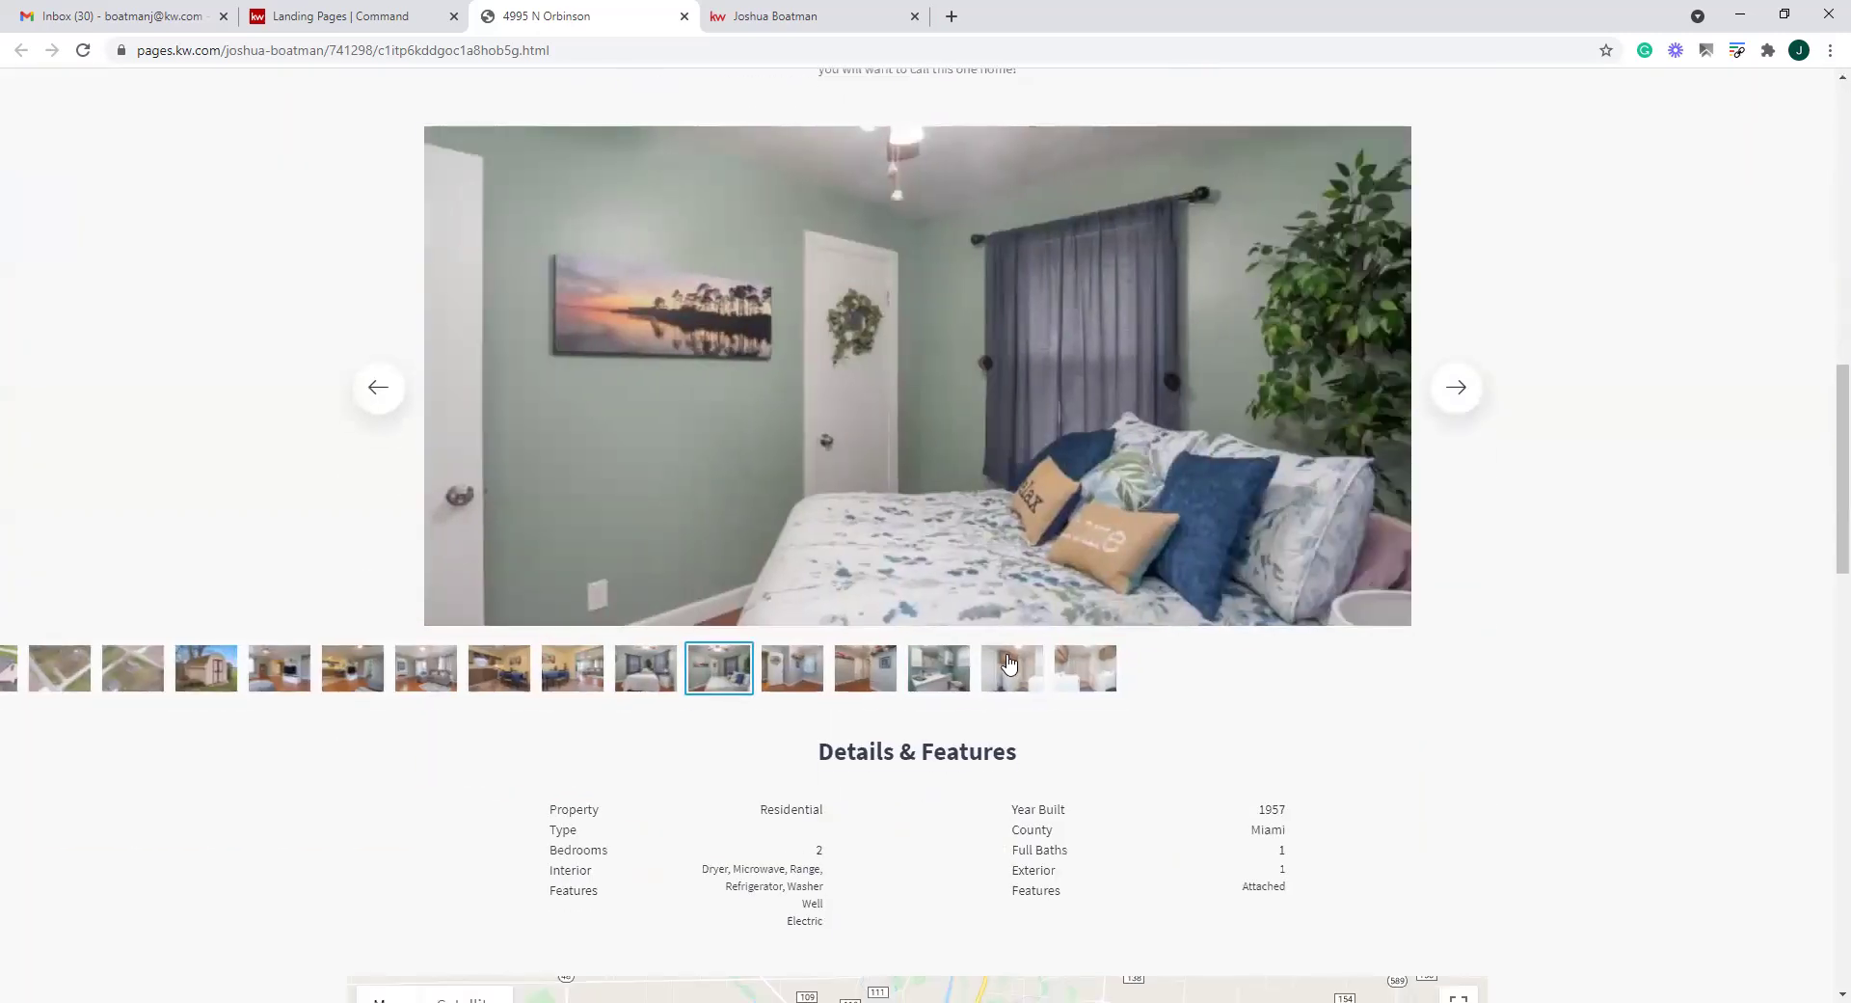
Browse the live listing's photo gallery, then return to the Landing Pages list
{"action": "left_click", "coordinate": [378, 397]}
{"action": "left_click", "coordinate": [380, 400]}
{"action": "left_click", "coordinate": [380, 389]}
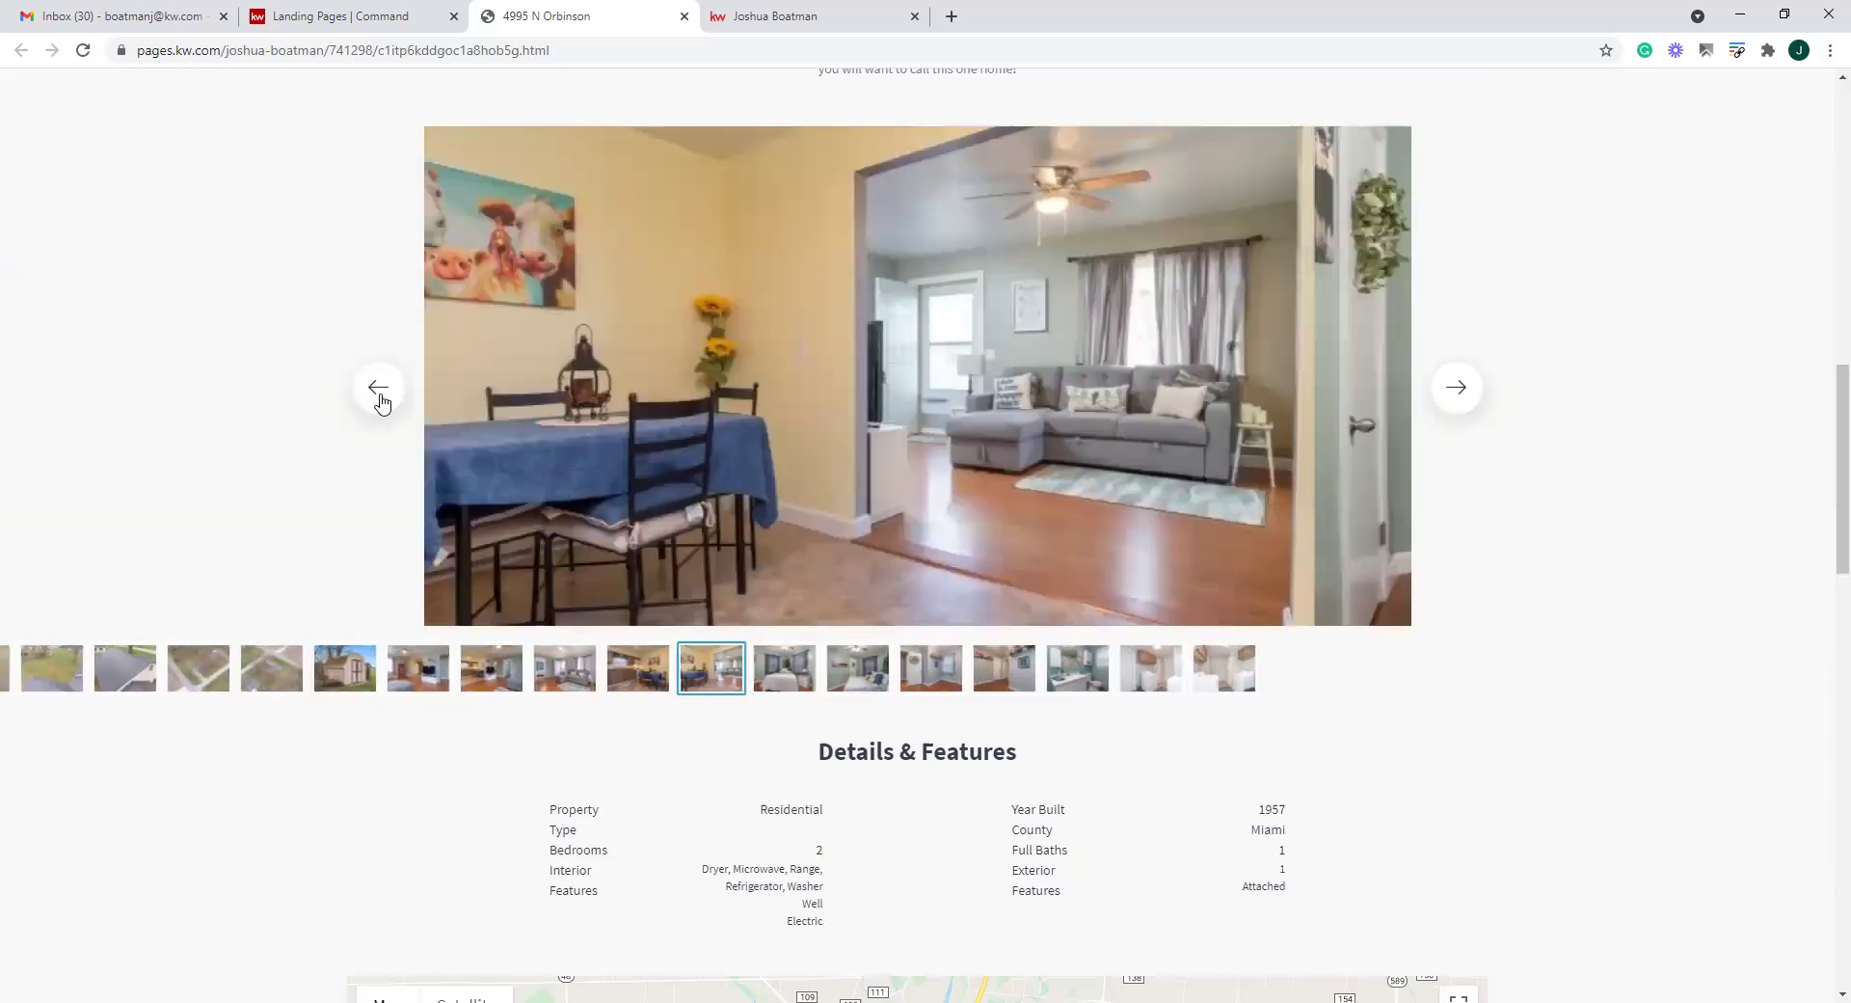
{"action": "left_click", "coordinate": [1461, 396]}
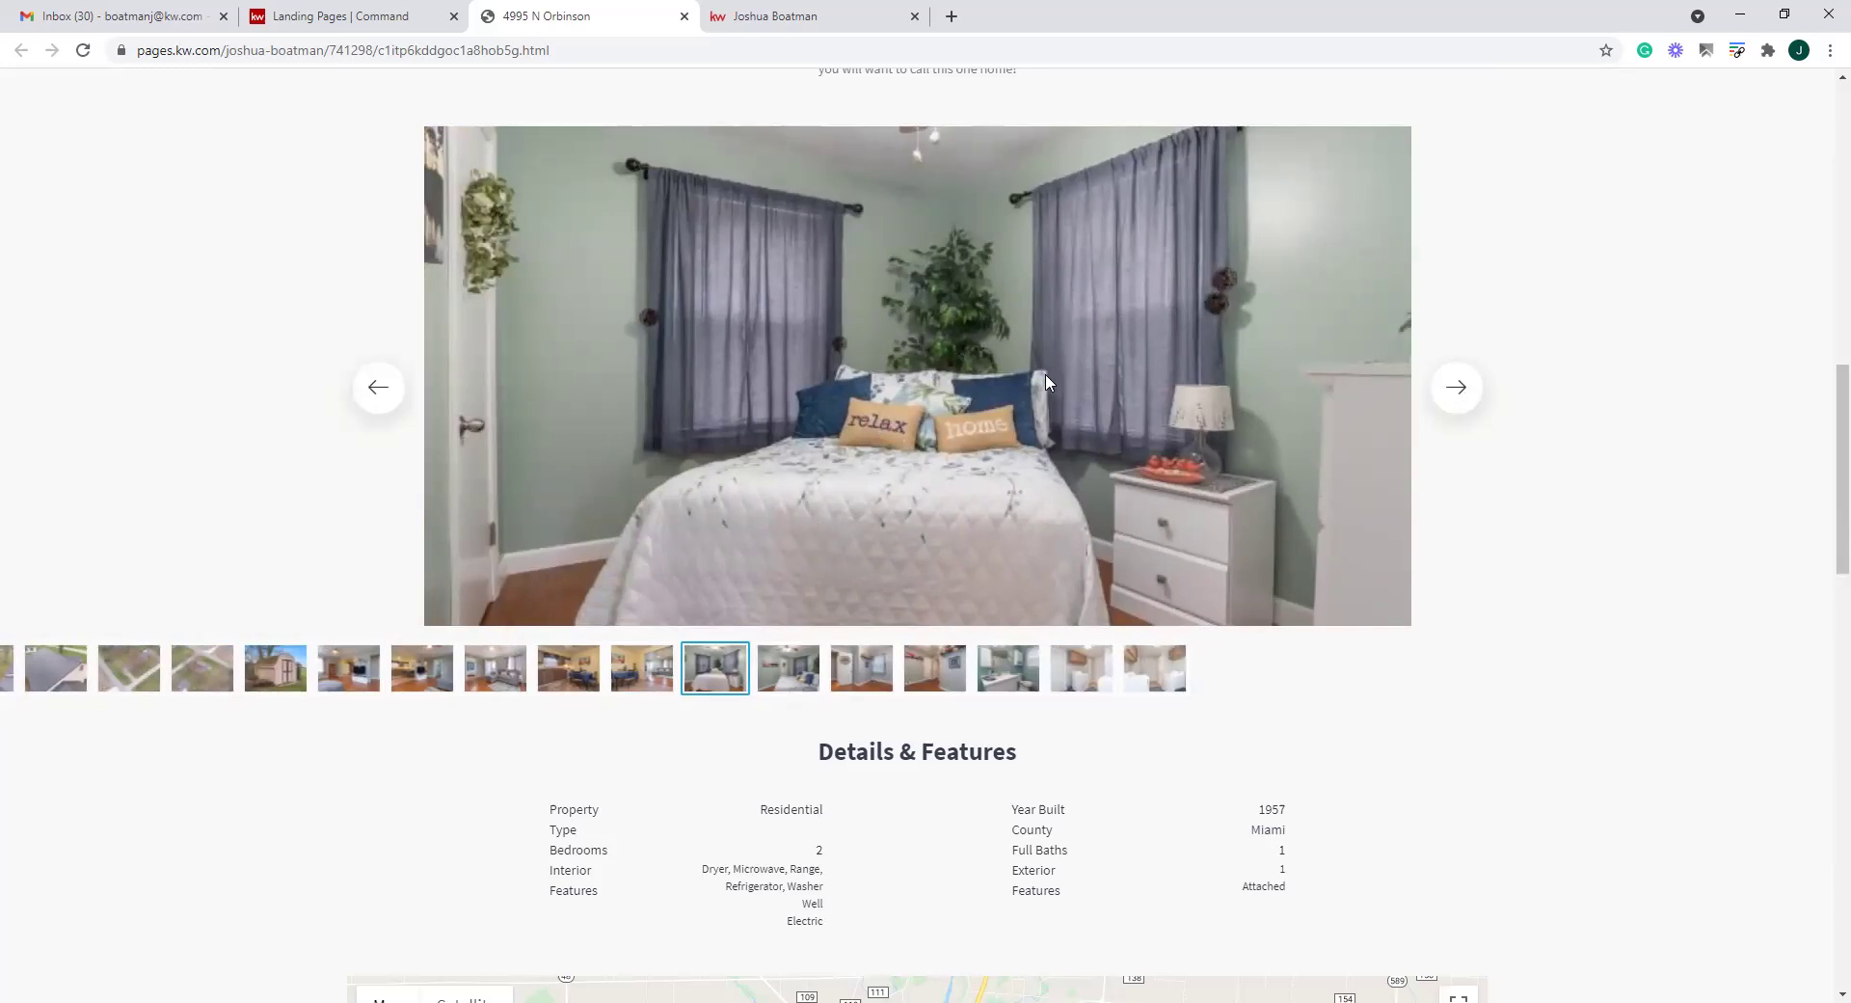
{"action": "scroll", "coordinate": [1405, 570], "scroll_direction": "up", "scroll_amount": 10}
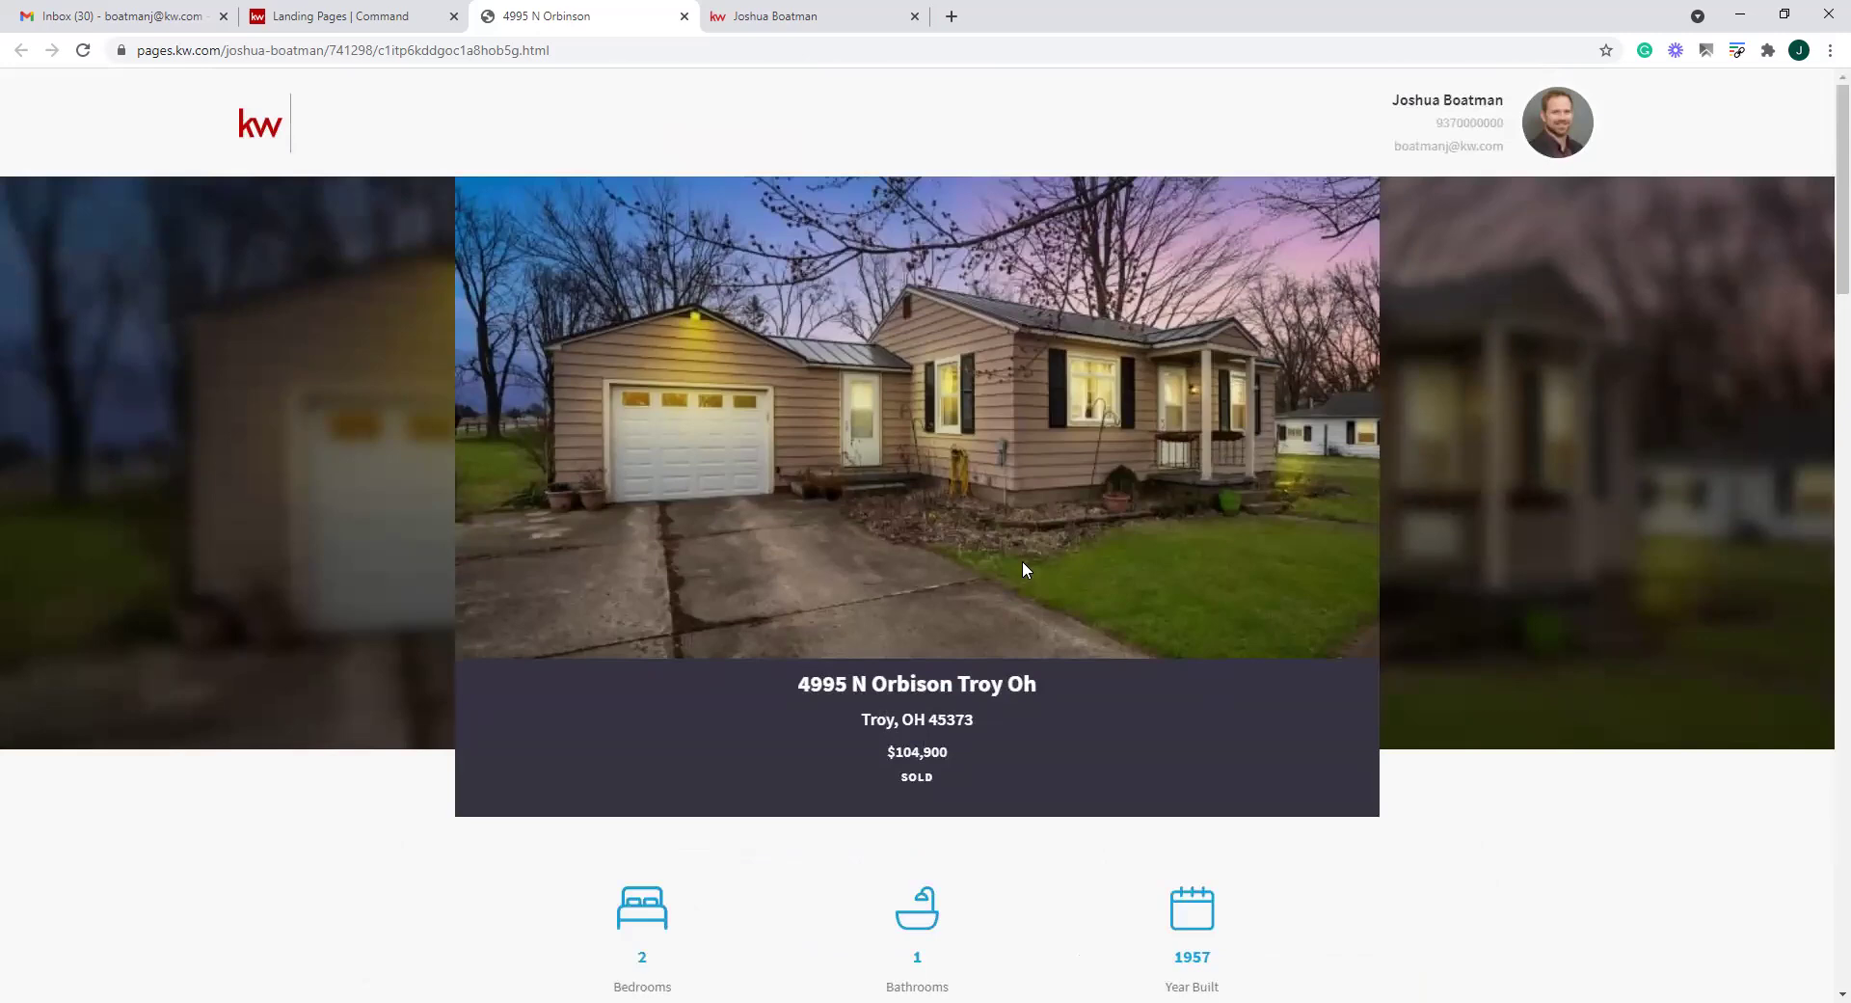
{"action": "scroll", "coordinate": [1022, 569], "scroll_direction": "down", "scroll_amount": 15}
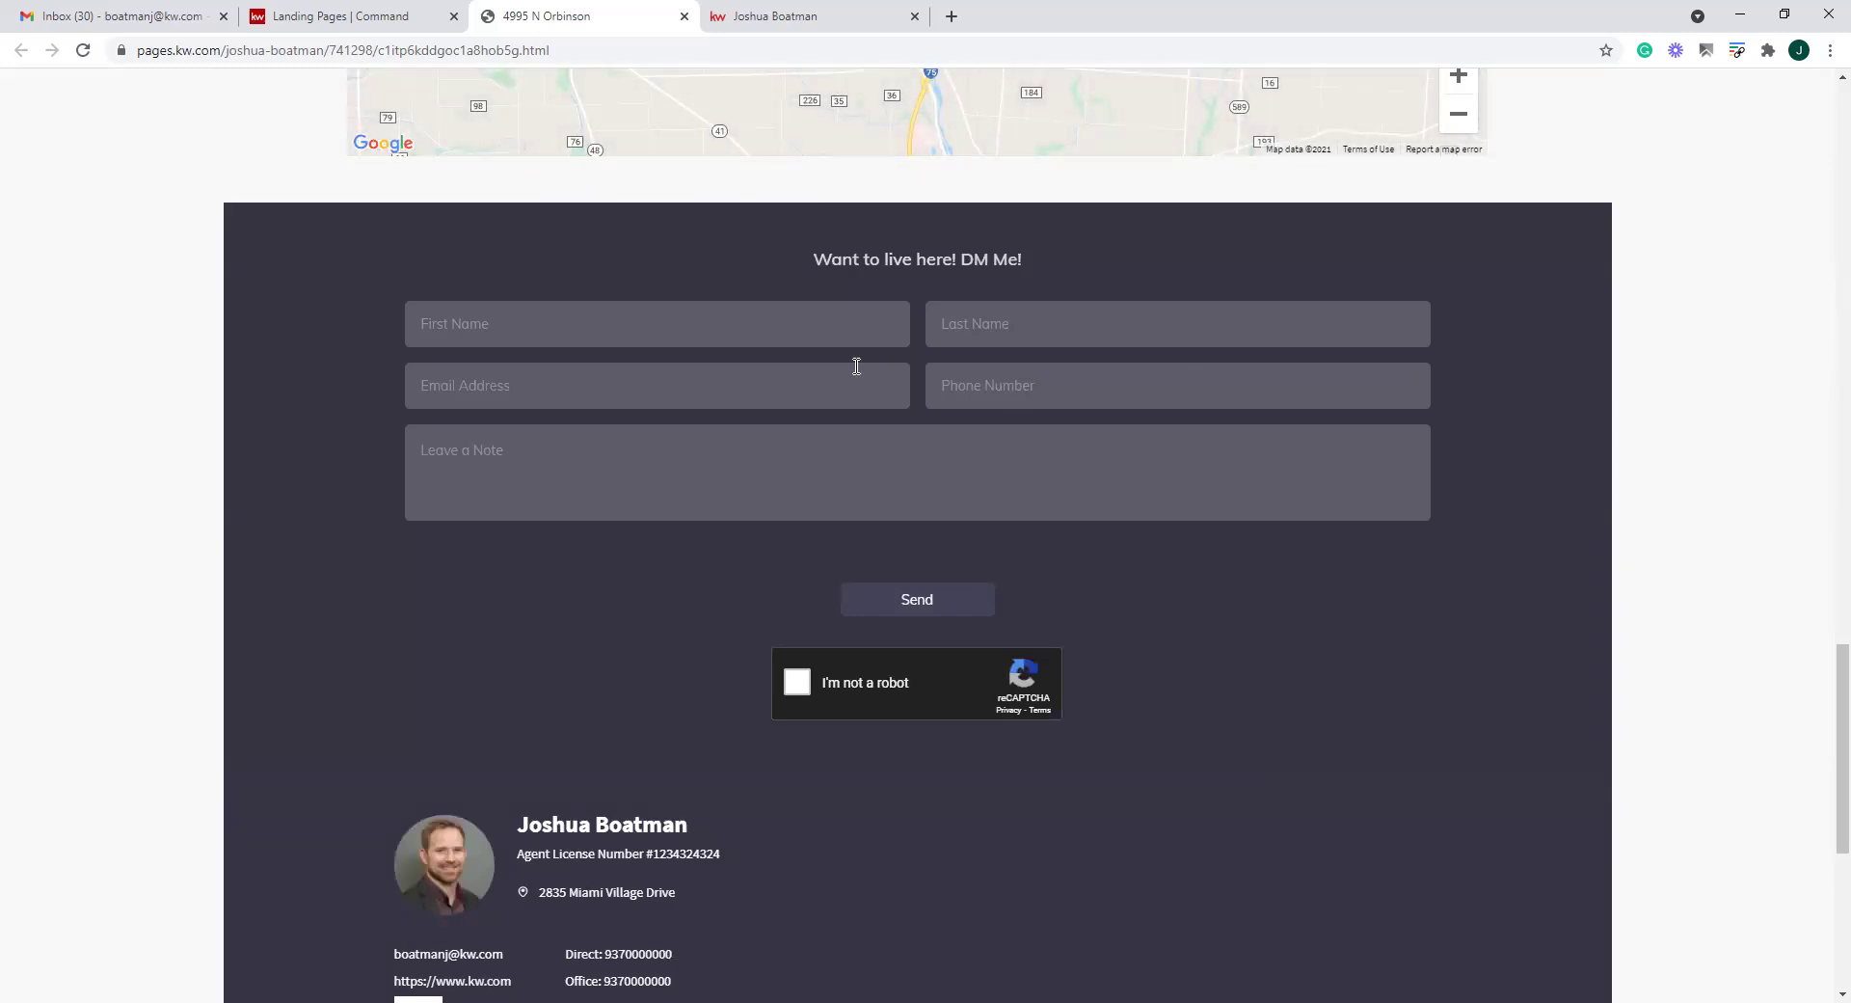
{"action": "left_click", "coordinate": [395, 22]}
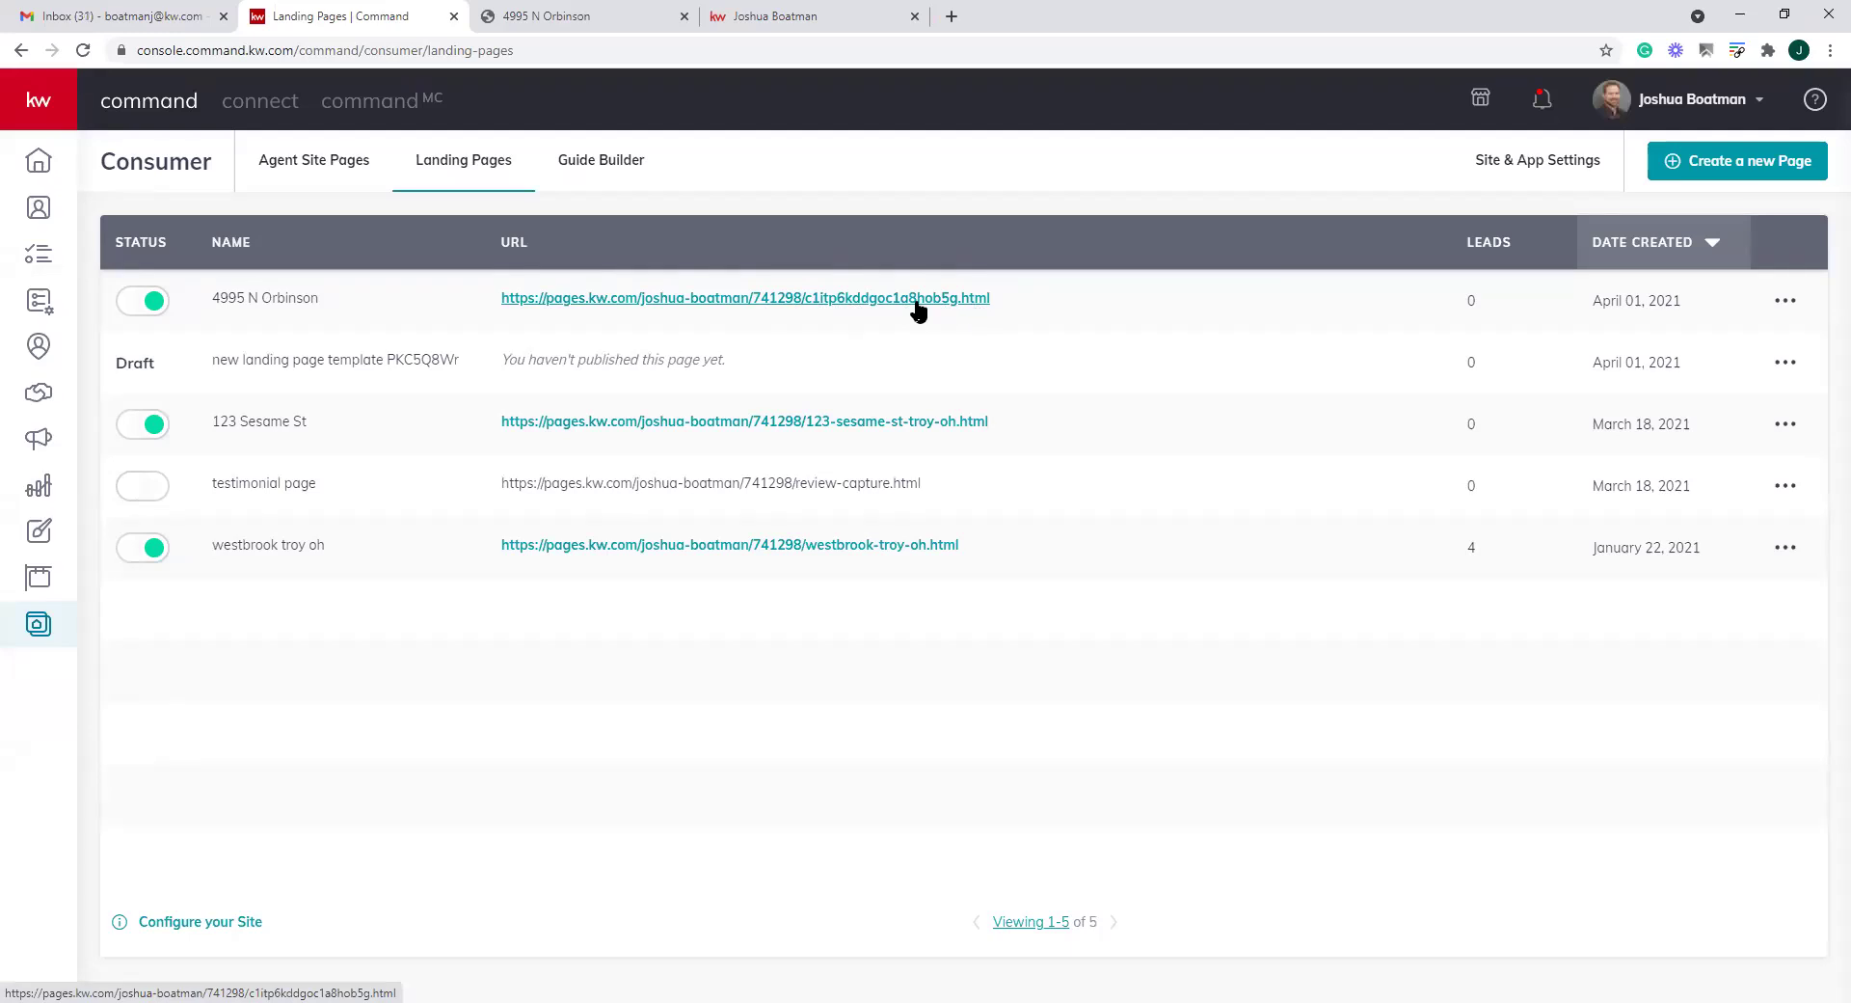
{"action": "left_click", "coordinate": [1786, 304]}
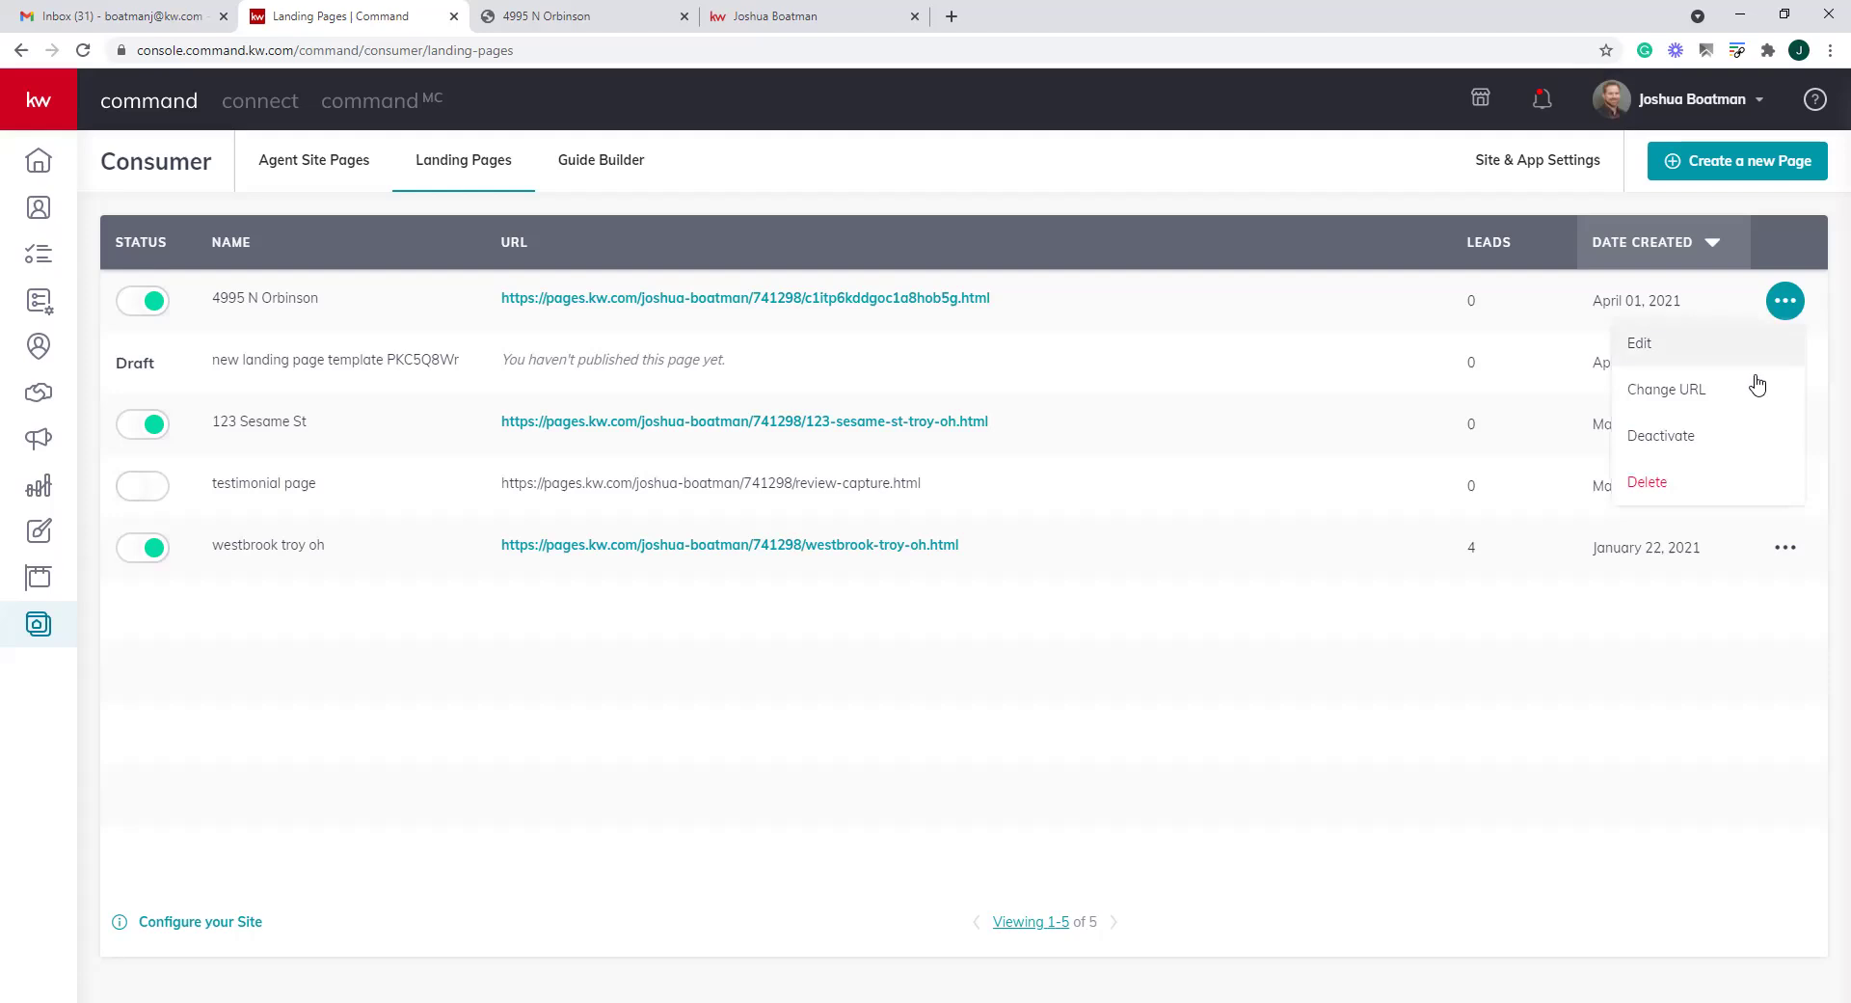
{"action": "left_click", "coordinate": [1666, 392]}
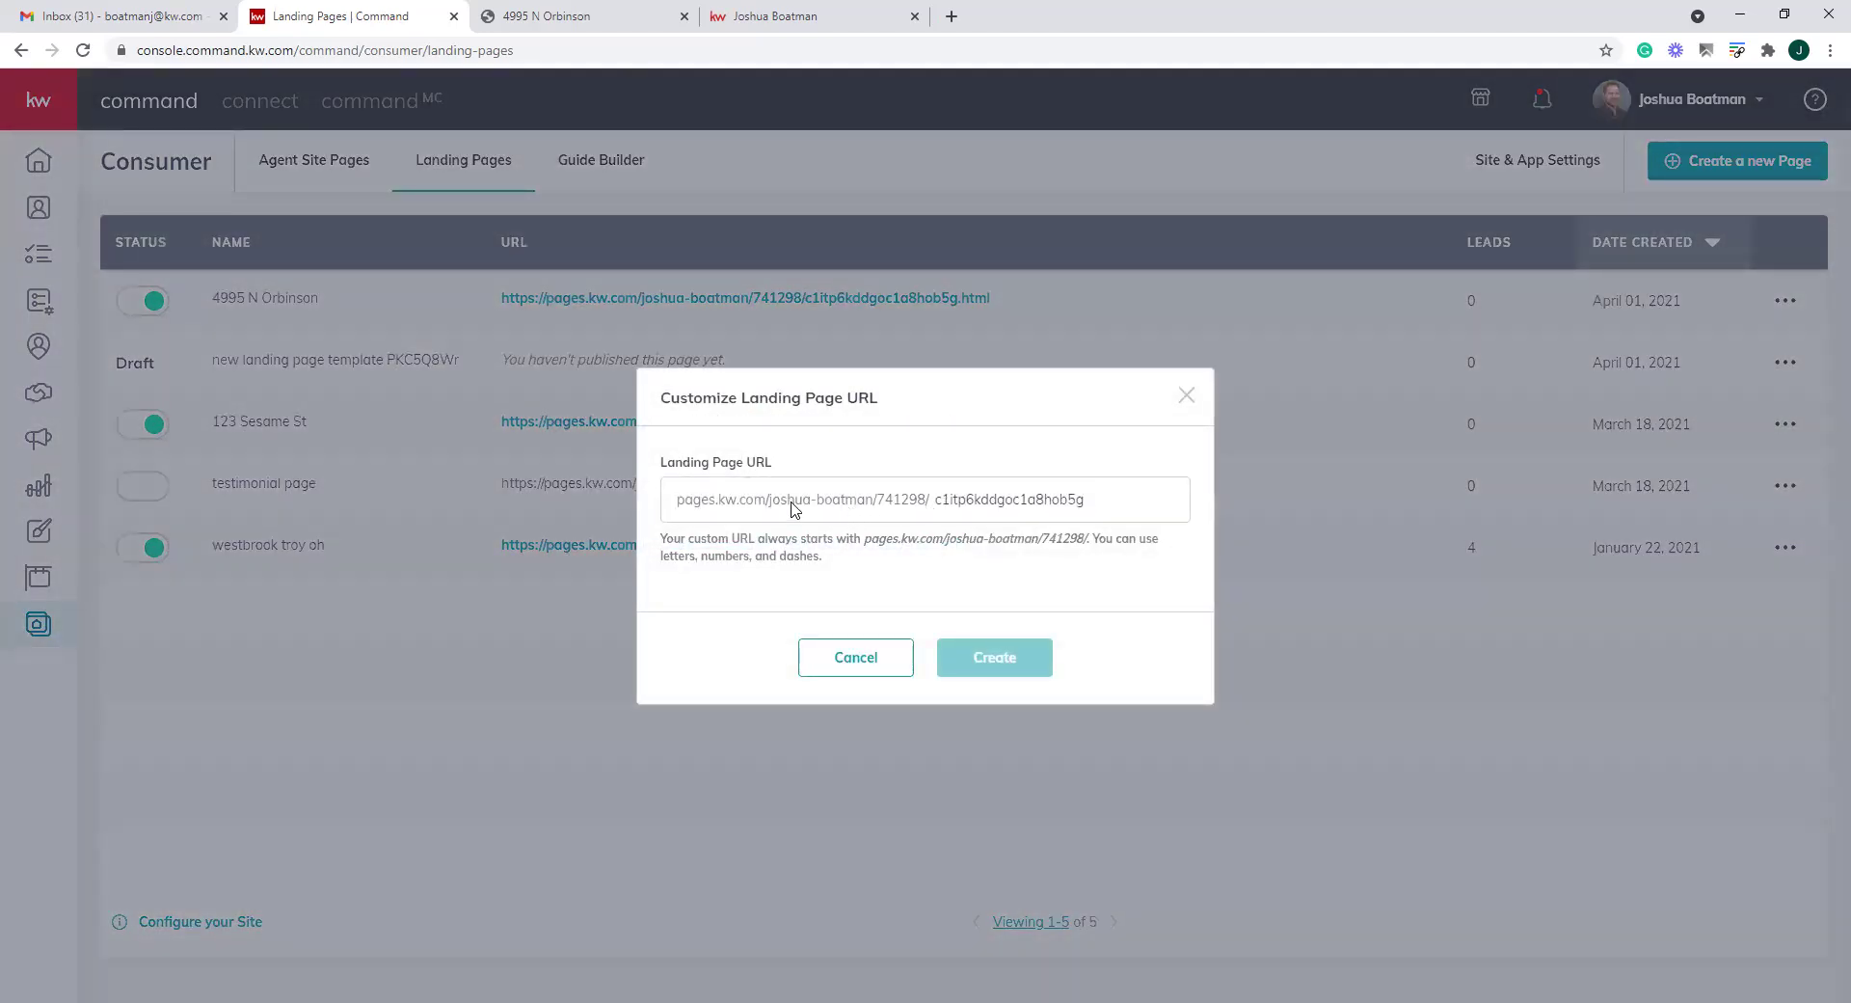
{"action": "left_click", "coordinate": [944, 498]}
{"action": "left_click_drag", "start_coordinate": [944, 499], "coordinate": [1085, 498]}
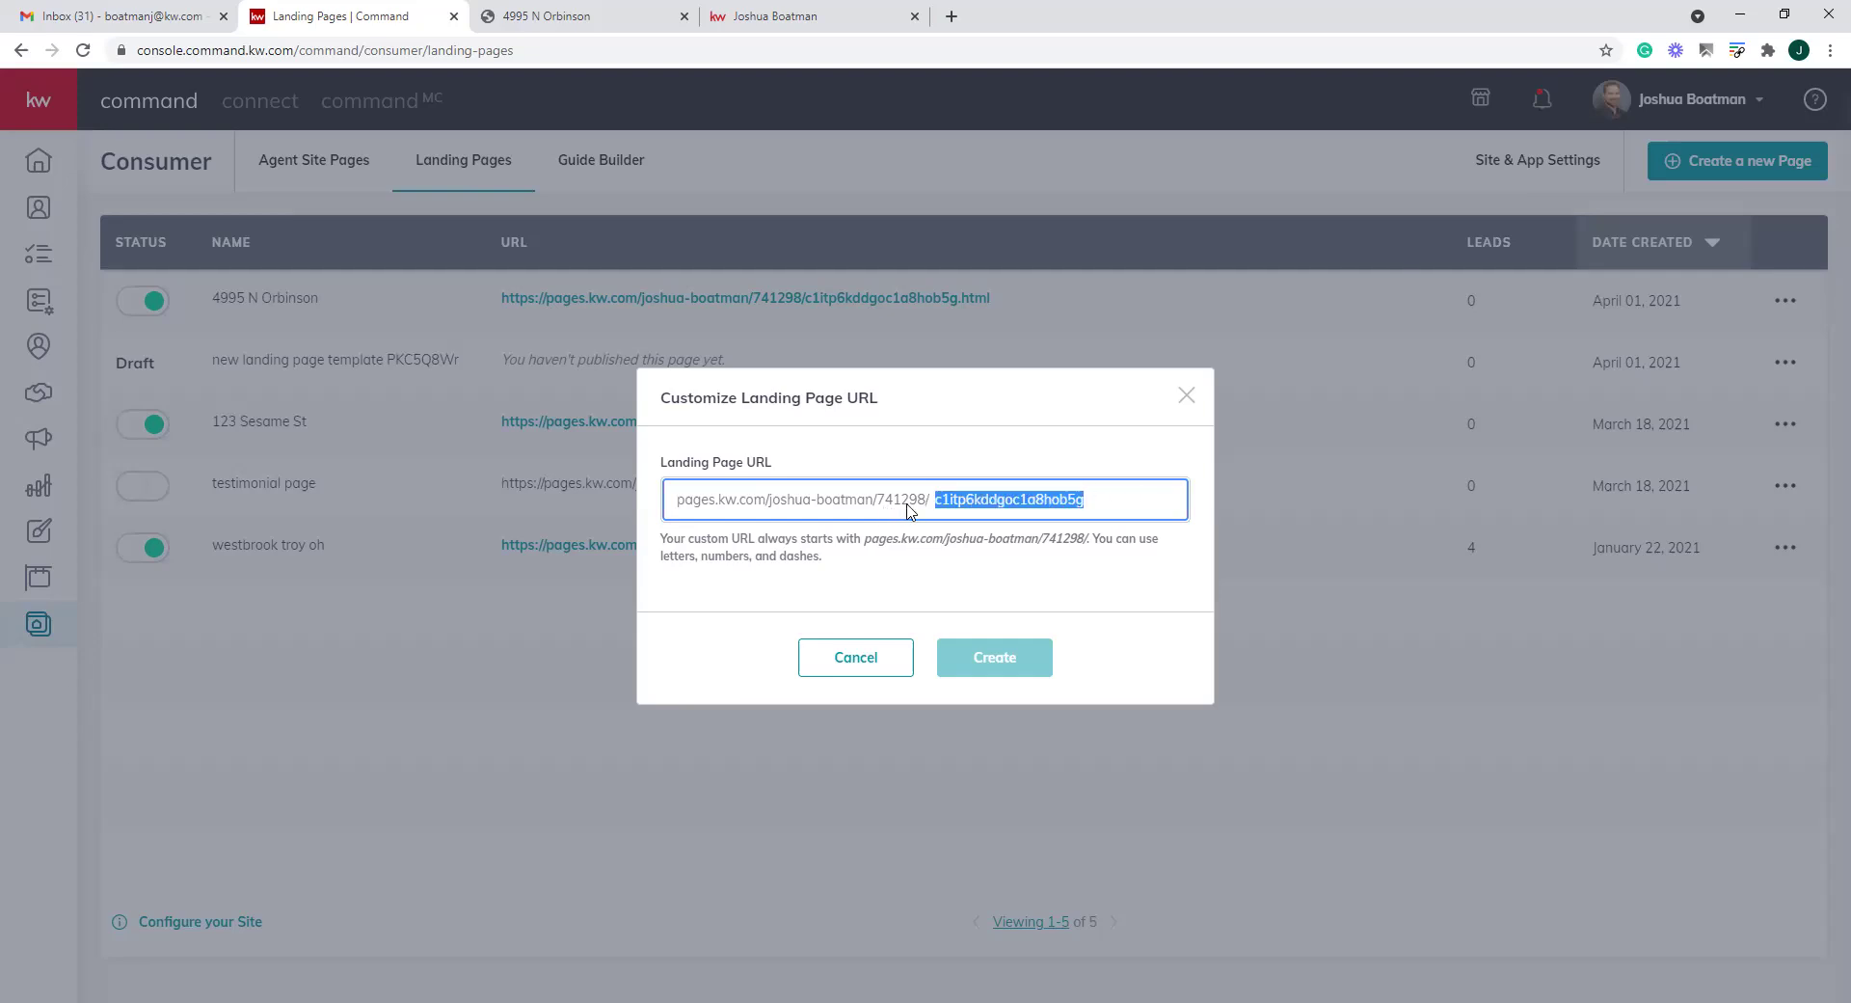
{"action": "left_click", "coordinate": [1132, 498]}
{"action": "left_click_drag", "start_coordinate": [1087, 498], "coordinate": [928, 495]}
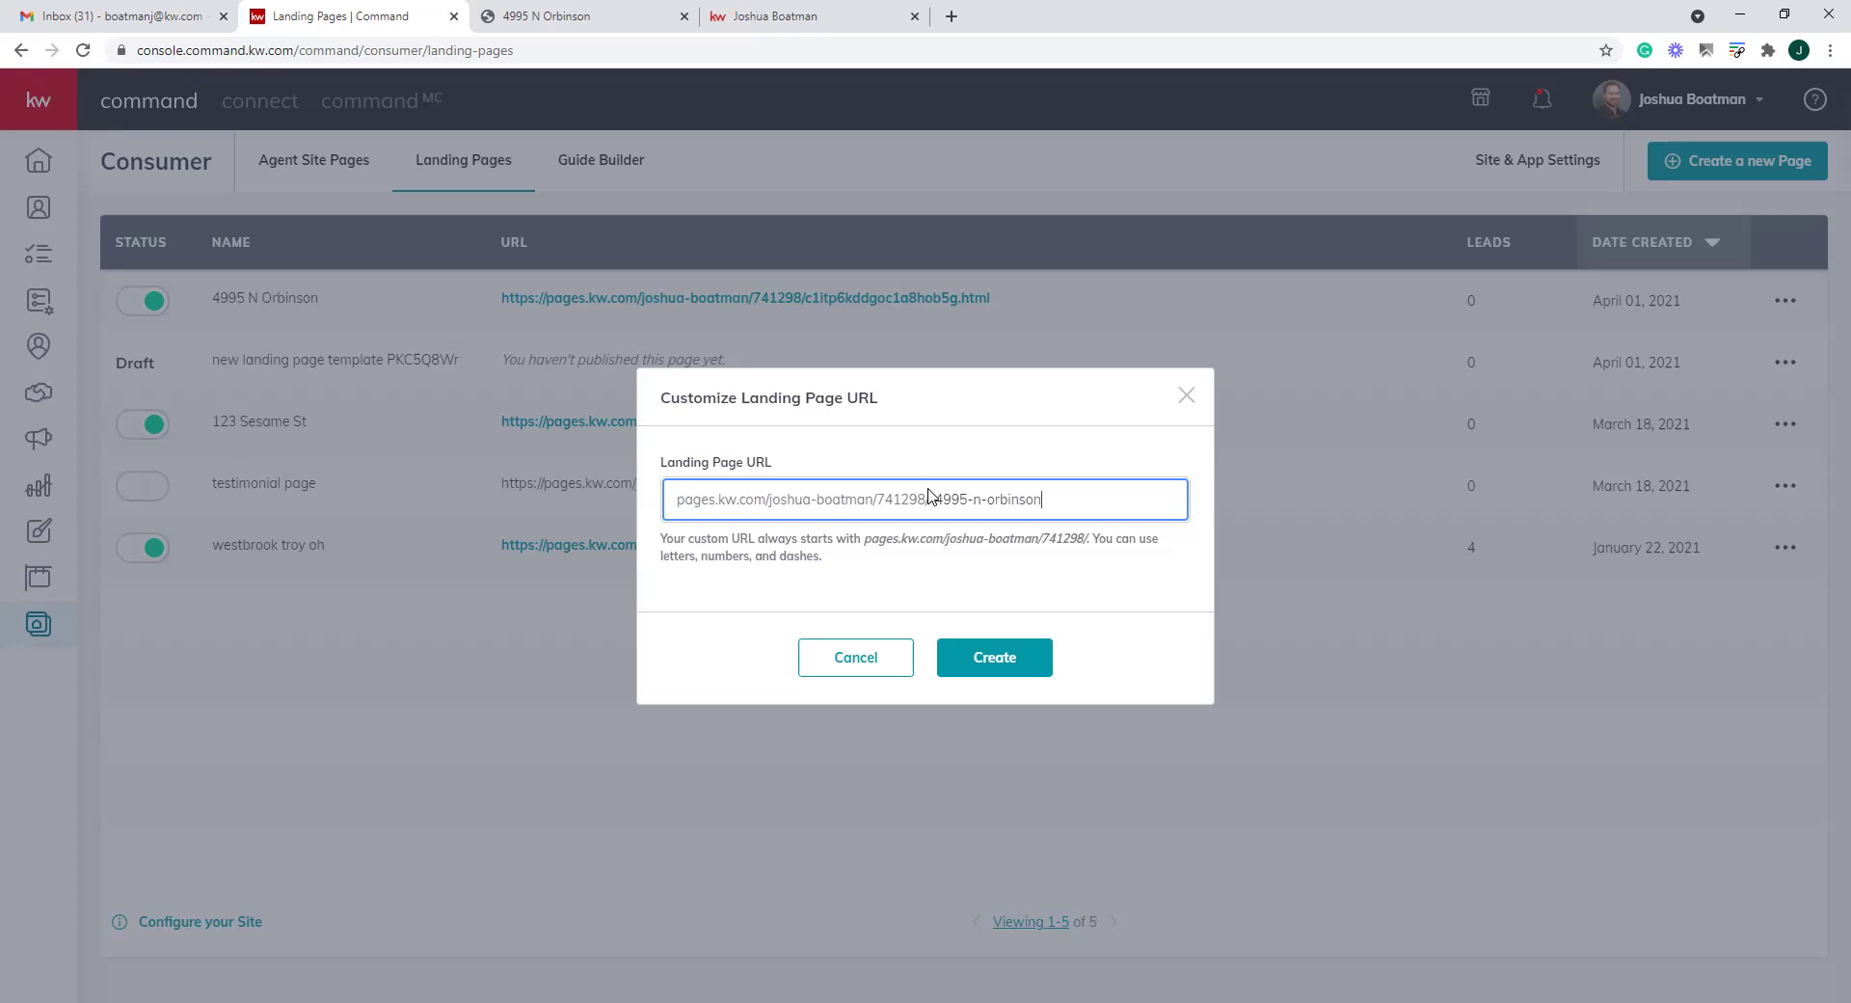
{"action": "left_click", "coordinate": [992, 655]}
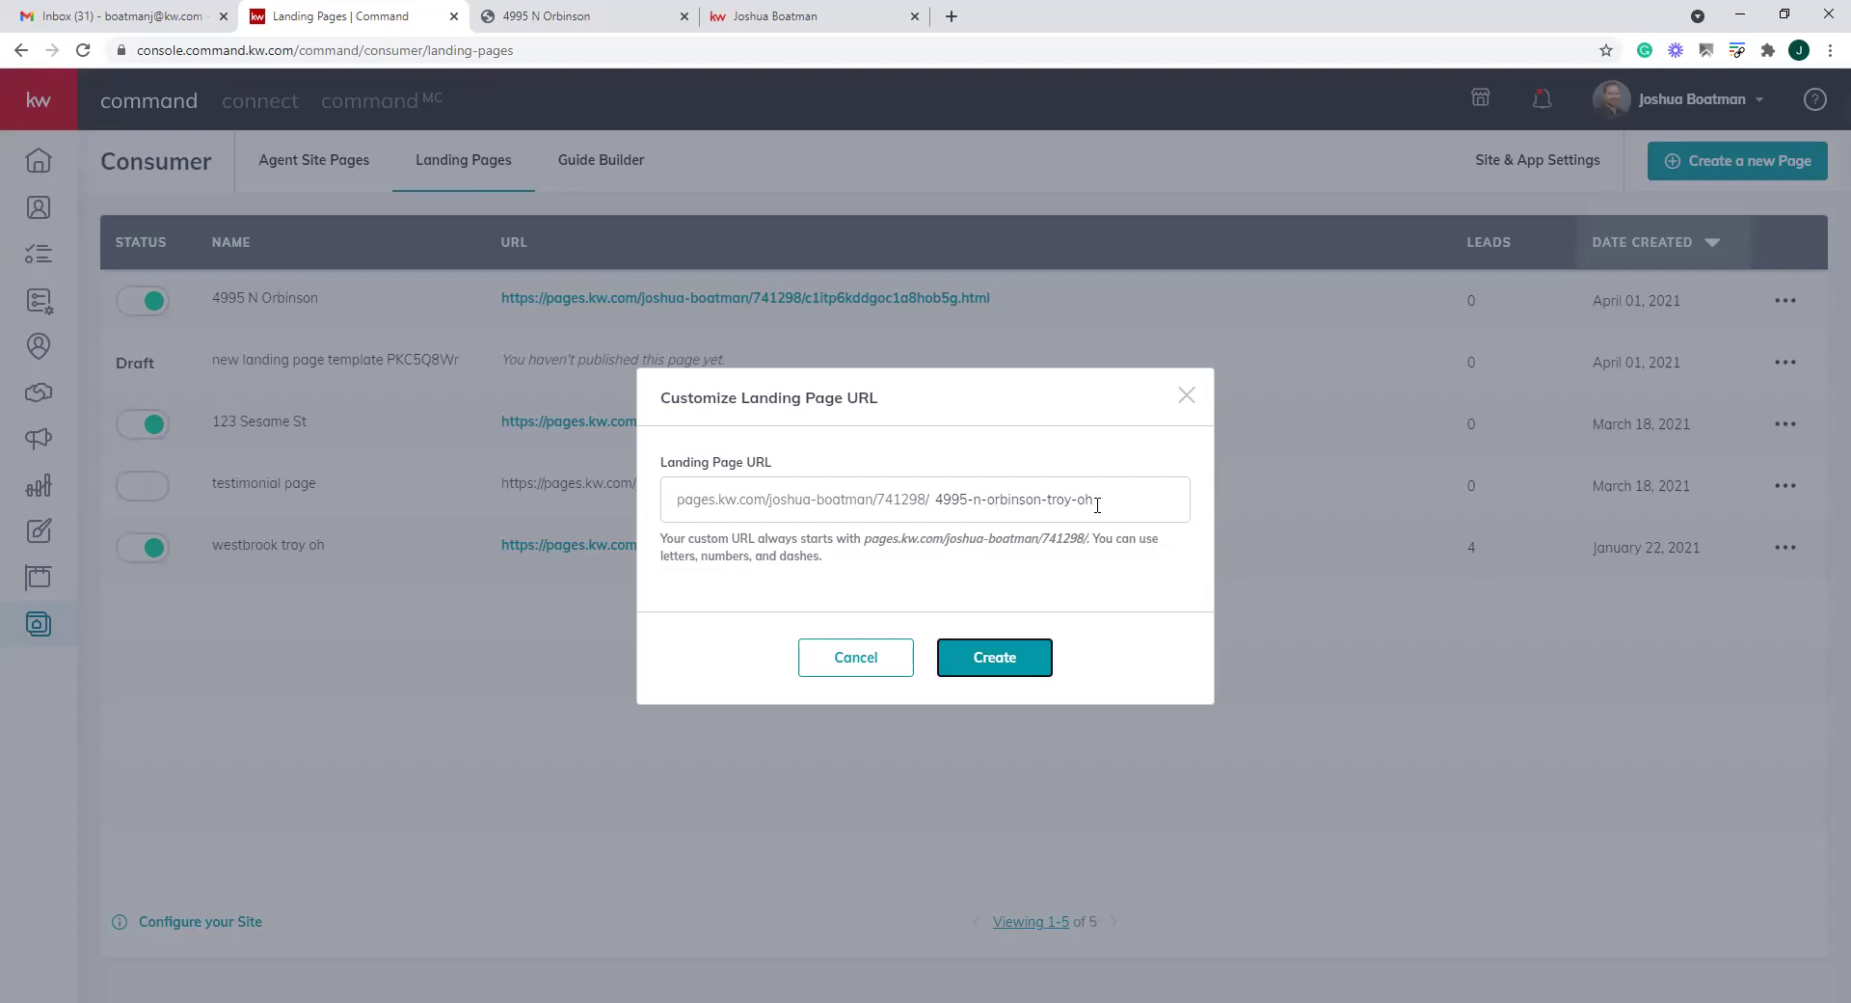
{"action": "left_click", "coordinate": [1006, 656]}
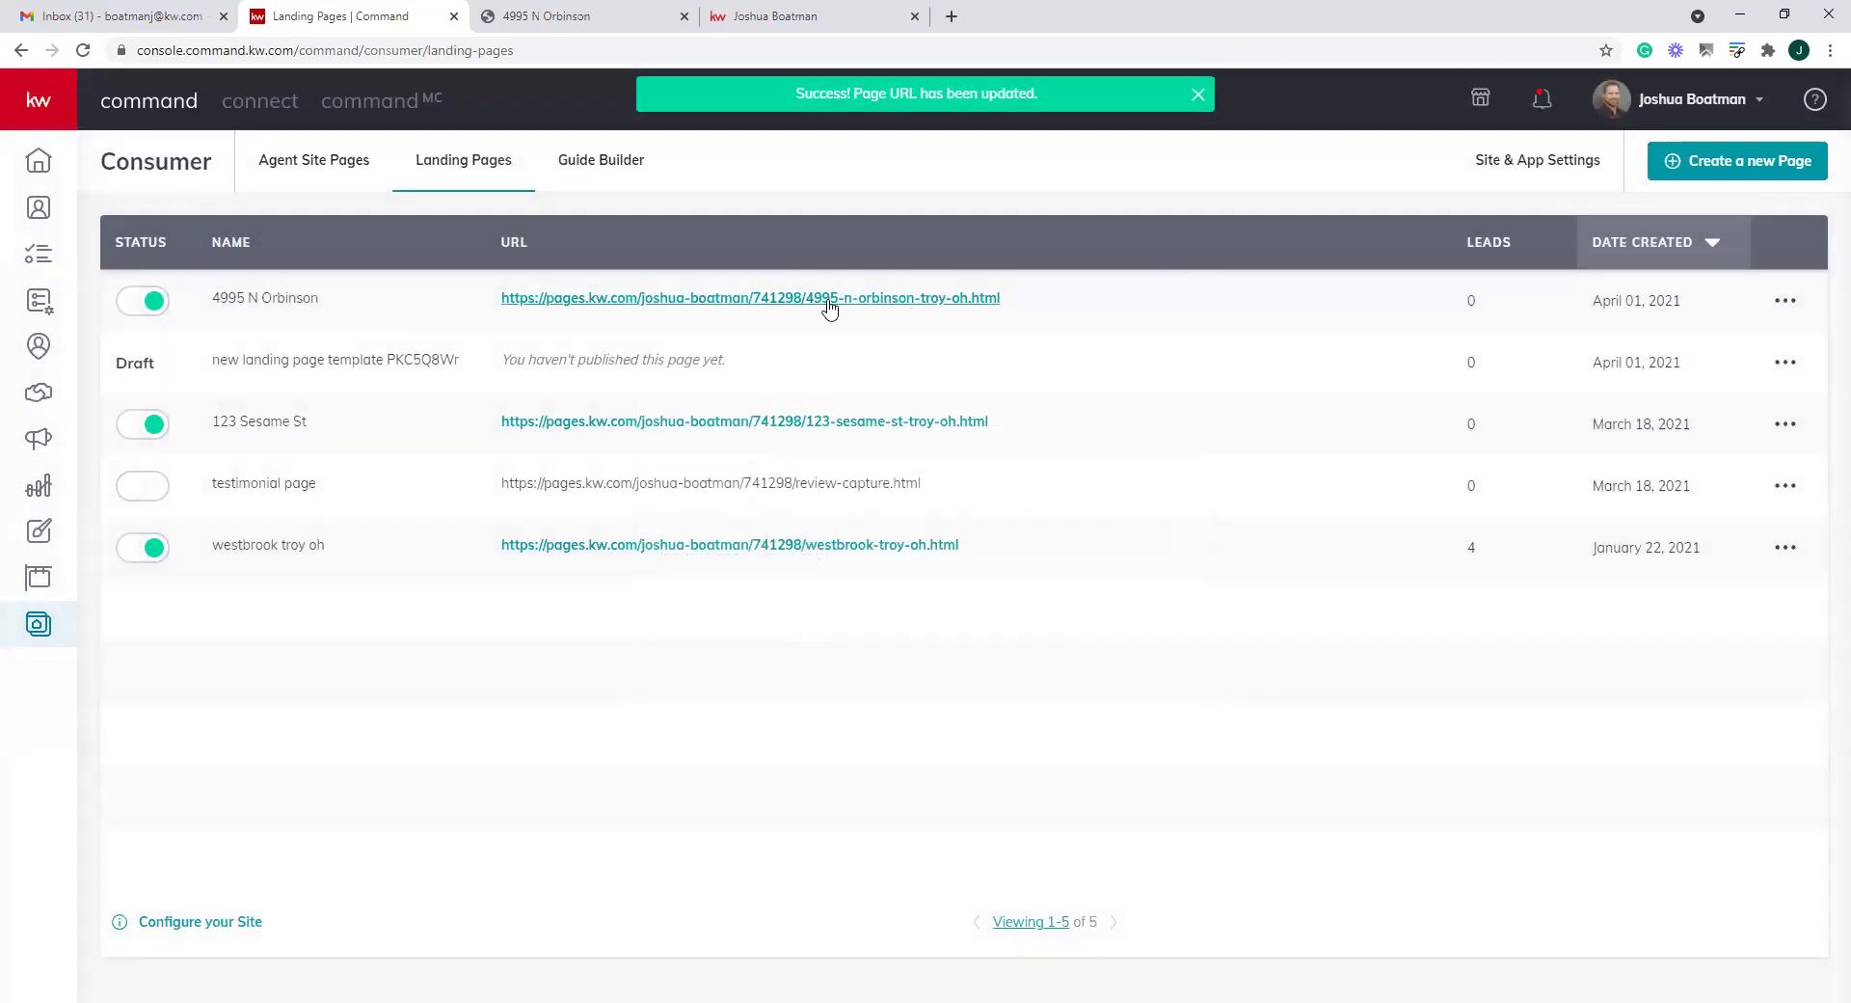
{"action": "left_click_drag", "start_coordinate": [1087, 305], "coordinate": [529, 295]}
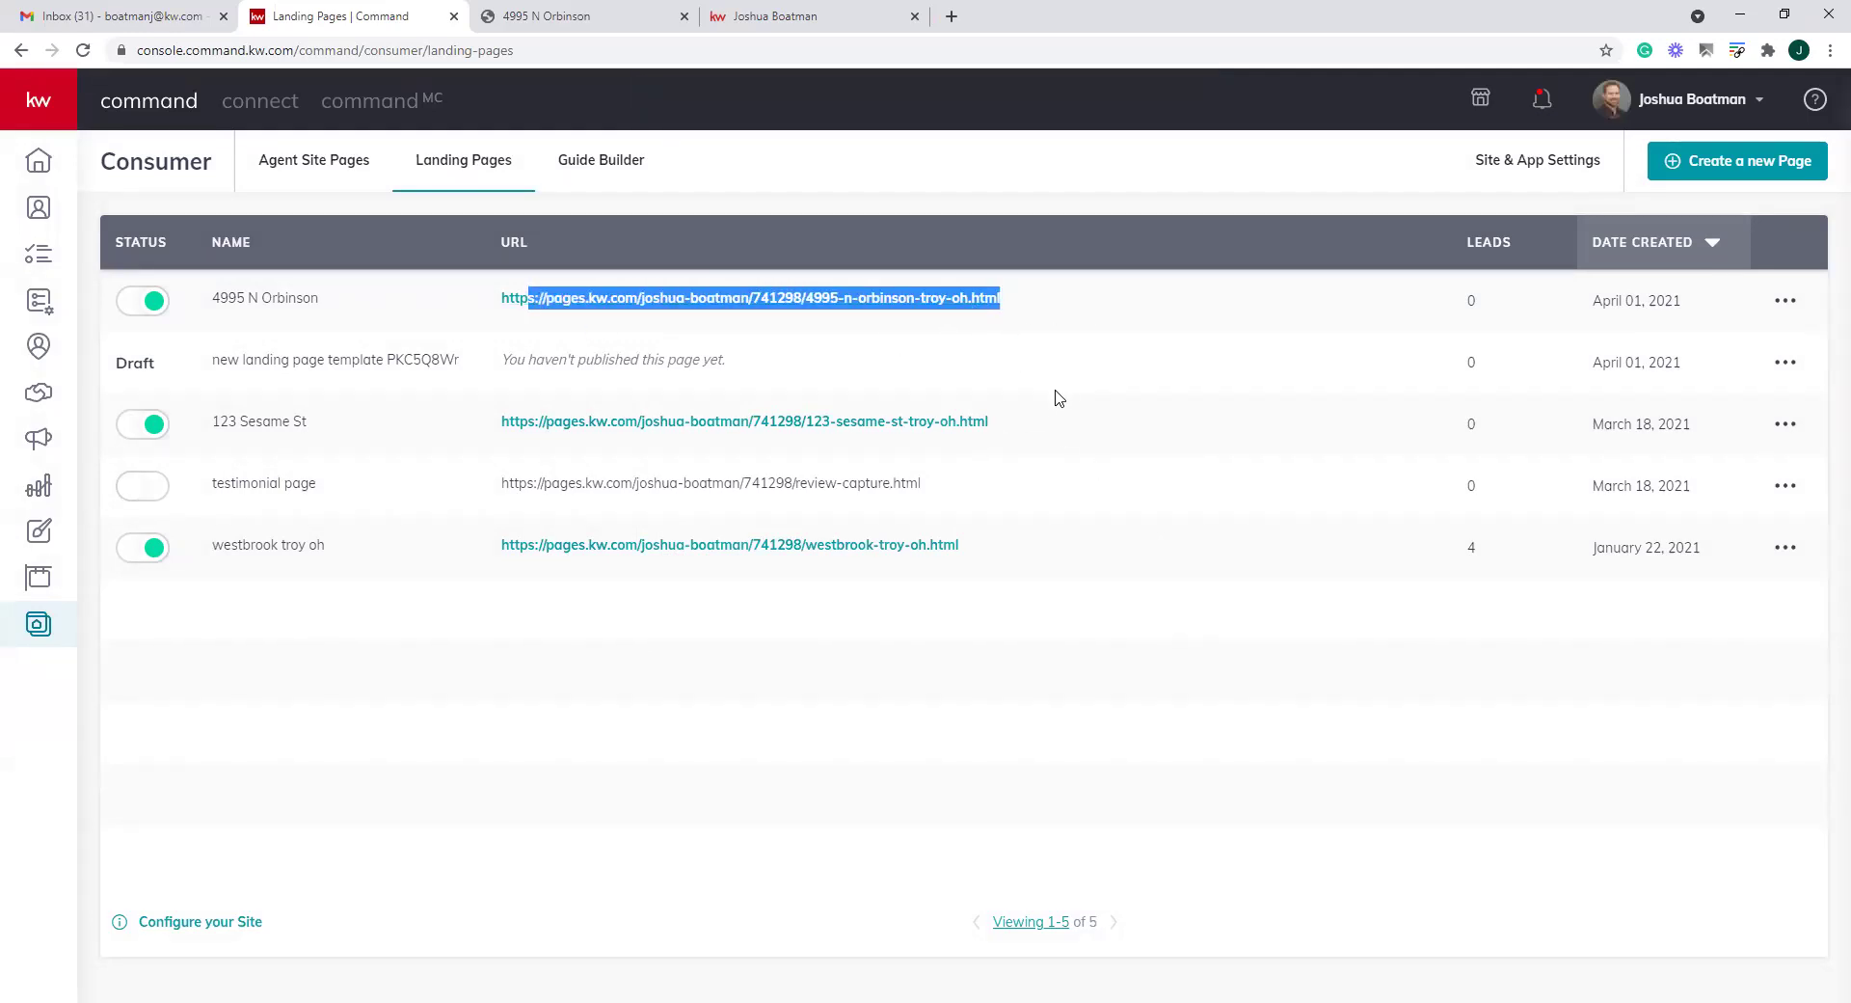
Open the unpublished Draft landing page in the editor from its actions menu
{"action": "left_click", "coordinate": [1784, 300]}
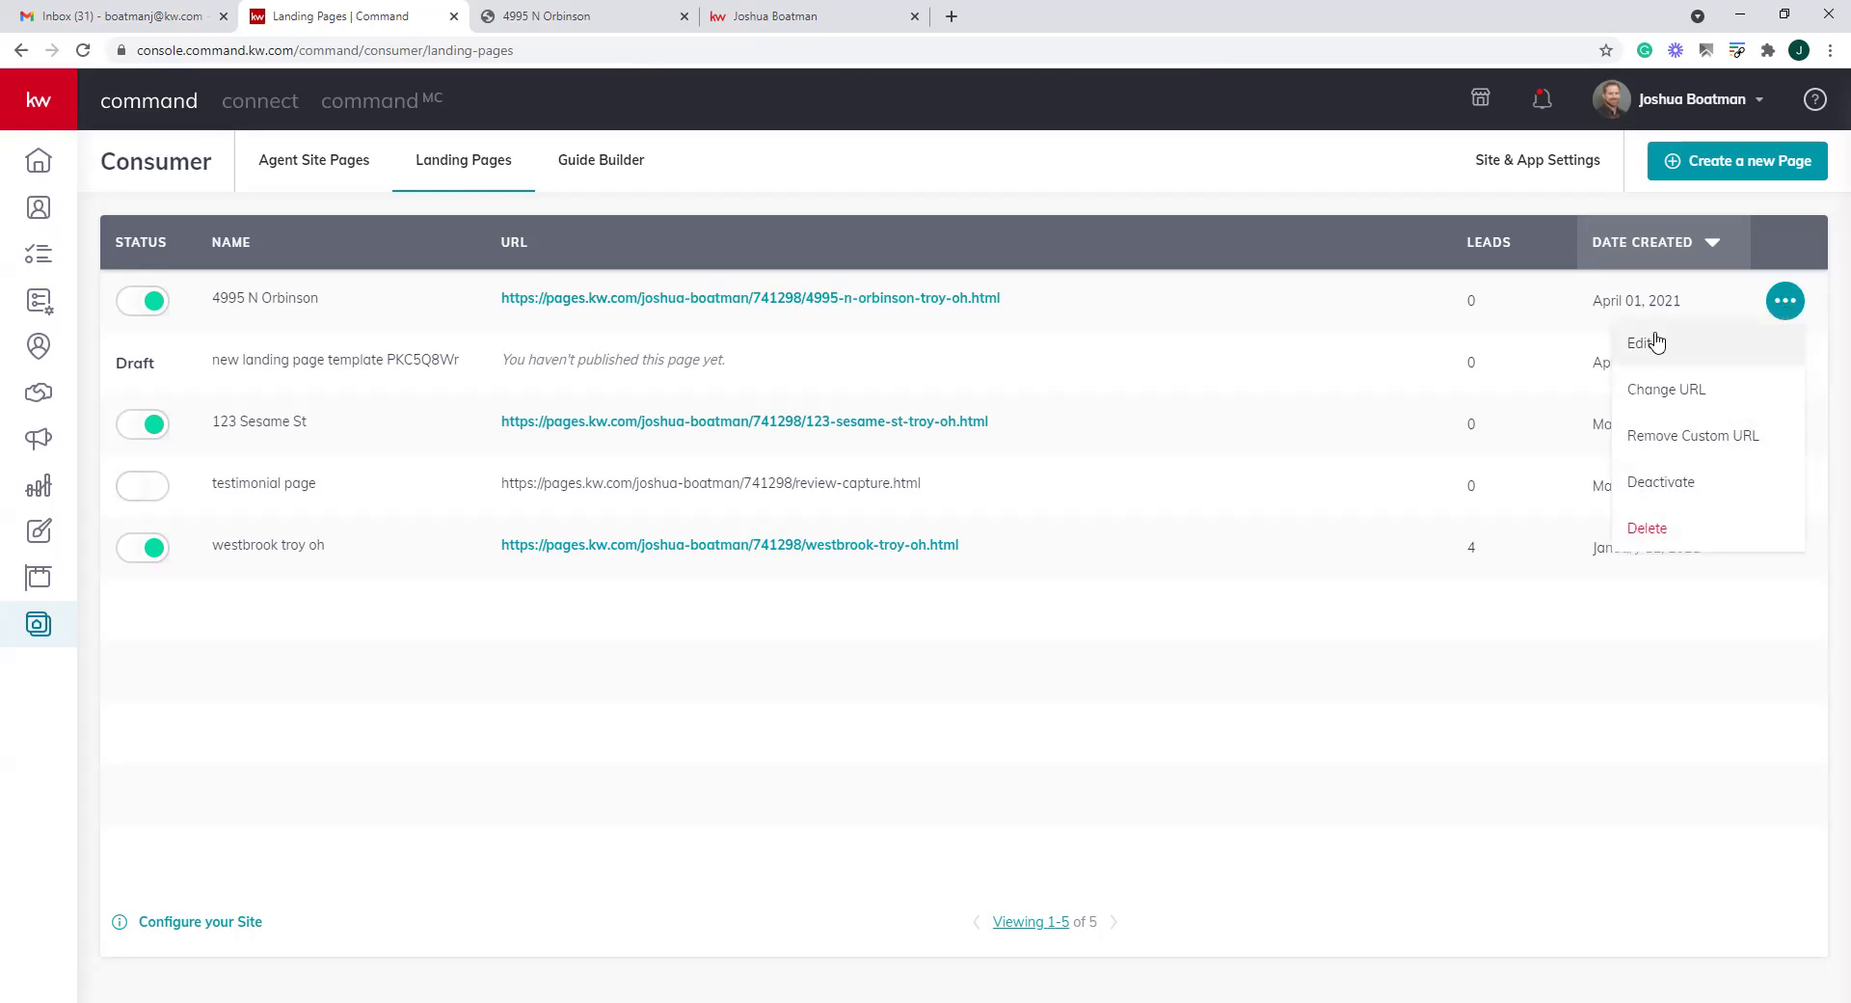
{"action": "left_click", "coordinate": [1090, 239]}
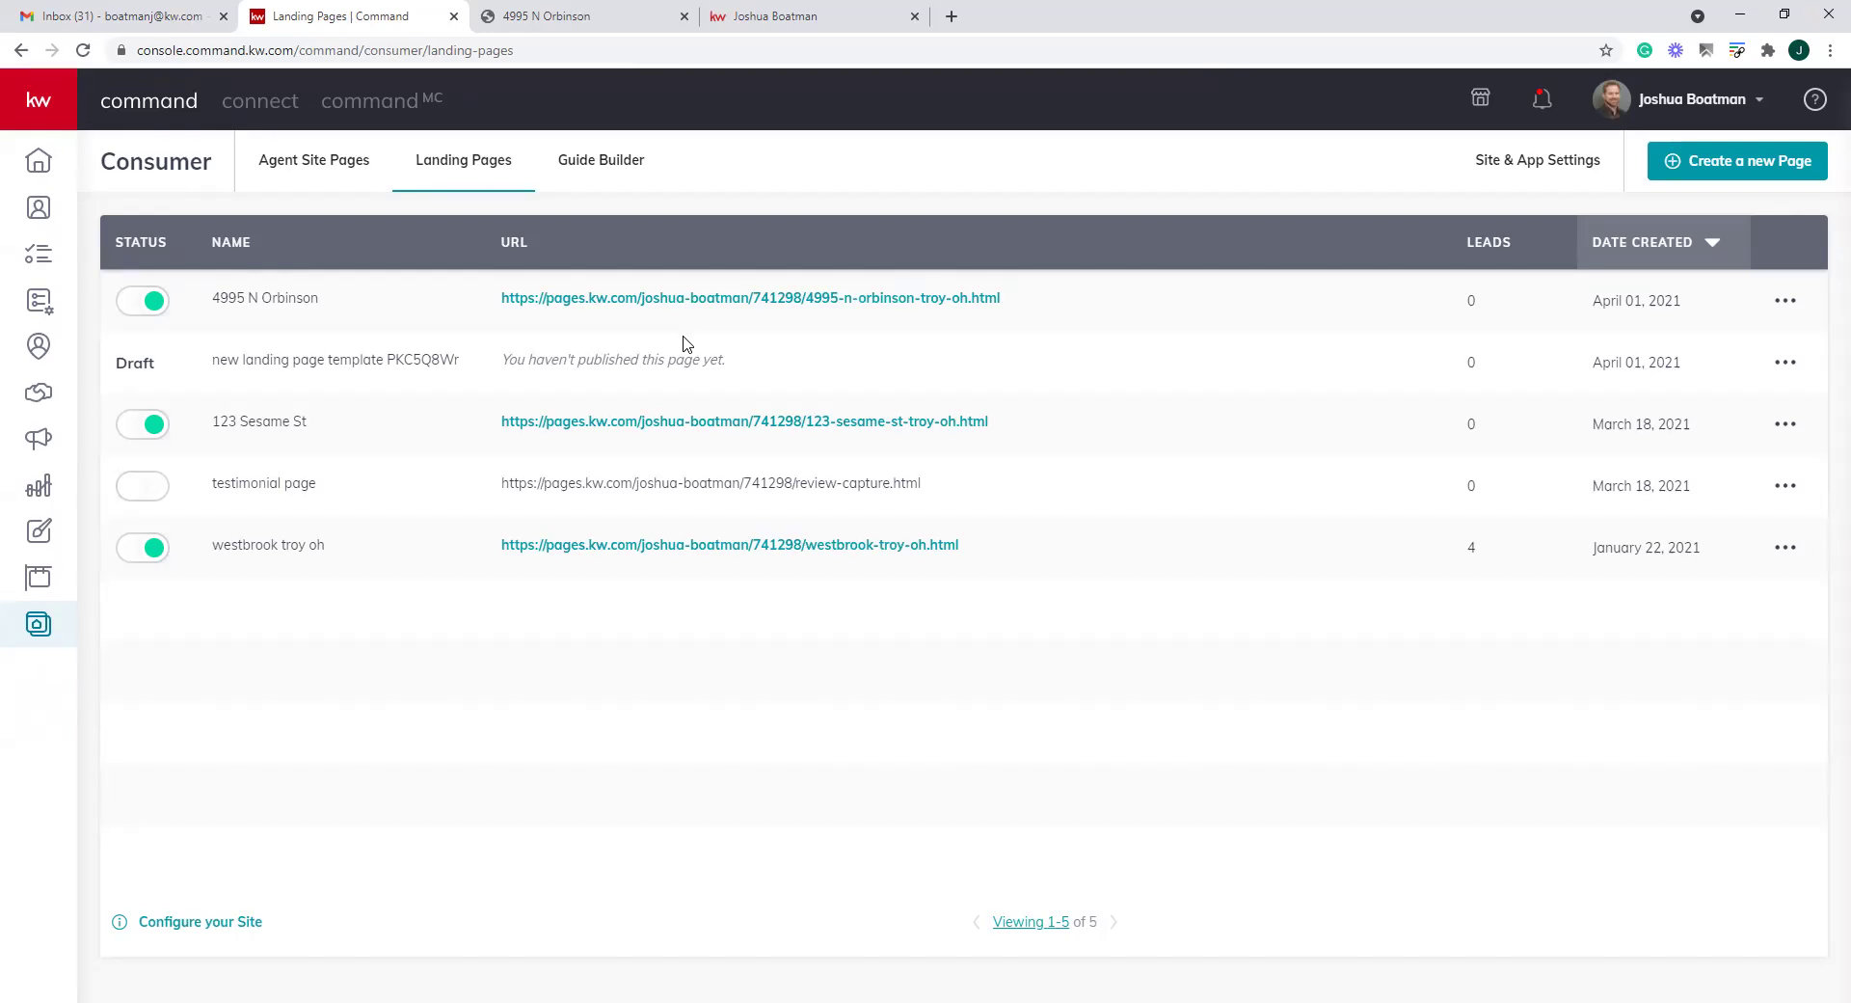
{"action": "left_click_drag", "start_coordinate": [844, 365], "coordinate": [591, 356]}
{"action": "left_click", "coordinate": [1522, 374]}
{"action": "triple_click", "coordinate": [530, 356]}
{"action": "left_click_drag", "start_coordinate": [306, 422], "coordinate": [1813, 403]}
{"action": "left_click", "coordinate": [1786, 361]}
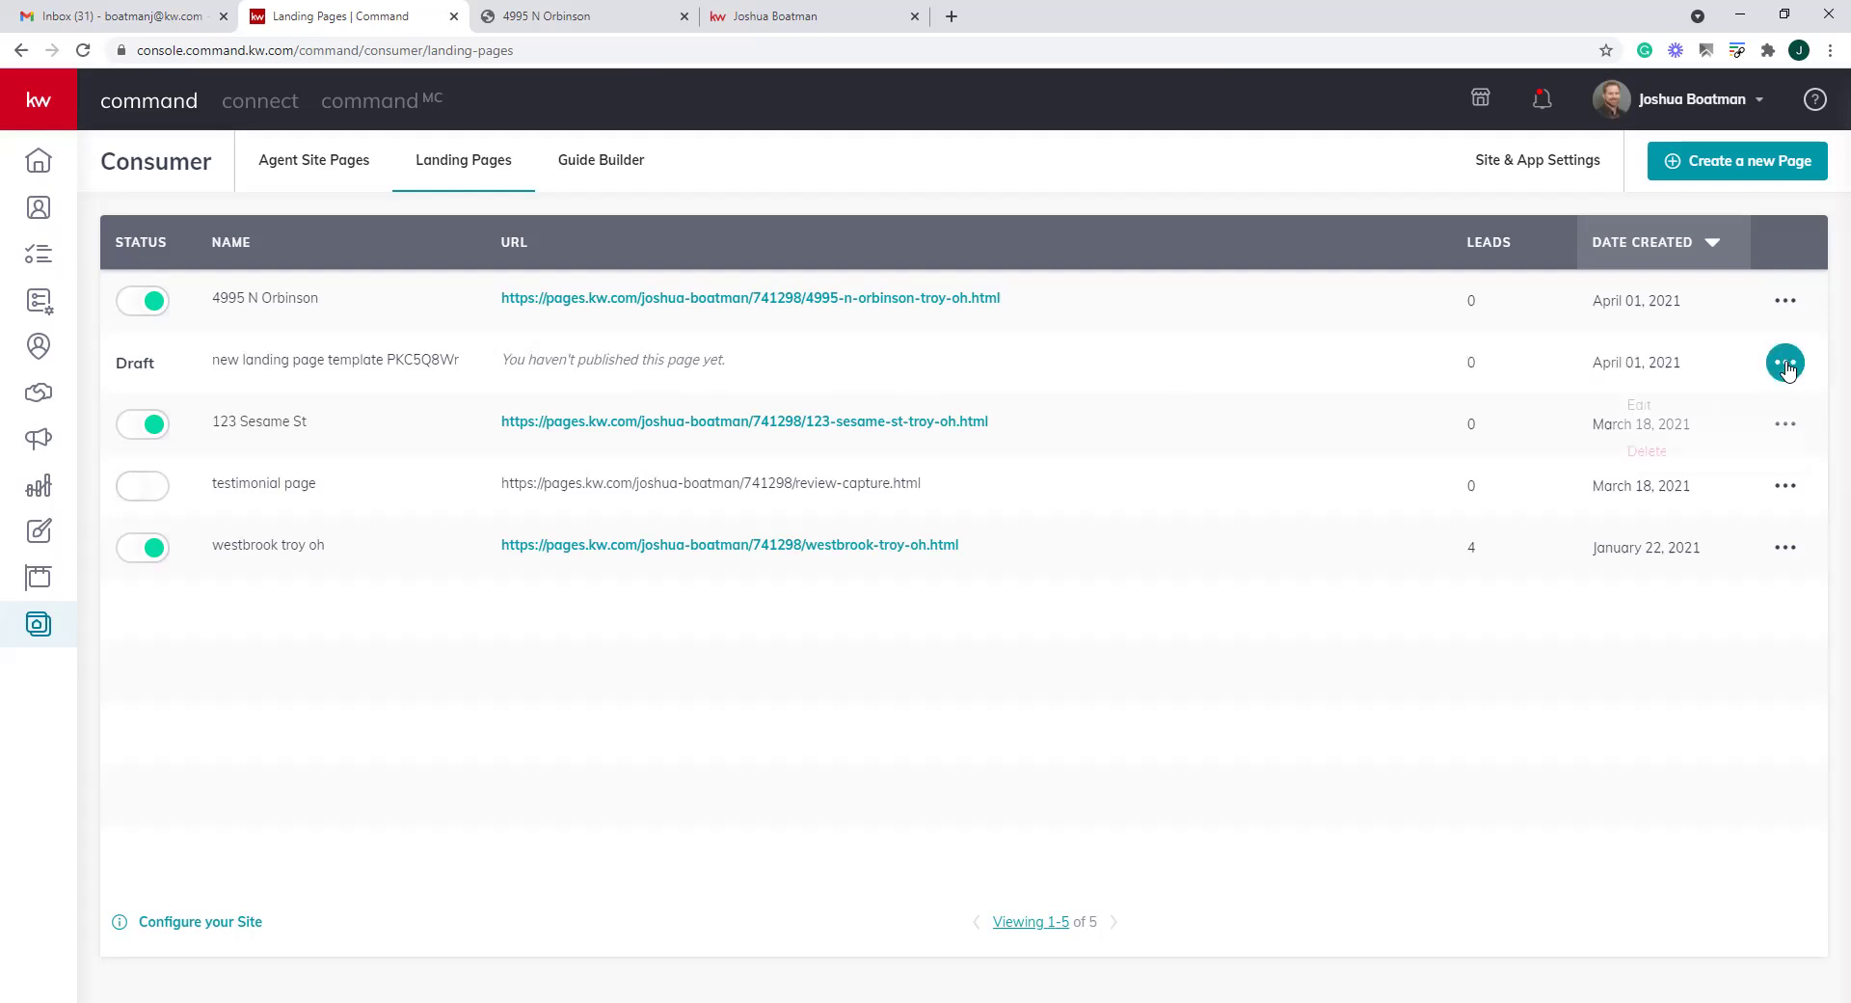
{"action": "left_click", "coordinate": [1658, 408]}
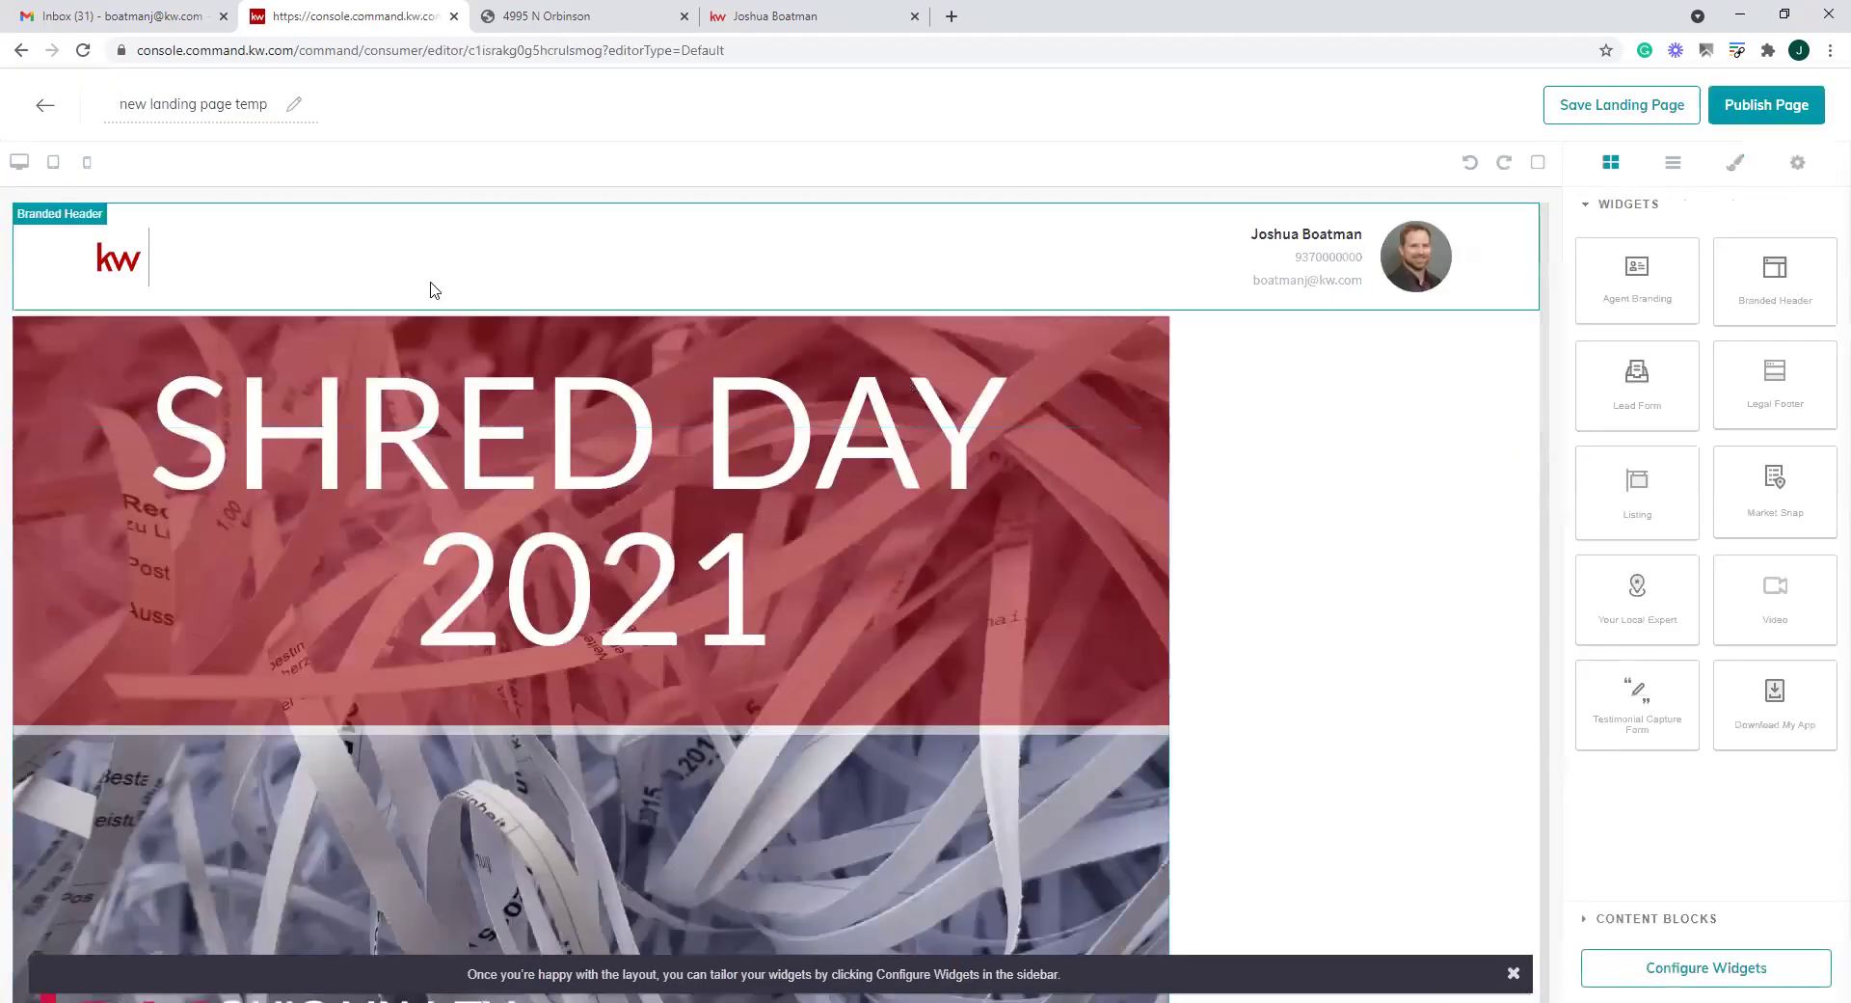
Switch the Shred Day landing page editor to its mobile device preview
{"action": "left_click", "coordinate": [87, 168]}
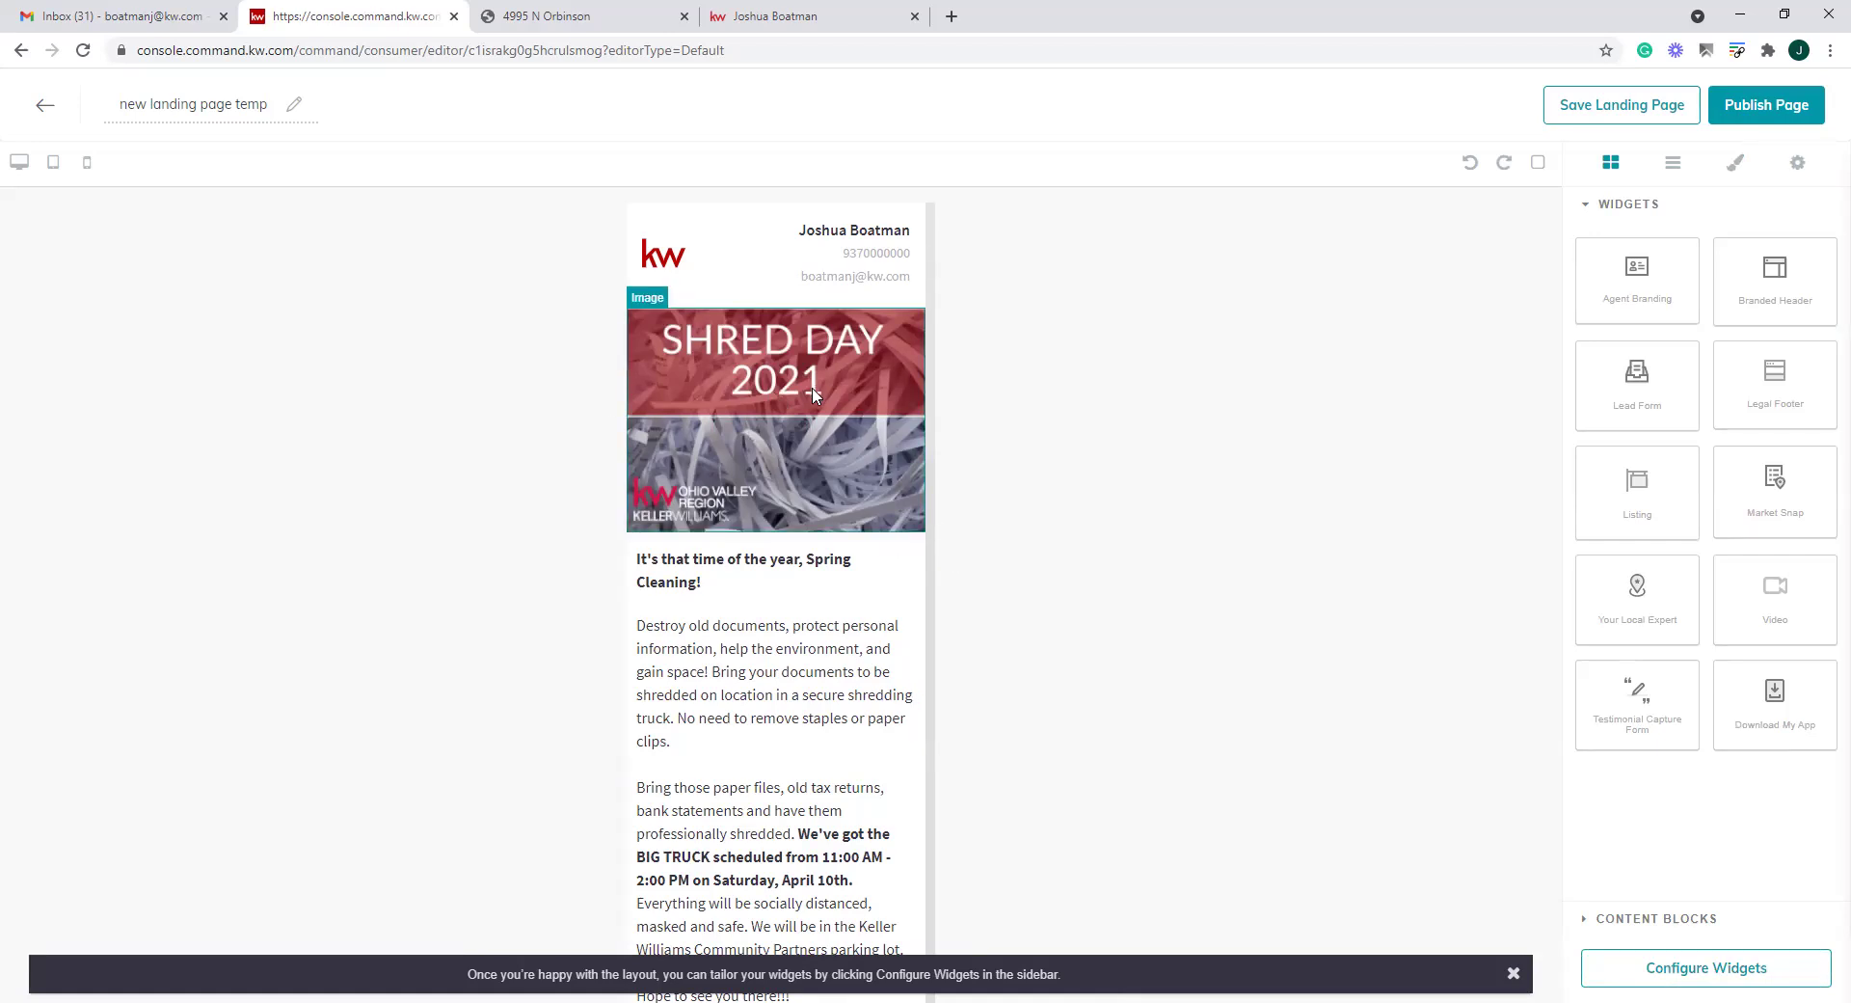
{"action": "scroll", "coordinate": [783, 608], "scroll_direction": "down", "scroll_amount": 6}
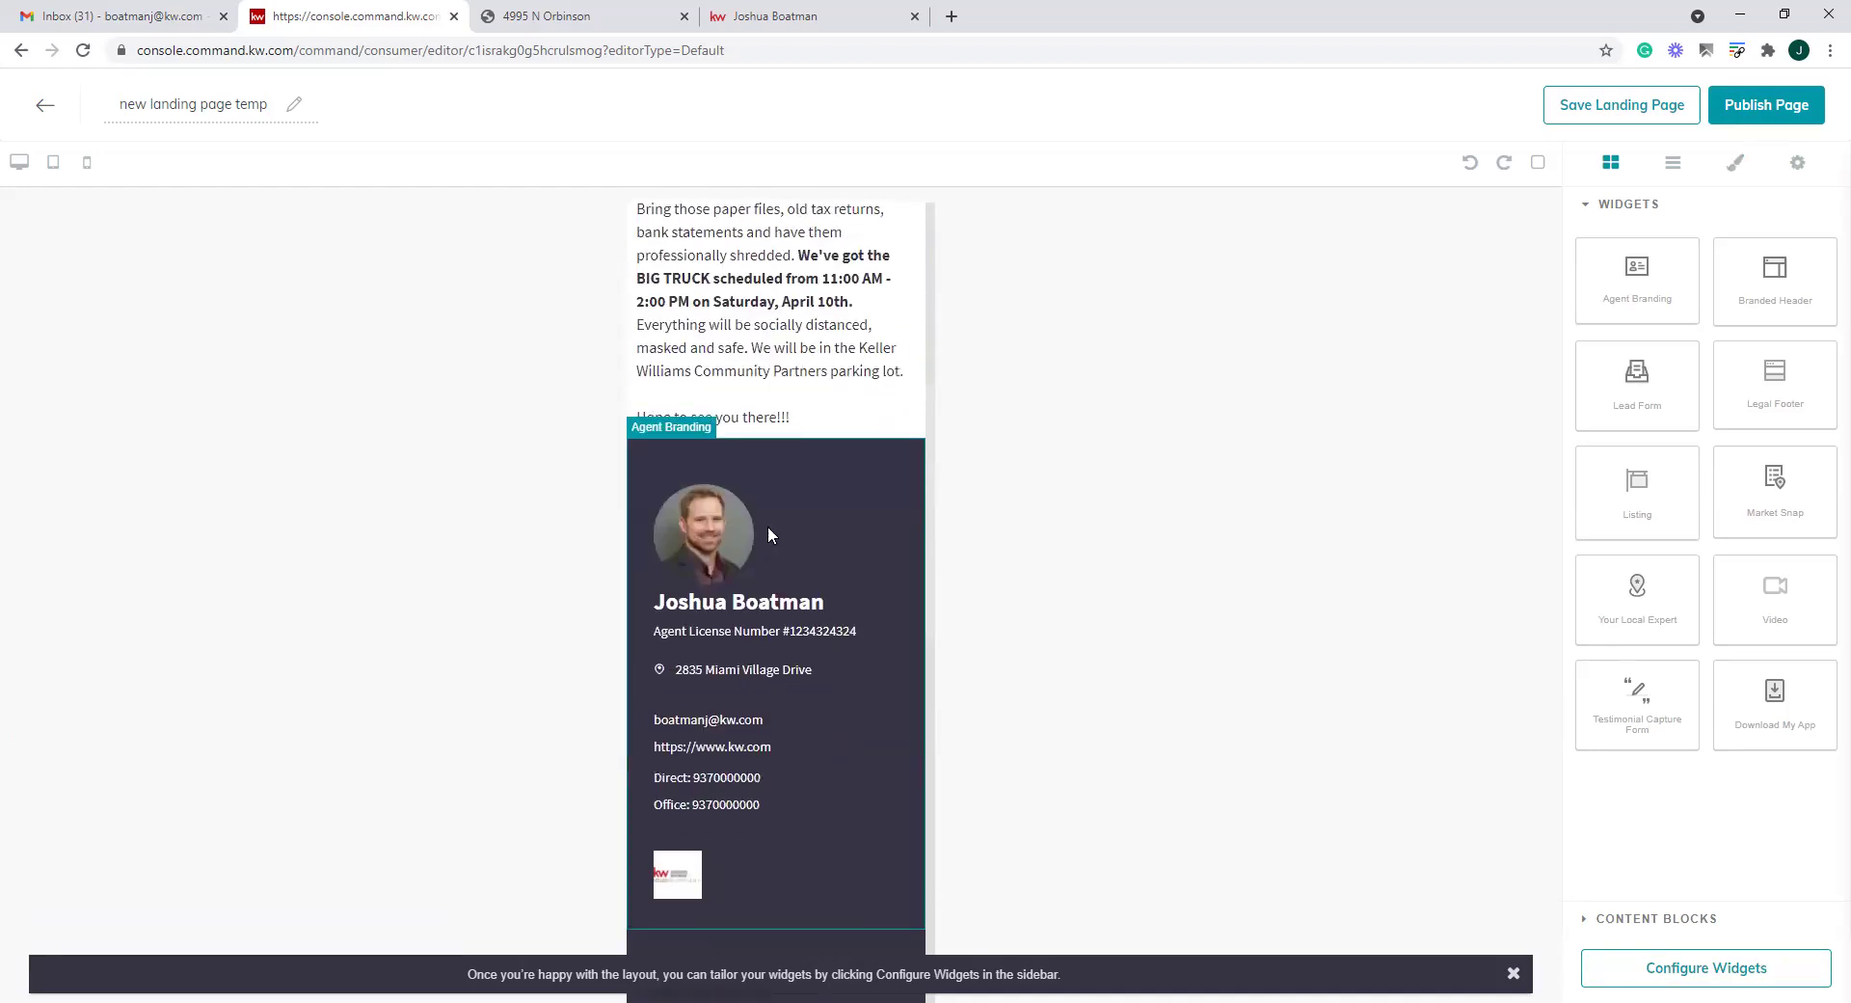
{"action": "scroll", "coordinate": [768, 535], "scroll_direction": "up", "scroll_amount": 4}
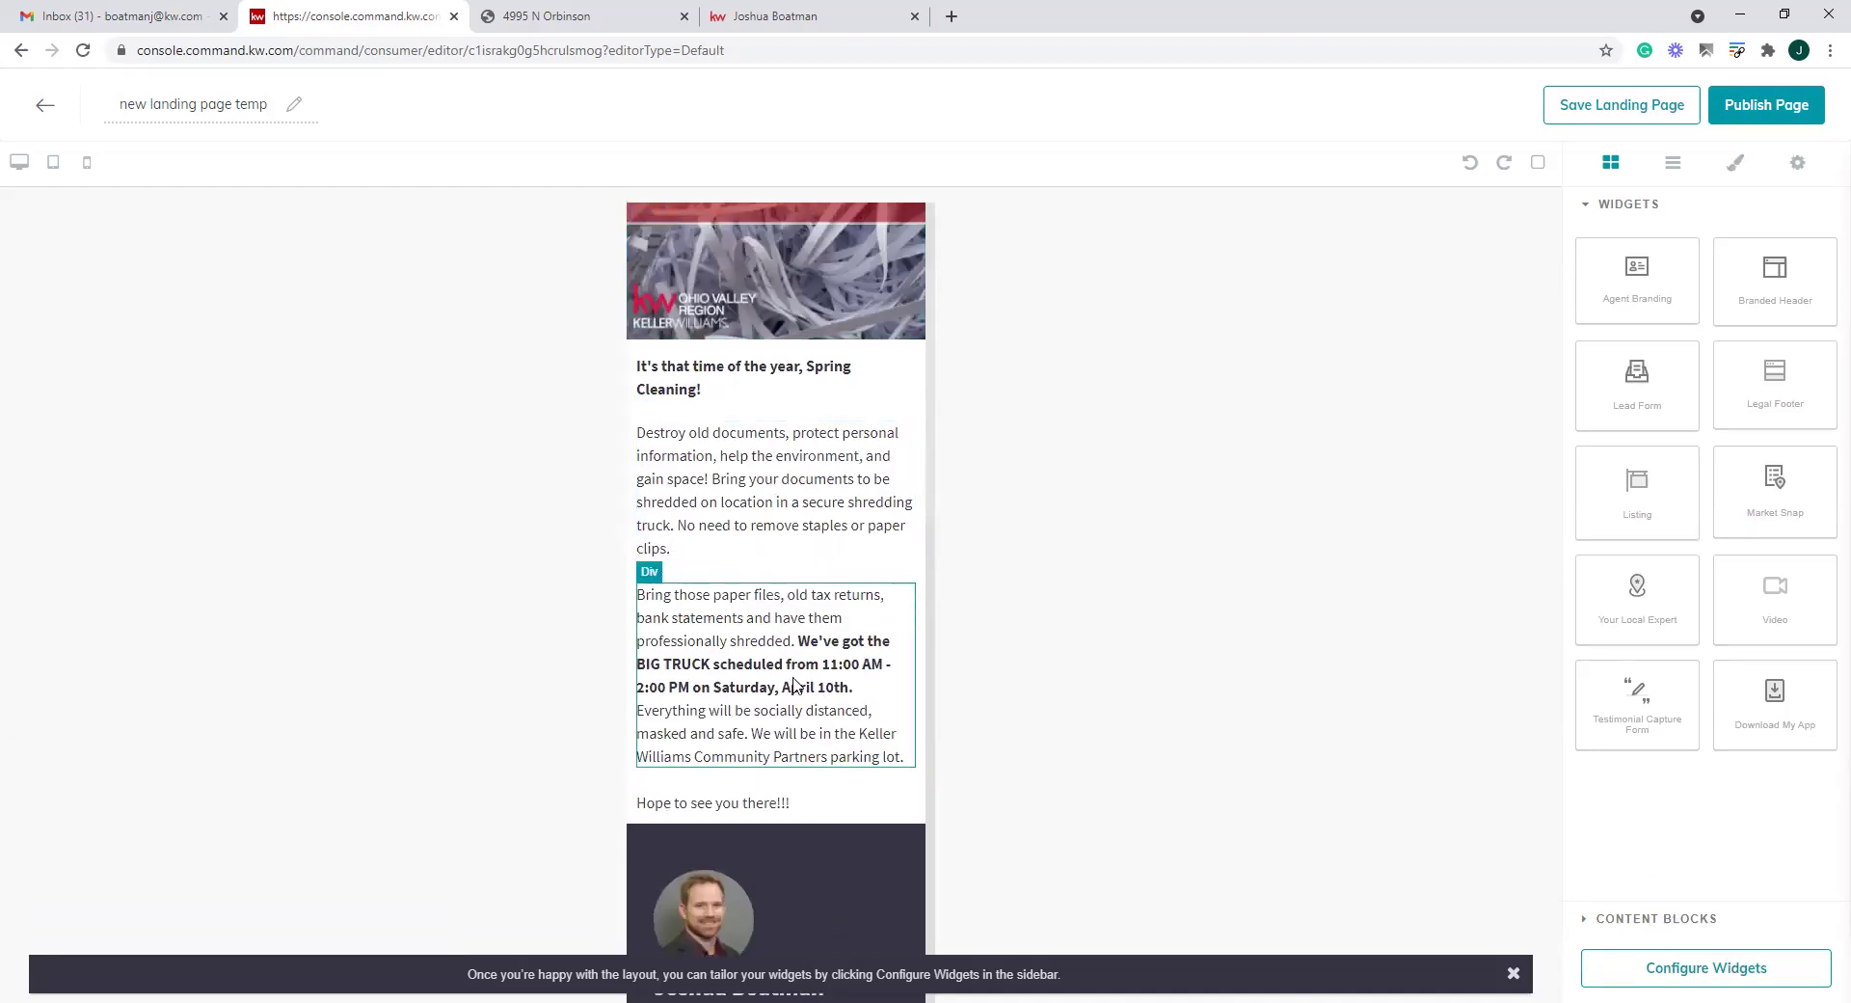
{"action": "scroll", "coordinate": [805, 684], "scroll_direction": "down", "scroll_amount": 7}
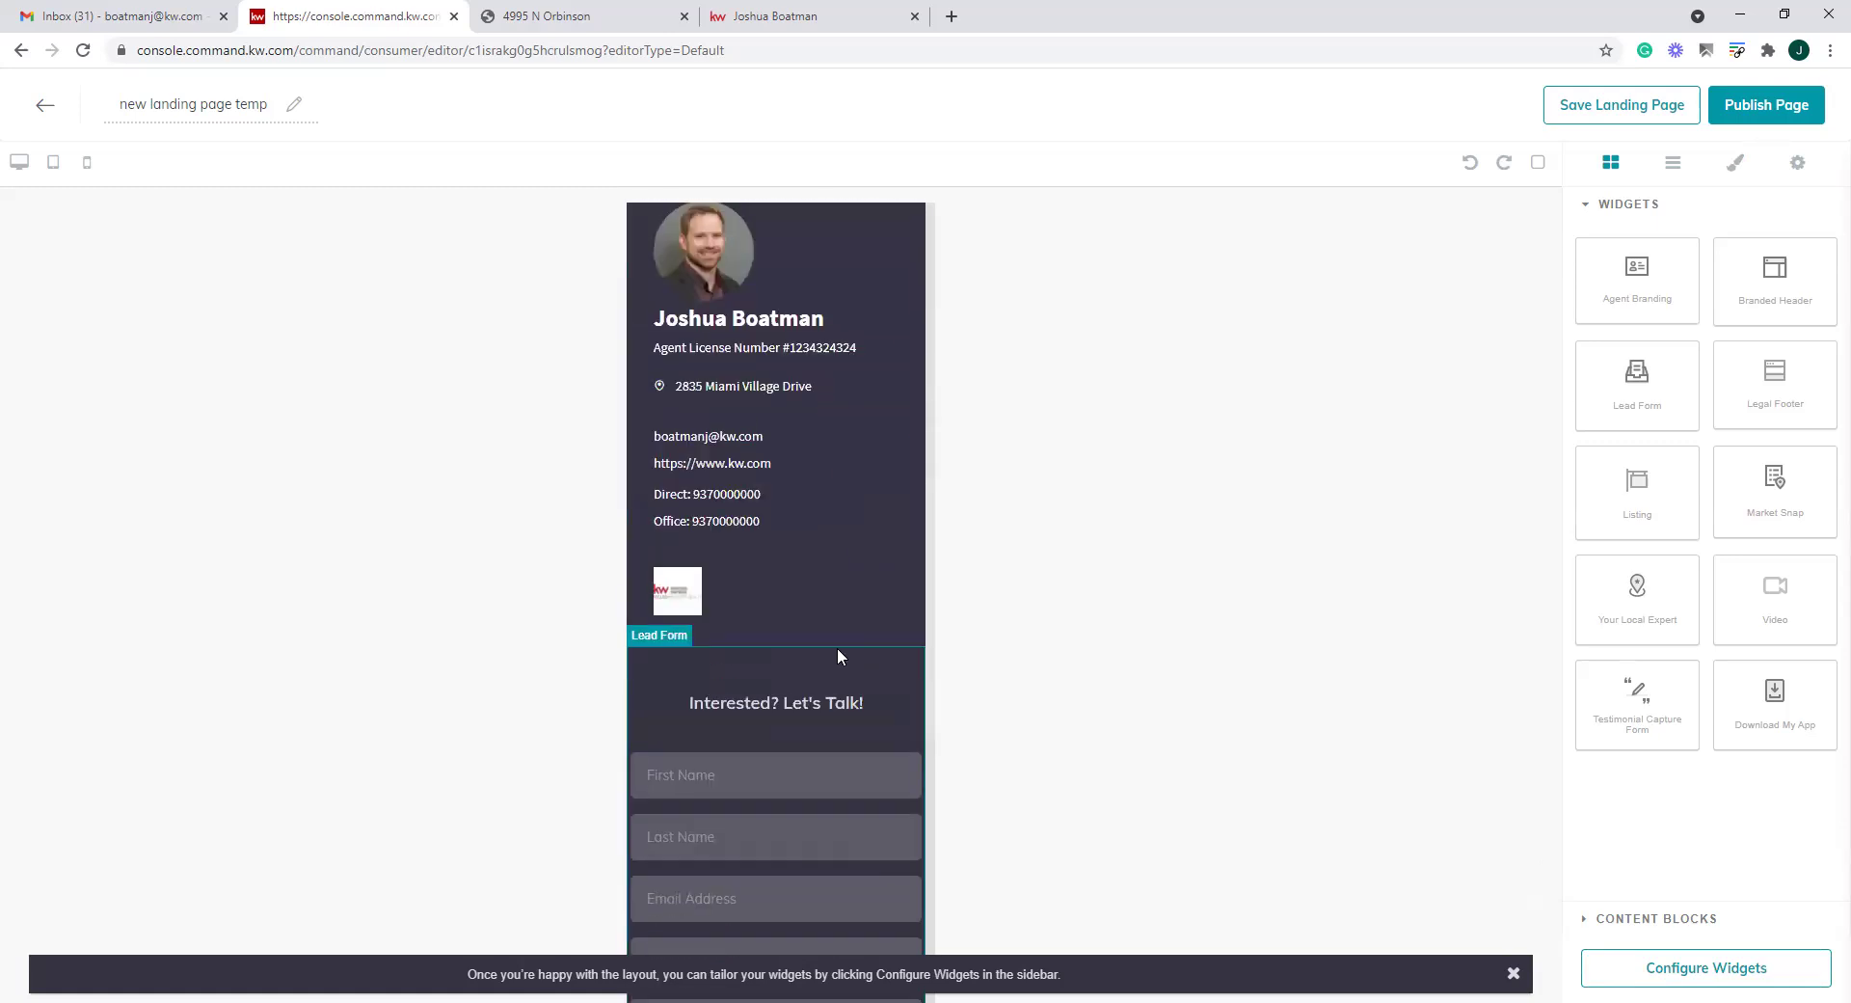
{"action": "scroll", "coordinate": [797, 398], "scroll_direction": "down", "scroll_amount": 3}
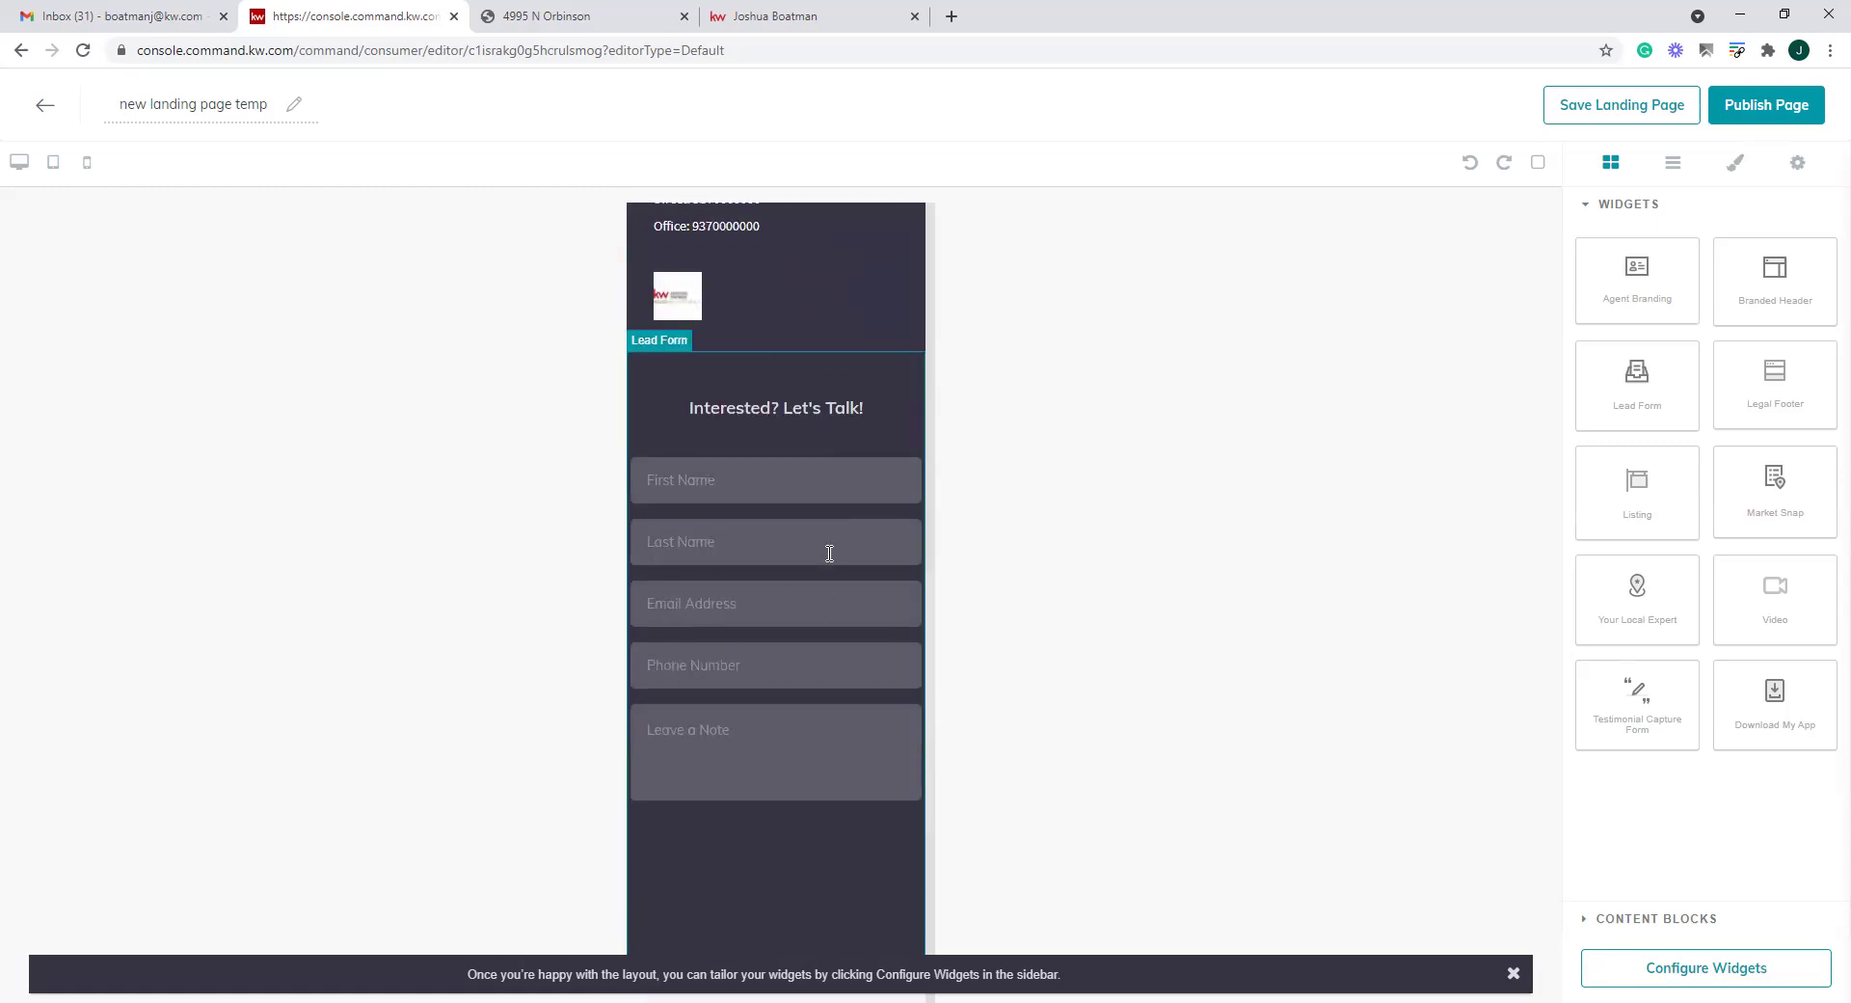
{"action": "scroll", "coordinate": [885, 702], "scroll_direction": "up", "scroll_amount": 10}
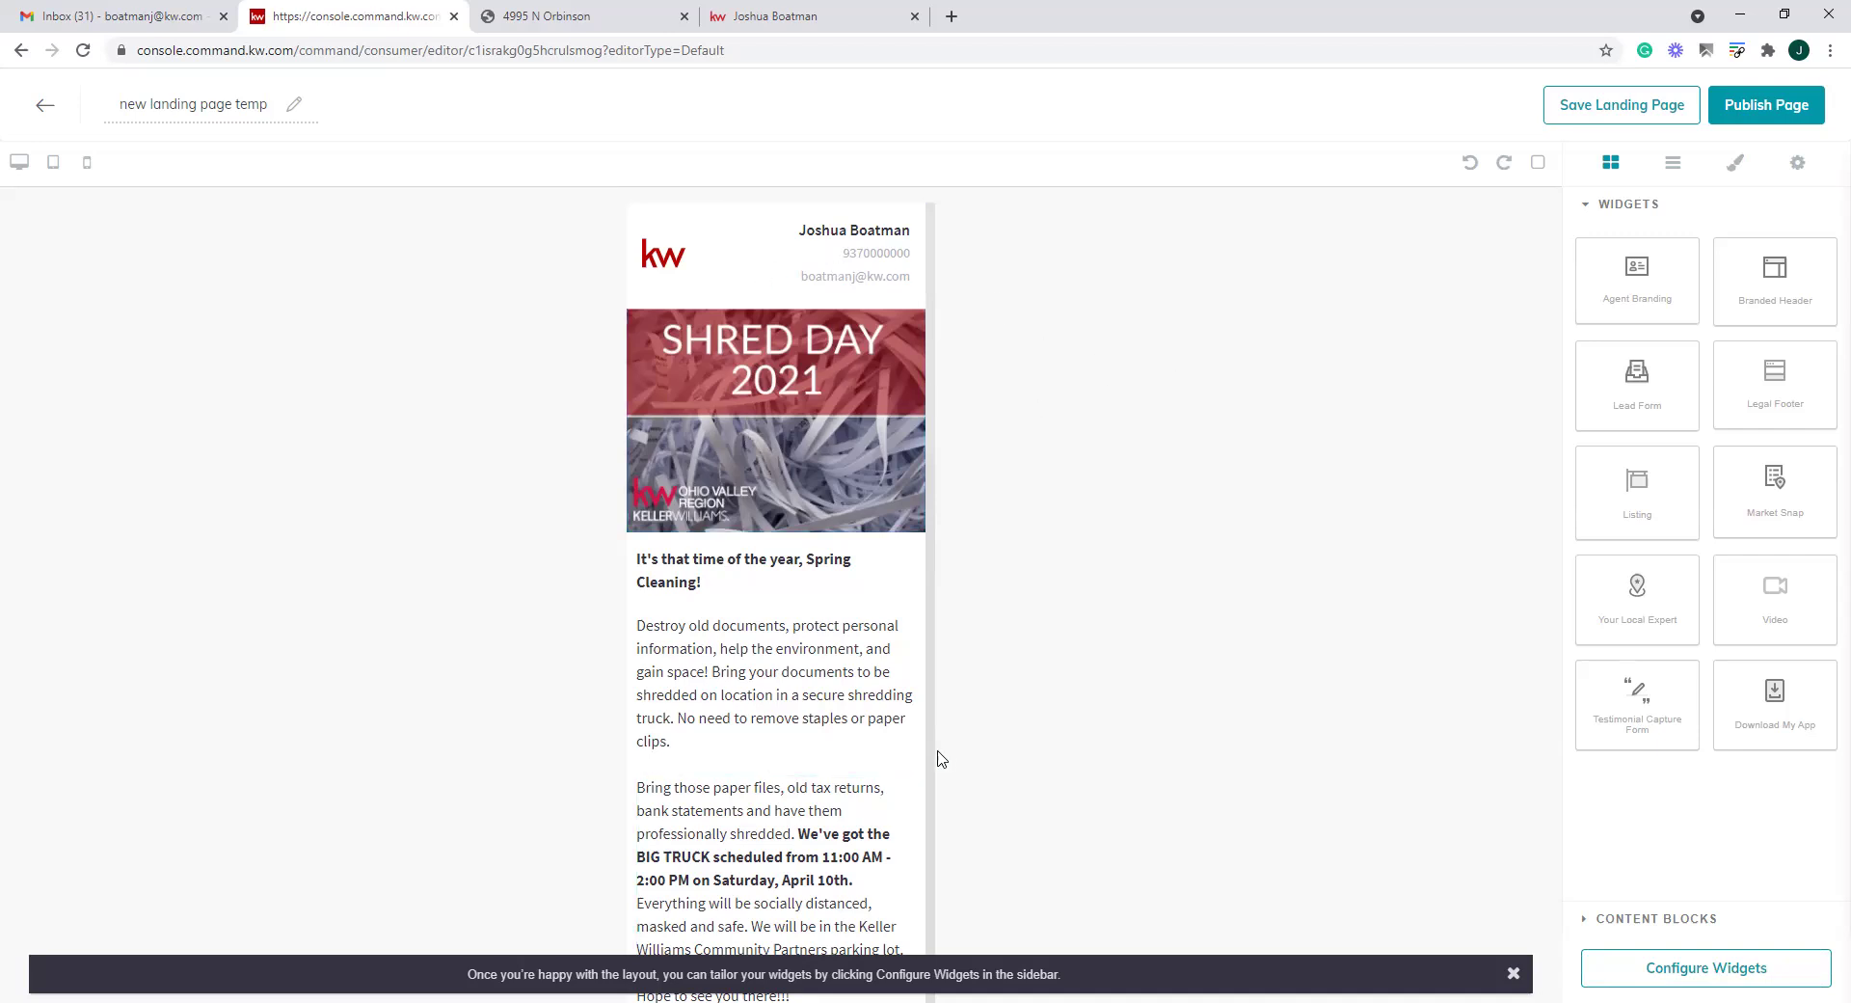
{"action": "scroll", "coordinate": [806, 725], "scroll_direction": "down", "scroll_amount": 10}
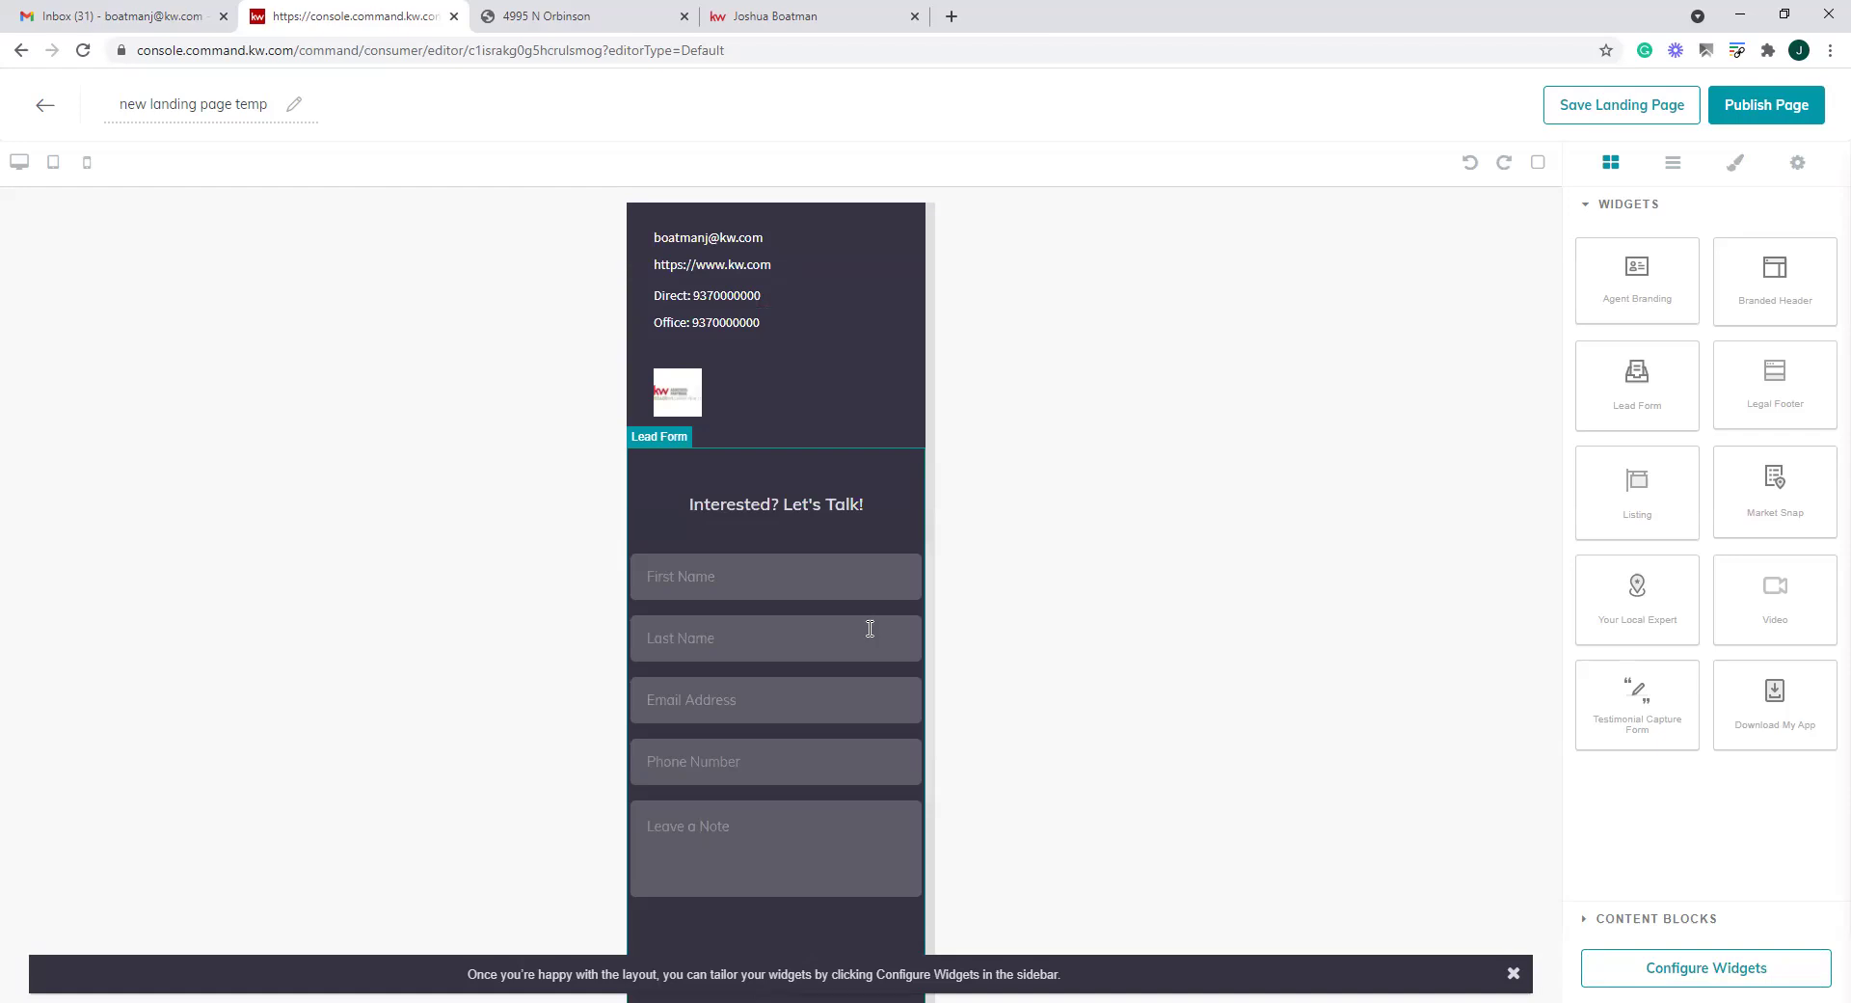
{"action": "scroll", "coordinate": [870, 627], "scroll_direction": "up", "scroll_amount": 10}
{"action": "left_click", "coordinate": [43, 108]}
Discard the current edits and create a new blank landing page
{"action": "left_click", "coordinate": [866, 617]}
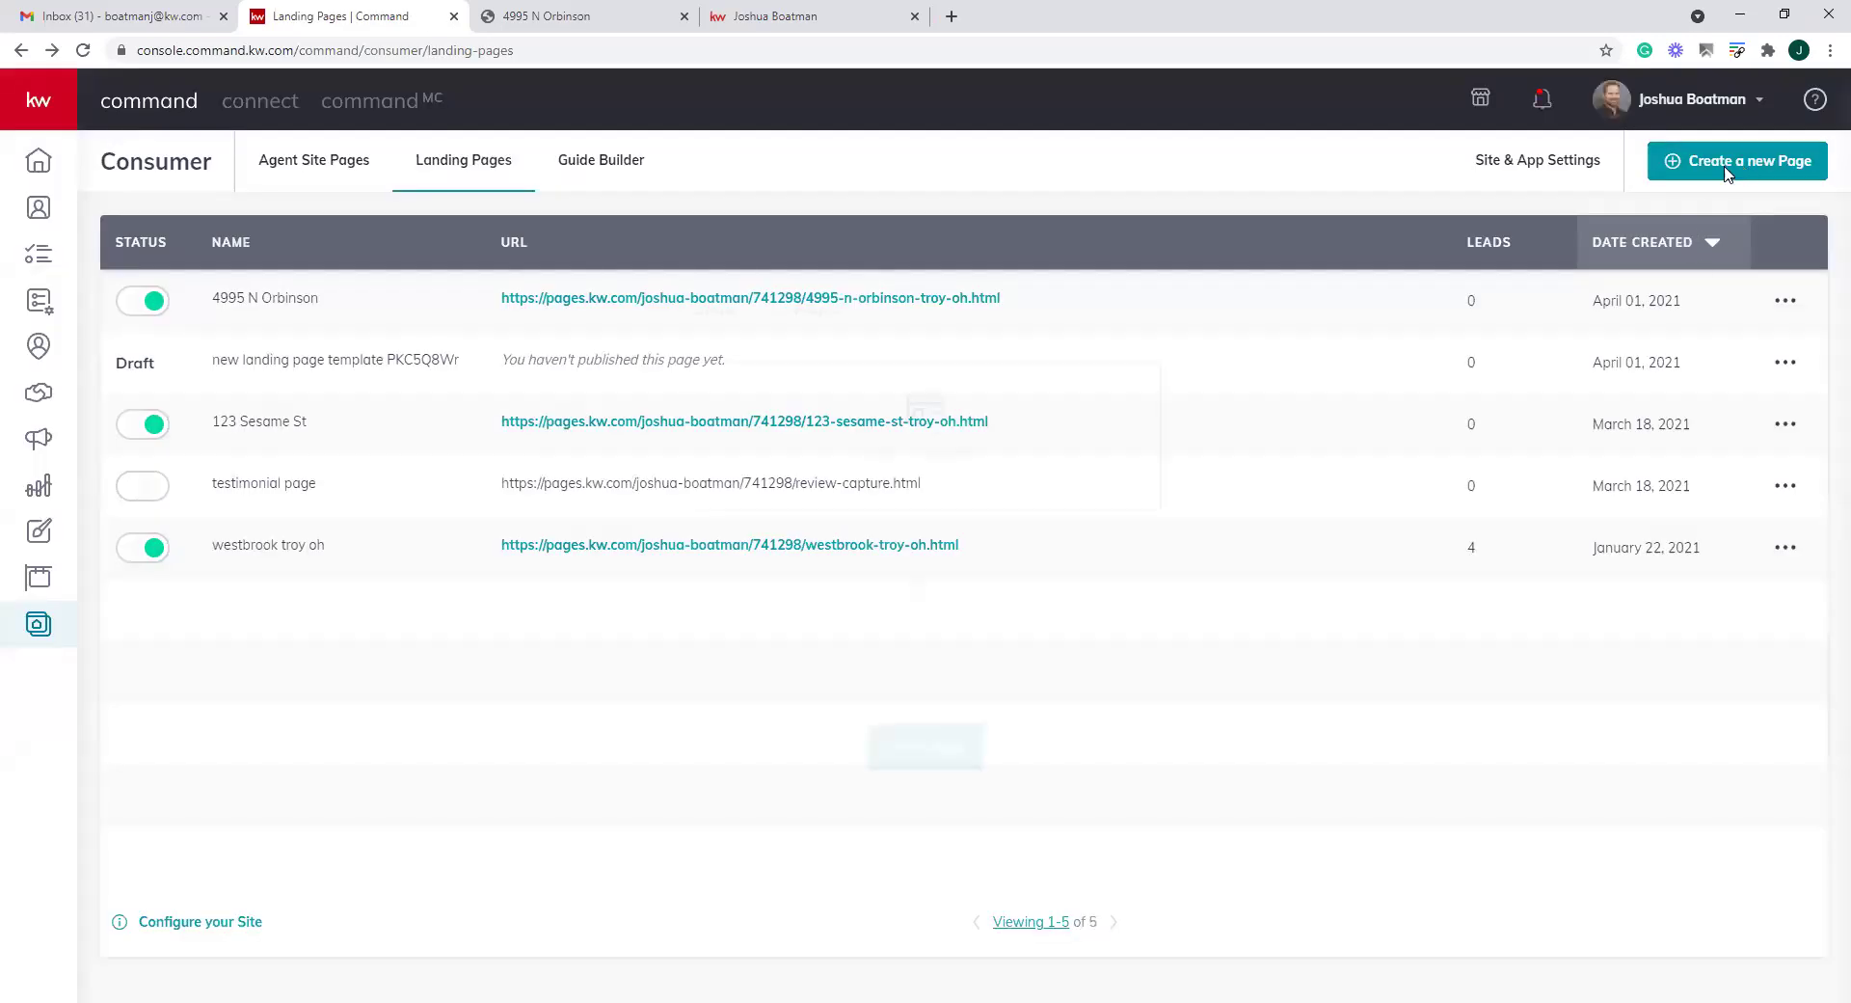
{"action": "left_click", "coordinate": [1726, 171]}
{"action": "left_click", "coordinate": [926, 584]}
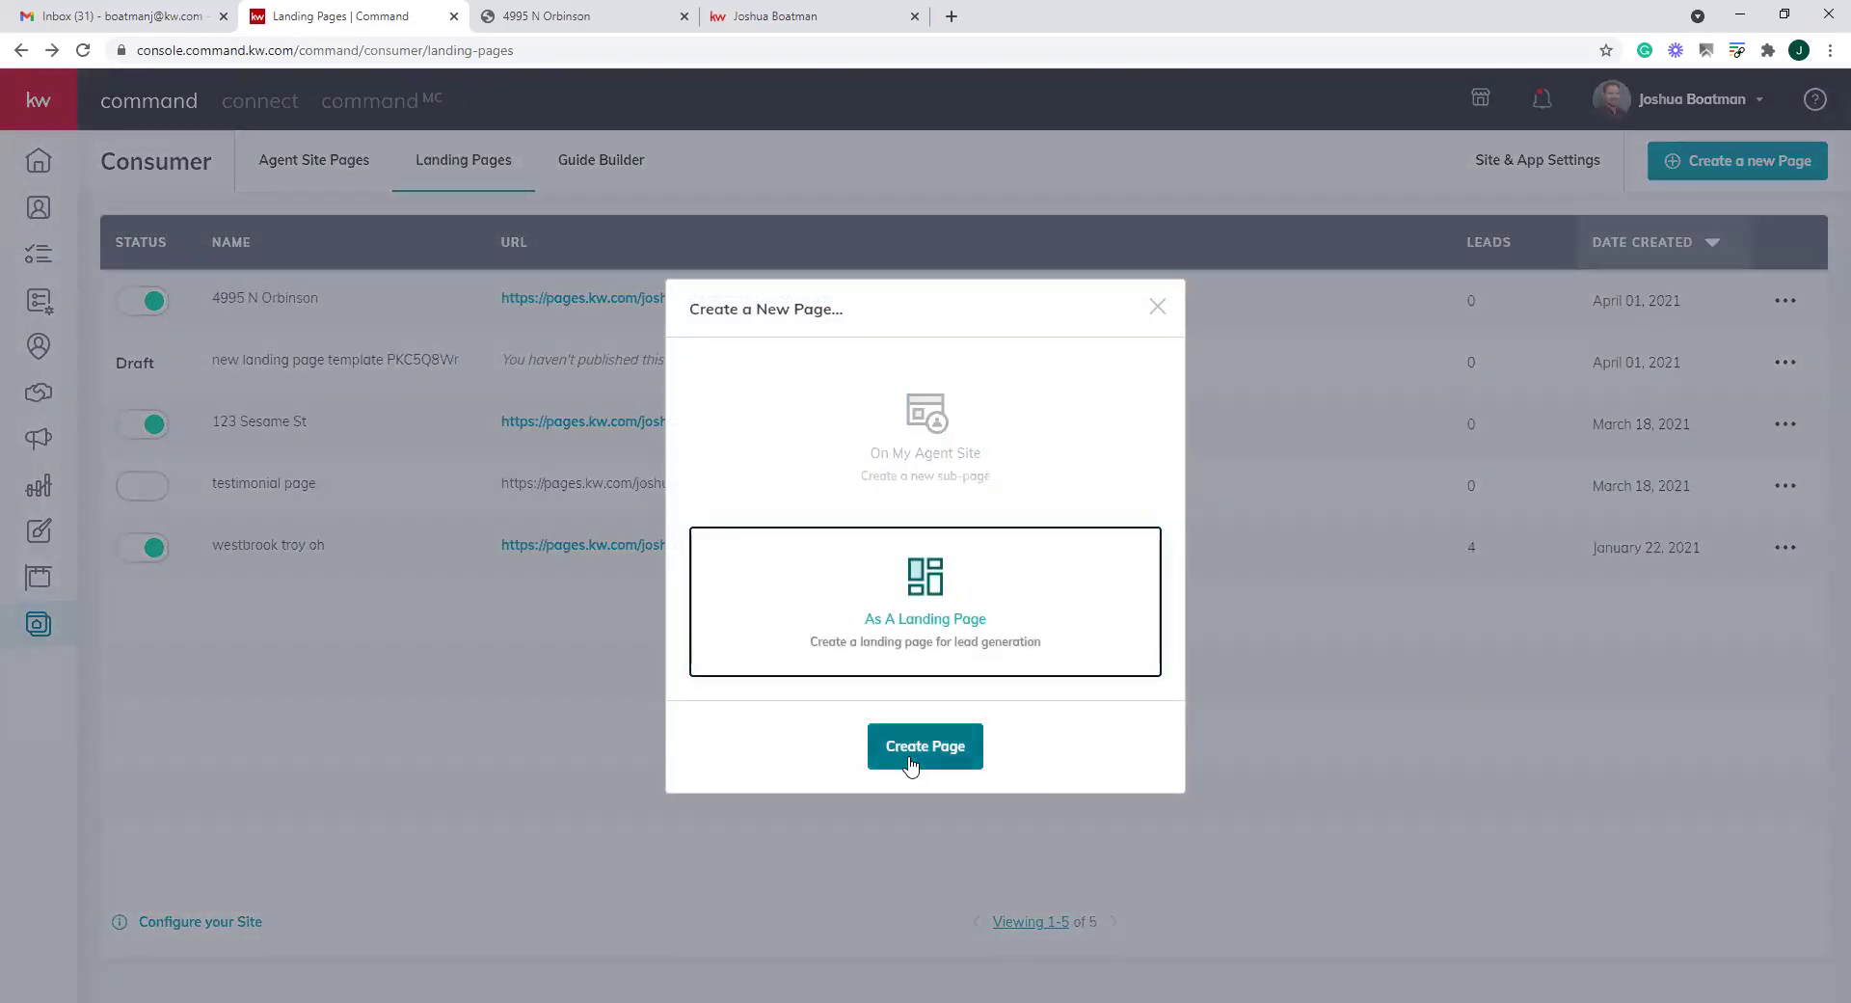
{"action": "left_click", "coordinate": [910, 764]}
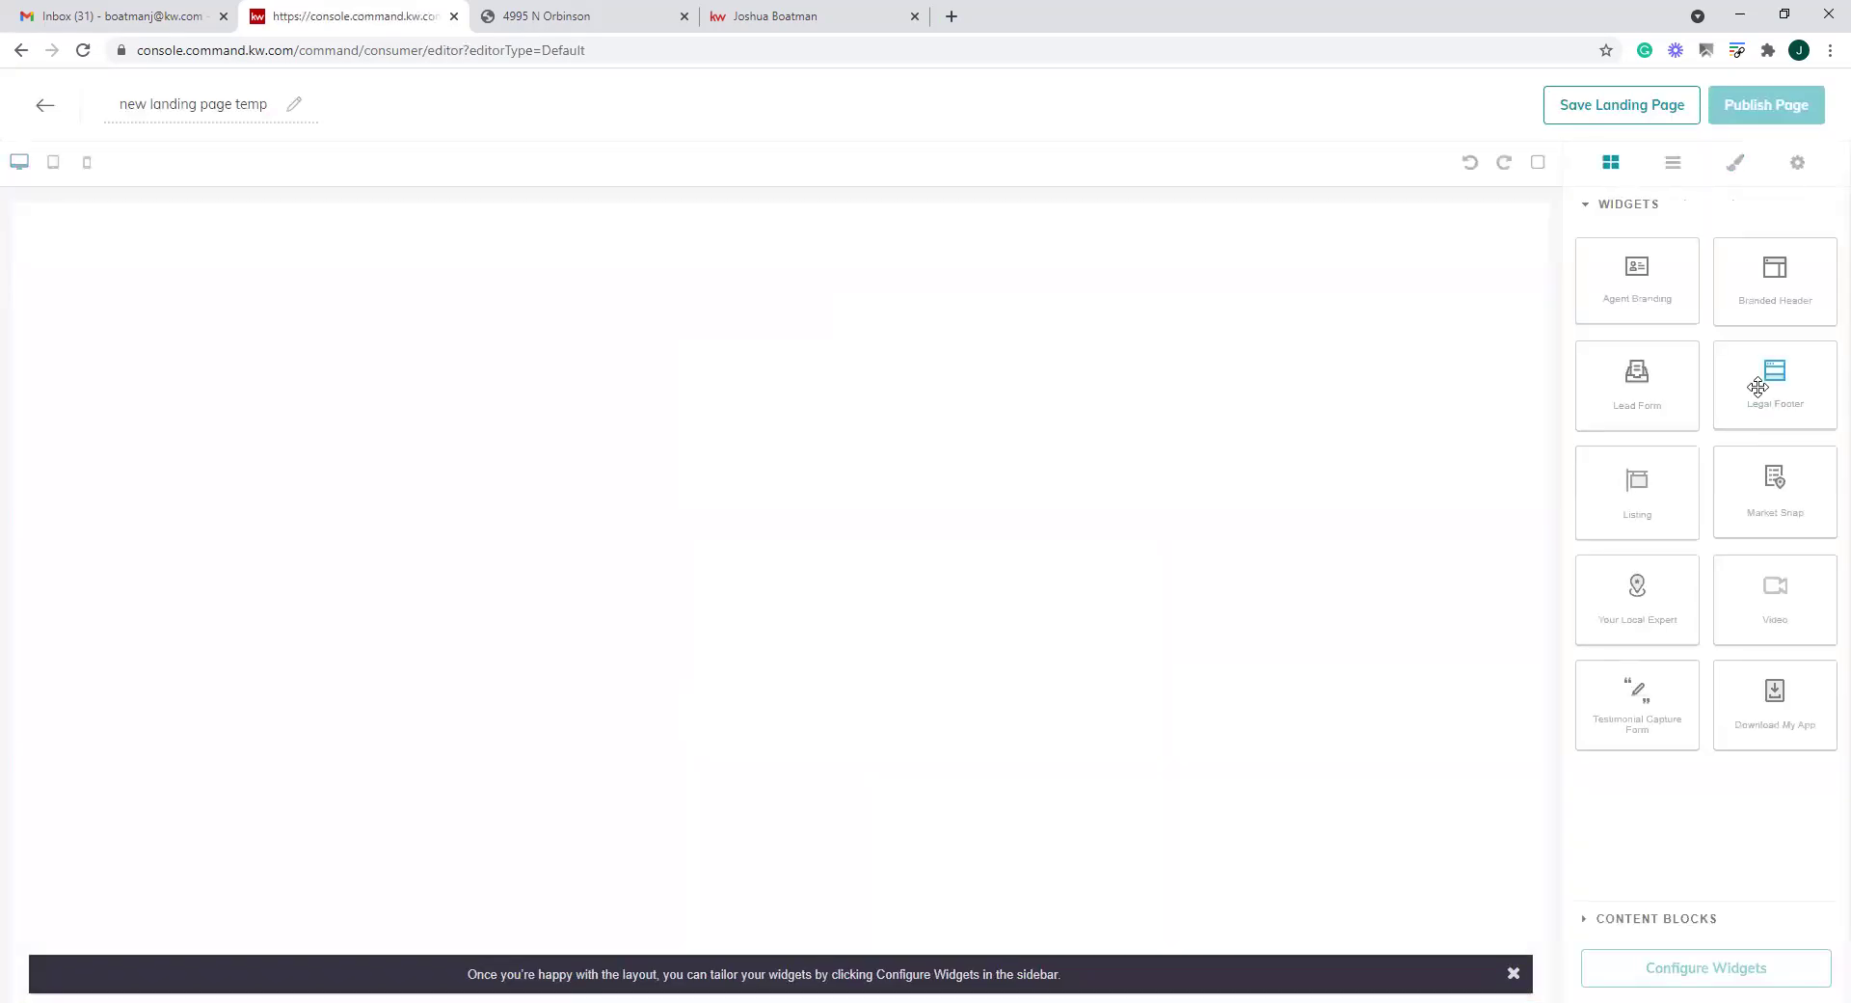
Add Branded Header, Market Snap, Agent Branding and Legal Footer widgets to the page
{"action": "left_click_drag", "start_coordinate": [1748, 297], "coordinate": [863, 342]}
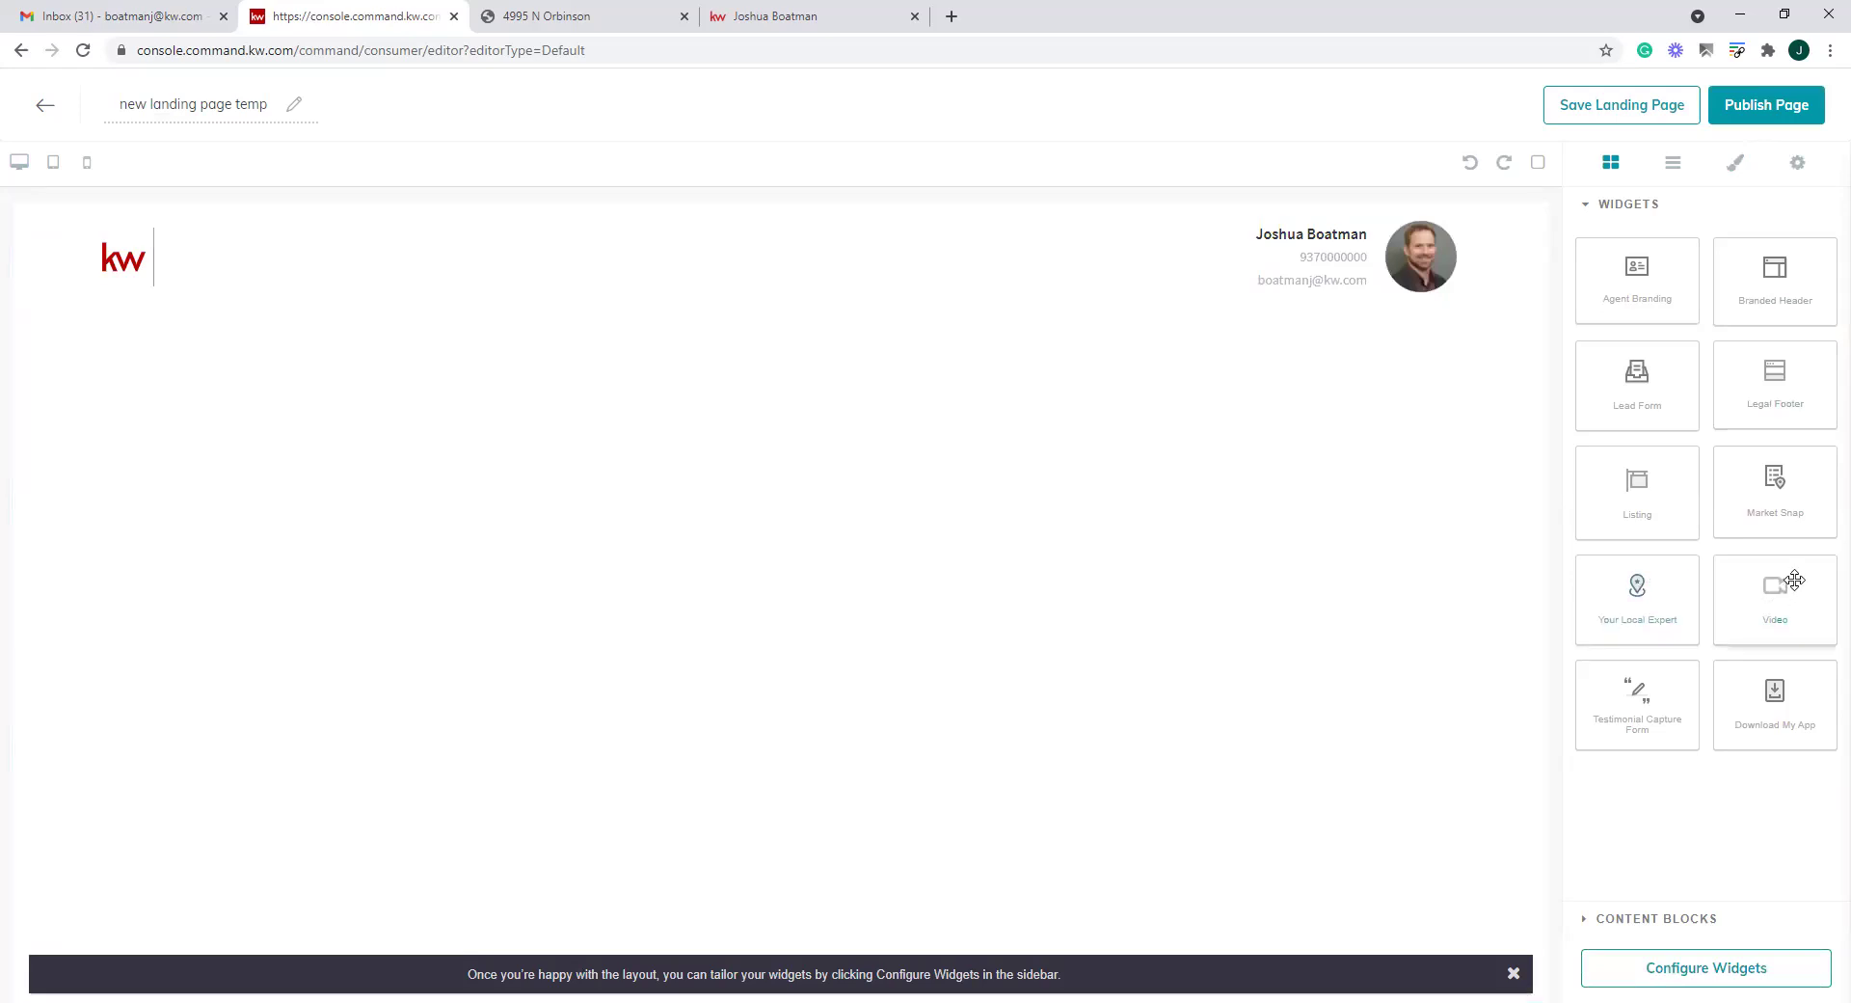
{"action": "left_click_drag", "start_coordinate": [1777, 483], "coordinate": [671, 546]}
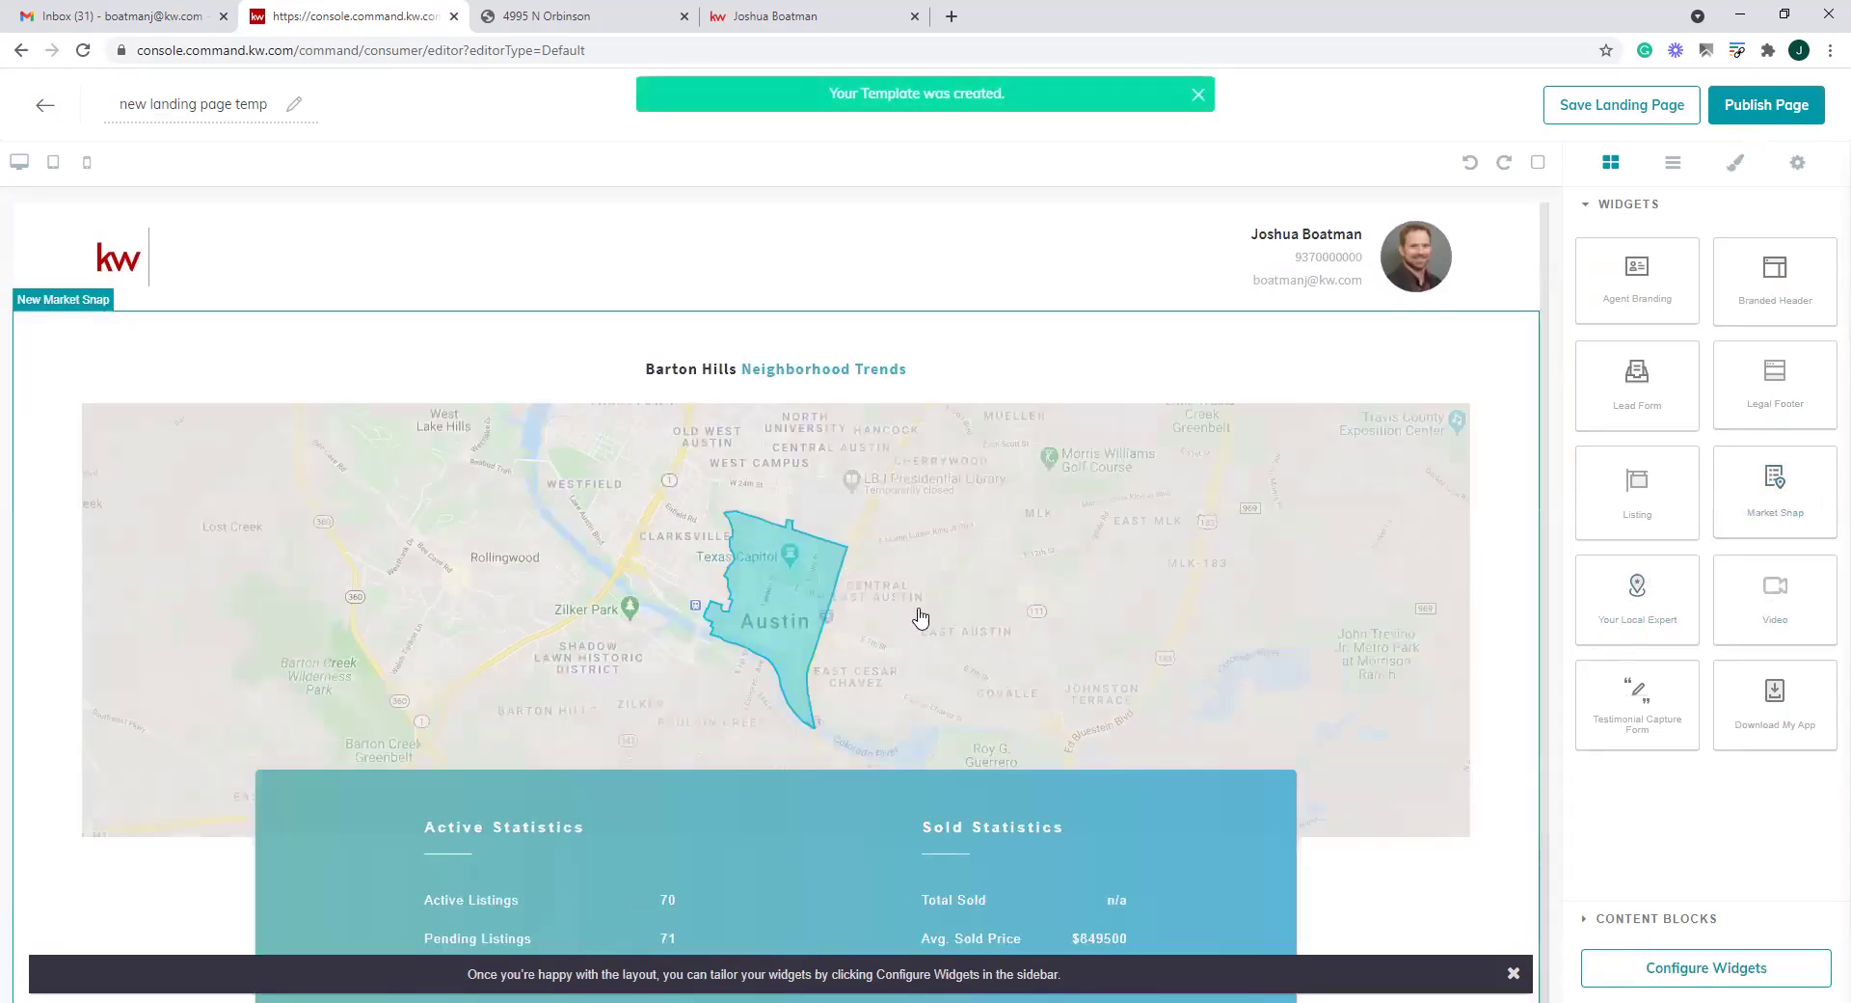
{"action": "scroll", "coordinate": [921, 617], "scroll_direction": "down", "scroll_amount": 2}
{"action": "scroll", "coordinate": [924, 639], "scroll_direction": "up", "scroll_amount": 2}
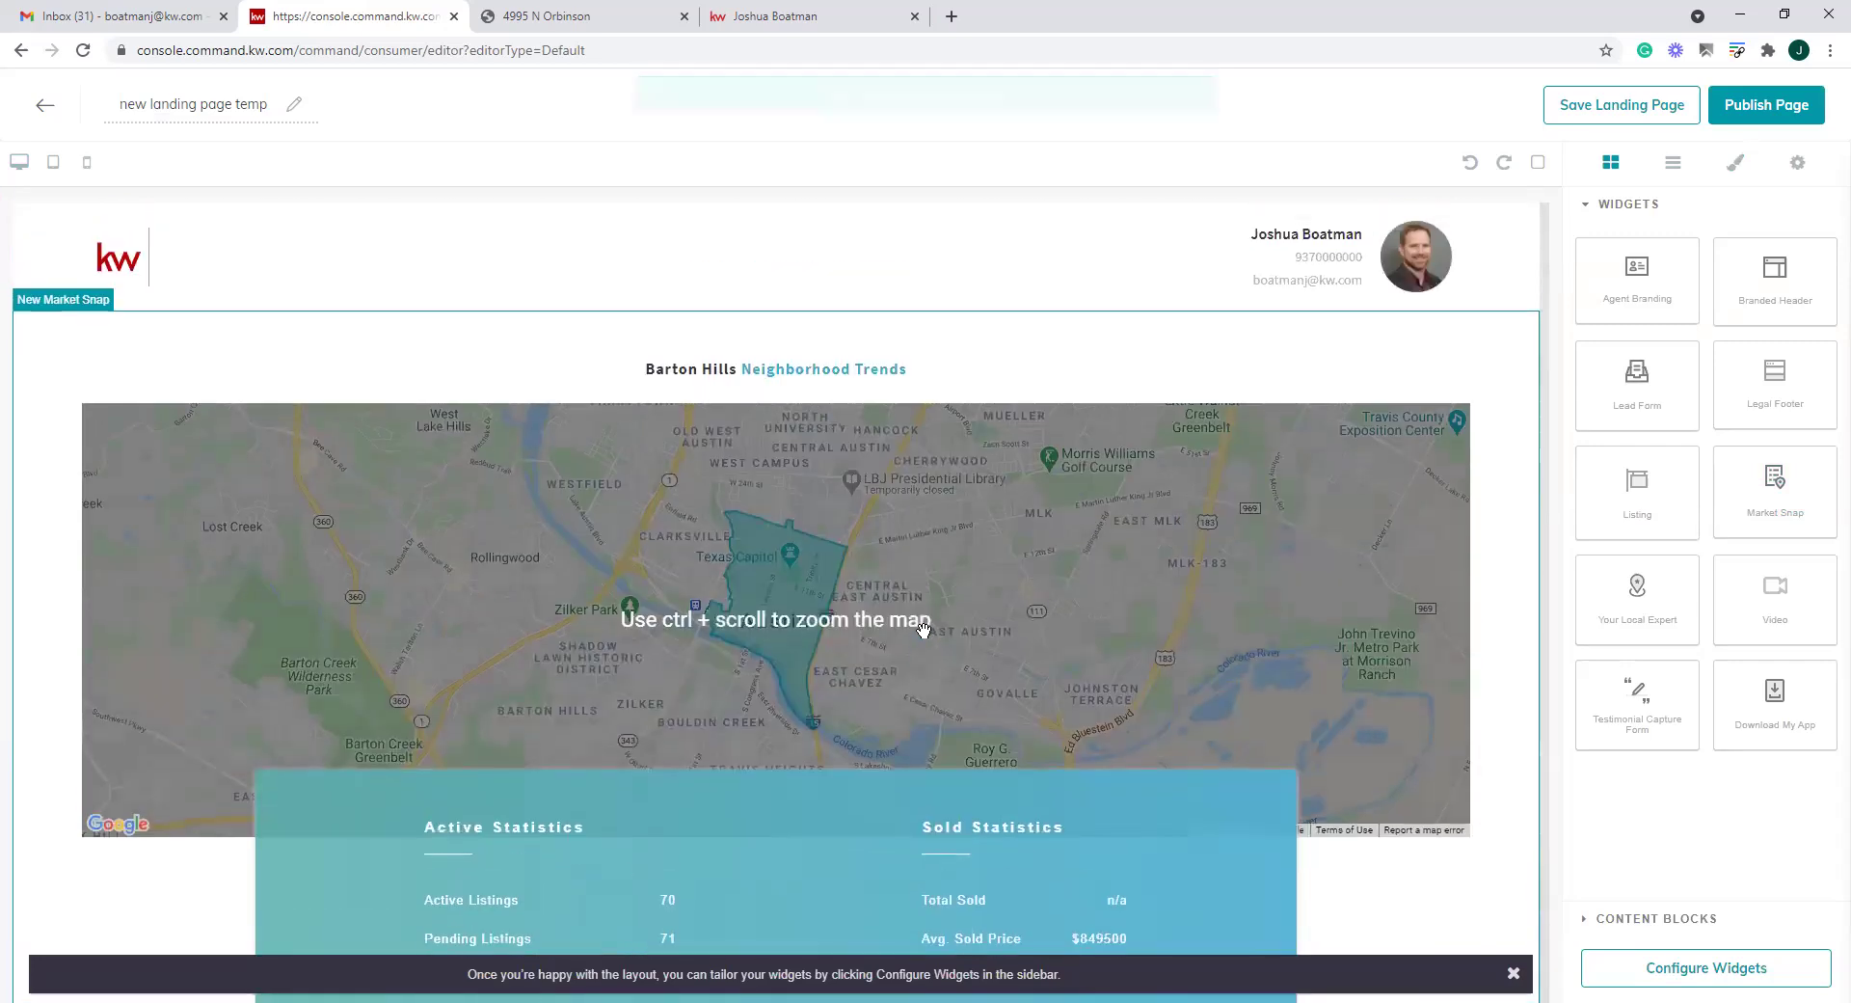
{"action": "scroll", "coordinate": [796, 516], "scroll_direction": "down", "scroll_amount": 2}
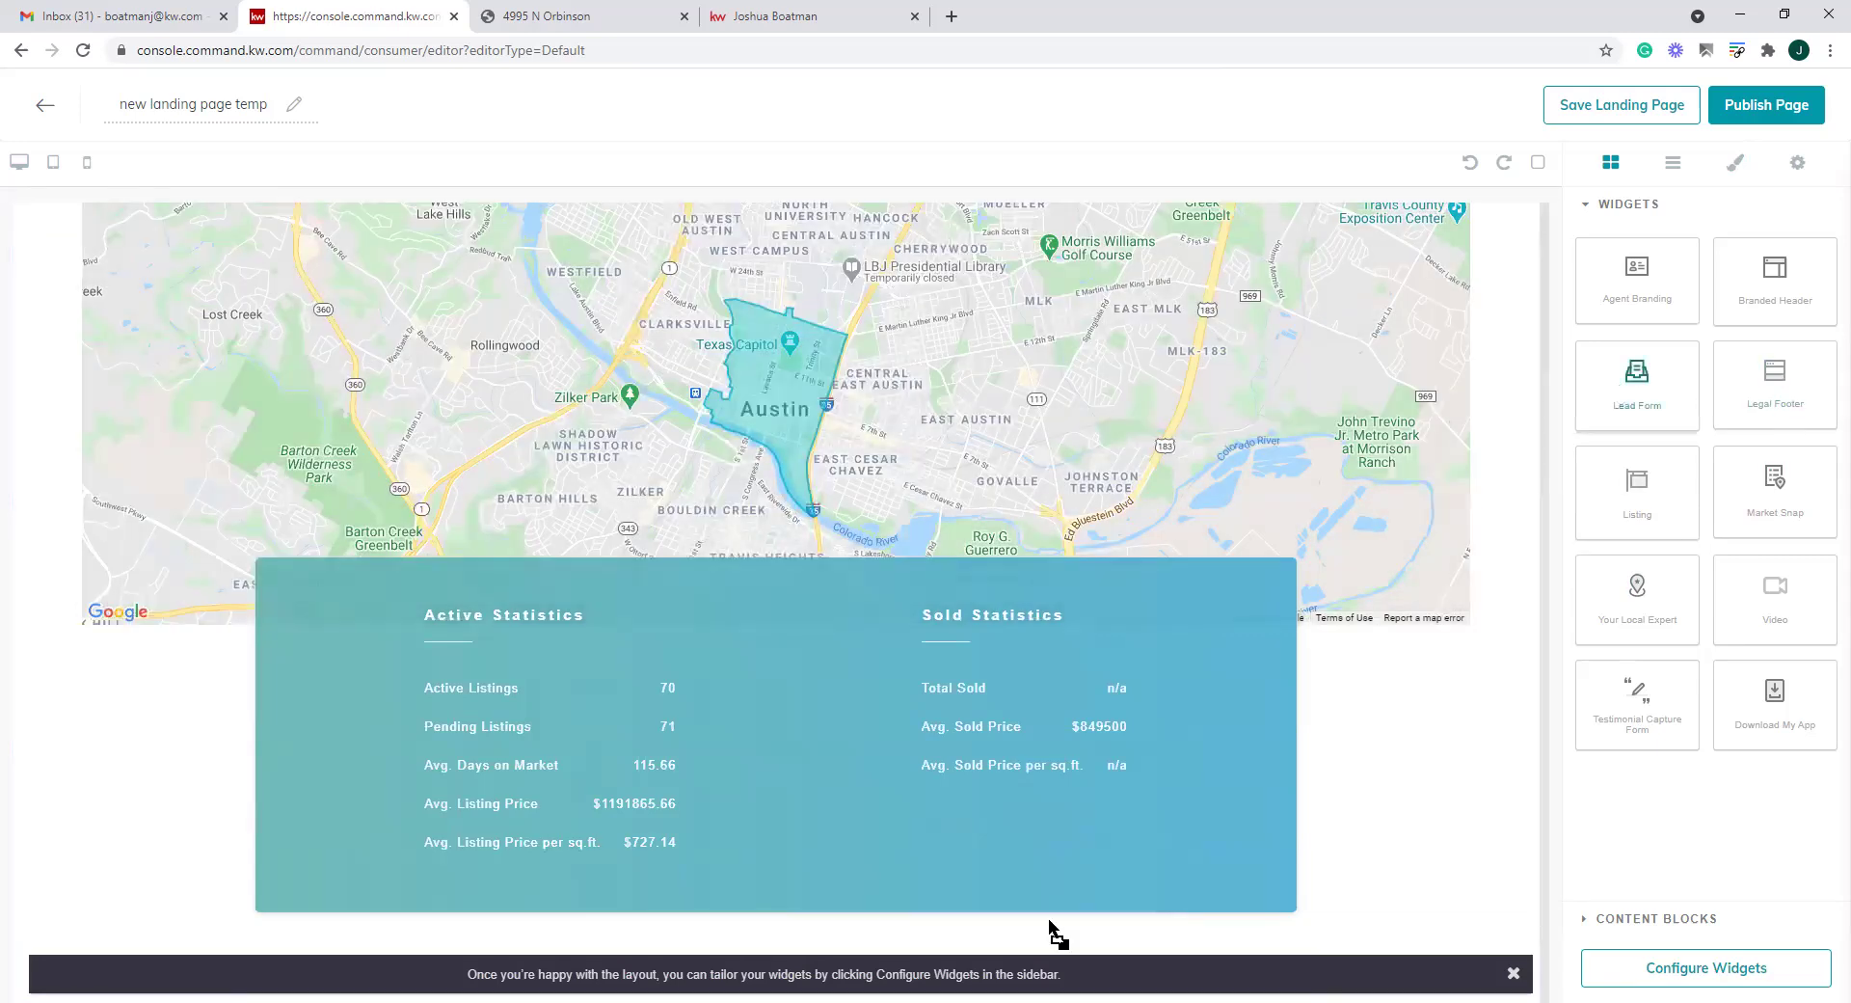
{"action": "scroll", "coordinate": [1247, 644], "scroll_direction": "down", "scroll_amount": 5}
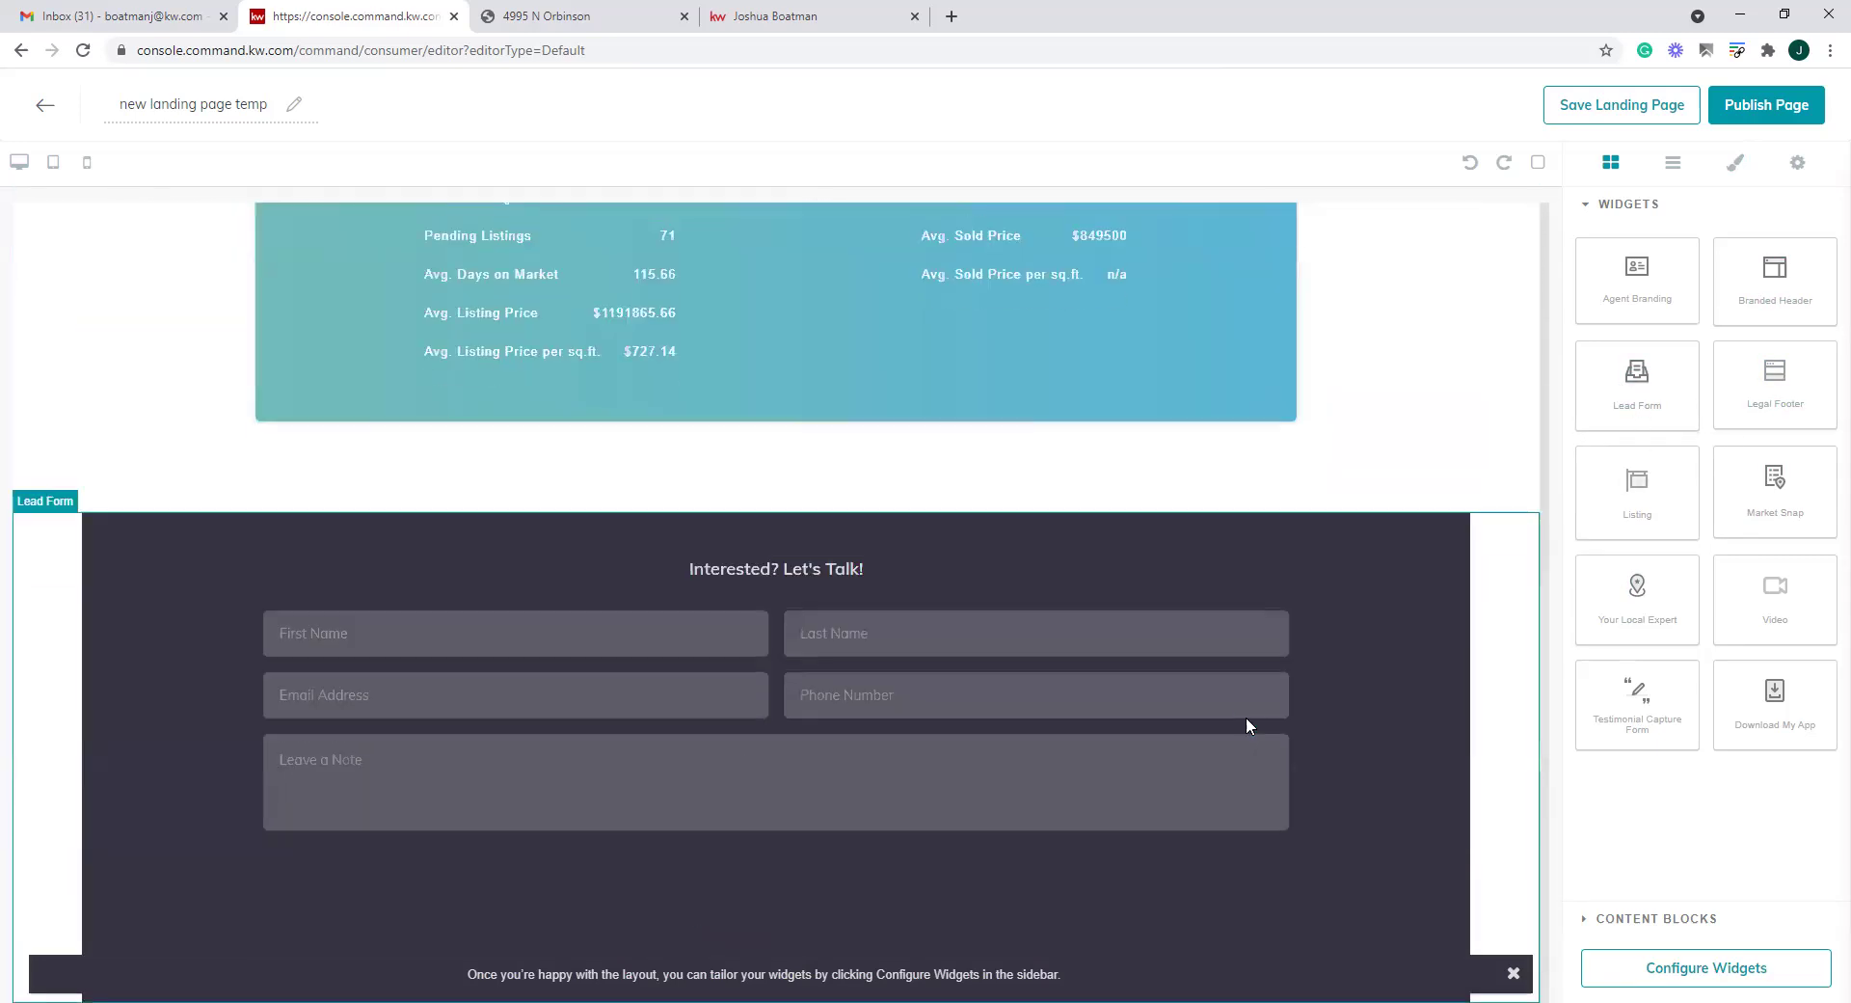
{"action": "left_click_drag", "start_coordinate": [1635, 279], "coordinate": [918, 959]}
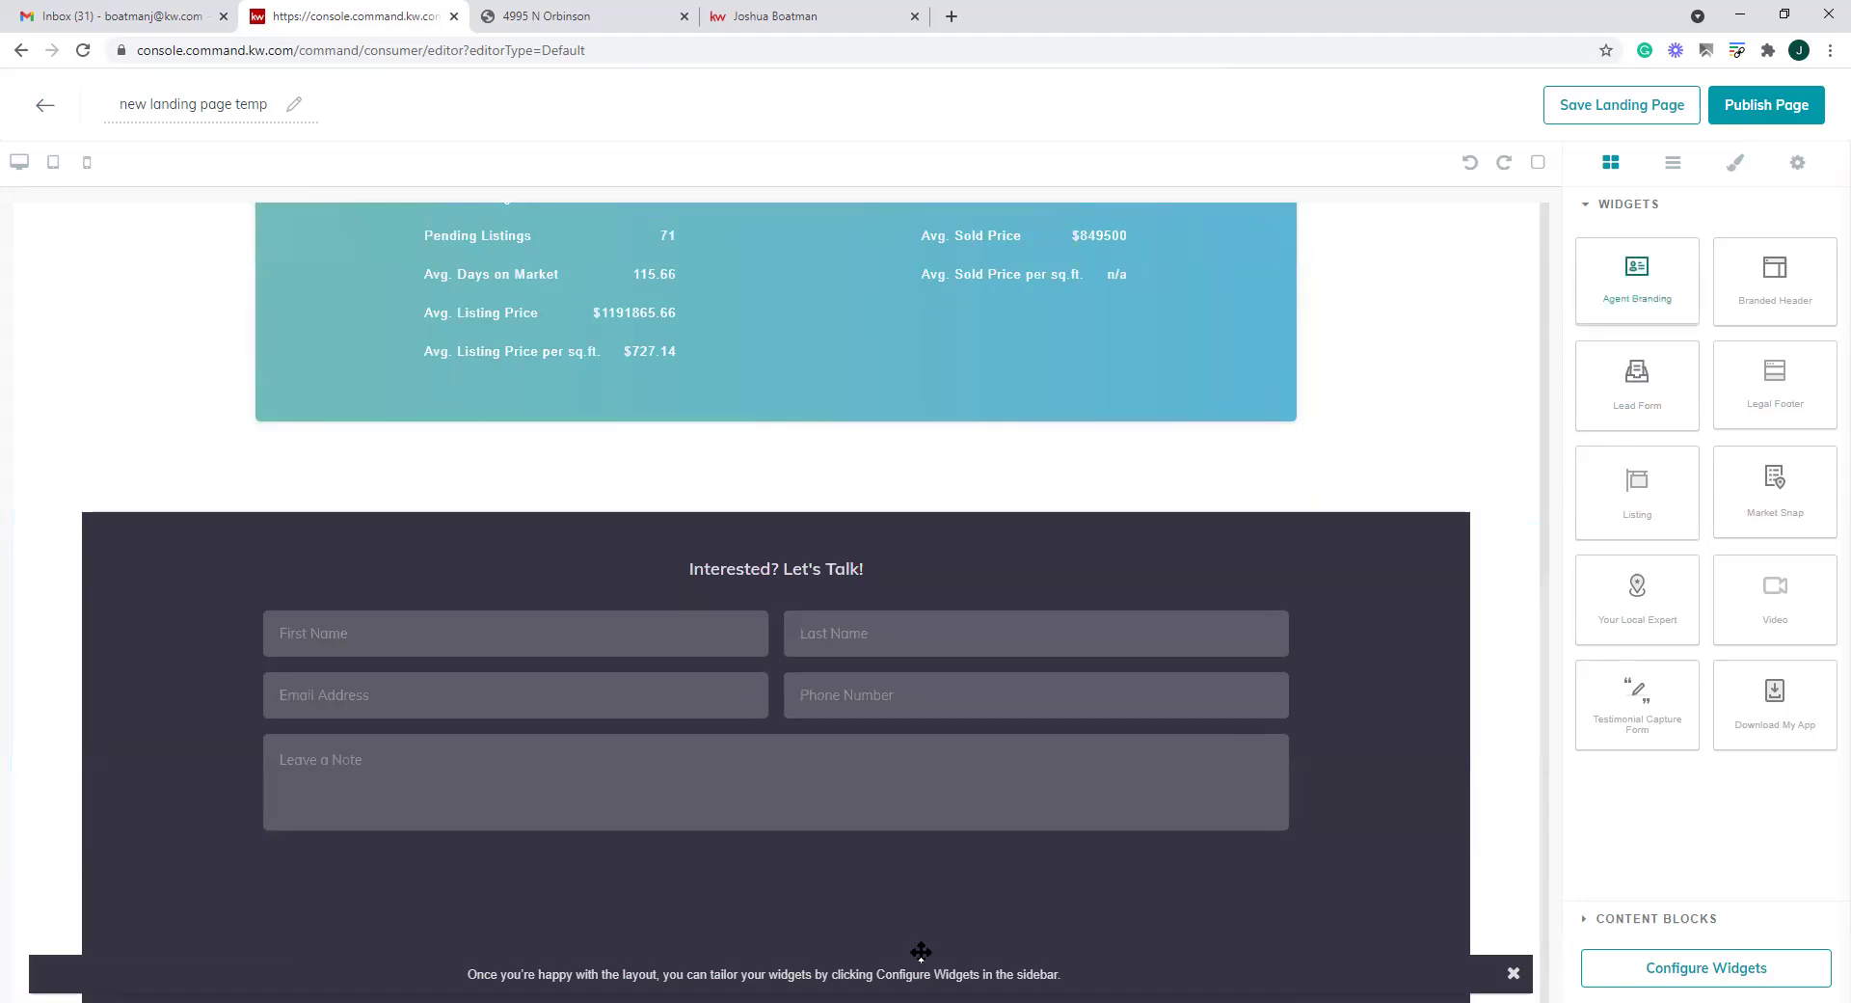
{"action": "left_click_drag", "start_coordinate": [1774, 356], "coordinate": [970, 842]}
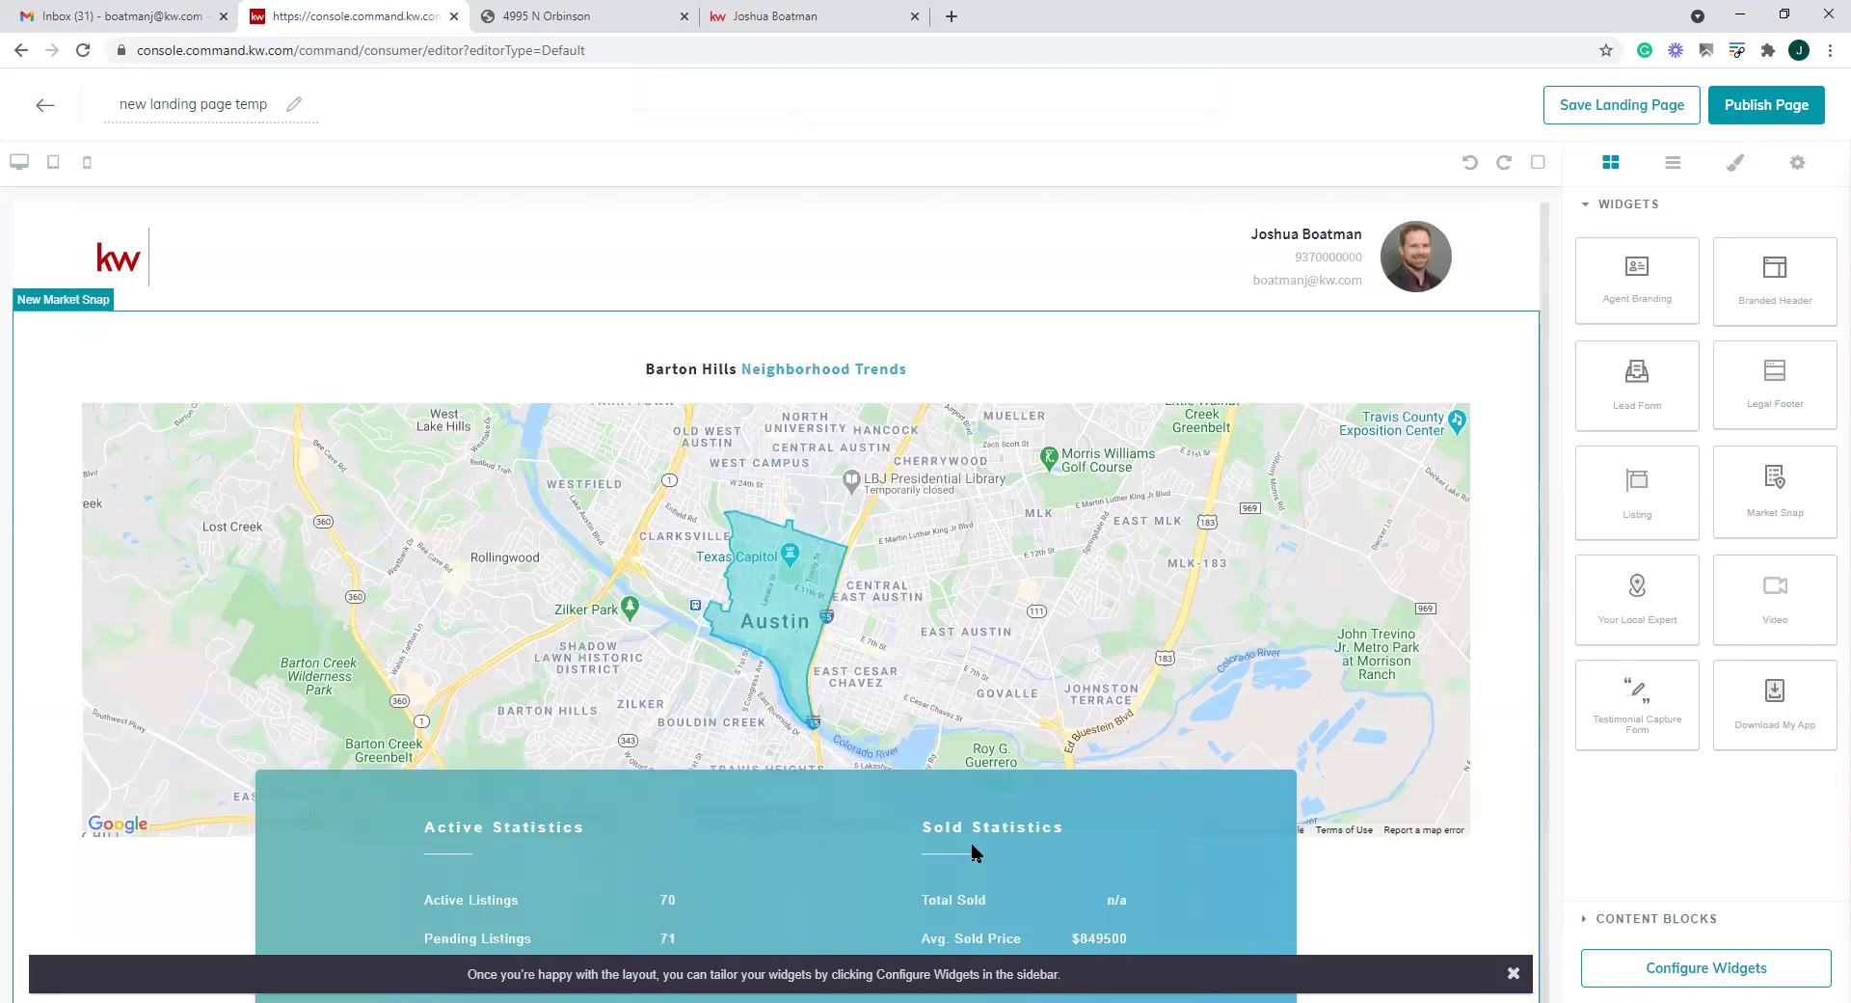
{"action": "left_click", "coordinate": [1690, 968]}
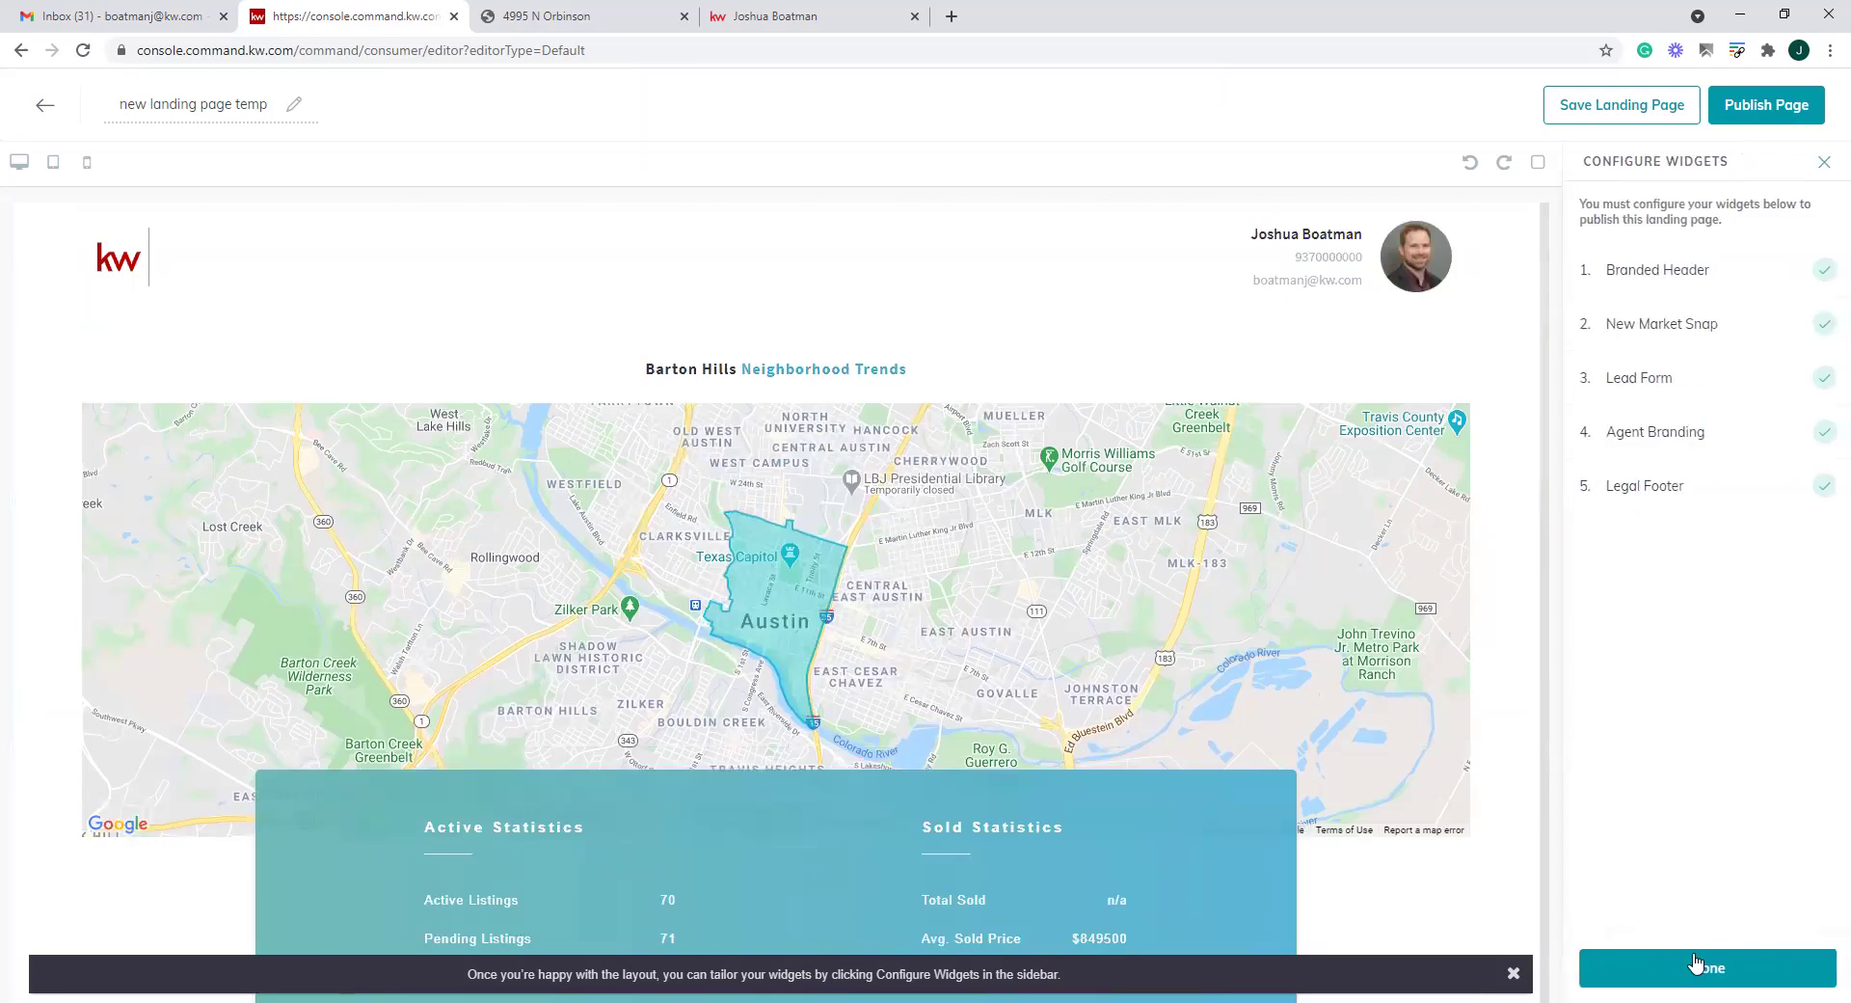
Set the market snap header to 'Welcome to Westbrook' and postal code 45373
{"action": "left_click", "coordinate": [1670, 328]}
{"action": "left_click", "coordinate": [1717, 249]}
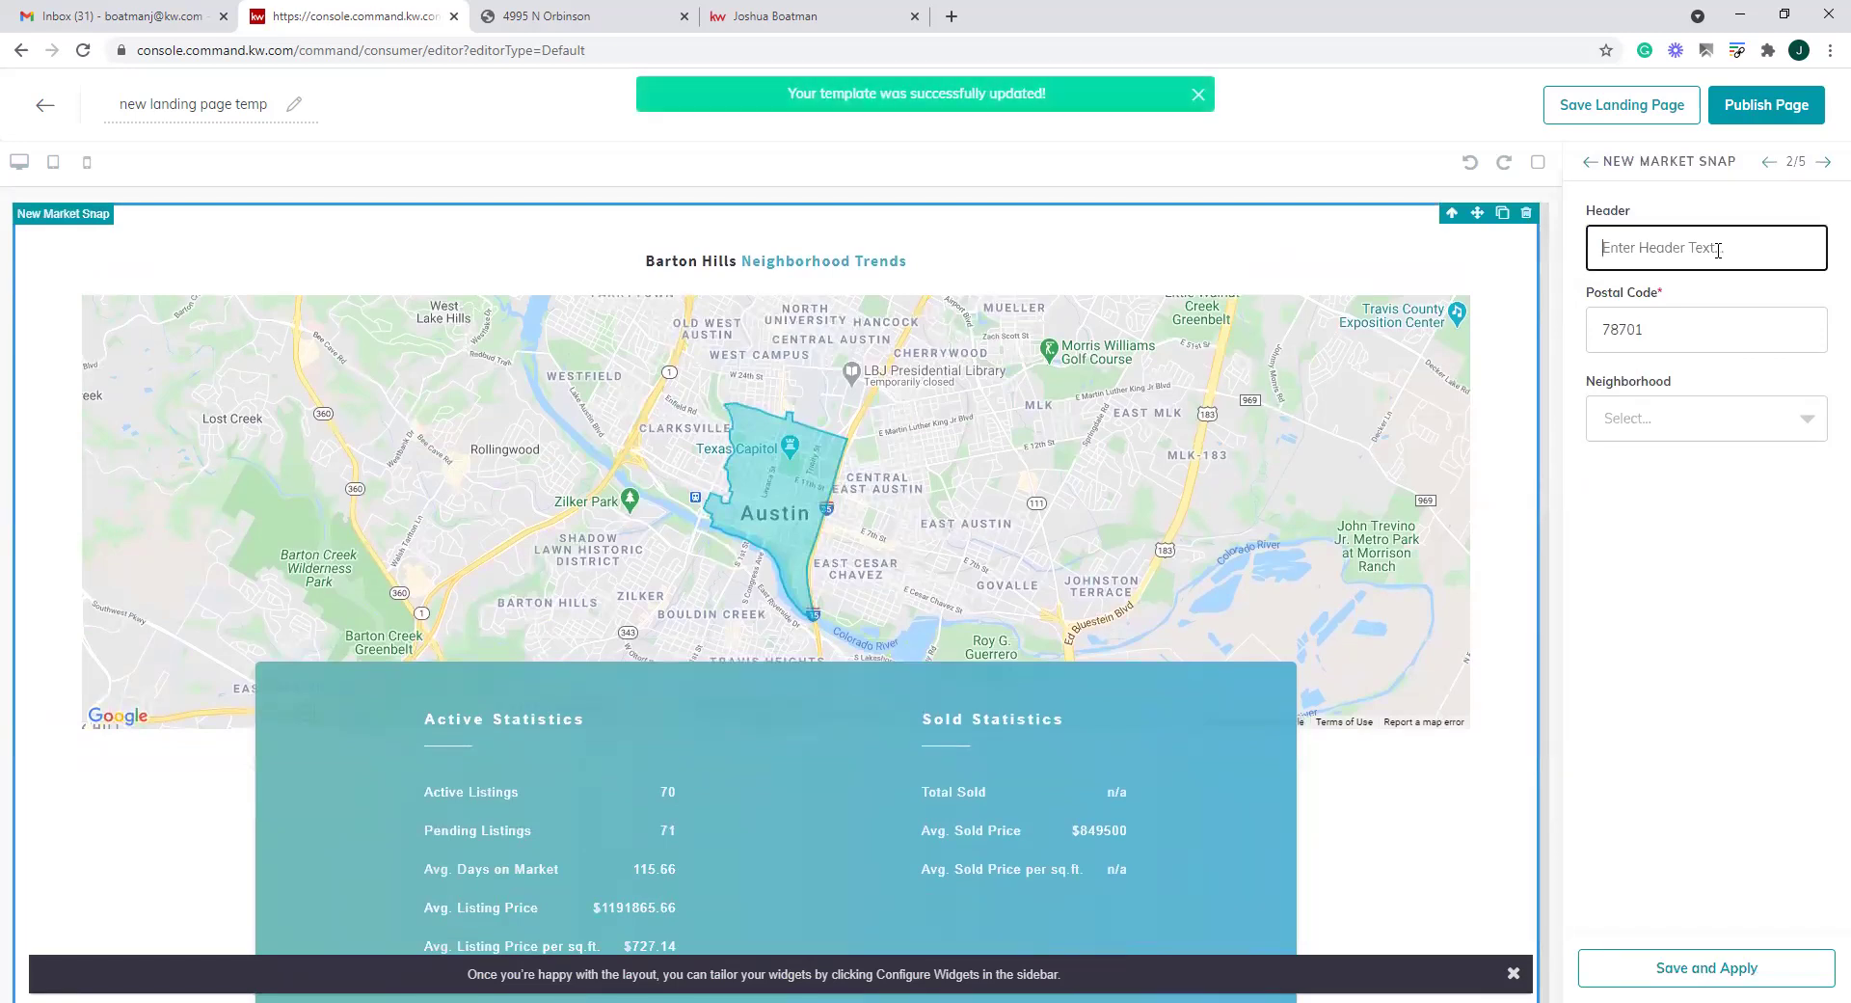
{"action": "type", "text": "Welcome to Westbrook"}
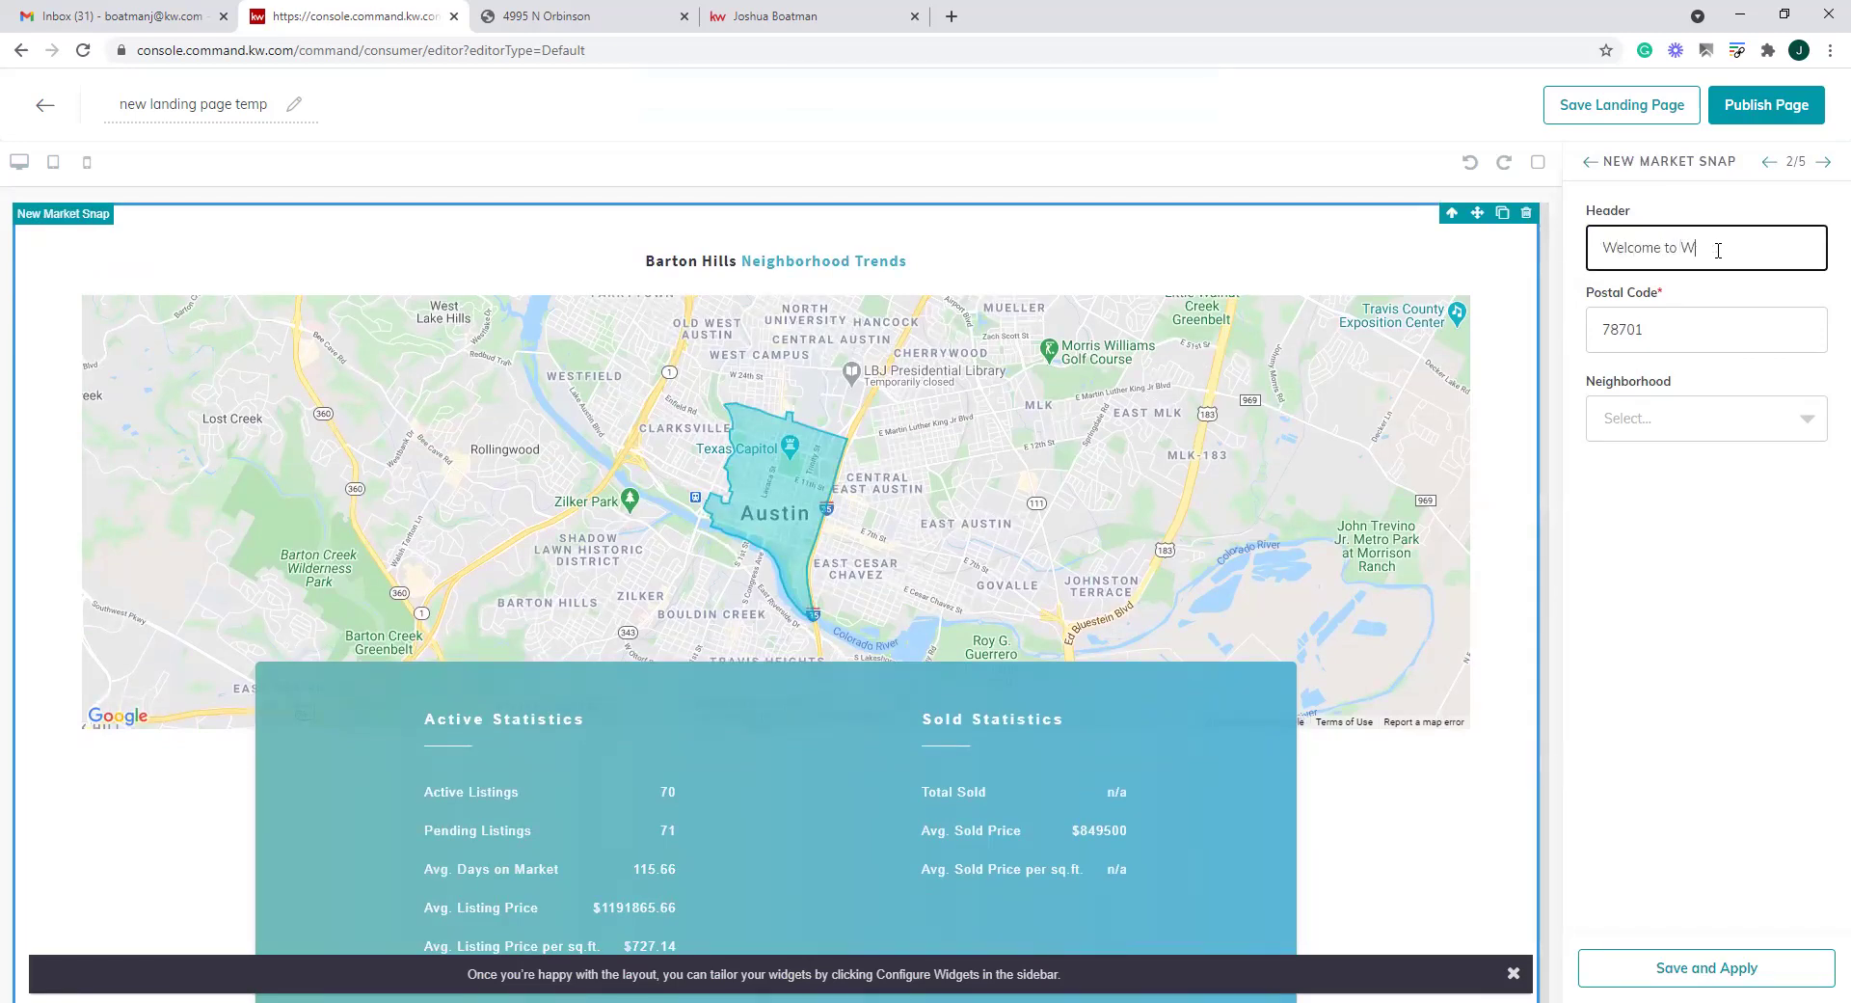
{"action": "left_click", "coordinate": [1673, 326]}
{"action": "key", "text": "ctrl+a"}
{"action": "type", "text": "45373"}
{"action": "left_click", "coordinate": [1654, 377]}
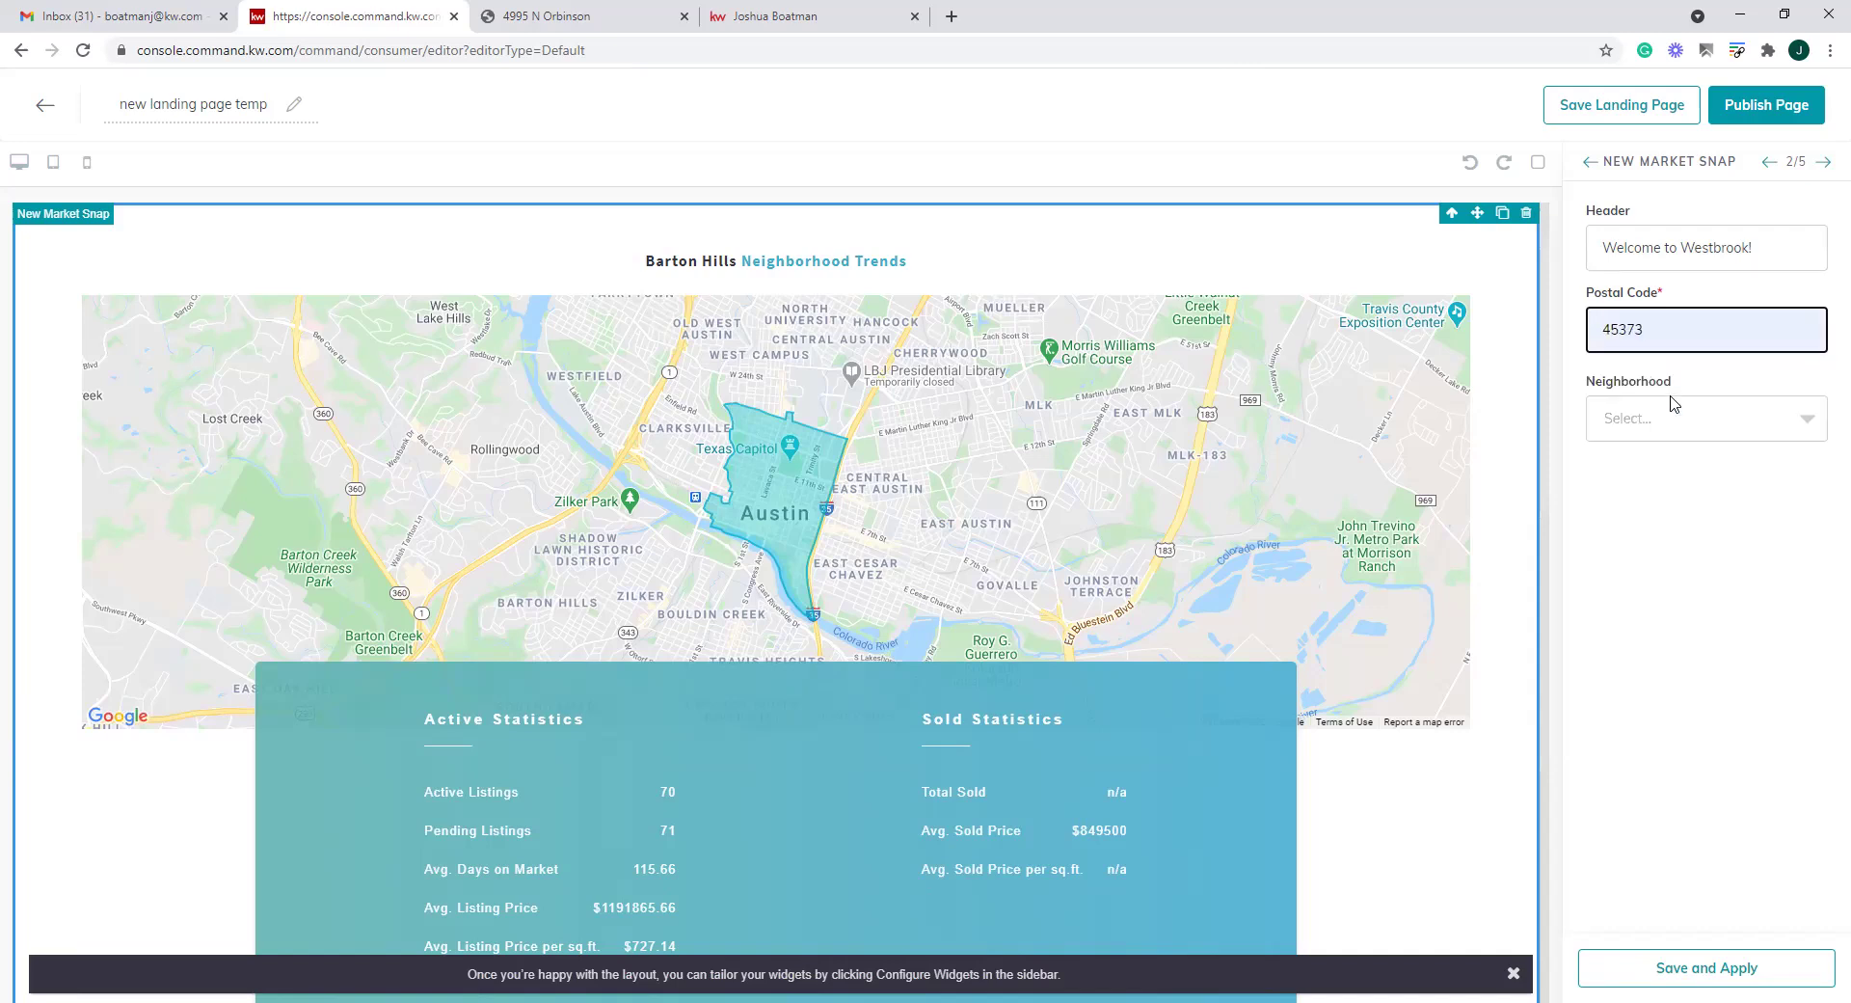
Choose Westbrook as the neighborhood and apply the market snap settings
{"action": "left_click", "coordinate": [1678, 418]}
{"action": "scroll", "coordinate": [1689, 555], "scroll_direction": "down", "scroll_amount": 8}
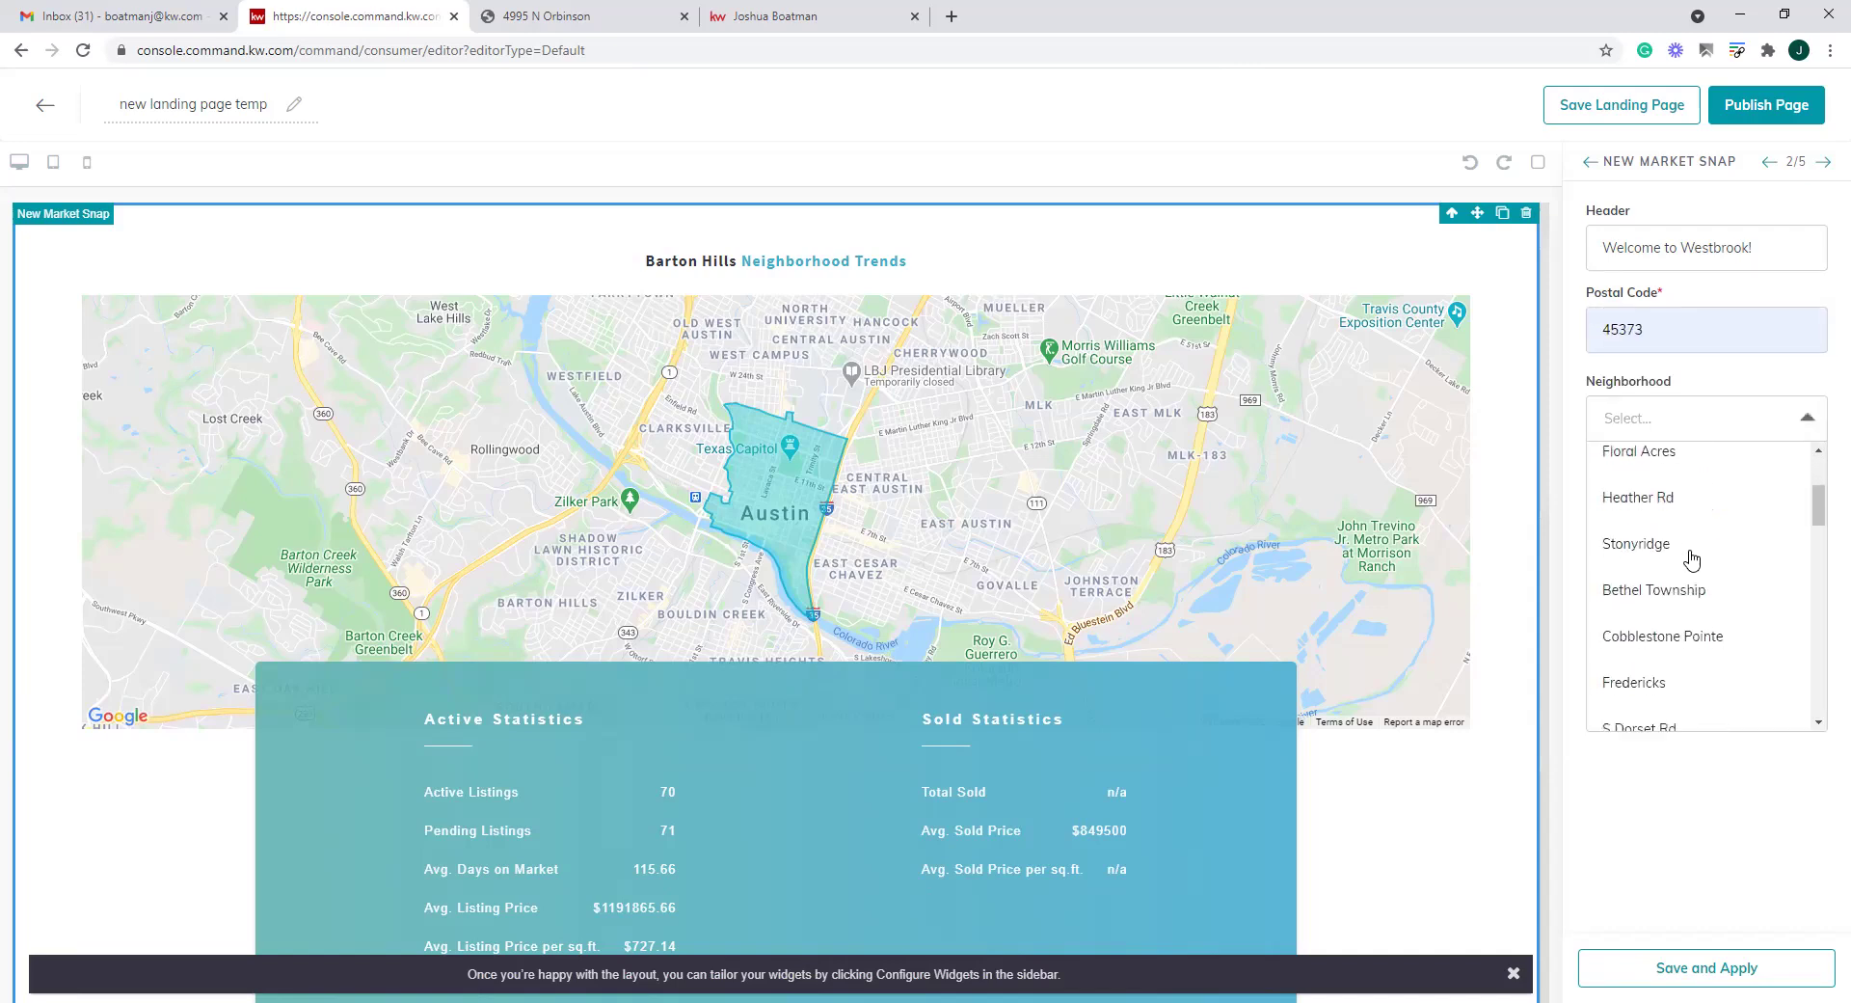
{"action": "scroll", "coordinate": [1692, 557], "scroll_direction": "down", "scroll_amount": 8}
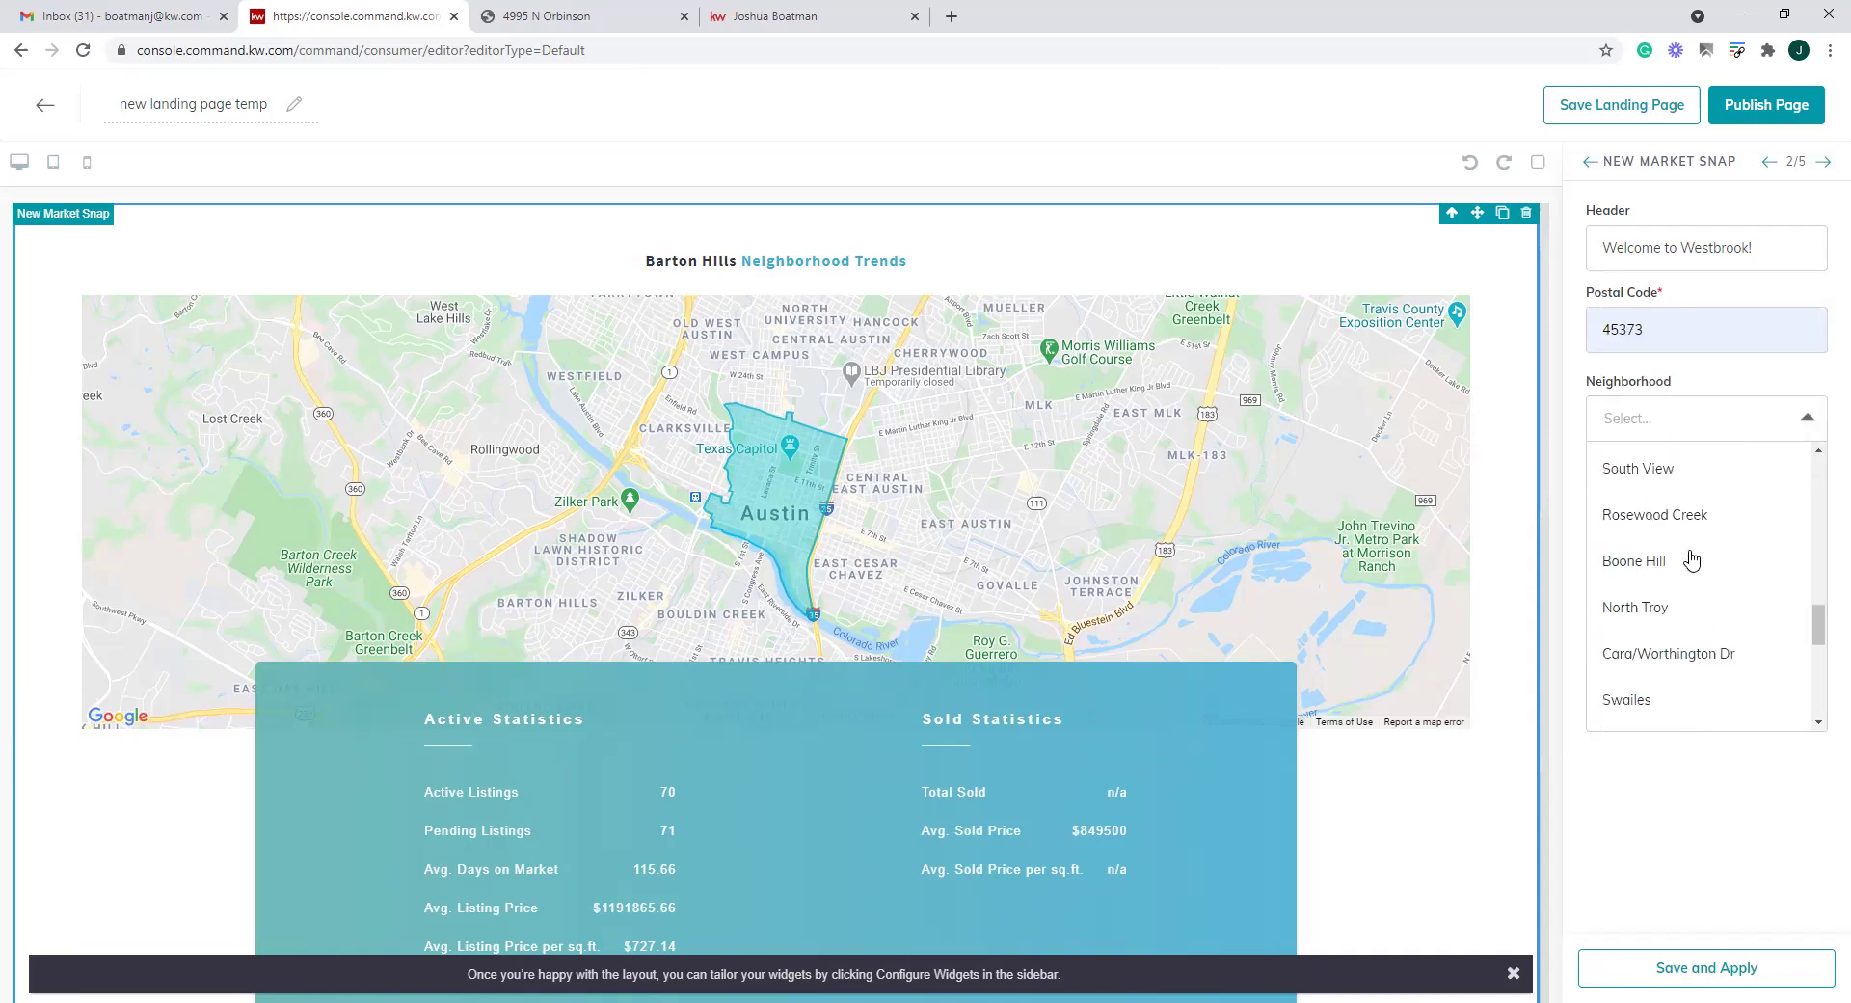
{"action": "left_click", "coordinate": [1651, 640]}
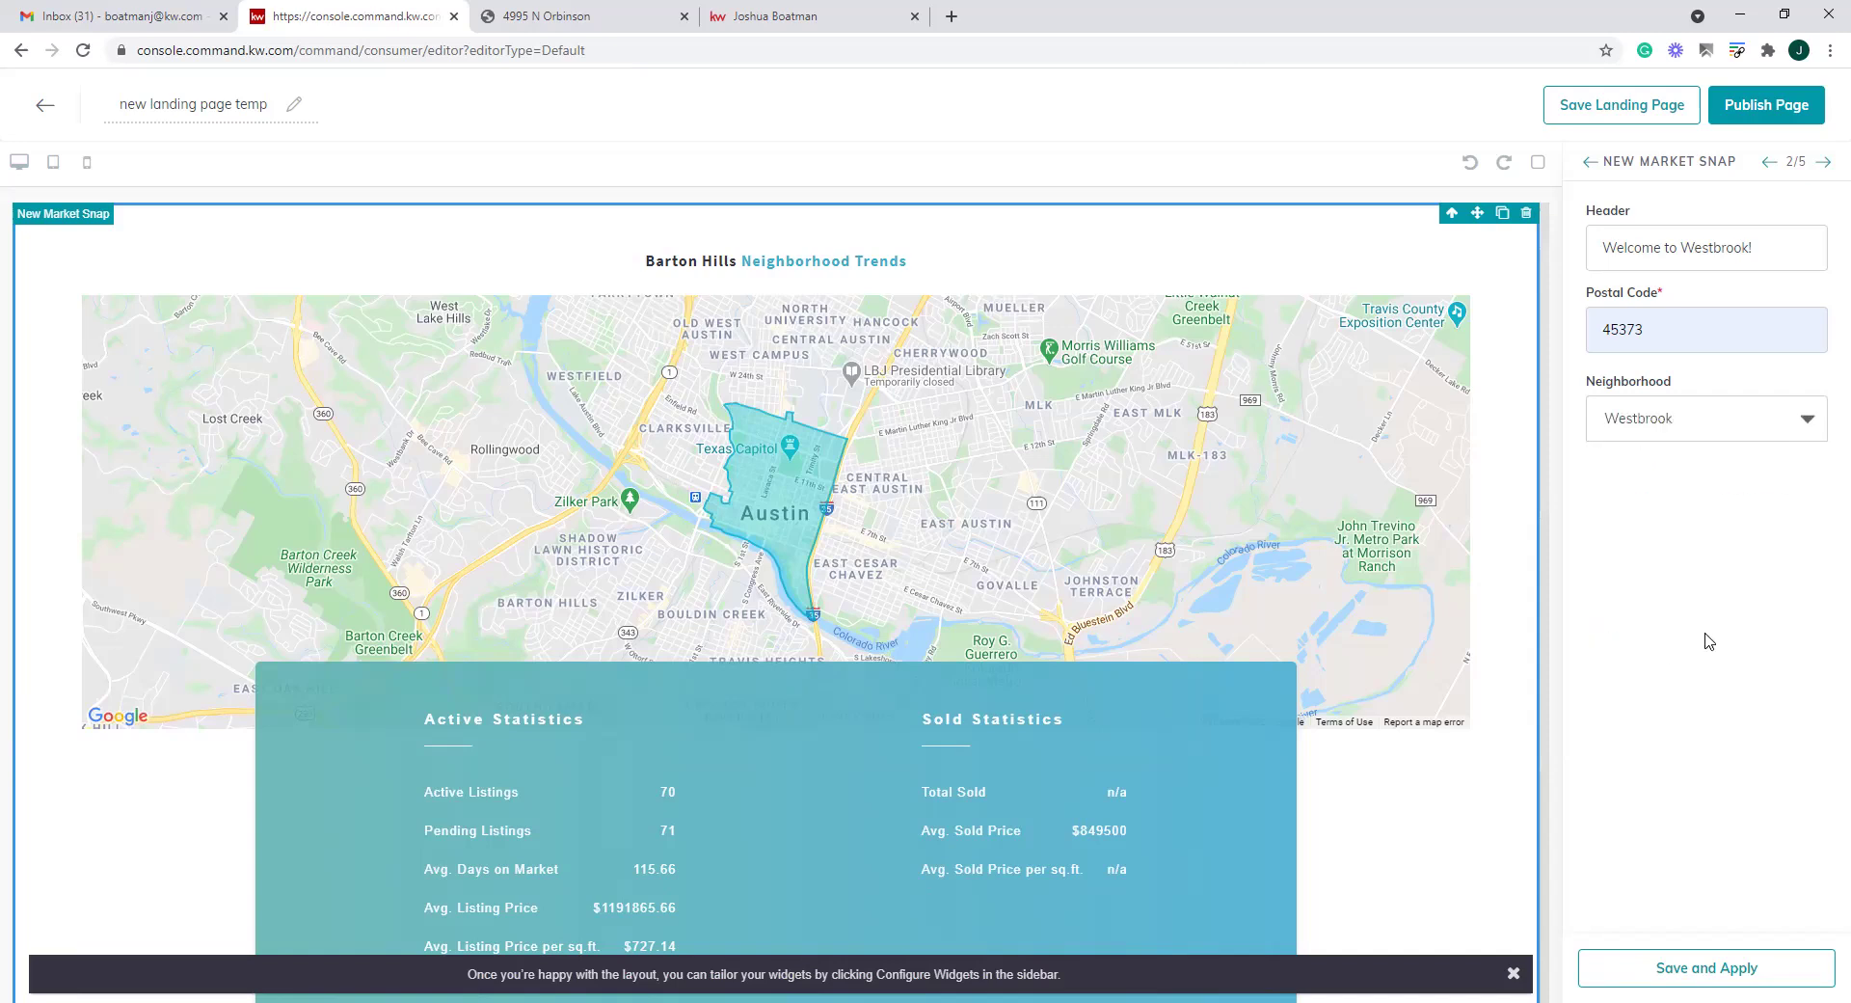
{"action": "left_click", "coordinate": [1714, 972]}
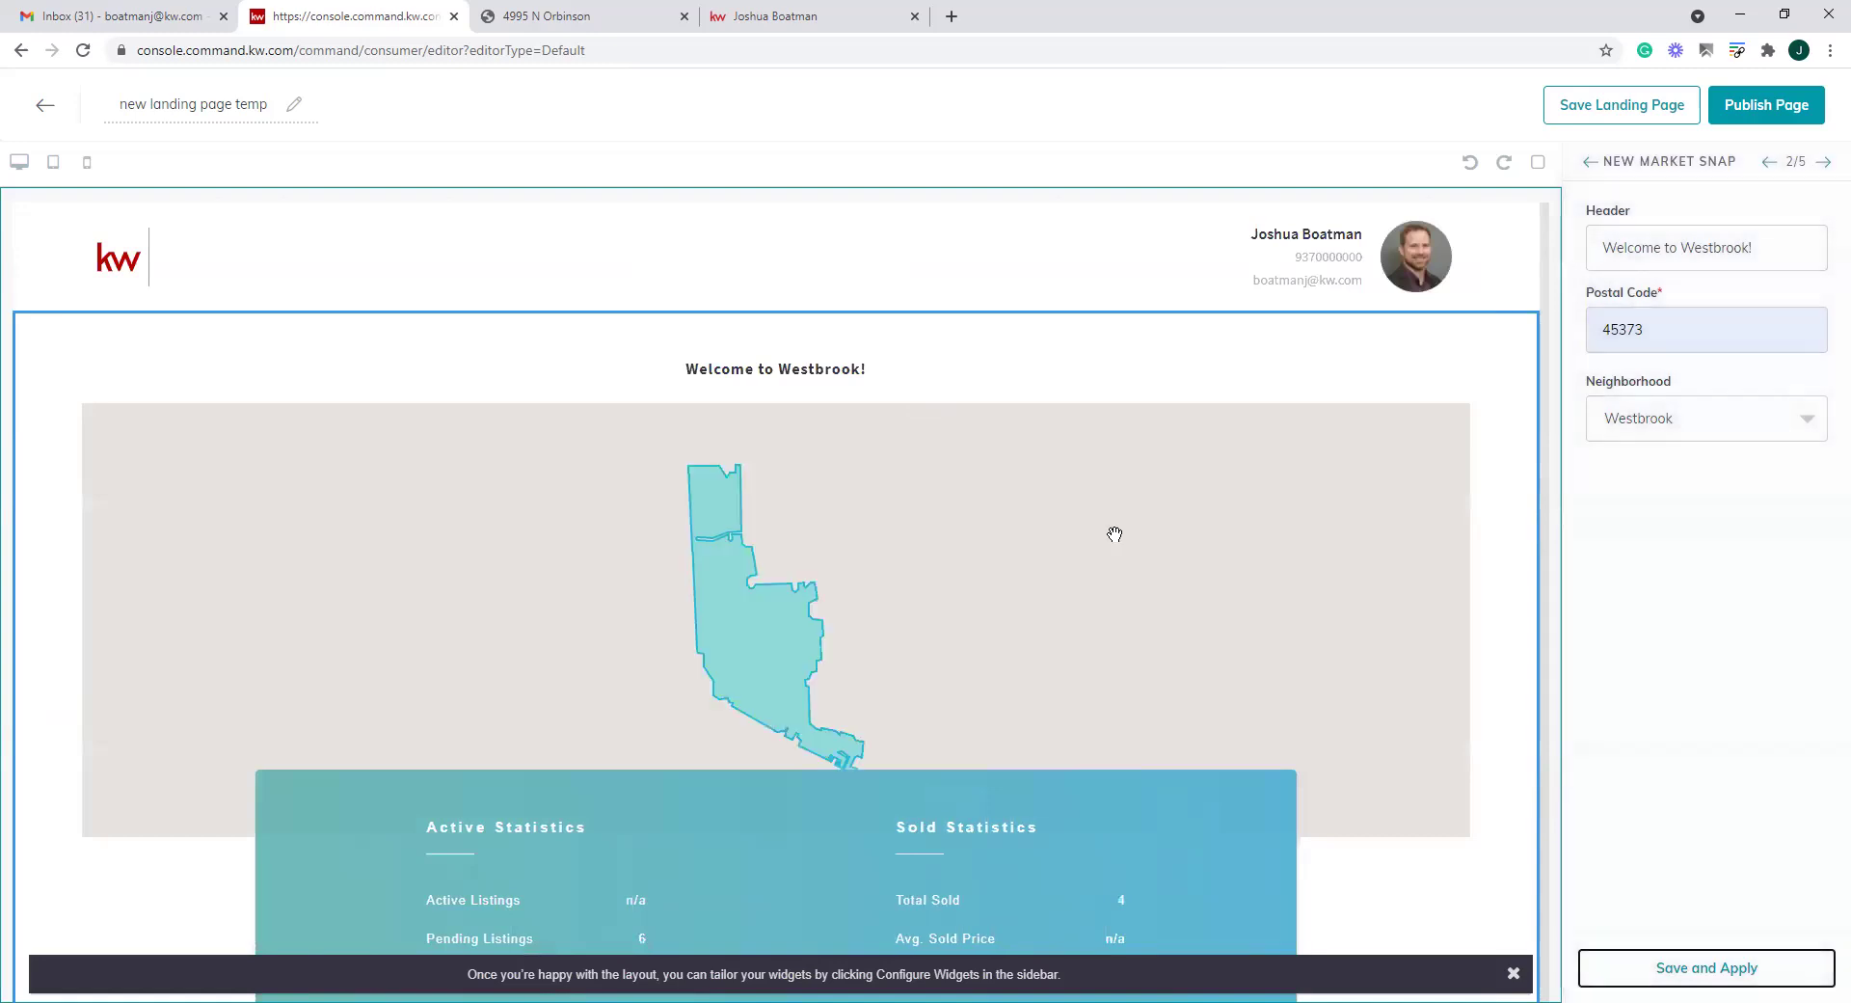
{"action": "scroll", "coordinate": [1114, 533], "scroll_direction": "down", "scroll_amount": 4}
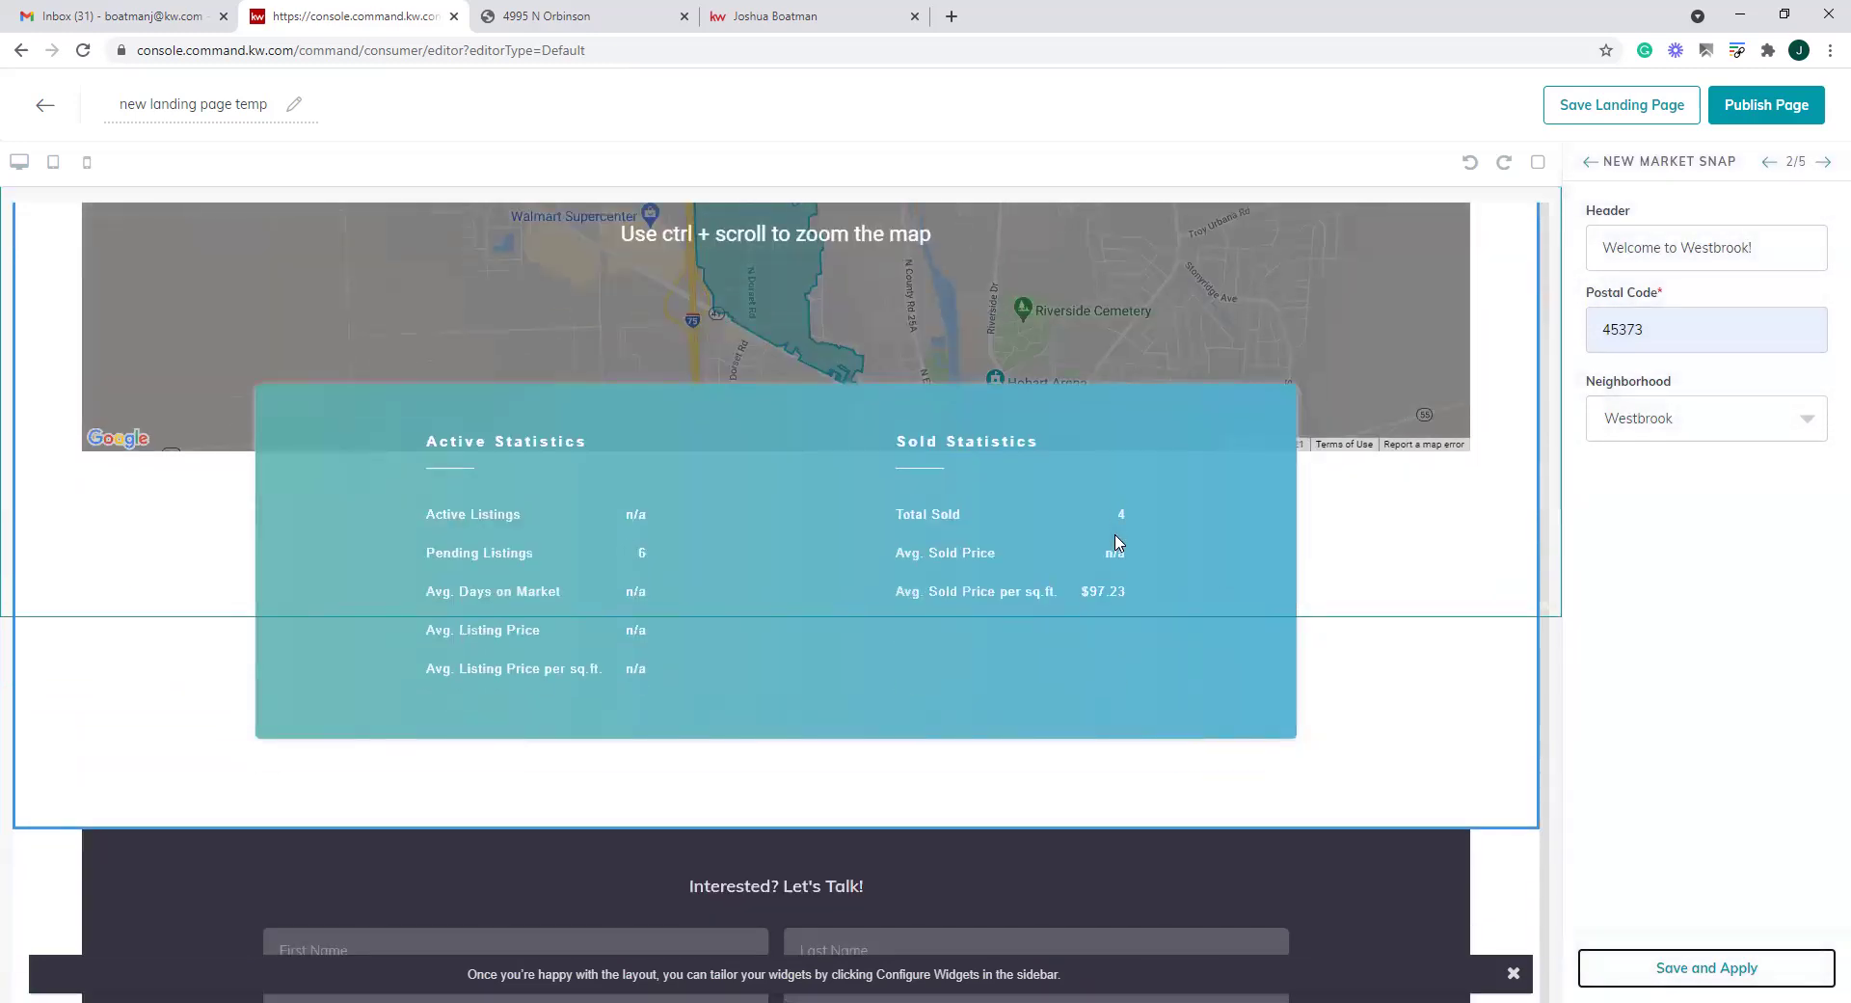
{"action": "scroll", "coordinate": [1115, 540], "scroll_direction": "up", "scroll_amount": 4}
{"action": "scroll", "coordinate": [1114, 540], "scroll_direction": "down", "scroll_amount": 6}
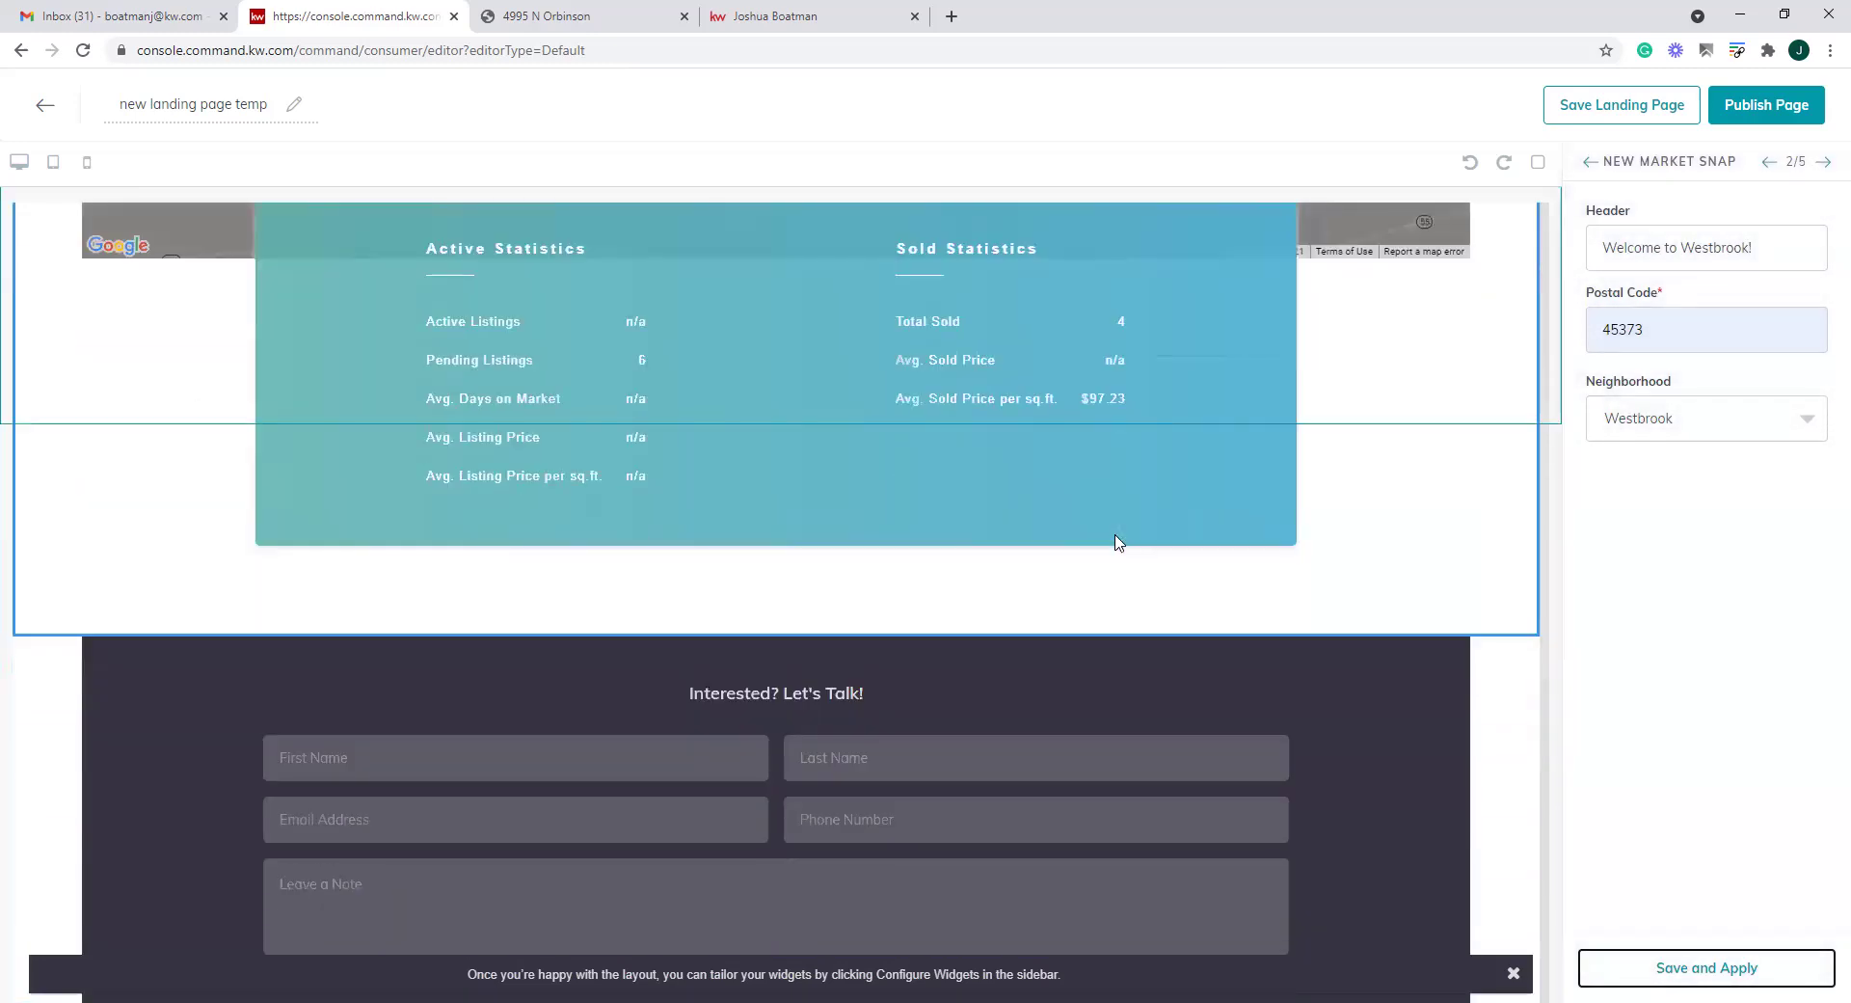
{"action": "scroll", "coordinate": [1114, 541], "scroll_direction": "up", "scroll_amount": 5}
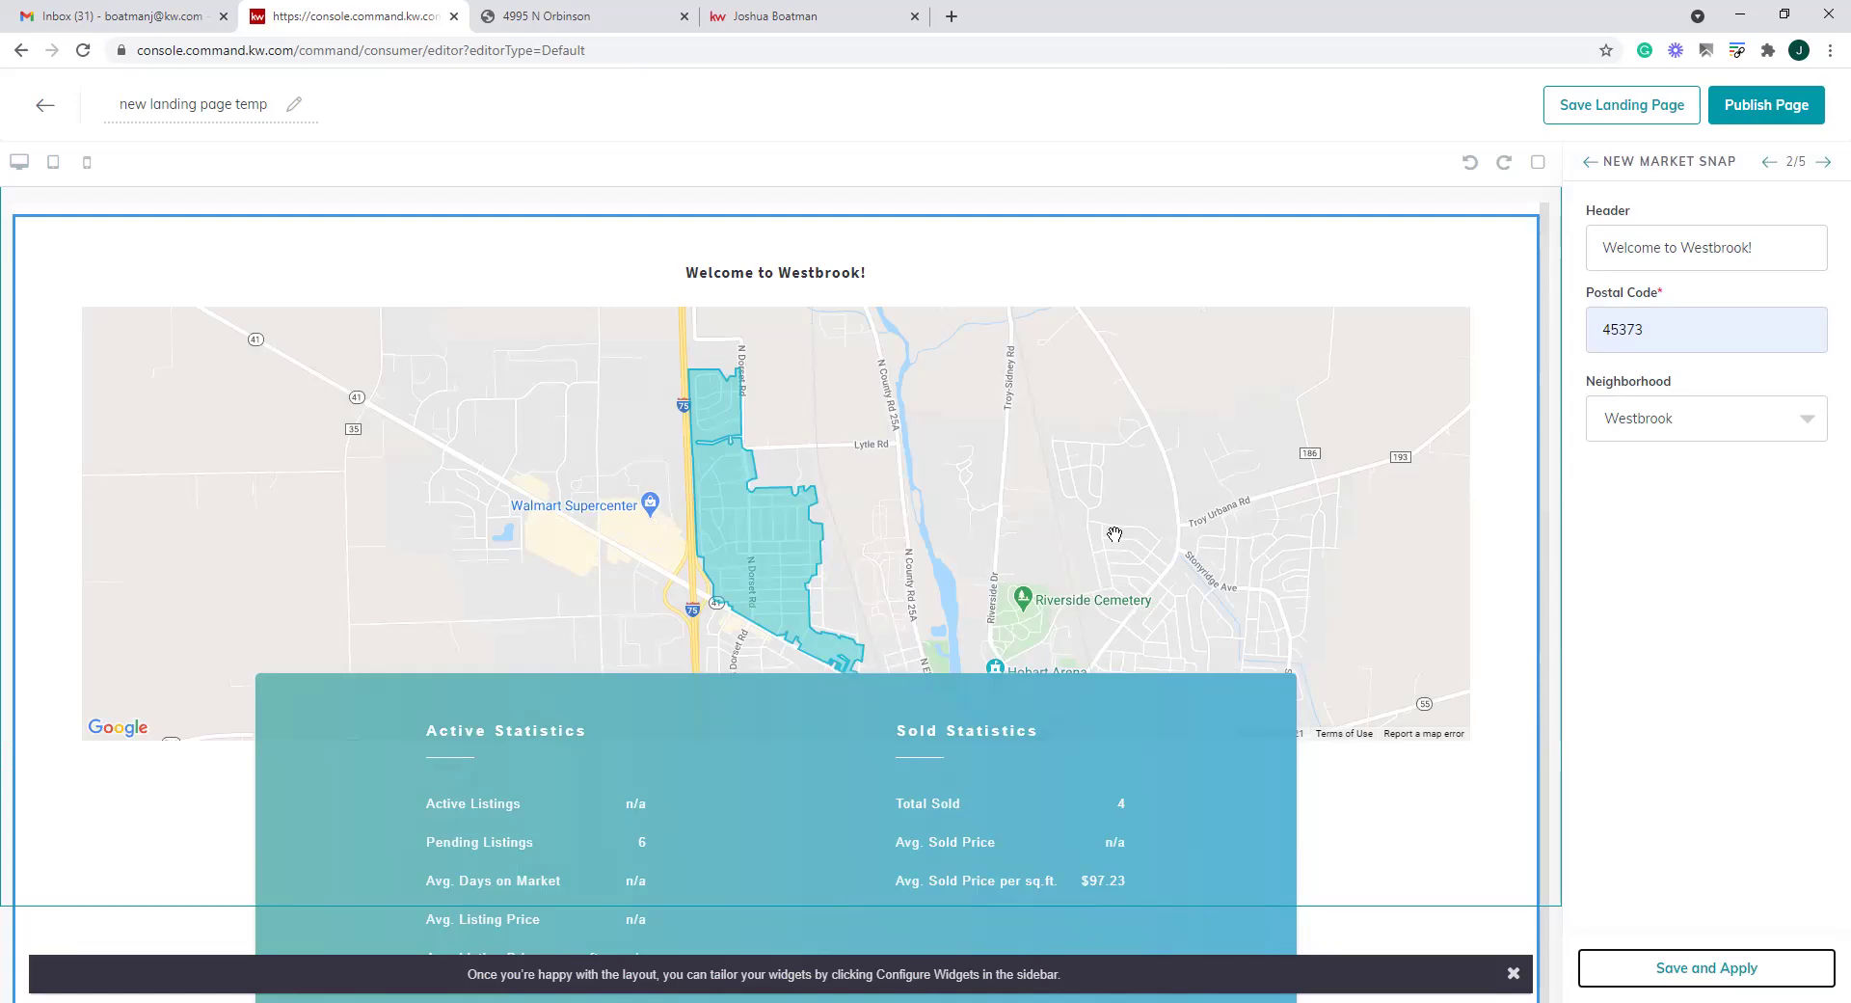
Scroll through the Westbrook page's mobile preview, then return to the Configure Widgets list
{"action": "left_click", "coordinate": [87, 162]}
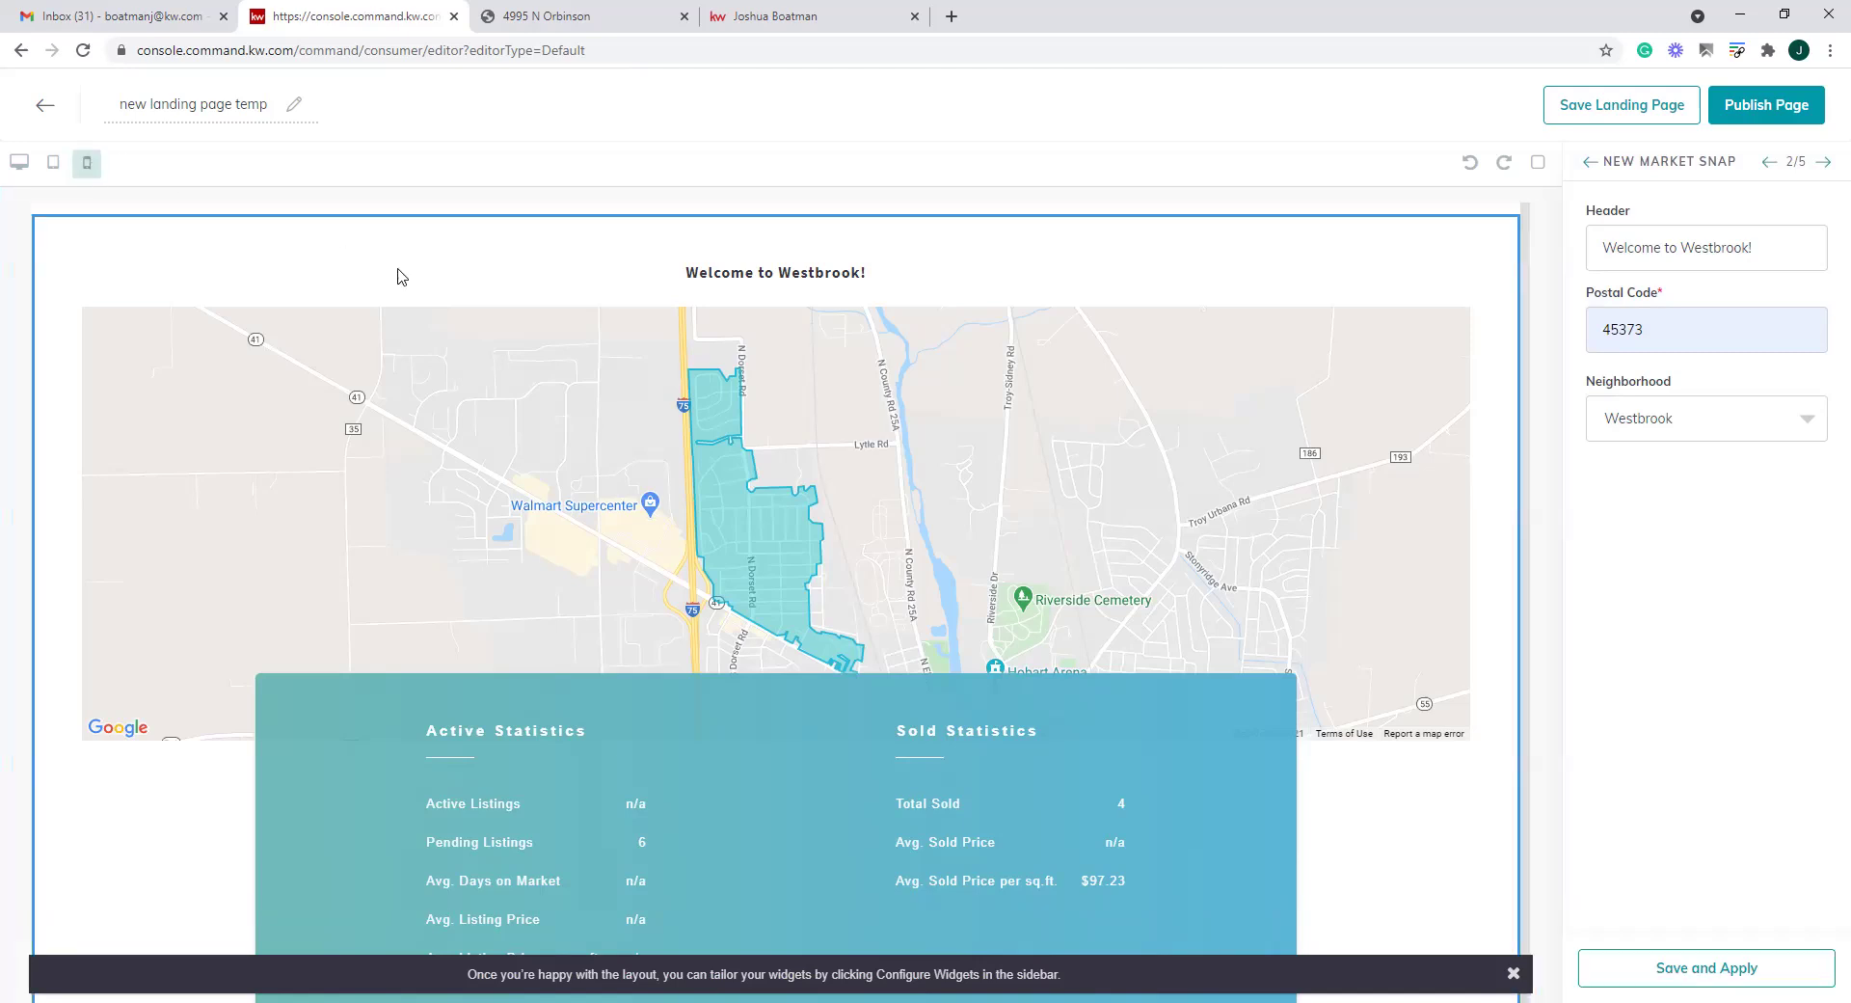
{"action": "scroll", "coordinate": [796, 540], "scroll_direction": "up", "scroll_amount": 2}
{"action": "scroll", "coordinate": [796, 565], "scroll_direction": "down", "scroll_amount": 2}
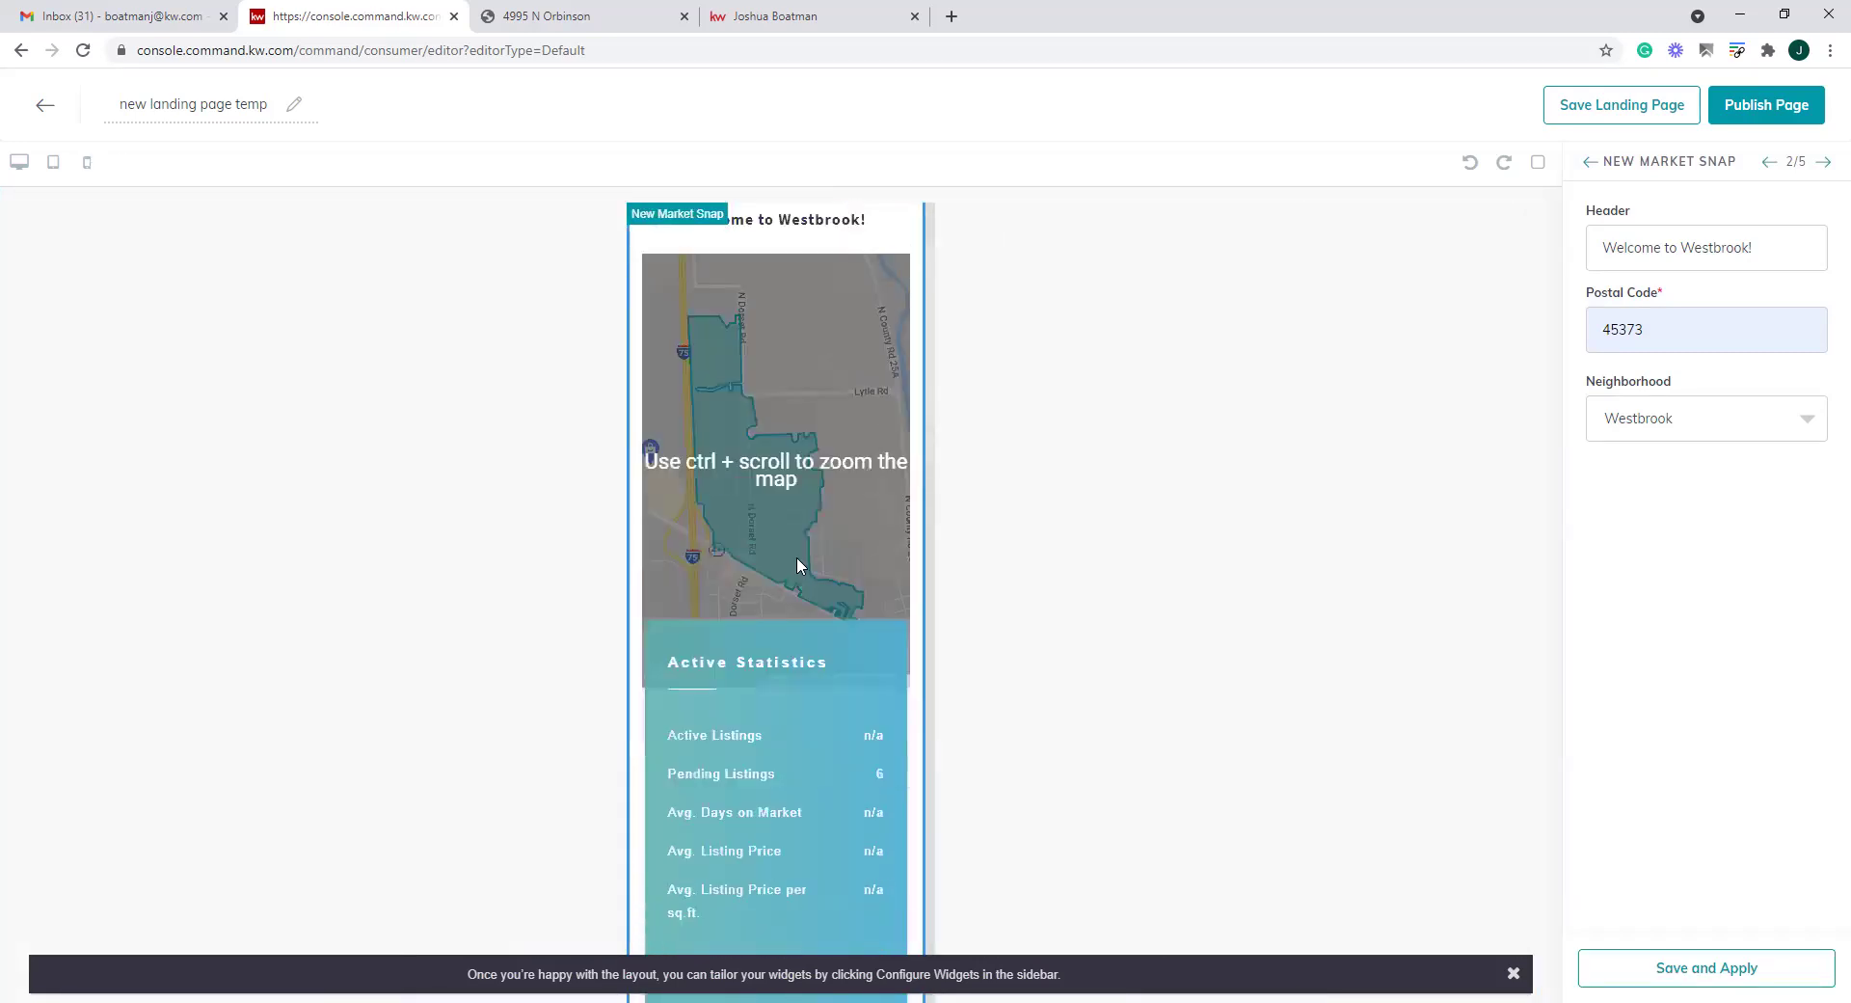
{"action": "scroll", "coordinate": [796, 564], "scroll_direction": "down", "scroll_amount": 15}
{"action": "scroll", "coordinate": [796, 564], "scroll_direction": "up", "scroll_amount": 7}
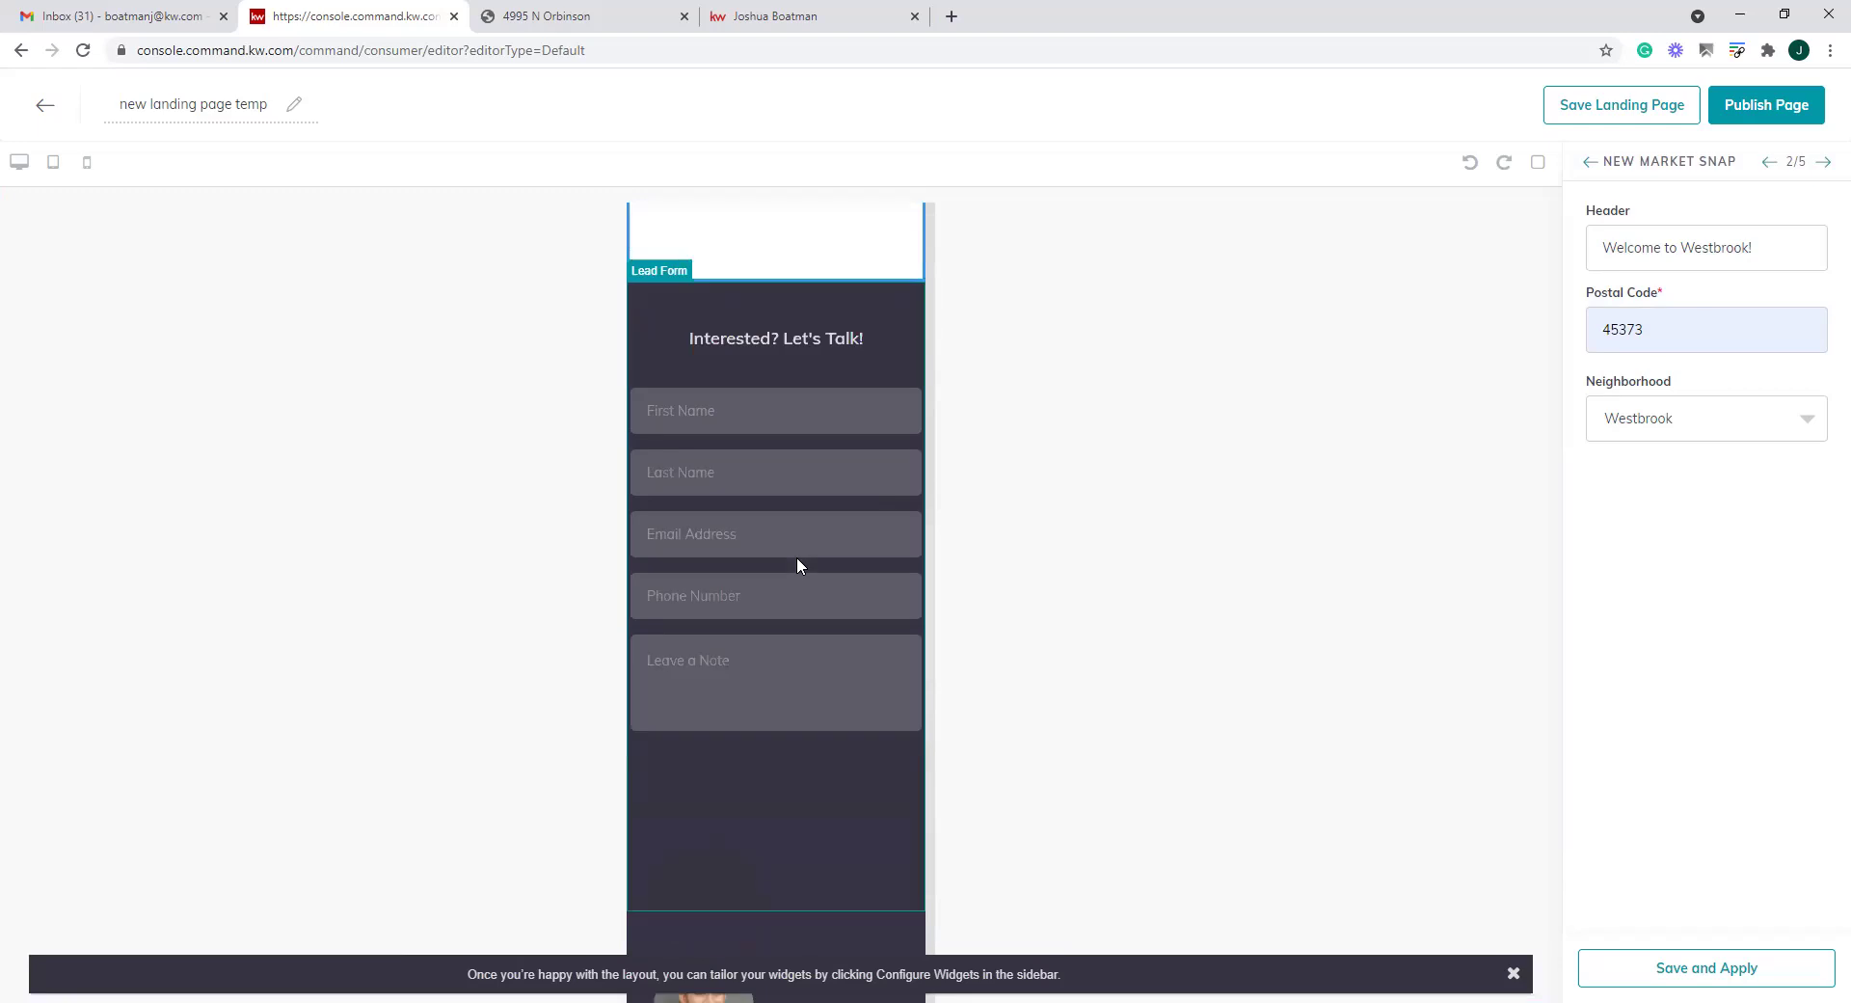
{"action": "scroll", "coordinate": [796, 564], "scroll_direction": "up", "scroll_amount": 8}
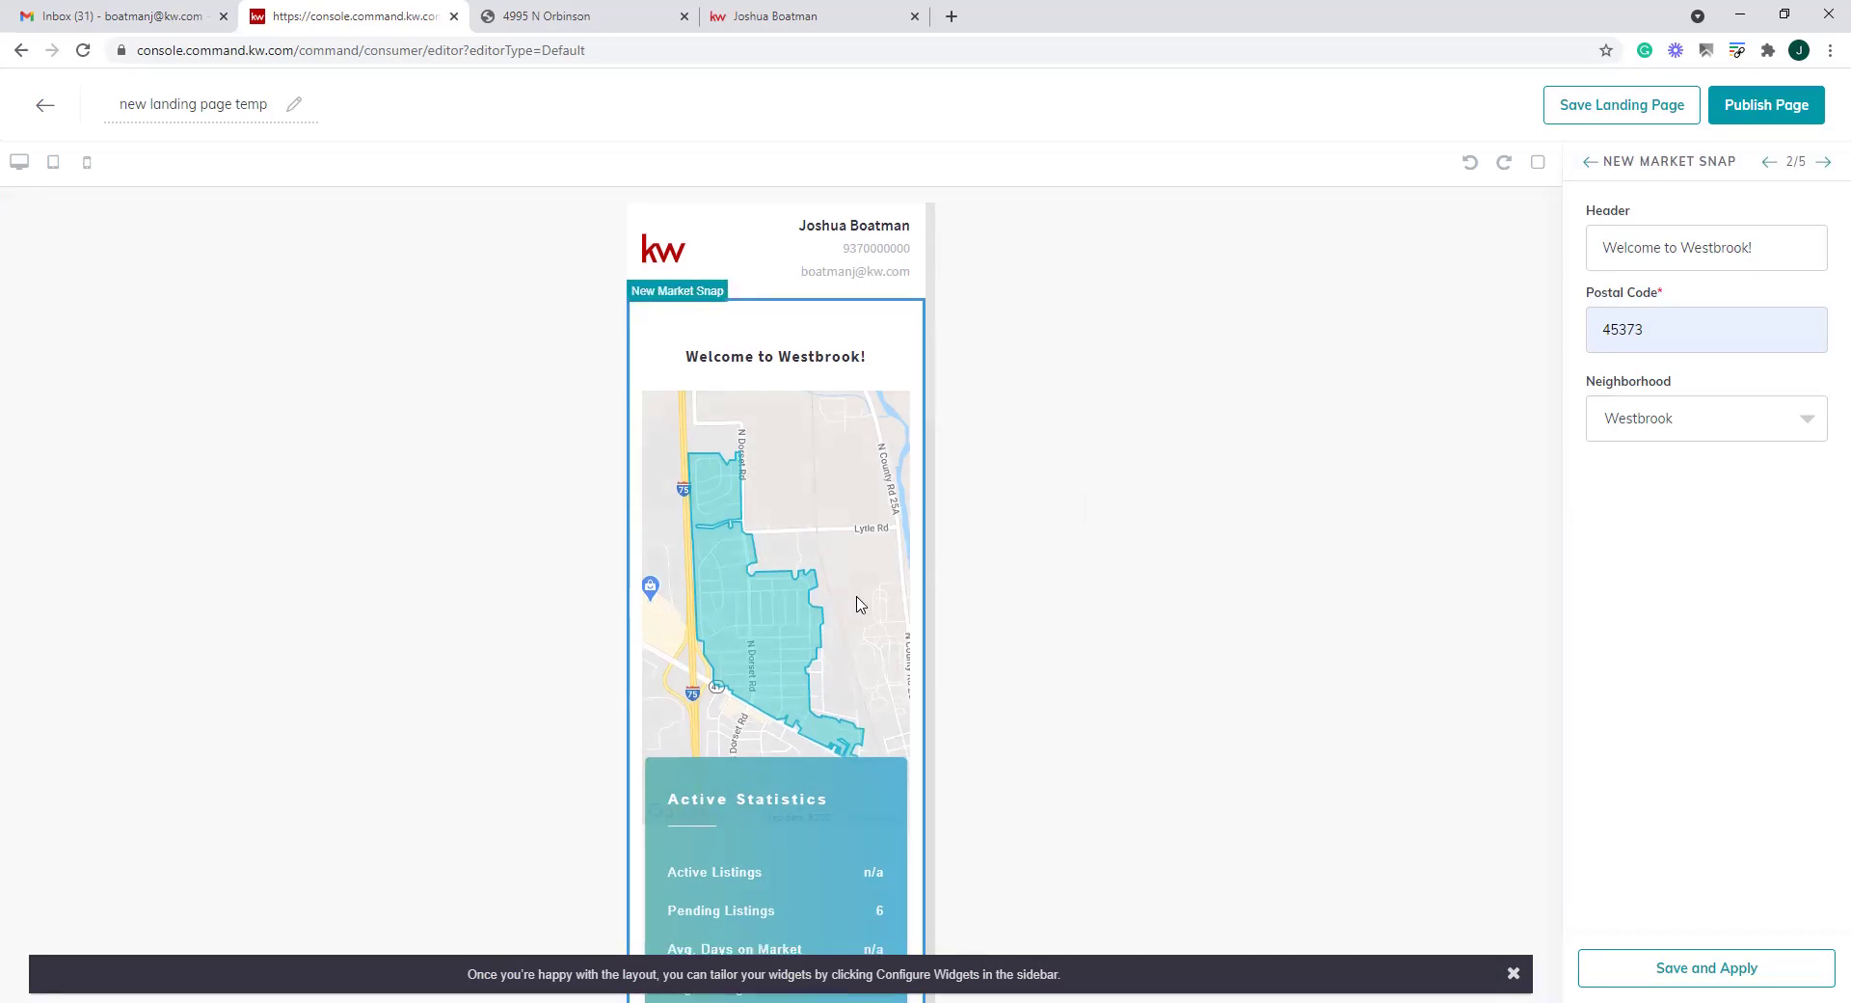
{"action": "scroll", "coordinate": [842, 599], "scroll_direction": "down", "scroll_amount": 4}
{"action": "scroll", "coordinate": [843, 599], "scroll_direction": "up", "scroll_amount": 2}
{"action": "left_click", "coordinate": [1591, 164]}
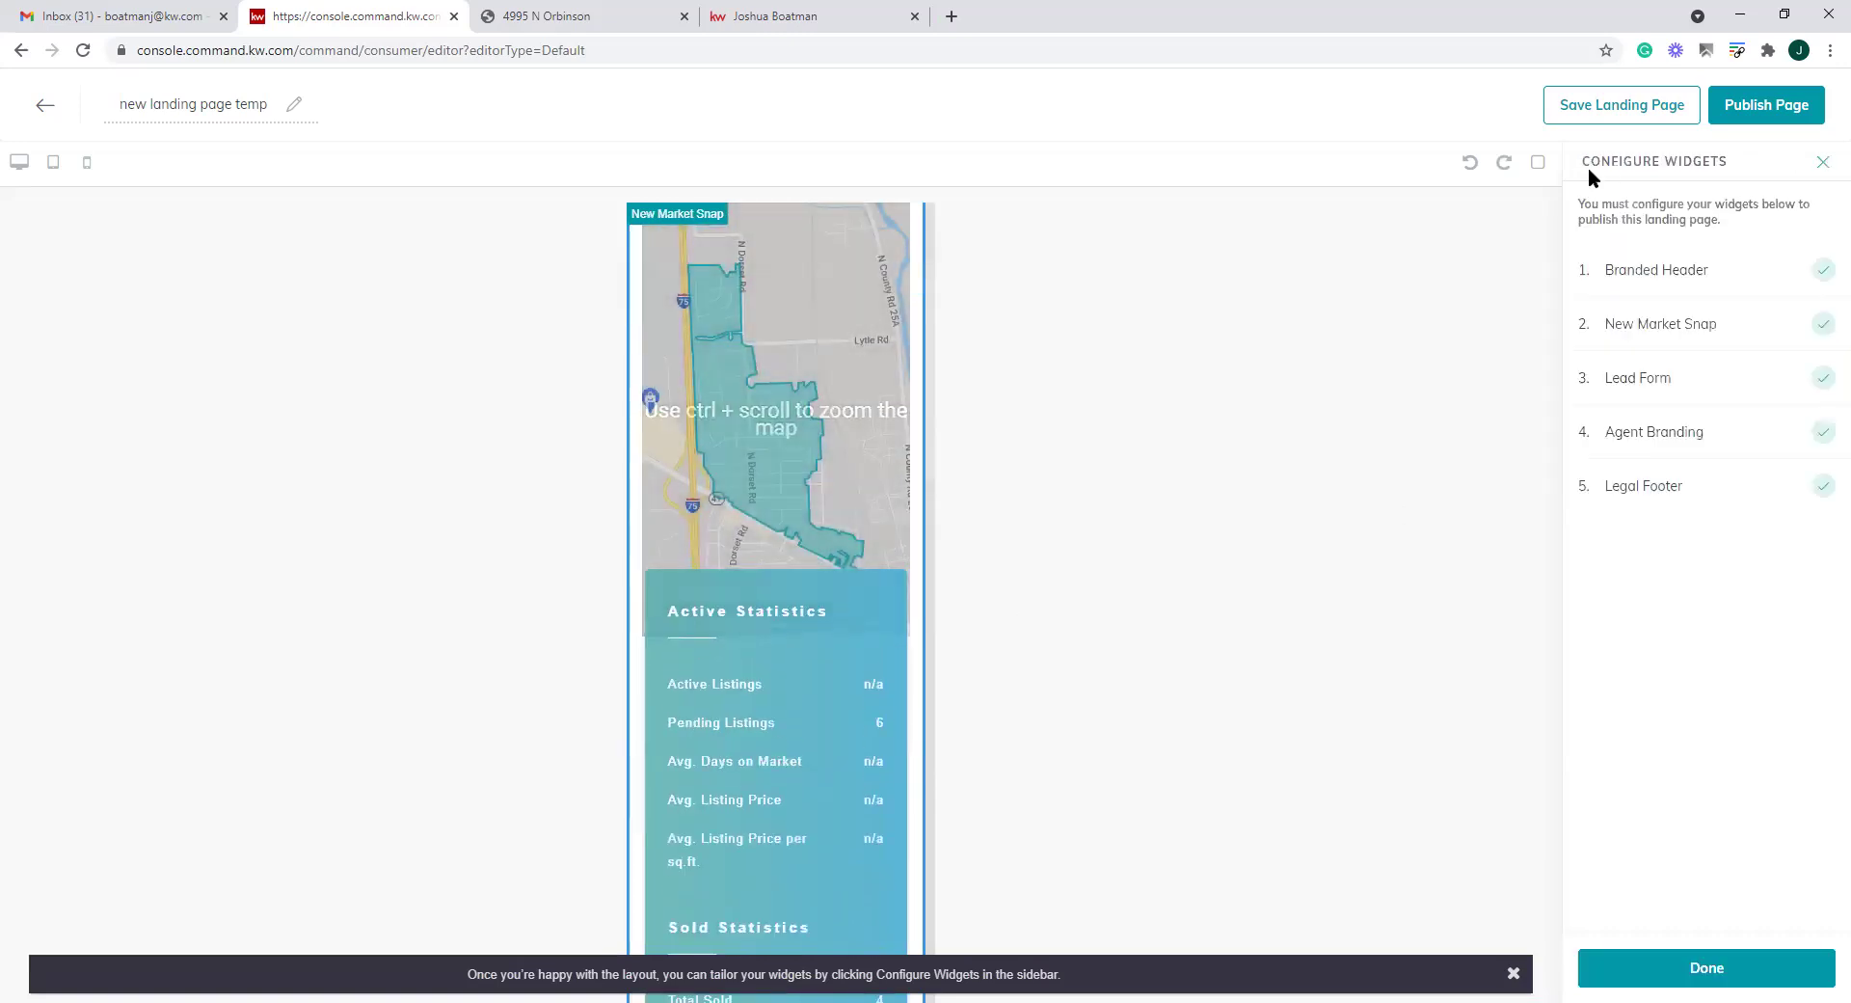
Add Text and Image content blocks below the branded header, dismissing the image picker
{"action": "left_click", "coordinate": [1823, 164]}
{"action": "left_click", "coordinate": [1608, 921]}
{"action": "scroll", "coordinate": [835, 576], "scroll_direction": "up", "scroll_amount": 2}
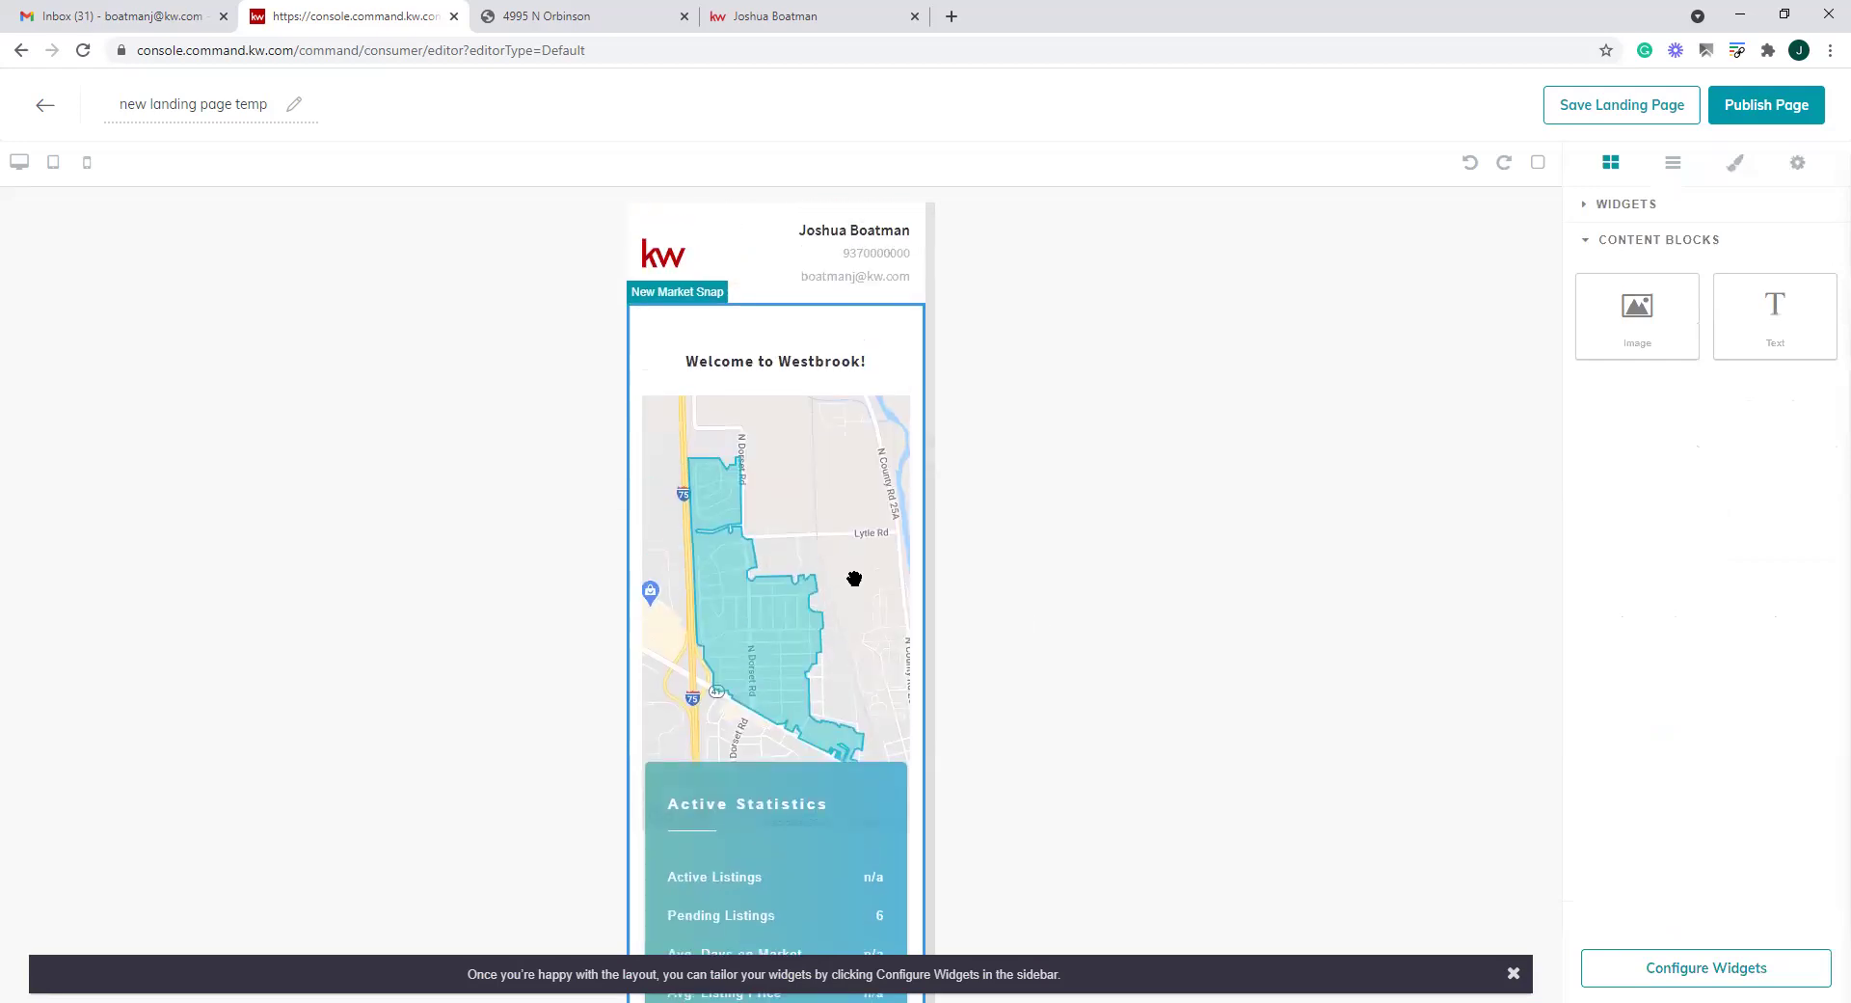
{"action": "left_click_drag", "start_coordinate": [1770, 301], "coordinate": [761, 294]}
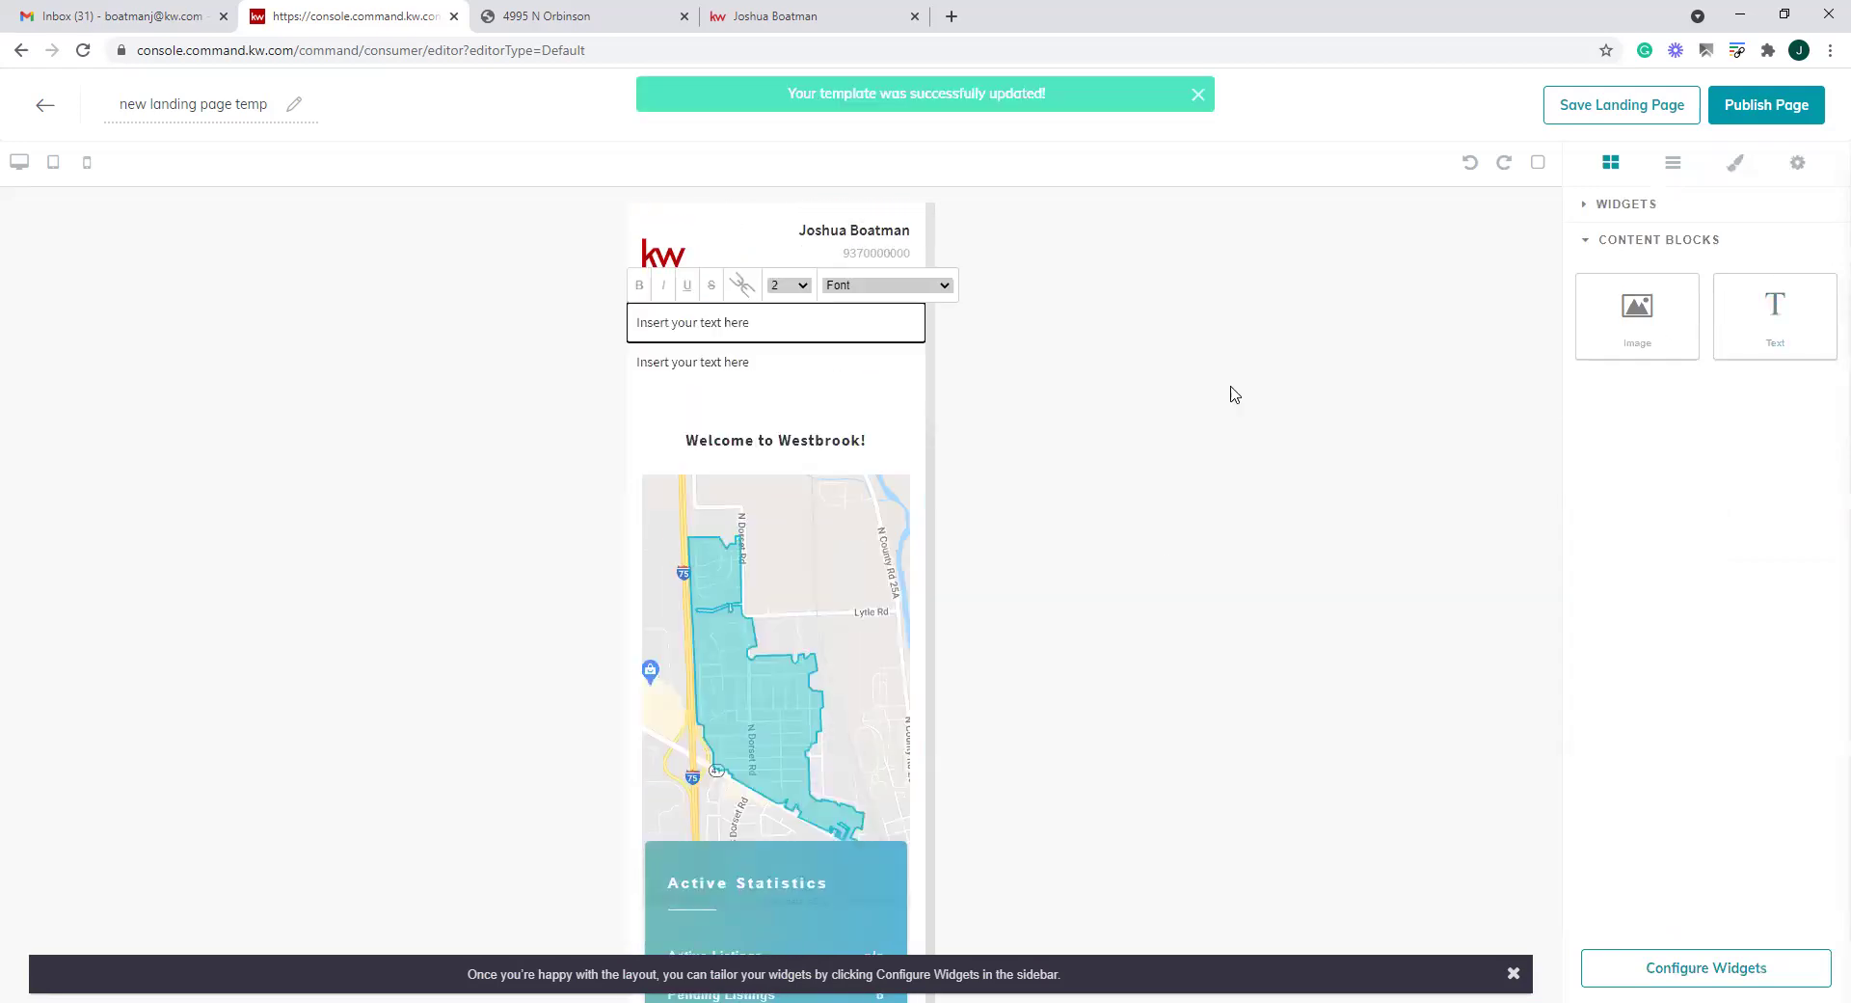
{"action": "left_click_drag", "start_coordinate": [1644, 313], "coordinate": [783, 376]}
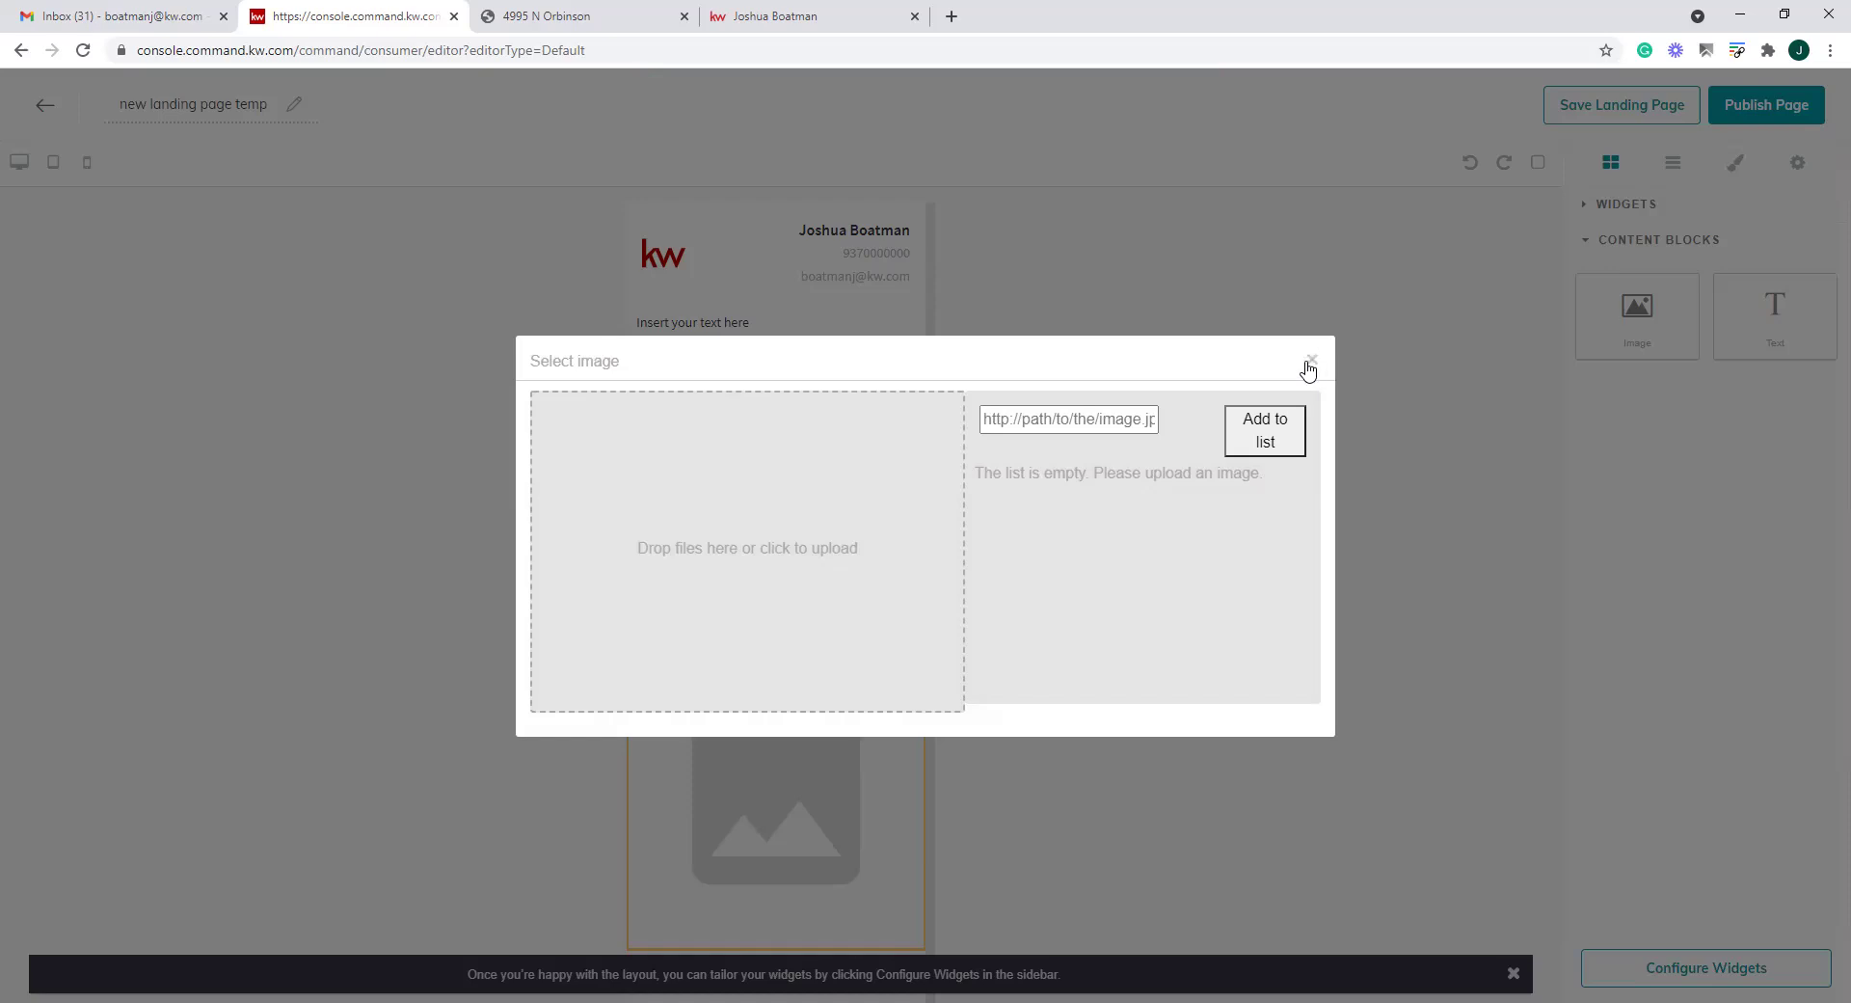
{"action": "left_click", "coordinate": [1308, 369]}
Leave the editor and return to the Landing Pages list
{"action": "scroll", "coordinate": [905, 620], "scroll_direction": "down", "scroll_amount": 5}
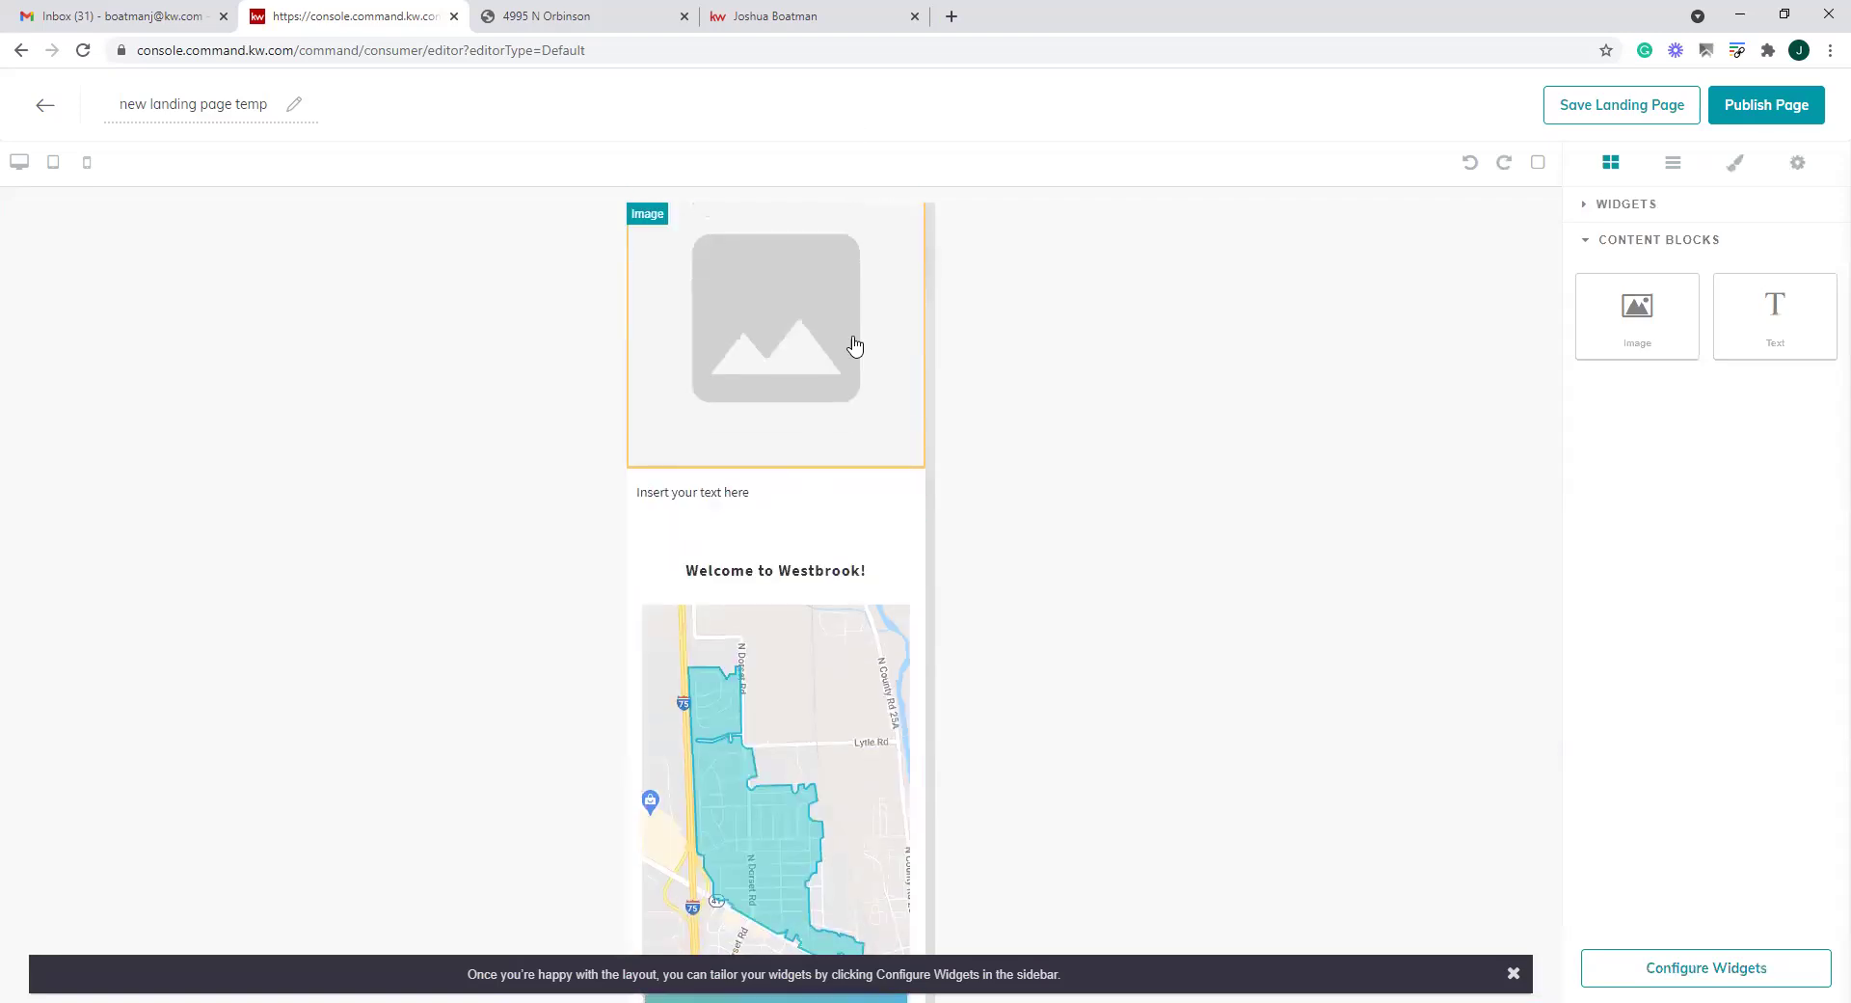
{"action": "scroll", "coordinate": [855, 345], "scroll_direction": "up", "scroll_amount": 5}
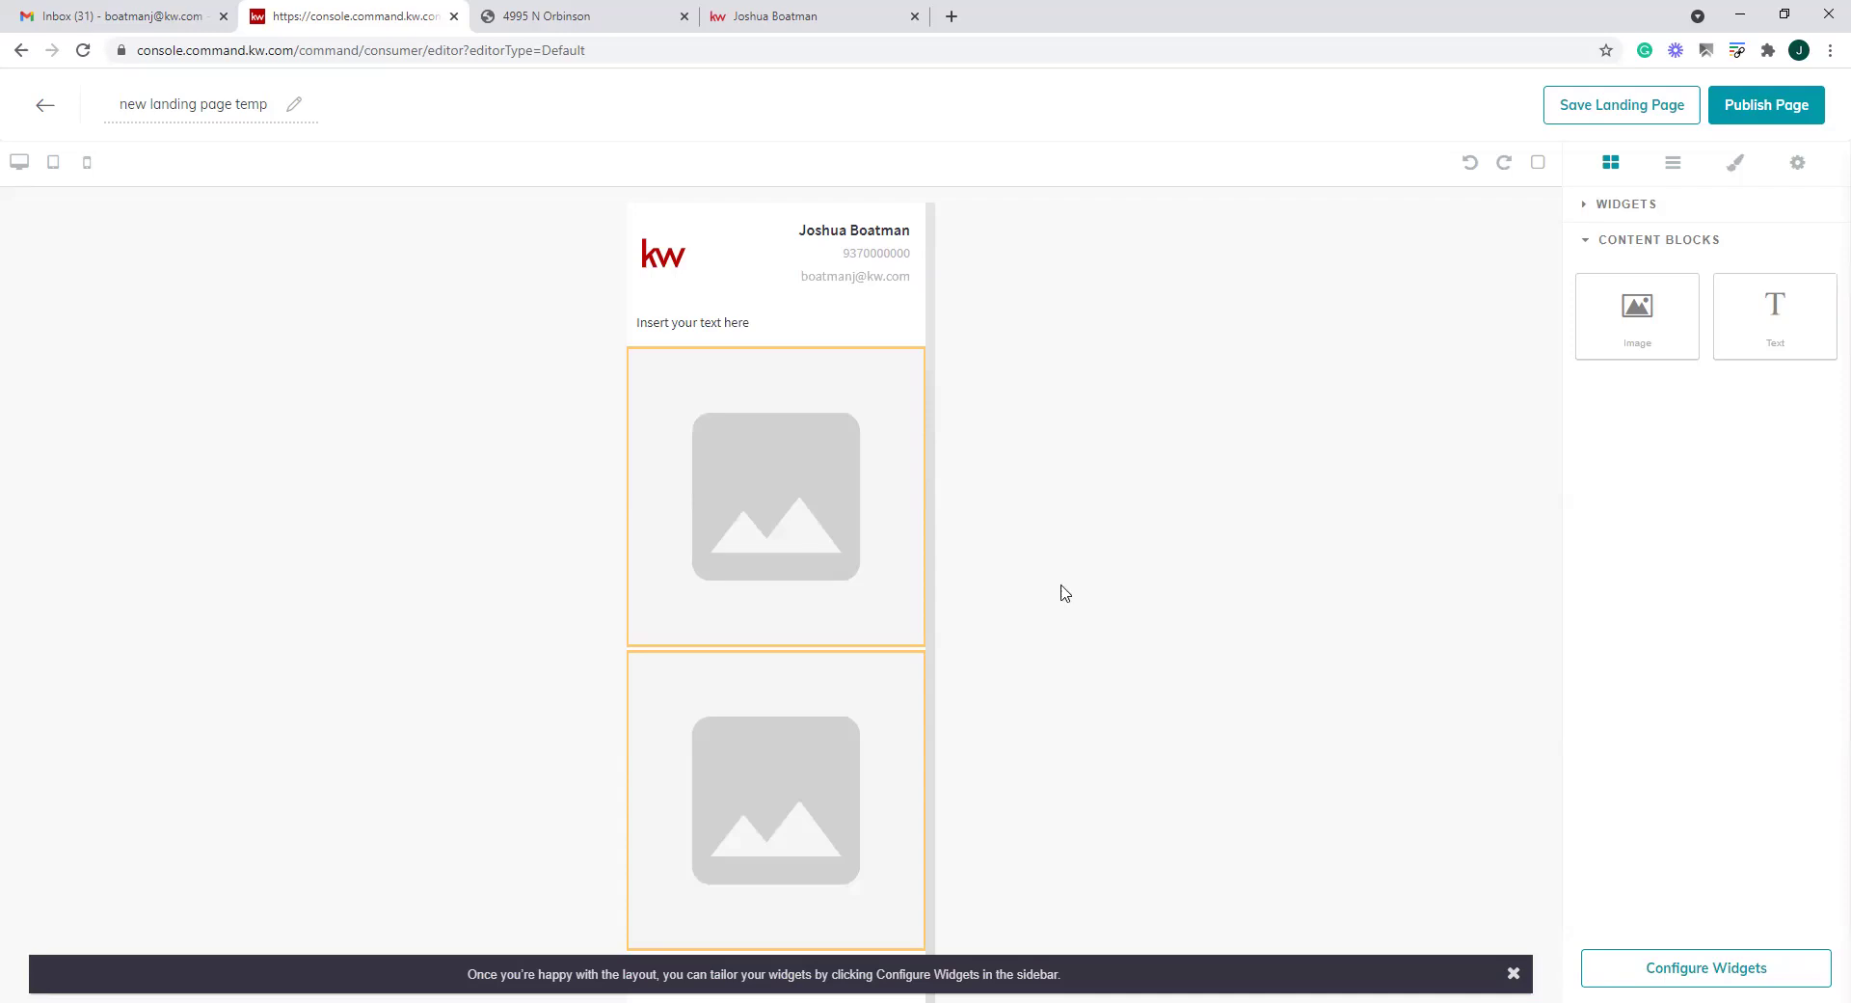
{"action": "left_click", "coordinate": [44, 104]}
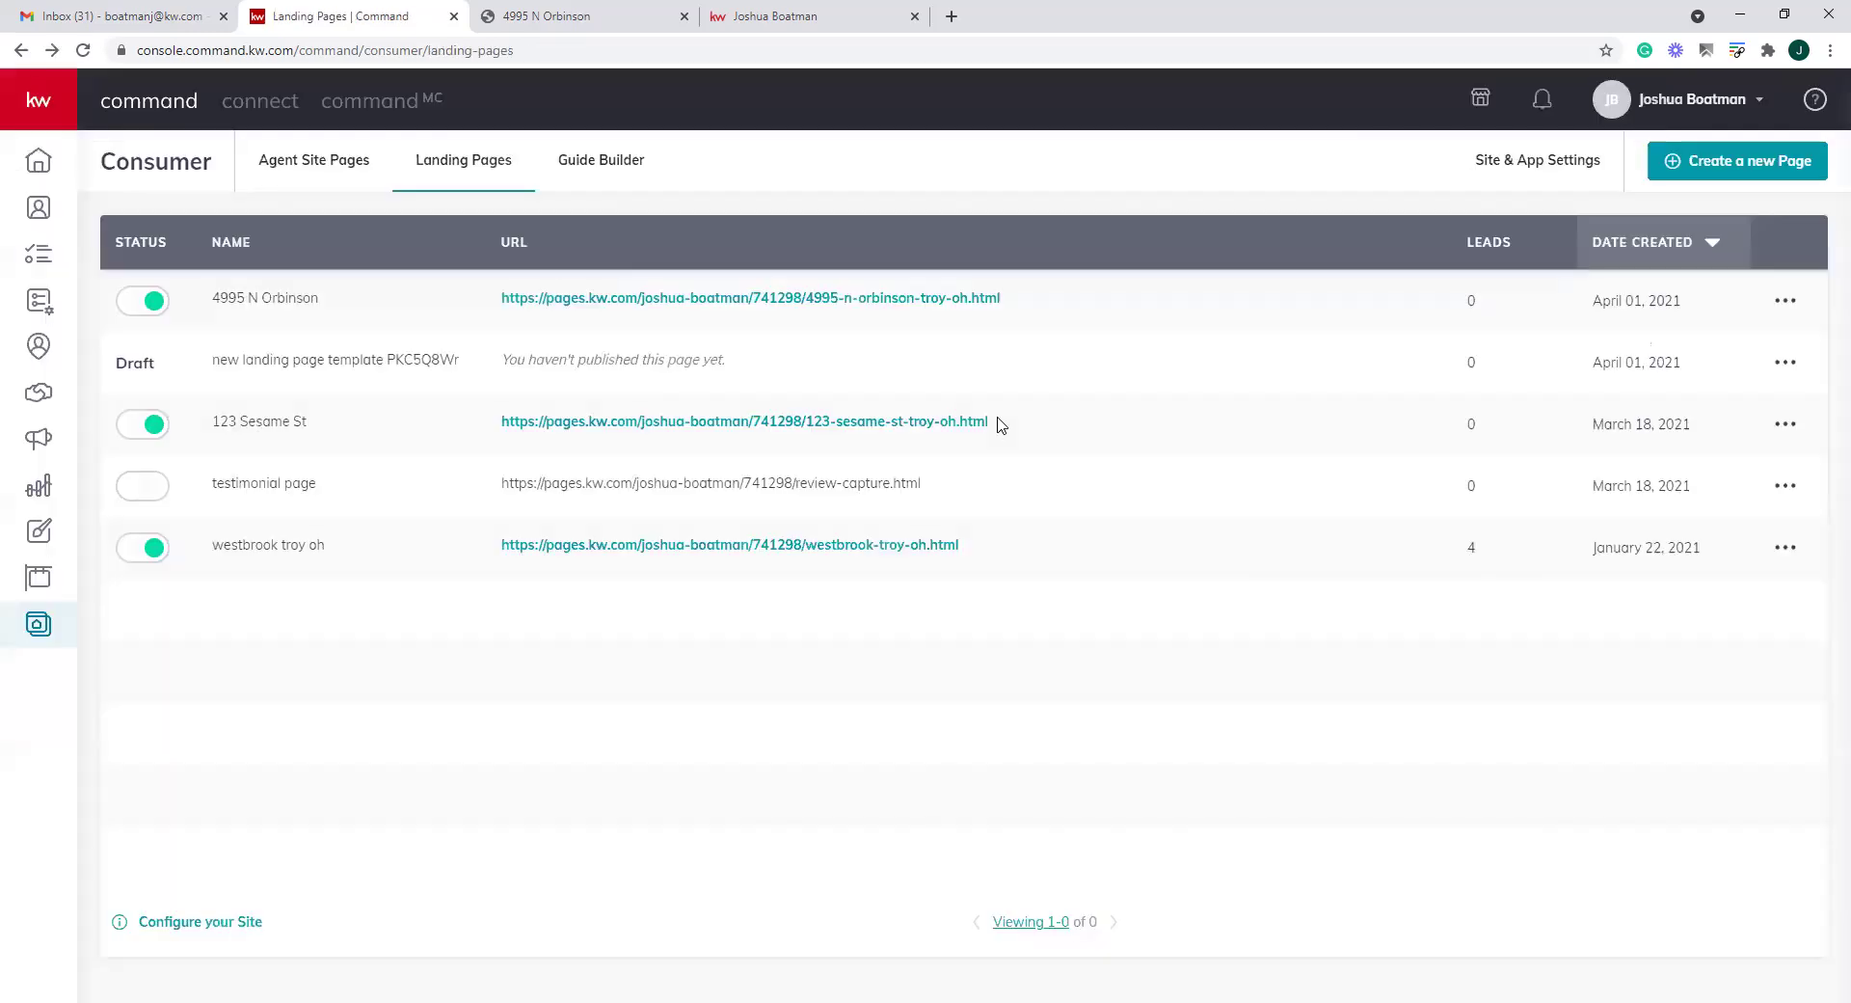
Create another new blank landing page
{"action": "left_click", "coordinate": [1740, 161]}
{"action": "left_click", "coordinate": [926, 583]}
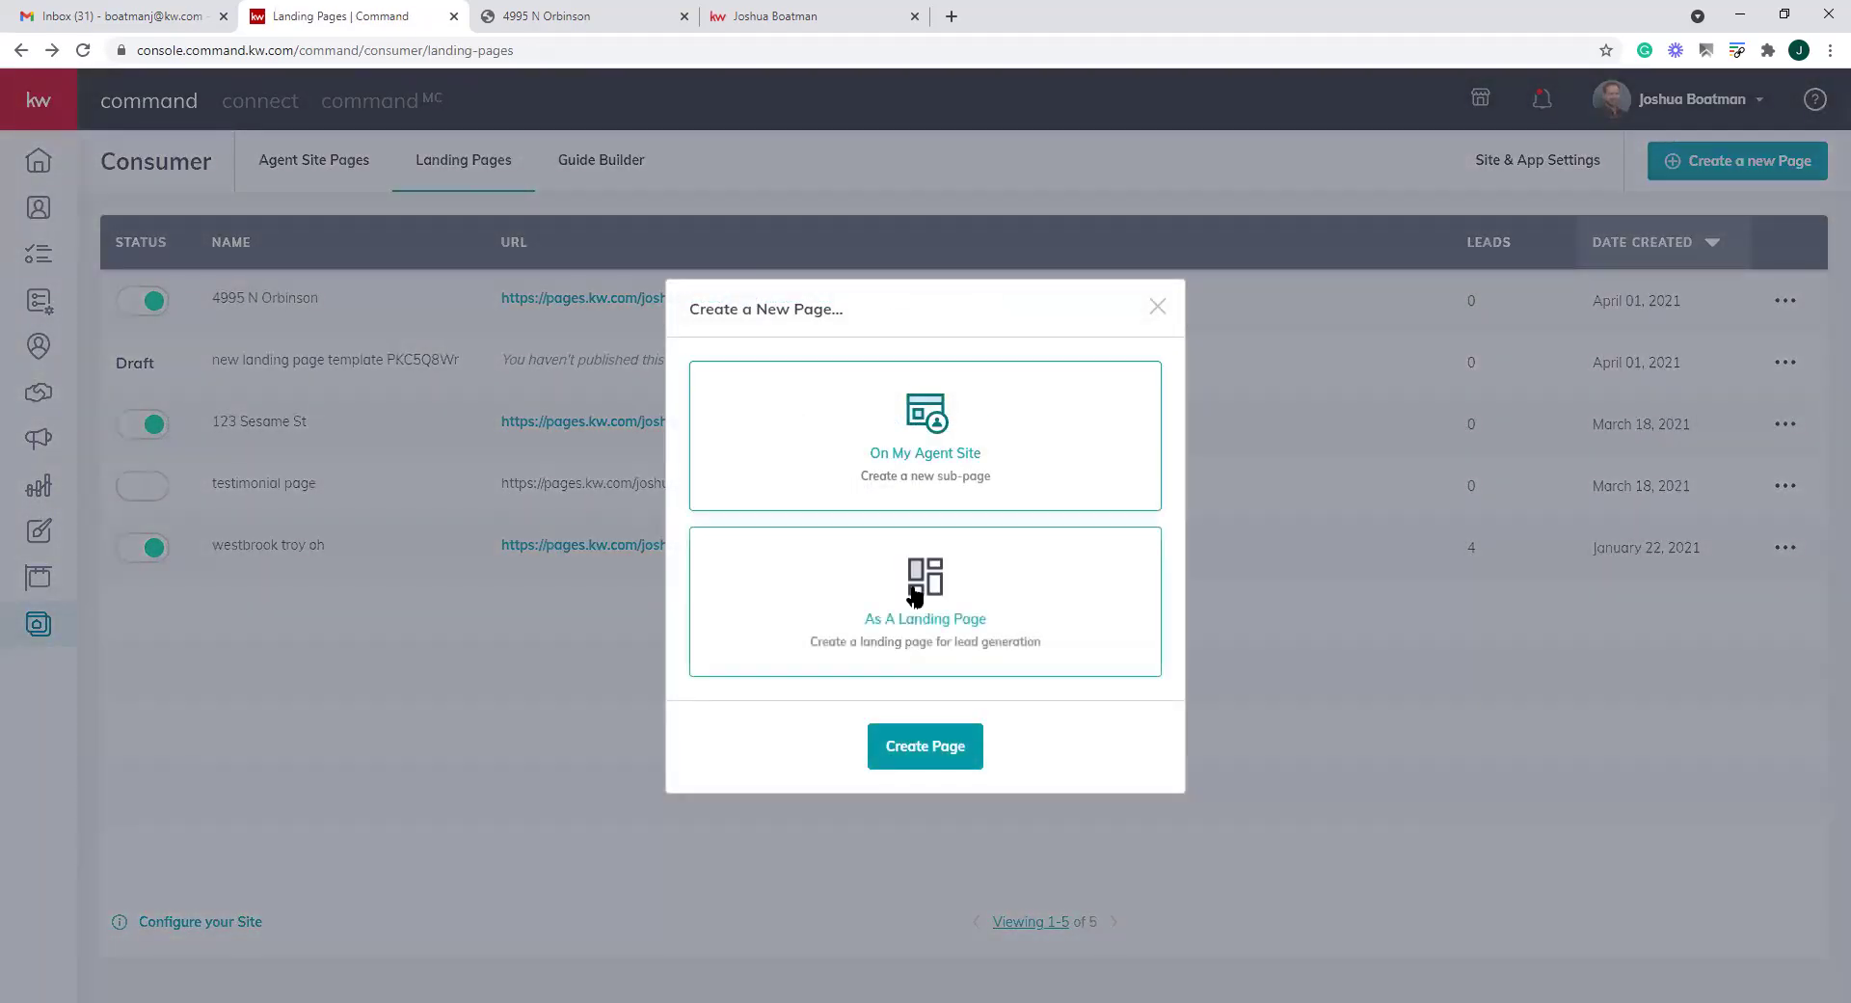
{"action": "left_click", "coordinate": [901, 746]}
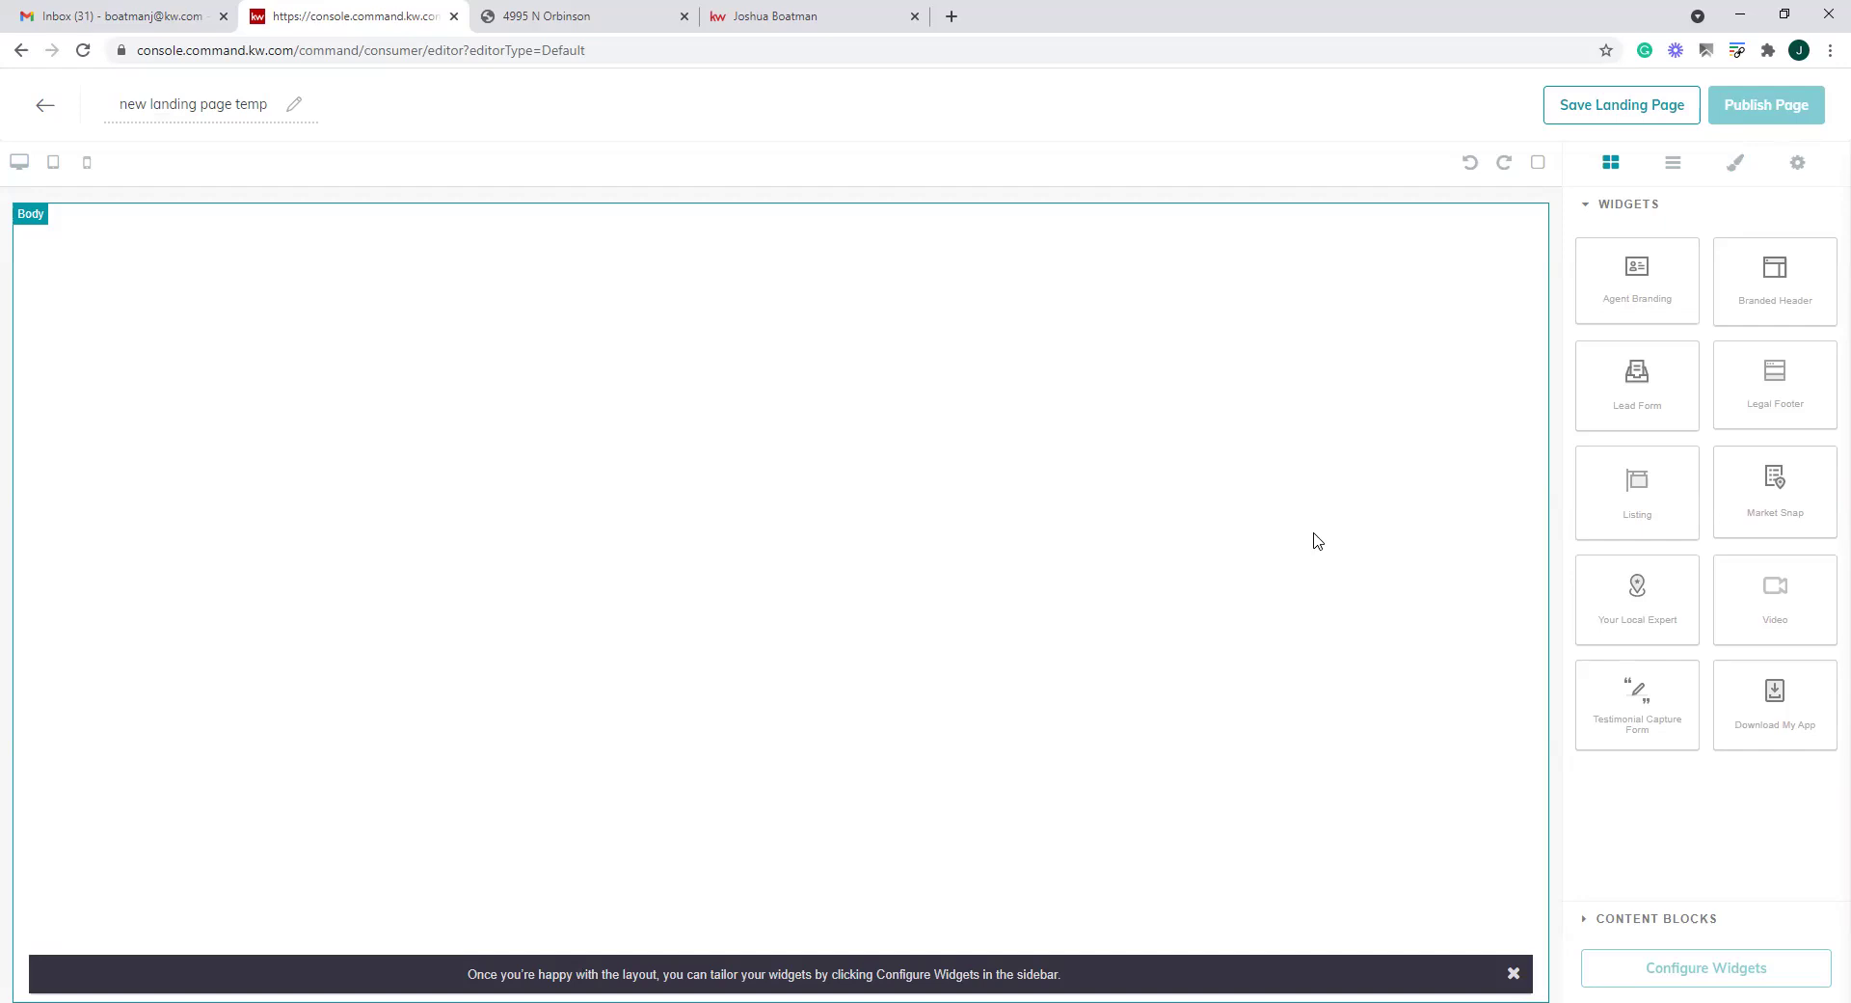
Add a branded header and a Video section, deleting the Your Local Expert block
{"action": "left_click_drag", "start_coordinate": [1774, 275], "coordinate": [925, 289]}
{"action": "left_click_drag", "start_coordinate": [1642, 615], "coordinate": [1034, 559]}
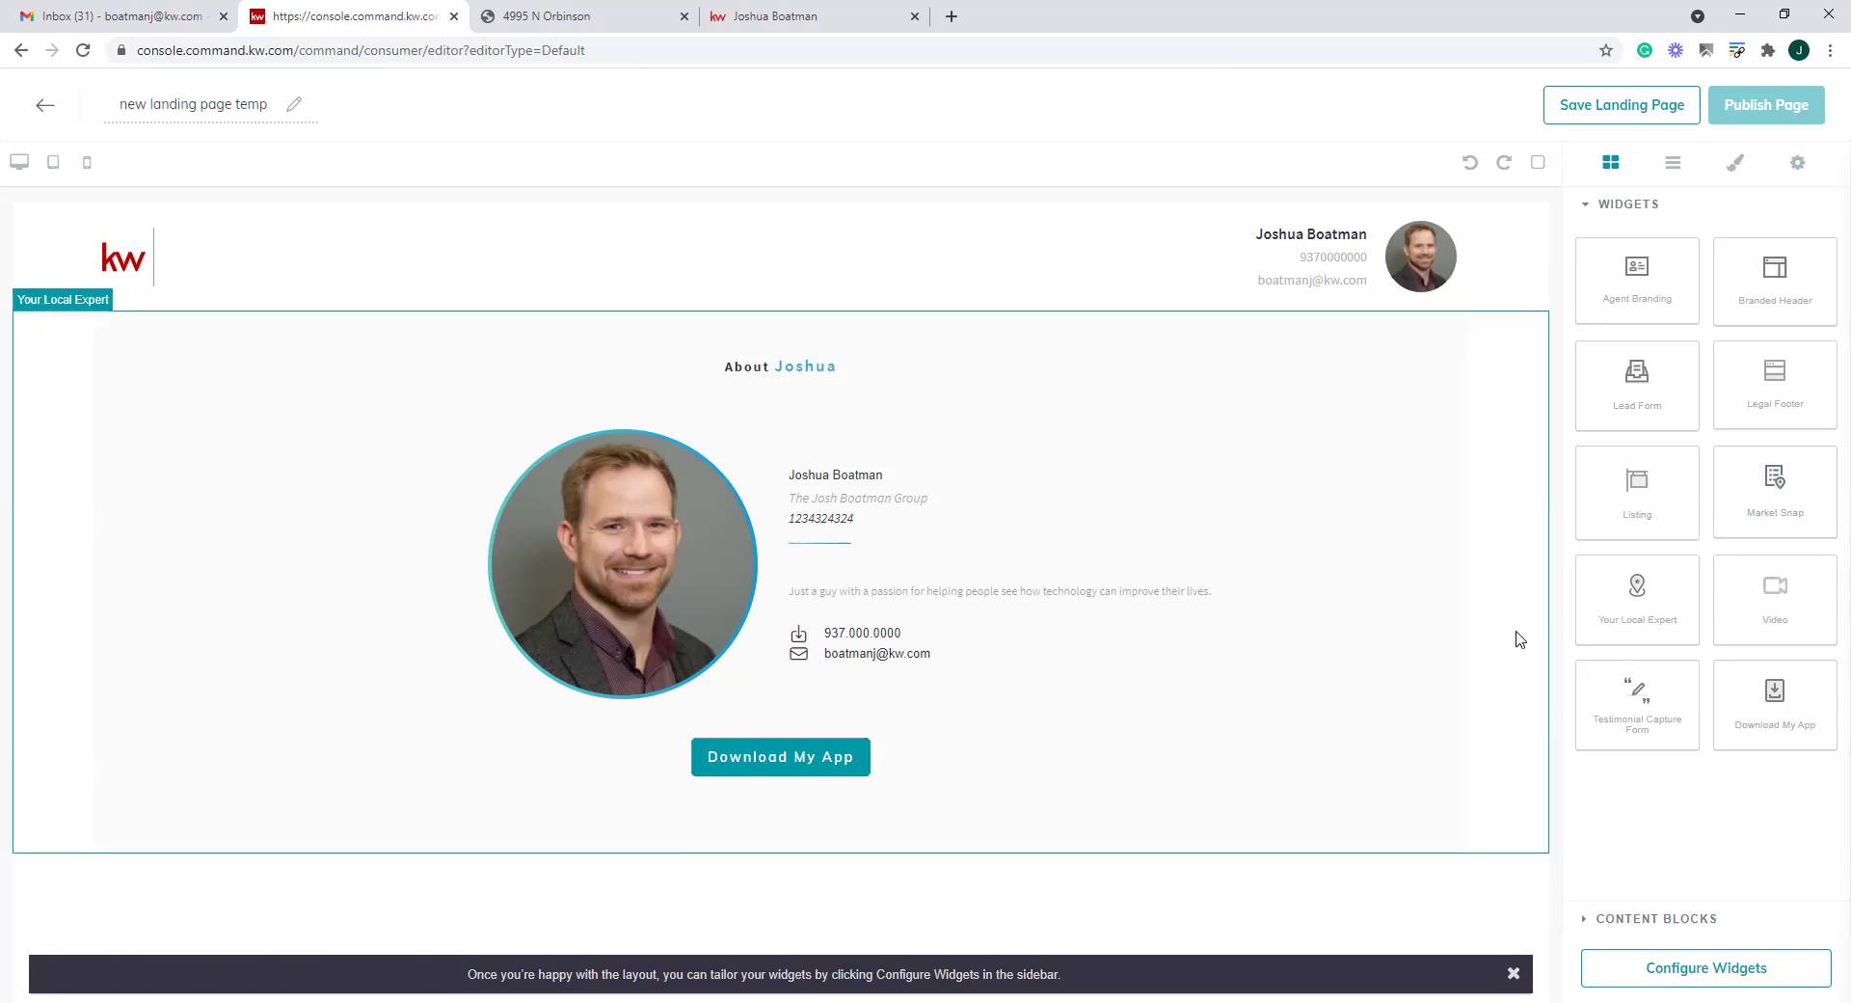
{"action": "left_click", "coordinate": [1195, 565]}
{"action": "left_click", "coordinate": [1536, 300]}
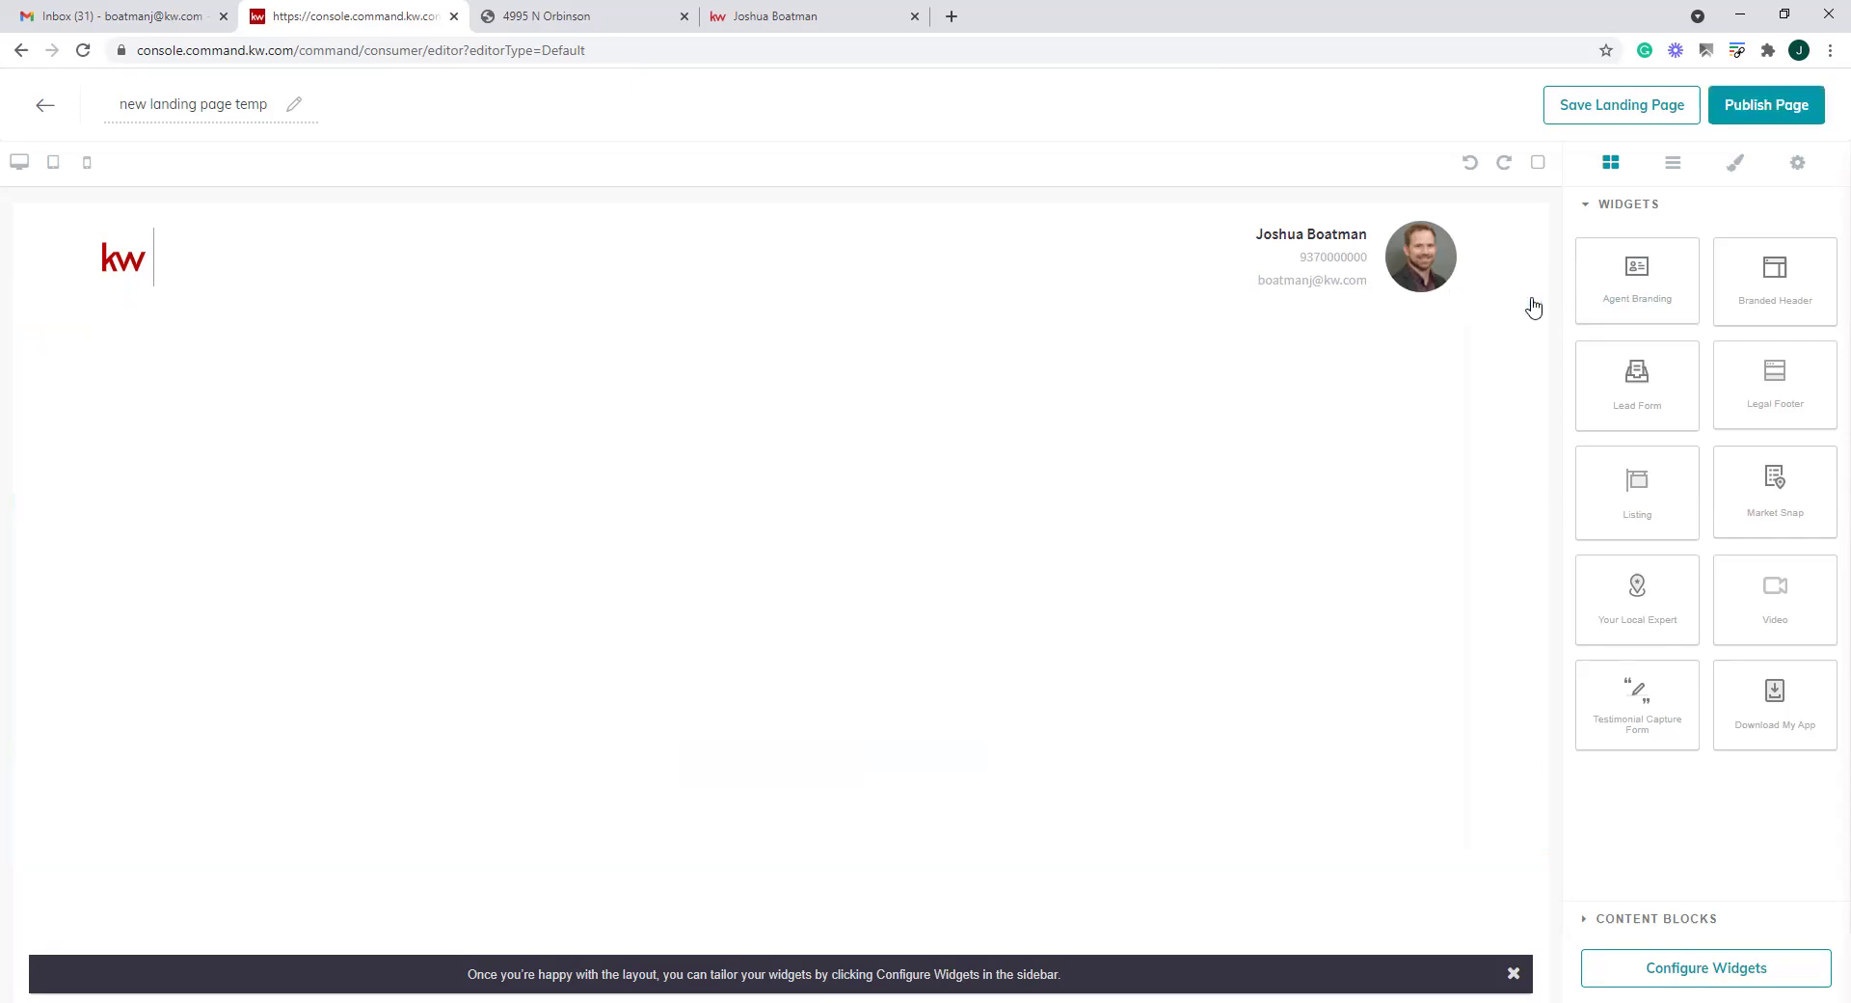
{"action": "left_click_drag", "start_coordinate": [1830, 584], "coordinate": [859, 566]}
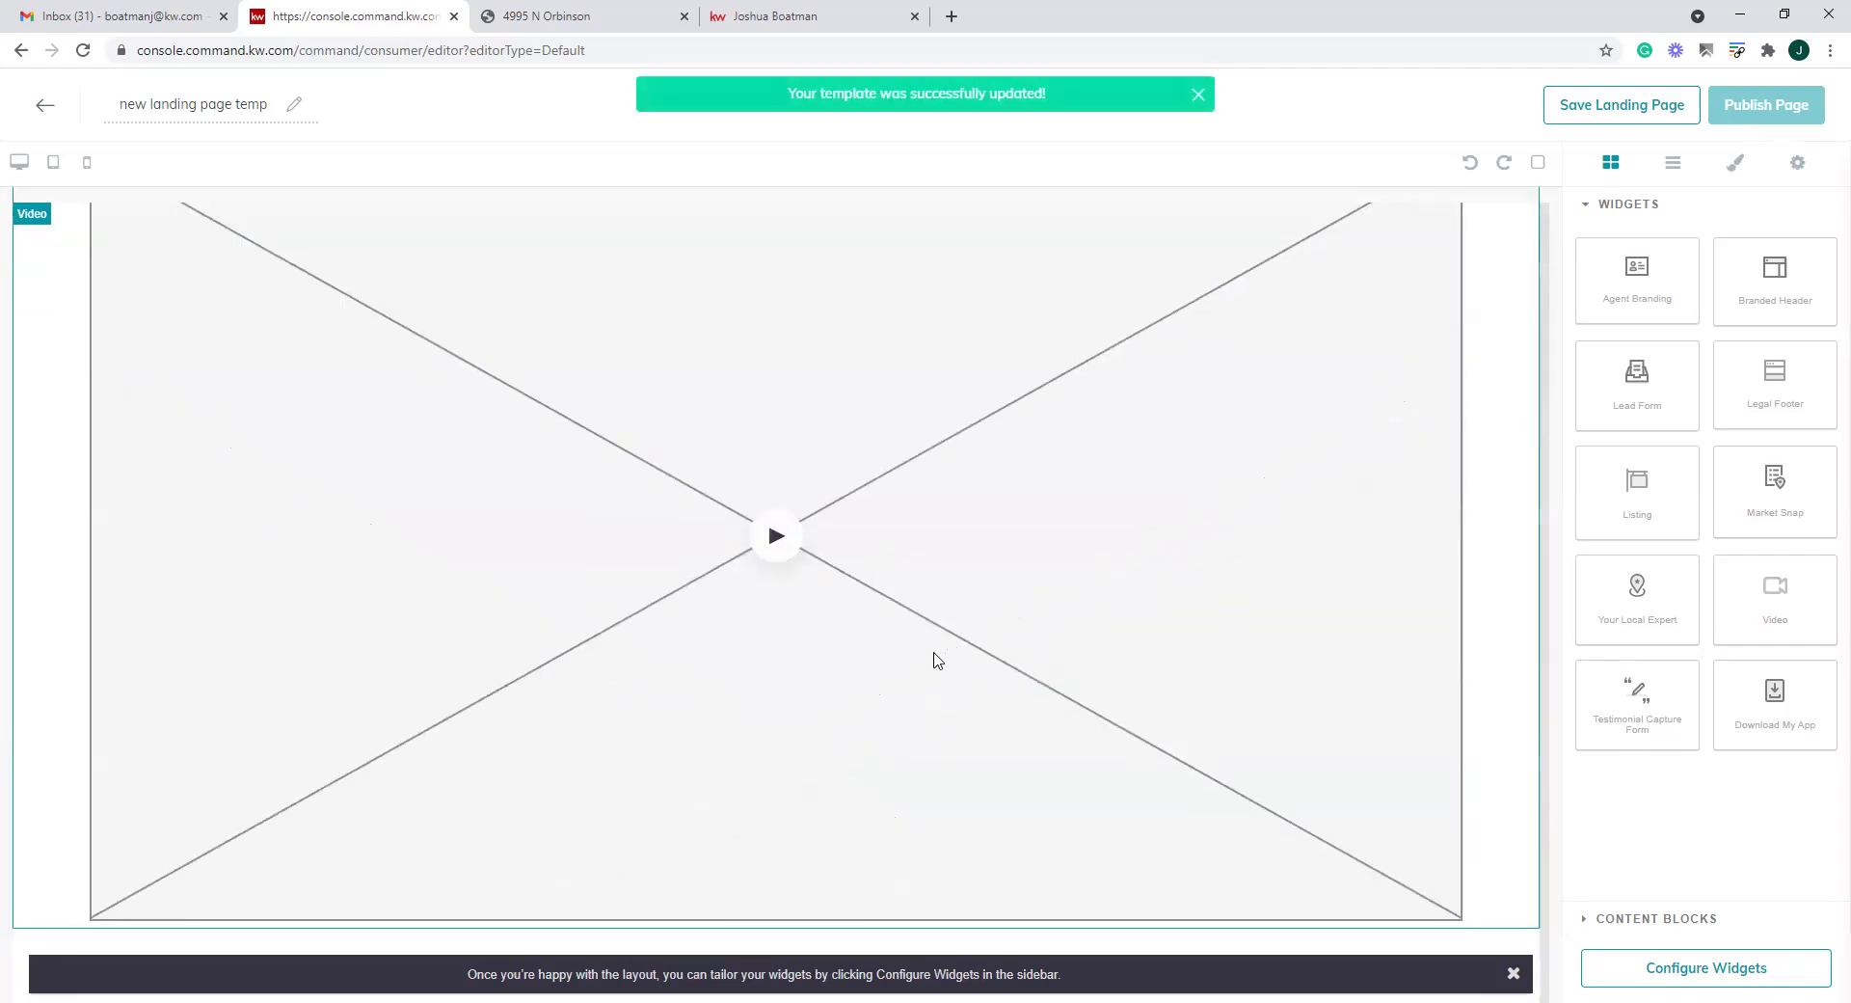
{"action": "scroll", "coordinate": [897, 608], "scroll_direction": "up", "scroll_amount": 3}
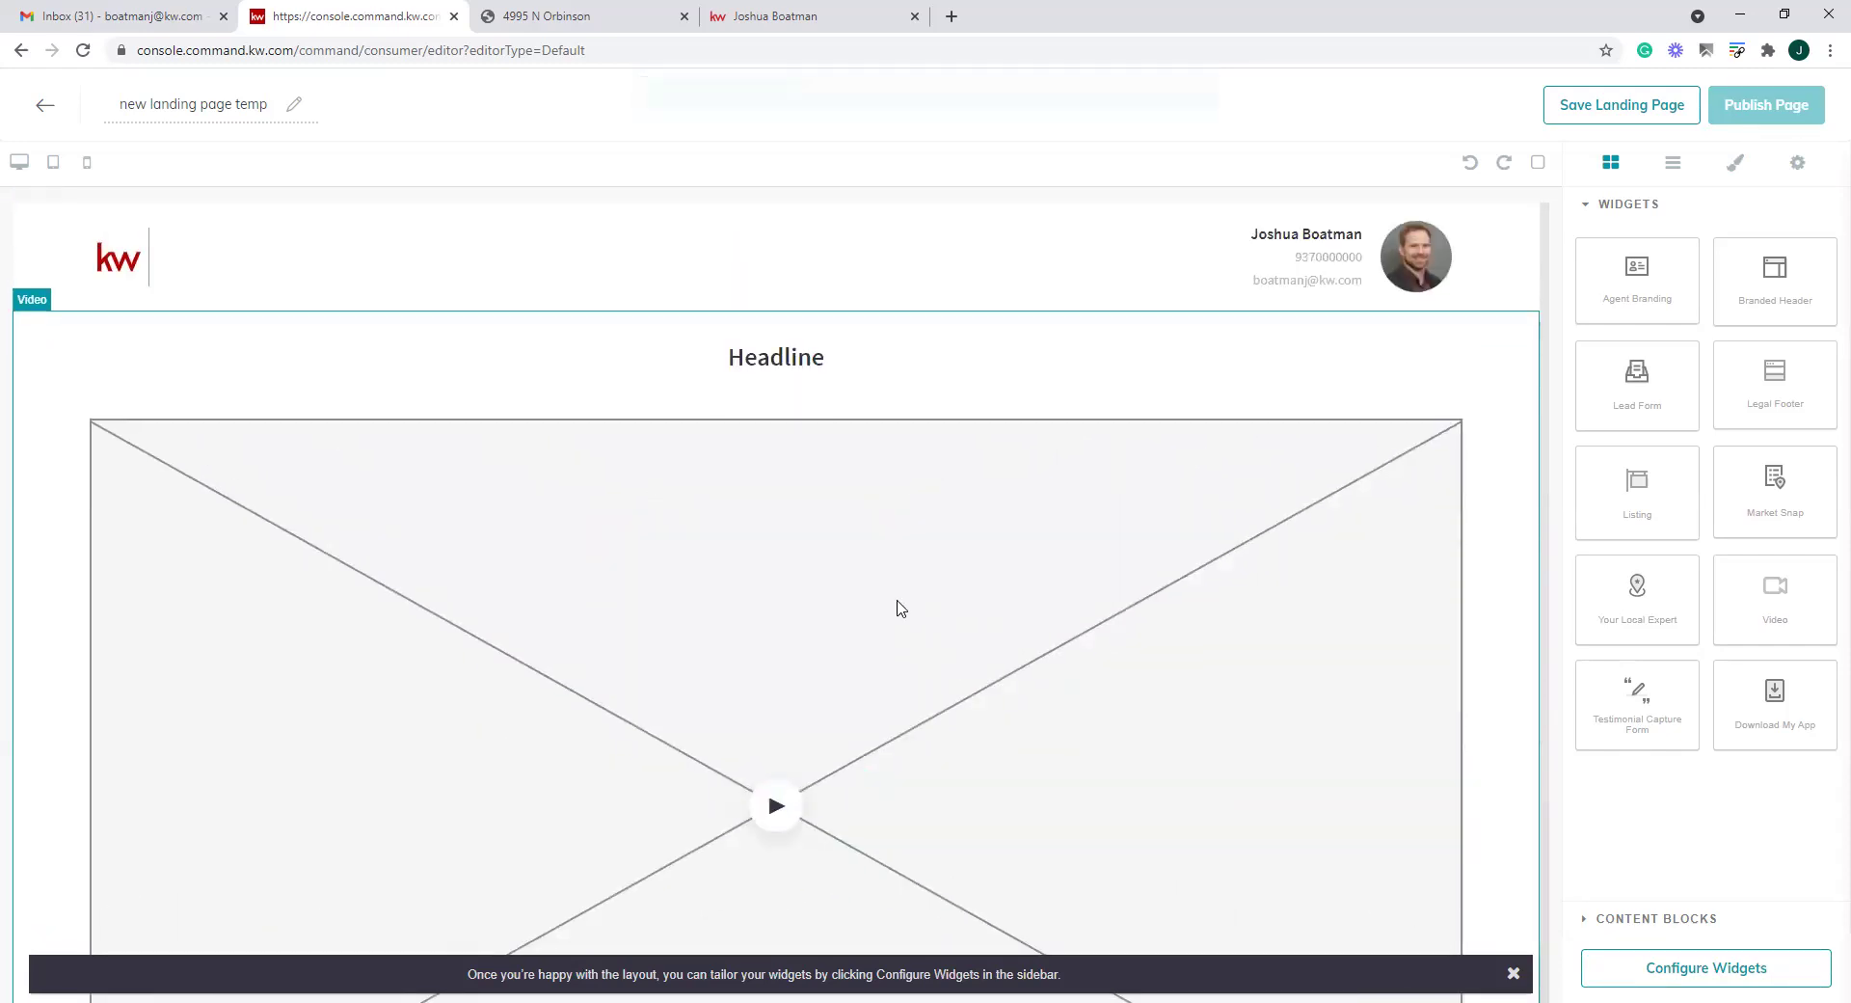
{"action": "left_click", "coordinate": [957, 744]}
{"action": "left_click", "coordinate": [1677, 971]}
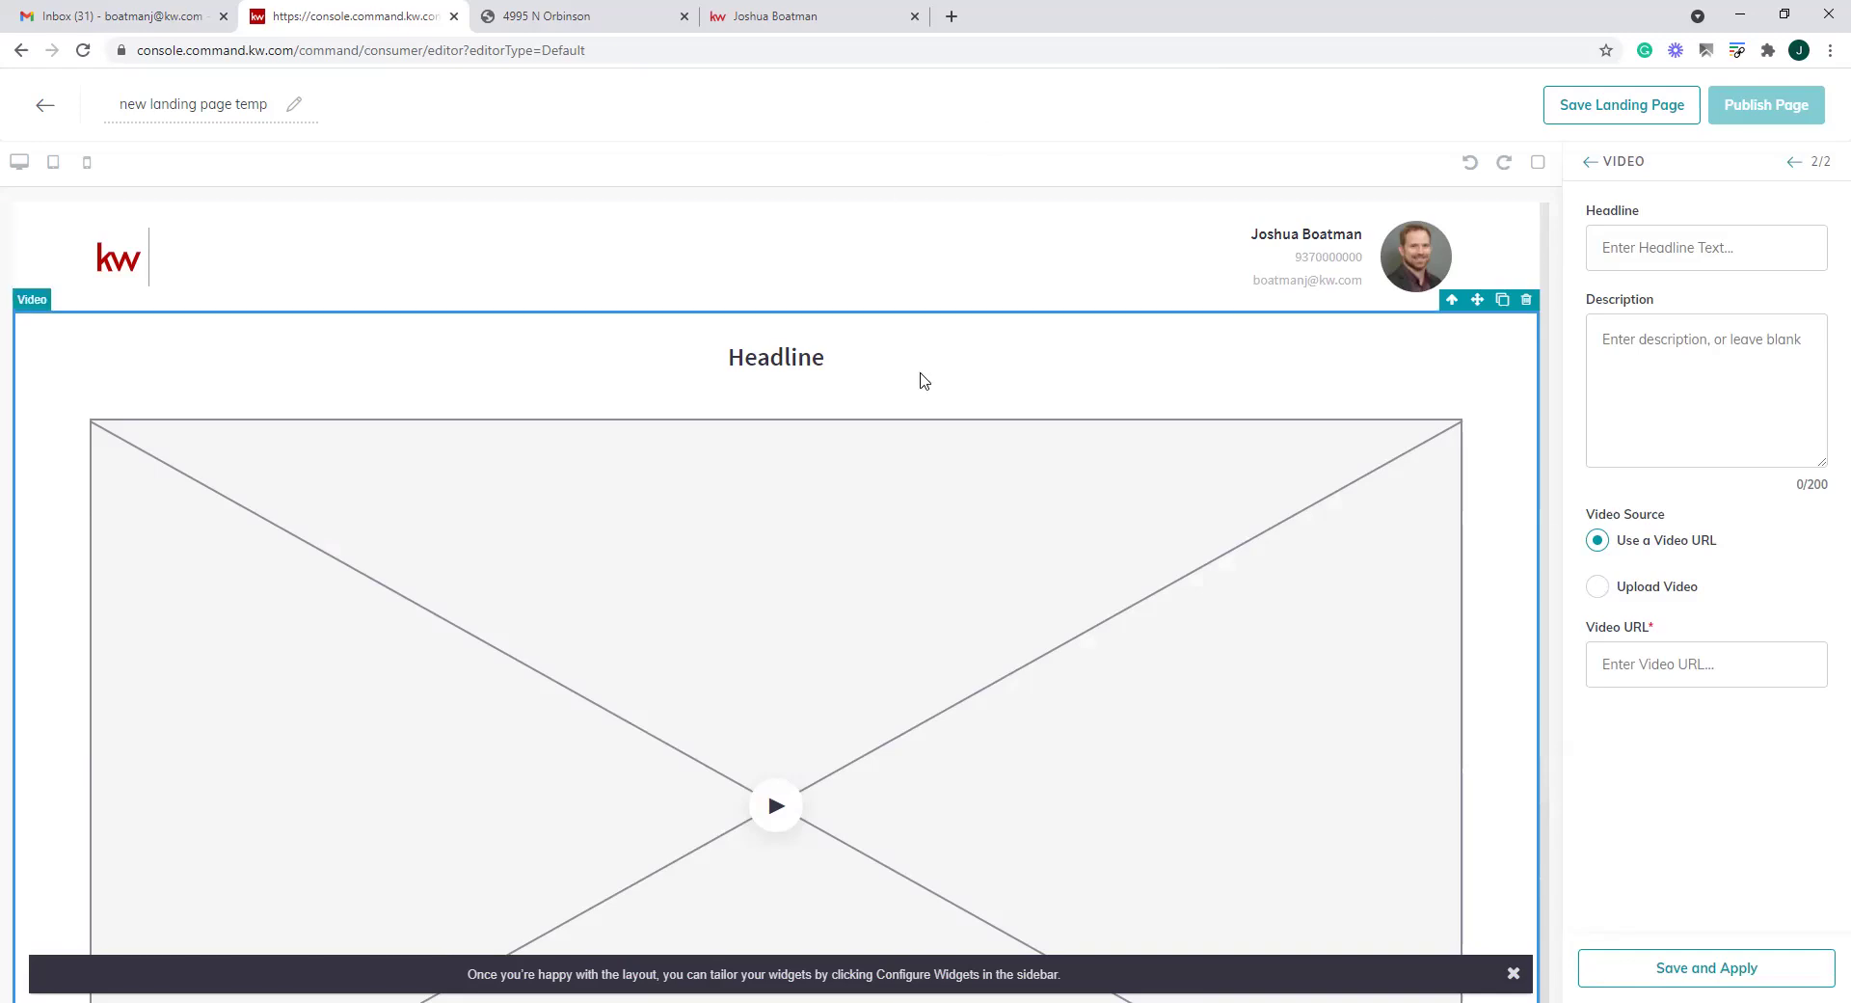
Enter the video headline 'Excited to See you at Shred Day'
{"action": "scroll", "coordinate": [918, 629], "scroll_direction": "down", "scroll_amount": 1}
{"action": "scroll", "coordinate": [918, 628], "scroll_direction": "down", "scroll_amount": 2}
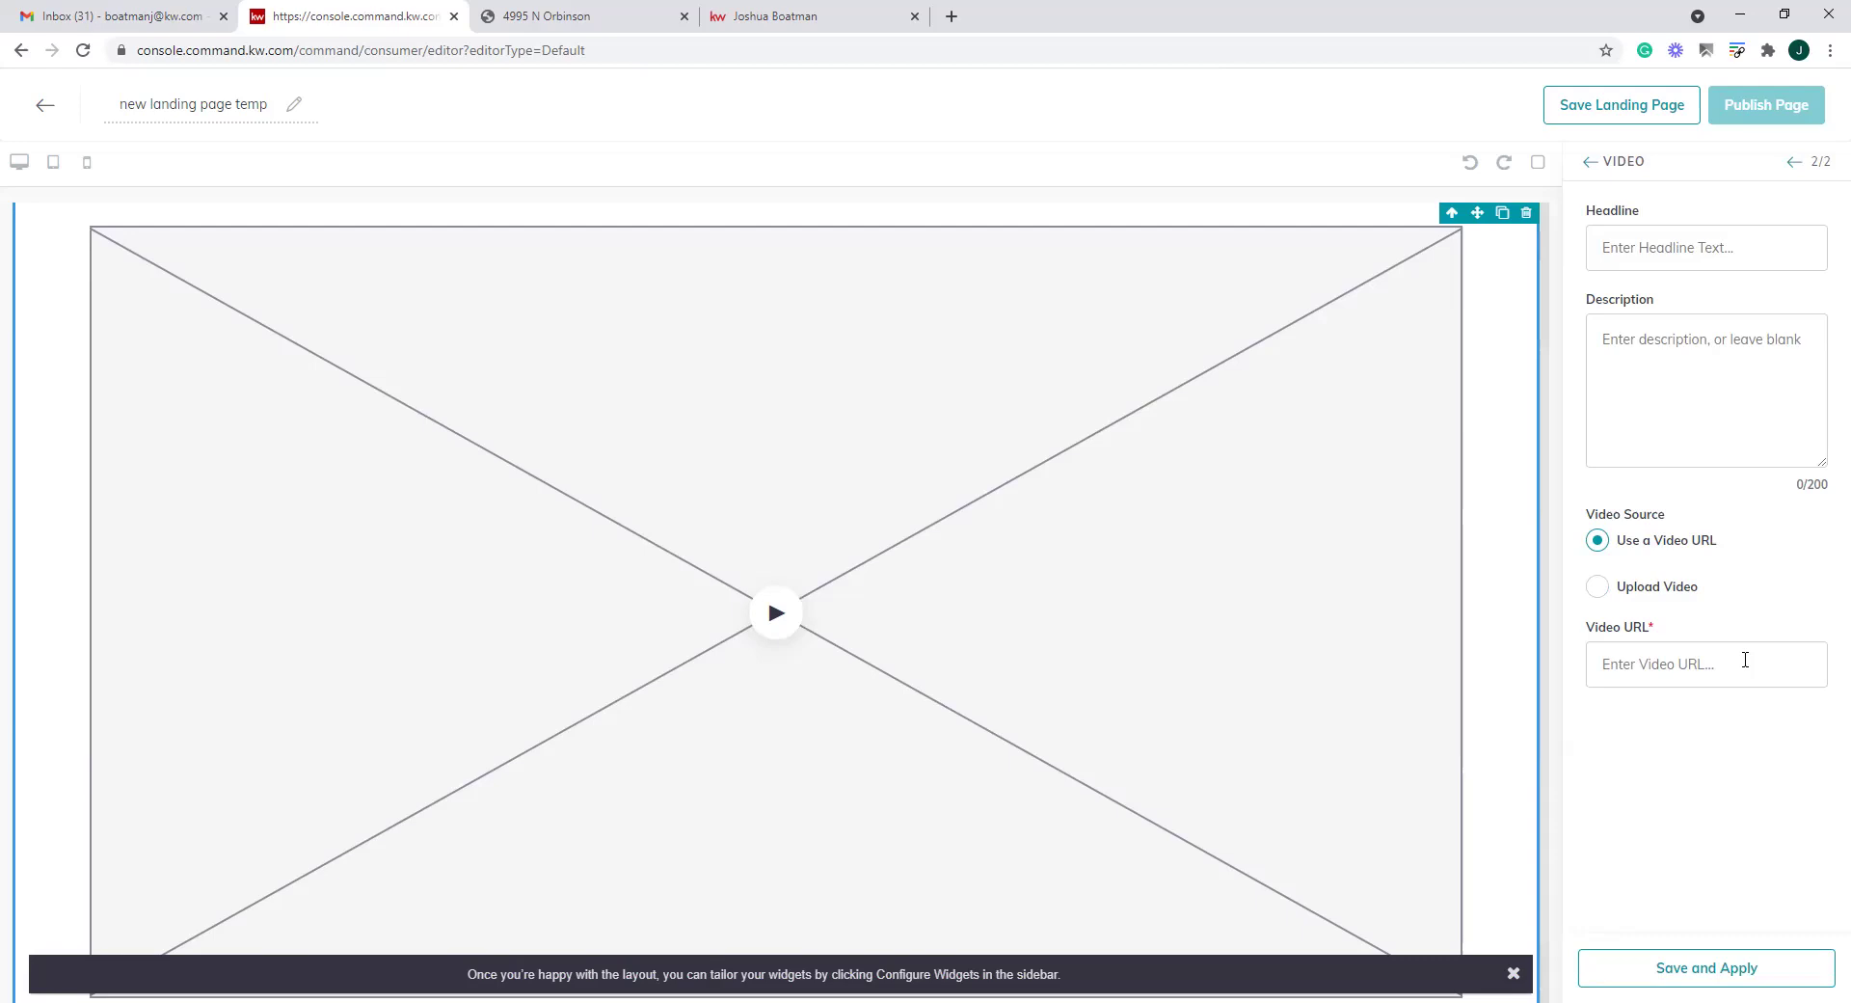
{"action": "left_click", "coordinate": [1712, 254]}
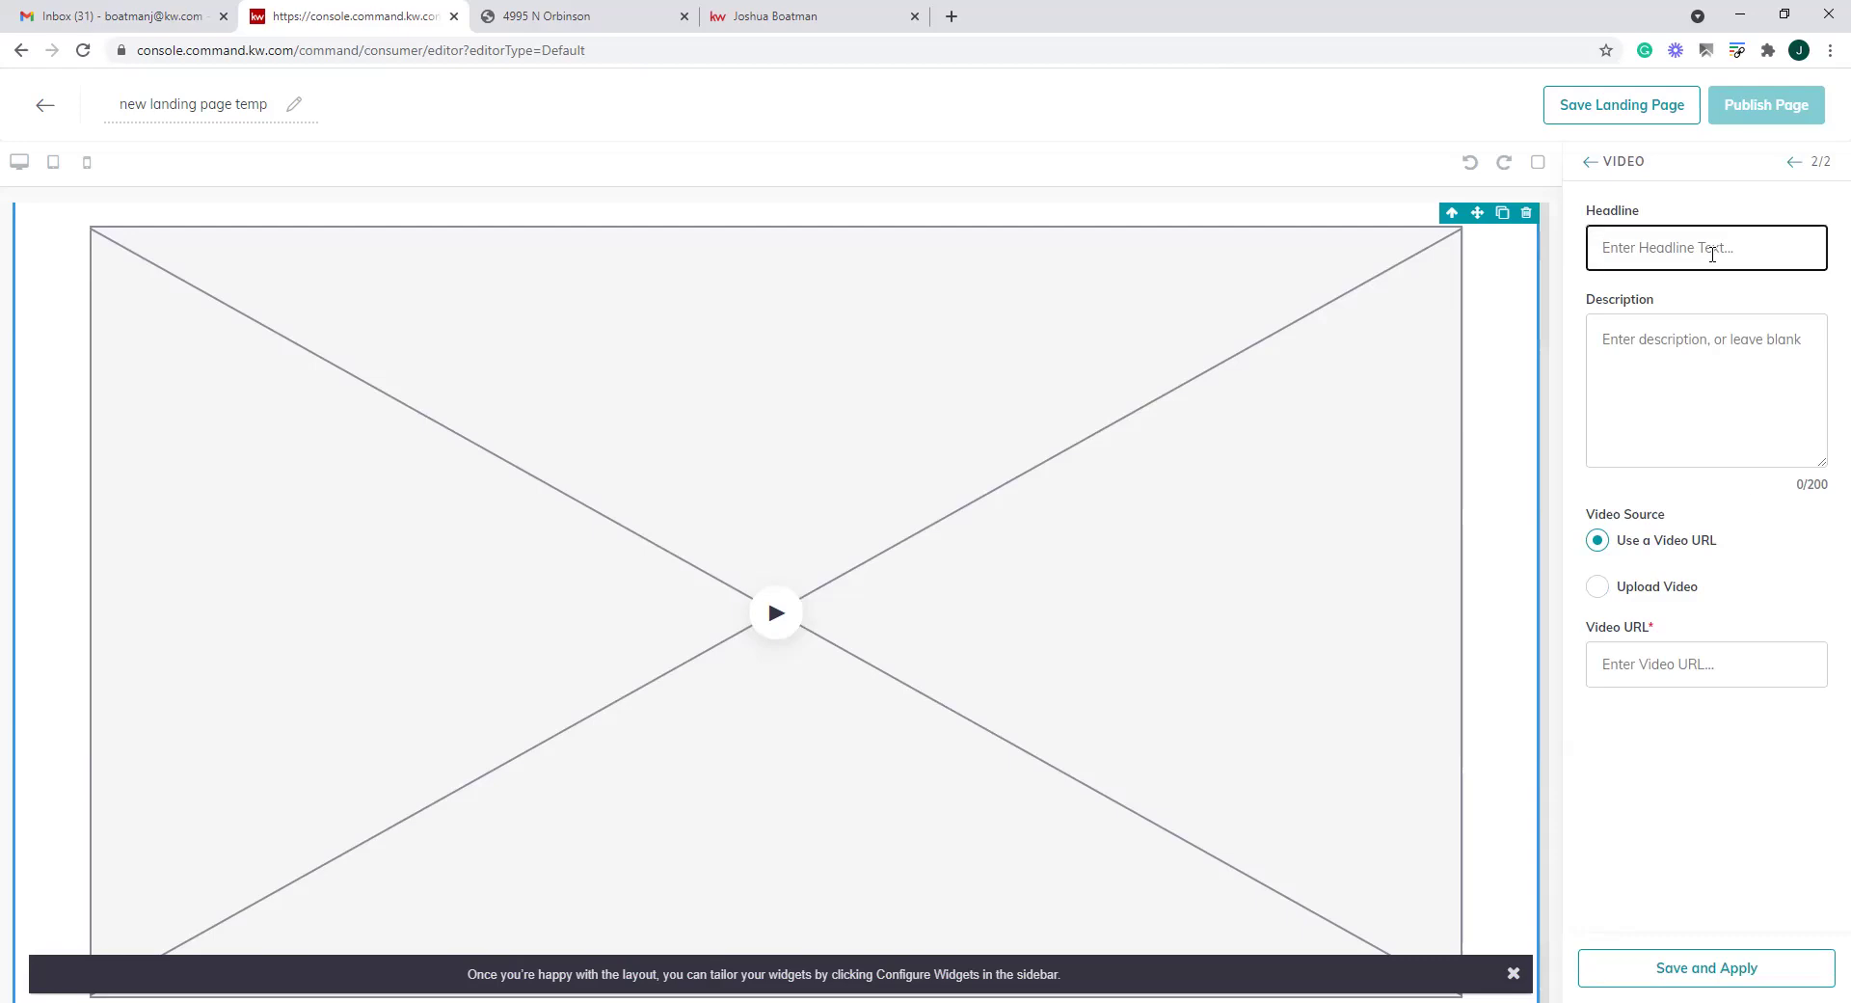
{"action": "type", "text": "Wil"}
{"action": "key", "text": "BackSpace"}
{"action": "key", "text": "BackSpace"}
{"action": "key", "text": "BackSpace"}
{"action": "type", "text": "Excited to Me"}
{"action": "type", "text": "et"}
{"action": "key", "text": "BackSpace"}
{"action": "key", "text": "BackSpace"}
{"action": "key", "text": "BackSpace"}
{"action": "key", "text": "BackSpace"}
{"action": "key", "text": "BackSpace"}
{"action": "type", "text": "See you at Shred Day"}
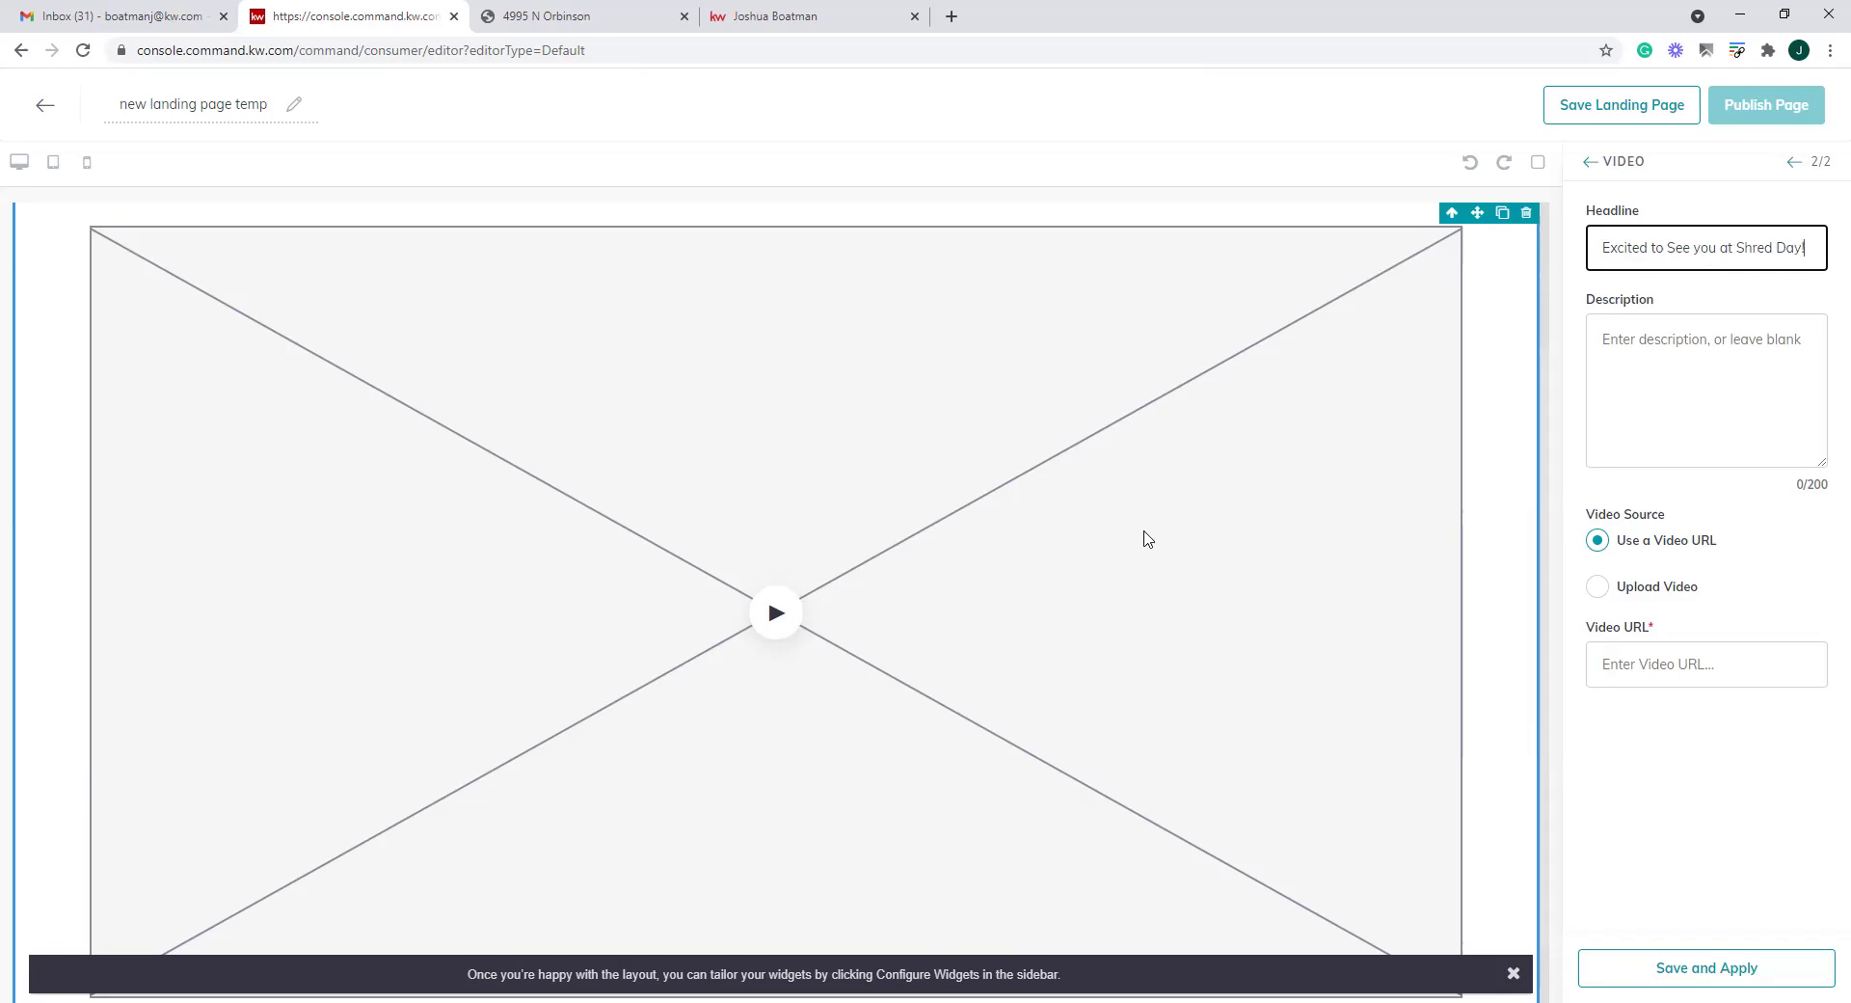
{"action": "scroll", "coordinate": [1144, 537], "scroll_direction": "up", "scroll_amount": 2}
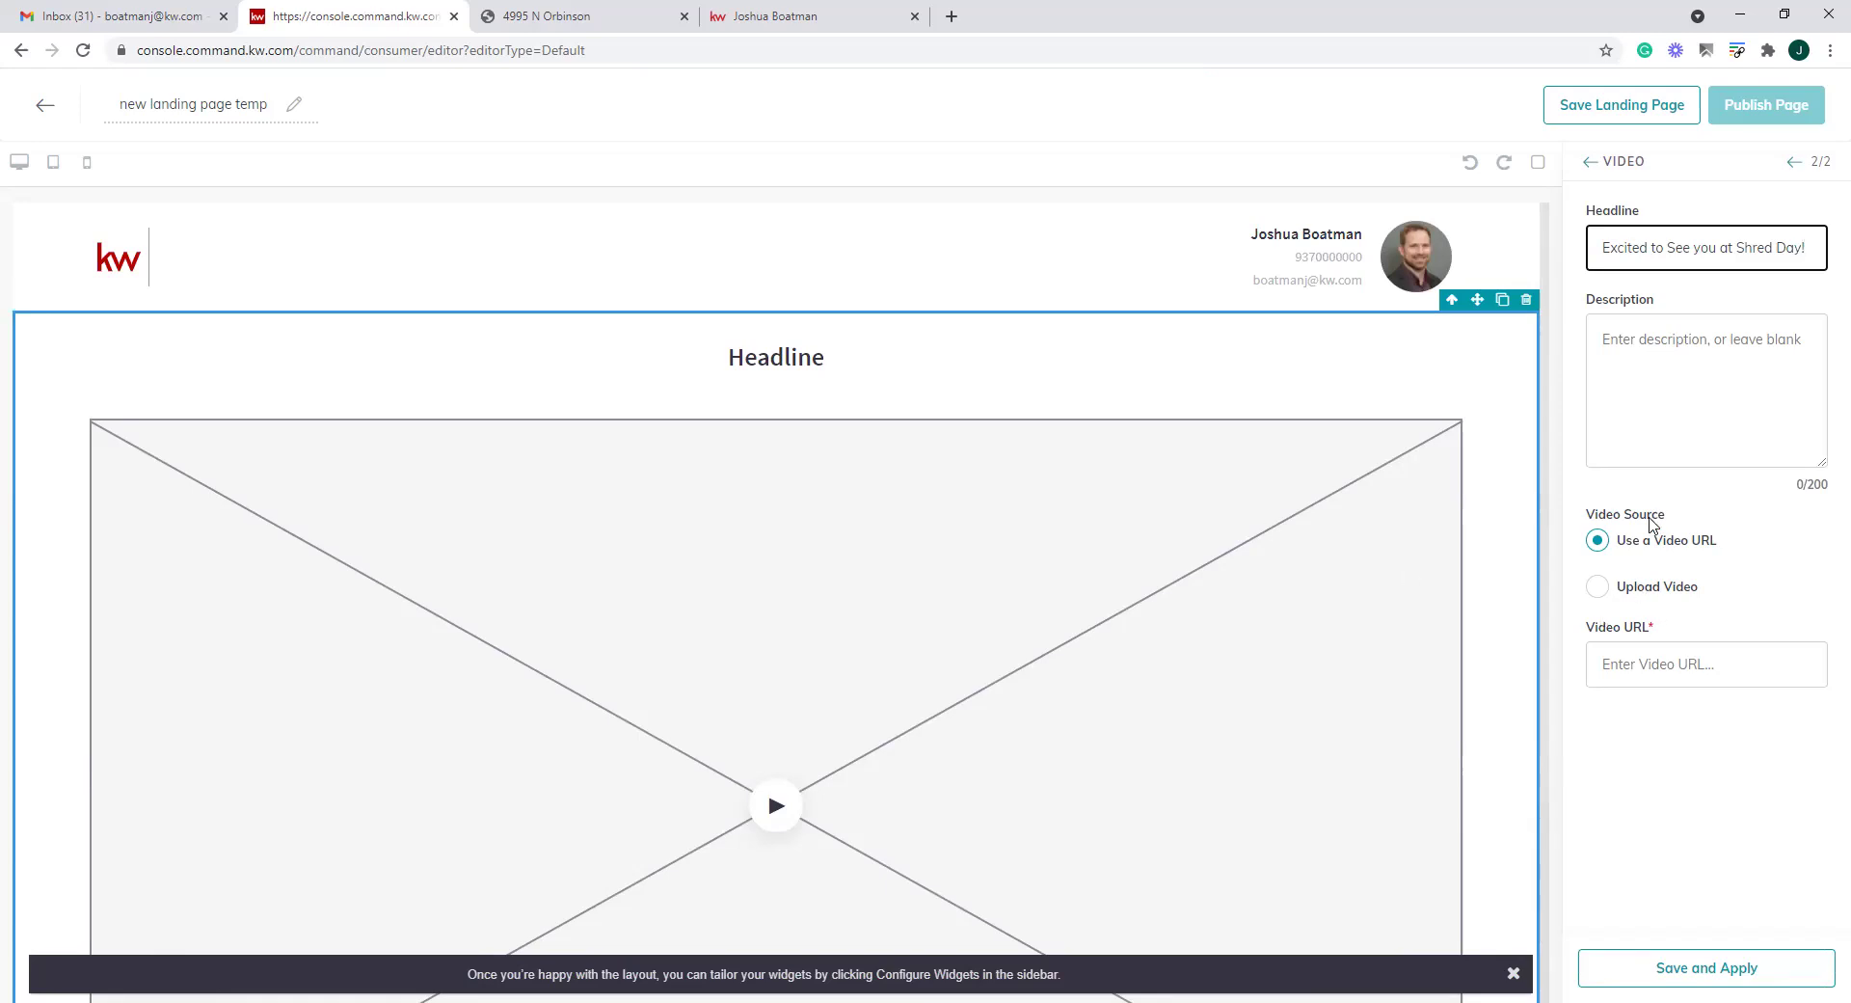
{"action": "left_click", "coordinate": [1589, 598]}
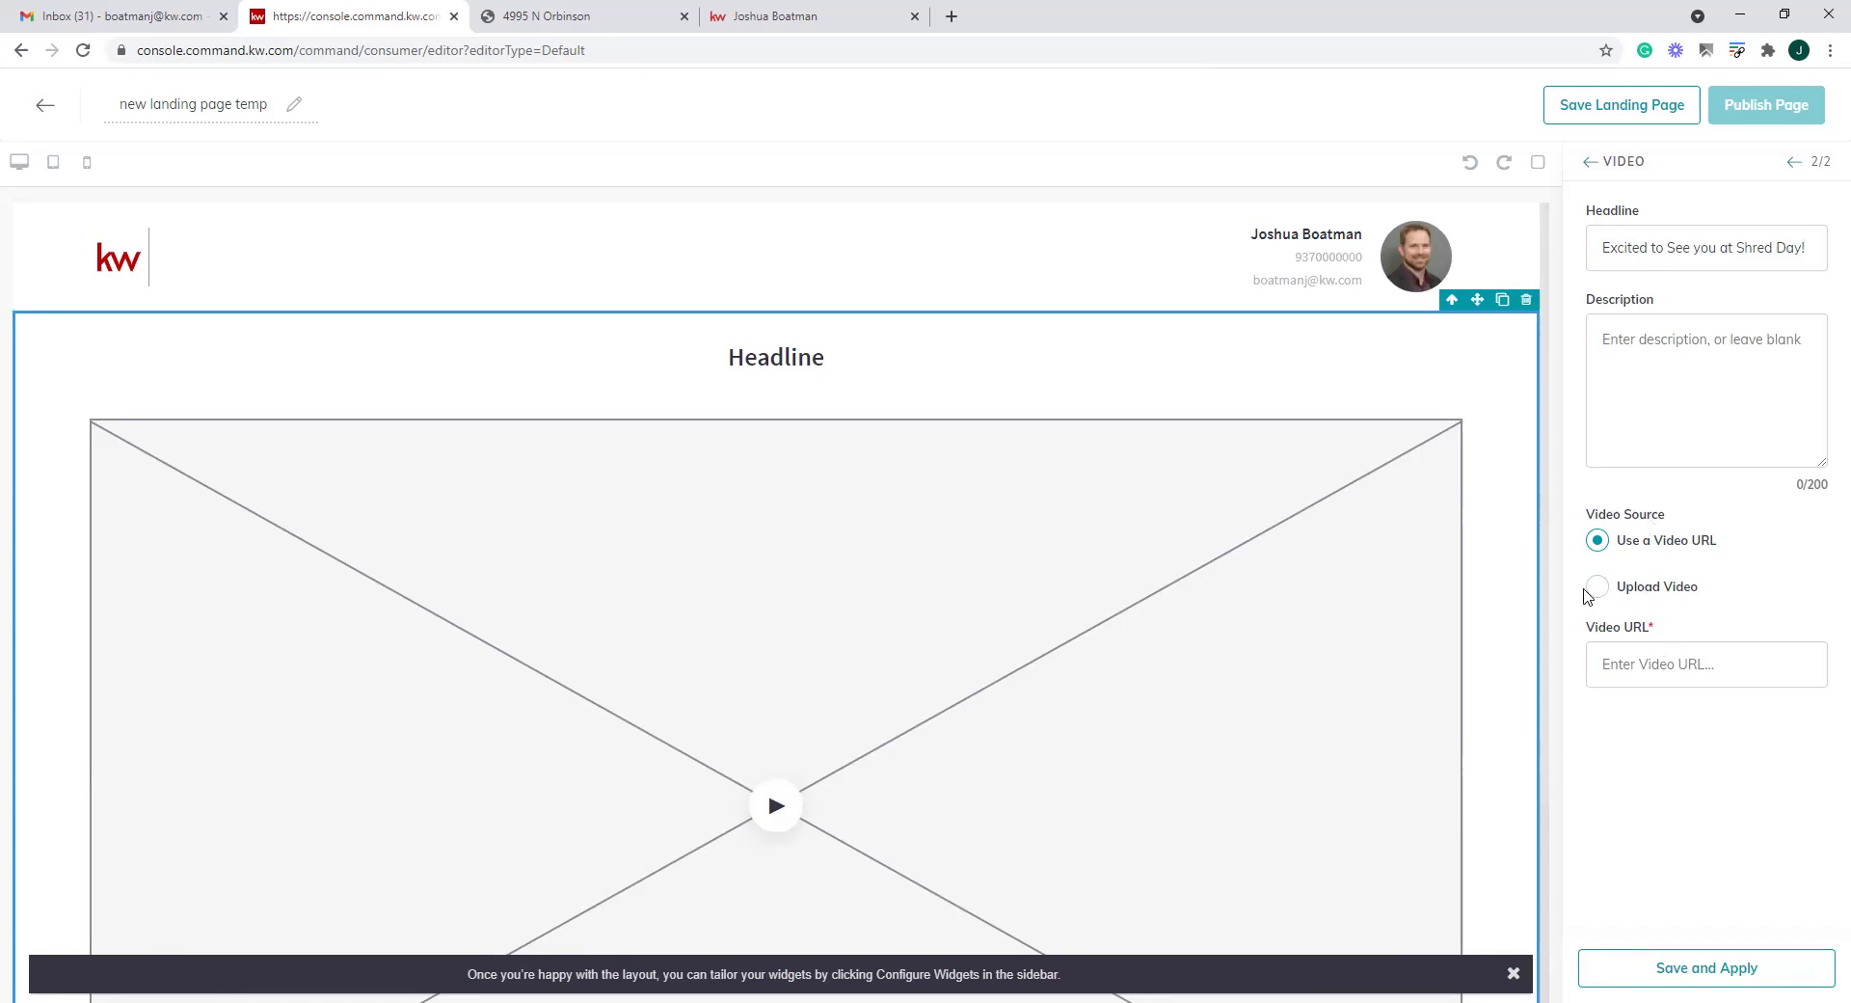
{"action": "left_click", "coordinate": [1596, 590]}
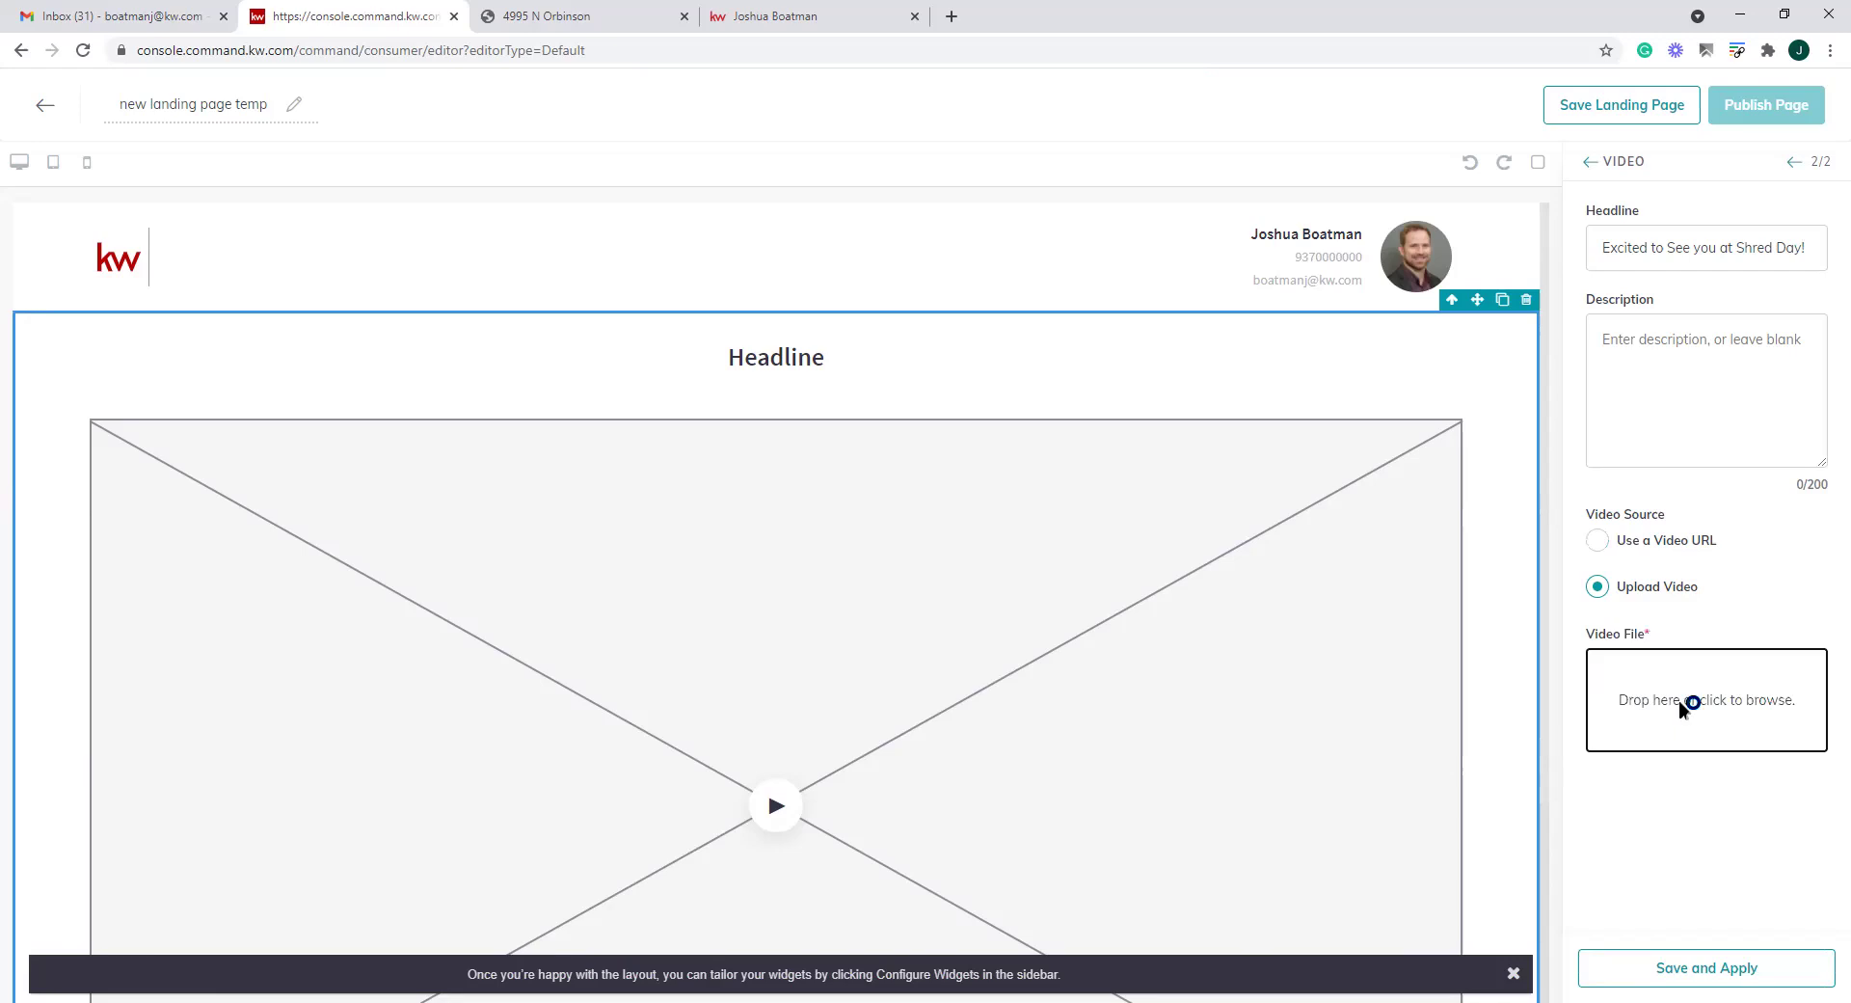
{"action": "left_click", "coordinate": [1682, 710]}
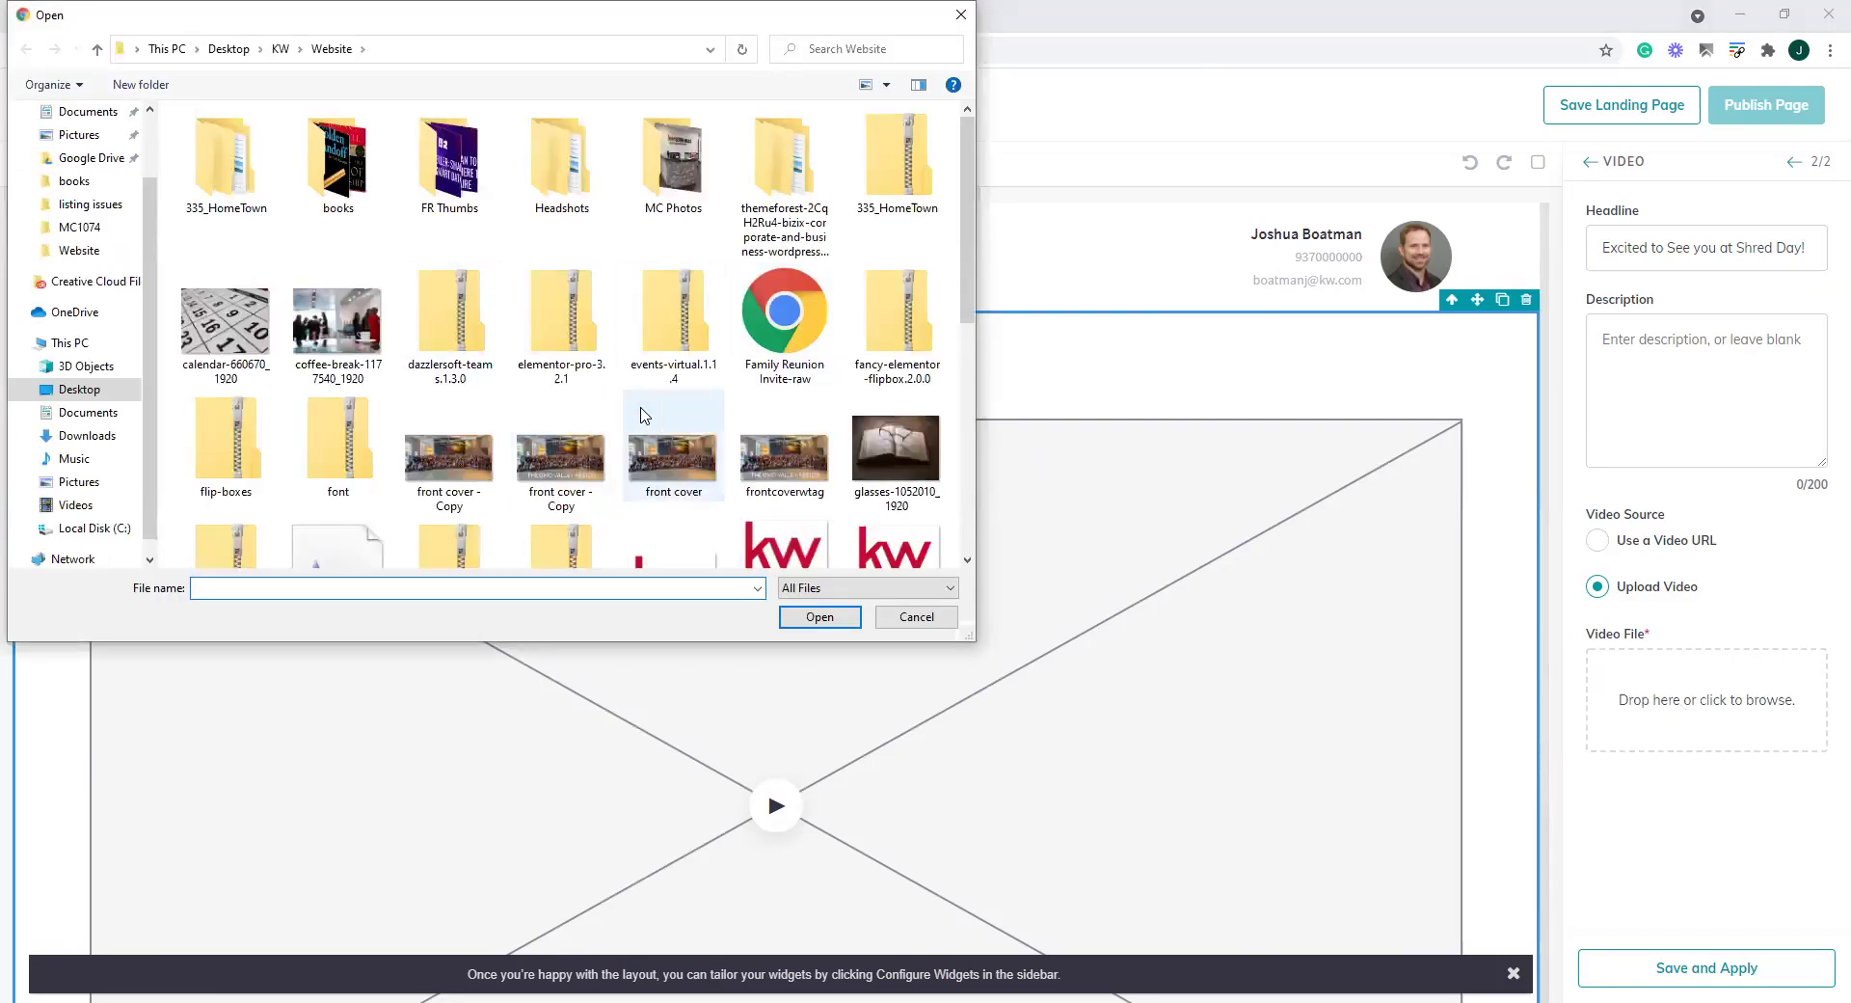
{"action": "scroll", "coordinate": [463, 216], "scroll_direction": "down", "scroll_amount": 5}
{"action": "left_click", "coordinate": [940, 613]}
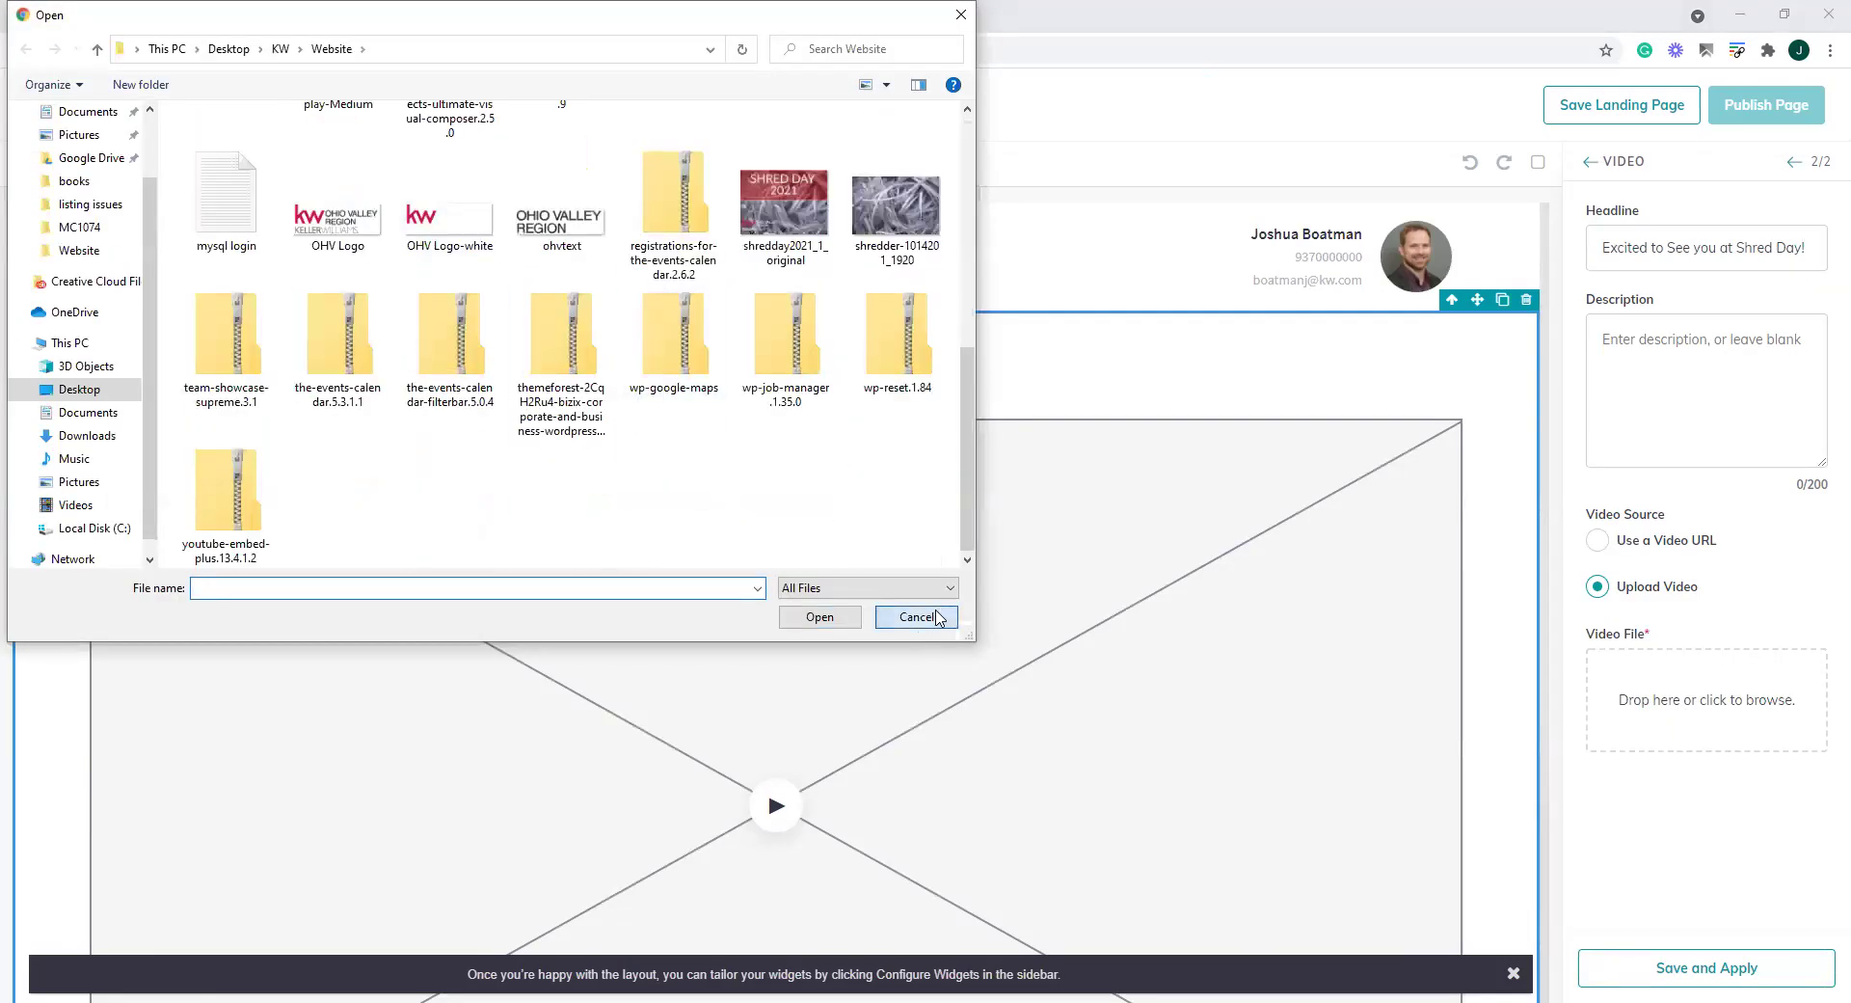
{"action": "left_click", "coordinate": [1597, 540]}
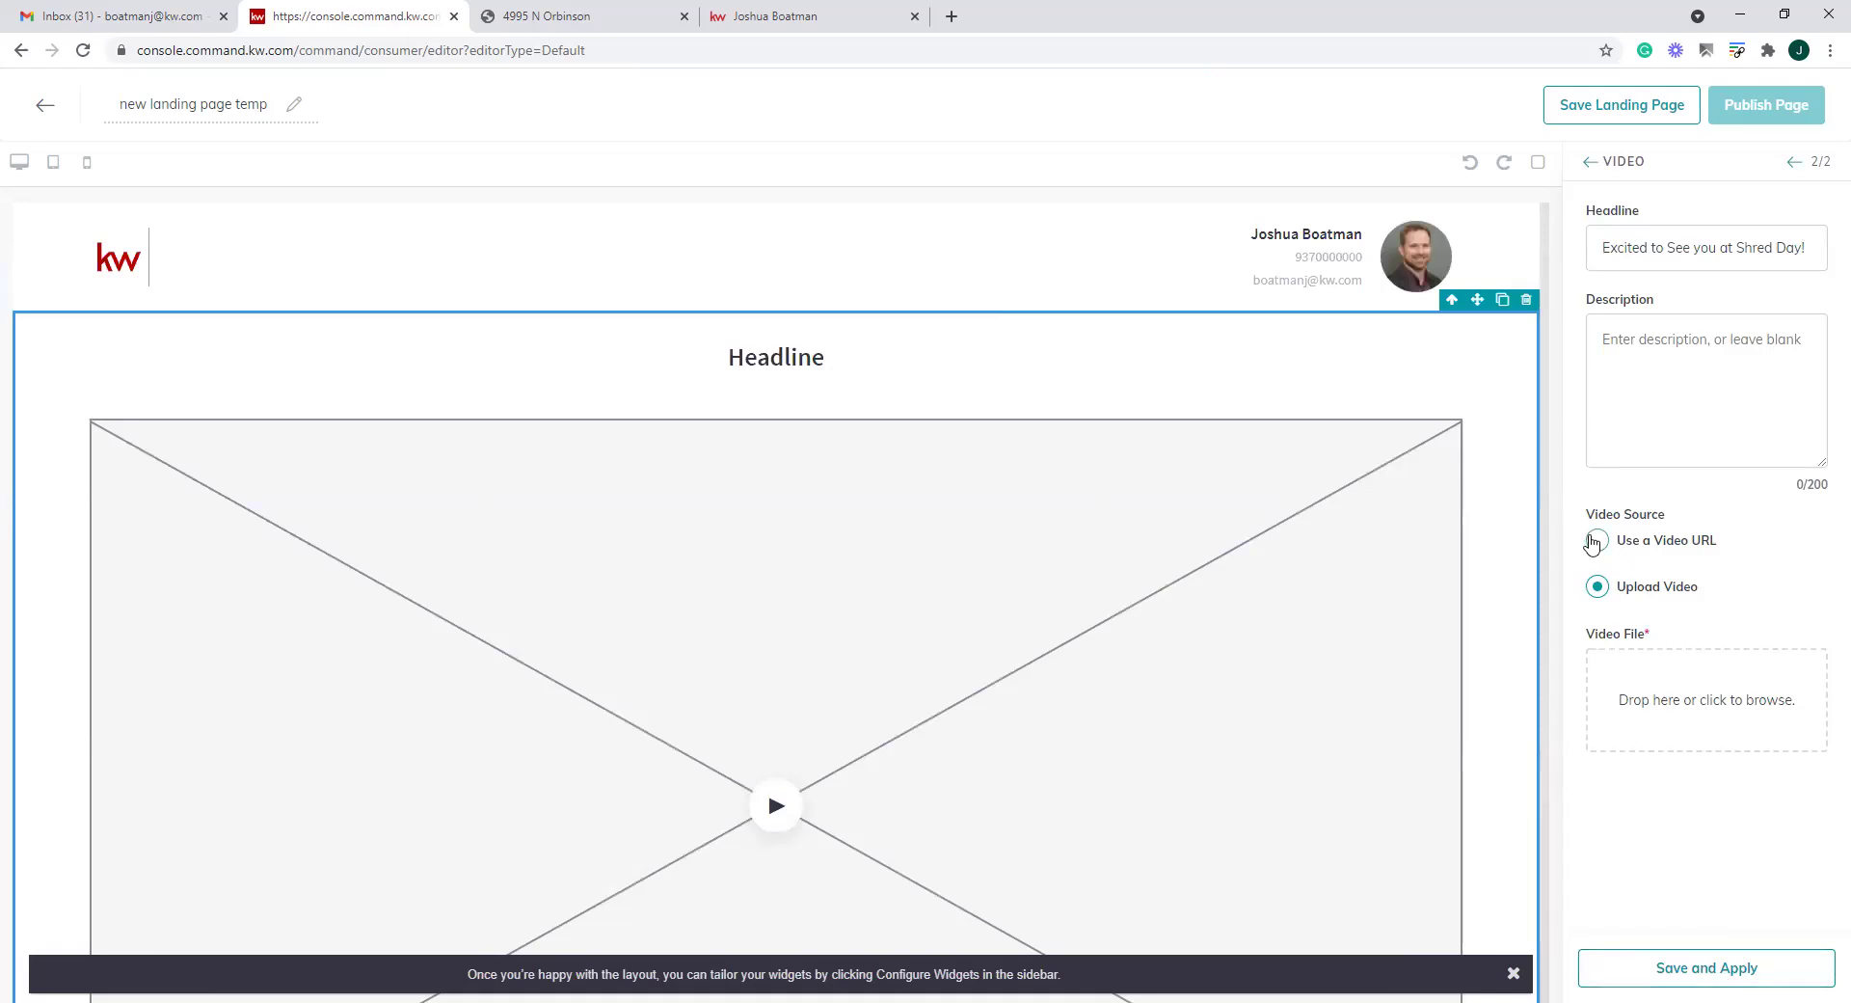
{"action": "left_click", "coordinate": [536, 48]}
{"action": "key", "text": "ctrl+c"}
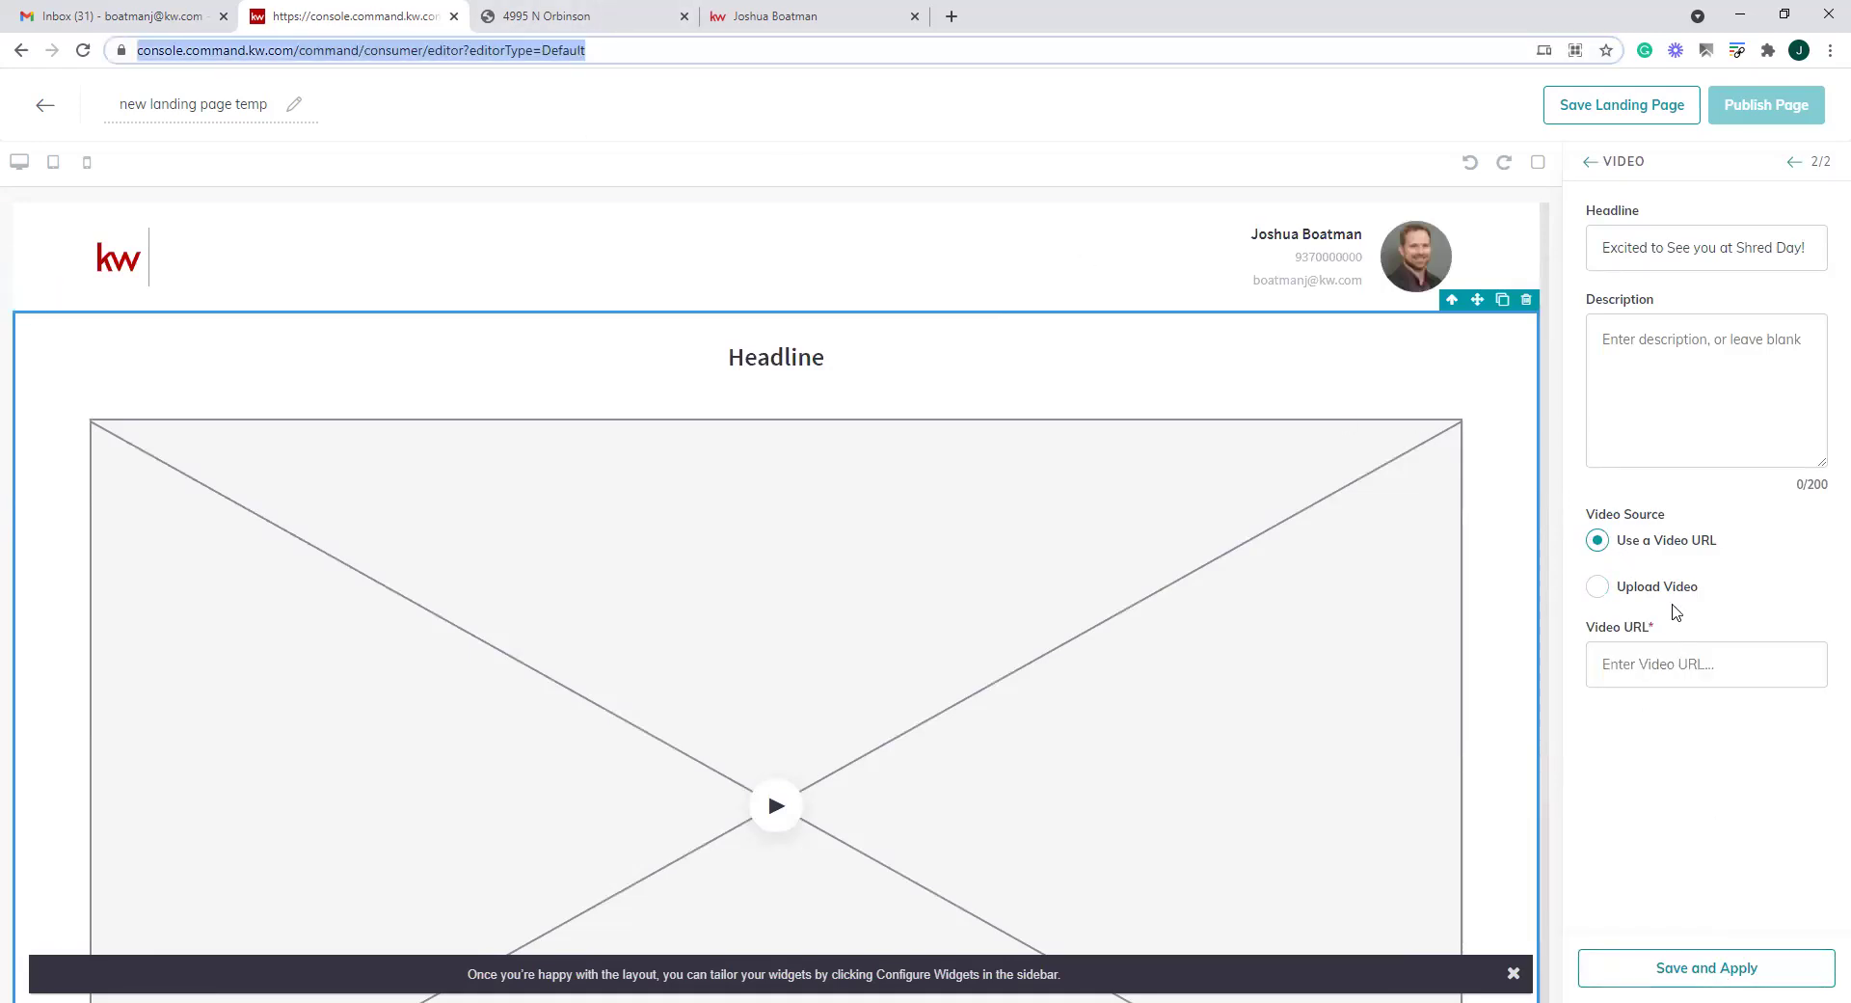
{"action": "left_click", "coordinate": [1670, 672]}
{"action": "key", "text": "ctrl+v"}
{"action": "left_click", "coordinate": [1685, 975]}
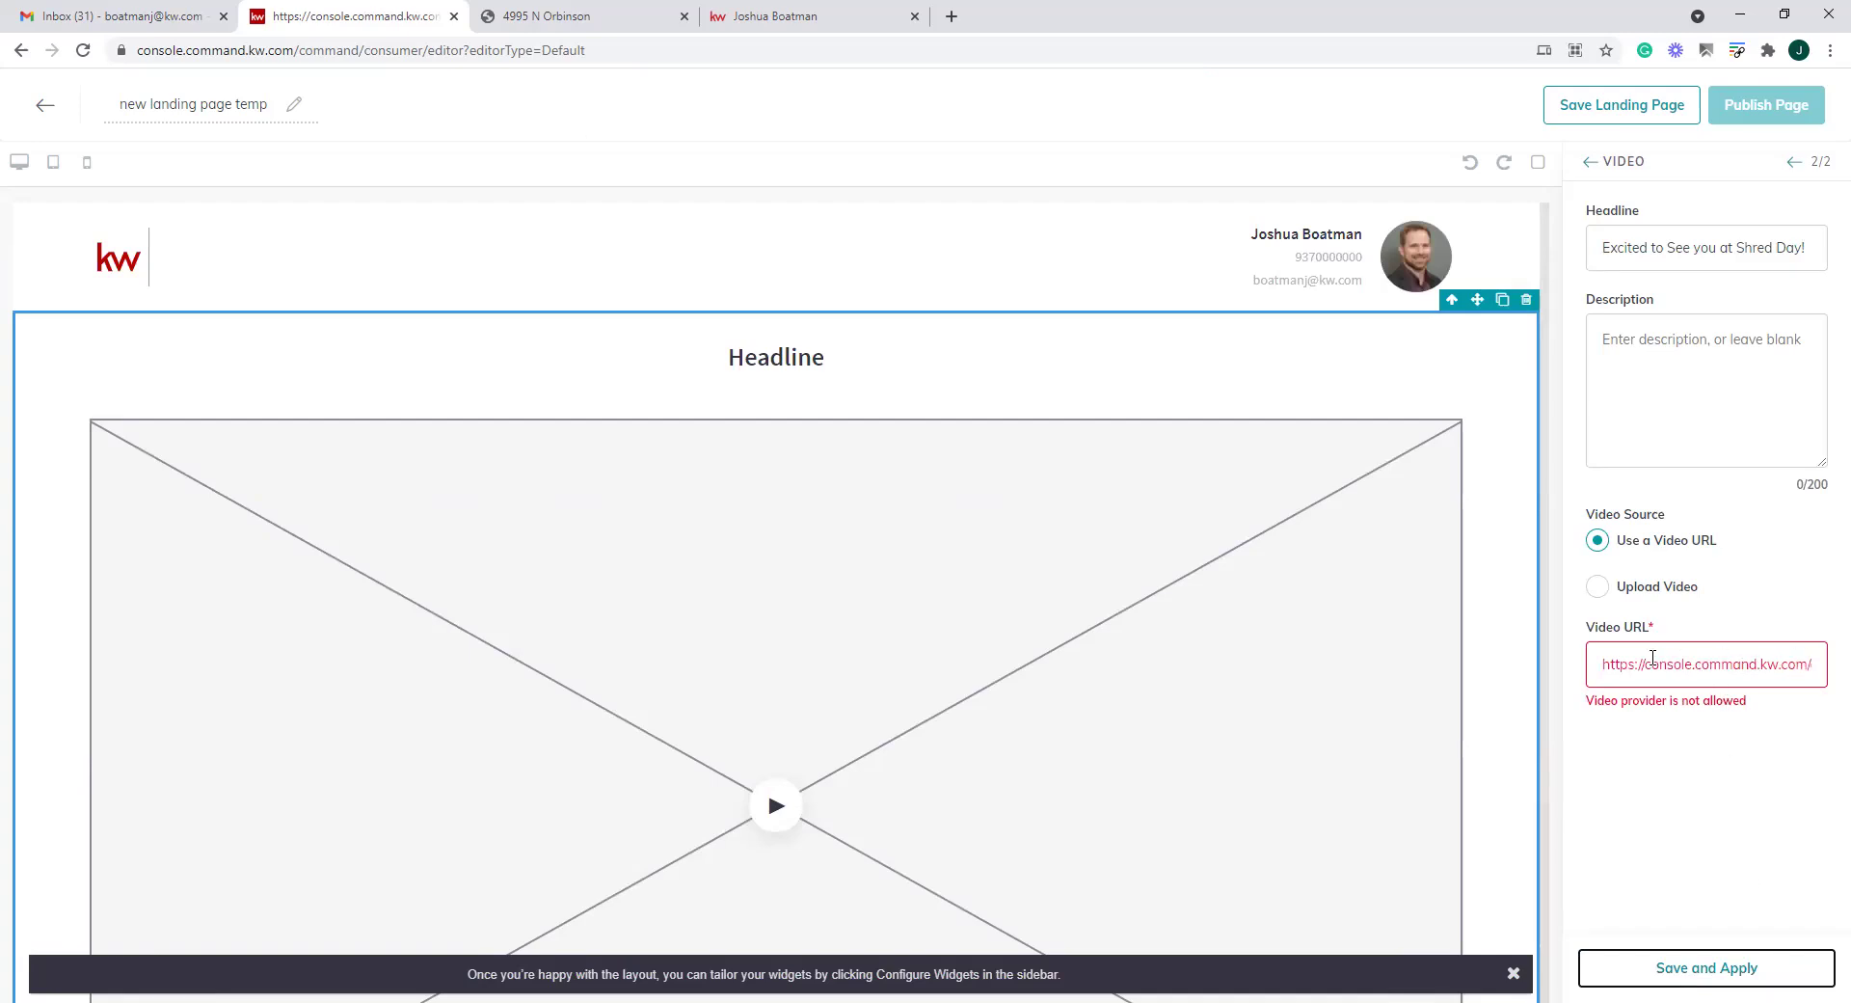
{"action": "left_click_drag", "start_coordinate": [1653, 658], "coordinate": [1825, 675]}
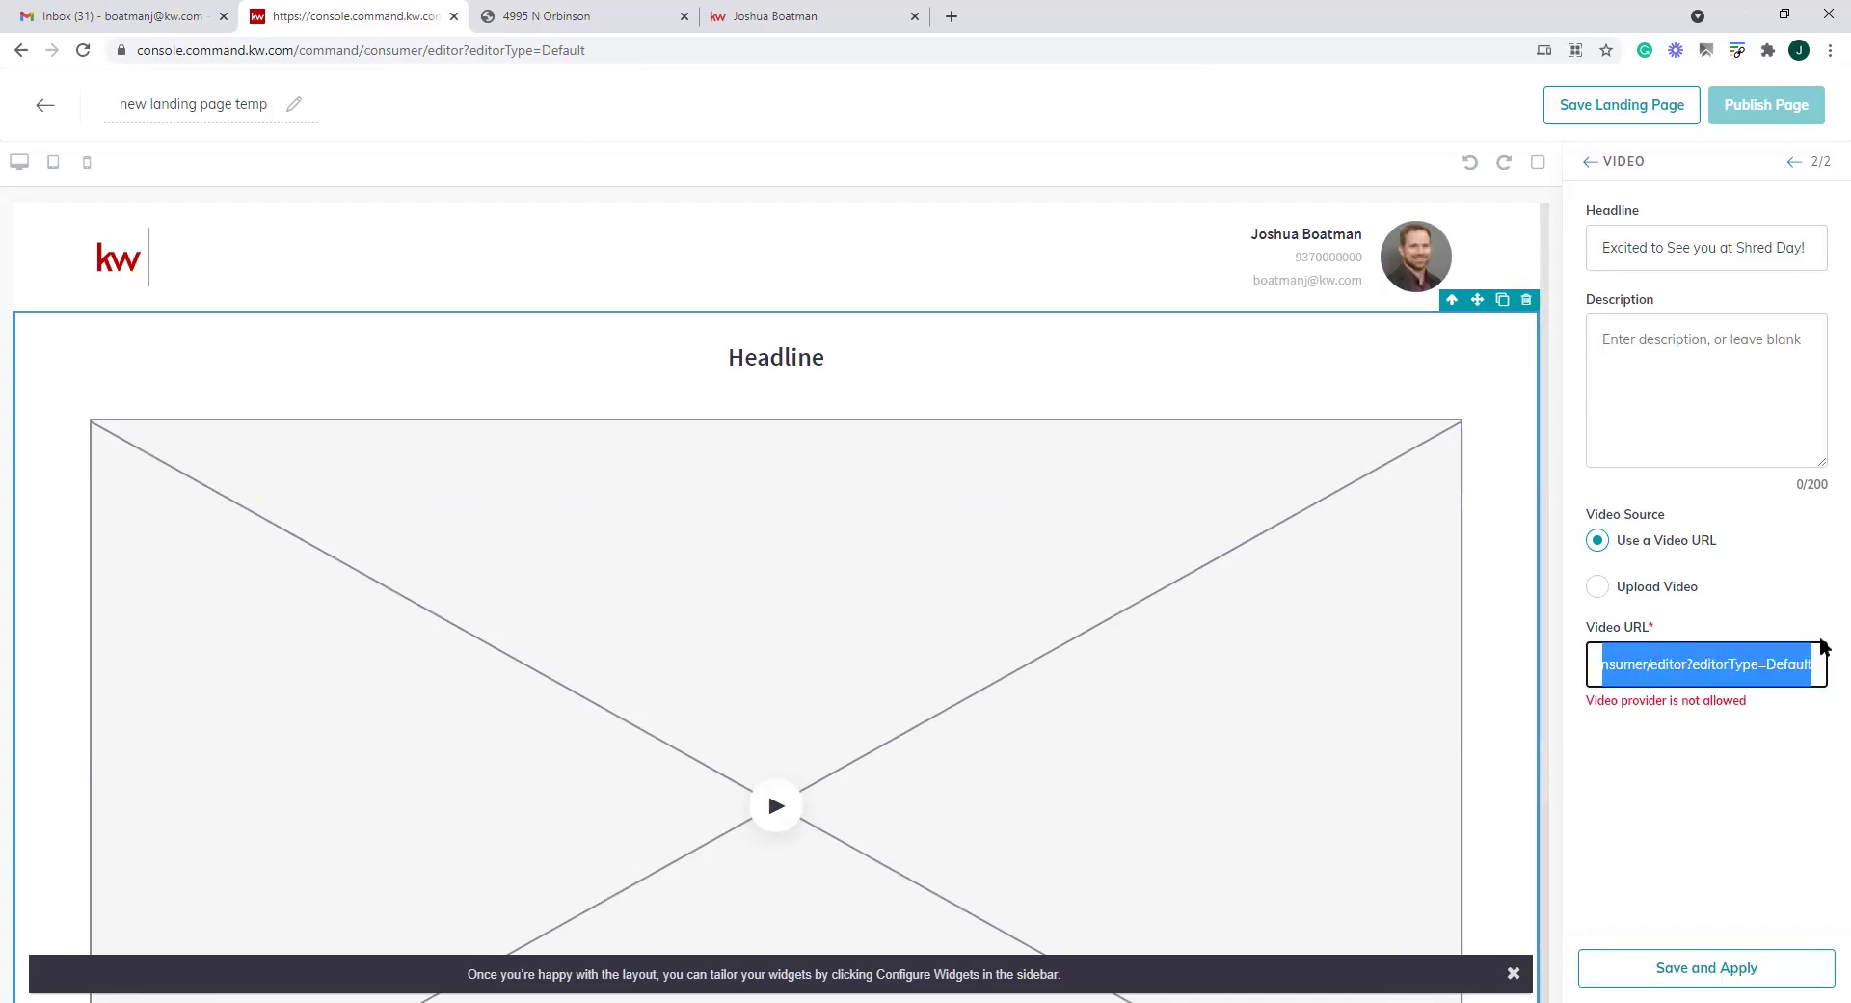
{"action": "type", "text": "https://youtube.com/"}
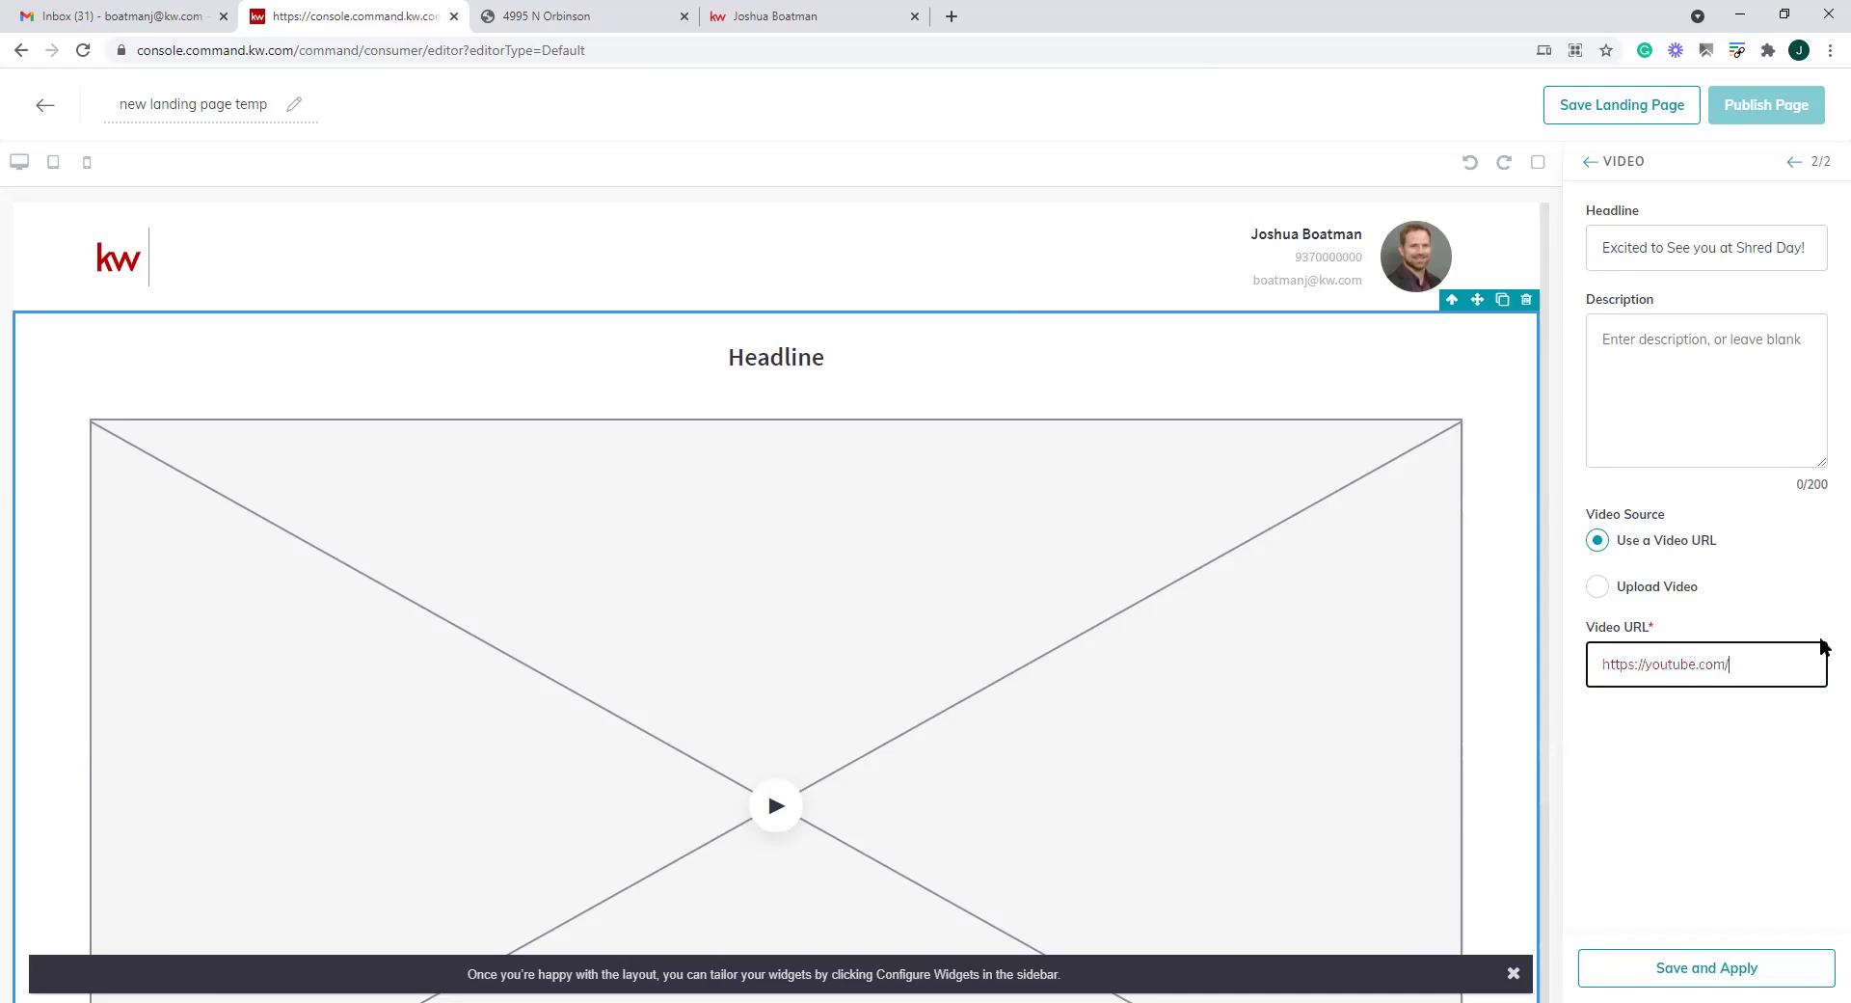
{"action": "left_click", "coordinate": [1650, 964]}
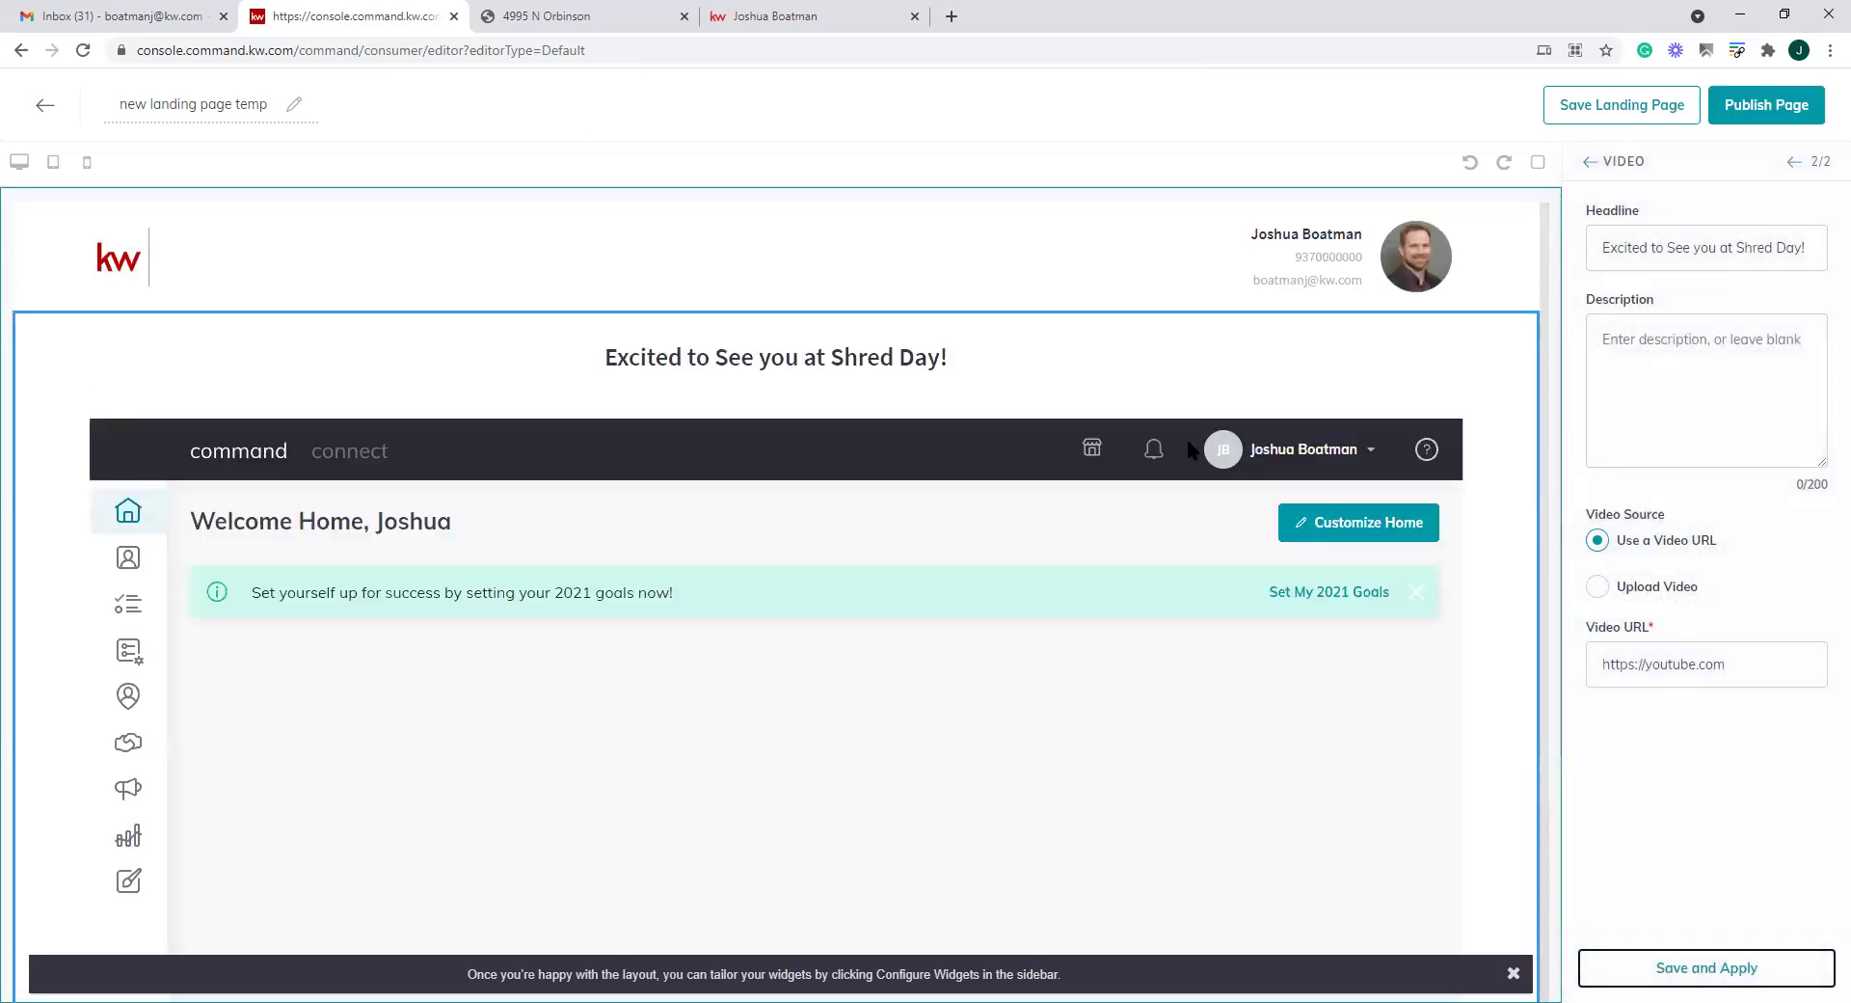
Exit the video landing page editor, answering No to saving the changes
{"action": "scroll", "coordinate": [1189, 452], "scroll_direction": "down", "scroll_amount": 1}
{"action": "scroll", "coordinate": [940, 588], "scroll_direction": "down", "scroll_amount": 3}
{"action": "scroll", "coordinate": [940, 592], "scroll_direction": "up", "scroll_amount": 3}
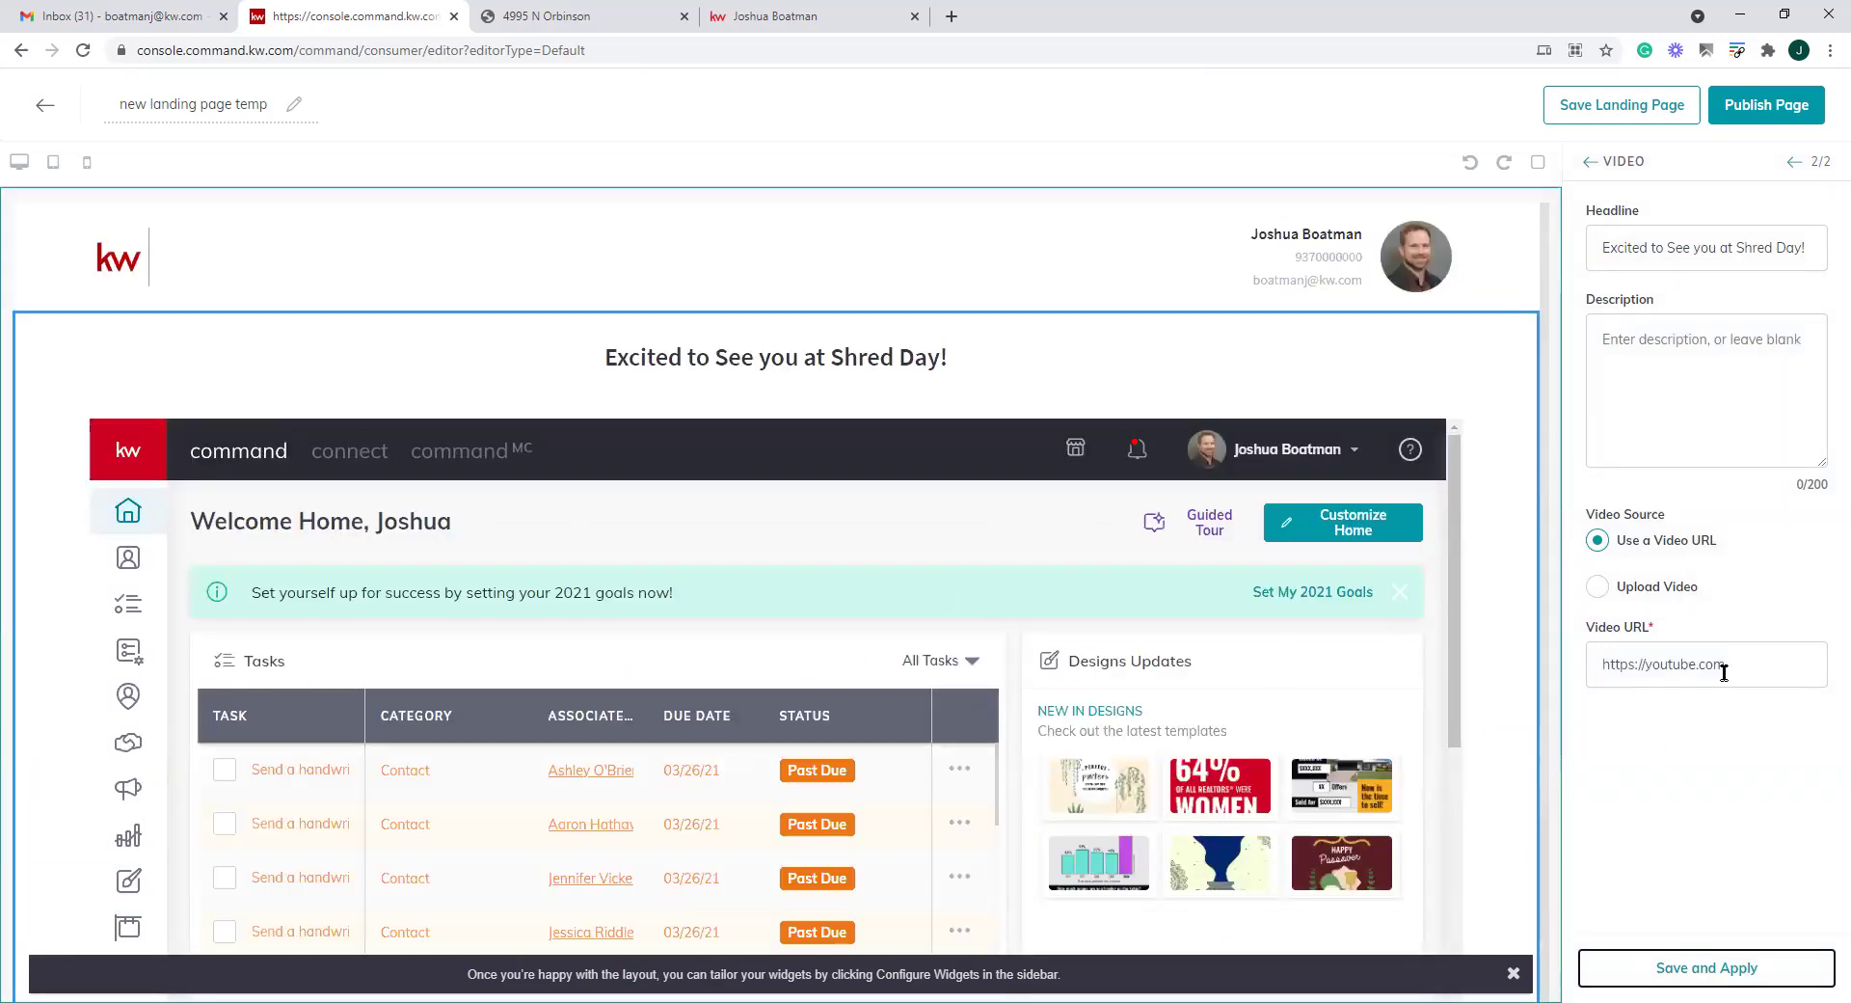
{"action": "scroll", "coordinate": [1020, 708], "scroll_direction": "down", "scroll_amount": 5}
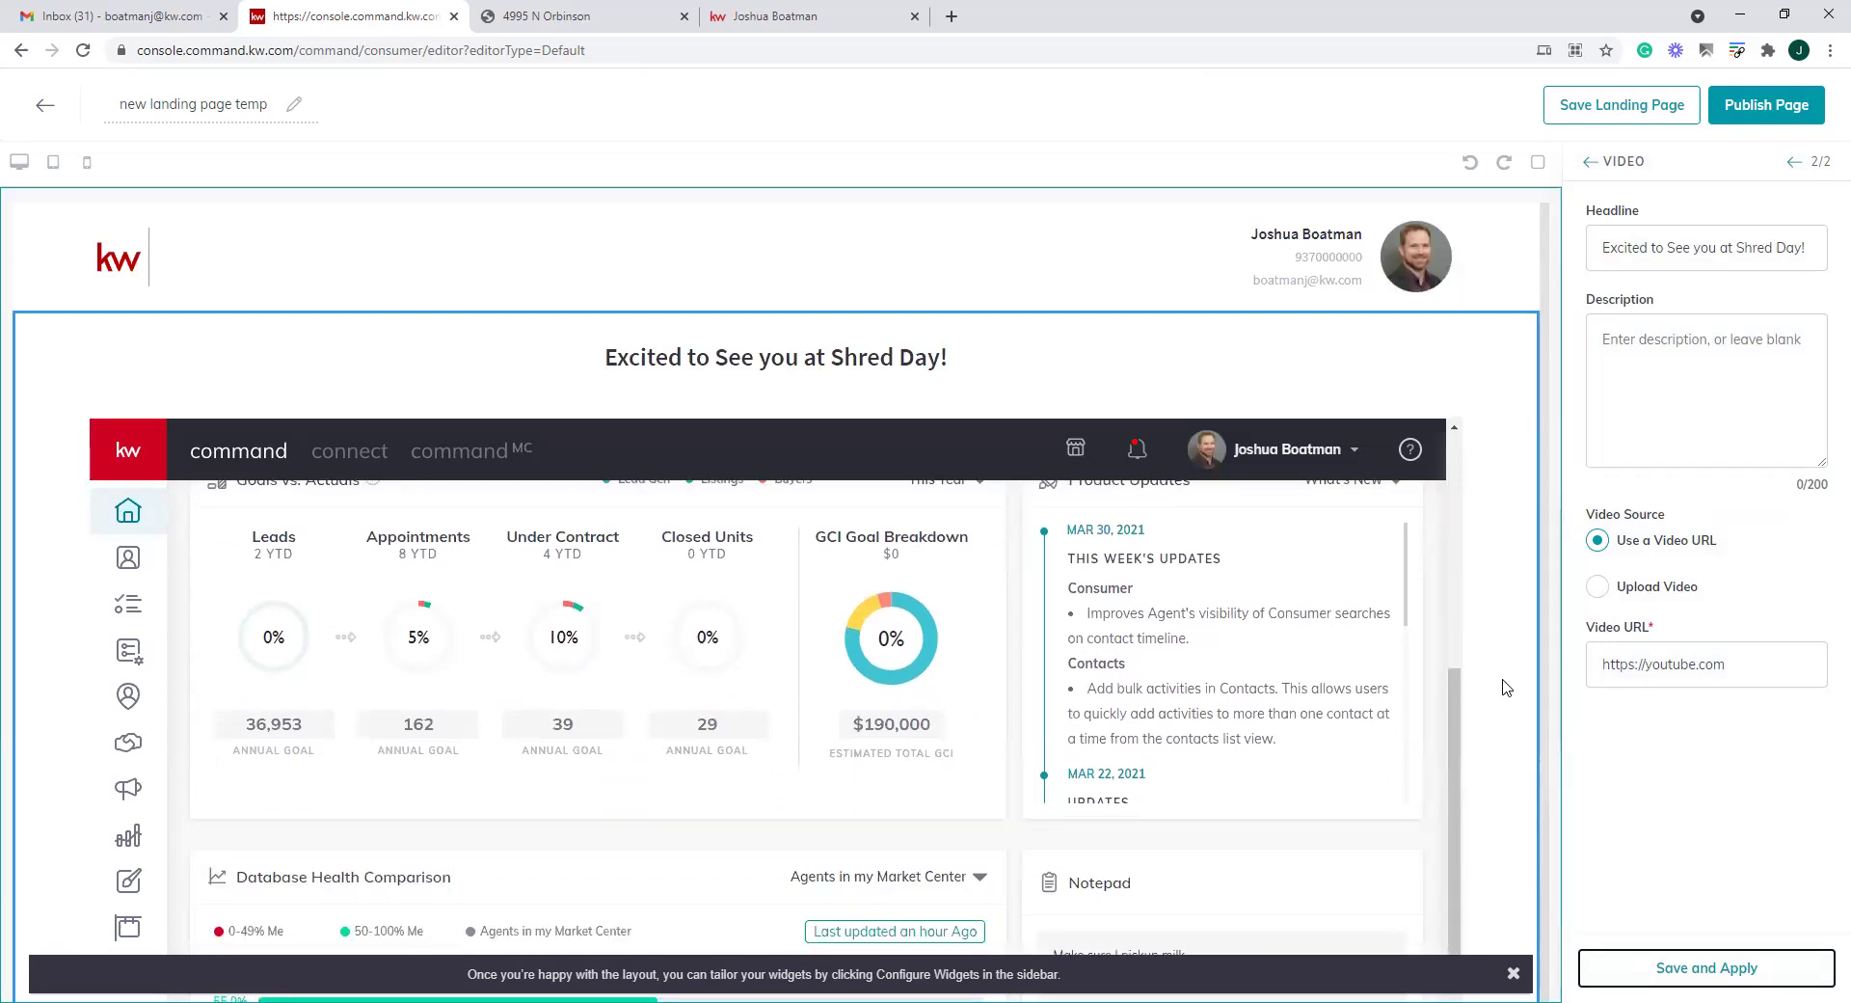
{"action": "scroll", "coordinate": [1507, 687], "scroll_direction": "down", "scroll_amount": 3}
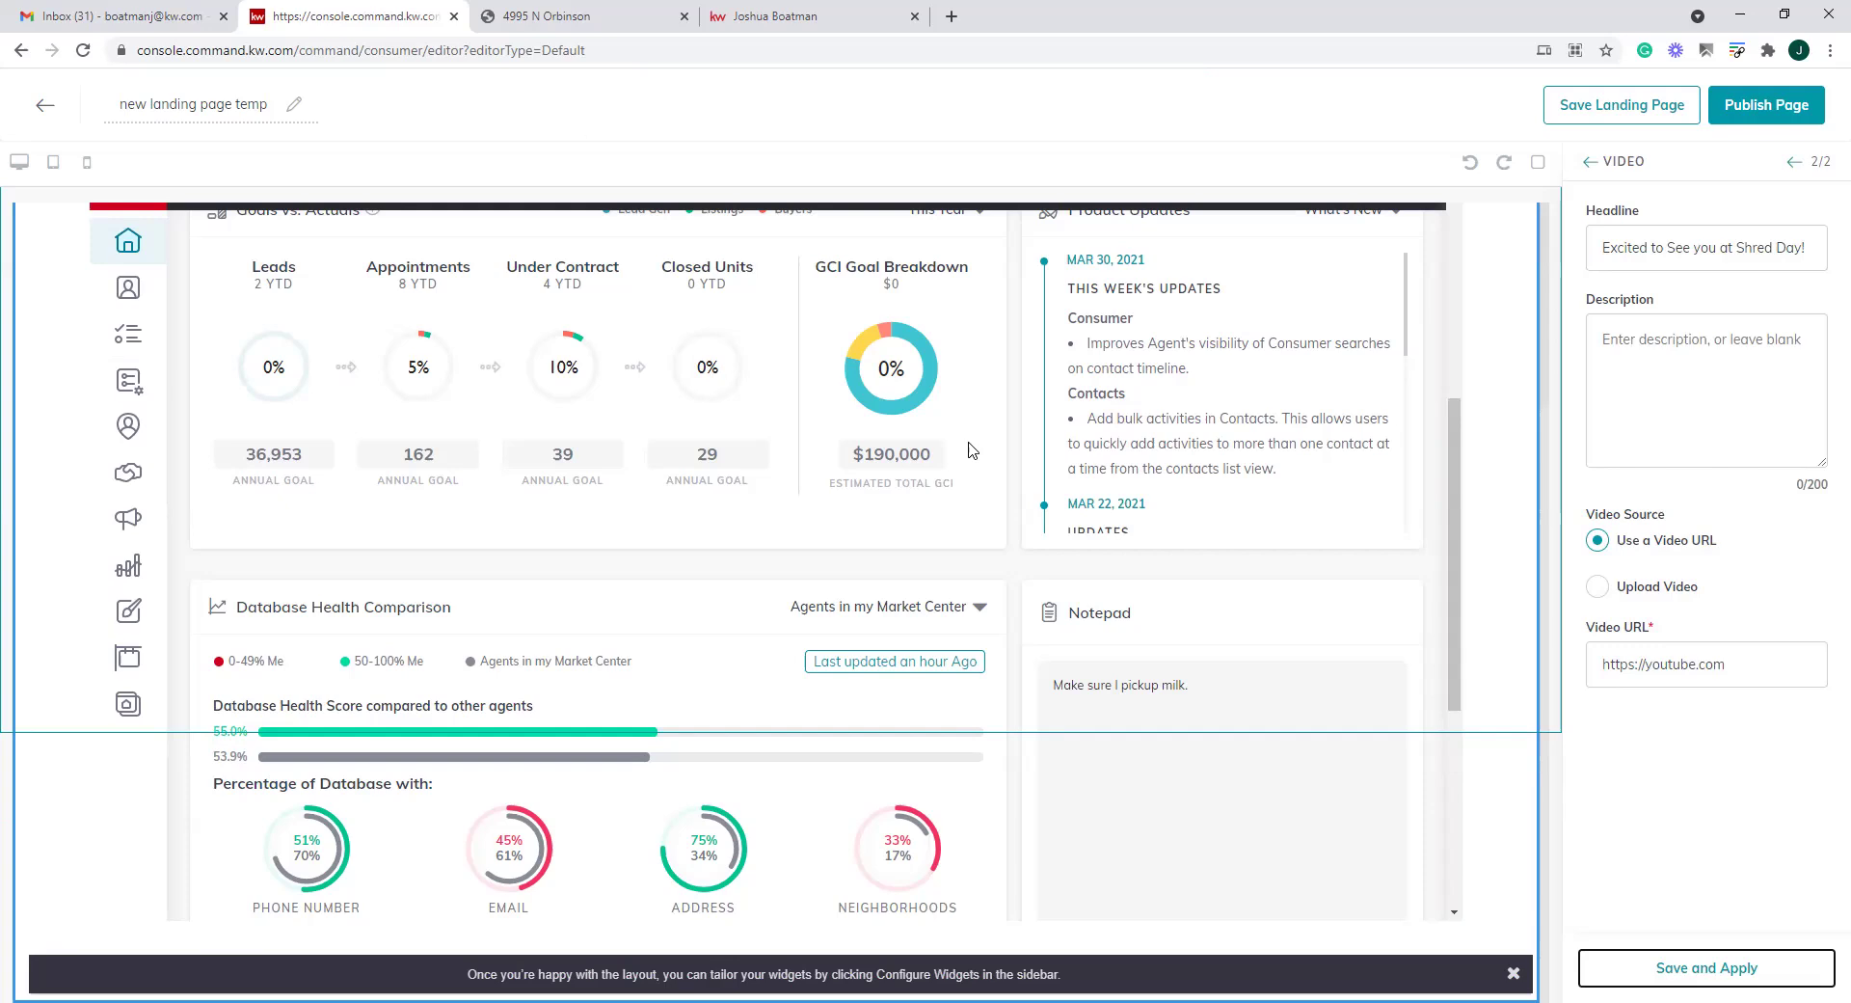
{"action": "left_click", "coordinate": [1587, 164]}
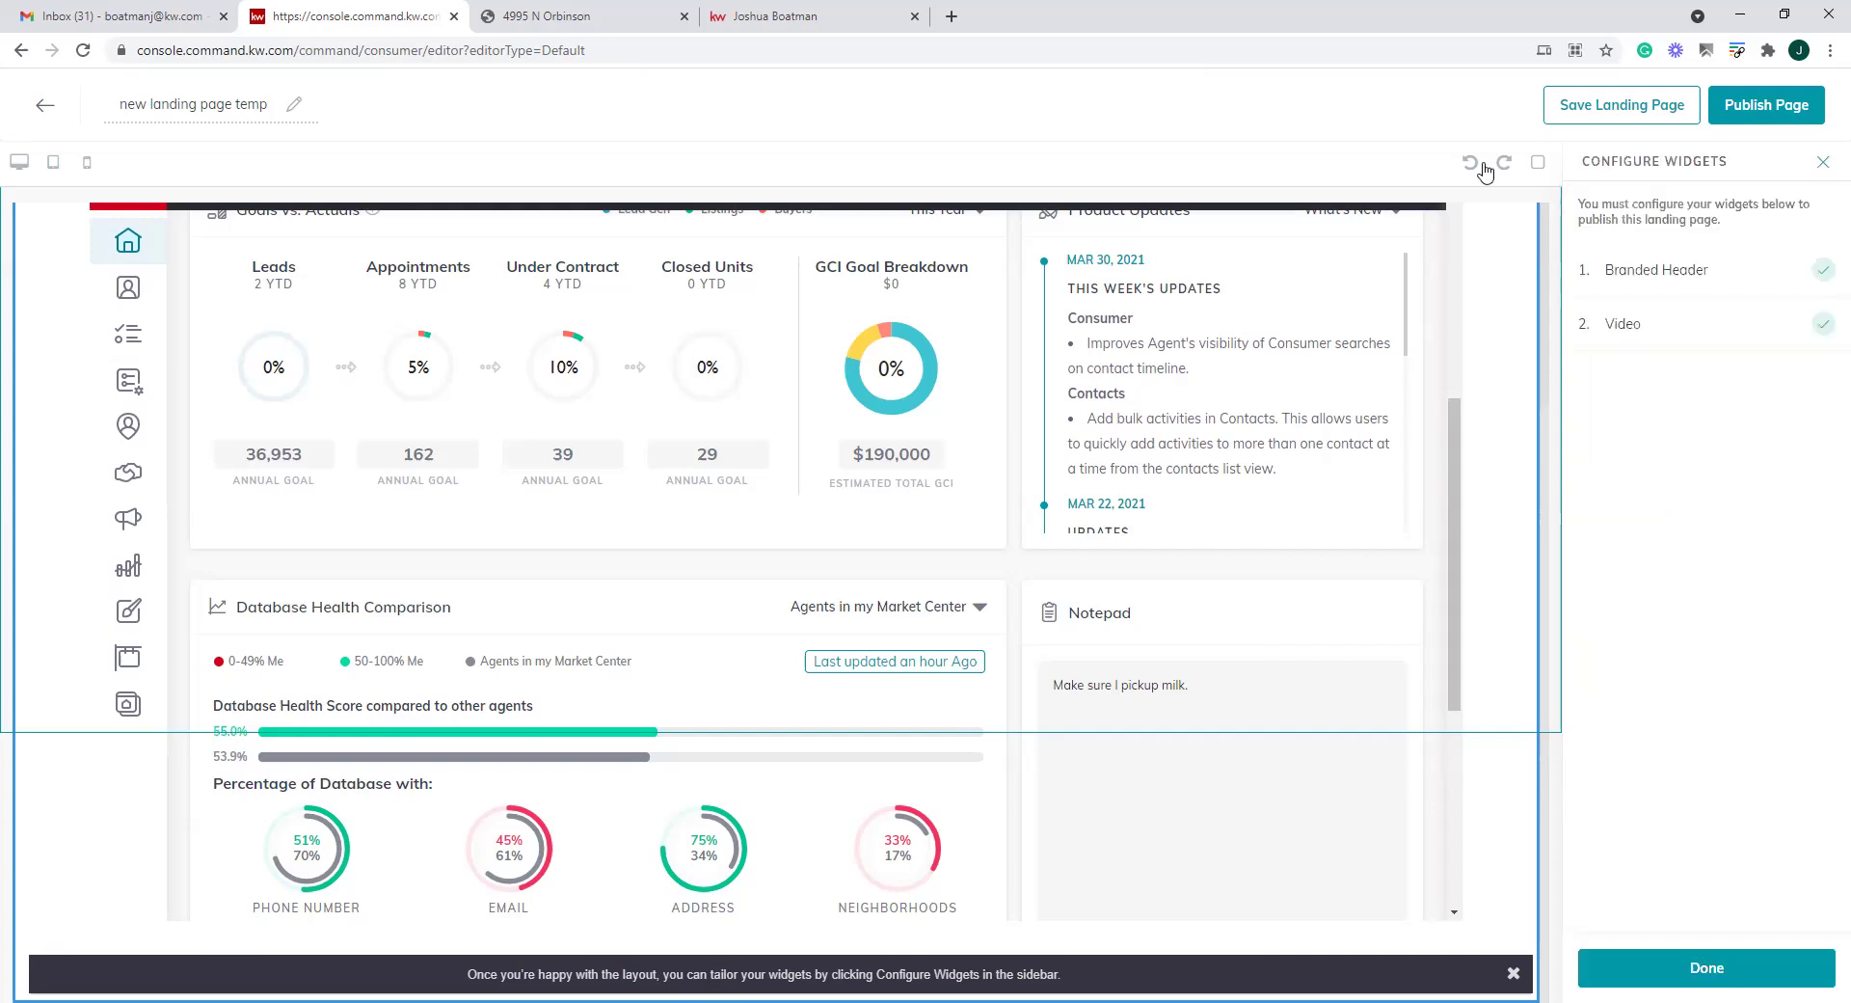
{"action": "left_click", "coordinate": [45, 104]}
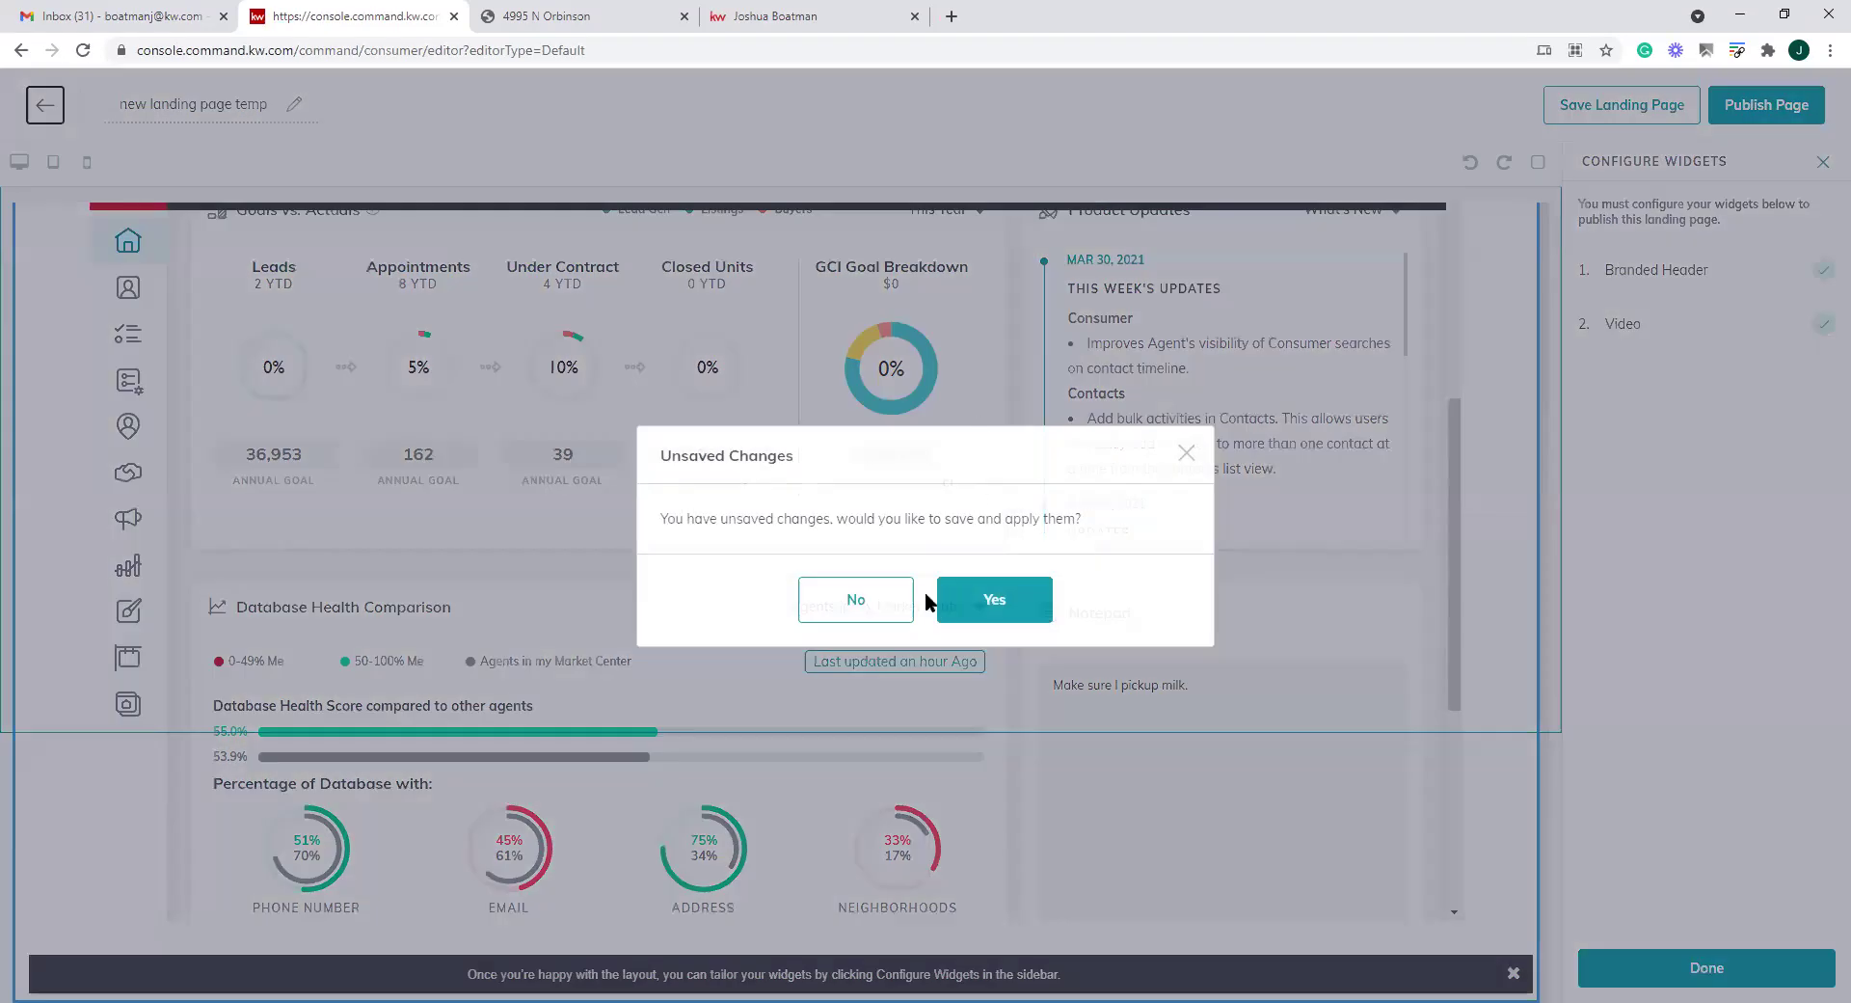
{"action": "left_click", "coordinate": [861, 604]}
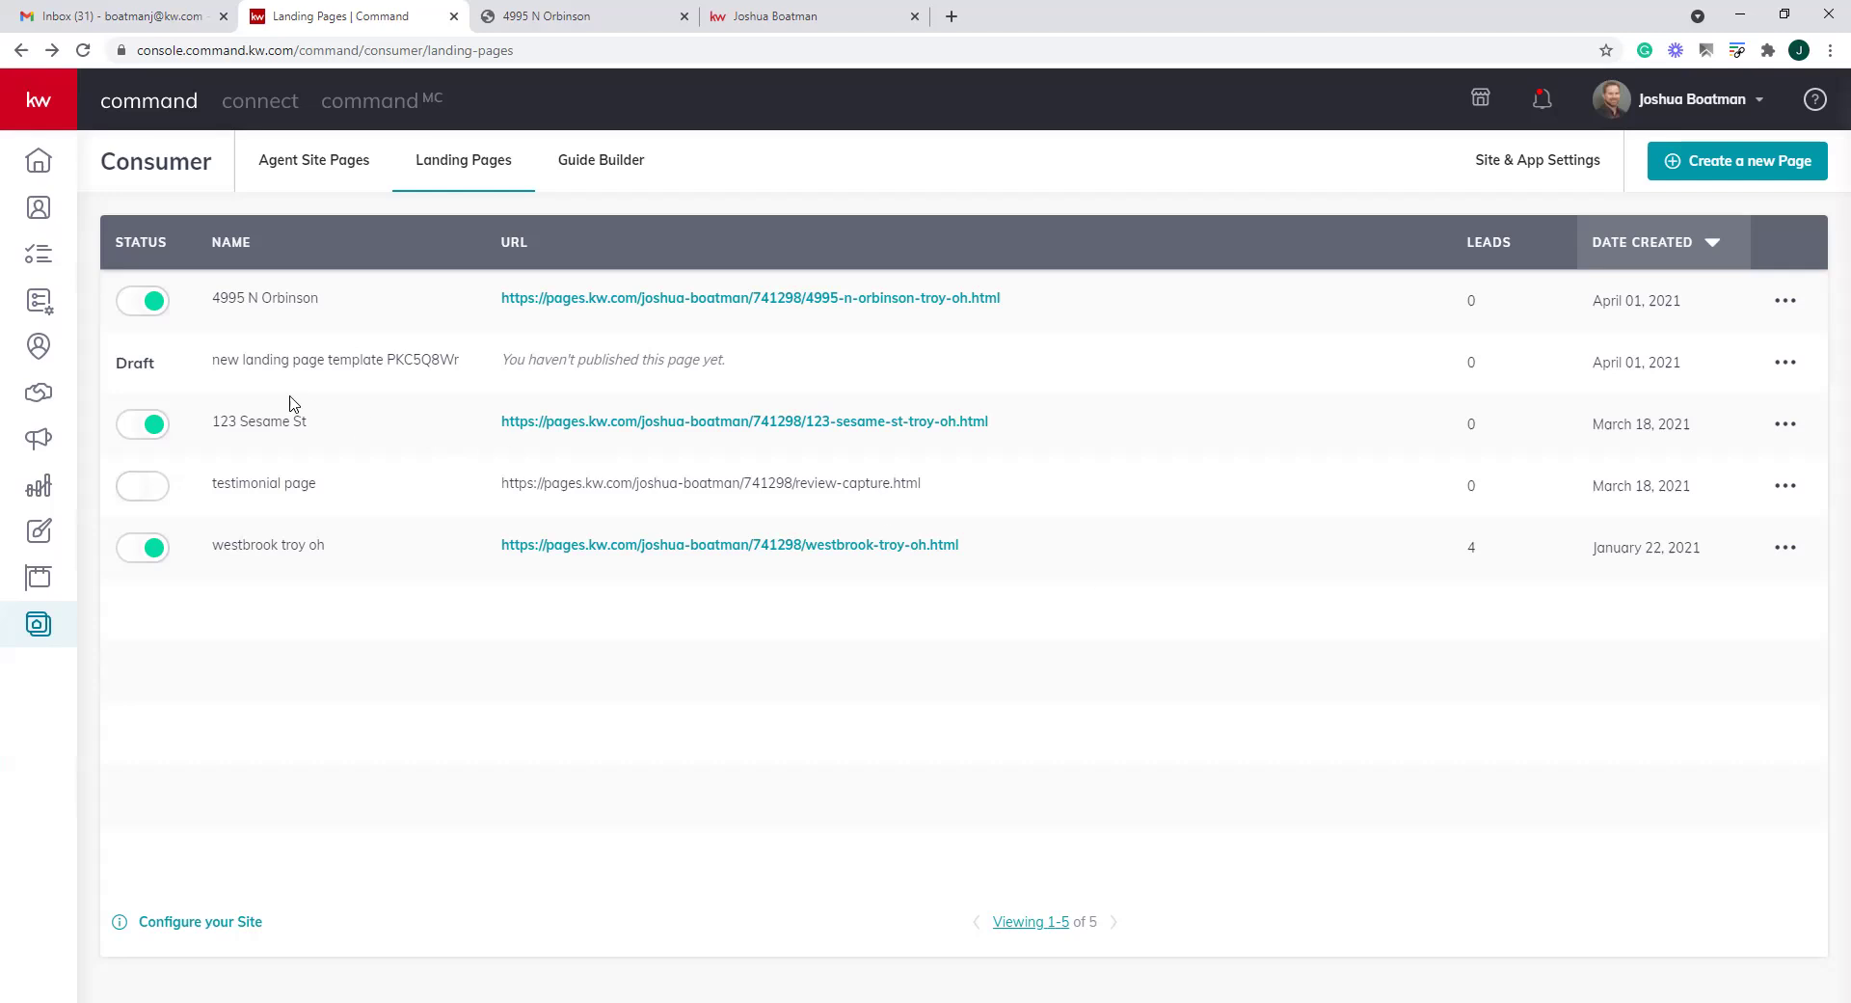
{"action": "left_click", "coordinate": [150, 301]}
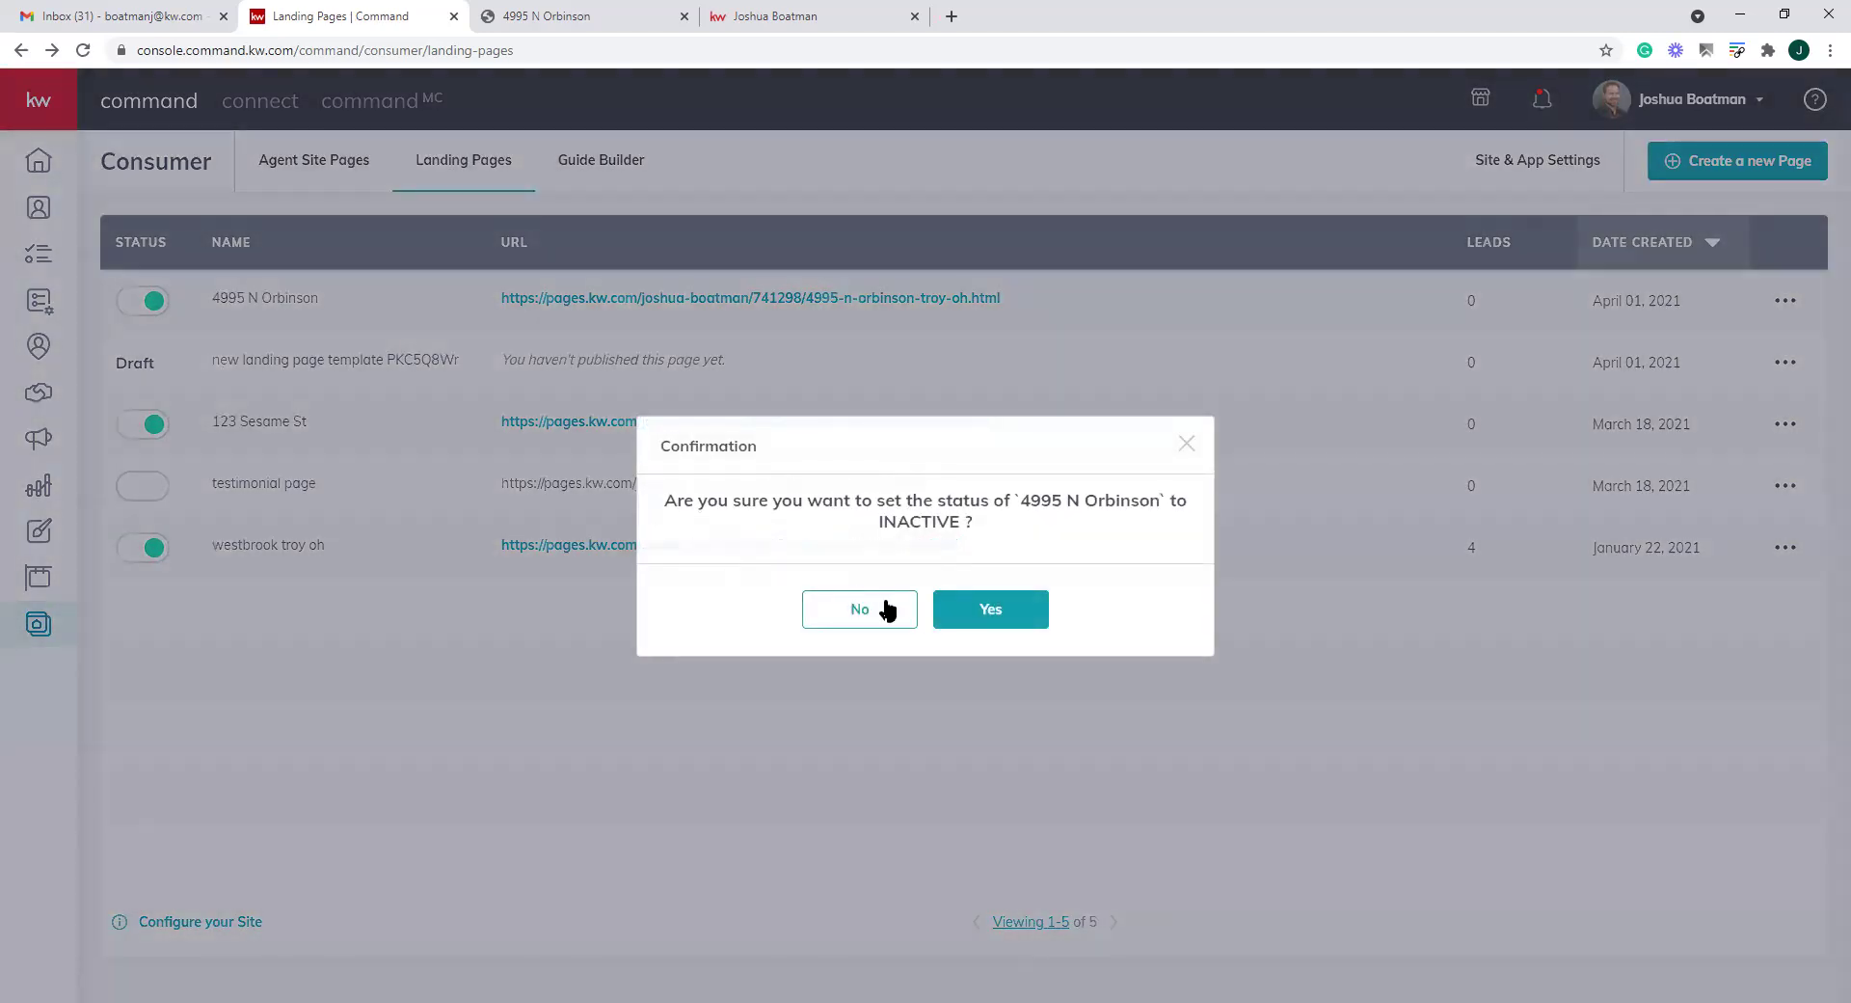
{"action": "left_click", "coordinate": [963, 615]}
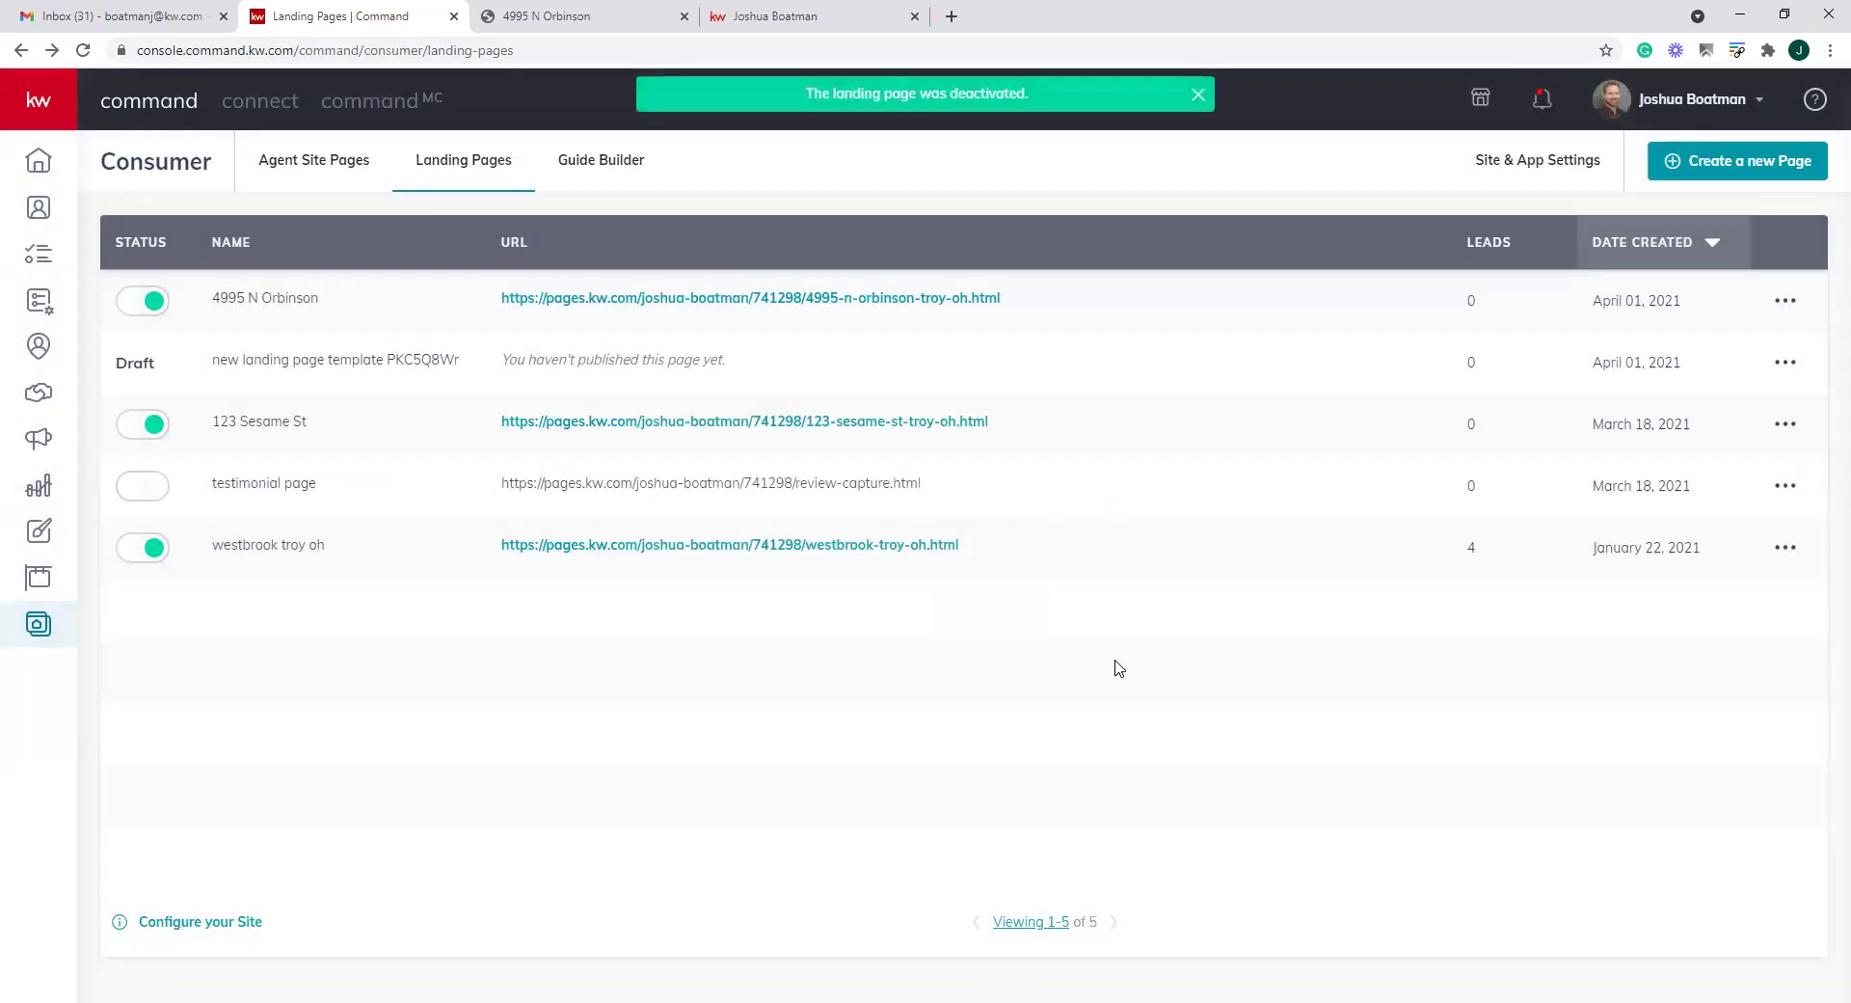
{"action": "left_click_drag", "start_coordinate": [989, 299], "coordinate": [499, 299]}
{"action": "right_click", "coordinate": [554, 313]}
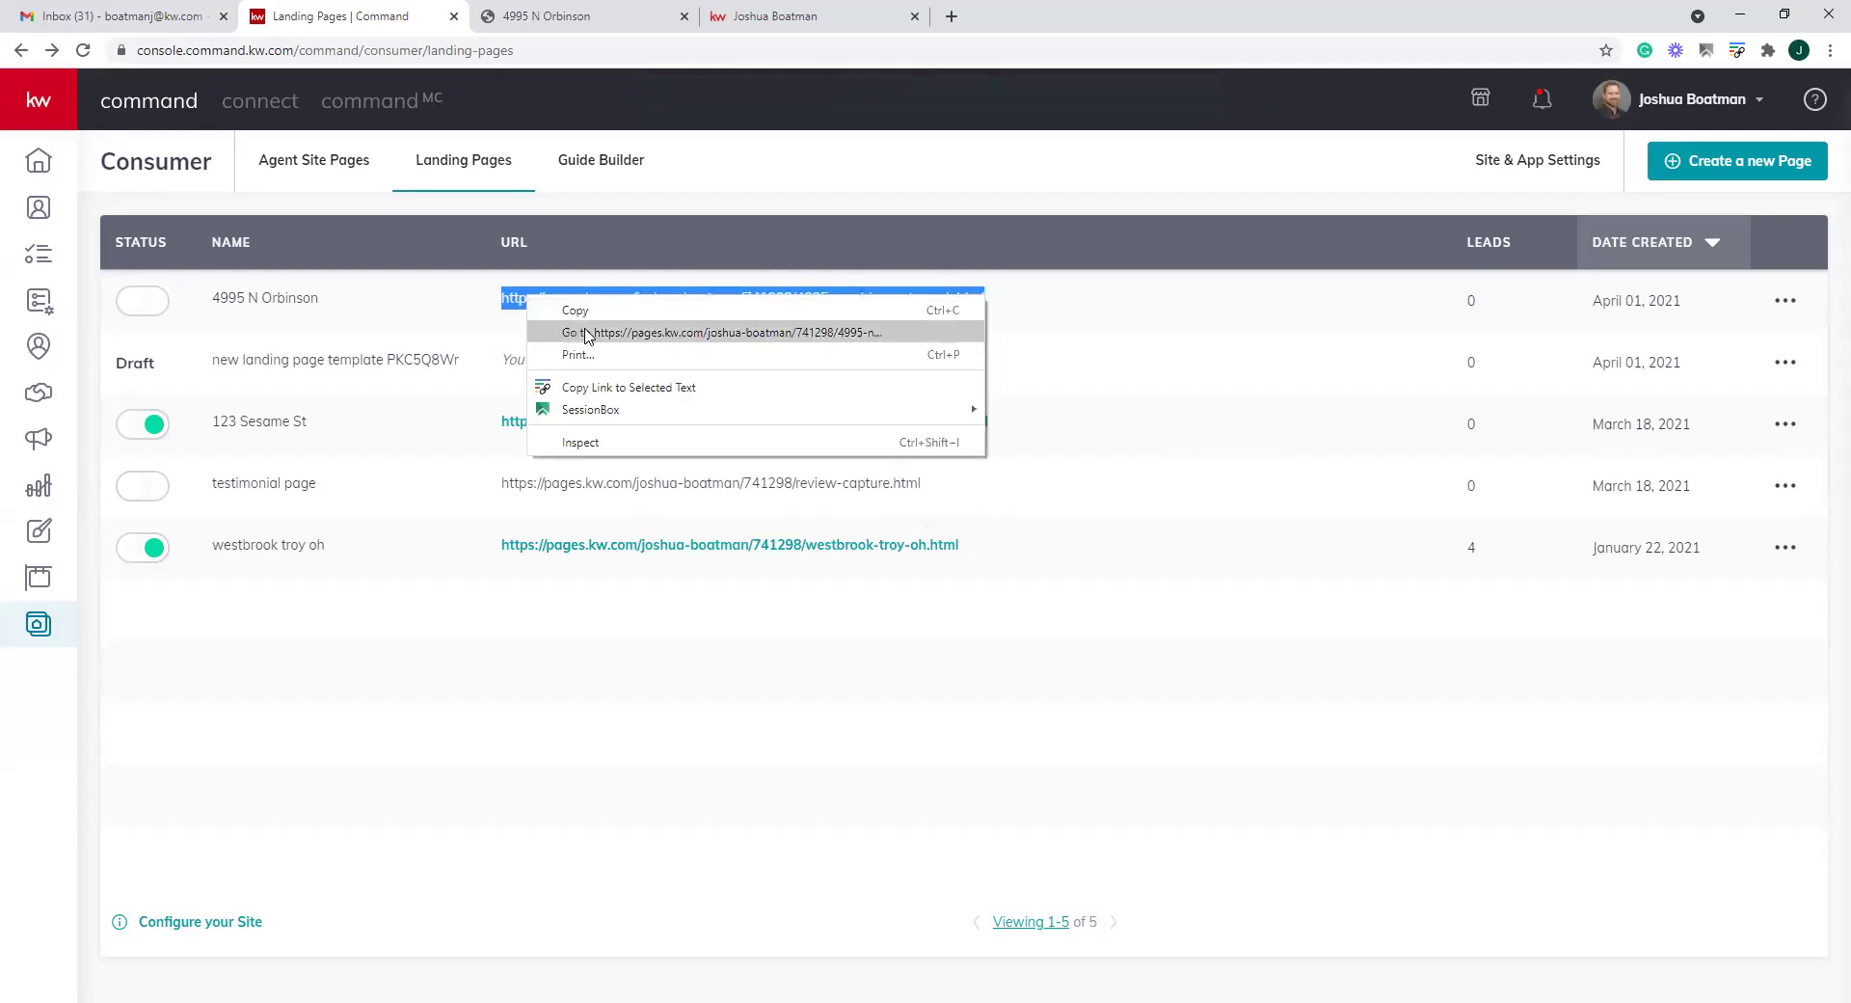
{"action": "left_click", "coordinate": [617, 332]}
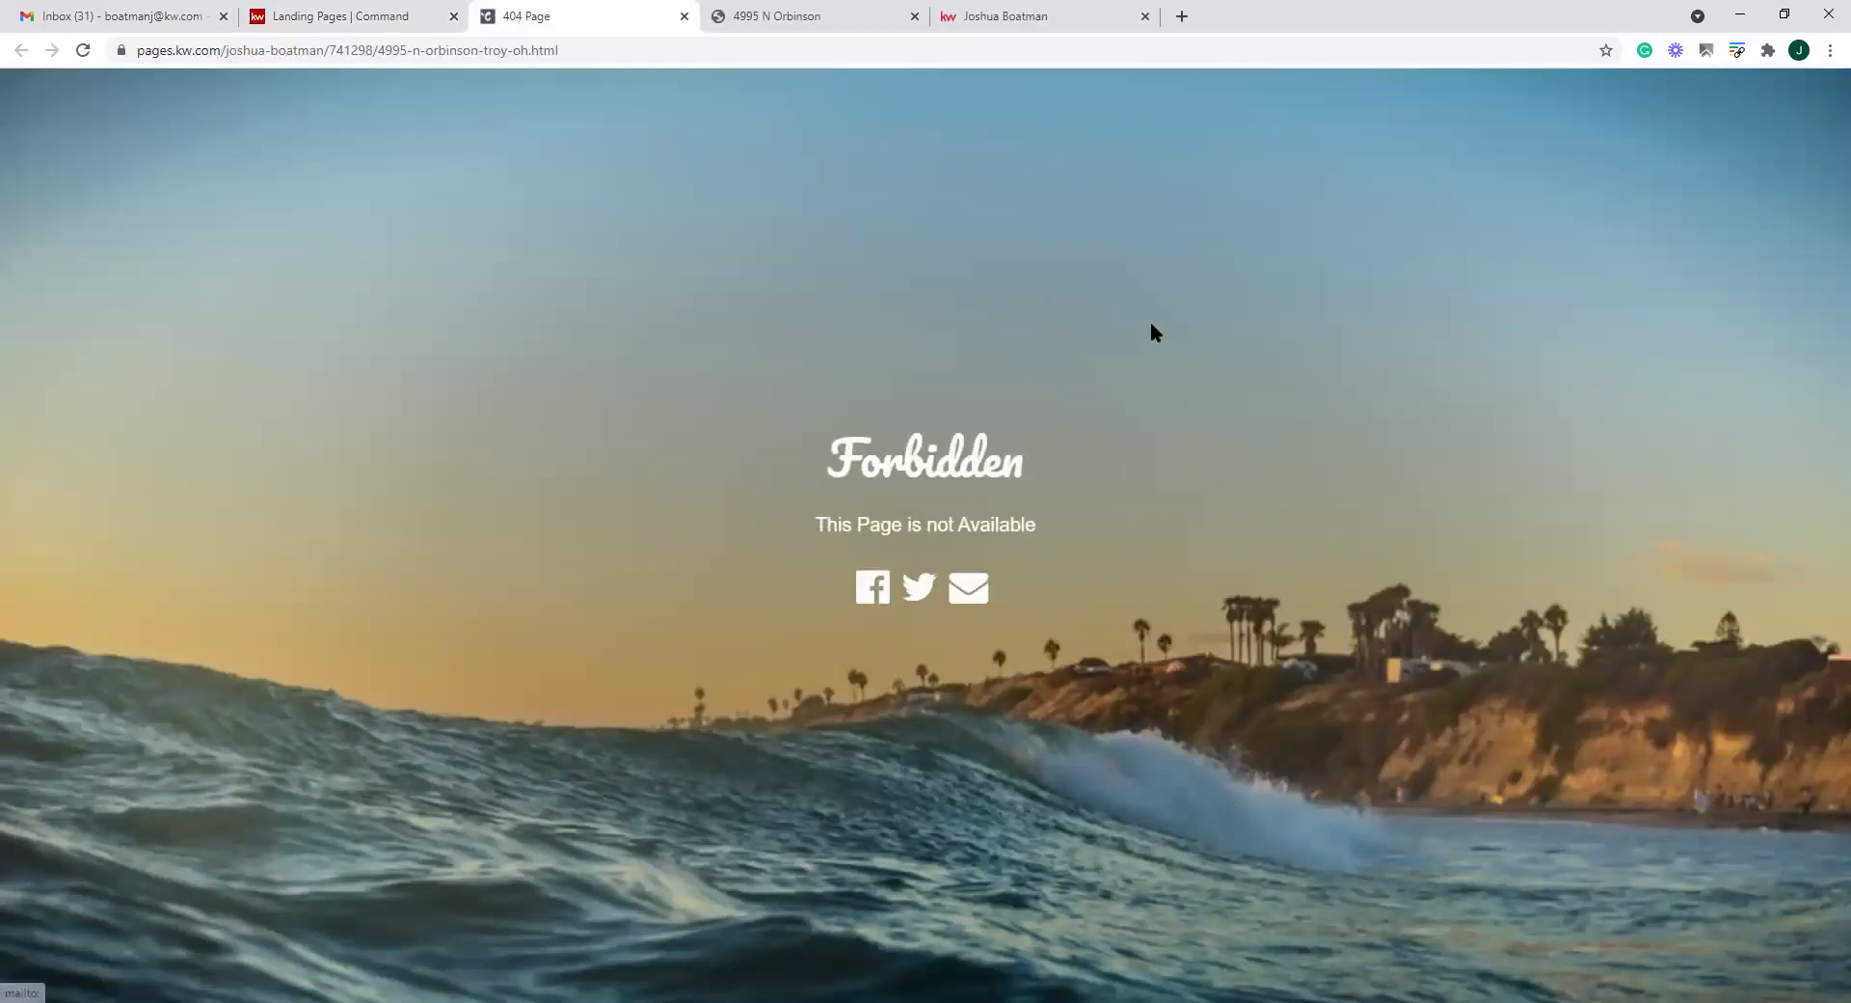
{"action": "left_click", "coordinate": [684, 16]}
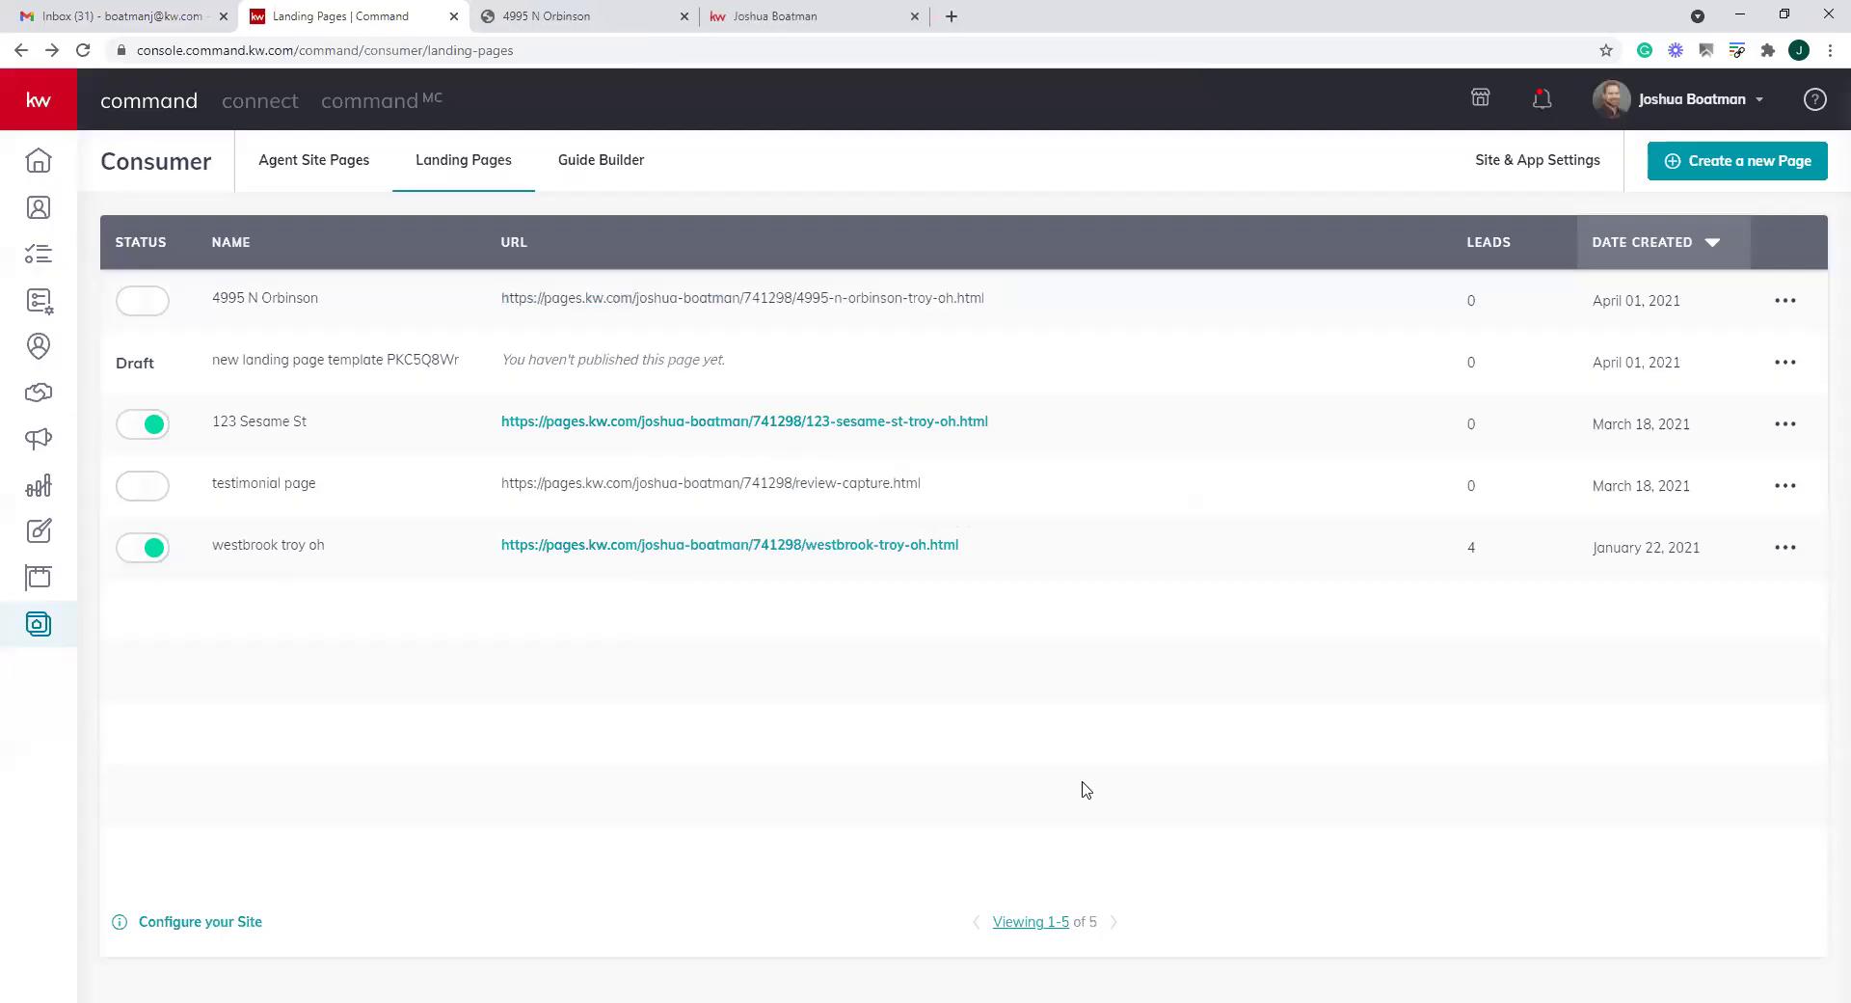